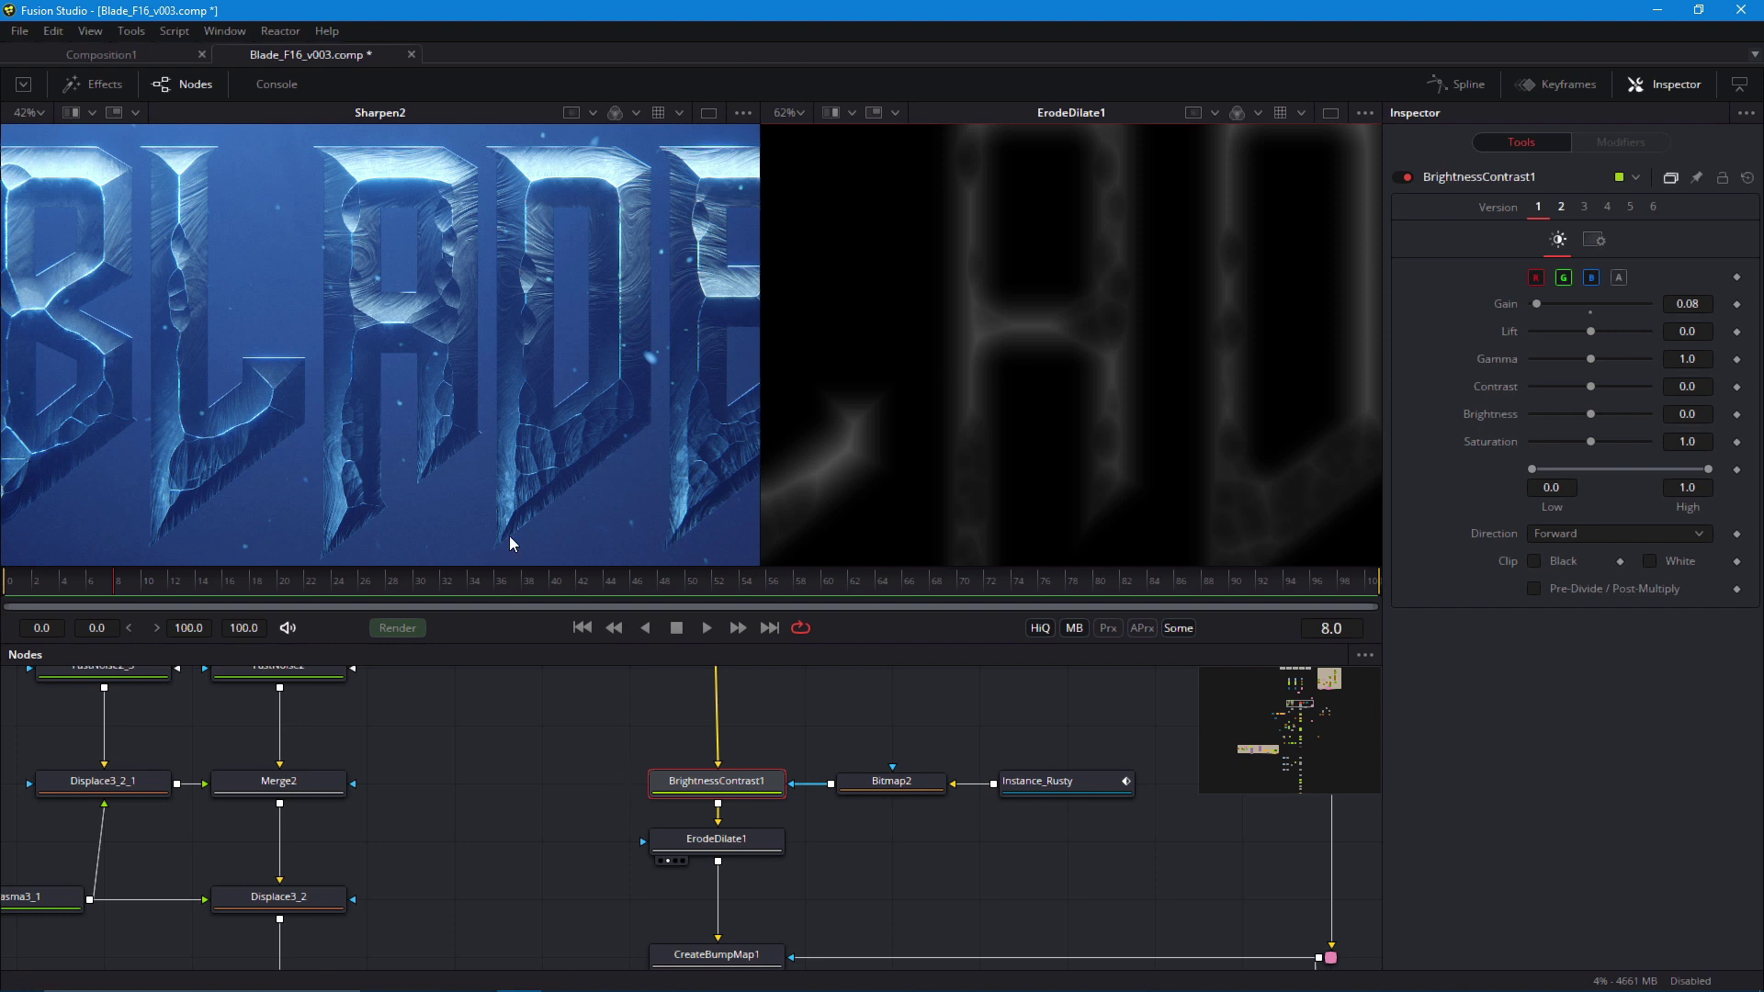
Duplicate the ErodeDilate1 node, feed the copy from Bitmap2 and display it in the second viewer to inspect the blurred texture
left_click_drag(23, 447, 189, 444)
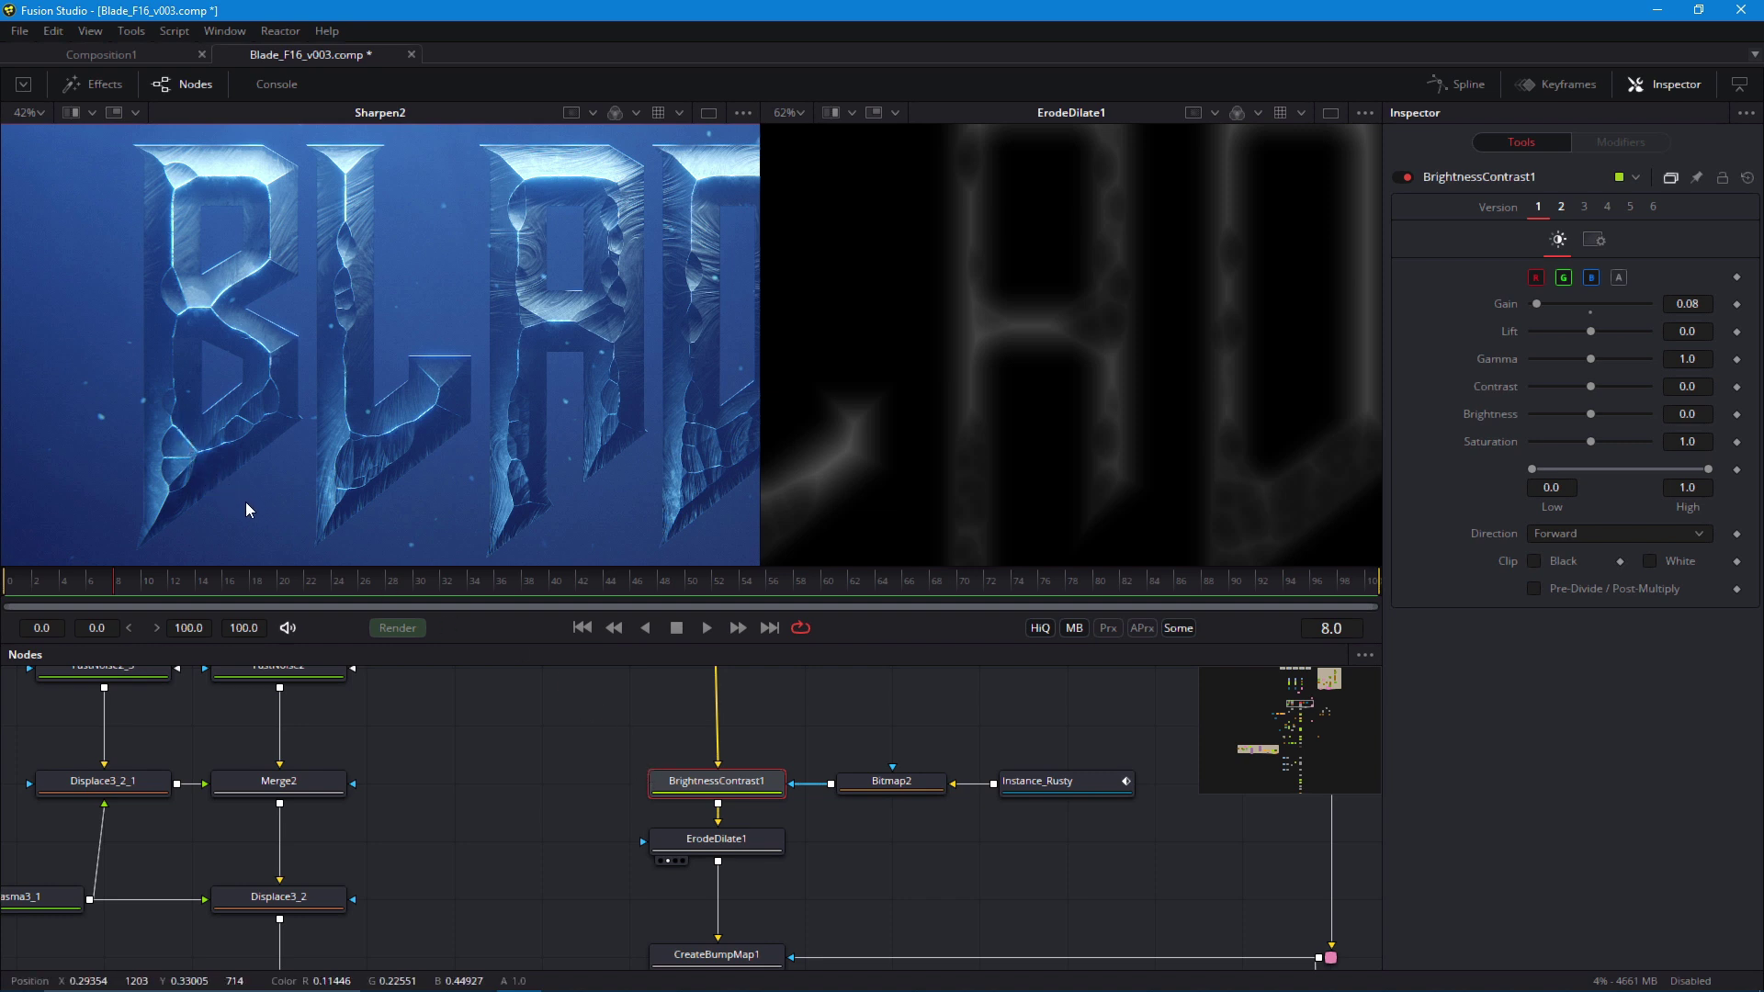
scroll(822, 538, "down", 3)
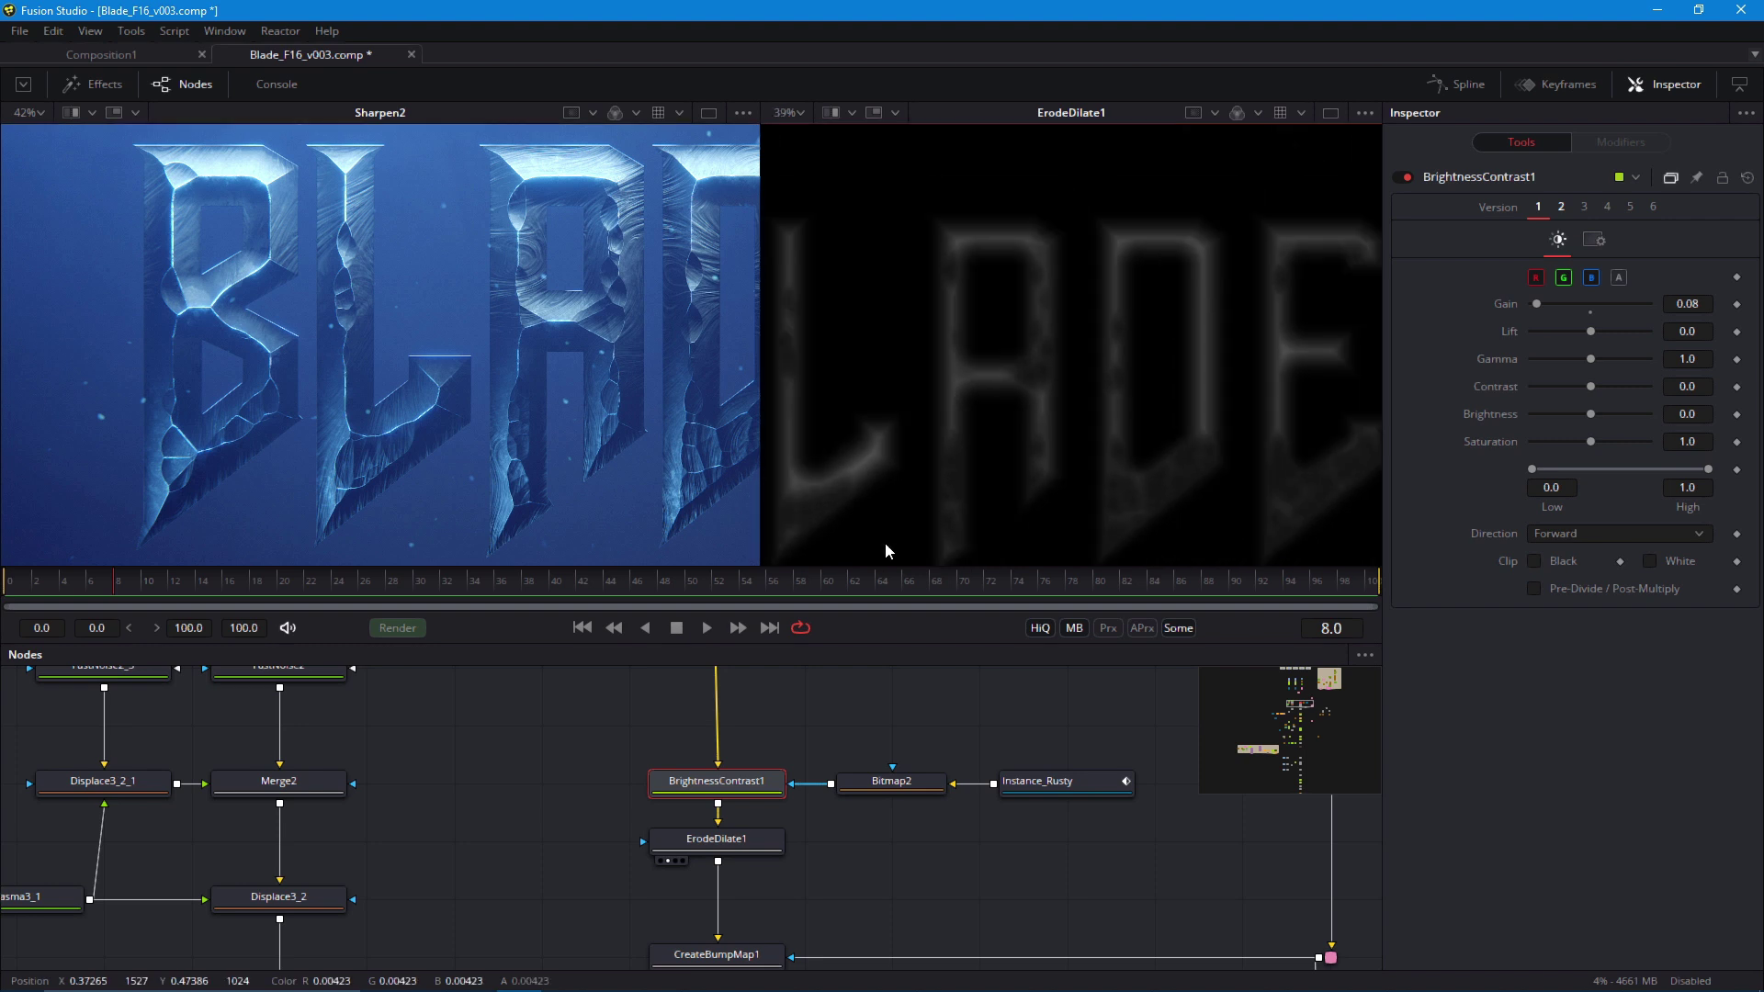
left_click_drag(989, 463, 983, 458)
left_click(704, 849)
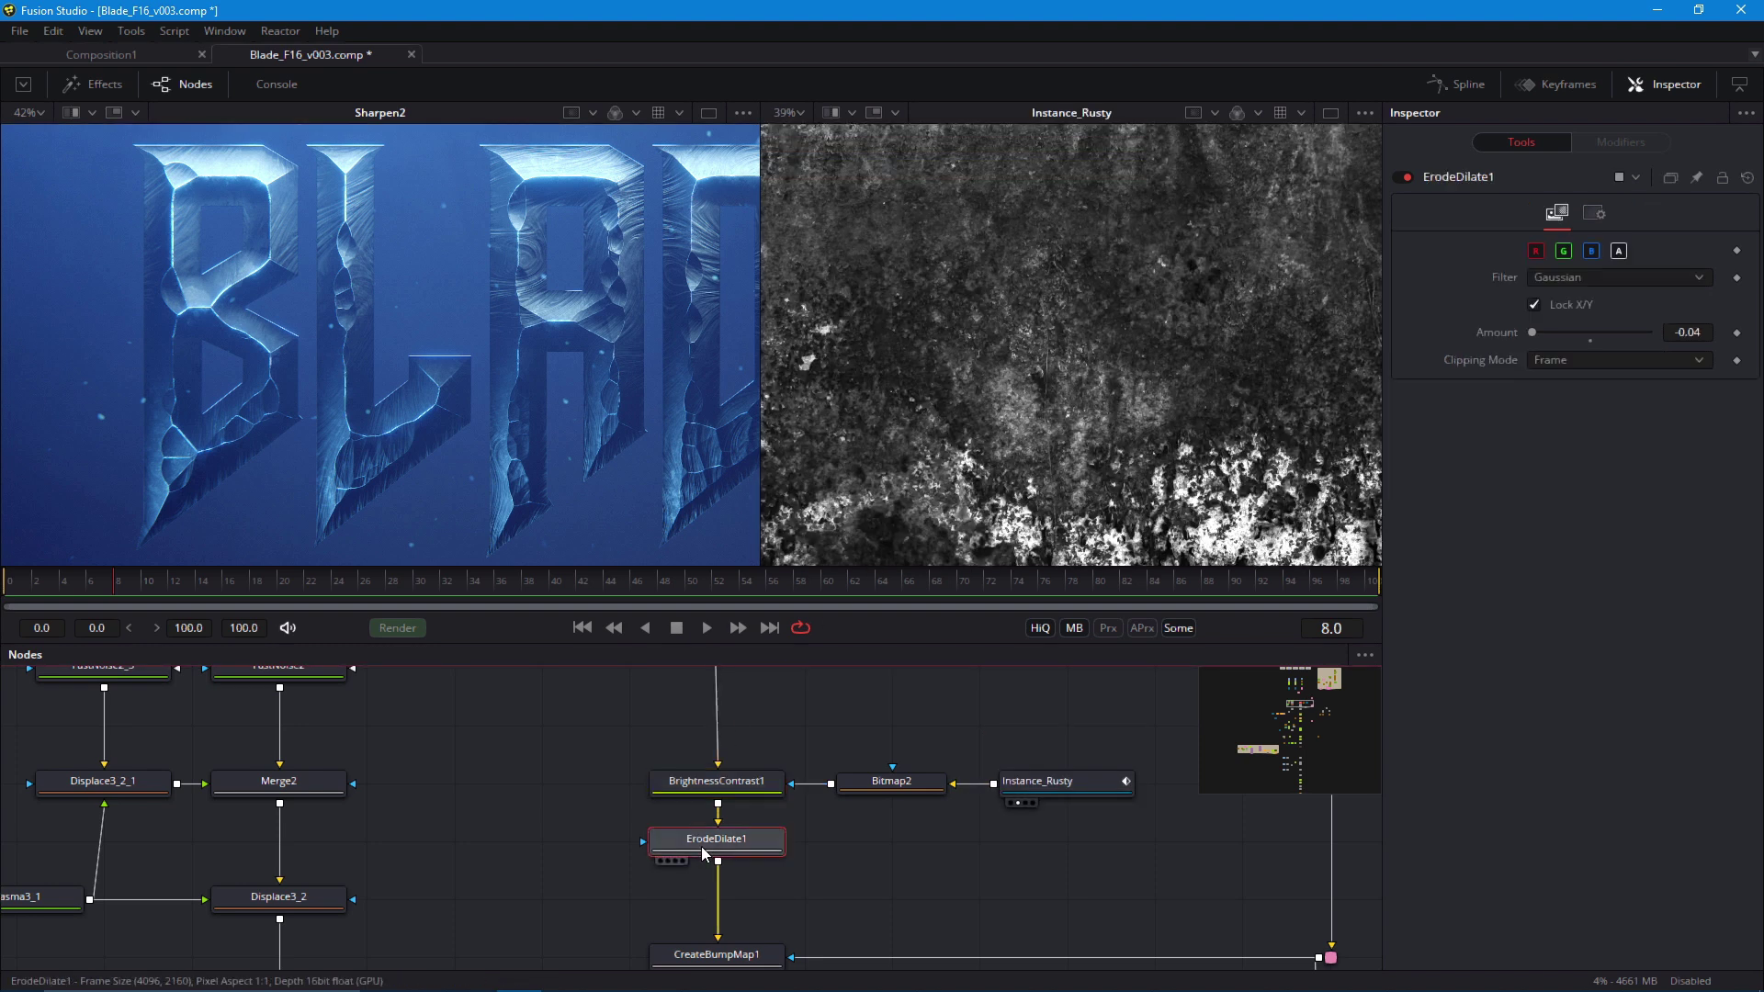
key("ctrl+c")
key("ctrl+v")
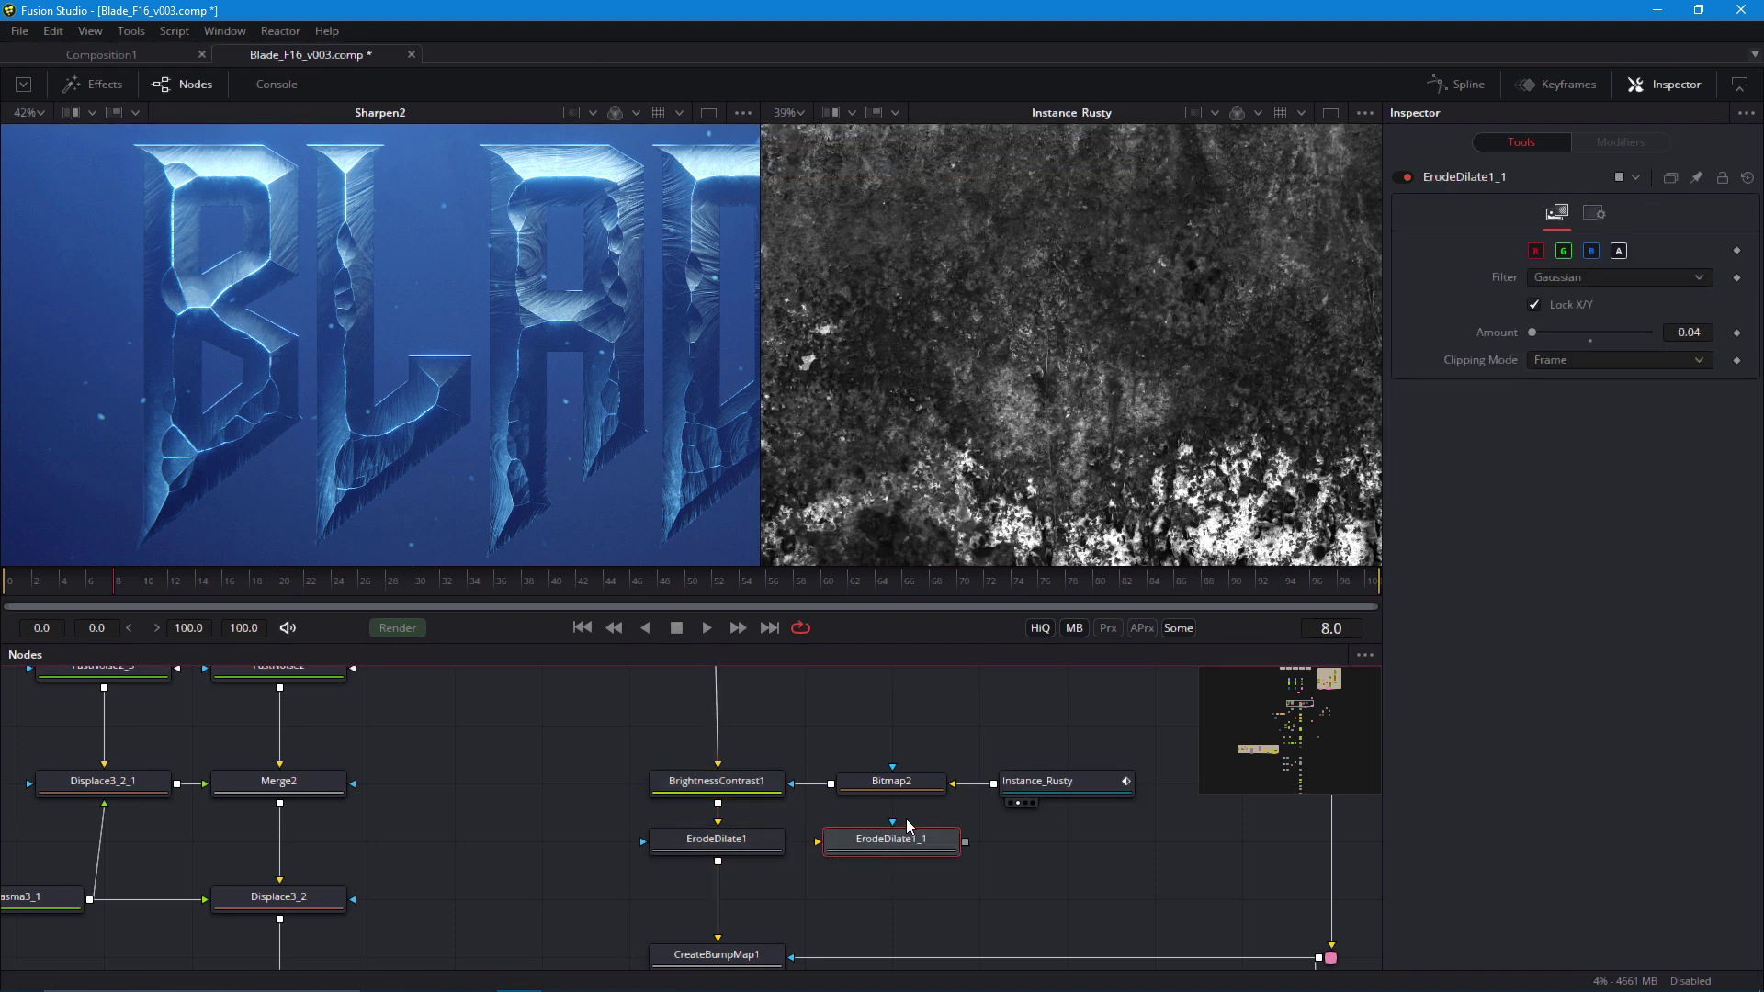
left_click_drag(832, 781, 940, 465)
scroll(940, 465, "up", 2)
left_click_drag(974, 553, 1030, 498)
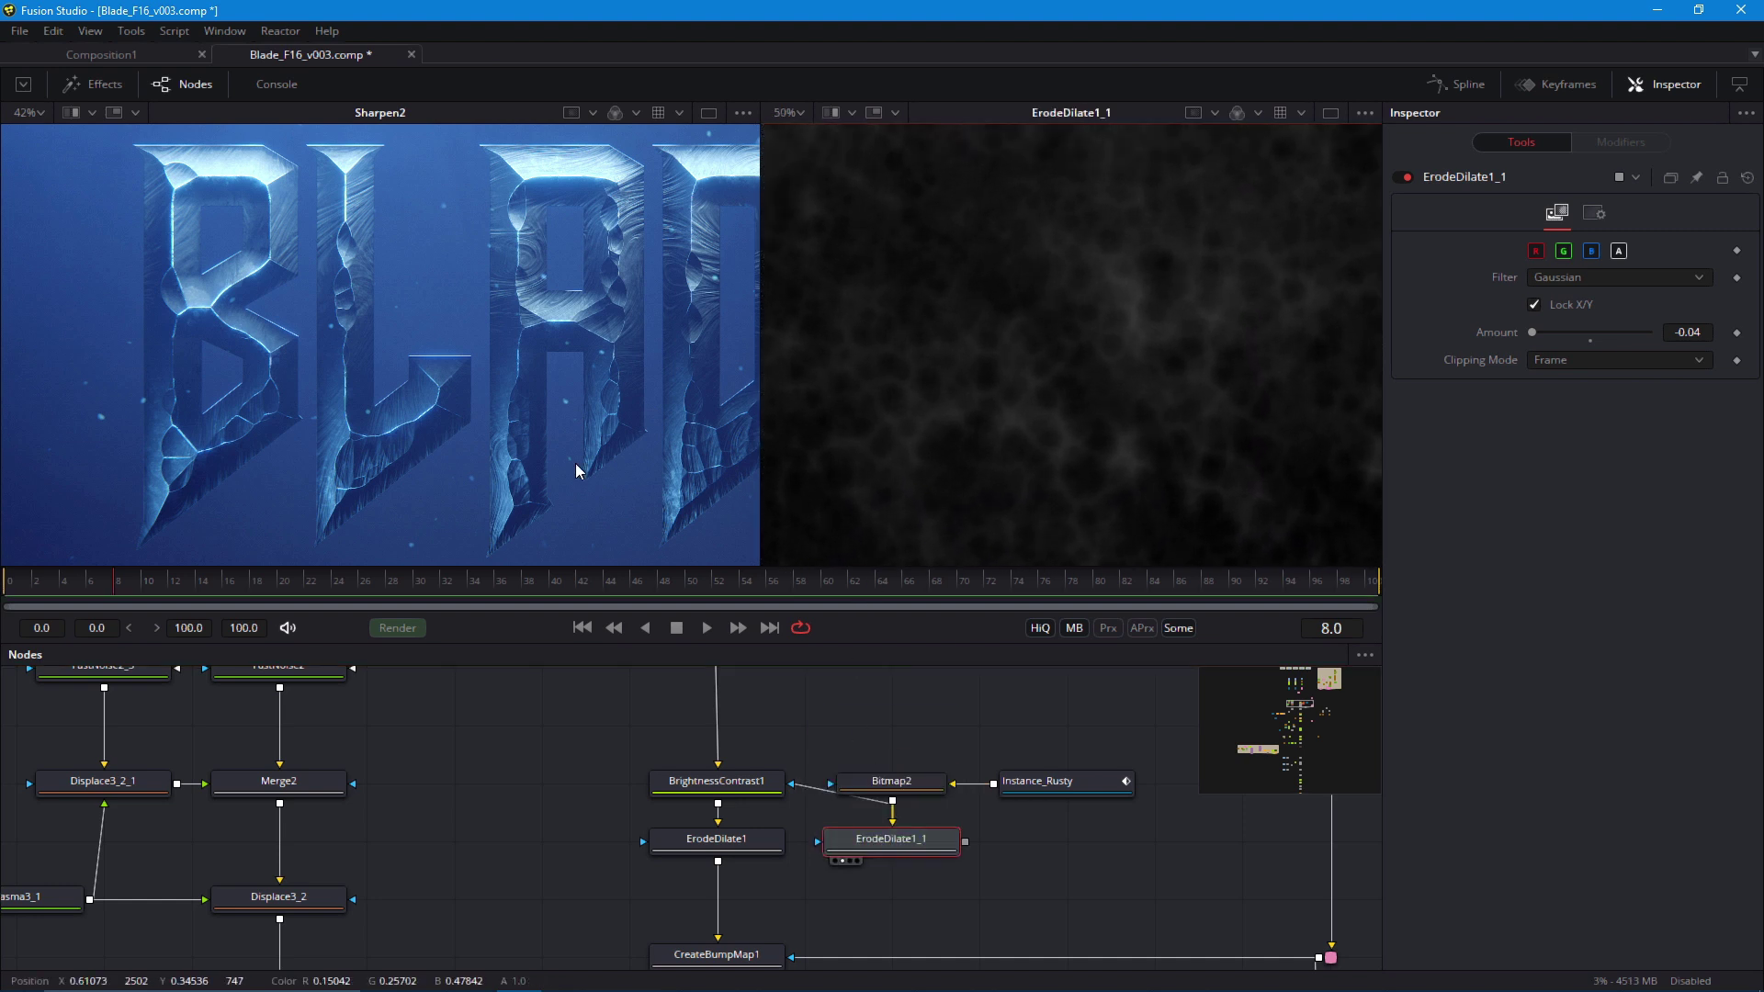
left_click_drag(561, 465, 489, 465)
scroll(489, 471, "down", 1)
scroll(846, 492, "down", 3)
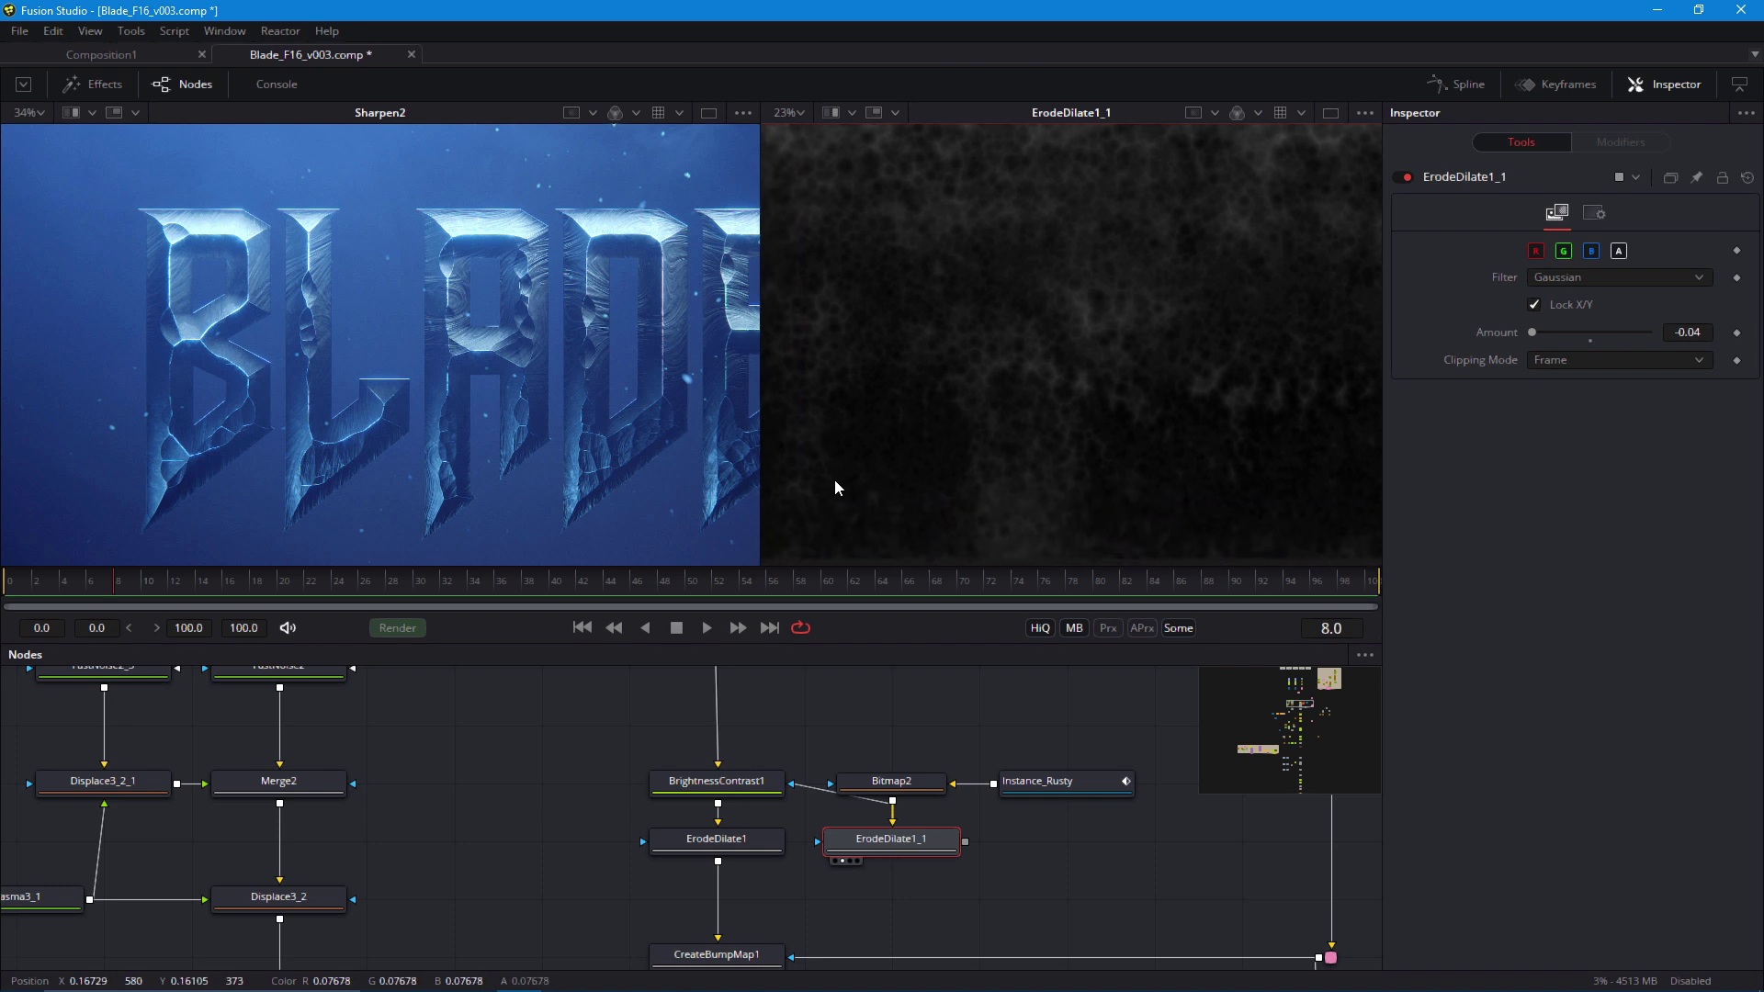
Add a Channel Booleans node beside the ErodeDilate1 and CreateBumpMap1 branch
scroll(680, 790, "down", 2)
scroll(698, 804, "right", 3)
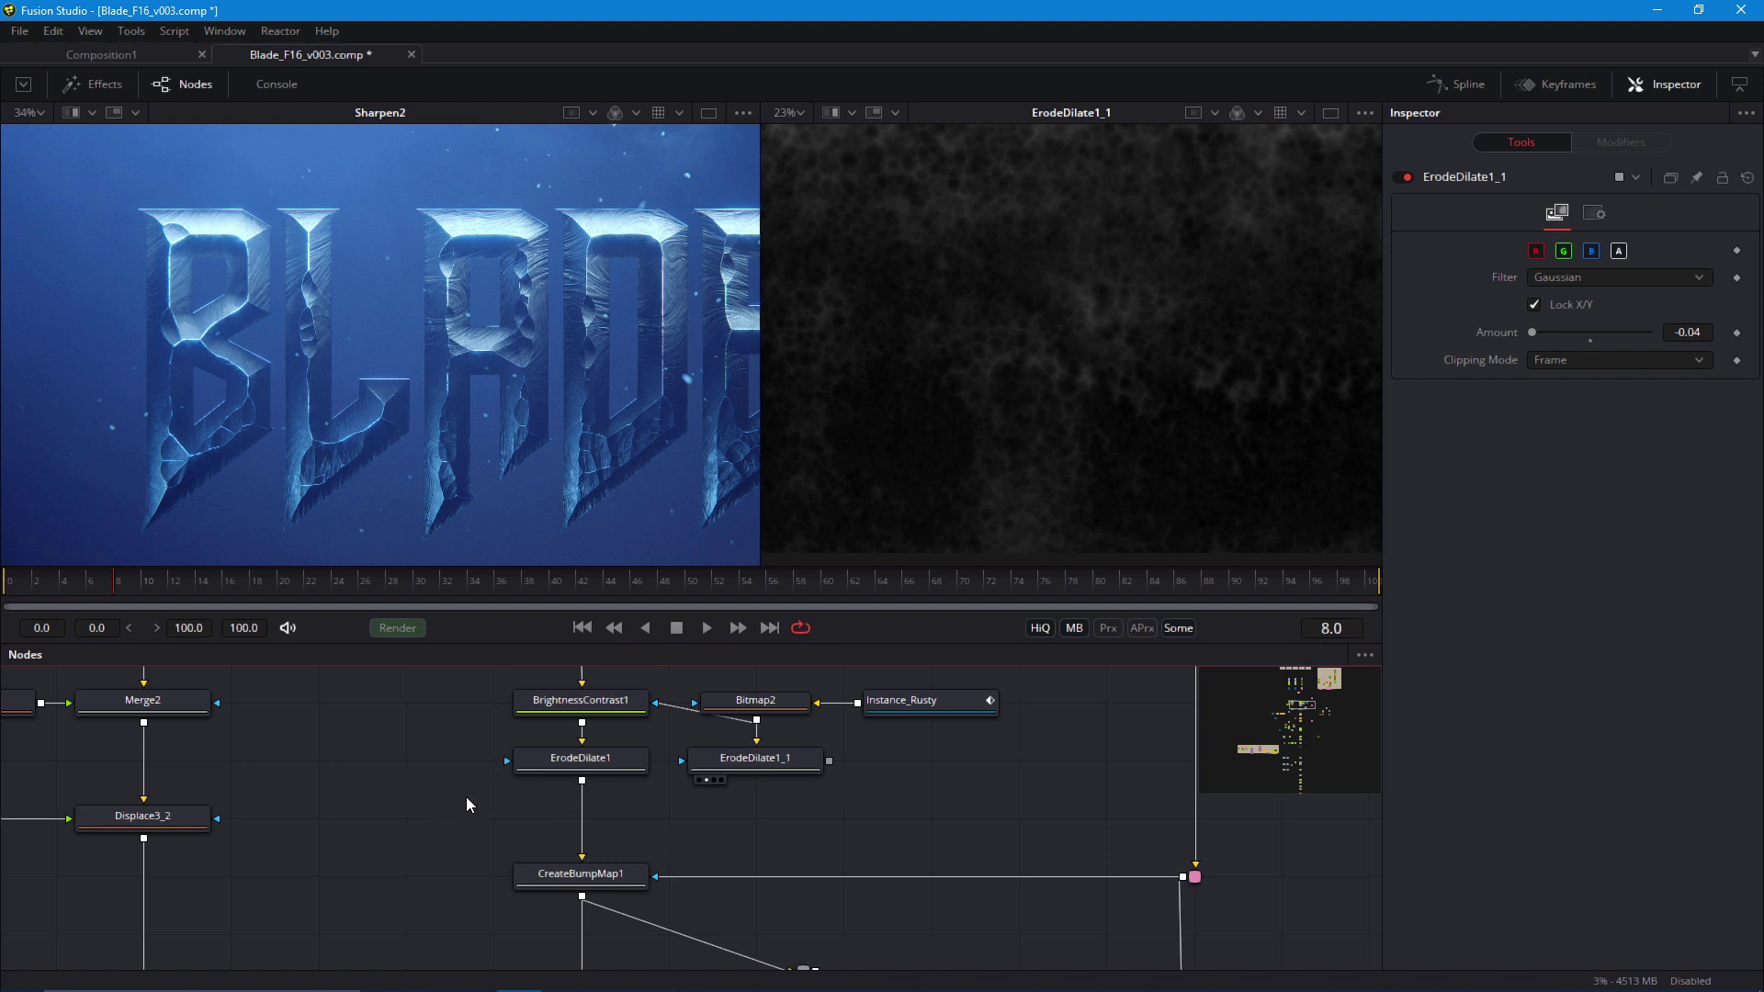
key("shift+space")
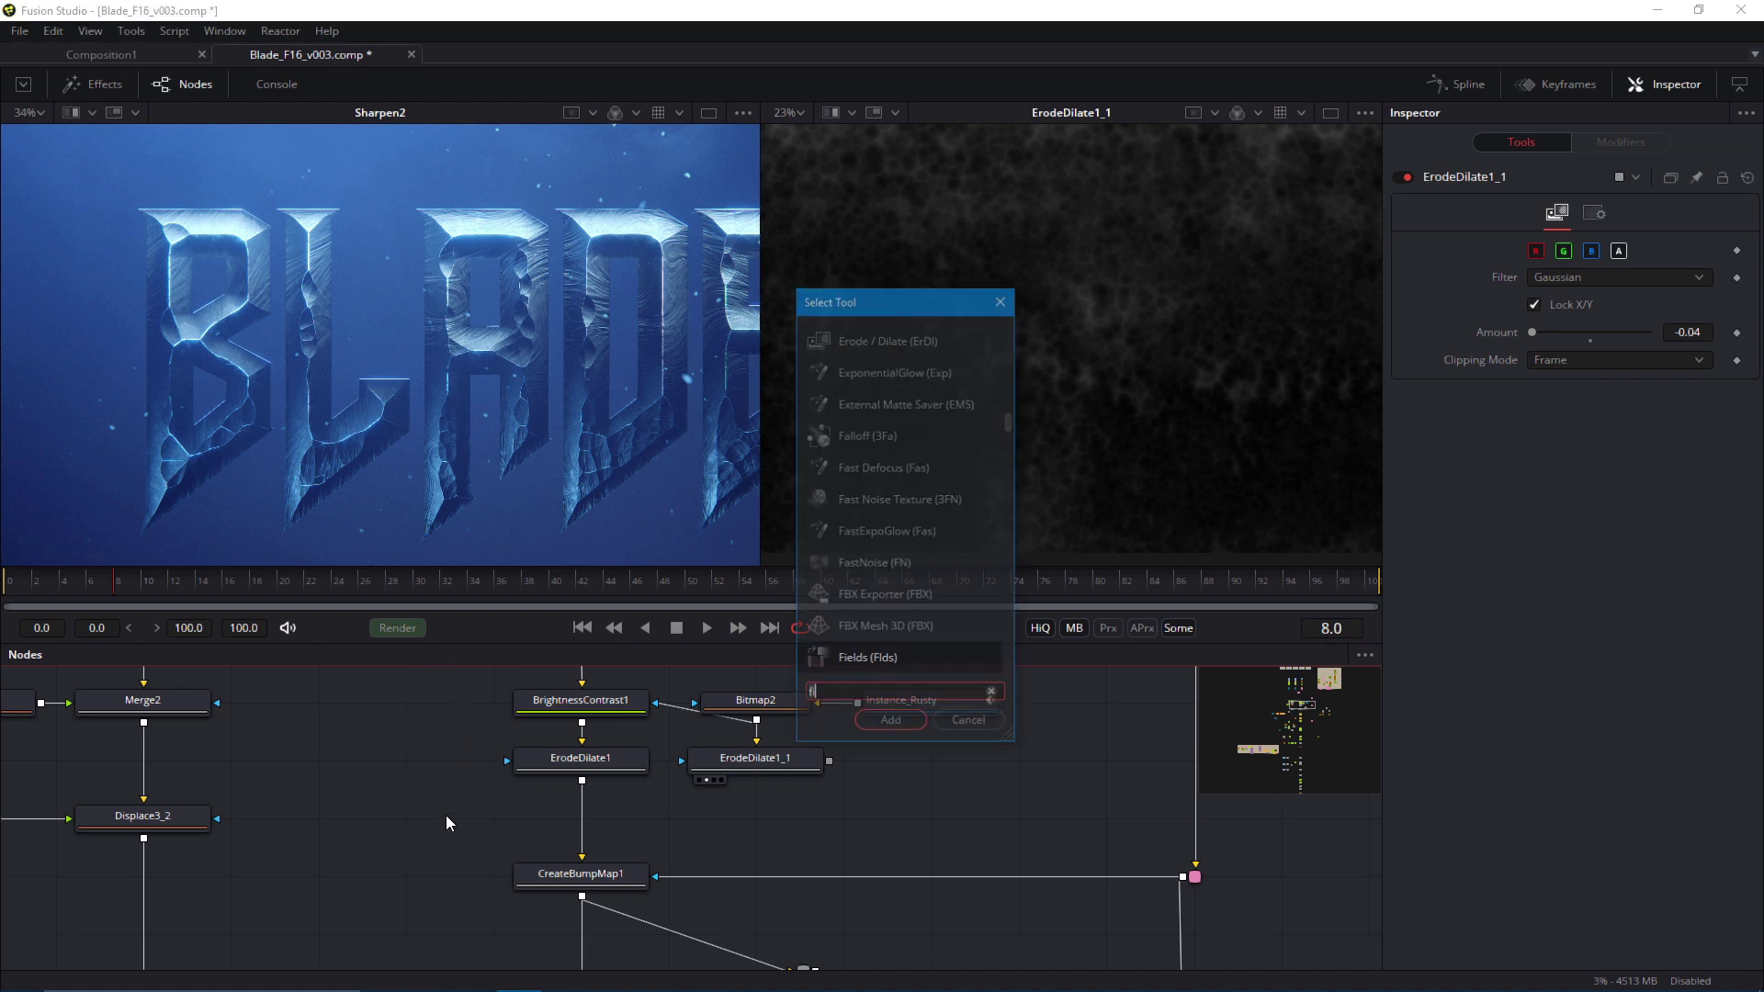
type("bool")
key("Return")
left_click_drag(468, 668, 492, 714)
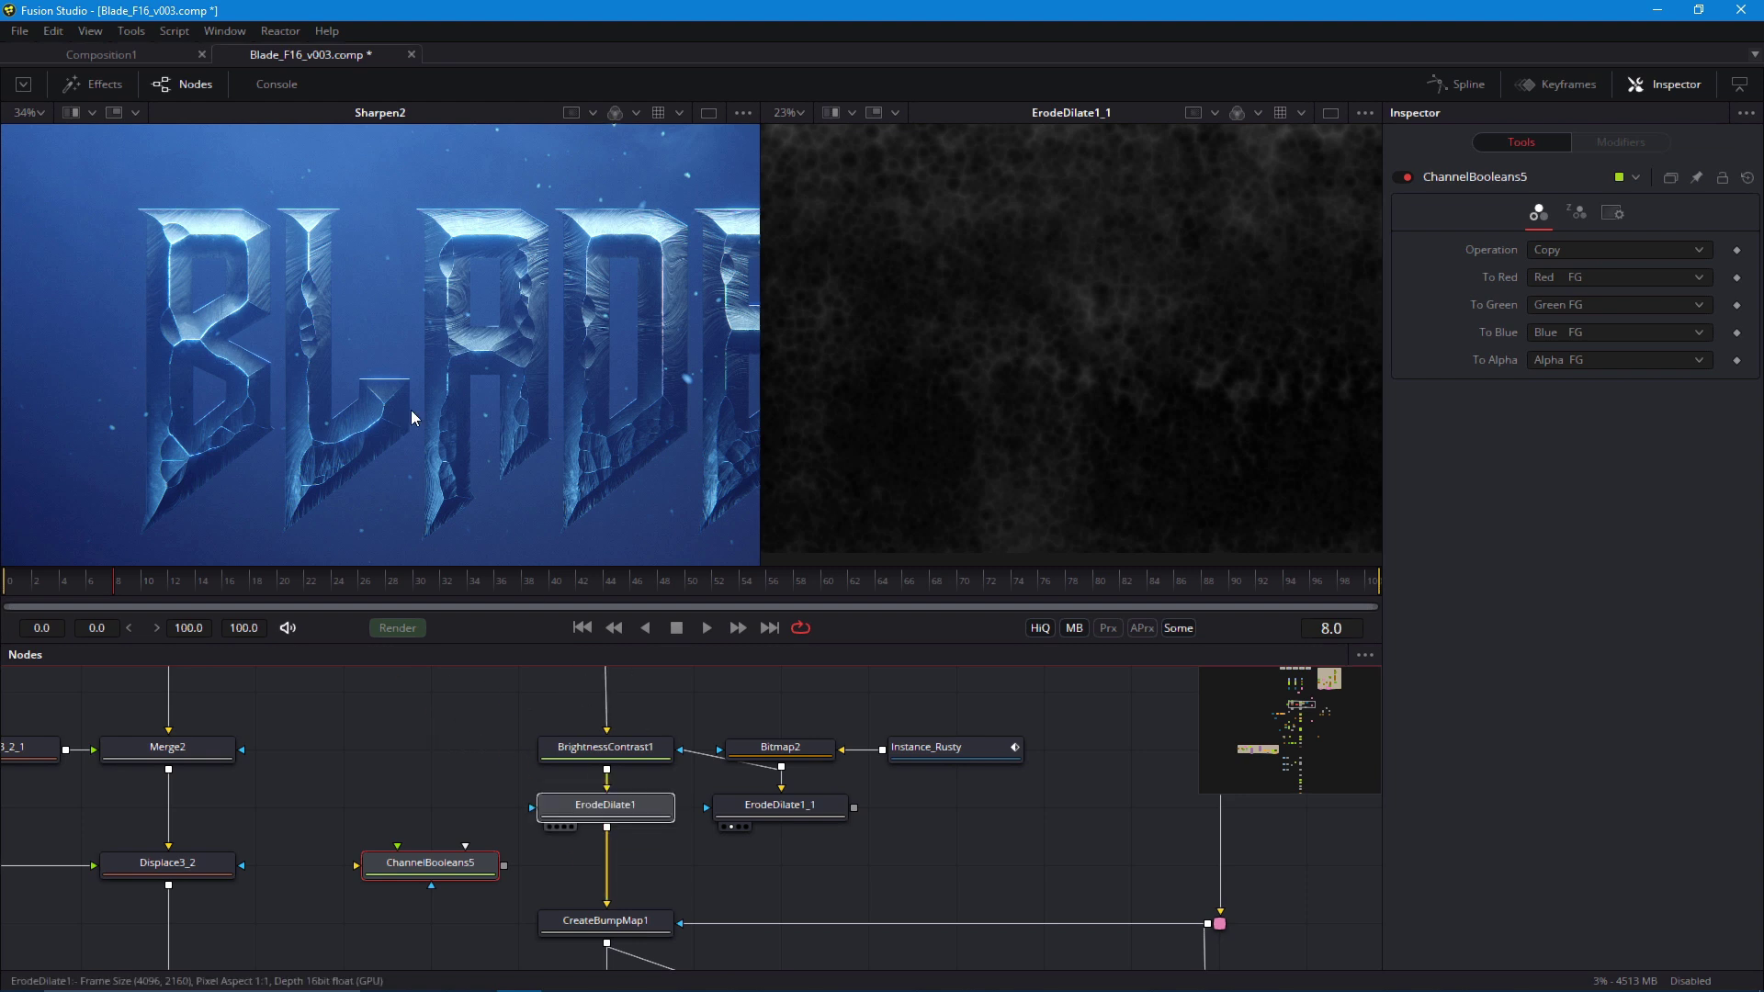
Show ErodeDilate1 in the first viewer and paste a copy of that node beside BrightnessContrast1
left_click_drag(412, 418, 413, 423)
scroll(328, 482, "up", 3)
left_click_drag(633, 806, 662, 835)
left_click(608, 834)
key("ctrl+c")
left_click(470, 792)
key("ctrl+v")
left_click_drag(472, 795, 524, 916)
scroll(524, 916, "down", 2)
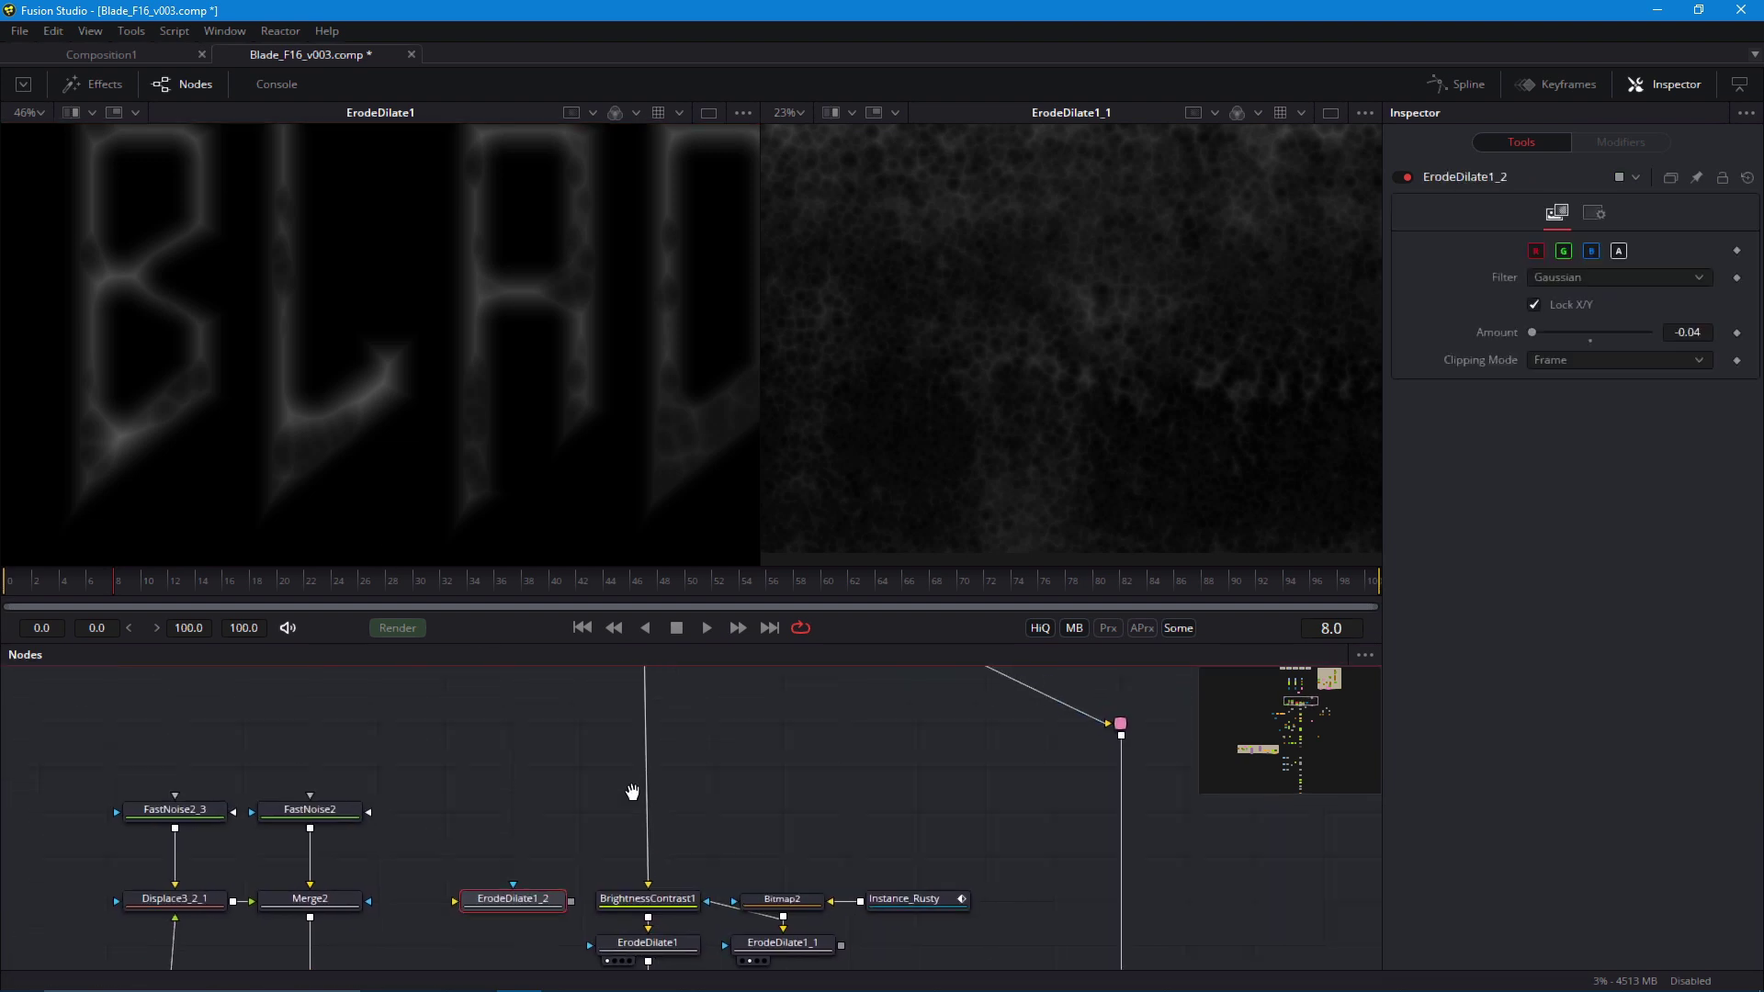
Insert a pipe router above BrightnessContrast1, connect it to ErodeDilate1_2 and display that node in the first viewer
left_click_drag(633, 792, 500, 820)
left_click(626, 734, "alt")
left_click_drag(569, 904, 632, 838)
scroll(633, 837, "up", 2)
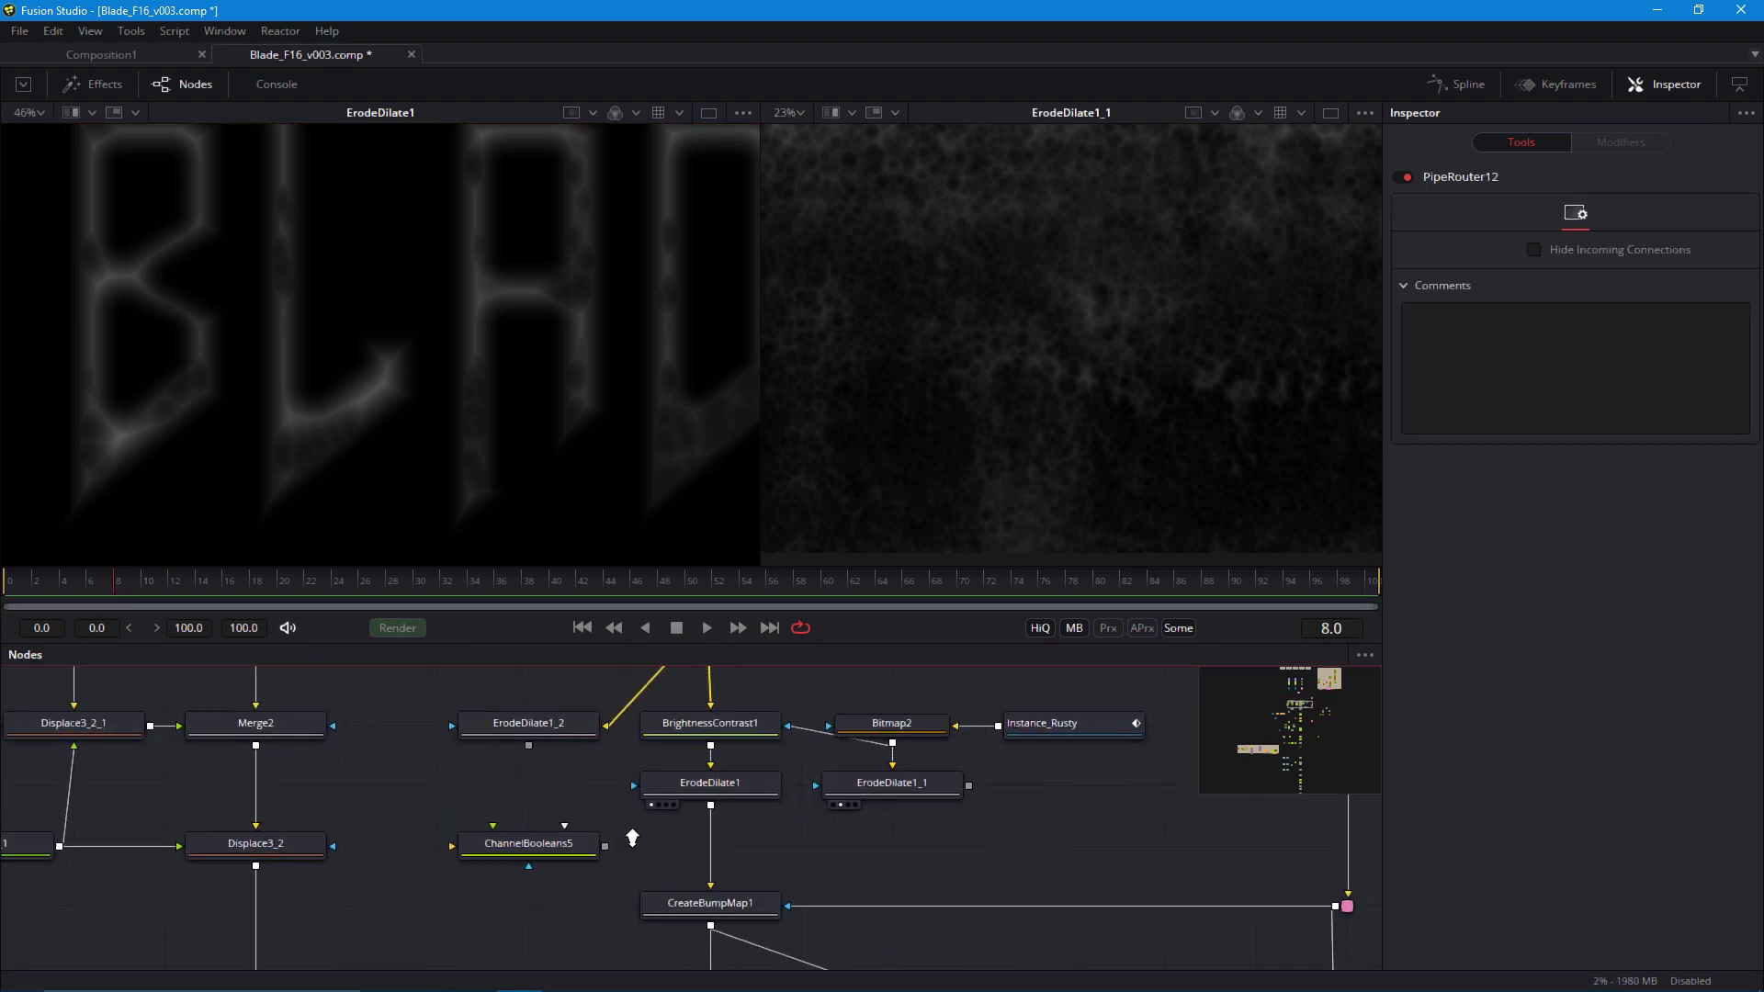
key("1")
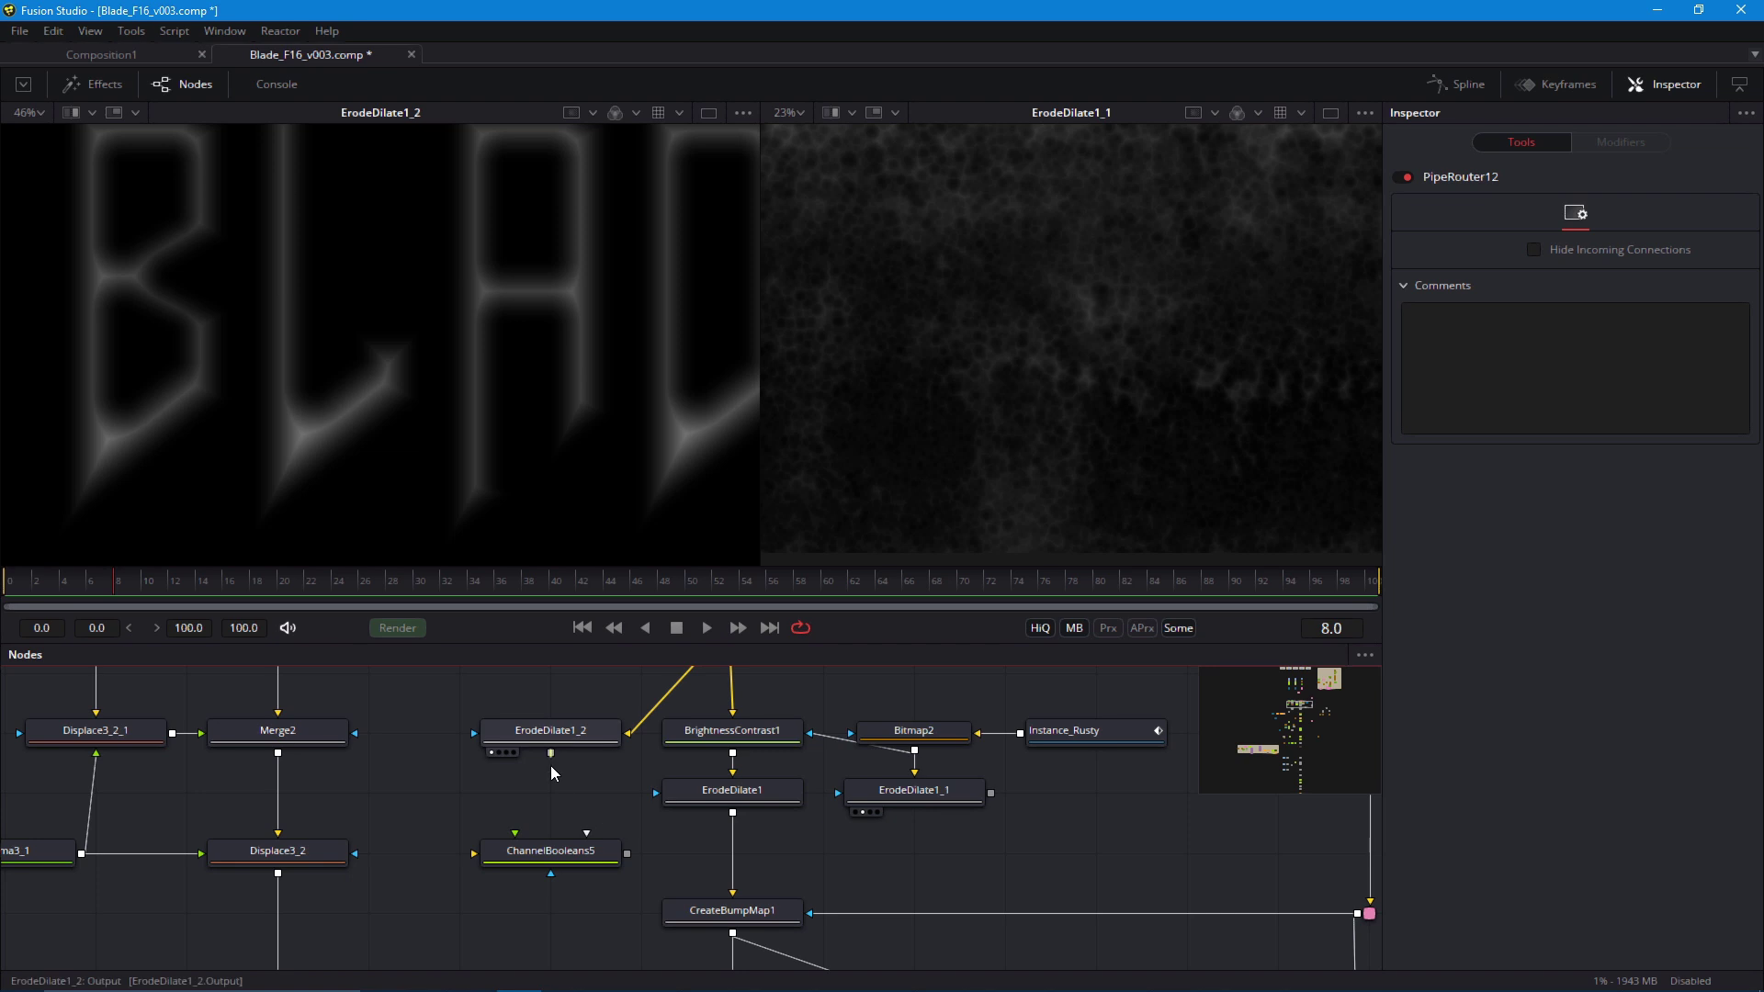
Connect ErodeDilate1_2 as background and ErodeDilate1 as foreground of ChannelBooleans5, then set its operation to Difference
left_click_drag(550, 753, 586, 833)
left_click_drag(732, 813, 588, 853)
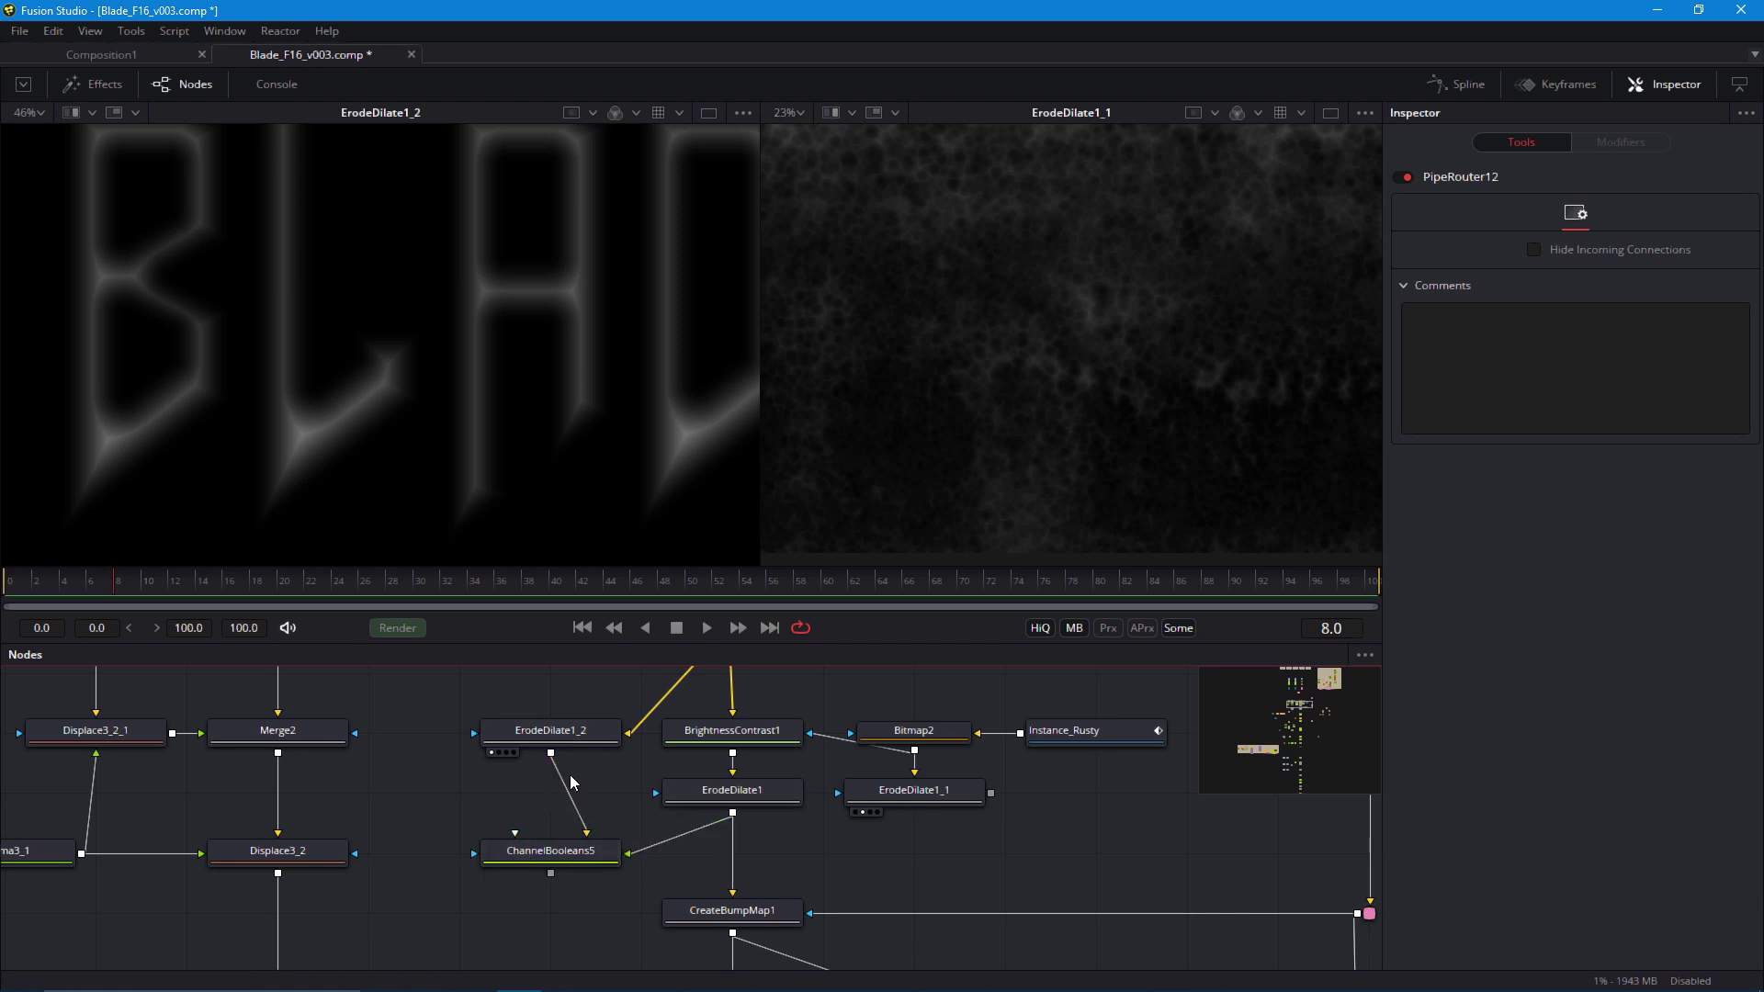
key("1")
left_click(584, 851)
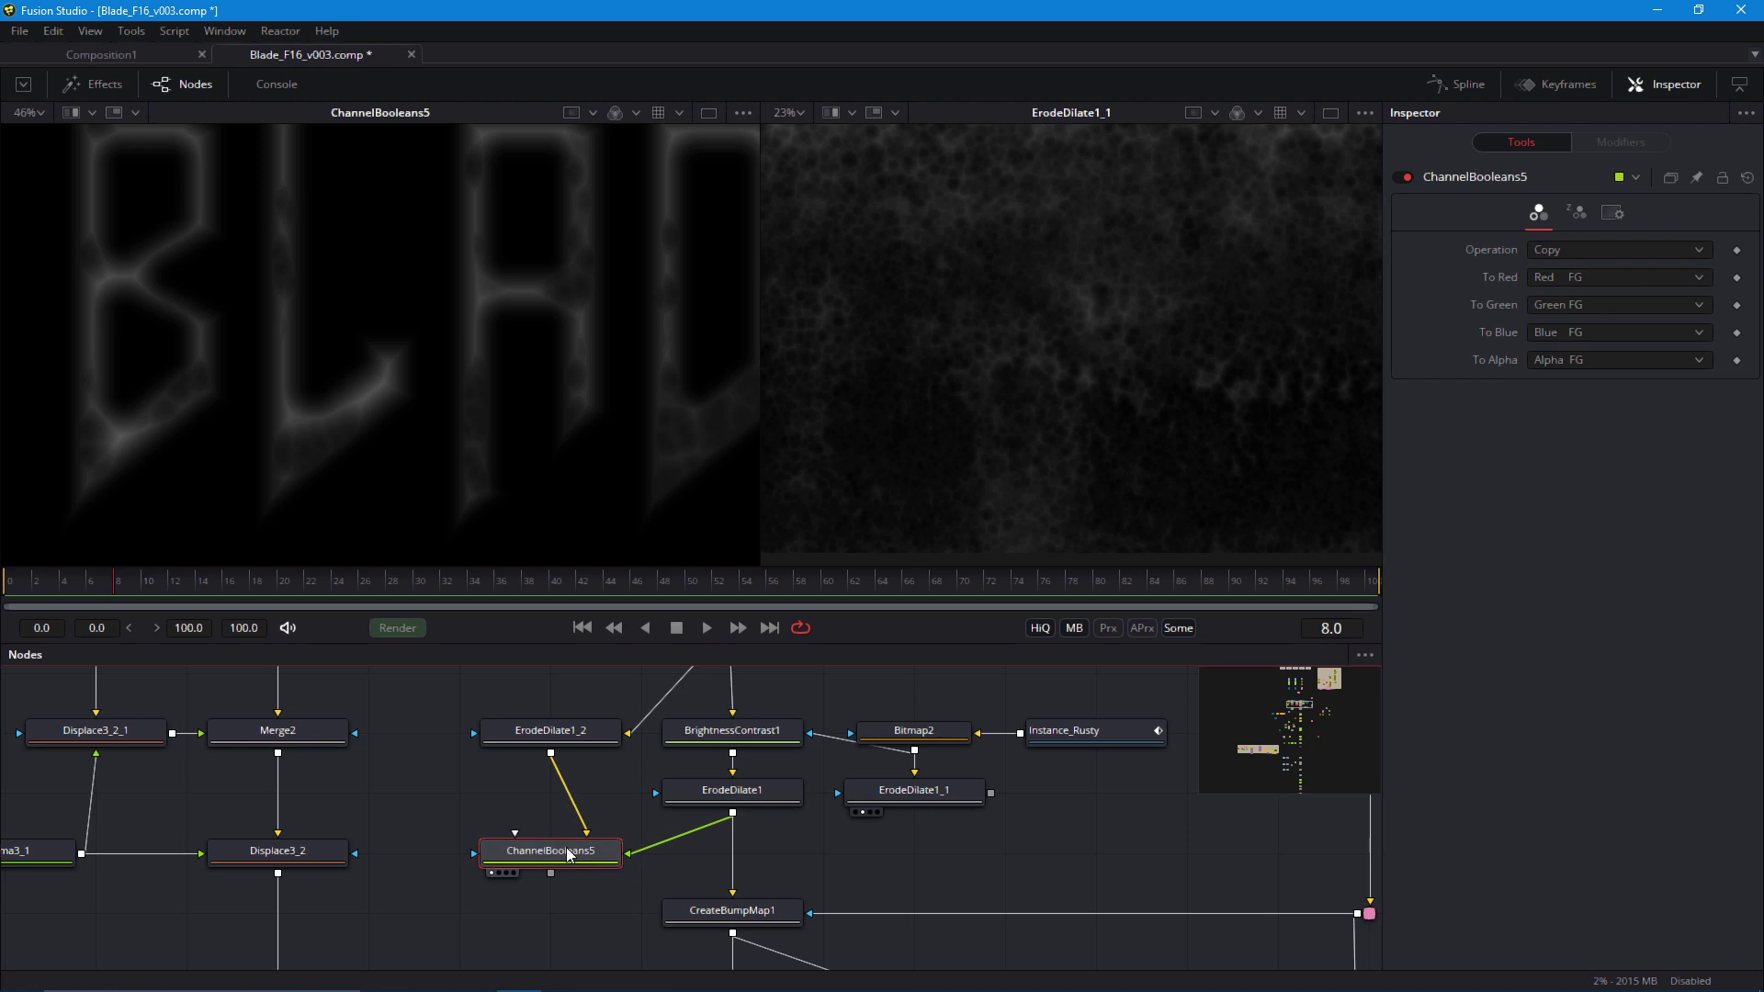
left_click(1553, 250)
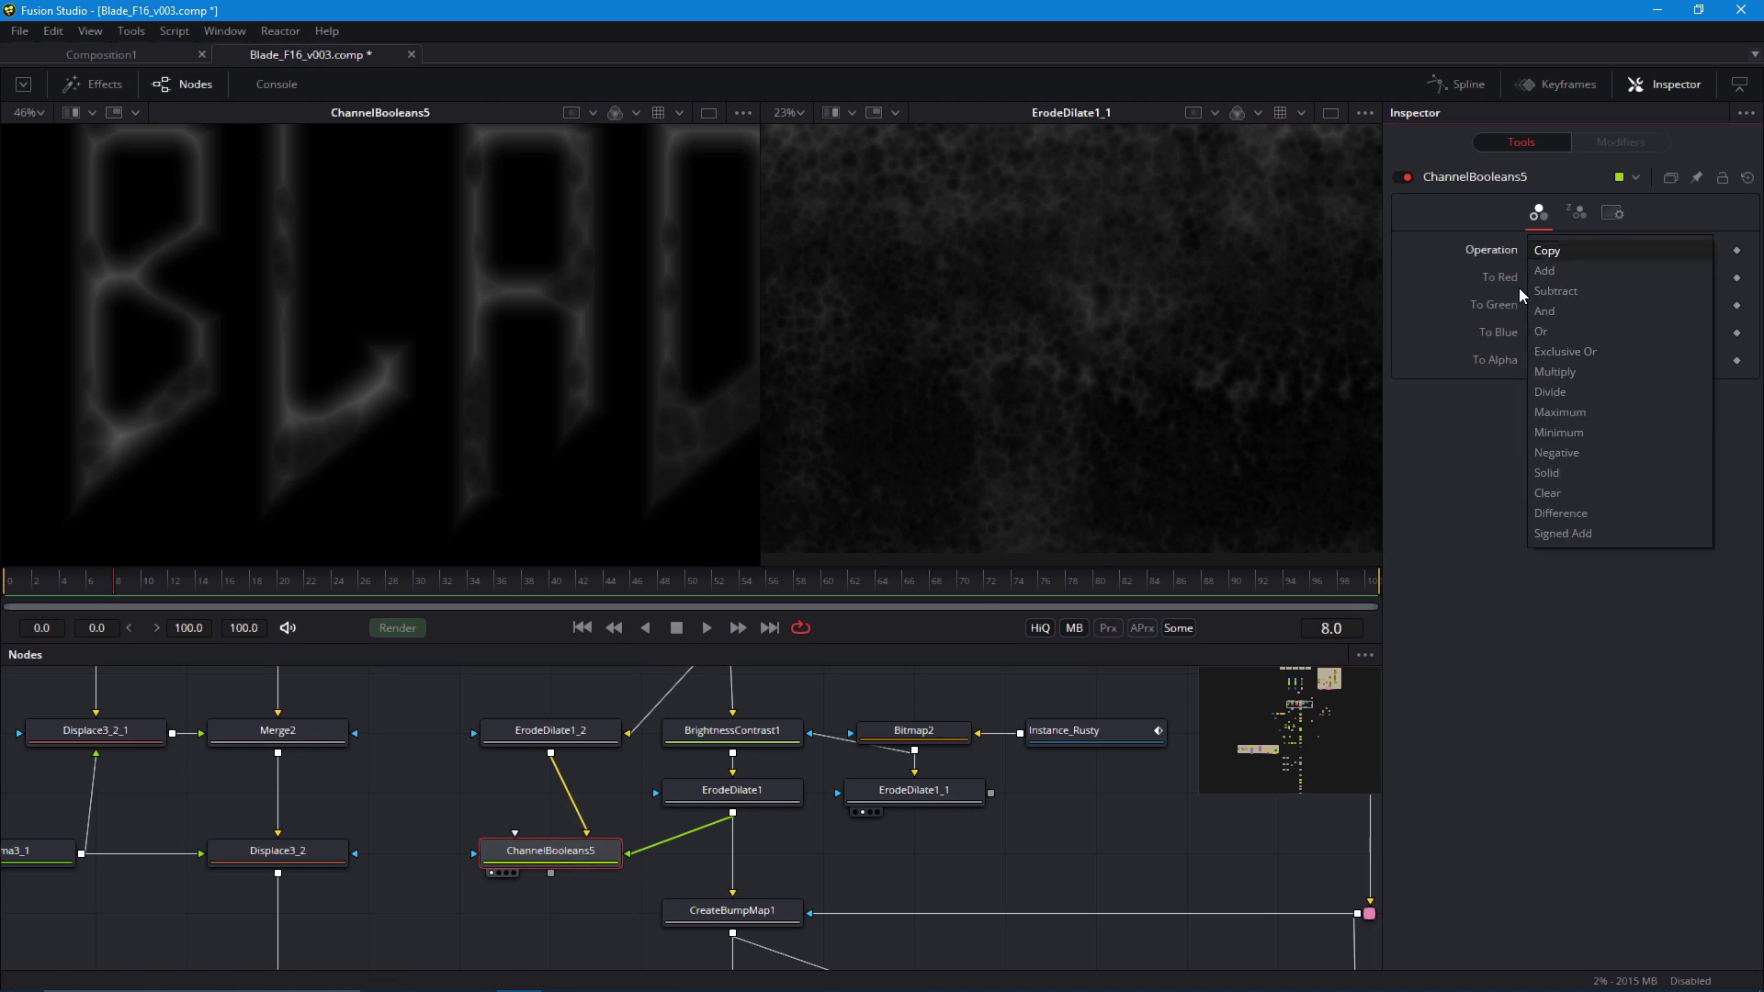
left_click(1546, 515)
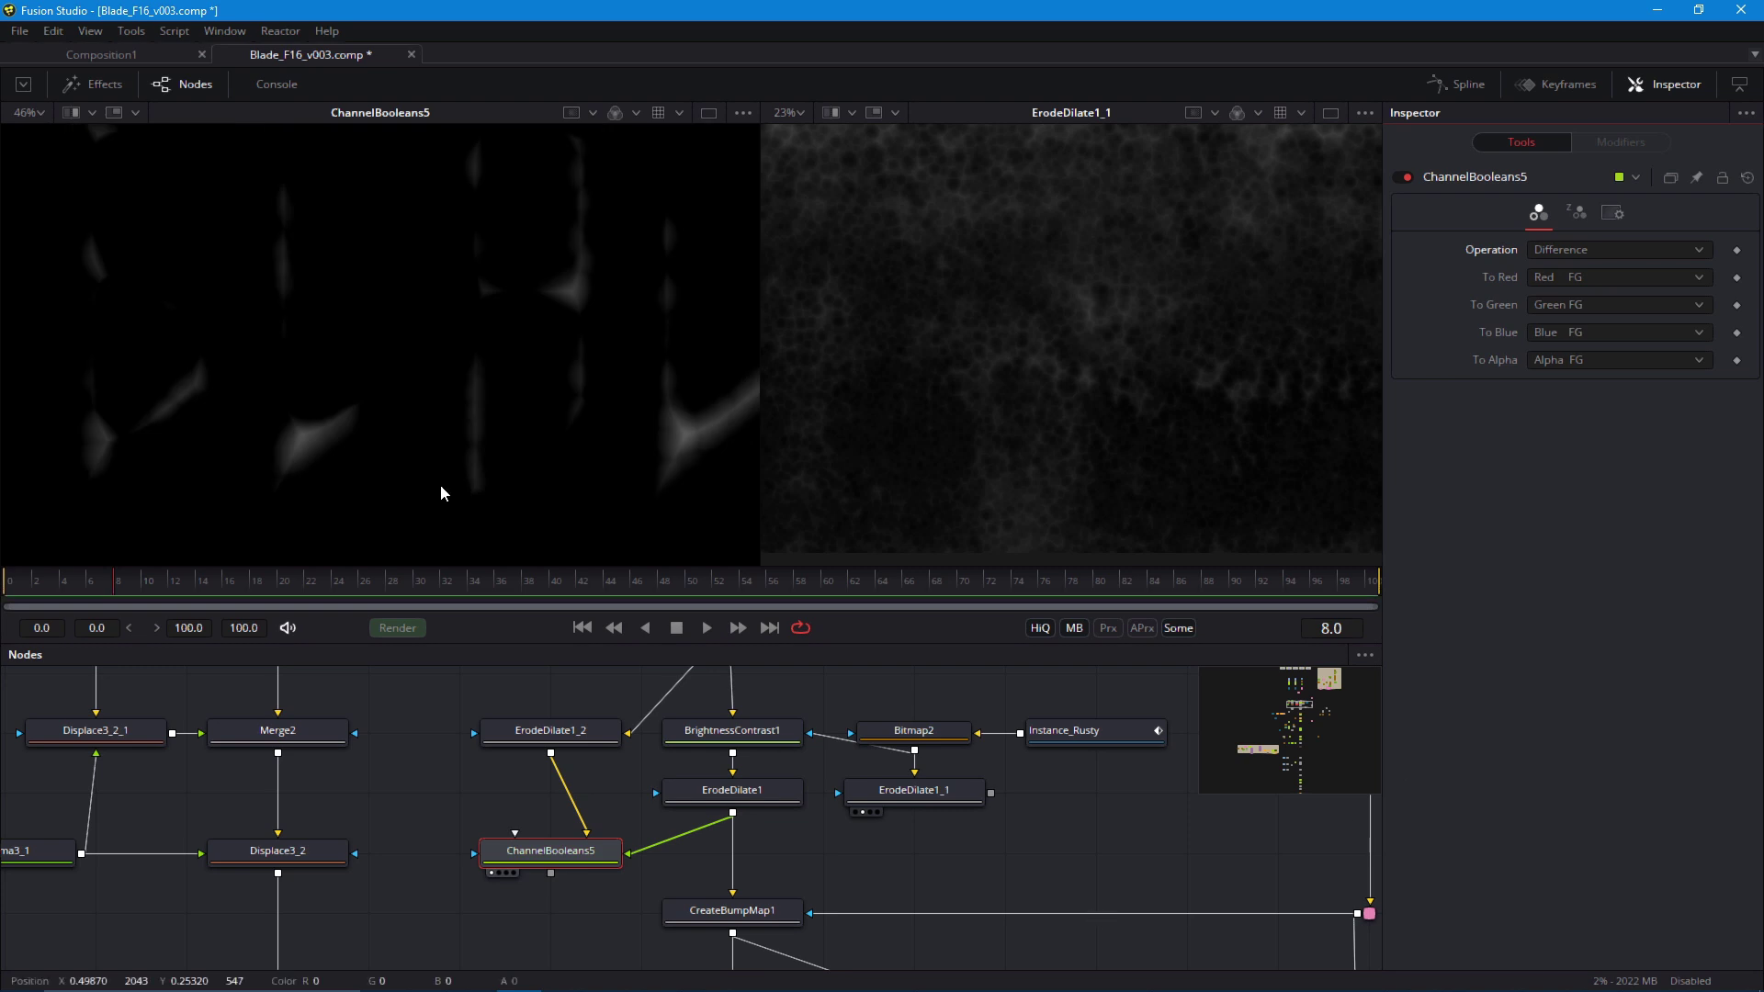
Add a Bitmap mask node below ChannelBooleans5, feed it from that node and display it in the first viewer
left_click(544, 915)
key("shift+space")
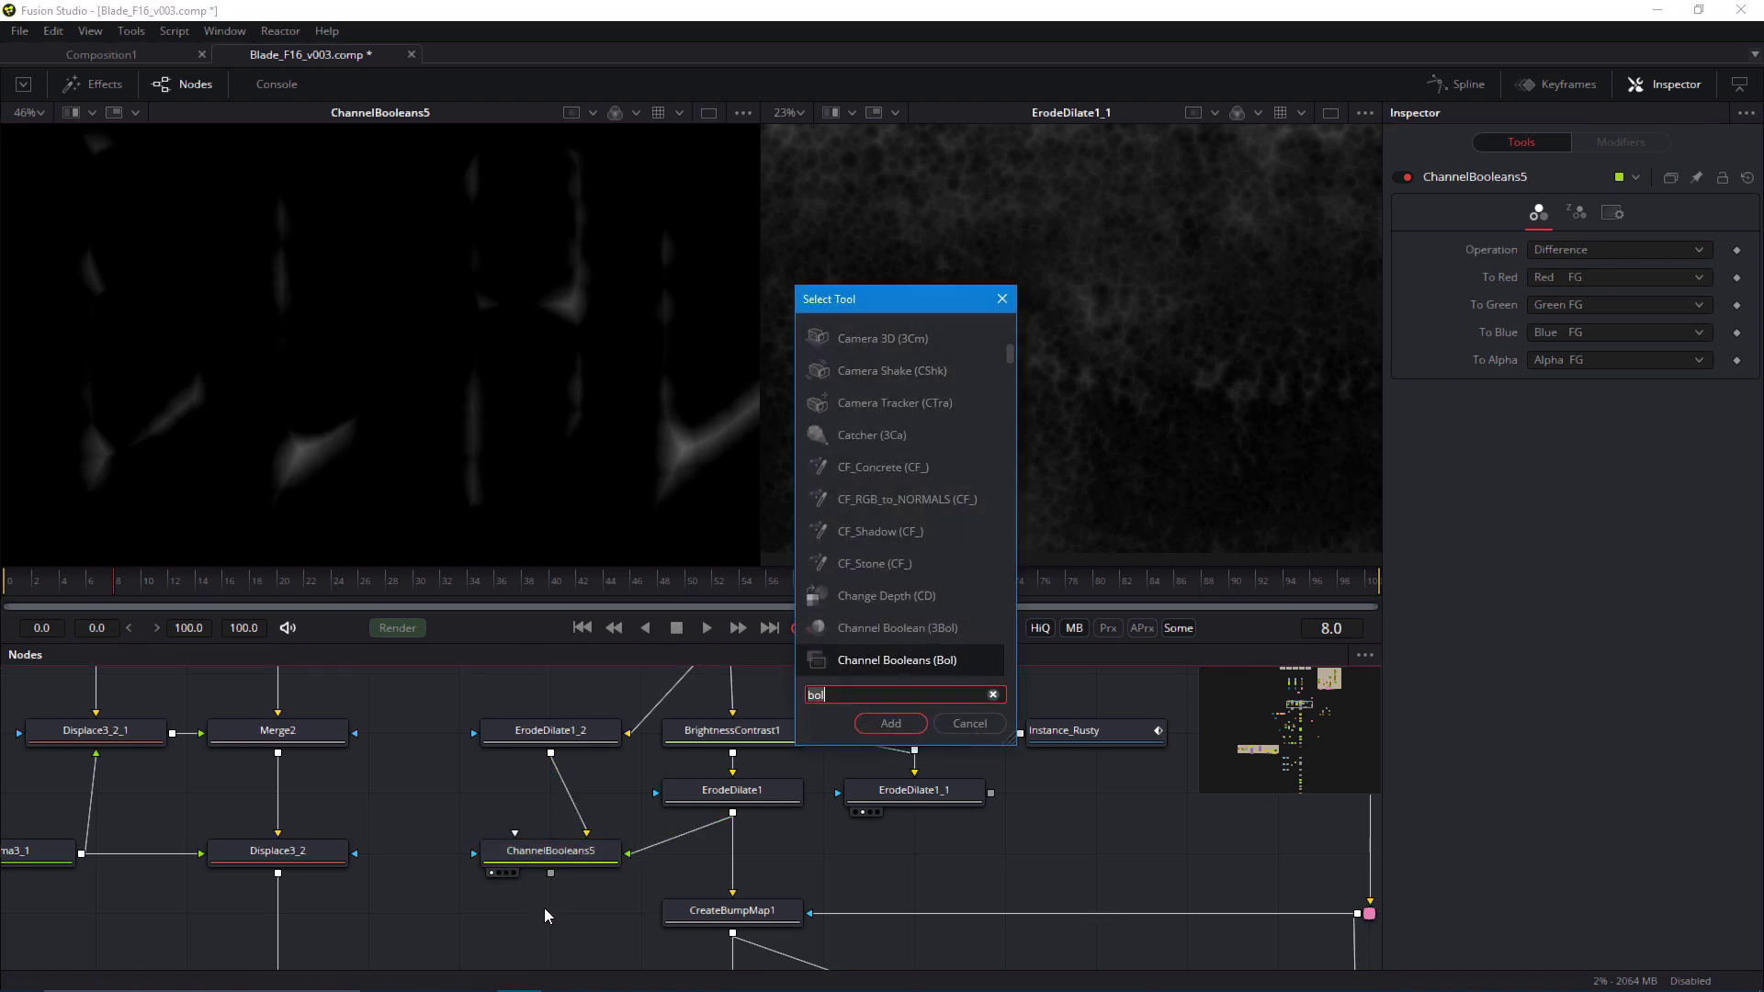
type("bitmap")
key("Return")
left_click_drag(550, 873, 423, 358)
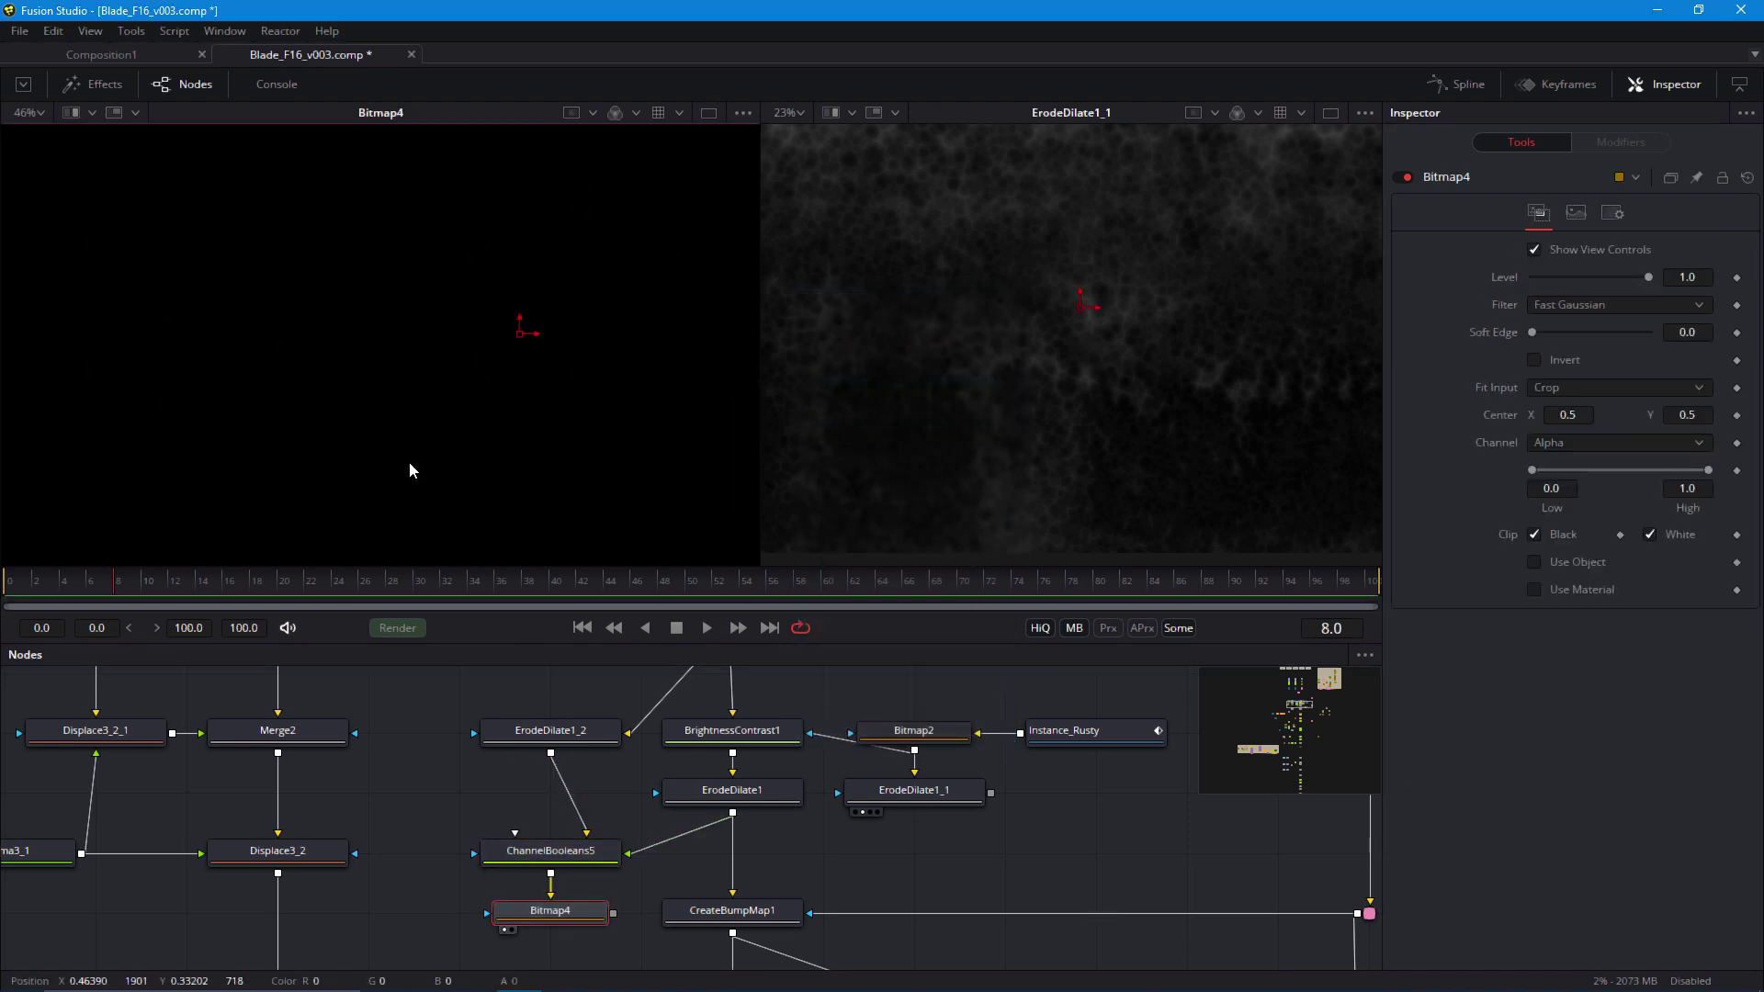
Set the Bitmap4 mask's channel to Luminance and its High threshold to 0.167
left_click(1569, 443)
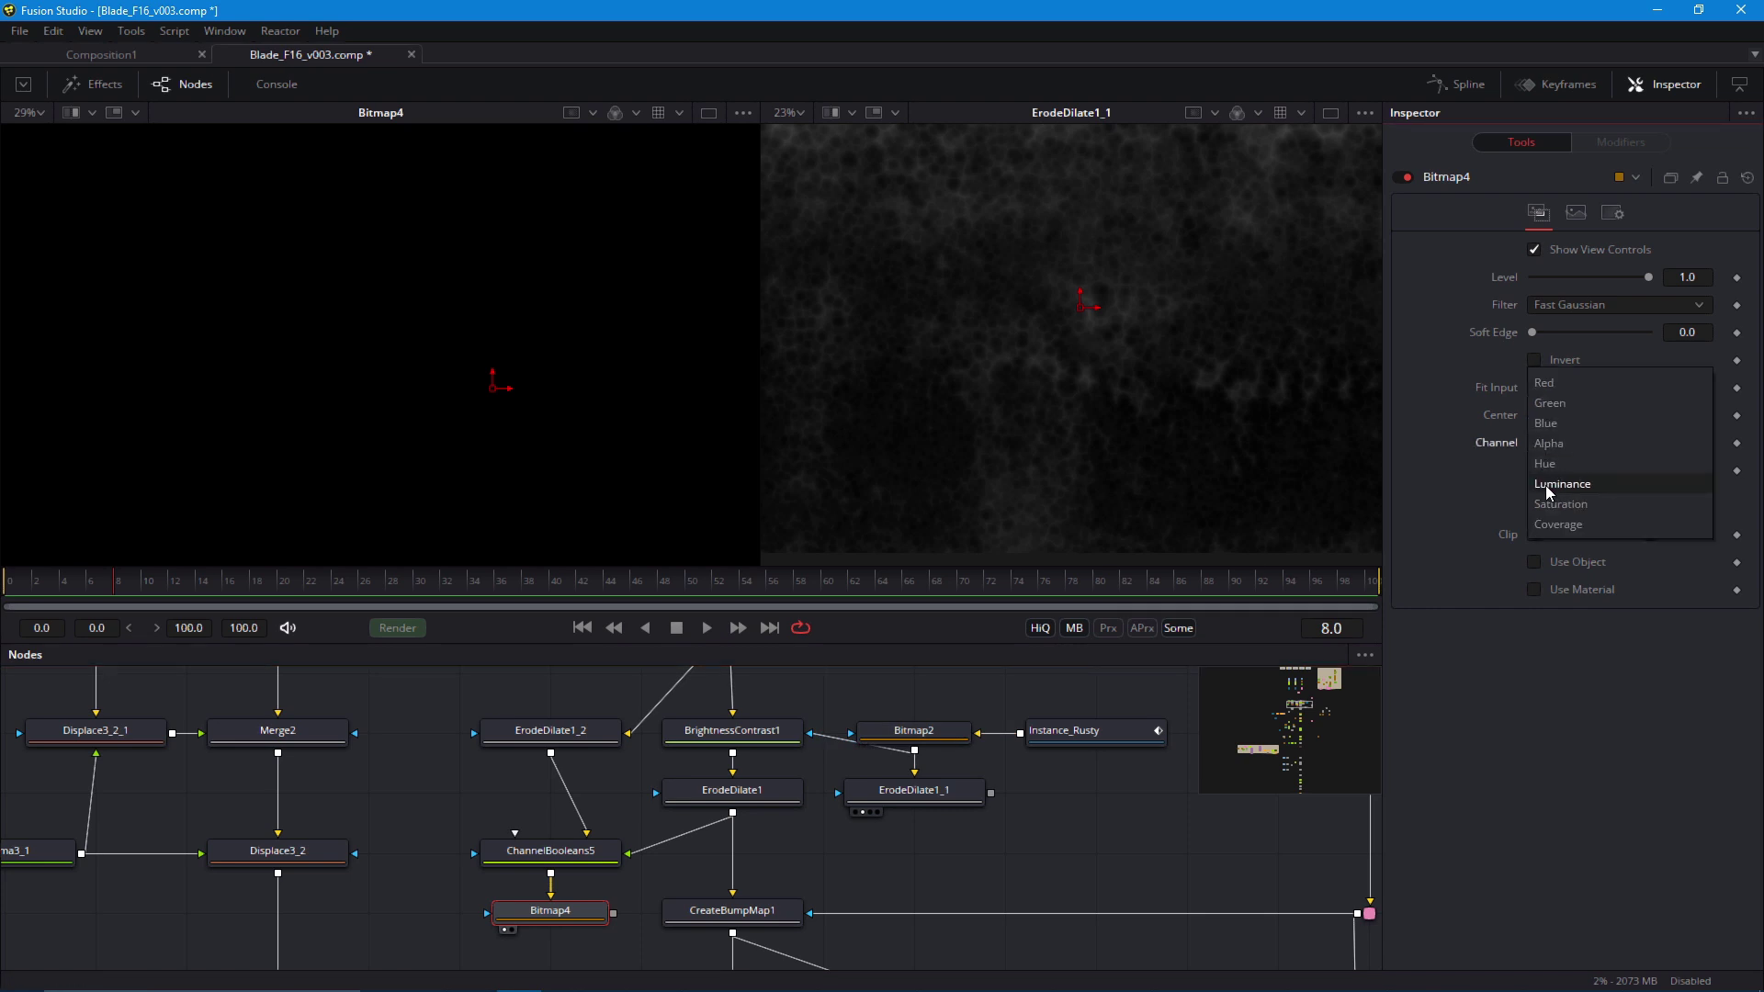
left_click(1551, 491)
left_click_drag(1712, 469, 1570, 482)
scroll(405, 505, "down", 1)
left_click_drag(405, 505, 320, 484)
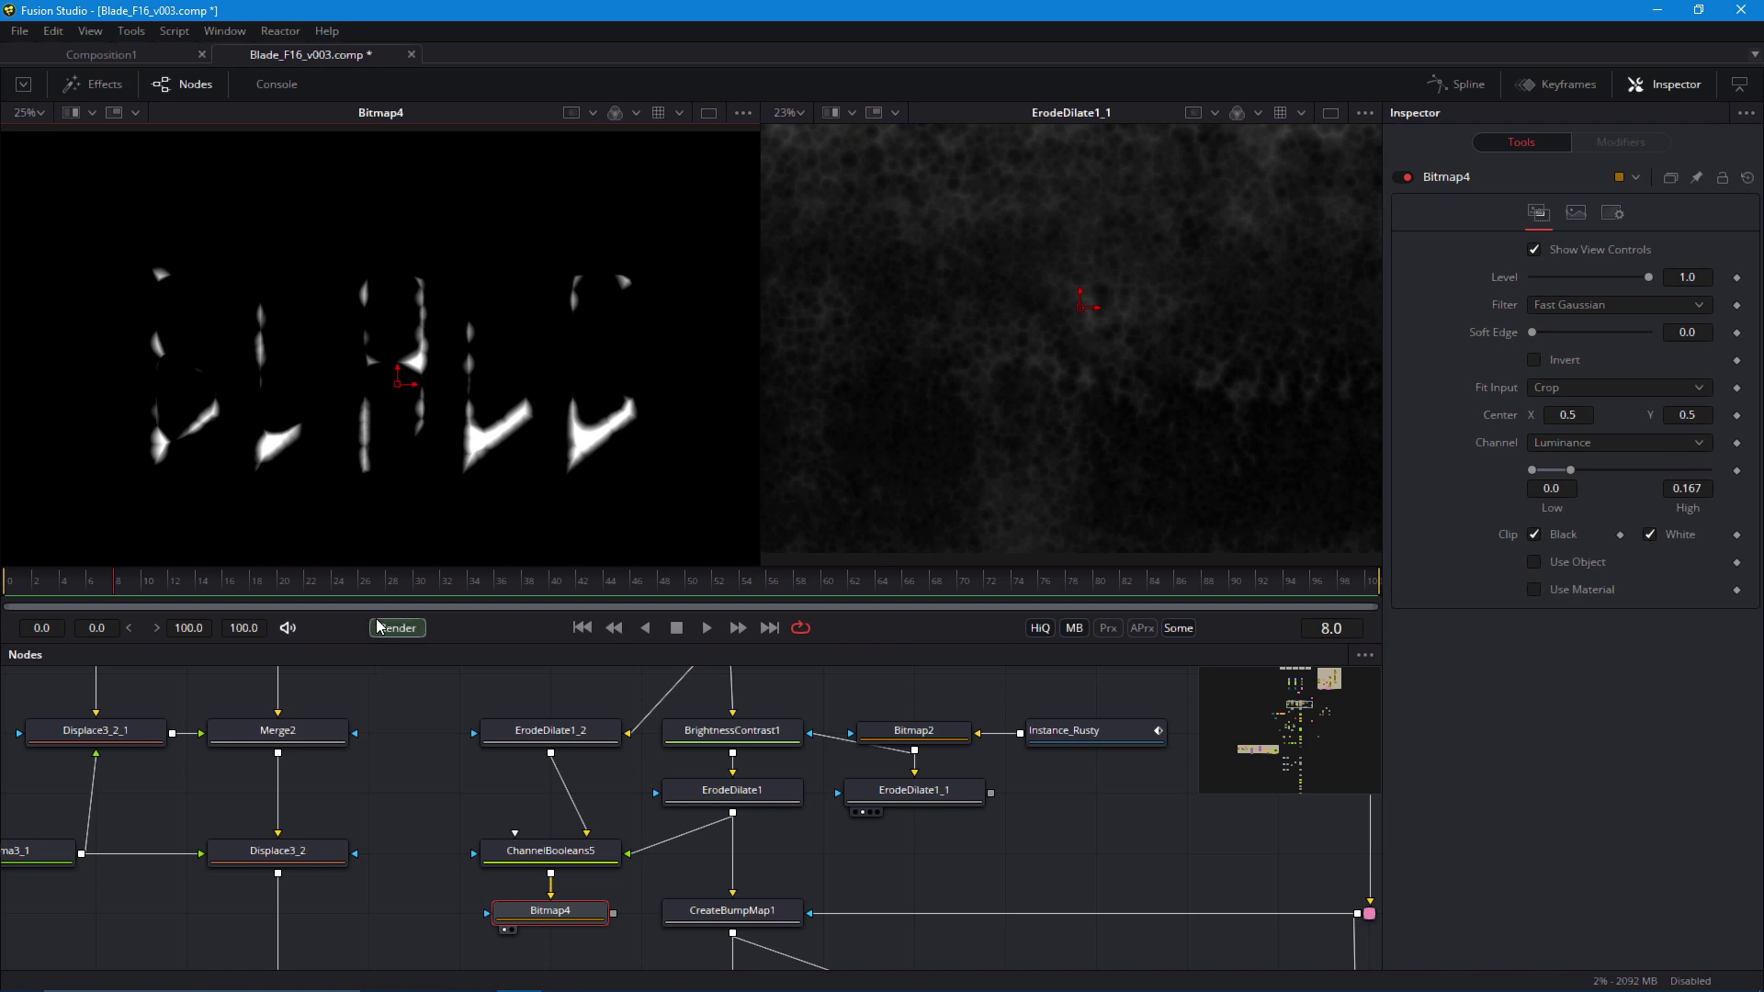
Add a Color Corrector node and connect the Displace1 output to its input
scroll(622, 815, "down", 6)
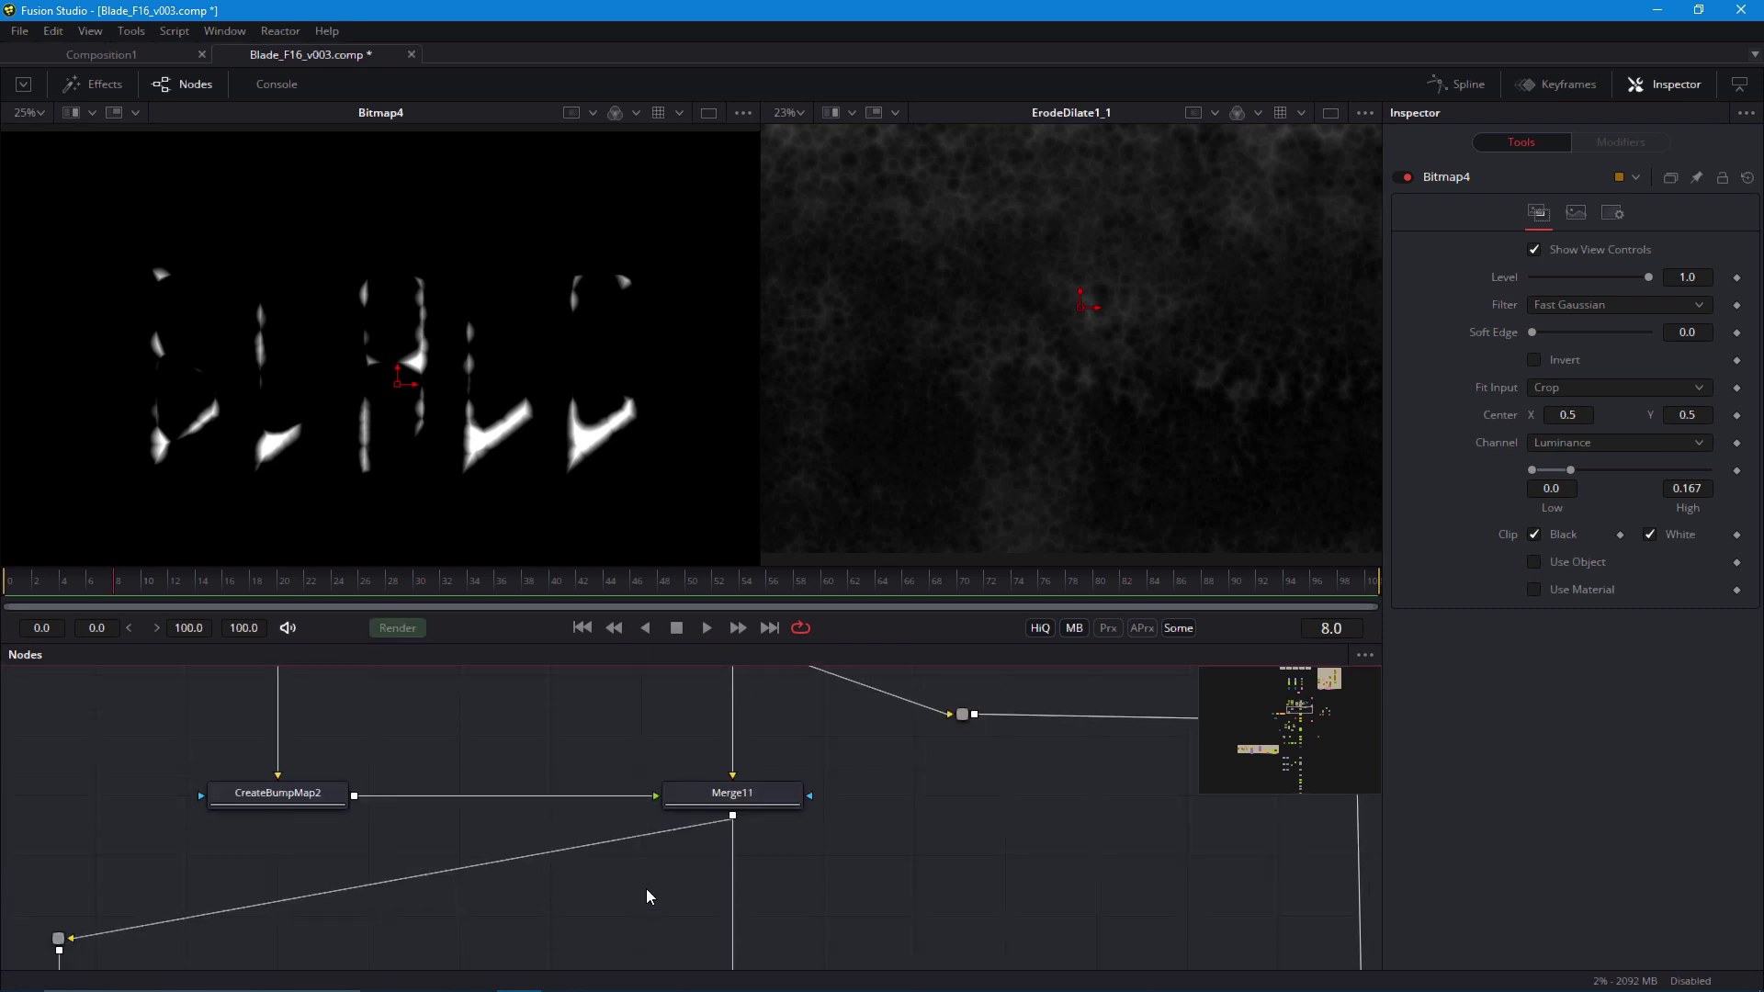
key("shift+space")
type("cc")
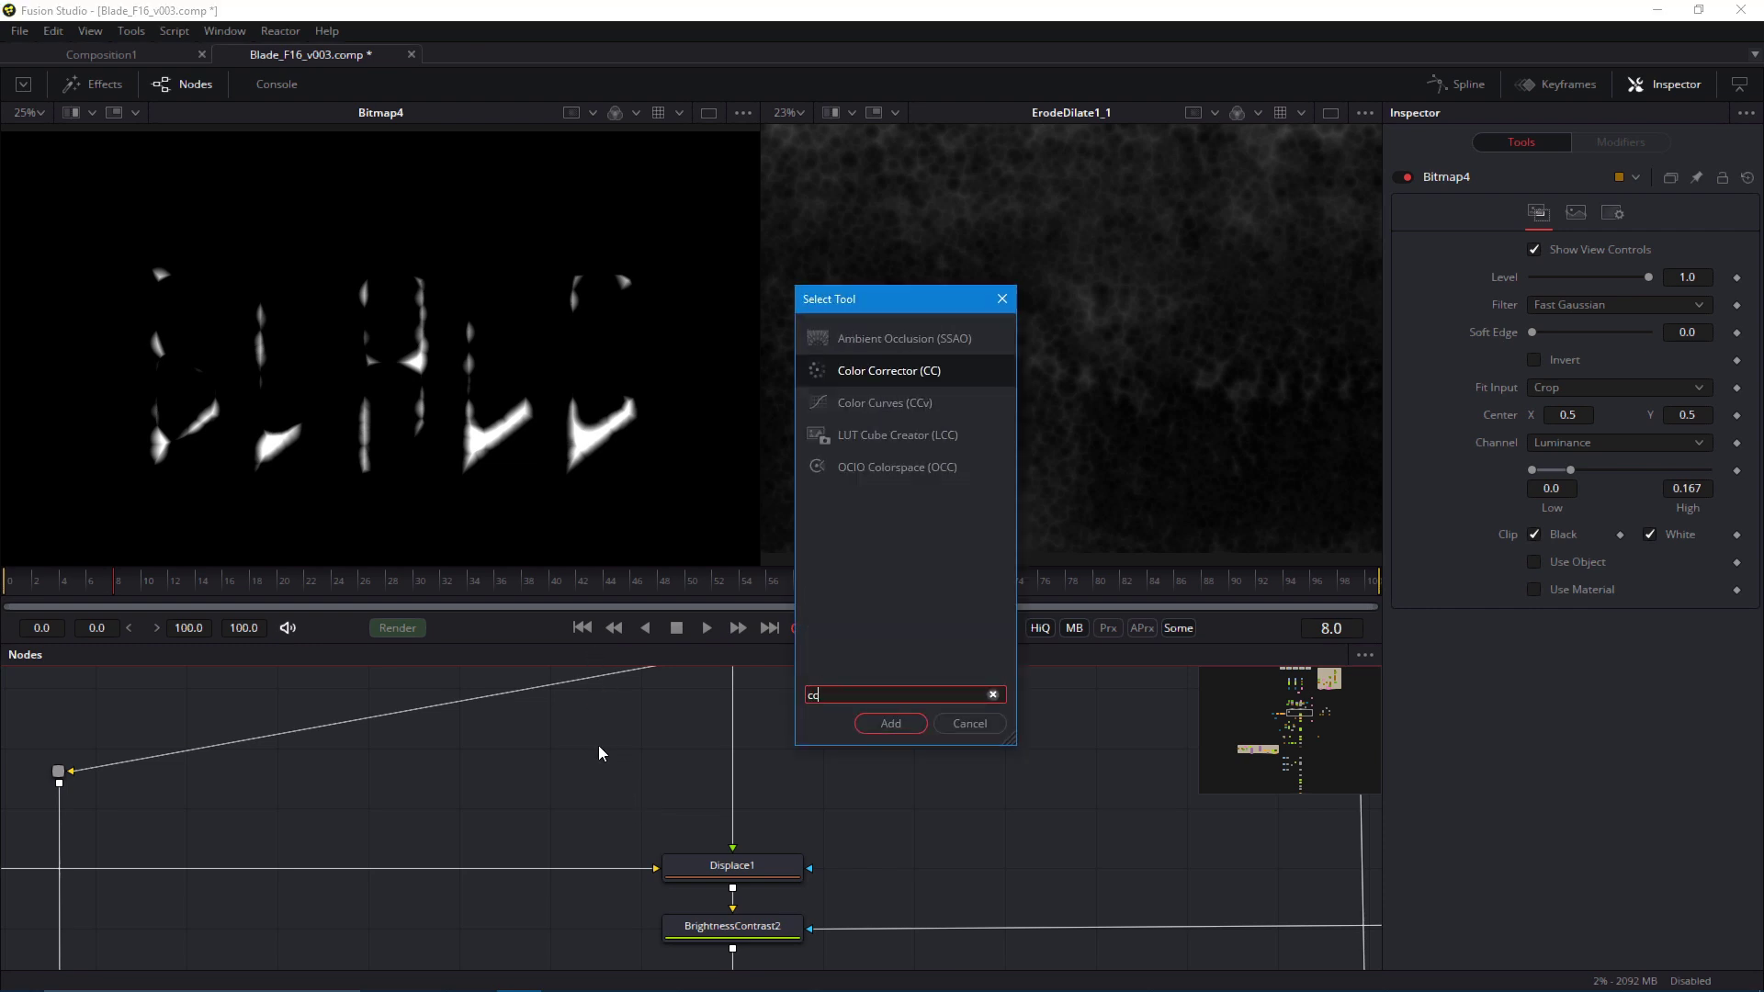
key("Return")
left_click_drag(732, 889, 618, 816)
Move ColorCorrector4 up below Bitmap4 and display it in the first viewer with the viewer's preview gamma raised
left_click_drag(654, 833, 559, 667)
scroll(689, 896, "down", 3)
left_click_drag(574, 802, 579, 981)
key("1")
left_click_drag(528, 819, 467, 757)
left_click_drag(500, 781, 566, 826)
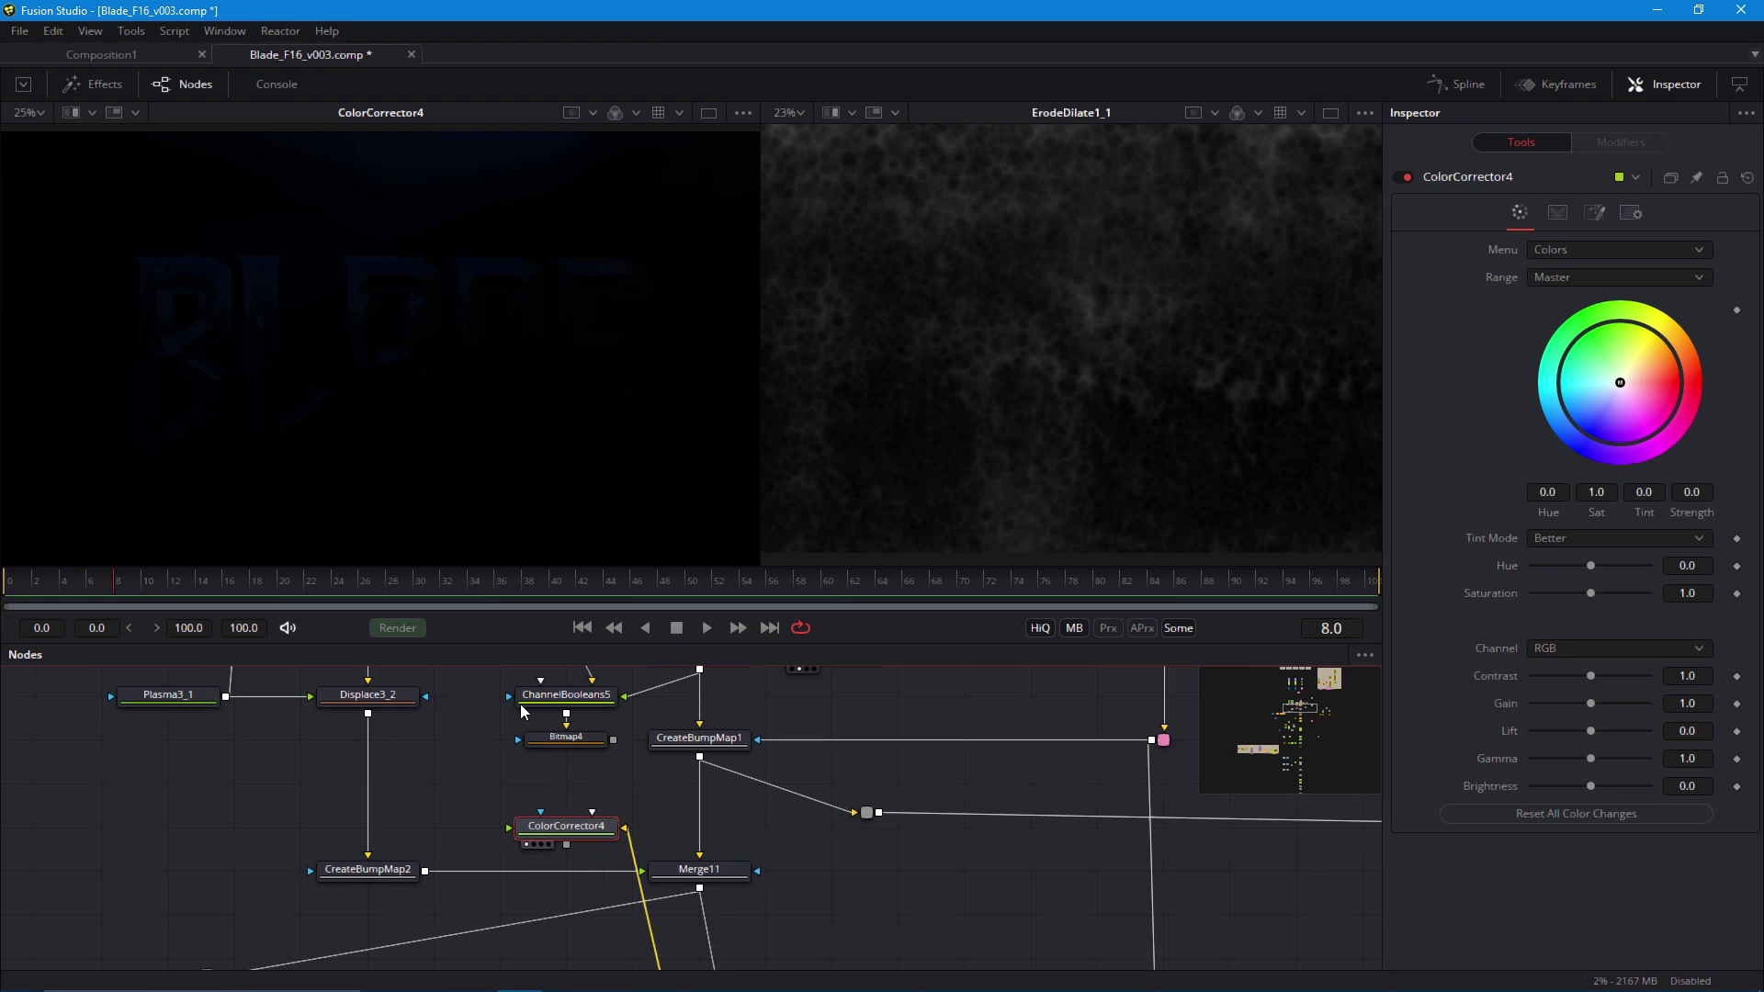
left_click(654, 114)
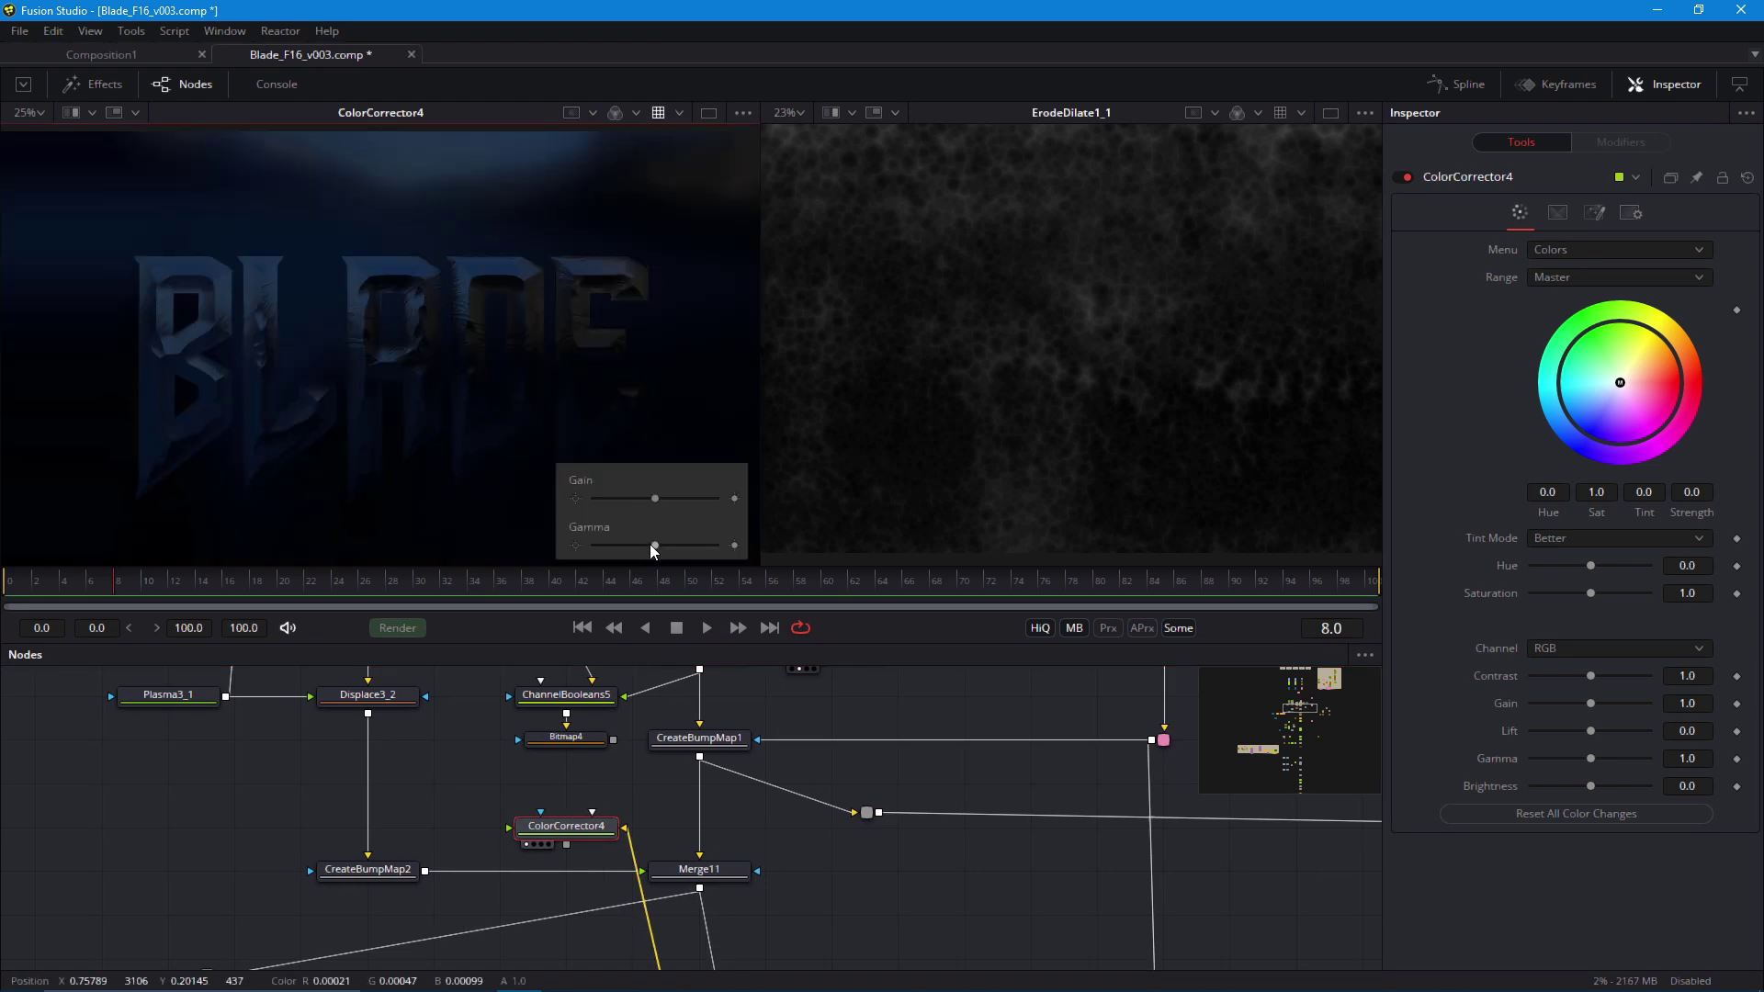
left_click_drag(649, 544, 667, 549)
Connect Bitmap4 as the effect mask of ColorCorrector4 and lower the corrector's Gain to 0.031
left_click_drag(585, 763, 597, 832)
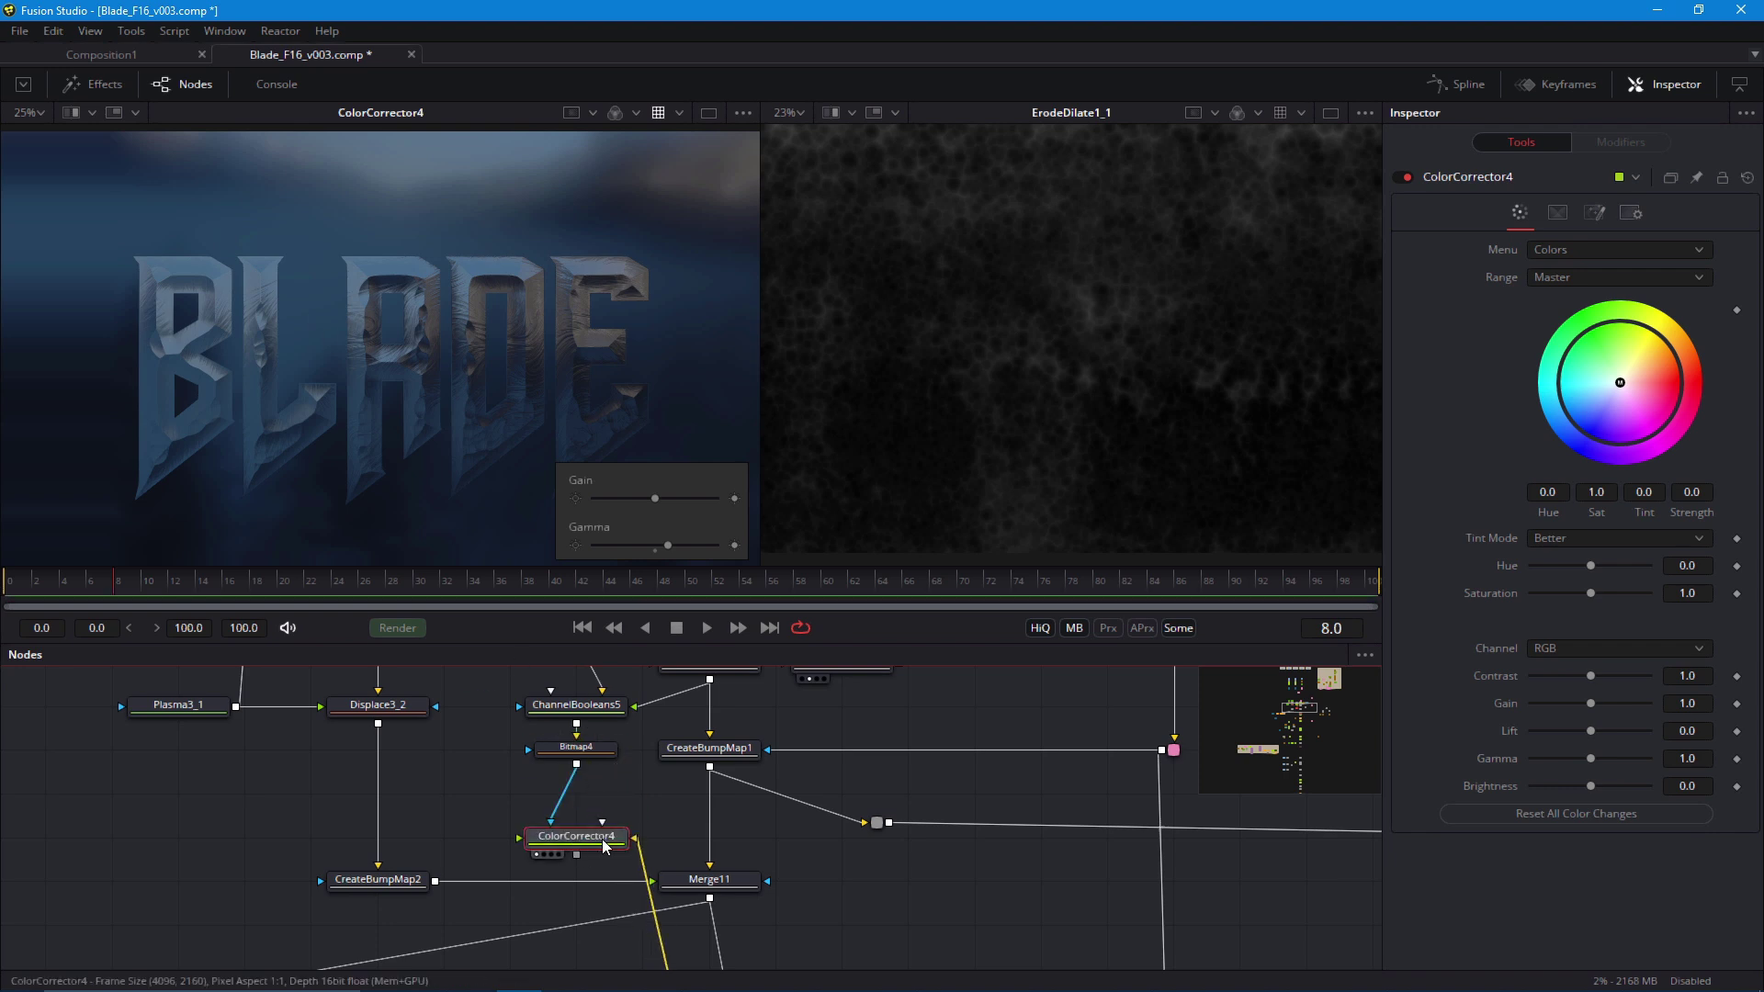
left_click_drag(1580, 676, 1535, 712)
left_click(1590, 682)
scroll(384, 500, "up", 3)
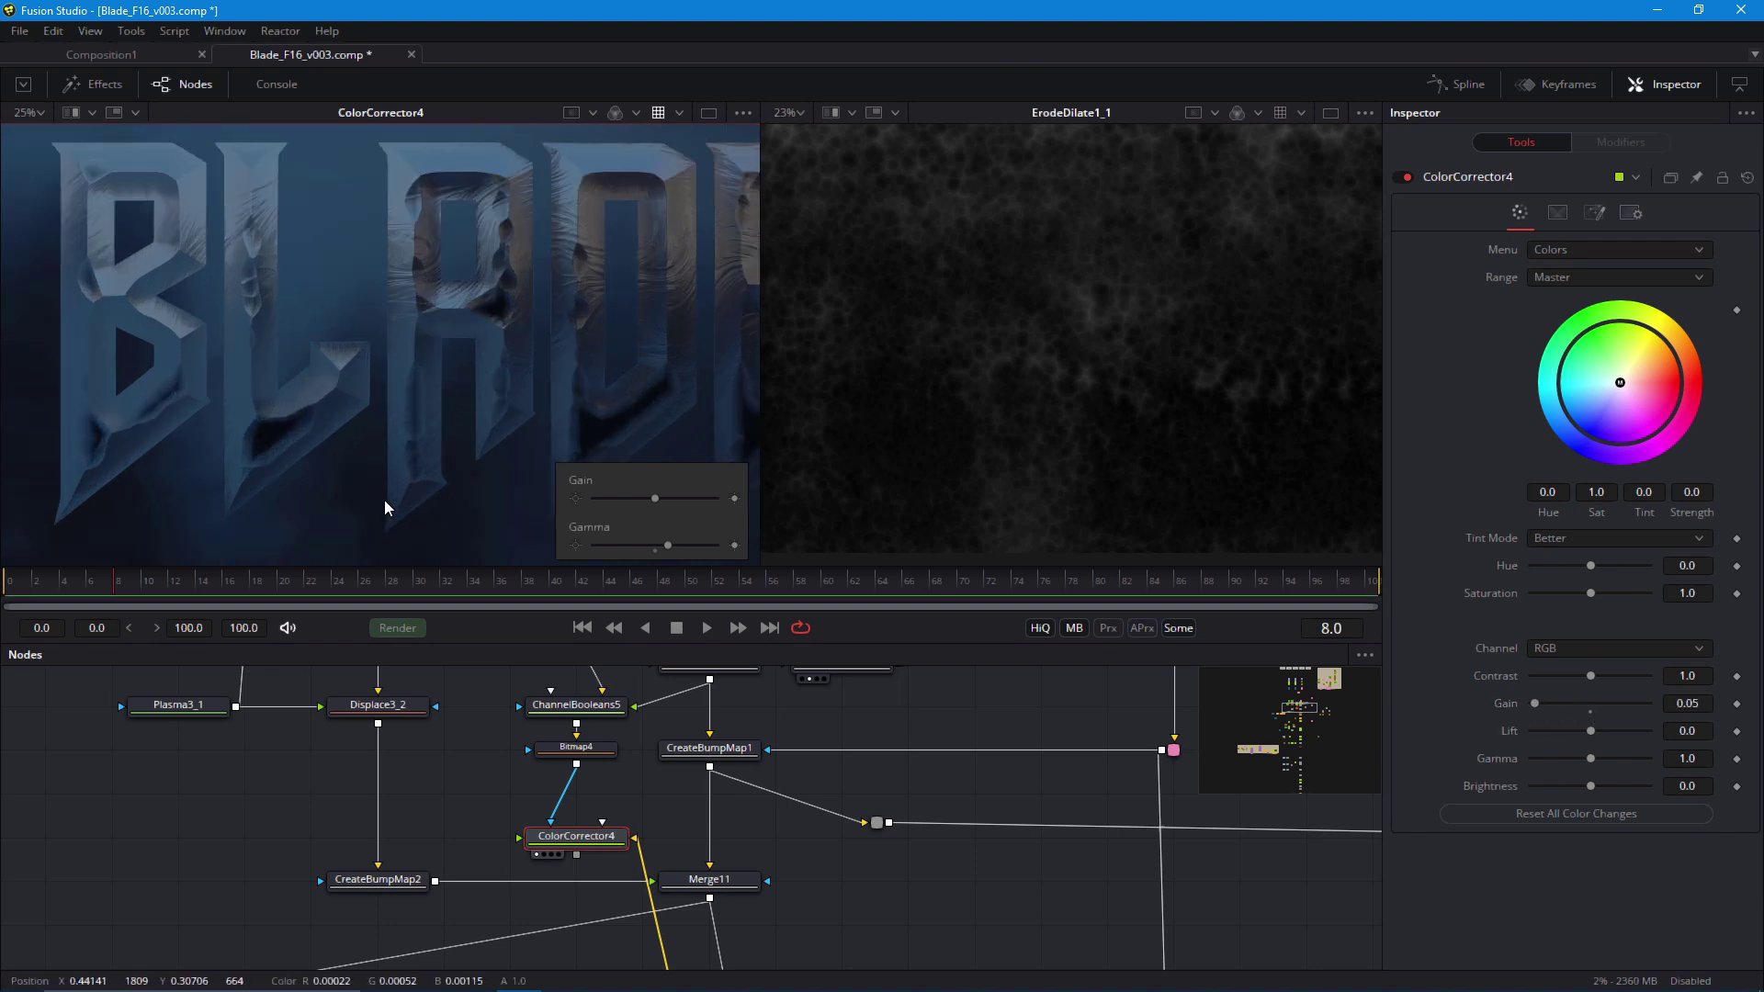
left_click_drag(764, 381, 1107, 381)
left_click(1532, 705)
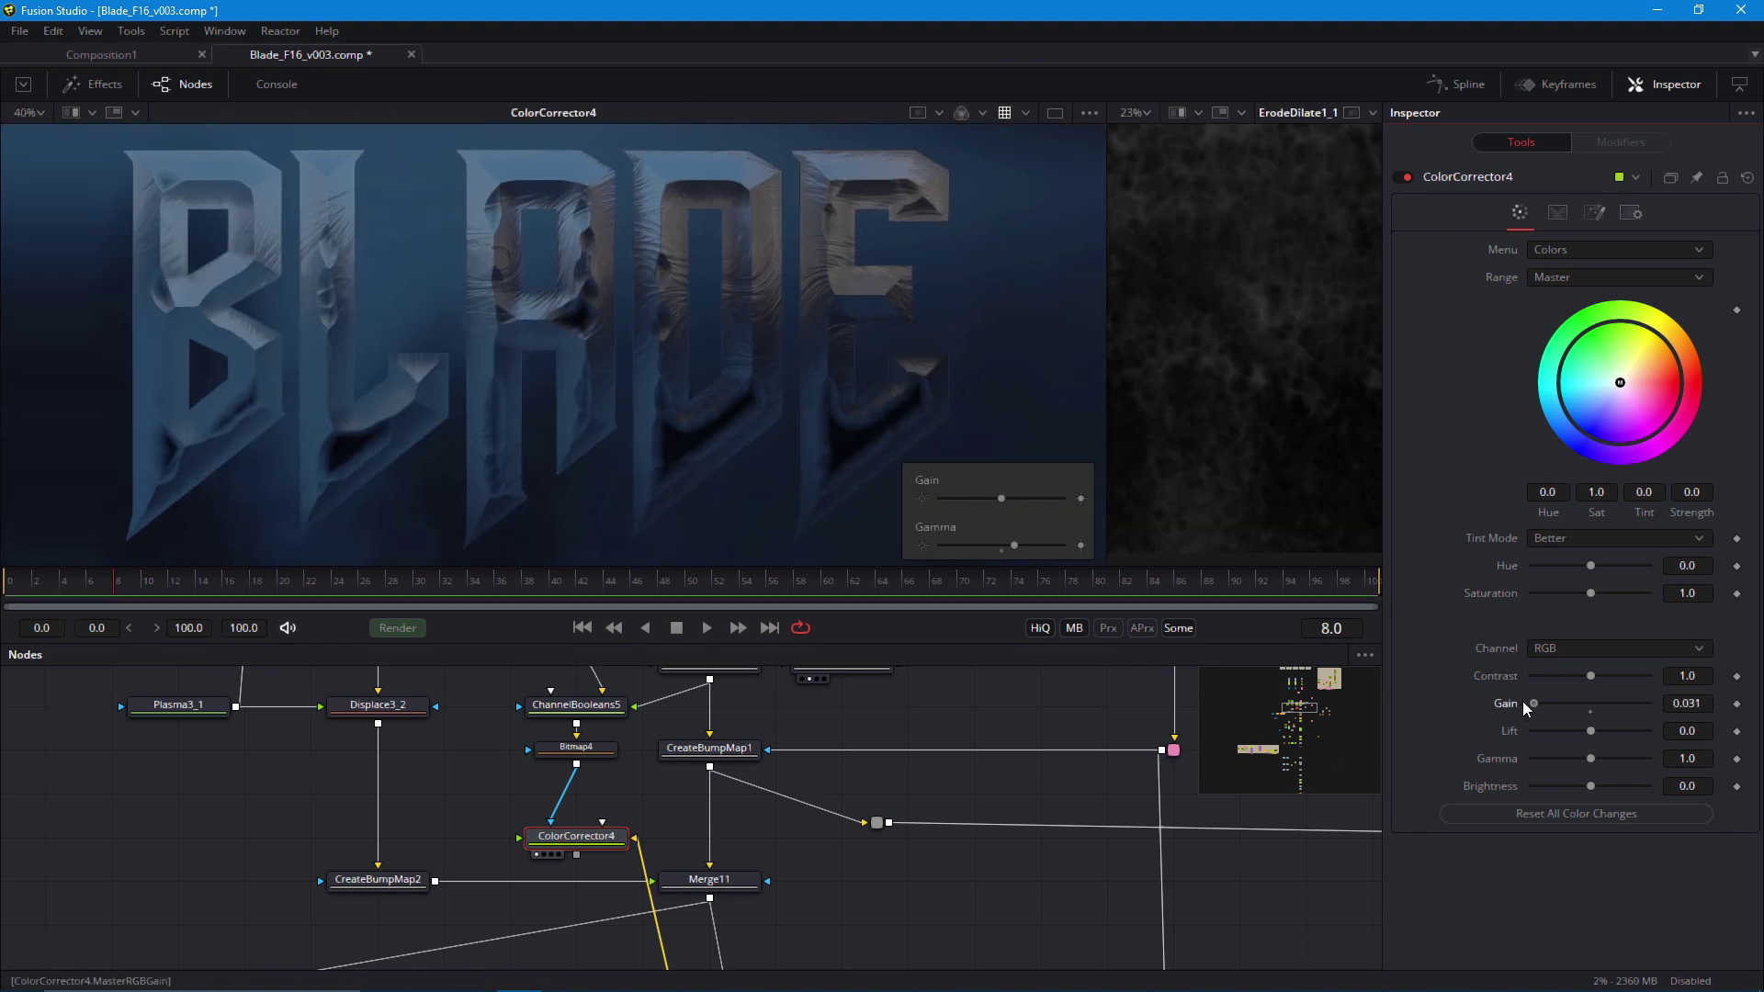
scroll(546, 354, "up", 3)
scroll(610, 439, "down", 2)
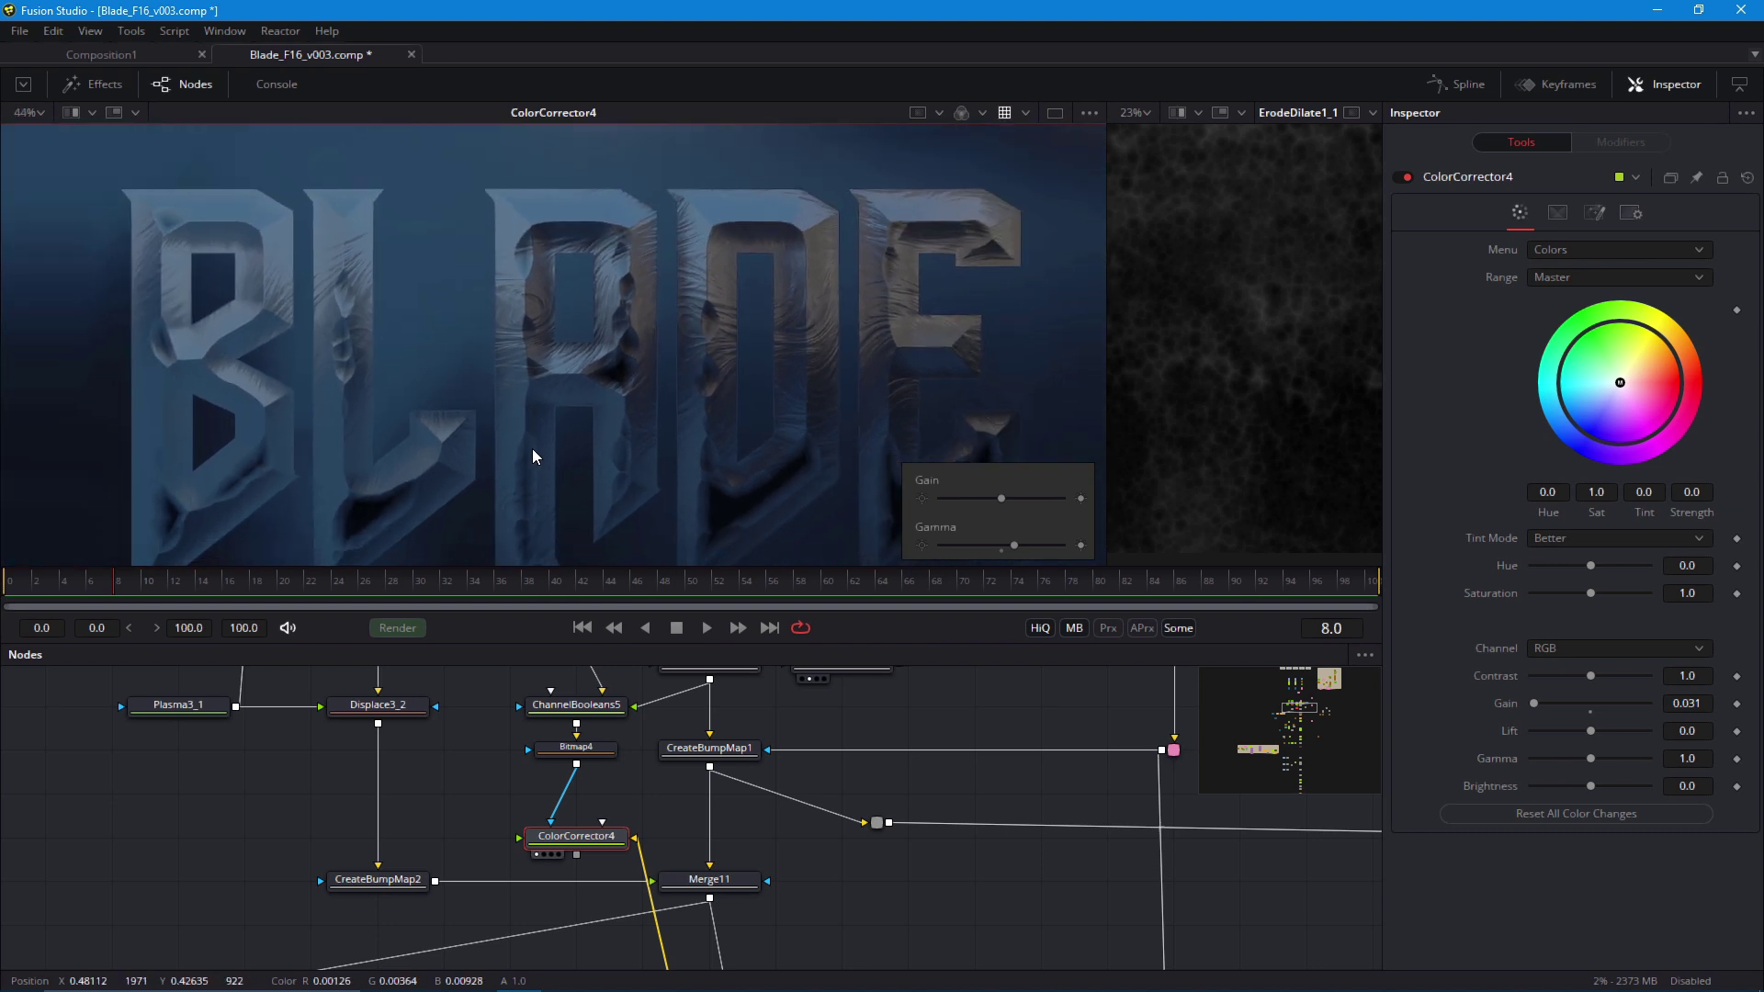
Lower Bitmap4's High threshold to 0.061, checking the darkened areas on the lettering up close
left_click(588, 749)
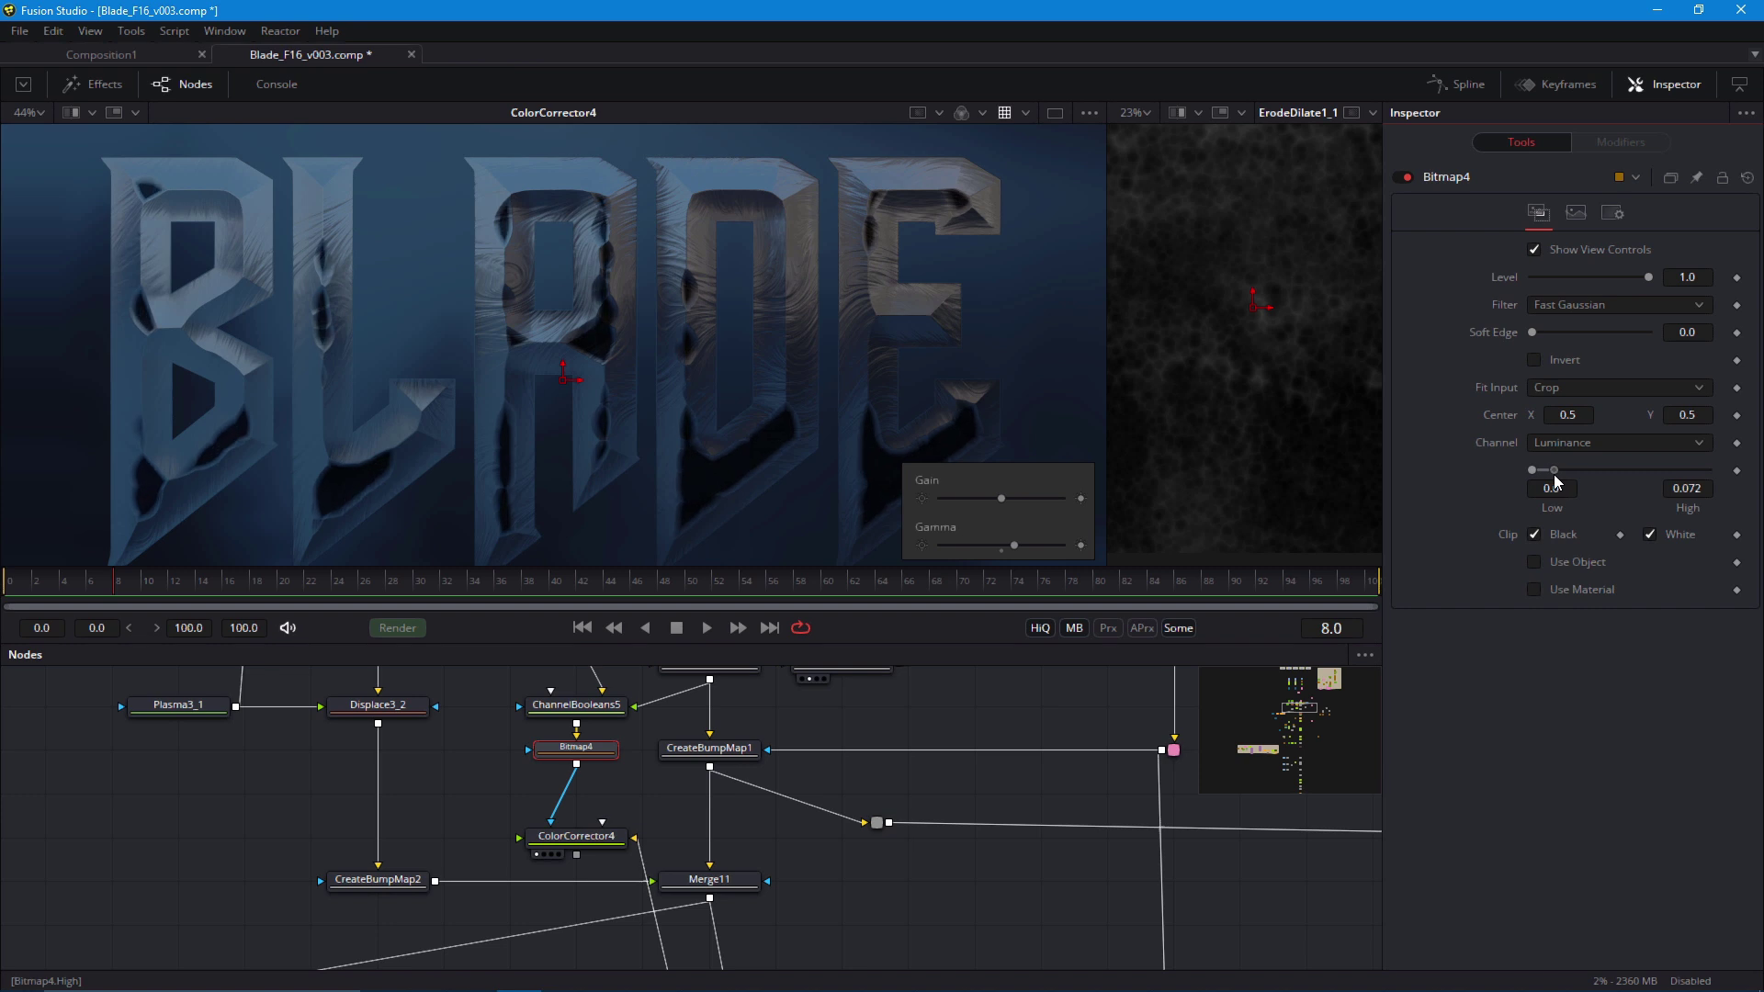
left_click_drag(1554, 470, 1551, 472)
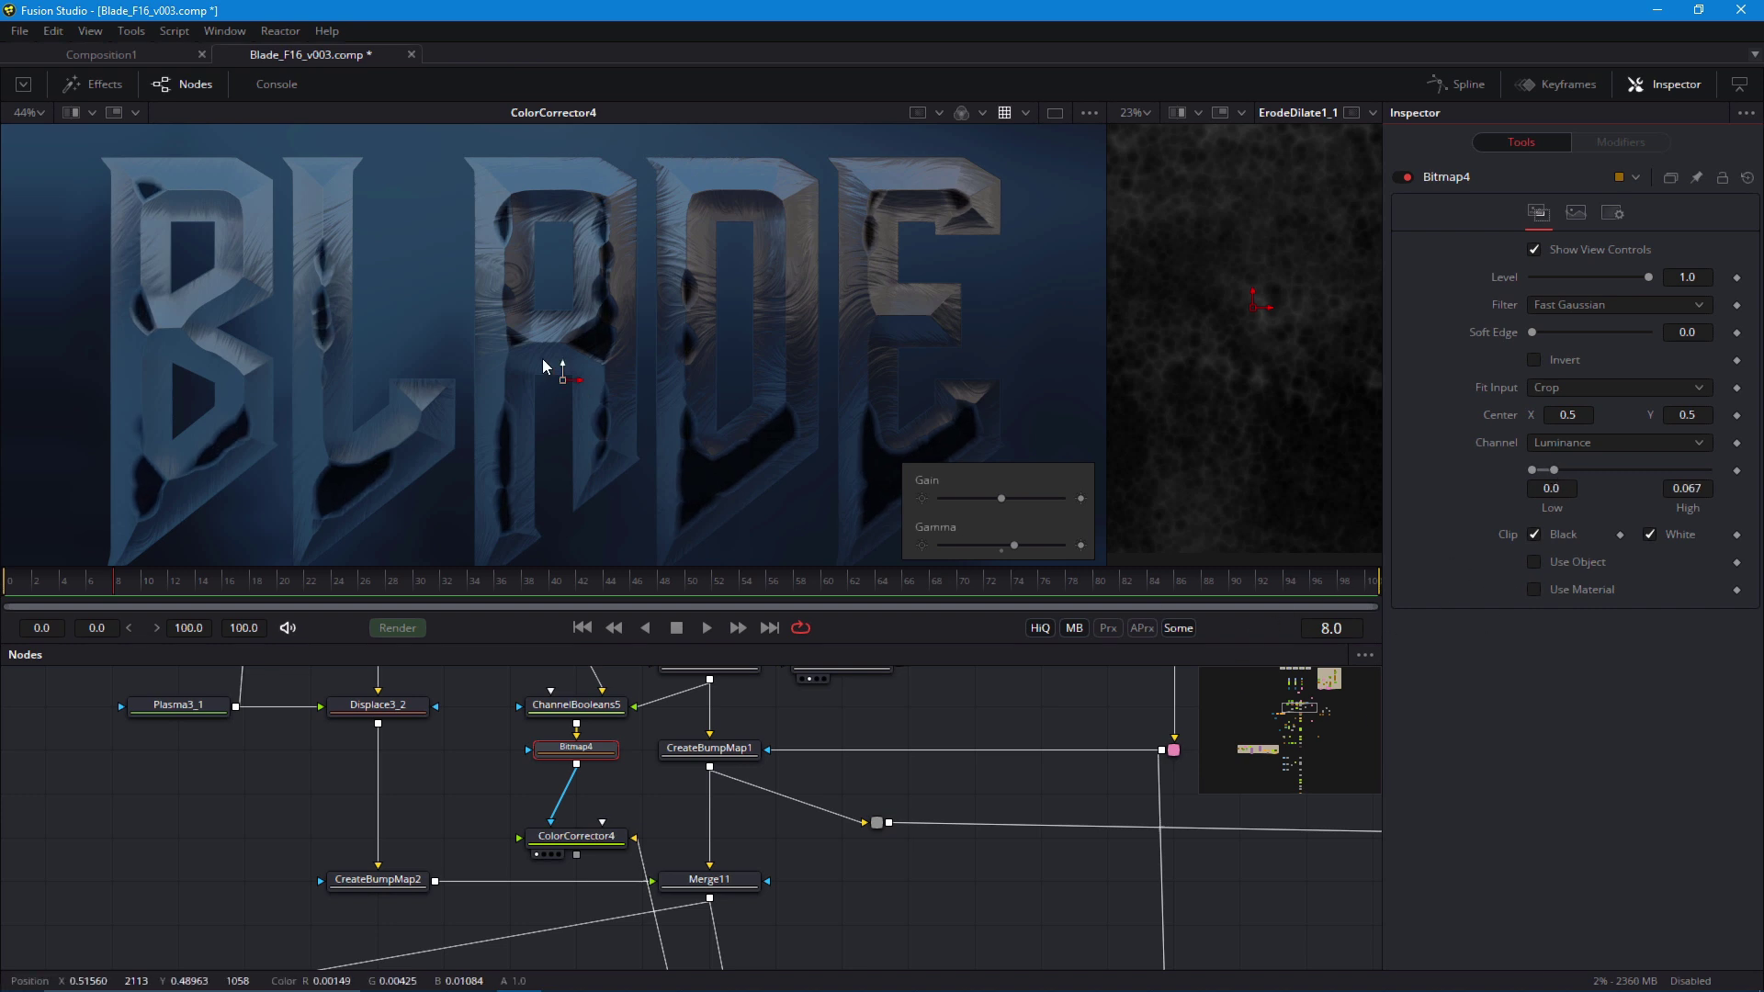
scroll(542, 367, "up", 5)
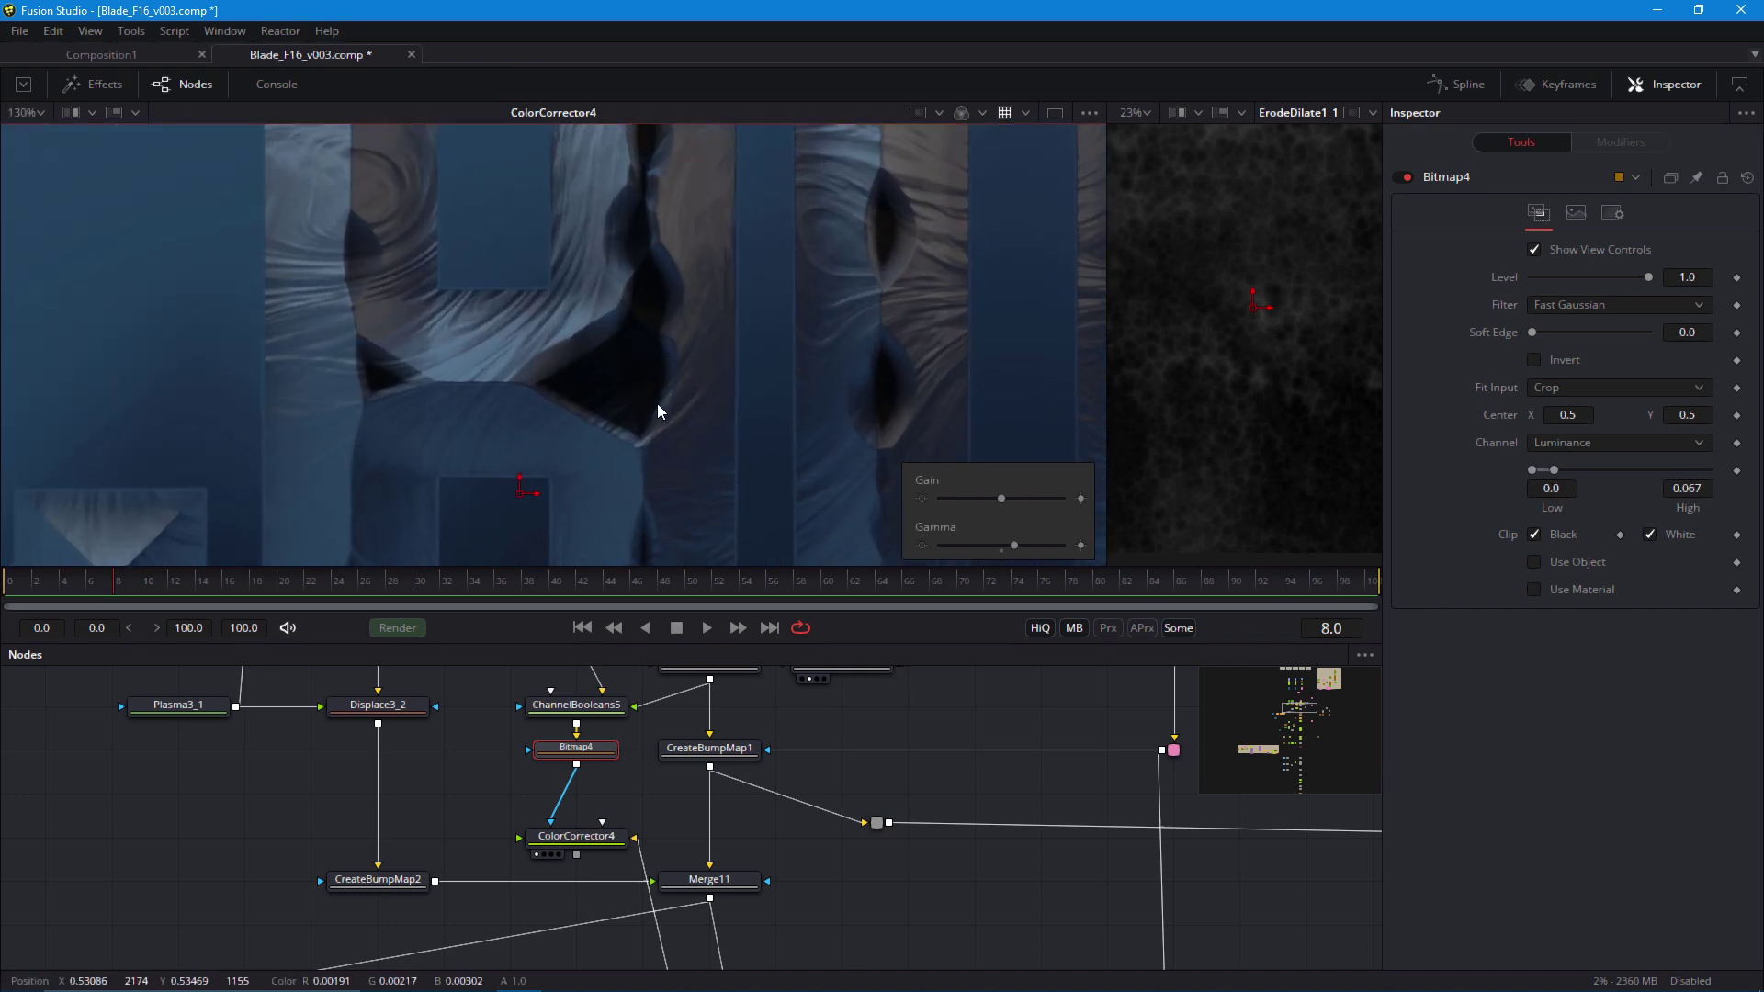
scroll(620, 360, "down", 1)
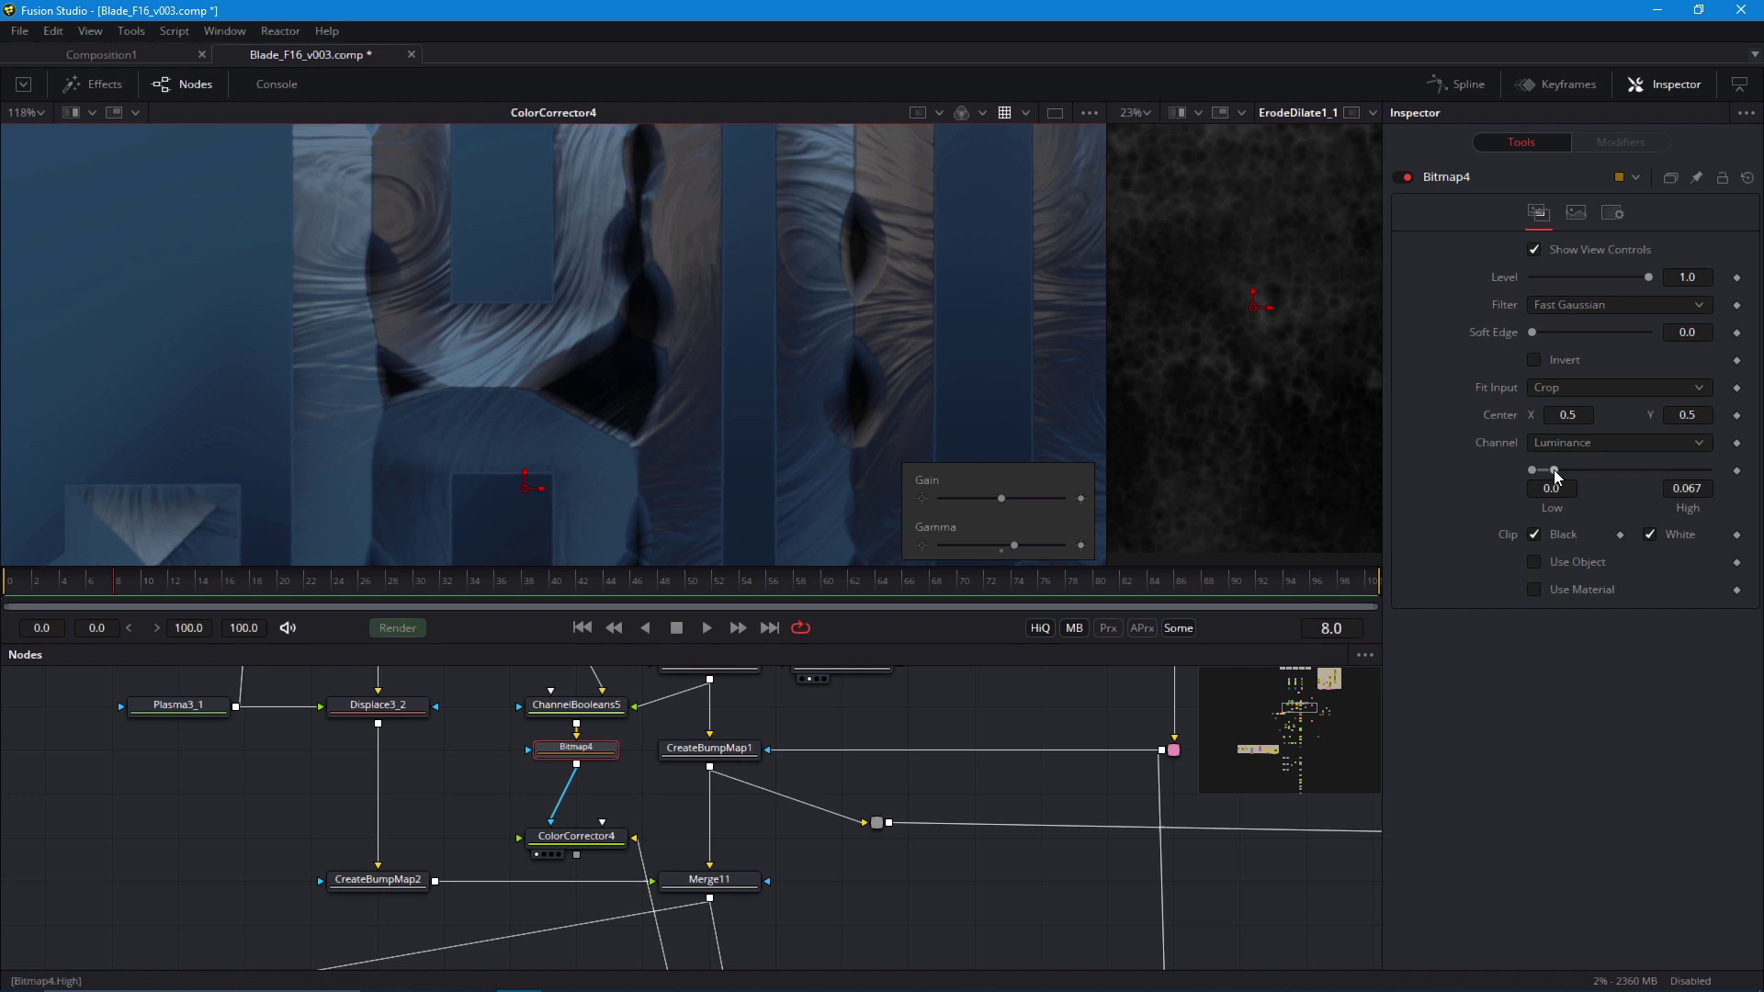
left_click_drag(1554, 471, 1551, 470)
scroll(454, 479, "down", 4)
scroll(434, 495, "down", 2)
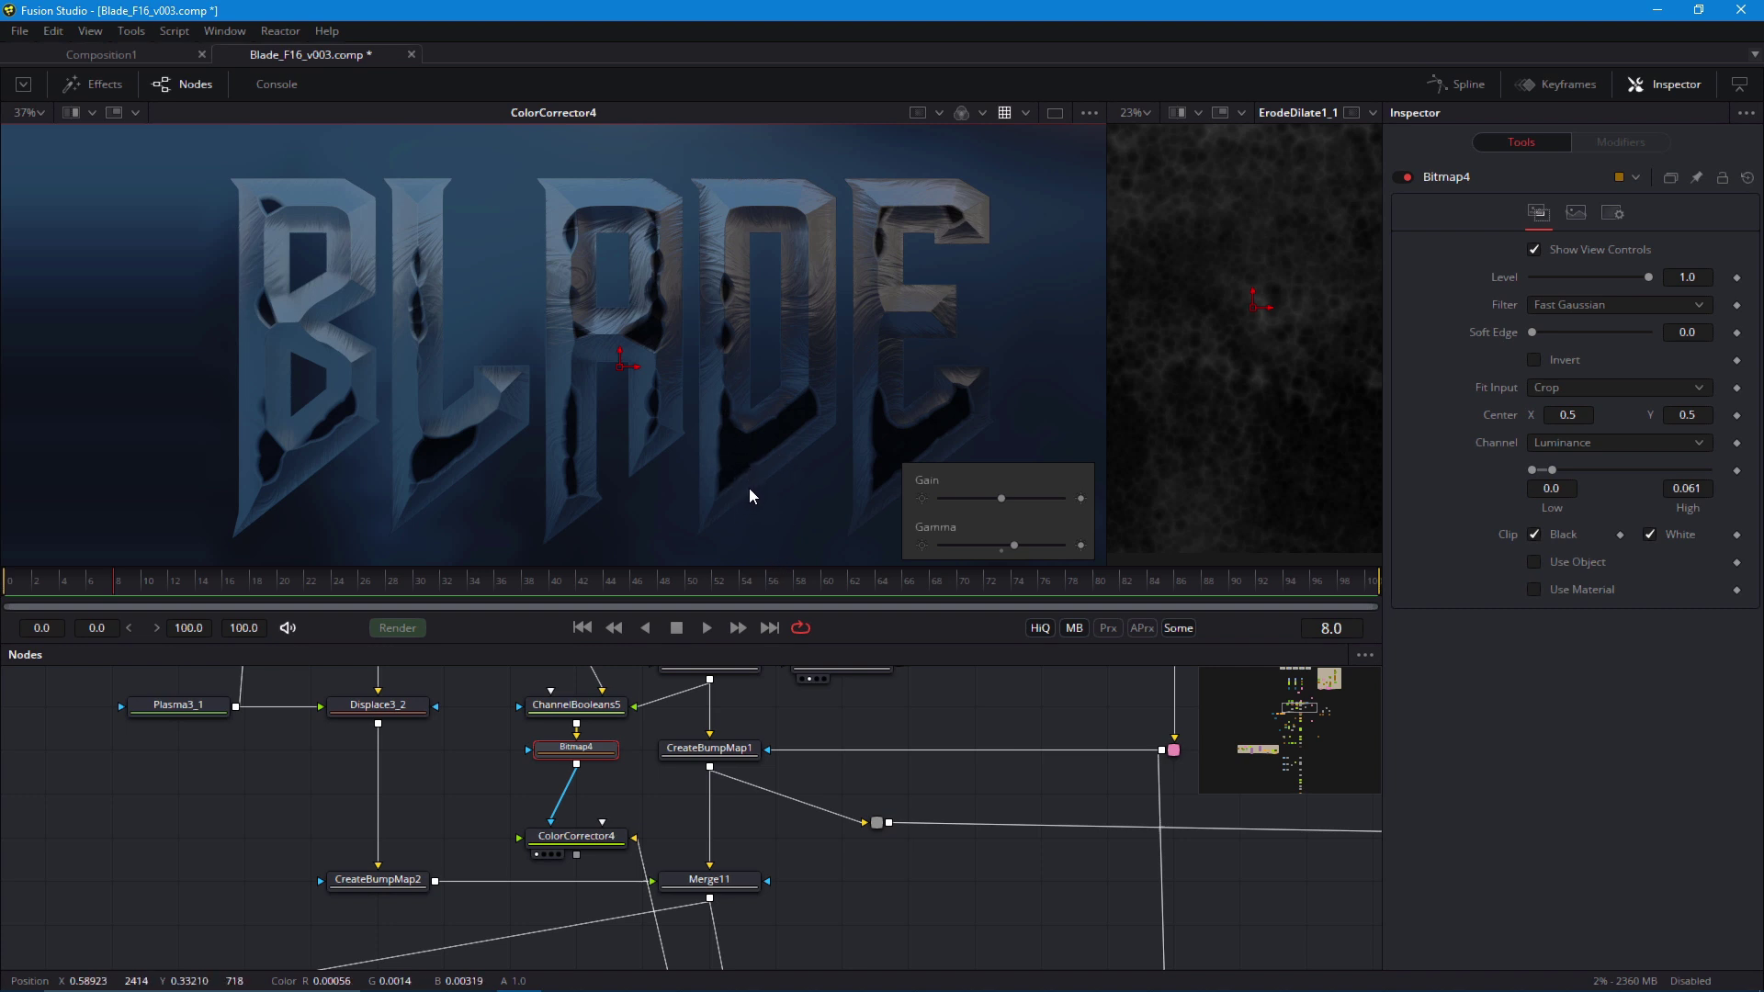
Delete the ErodeDilate1_1 node hanging below Bitmap2
left_click_drag(572, 748, 507, 912)
scroll(588, 801, "up", 2)
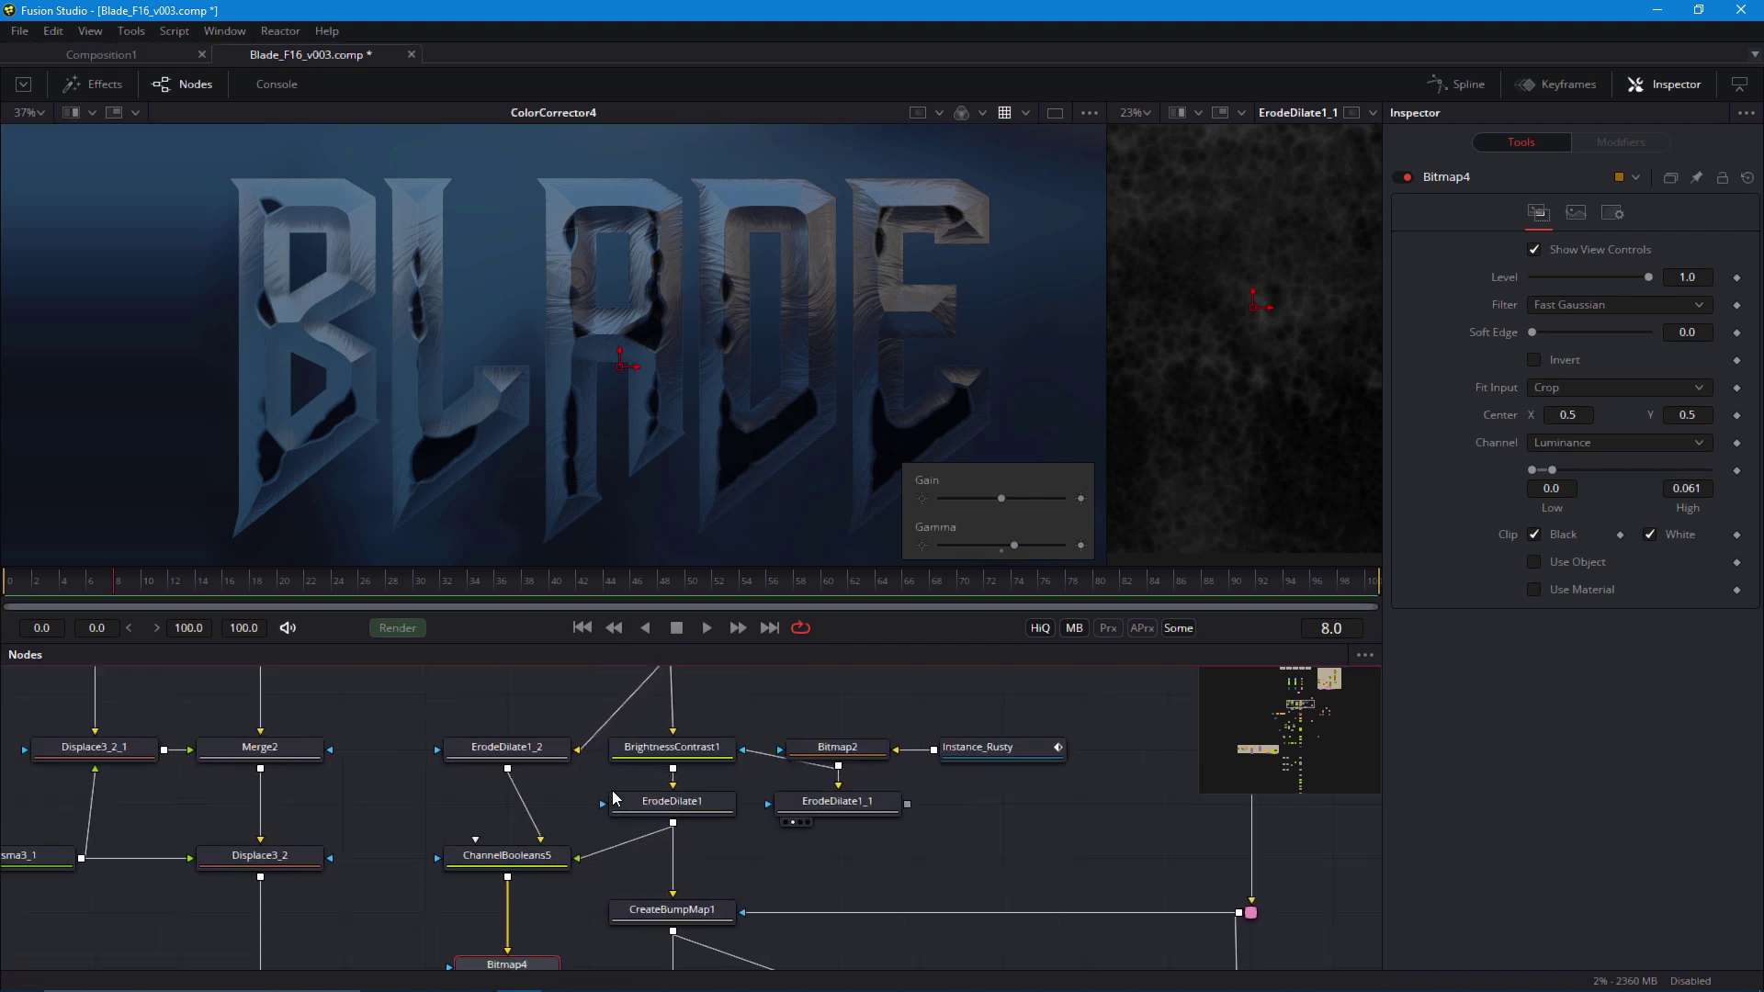
left_click(826, 801)
key("Delete")
left_click(506, 747)
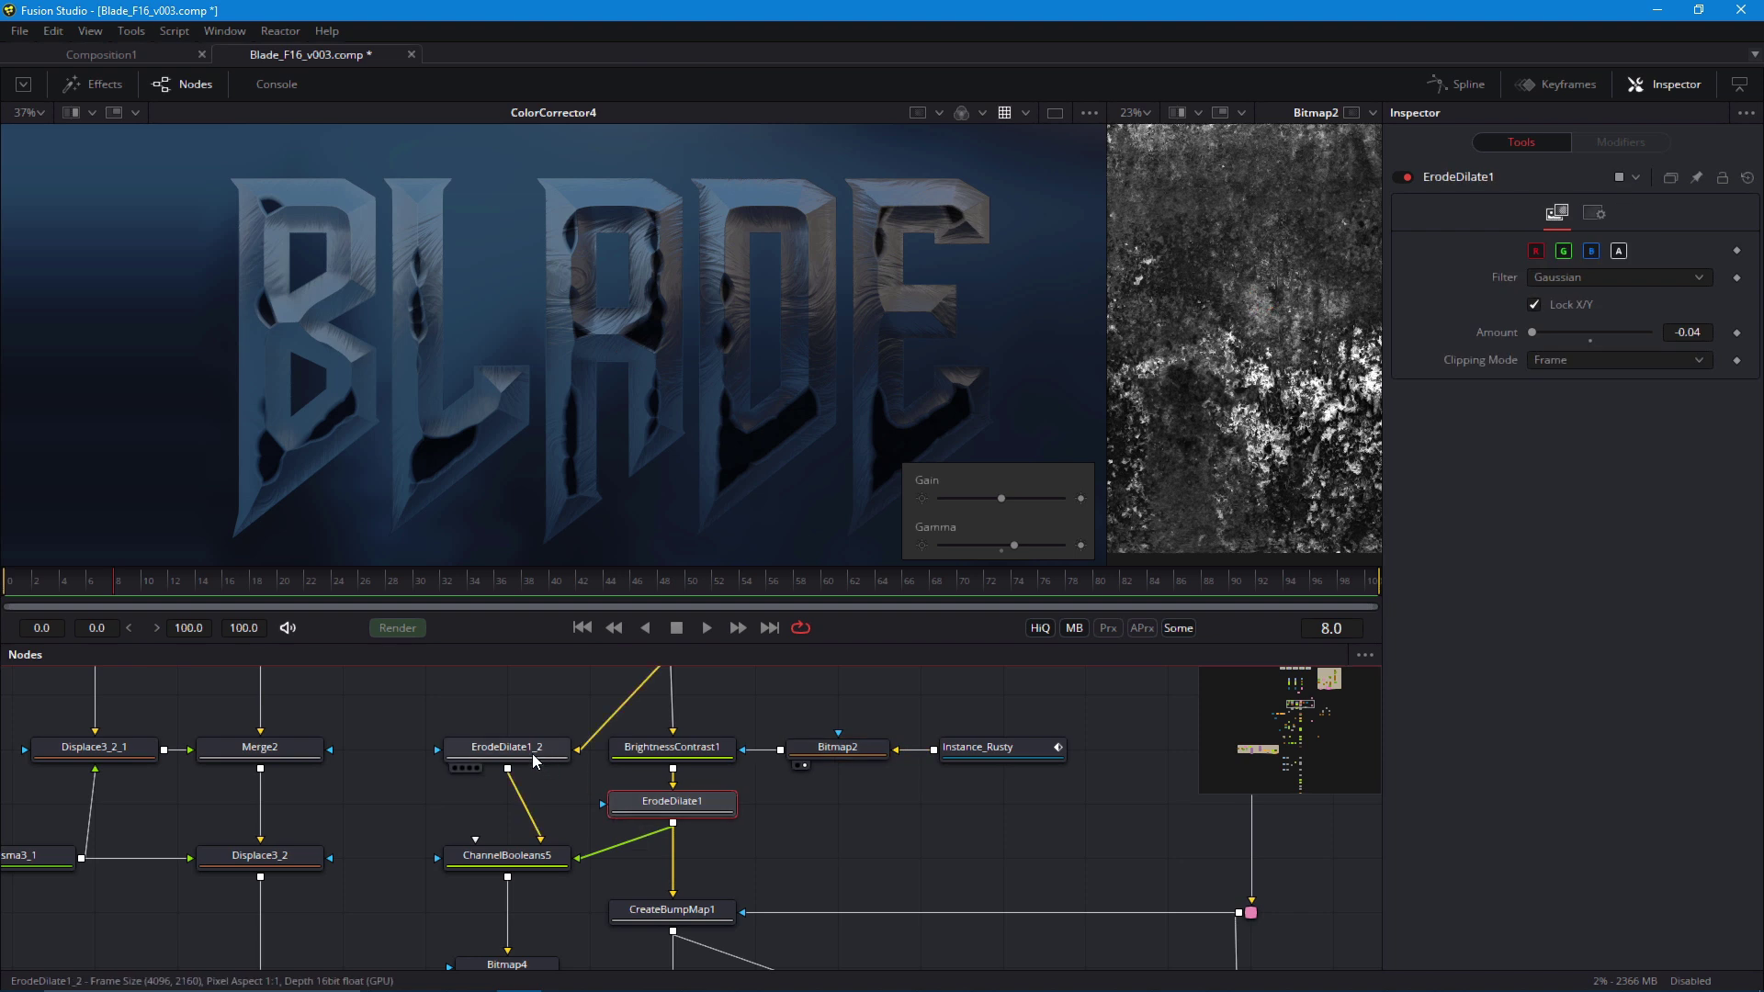
Try a weaker ErodeDilate1 erosion with an Amount of -0.03558, inspecting the lettering's chipped edges up close
left_click(670, 813)
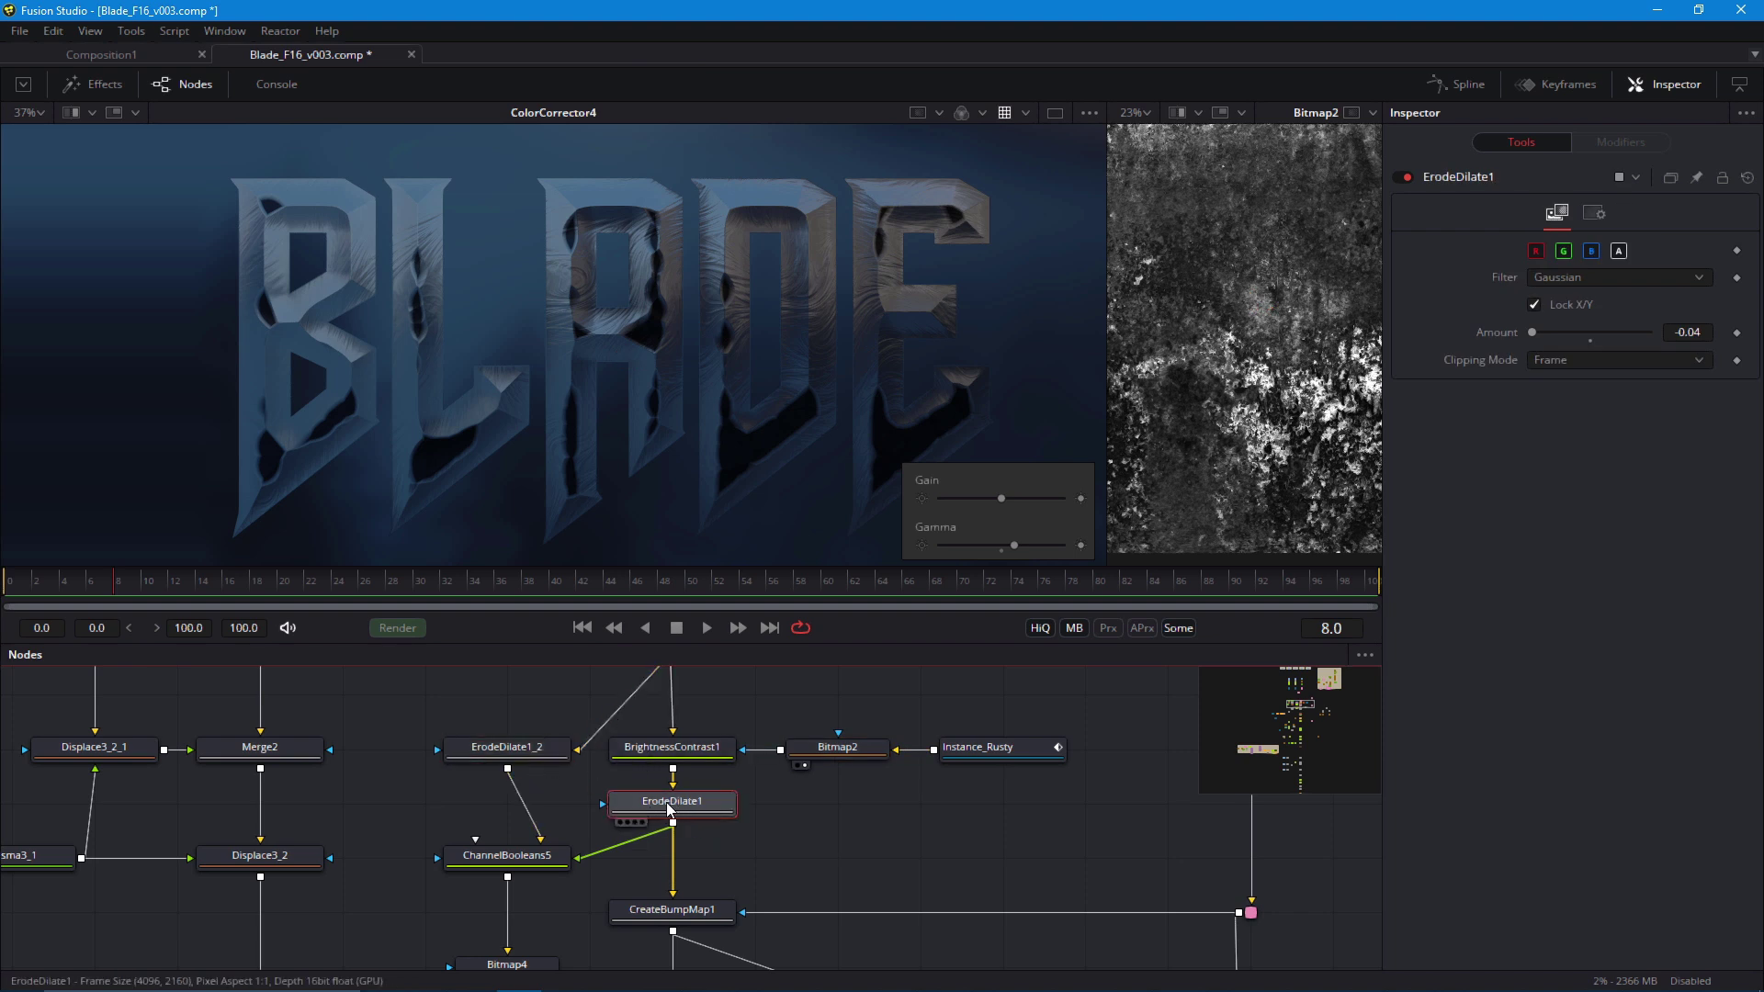
left_click_drag(1534, 333, 1538, 329)
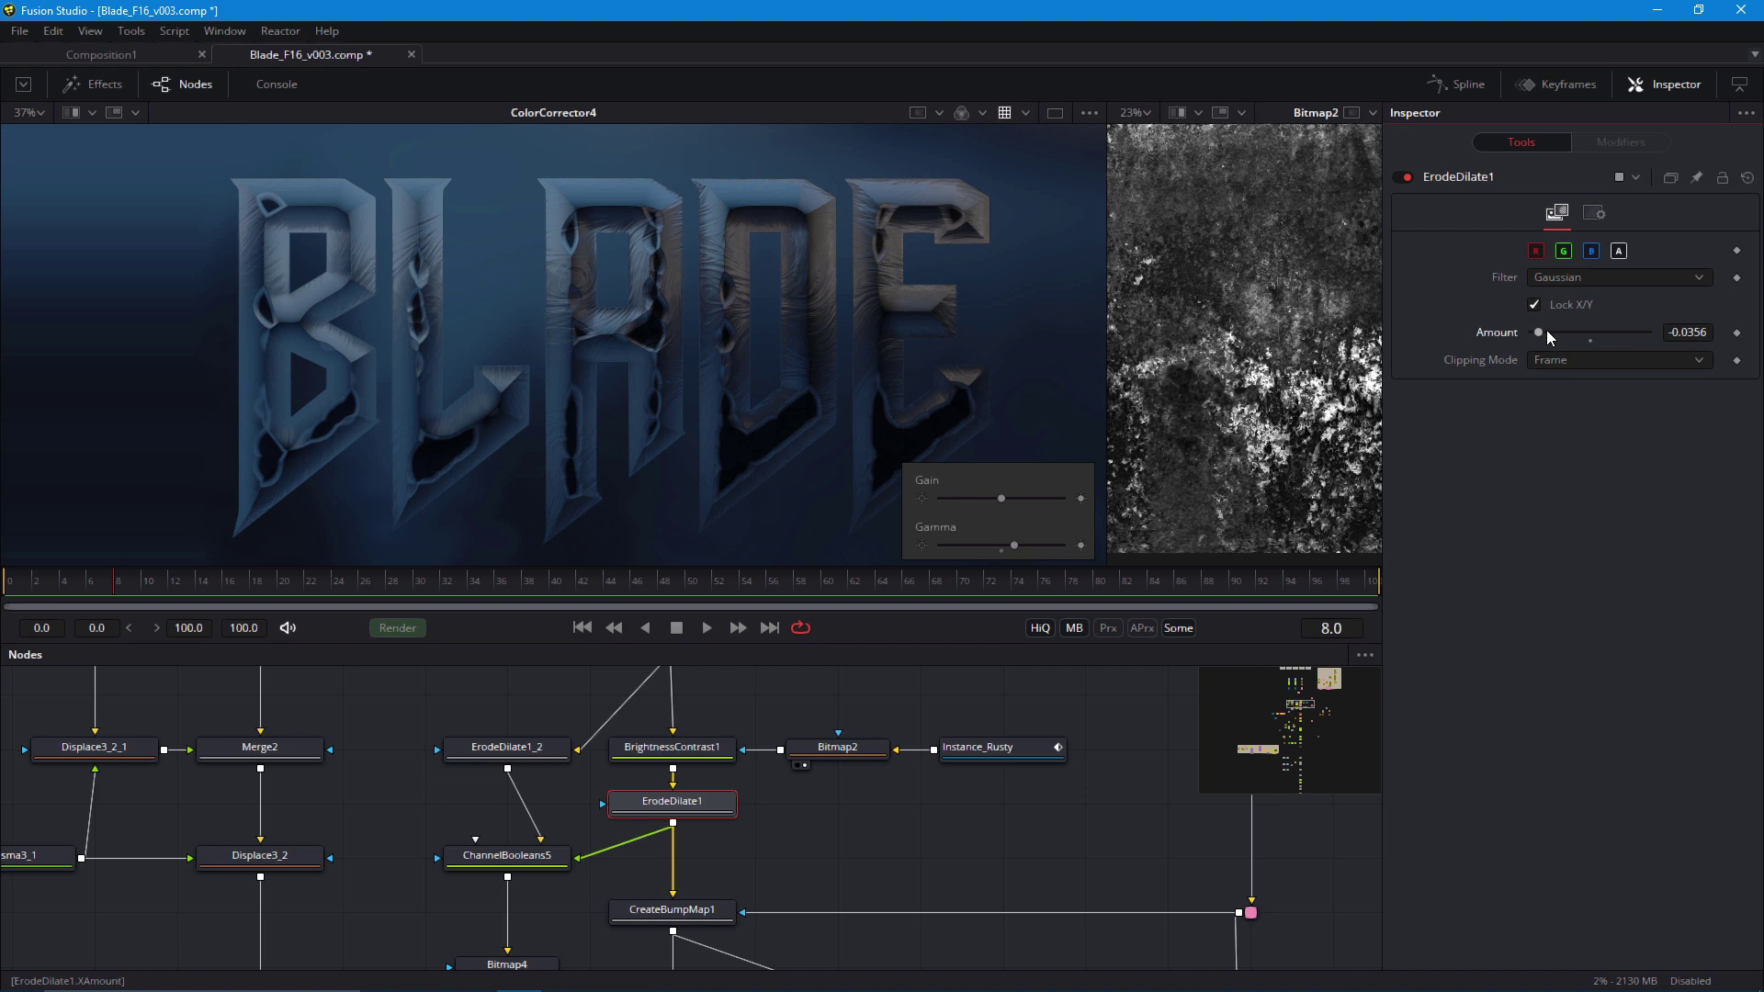
left_click_drag(1538, 332, 1542, 332)
left_click_drag(1540, 333, 1536, 334)
scroll(403, 501, "up", 3)
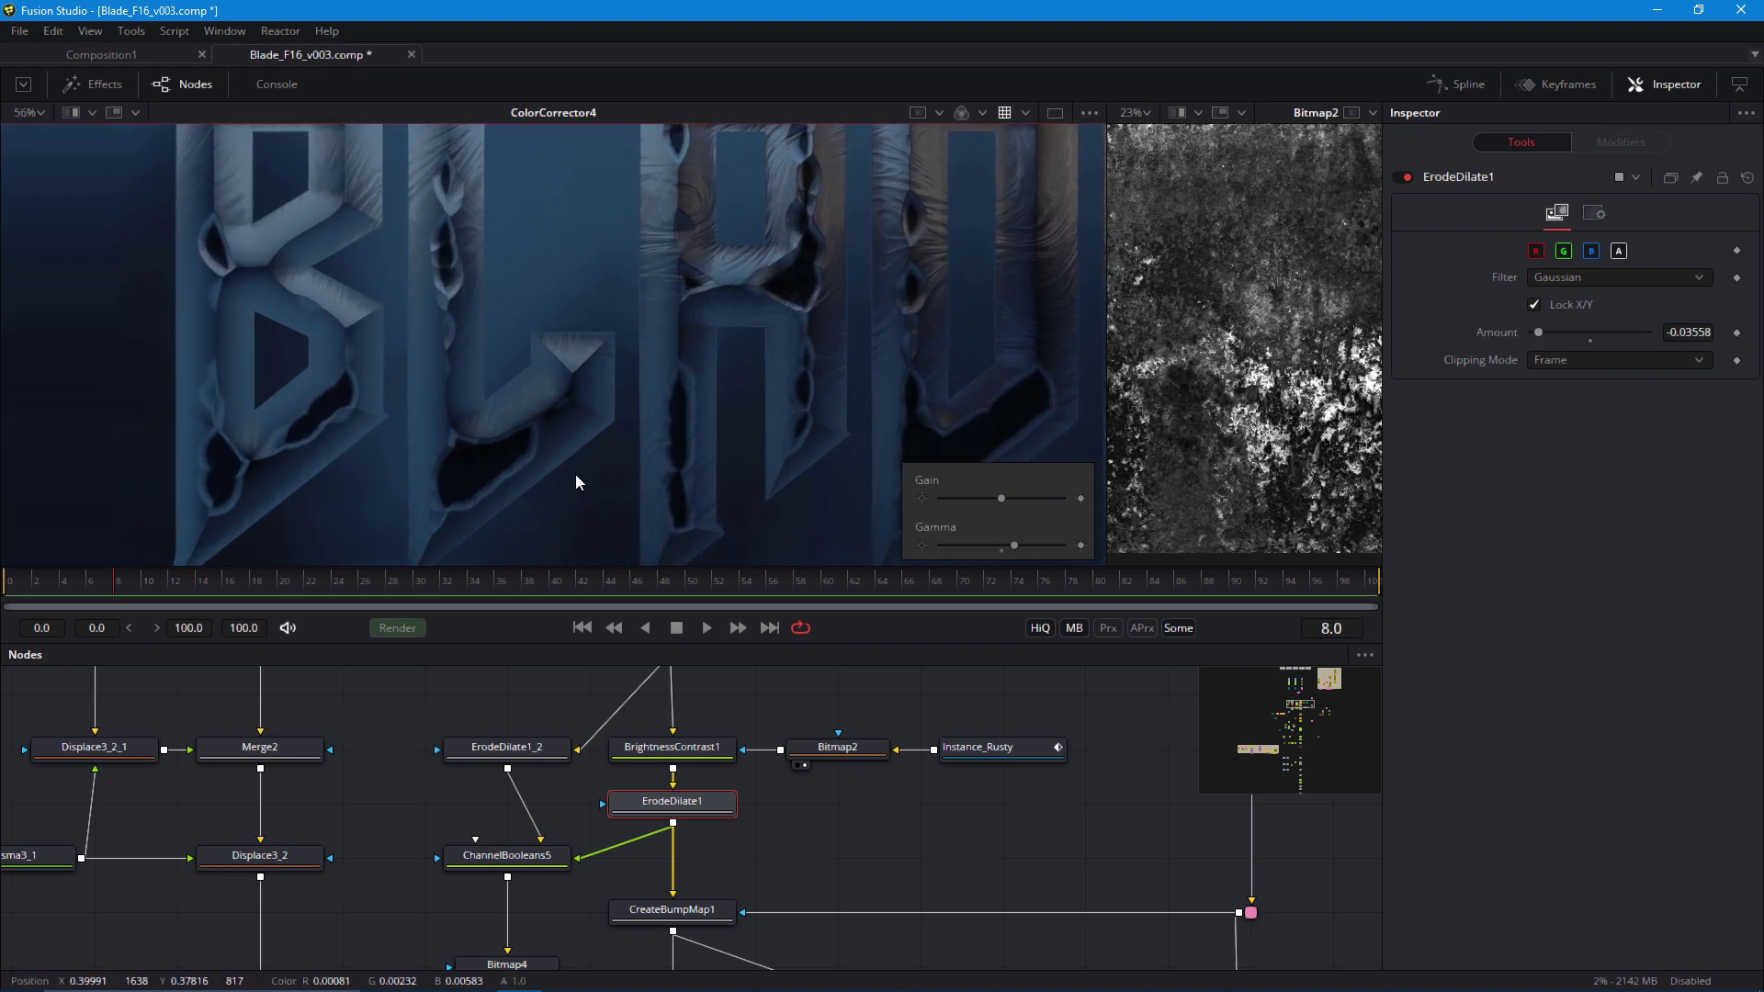
scroll(575, 478, "down", 2)
scroll(540, 425, "down", 1)
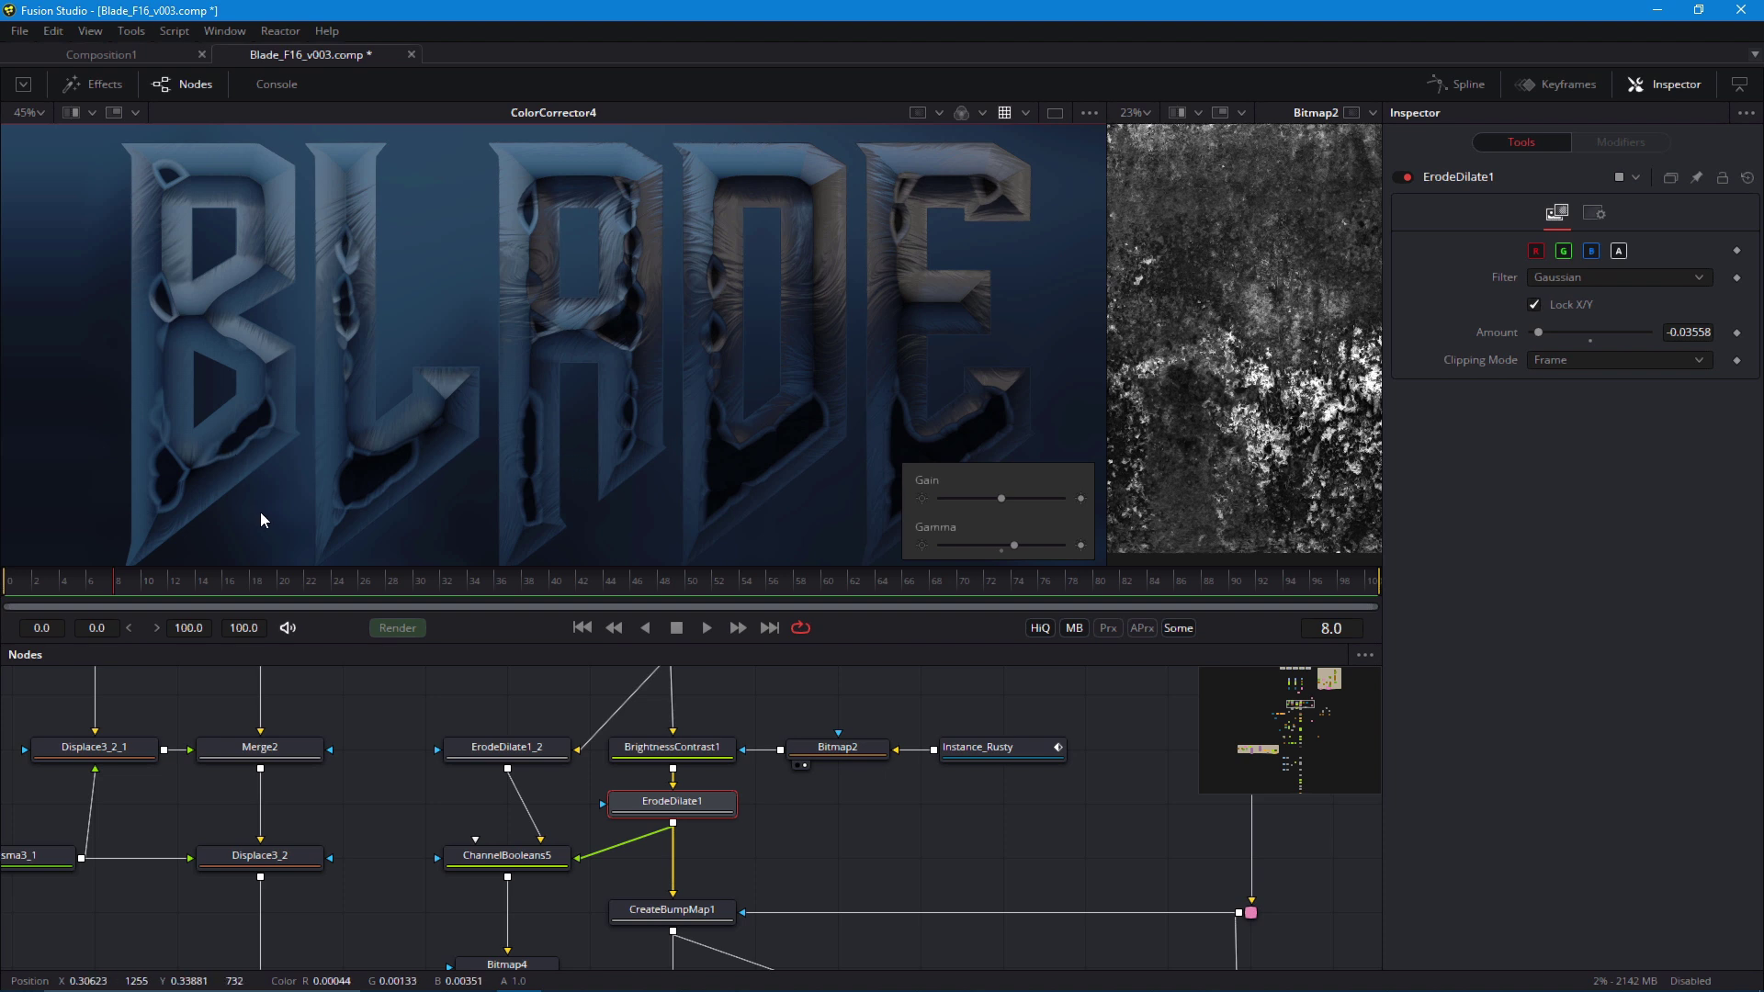
scroll(261, 511, "down", 1)
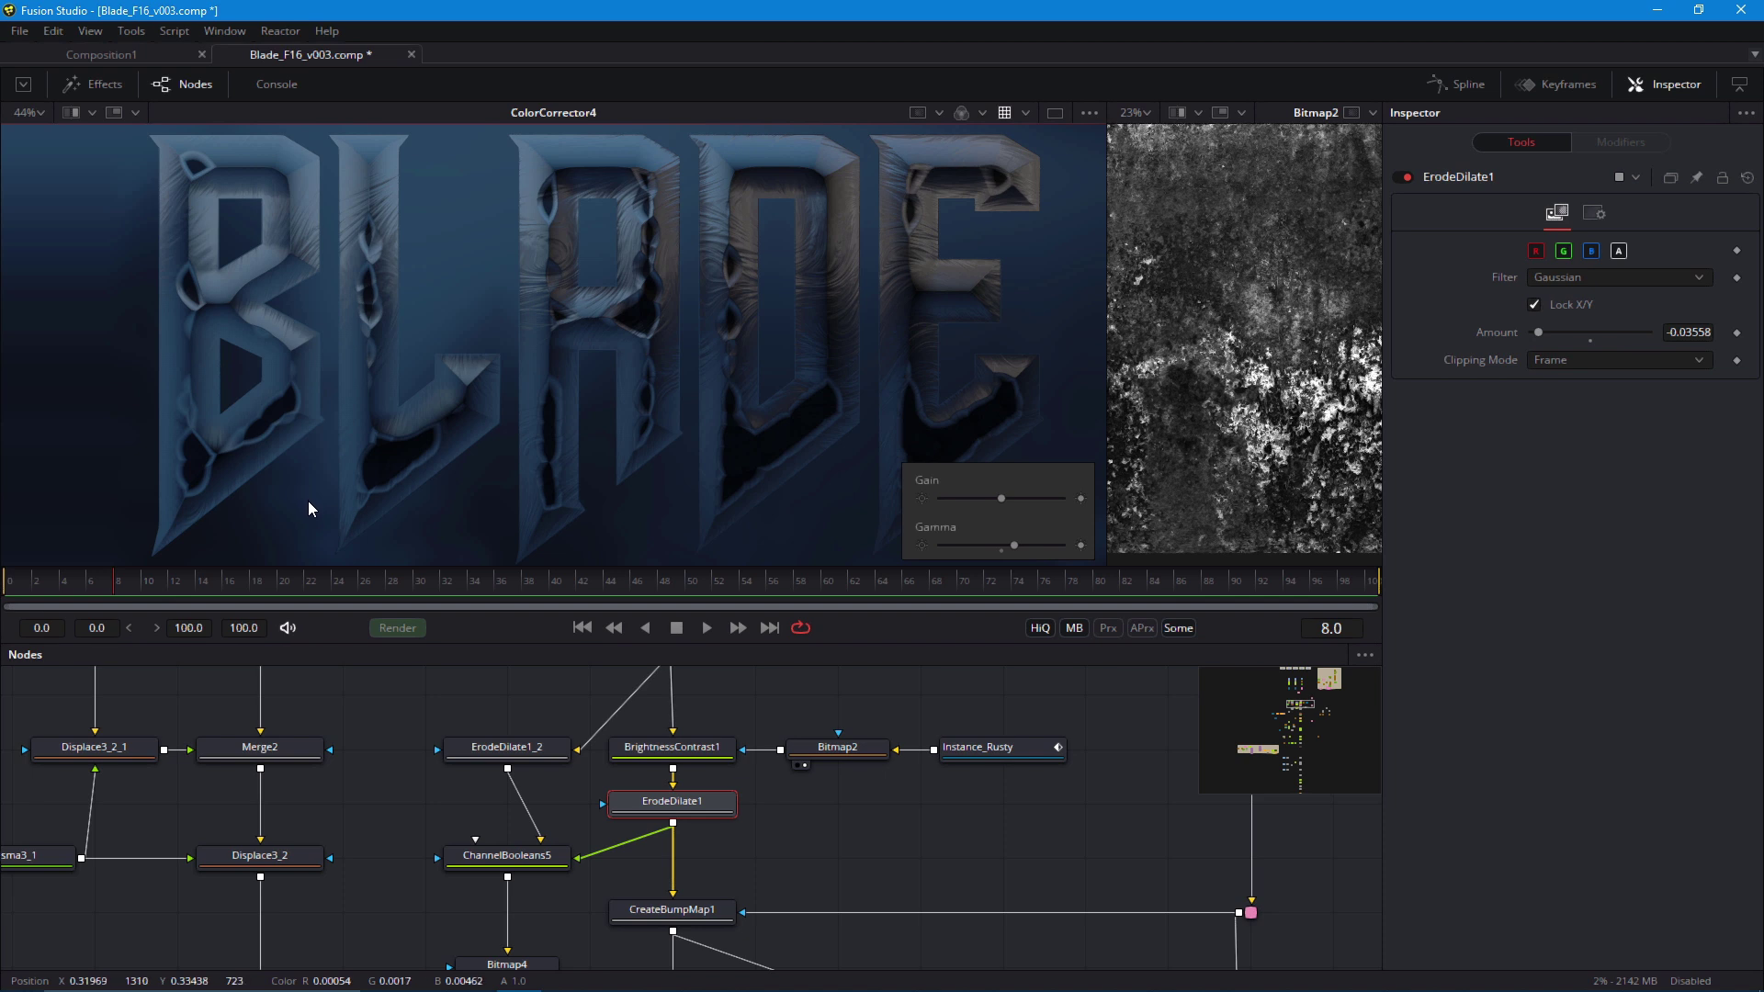
scroll(311, 496, "down", 2)
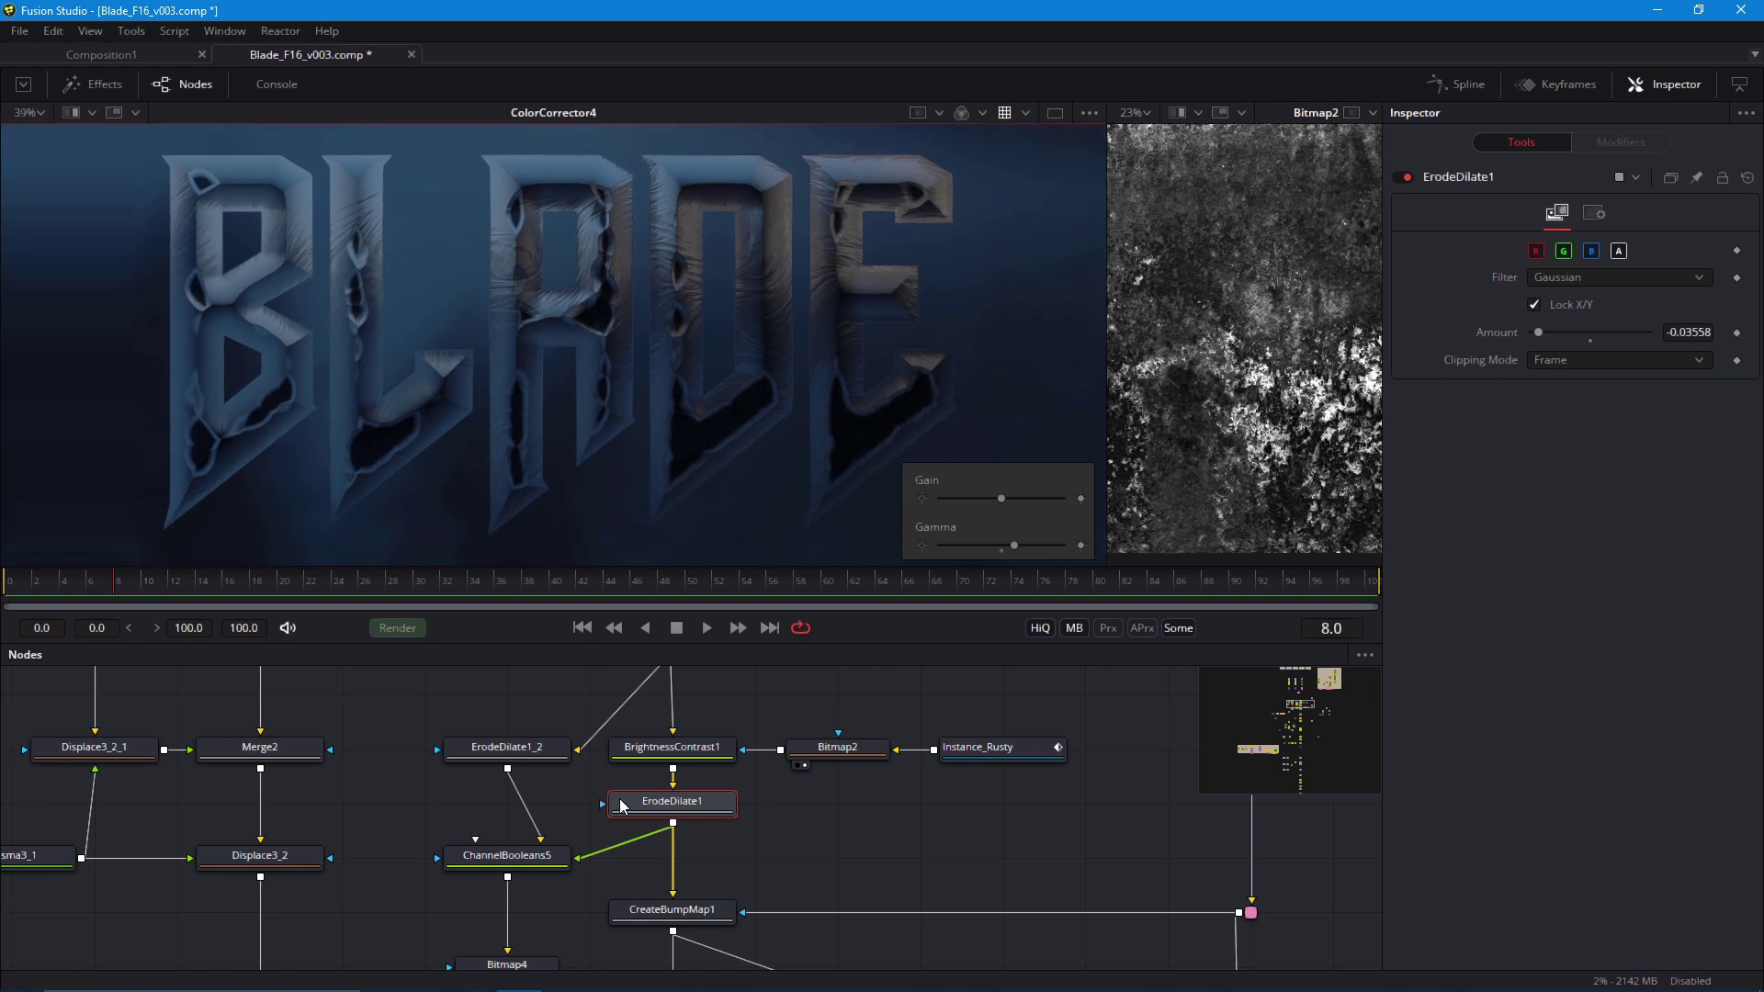
Undo the last changes to ErodeDilate1's Amount
left_click_drag(655, 775, 651, 842)
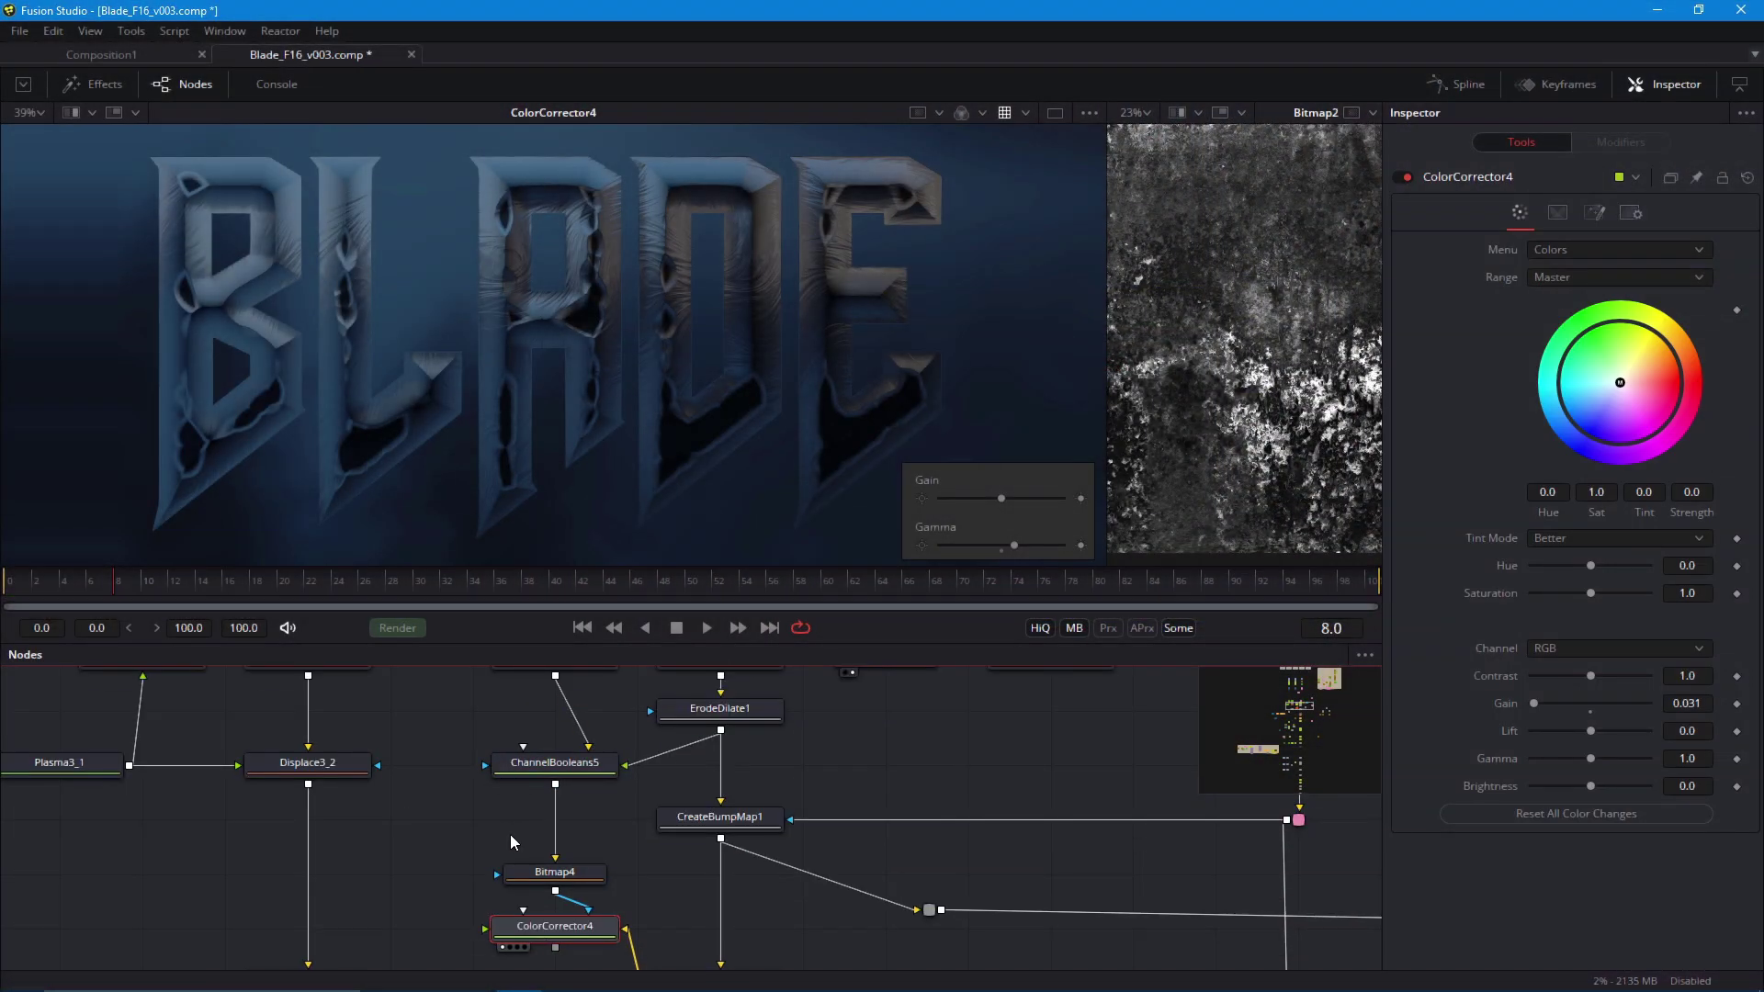
key("ctrl+v")
scroll(791, 799, "up", 2)
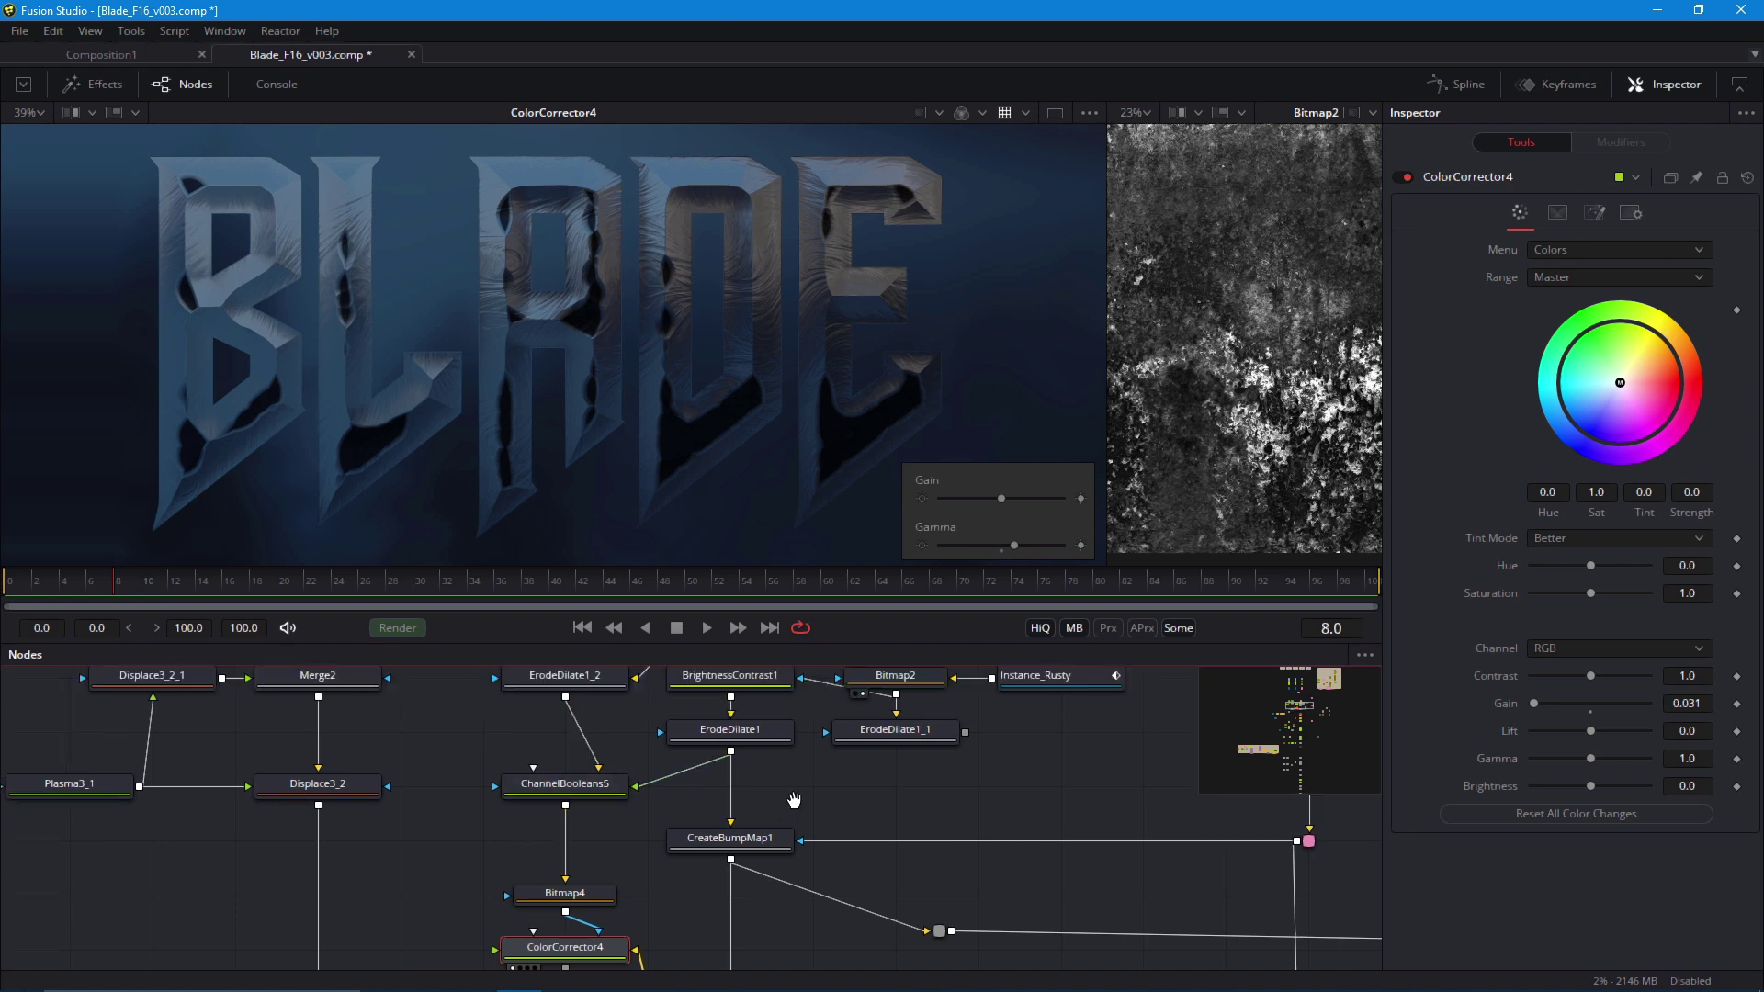
Delete the ErodeDilate1_1 node below Bitmap2 and the test ColorCorrector4 below Bitmap4
left_click(884, 757)
key("Delete")
scroll(535, 766, "down", 3)
left_click(556, 891)
key("Delete")
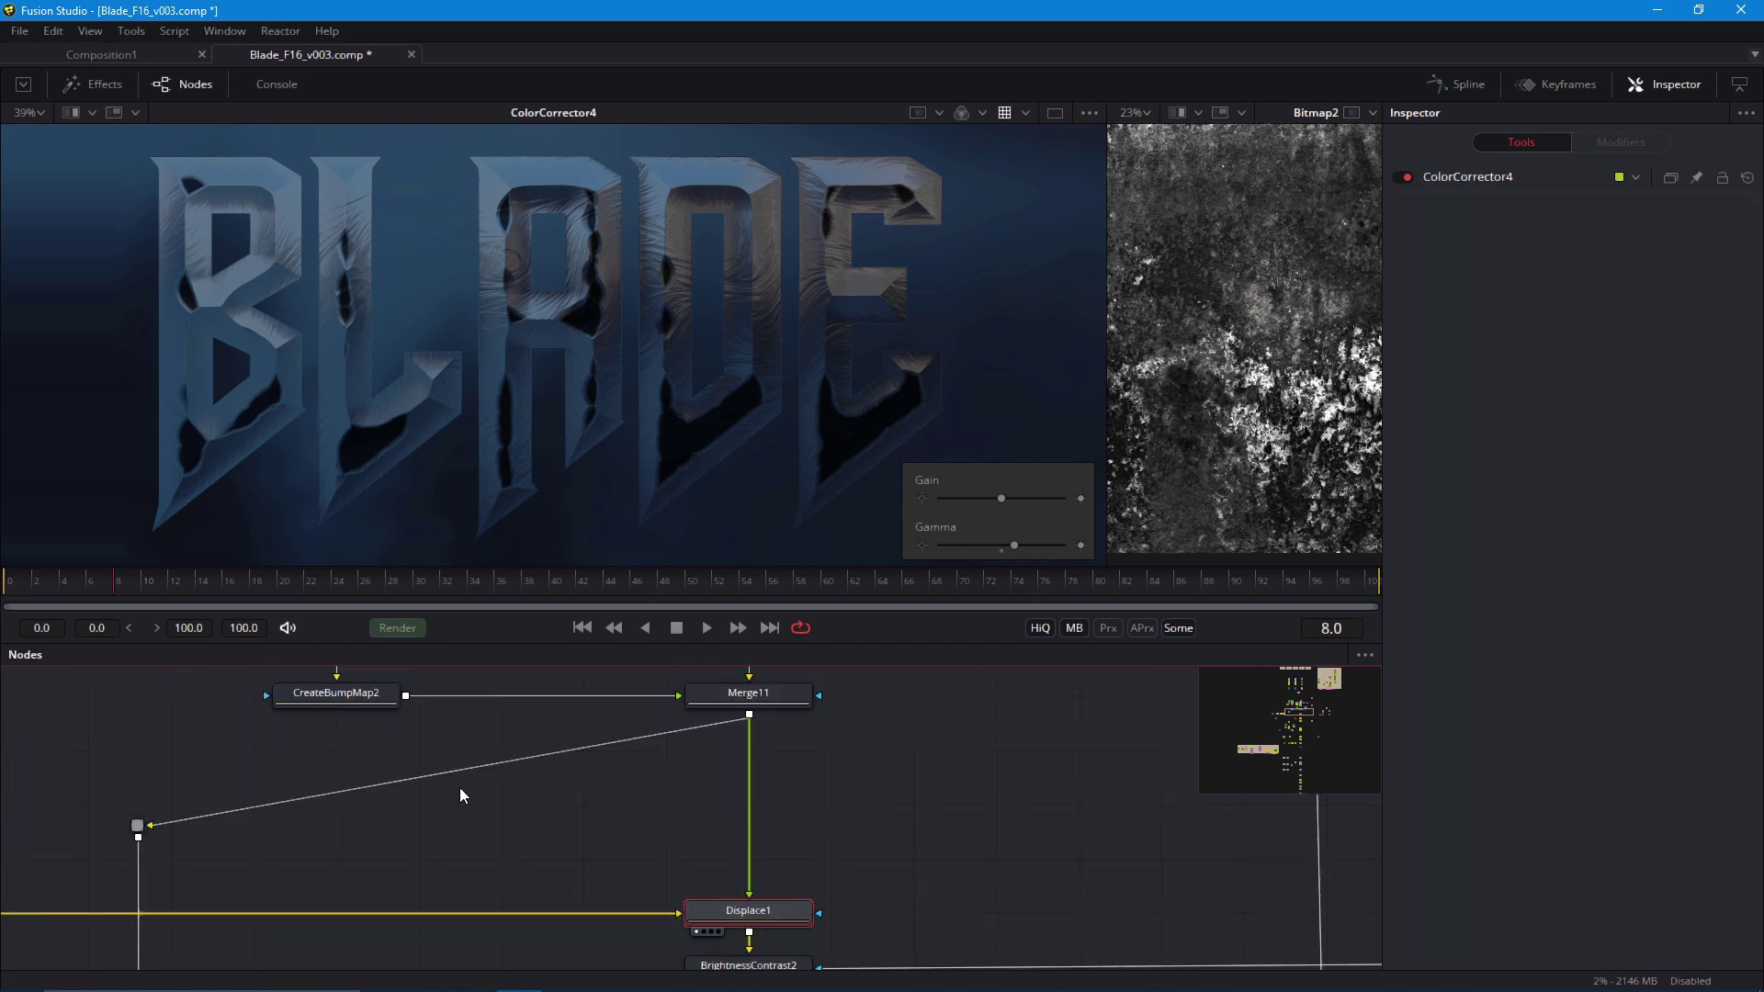
Display the Displace1 node in the first viewer and select Bitmap4
left_click_drag(547, 843, 561, 987)
scroll(457, 735, "down", 2)
left_click_drag(536, 739, 551, 900)
left_click(552, 906)
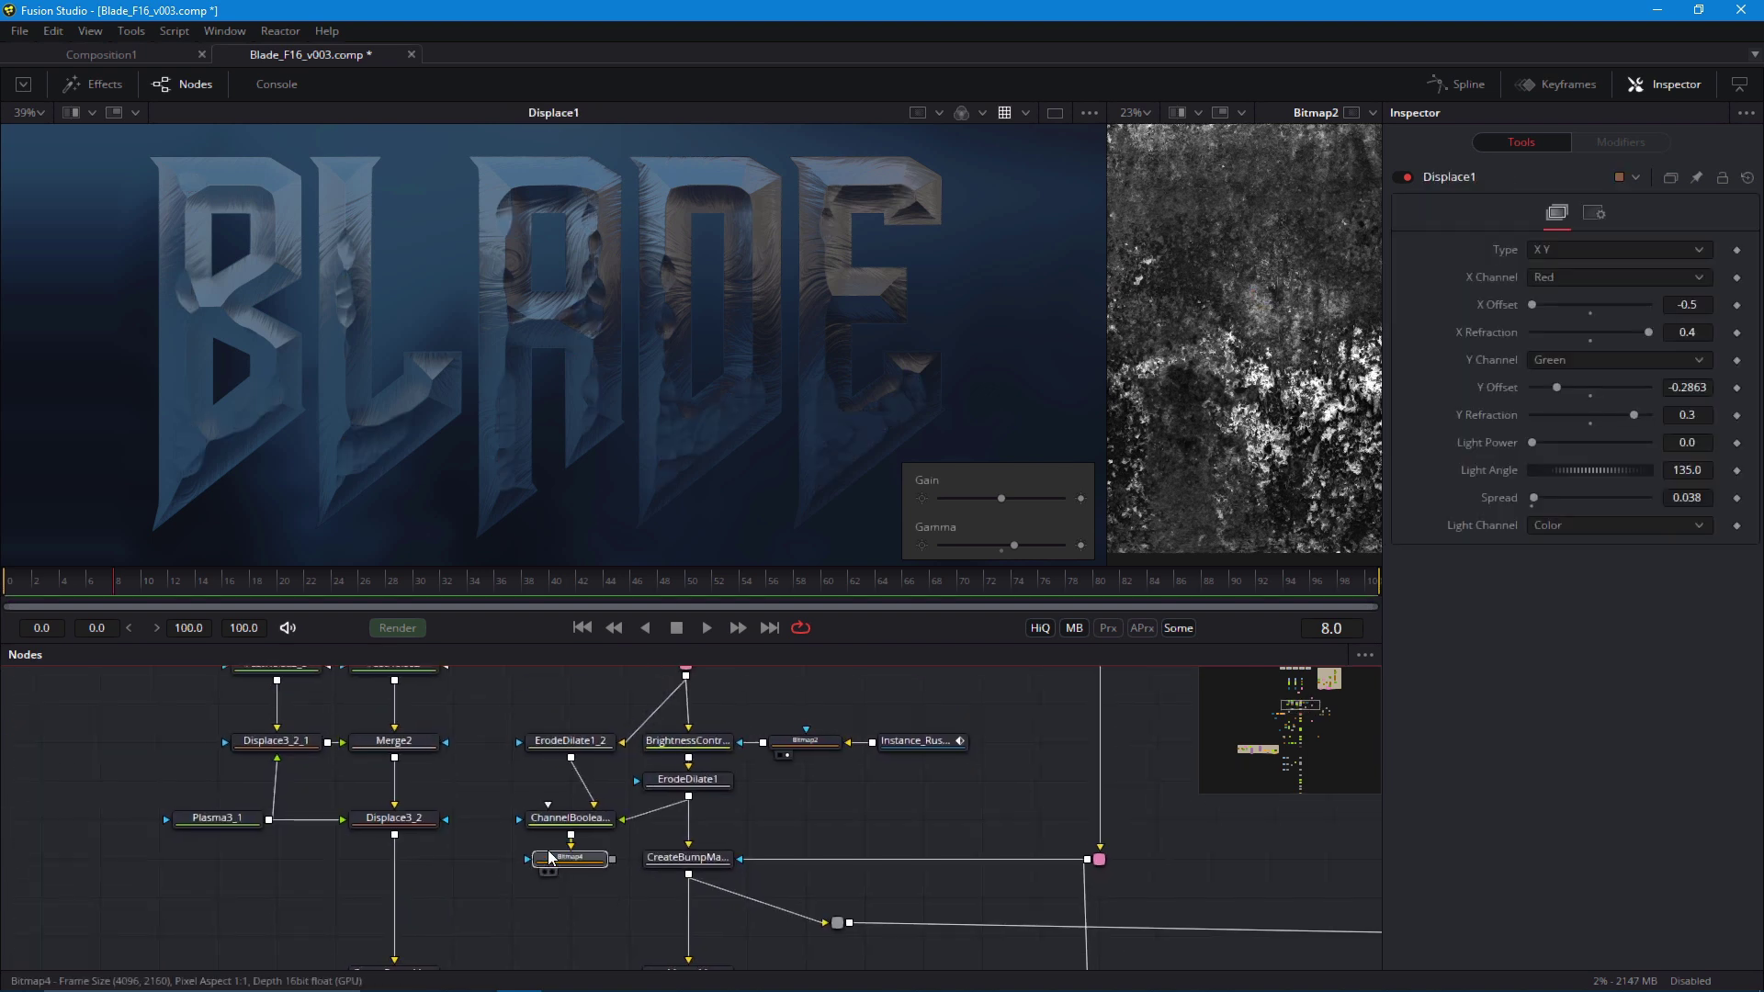
Paste a copy of the Vale_OUT and IN_Vale node pair below Bitmap4 and feed Bitmap4 into the OUT node
scroll(448, 874, "down", 5)
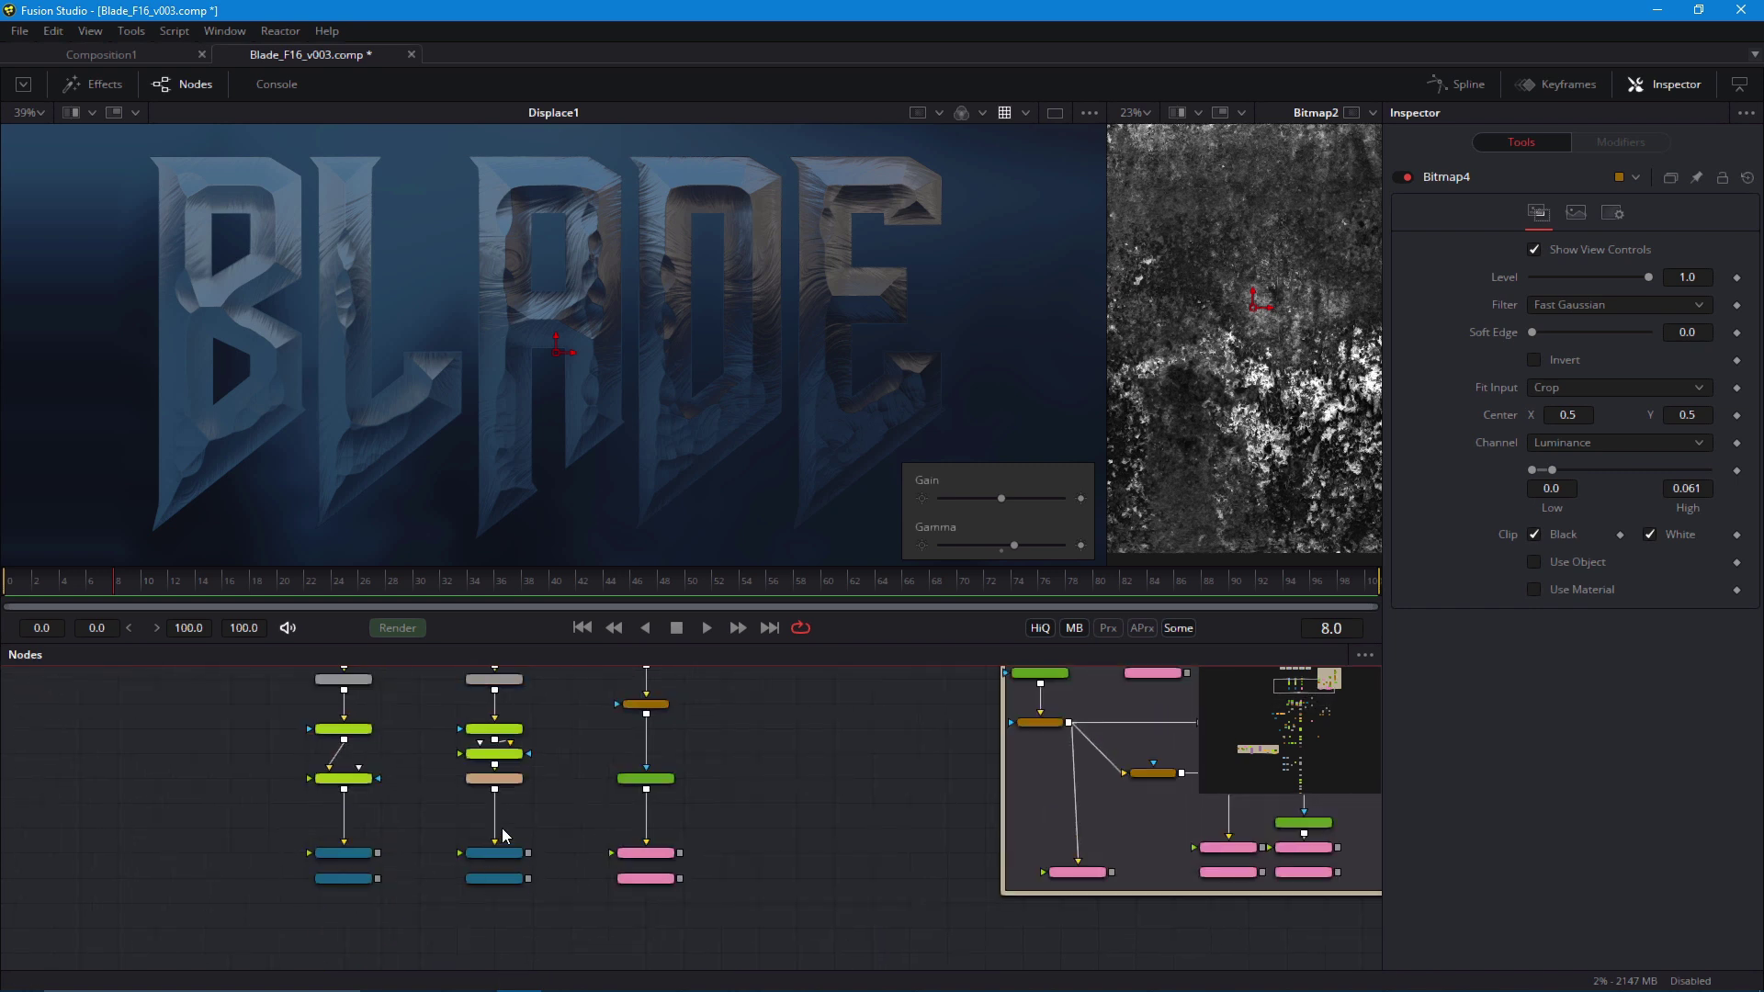
left_click_drag(533, 831, 512, 569)
mouse_move(514, 932)
left_mouse_down()
mouse_move(475, 762)
mouse_move(429, 856)
mouse_move(527, 908)
left_mouse_up()
scroll(475, 762, "up", 3)
left_click(555, 809)
key("ctrl+v")
scroll(459, 845, "up", 1)
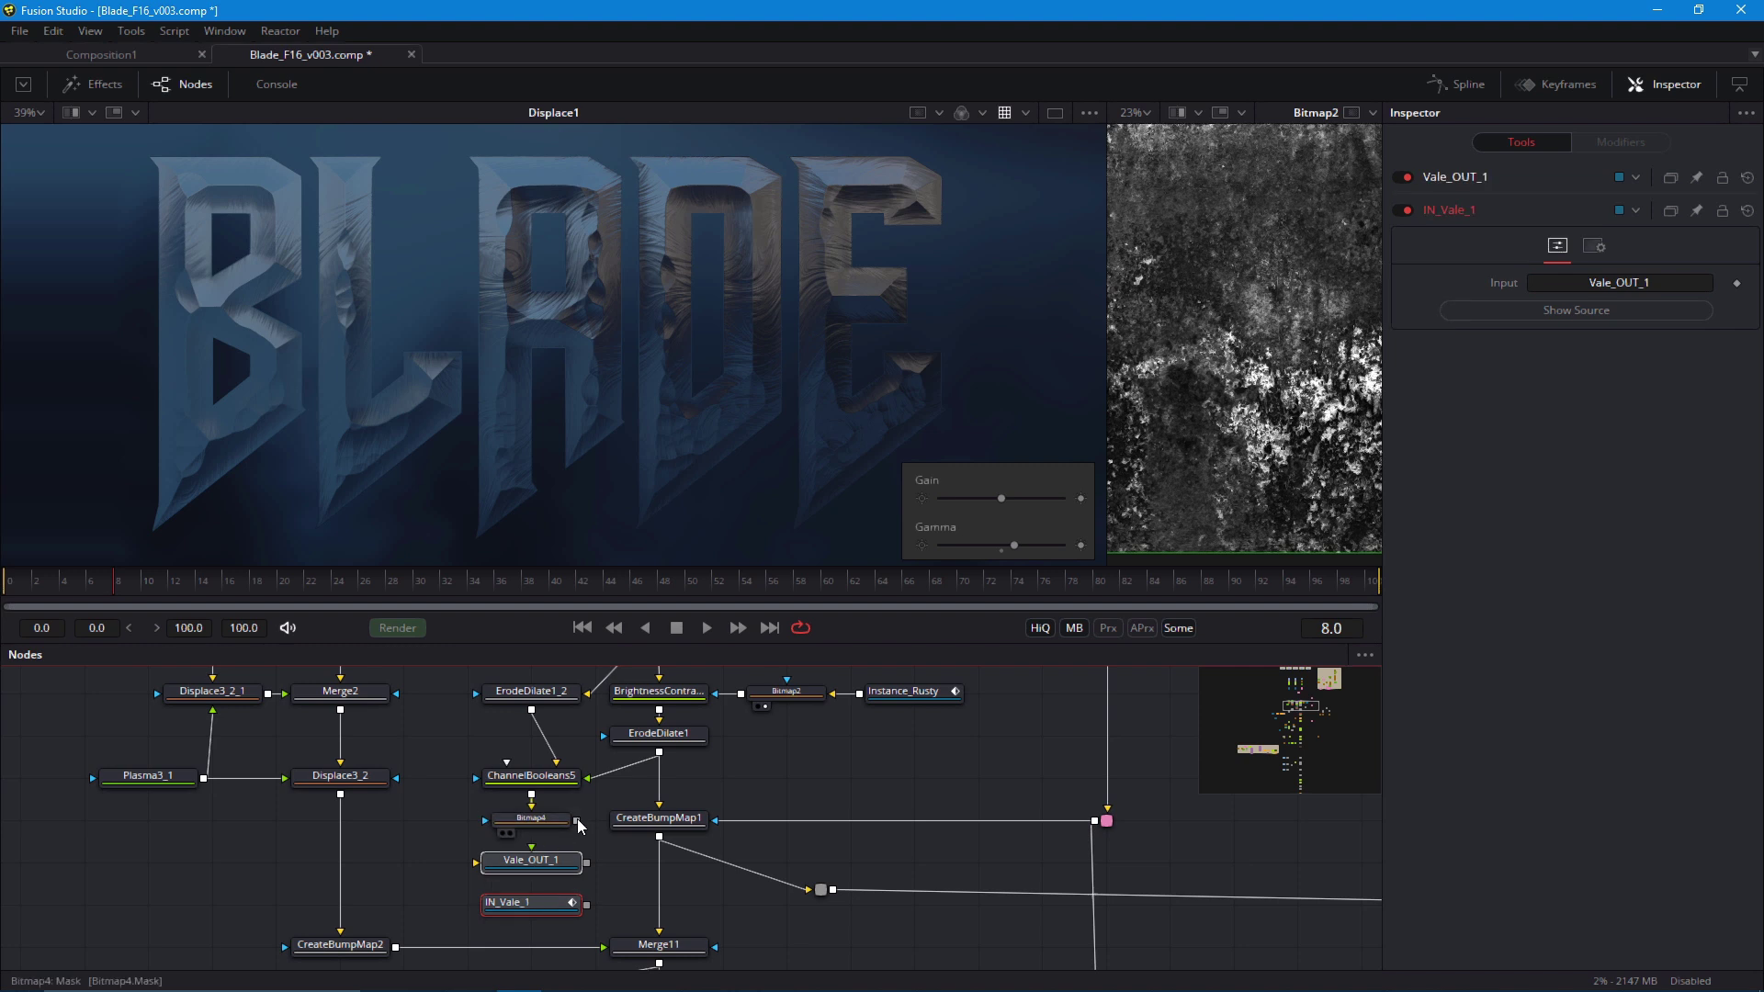
scroll(478, 822, "down", 2)
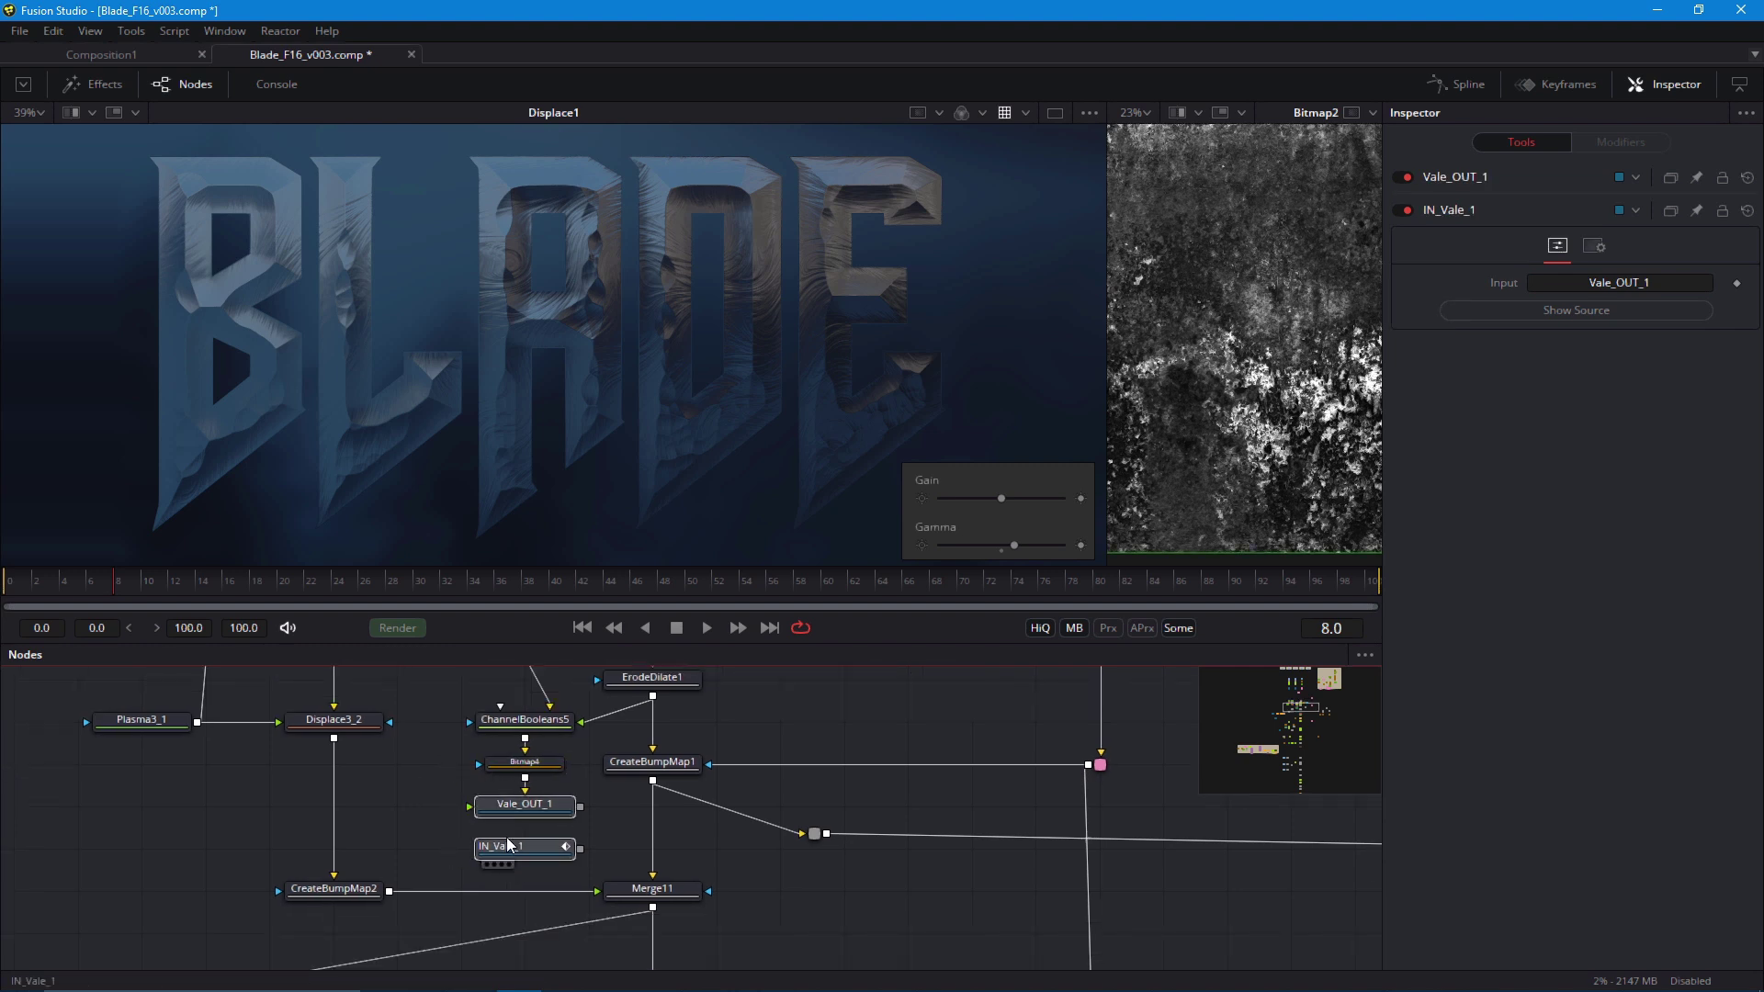
Rename the pasted Vale_OUT_1 node to ExtractMSK_OUT
key("F2")
key("End")
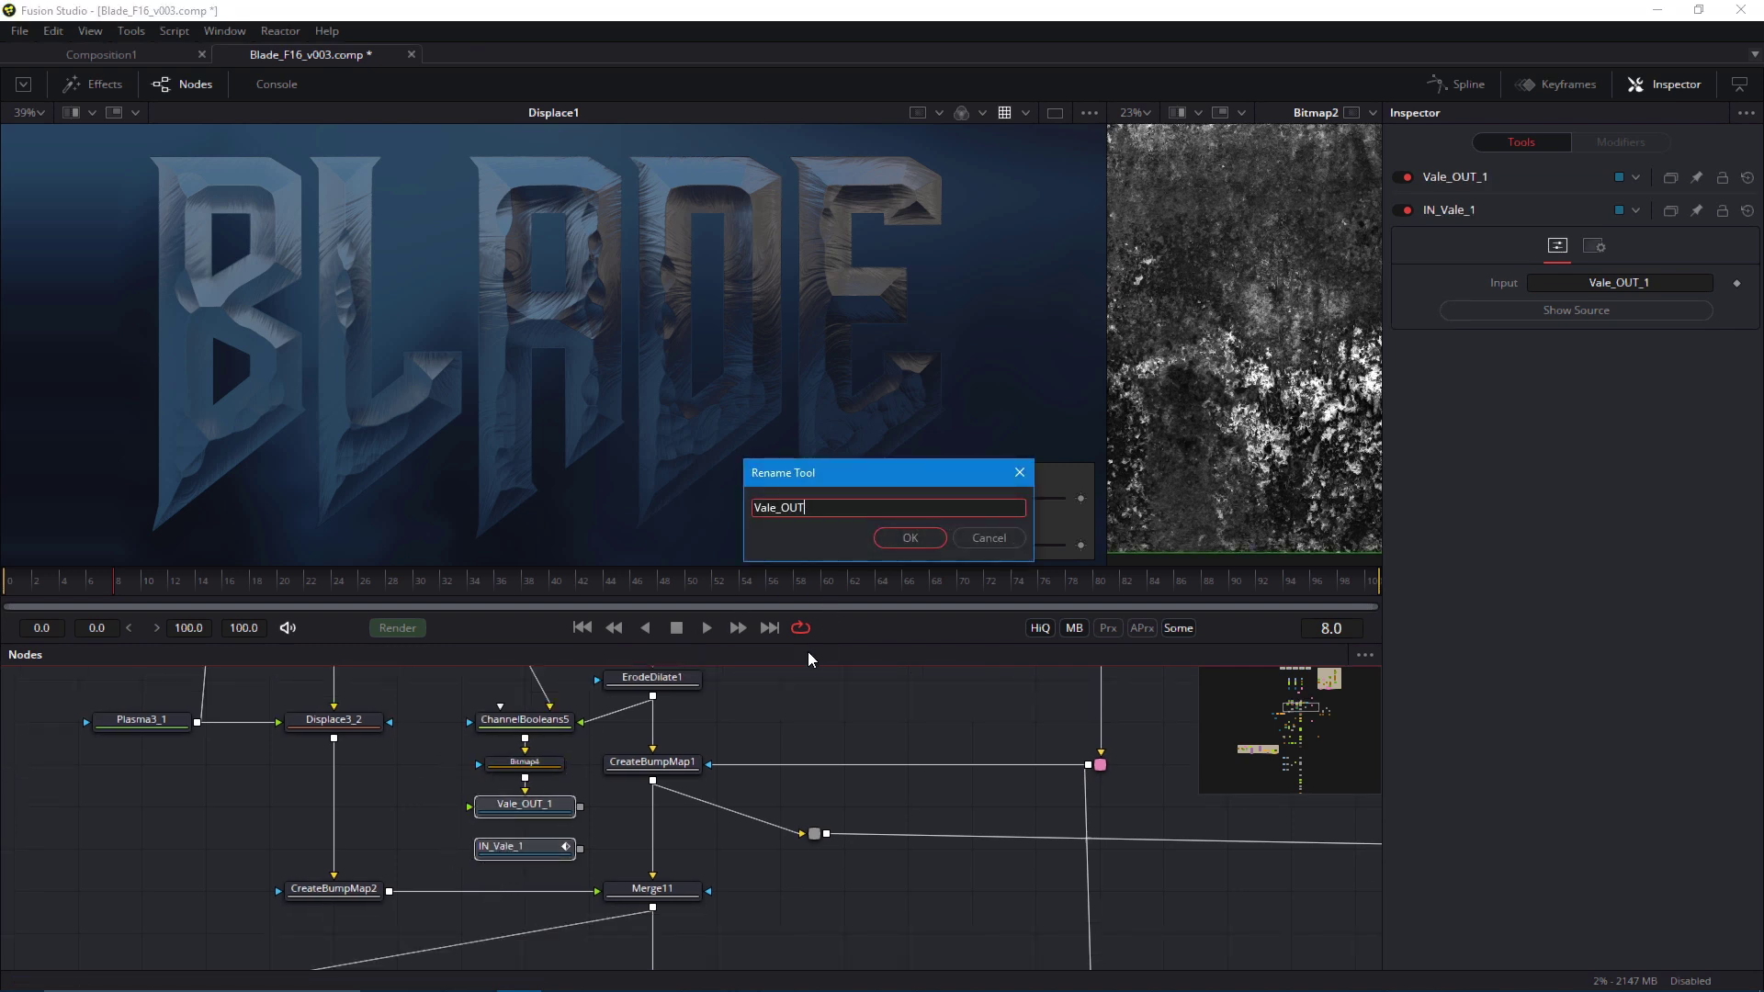
key("Home")
key("Delete")
key("Delete")
key("Delete")
key("Delete")
type("ExtractMSK")
key("Return")
Rename the pasted IN_Vale_1 node to IN_ExtractMSK
key("End")
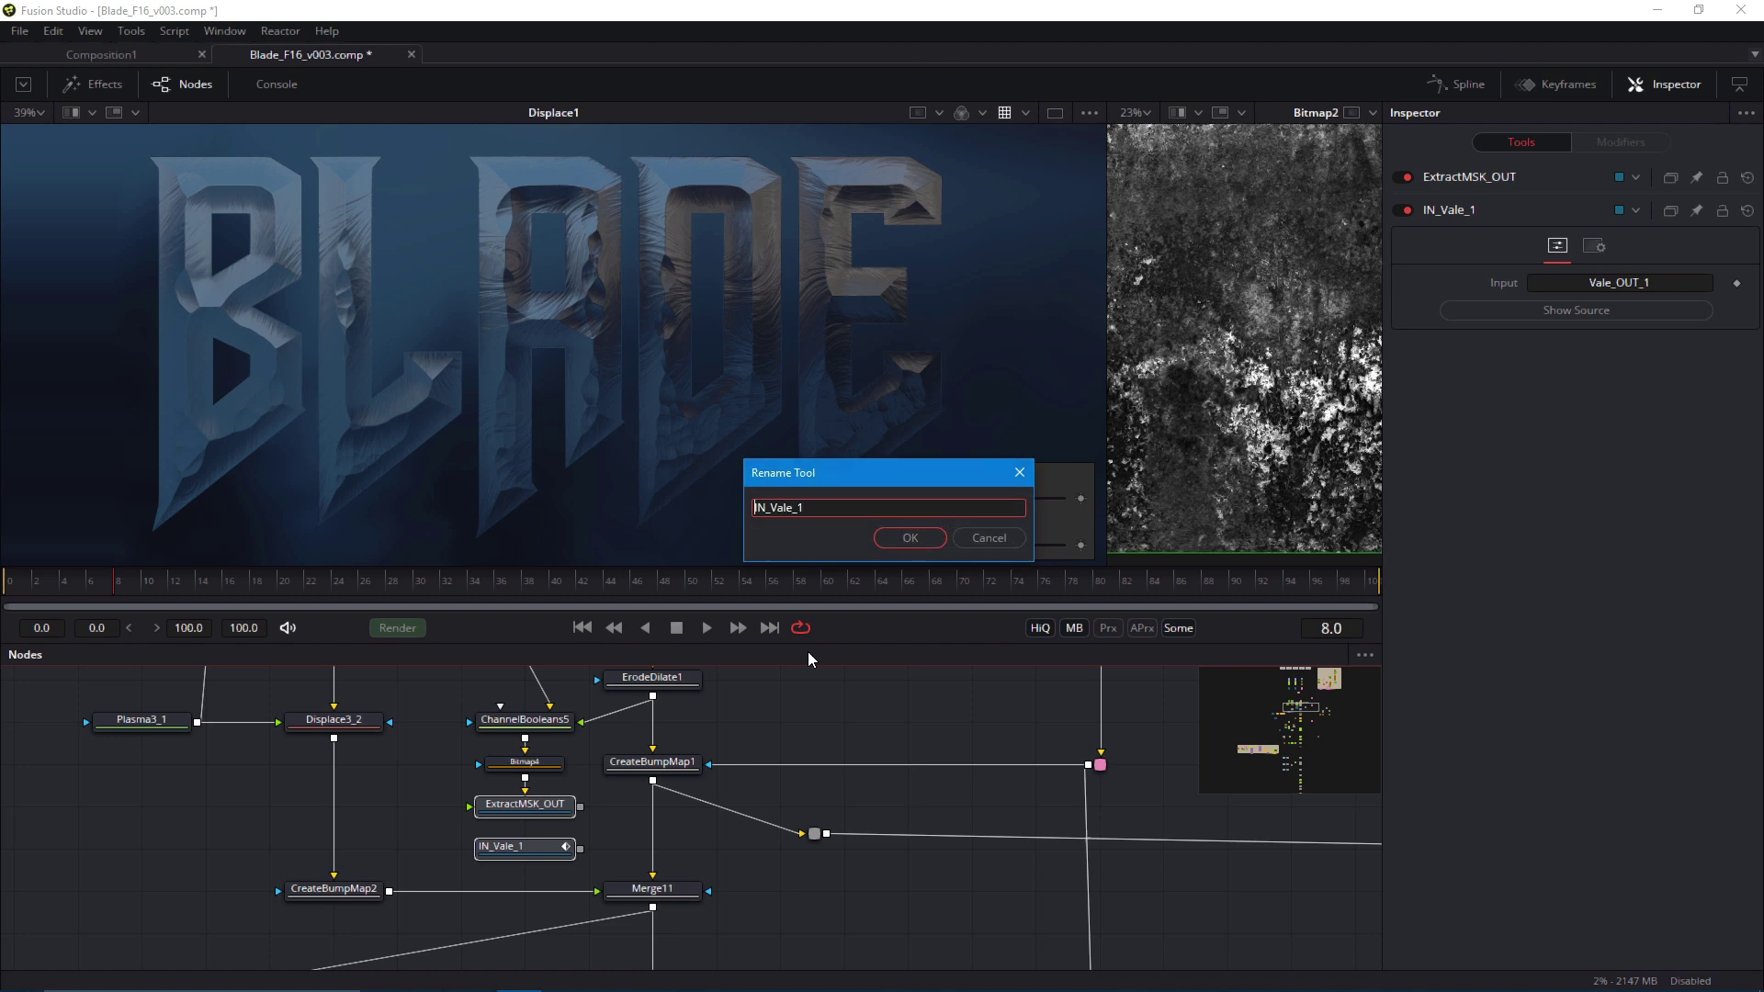
key("BackSpace")
key("BackSpace")
key("BackSpace")
key("BackSpace")
key("BackSpace")
key("BackSpace")
type("ExtractMSK")
key("Return")
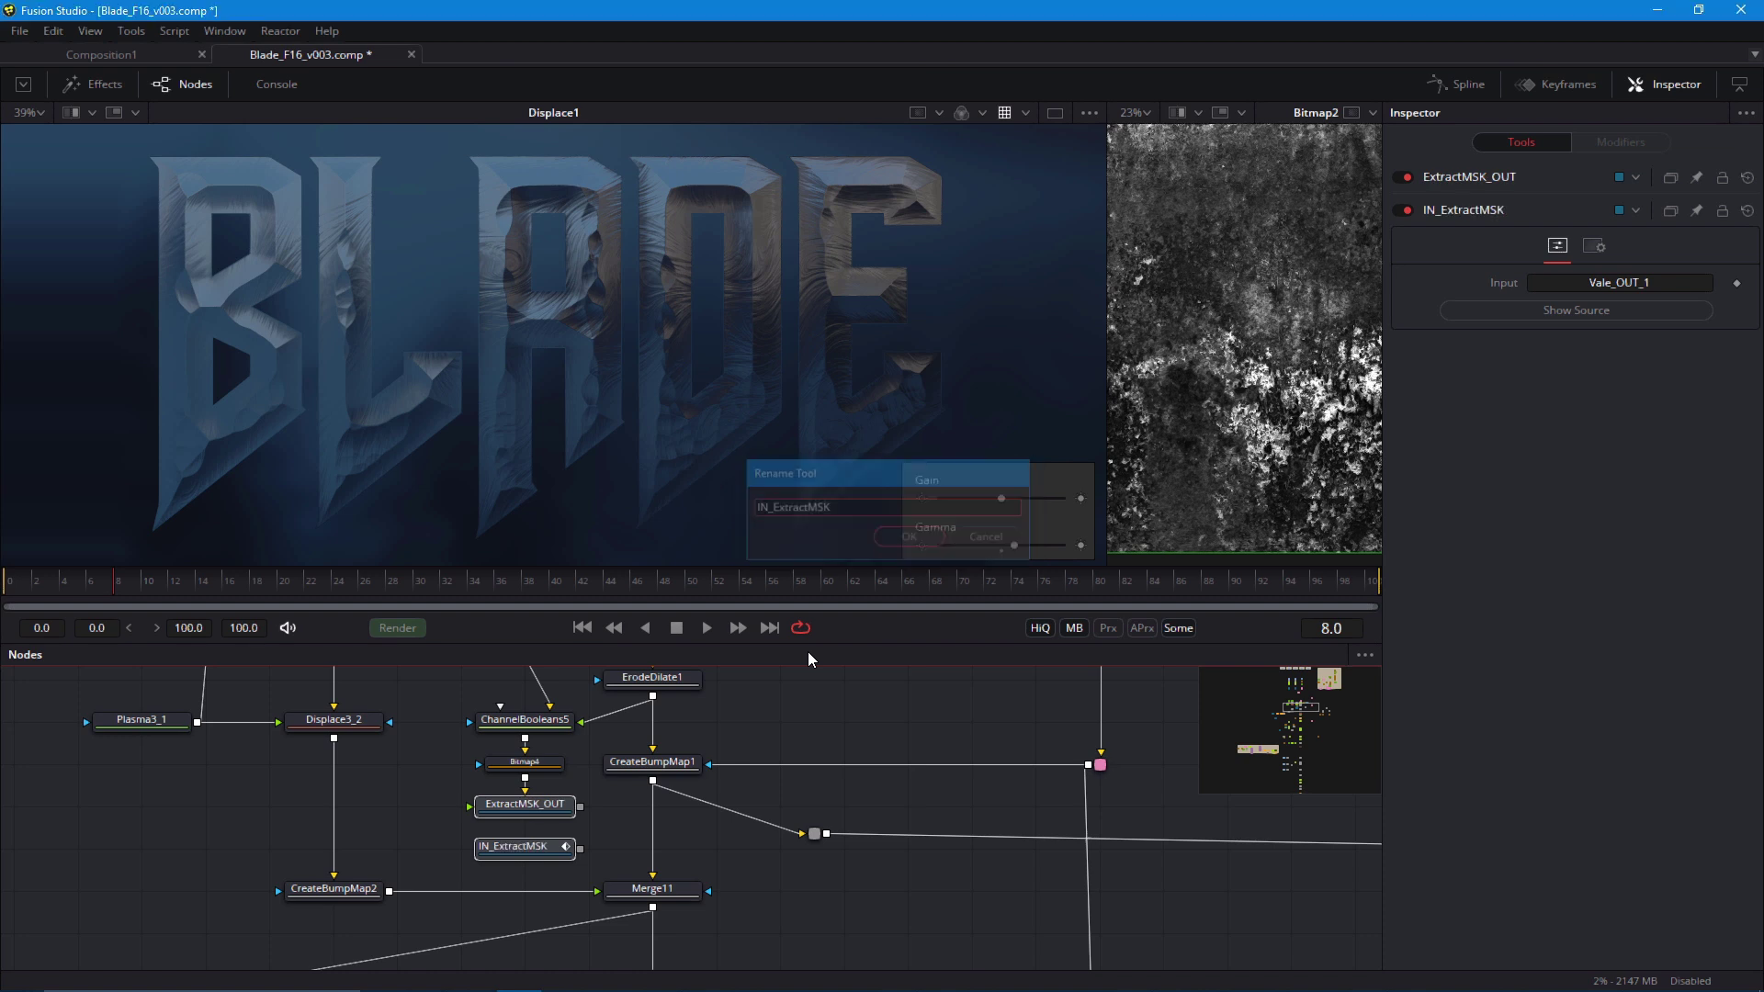
Move the plasma displacement branch and the ExtractMSK branch away from the main node column to tidy the layout
scroll(296, 755, "down", 3)
scroll(293, 755, "down", 1)
left_click_drag(268, 735, 330, 772)
left_click_drag(280, 697, 350, 884)
left_click_drag(496, 742, 567, 896)
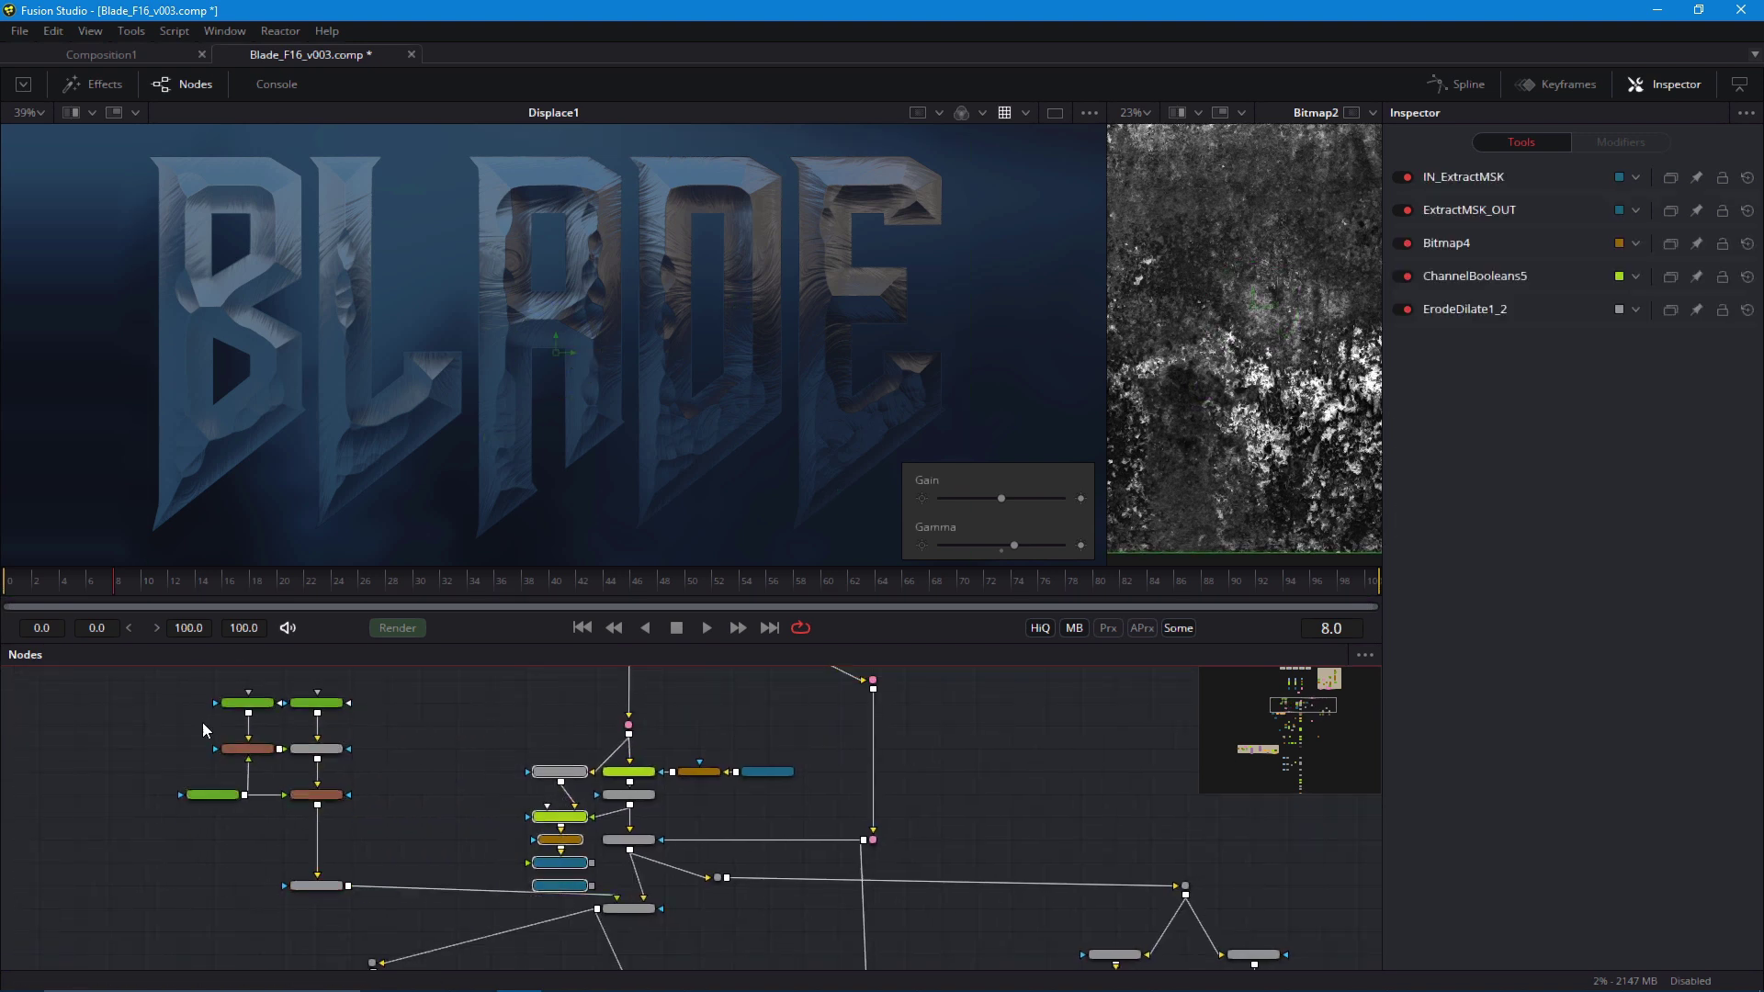
left_click_drag(154, 695, 354, 897)
left_click_drag(334, 887, 265, 910)
left_click_drag(465, 731, 564, 893)
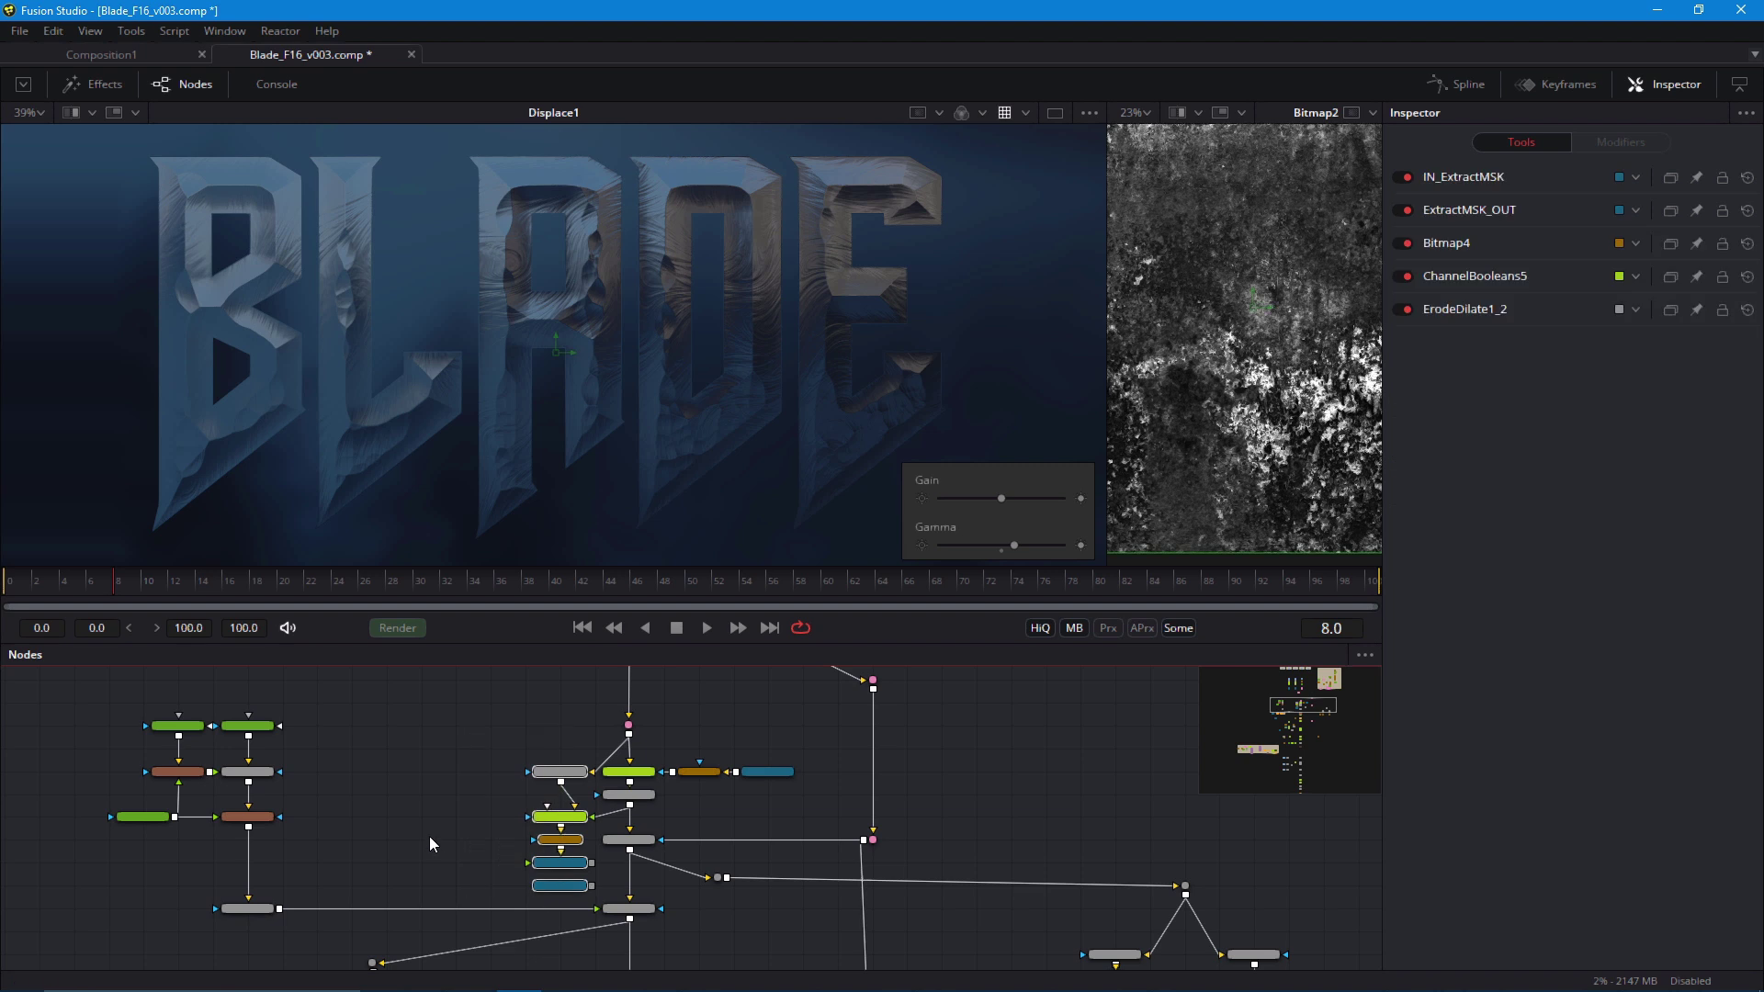
left_click_drag(465, 736, 557, 892)
left_click_drag(566, 886, 488, 882)
Add an Underlay behind the ExtractMSK_OUT and IN_ExtractMSK nodes
key("shift+space")
key("BackSpace")
key("BackSpace")
type("unds")
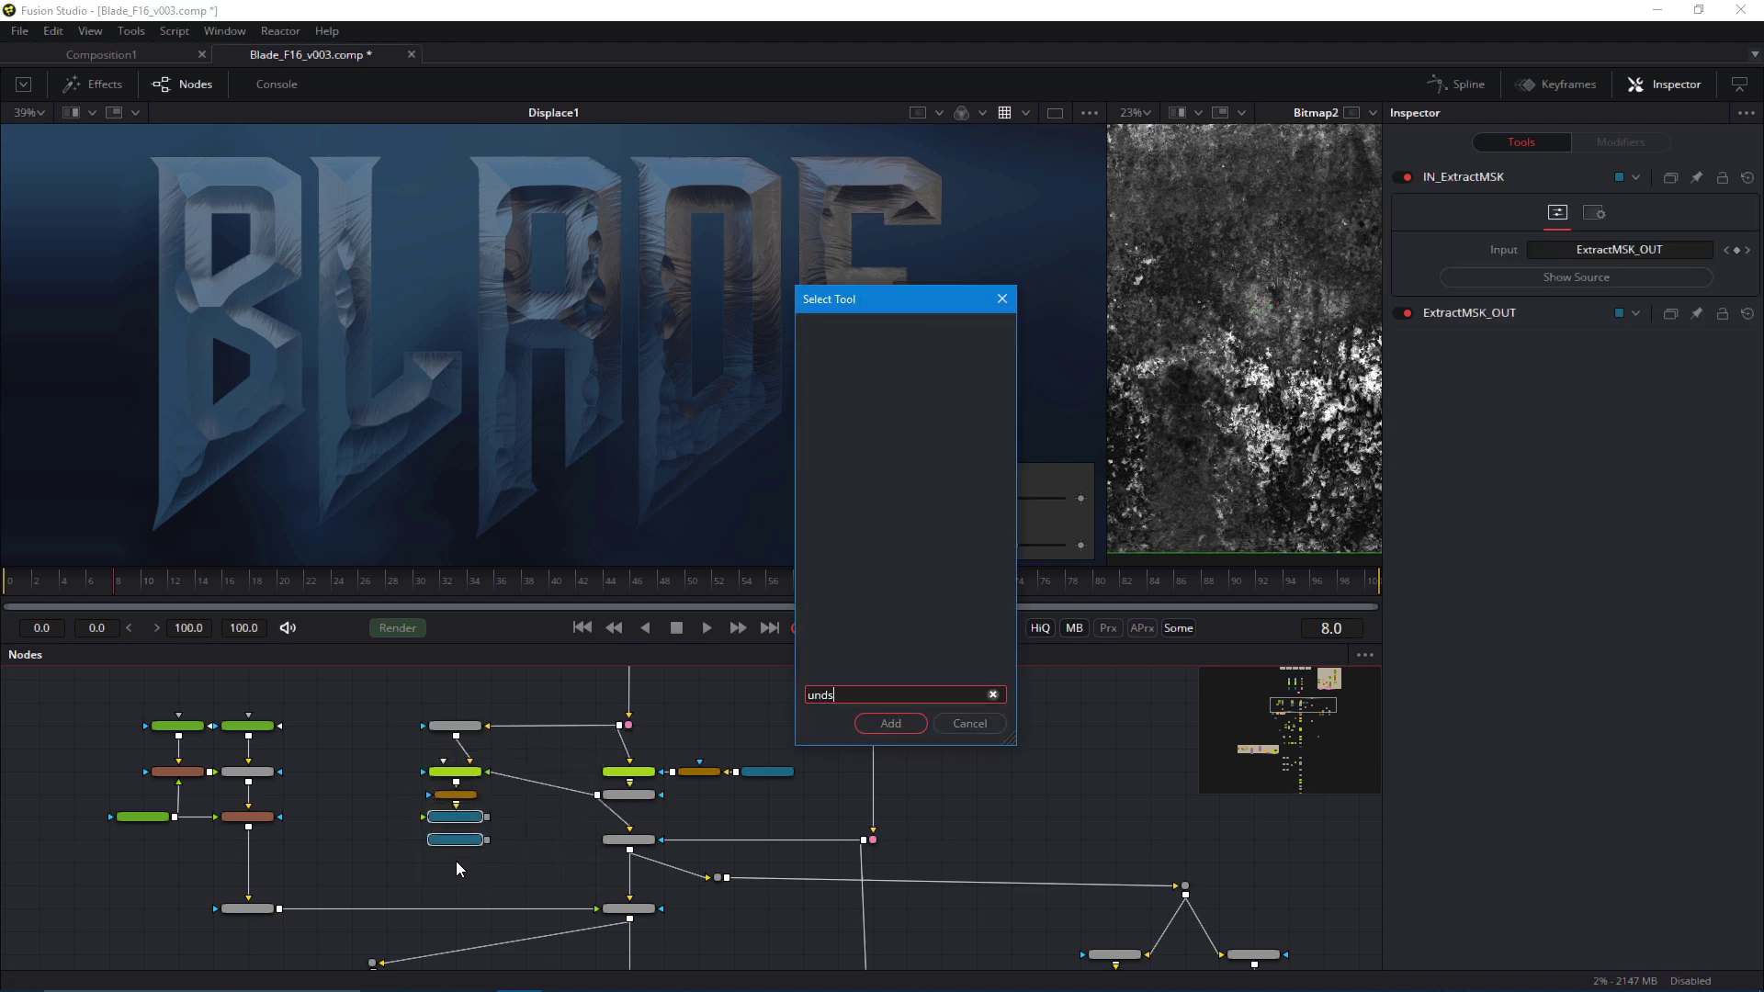
key("BackSpace")
type("re")
key("BackSpace")
key("BackSpace")
type("er")
key("Return")
left_click_drag(433, 866, 368, 842)
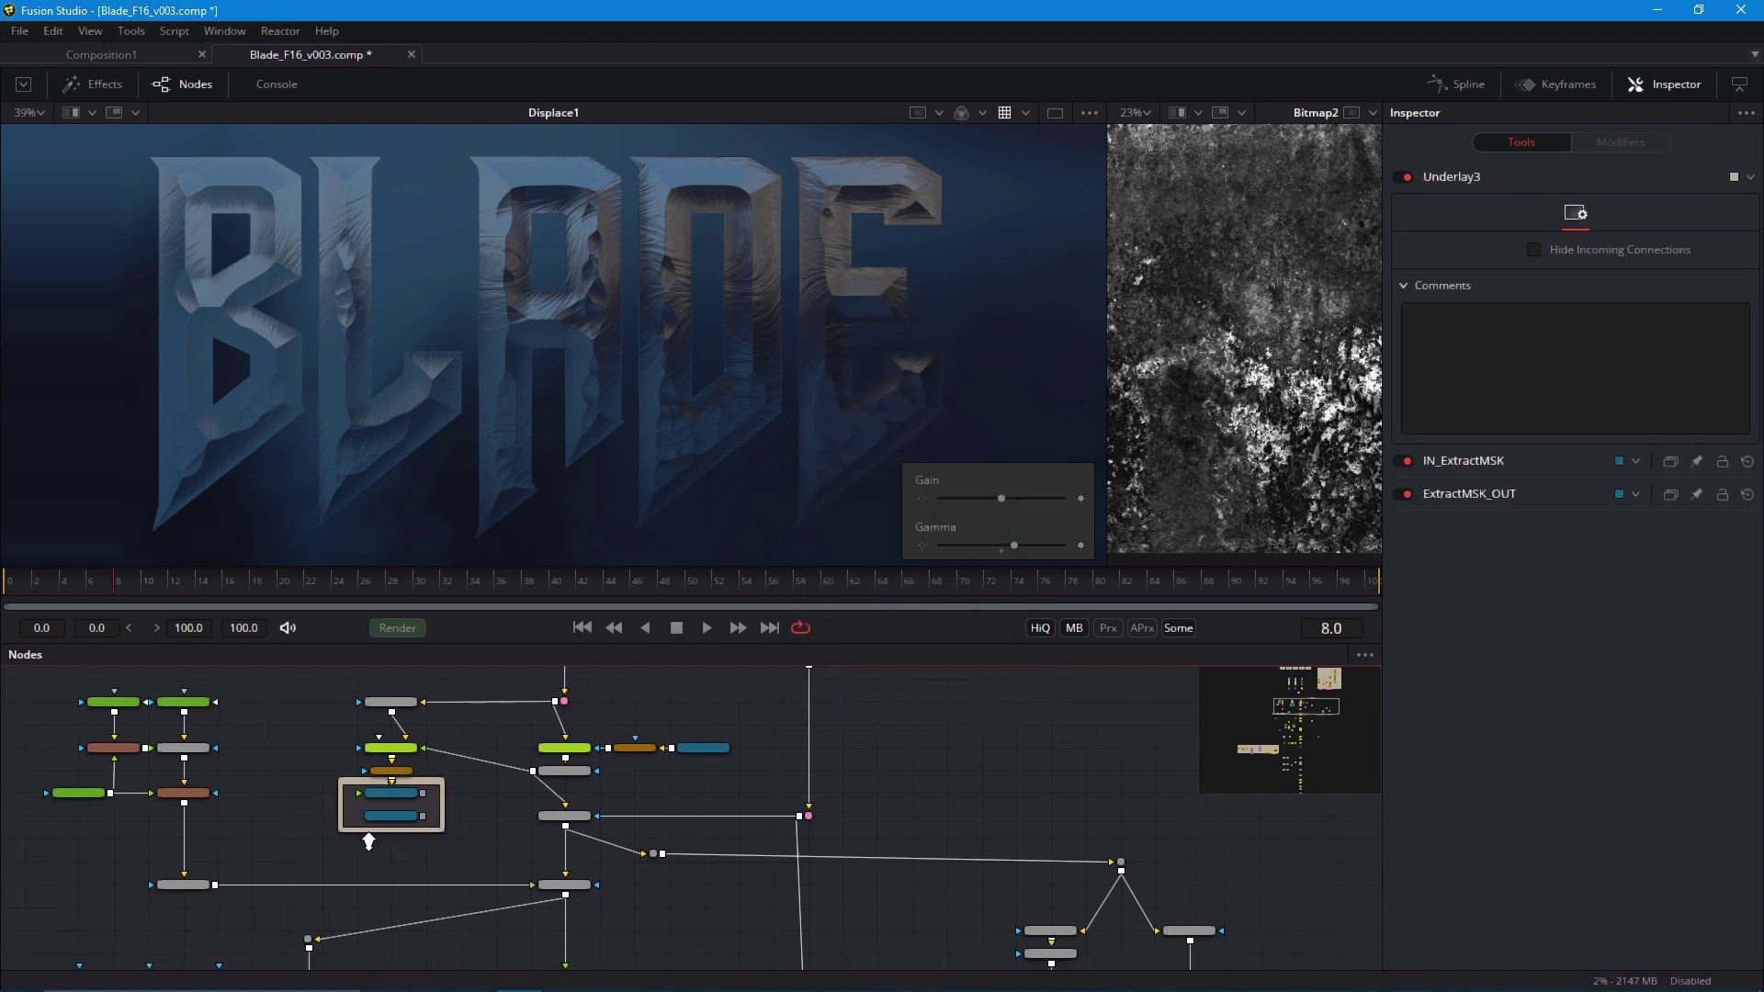
scroll(369, 842, "up", 2)
left_click_drag(571, 787, 491, 748)
scroll(490, 748, "down", 1)
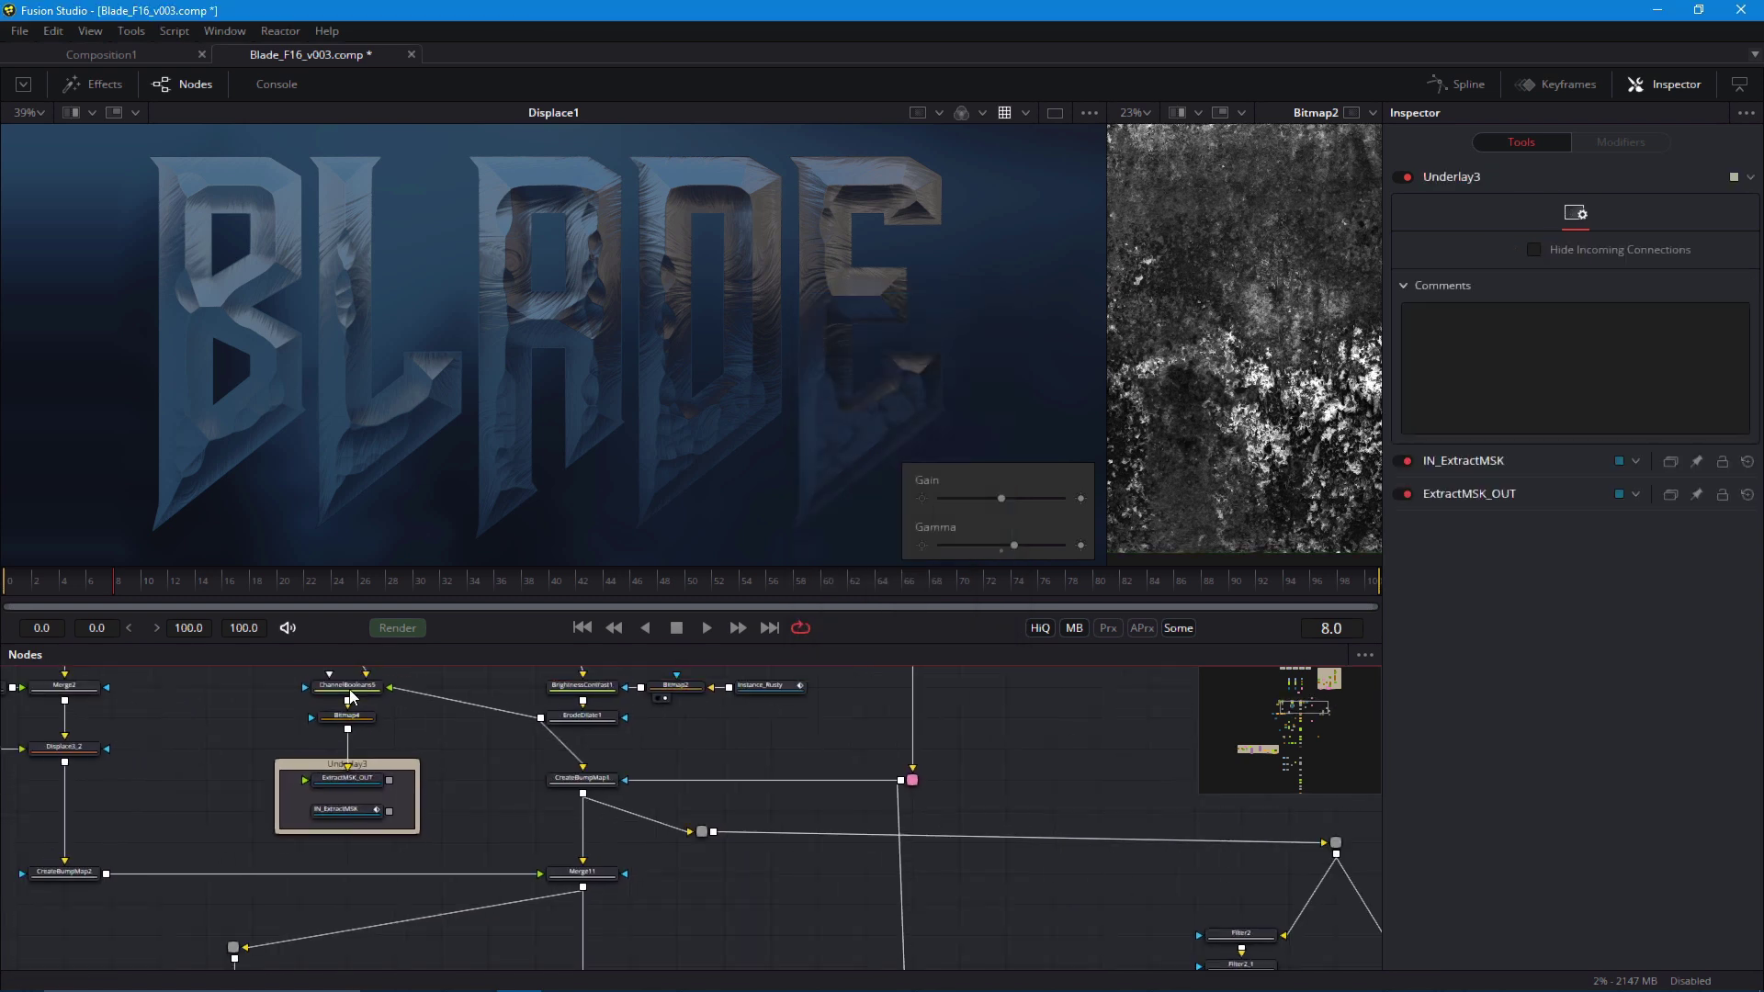
left_click_drag(561, 925, 548, 853)
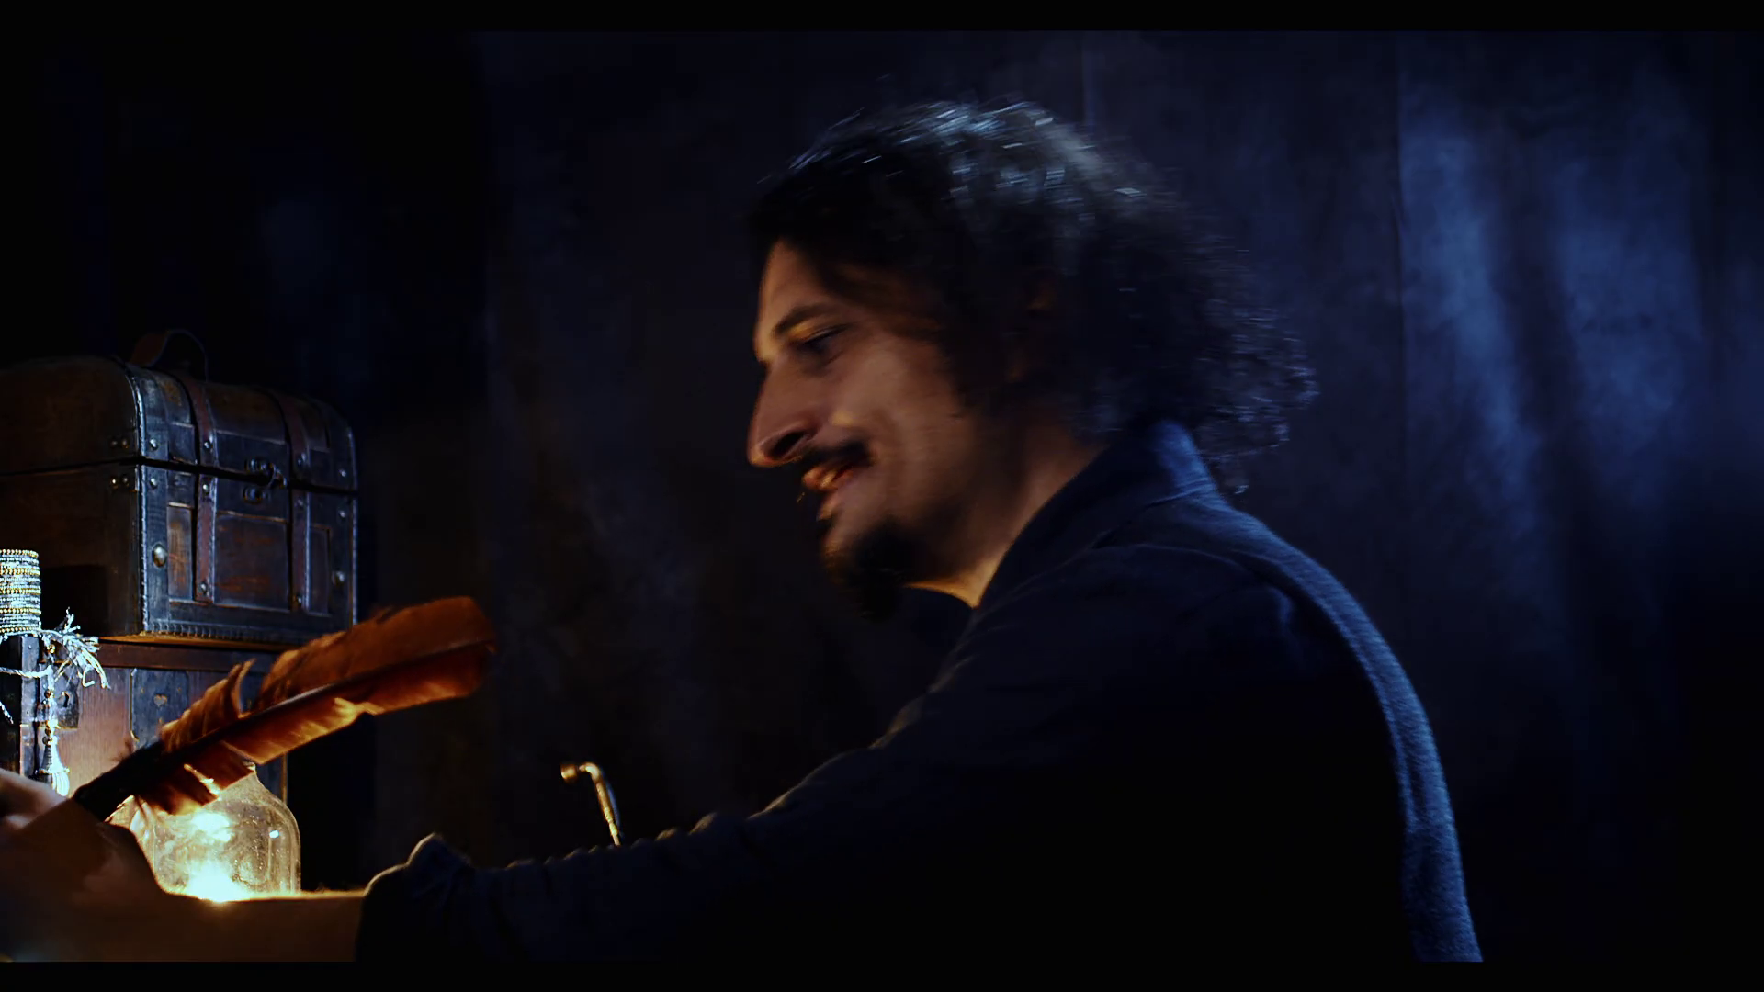
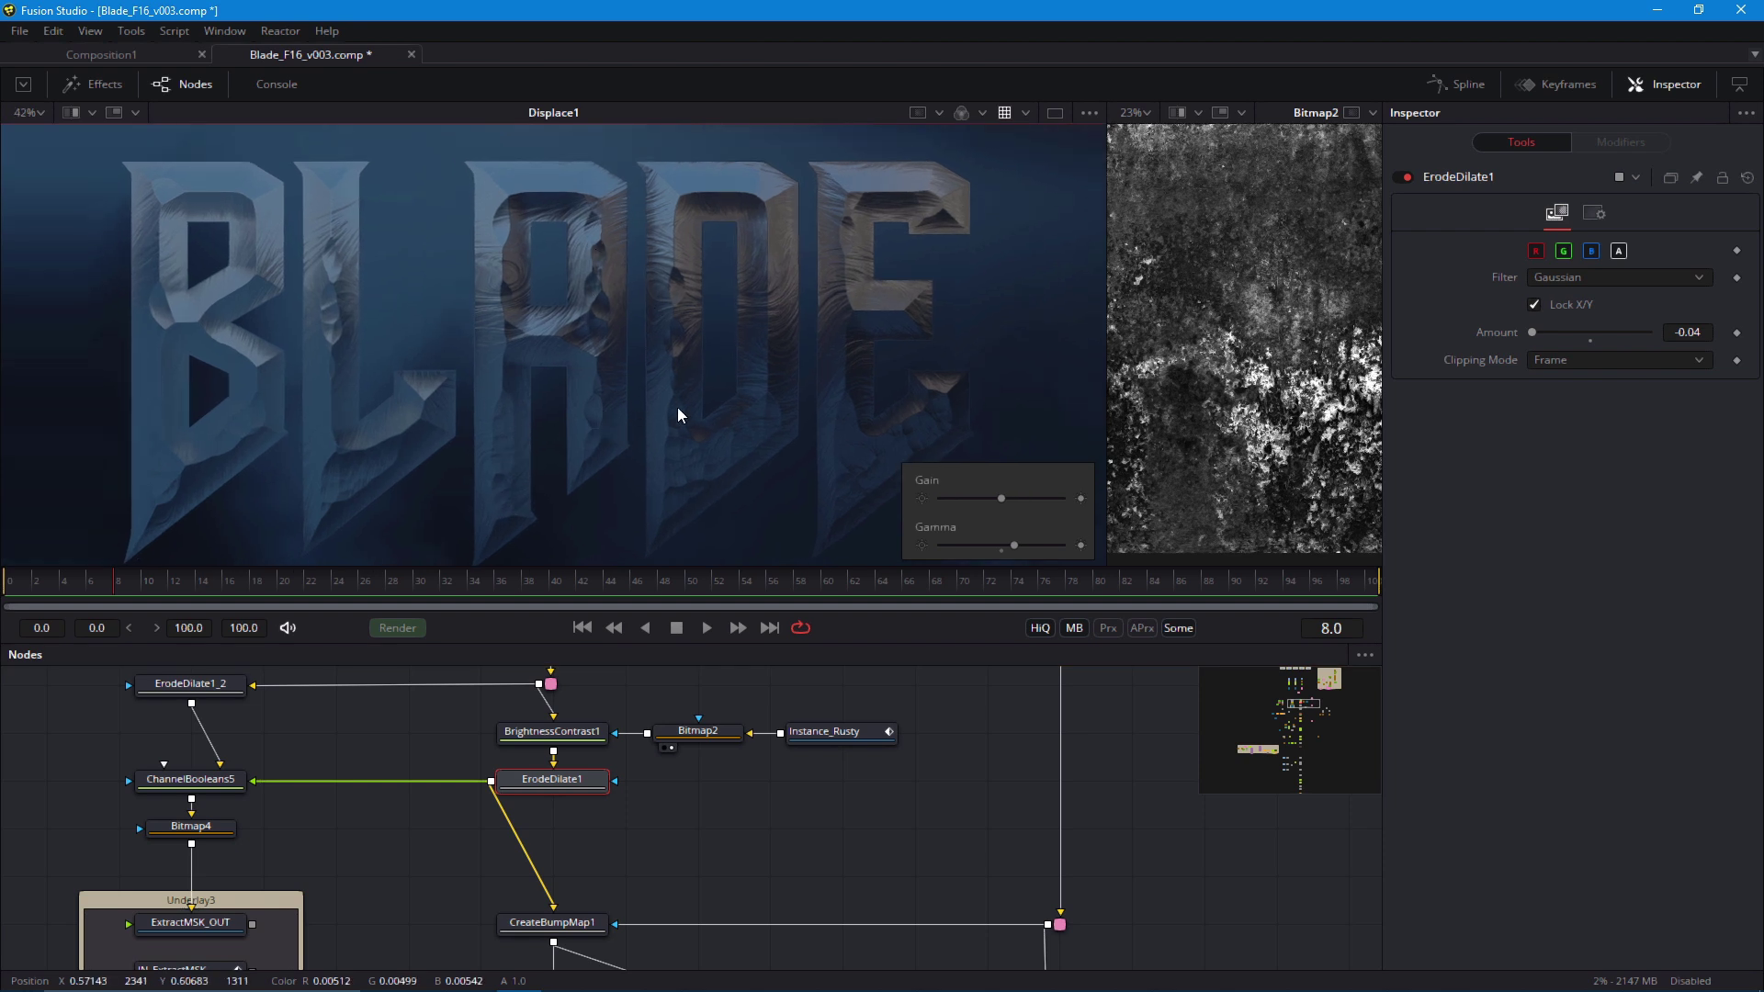
Add a FastNoise node in the empty area beside ErodeDilate1 and CreateBumpMap1
scroll(602, 843, "down", 1)
left_click_drag(536, 844, 521, 775)
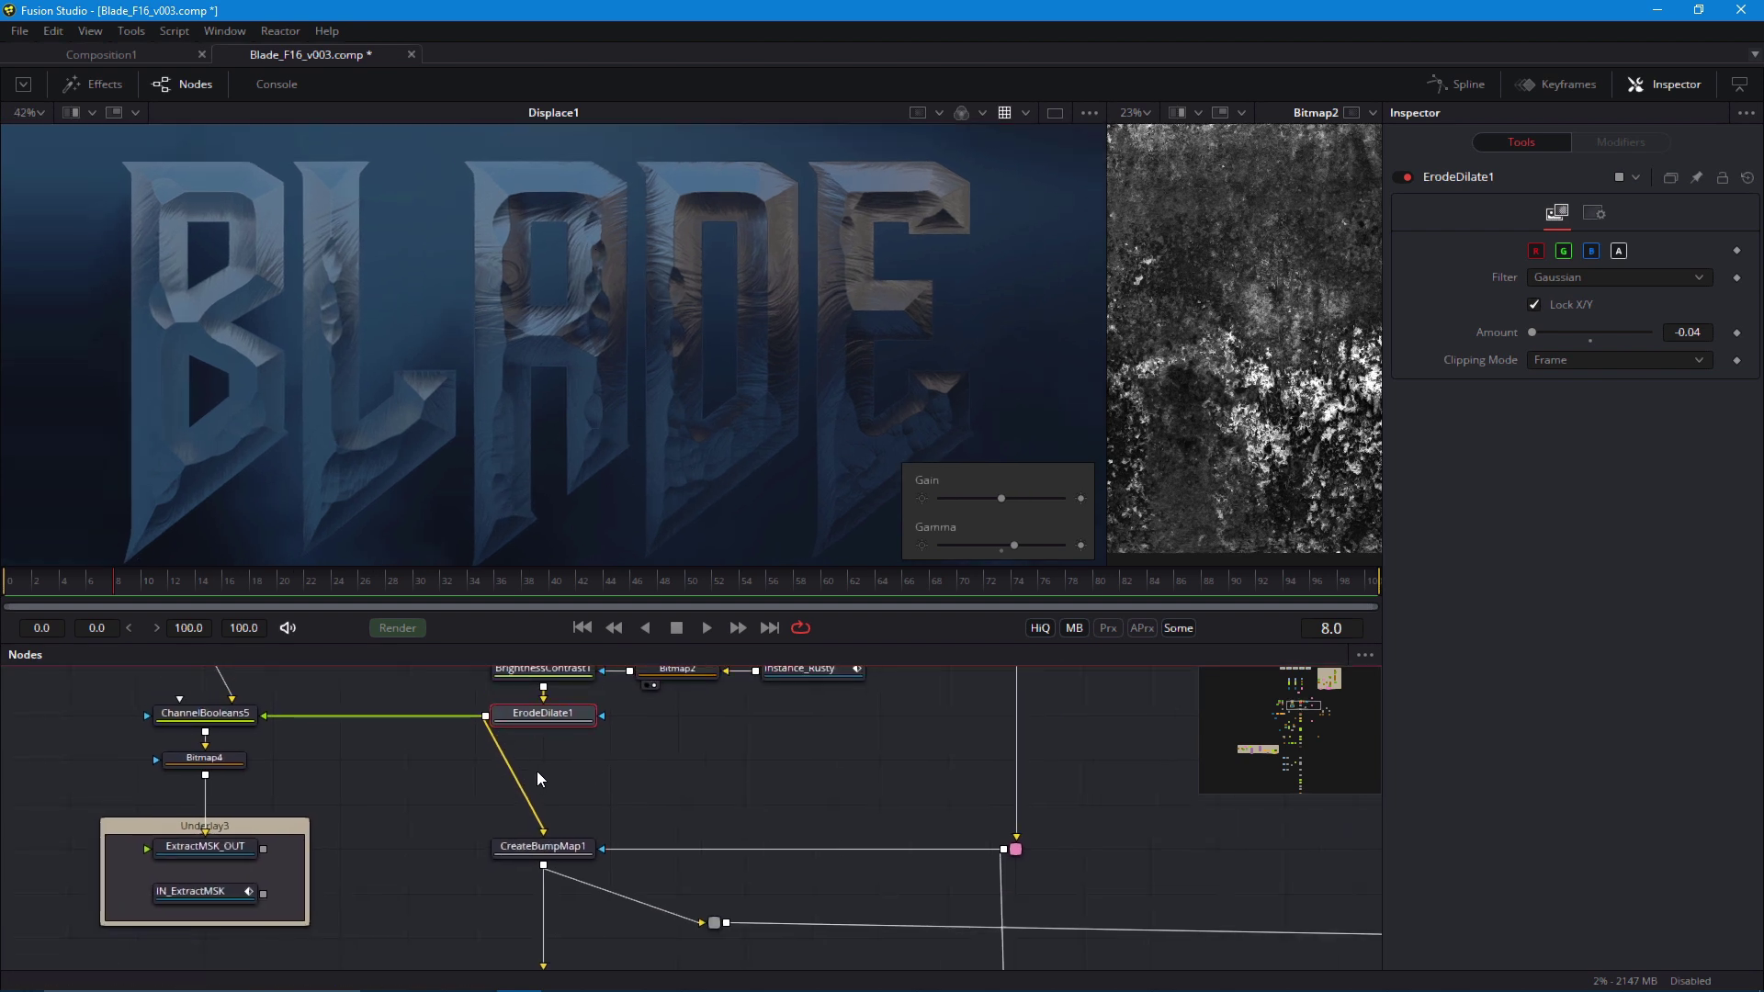
left_click(692, 787)
key("shift+space")
type("fast")
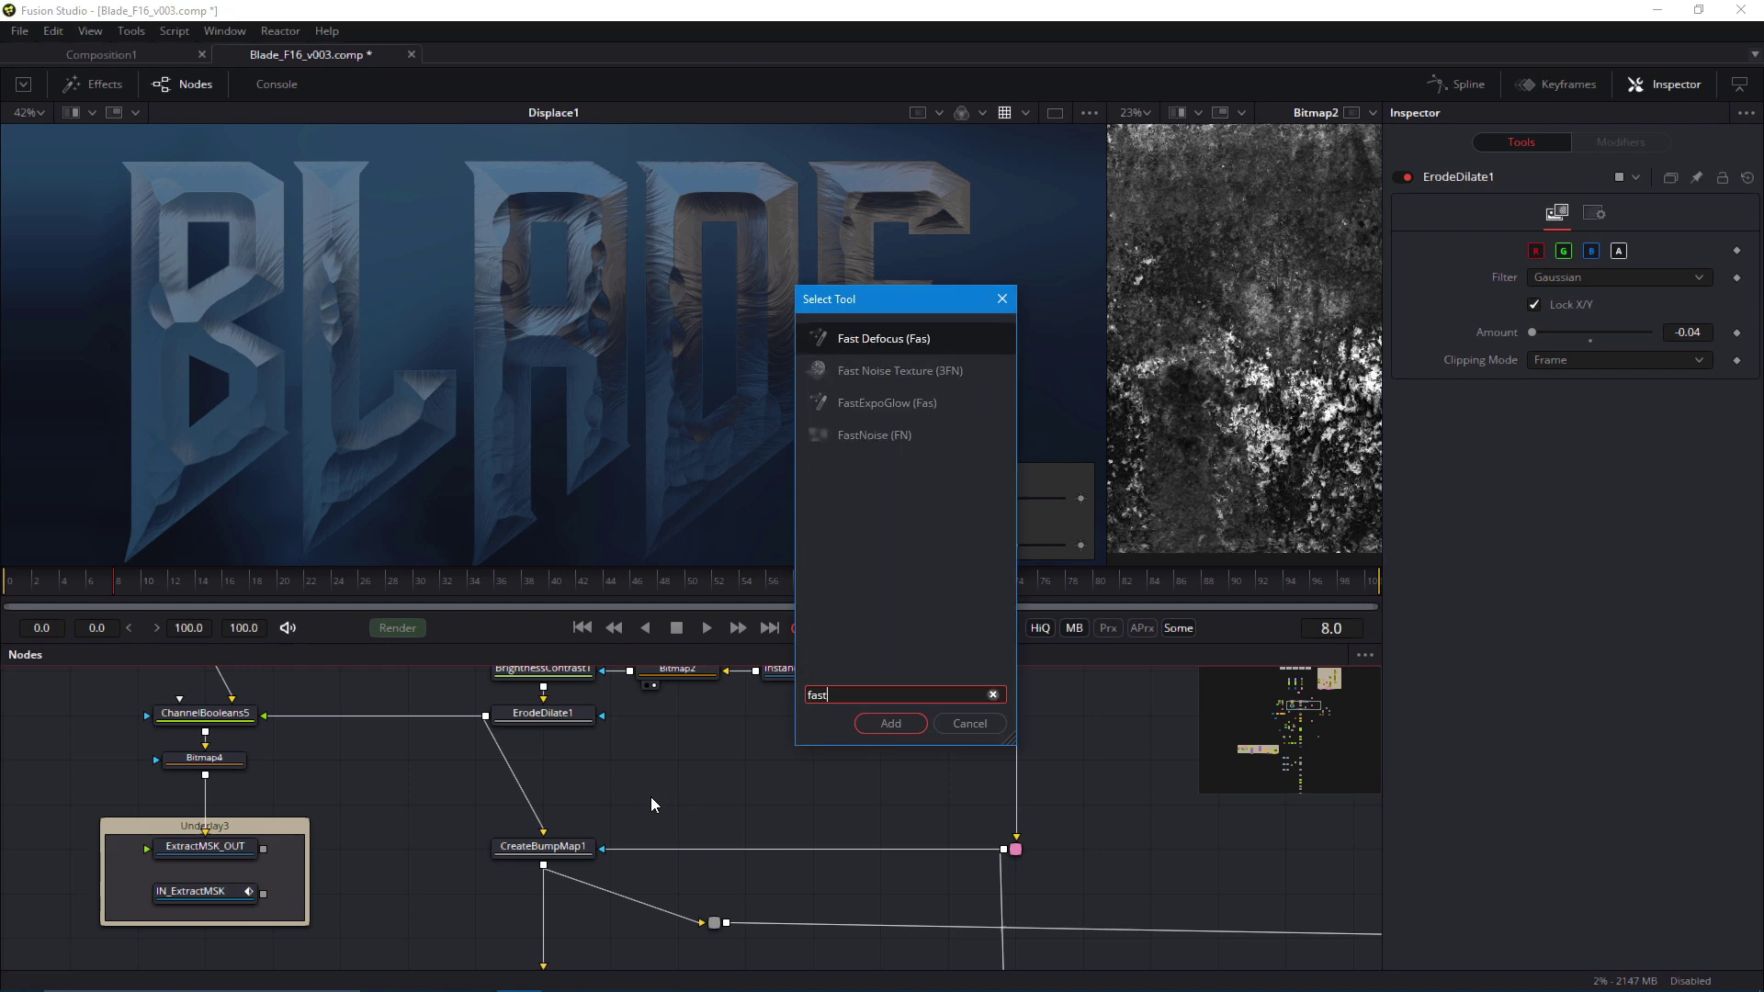
key("Return")
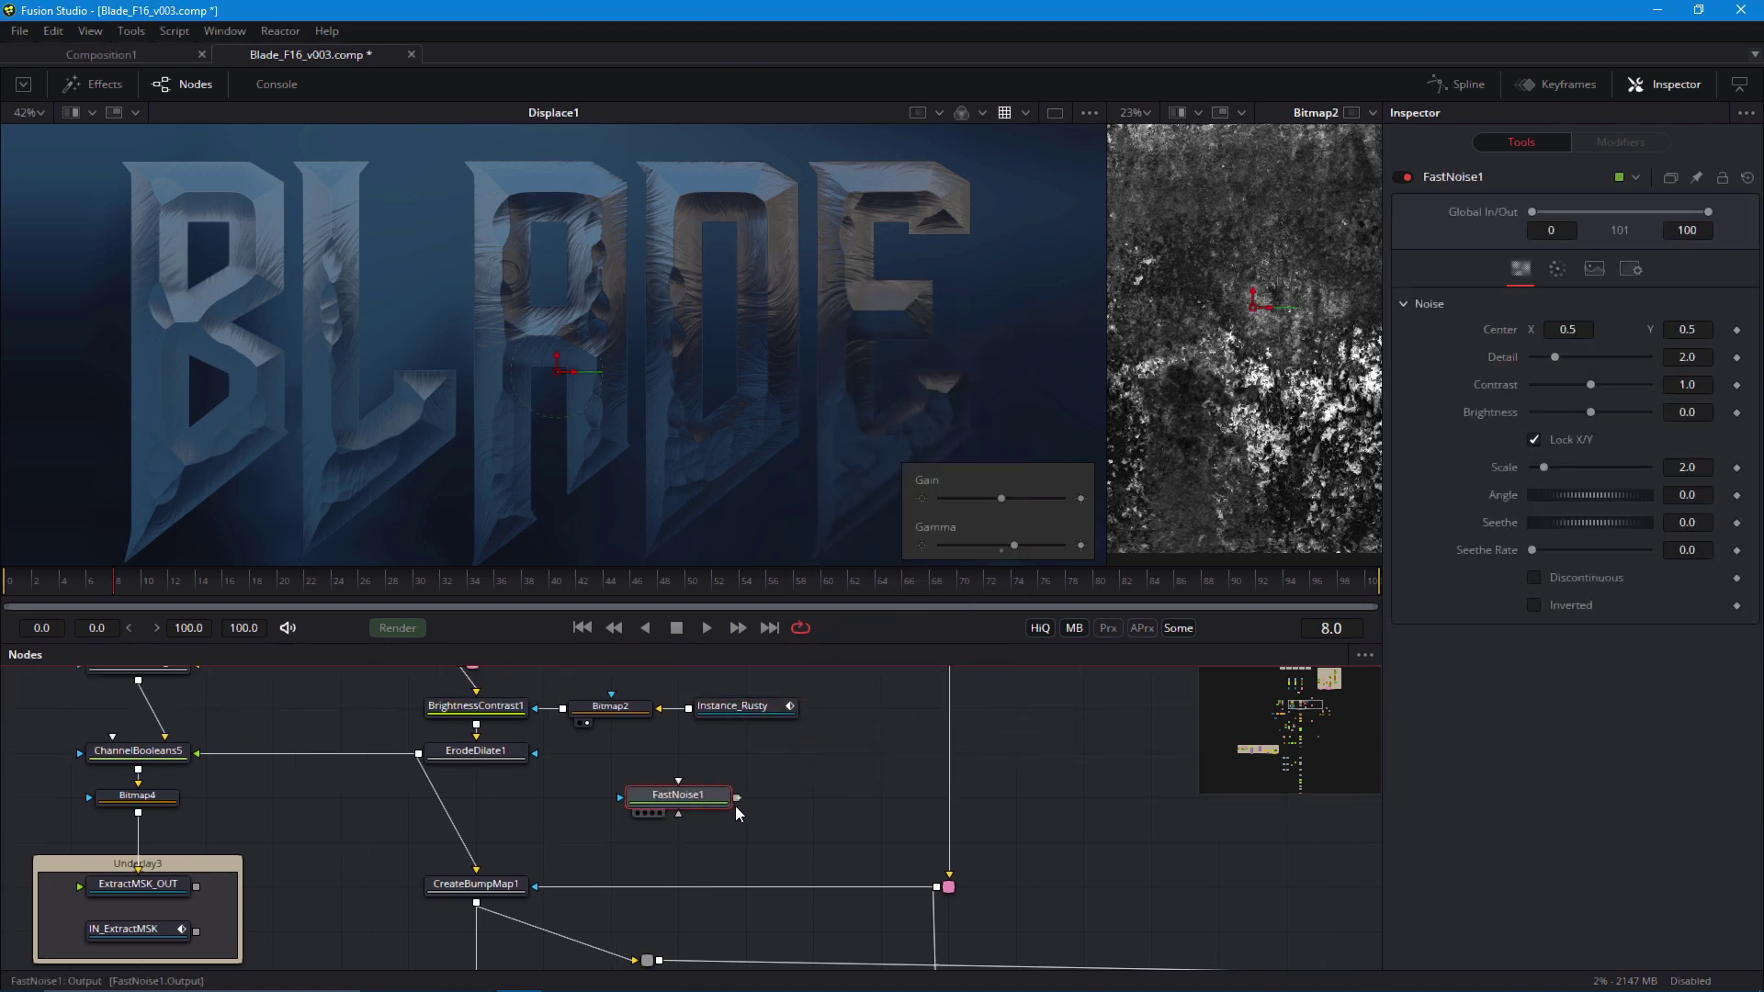
Insert a Merge between ErodeDilate1 and CreateBumpMap1 and connect FastNoise1 as its foreground
left_click_drag(735, 799, 497, 794)
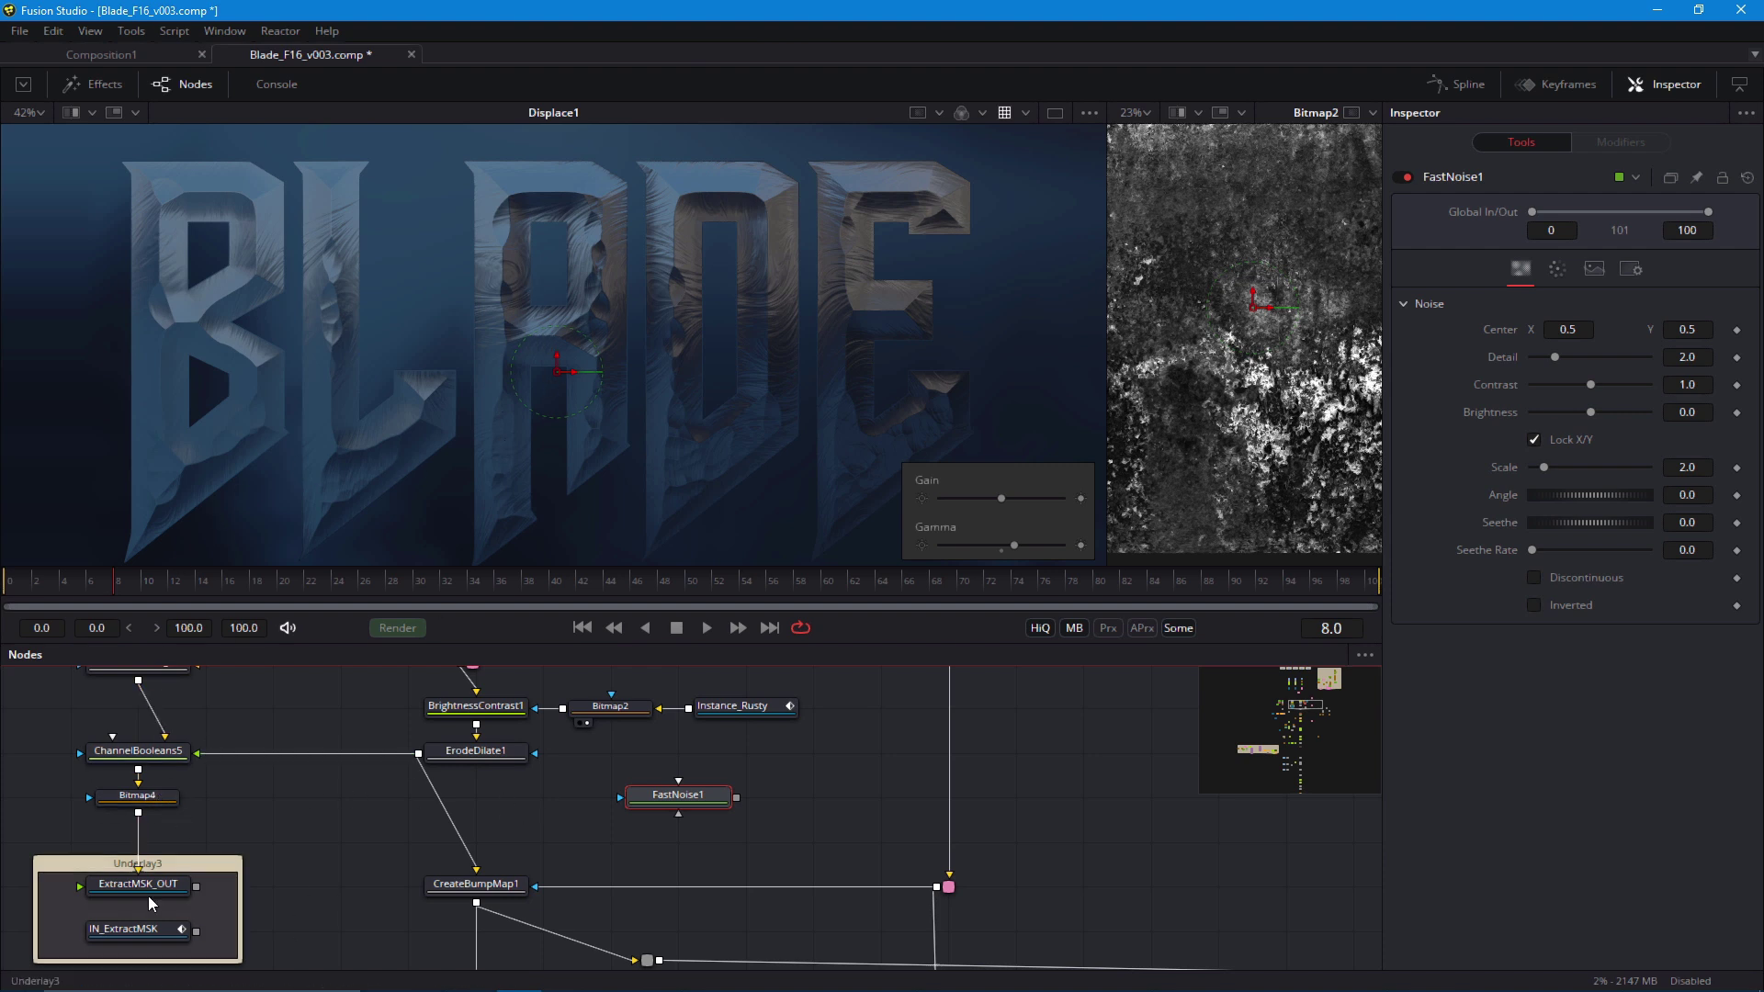
key("shift+space")
type("merg")
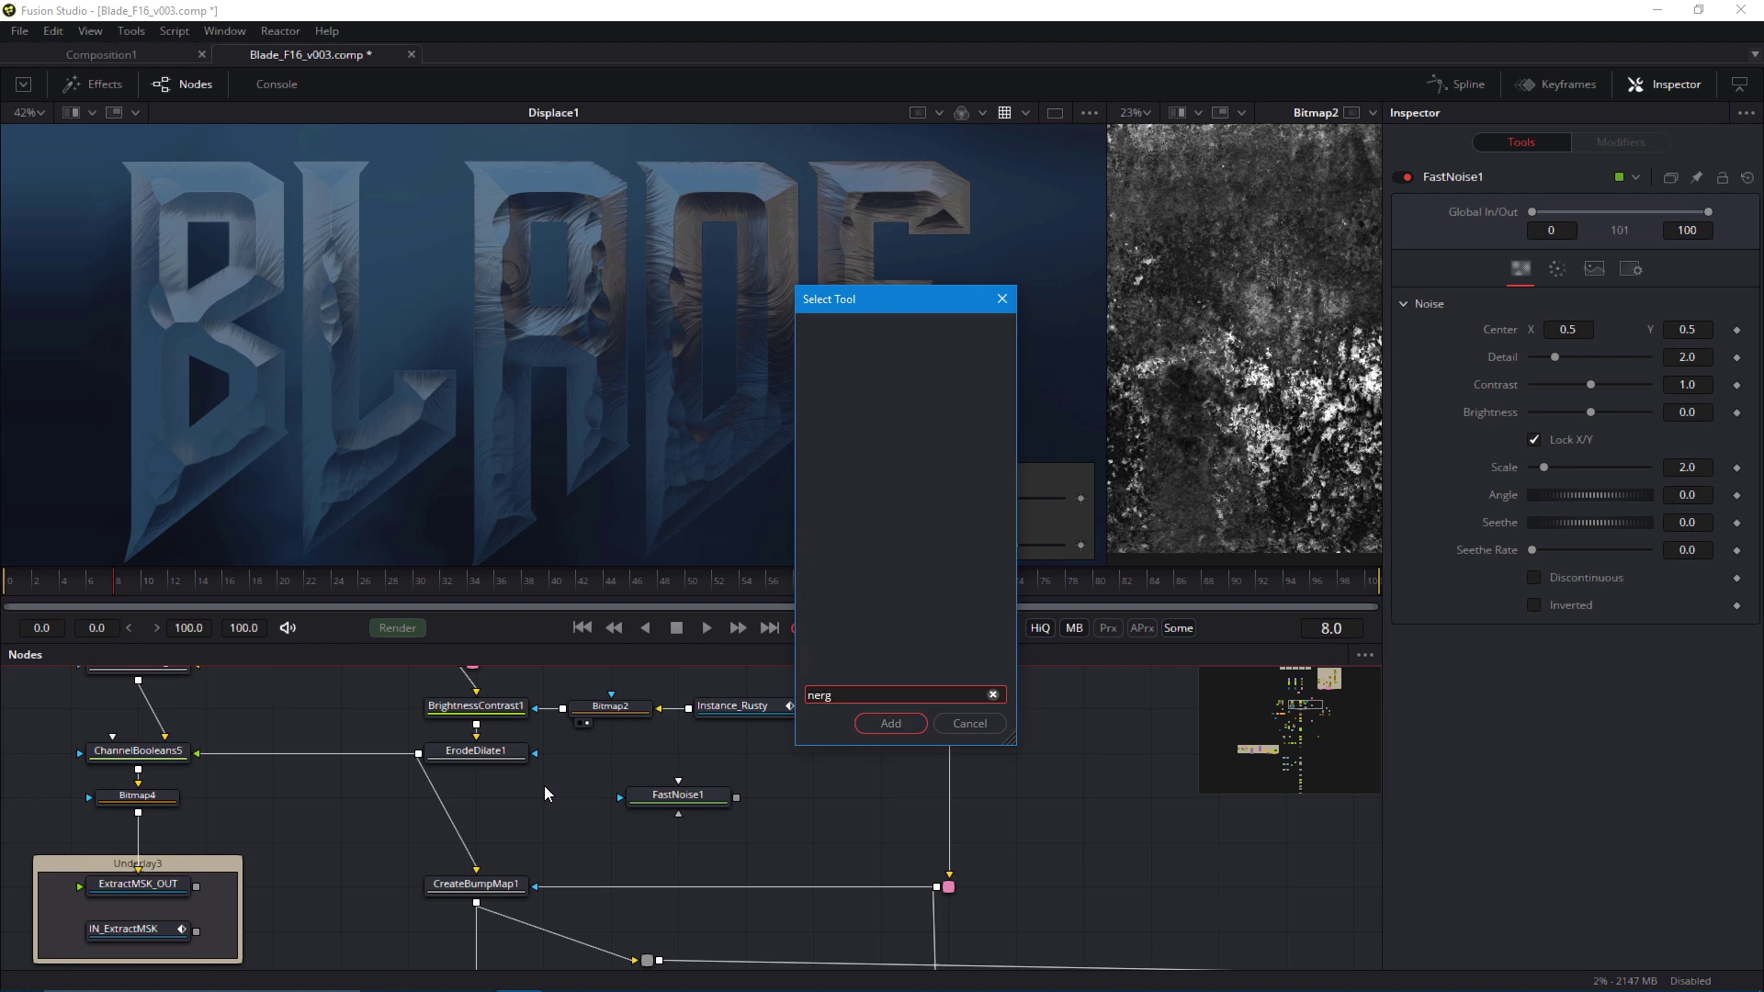
key("Return")
left_click_drag(540, 792, 438, 808)
left_click_drag(735, 799, 529, 819)
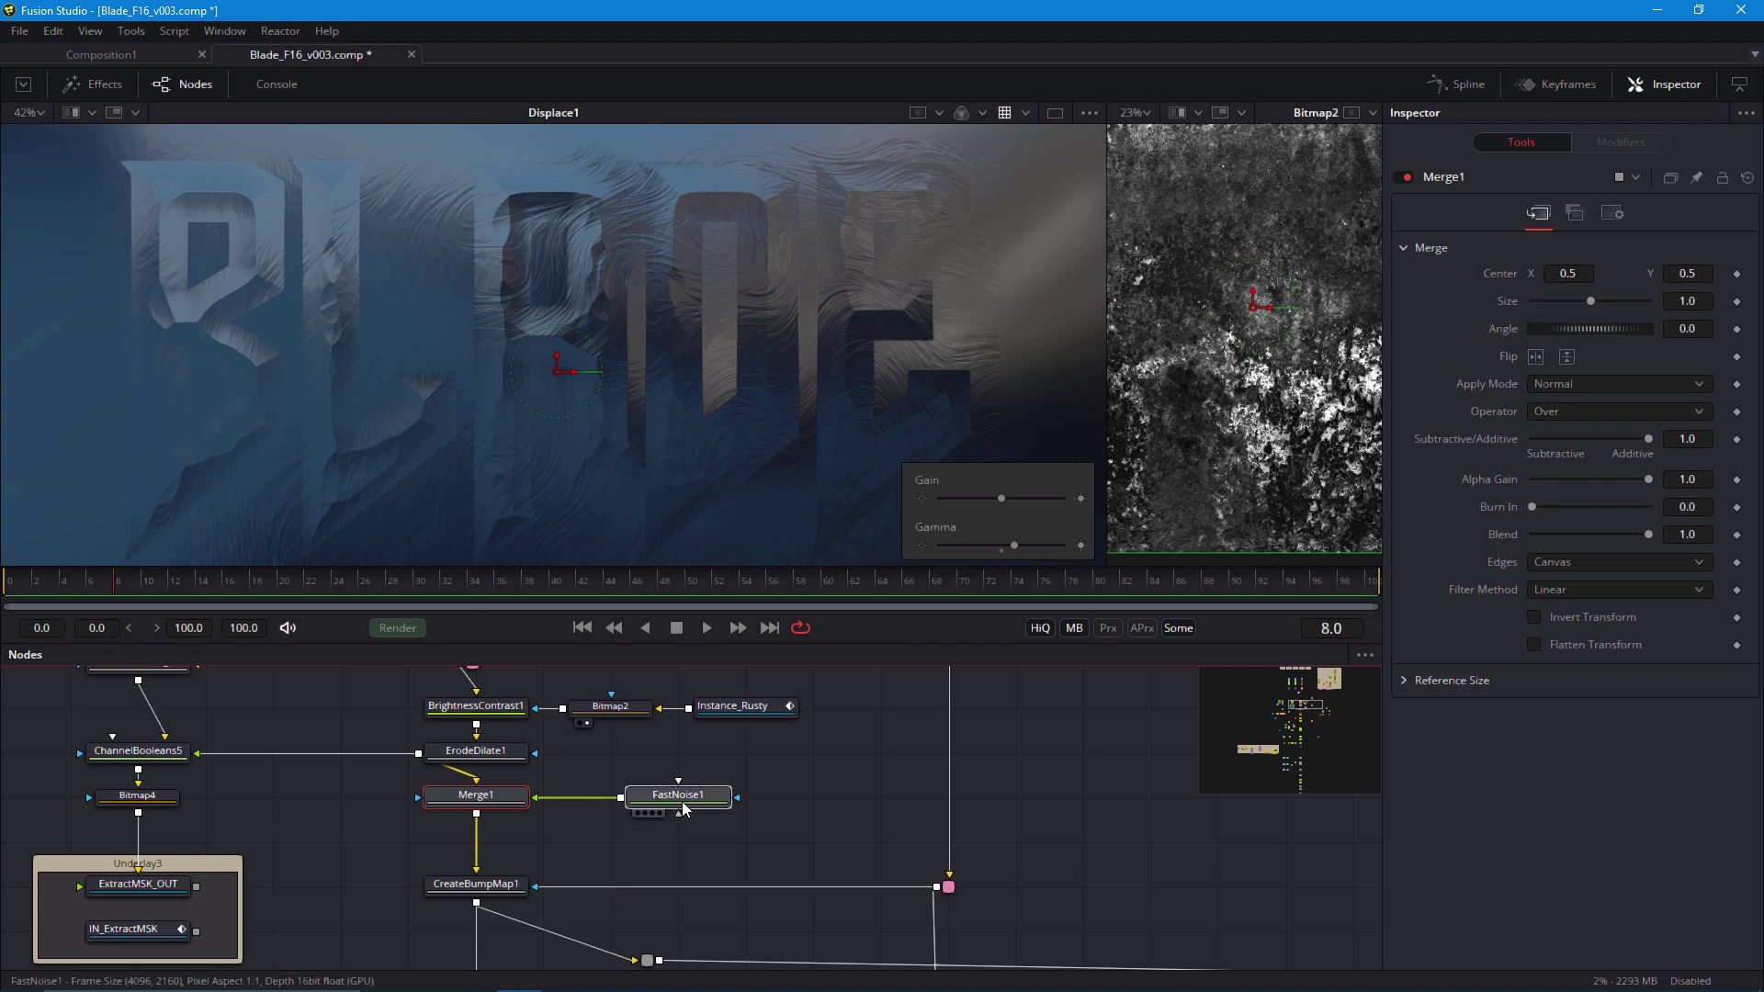
Display FastNoise1 in the second viewer and set Detail to 5.43, Scale to 20 and Discontinuous on
left_click_drag(680, 796, 1107, 400)
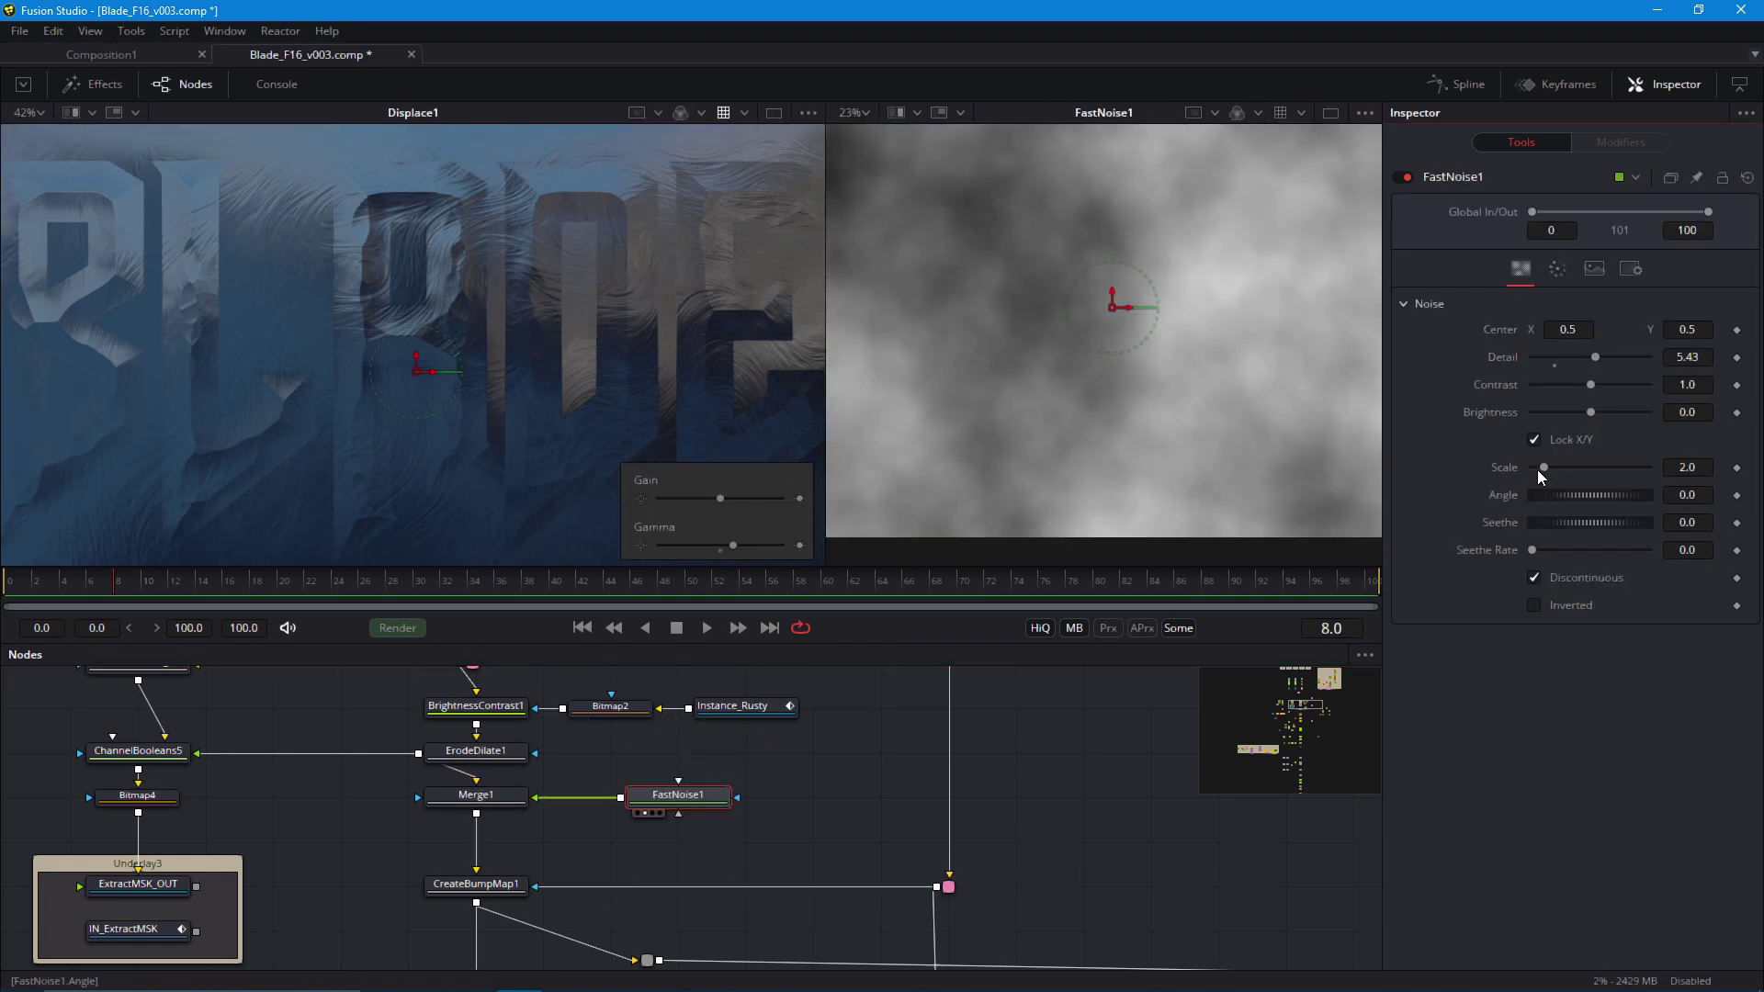
left_click_drag(1536, 470, 1718, 587)
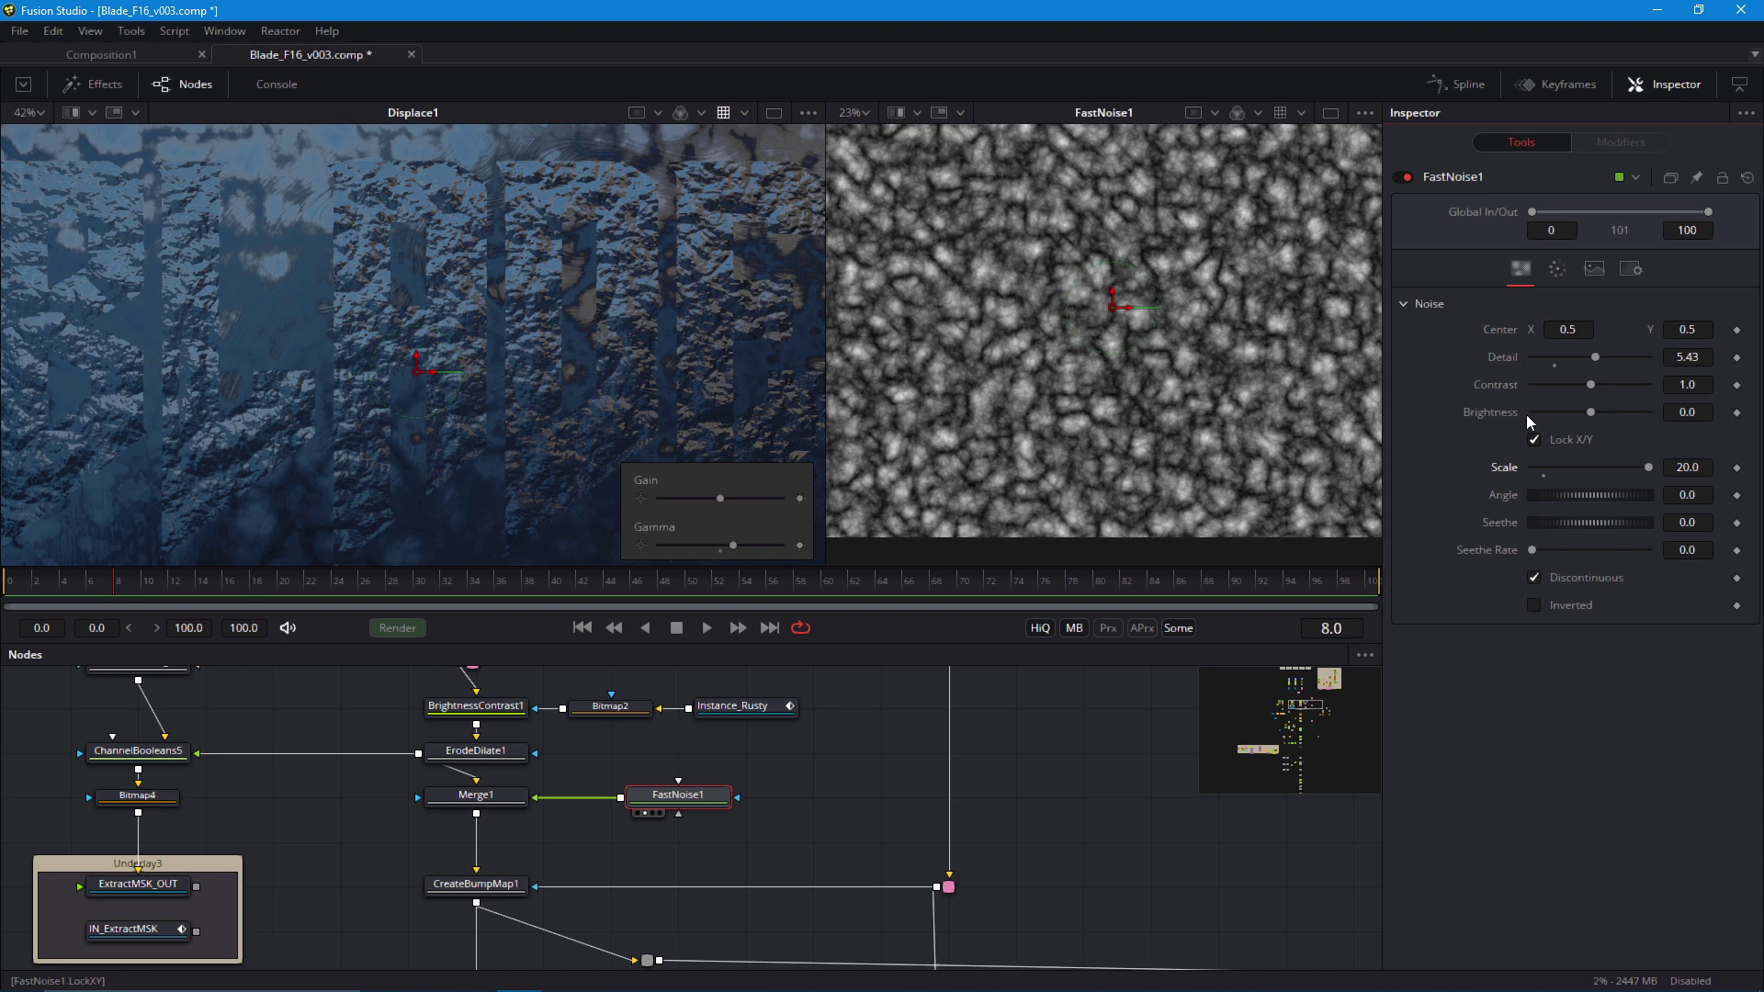
Switch FastNoise1's color type to Gradient and narrow its stops to black at 0.467661 and white at 0.487562
left_click(1556, 268)
left_click(1580, 305)
left_click(1544, 338)
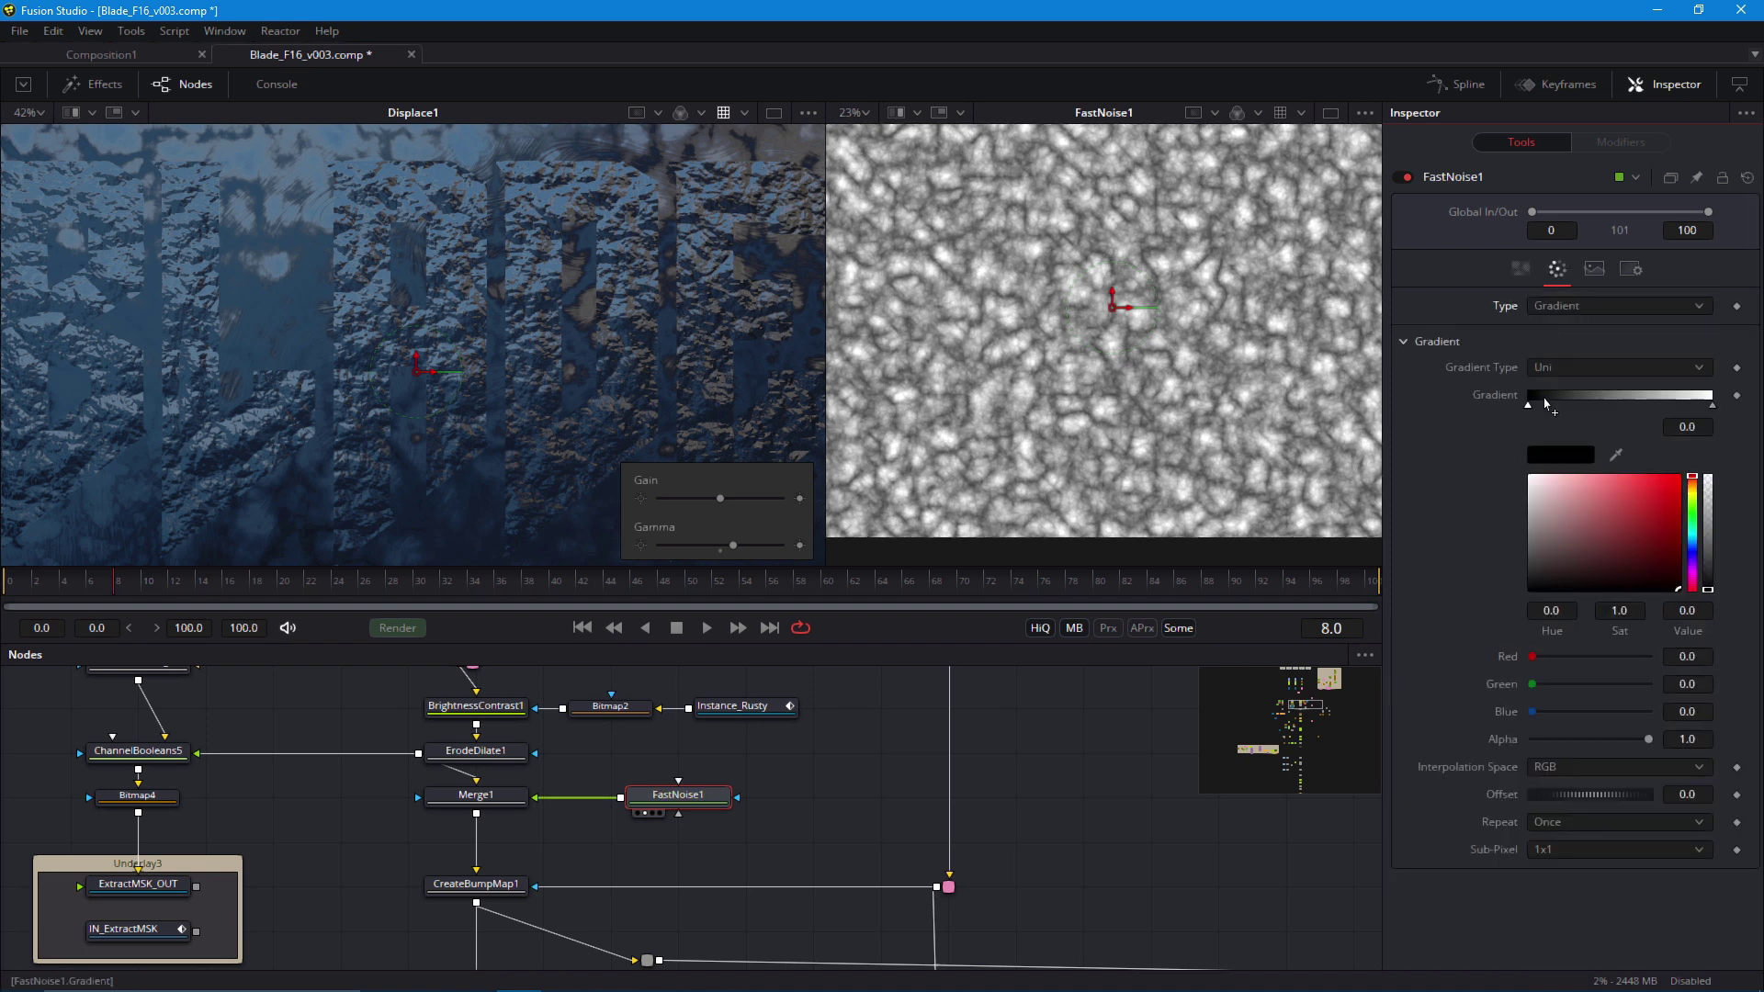
left_click_drag(1530, 411, 1619, 411)
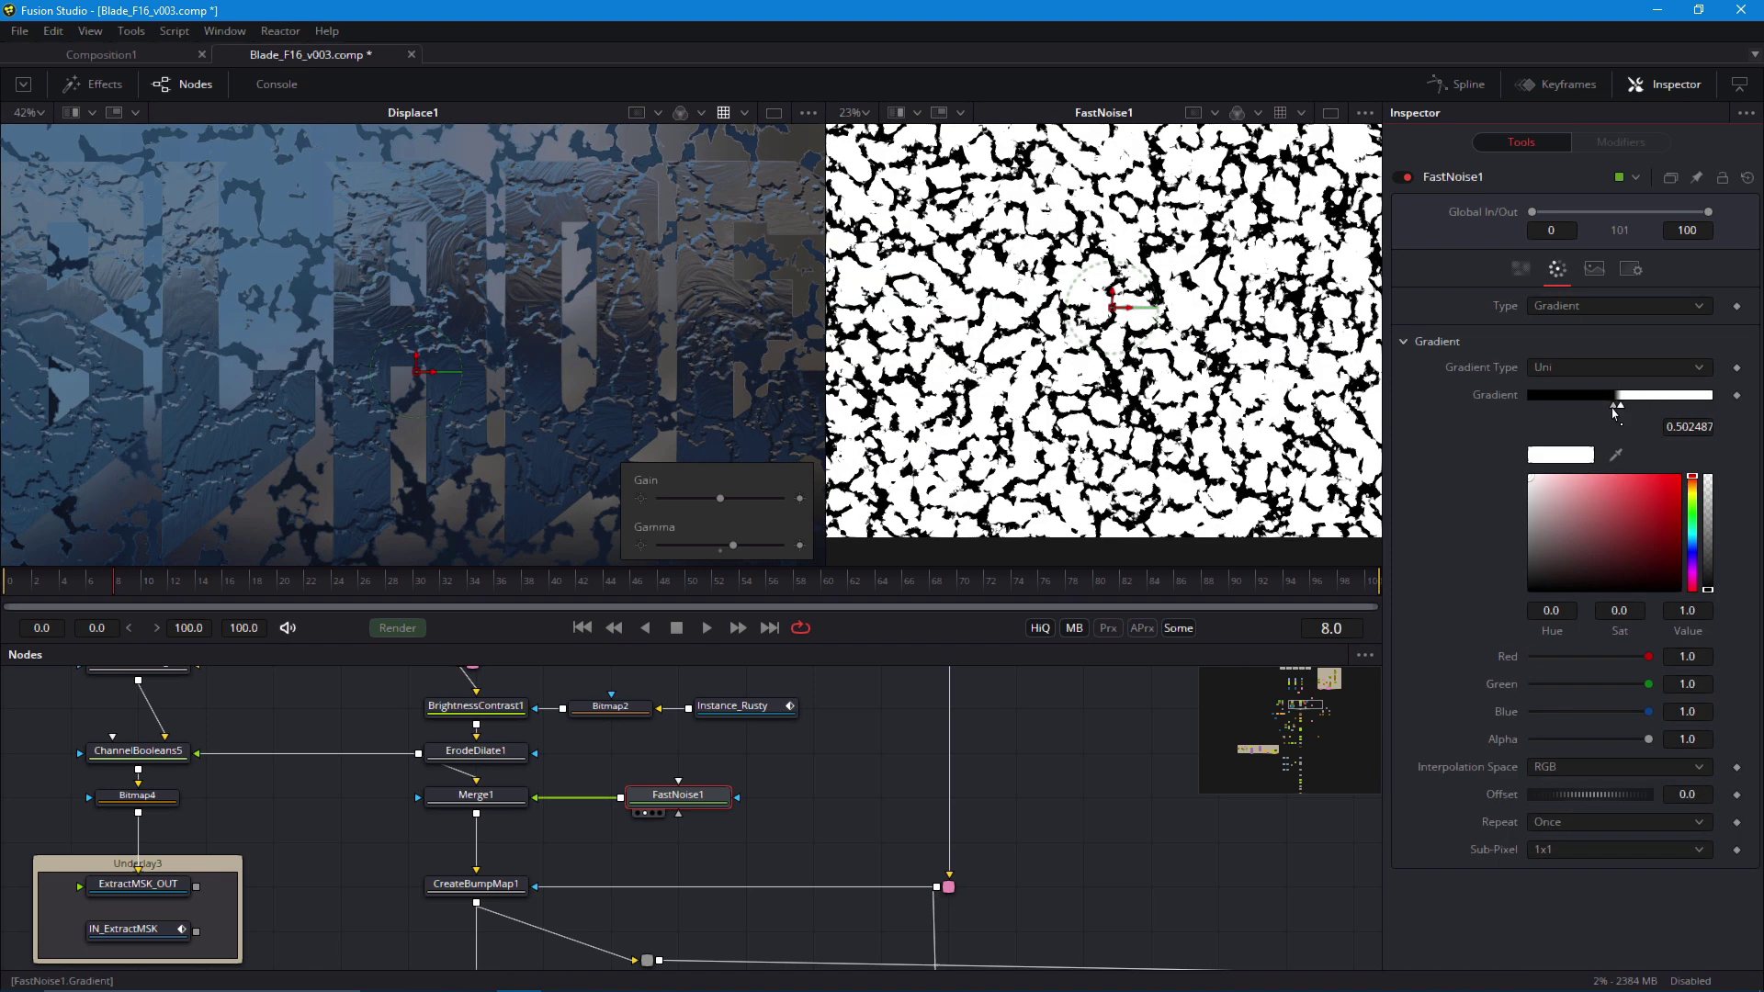
left_click(1619, 411)
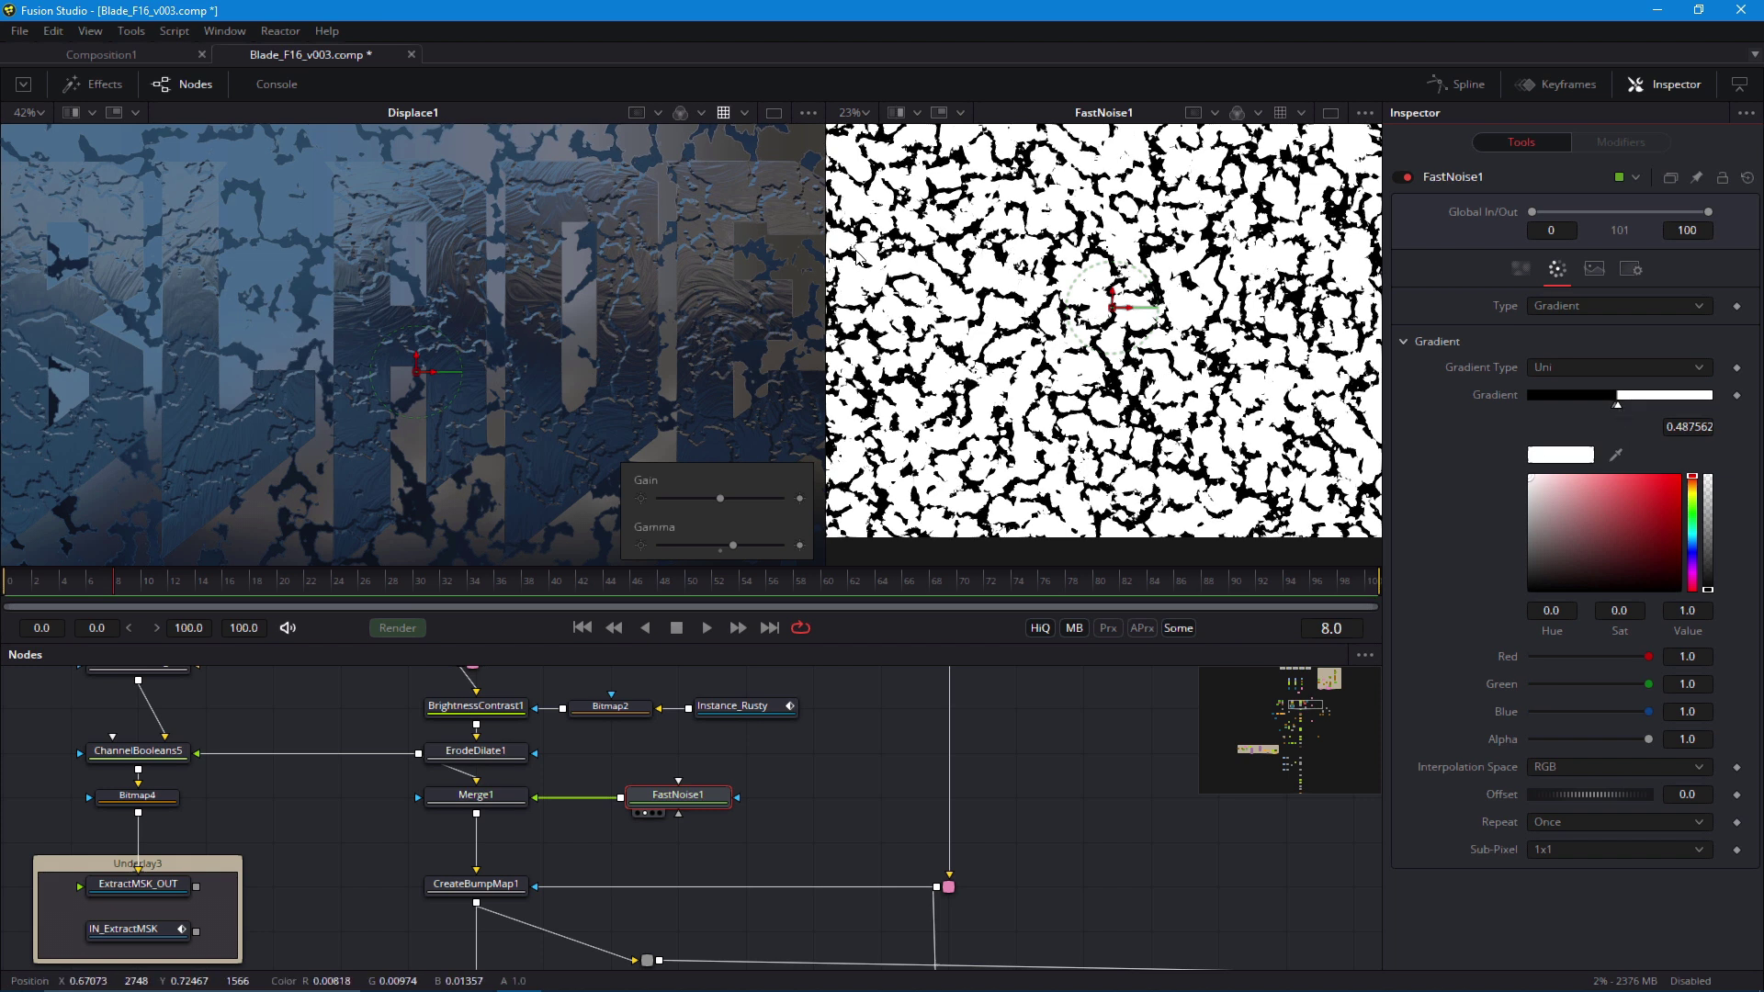
left_click(1614, 411)
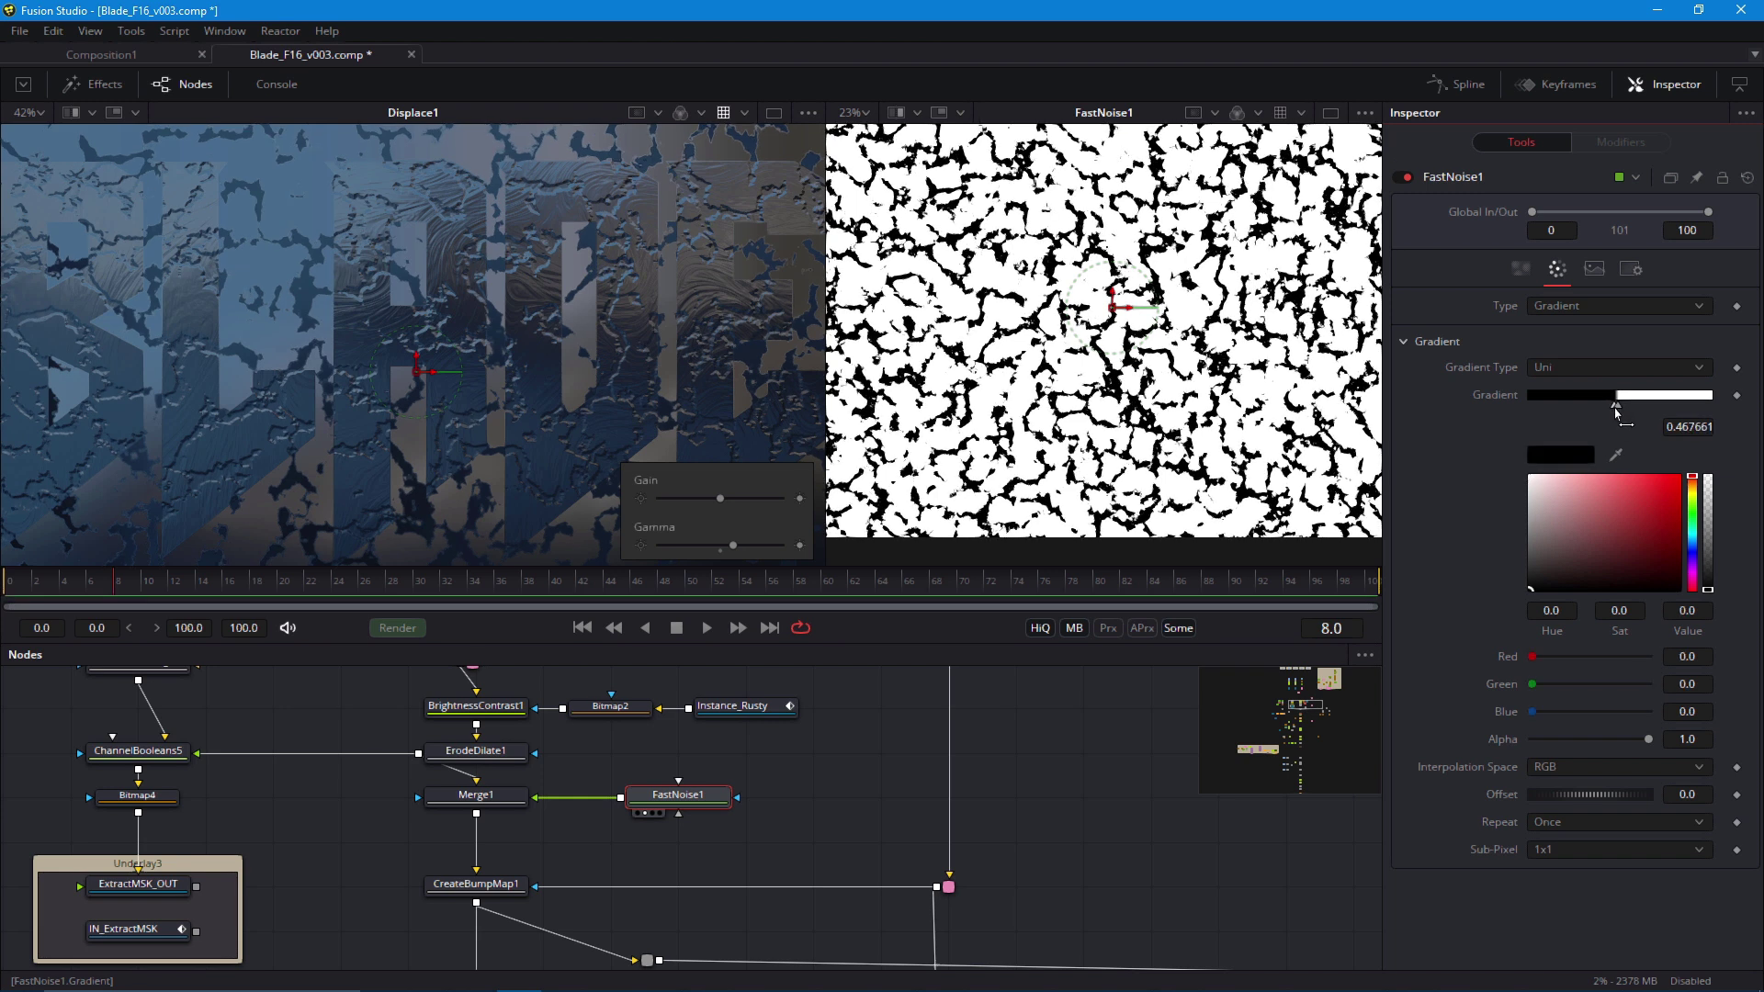
Make the black stop of FastNoise1's gradient fully transparent by setting its Alpha to 0
left_click_drag(1649, 737, 1533, 739)
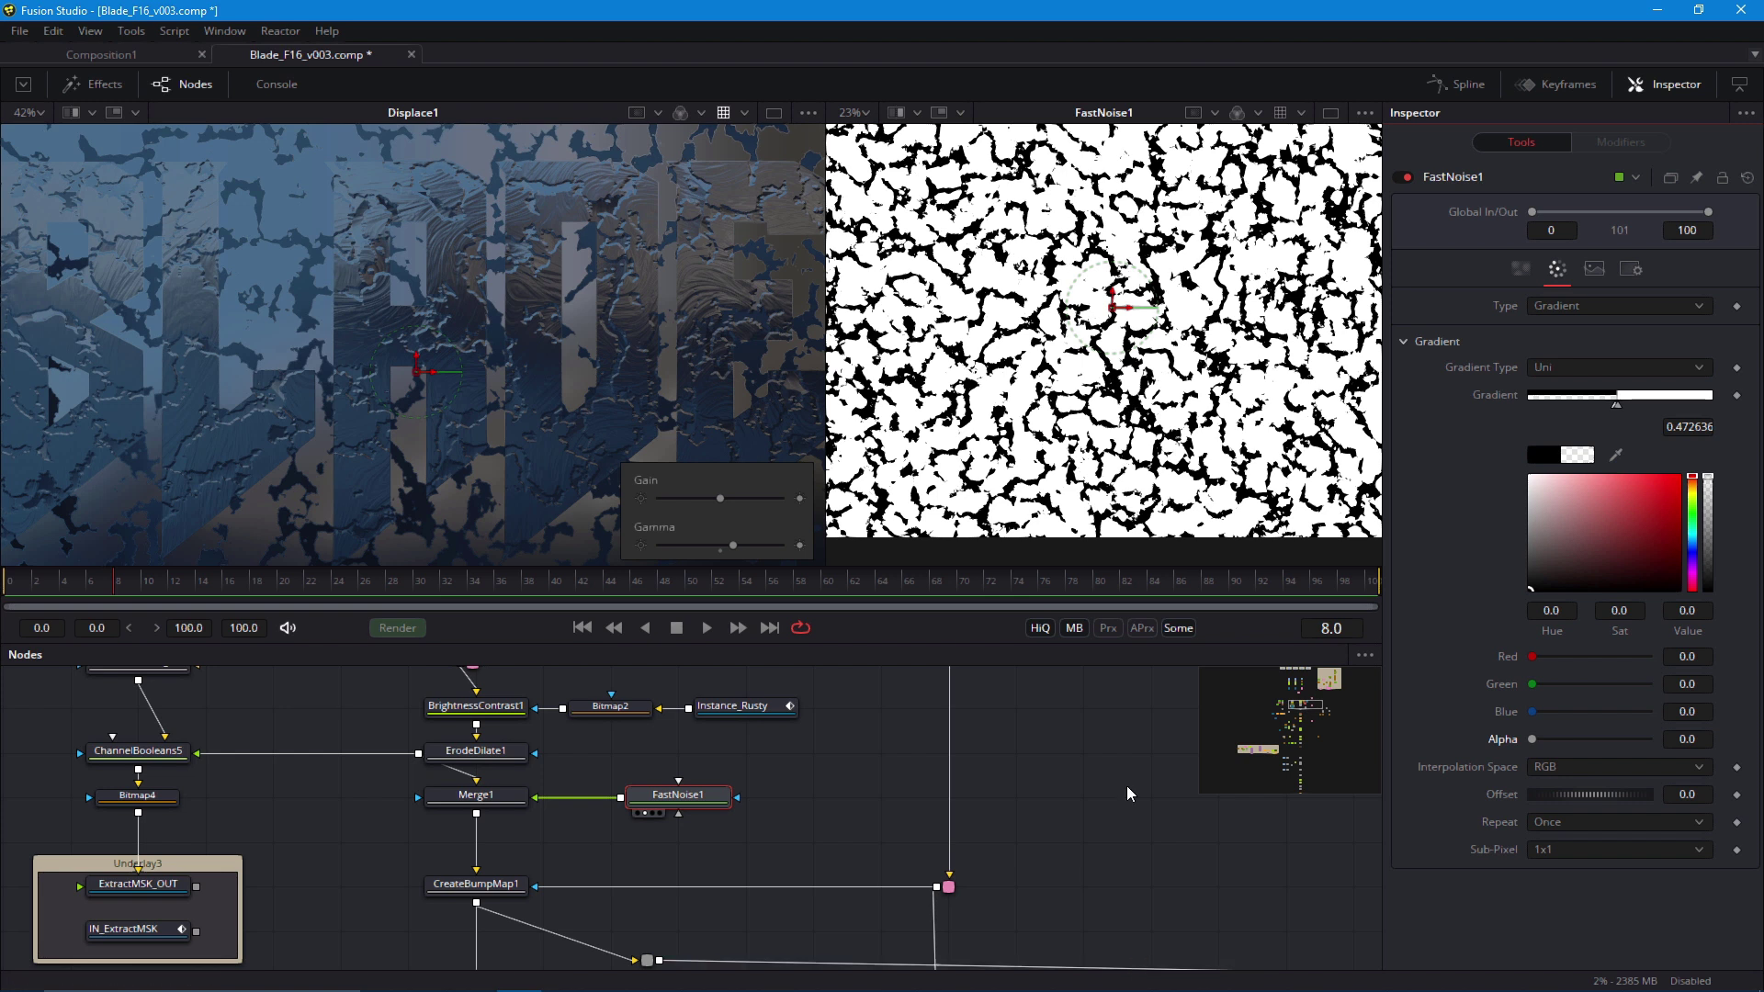
left_click_drag(512, 276, 436, 279)
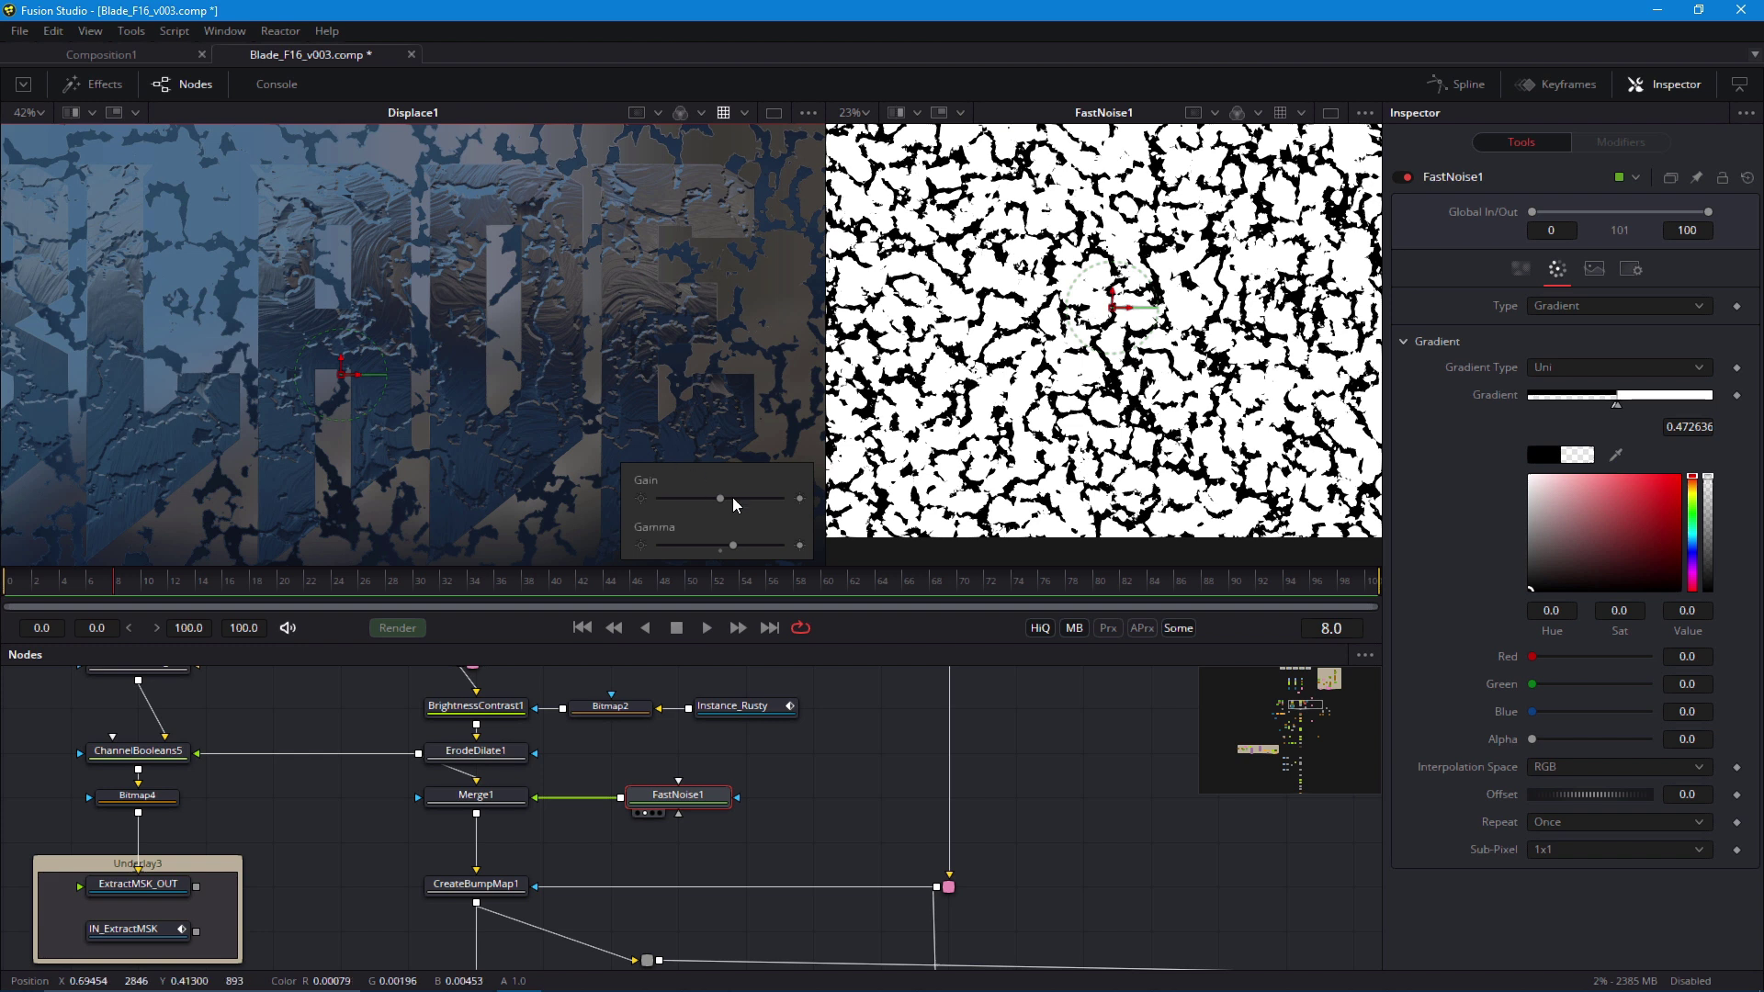
mouse_move(1580, 795)
left_mouse_down()
mouse_move(1562, 798)
mouse_move(1578, 799)
left_mouse_up()
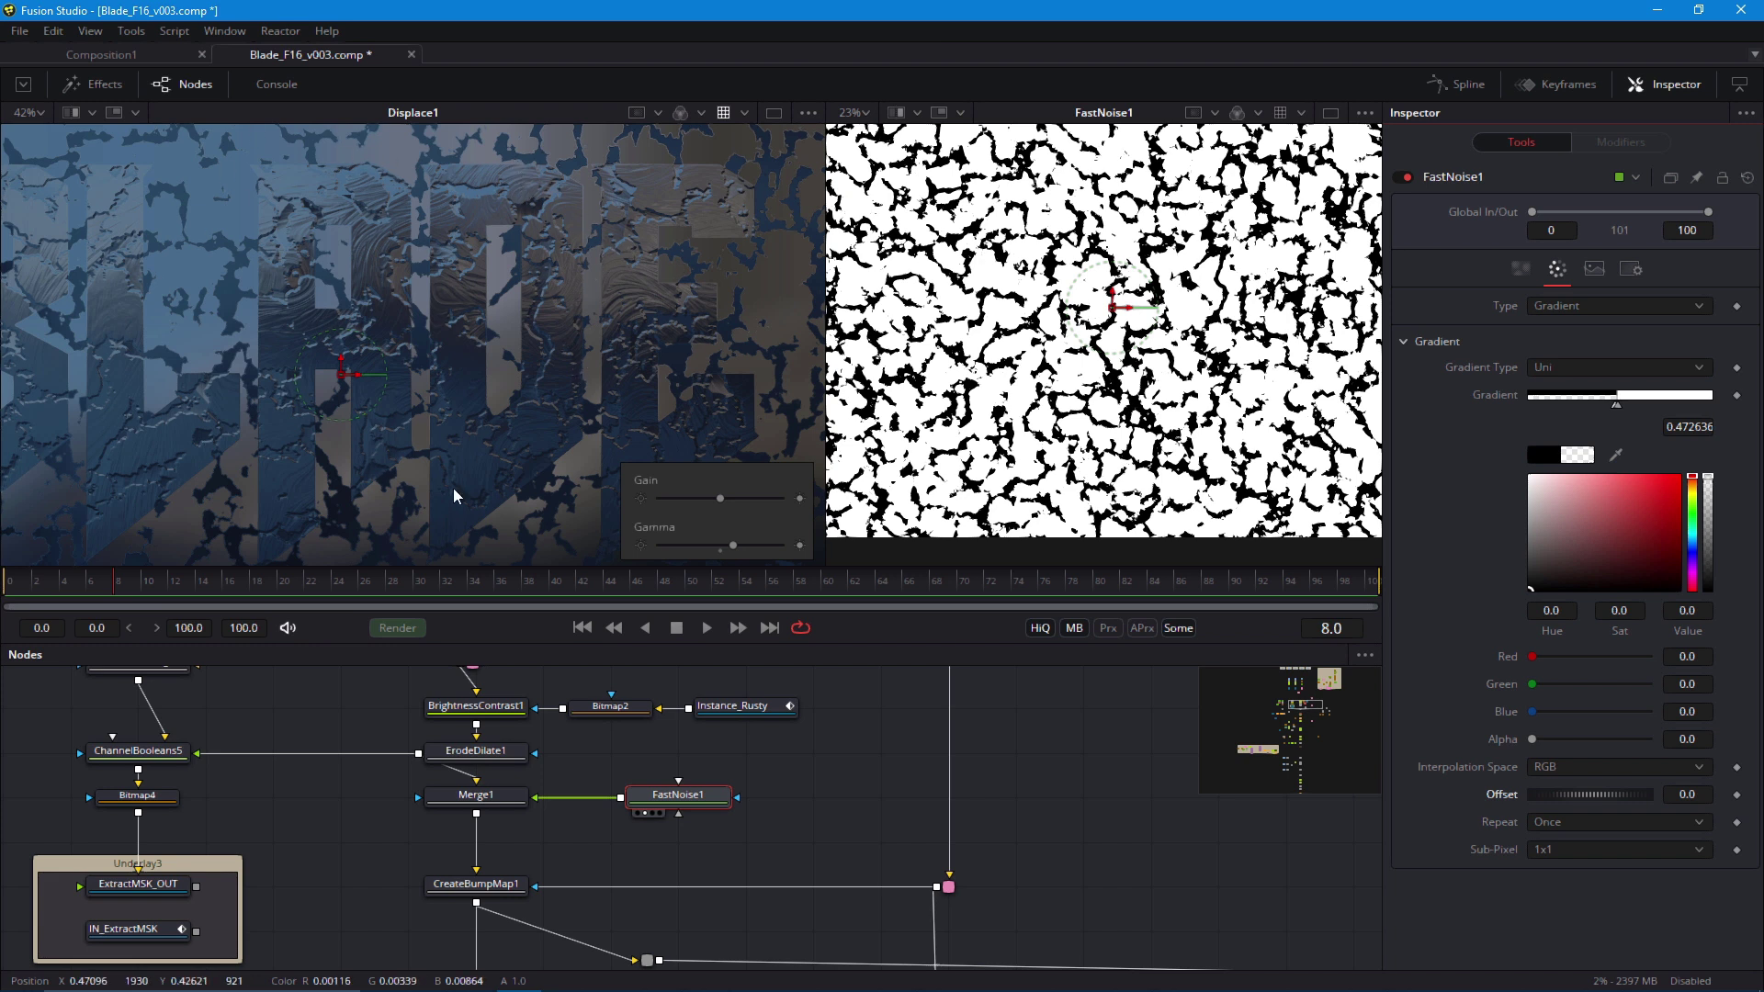
Set Merge1's apply mode to Darken
left_click(513, 806)
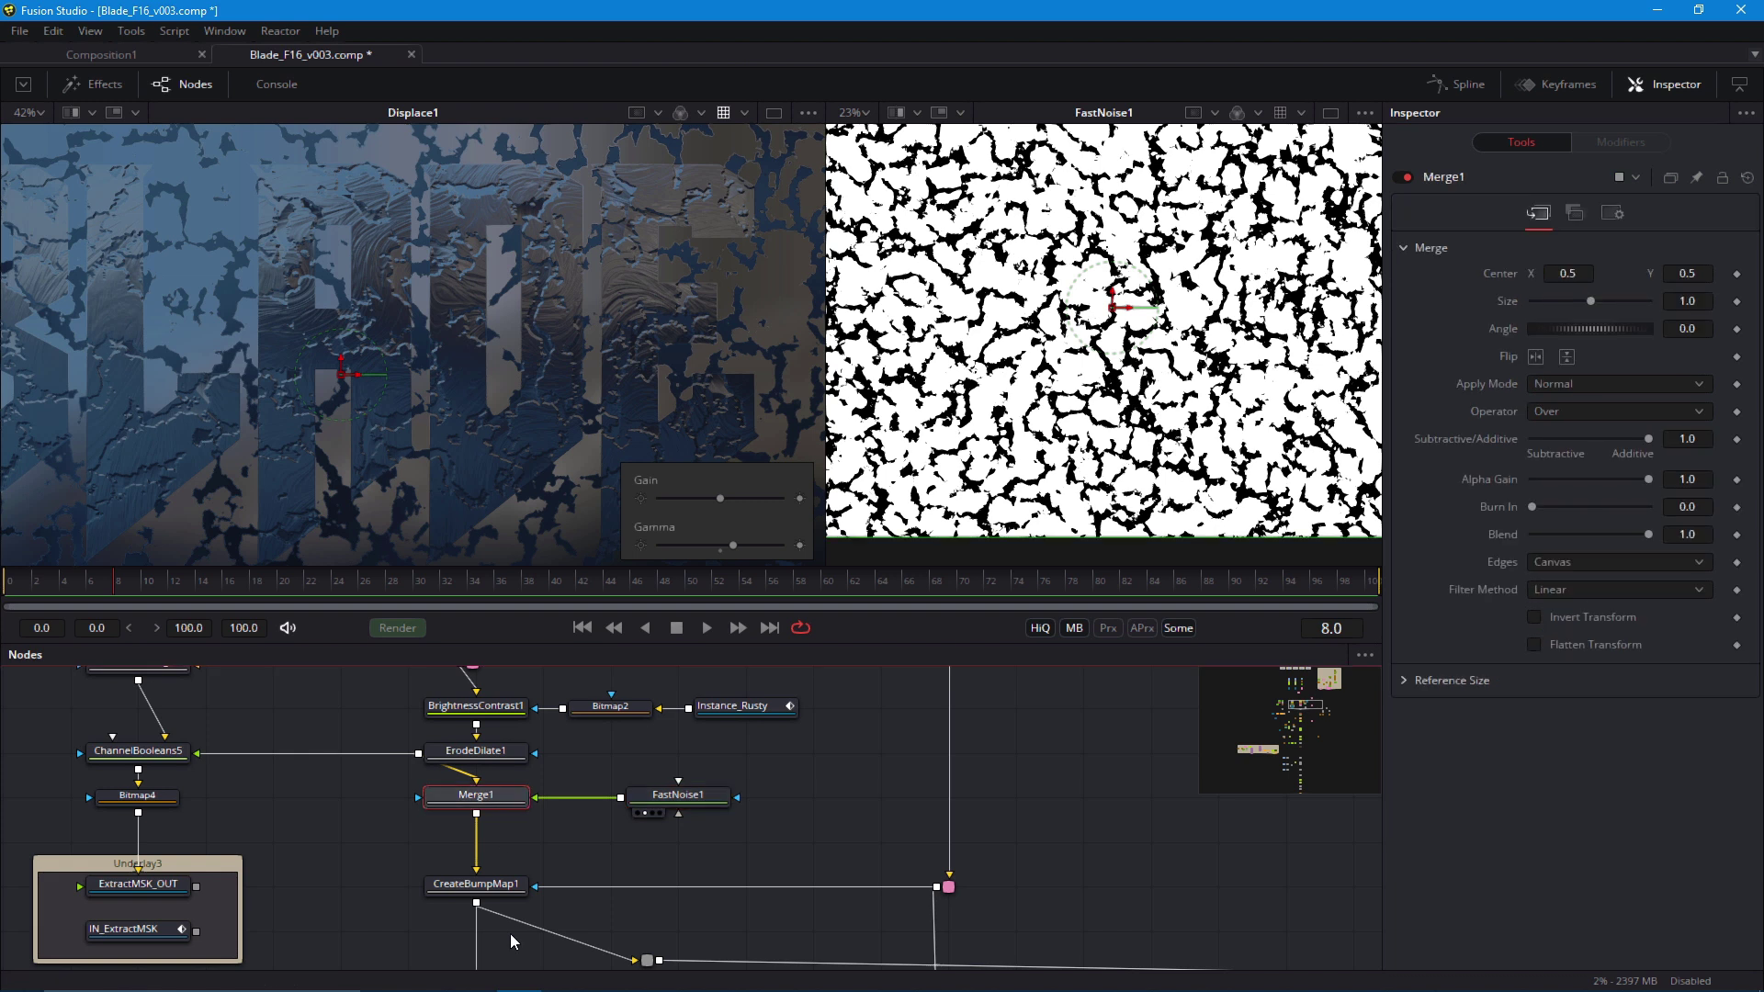
left_click(1552, 388)
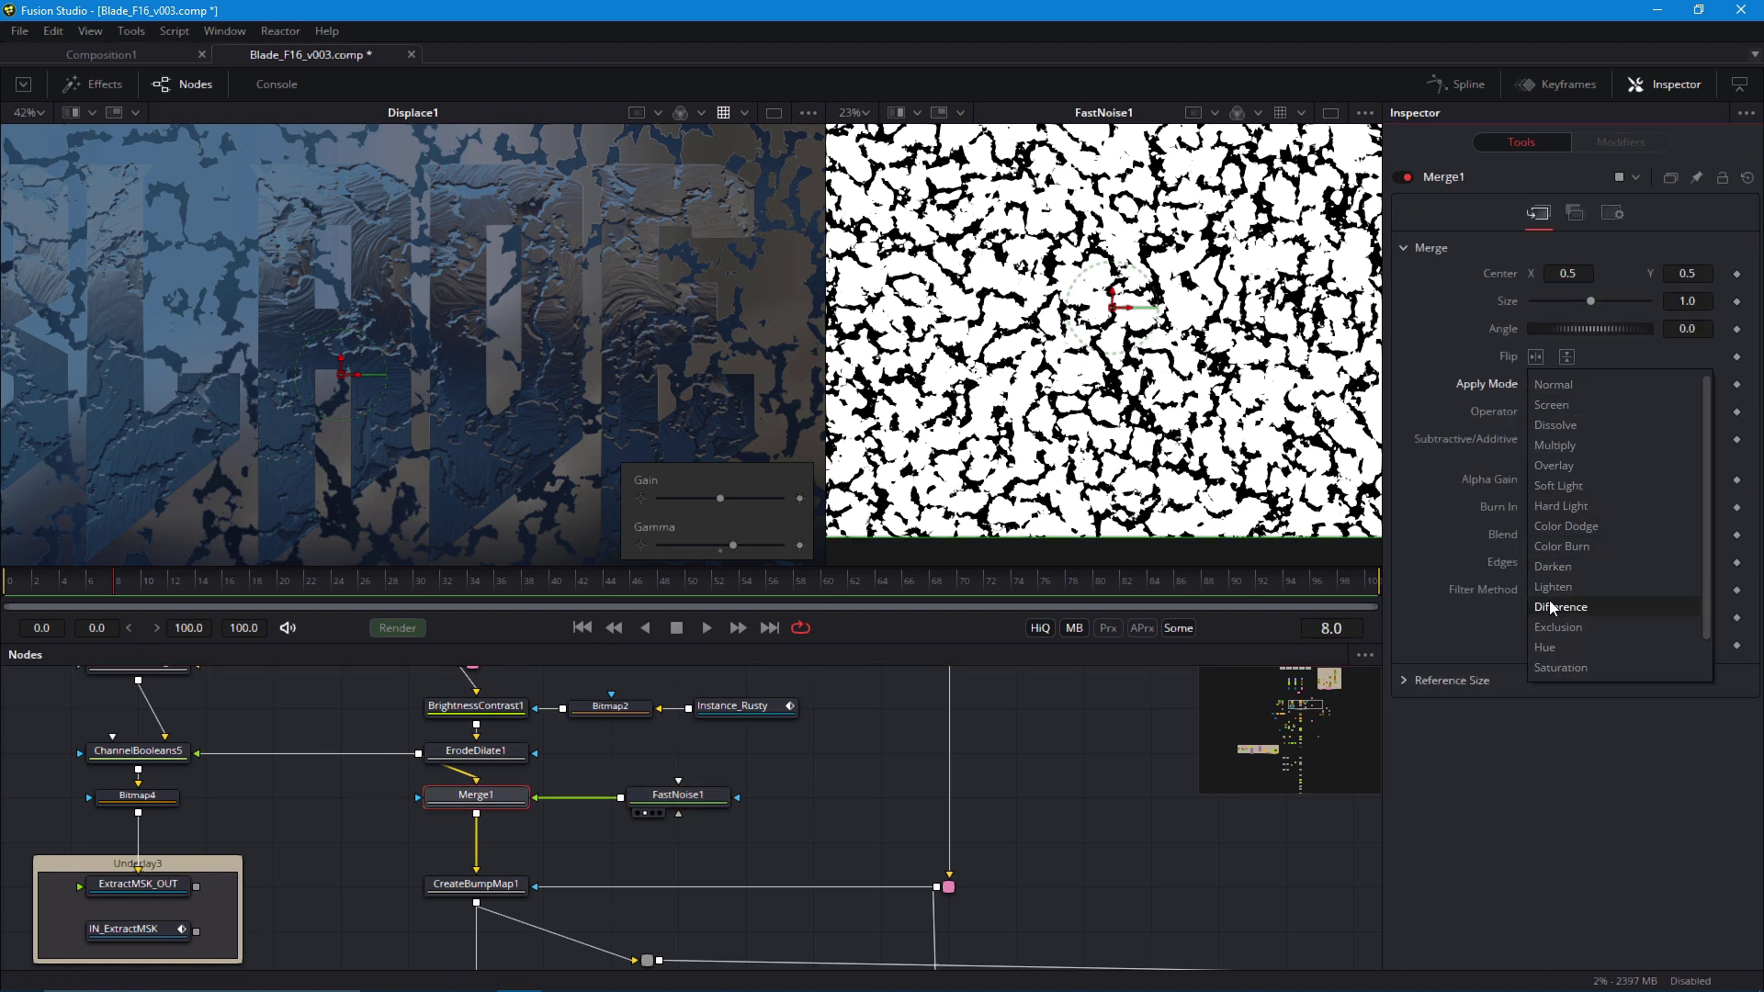
left_click(1547, 566)
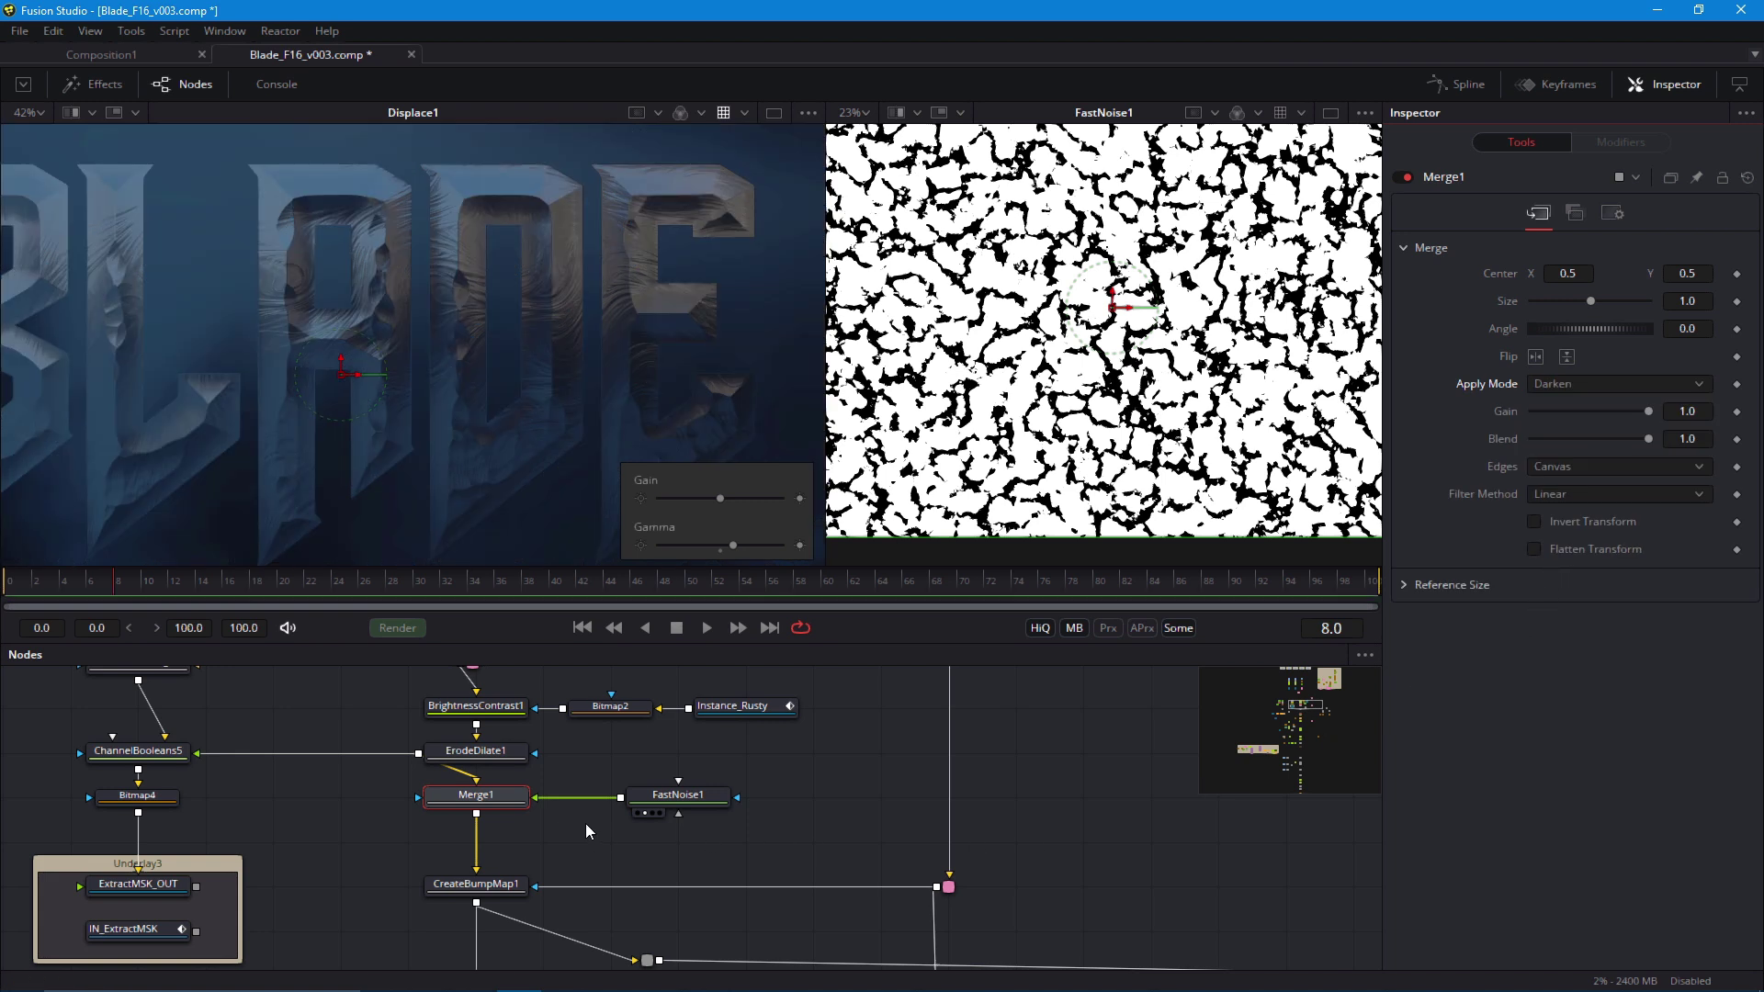
Darken the white stop of FastNoise1's gradient to a value of 0.024, with FastNoise1 shown in the second viewer
left_click(669, 799)
left_click_drag(872, 530, 883, 511)
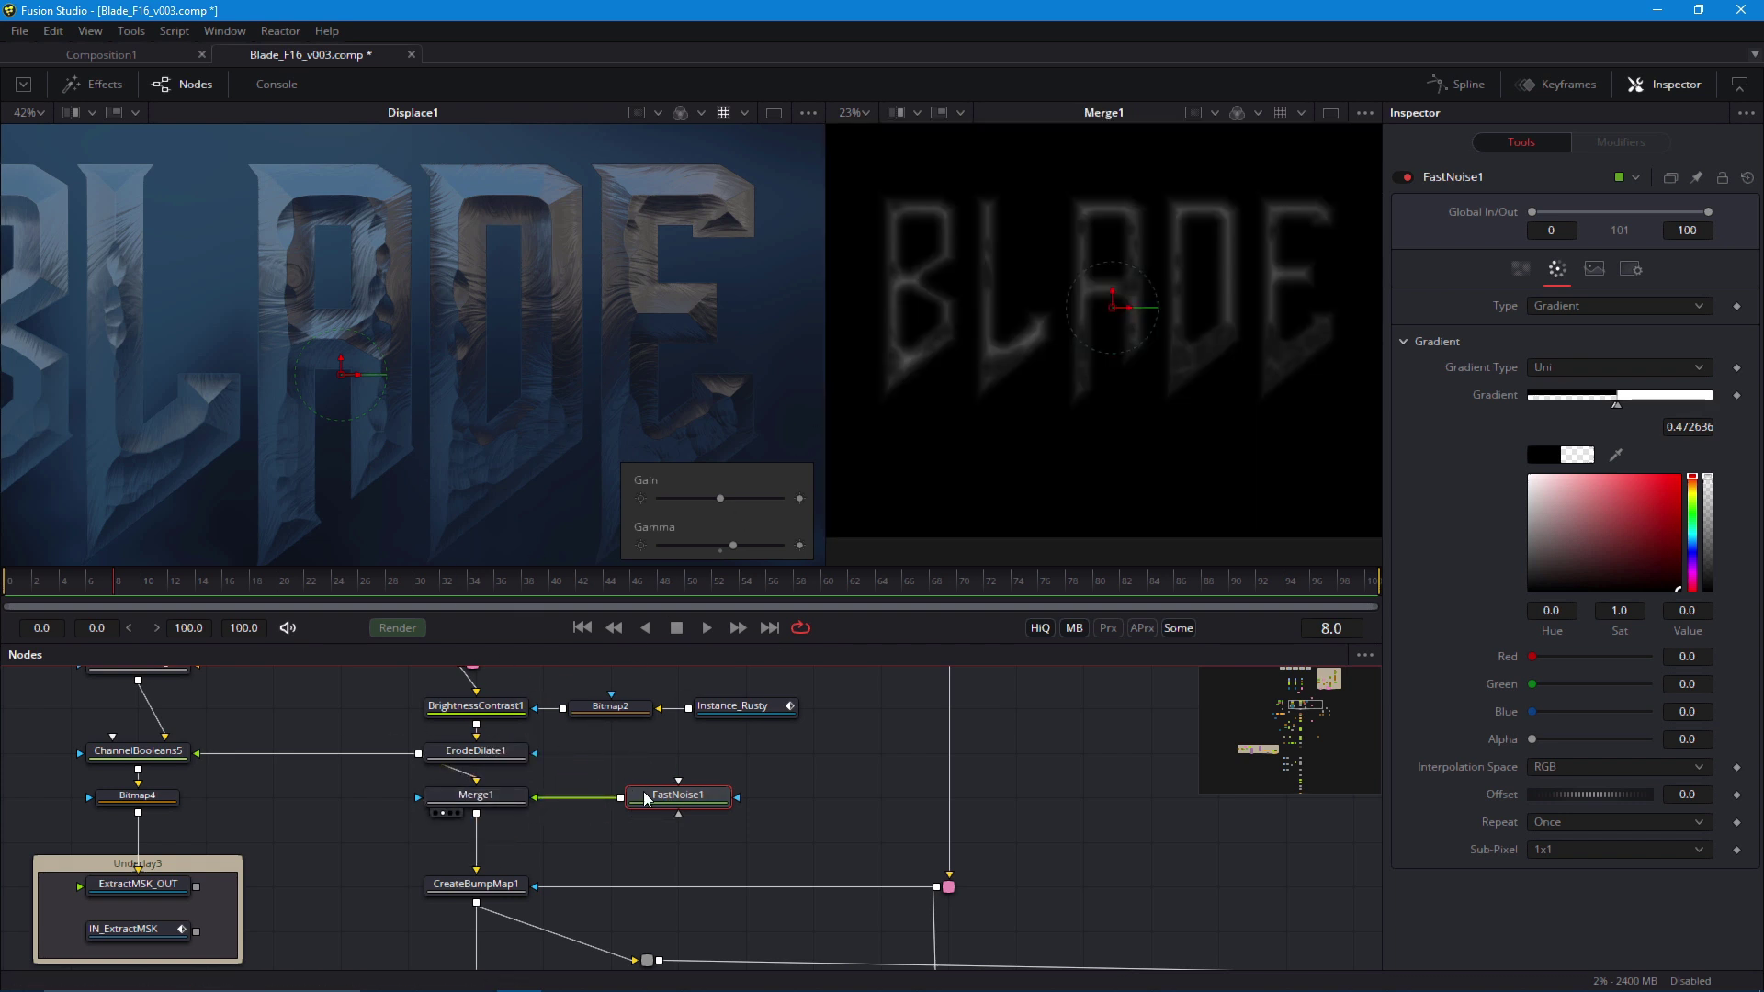
left_click(1620, 404)
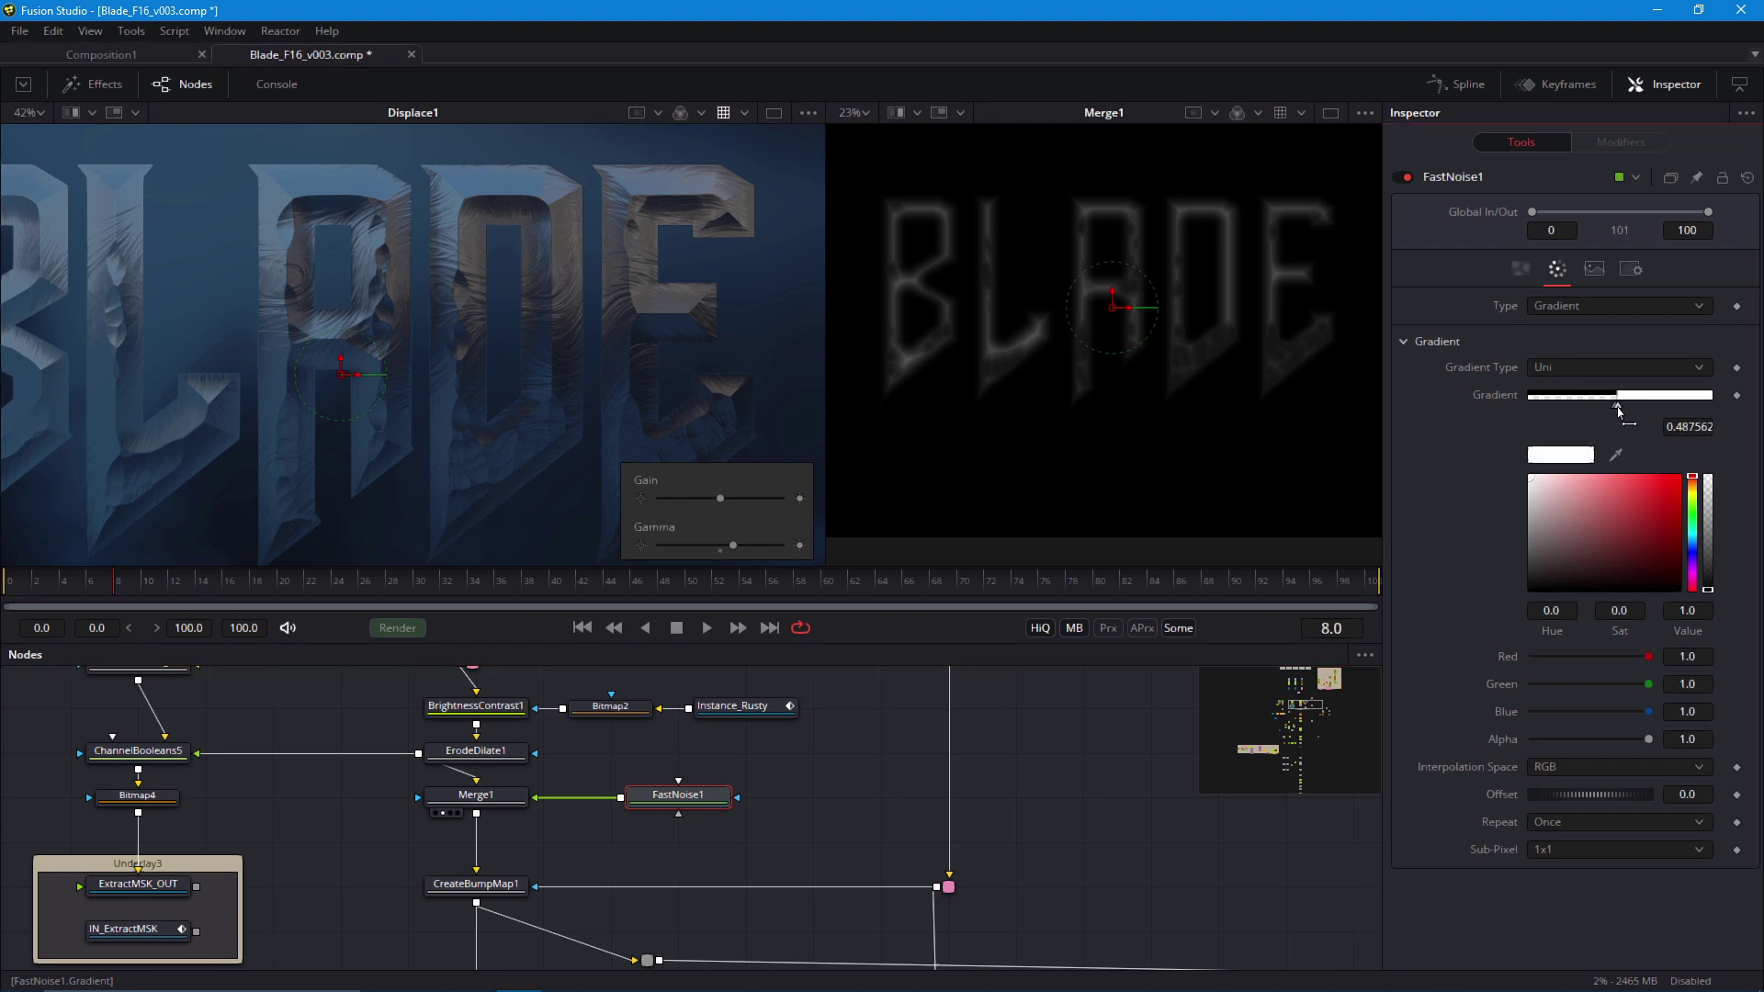
key("2")
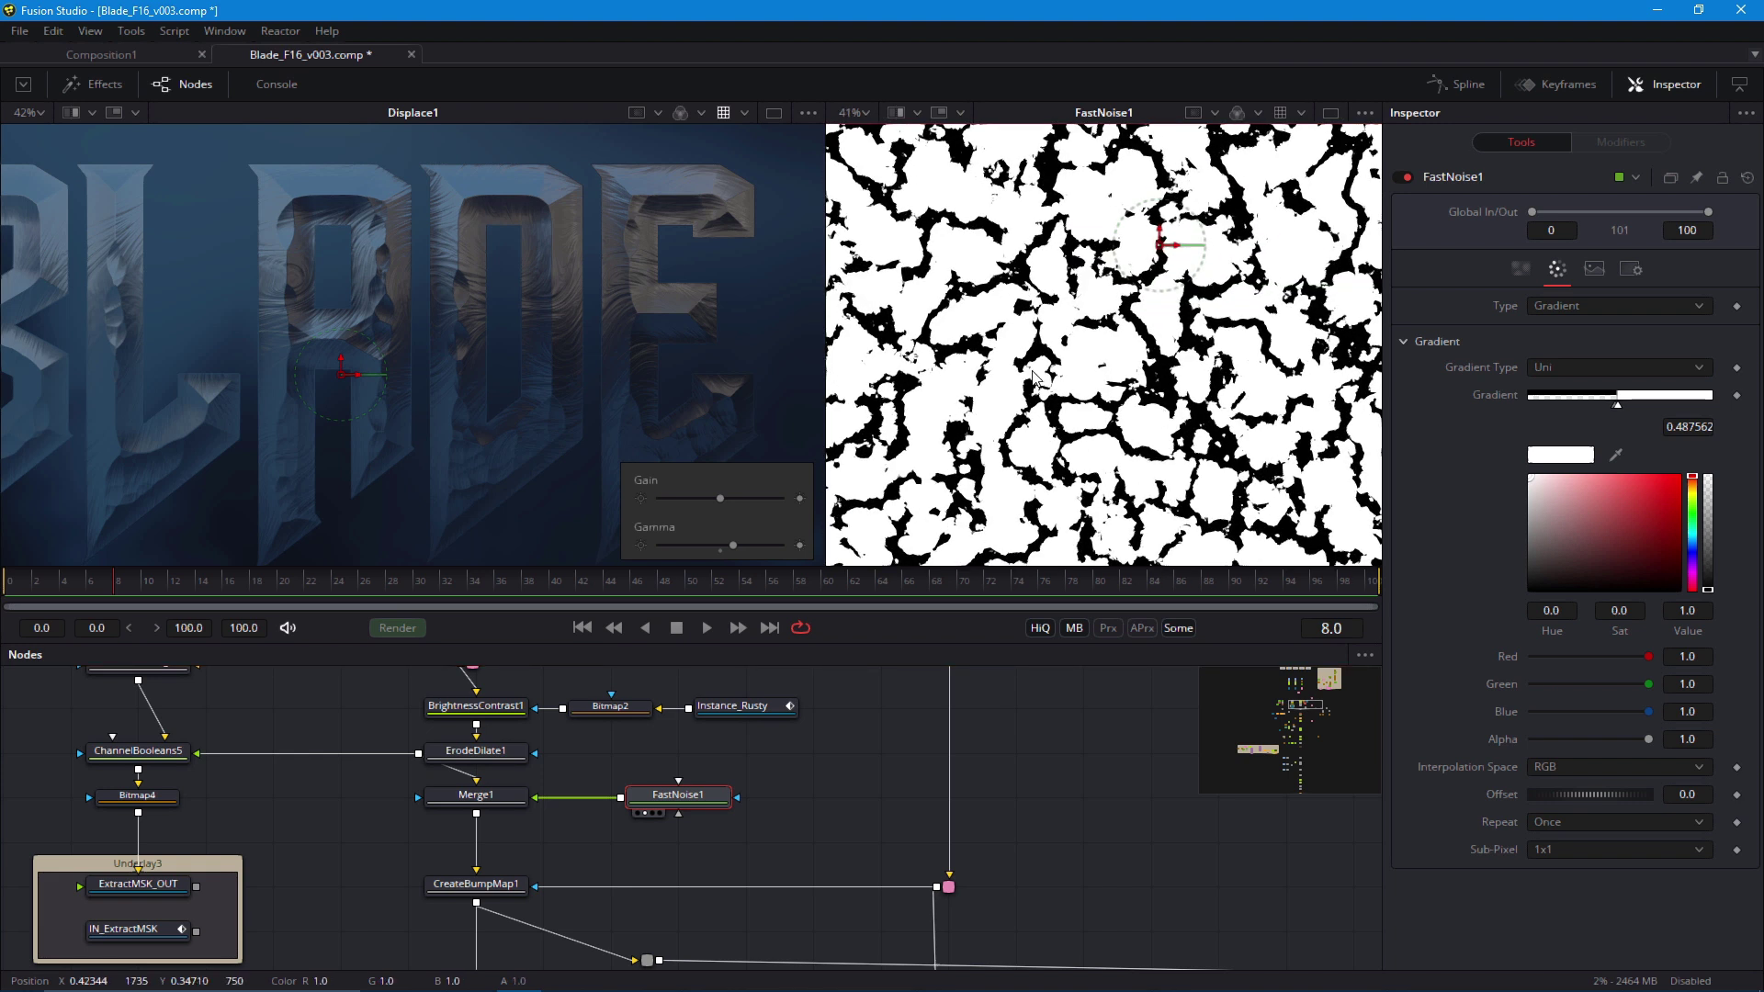
left_click_drag(1524, 514, 1513, 587)
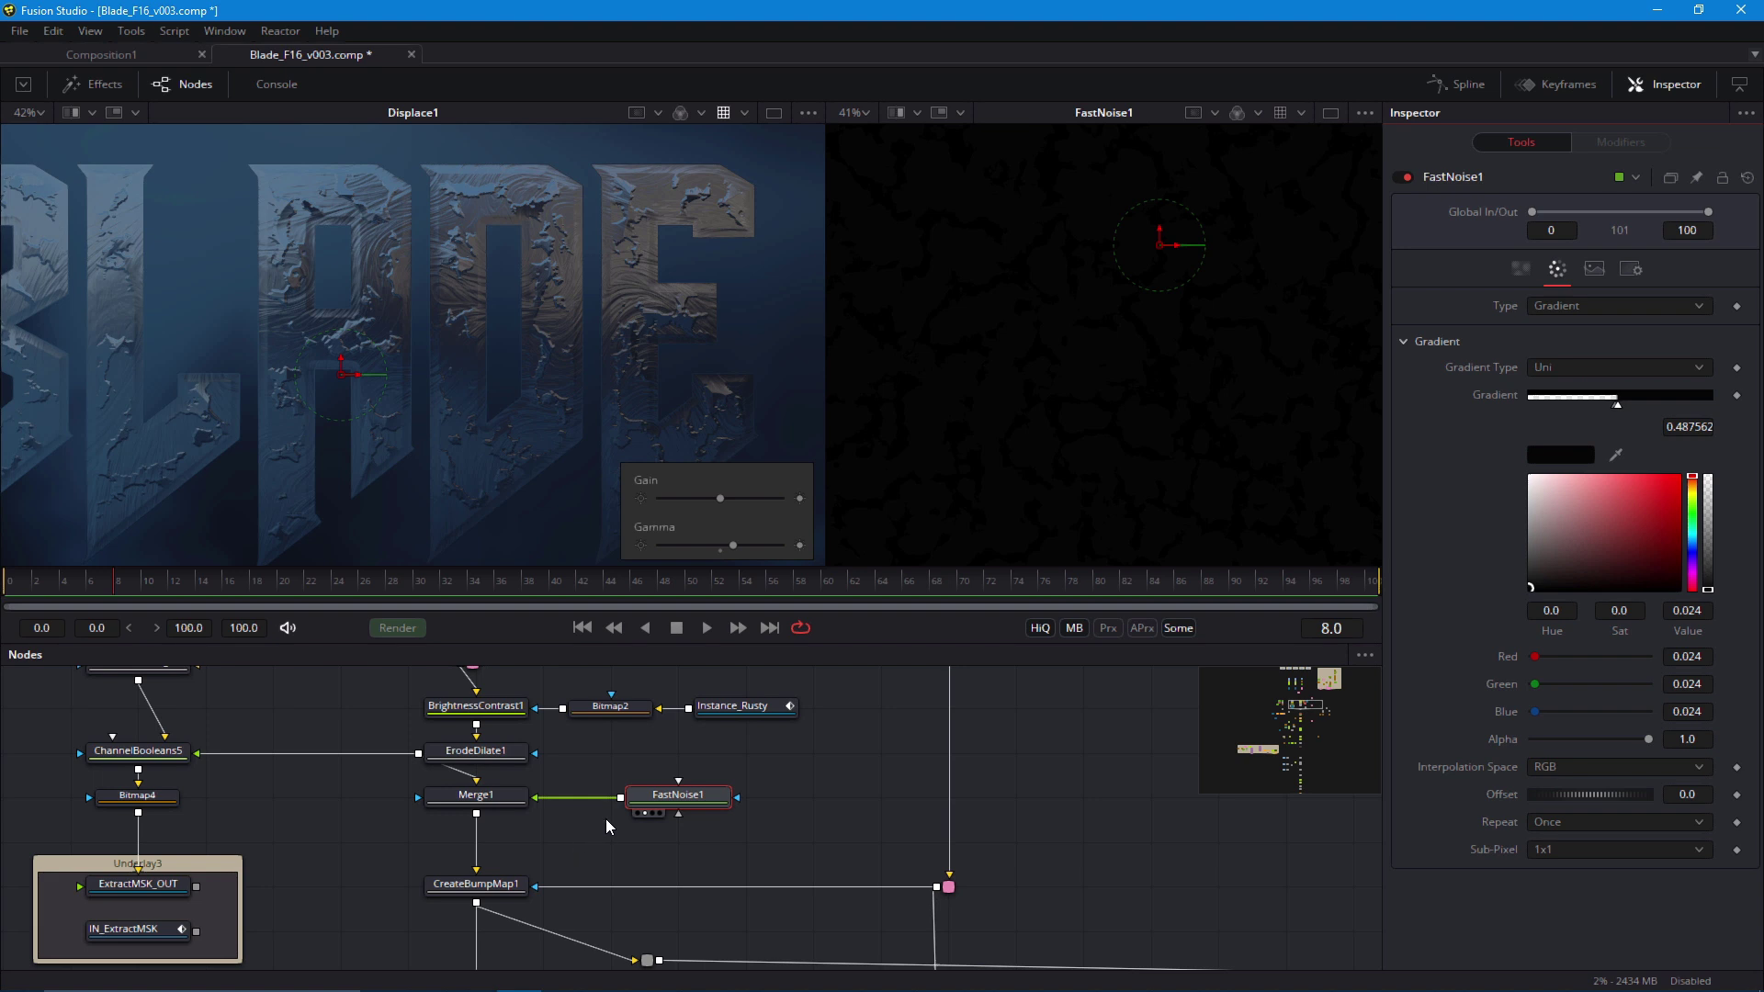
Add a Background node as Merge1's foreground in place of FastNoise1 and set its color to mid-gray at value 0.52
scroll(615, 813, "down", 1)
key("shift+space")
type("merg")
key("BackSpace")
key("BackSpace")
key("BackSpace")
key("BackSpace")
type("bg")
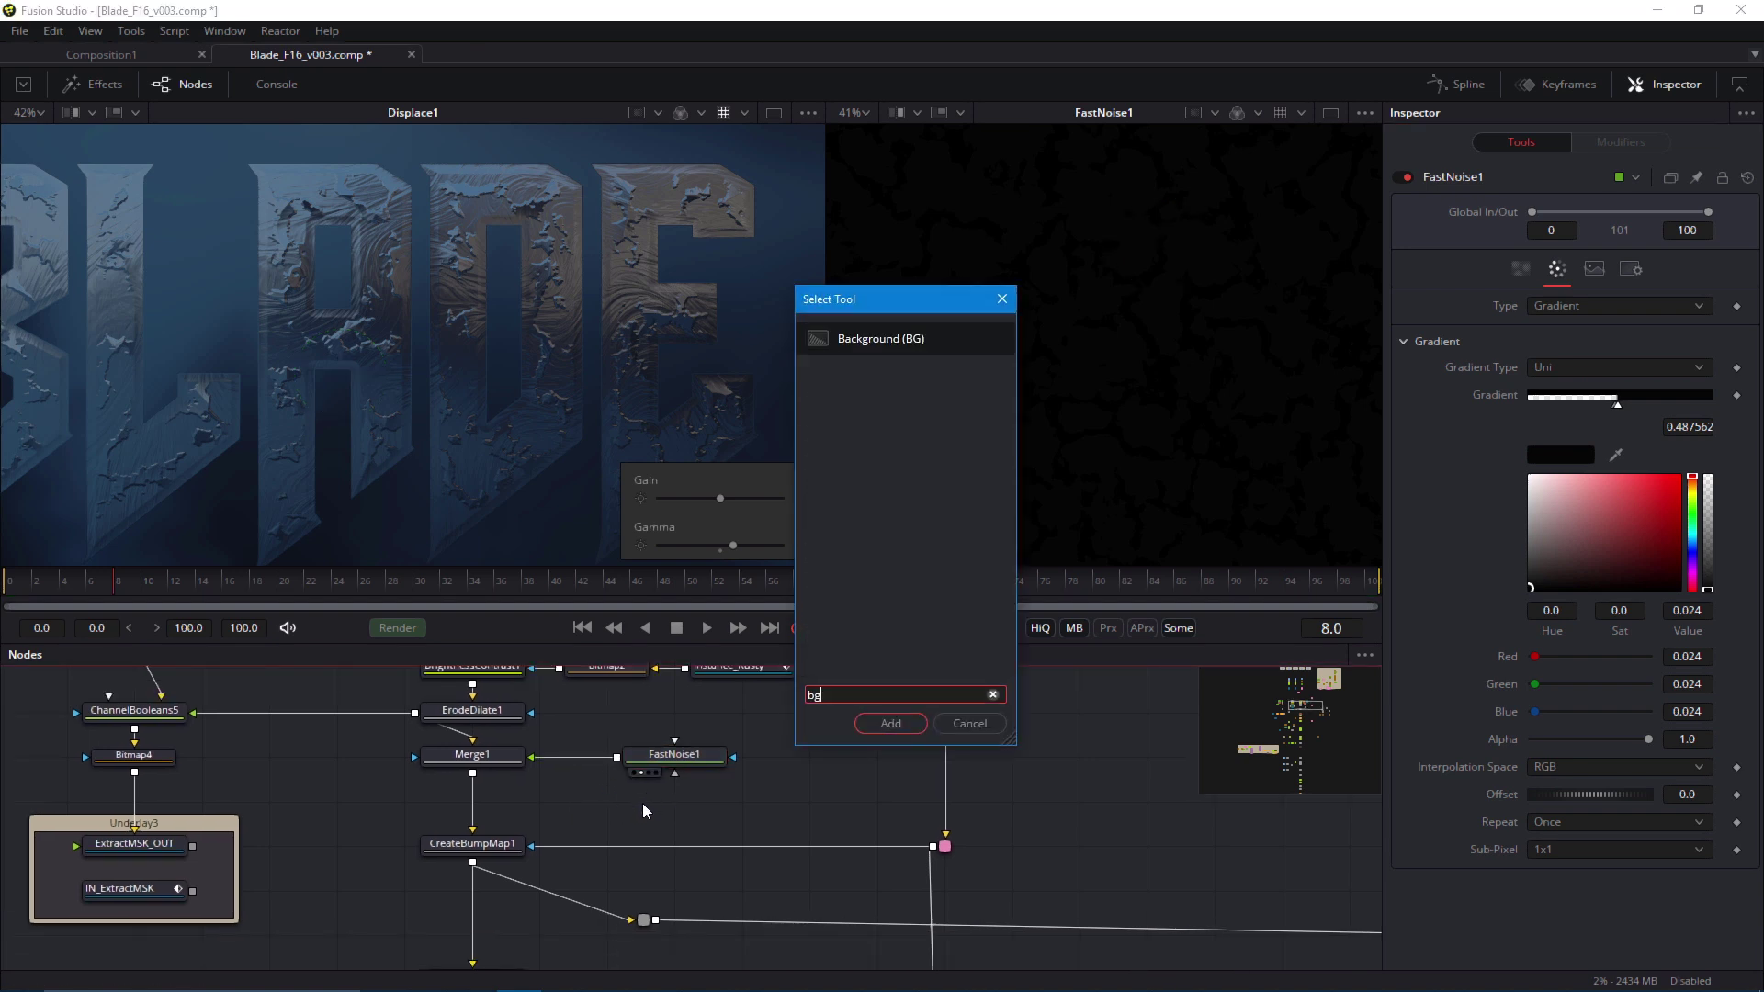
key("Return")
left_click_drag(732, 803, 531, 758)
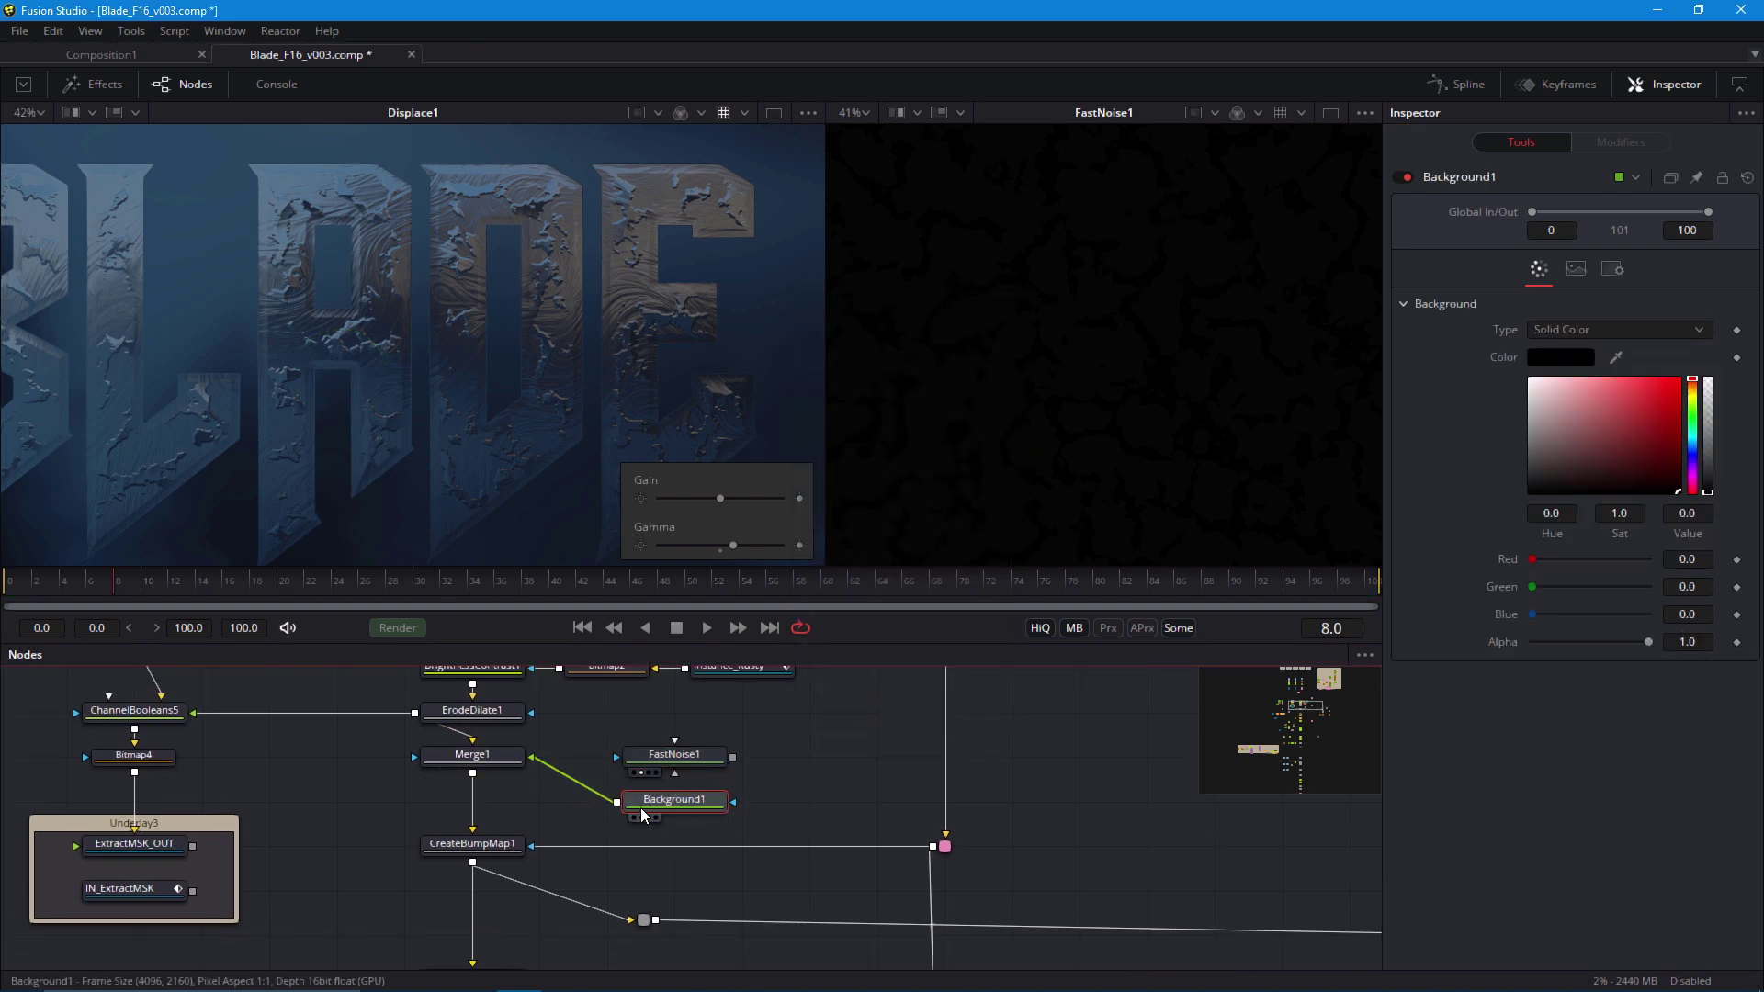
left_click_drag(644, 762, 717, 776)
left_click_drag(665, 808, 829, 755)
left_click(1529, 433)
left_click_drag(914, 486, 914, 486)
left_click(588, 714)
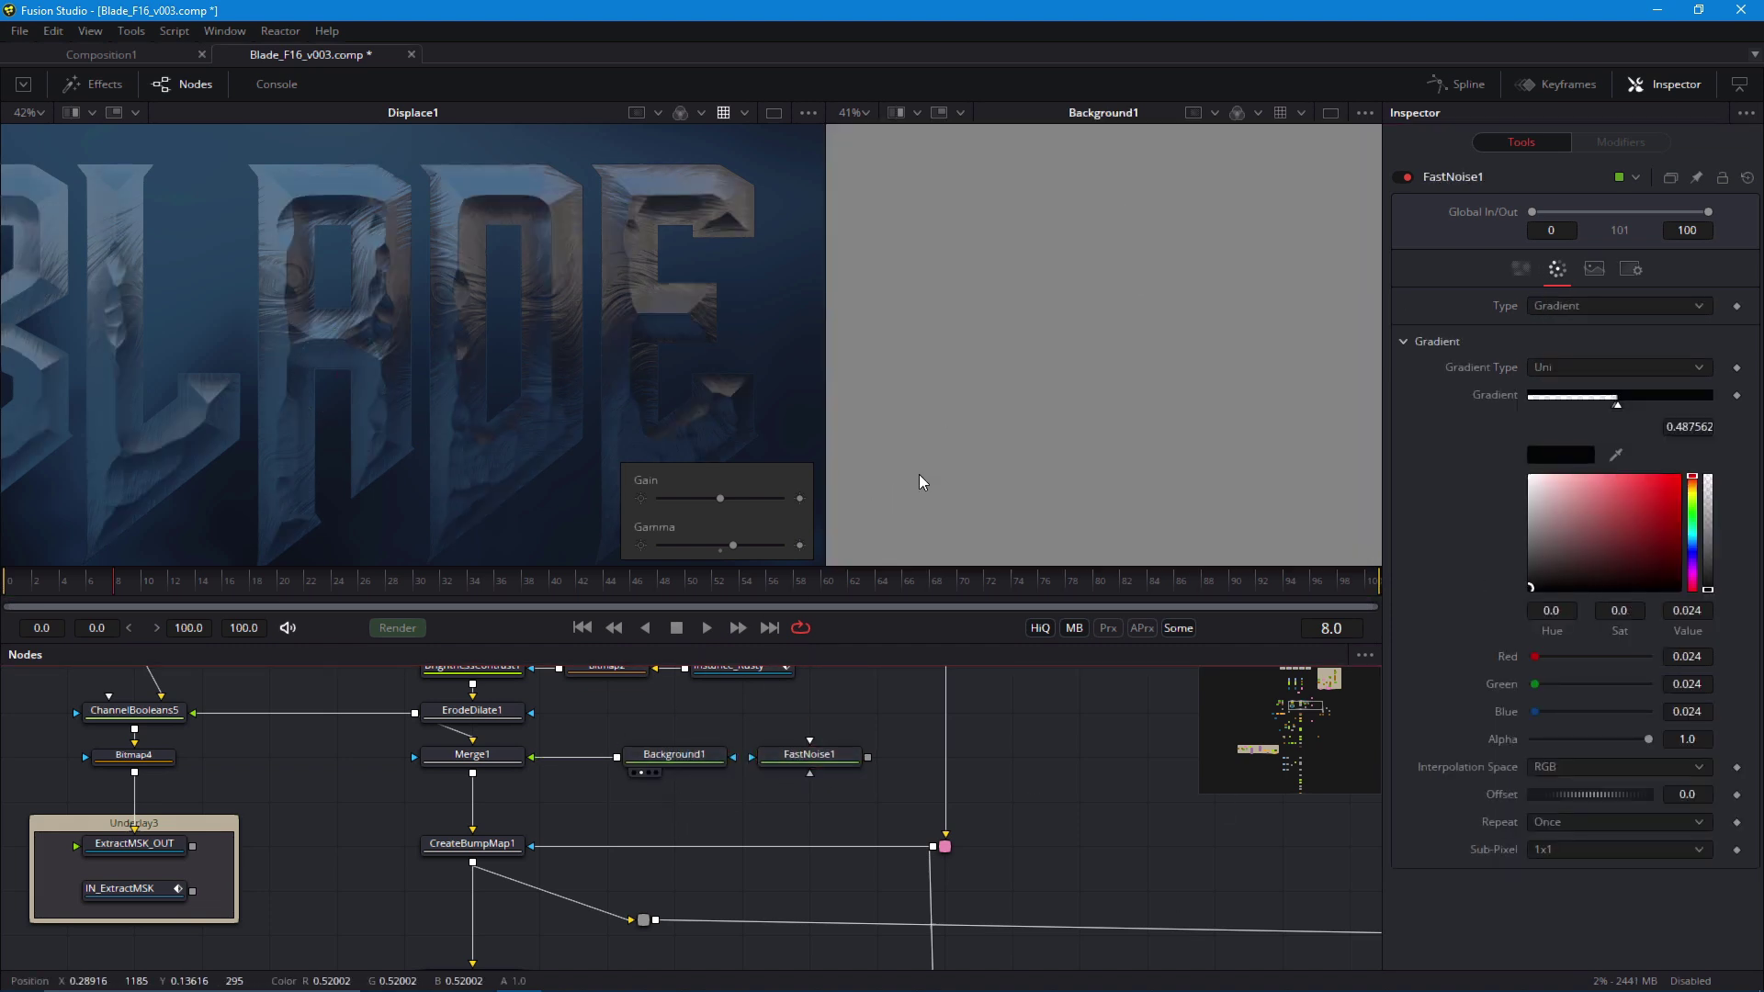
Show enlarged waveform scopes in both viewers and display Merge1 in the first viewer to examine its brightness levels
key("v")
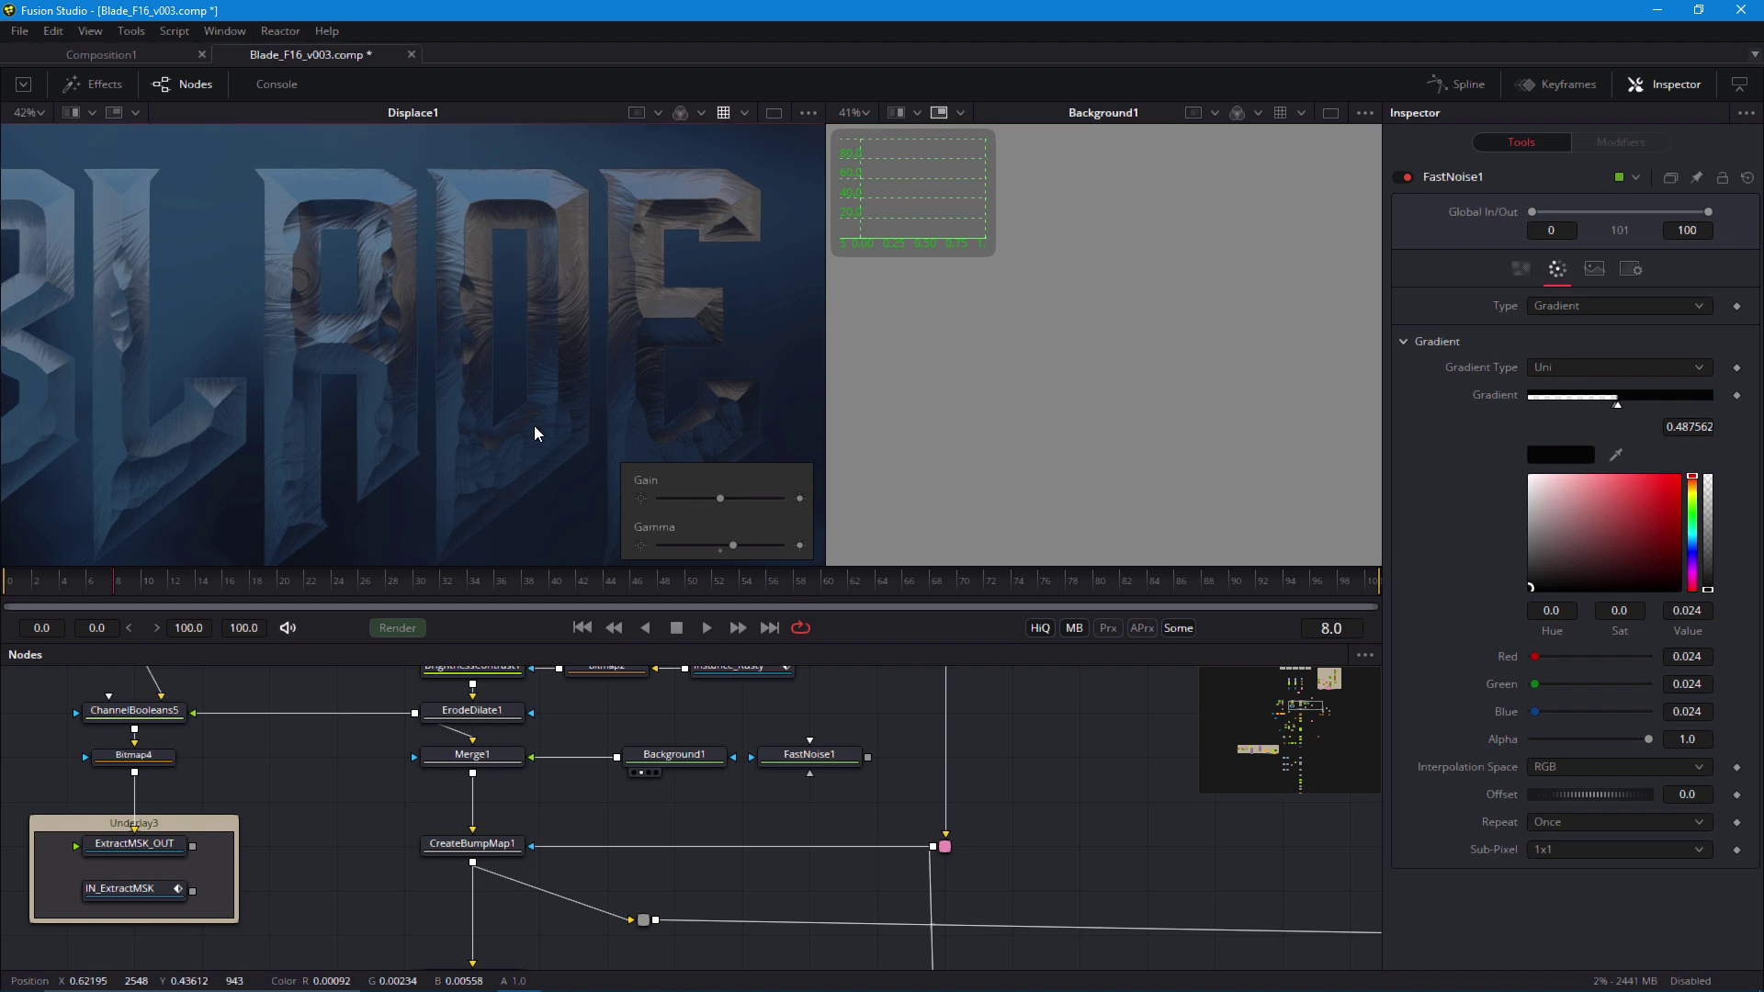
key("v")
left_click_drag(489, 442, 505, 385)
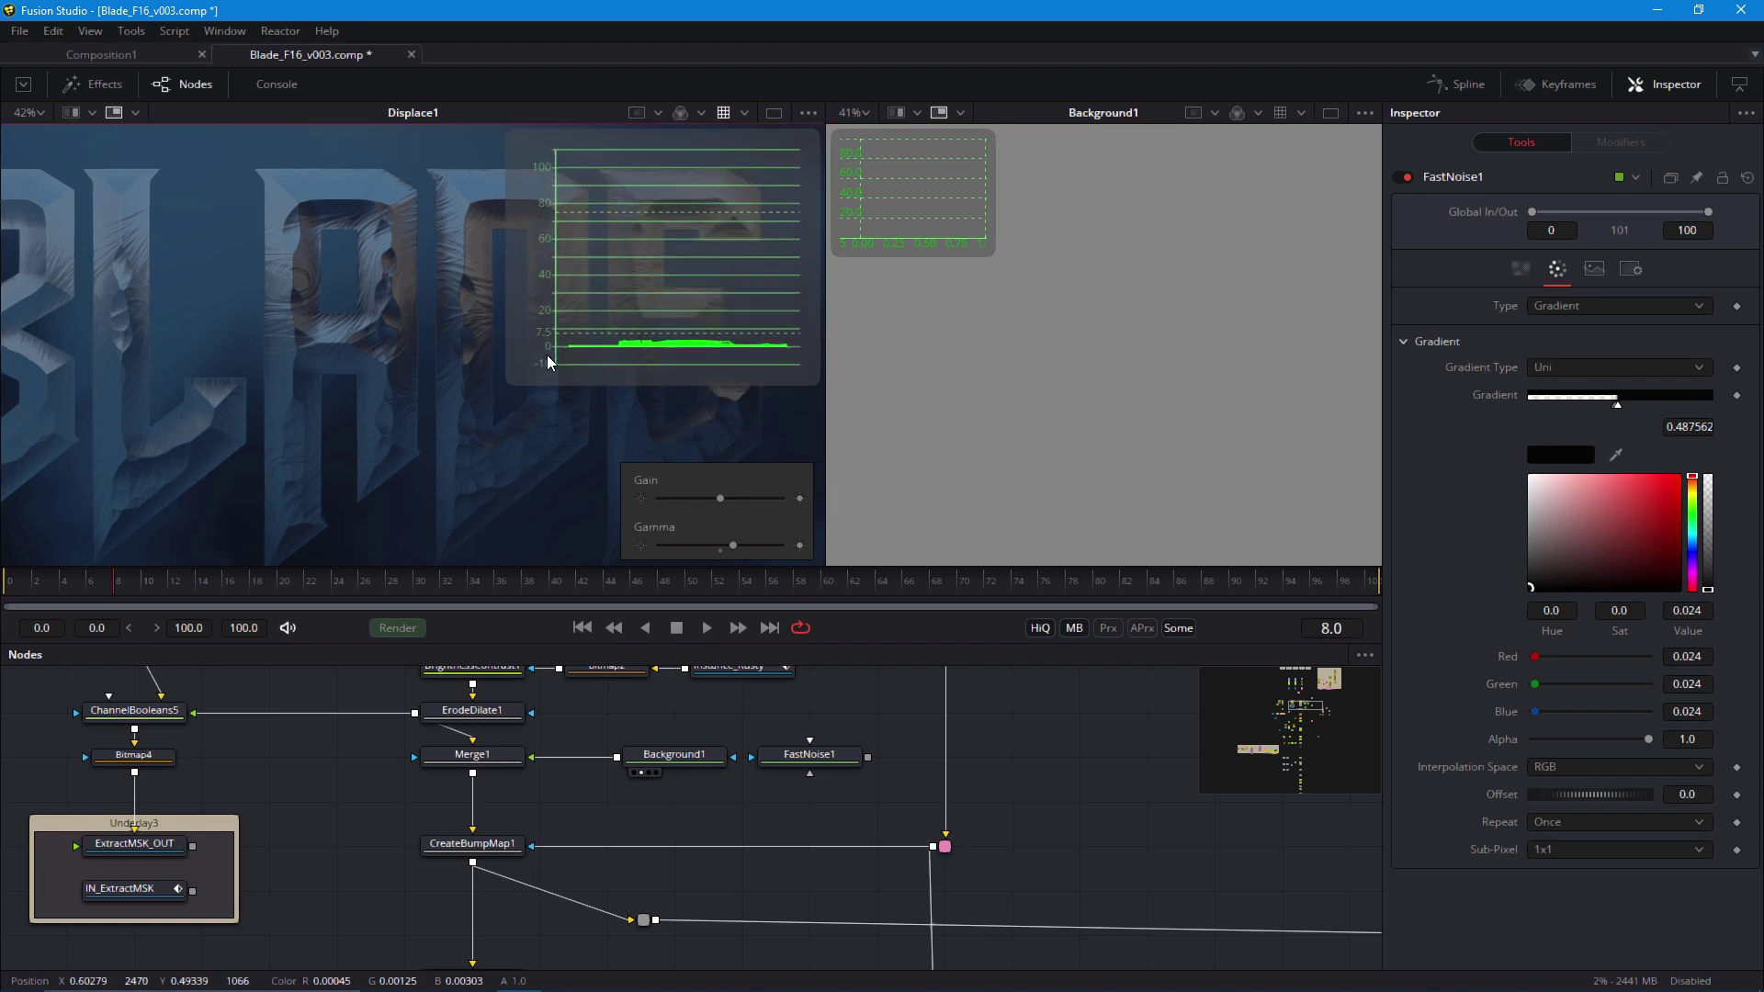
right_click(654, 307)
left_click(867, 191)
right_click(867, 195)
left_click(885, 355)
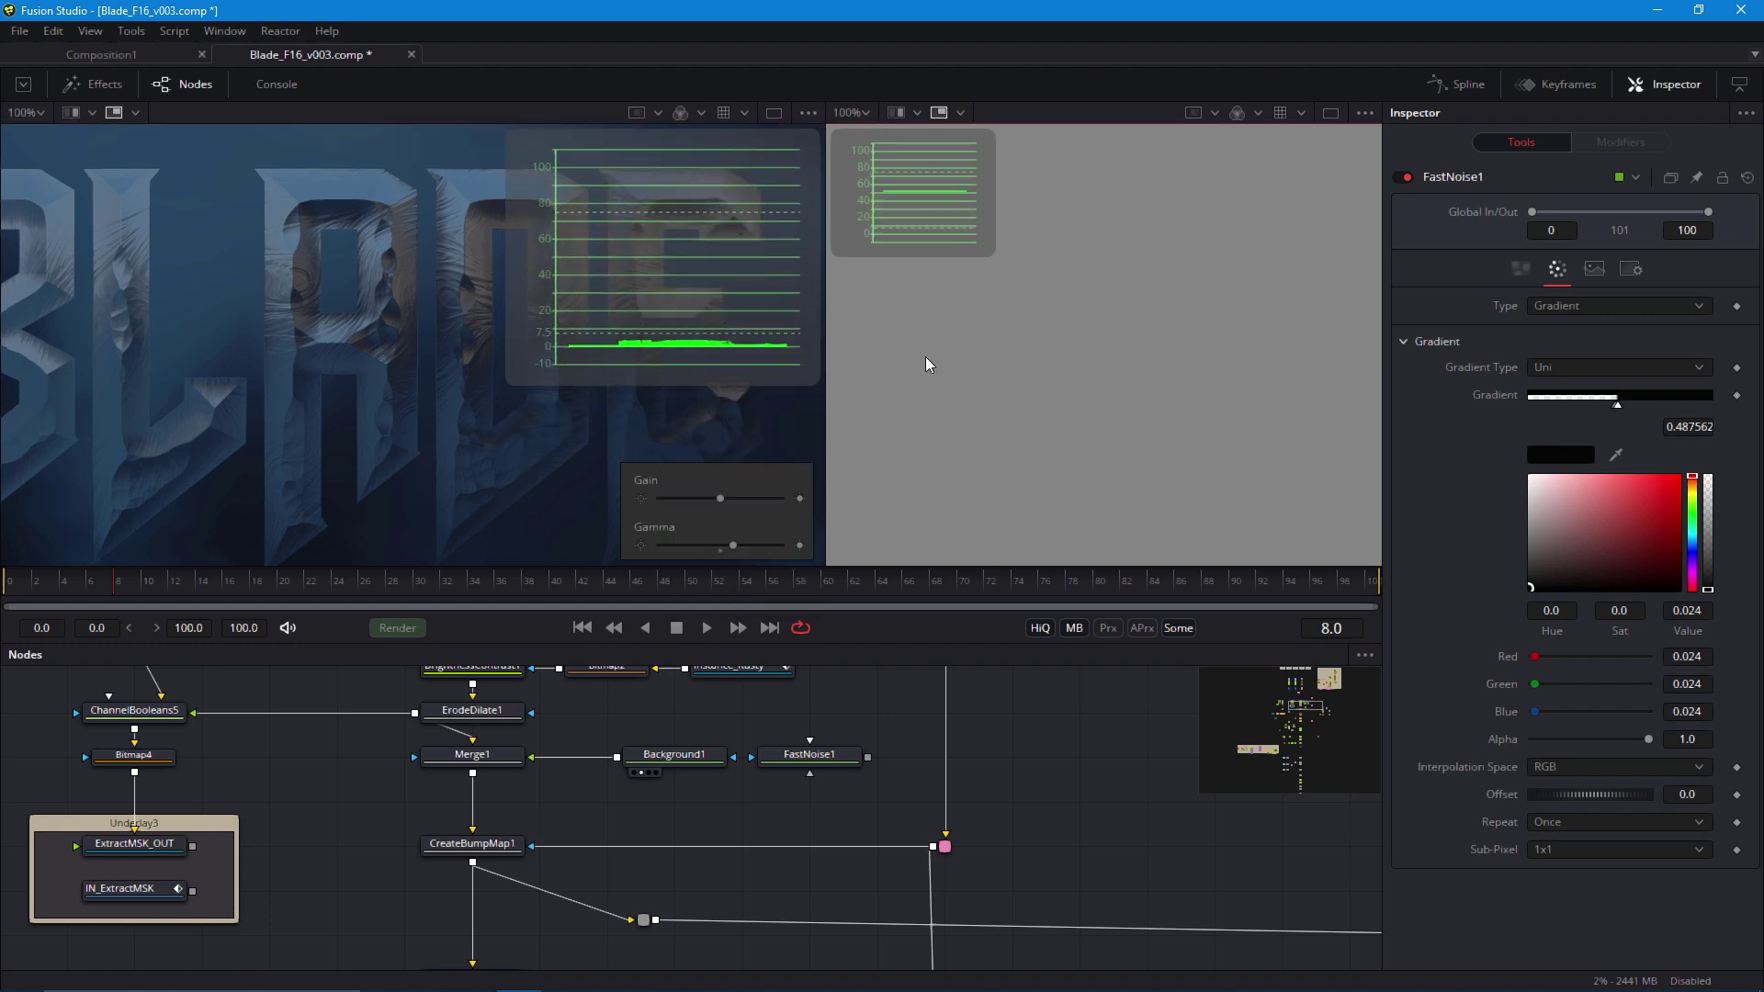
left_click_drag(991, 277, 1127, 390)
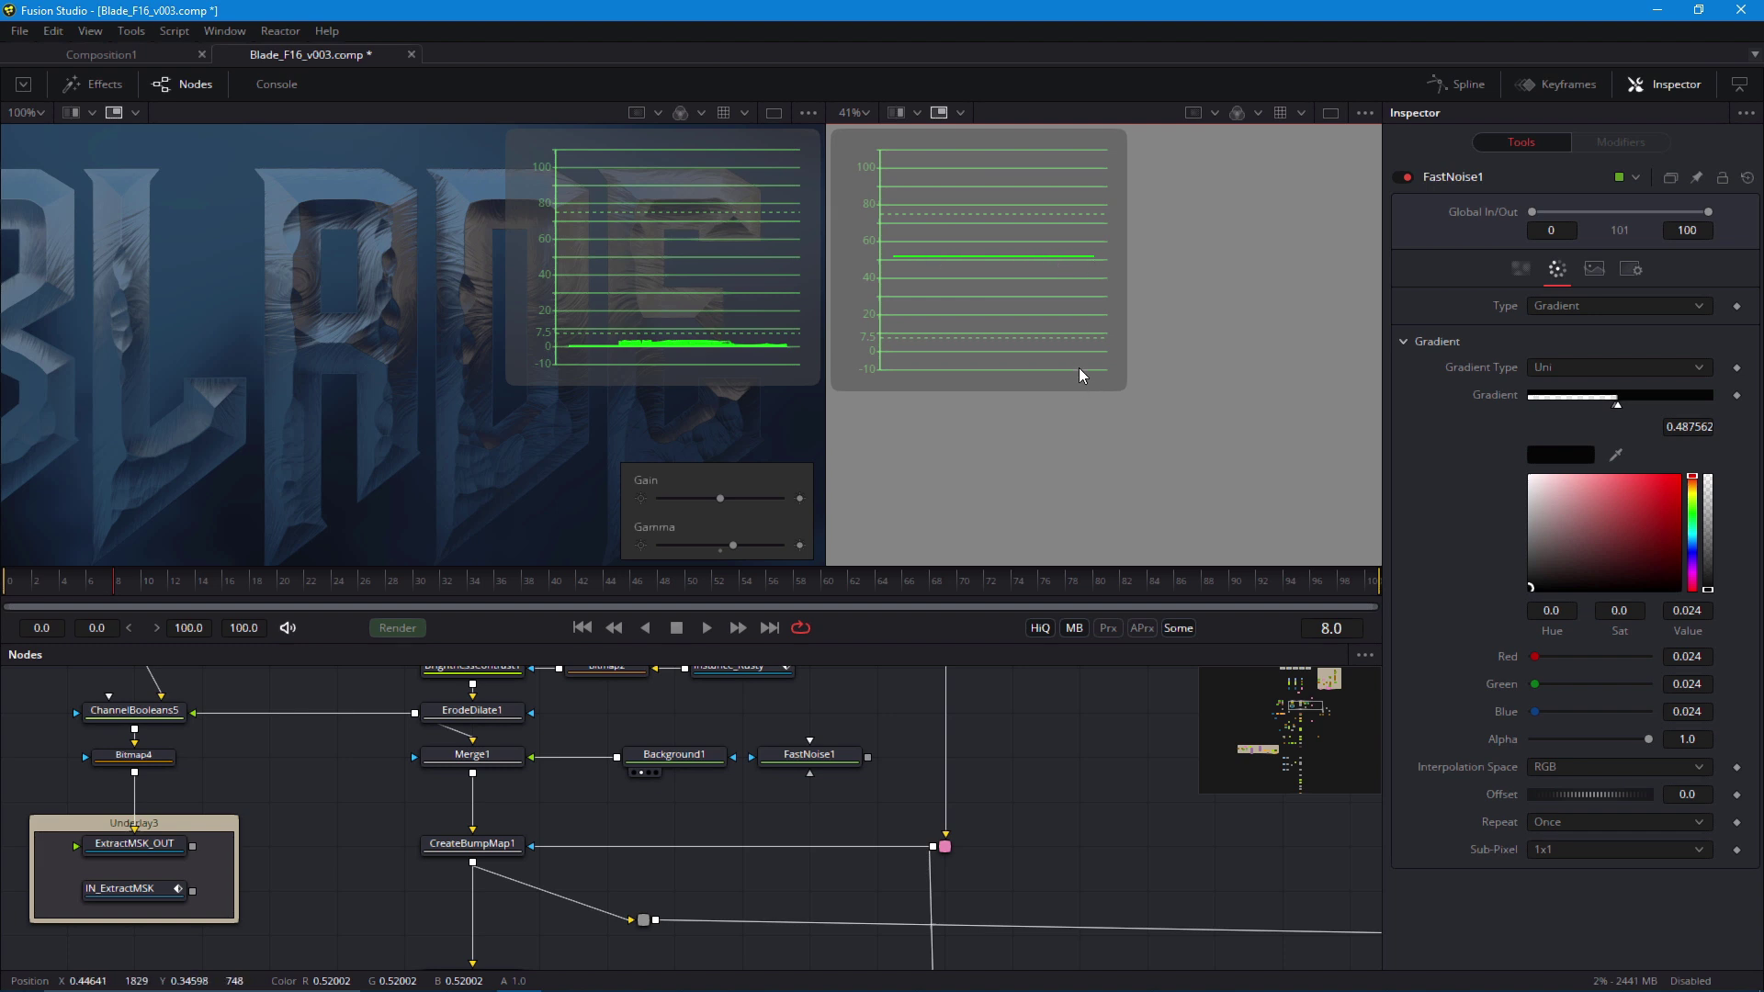
left_click_drag(488, 754, 322, 503)
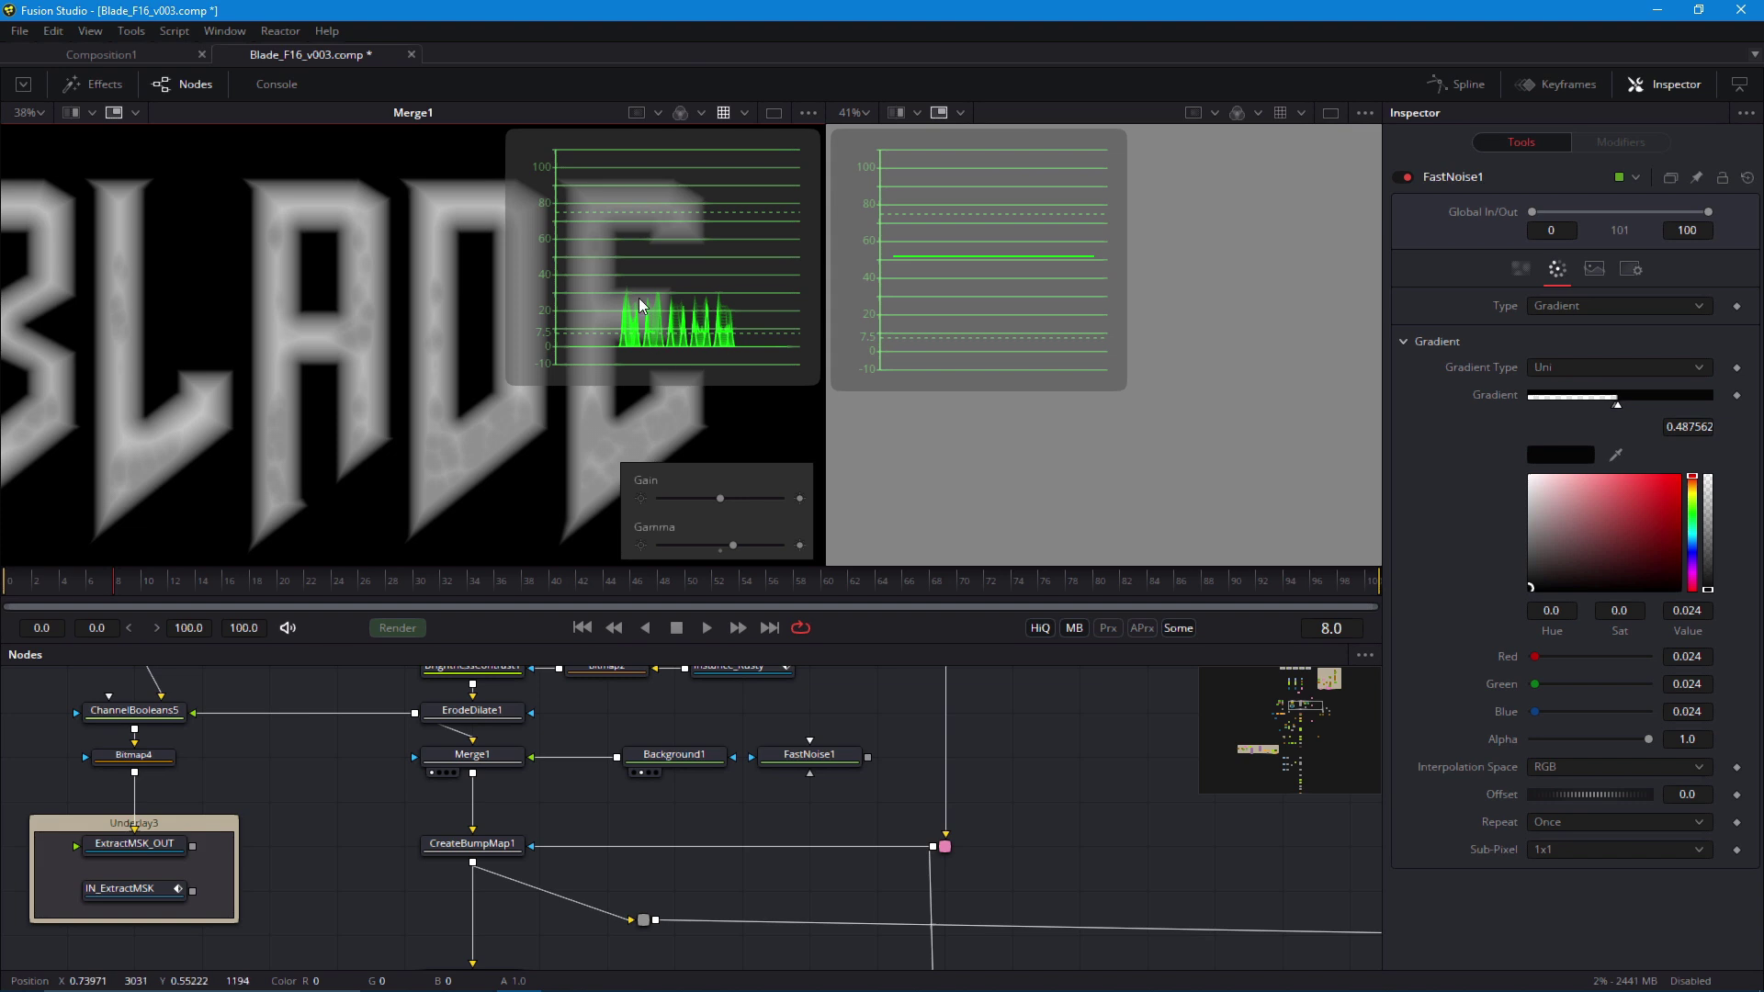
scroll(532, 226, "up", 2)
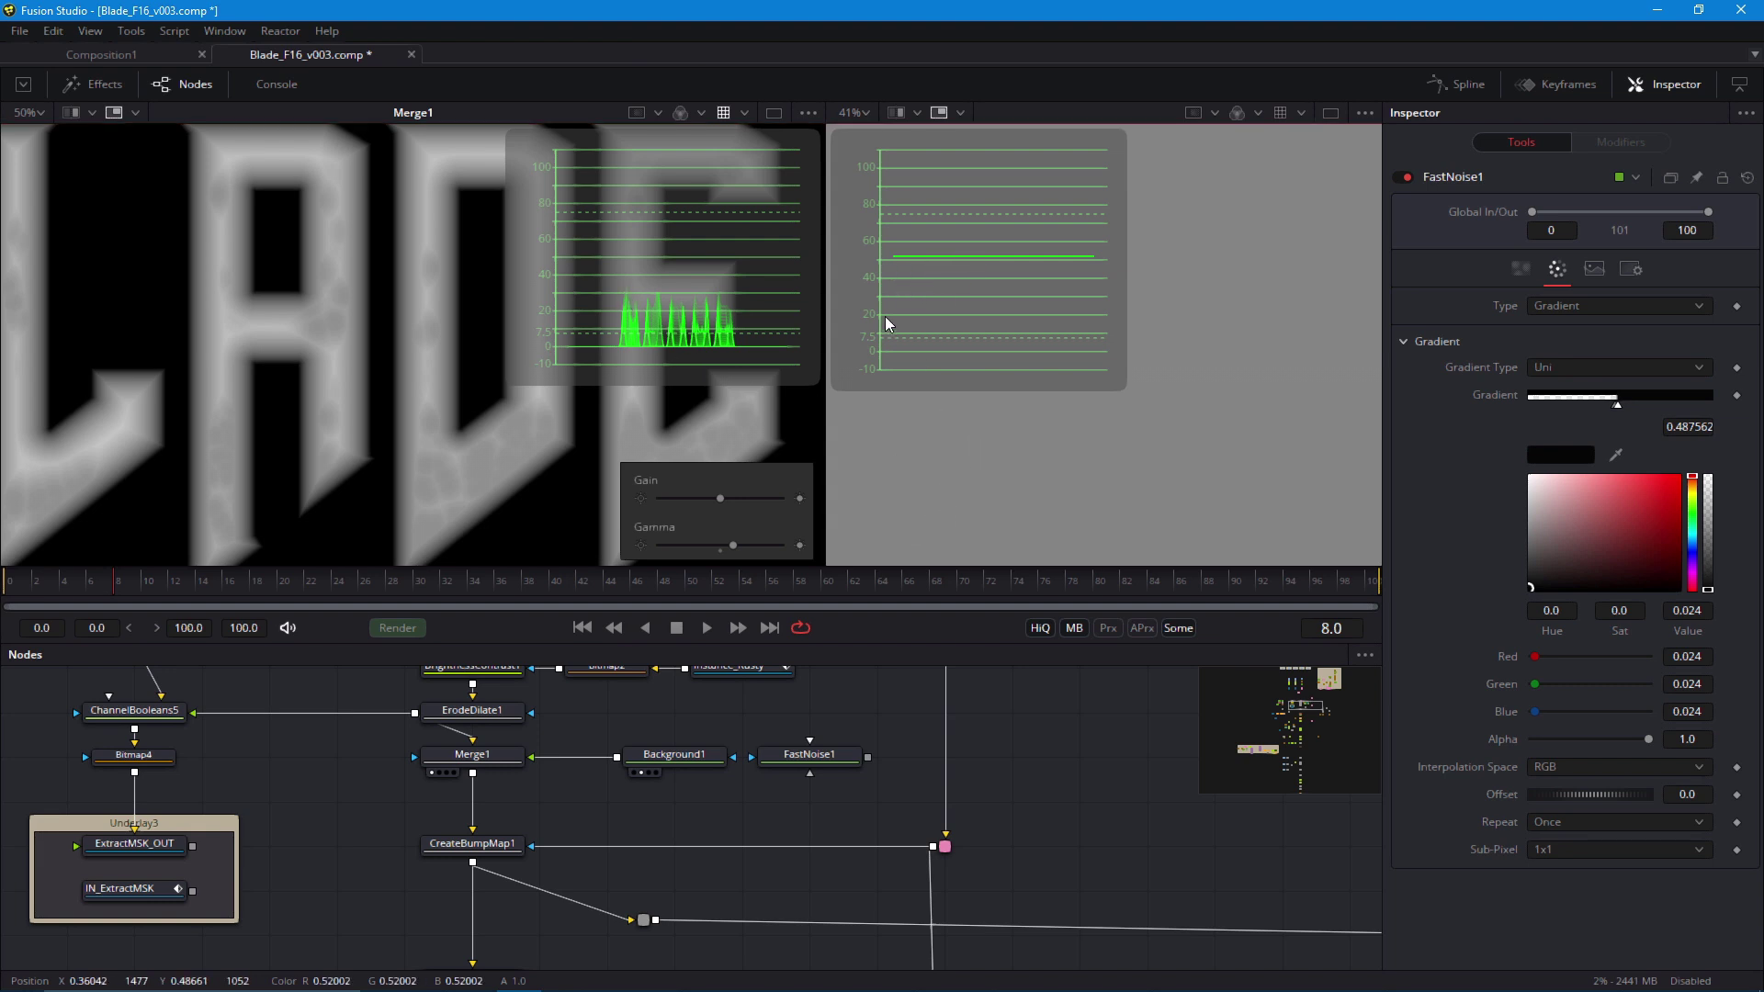
left_click_drag(815, 380, 818, 383)
left_click_drag(269, 464, 246, 467)
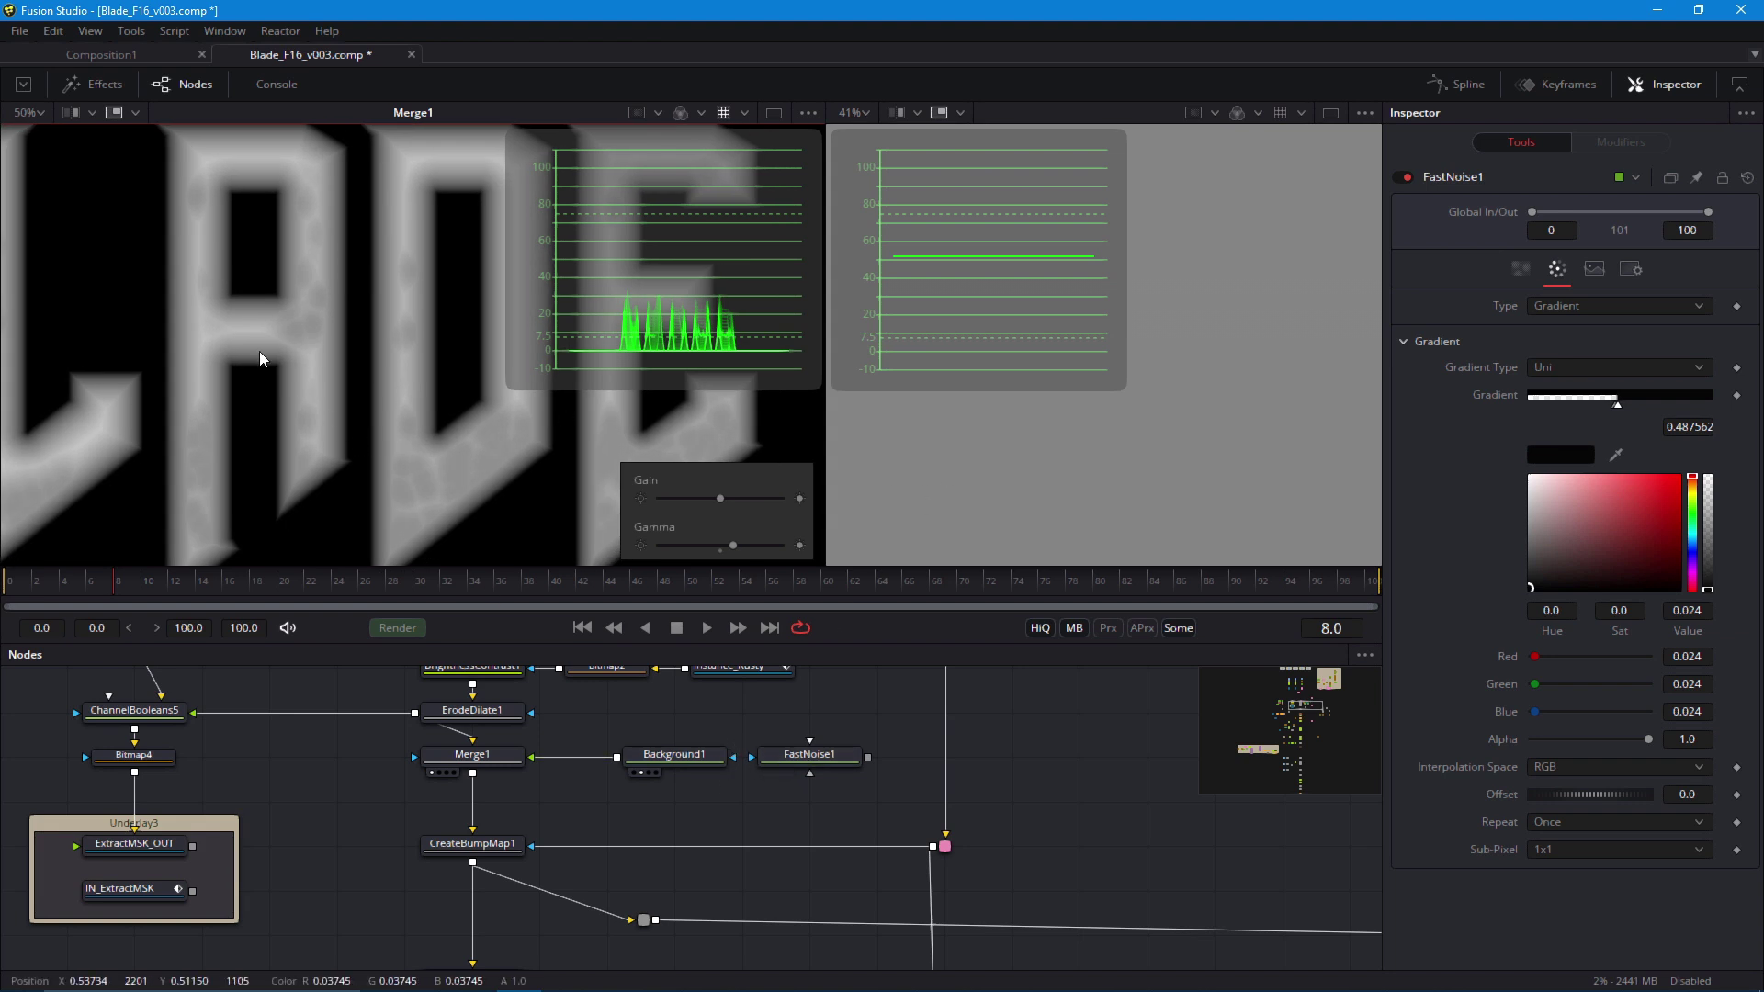
Lower Background1's color value to 0.205 and further to 0.047
left_click(675, 754)
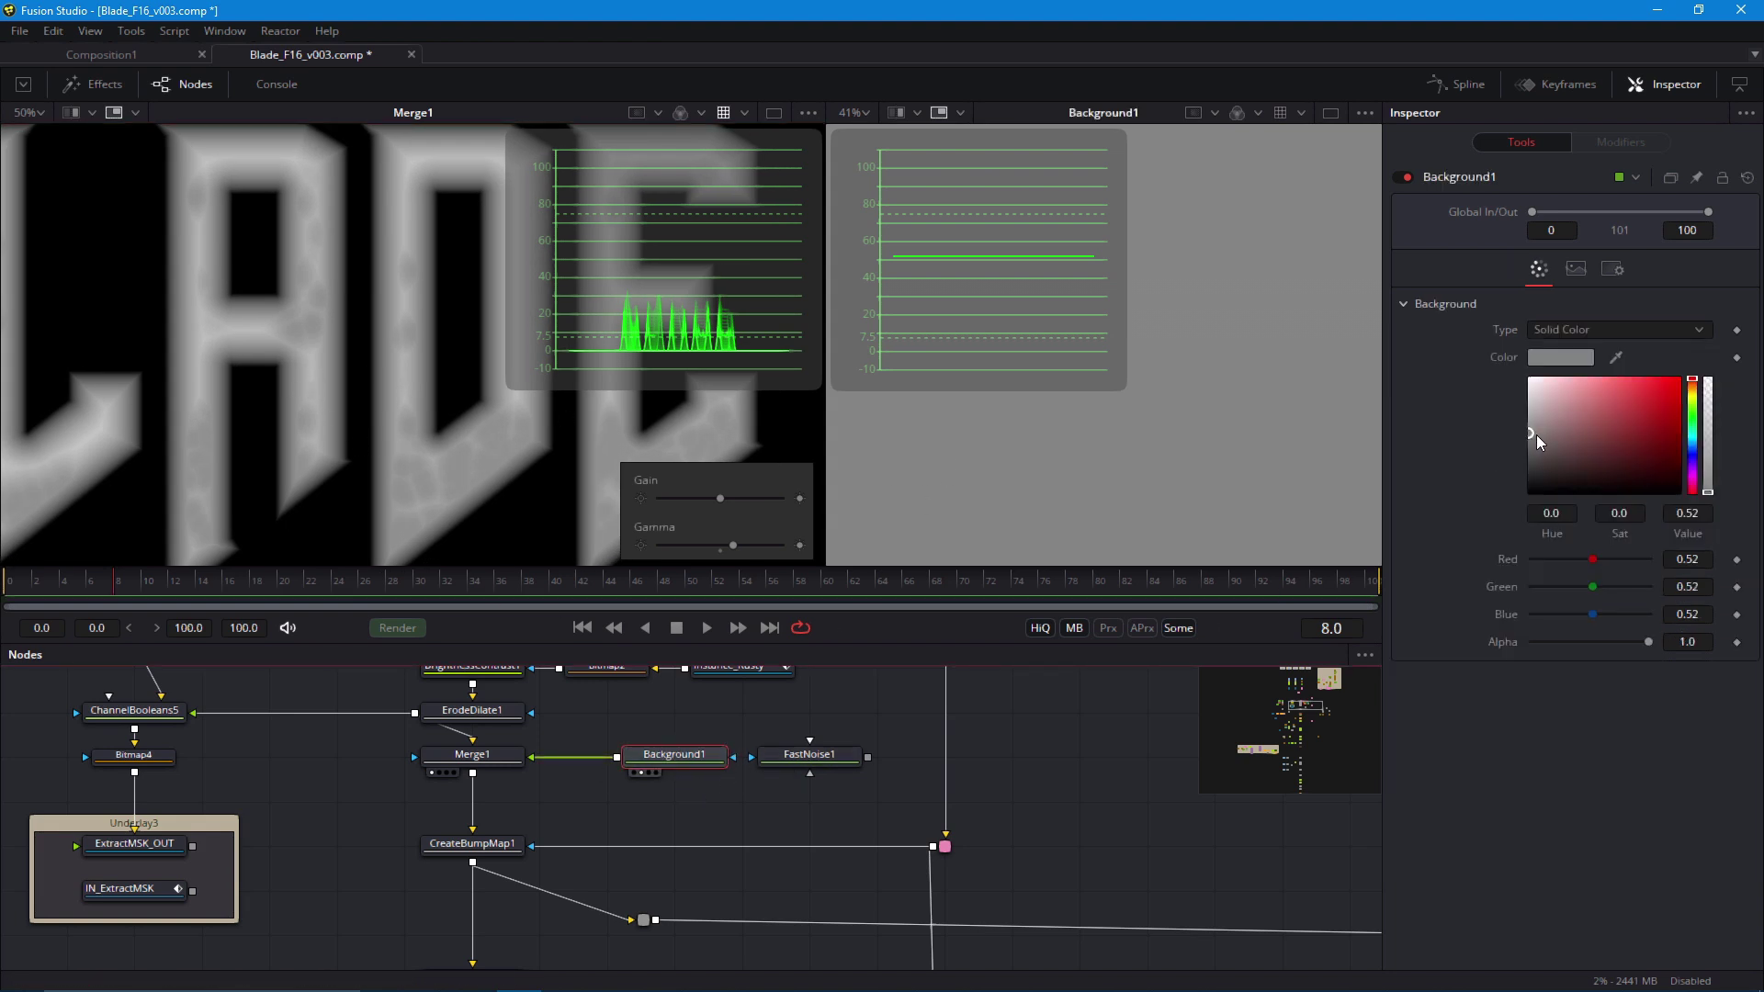
left_click_drag(1537, 435, 1530, 477)
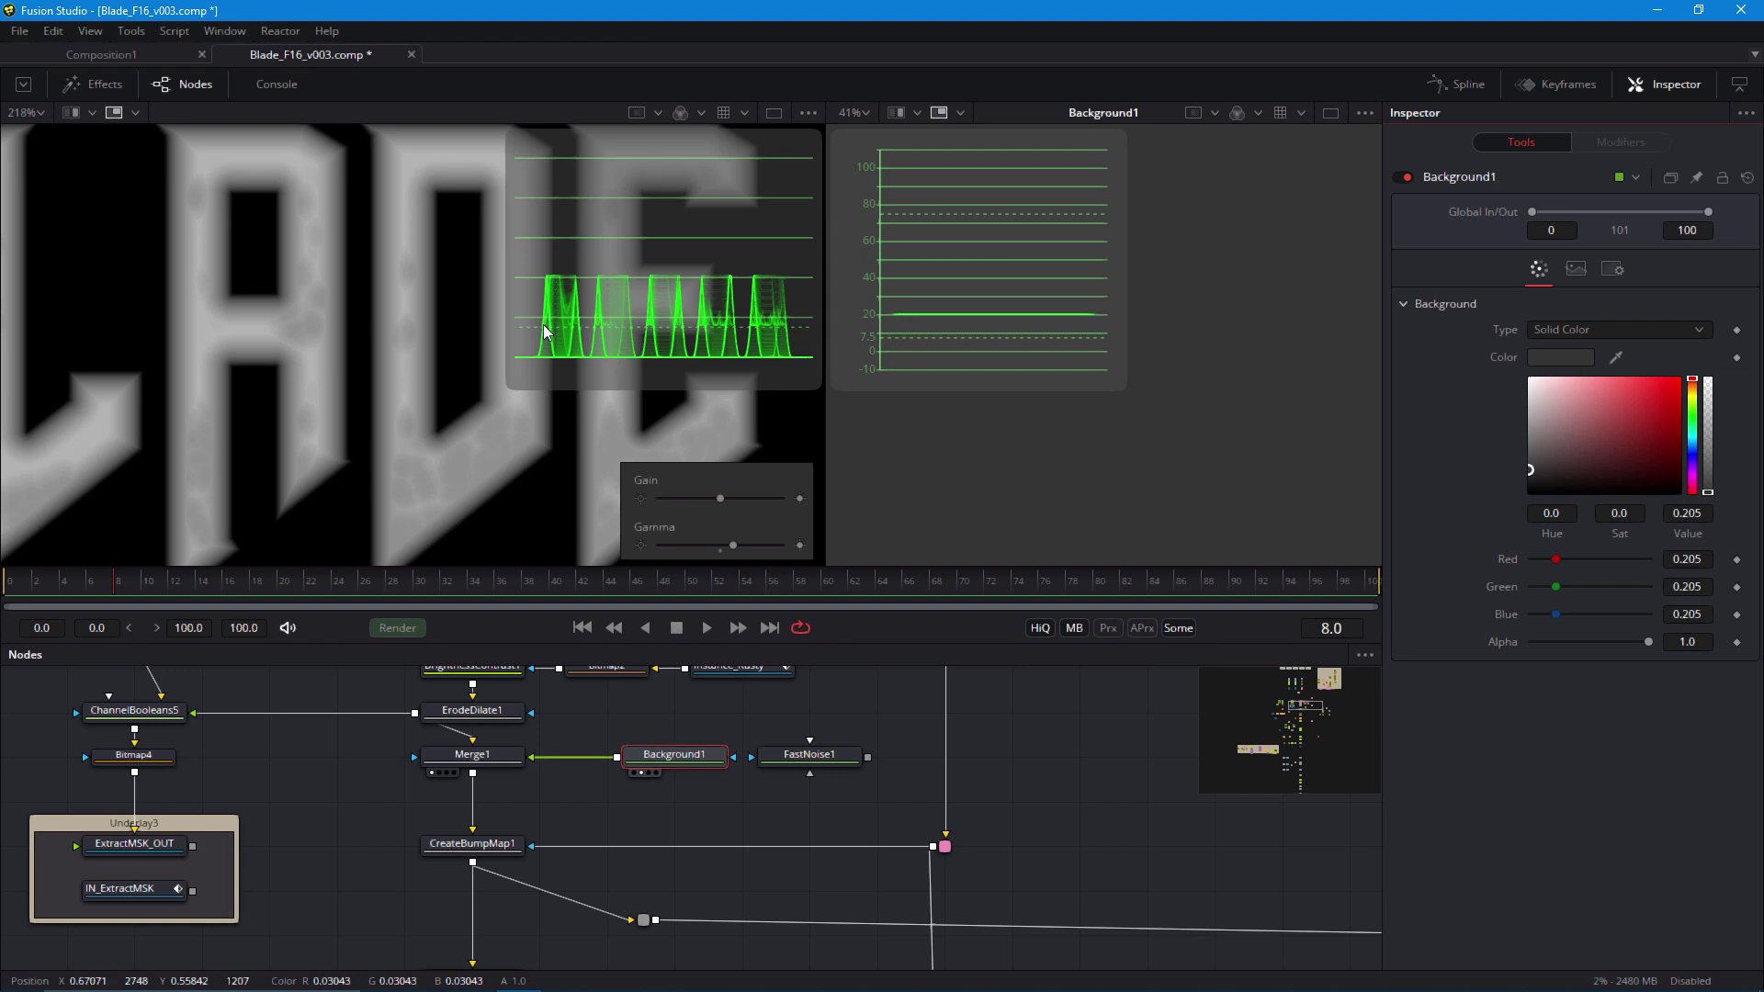
left_click_drag(1531, 471, 1531, 477)
Delete Background1 and reconnect FastNoise1 as Merge1's foreground
left_click_drag(680, 757, 706, 816)
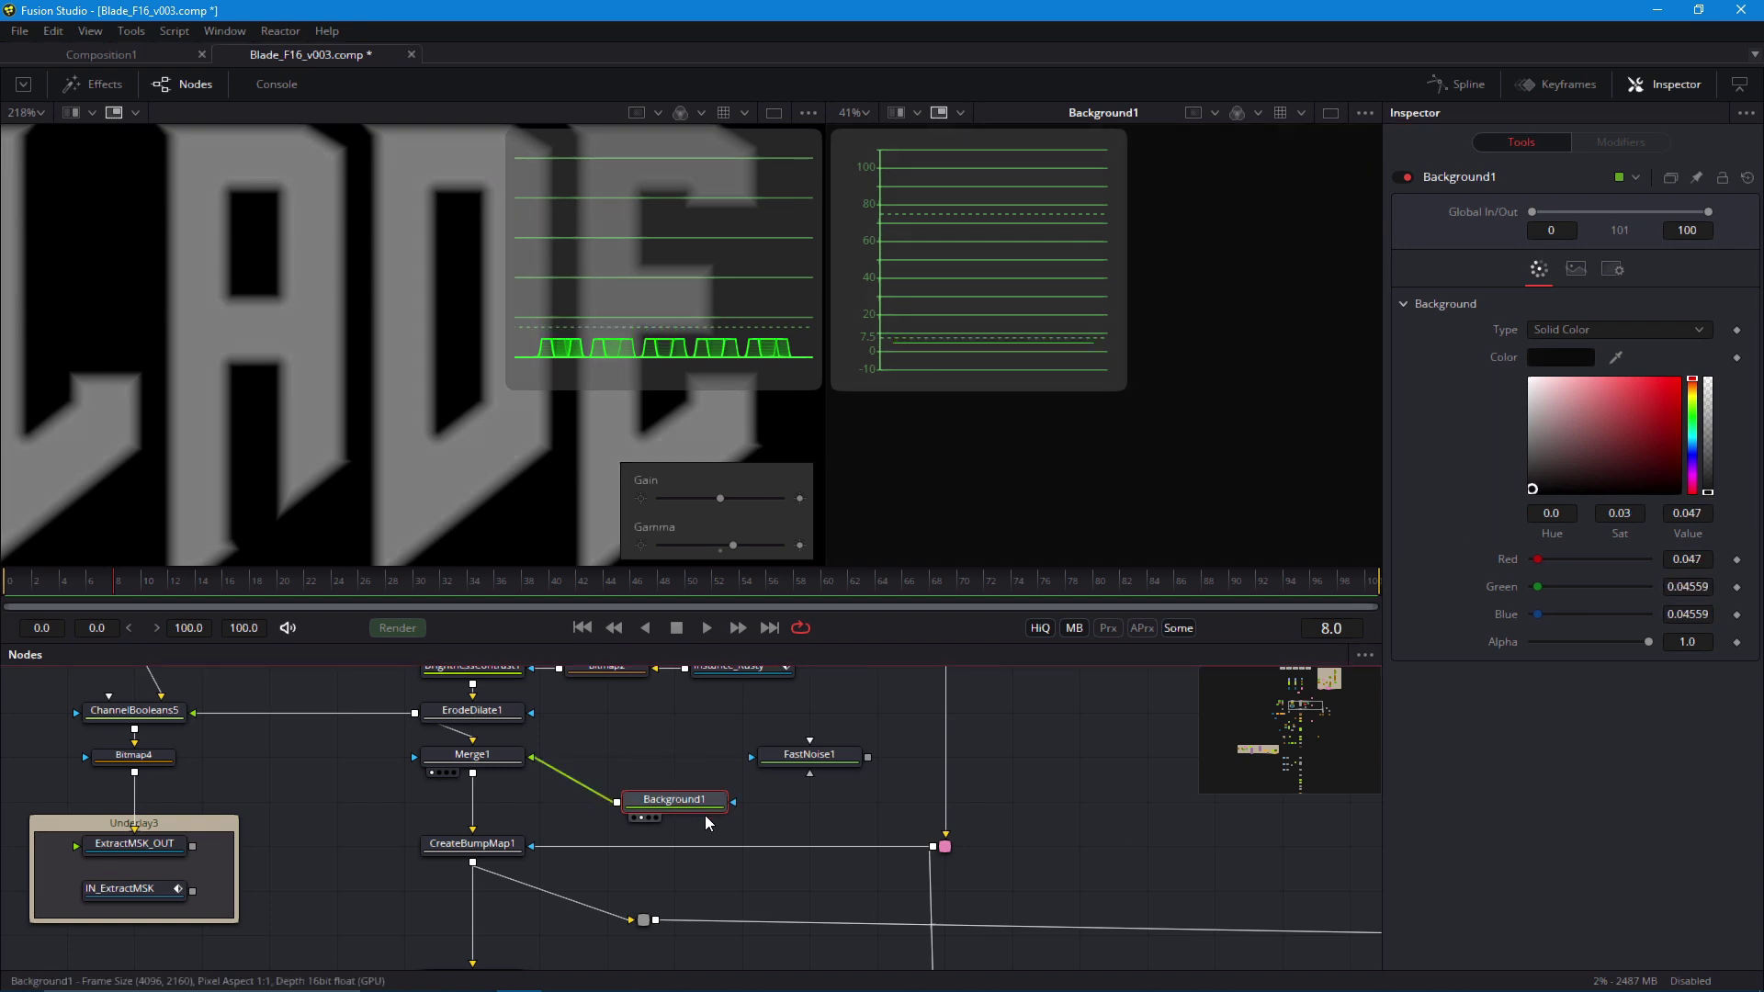
key("Delete")
left_click_drag(867, 757, 415, 757)
left_click_drag(792, 765, 725, 766)
left_click(725, 773)
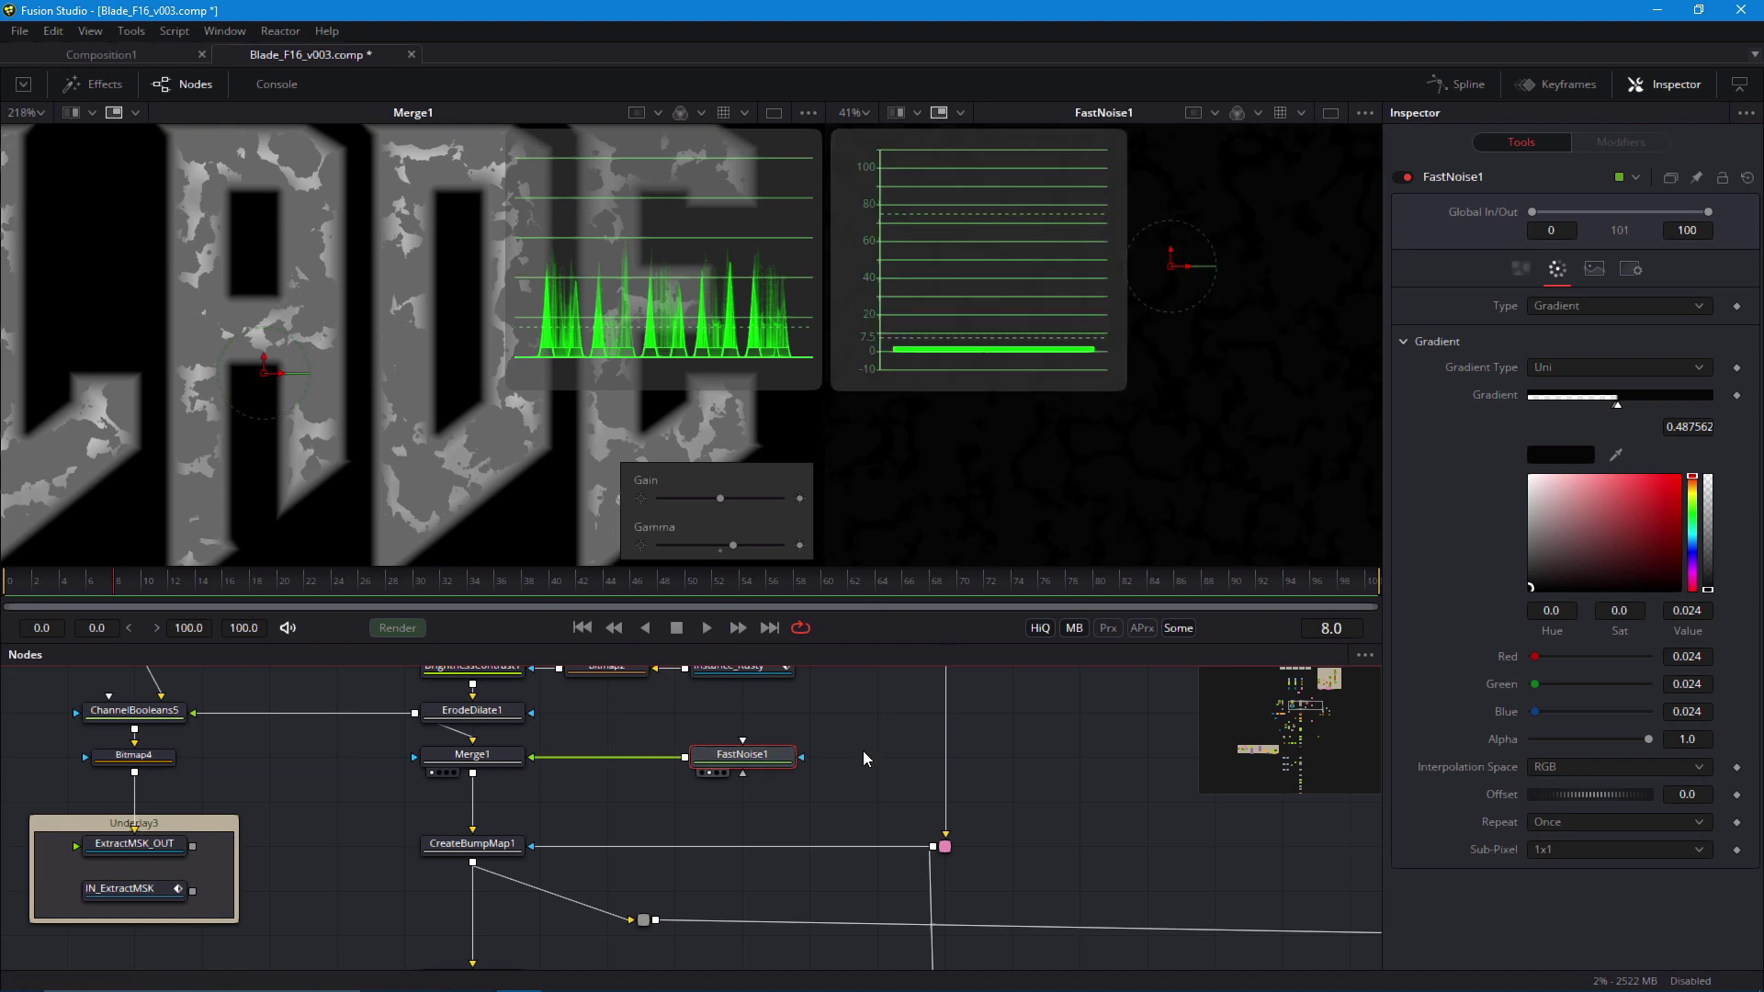
Display CreateBumpMap1 in the first viewer and hide the waveform scopes in both viewers
left_click_drag(456, 842, 478, 781)
left_click_drag(477, 783, 250, 466)
scroll(289, 444, "down", 1)
left_click_drag(412, 418, 429, 470)
key("v")
left_click(991, 433)
key("v")
scroll(895, 465, "down", 2)
Raise the opaque stop of FastNoise1's gradient to a value of 0.071 and inspect the letters' chipped edges in the bump map
left_click(761, 701)
left_click_drag(1534, 588, 1531, 583)
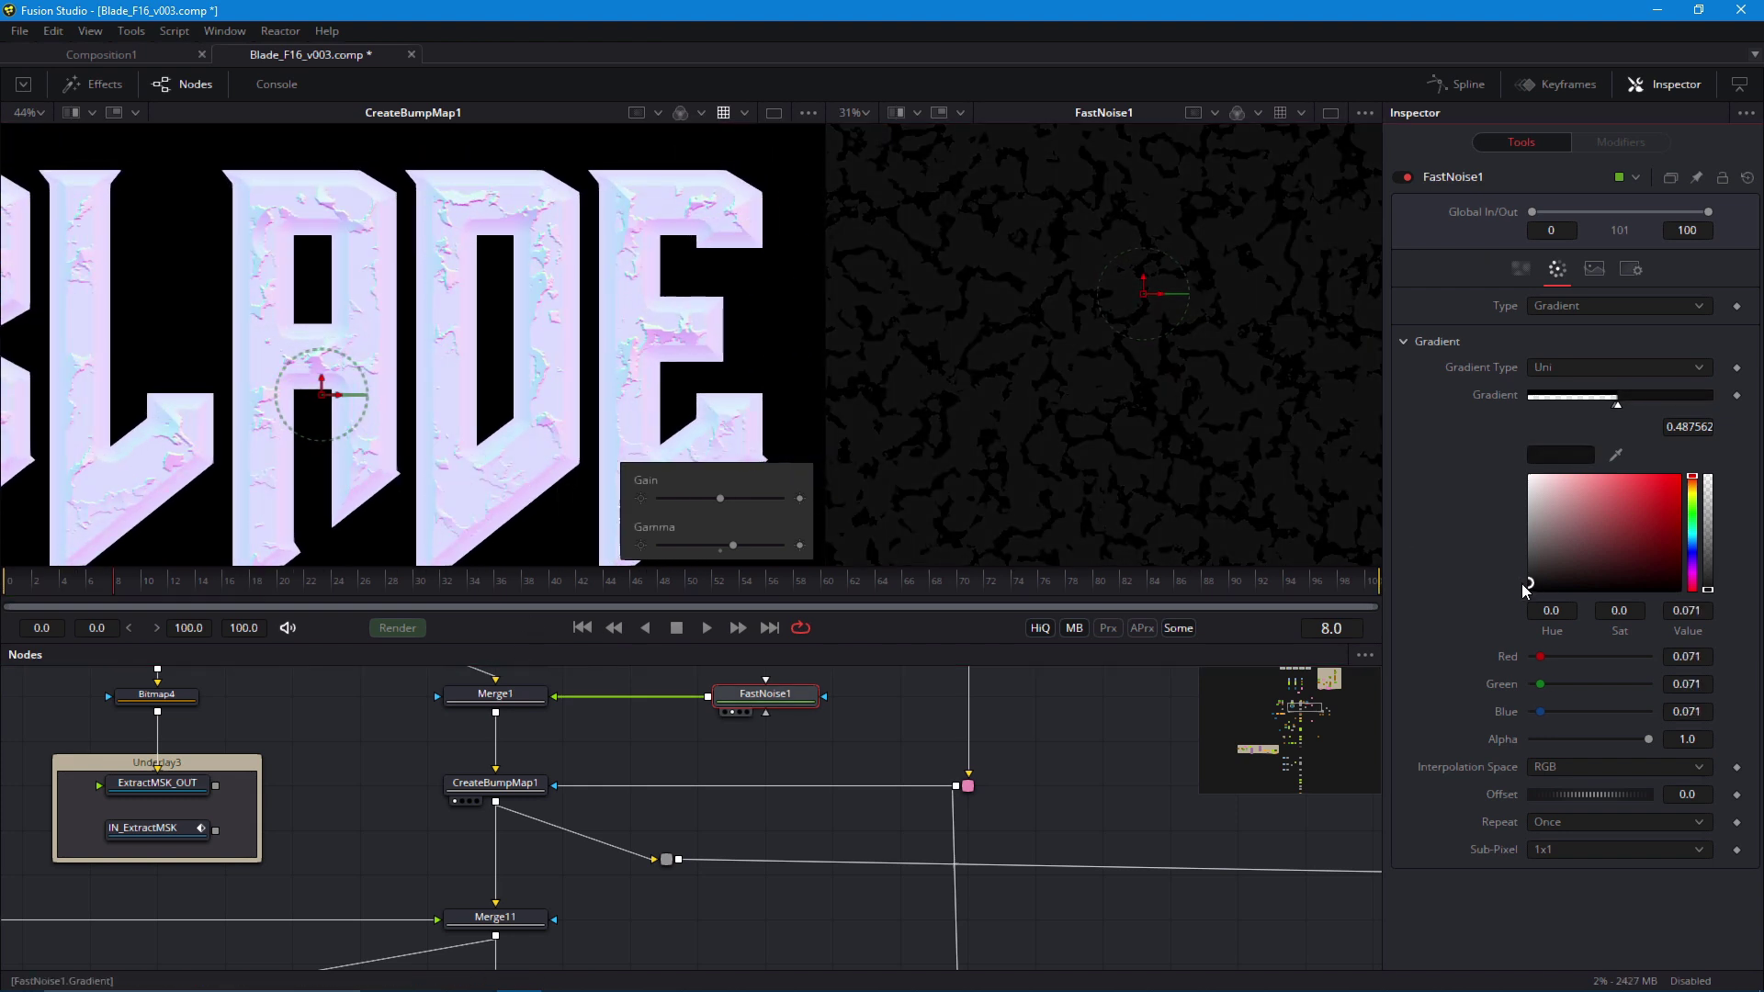
left_click(1520, 268)
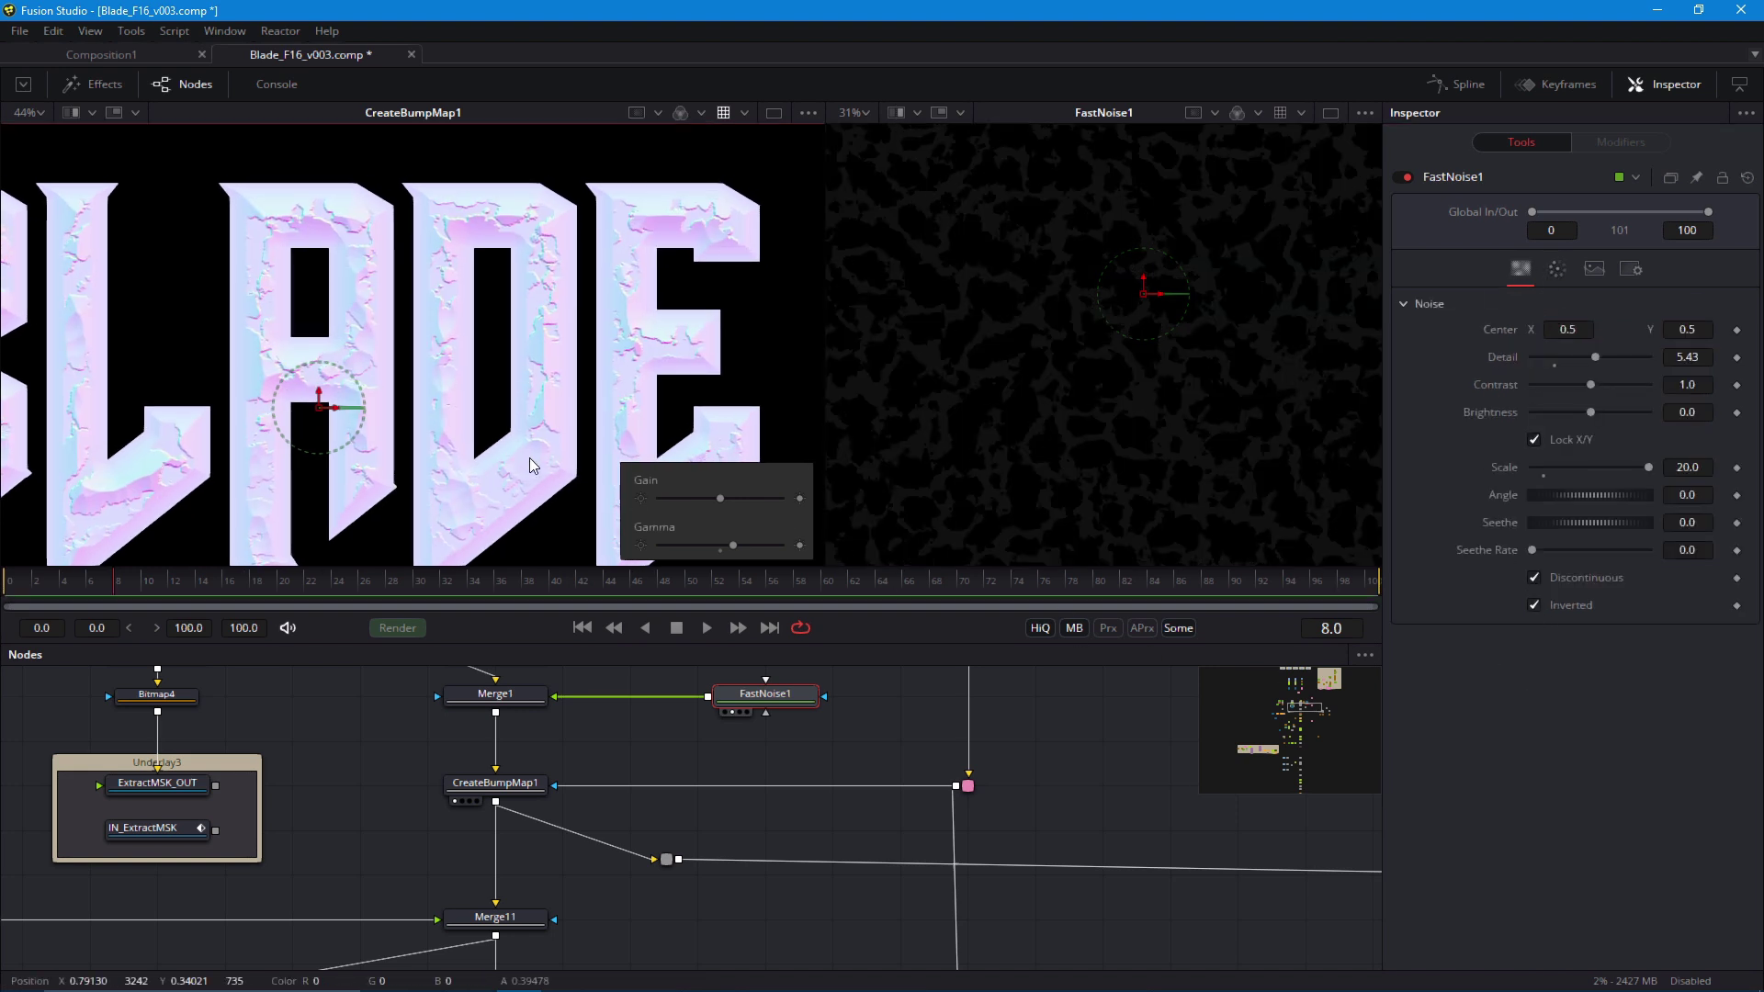
scroll(529, 457, "up", 5)
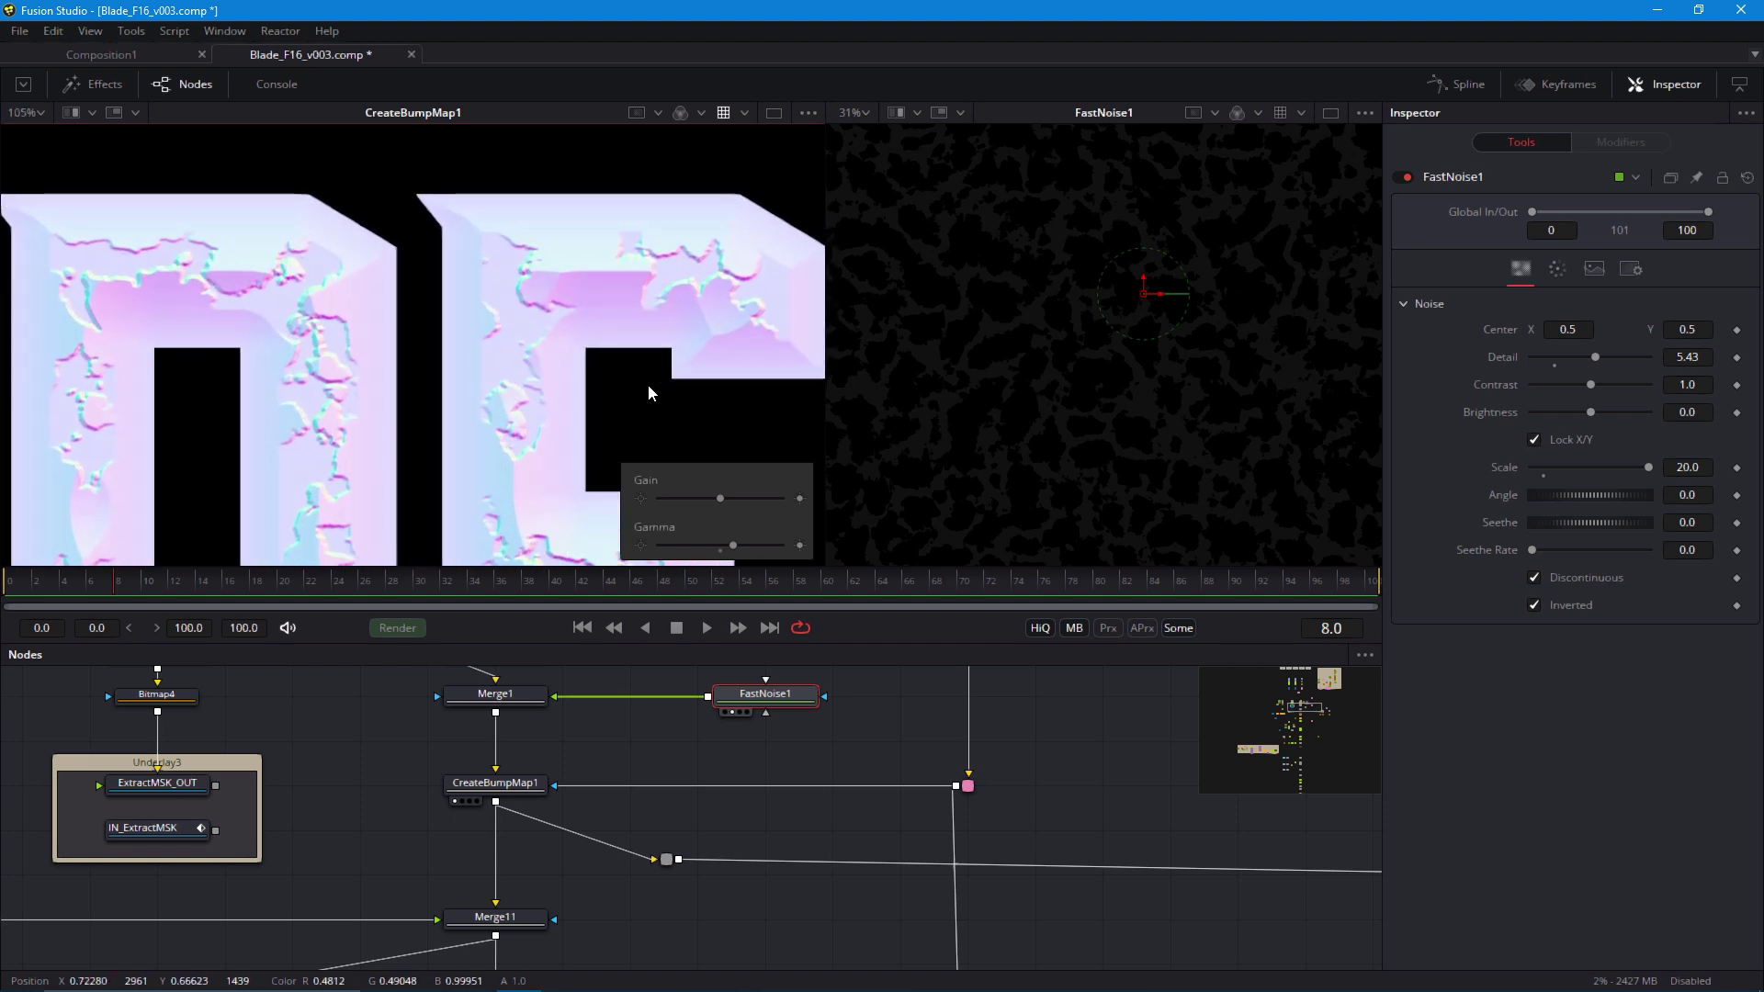
left_click_drag(773, 265, 719, 239)
left_click_drag(375, 465, 399, 242)
scroll(551, 362, "down", 2)
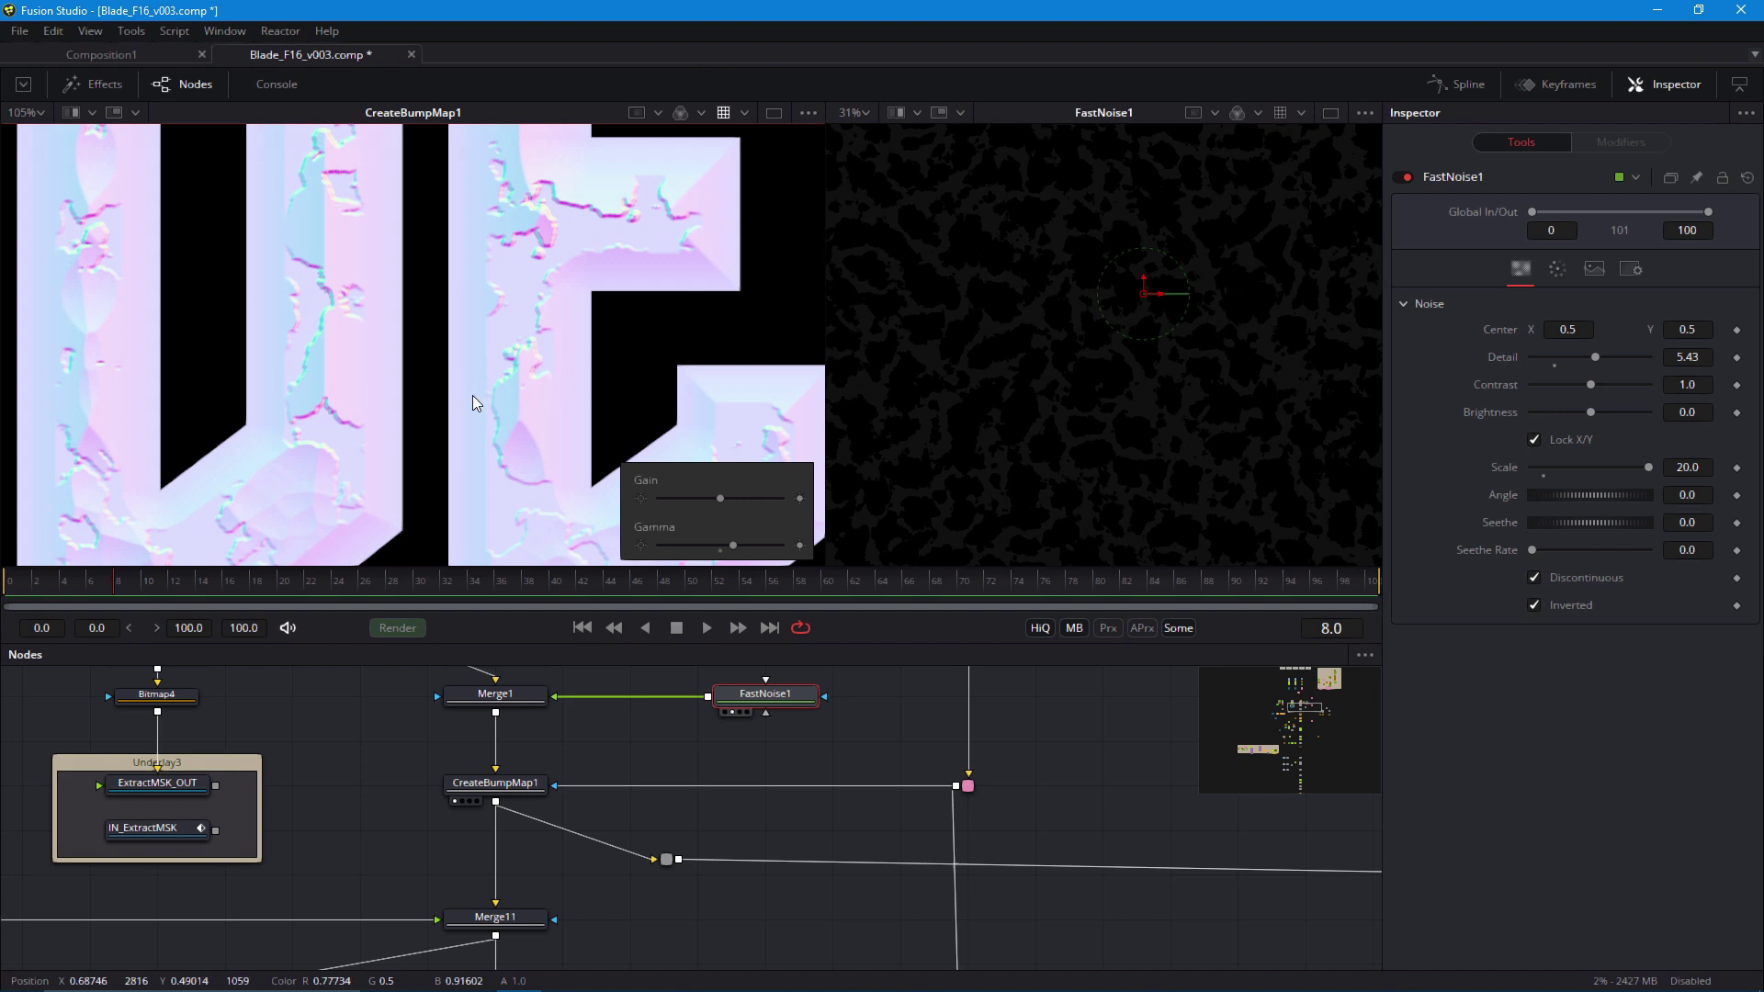
scroll(376, 442, "down", 3)
Paste a duplicate of FastNoise1 in the empty space above it
scroll(700, 762, "up", 3)
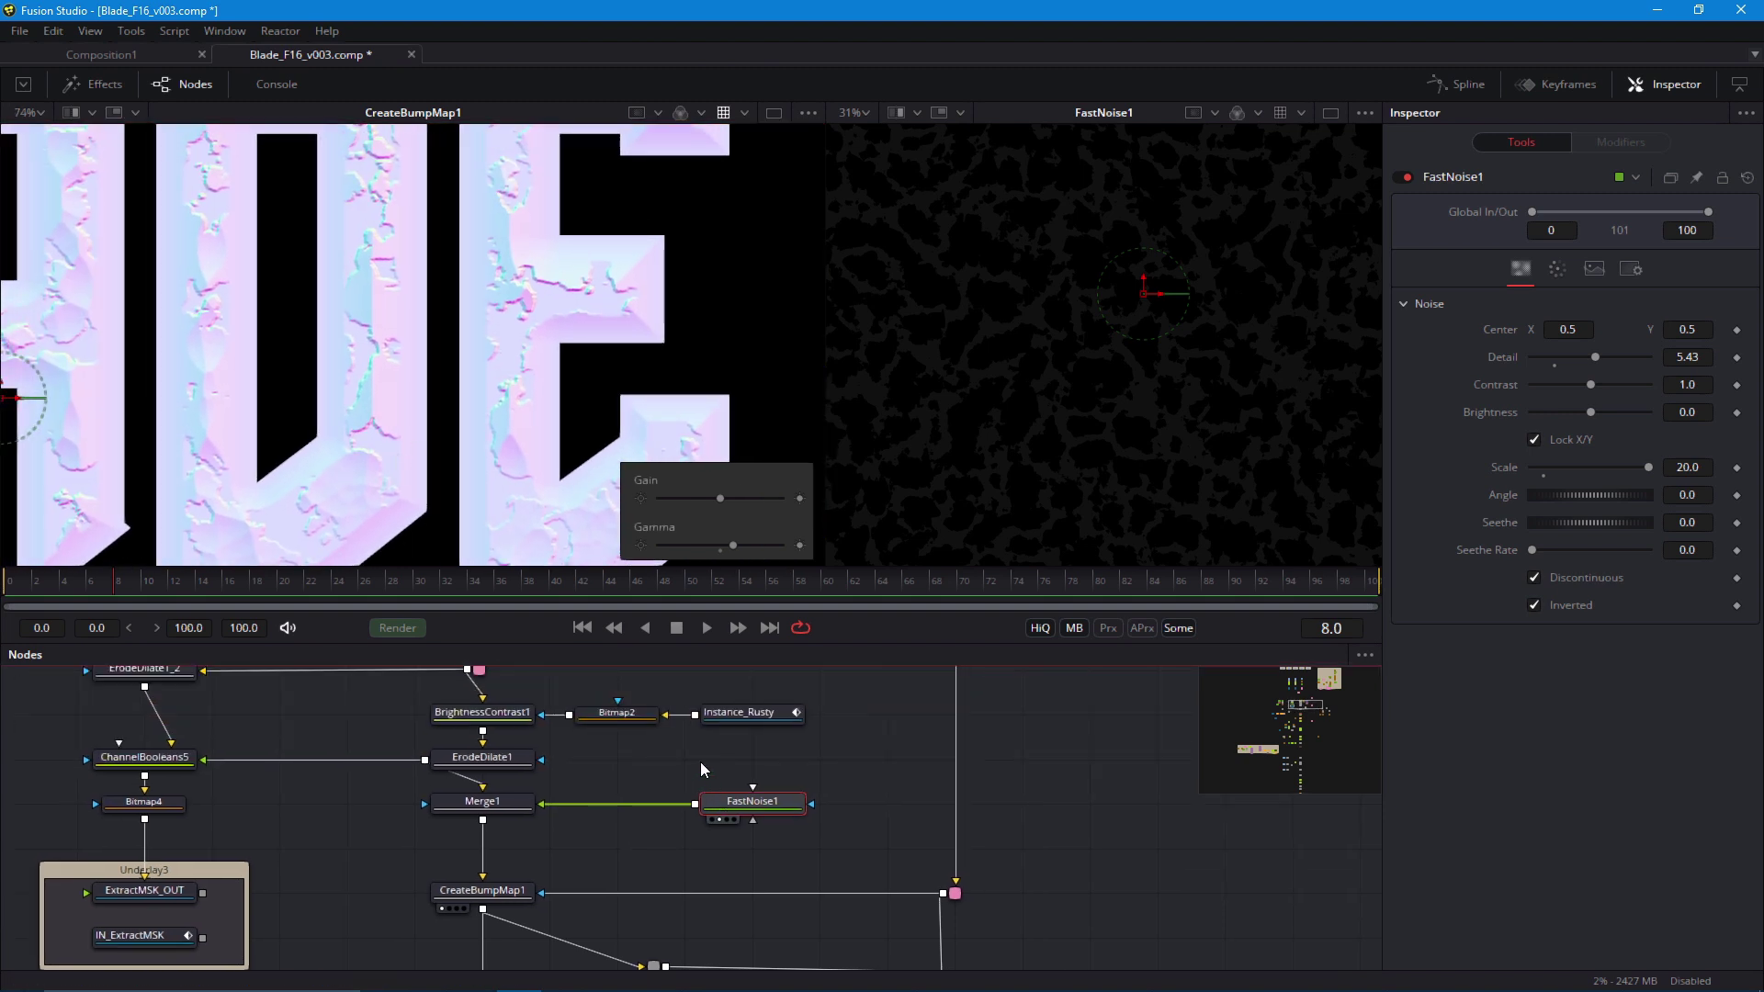
left_click(781, 835)
key("ctrl+v")
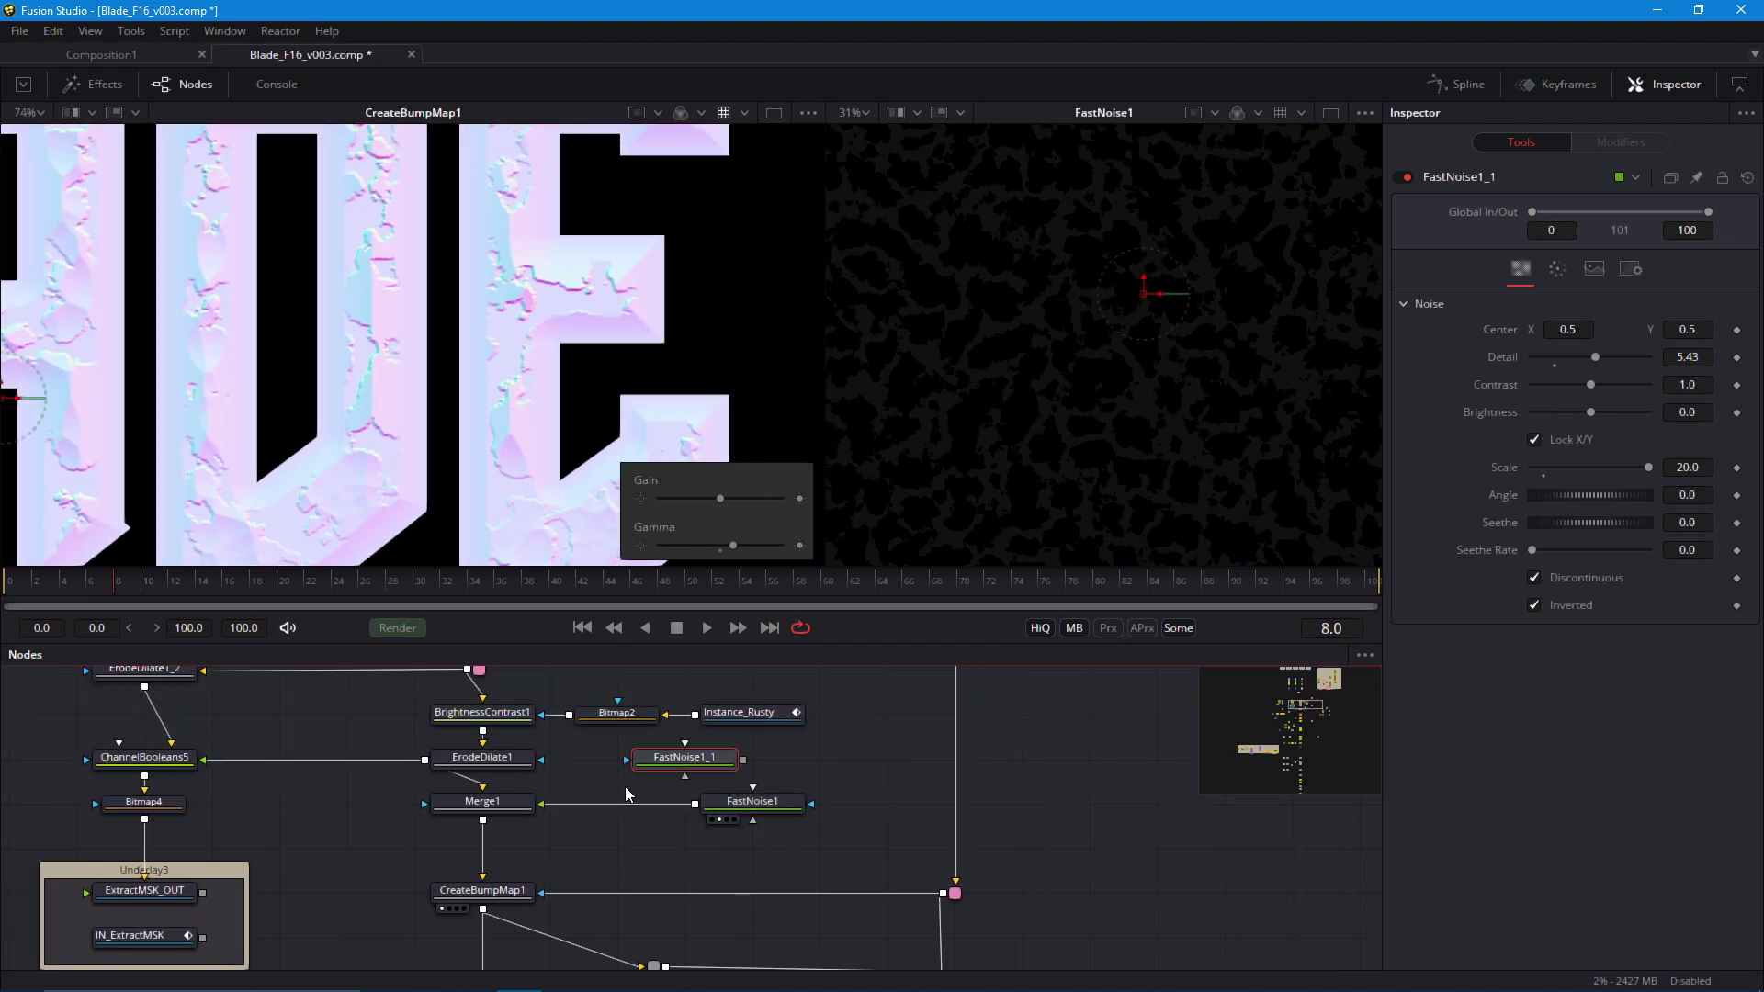
Insert a Brightness/Contrast node between FastNoise1 and Merge1 and connect FastNoise1_1 as its effect mask
left_click_drag(714, 827, 781, 829)
key("ctrl+space")
type("bc")
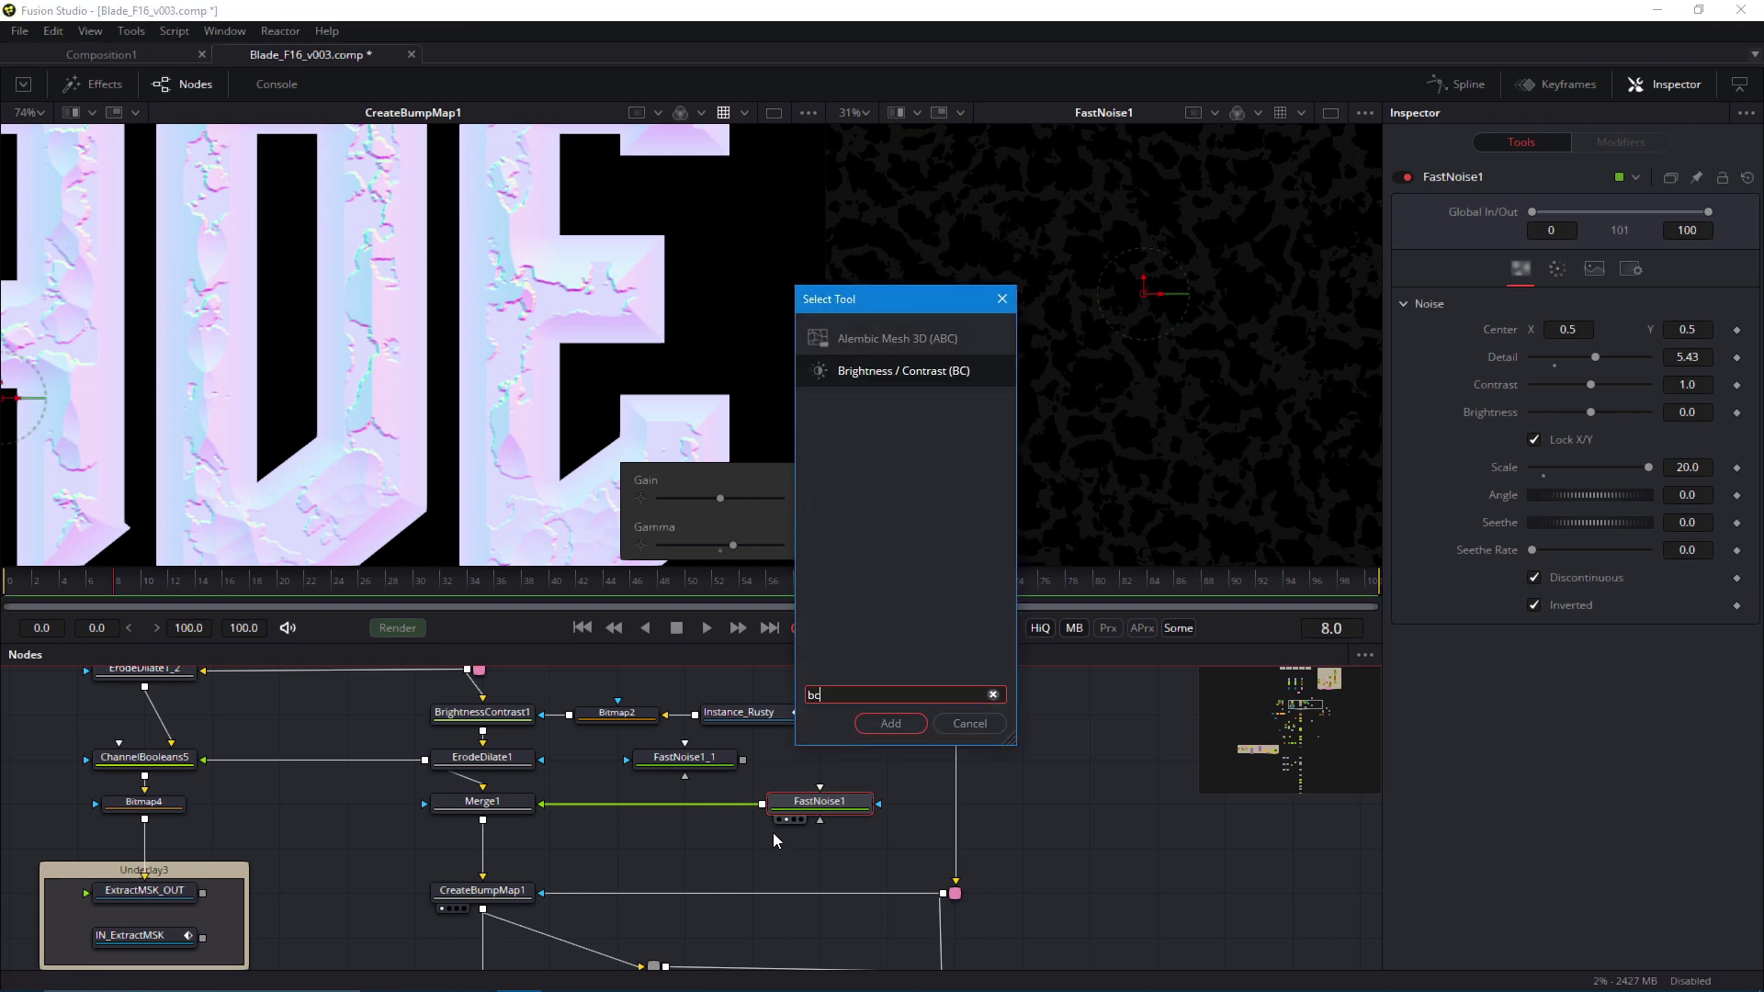
key("Return")
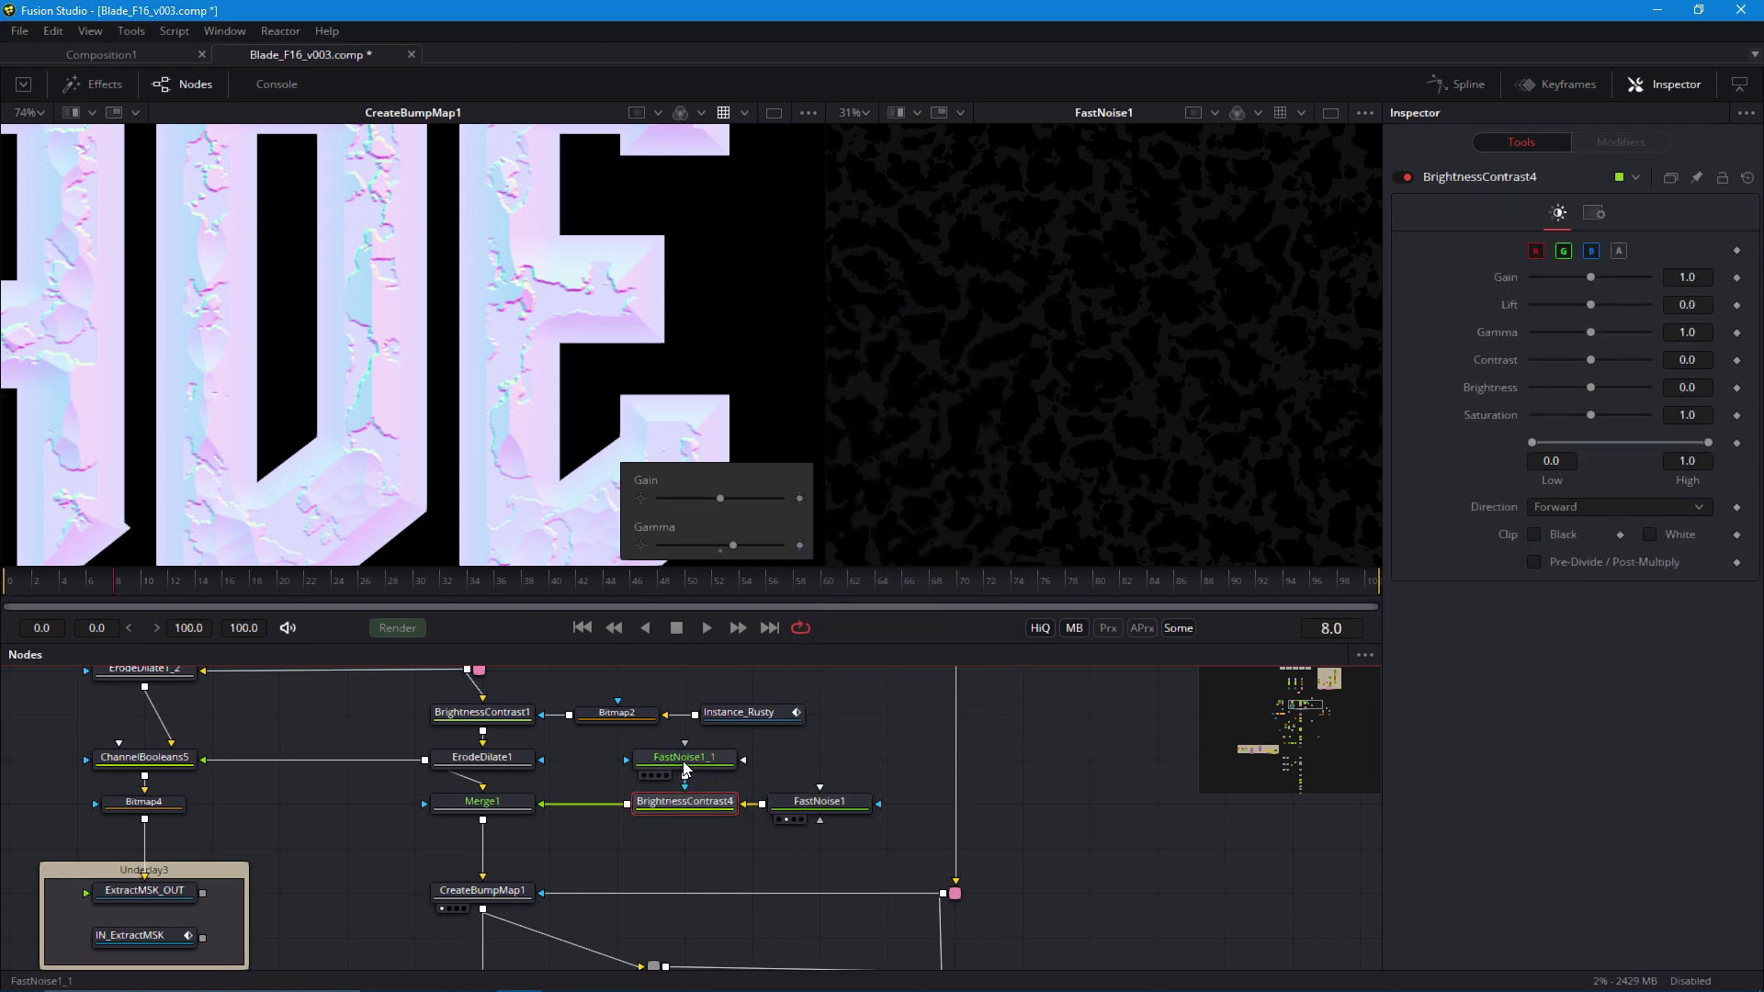
Show FastNoise1_1 in the second viewer, set its Seethe to 0.761, and turn off Discontinuous and Inverted
left_click(684, 767)
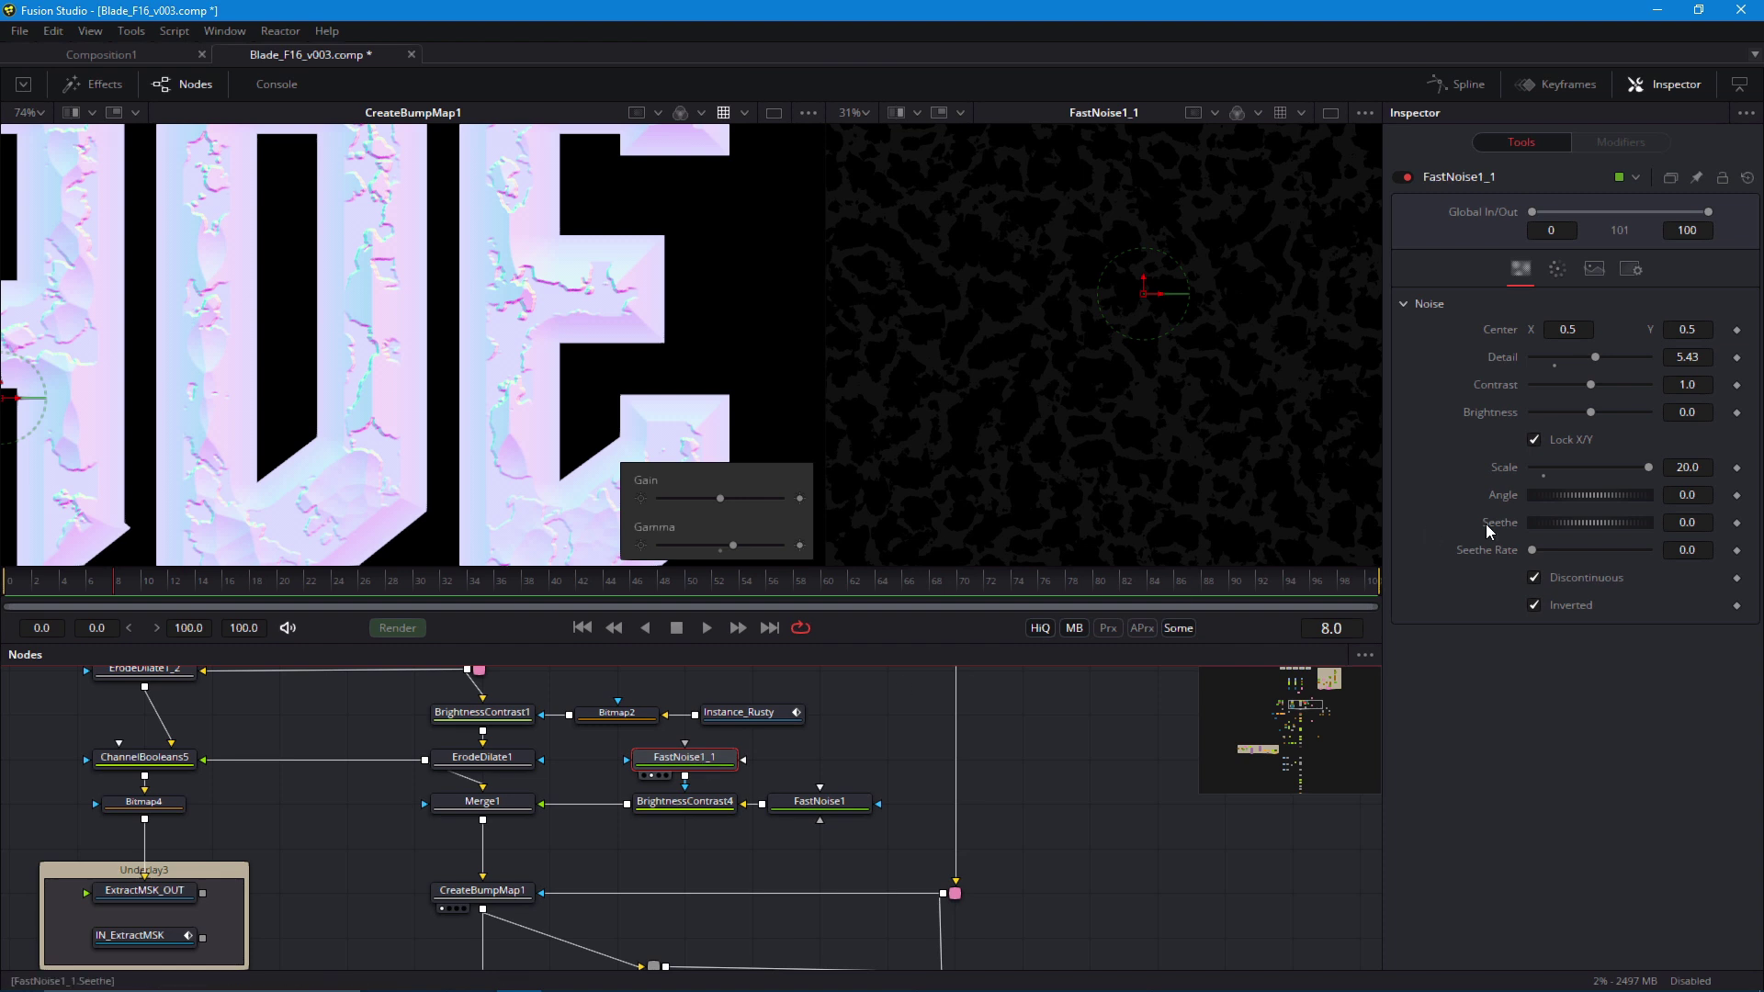
mouse_move(1575, 525)
left_mouse_down()
mouse_move(1618, 533)
mouse_move(1554, 521)
left_mouse_up()
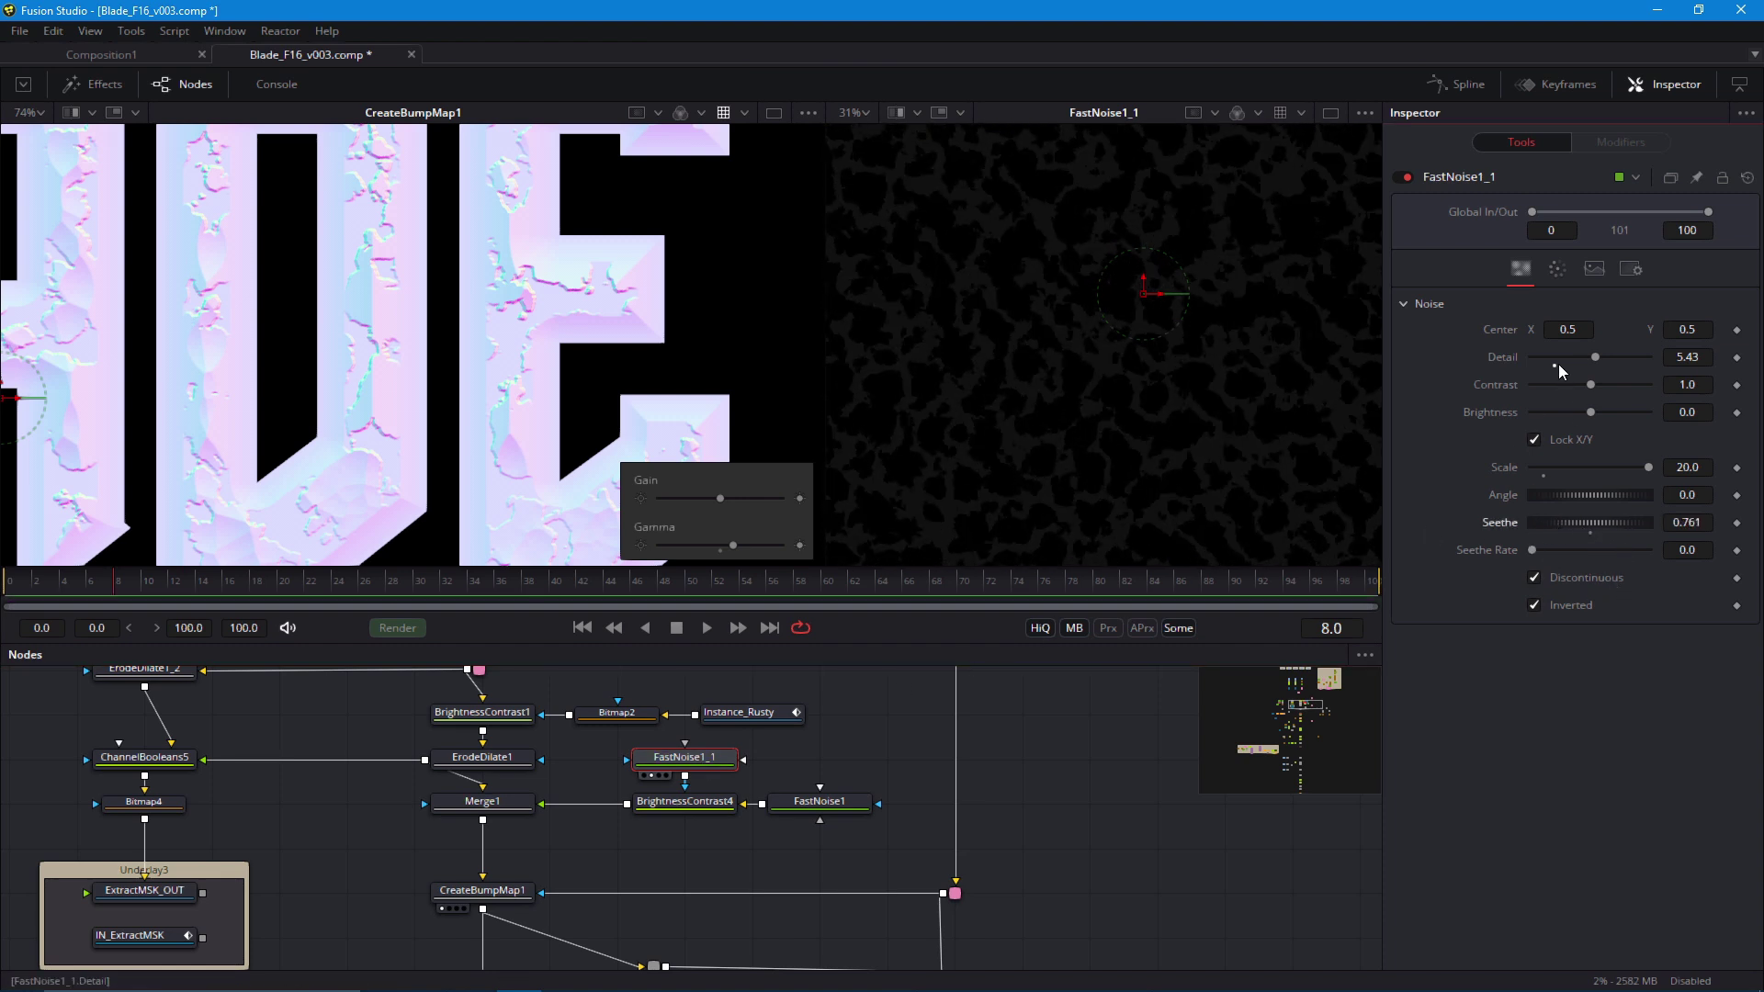
left_click(1535, 592)
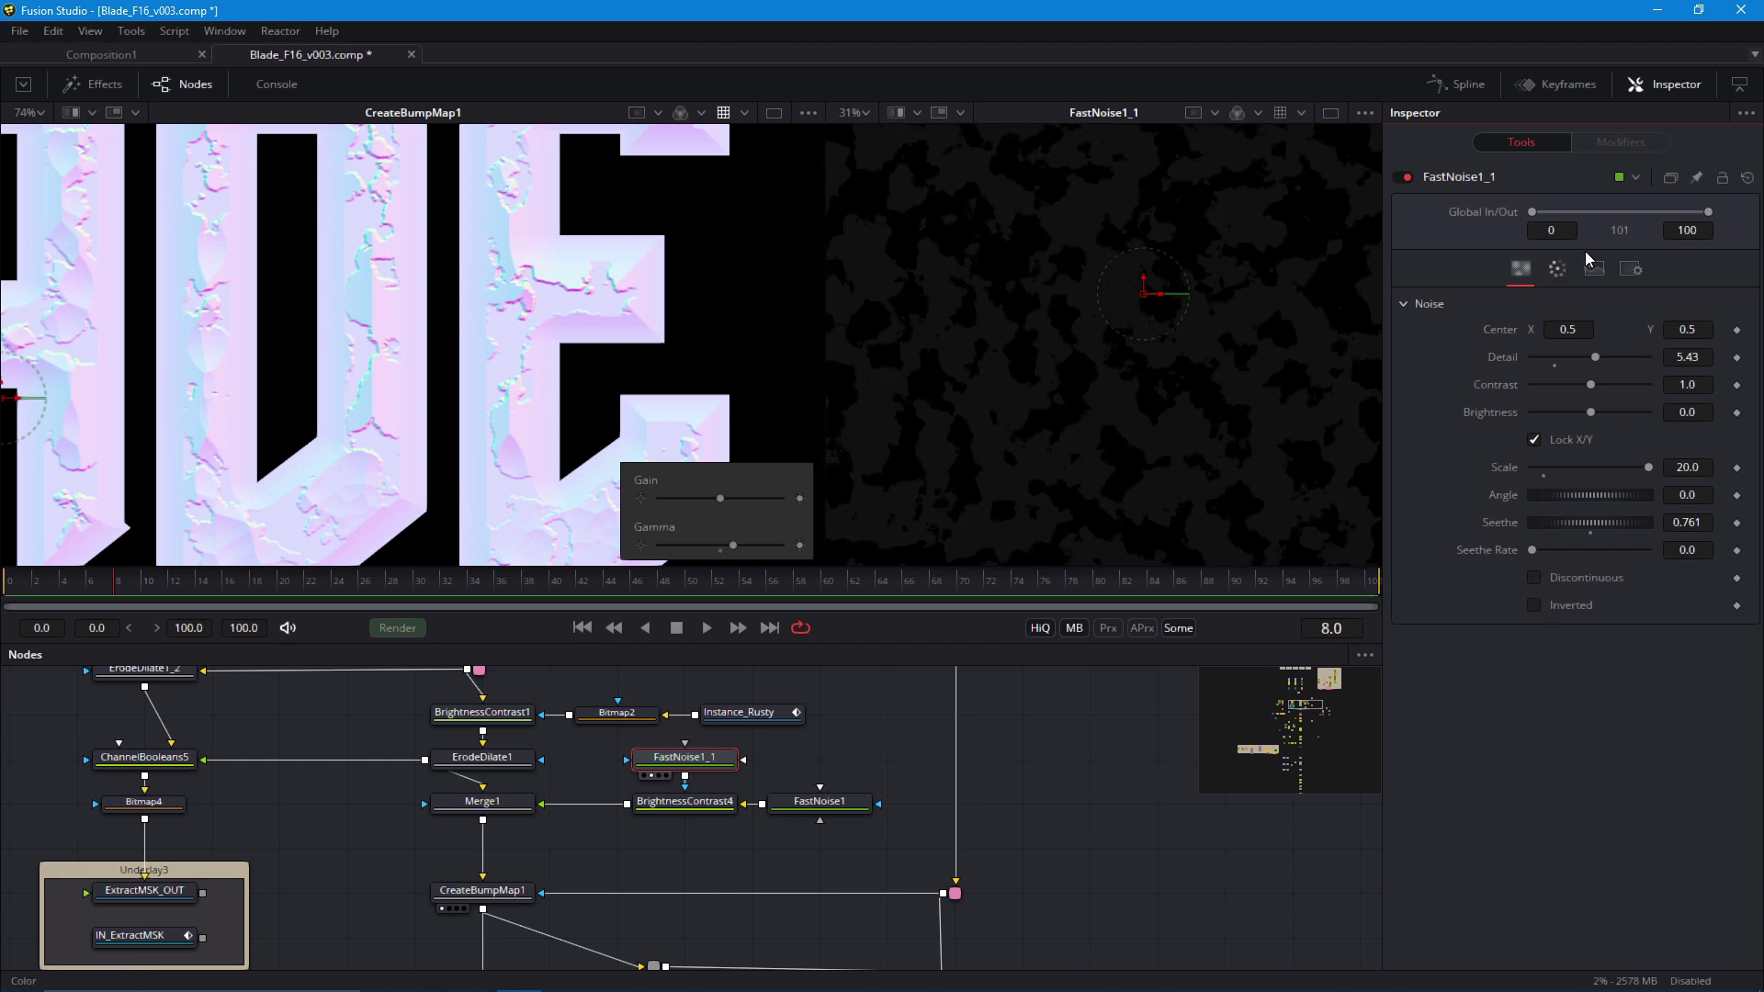
Open FastNoise1_1's gradient settings and show Displace1 in the first viewer to check the chipped letters
left_click(1556, 268)
left_click_drag(429, 305, 408, 526)
scroll(417, 487, "up", 1)
scroll(683, 784, "down", 6)
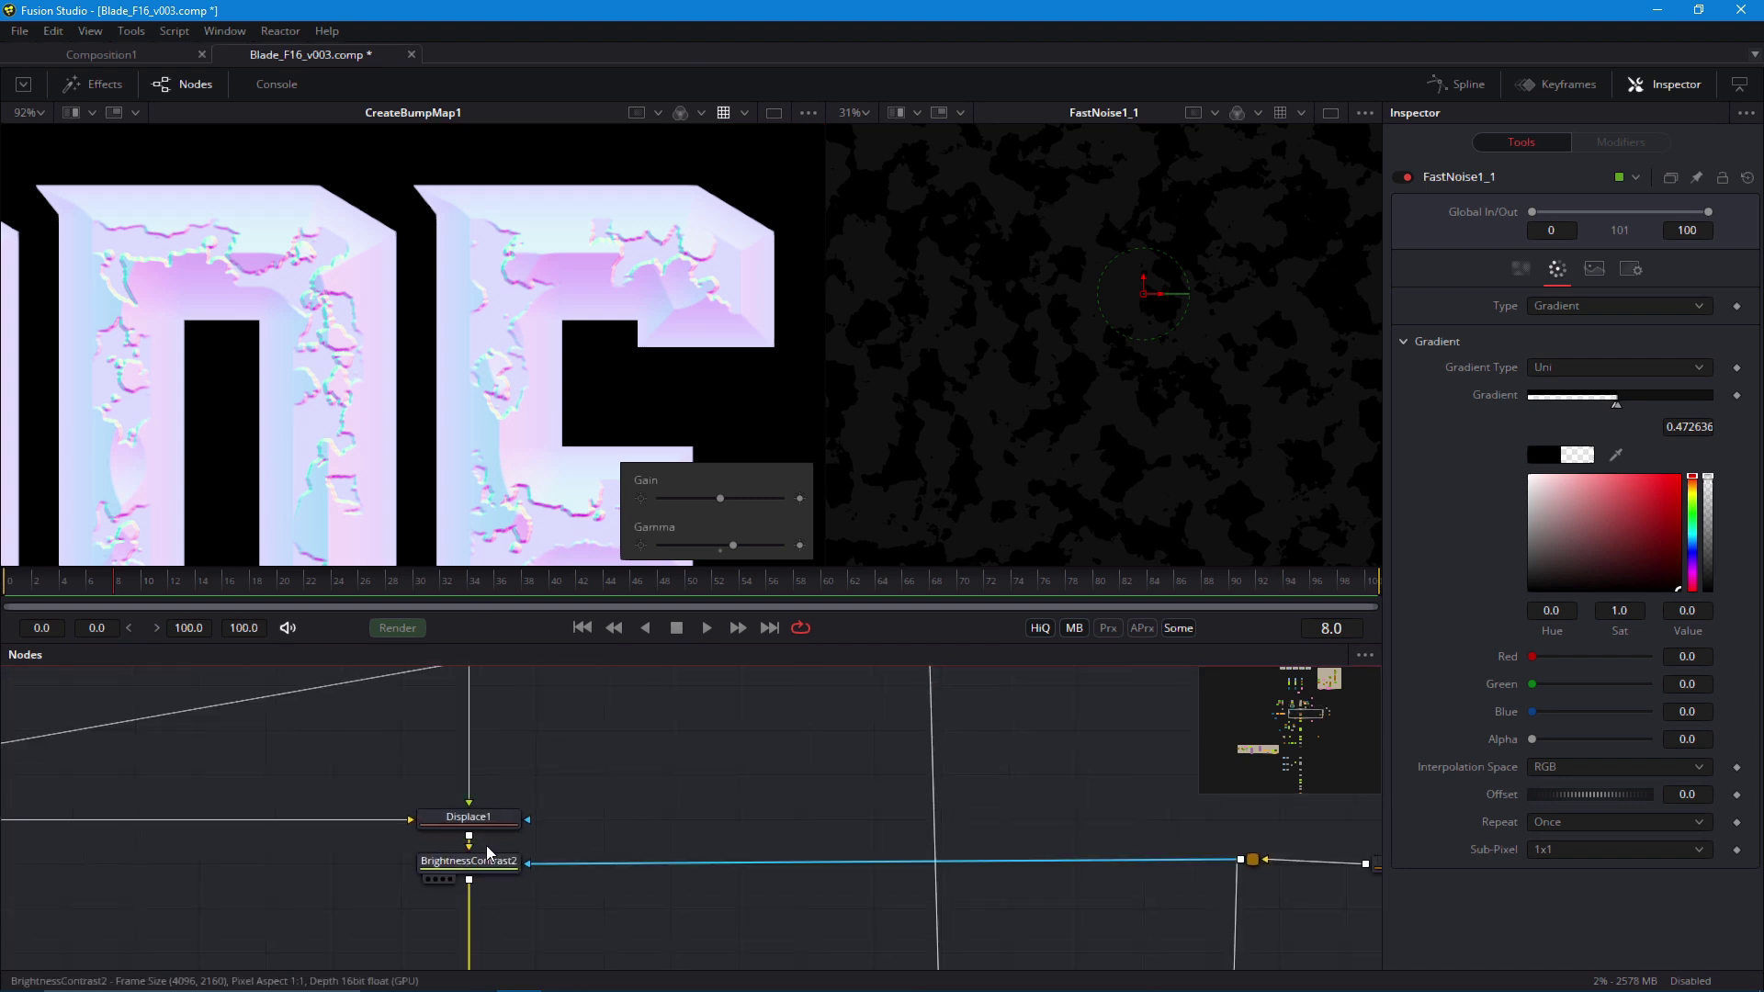
left_click_drag(468, 817, 413, 516)
Lower BrightnessContrast4's Gain to 0.53
scroll(583, 890, "up", 5)
left_click(603, 786)
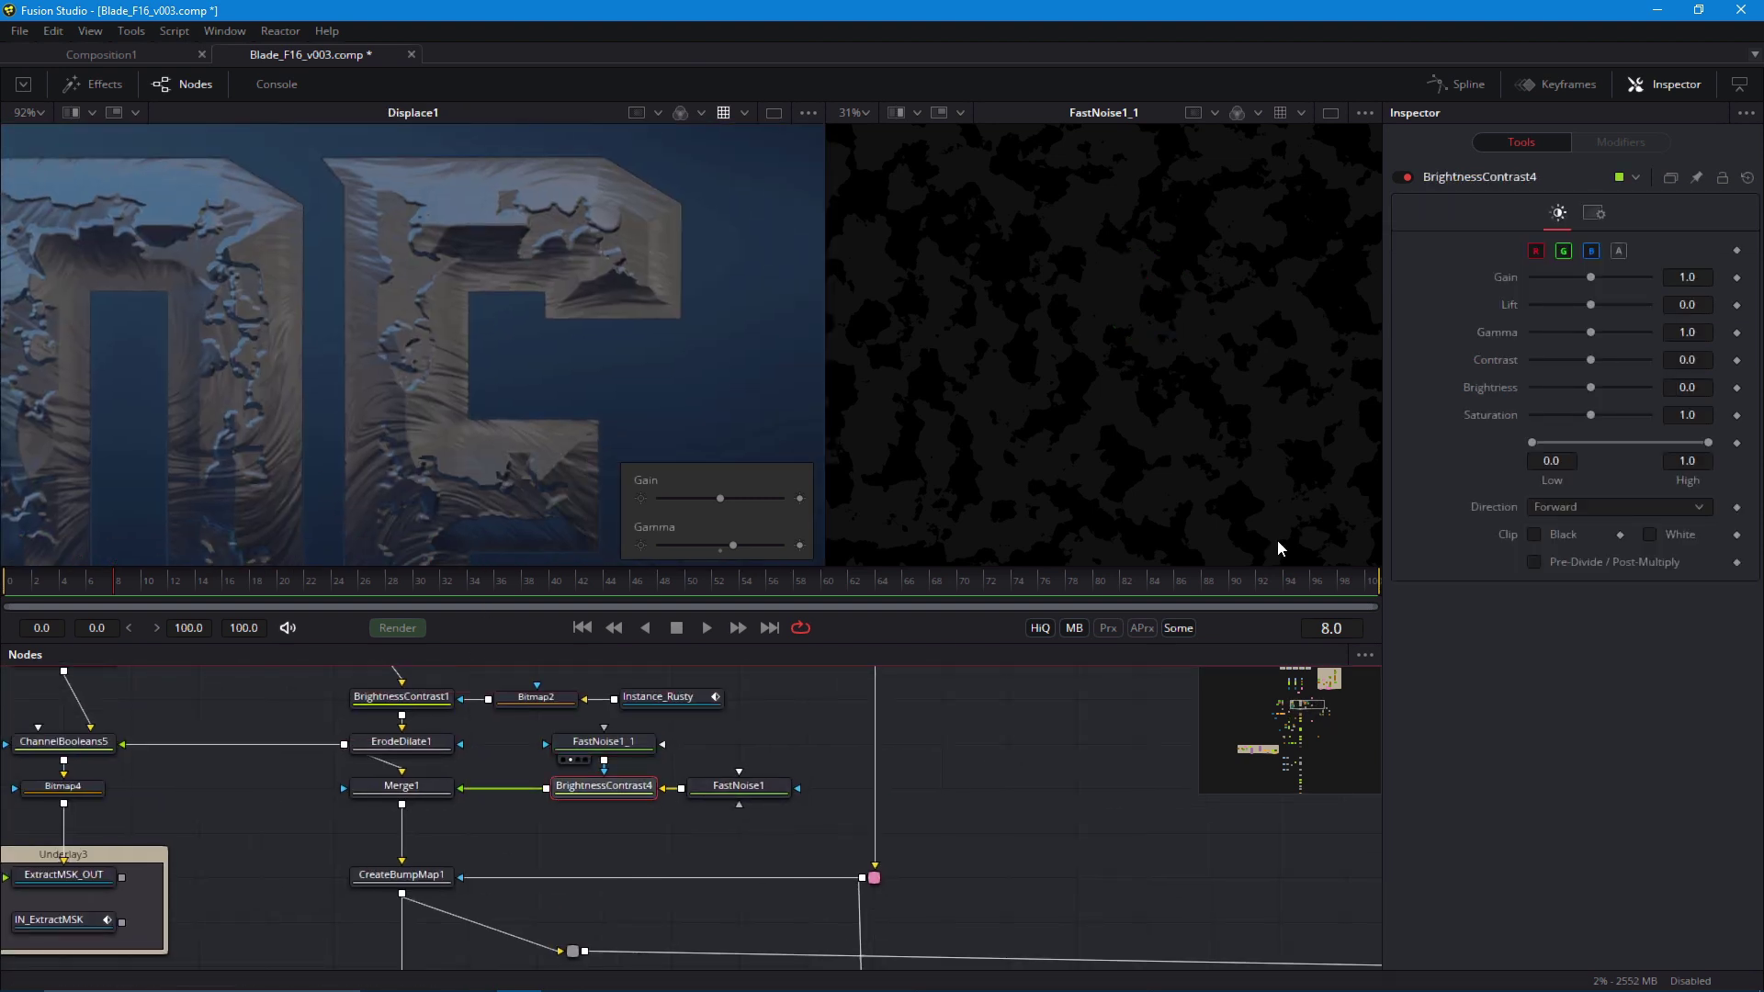
left_click_drag(1595, 277, 1568, 272)
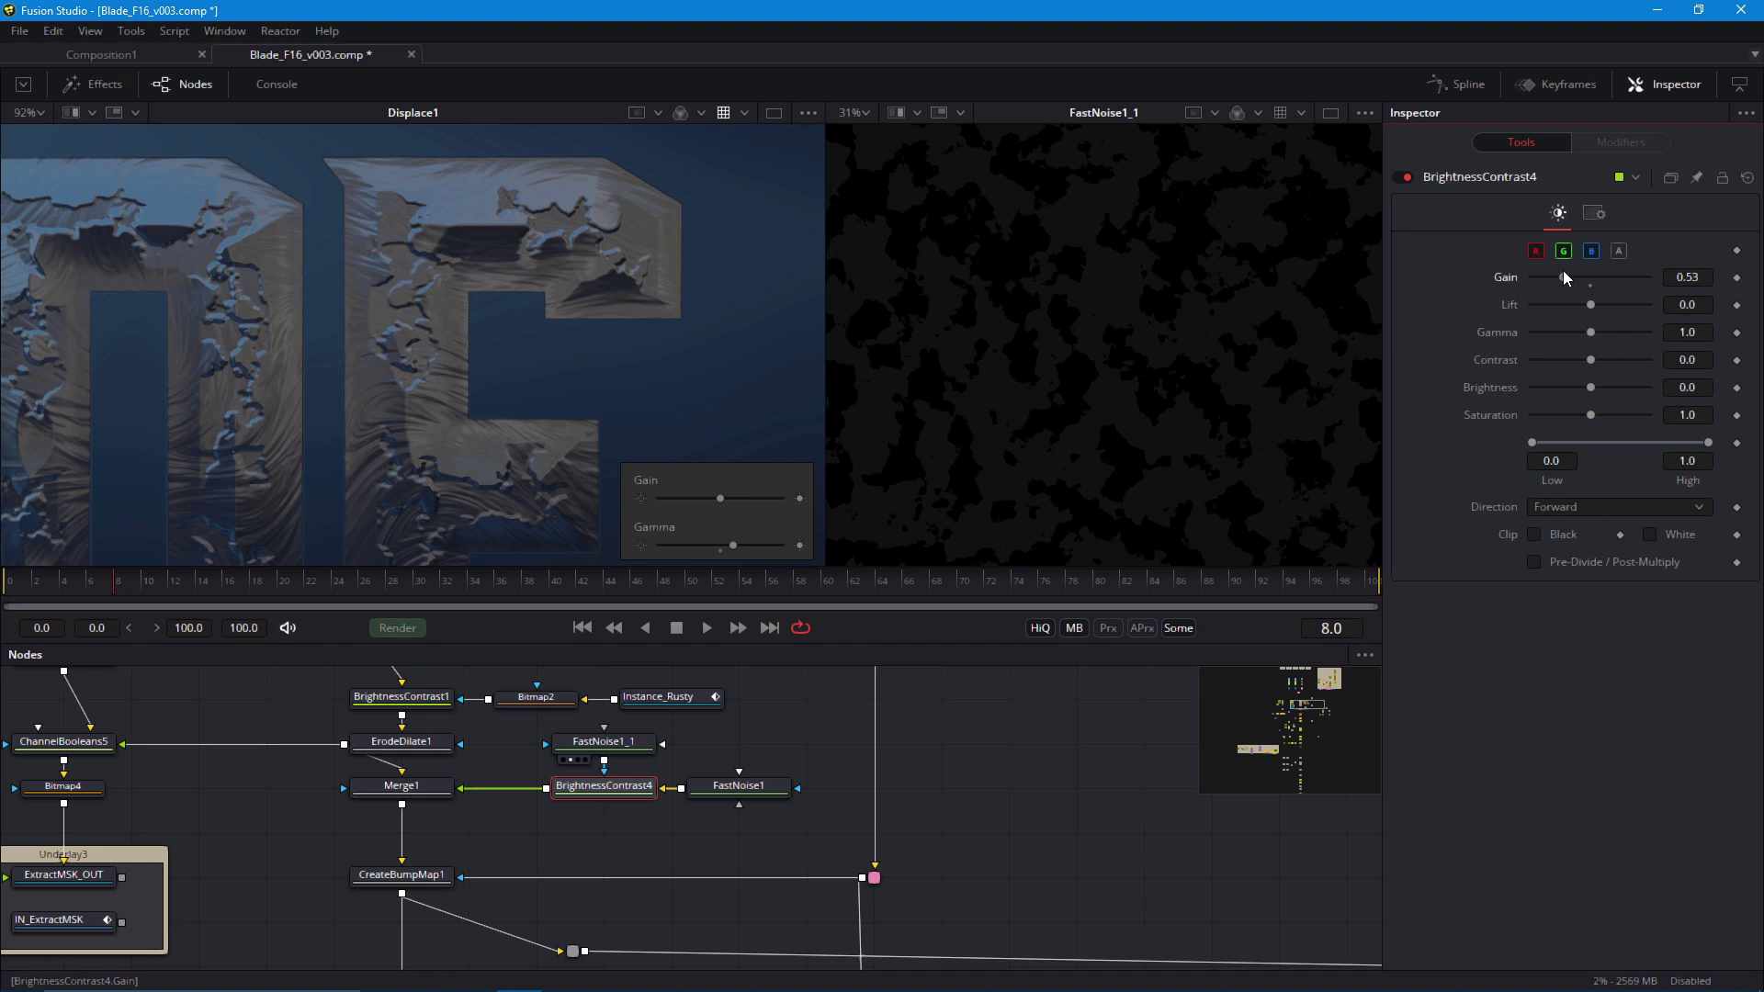
Spread FastNoise1_1's gradient stops apart to soften the mask noise, and lower BrightnessContrast4's Gain to 0.19
left_click(603, 741)
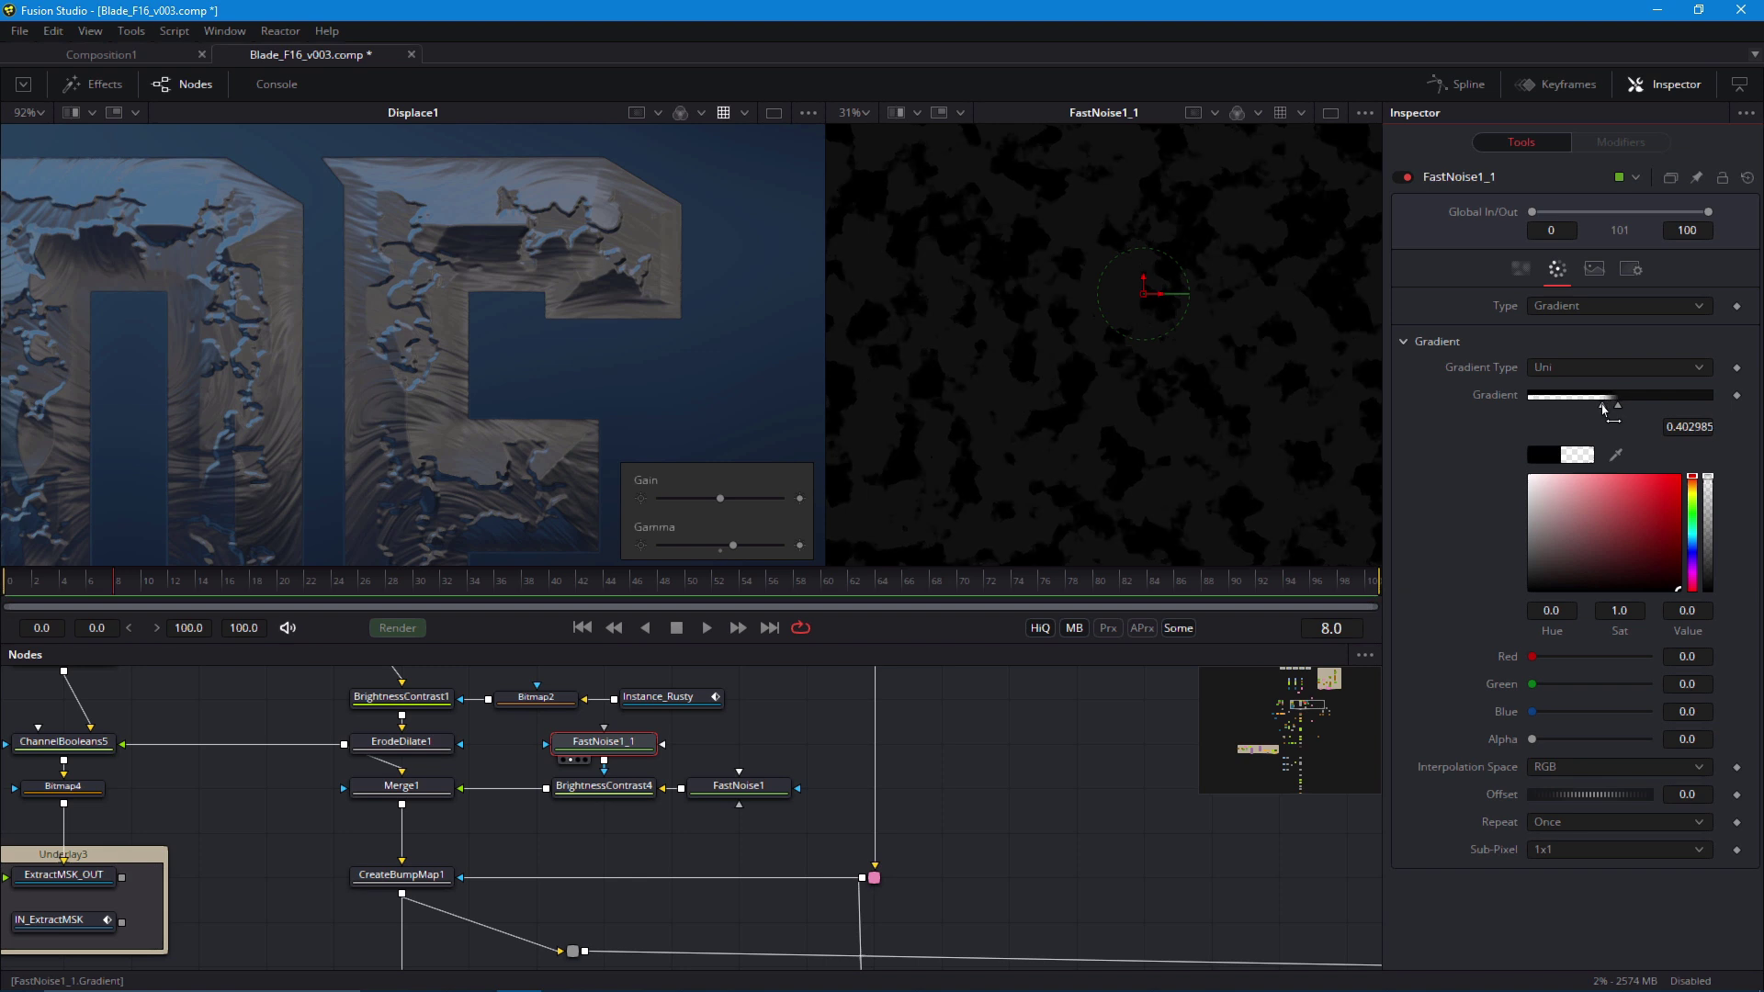
mouse_move(1609, 414)
left_mouse_down()
mouse_move(1596, 410)
mouse_move(1626, 410)
mouse_move(1586, 409)
mouse_move(1638, 410)
left_mouse_up()
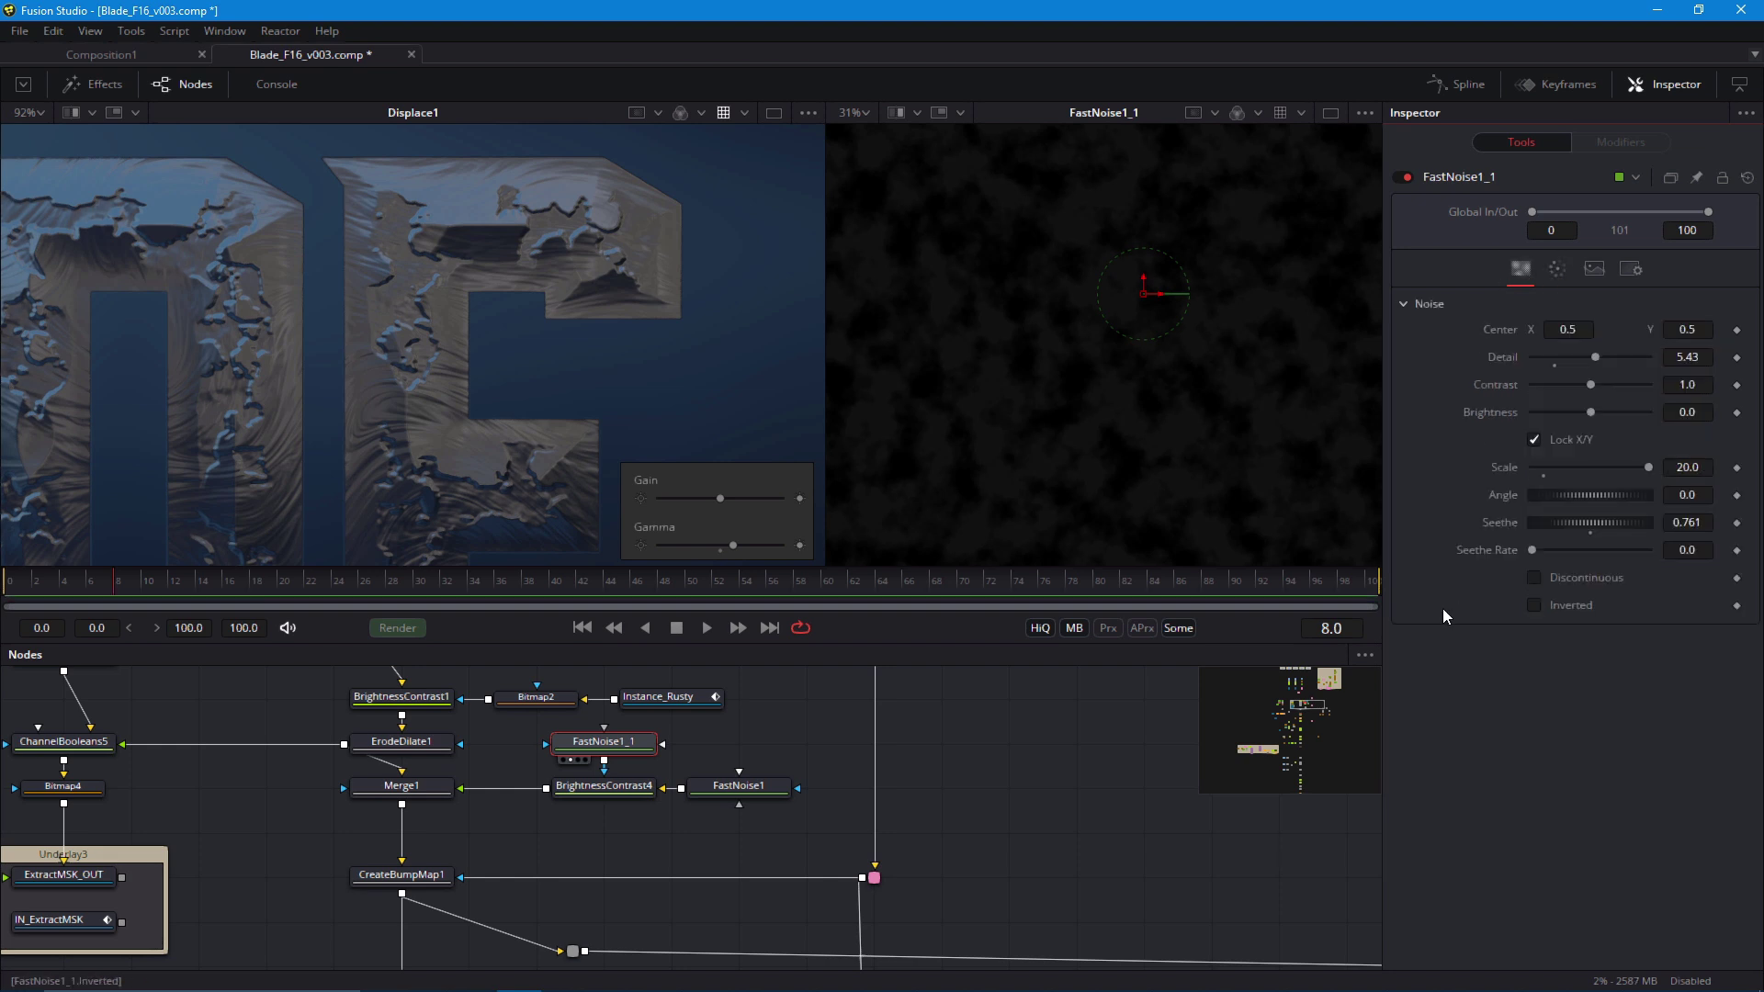
left_click(603, 786)
left_click_drag(1550, 277, 1541, 283)
Make FastNoise1_1's pattern finer by raising its Scale to 73.7
left_click(612, 744)
left_click(1675, 467)
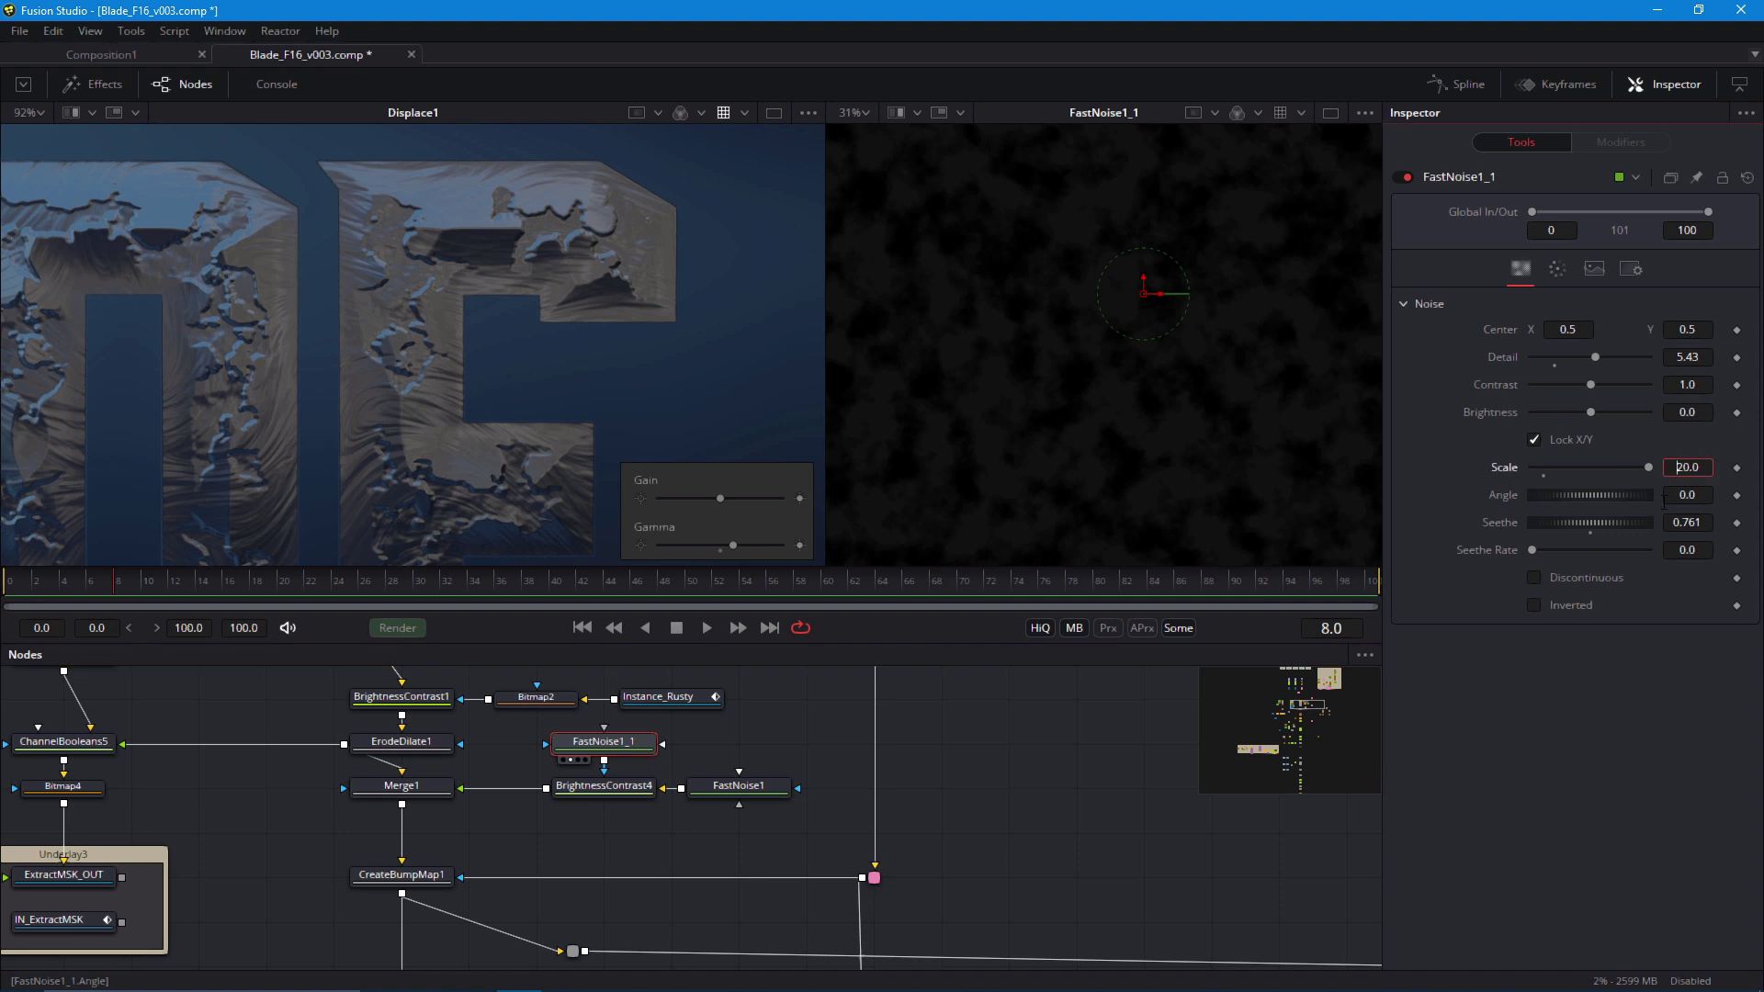
type("8")
key("Tab")
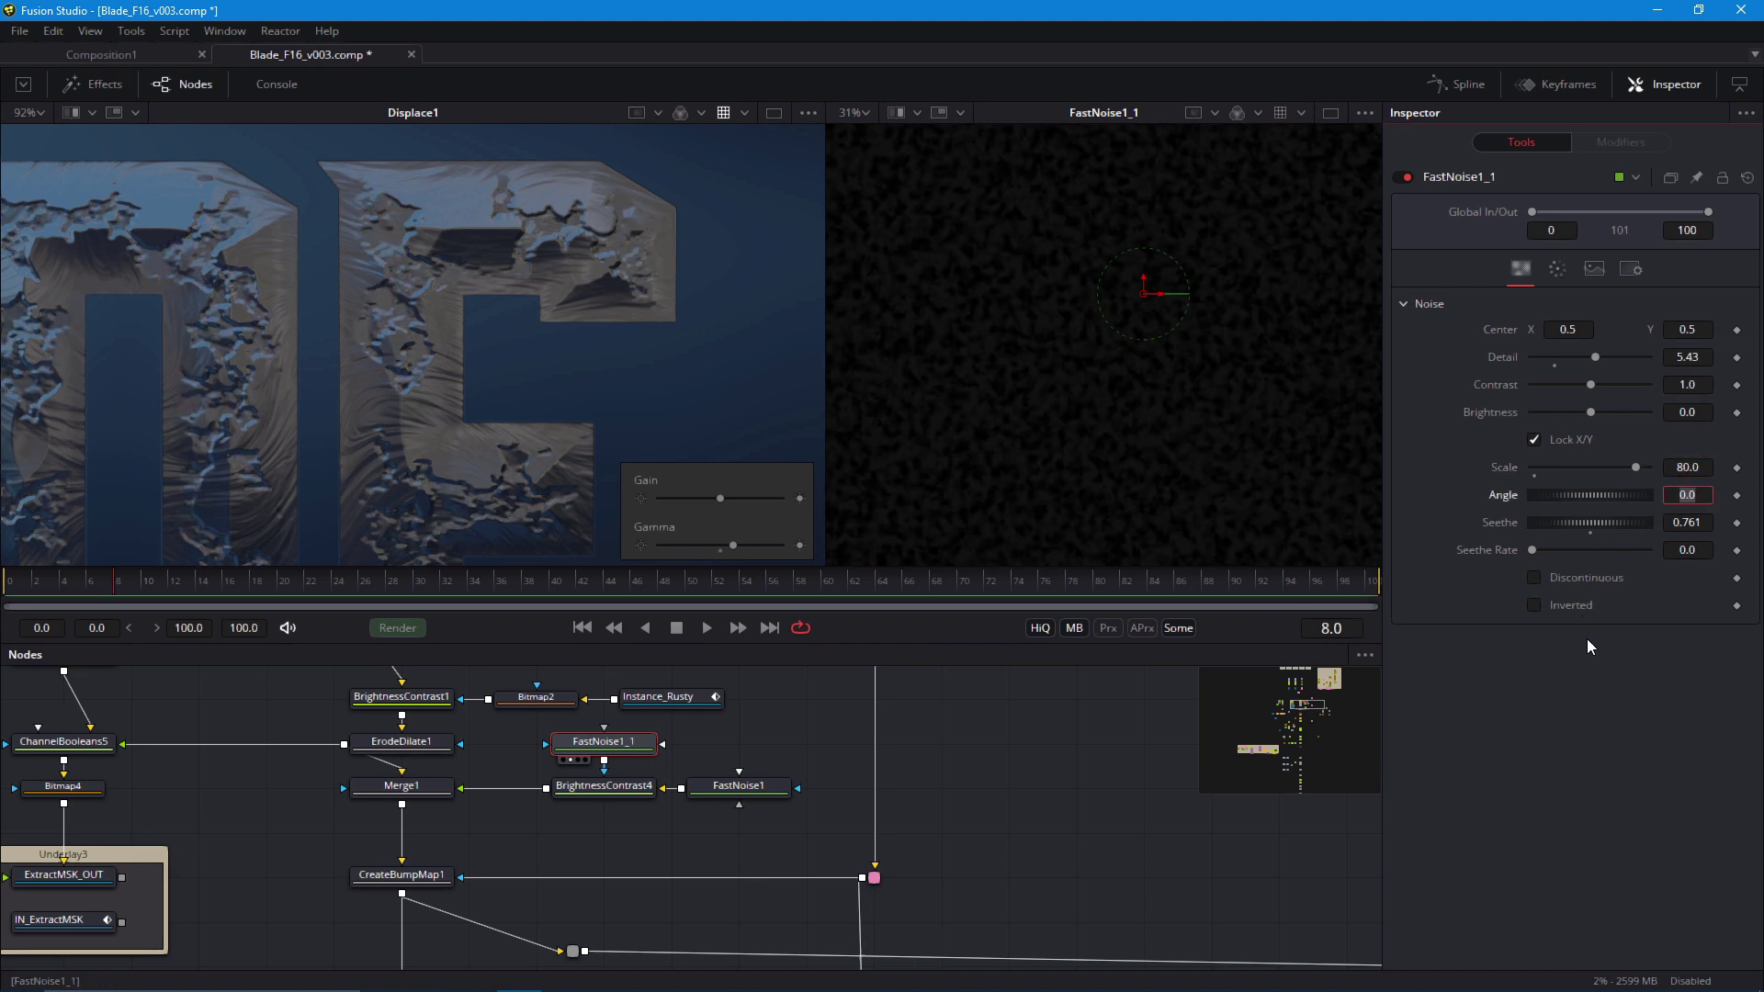
left_click_drag(1636, 467, 1628, 467)
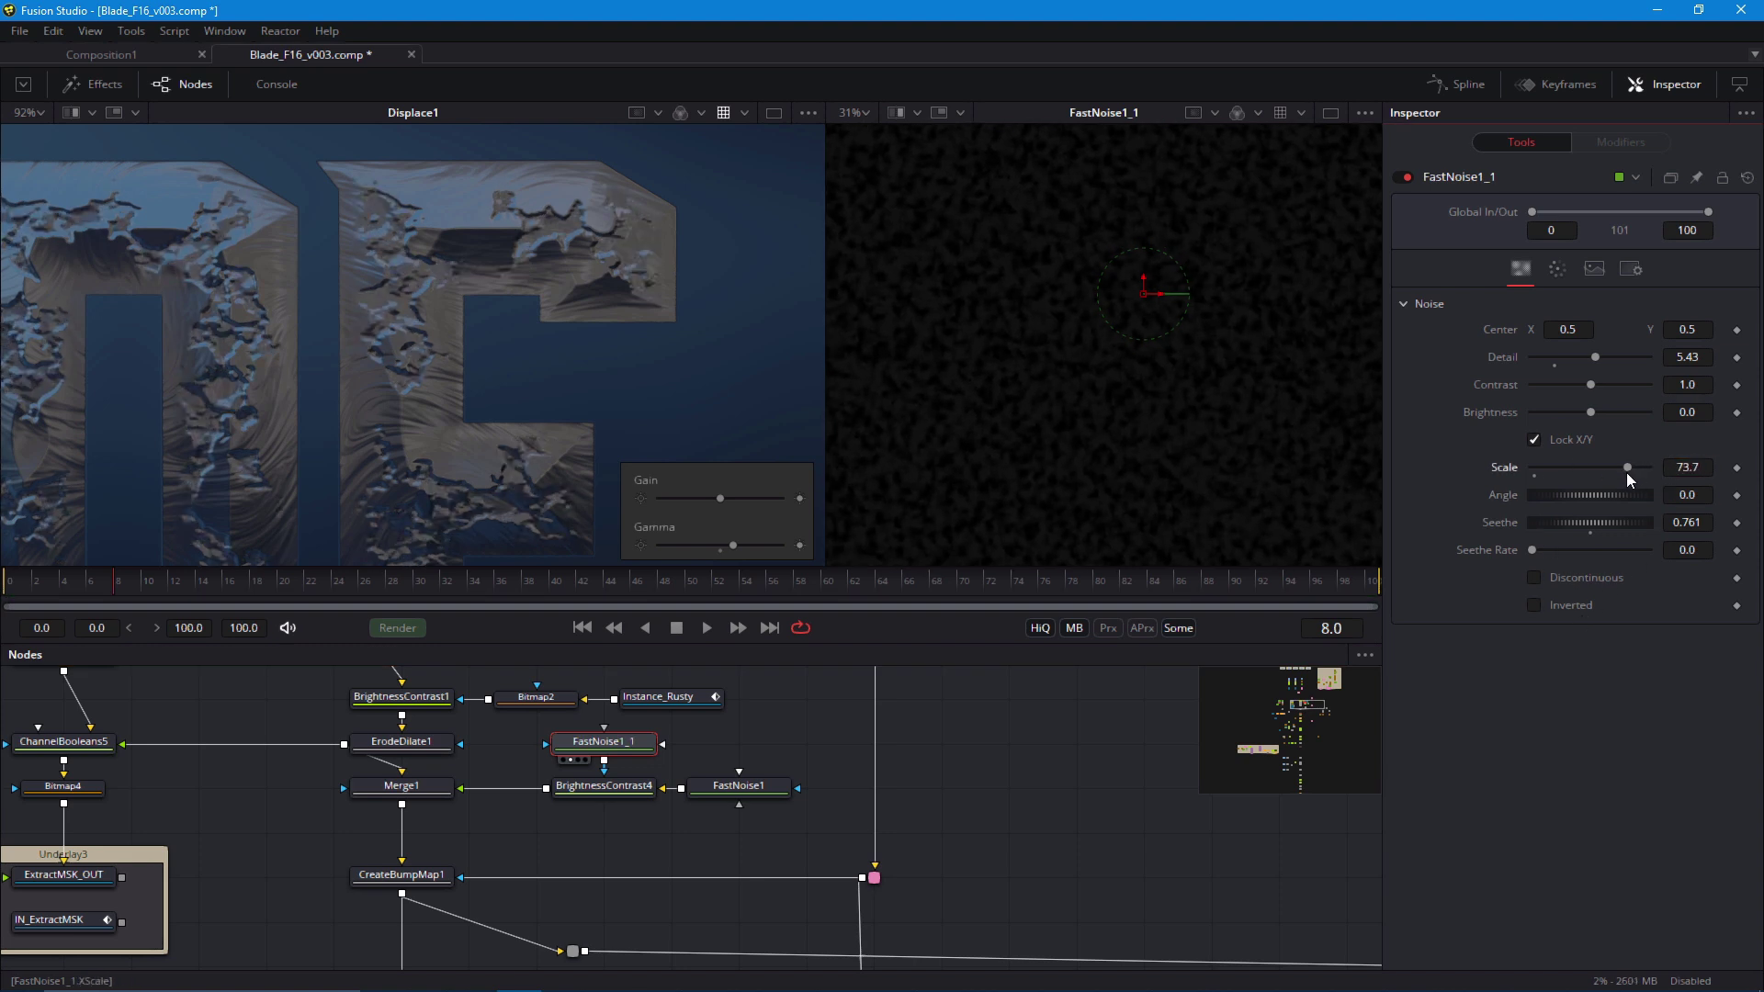
Set BrightnessContrast4's Gain to 0.14 and inspect the chipped relief on the letters D and E
left_click(604, 786)
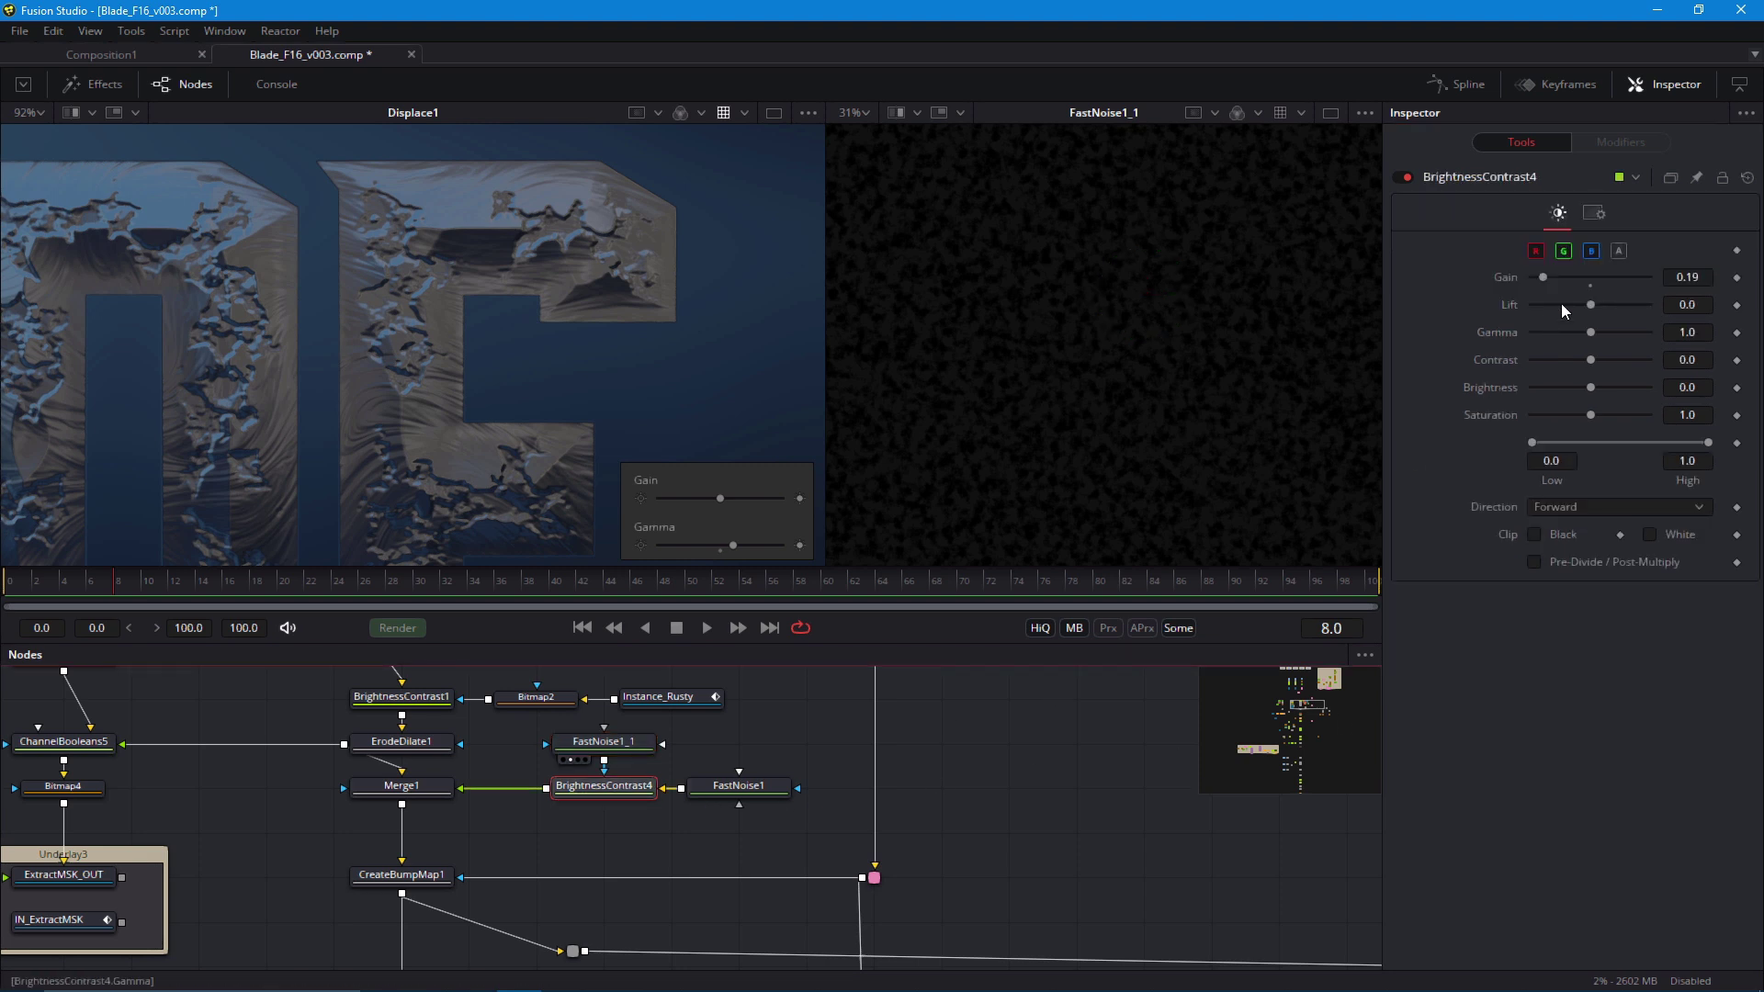
left_click_drag(1542, 279, 1540, 274)
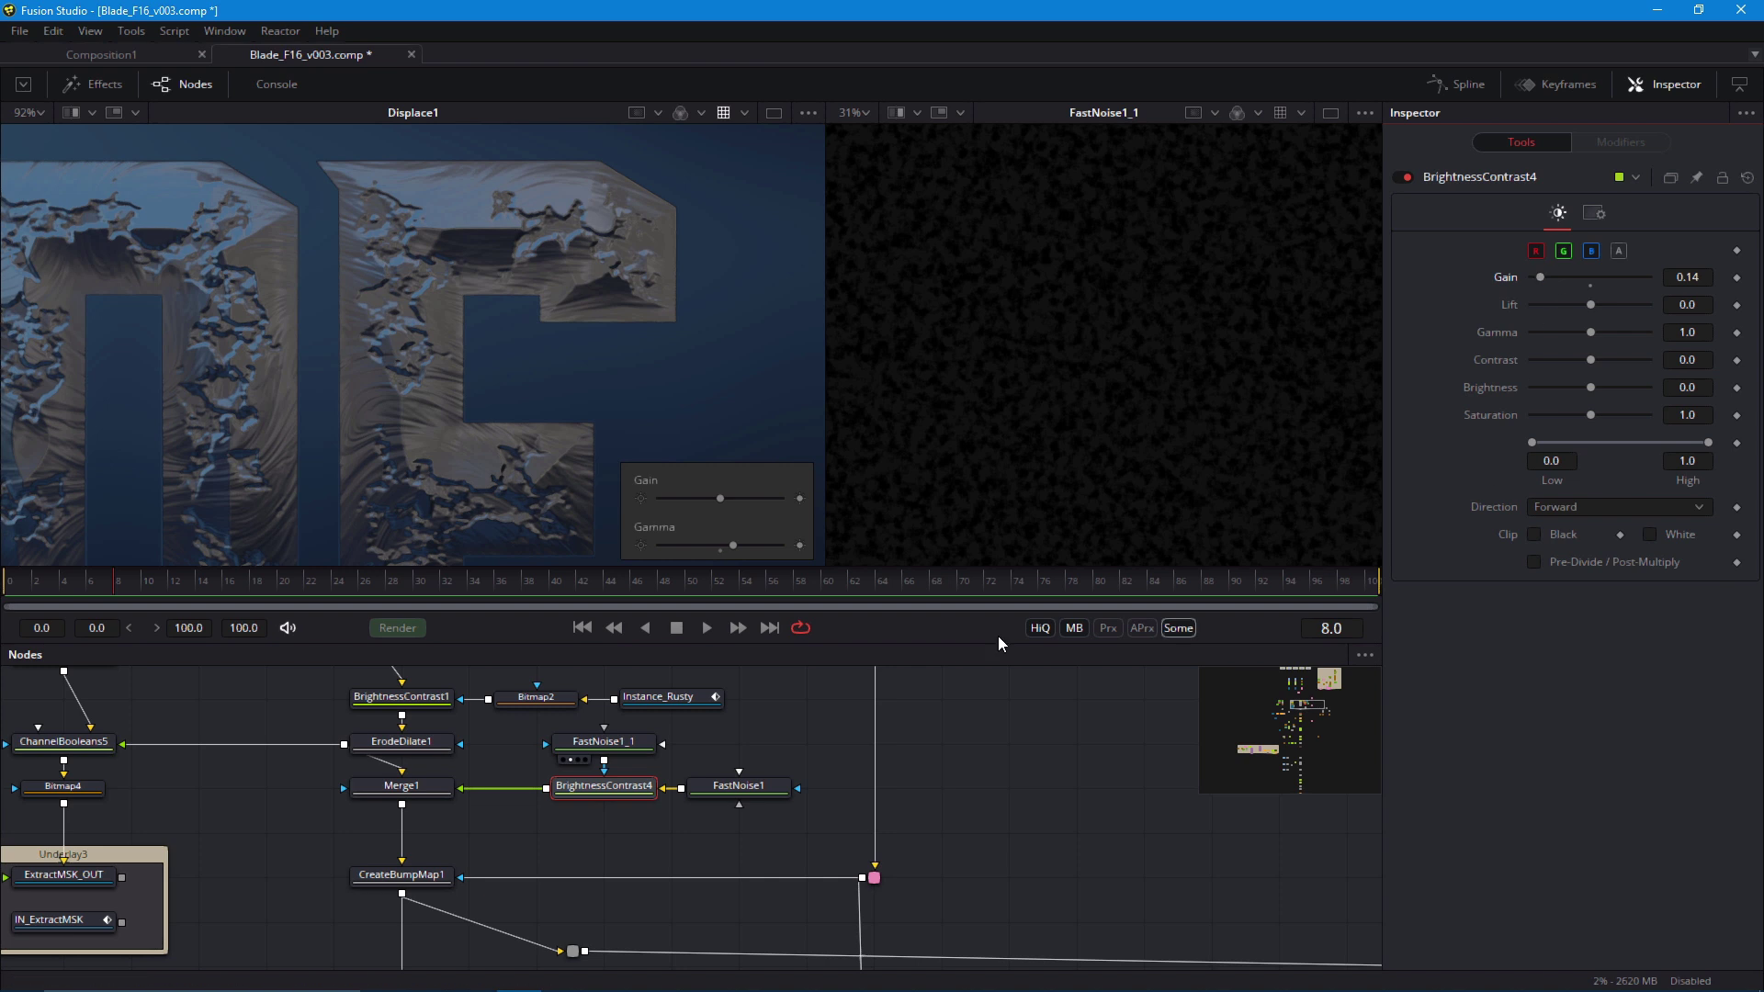
scroll(371, 460, "down", 5)
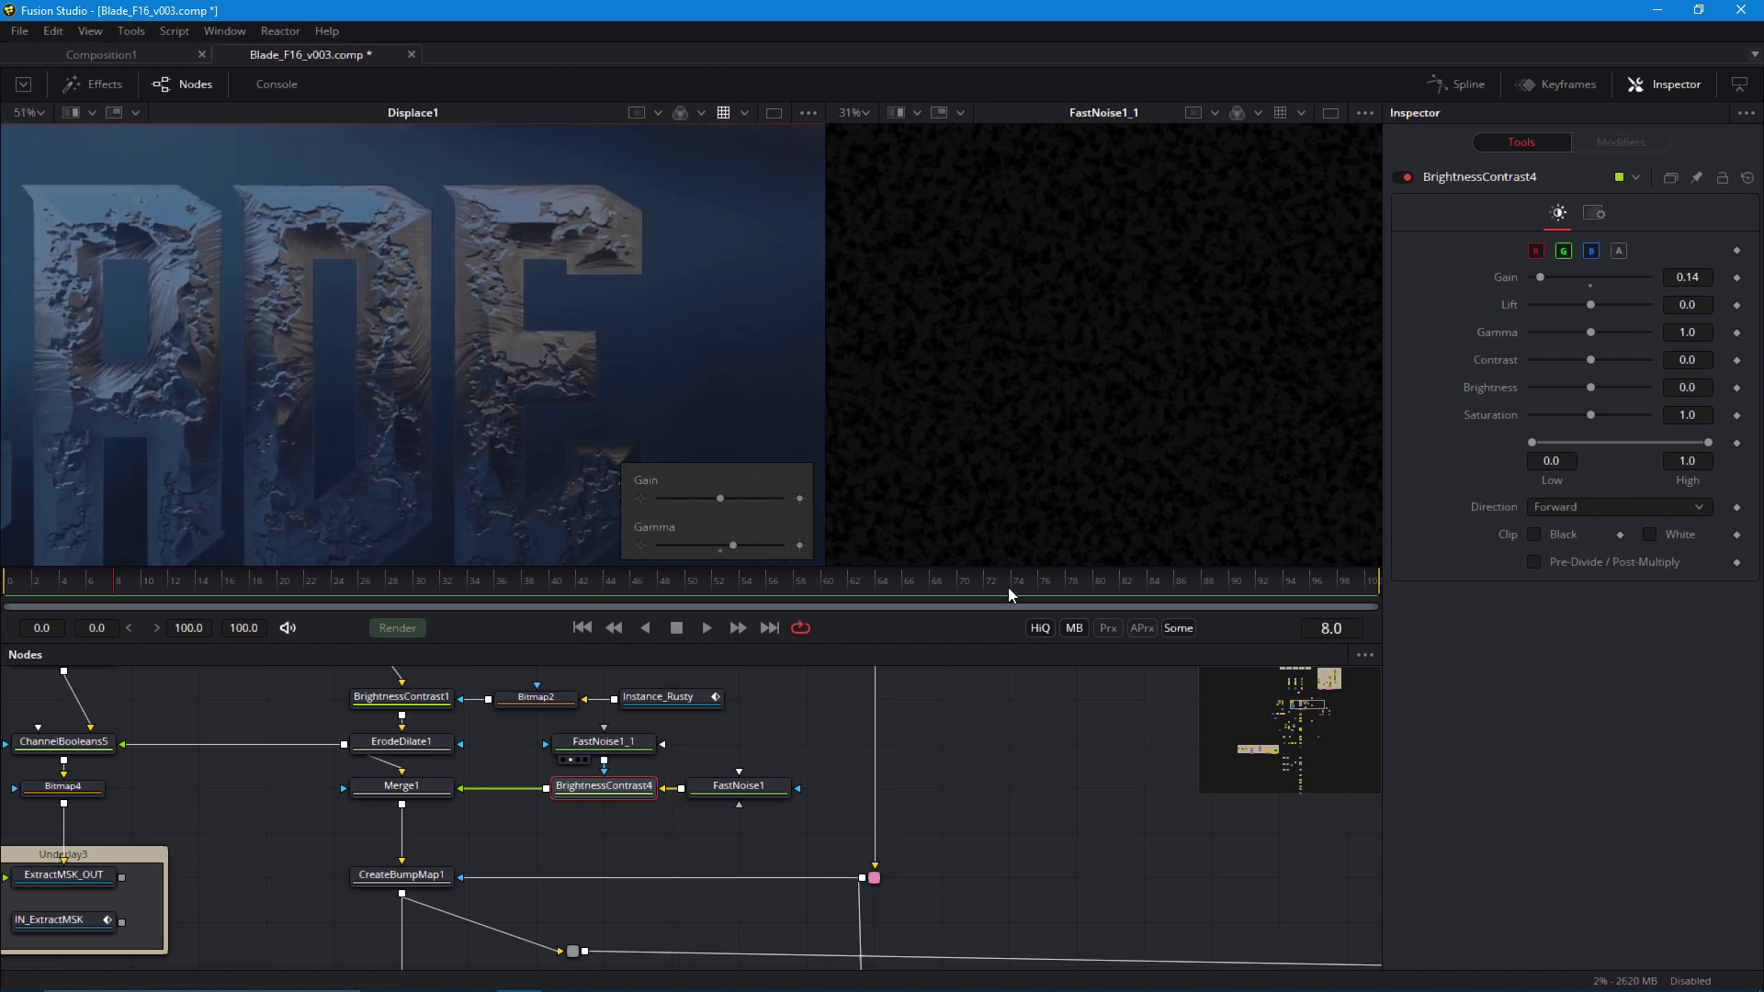
scroll(561, 278, "up", 5)
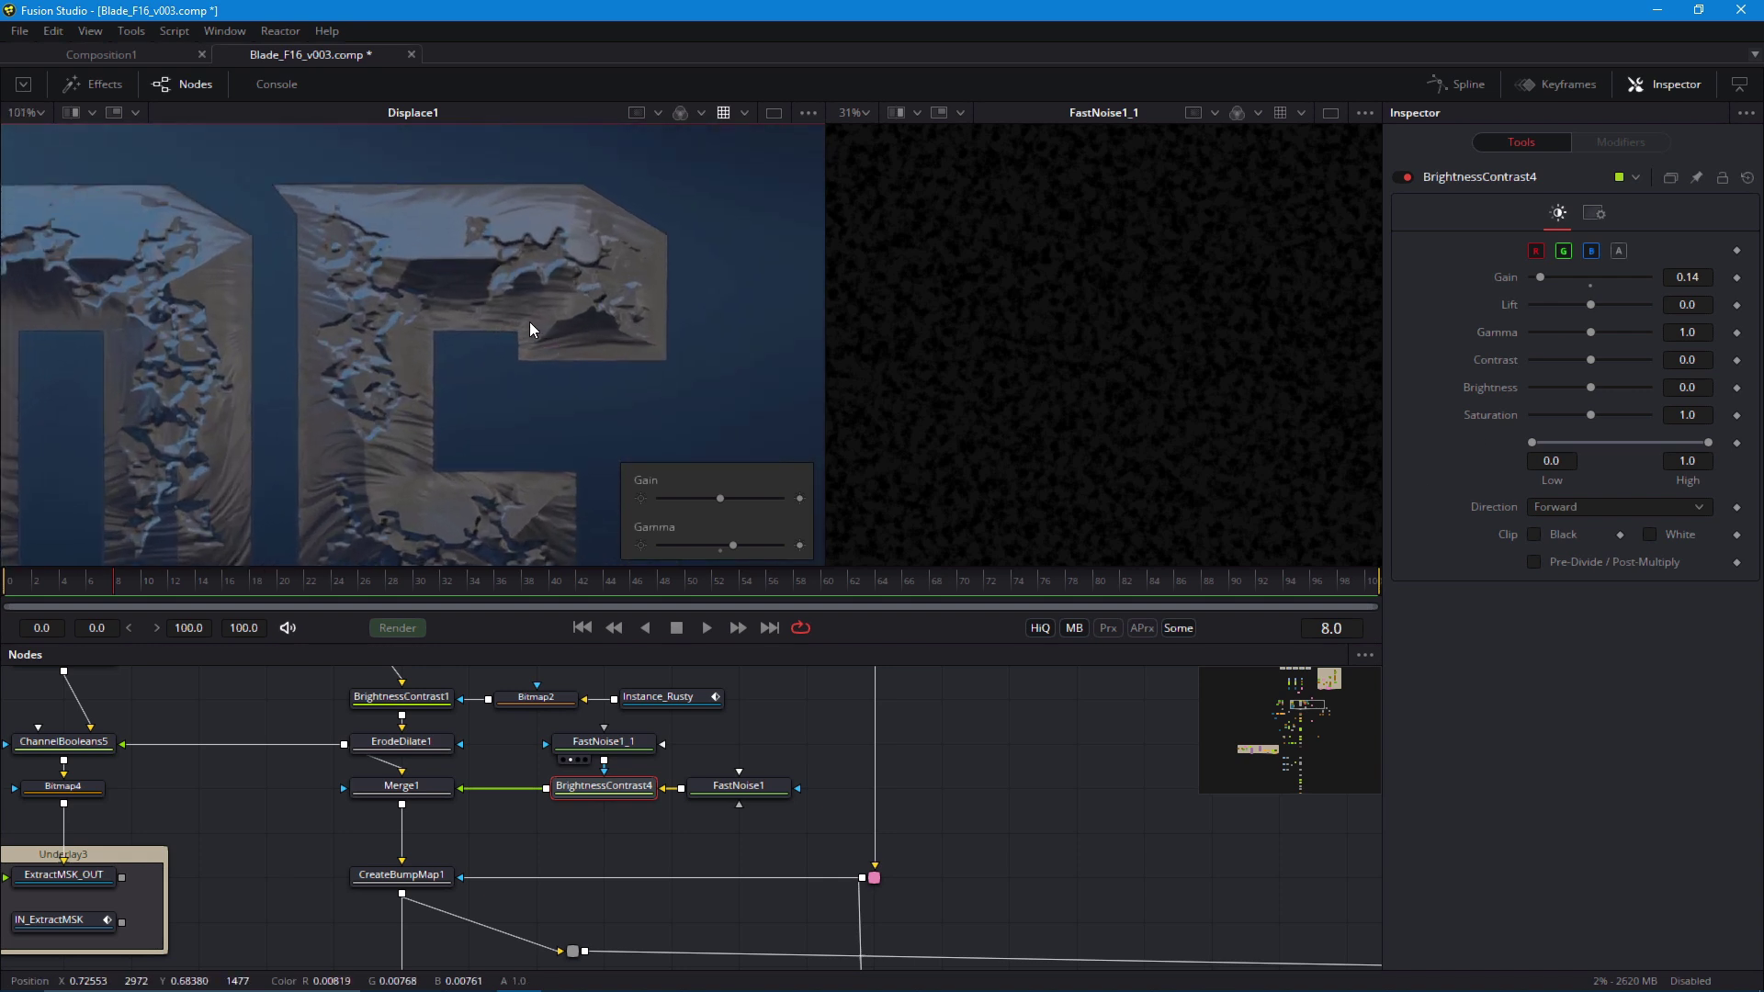
scroll(486, 413, "up", 1)
scroll(426, 275, "down", 4)
scroll(366, 432, "up", 2)
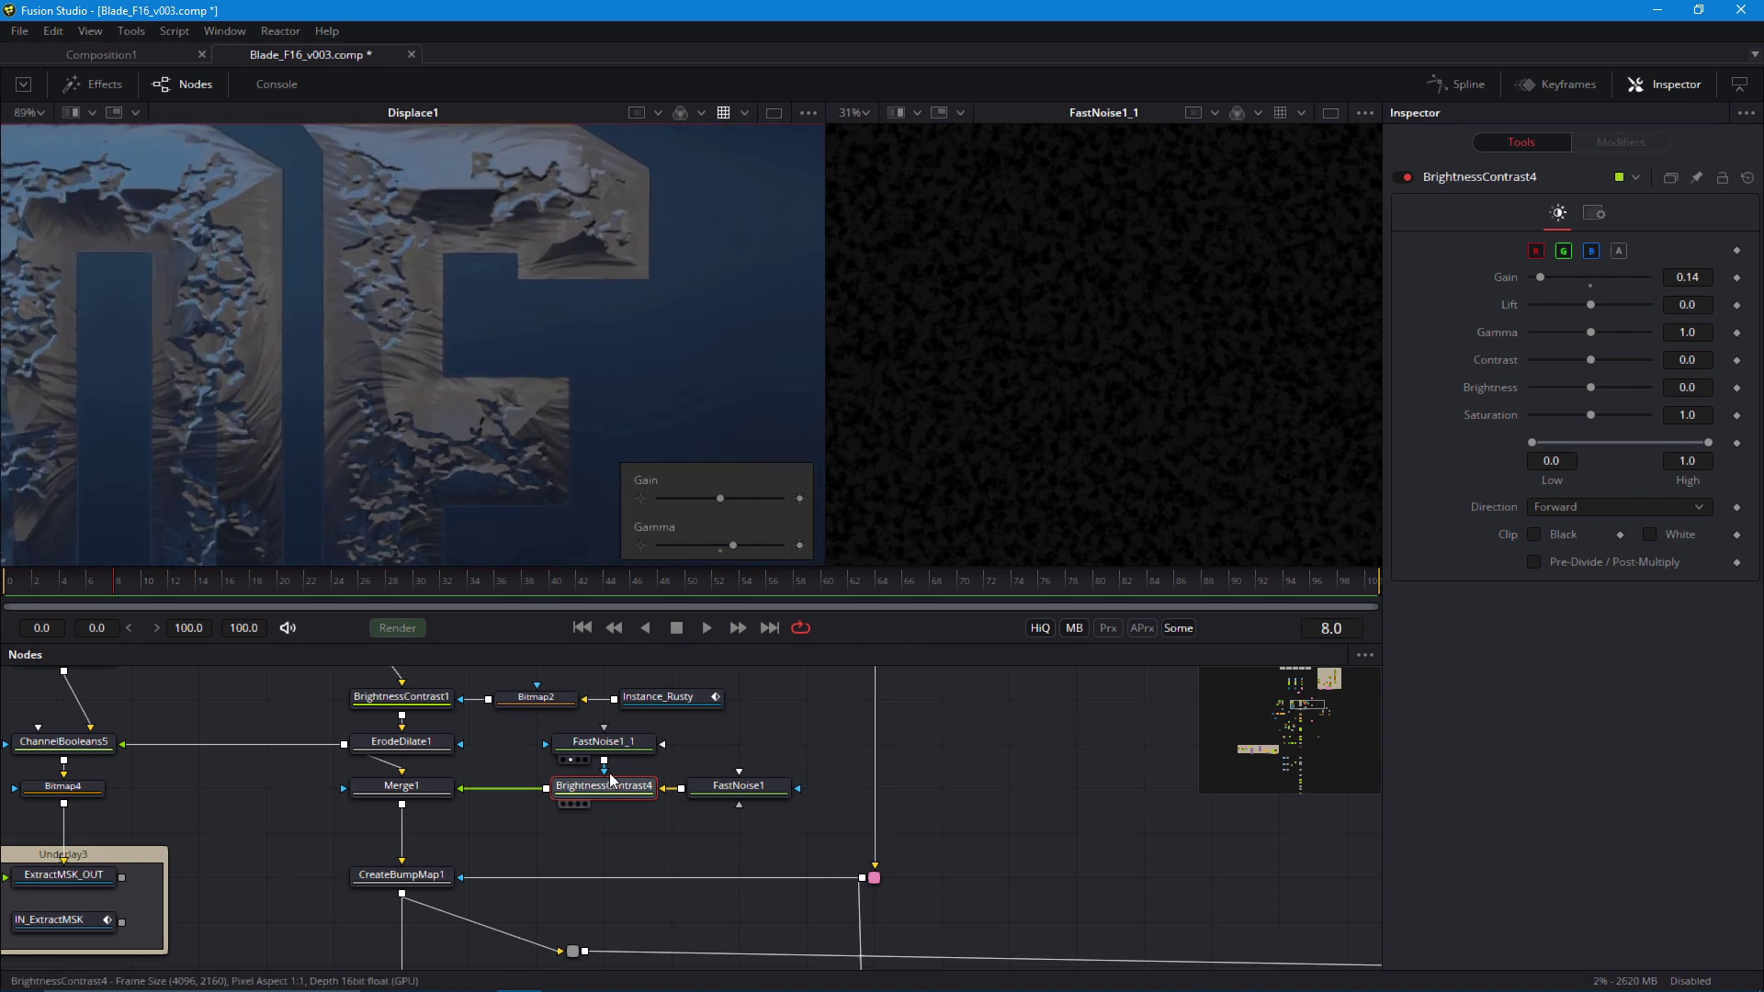
Set BrightnessContrast4's Gain to 0.34 and inspect the chipped texture across the whole BLADE title
left_click_drag(1541, 283, 1550, 284)
left_click_drag(323, 438, 356, 377)
scroll(359, 378, "down", 1)
left_click_drag(421, 762, 455, 832)
left_click_drag(316, 395, 400, 434)
scroll(257, 515, "down", 5)
left_click_drag(257, 529, 393, 485)
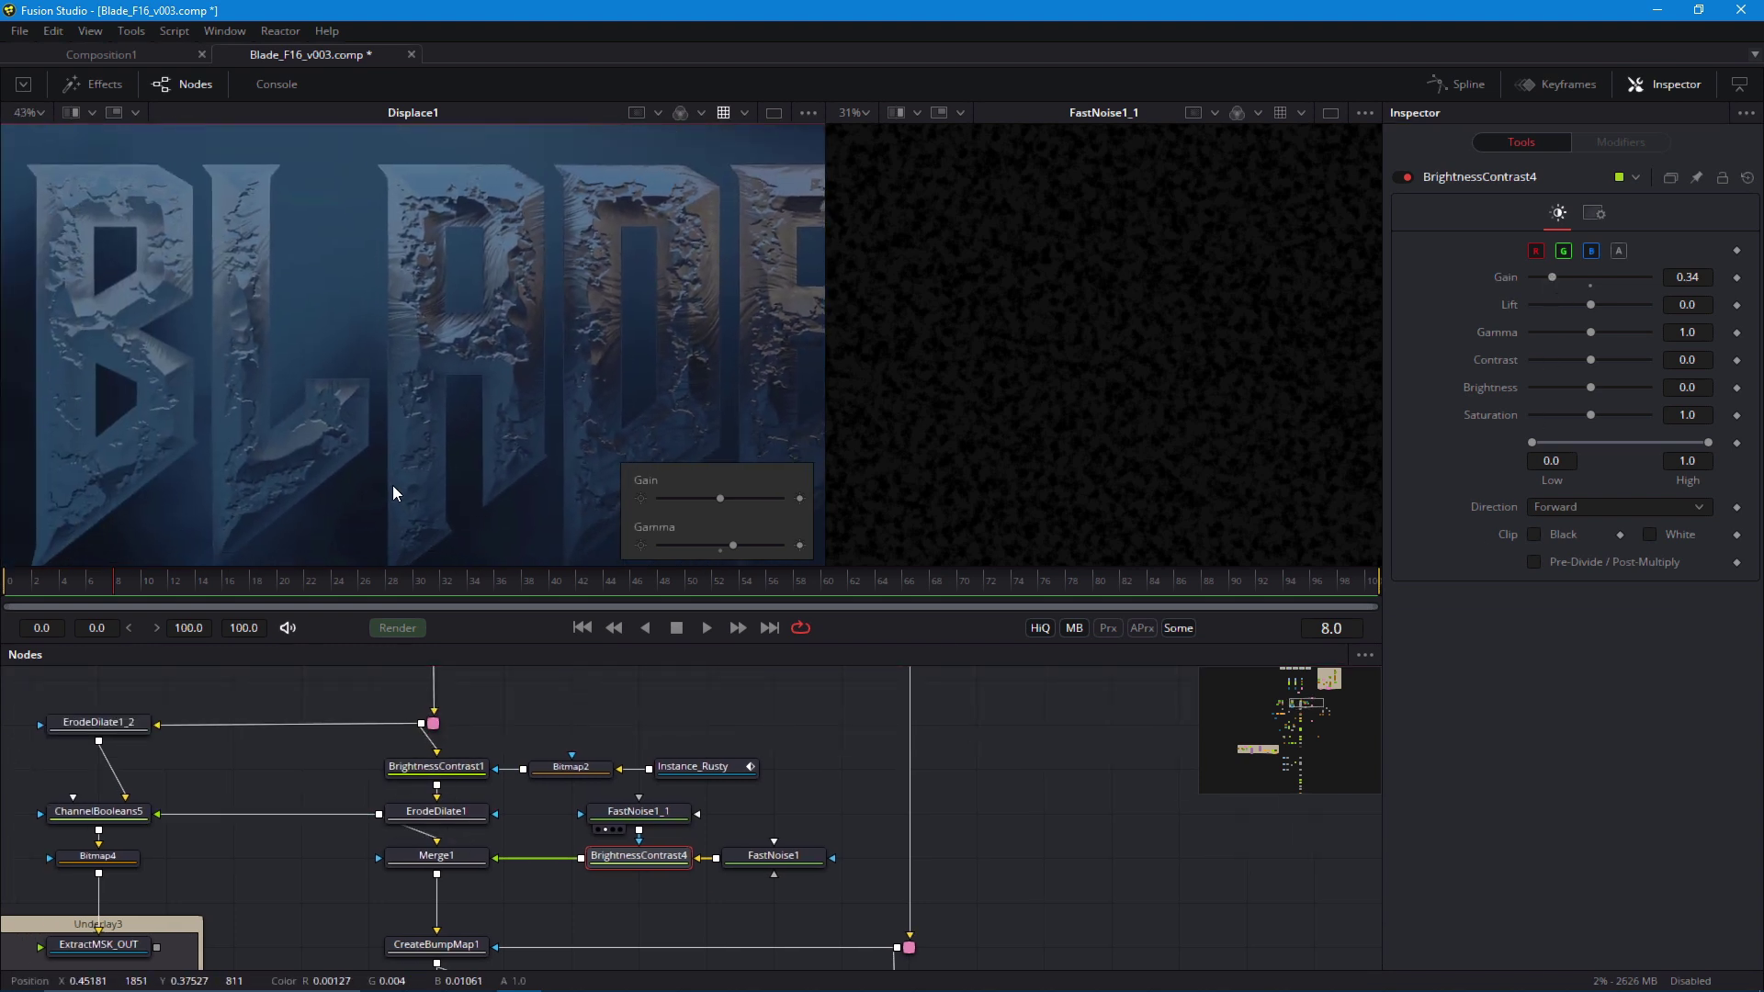
scroll(393, 492, "down", 1)
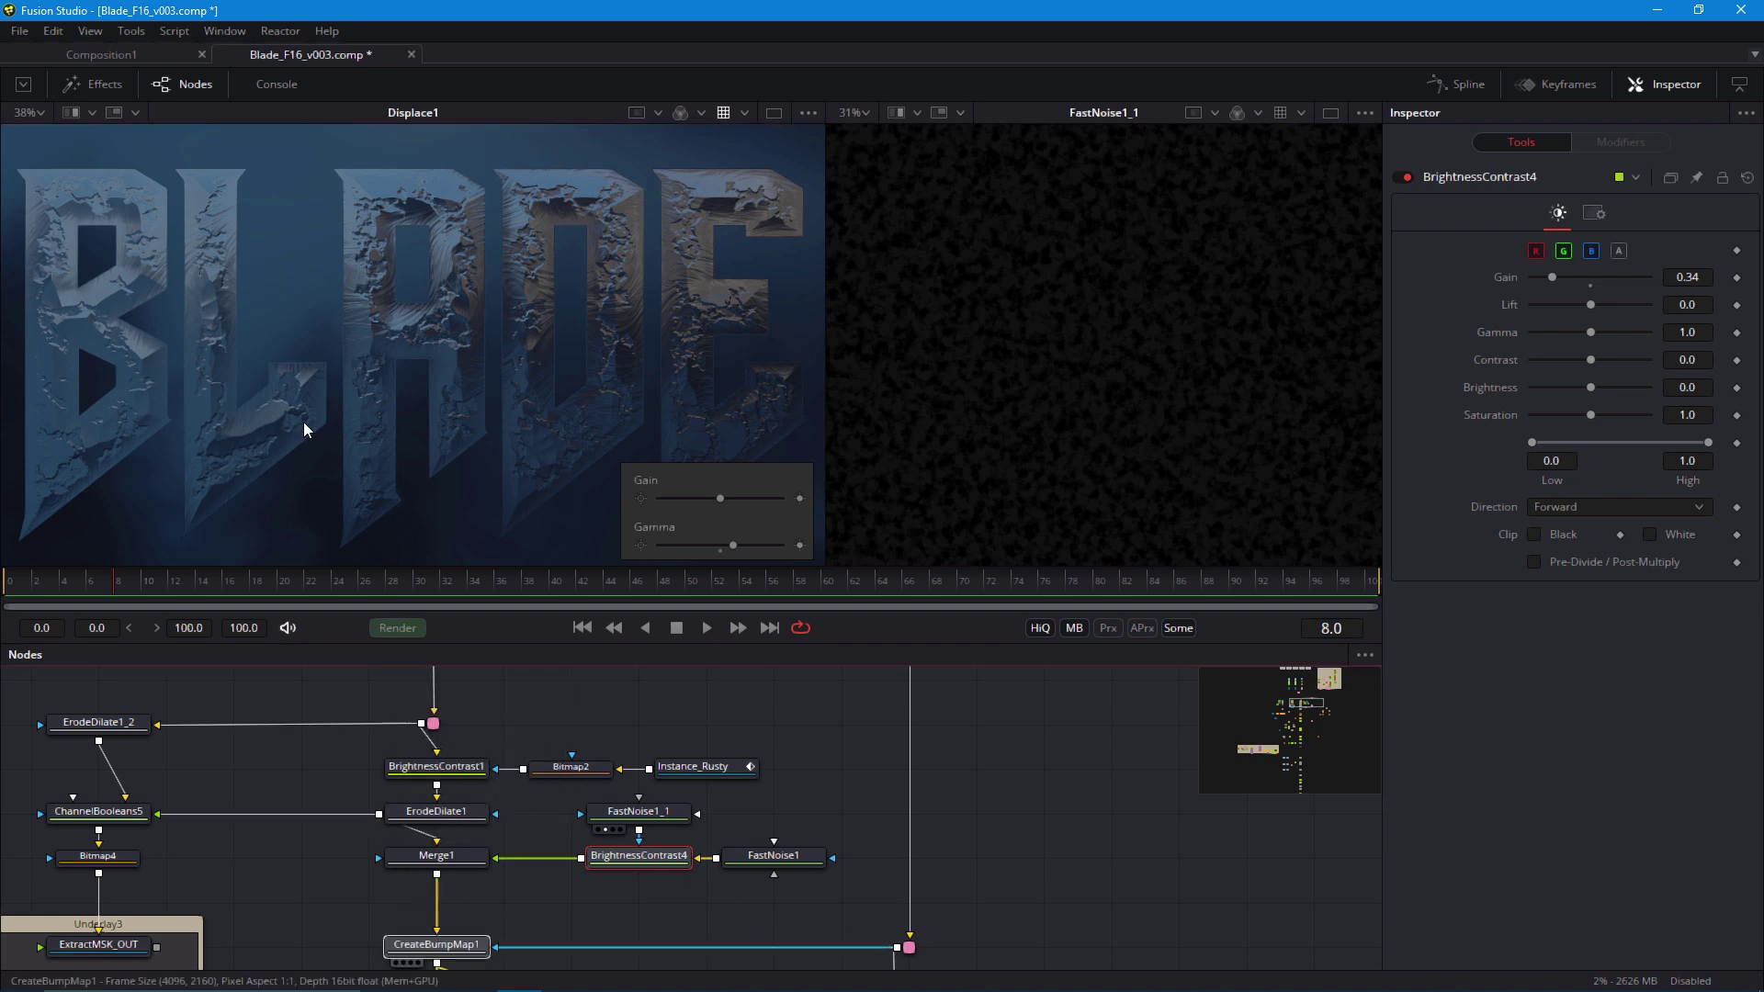
Show CreateBumpMap1 in the first viewer, set its Filter Size to 3, and inspect the chipped edges
key("1")
scroll(373, 327, "up", 5)
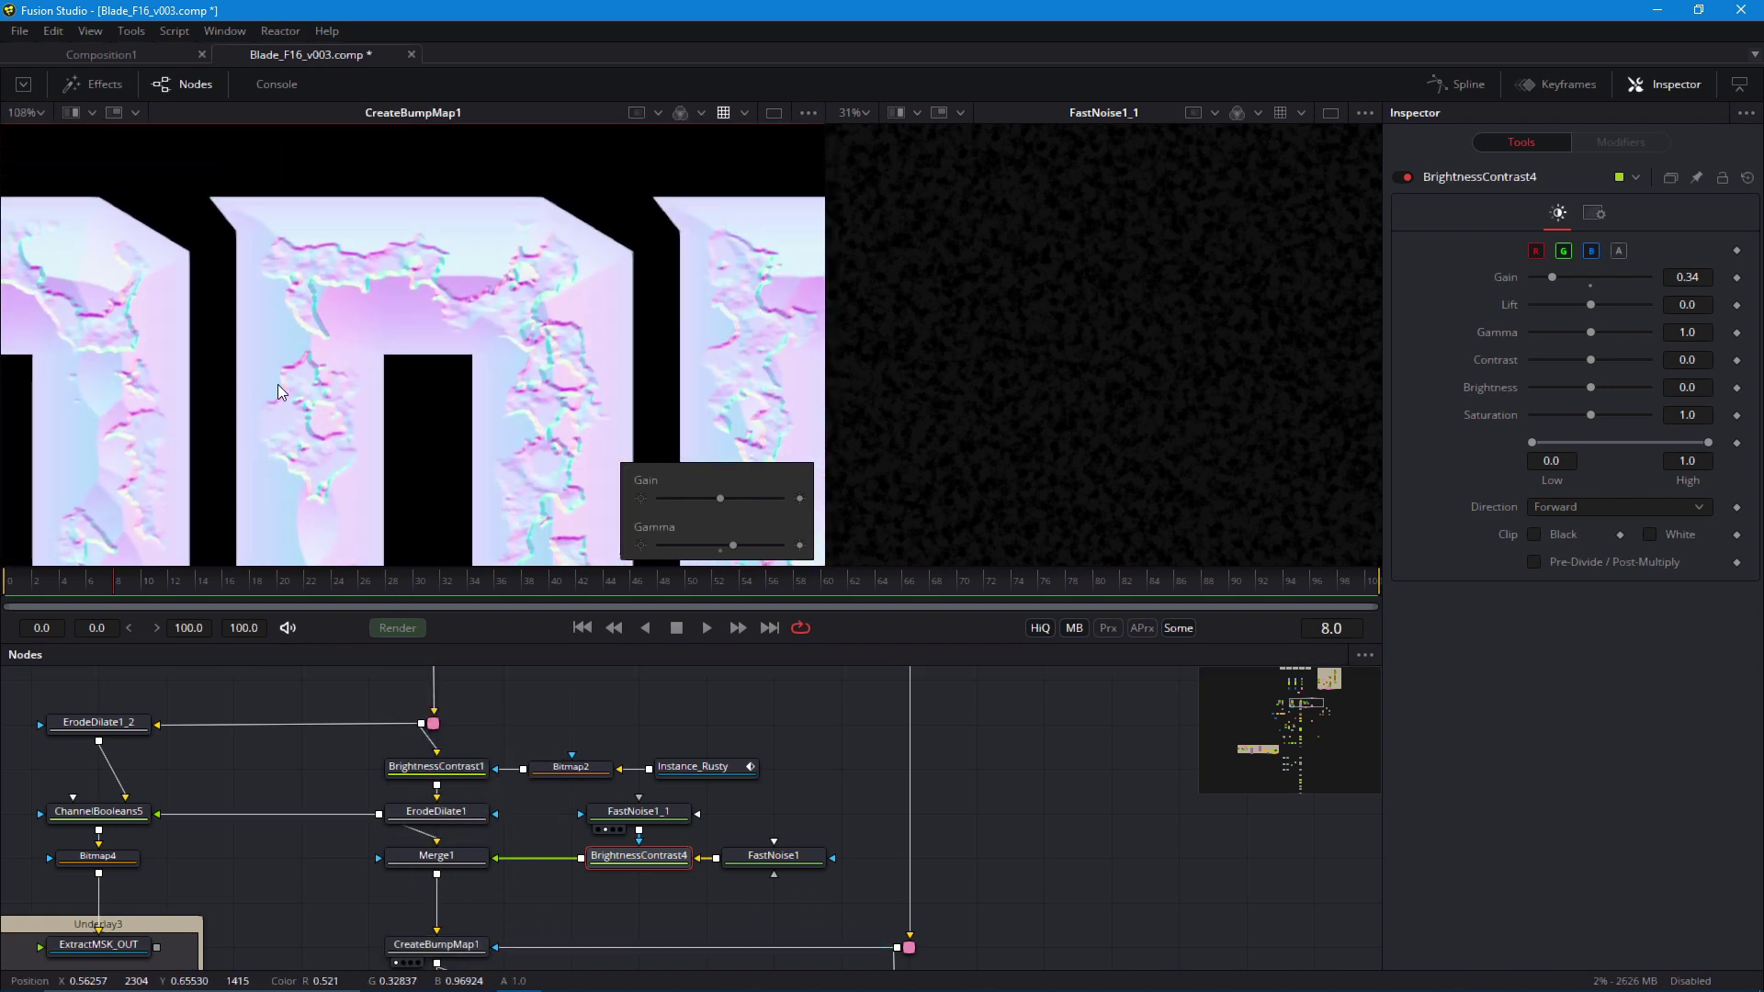
scroll(399, 399, "up", 2)
left_click_drag(399, 399, 305, 417)
scroll(305, 417, "down", 1)
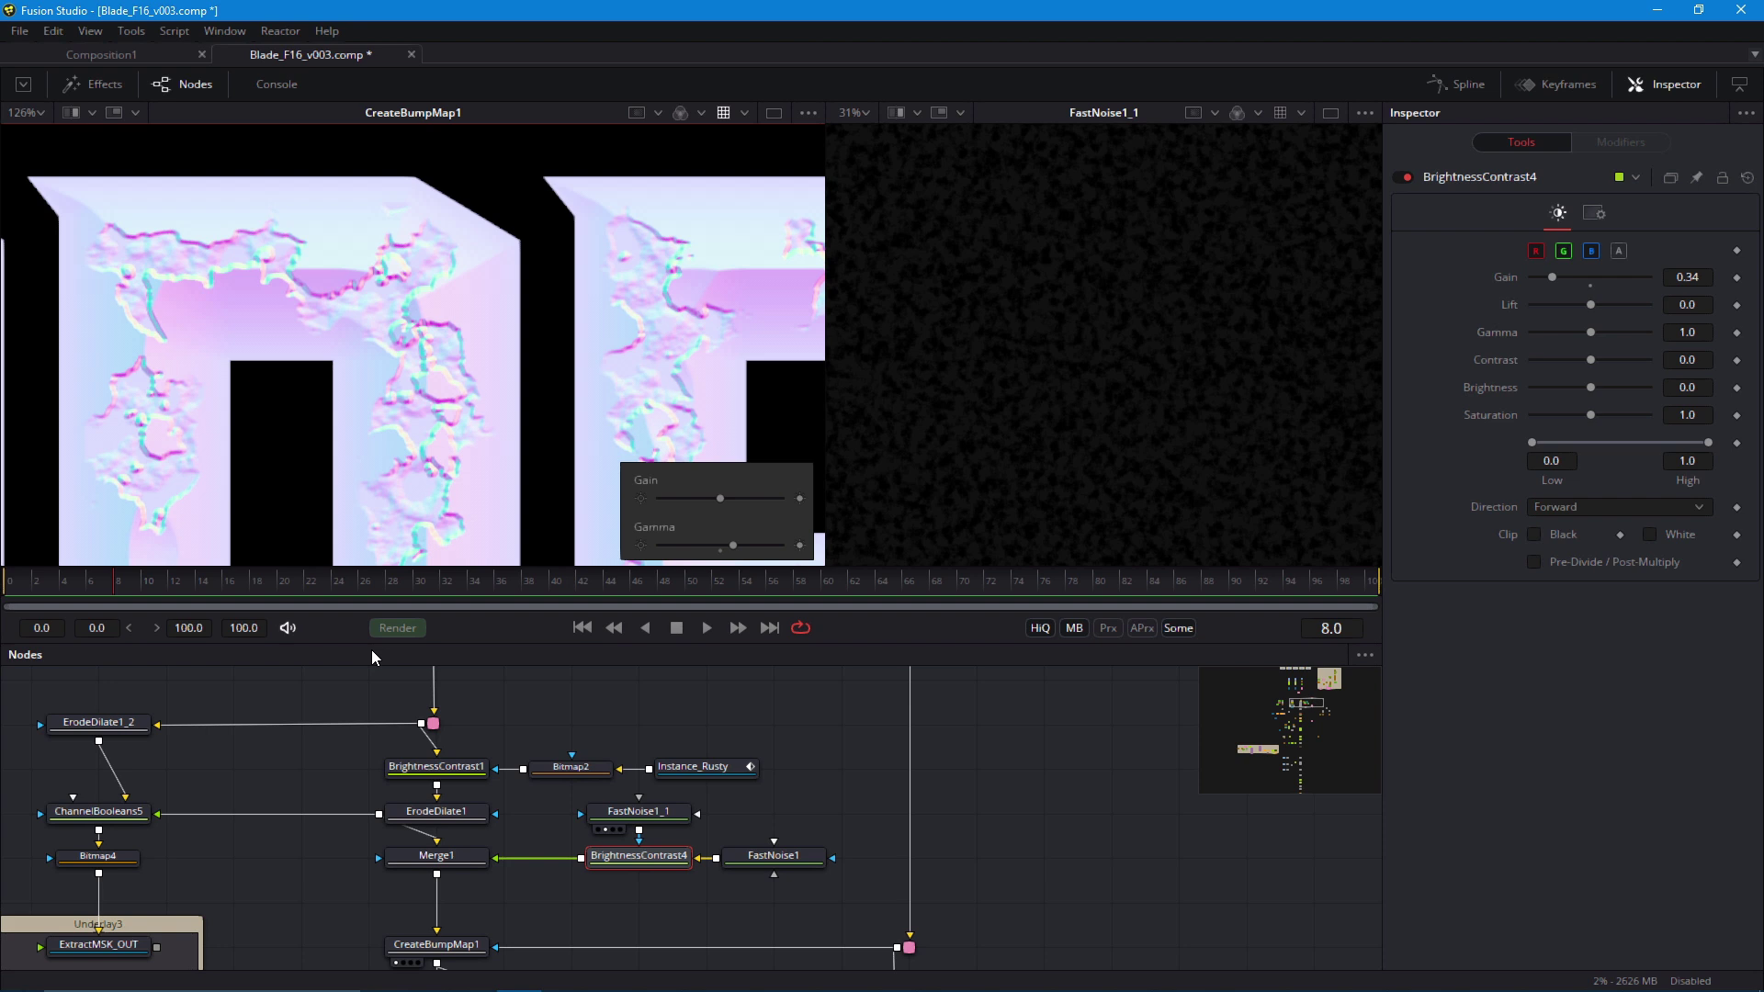
scroll(408, 747, "down", 3)
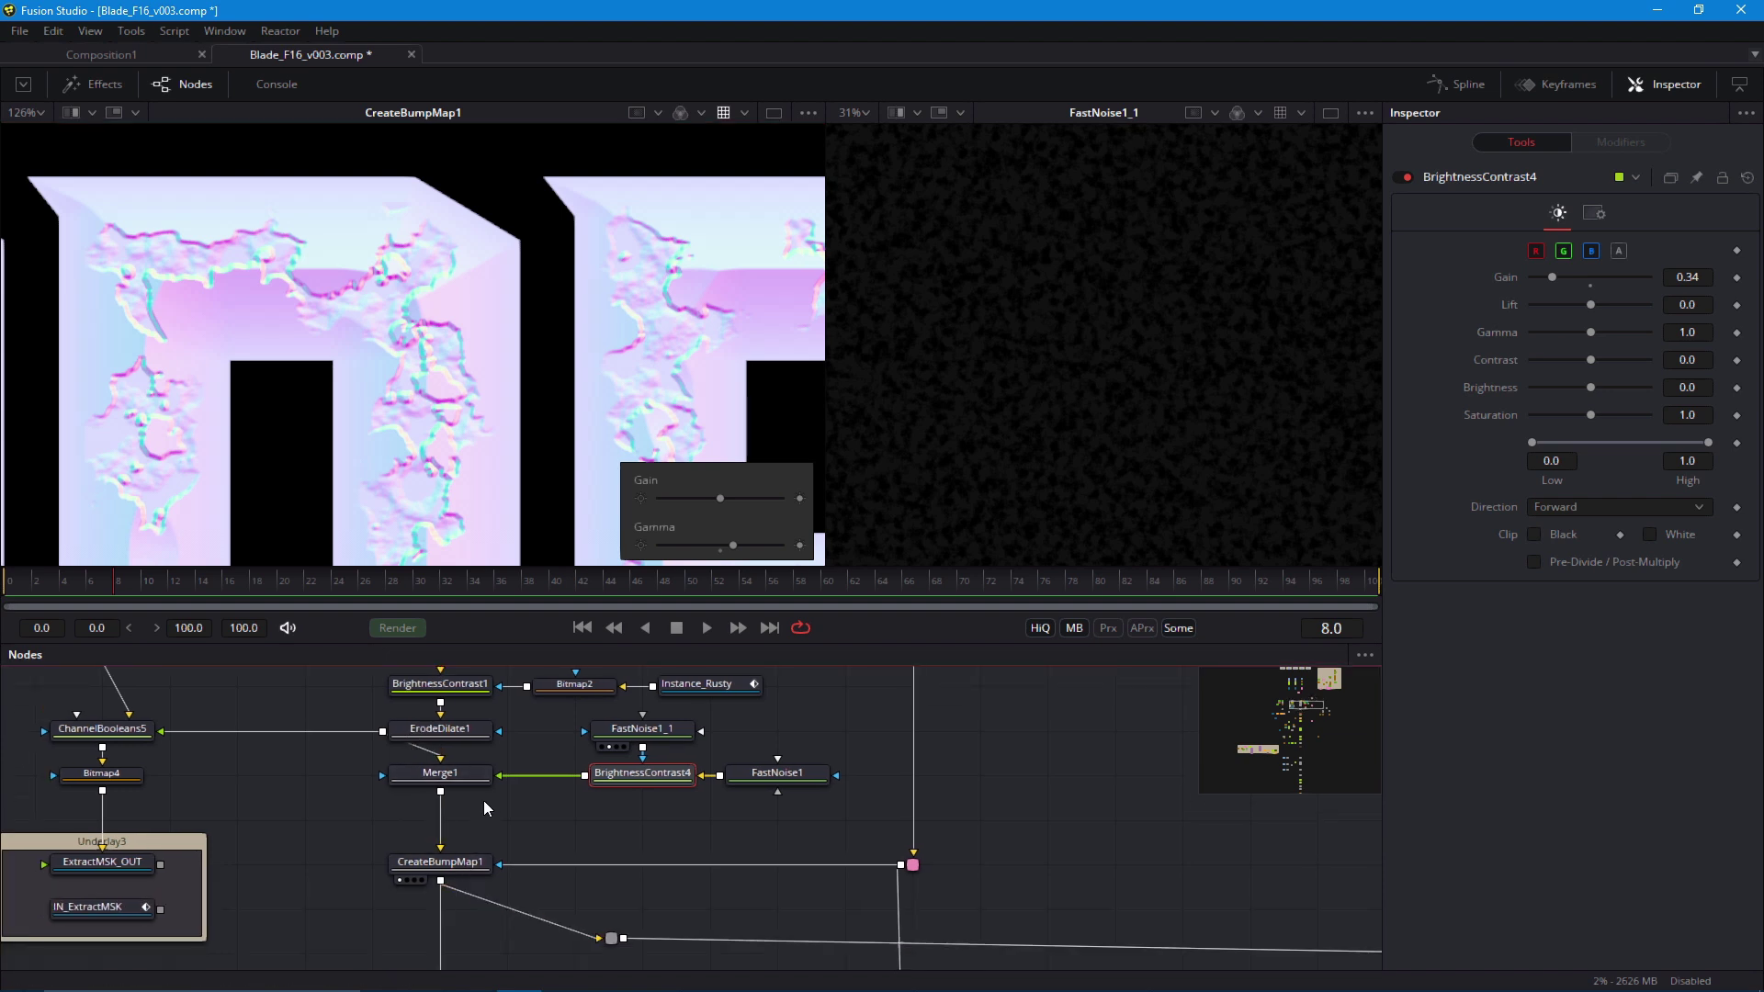
left_click(459, 868)
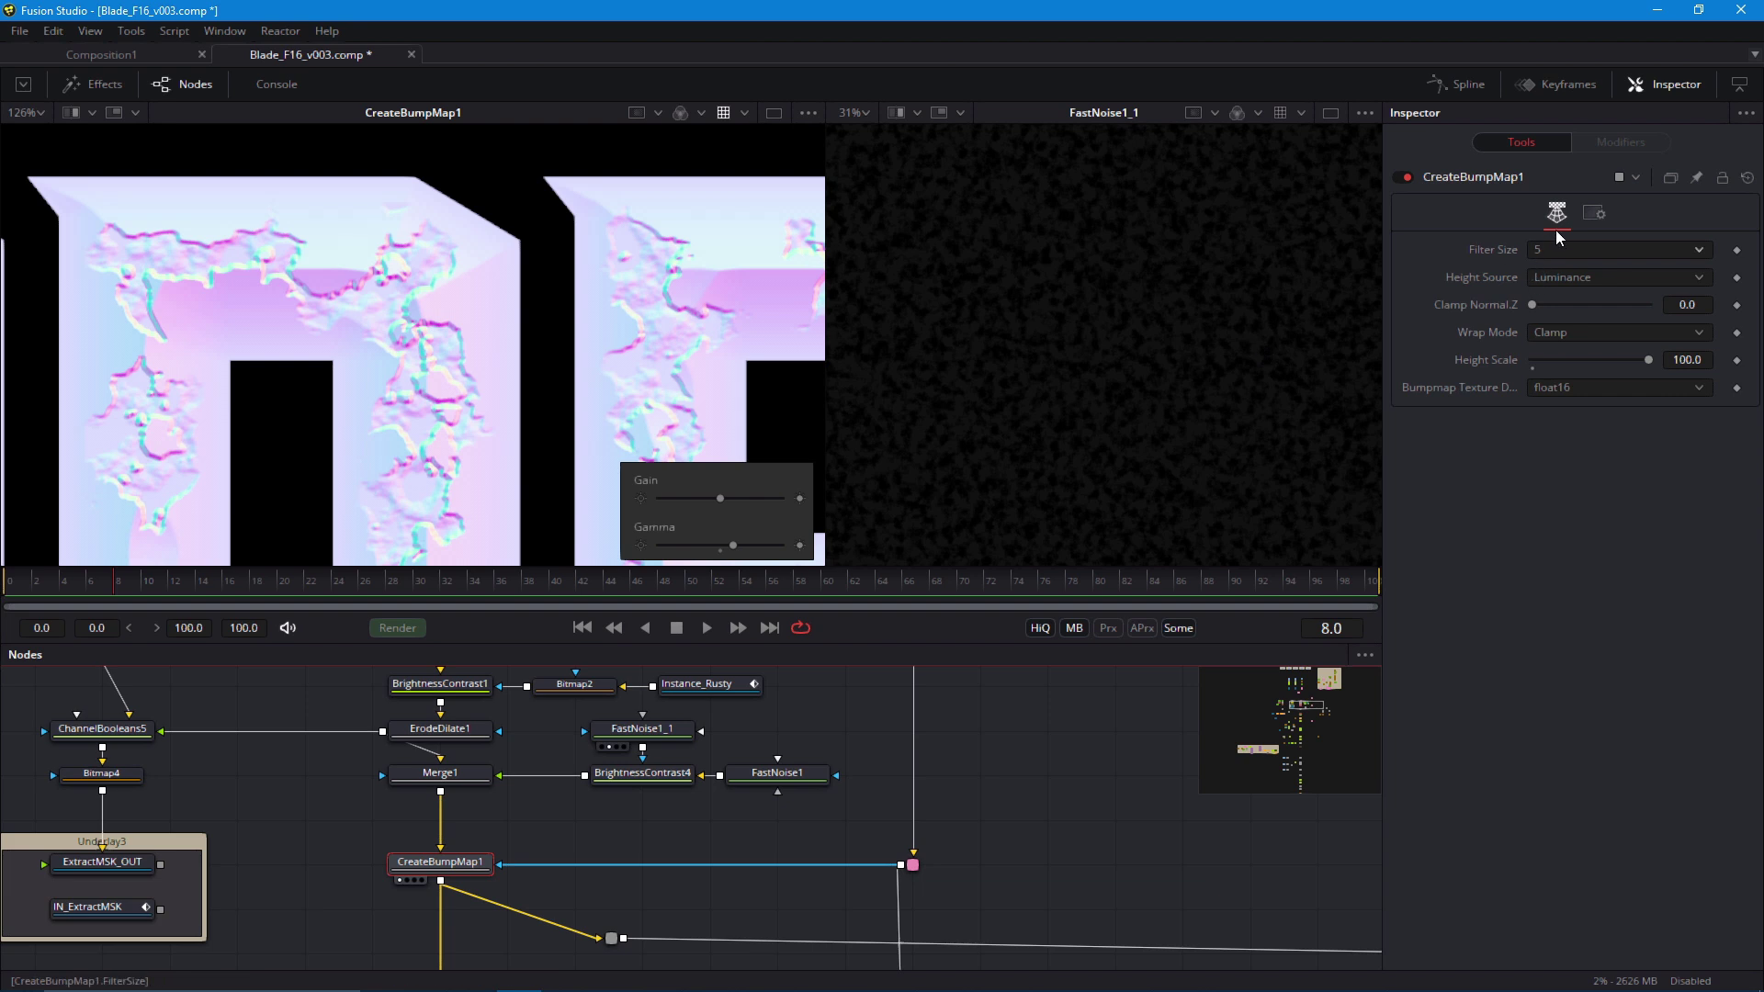
left_click(1547, 252)
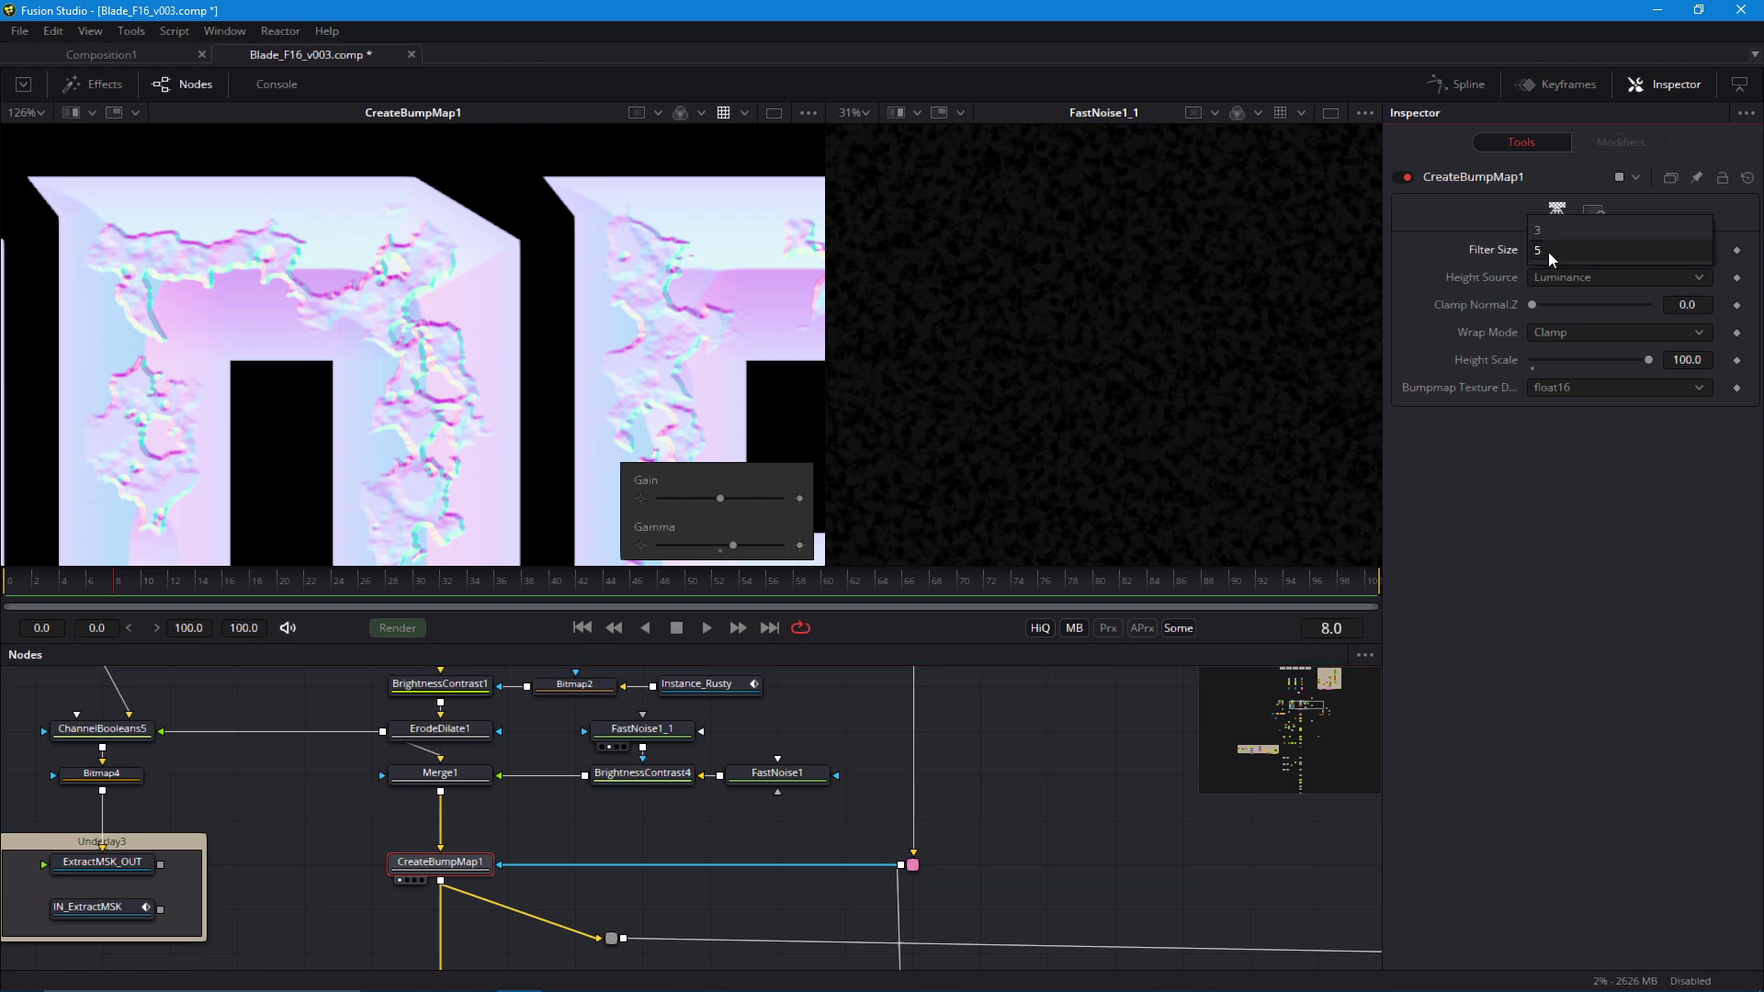
left_click(1548, 241)
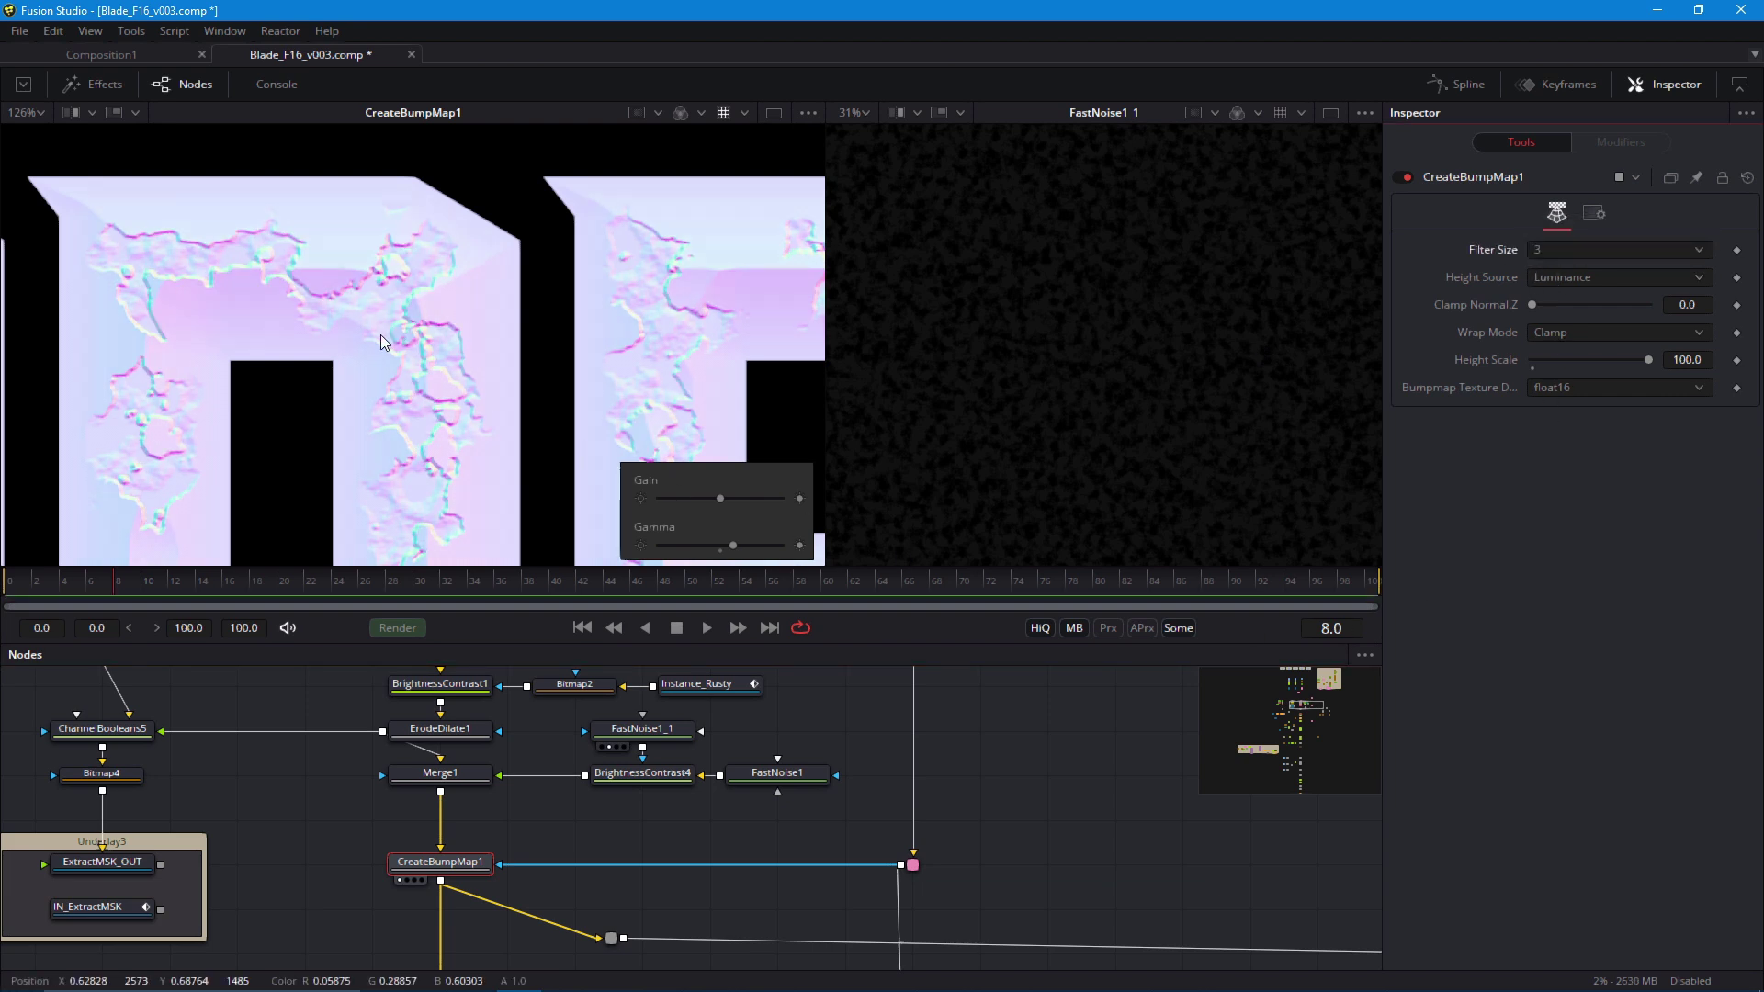
left_click_drag(371, 370, 372, 394)
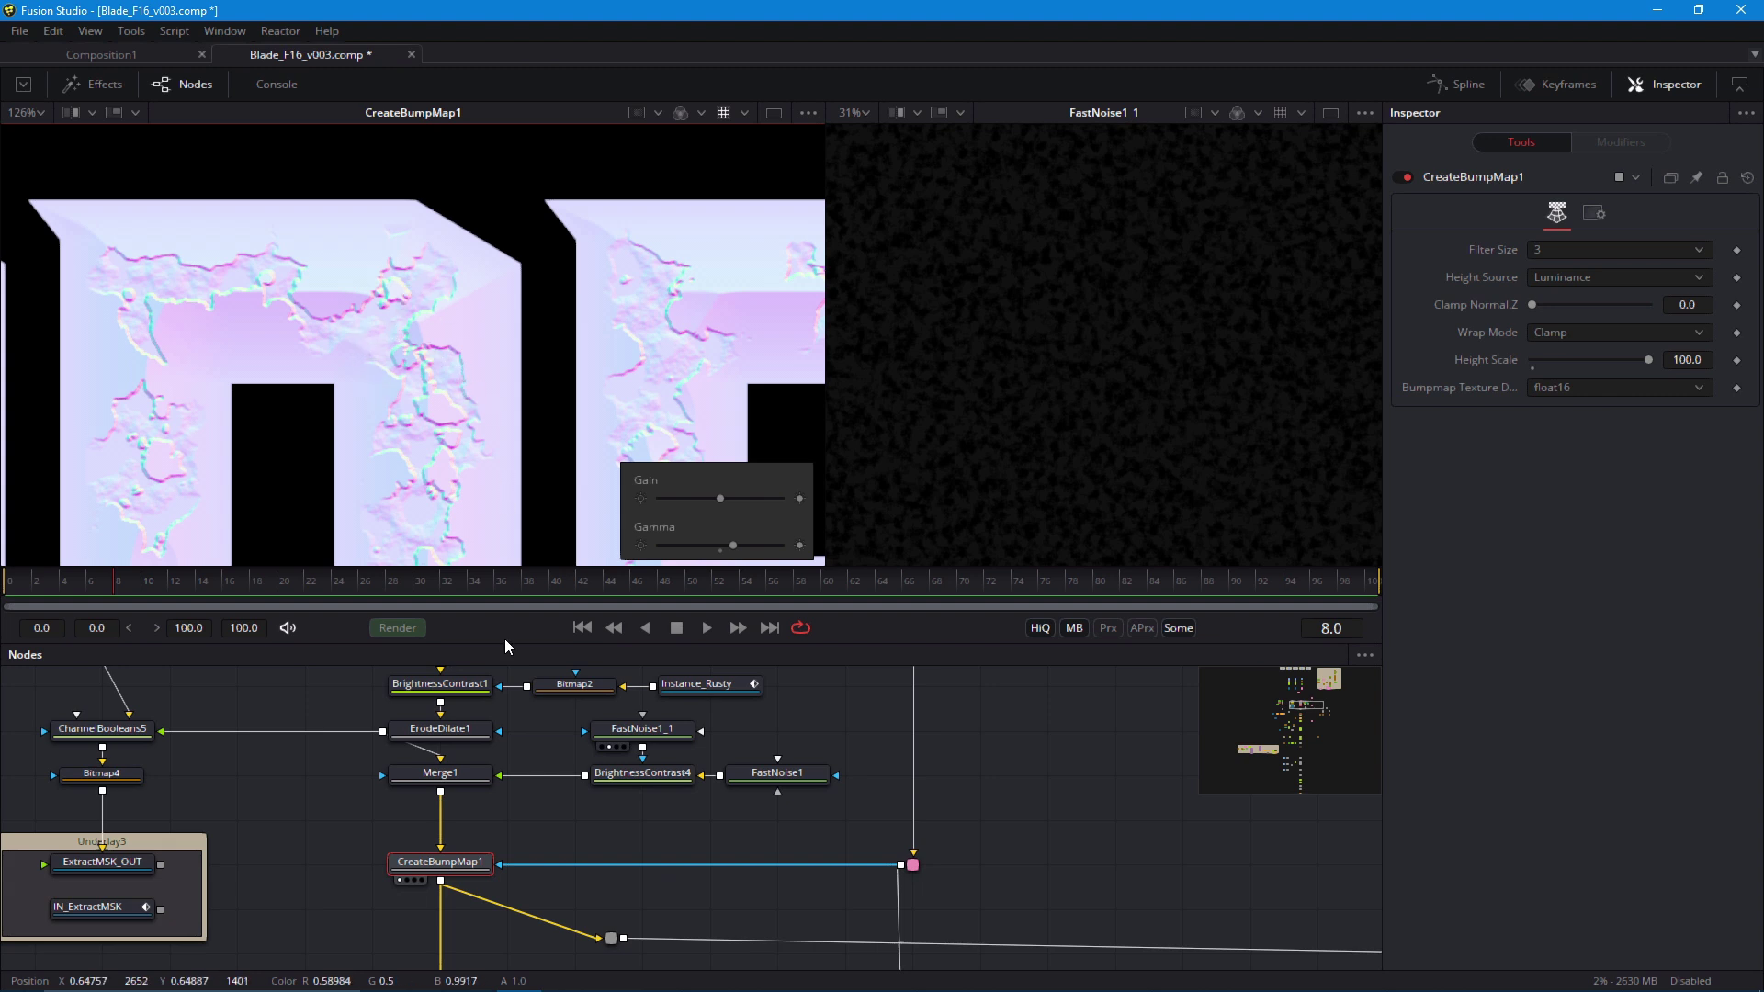
scroll(408, 395, "up", 2)
scroll(416, 746, "down", 2)
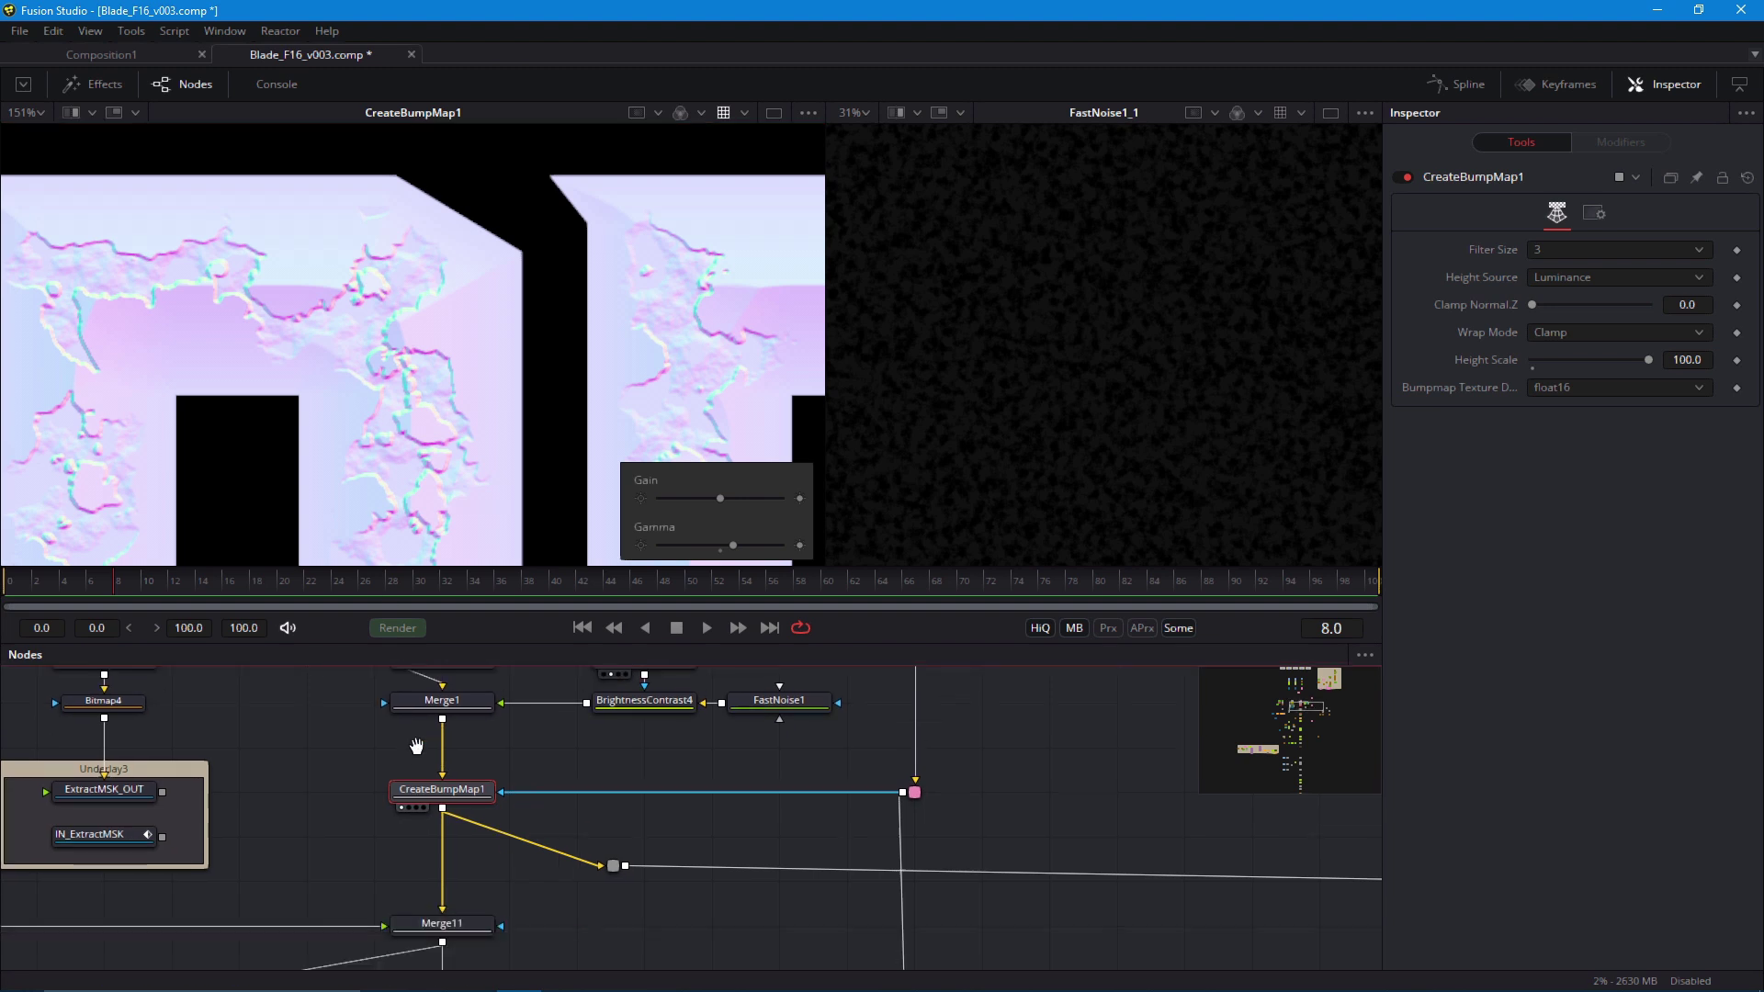
Shift PipeRouter8 farther from CreateBumpMap1 to make room in the node graph
scroll(404, 735, "down", 4)
scroll(394, 728, "up", 4)
scroll(551, 721, "down", 2)
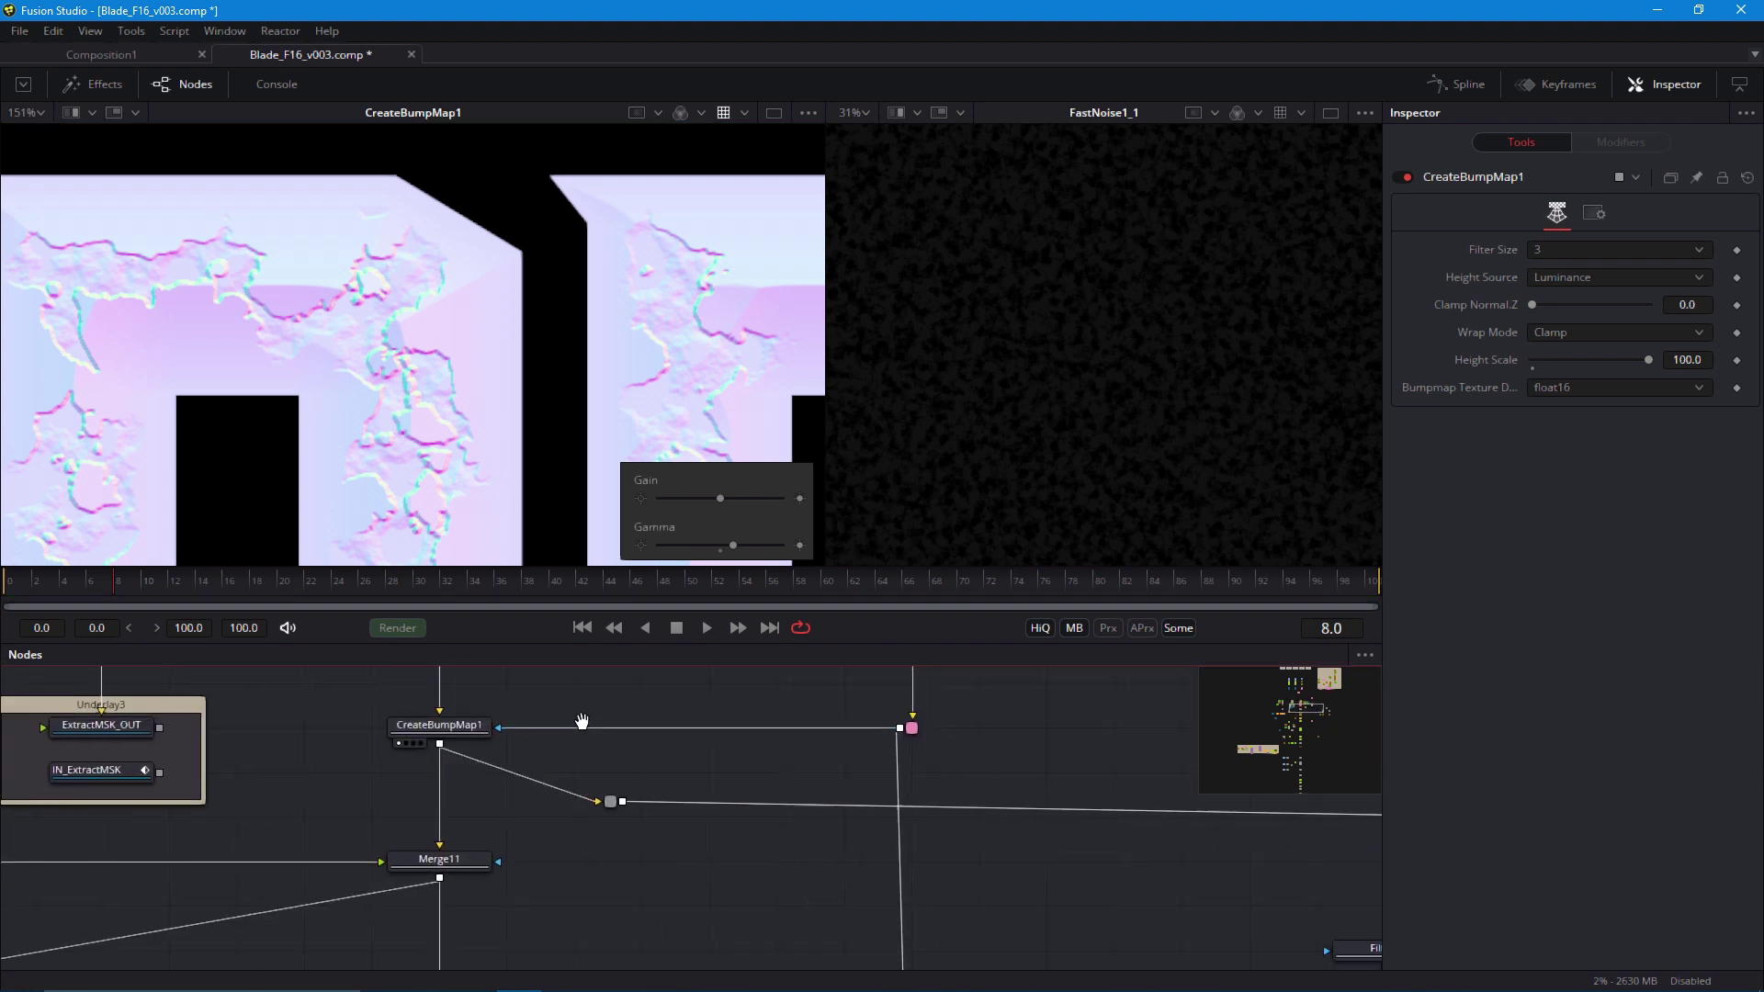
scroll(582, 722, "down", 1)
left_click_drag(609, 766, 620, 786)
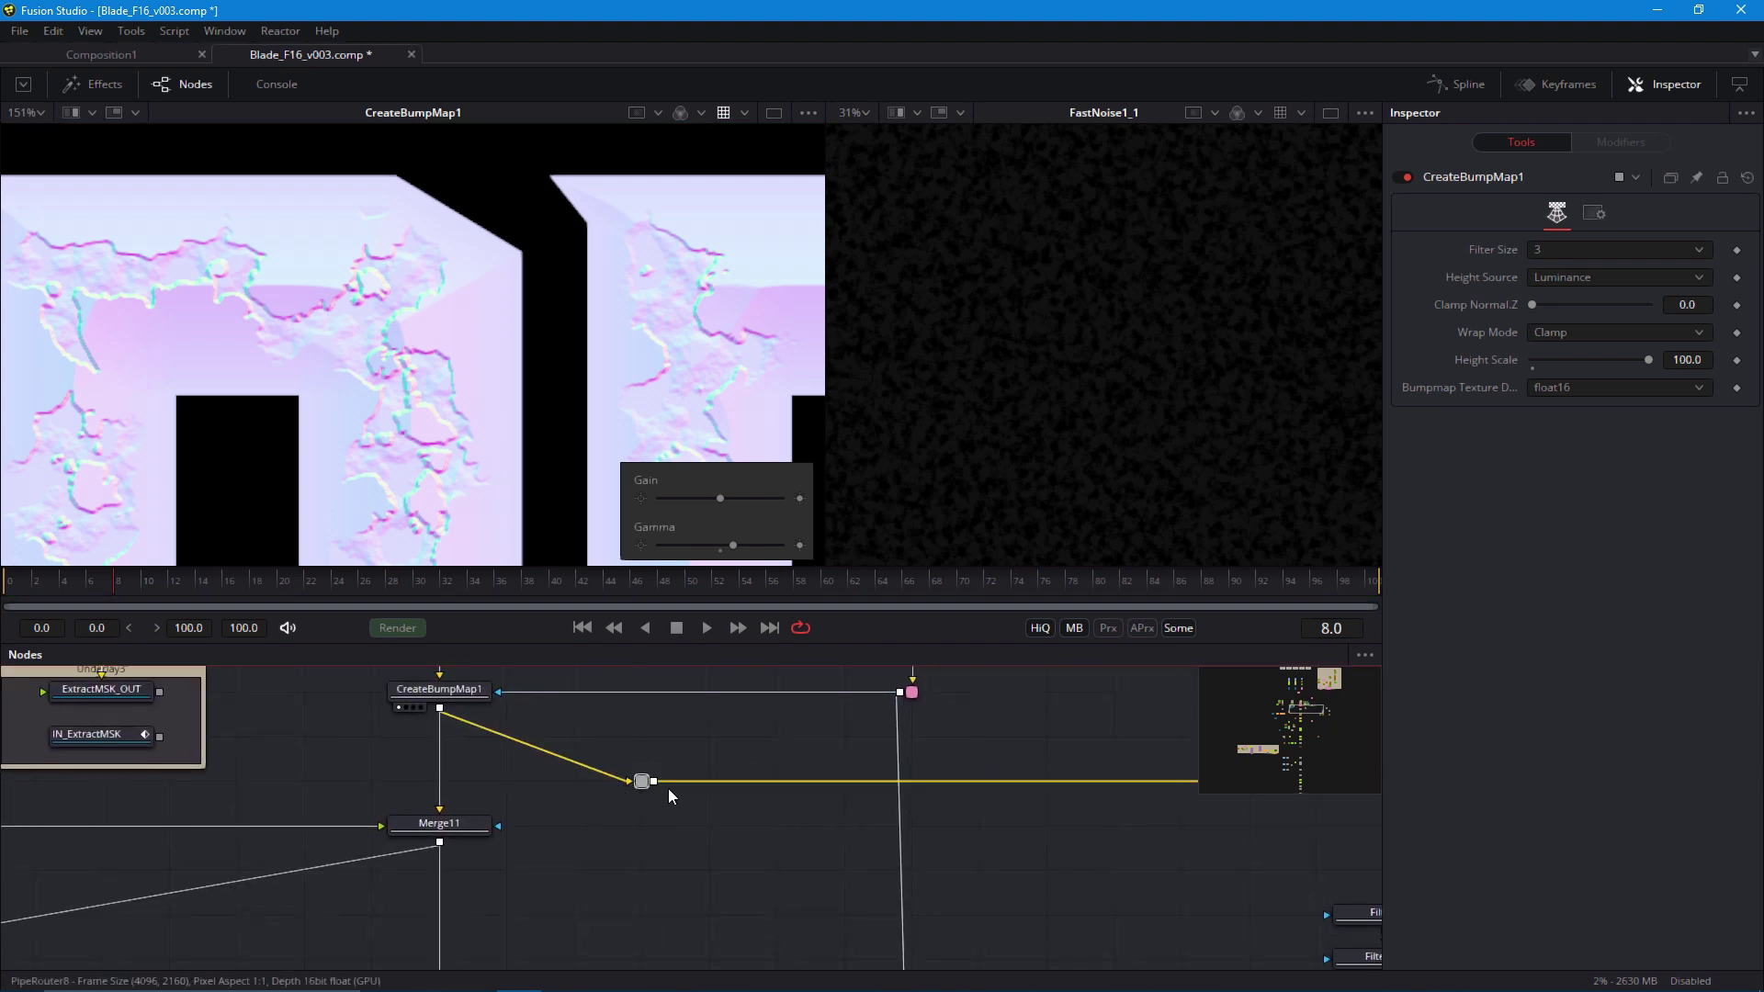
left_click(643, 782)
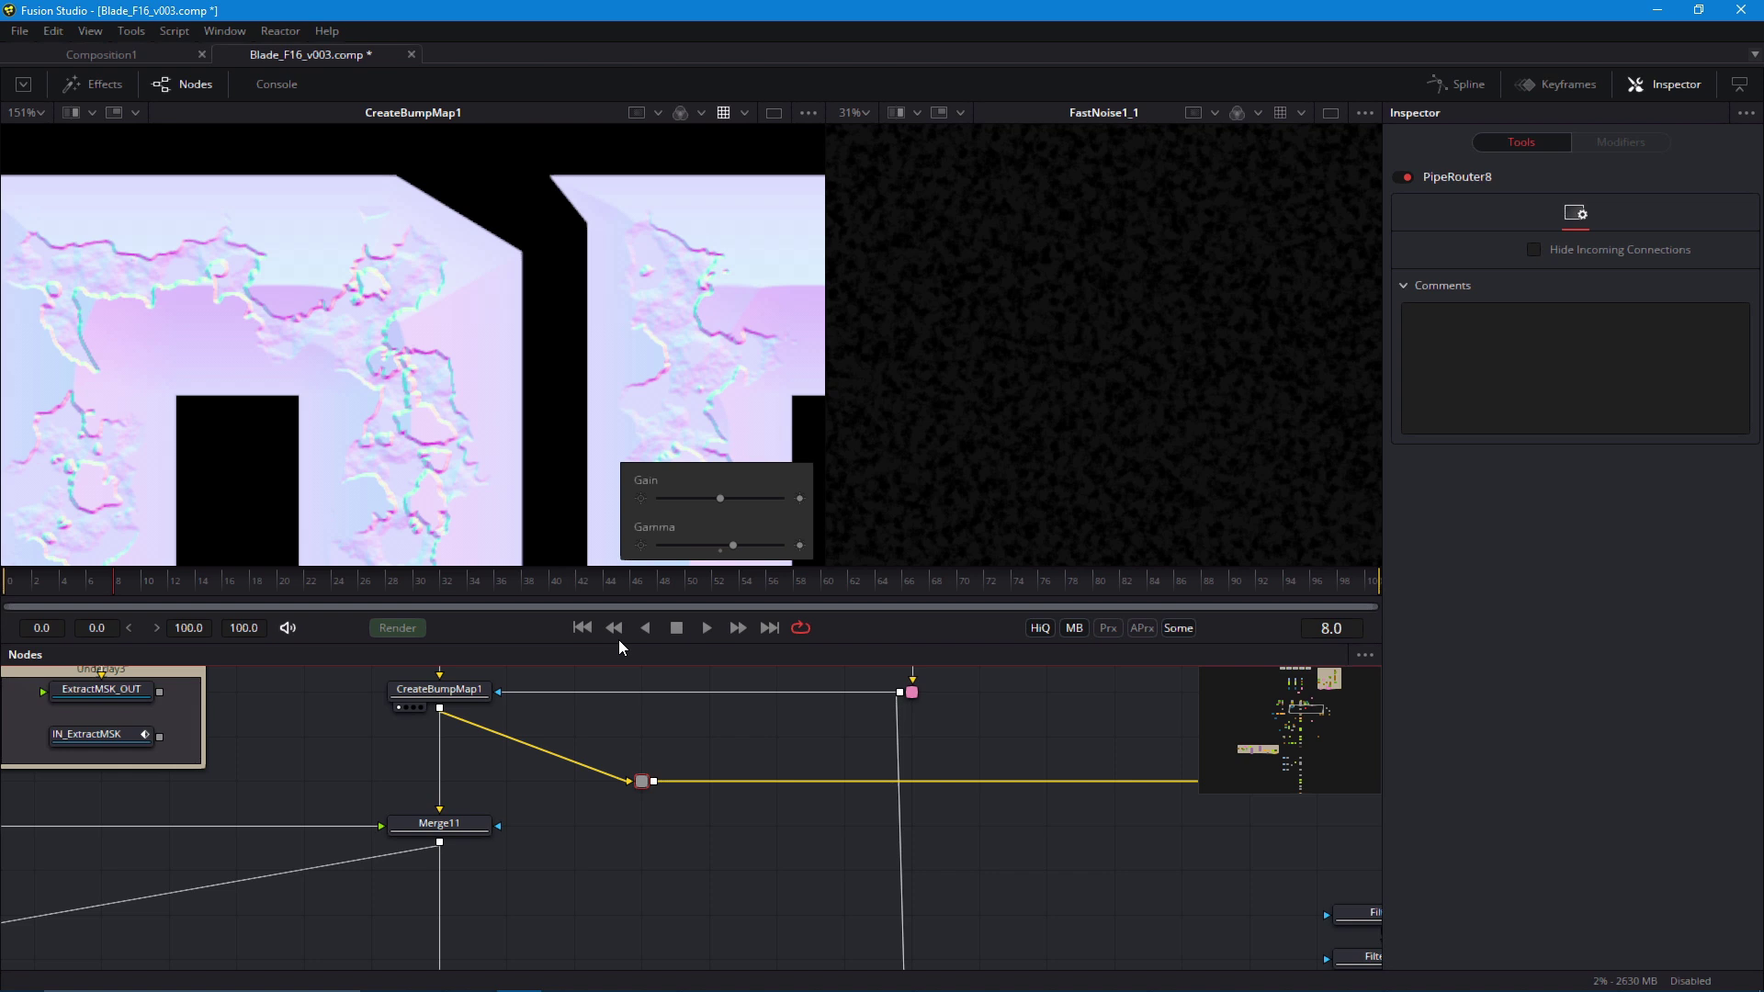
Add a Filter node above PipeRouter8, feed it from CreateBumpMap1, and show it in the second viewer
left_click(638, 730)
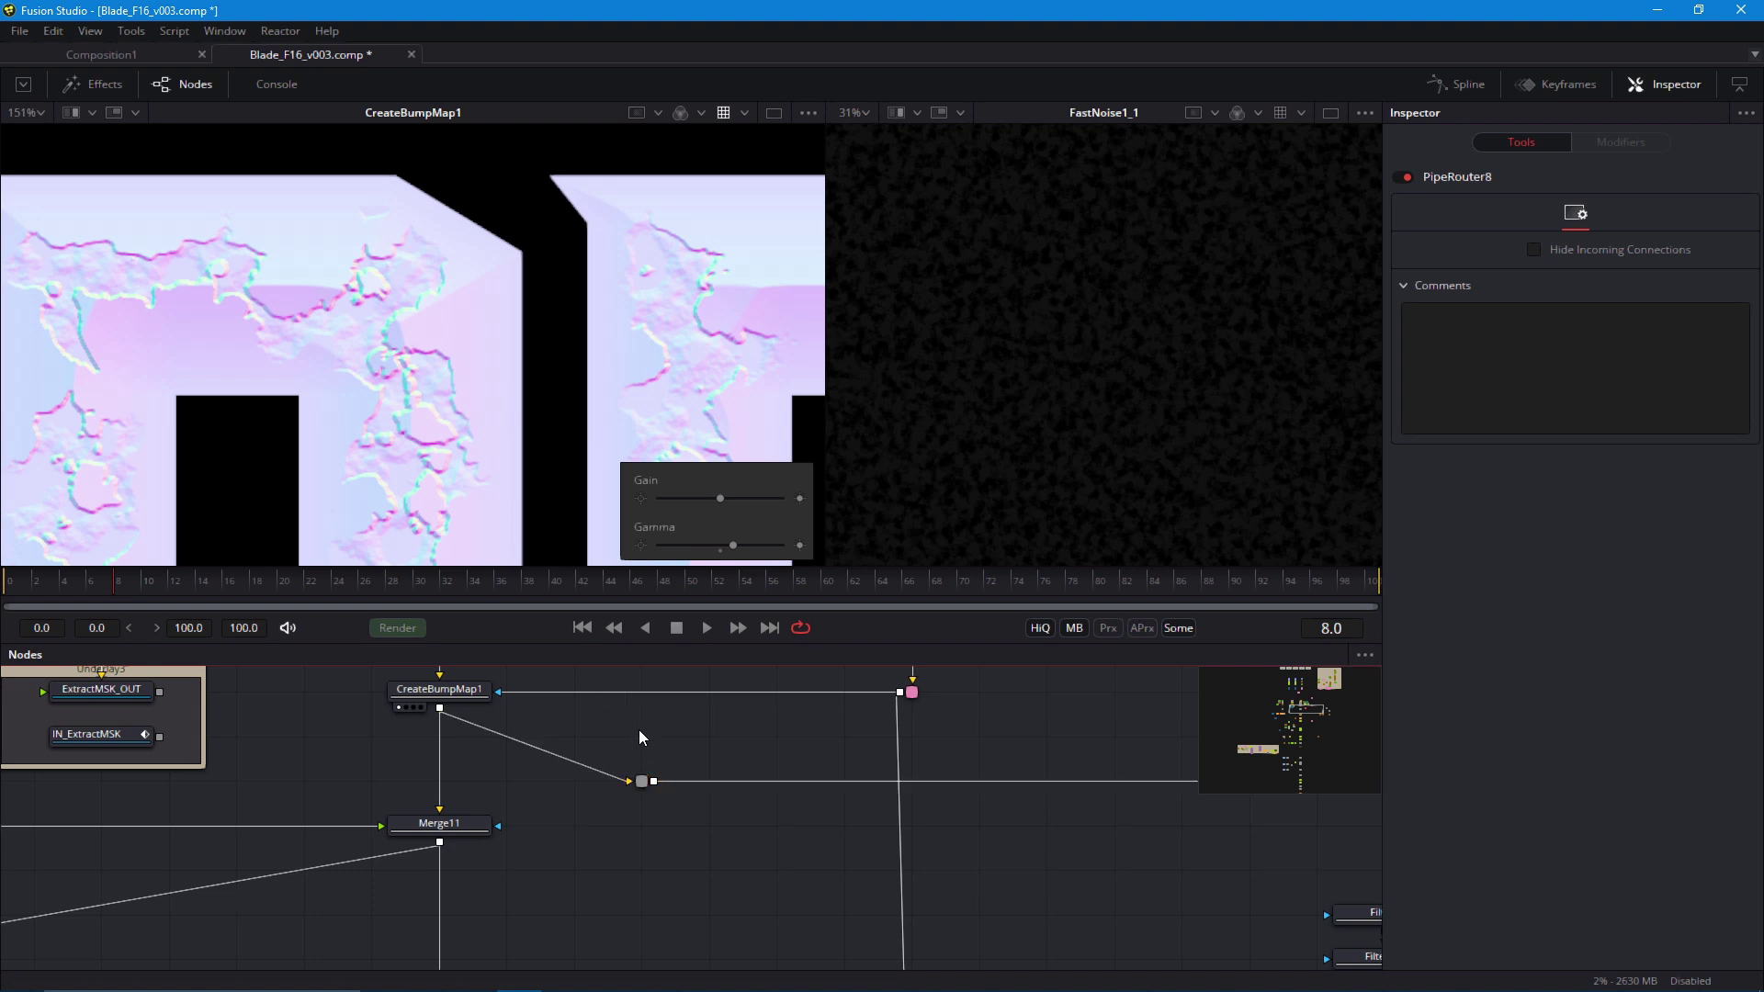
key("shift+space")
type("filter")
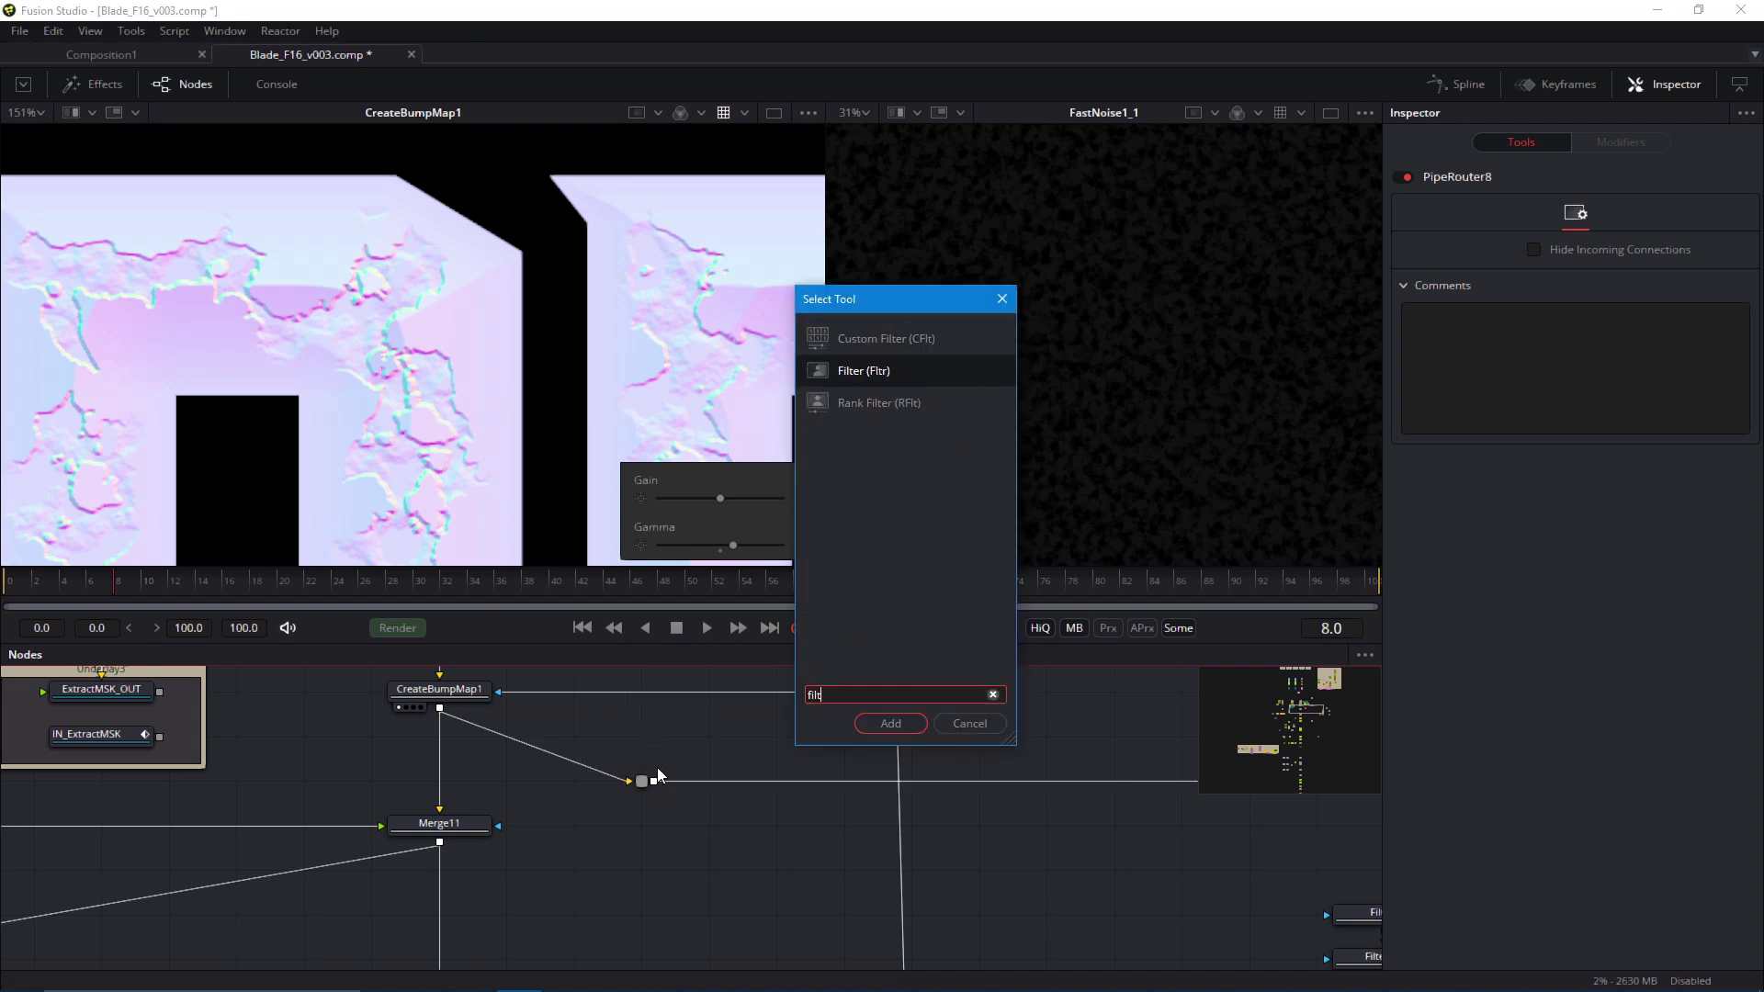
key("Return")
left_click_drag(440, 709, 1031, 446)
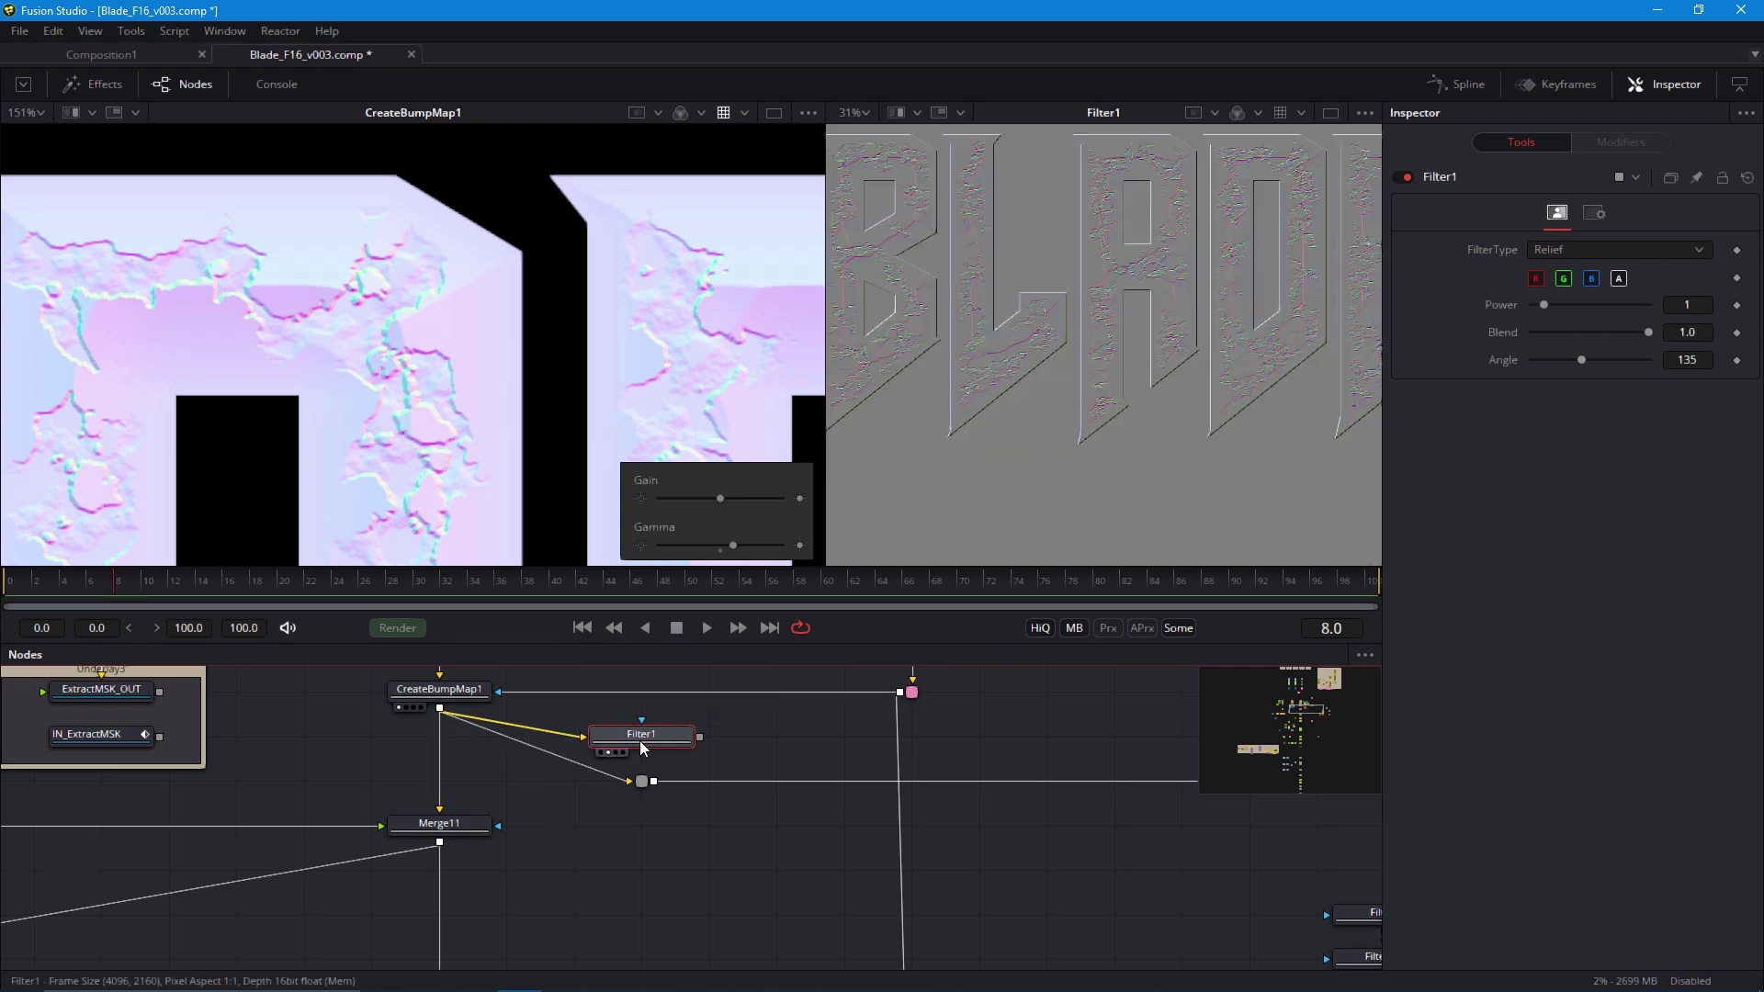
Set Filter1's filter type to Laplacian and inspect the extracted edges up close
left_click(1532, 252)
left_click(1543, 332)
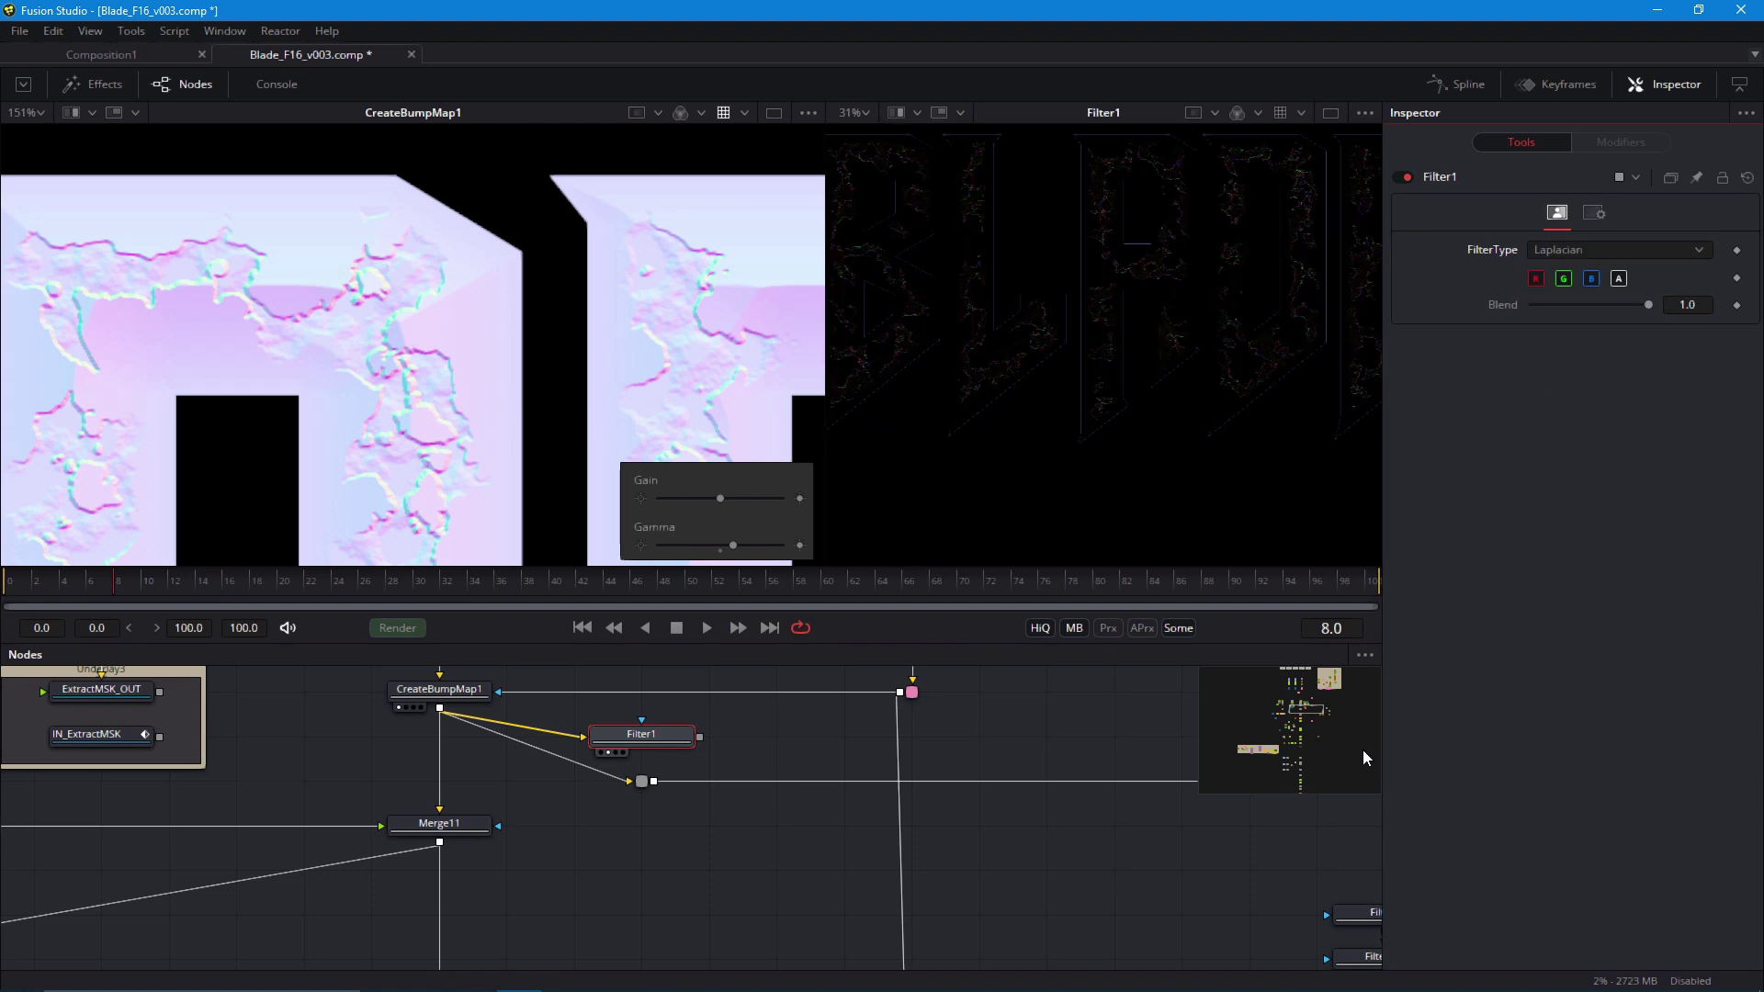
scroll(1104, 344, "up", 5)
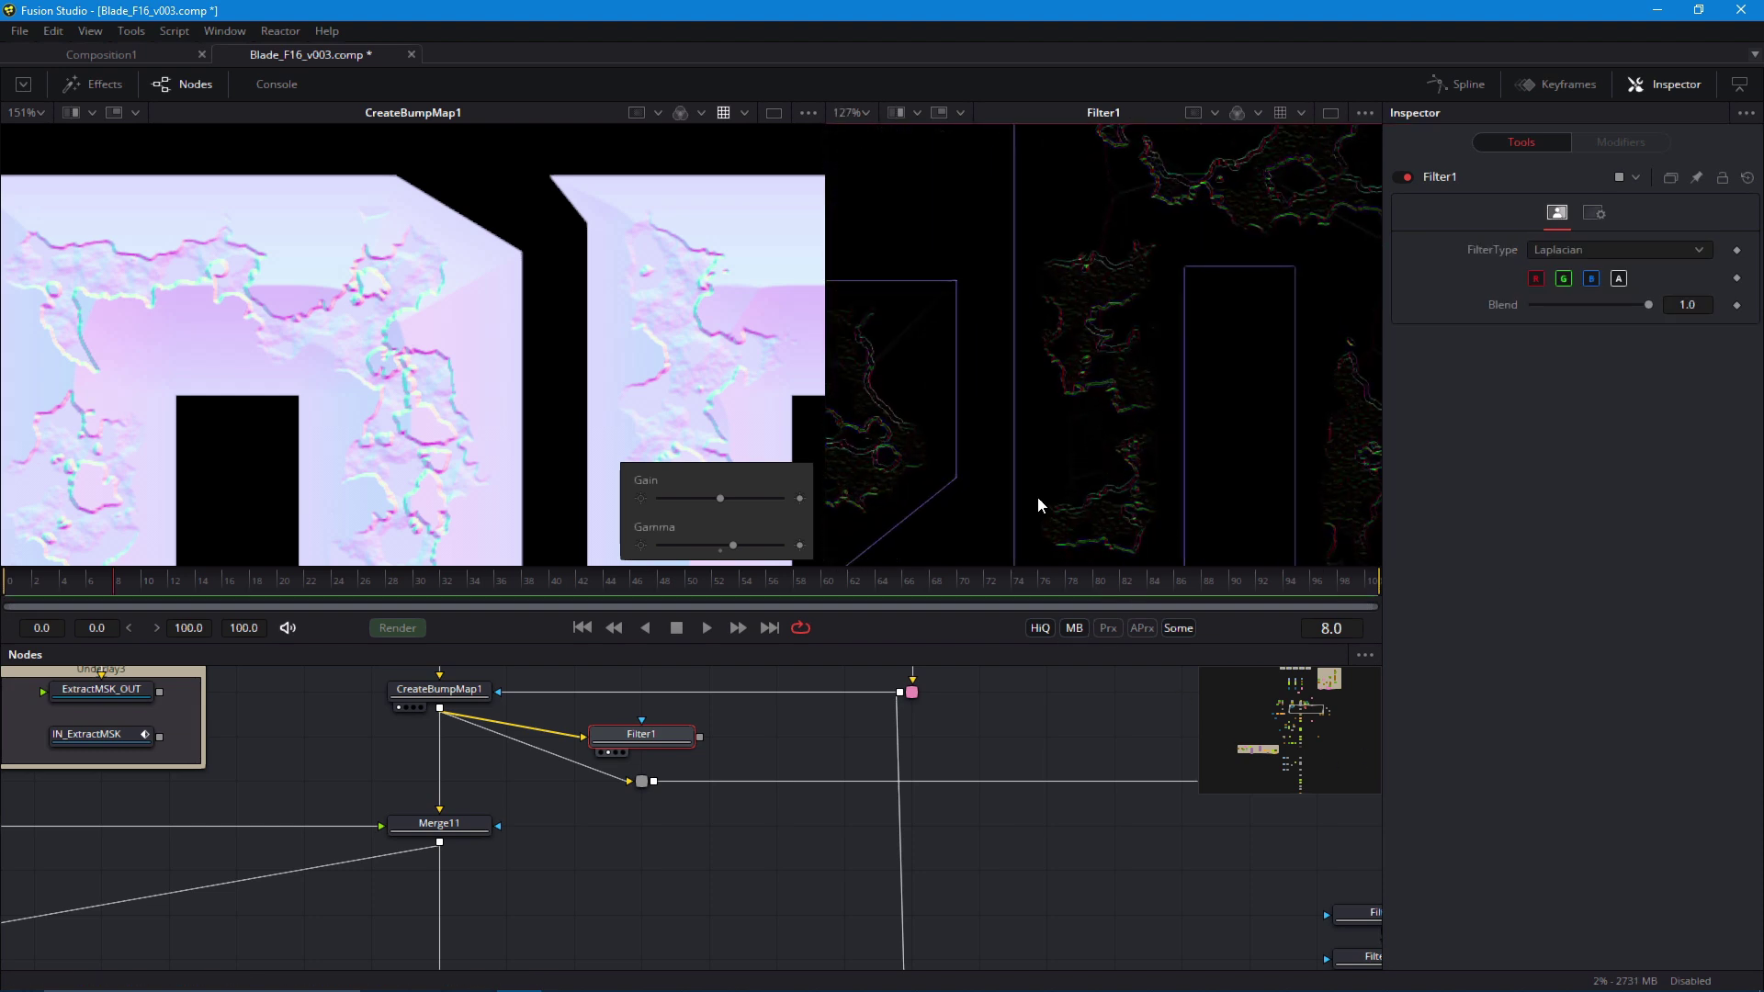
scroll(1128, 393, "up", 4)
Move PipeRouter8 and Filter1 farther from CreateBumpMap1, and merge Filter1's output over the bump map with a new Merge node
left_click_drag(694, 815, 916, 802)
left_click_drag(812, 752, 881, 753)
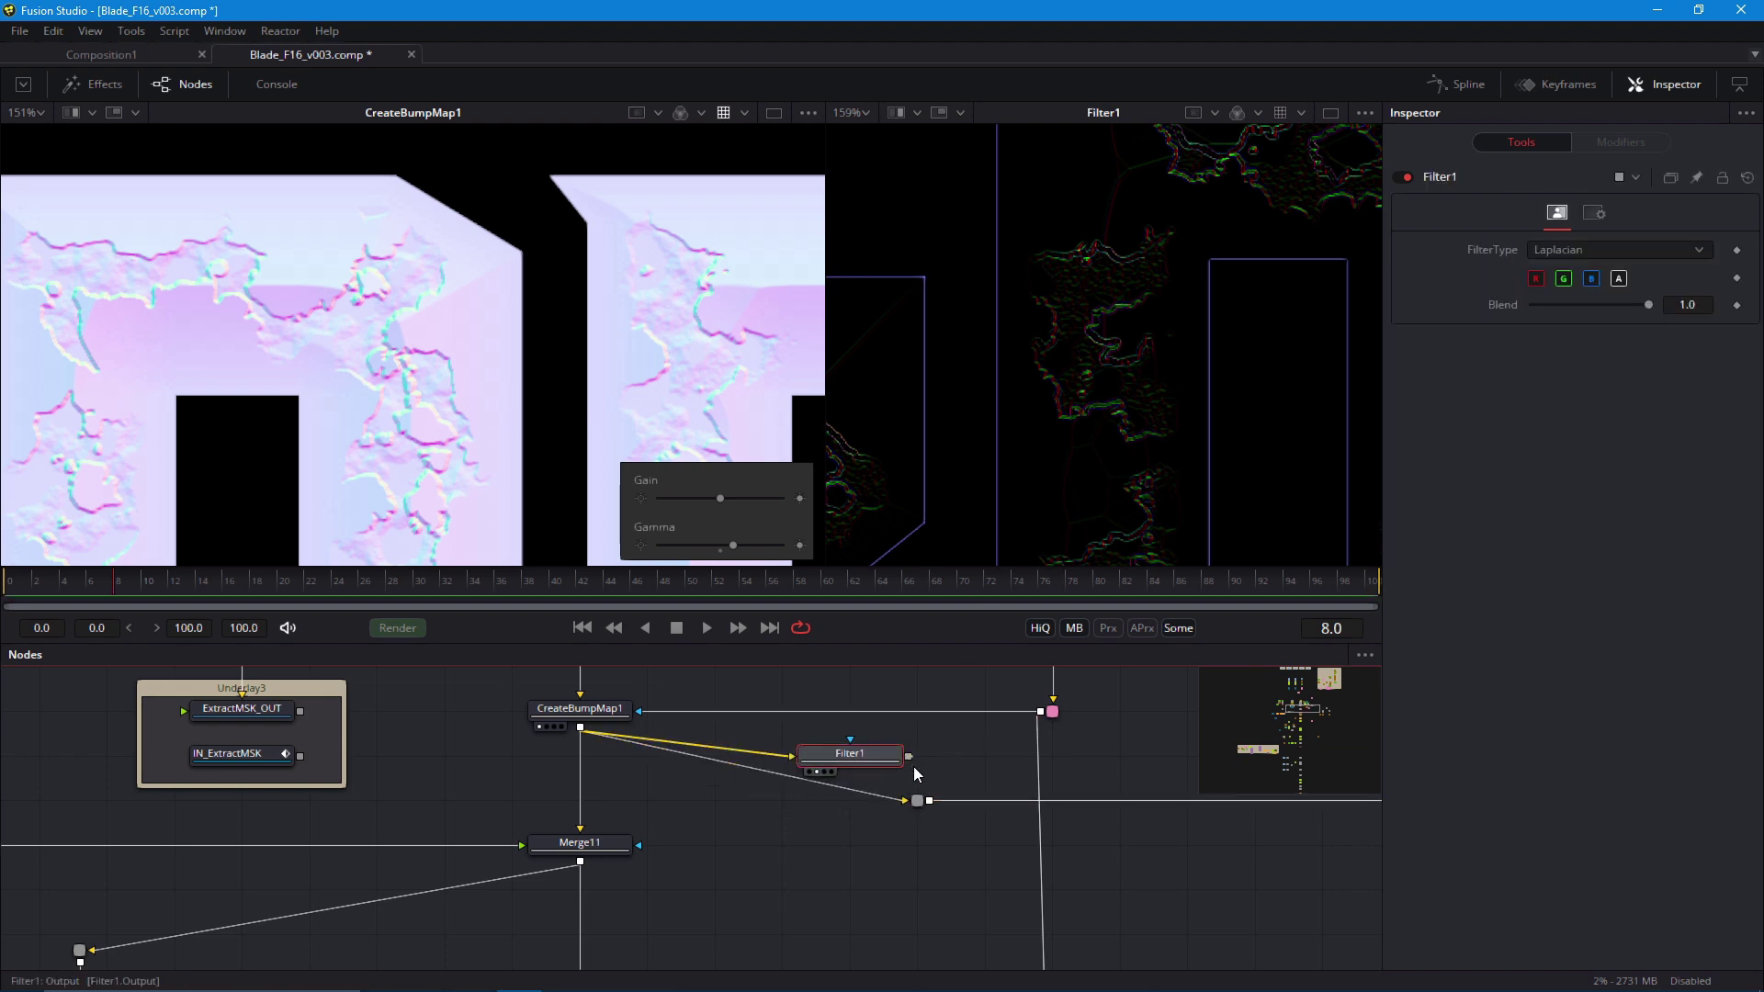
left_click_drag(599, 793, 583, 730)
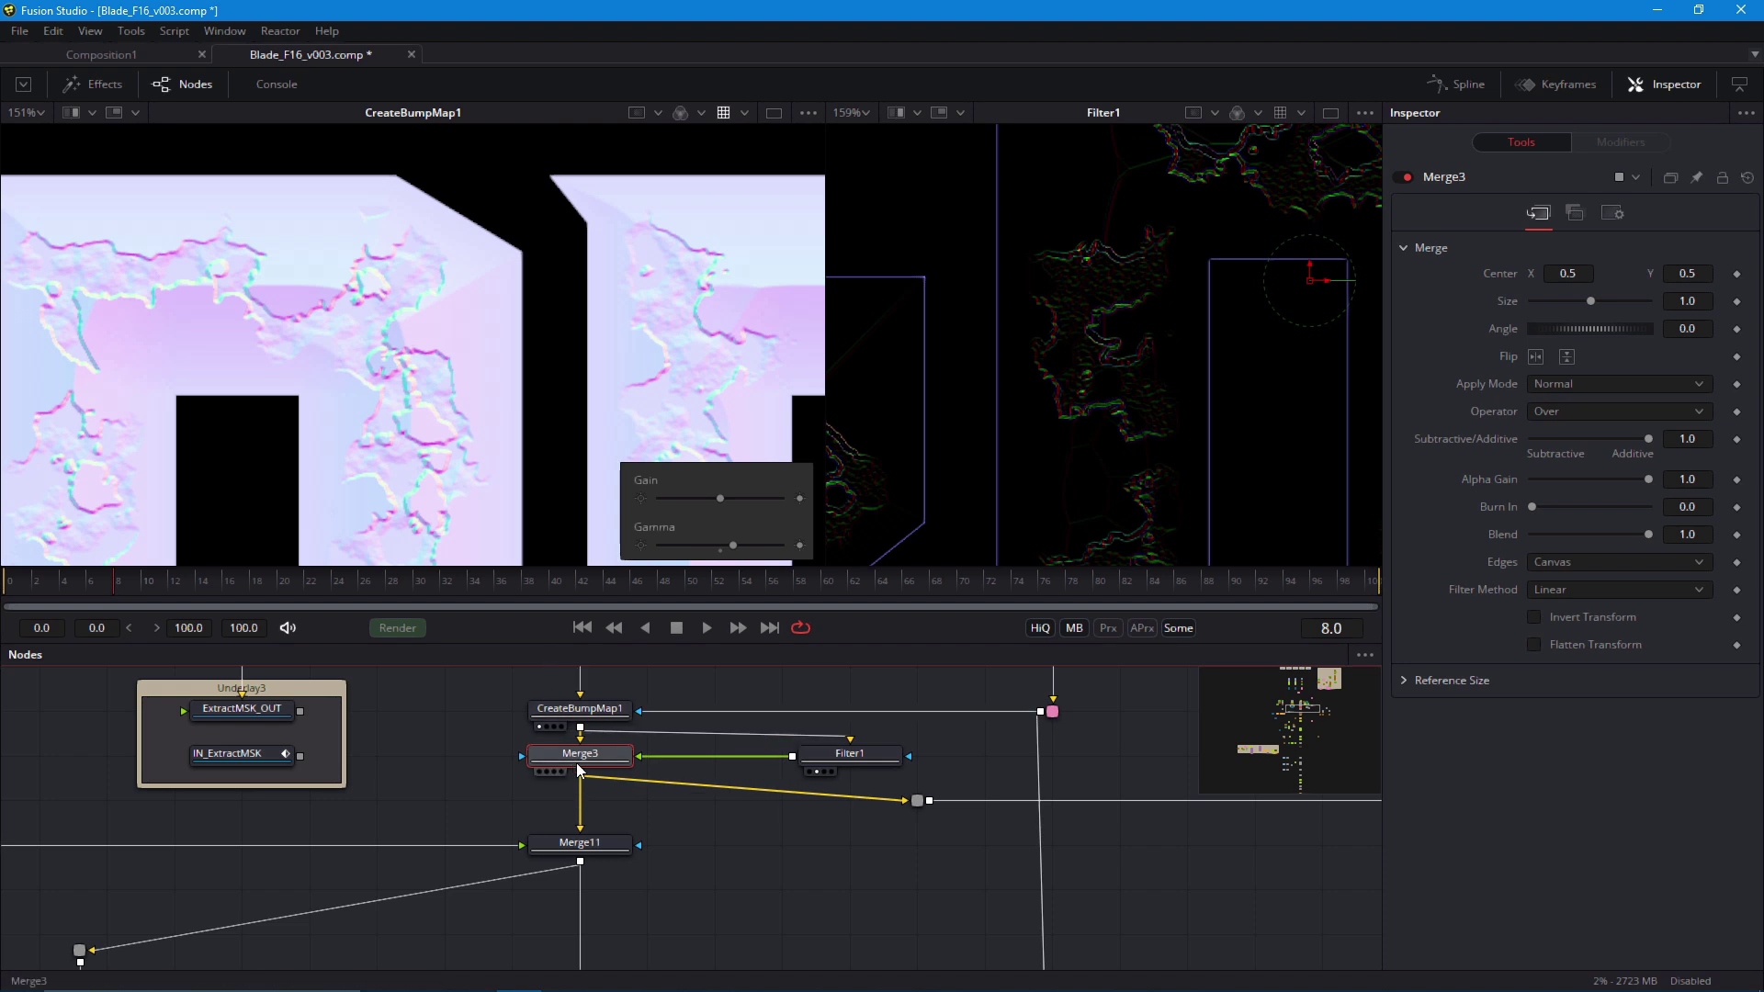
Show Merge3 in the first viewer and examine the sharpened chip edges on the letters
left_click_drag(577, 765, 589, 445)
scroll(412, 446, "down", 2)
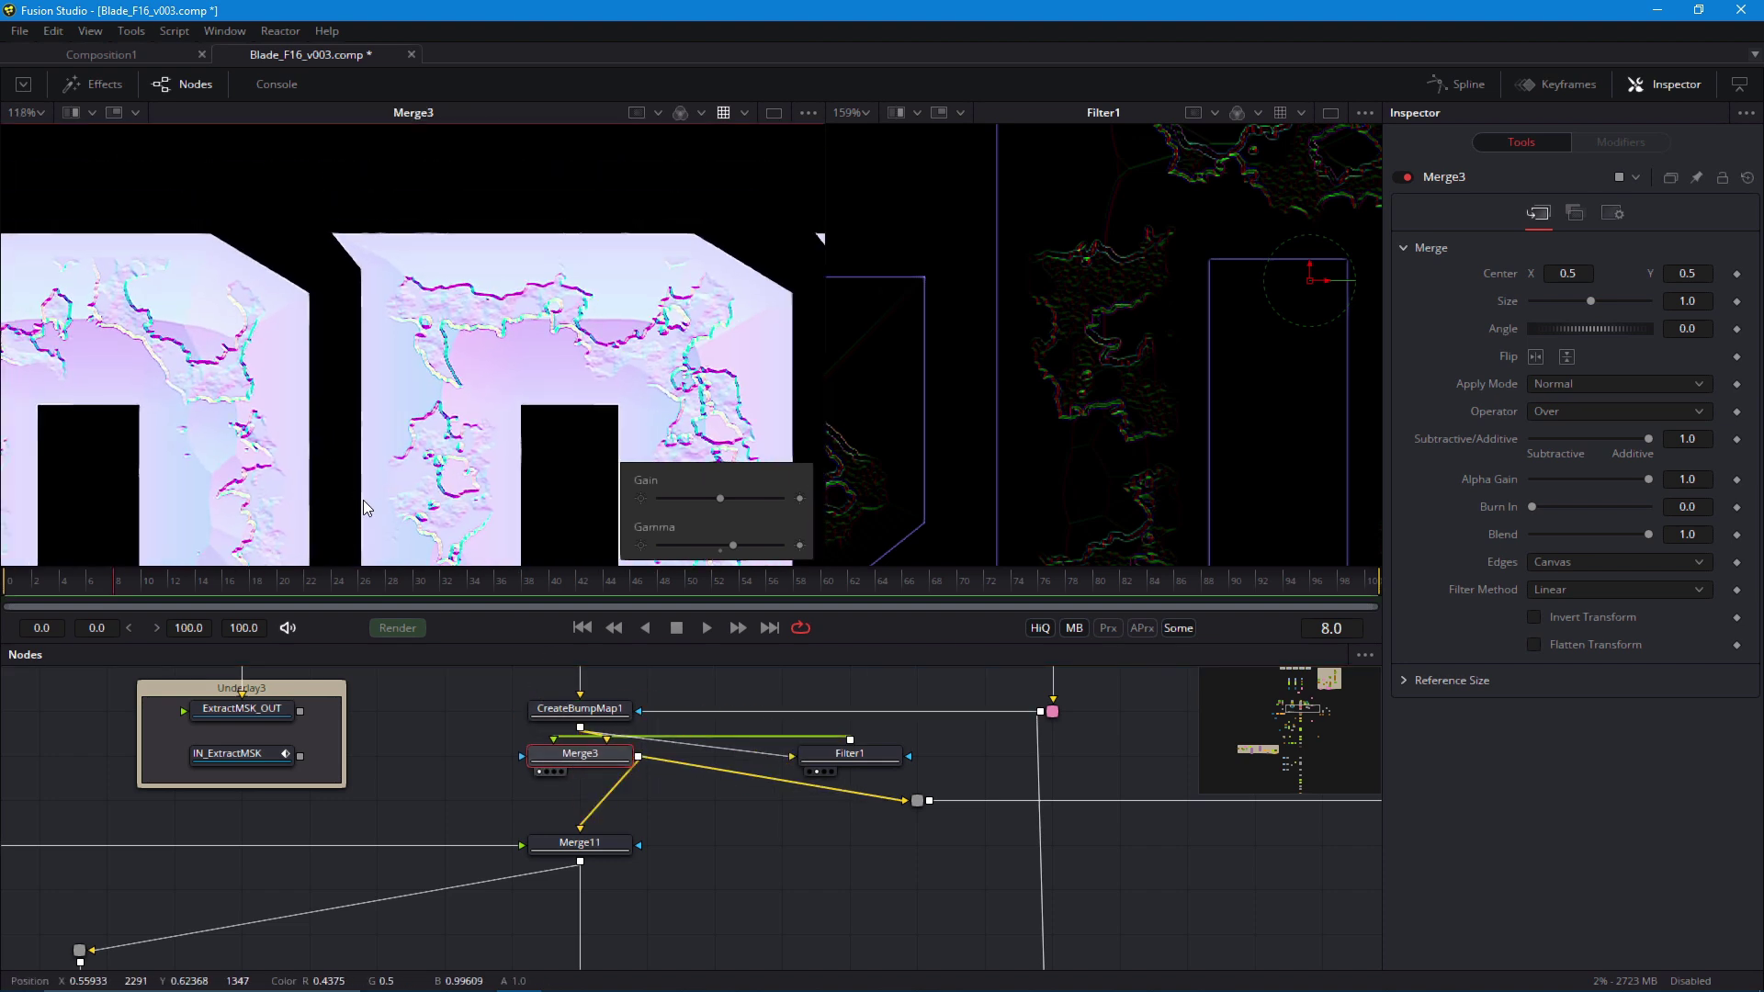
left_click_drag(586, 809, 585, 770)
scroll(813, 225, "up", 3)
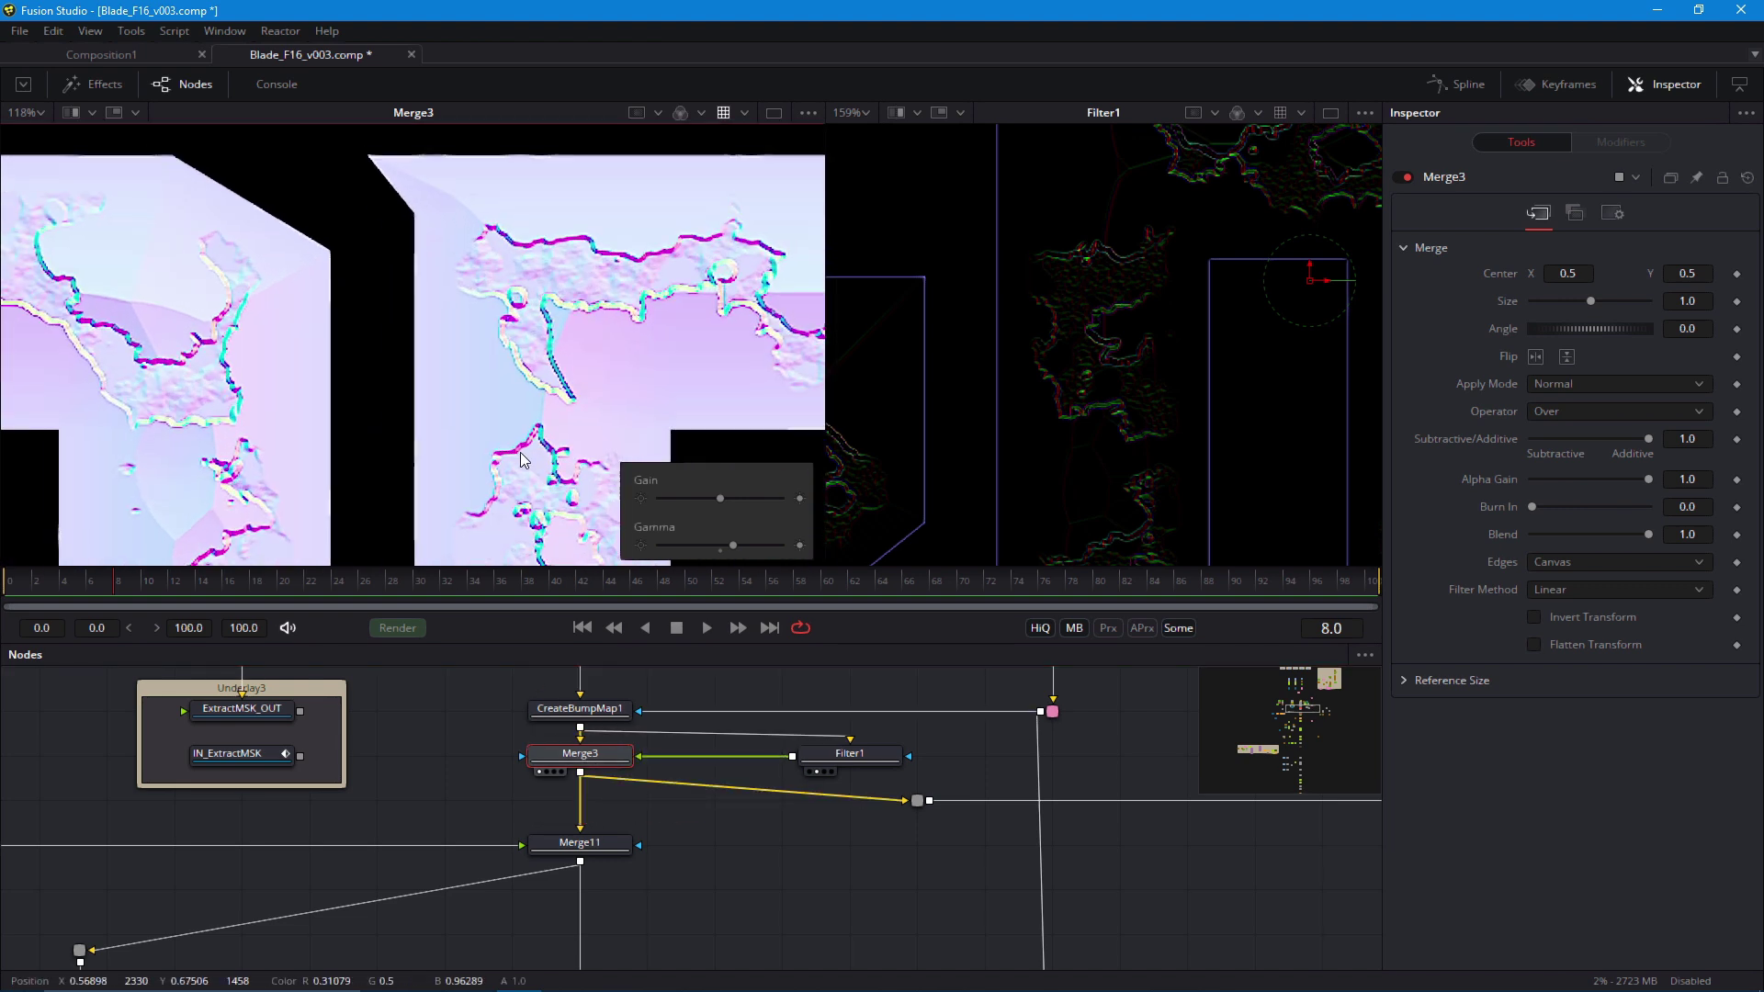
Insert a Brightness/Contrast node between Filter1 and Merge3 and turn on its black clipping
left_click(836, 763)
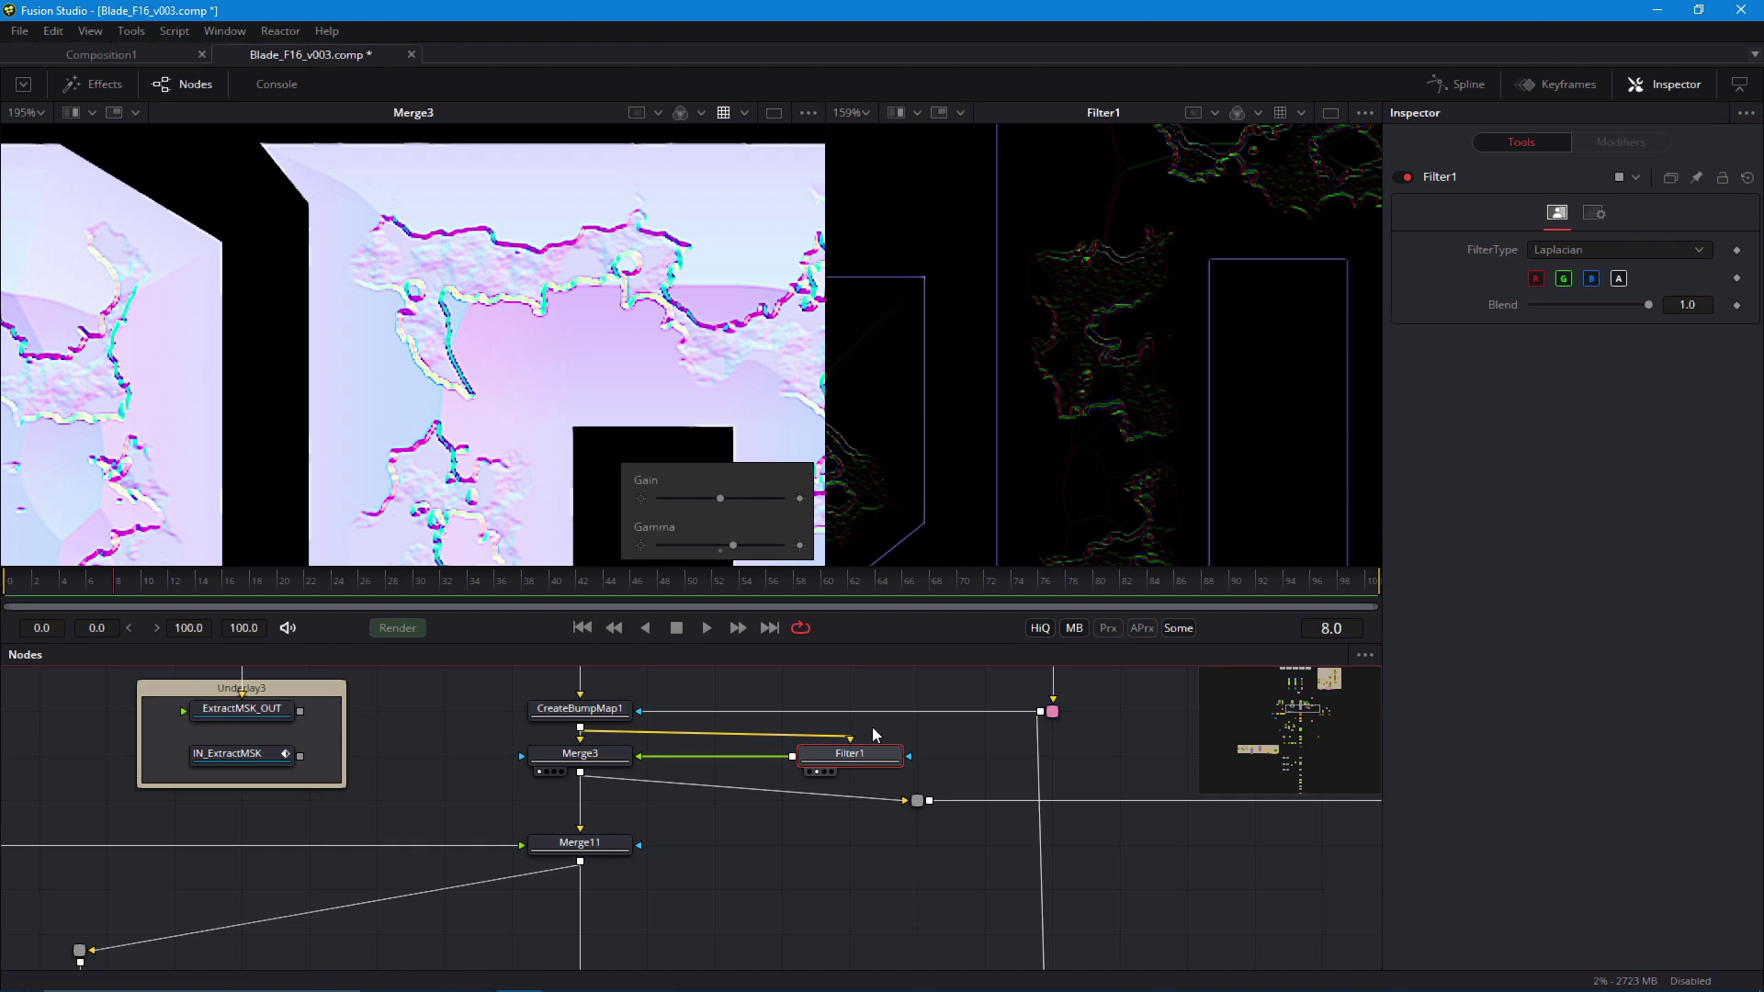
key("shift+space")
type("br")
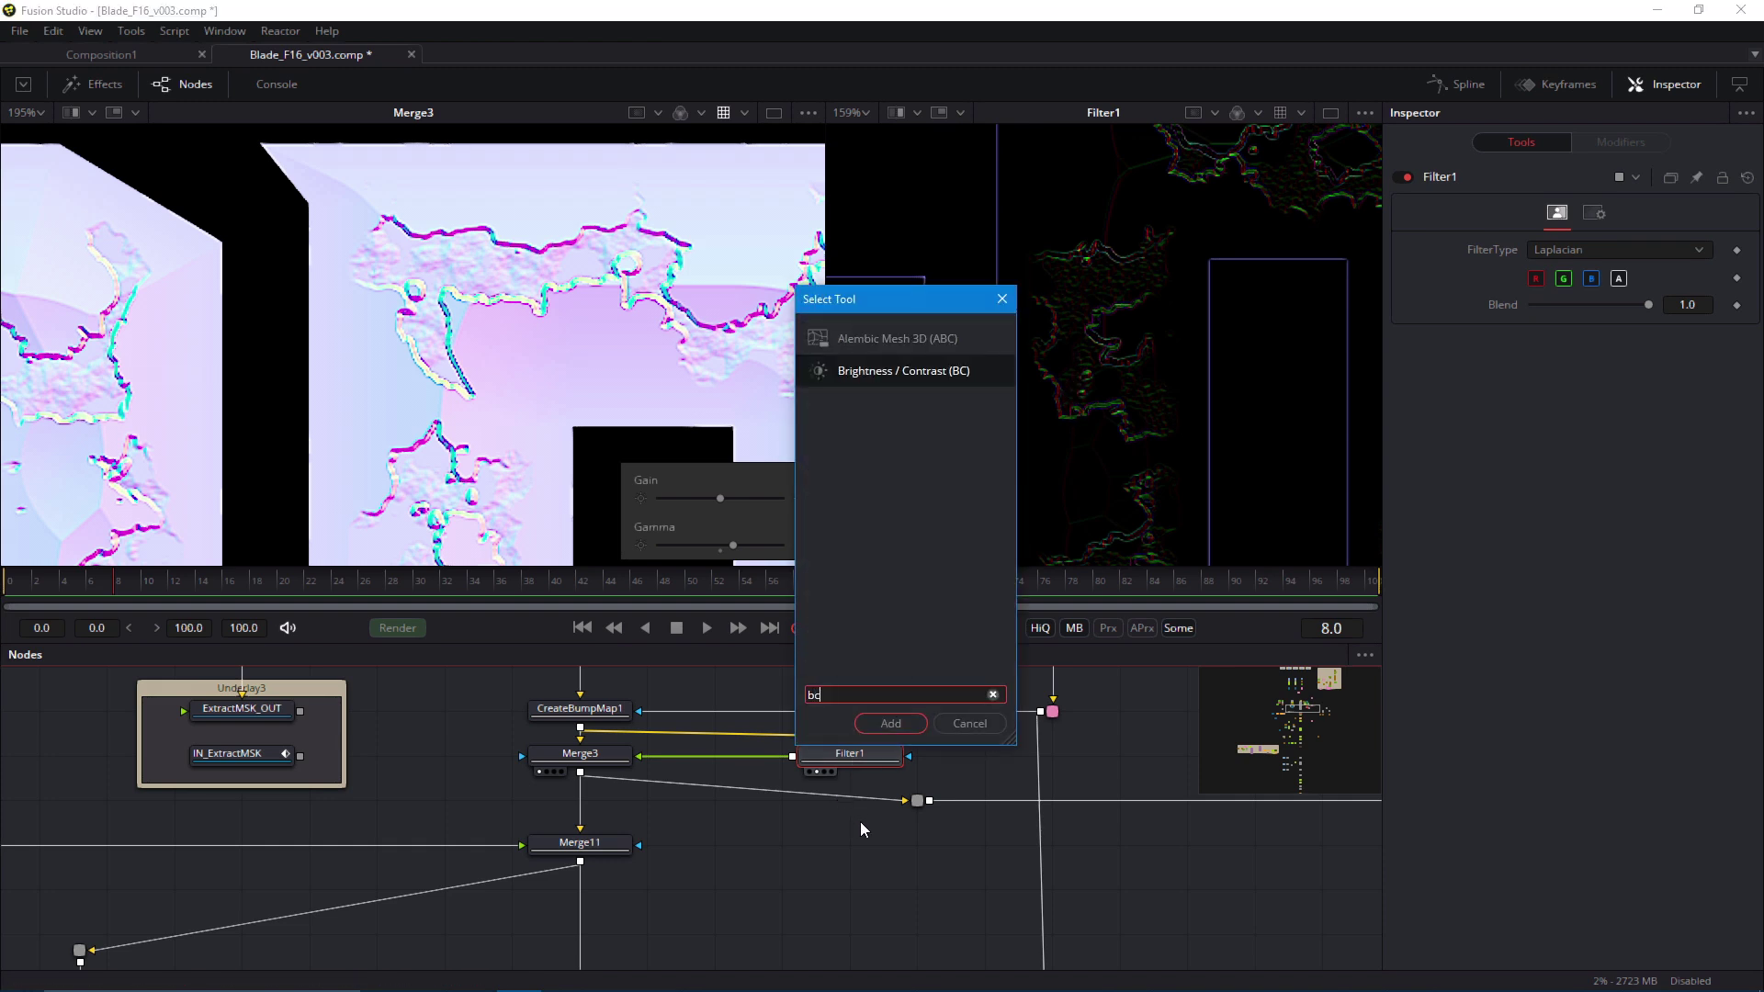
key("Return")
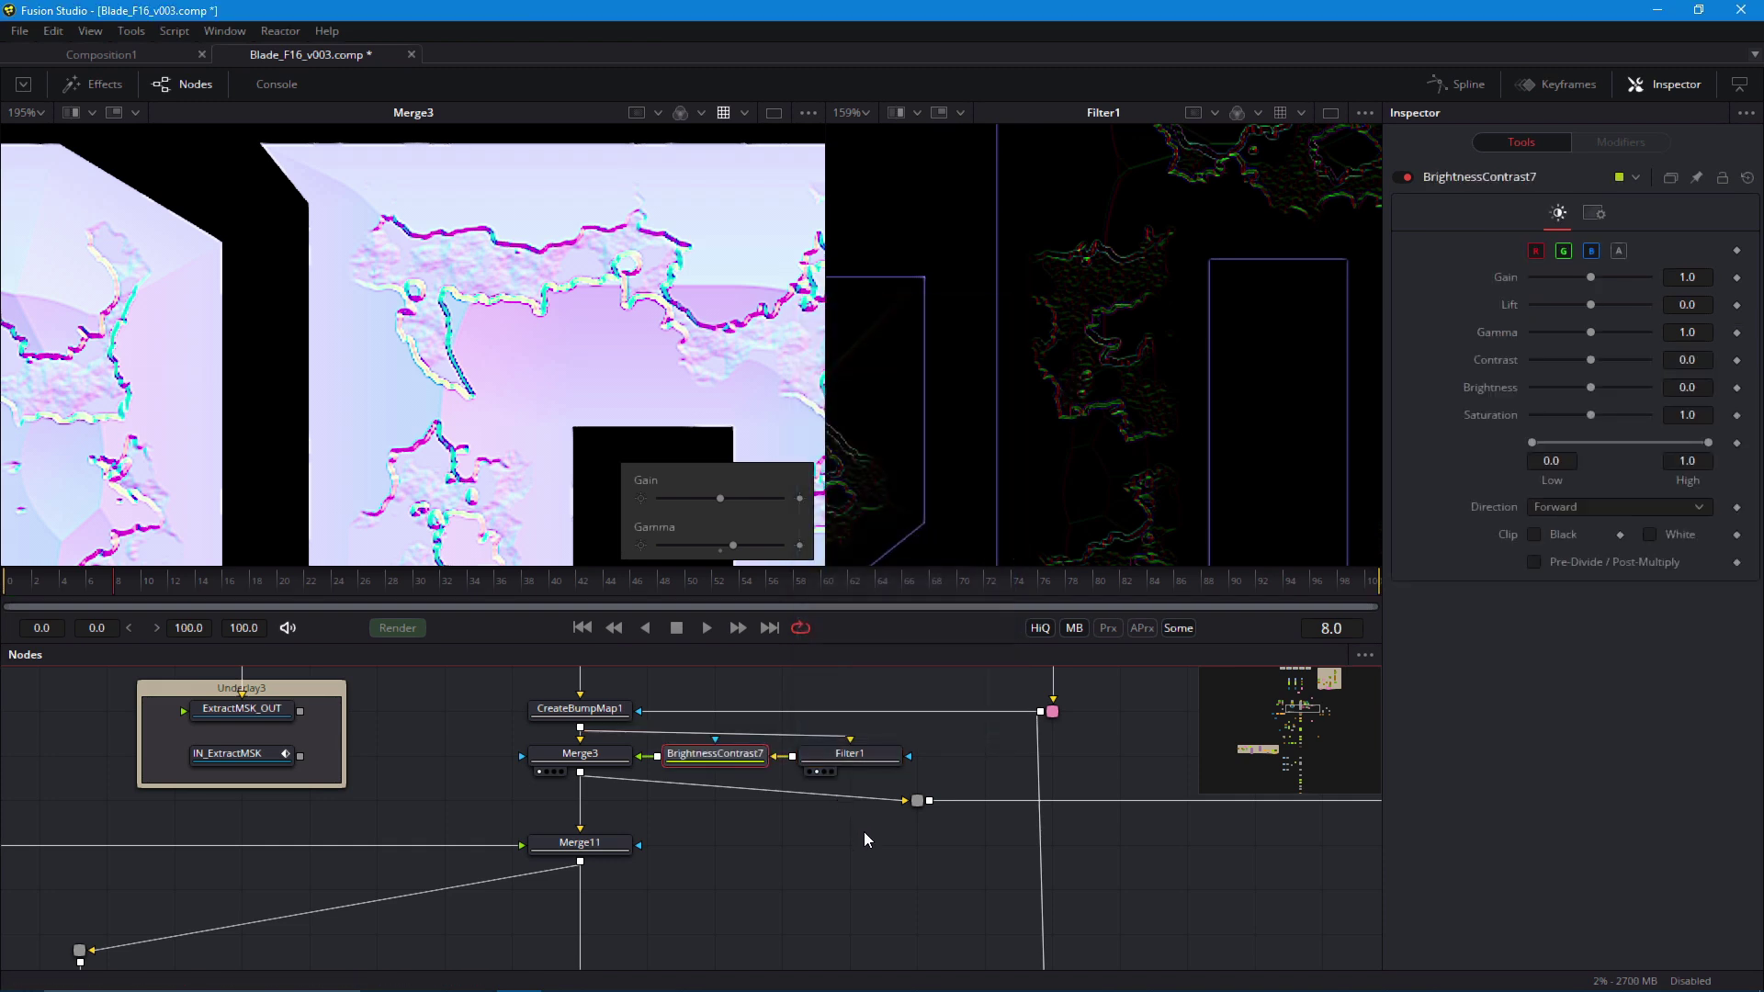
left_click(1533, 534)
Show Displace1 in the first viewer and examine the chipped relief on the letters
left_click(609, 768)
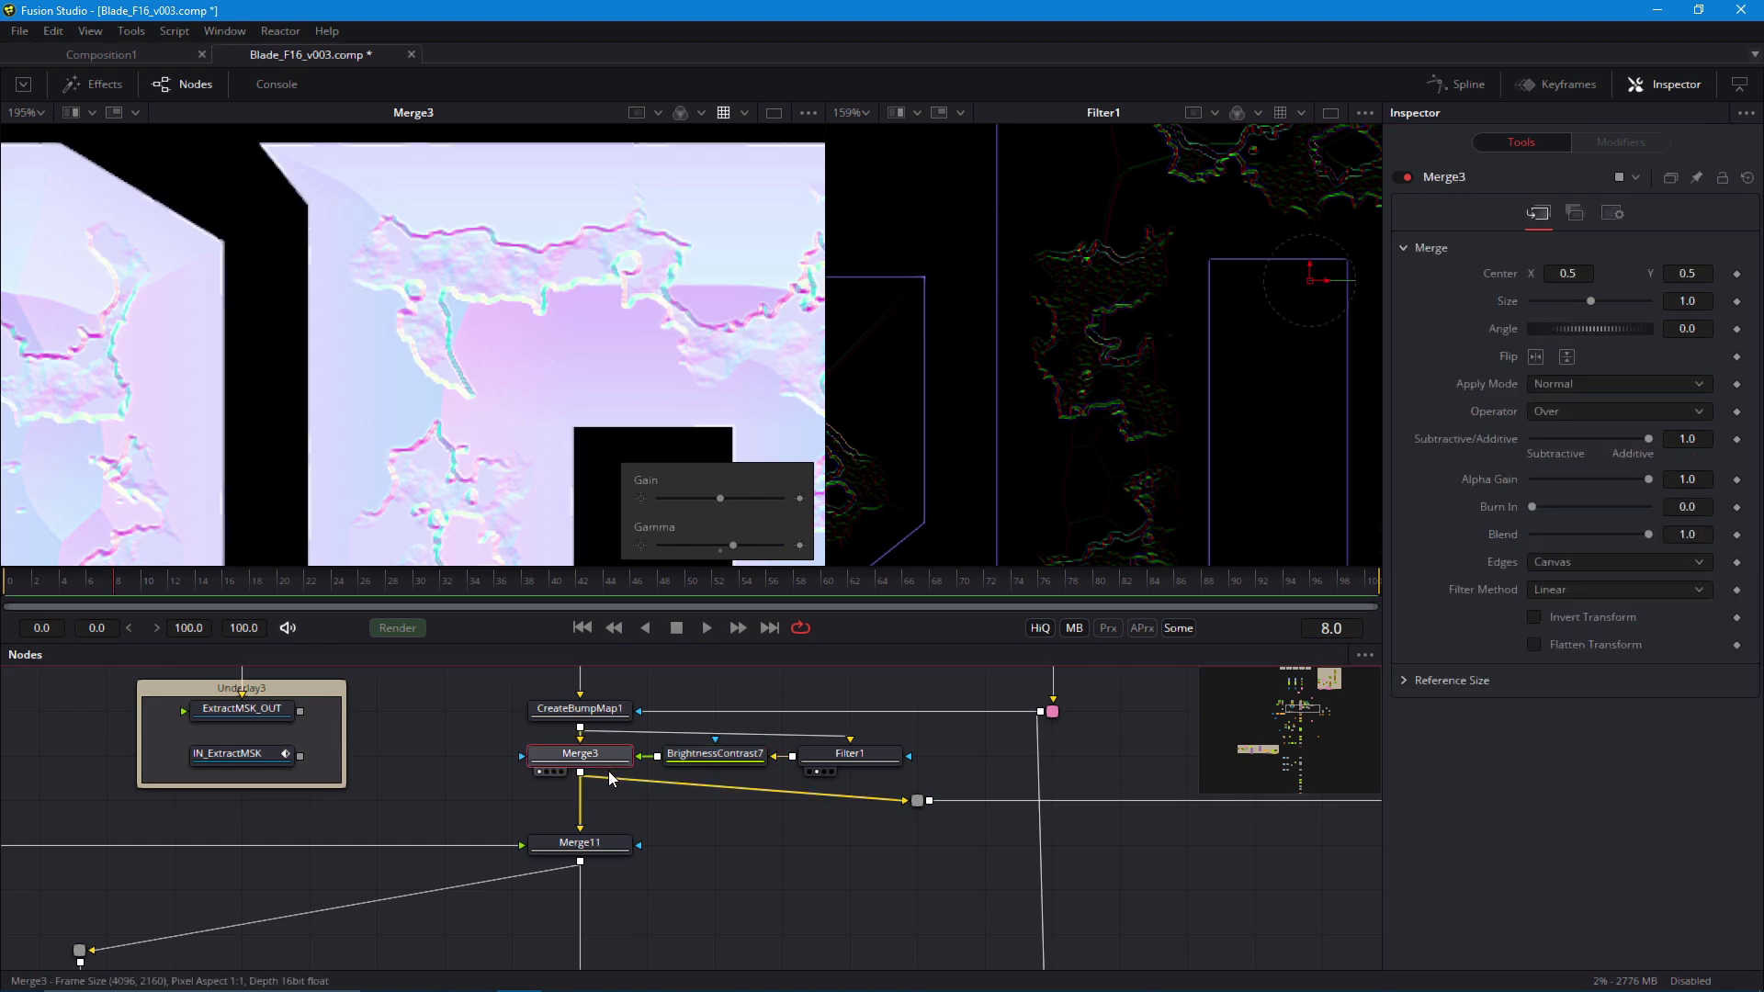
left_click_drag(529, 850, 530, 685)
left_click(540, 874)
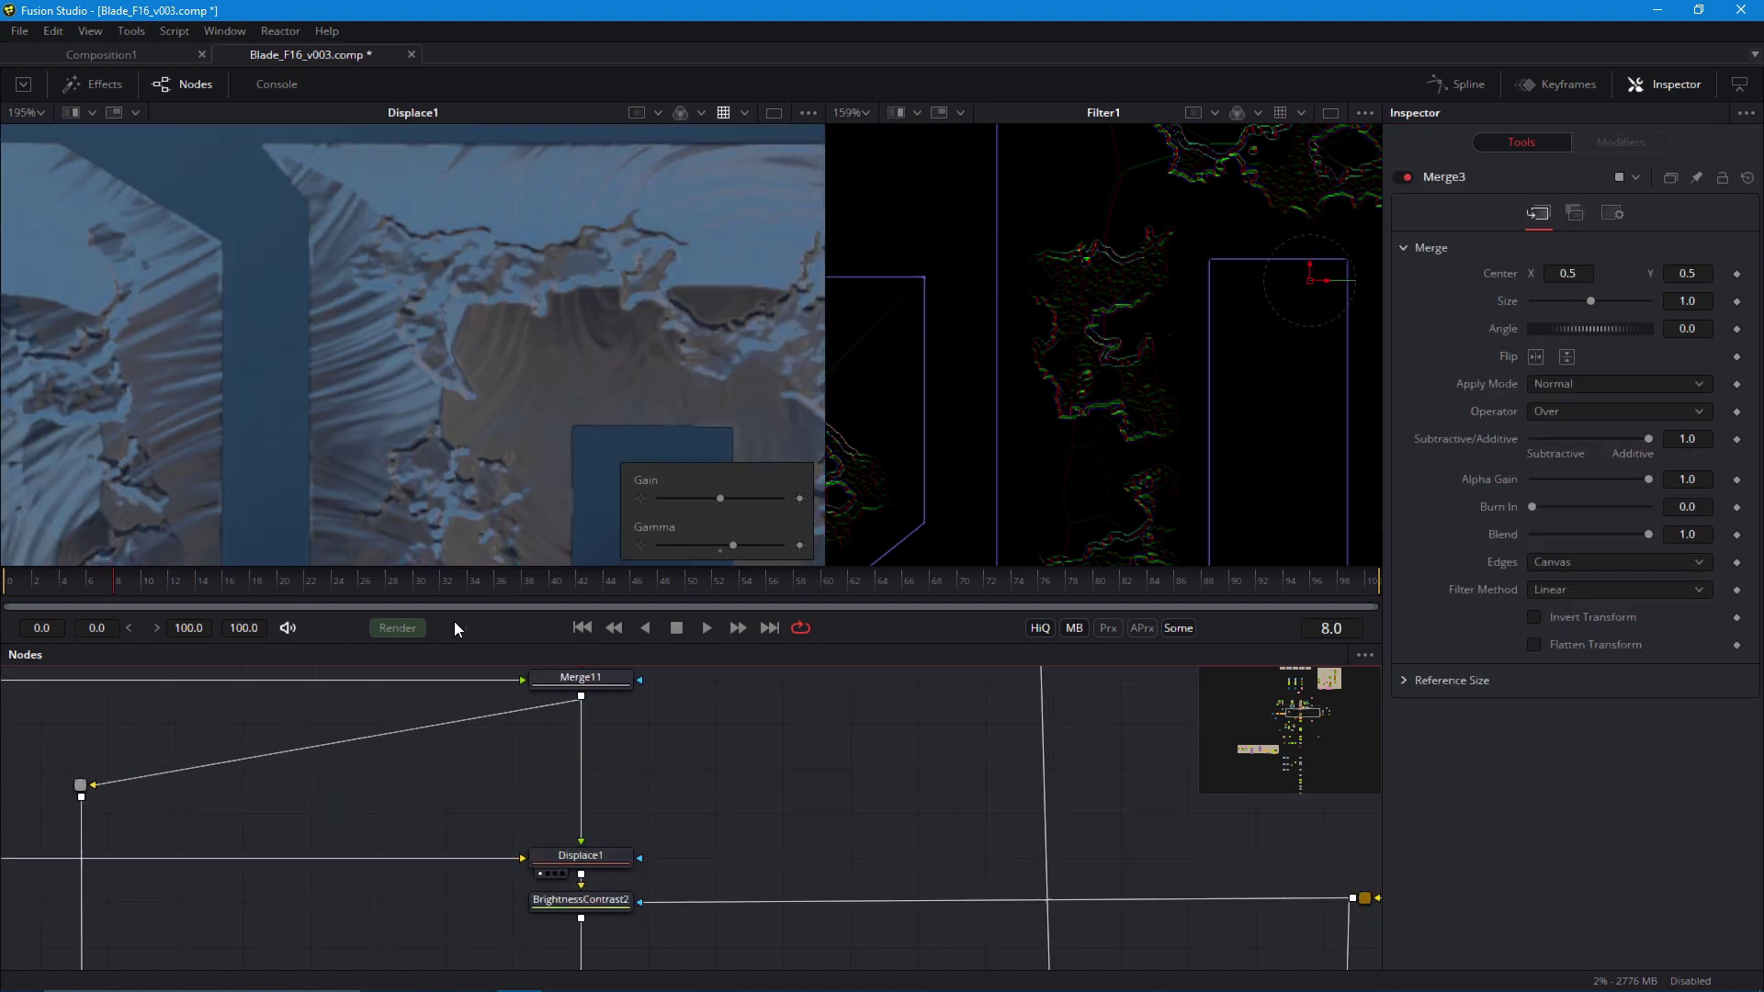
left_click_drag(459, 441, 348, 467)
left_click_drag(531, 855, 488, 965)
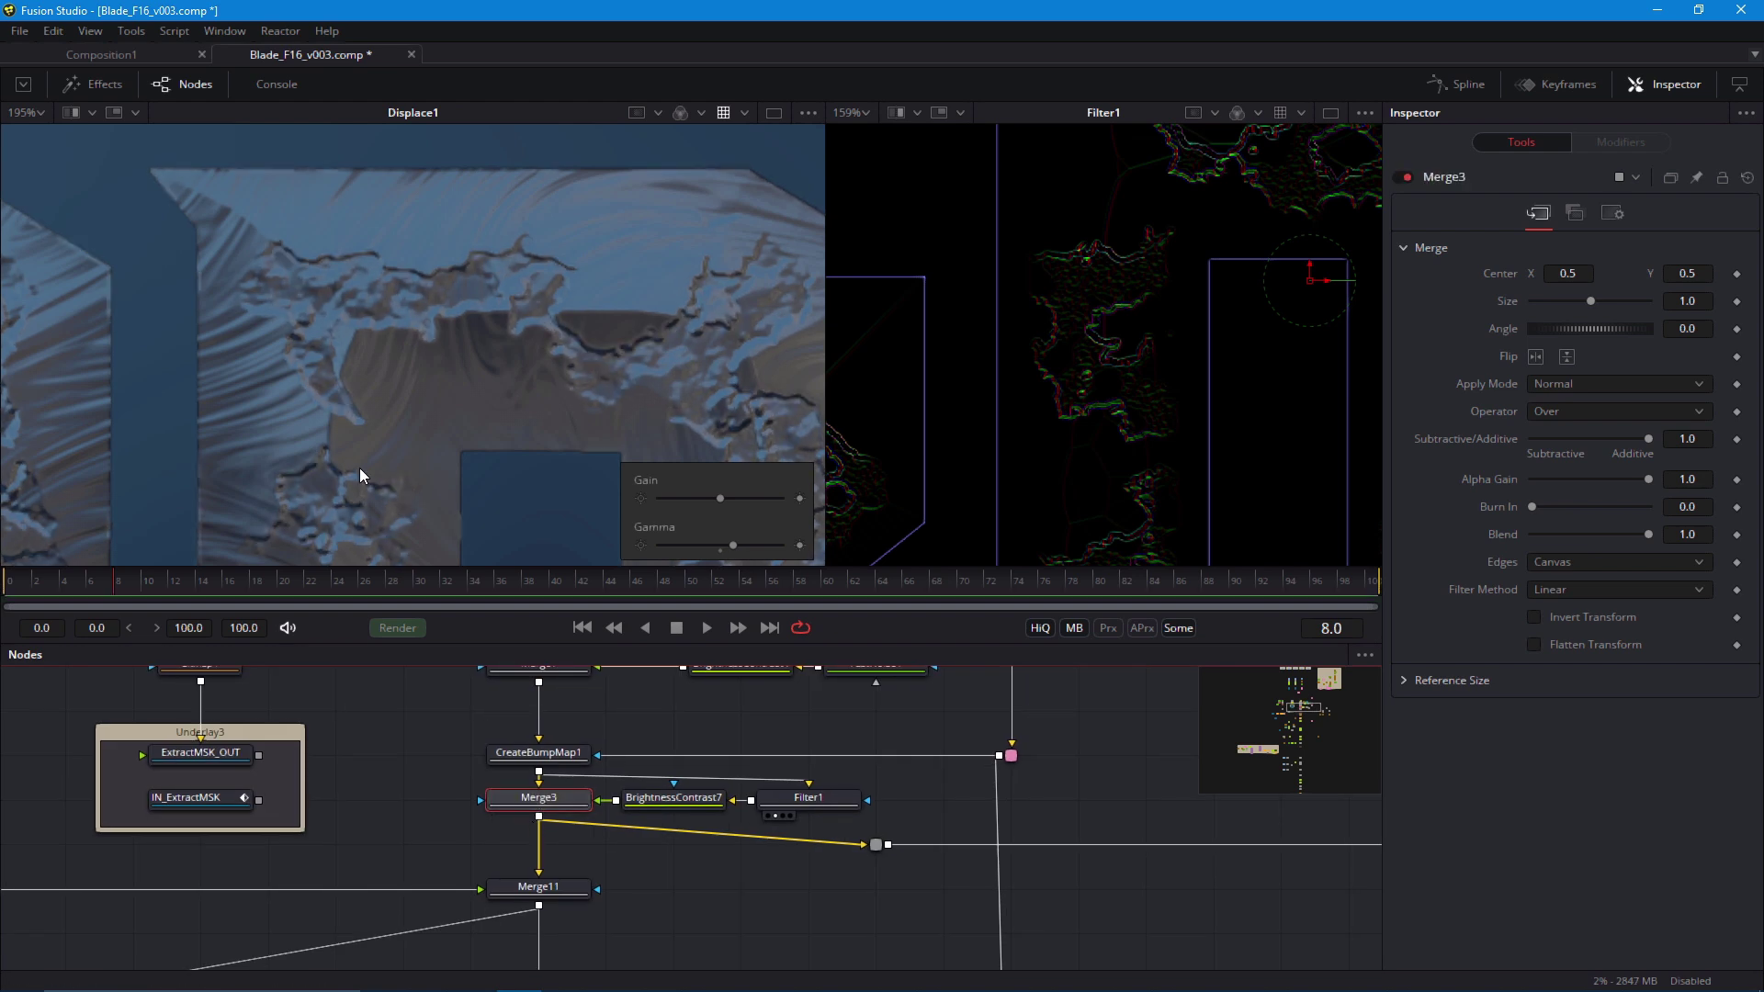
scroll(361, 466, "down", 5)
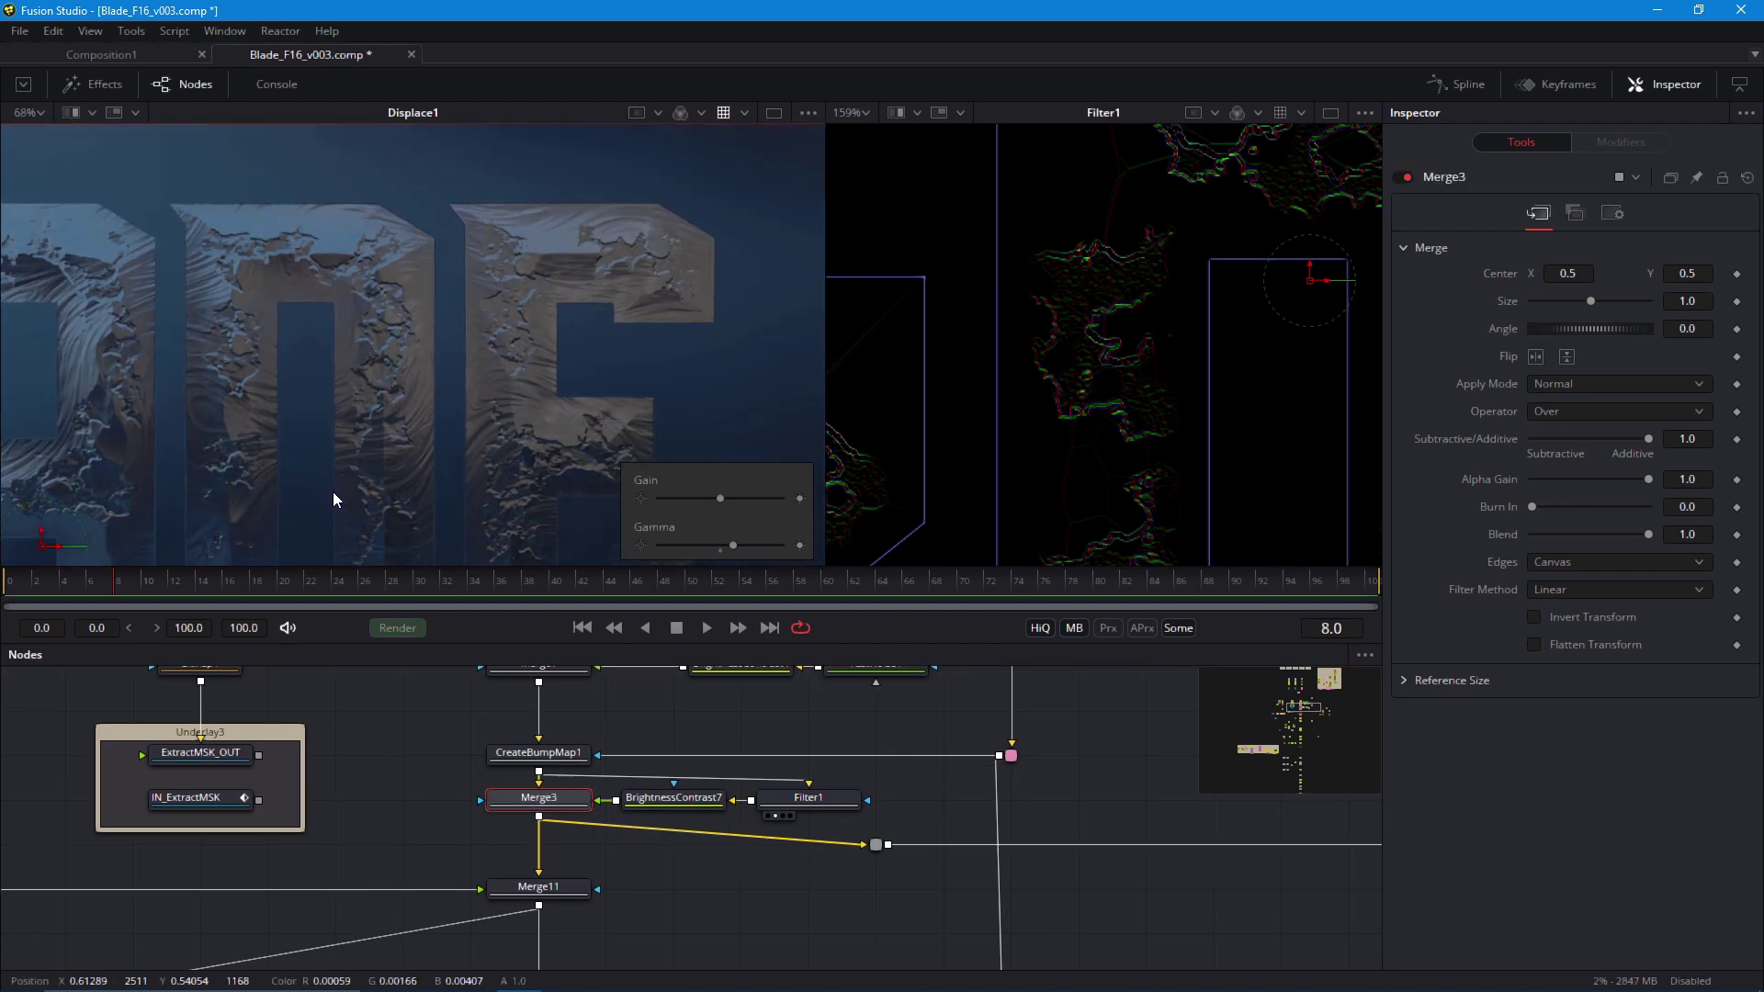
Move CreateBumpMap1, Filter1 and the pink router farther above Merge3, and place BrightnessContrast7 directly beneath Filter1
left_click_drag(567, 755, 567, 711)
left_click_drag(792, 800, 792, 755)
left_click_drag(1011, 757, 1011, 714)
left_click_drag(674, 799, 808, 800)
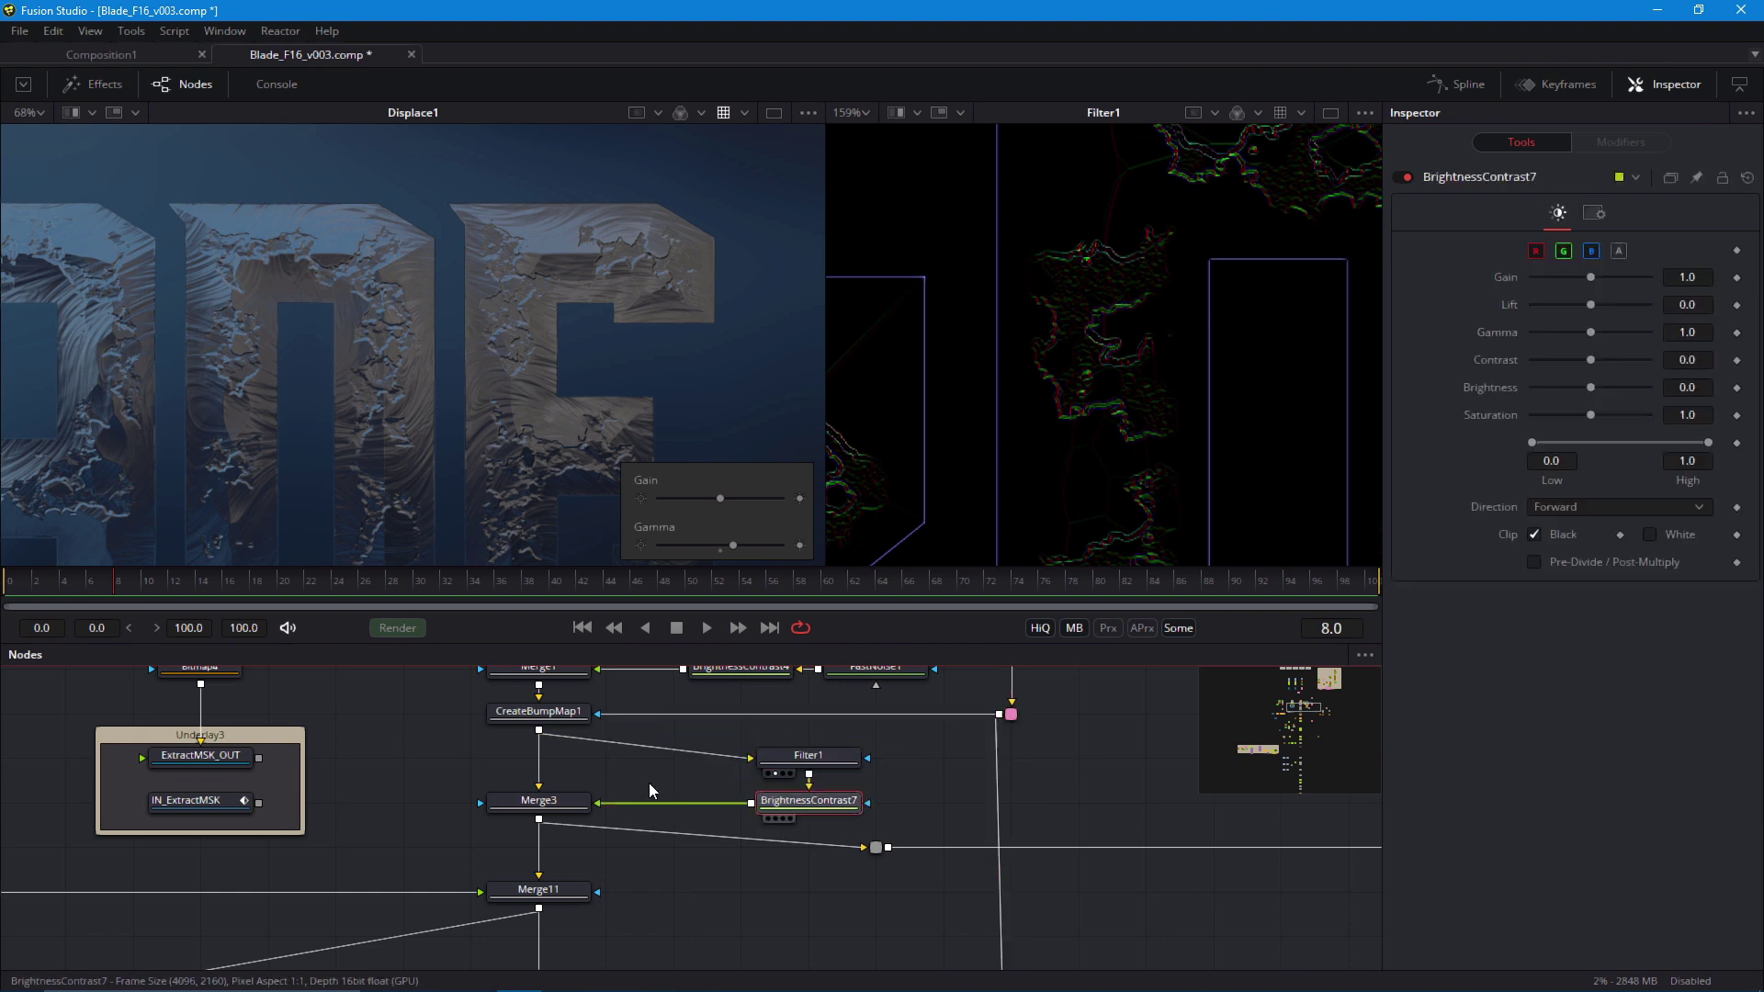
left_click(649, 790)
scroll(406, 393, "down", 3)
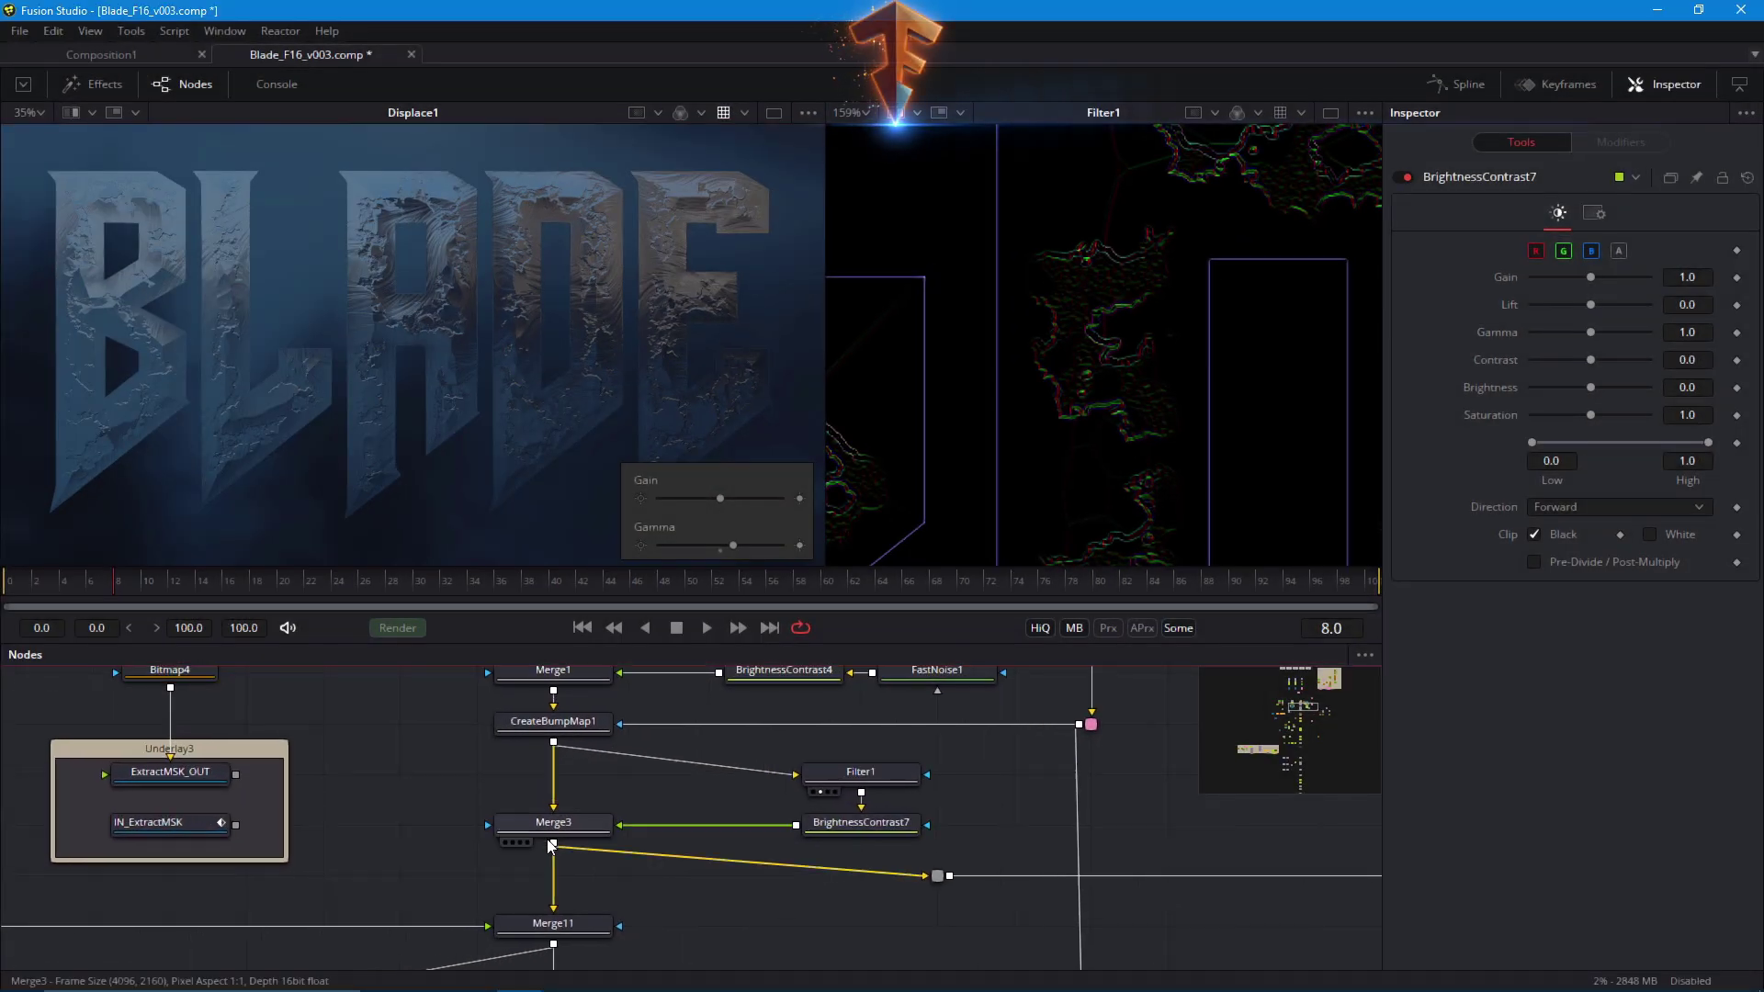
Show BrightnessContrast2 in the first viewer and inspect the edge lighting on the letters up close
left_click_drag(474, 804, 457, 478)
left_click_drag(519, 768, 418, 446)
left_click_drag(469, 780, 471, 767)
left_click(488, 824)
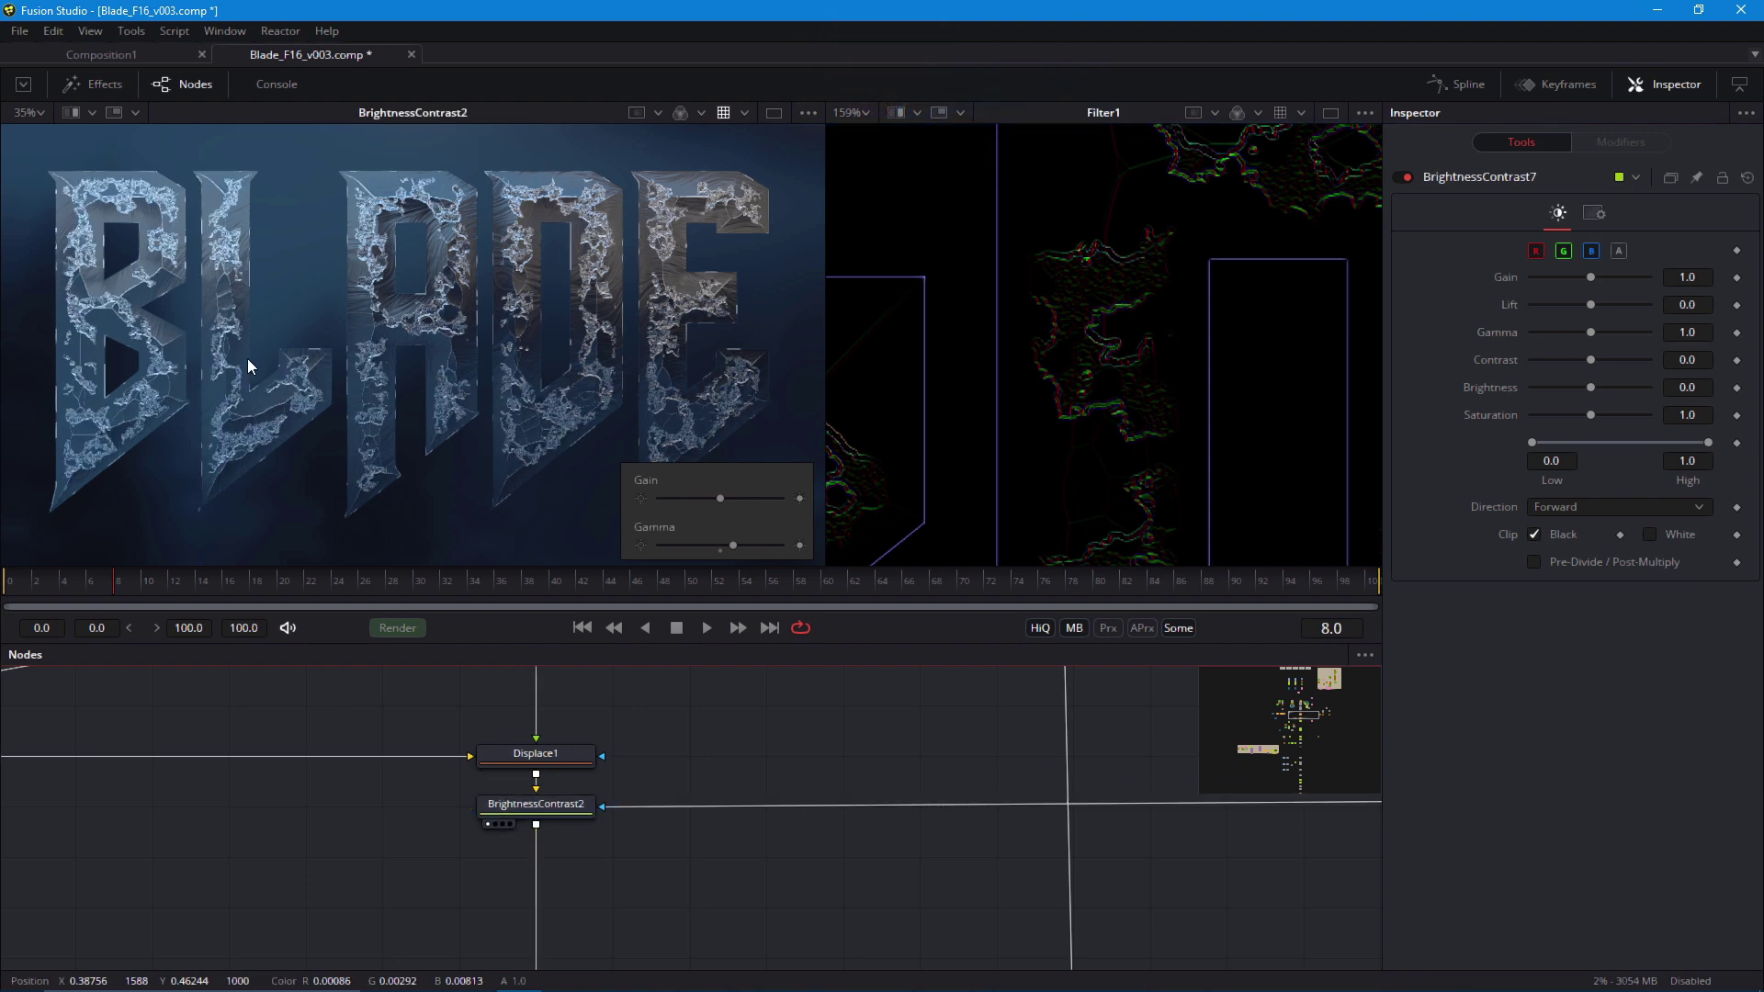
scroll(321, 500, "up", 5)
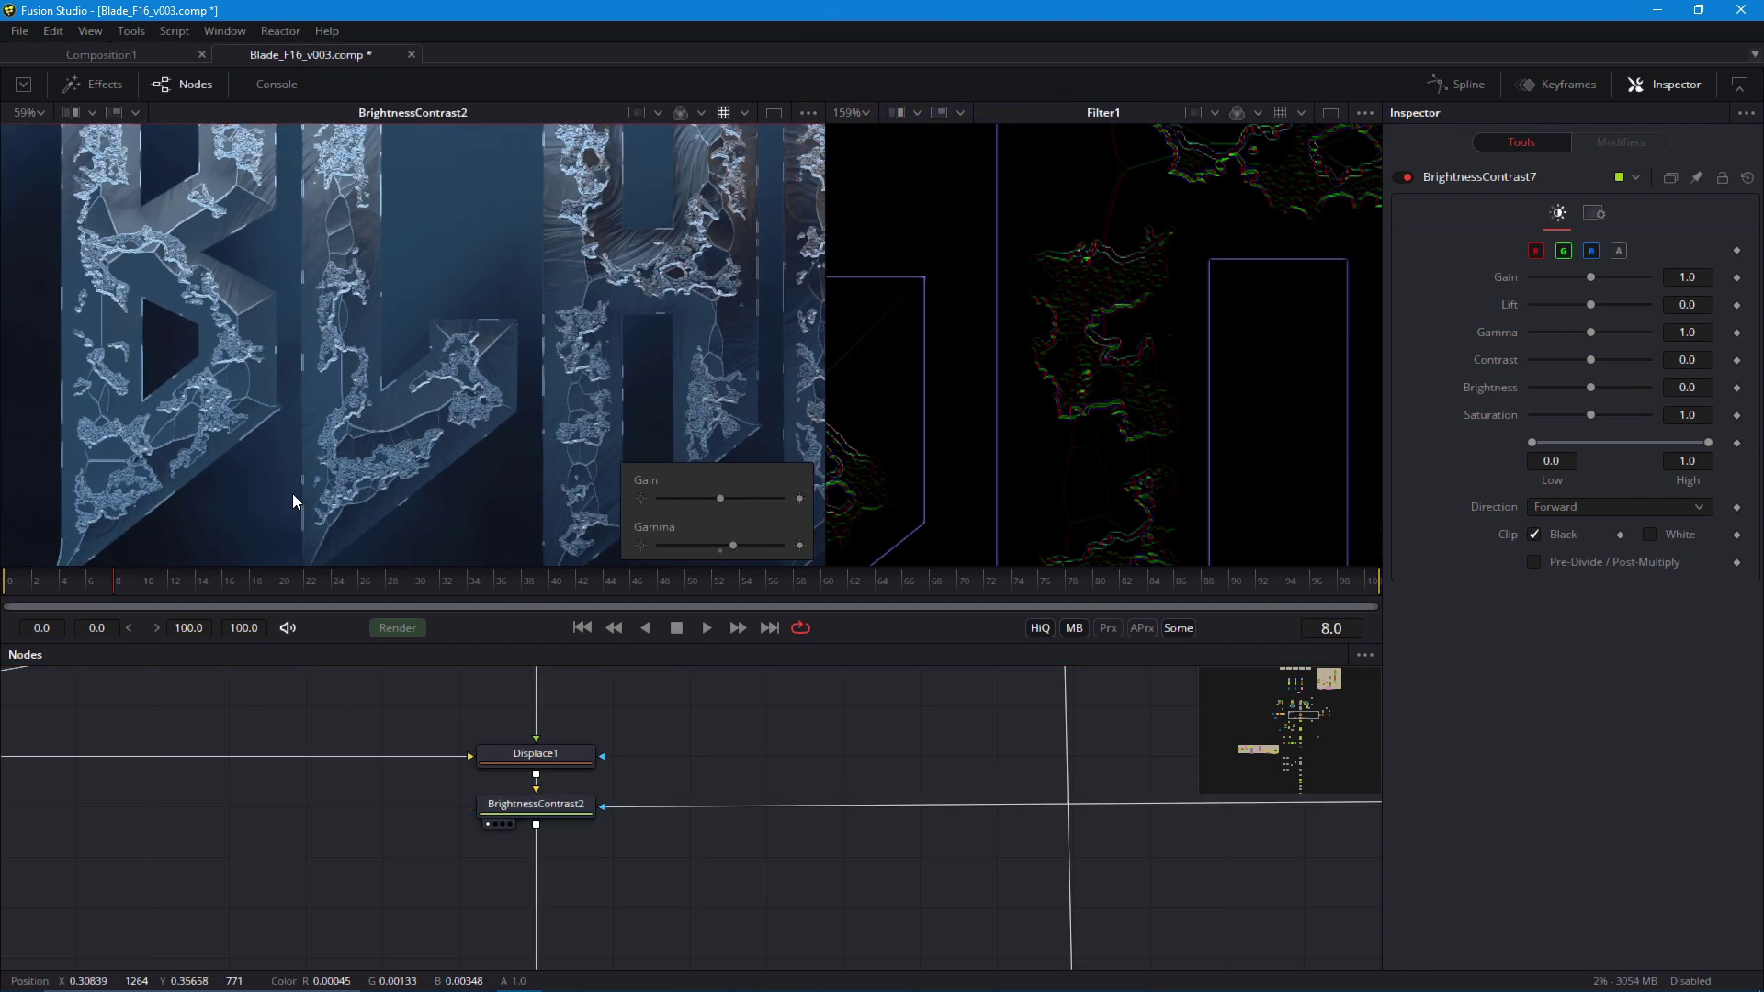
scroll(218, 468, "up", 8)
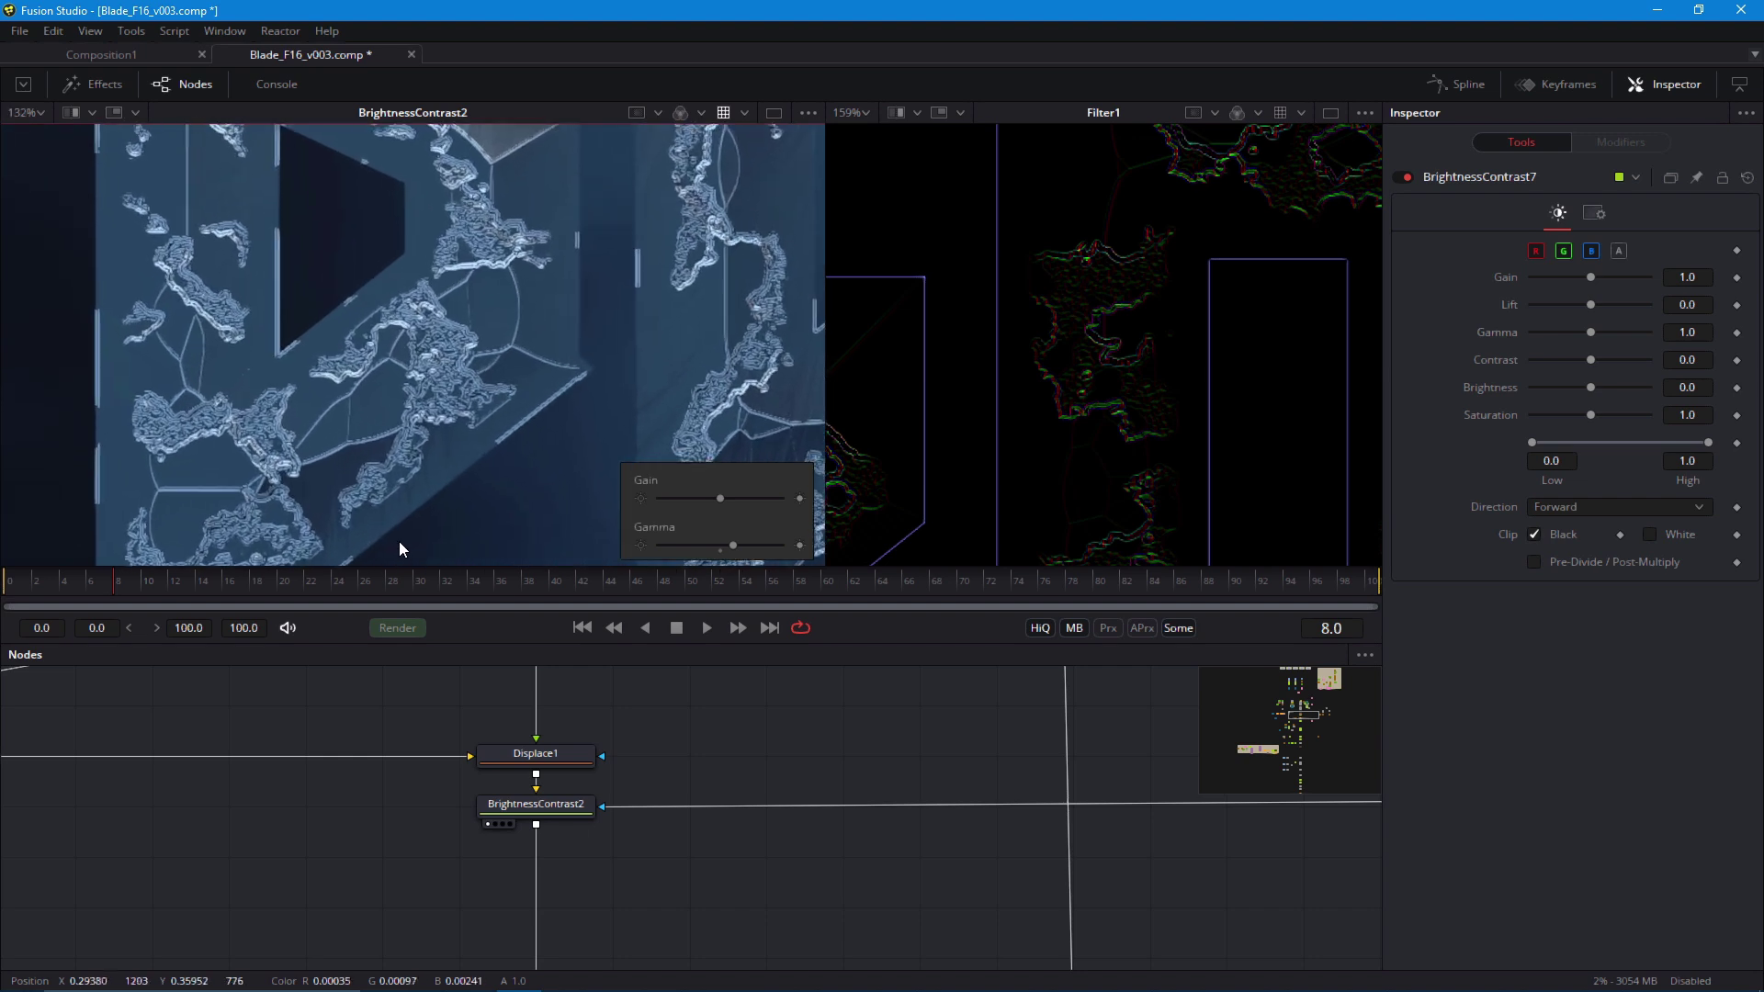
scroll(421, 487, "down", 2)
Show Filter2_1 in the second viewer and examine its edge mask on the chipped areas
left_click_drag(716, 811, 294, 787)
left_click_drag(659, 805, 606, 924)
left_click(660, 782)
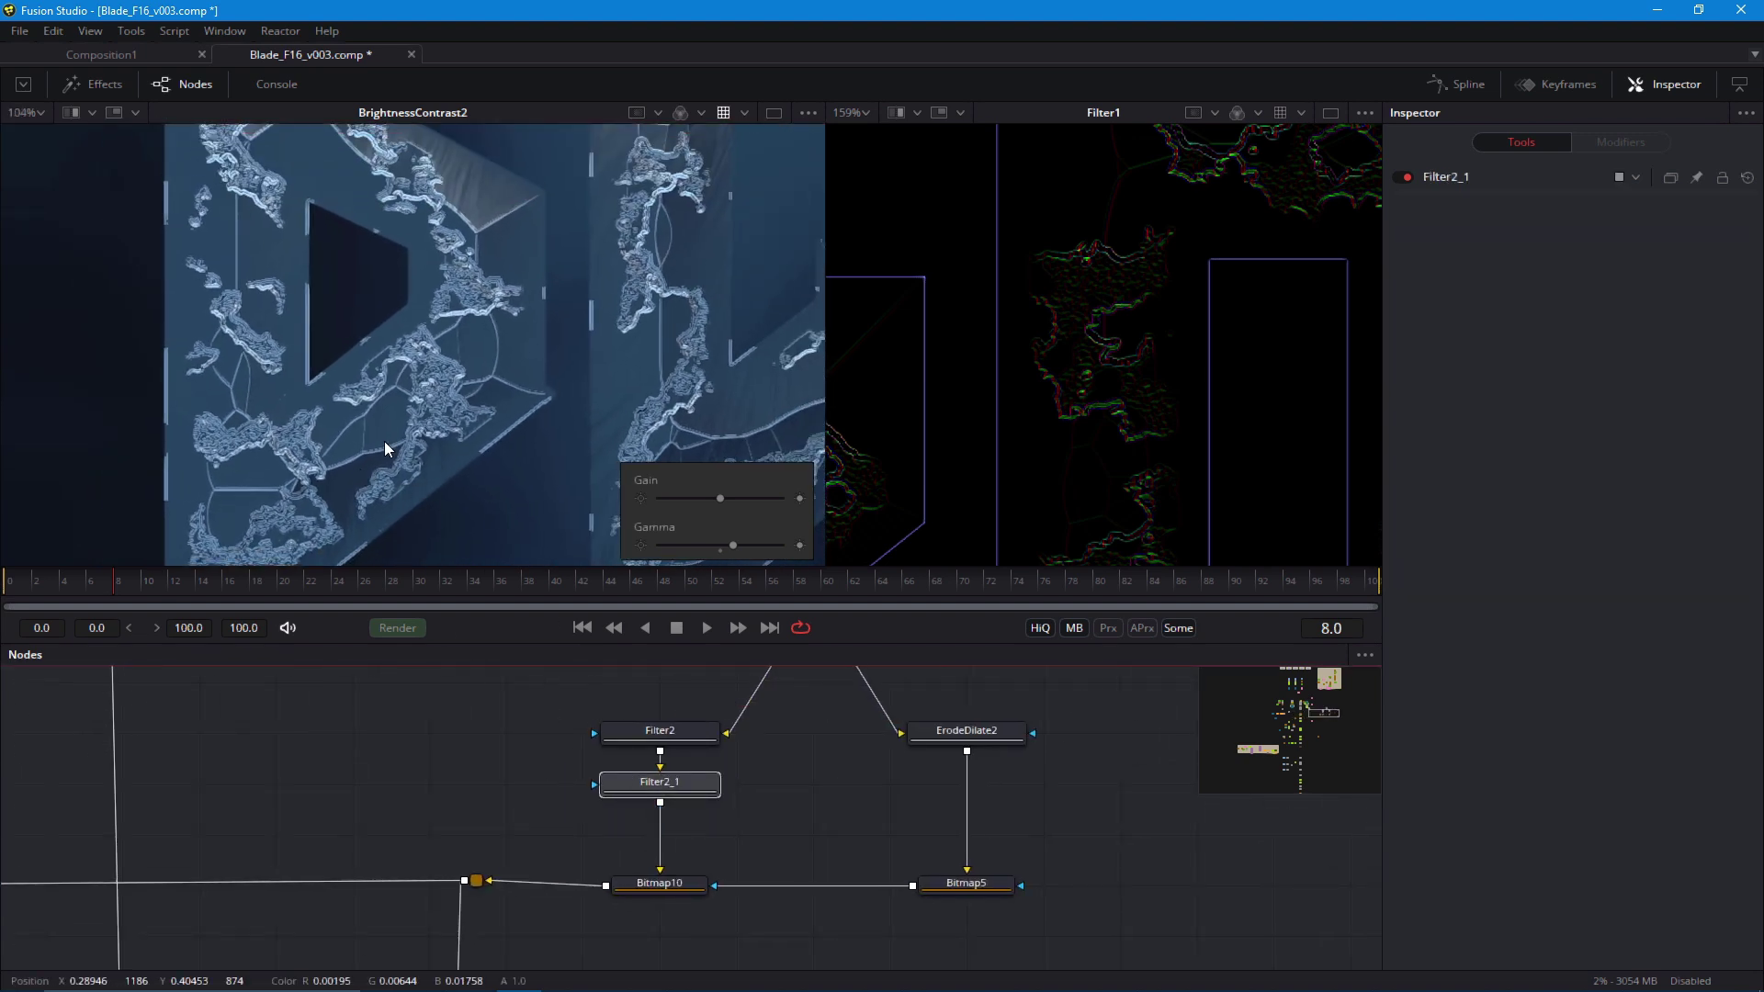
key("2")
scroll(979, 434, "up", 2)
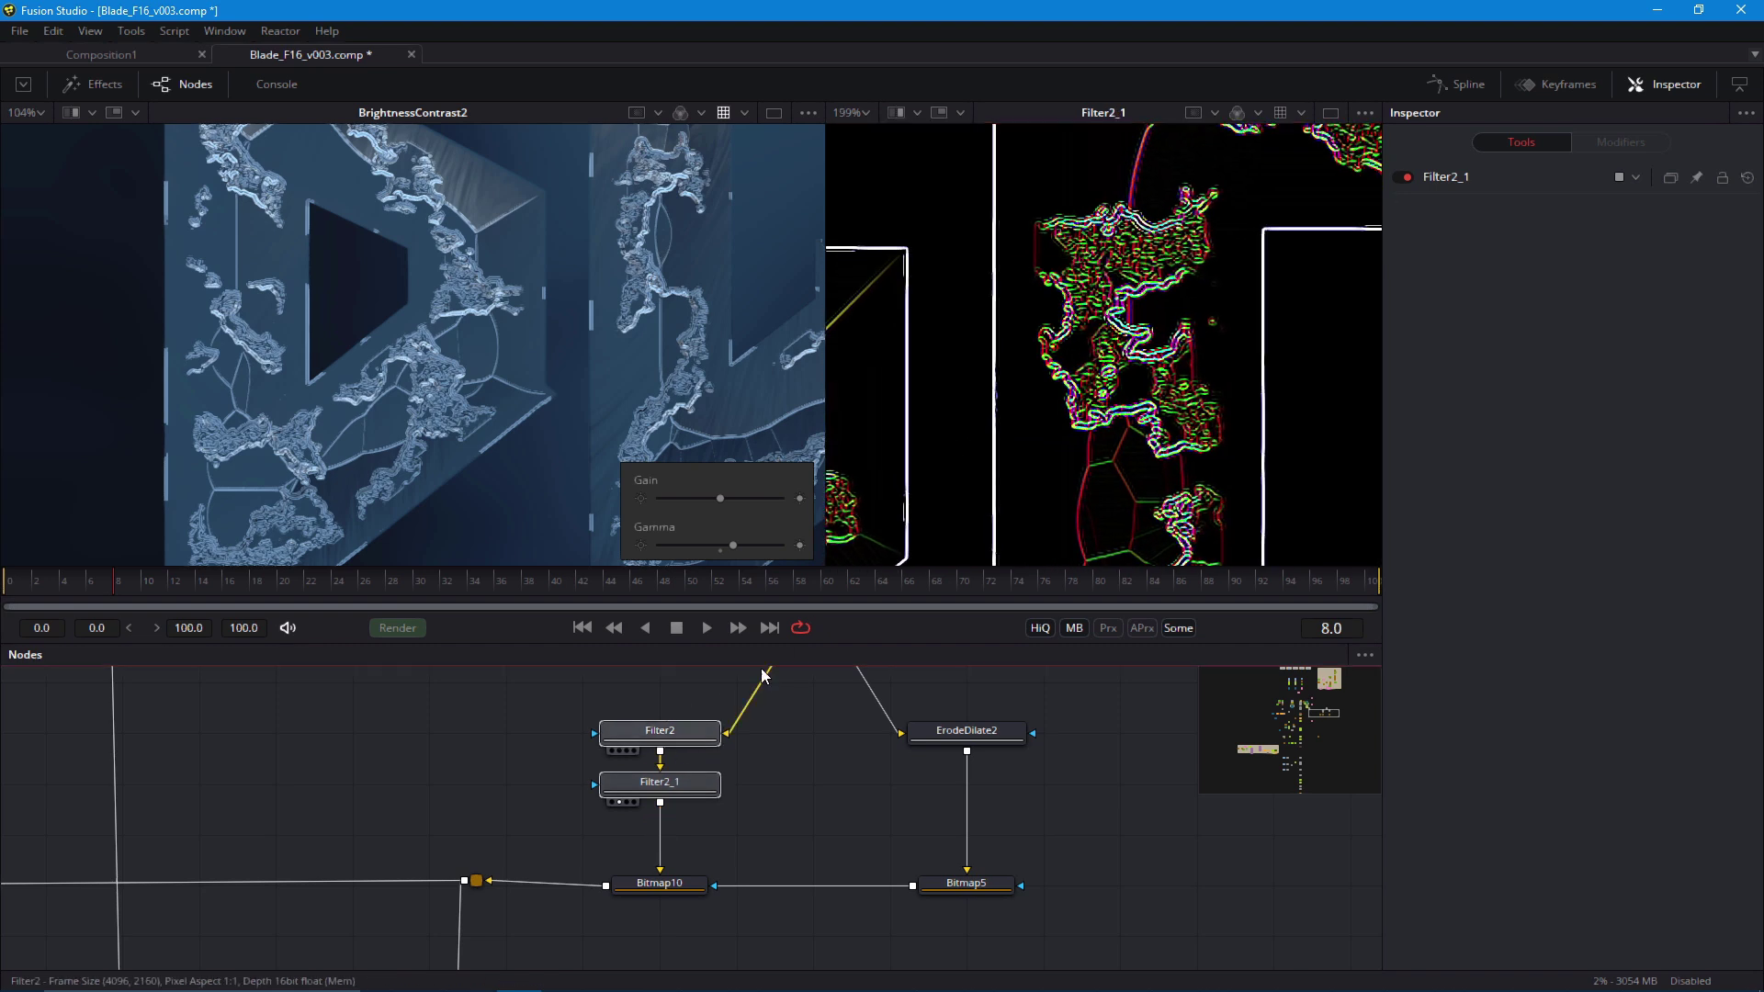
left_click(619, 751)
left_click(628, 802)
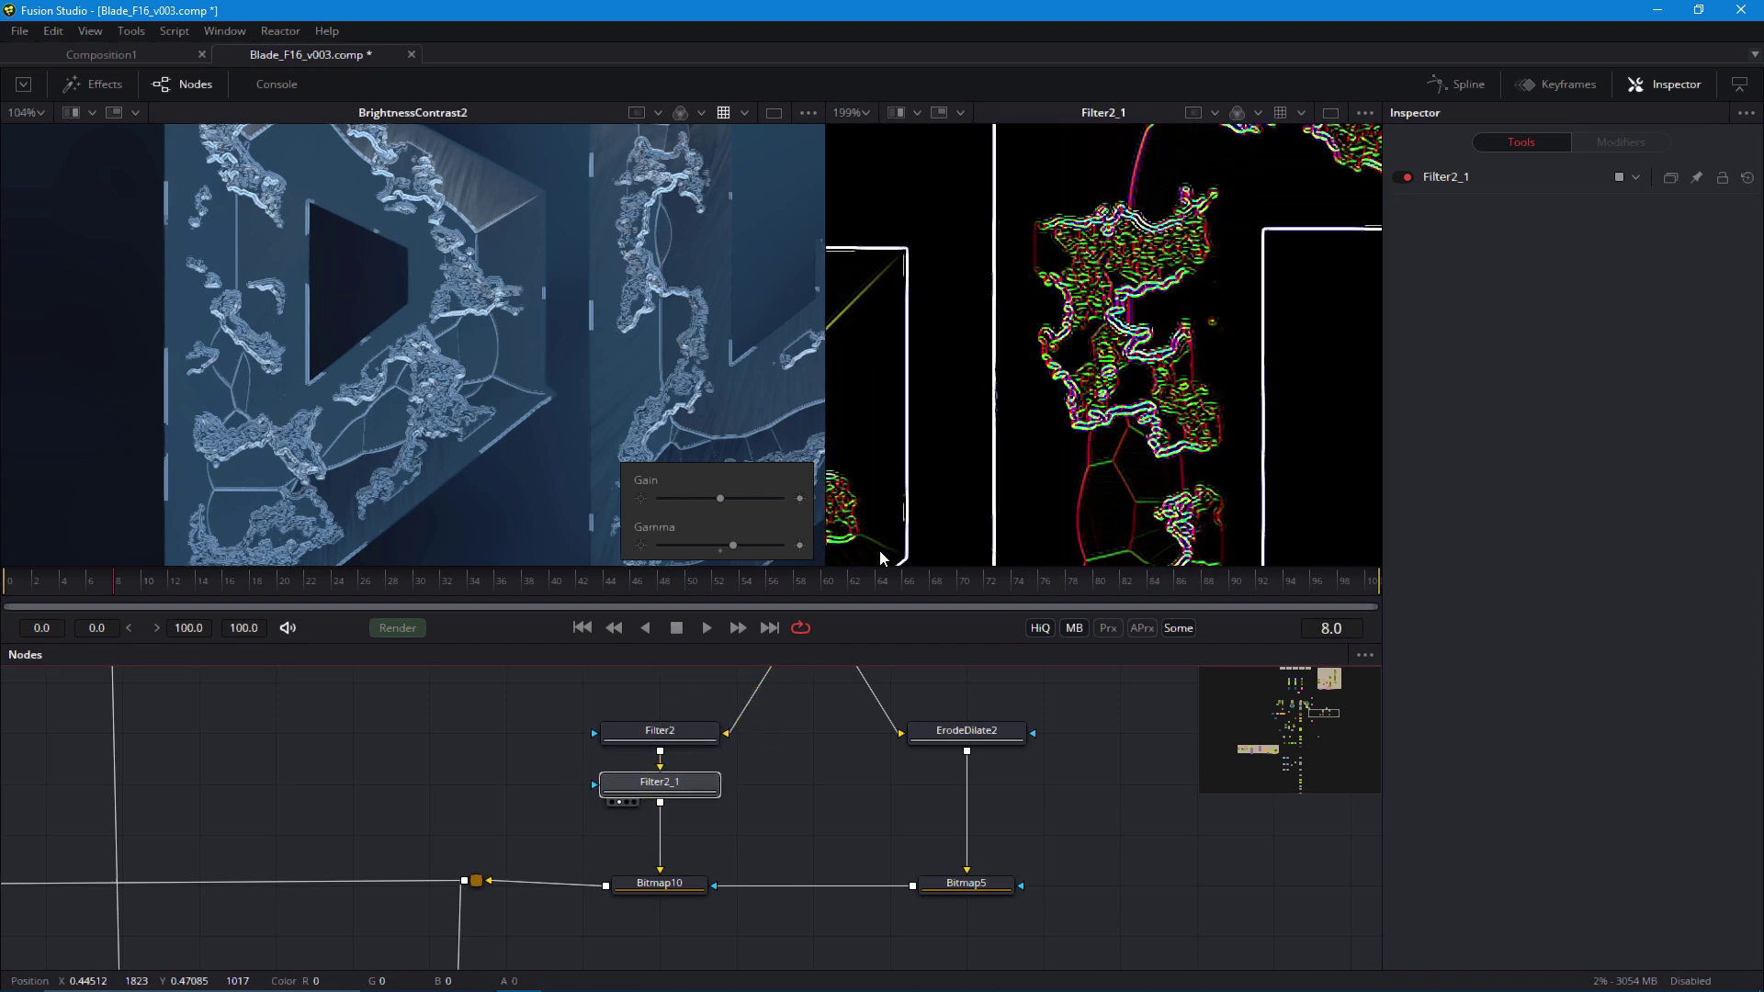
Delete Filter2_1, keeping the Sobel Filter2 as the edge mask source, and inspect the highlights on the B and L
left_click(642, 796)
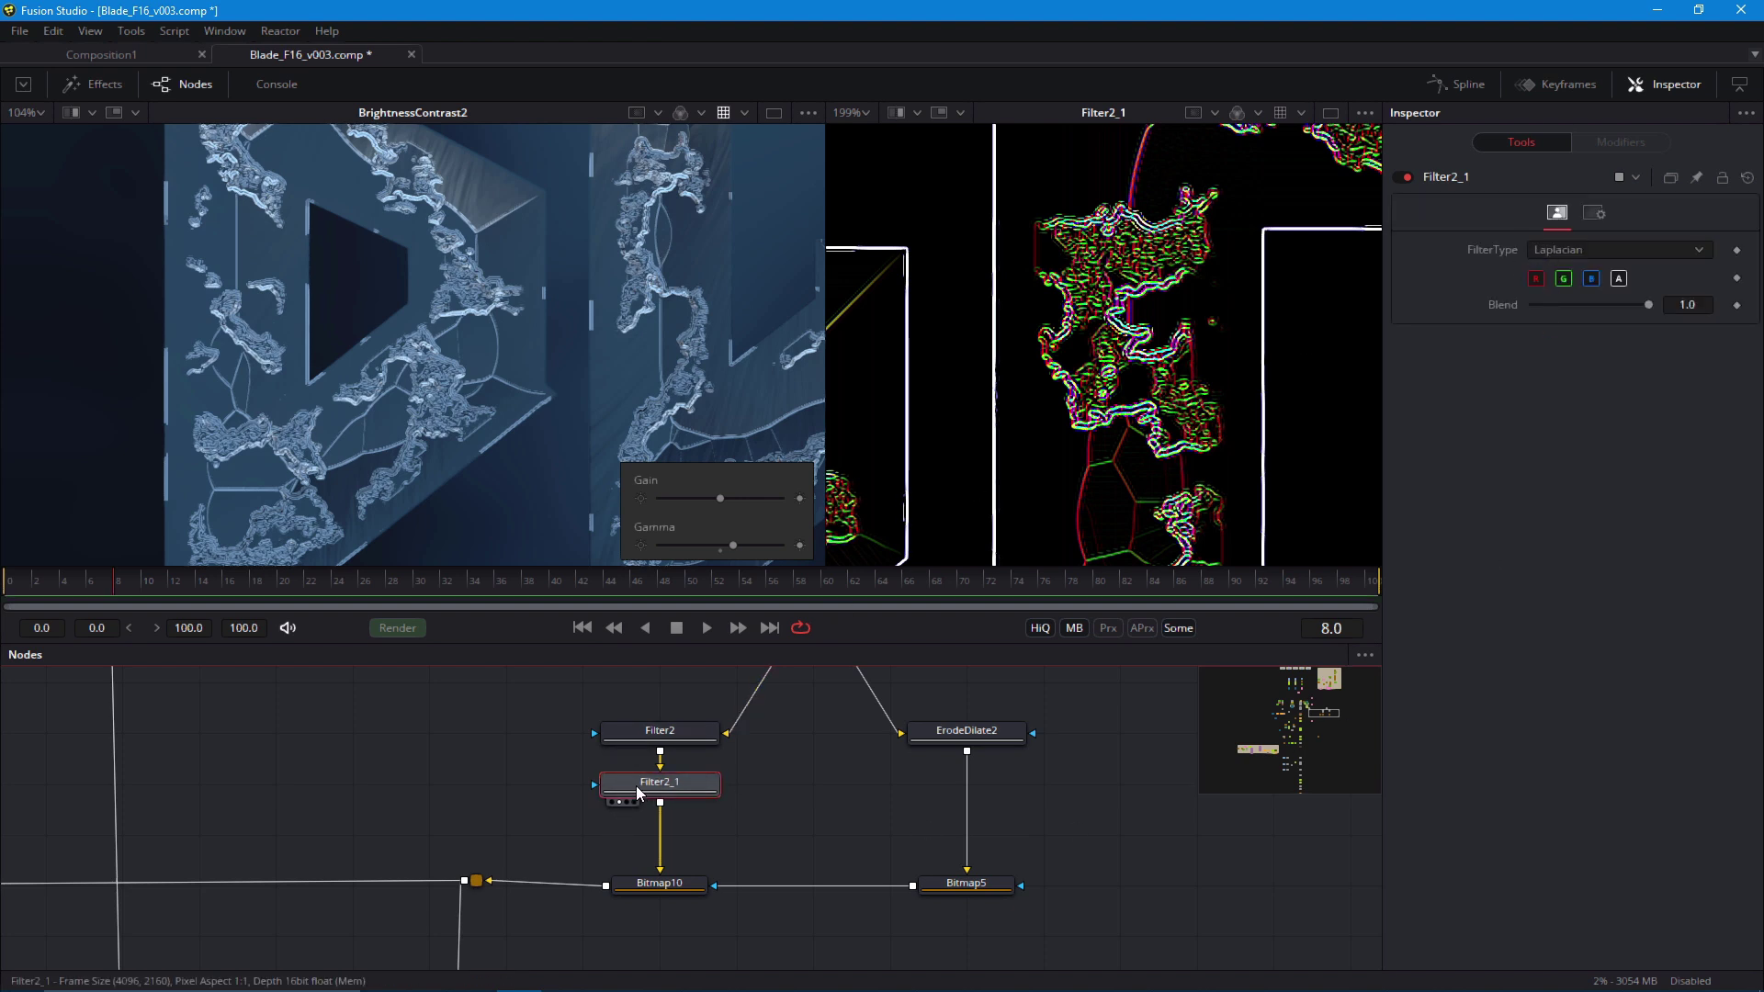
key("Delete")
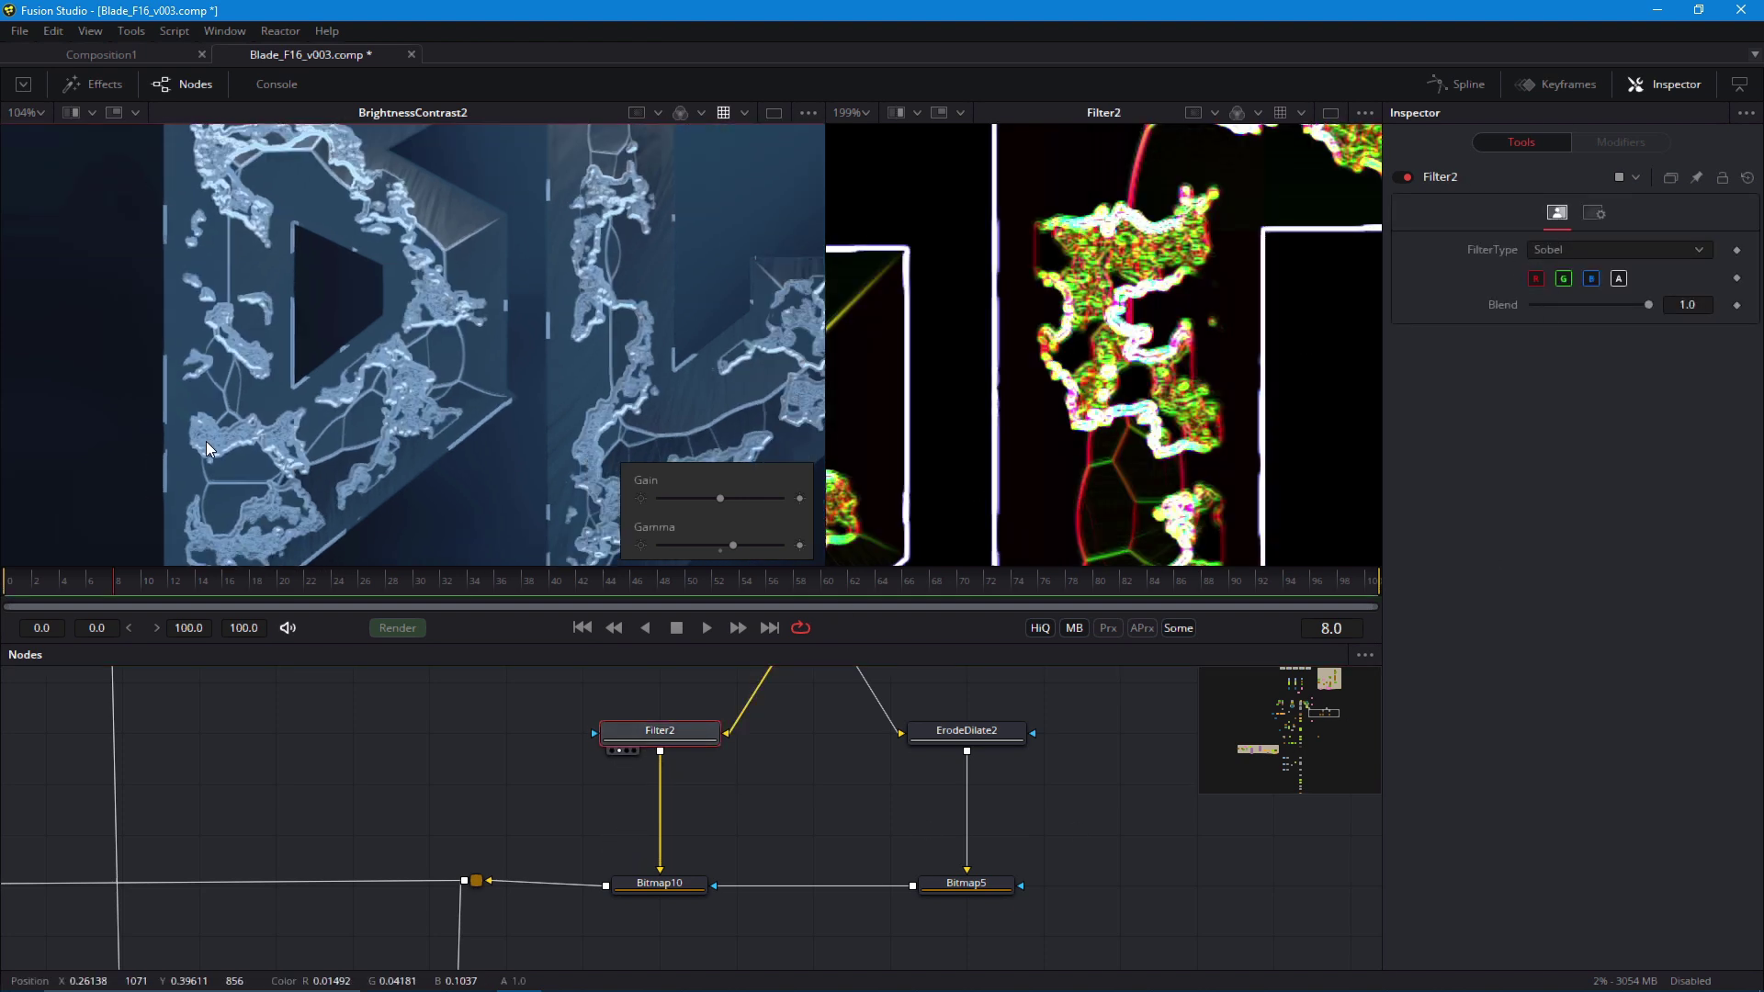
left_click_drag(366, 432, 322, 448)
scroll(362, 439, "up", 1)
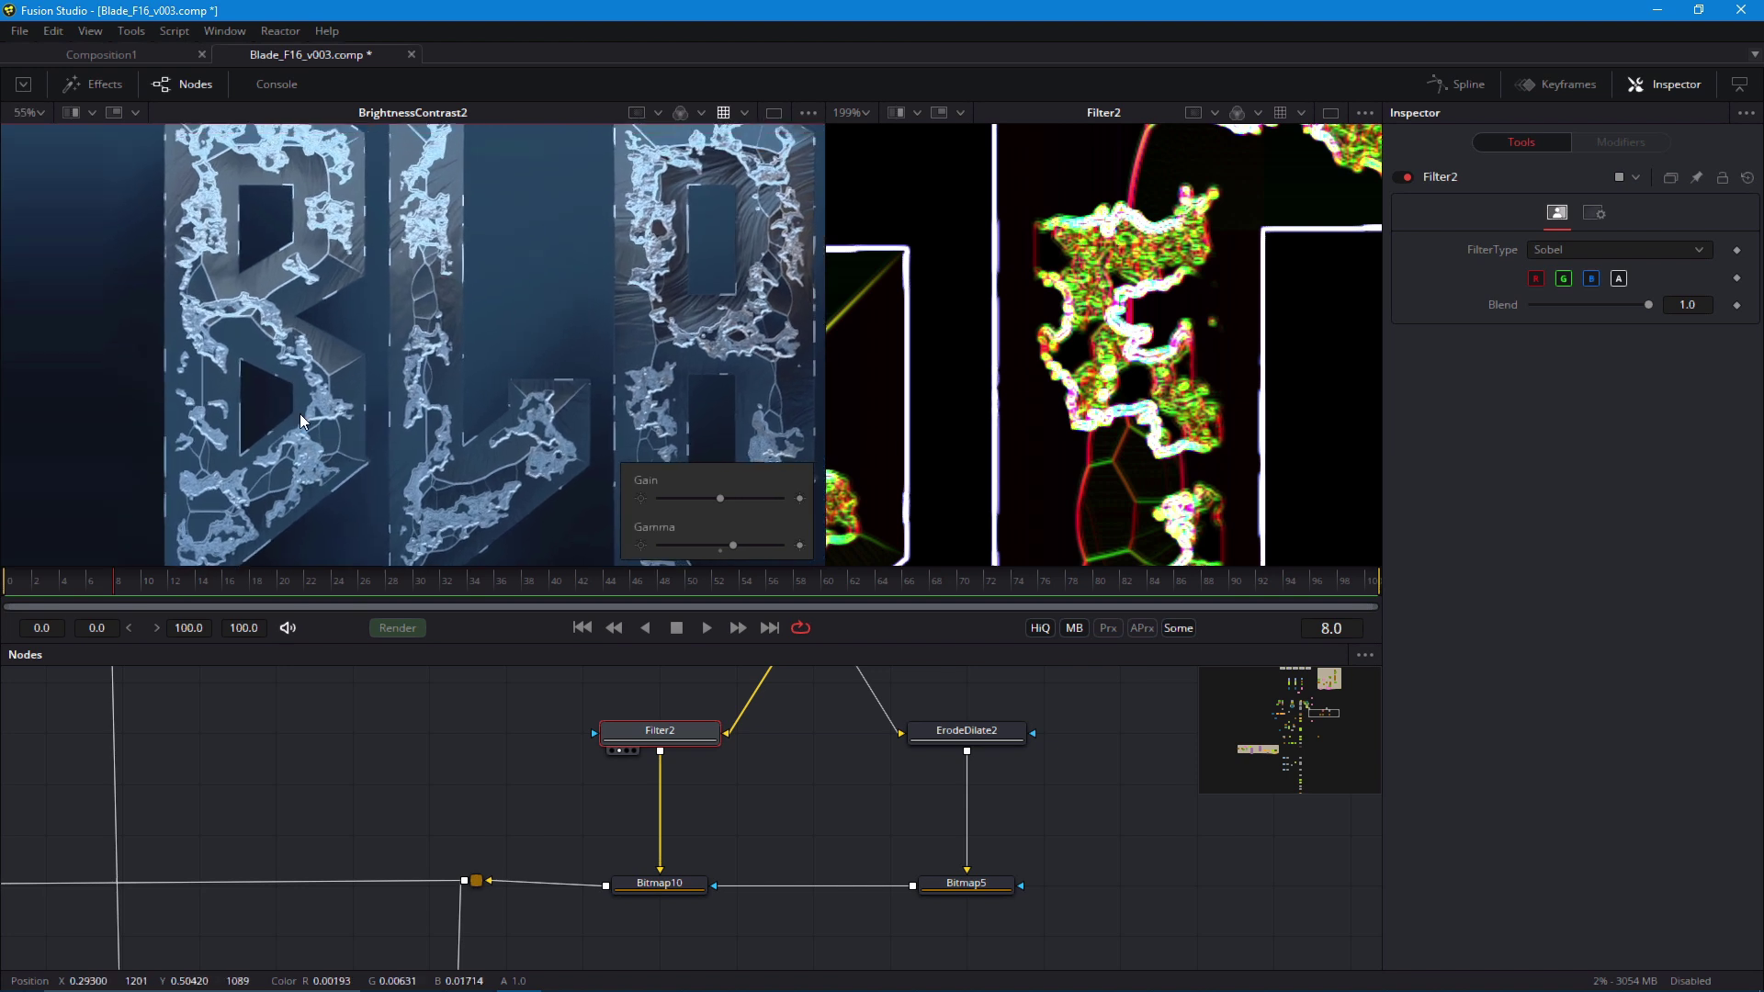
scroll(349, 404, "up", 2)
left_click_drag(400, 427, 454, 459)
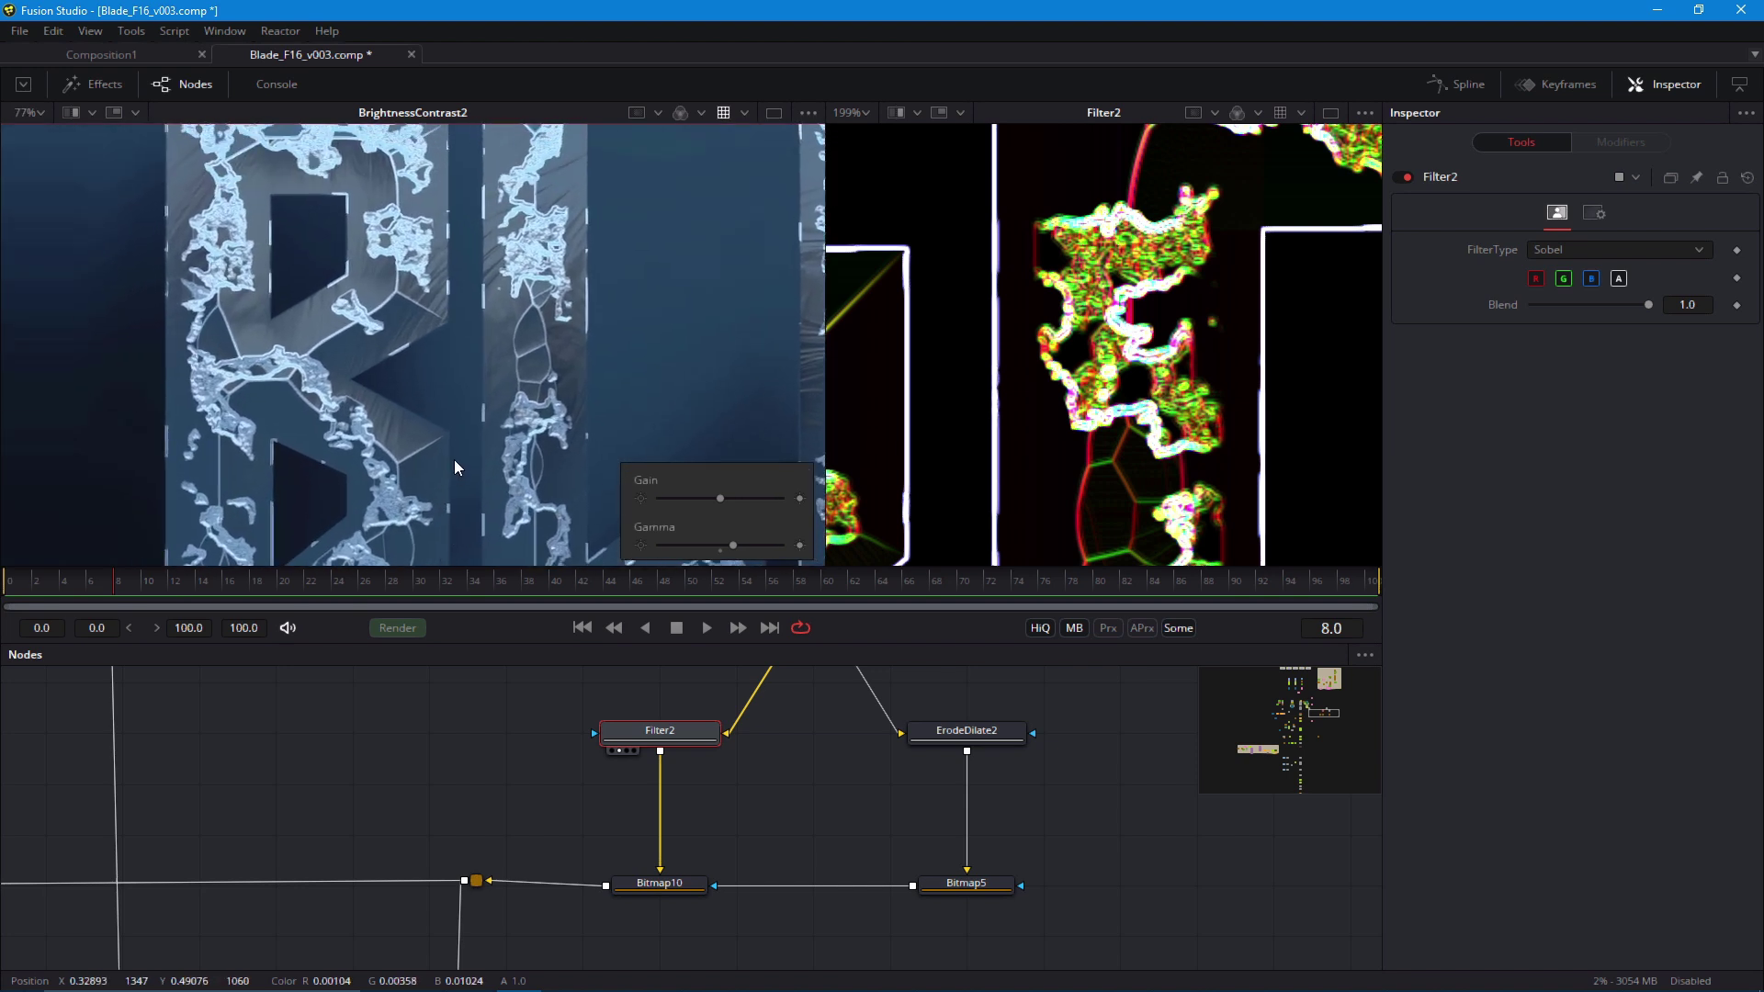
left_click_drag(472, 286, 515, 402)
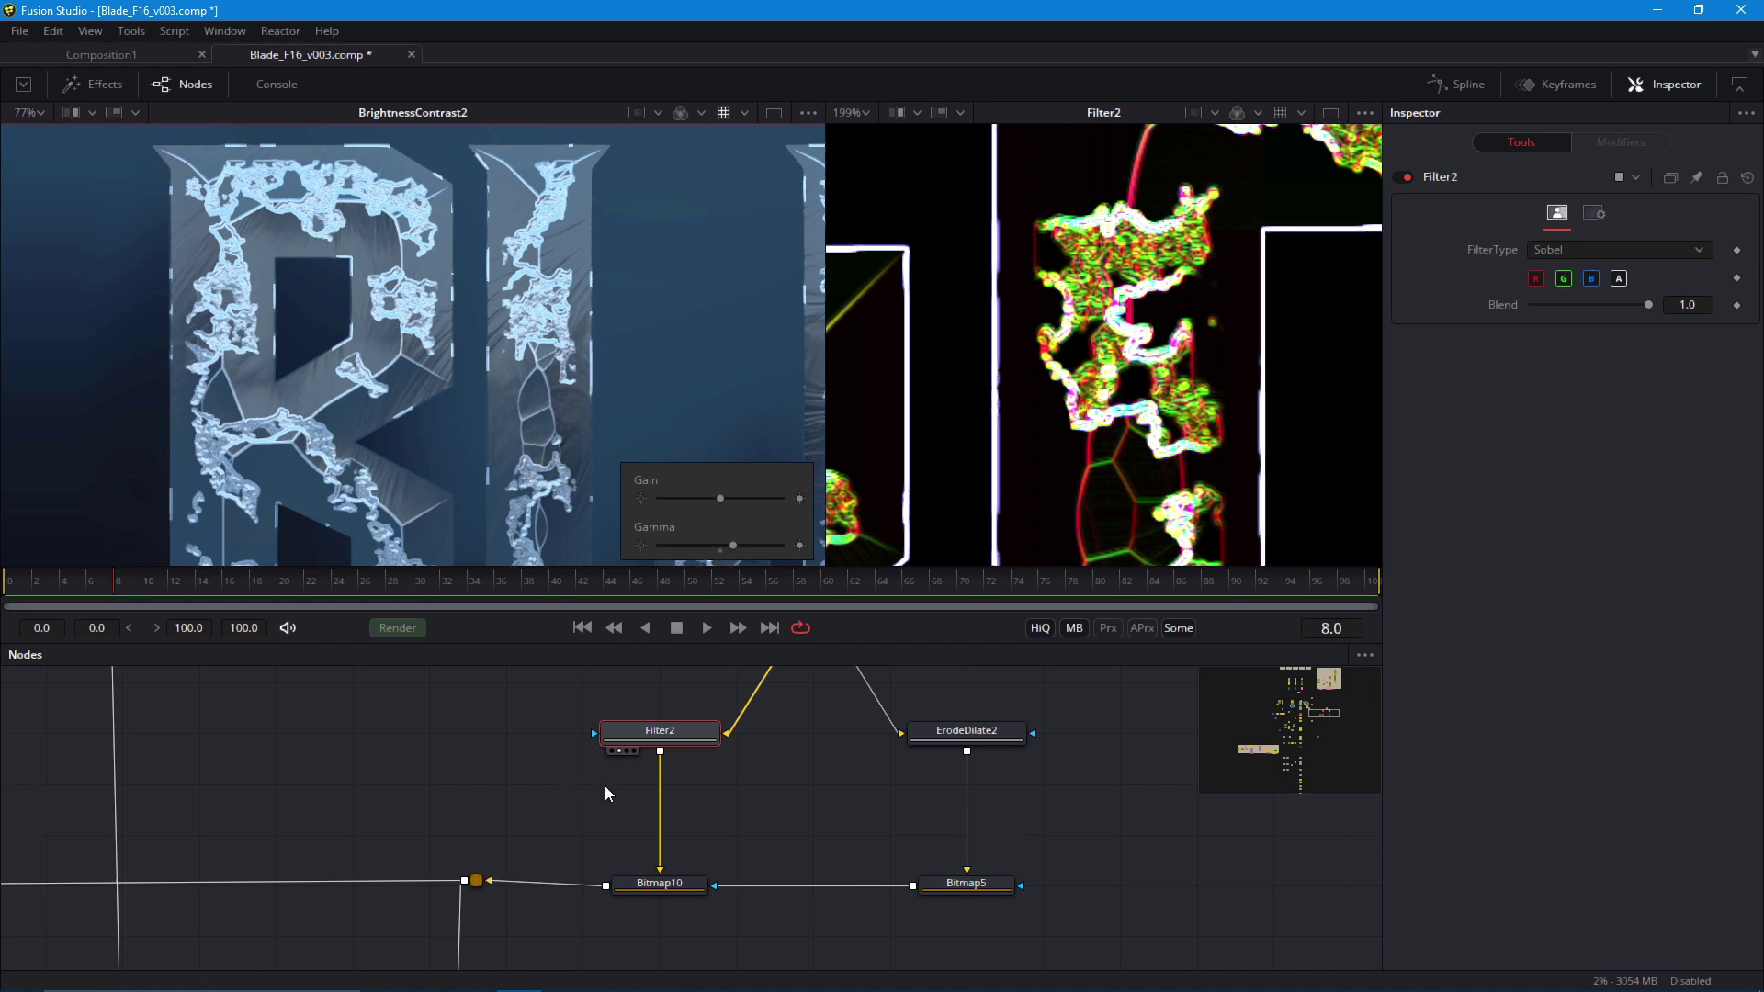
Show Merge3 in the second viewer and examine the sharpened bump map
scroll(487, 763, "down", 1)
left_click_drag(294, 703, 651, 874)
scroll(696, 859, "down", 1)
scroll(492, 838, "up", 2)
left_click_drag(491, 838, 664, 940)
scroll(665, 940, "up", 1)
left_click_drag(972, 310, 974, 310)
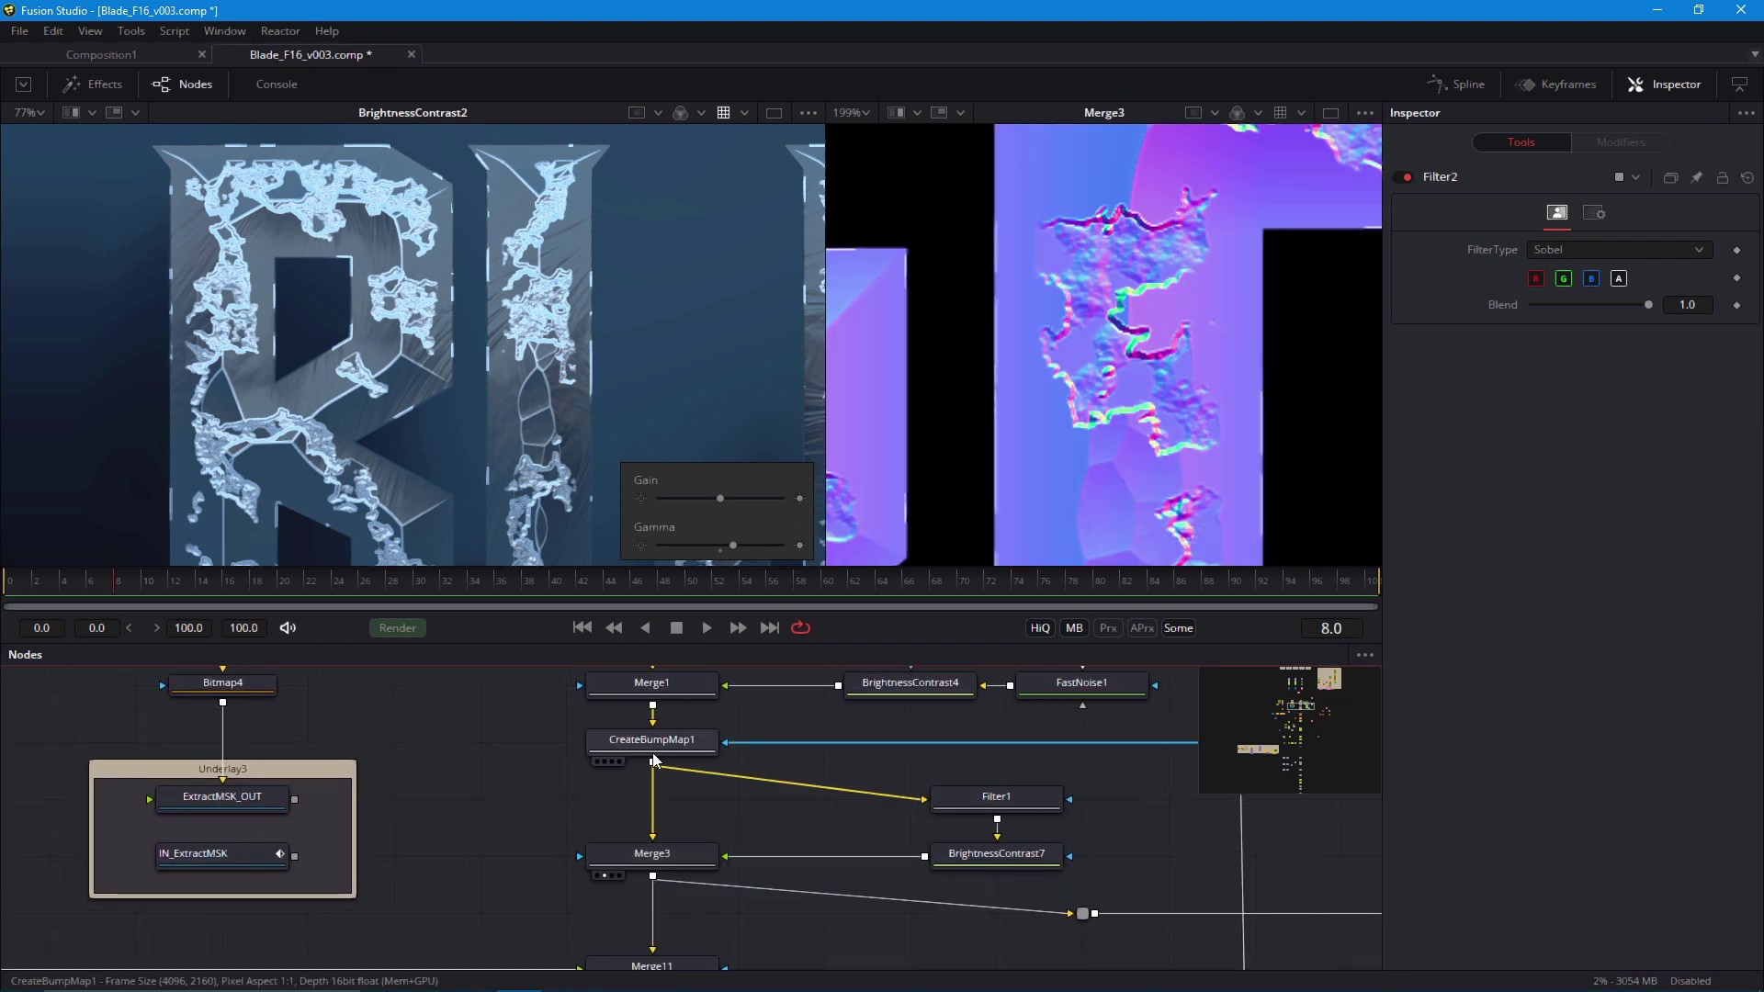
Show Merge1 in the second viewer and examine the combined height image above CreateBumpMap1
left_click_drag(656, 703, 673, 780)
left_click_drag(669, 930, 713, 781)
left_click_drag(722, 954, 698, 908)
scroll(634, 698, "down", 2)
left_click_drag(634, 689, 656, 916)
scroll(620, 890, "up", 1)
left_click_drag(709, 835, 918, 505)
scroll(907, 357, "down", 3)
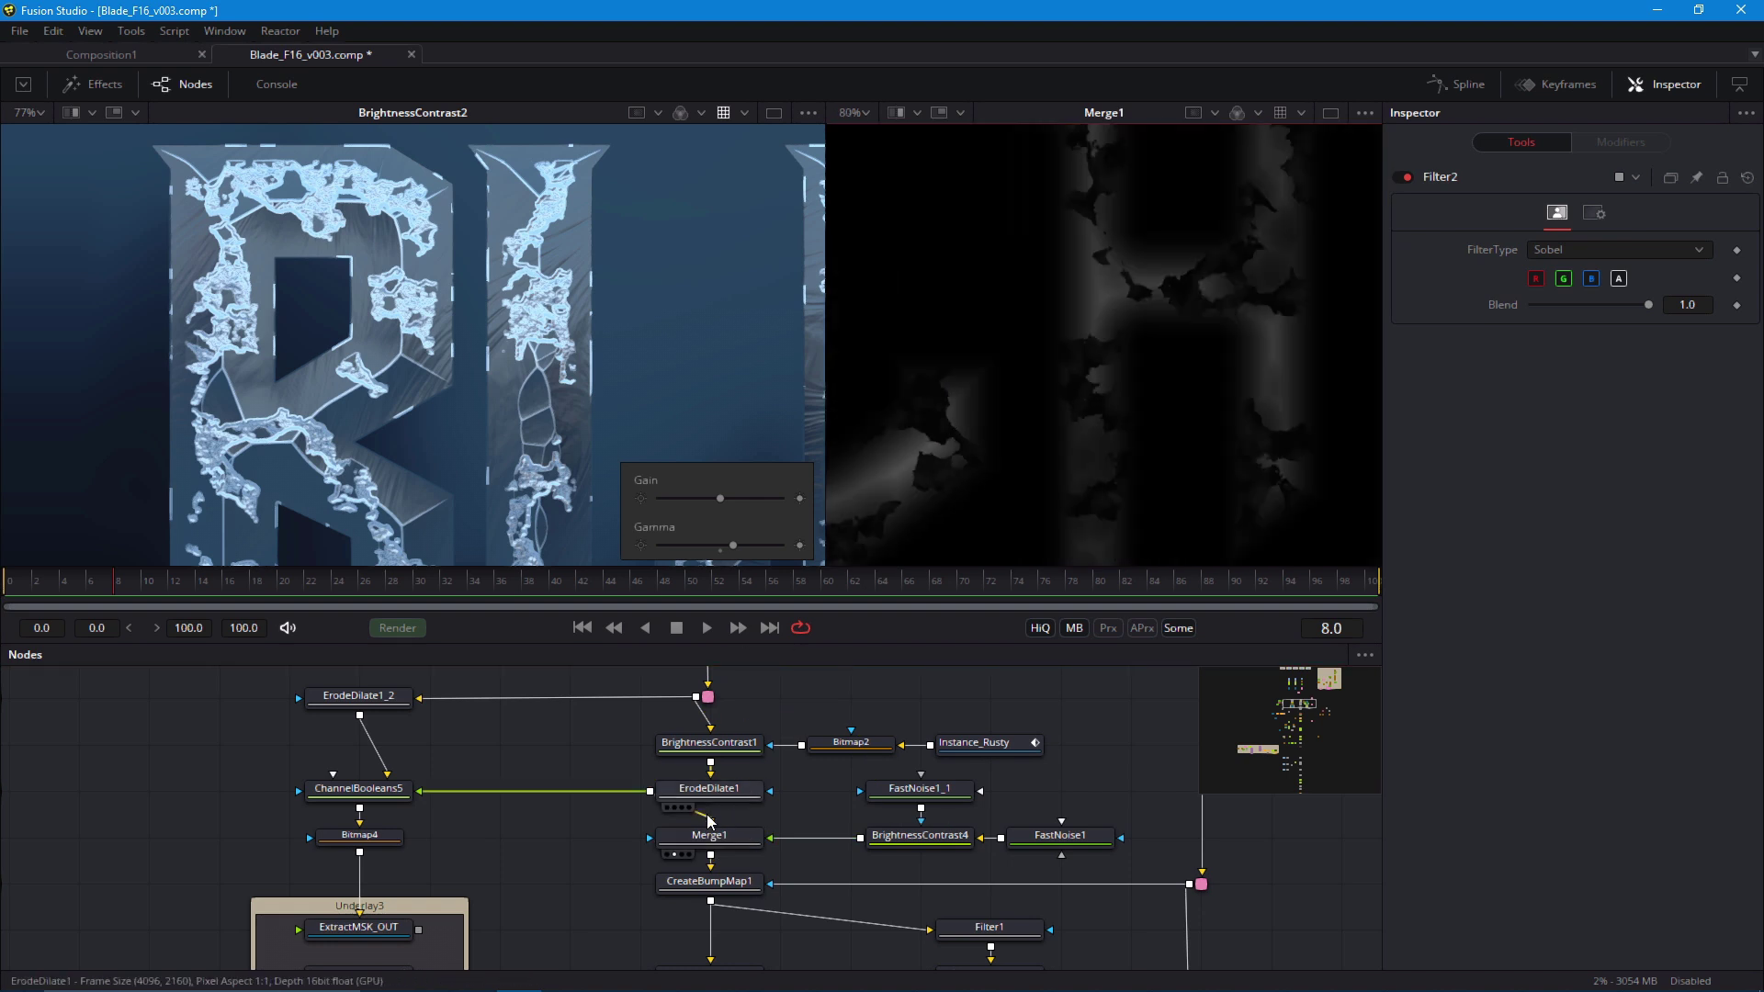
Select Merge1 and view its alpha channel in the second viewer
left_click(727, 835)
left_click_drag(752, 796, 729, 792)
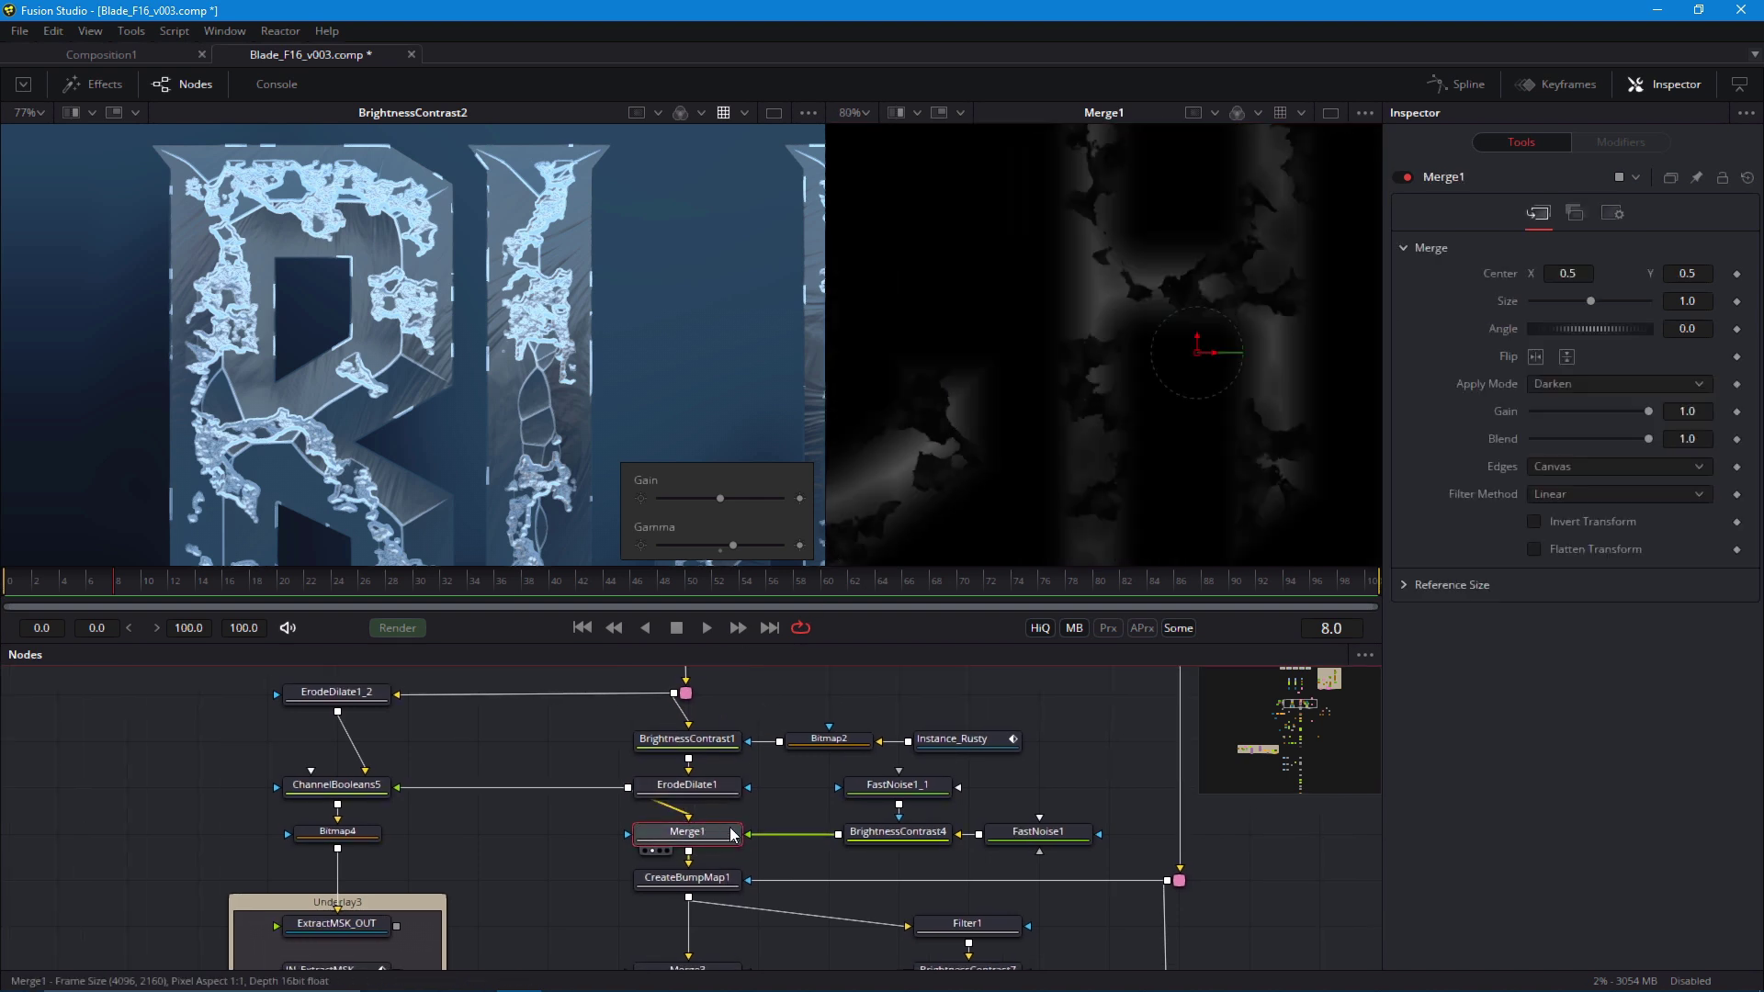
scroll(979, 369, "down", 2)
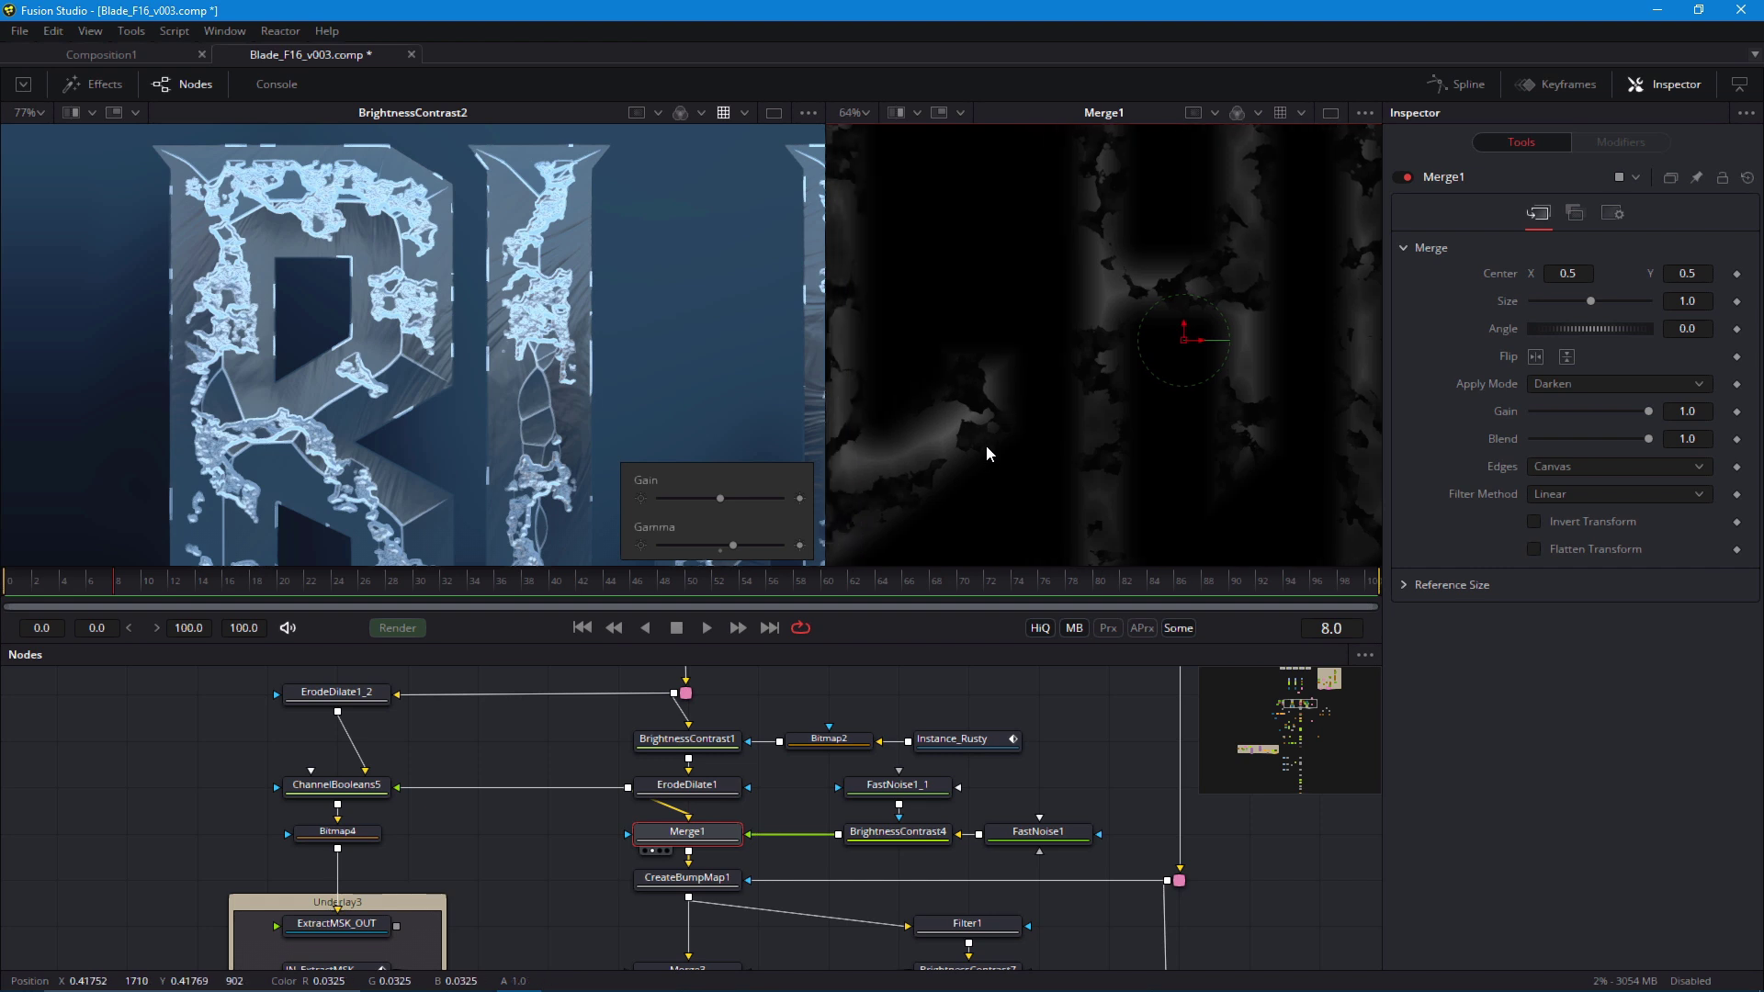
key("a")
scroll(958, 411, "down", 2)
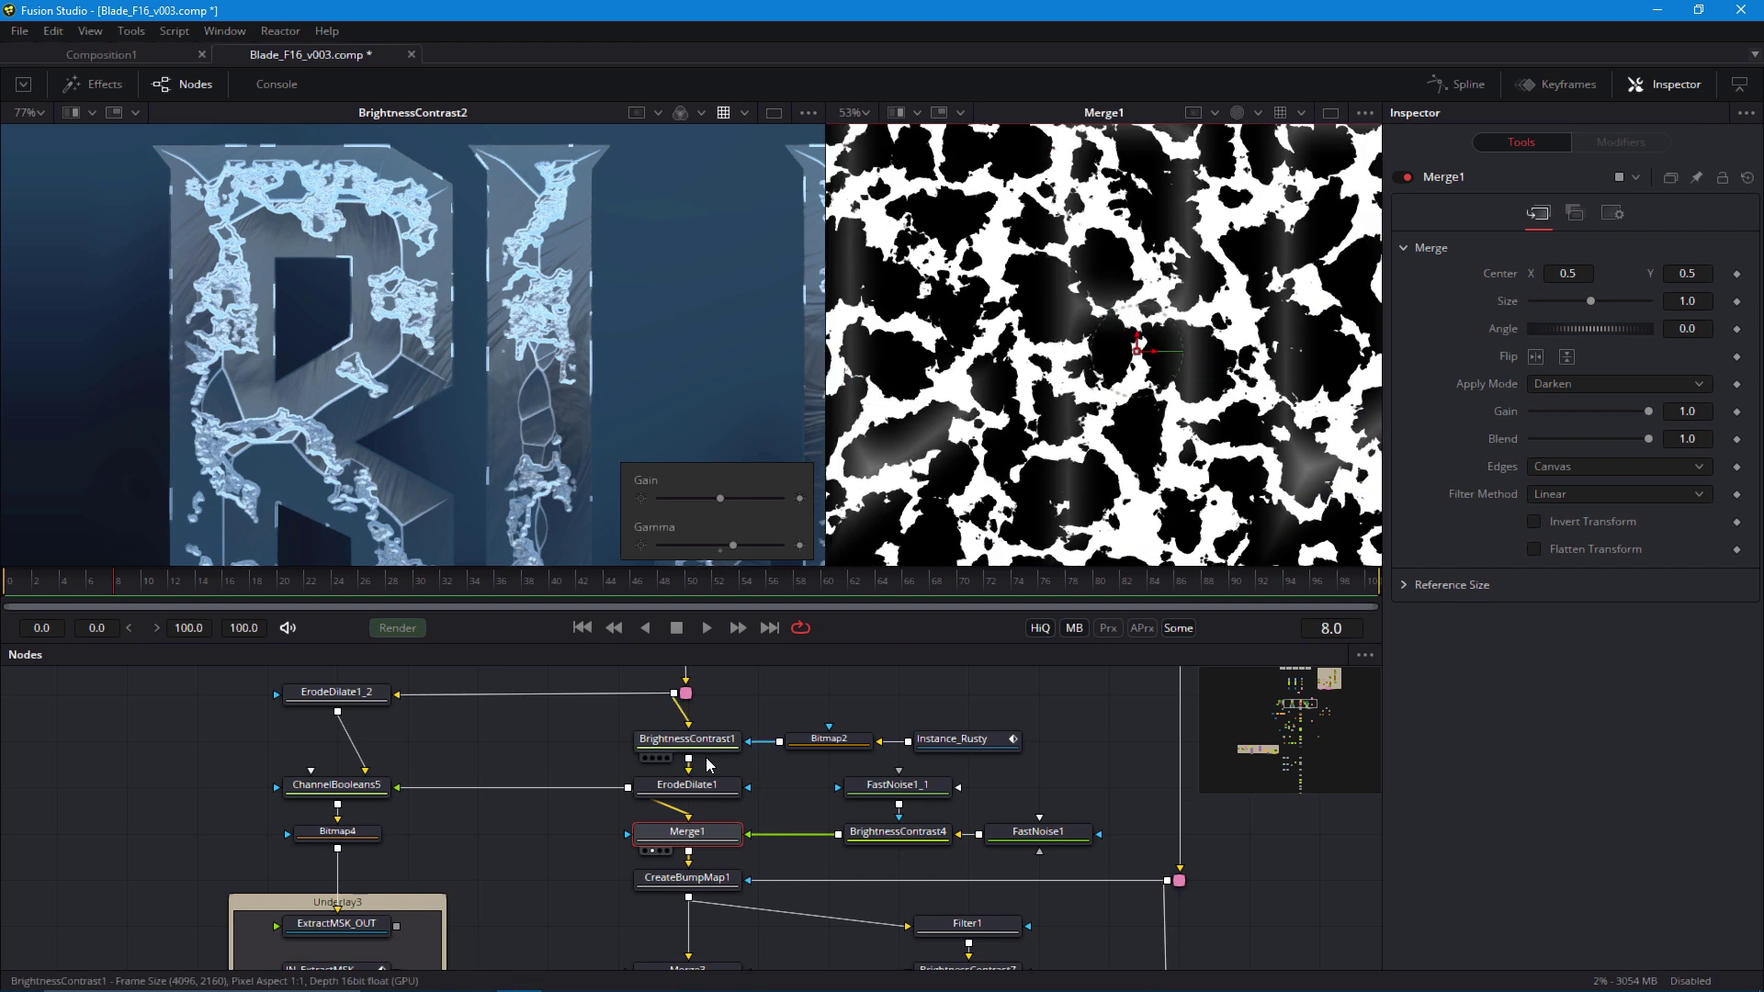
Exclude the alpha channel from Merge1's processed channels
left_click(714, 836)
left_click(1575, 212)
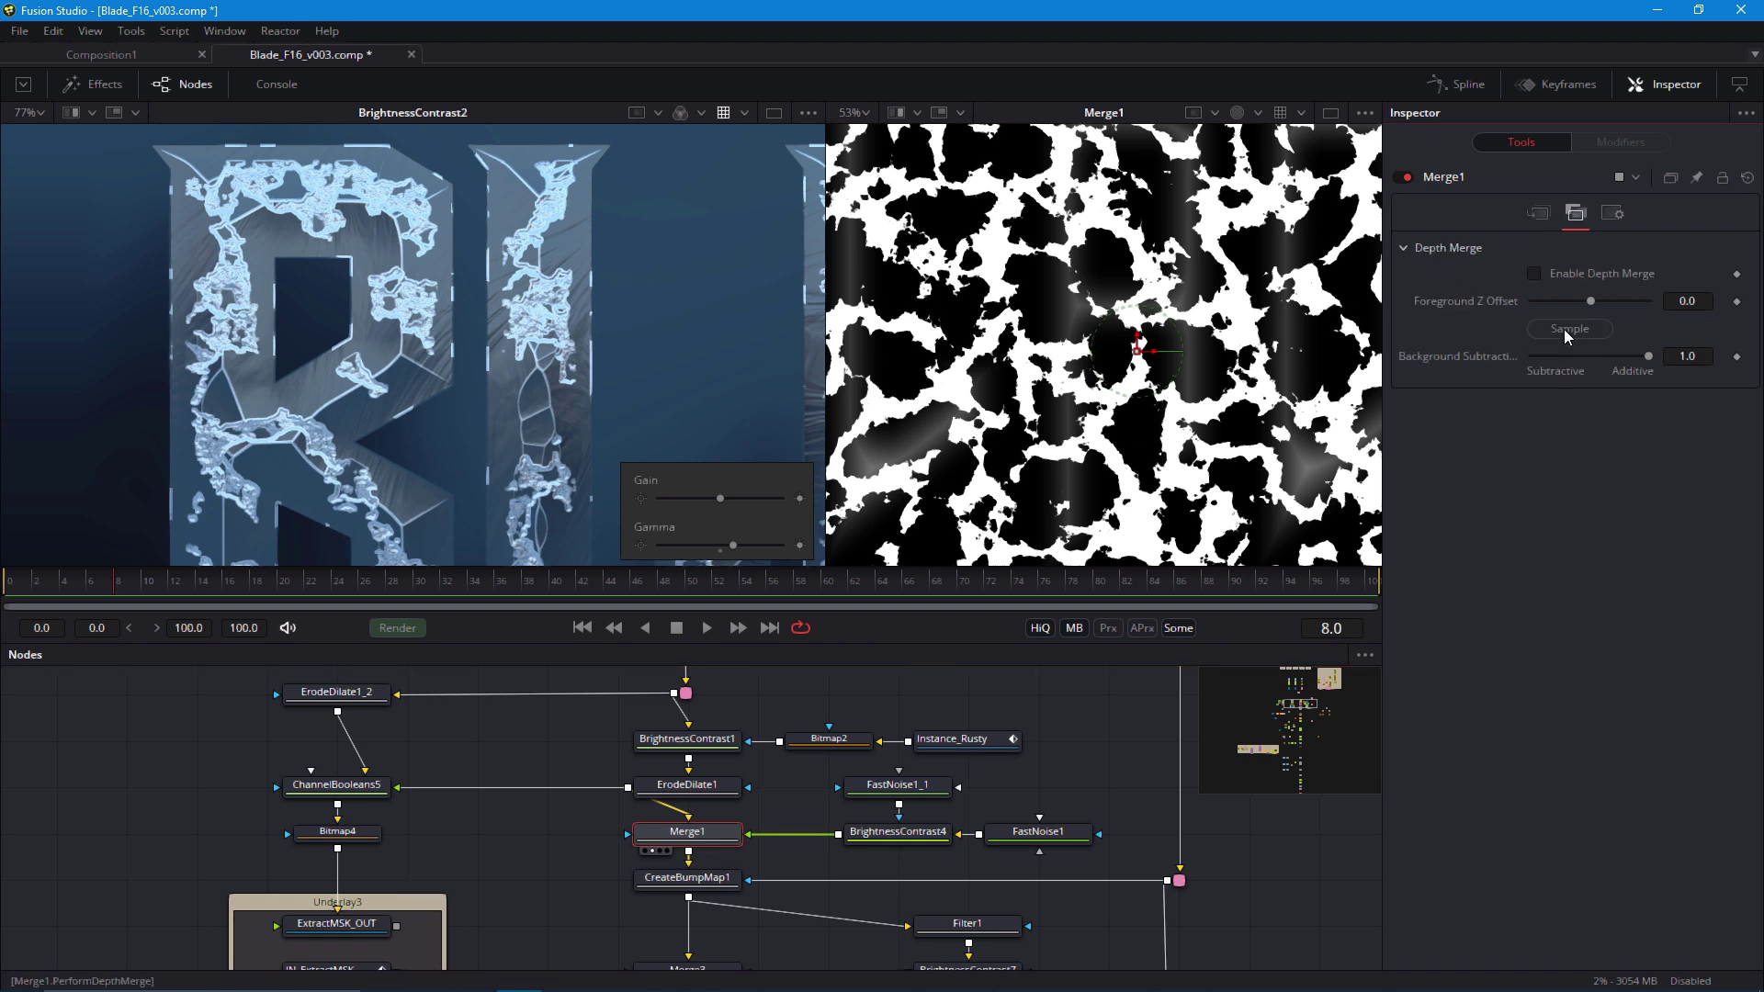
left_click(1612, 214)
left_click(1618, 304)
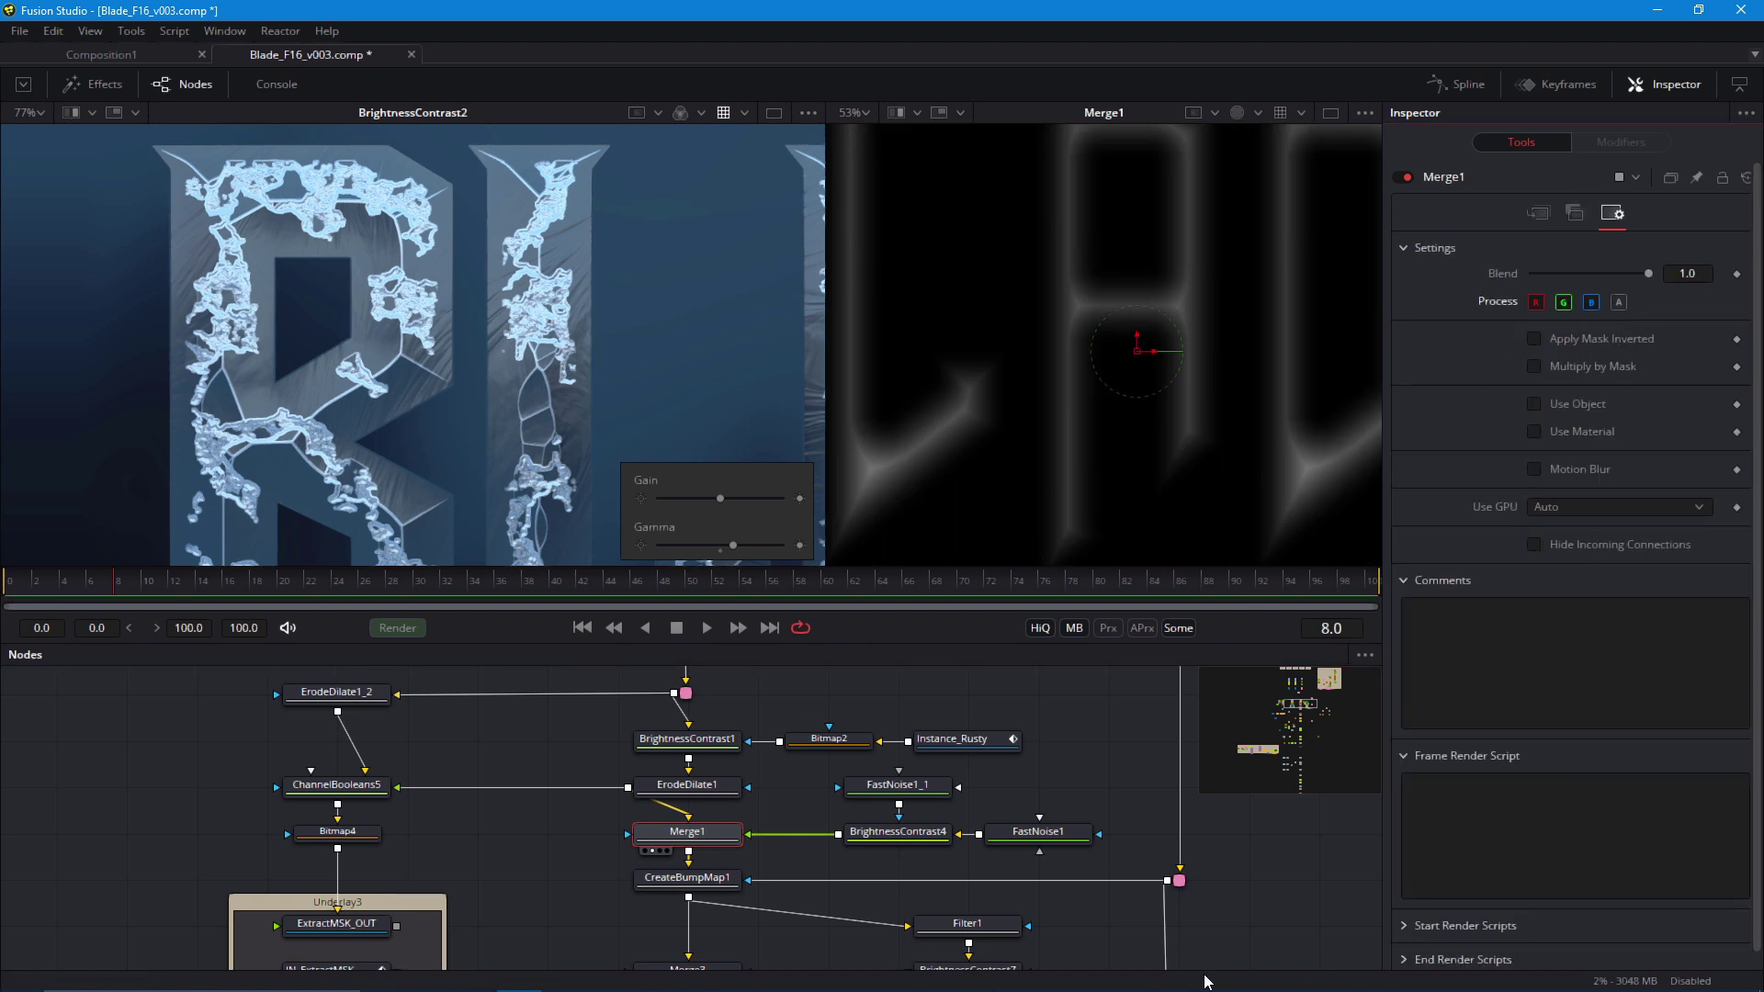
Show CreateBumpMap1's alpha in the second viewer and bring up the node's settings
left_click_drag(368, 594, 342, 513)
left_click_drag(521, 753, 486, 669)
left_click_drag(660, 795, 984, 423)
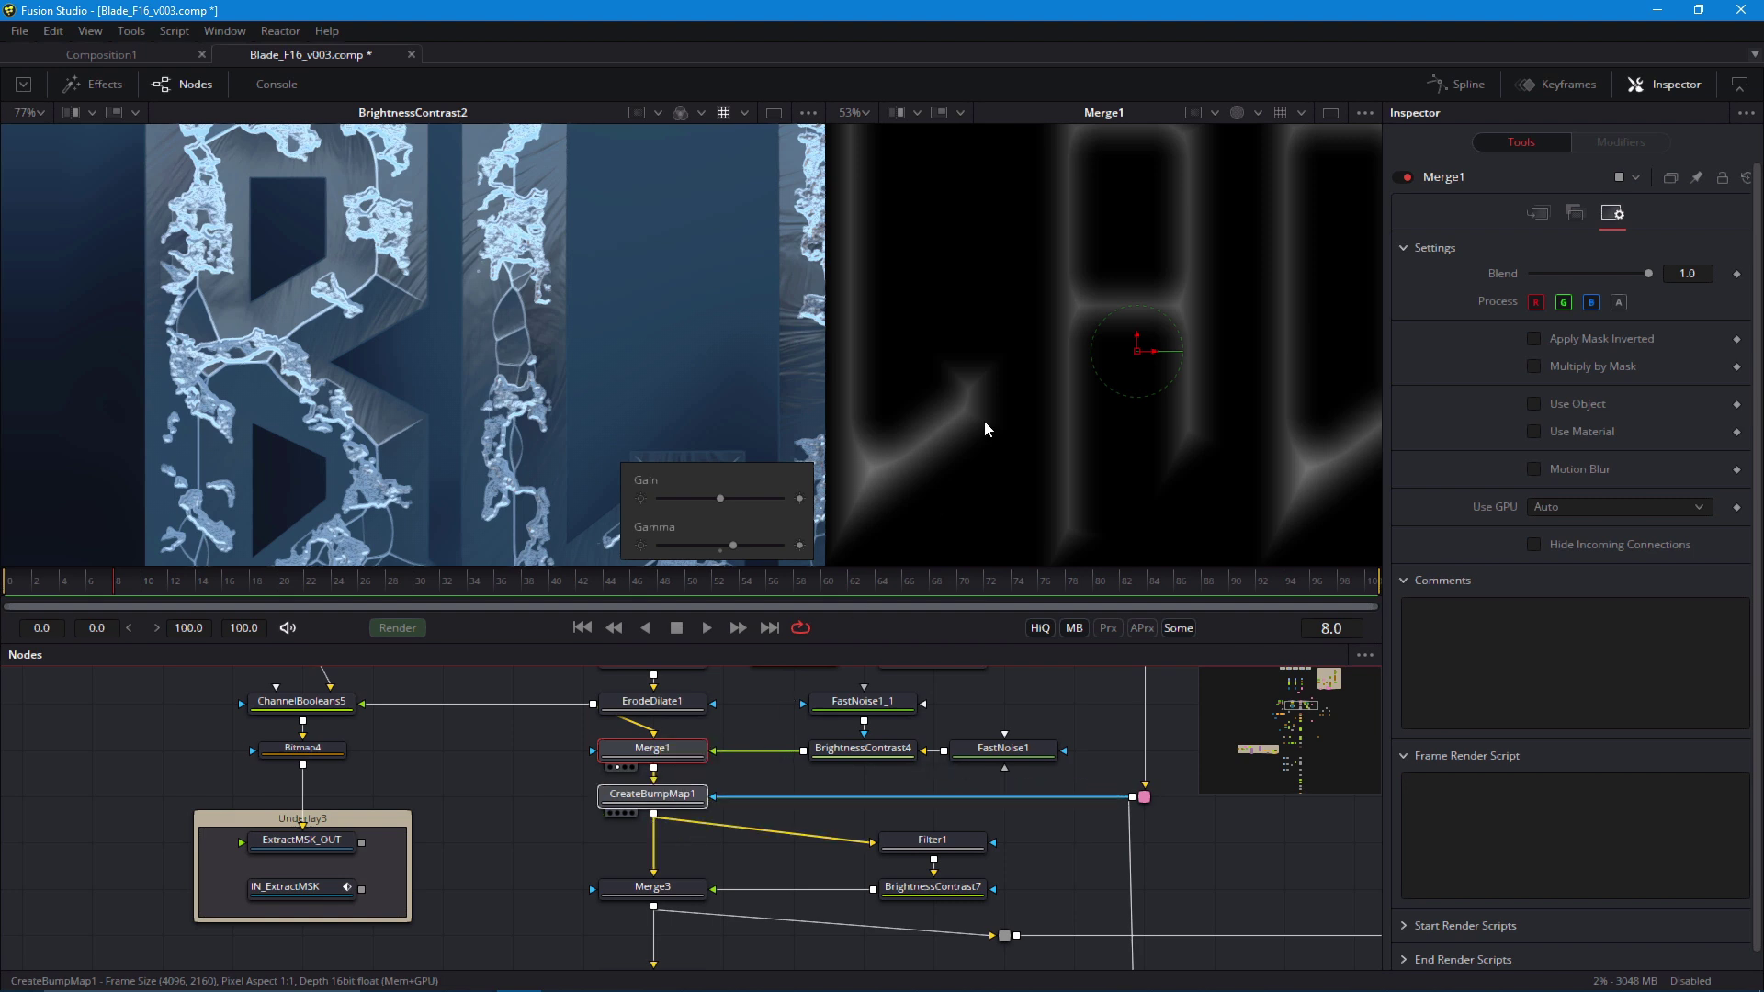
scroll(1011, 432, "down", 2)
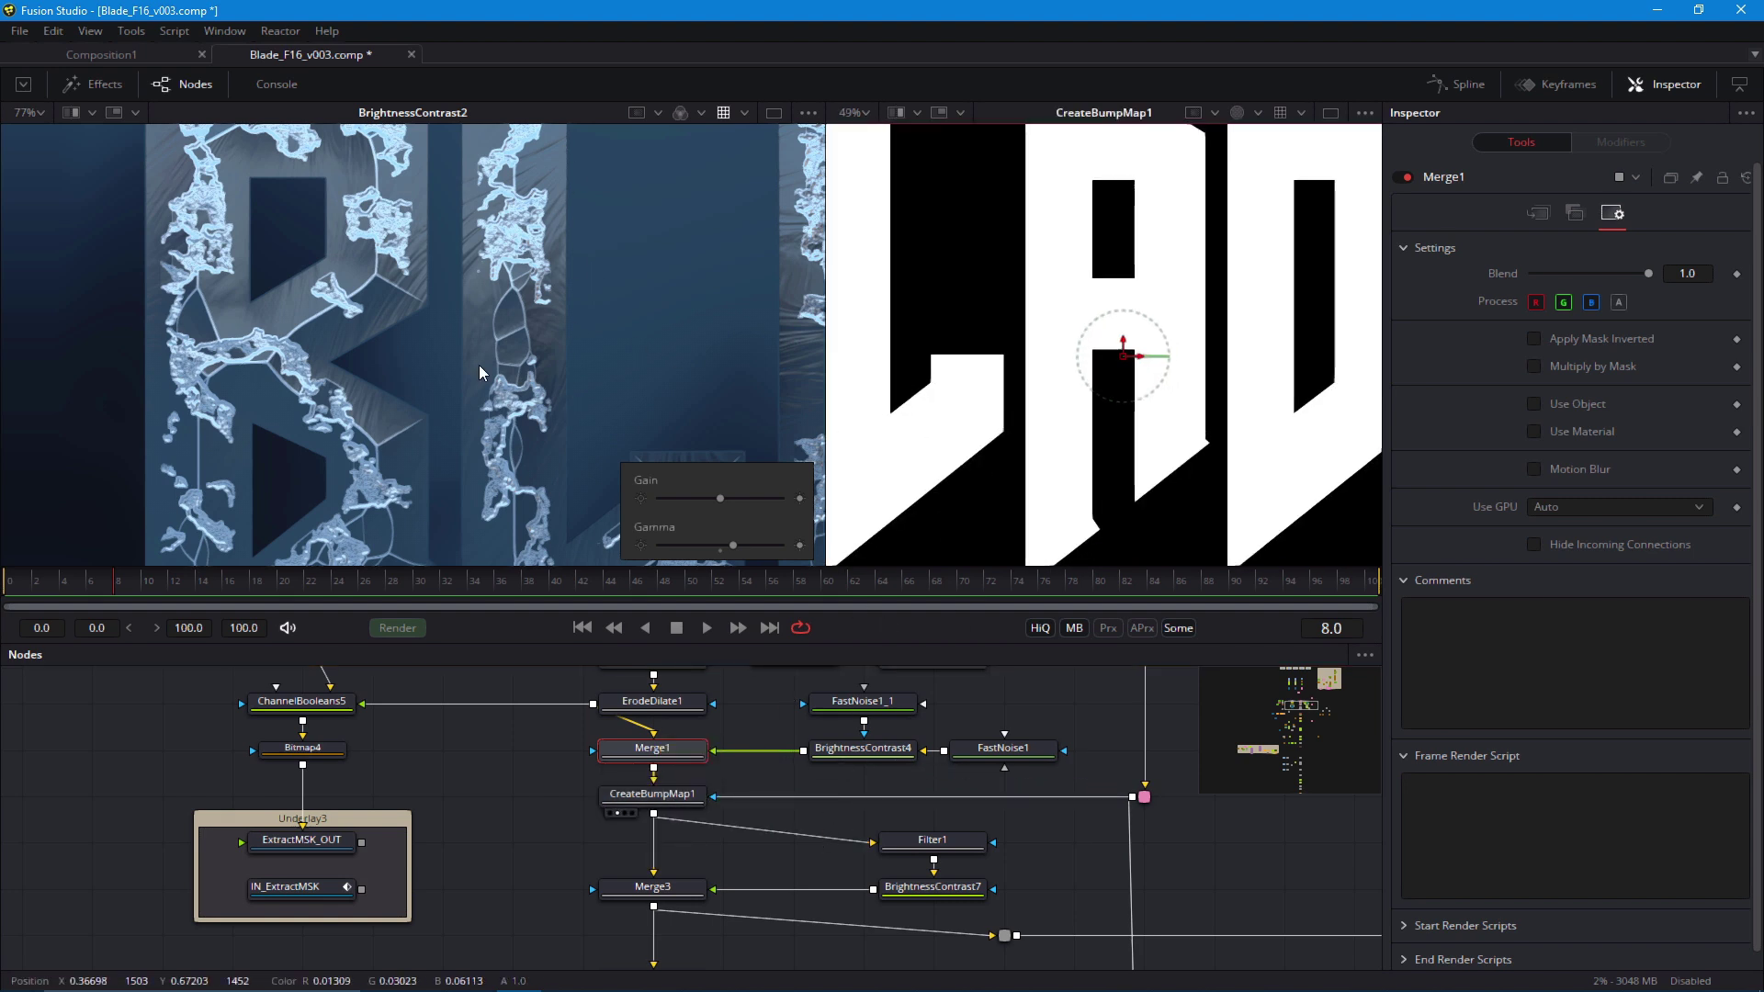
left_click_drag(1022, 445, 894, 389)
left_click_drag(698, 817, 402, 733)
left_click(578, 709)
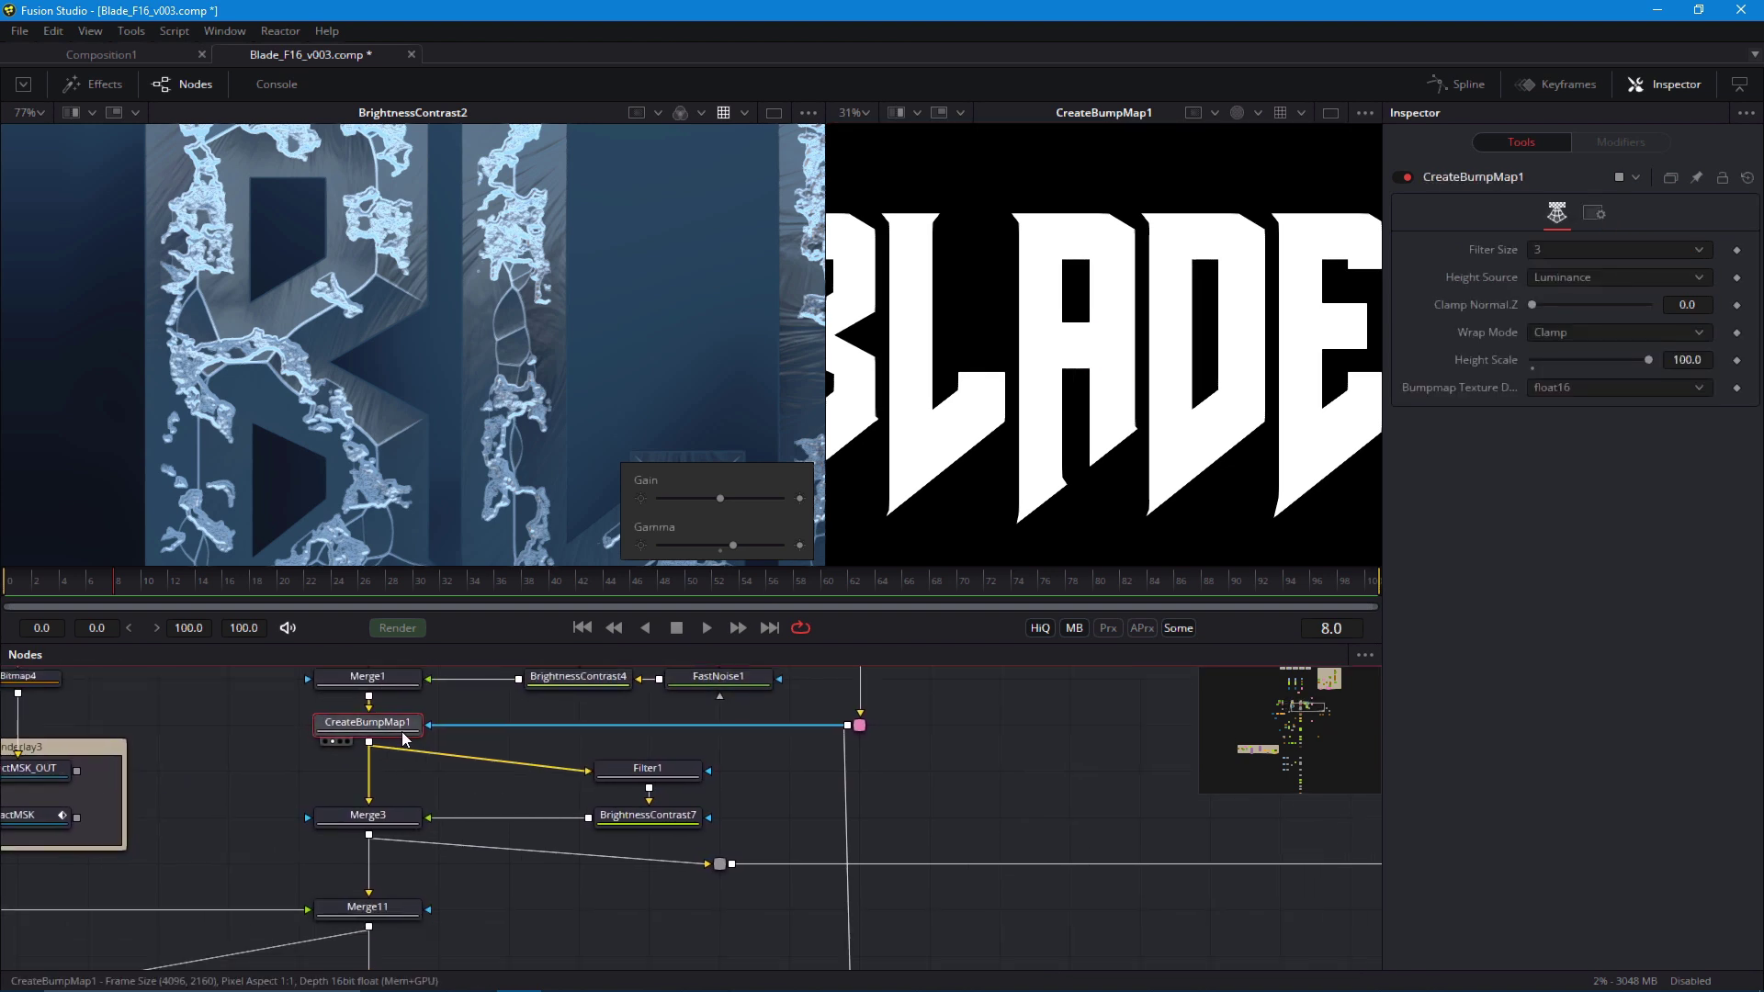
Show Filter2 in the second viewer and check its alpha outlines against the lit edges on the B
left_click_drag(861, 839, 218, 917)
scroll(797, 859, "down", 3)
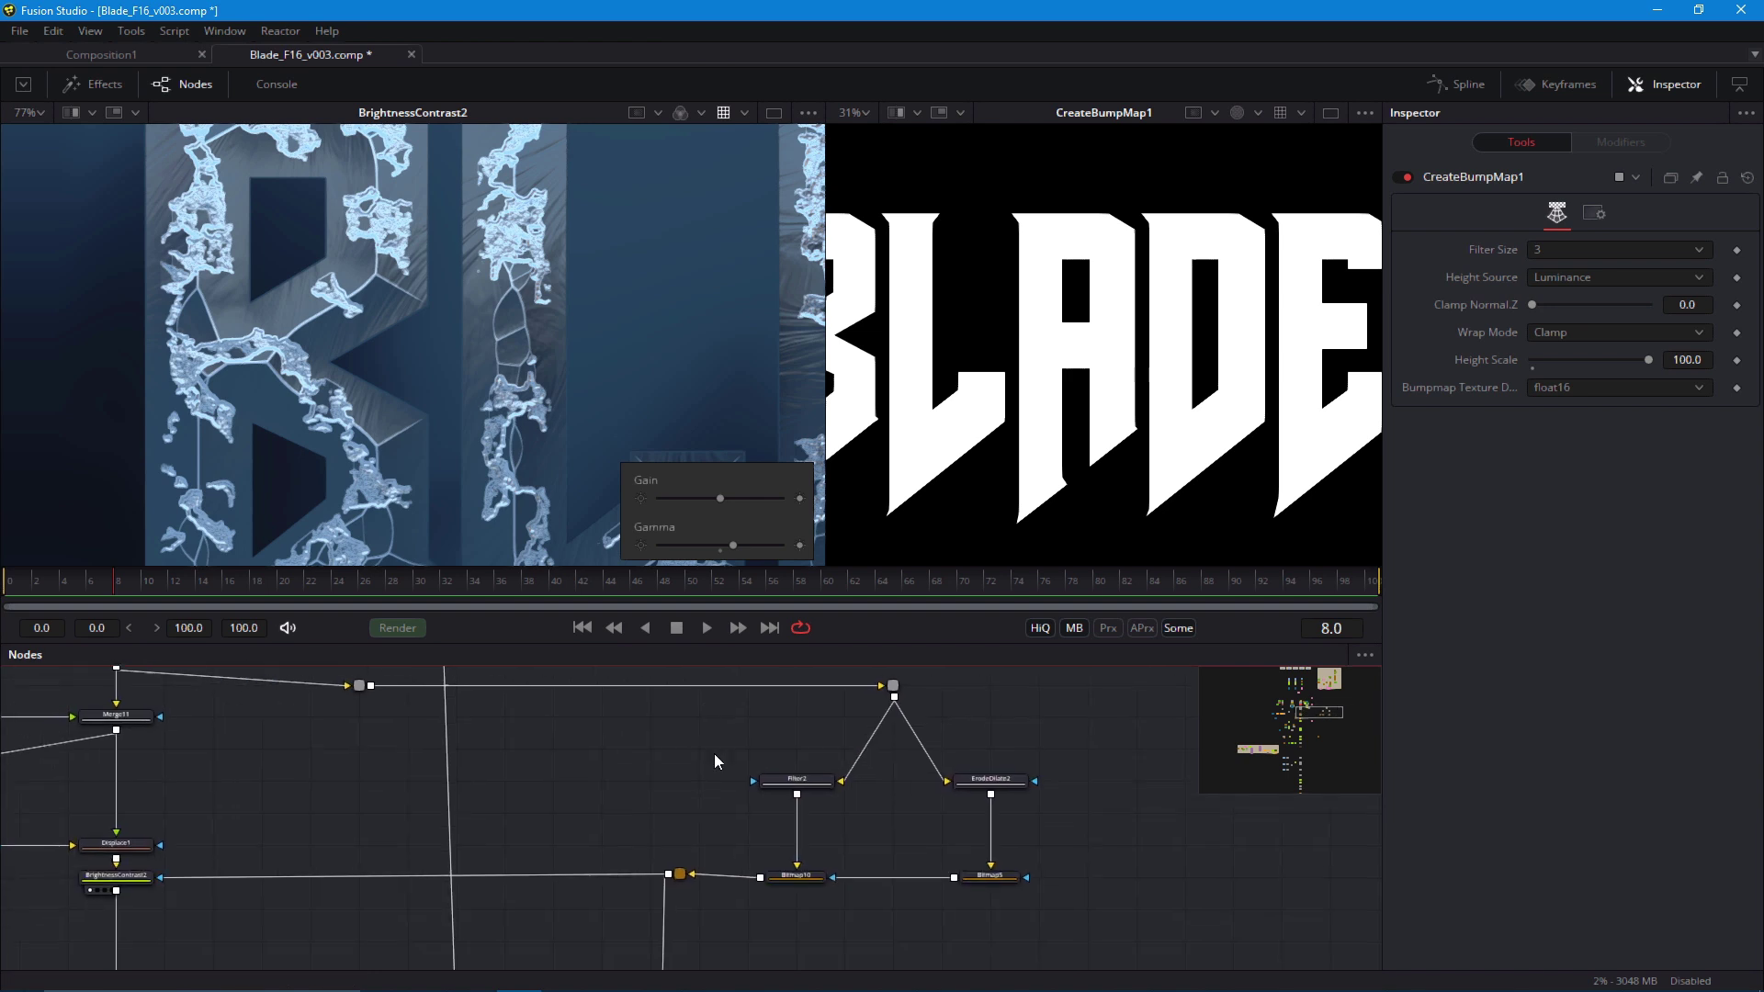
left_click(785, 812)
scroll(397, 416, "up", 2)
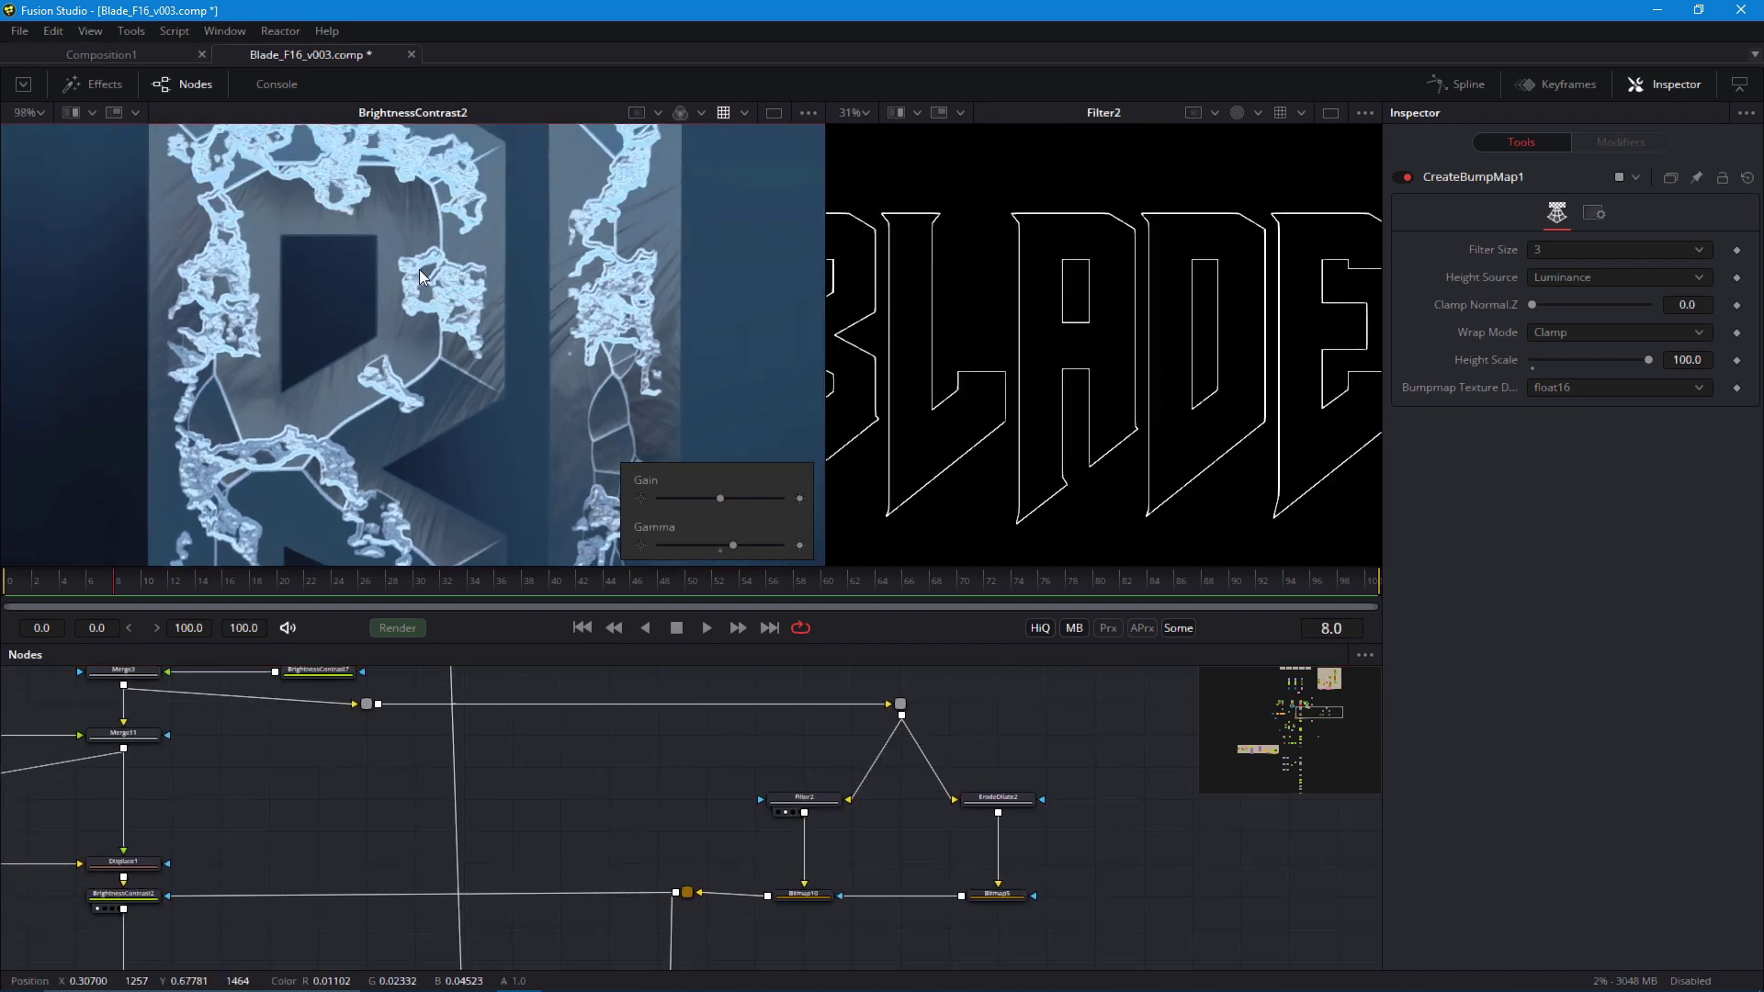
Duplicate CreateBumpMap1 and place the copy in the empty area beyond Filter1
left_click_drag(444, 776, 606, 922)
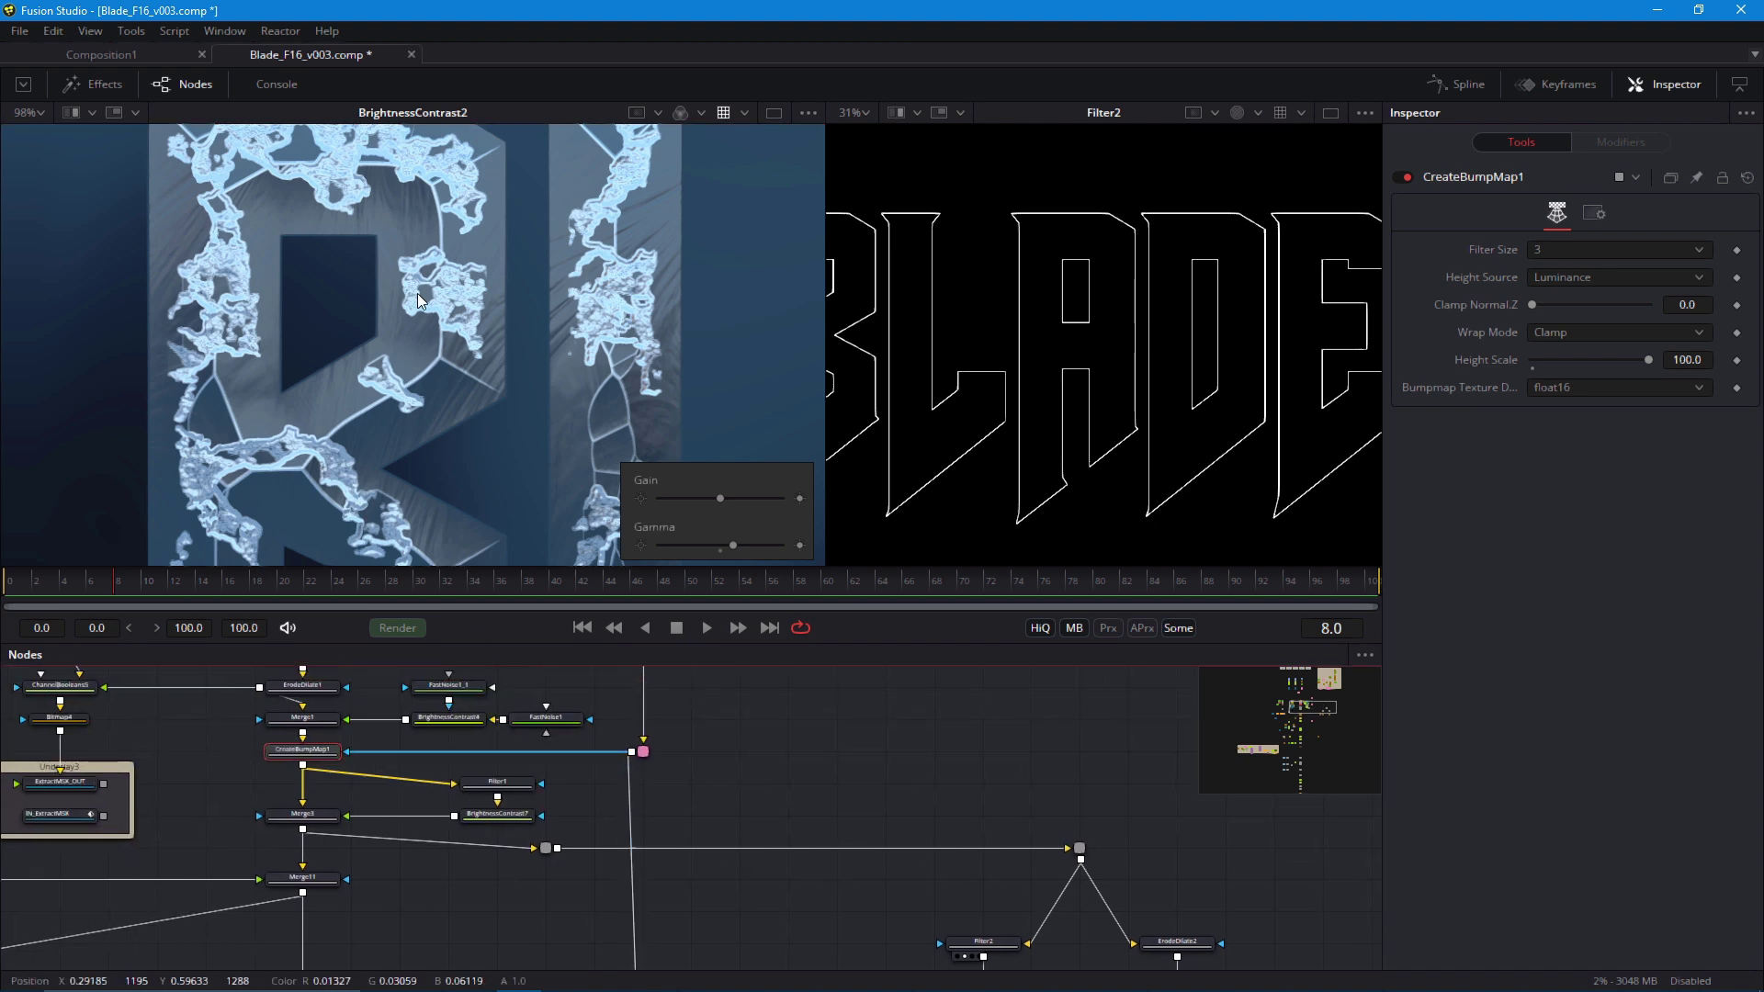
left_click_drag(571, 813, 601, 868)
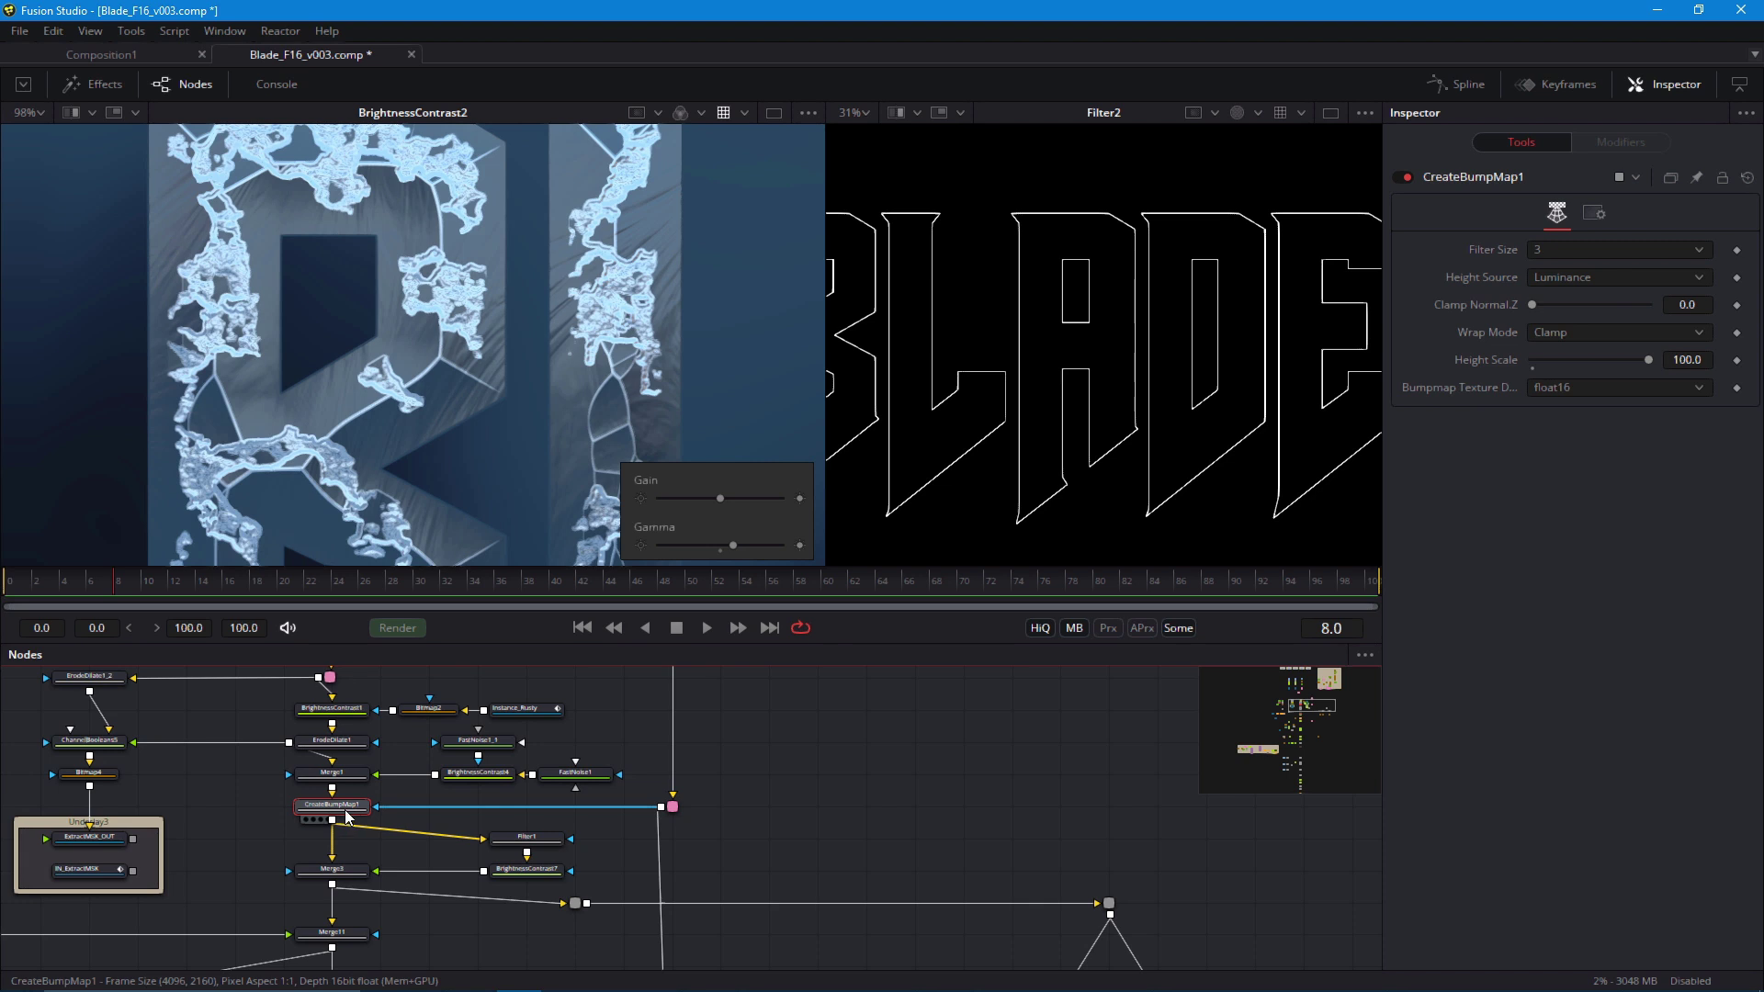
key("ctrl+c")
key("ctrl+v")
scroll(551, 827, "up", 1)
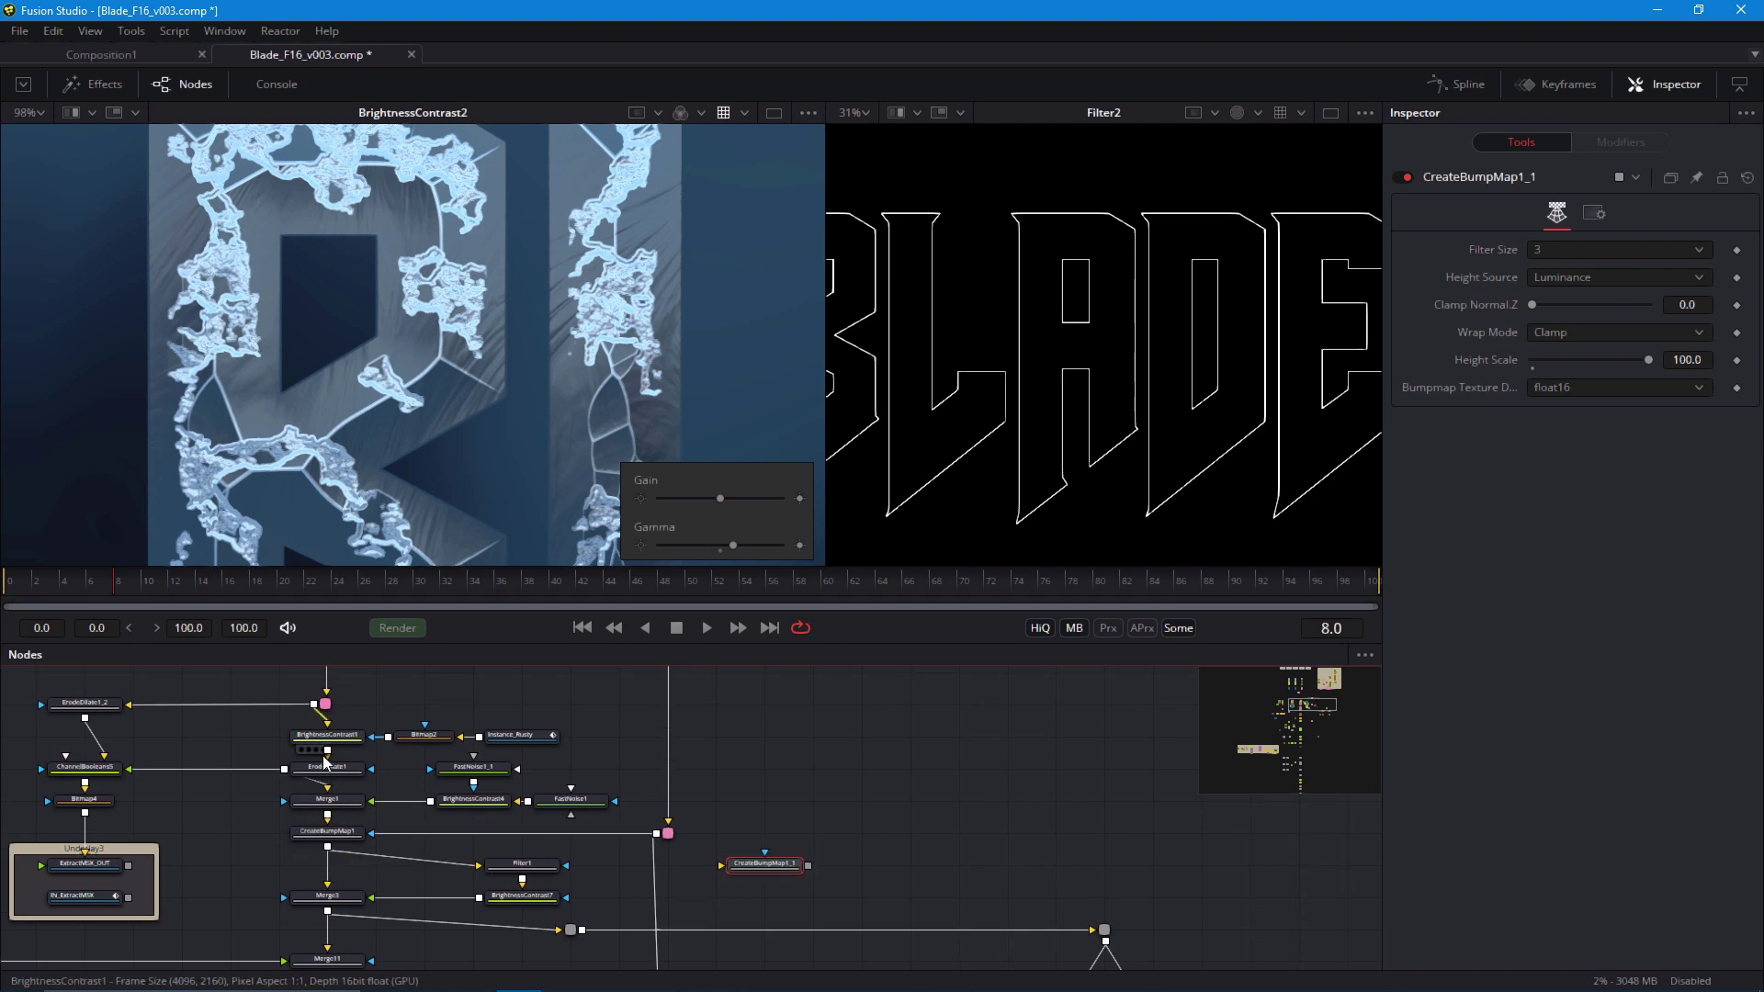
Feed ErodeDilate1's output into CreateBumpMap1_1 and show the node's colour channels in the second viewer
scroll(323, 761, "up", 1)
left_click_drag(384, 801, 739, 897)
key("2")
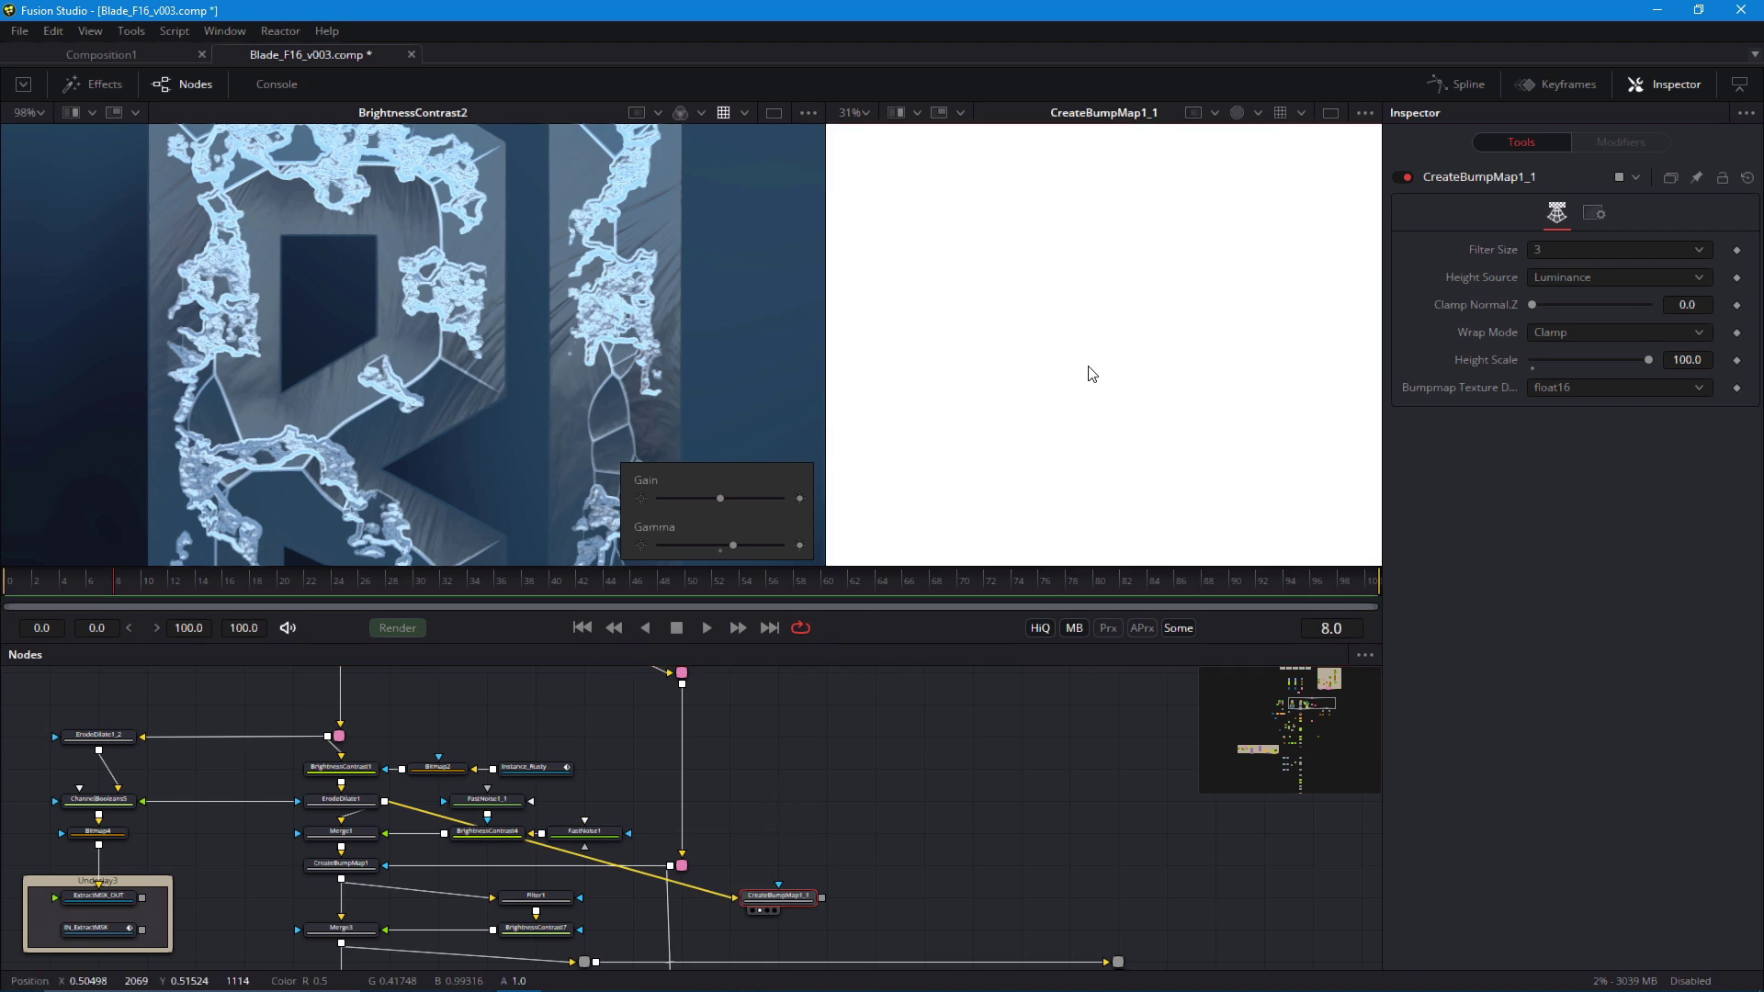
key("c")
scroll(1083, 382, "down", 1)
left_click_drag(719, 965, 571, 835)
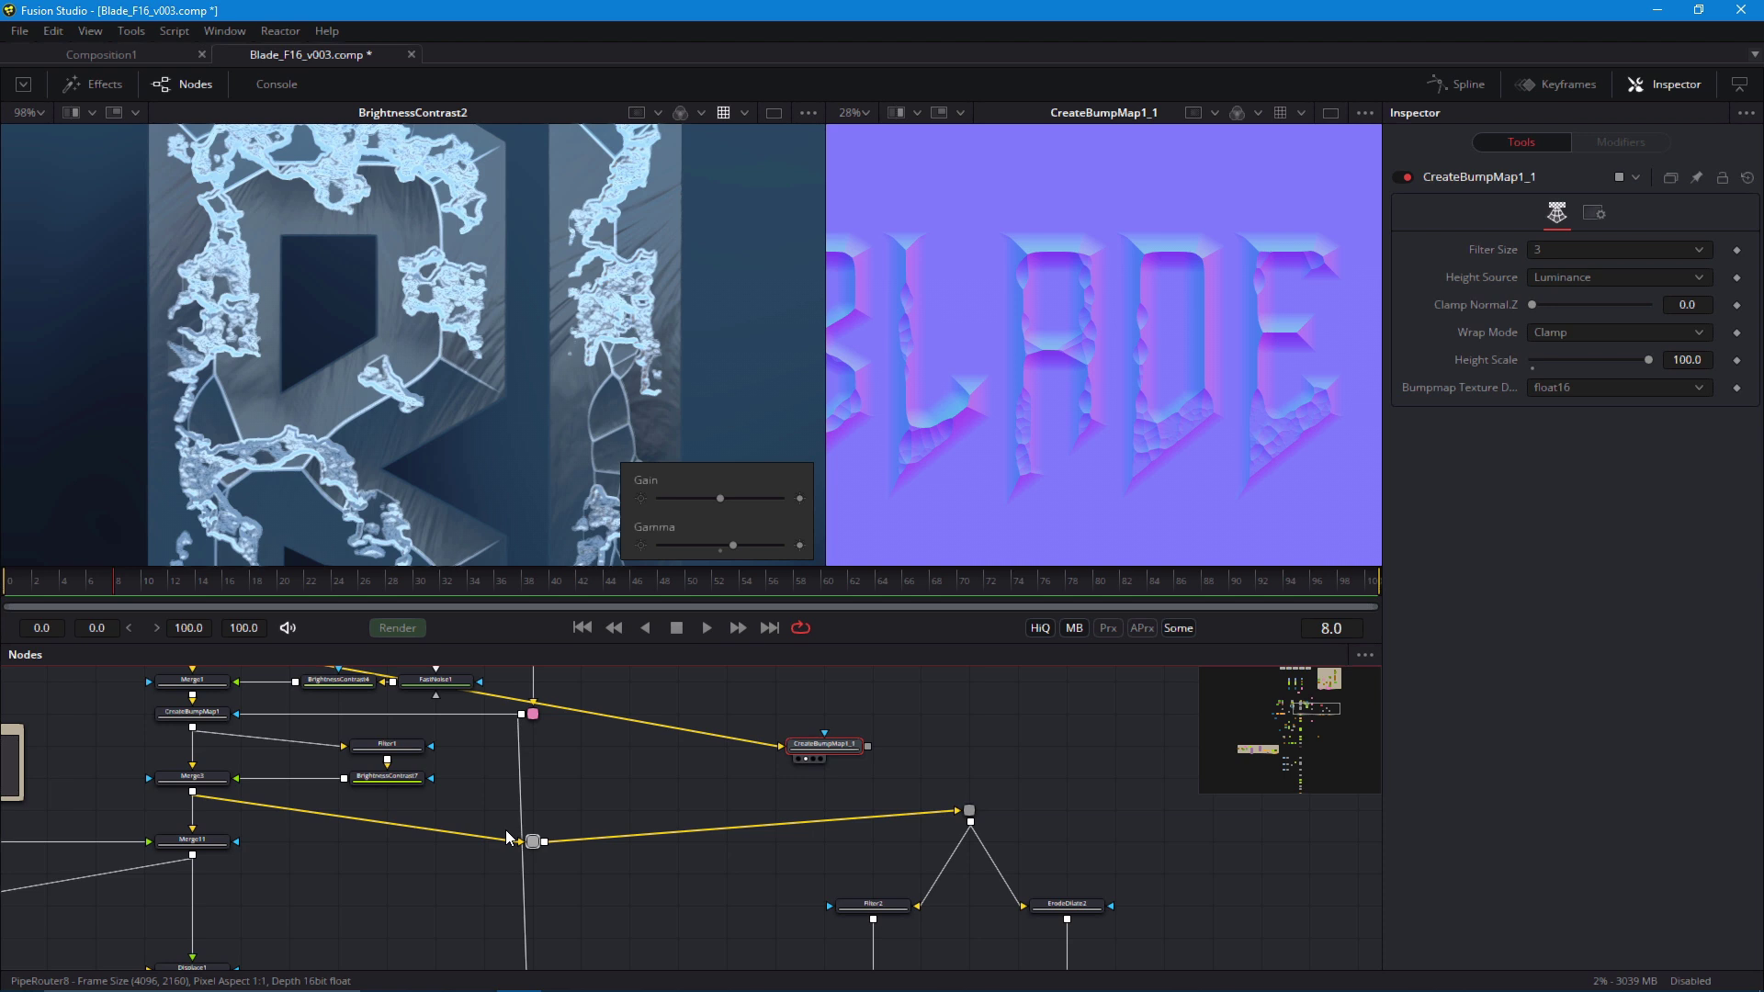
Show PipeRouter10 and PipeRouter8 in turn in the second viewer to compare the letter mask with the chipped bump map
left_click_drag(531, 841, 433, 810)
left_click(531, 718)
left_click_drag(192, 713, 873, 515)
left_click_drag(531, 715, 873, 514)
left_click_drag(654, 842, 627, 835)
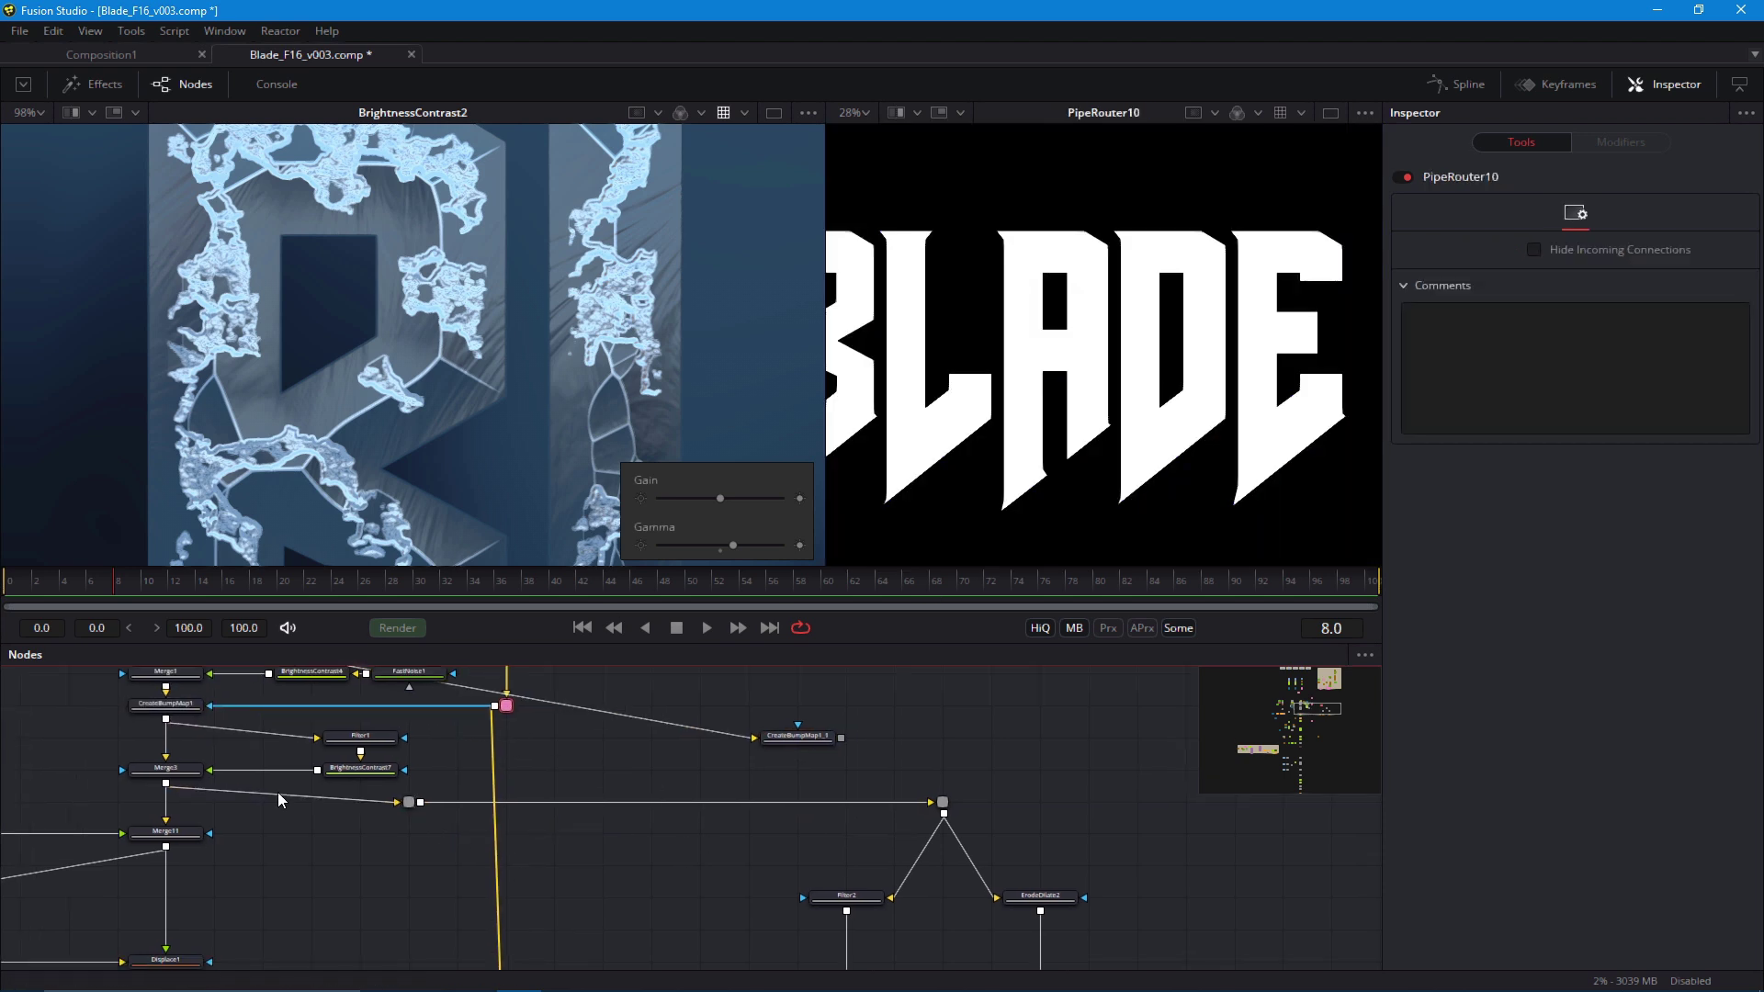
left_click(180, 772)
left_click_drag(405, 838, 479, 825)
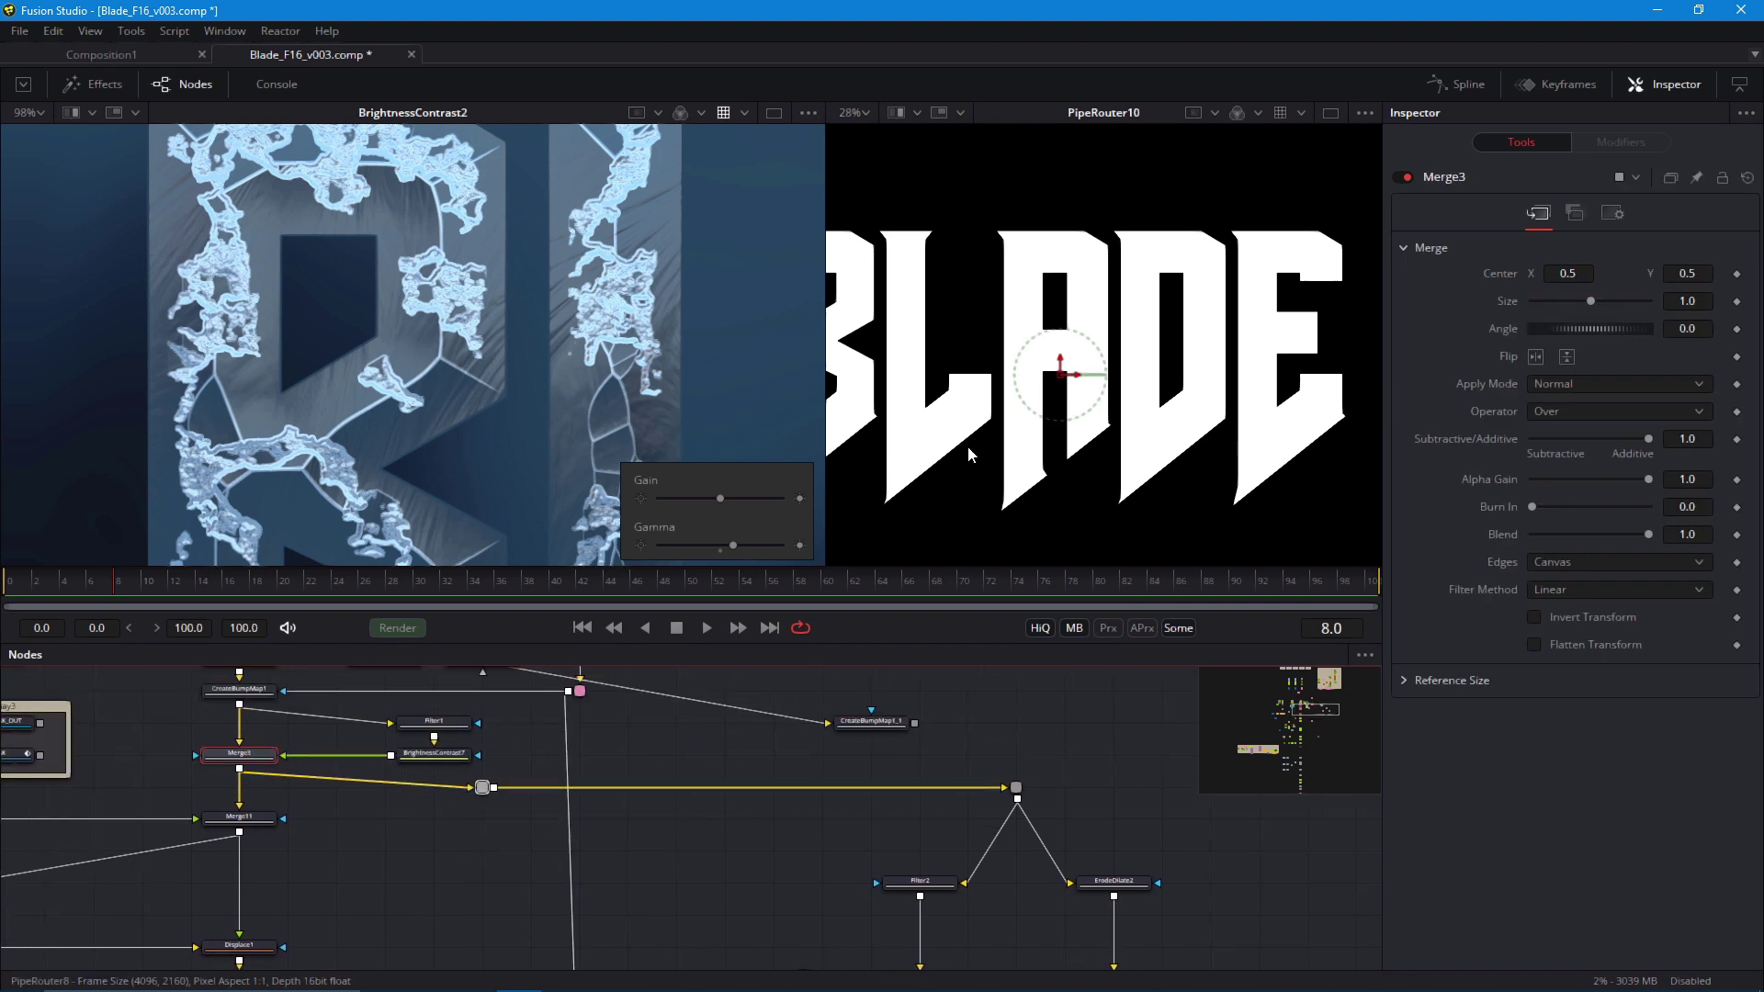
left_click_drag(967, 446, 967, 451)
left_click_drag(714, 804, 677, 834)
scroll(914, 404, "up", 4)
scroll(914, 409, "down", 1)
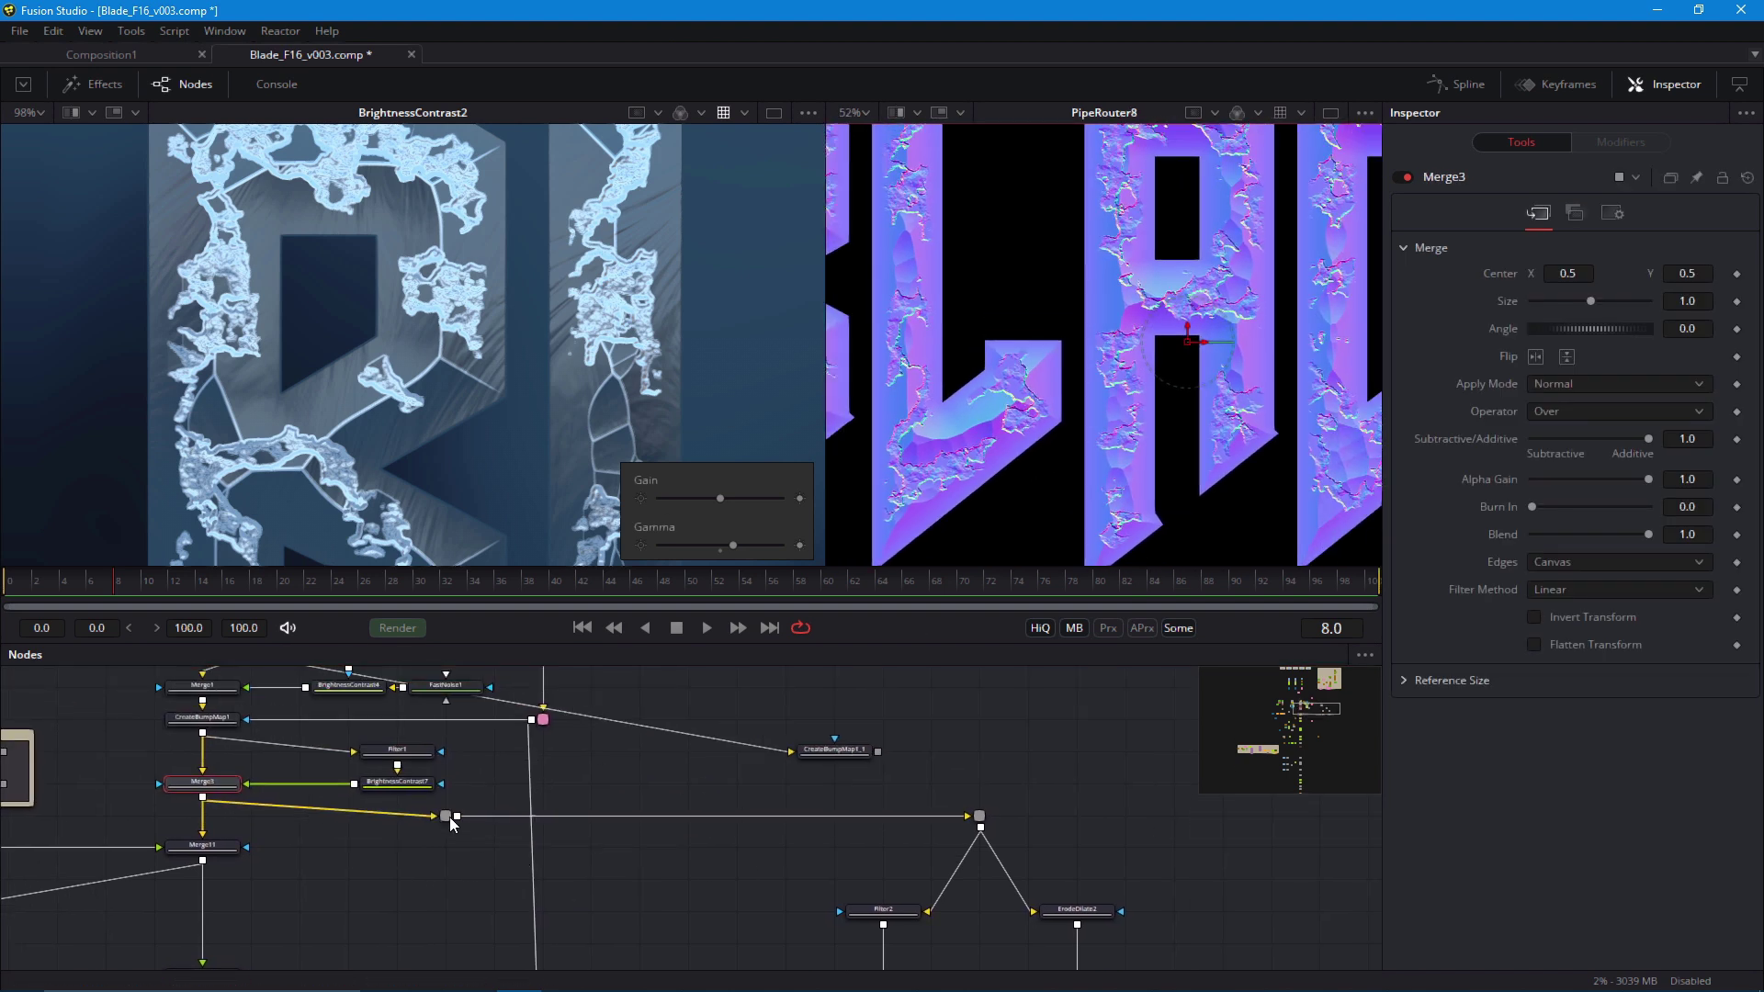
Merge CreateBumpMap1_1 over PipeRouter8's output, show the merge in the second viewer, and set its blend to 0.906
left_click_drag(876, 752, 459, 817)
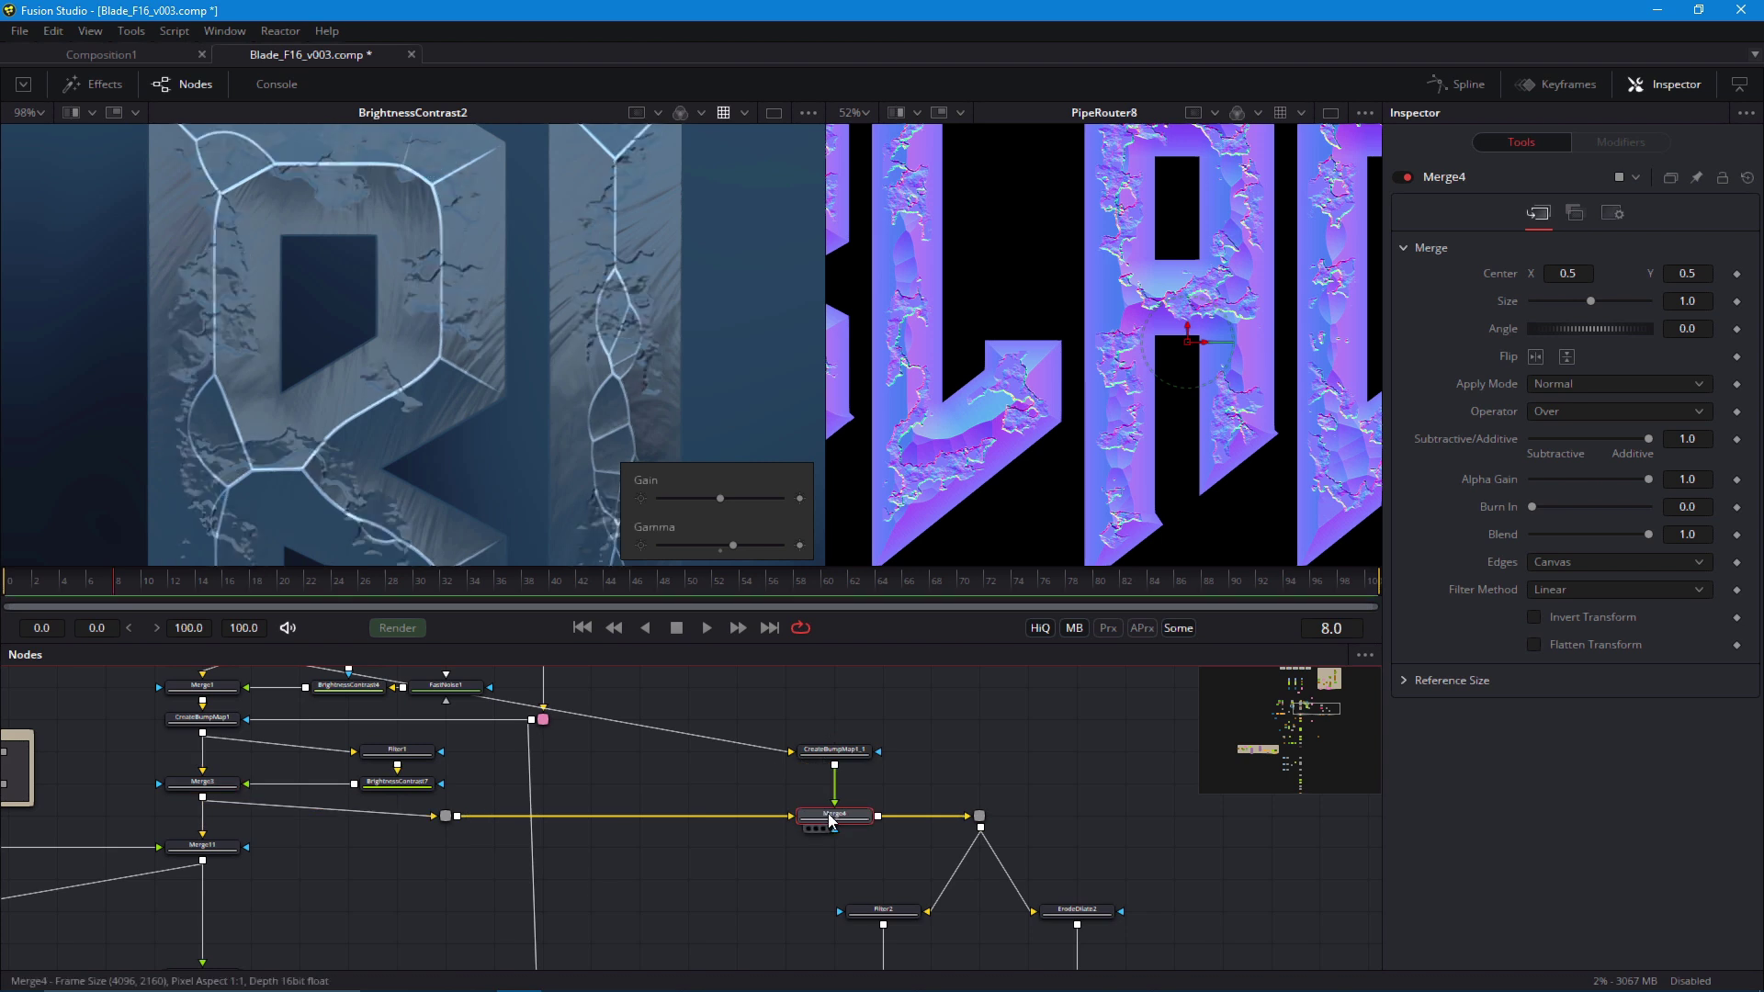
key("2")
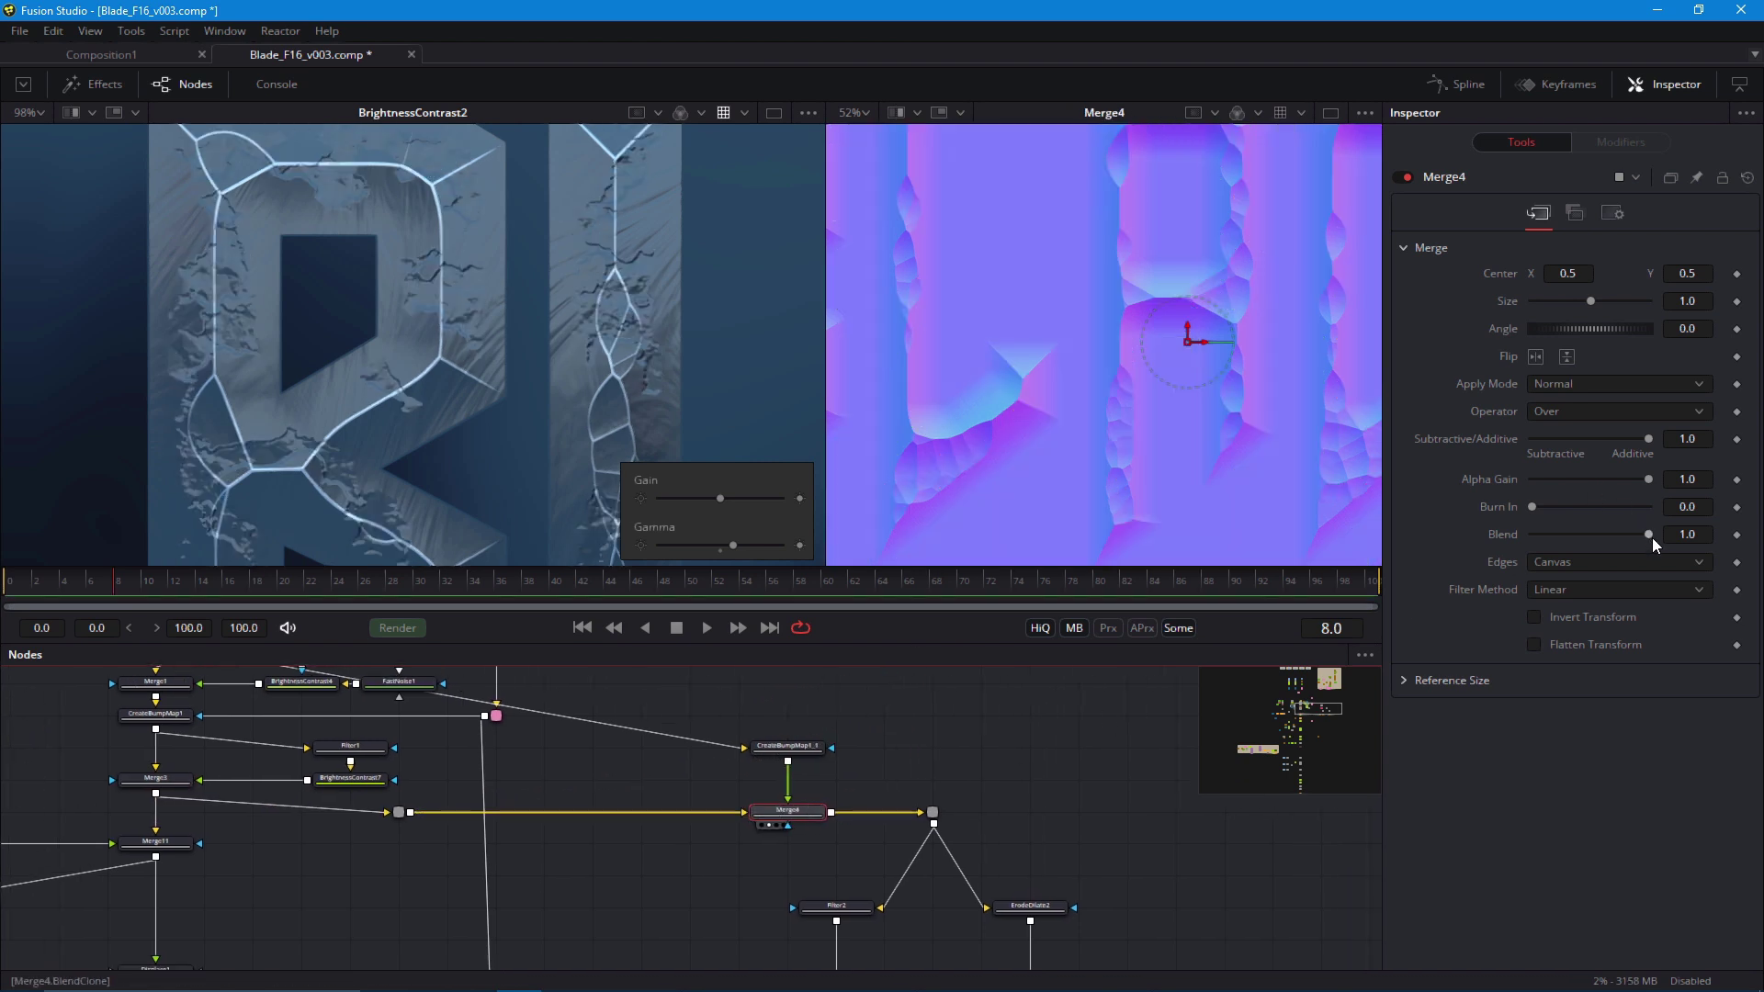
mouse_move(1652, 538)
left_mouse_down()
mouse_move(1617, 531)
mouse_move(1635, 532)
left_mouse_up()
scroll(542, 414, "down", 4)
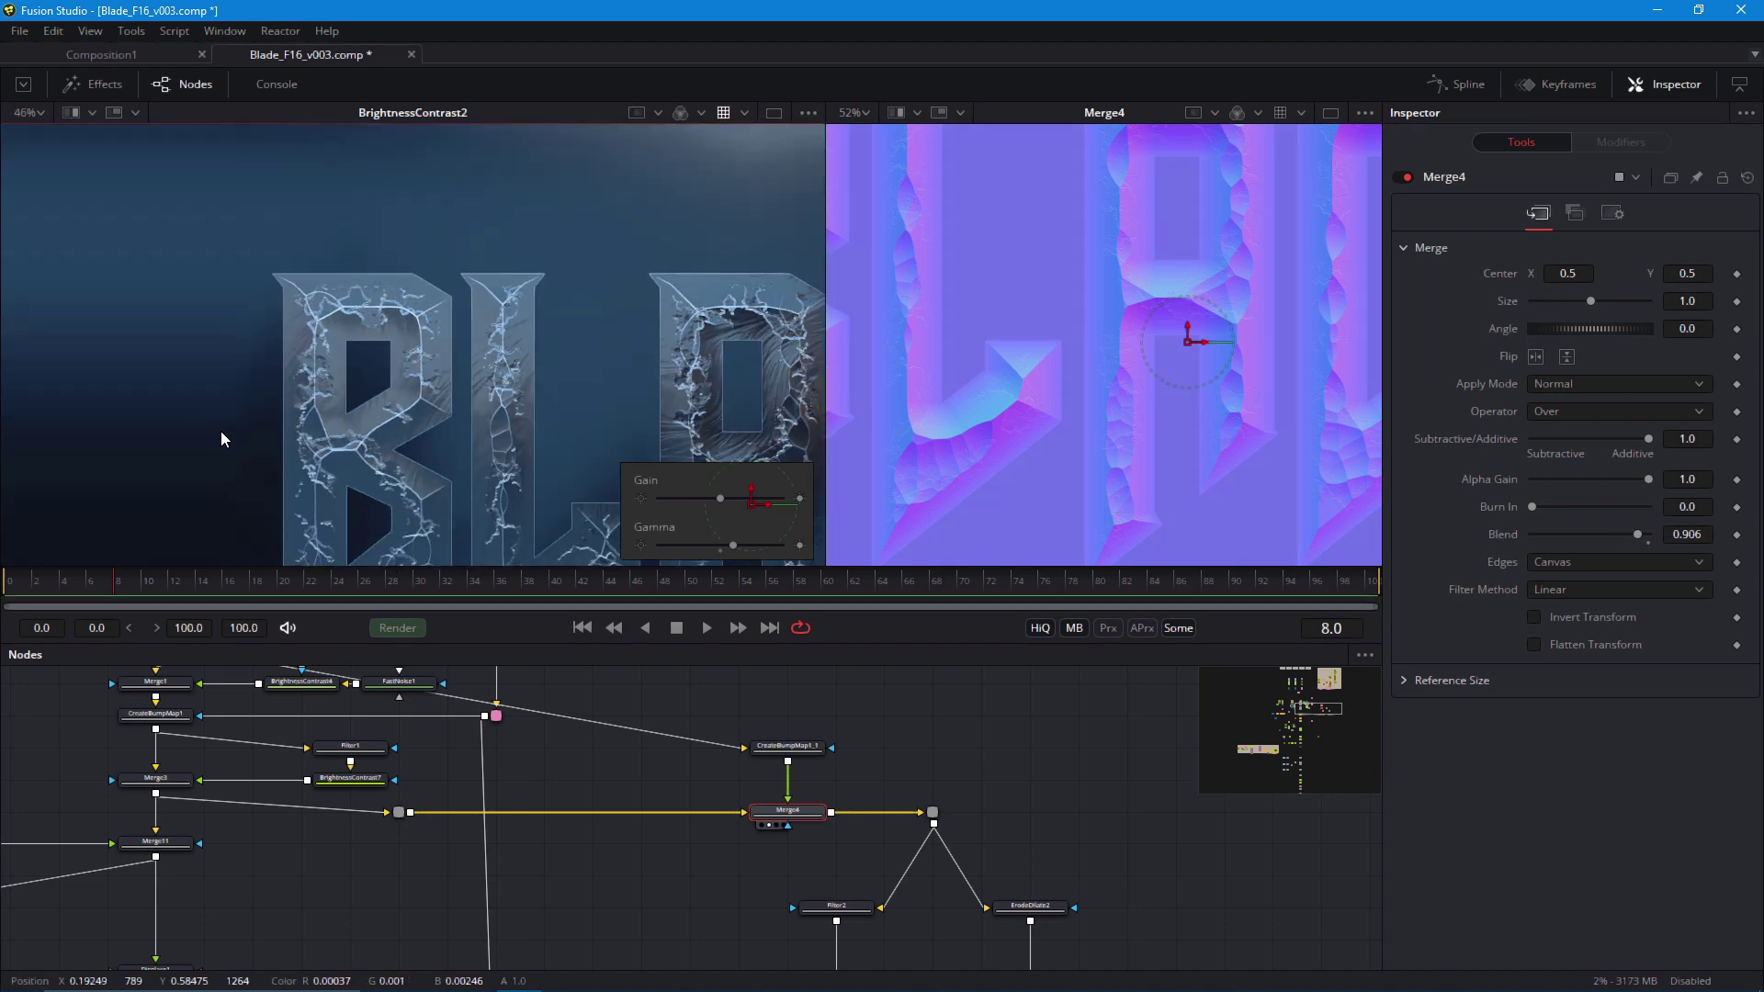
scroll(219, 400, "up", 5)
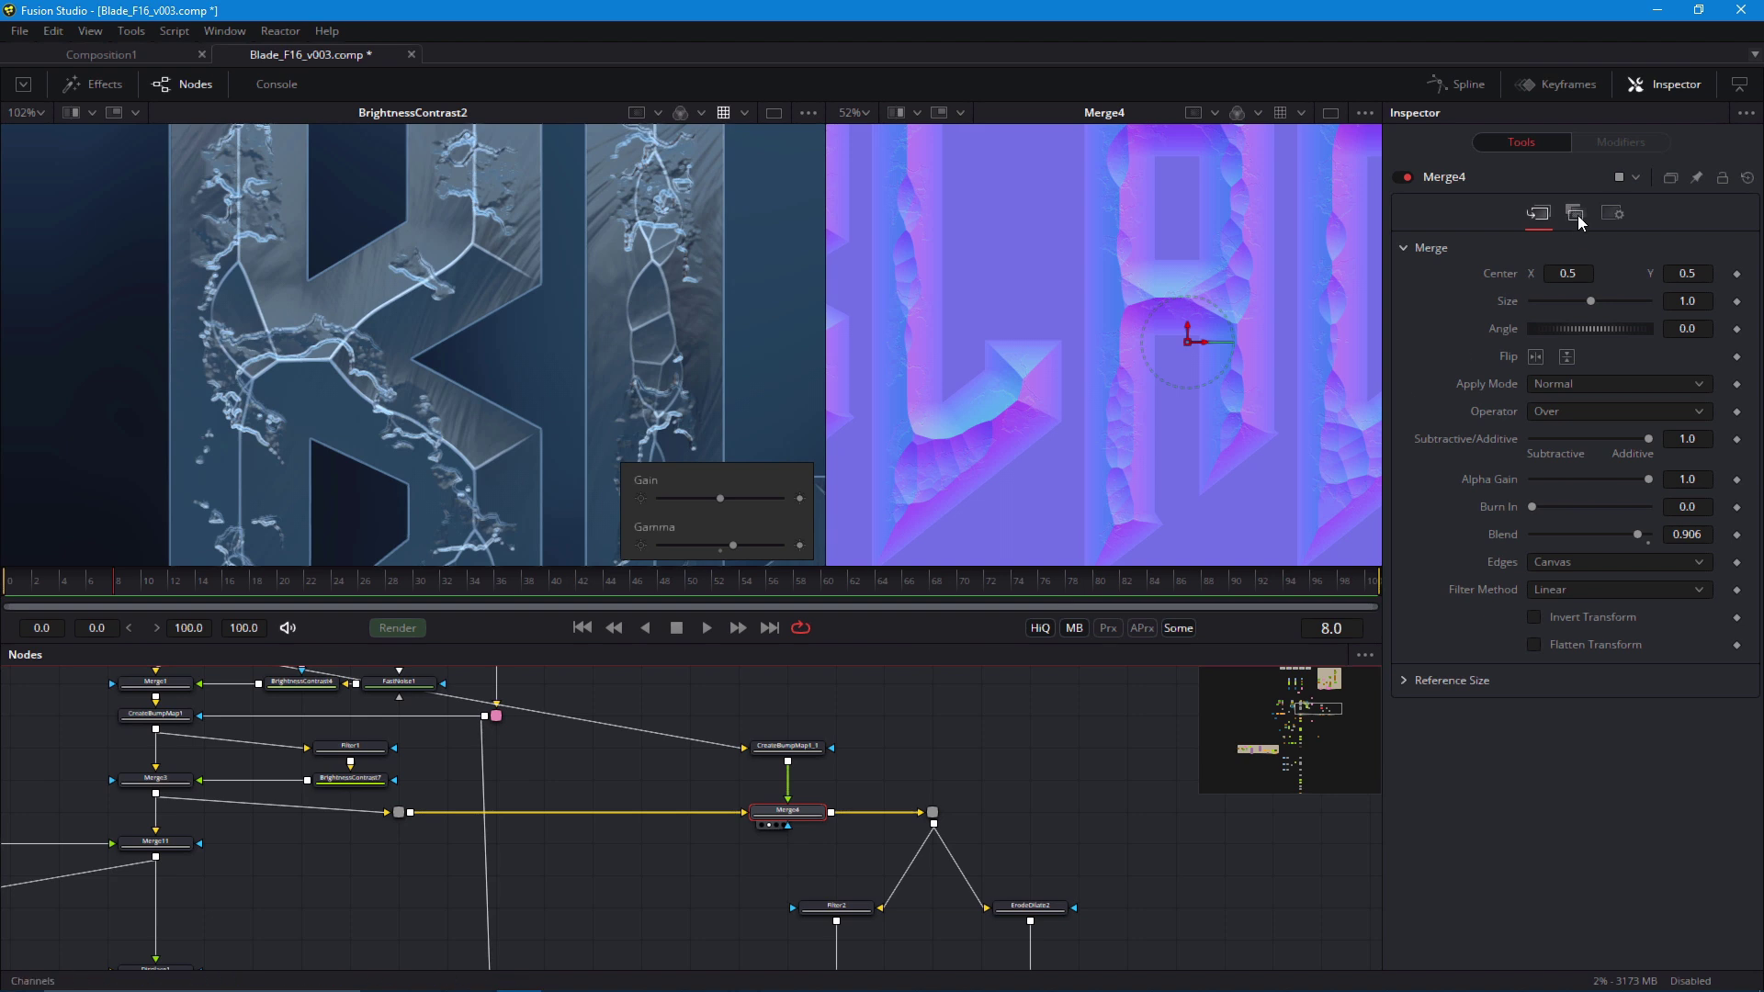
Exclude the alpha channel from Merge4's processed channels and check the edge highlights on the BLADE letters
left_click(1613, 213)
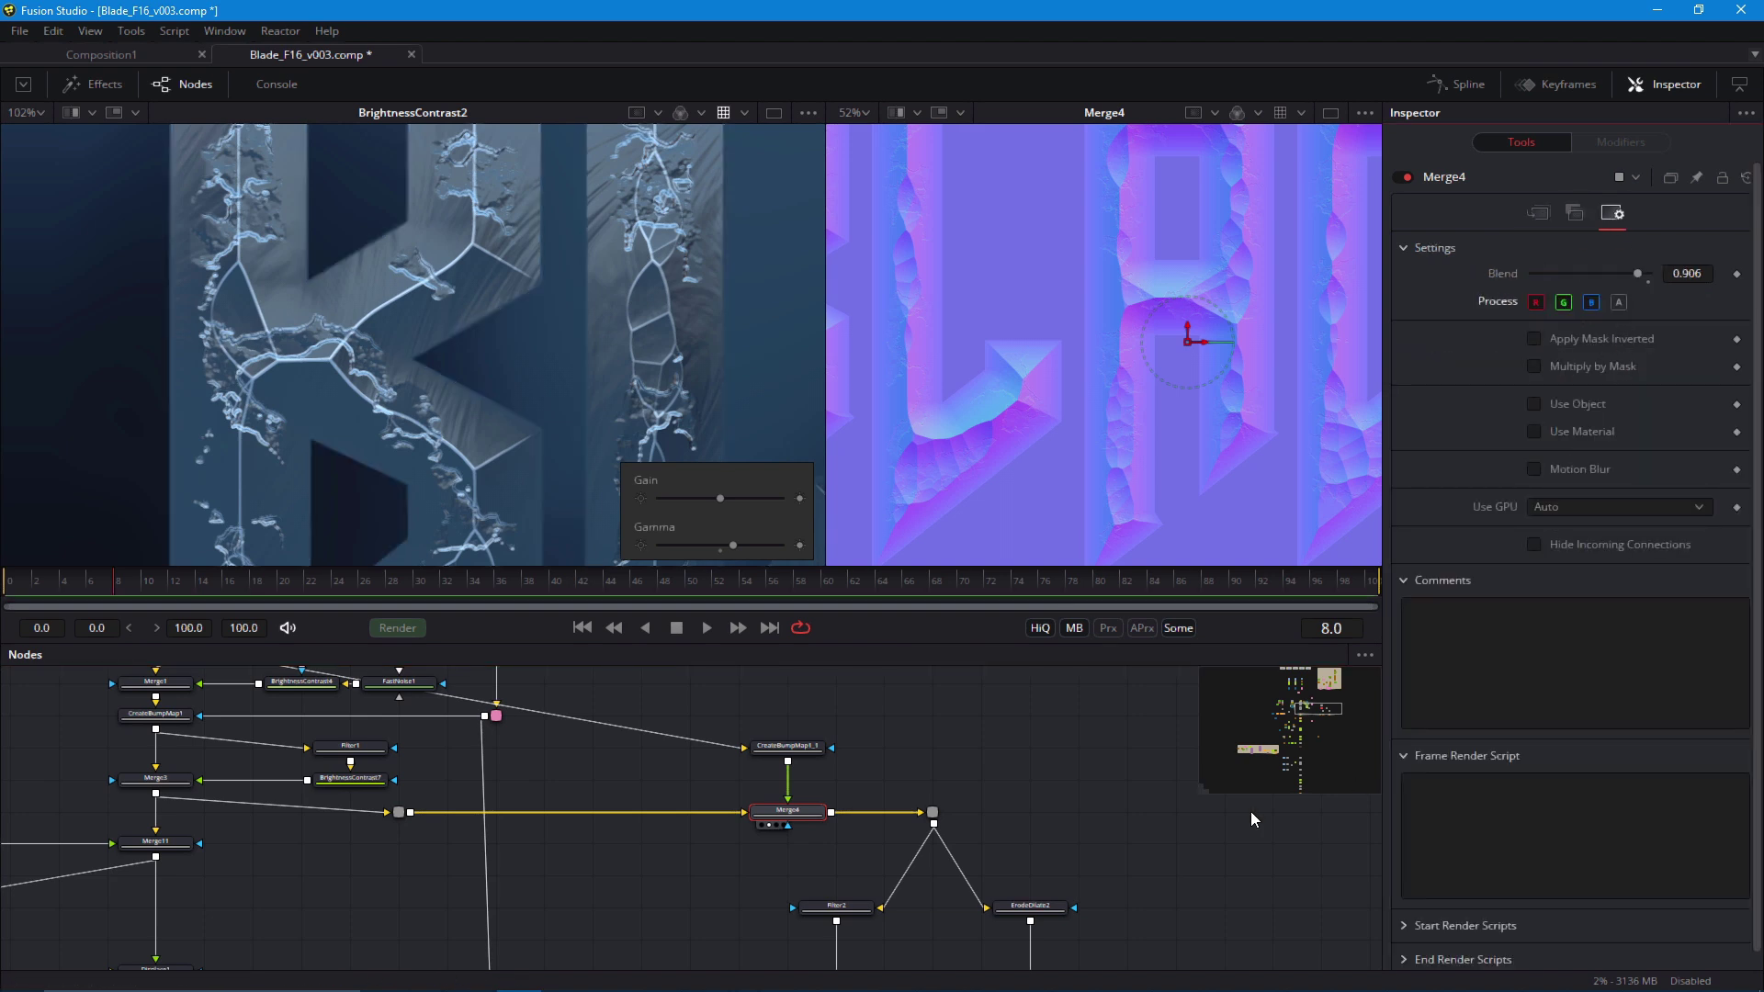
scroll(244, 402, "down", 2)
scroll(202, 336, "down", 1)
left_click_drag(358, 396, 276, 332)
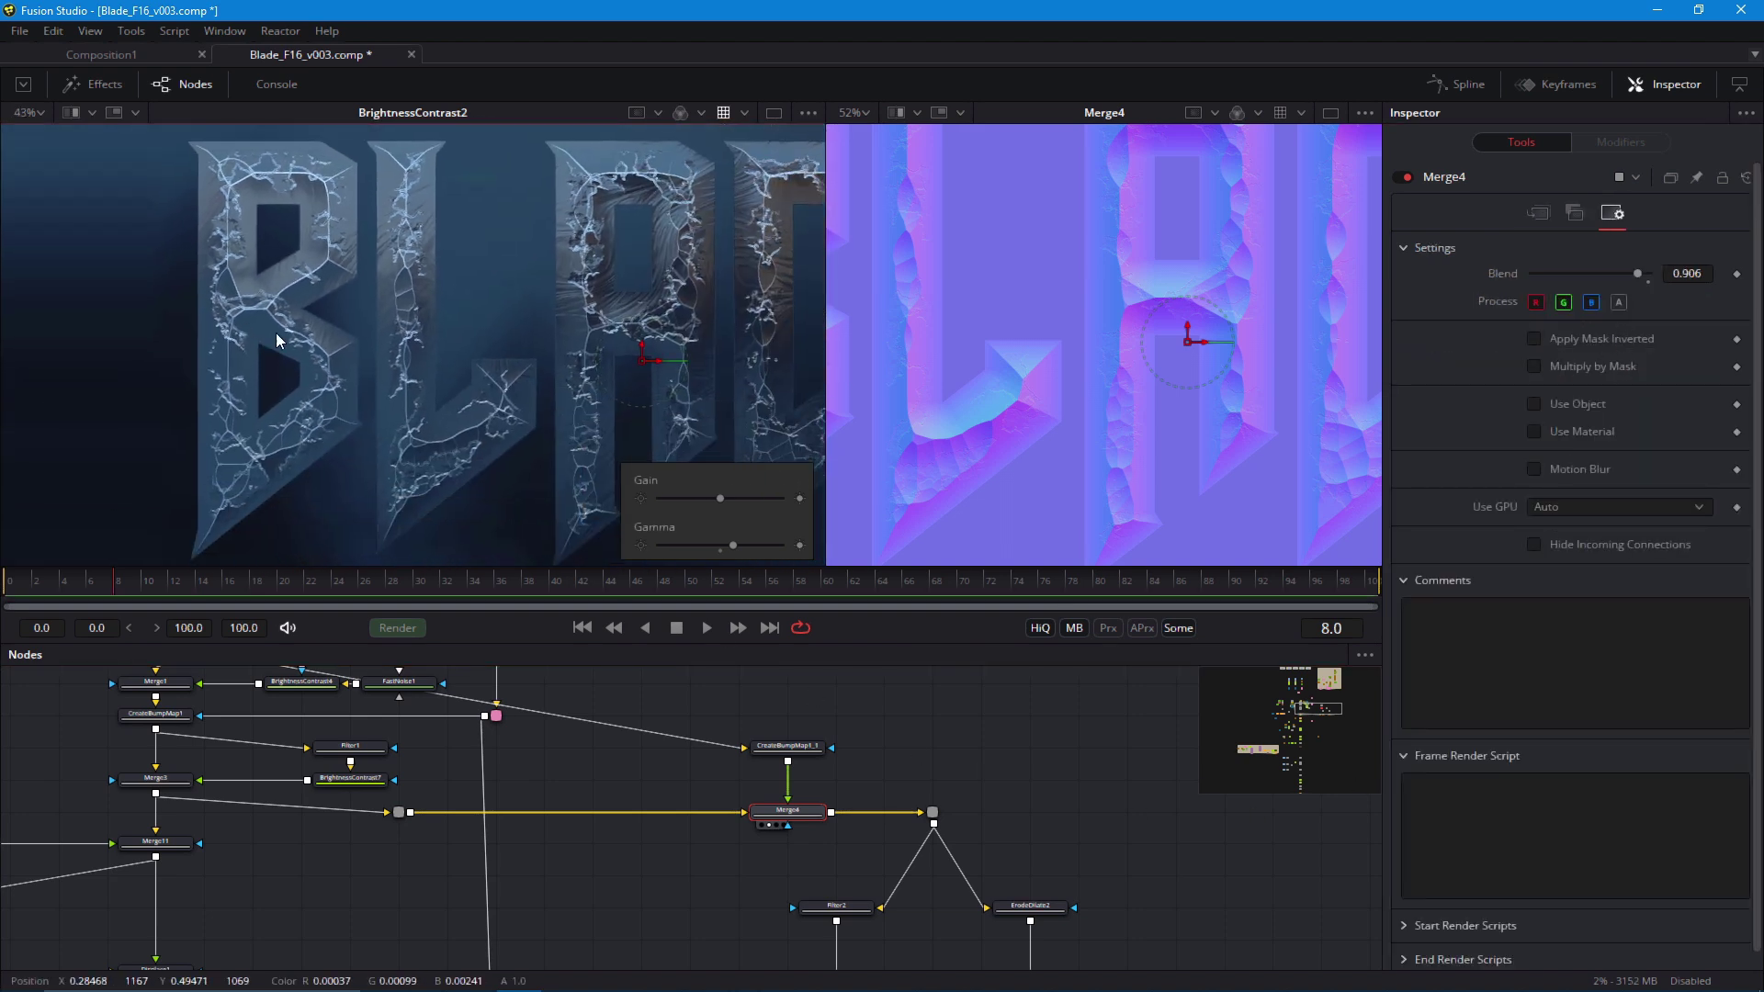
Set BrightnessContrast2's gain to 10.7 and check the highlights across the letters
left_click_drag(555, 907, 862, 811)
left_click_drag(474, 896, 591, 808)
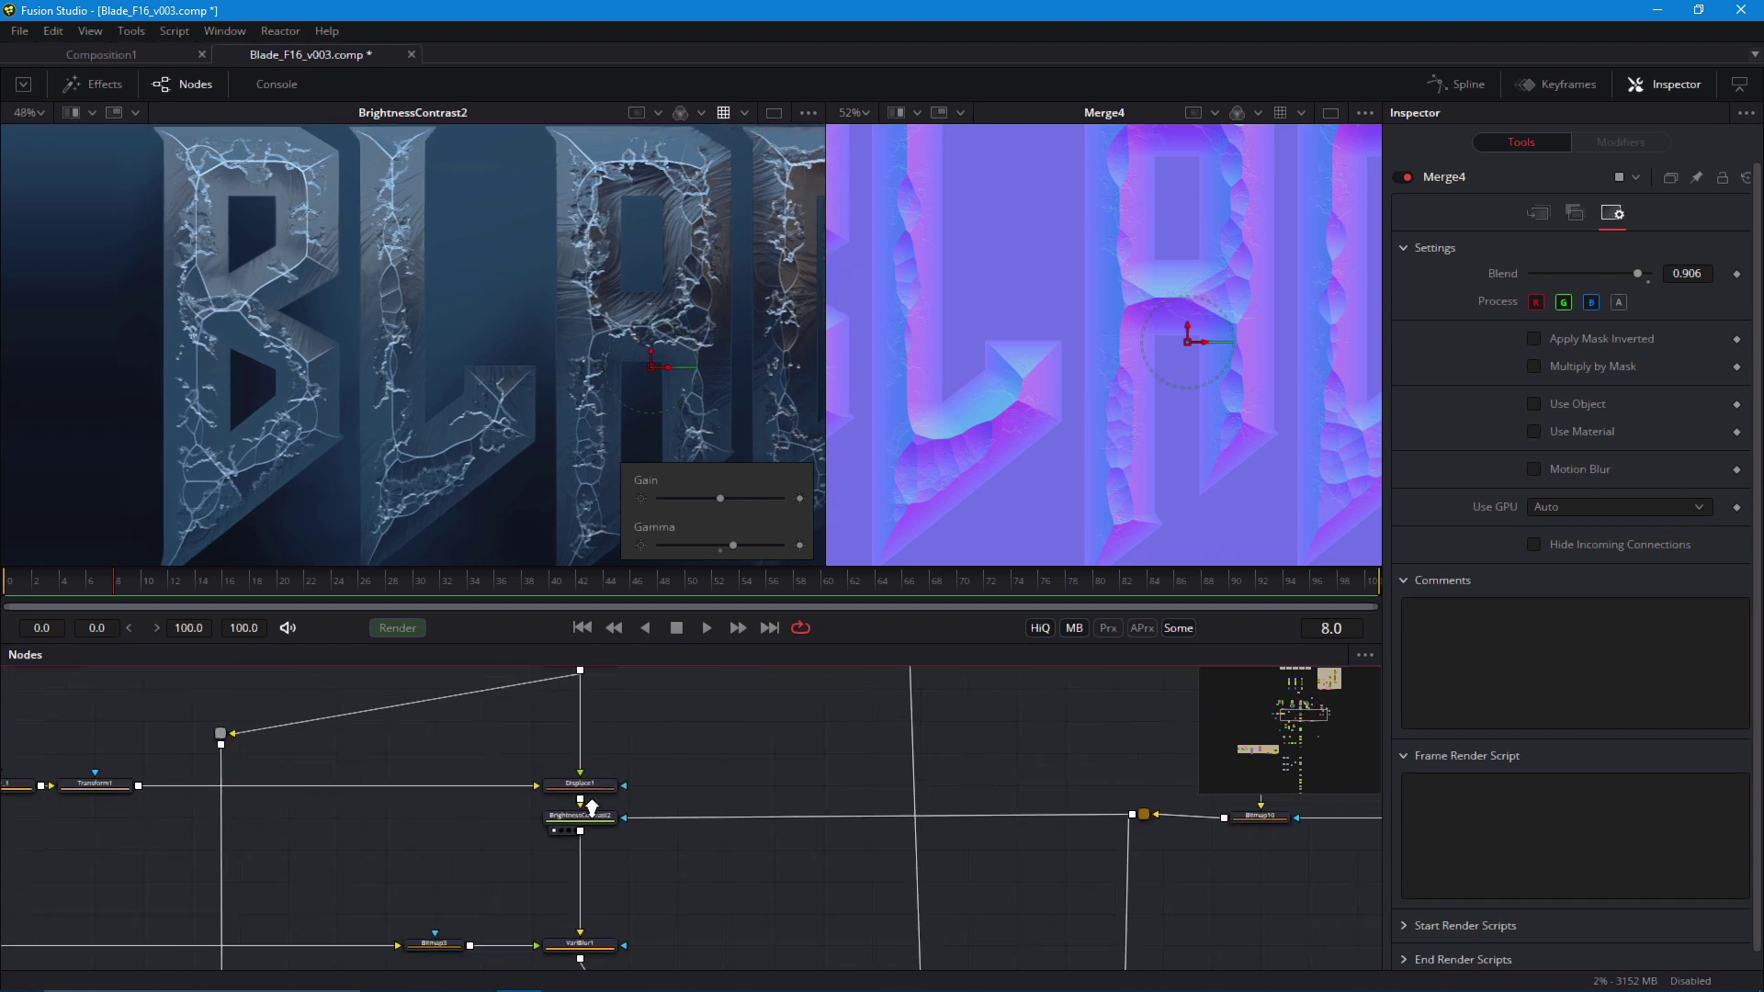
scroll(591, 808, "up", 2)
left_click(634, 855)
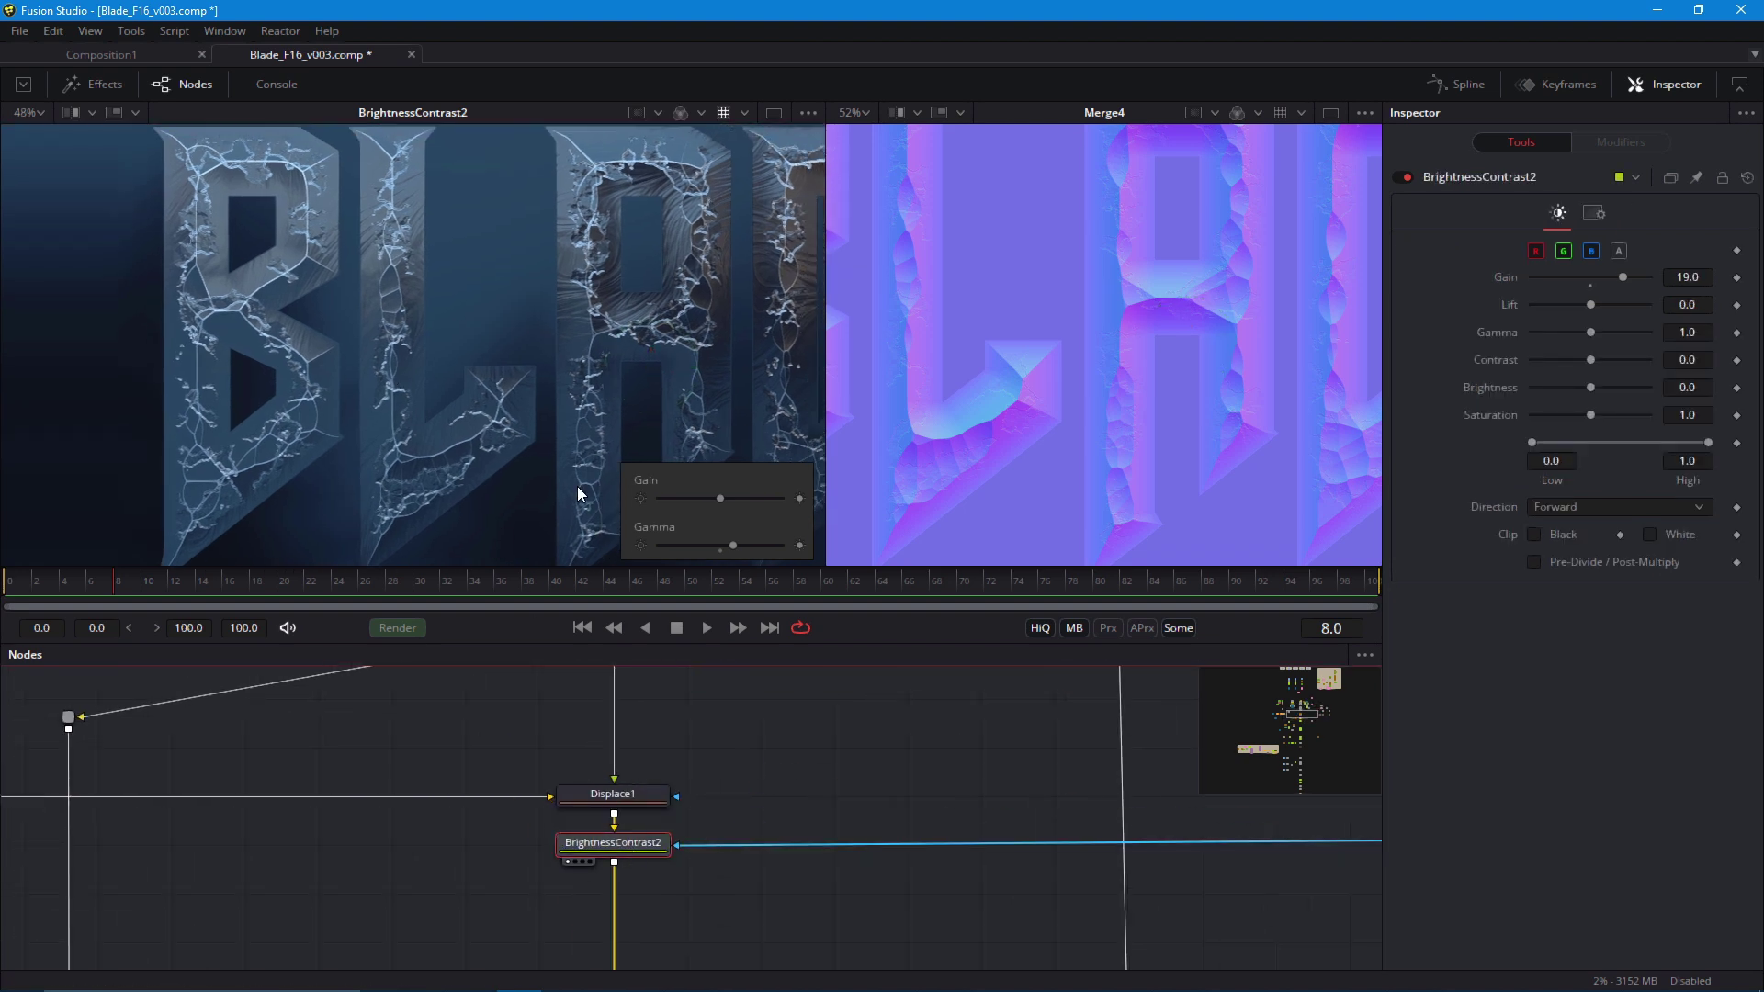
left_click_drag(1623, 277, 1609, 290)
left_click_drag(441, 369, 338, 458)
scroll(367, 417, "up", 2)
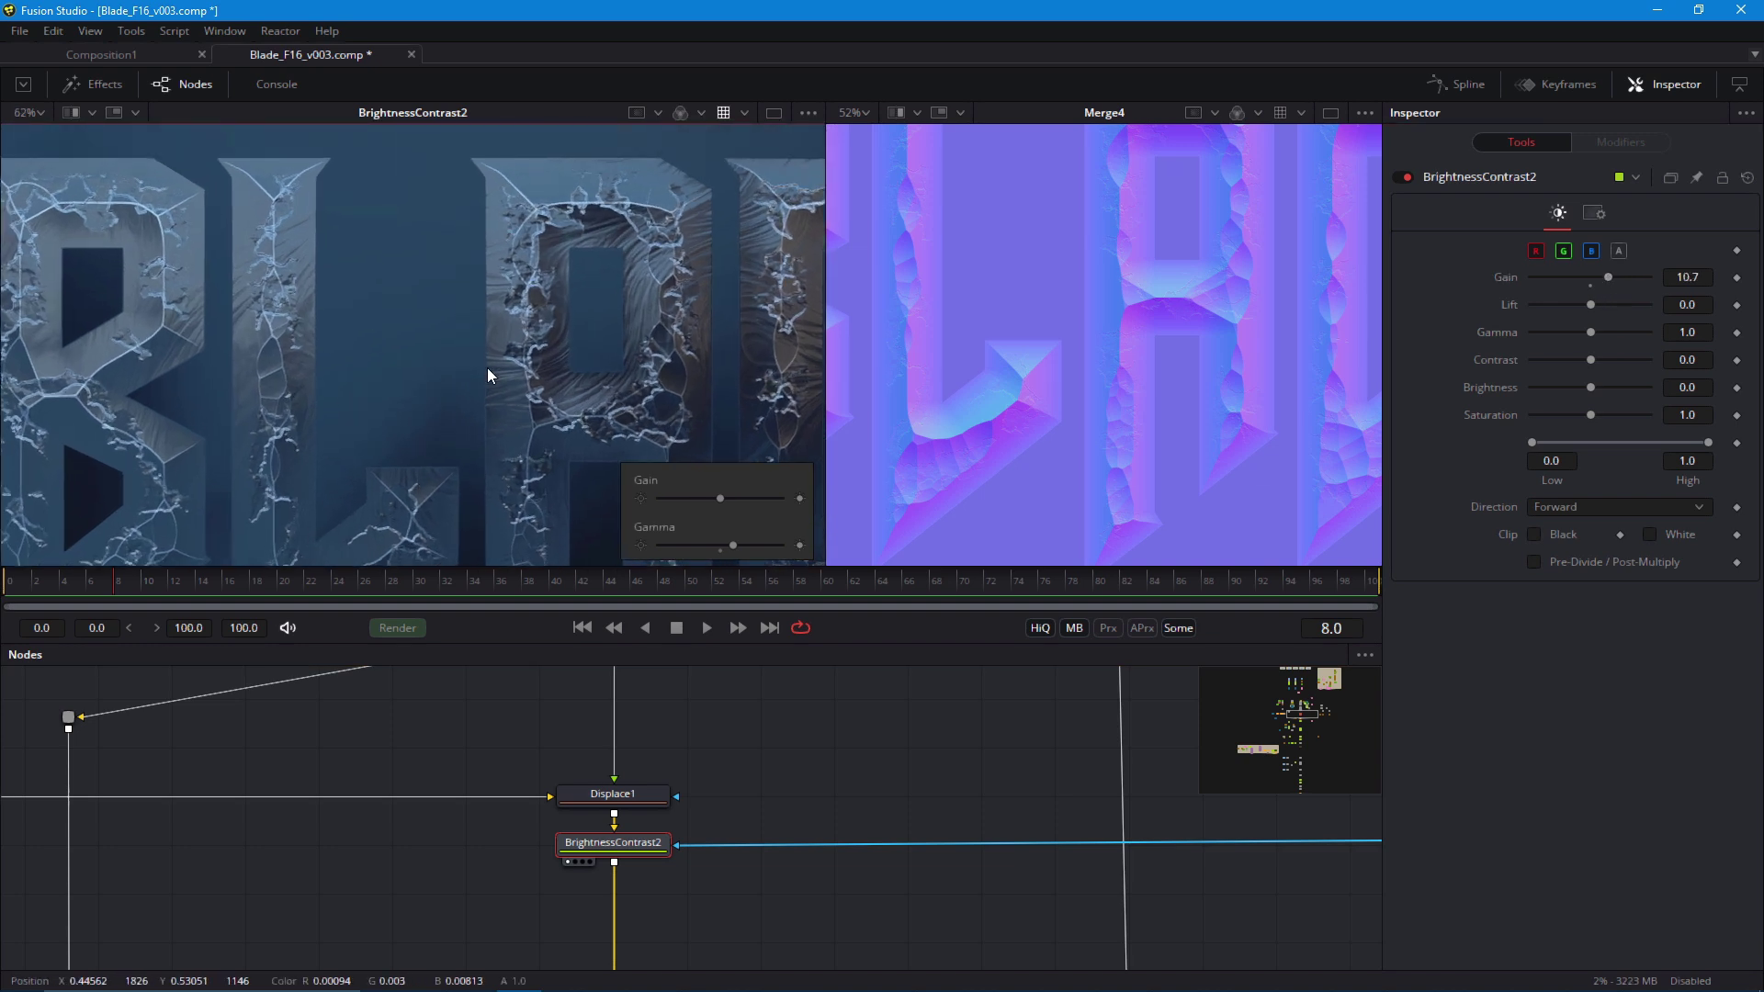
left_click_drag(540, 413, 400, 439)
scroll(400, 439, "up", 1)
left_click_drag(487, 330, 343, 366)
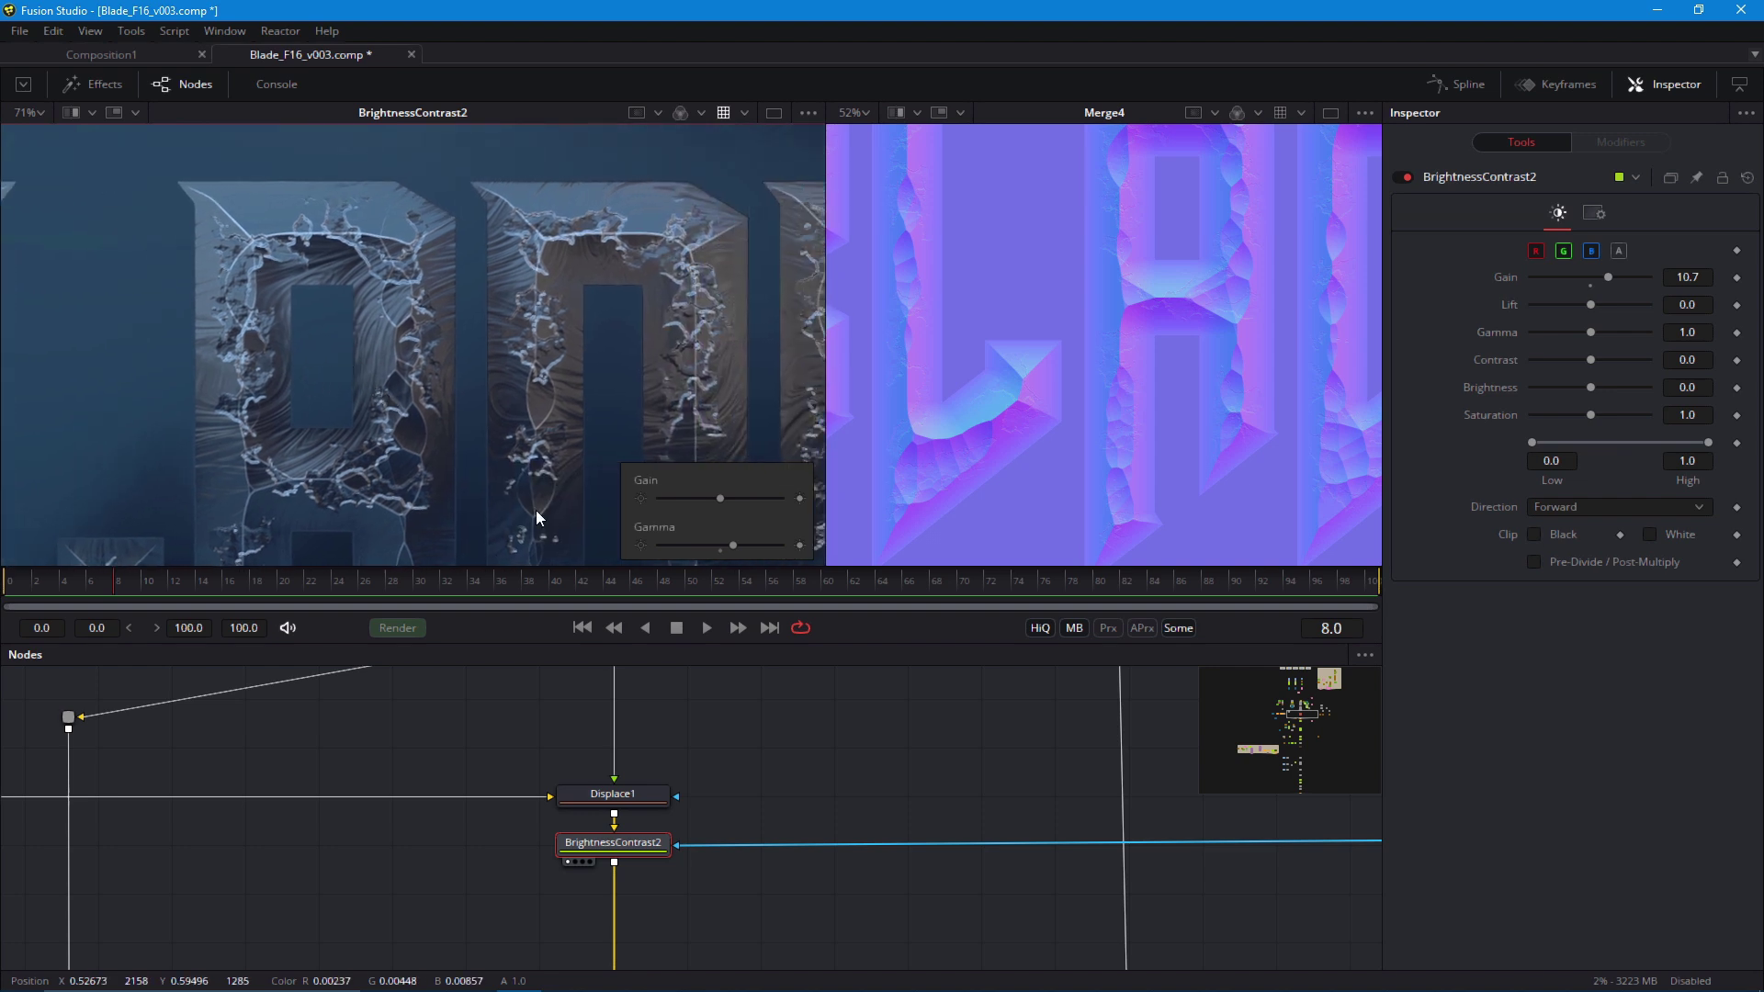
Set Merge4's blend to 0.9233 and check the effect on the title
left_click_drag(918, 825, 408, 691)
left_click_drag(732, 788, 35, 886)
left_click(740, 805)
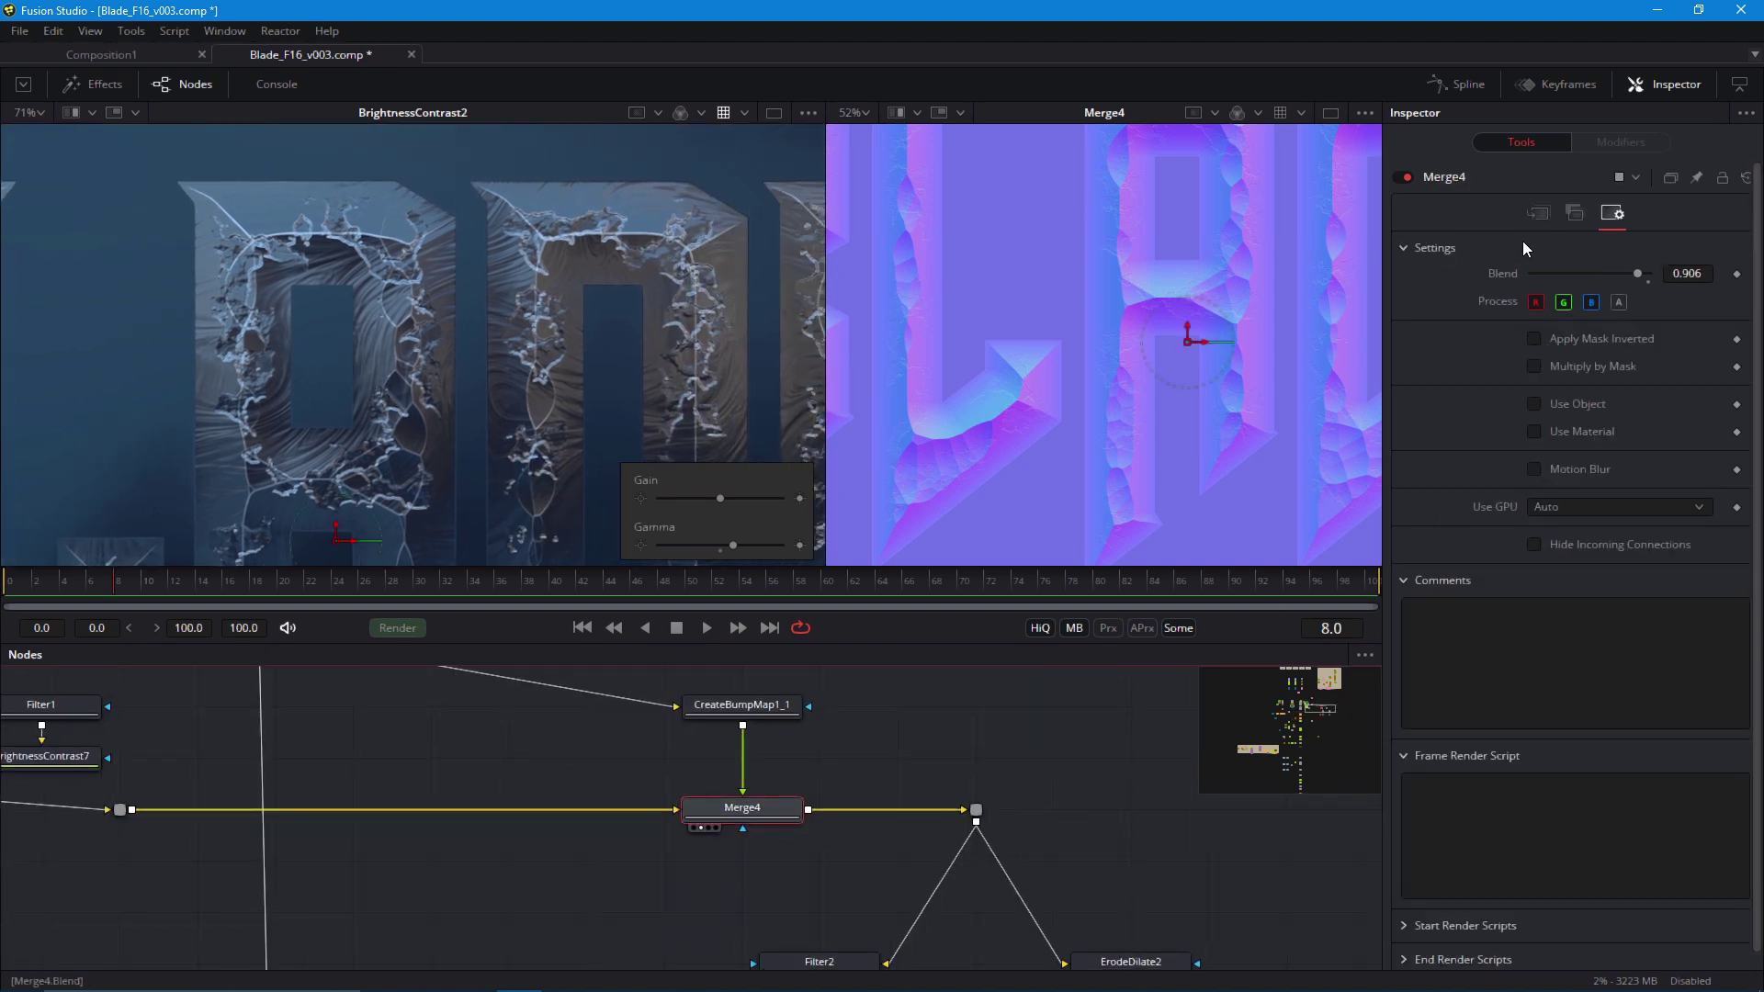
left_click(1538, 212)
scroll(259, 285, "down", 3)
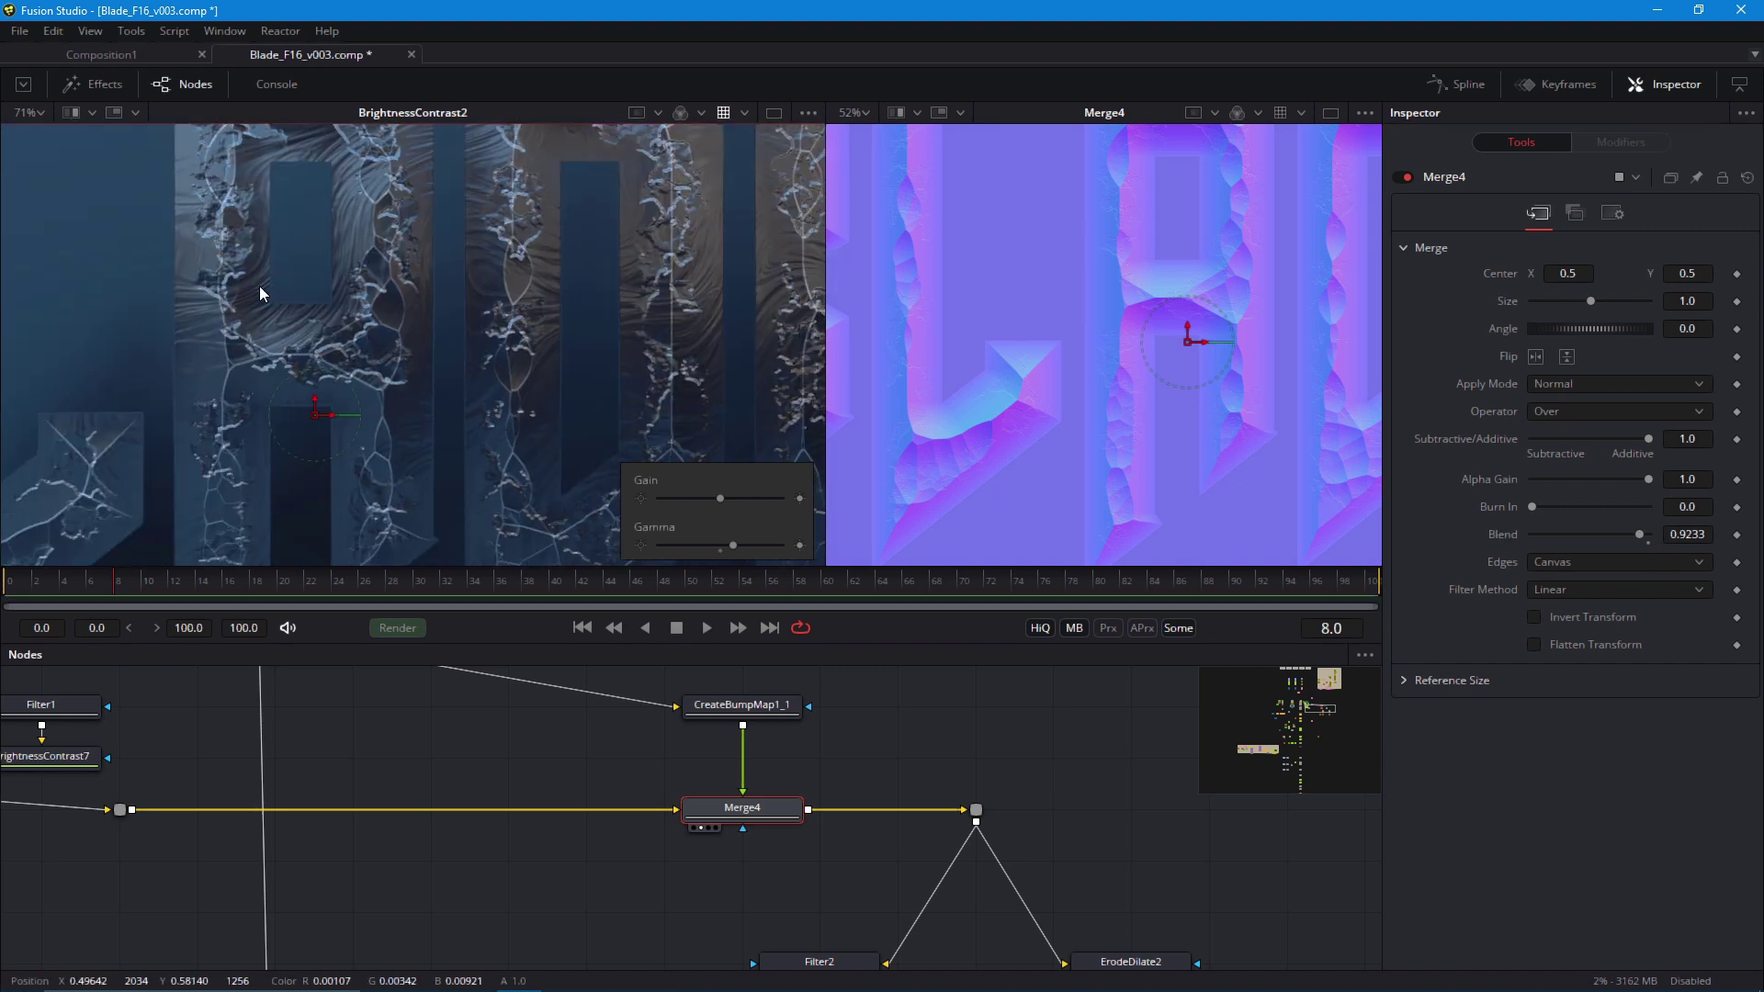
scroll(474, 830, "down", 3)
scroll(378, 882, "up", 3)
Show VariBlur1 in the first viewer and examine the blurred edge highlights on the title
left_click_drag(379, 882, 496, 725)
left_click(498, 797)
scroll(473, 443, "up", 1)
left_click_drag(472, 443, 314, 455)
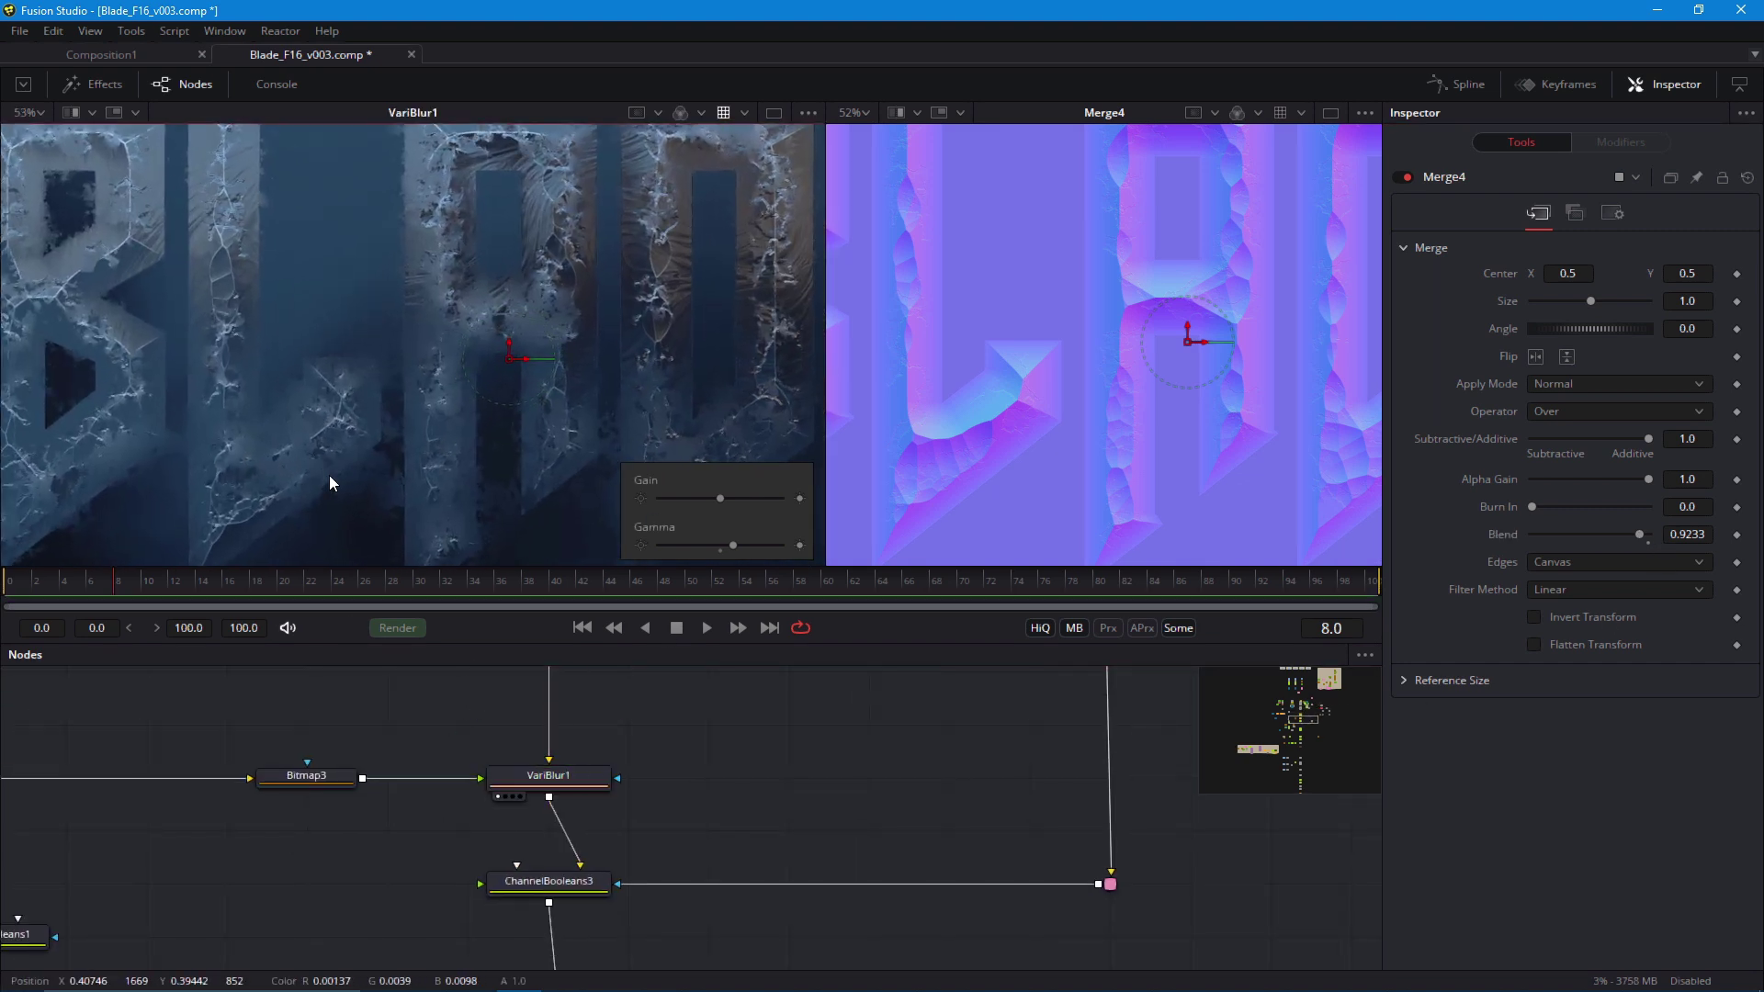
scroll(329, 479, "down", 1)
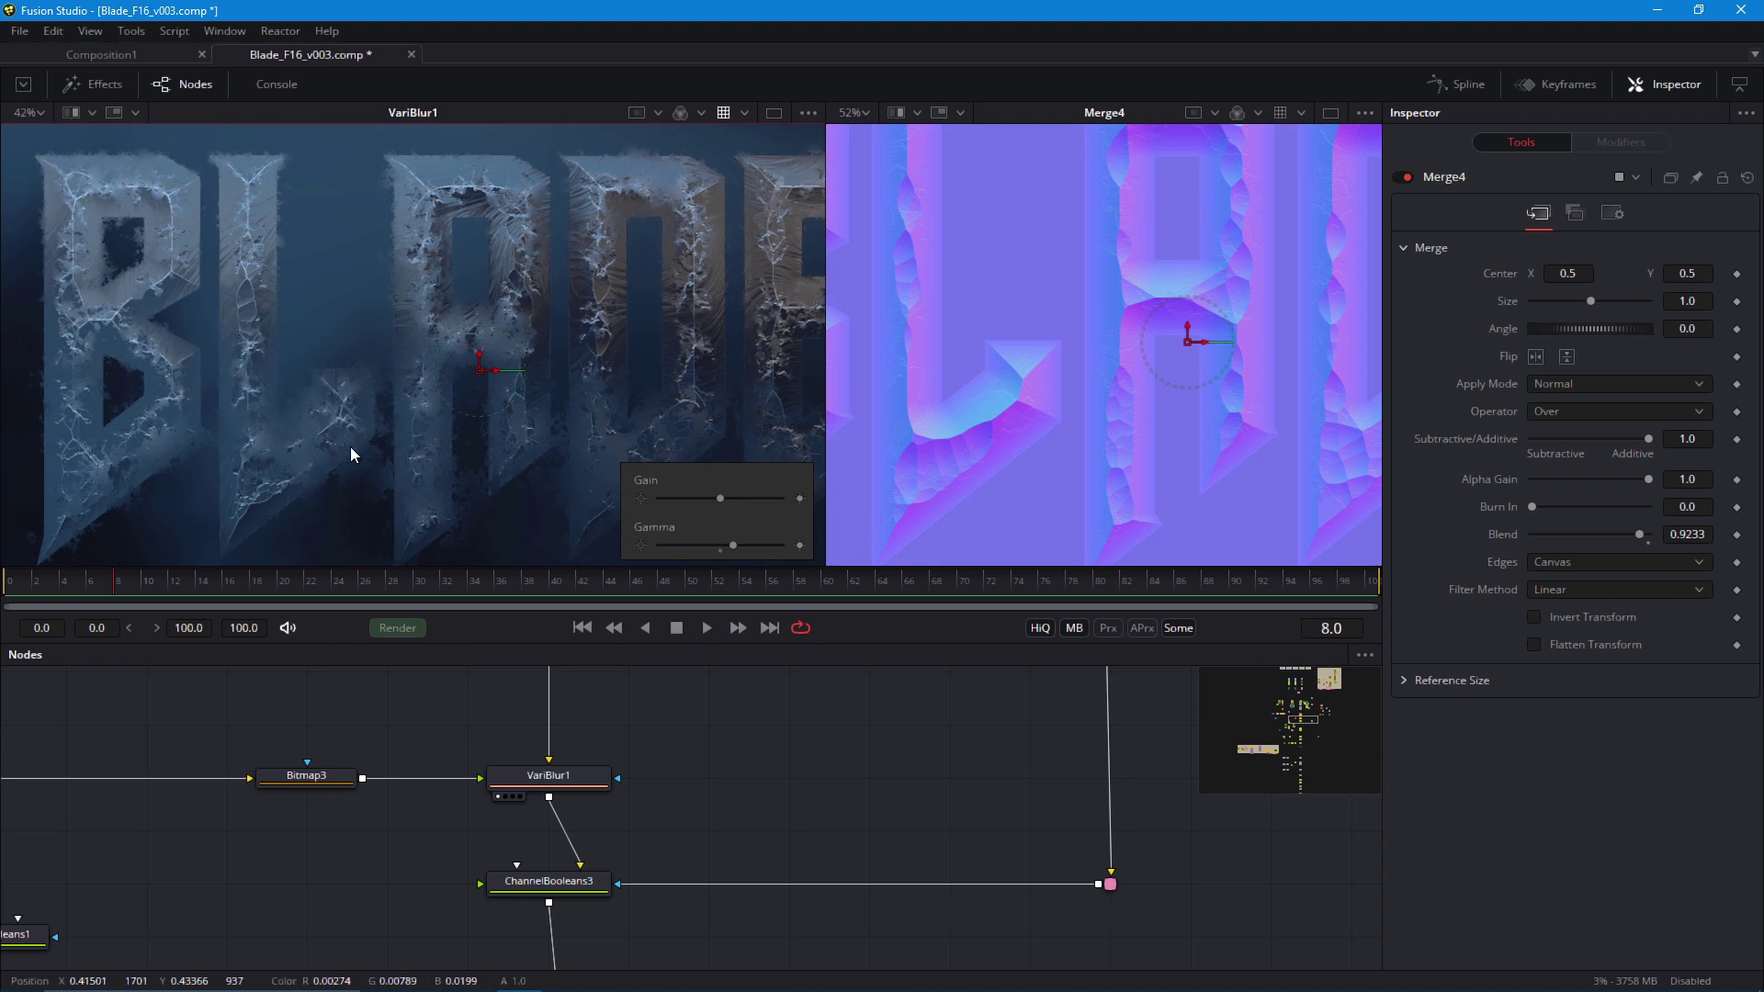
scroll(386, 441, "down", 1)
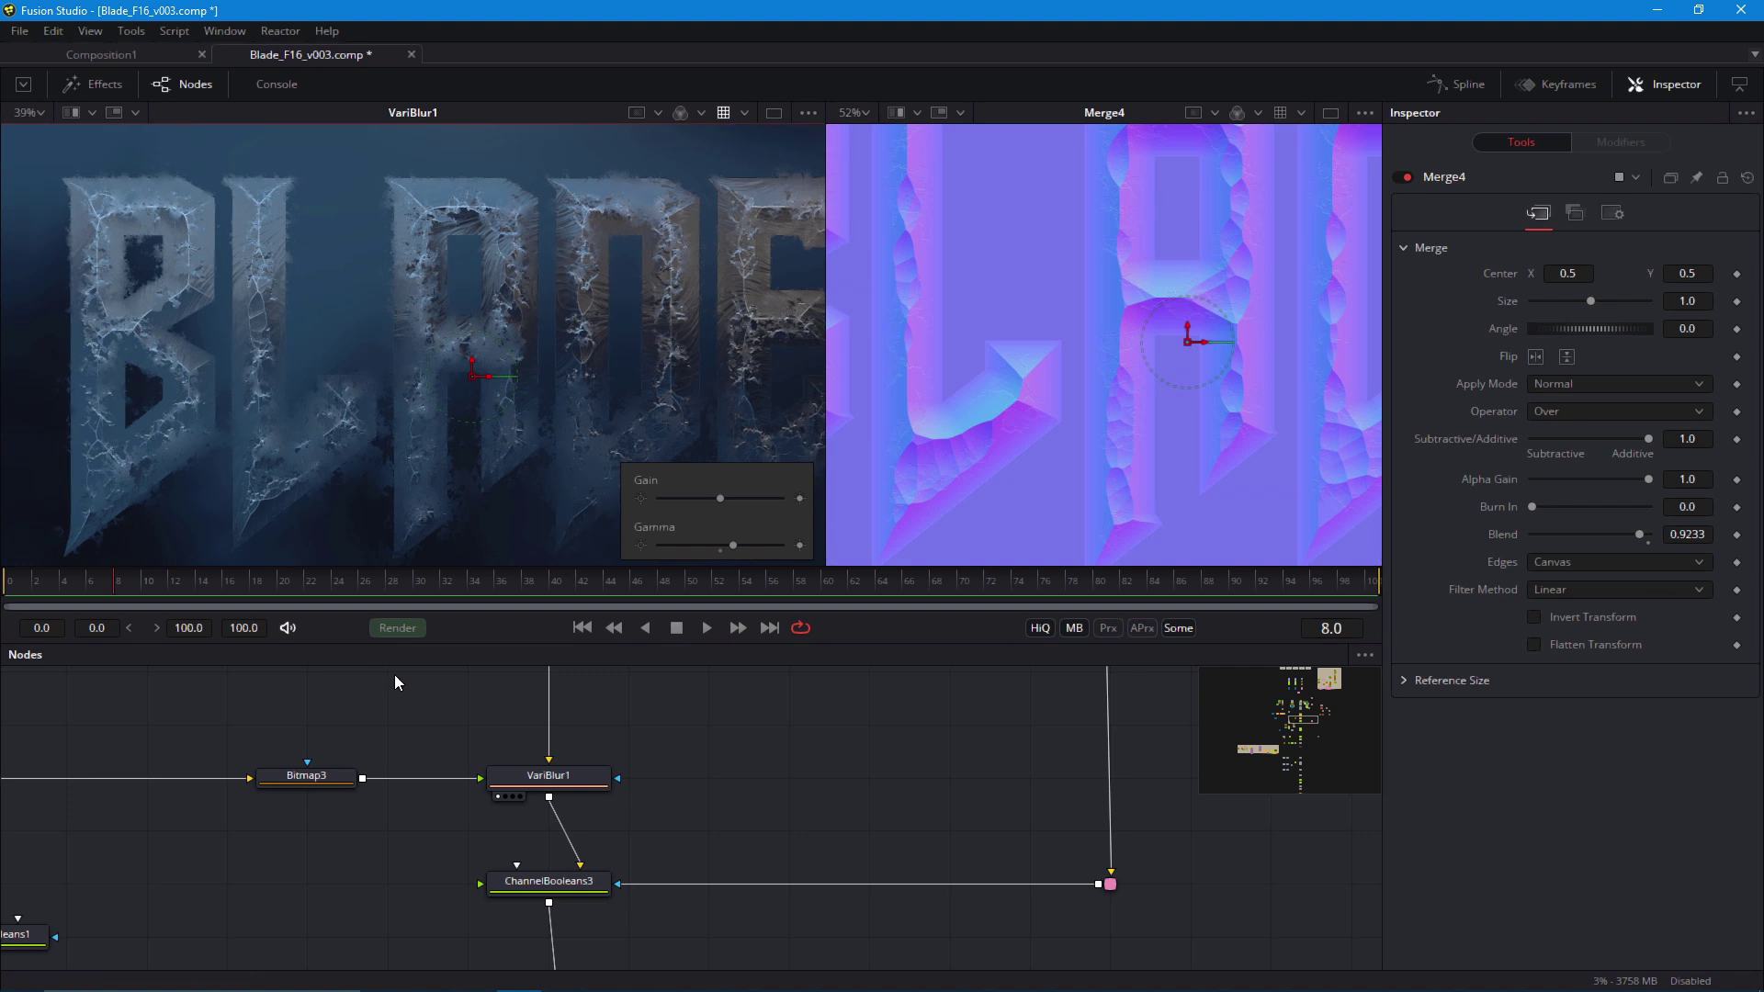
Show ChannelBooleans3 in the first viewer to check the title cut out by its alpha
left_click_drag(457, 751, 445, 682)
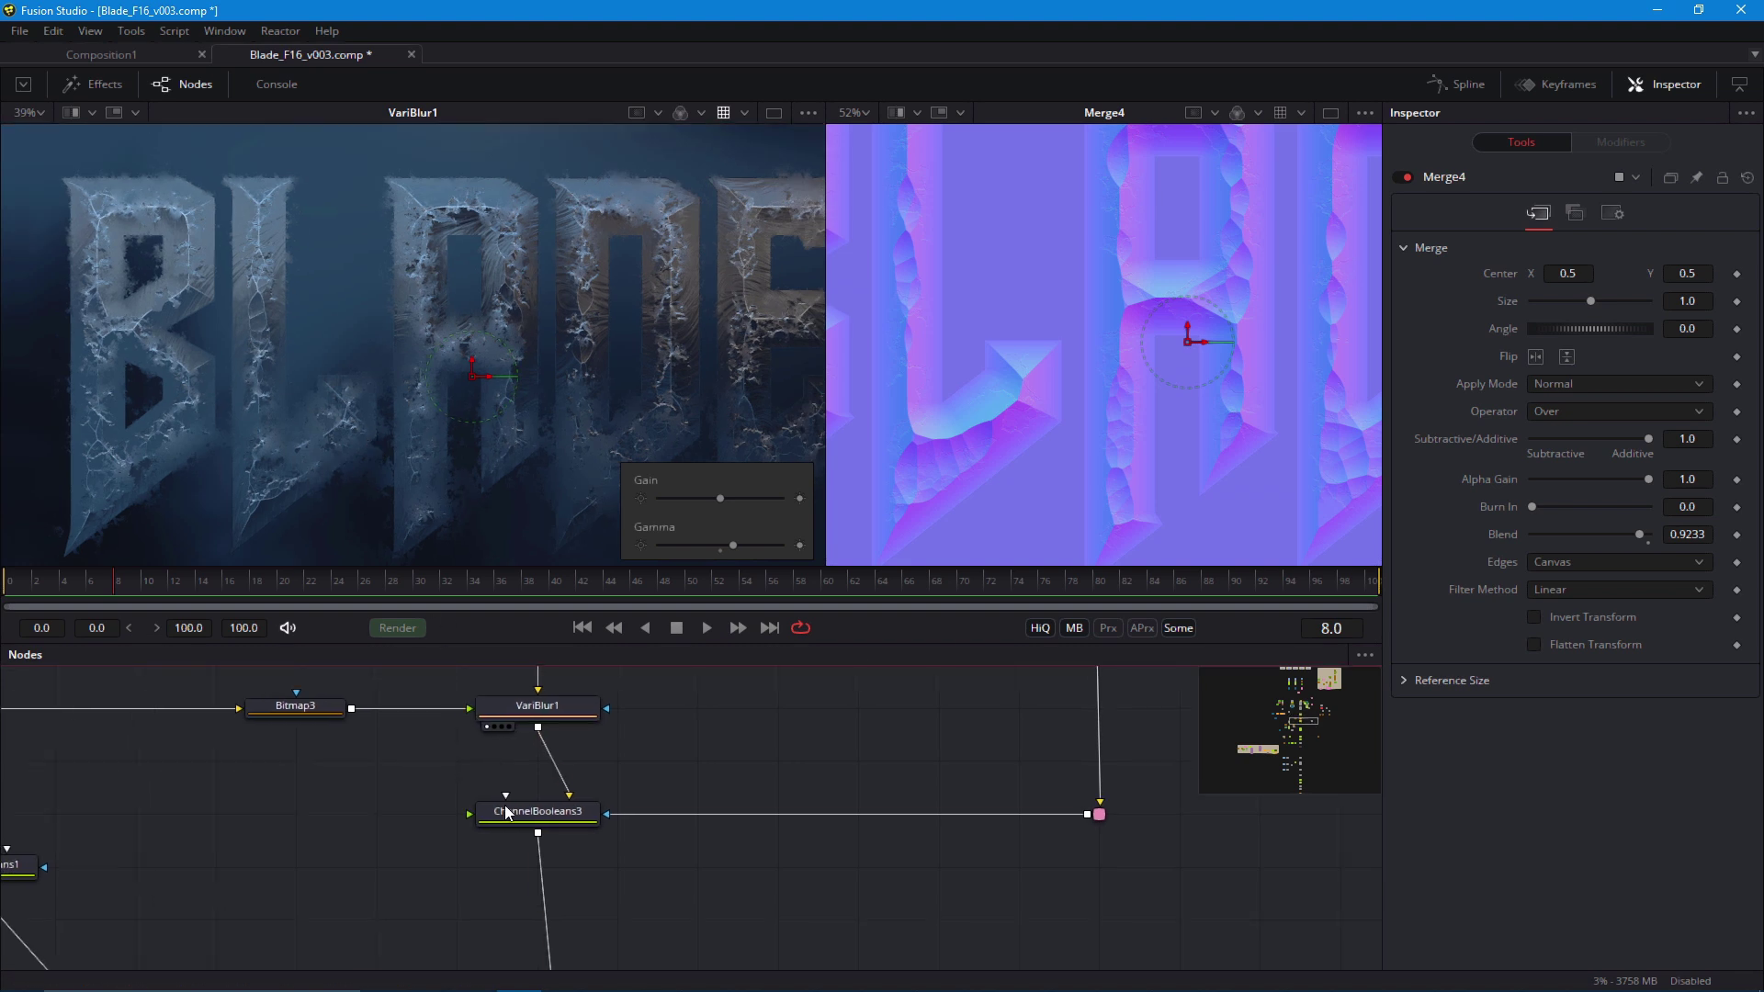
left_click_drag(504, 809, 373, 488)
key("1")
scroll(404, 739, "down", 2)
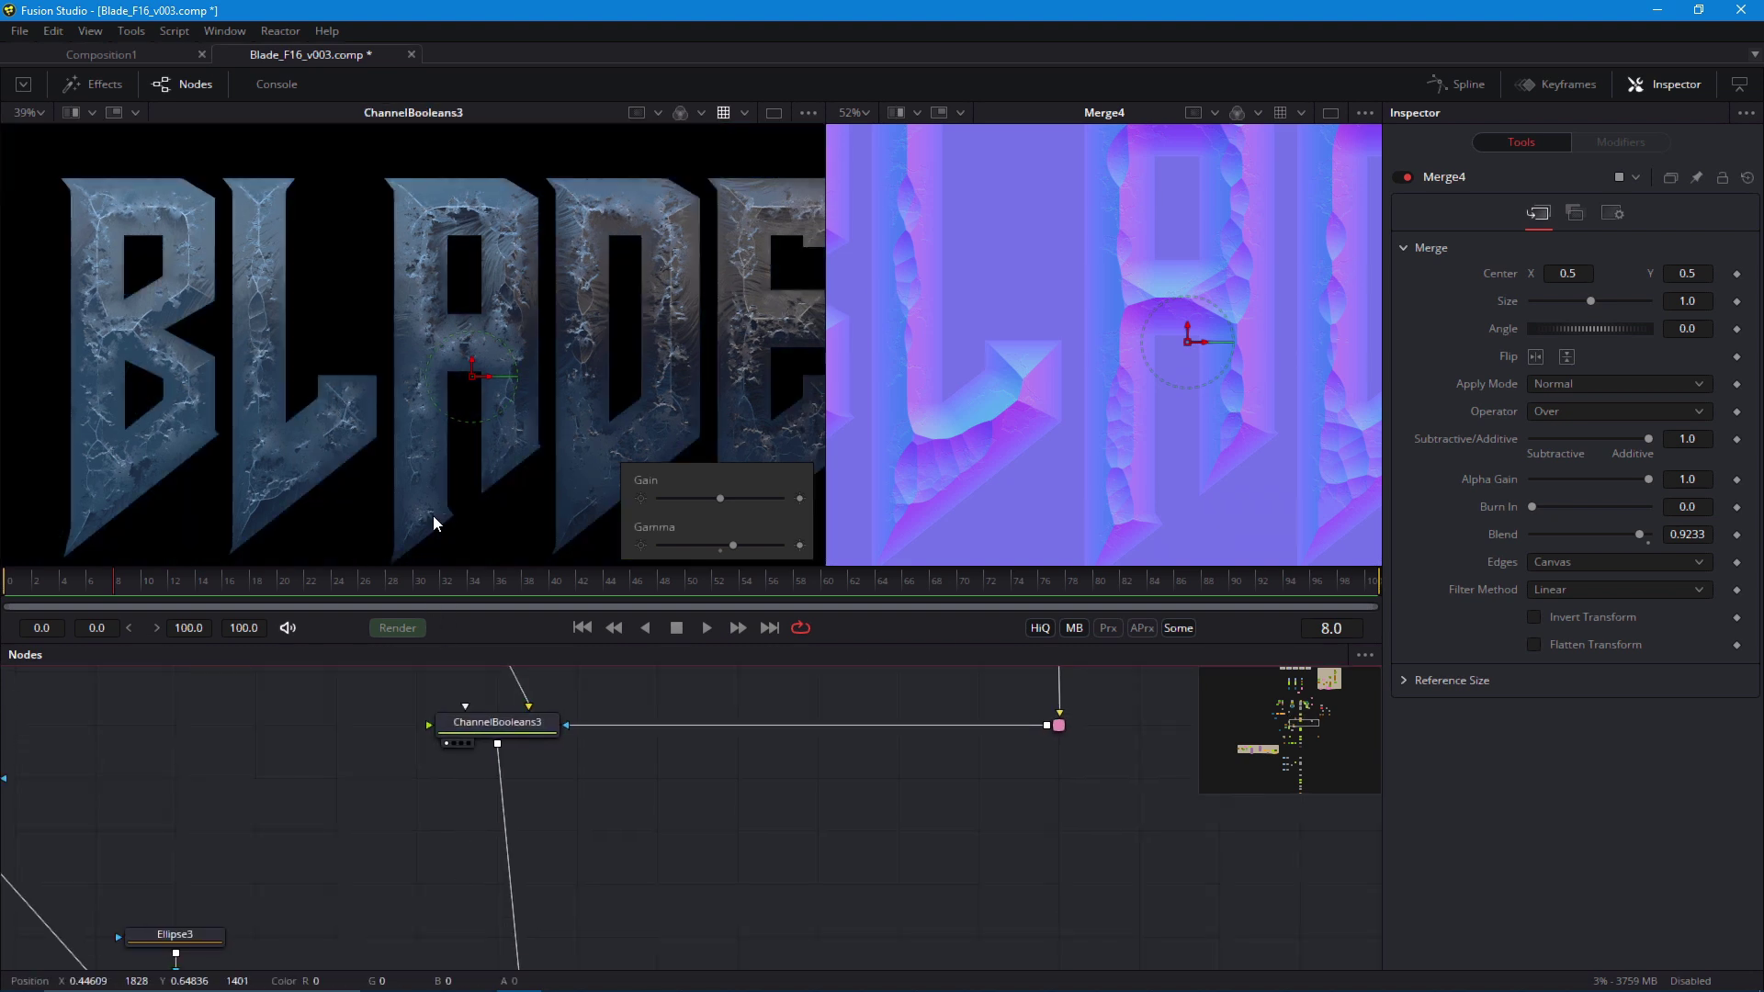
scroll(485, 899, "down", 5)
Show ChannelBooleans2 and ChannelBooleans2_1 in turn in the first viewer and examine the added shading on the letters
left_click(448, 892)
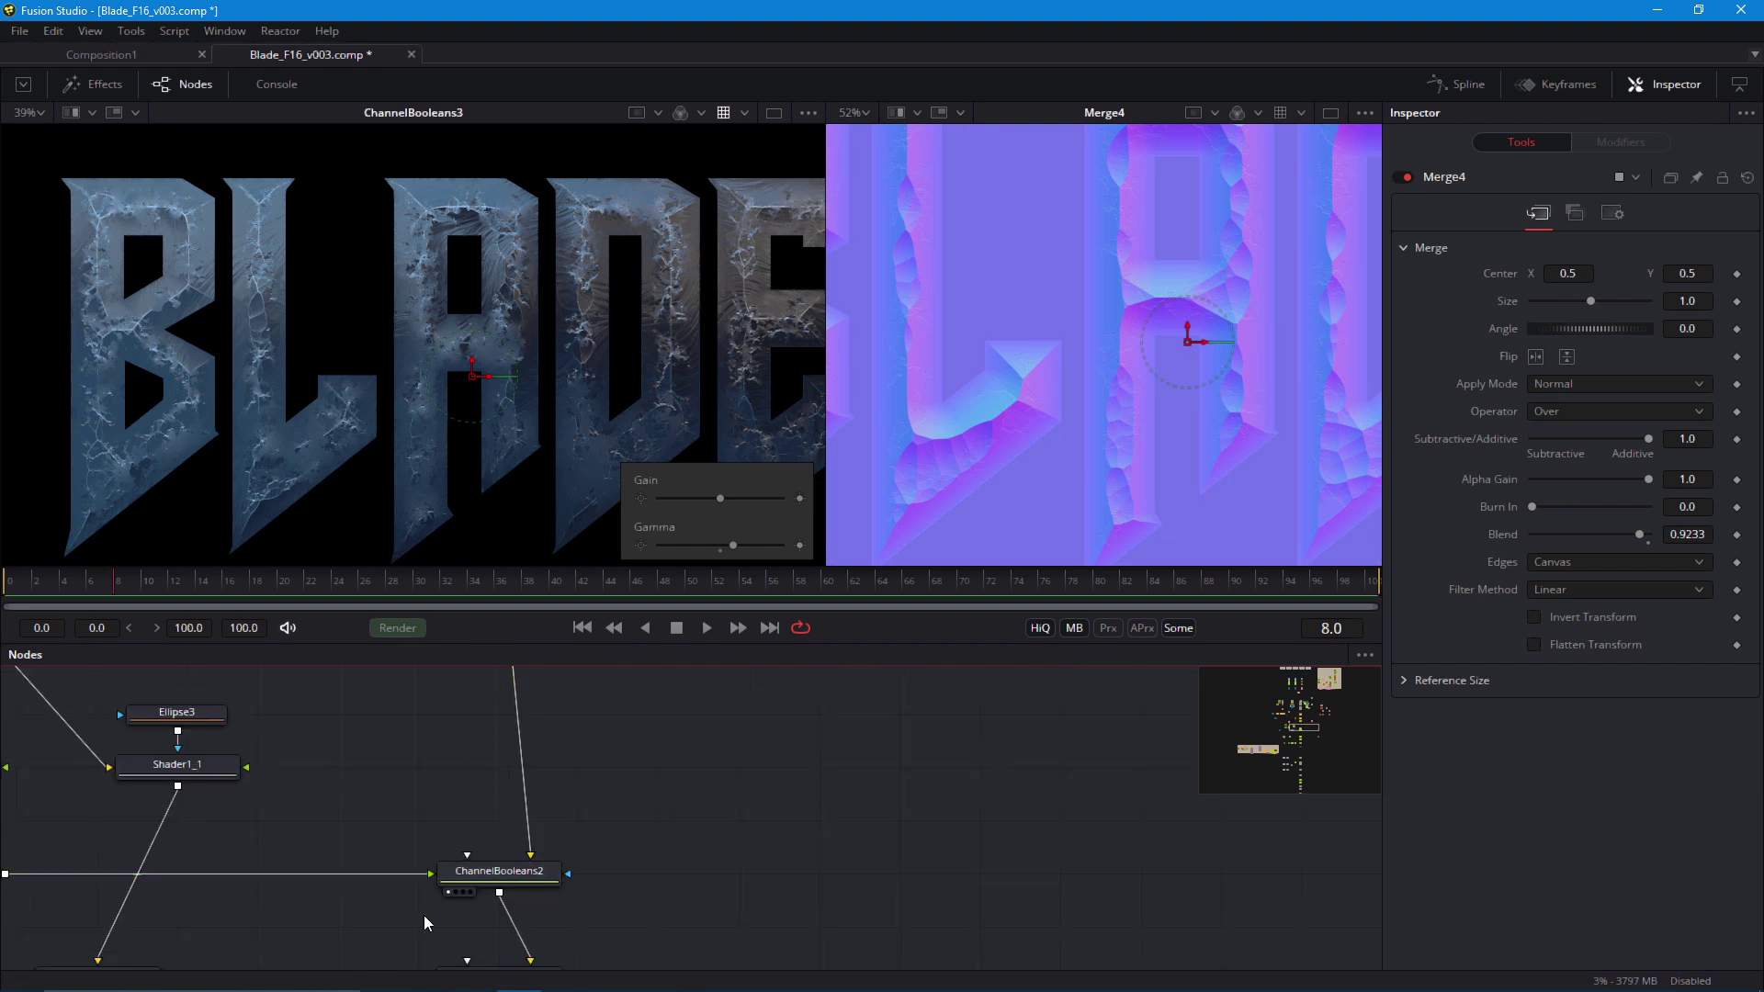
left_click_drag(425, 922, 475, 906)
scroll(398, 446, "down", 1)
scroll(593, 432, "up", 5)
scroll(386, 432, "down", 4)
scroll(373, 442, "down", 2)
left_click_drag(373, 442, 472, 375)
left_click_drag(381, 754, 366, 596)
left_click(484, 822)
scroll(367, 478, "up", 3)
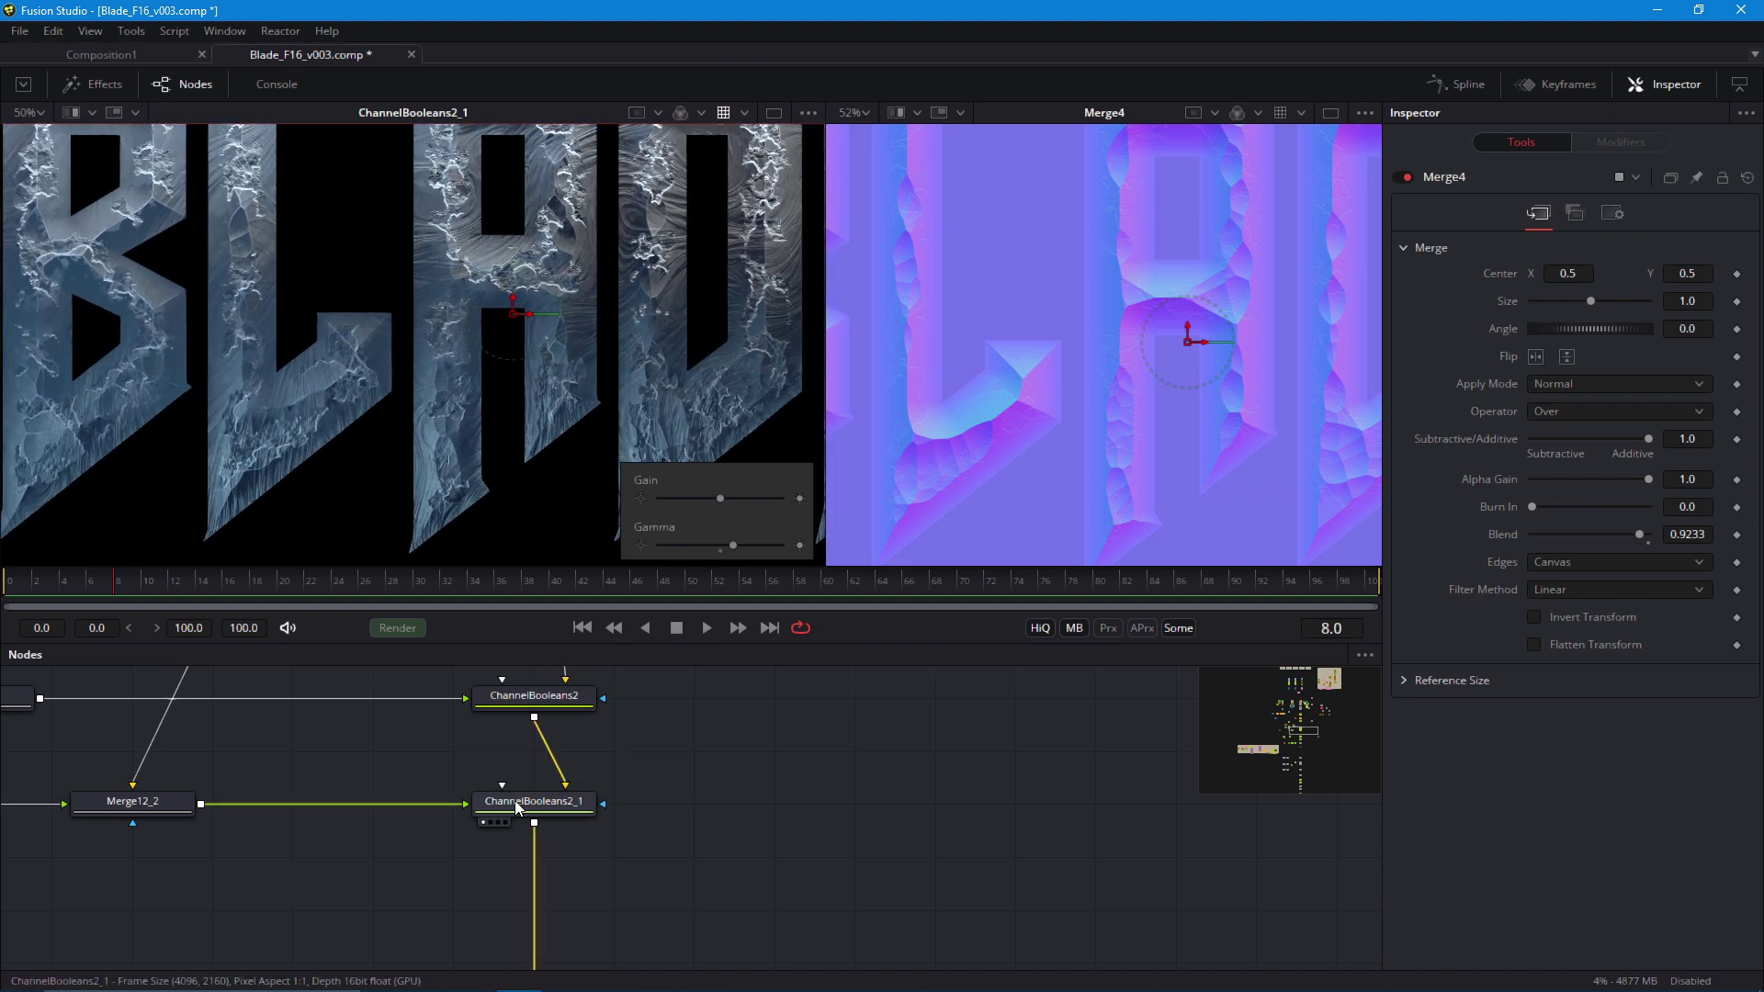
Set ChannelBooleans2_1's blend to 0.142 and check the softened shading on the title
left_click(514, 801)
left_click(1612, 213)
left_click_drag(1643, 273, 1553, 274)
scroll(372, 476, "down", 3)
scroll(349, 413, "up", 2)
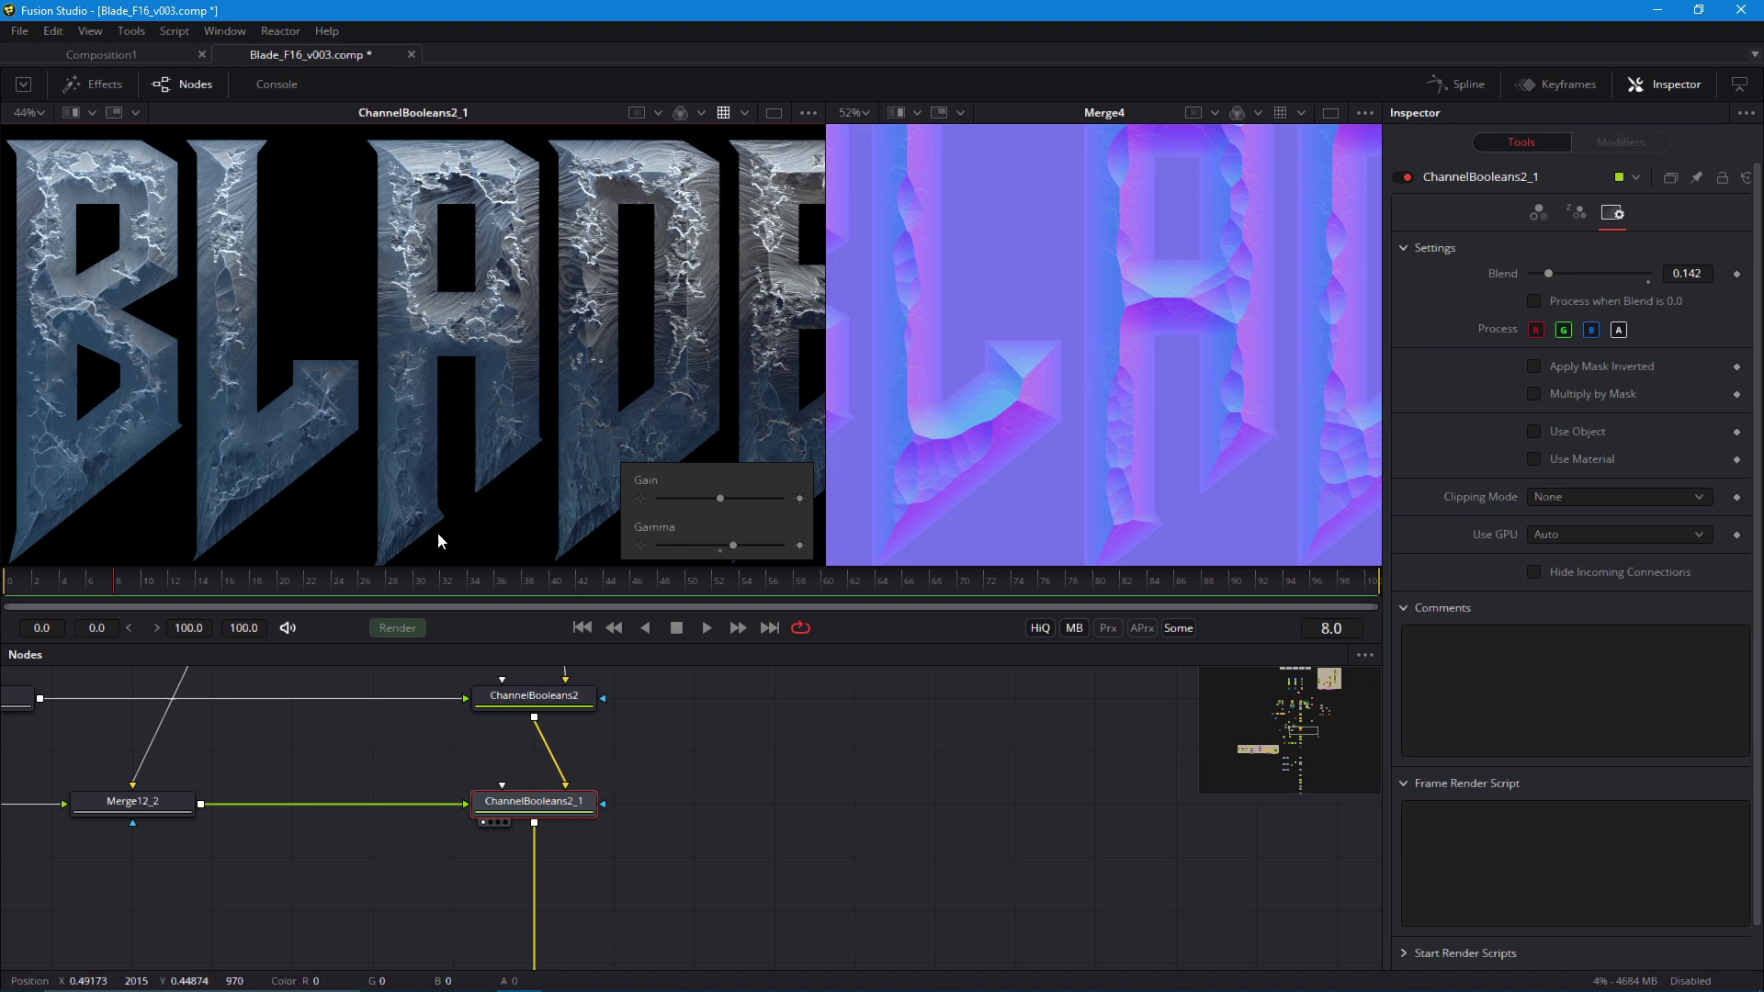
Show IN_ExtractMSK from the Underlay3 group in the second viewer
scroll(606, 864, "down", 3)
left_click_drag(377, 791, 371, 917)
left_click_drag(534, 707, 506, 849)
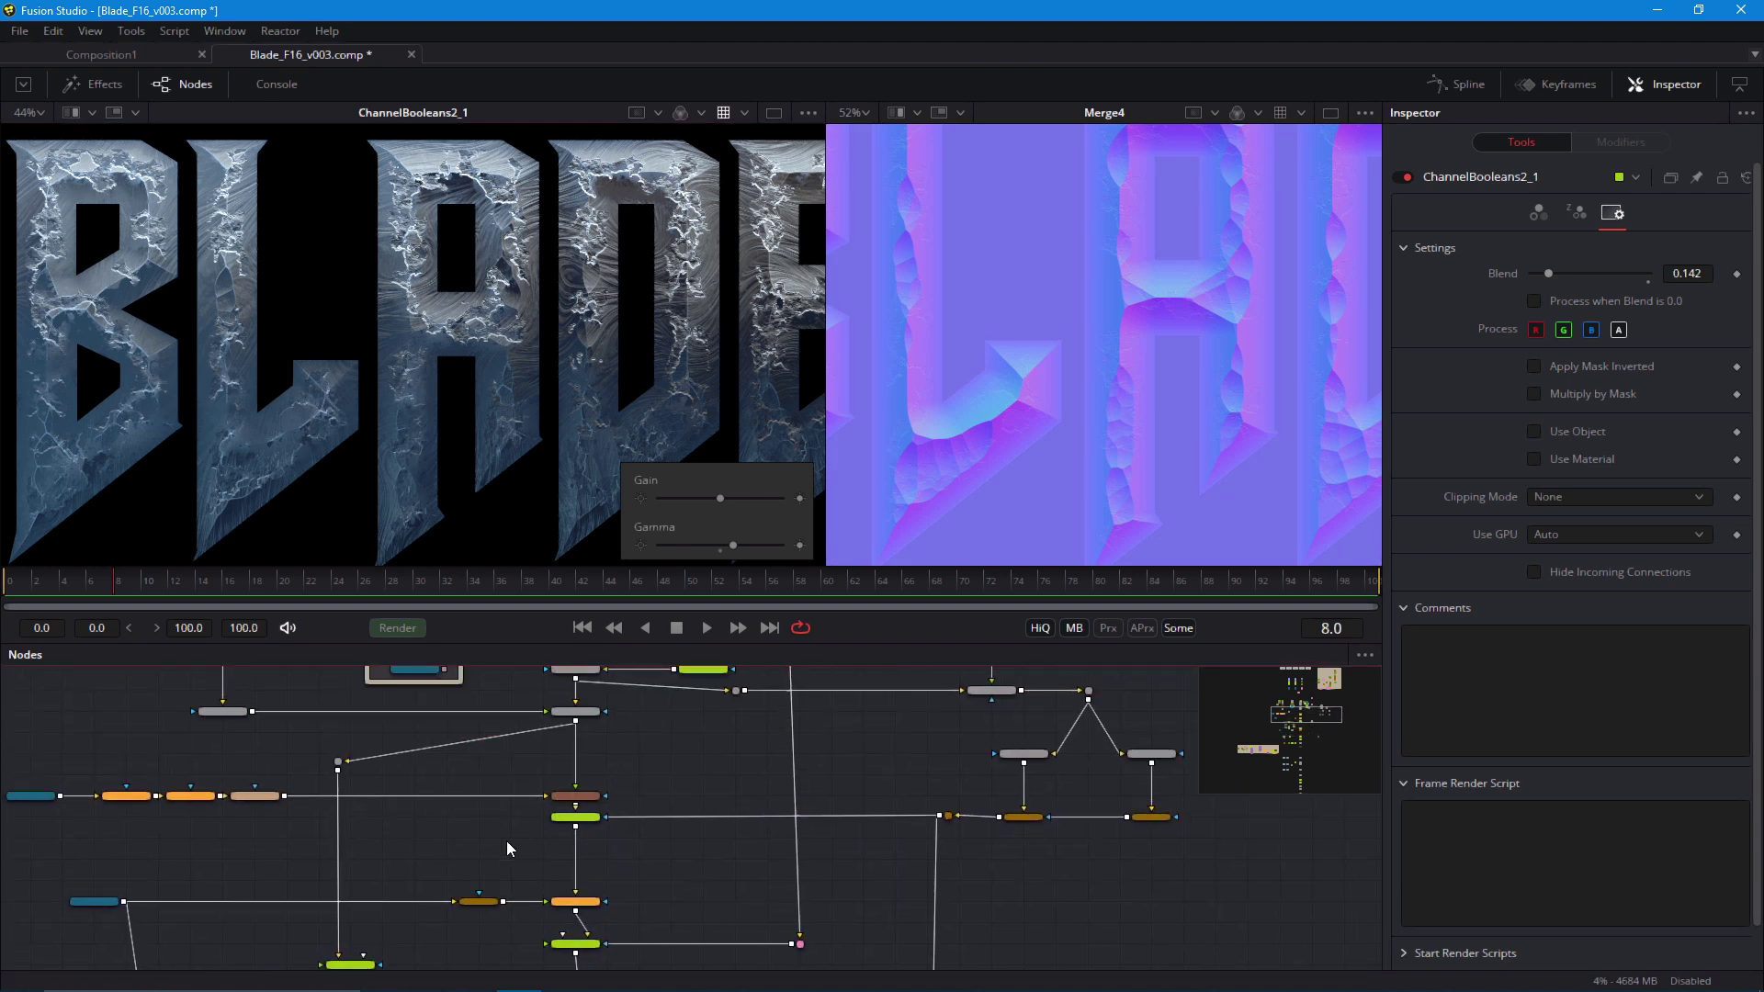
scroll(459, 808, "up", 5)
left_click(439, 768)
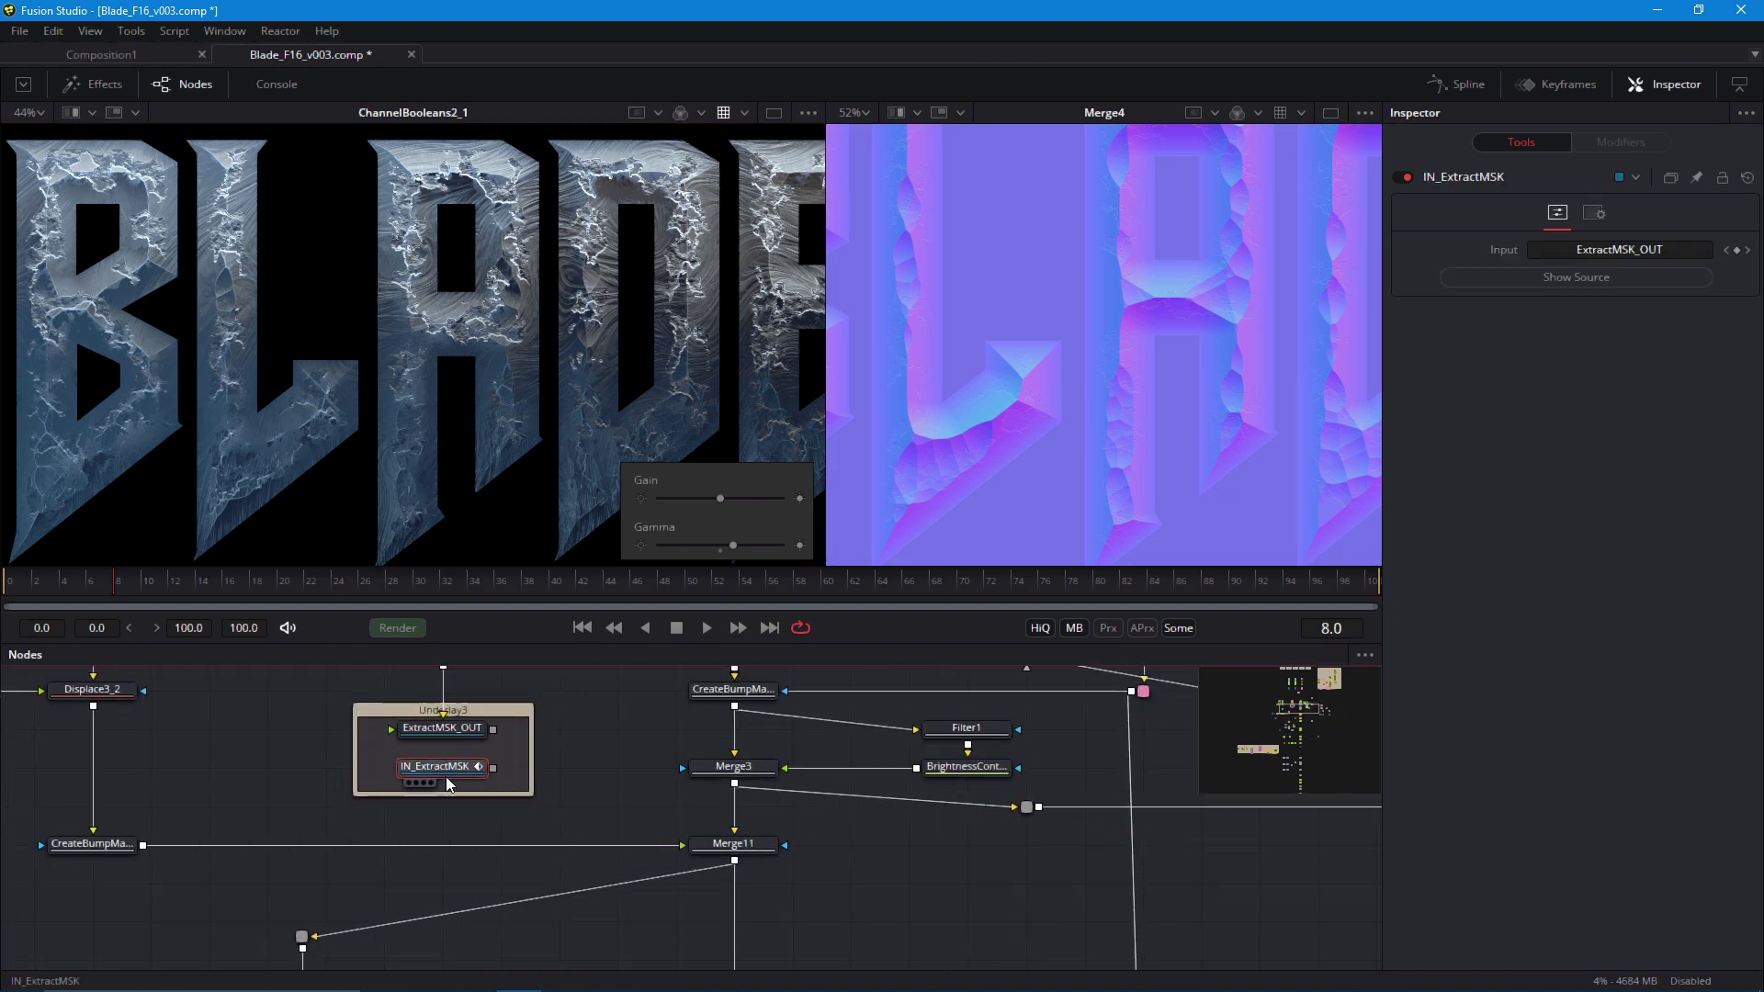
key("2")
left_click_drag(539, 814, 487, 856)
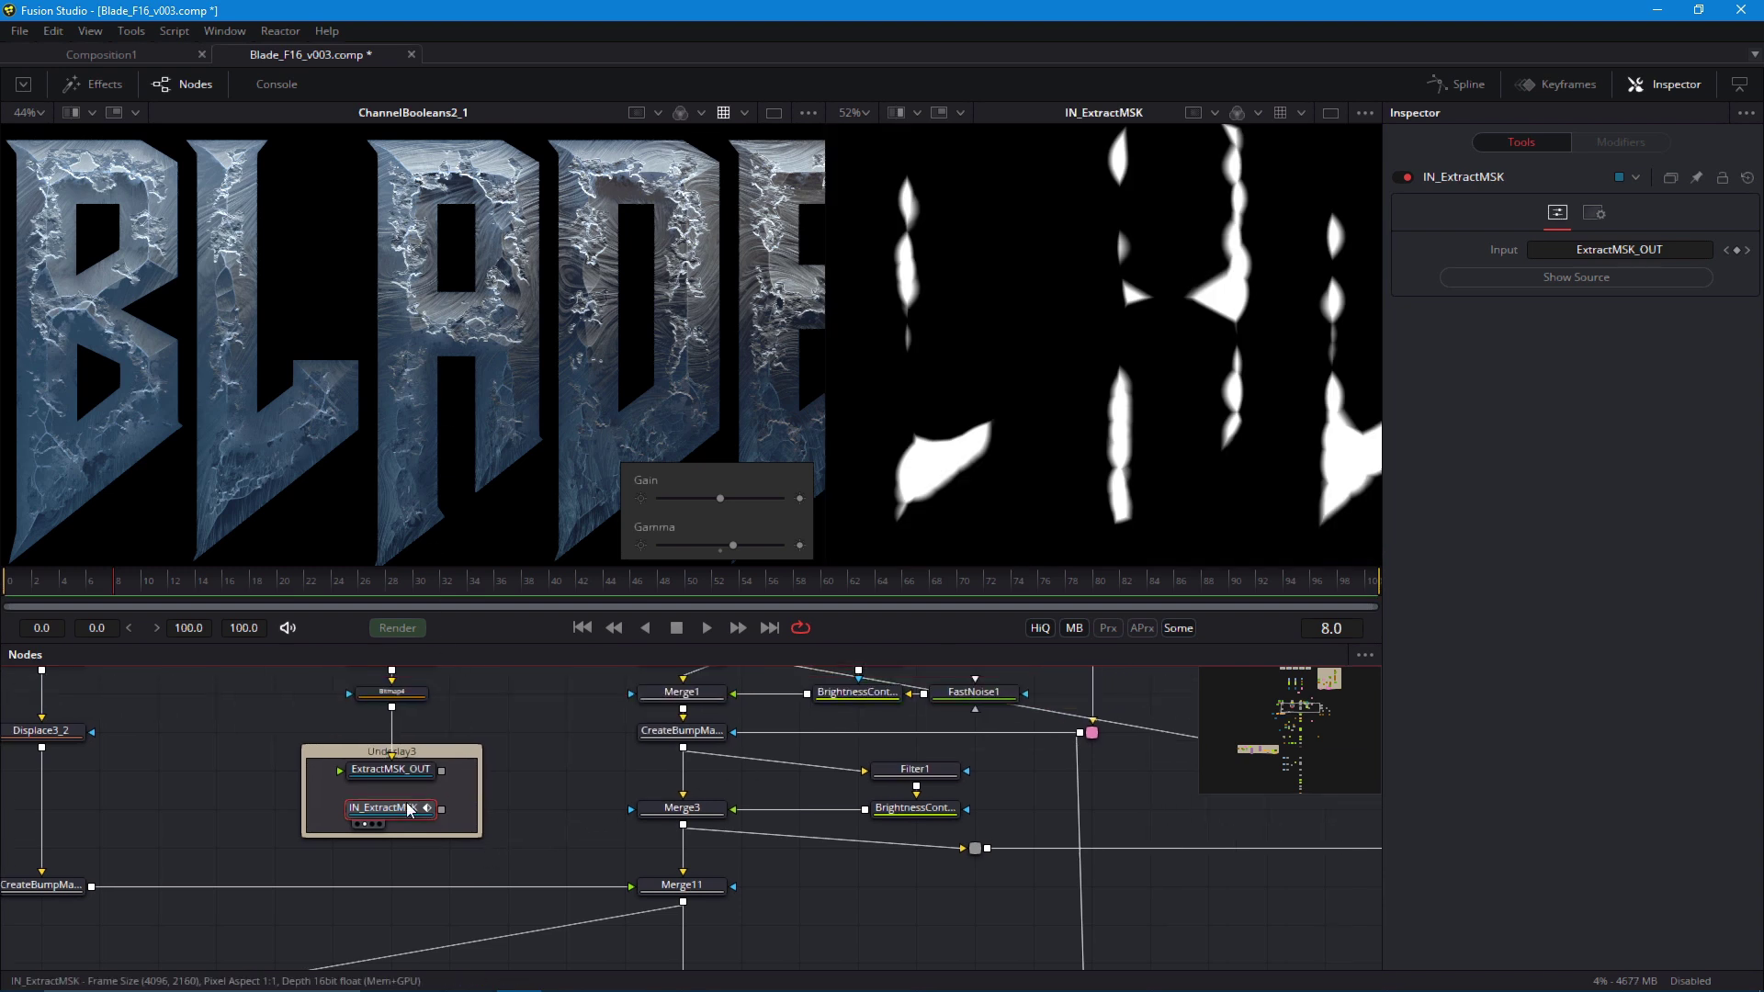
Paste an instance of IN_ExtractMSK into the empty area below Merge12_2
scroll(422, 853, "down", 4)
left_click_drag(299, 830, 288, 480)
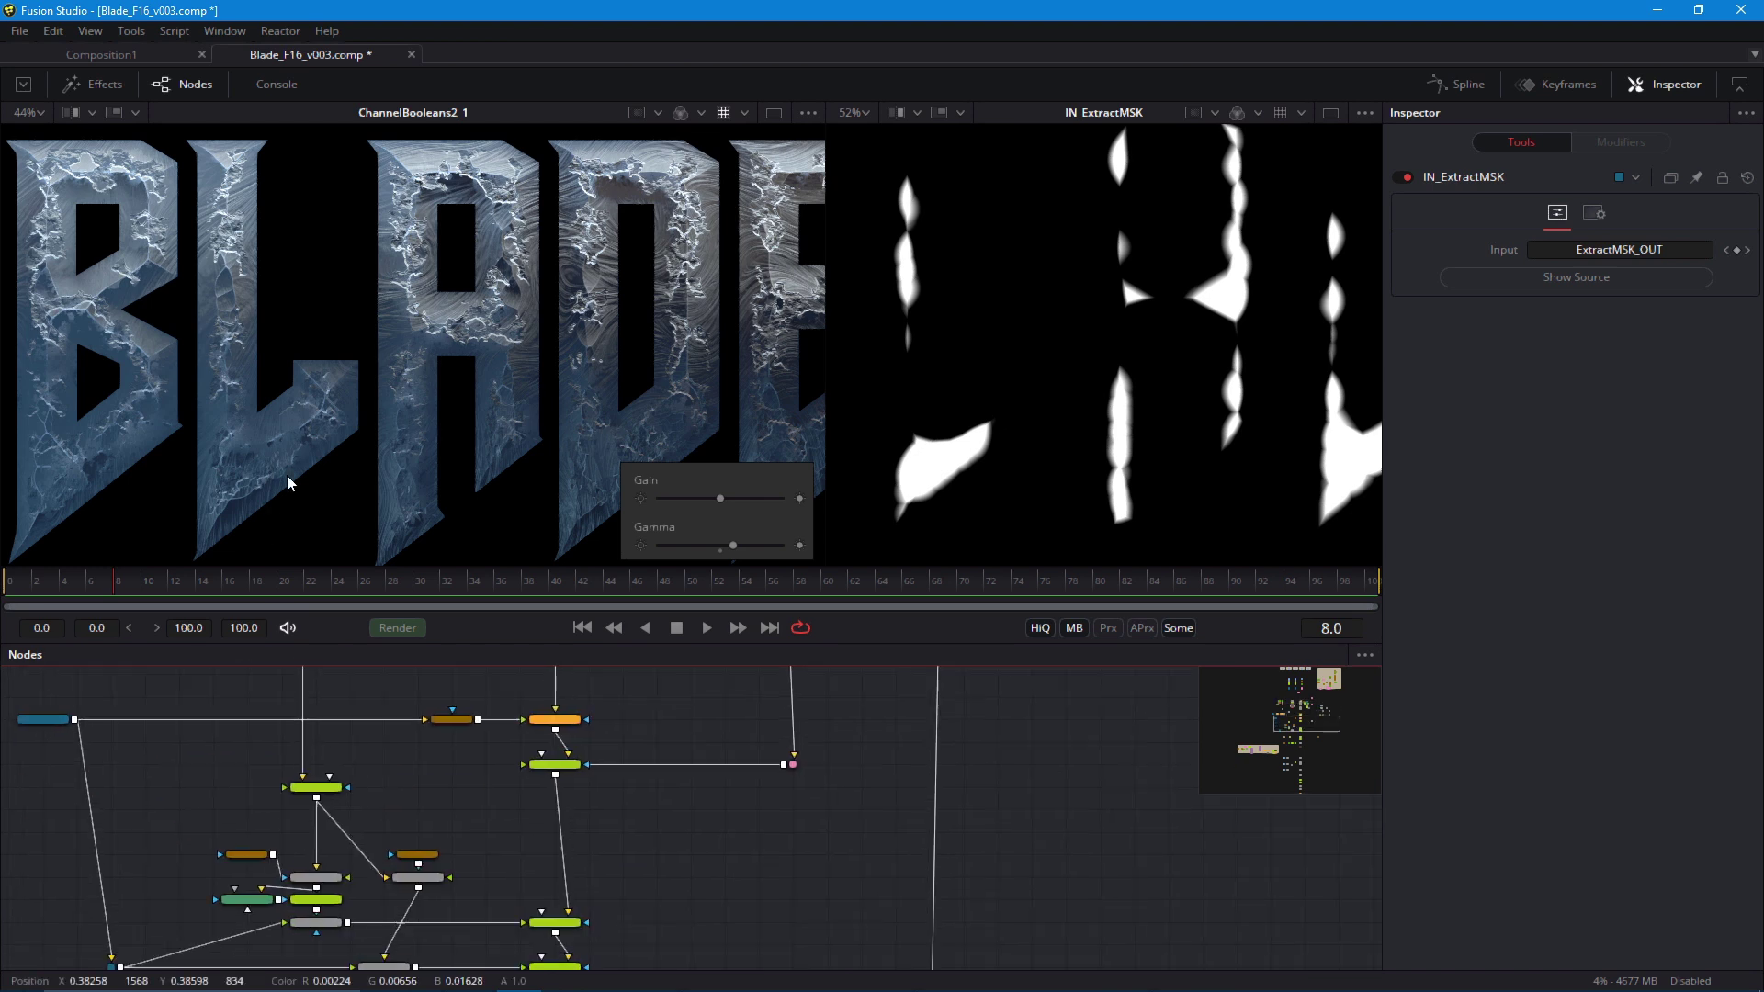
left_click_drag(350, 778, 303, 508)
scroll(373, 741, "up", 4)
left_click_drag(528, 744, 497, 901)
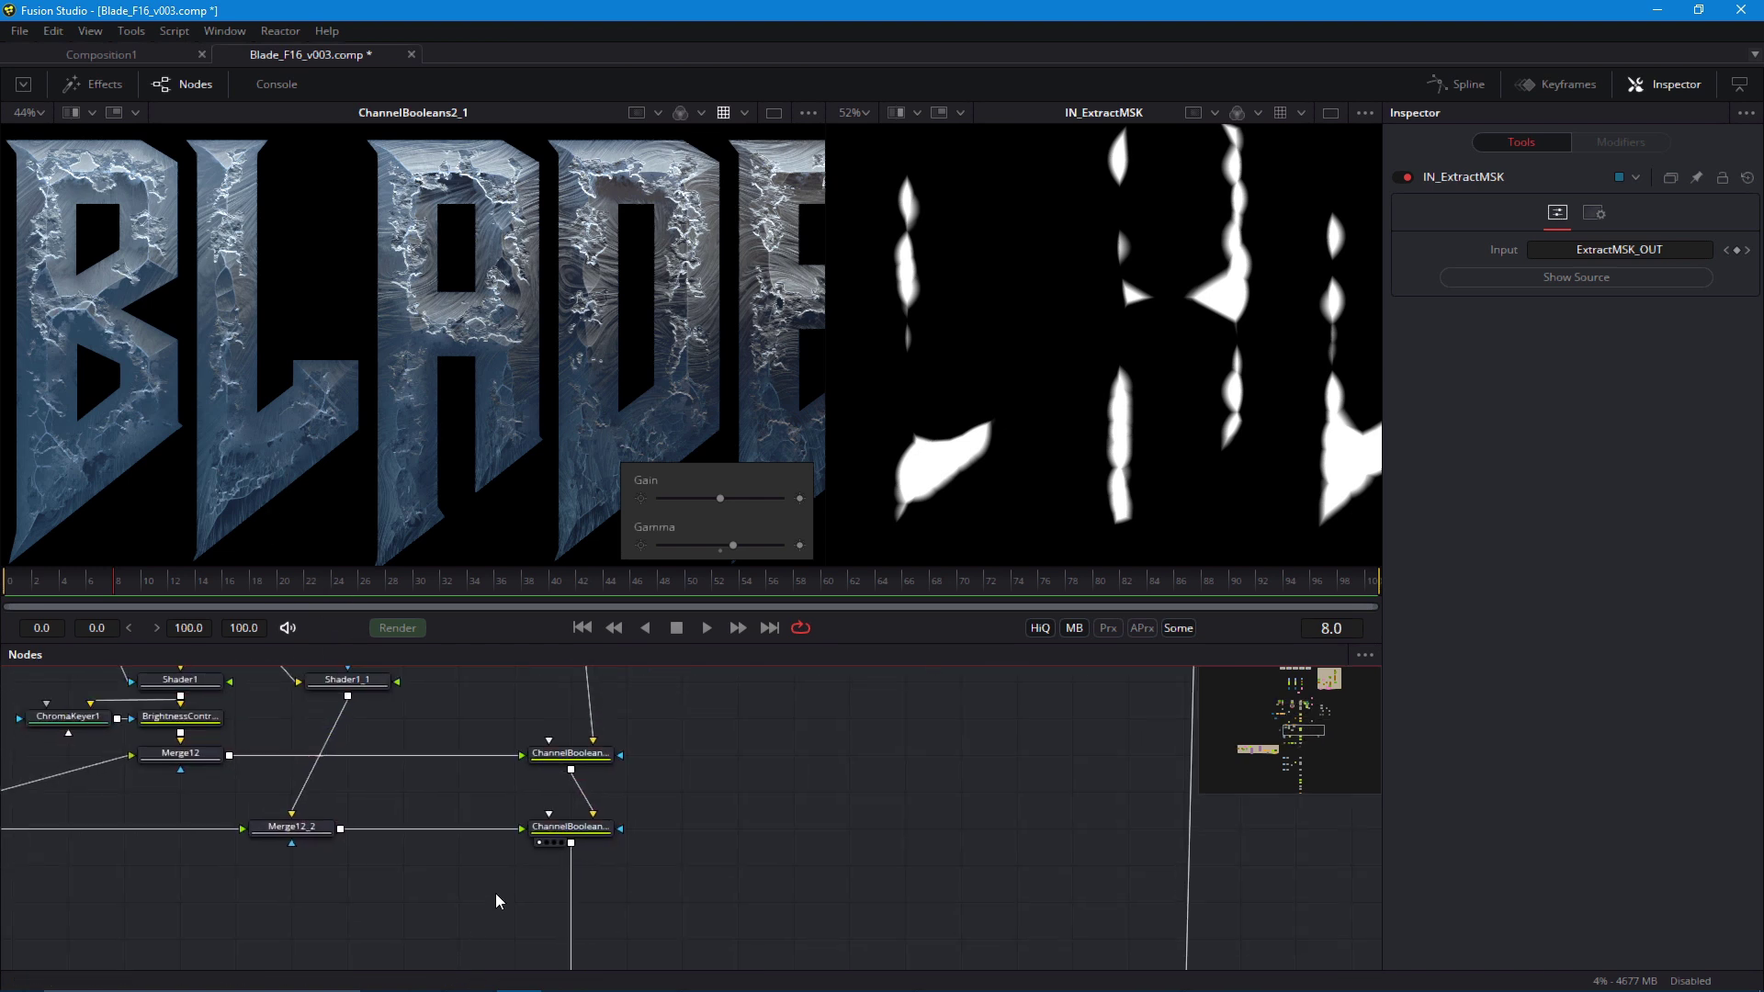
left_click_drag(527, 835, 604, 877)
left_click_drag(525, 807, 502, 707)
key("ctrl+shift+v")
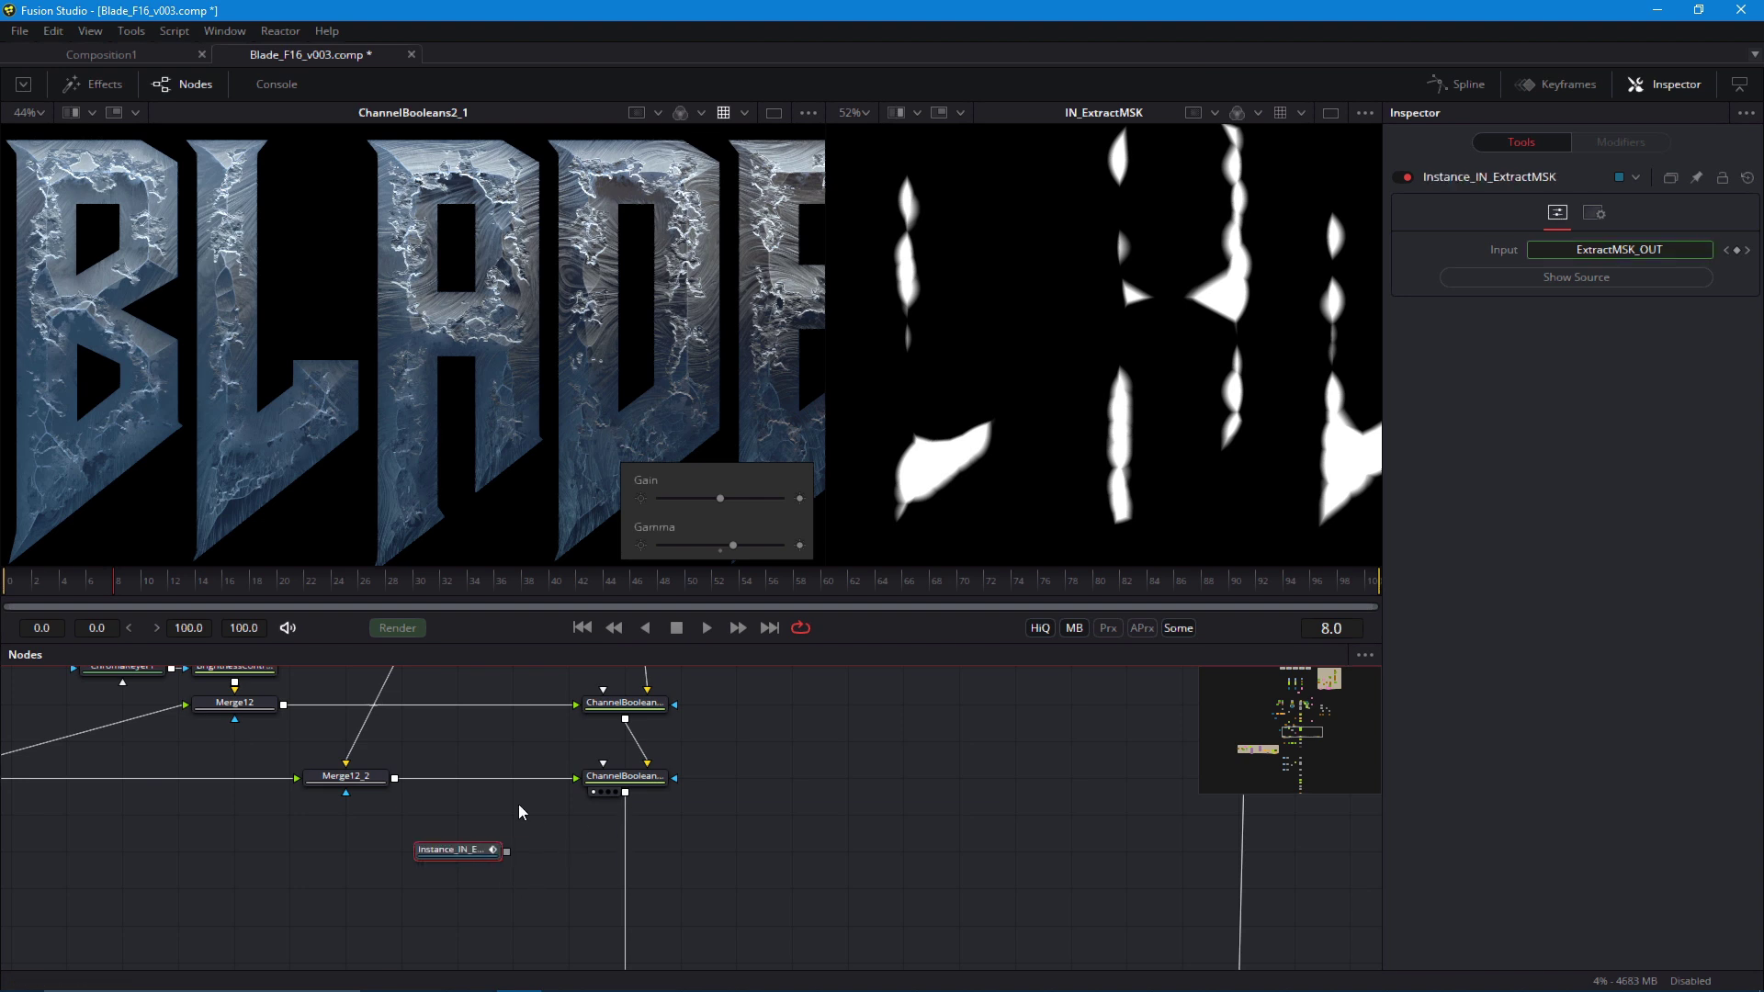
Add a Brightness / Contrast node after ChannelBooleans2_1 and mask it with the IN_ExtractMSK instance
left_click(618, 784)
key("shift+space")
type("bc")
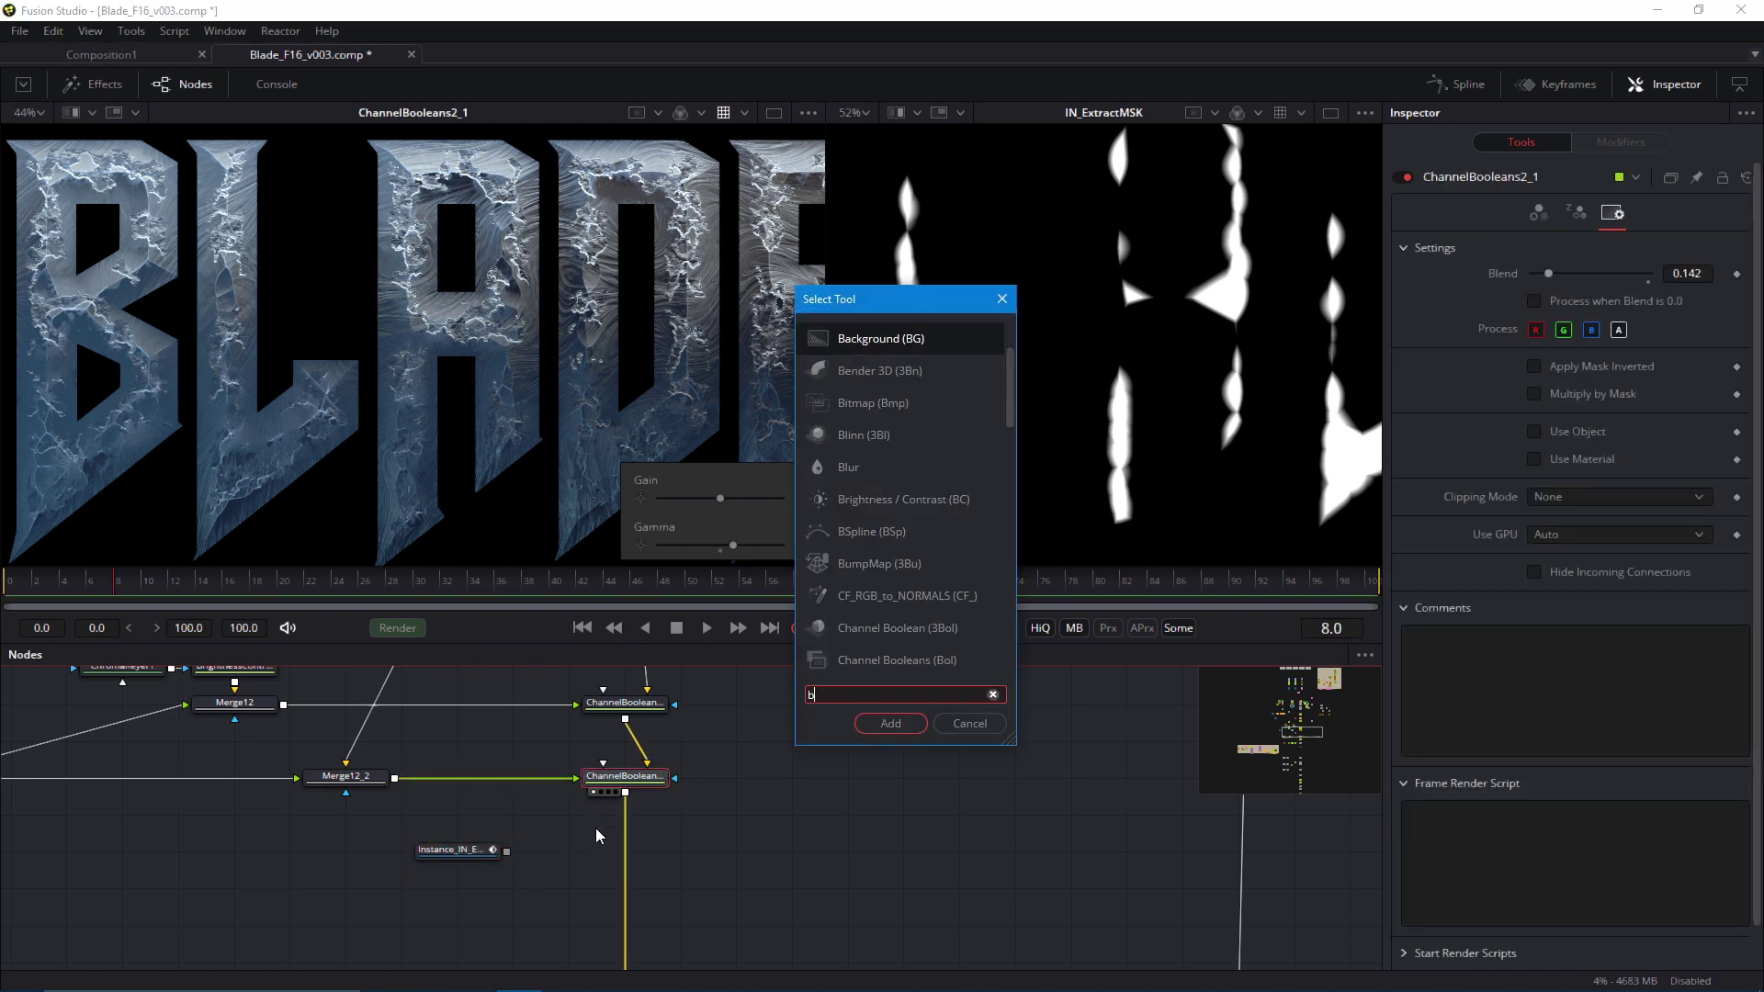
key("Return")
left_click_drag(506, 852, 599, 869)
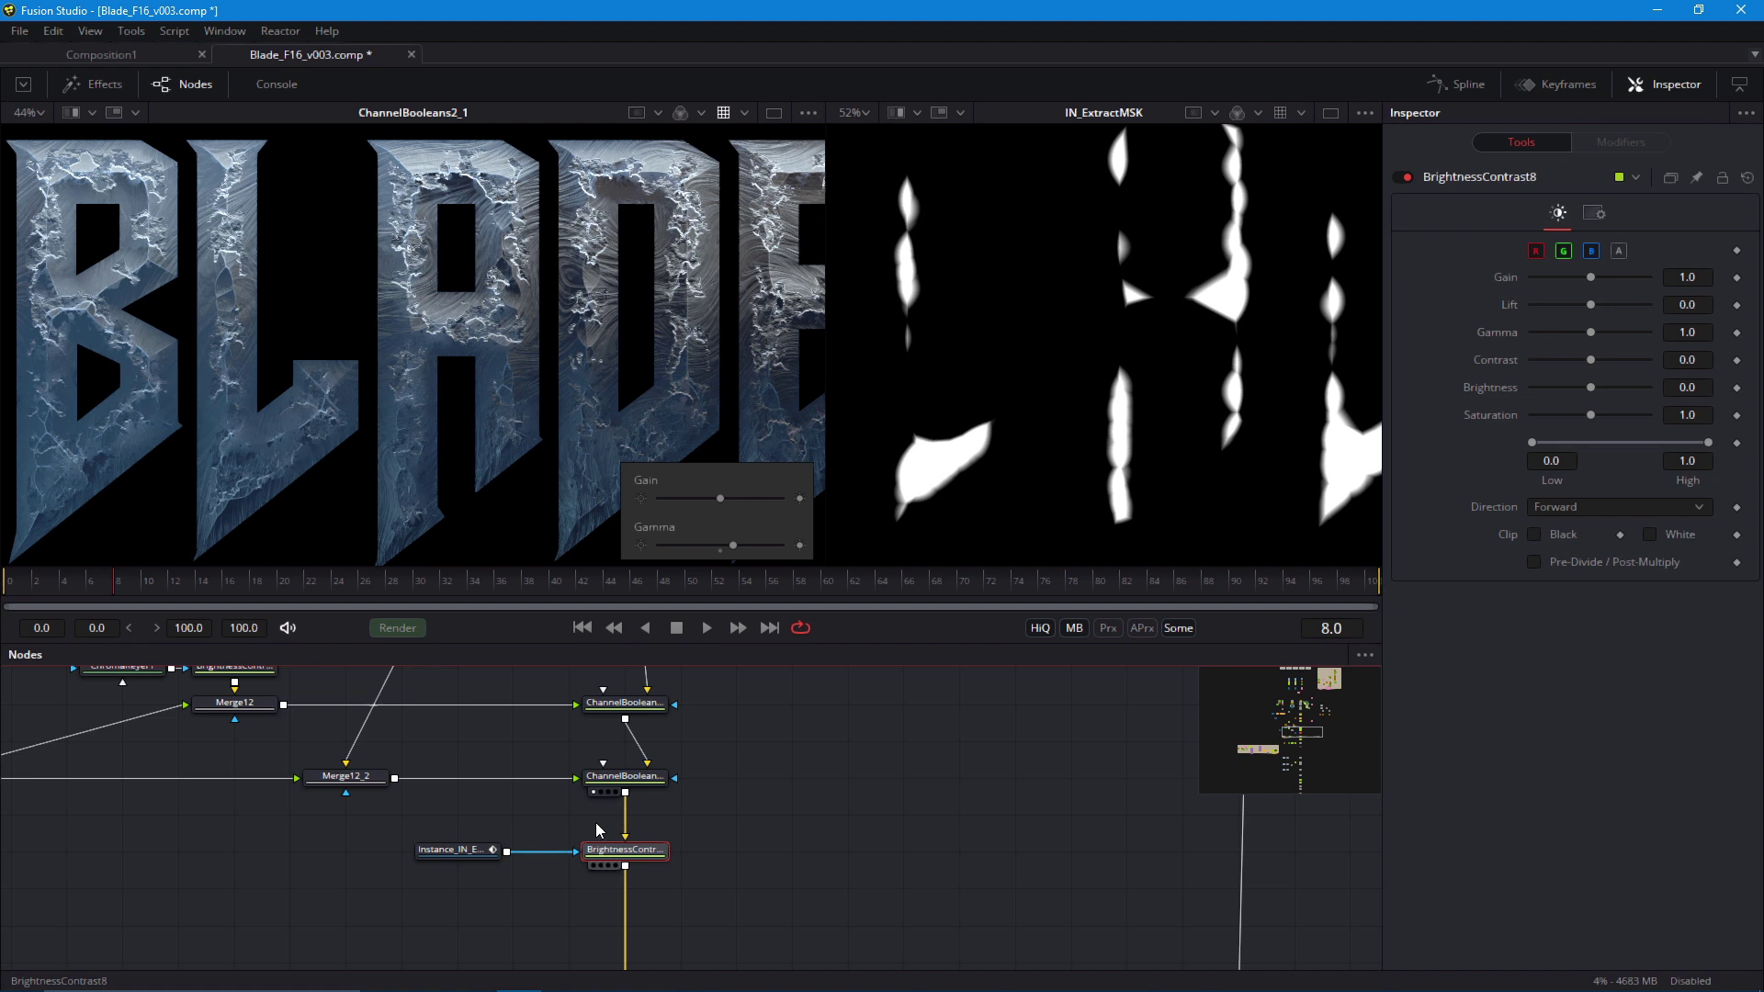
Show BrightnessContrast8 in the first viewer and lower its gain to 0.2 to darken the masked chips
key("1")
left_click_drag(1592, 278, 1566, 278)
scroll(323, 515, "down", 2)
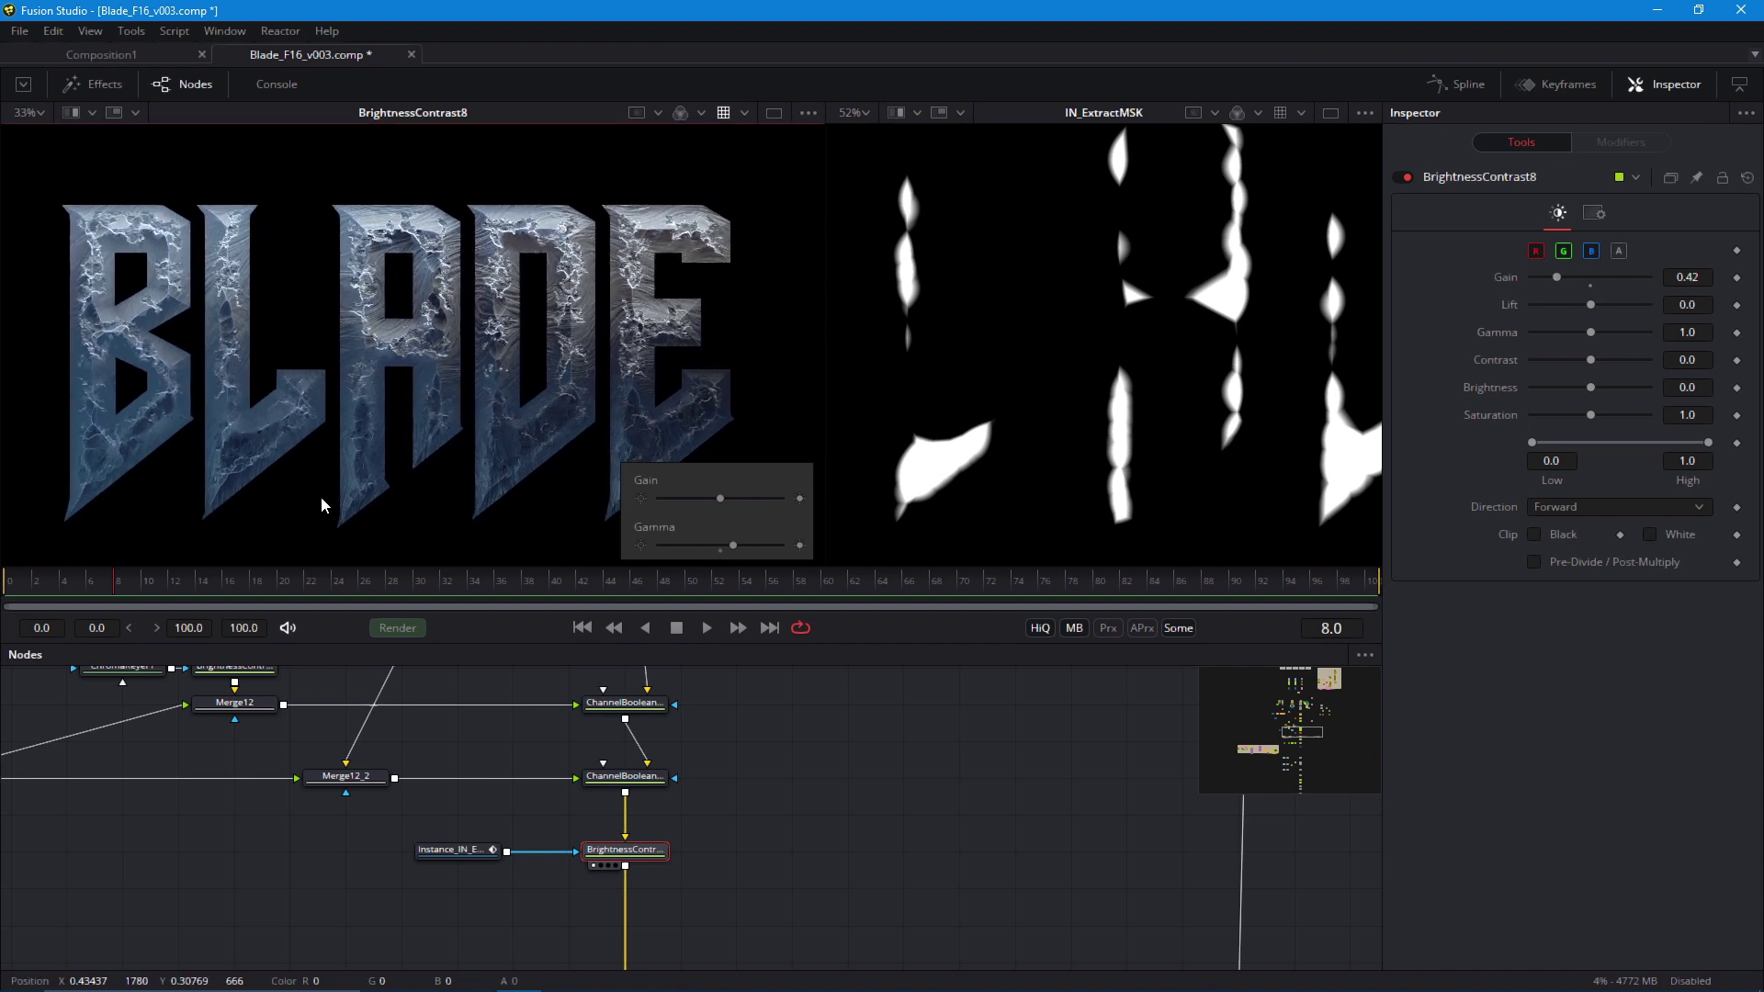
scroll(413, 524, "up", 3)
left_click_drag(1556, 278, 1535, 281)
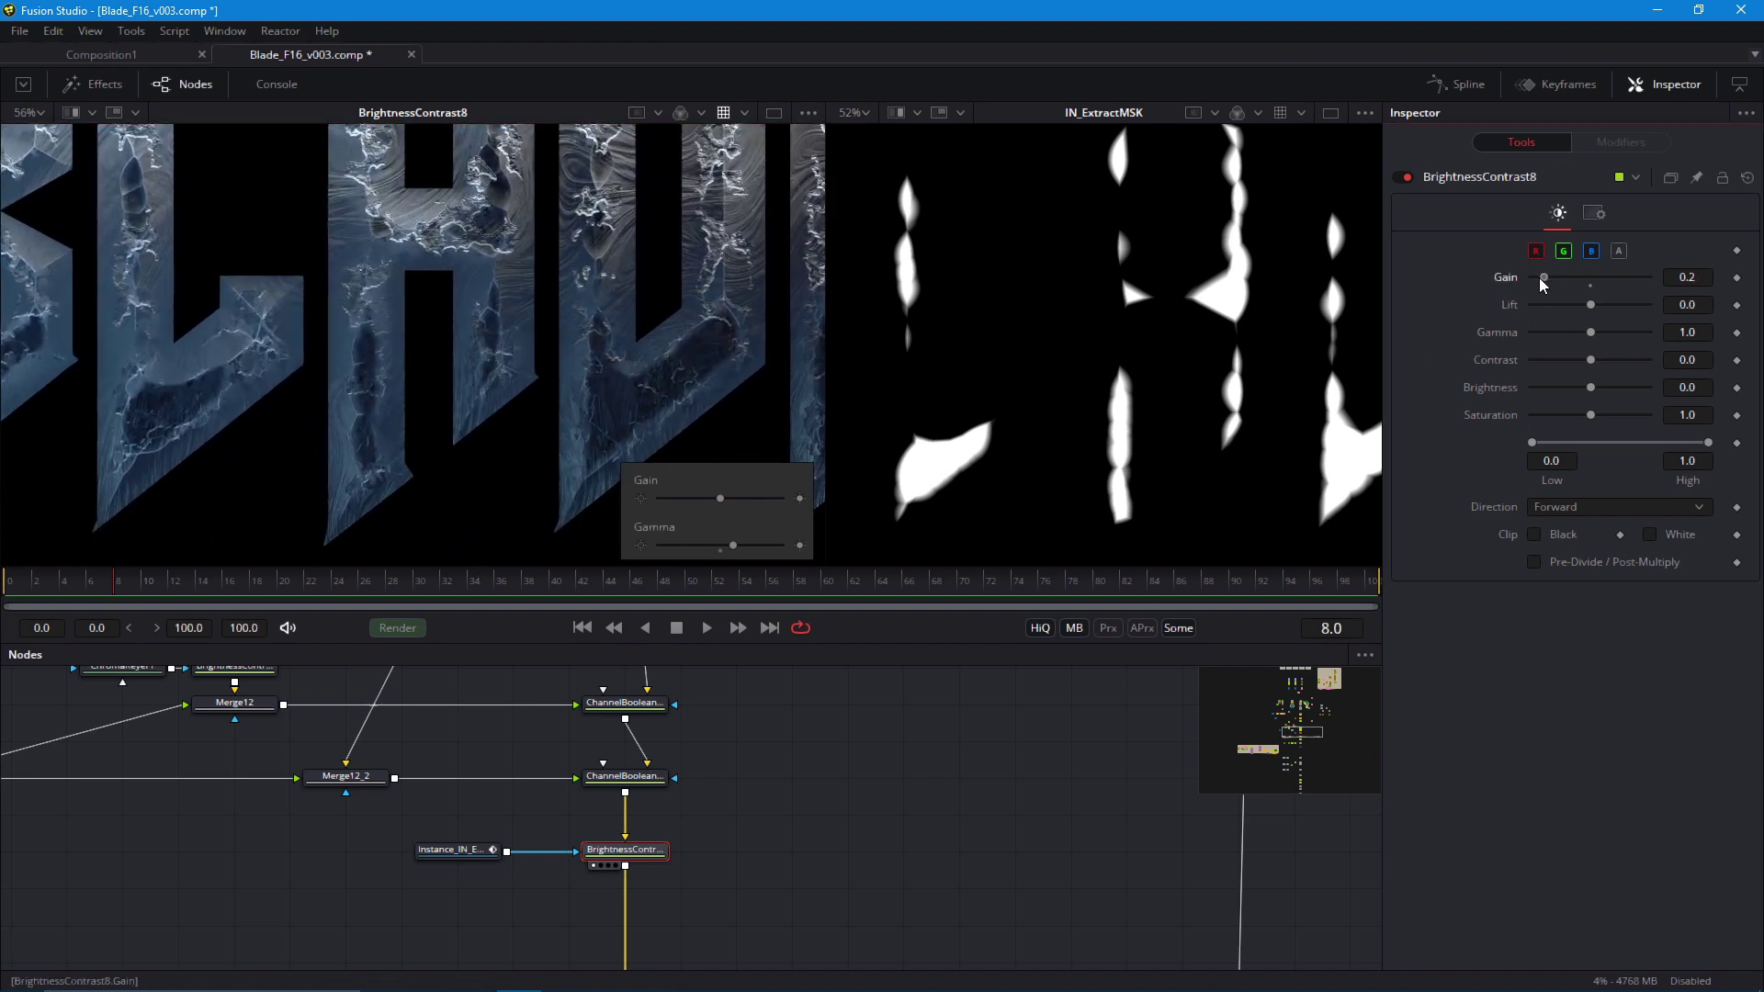
Examine the darkened chips across the letters of the BLADE title in the first viewer
scroll(331, 512, "down", 1)
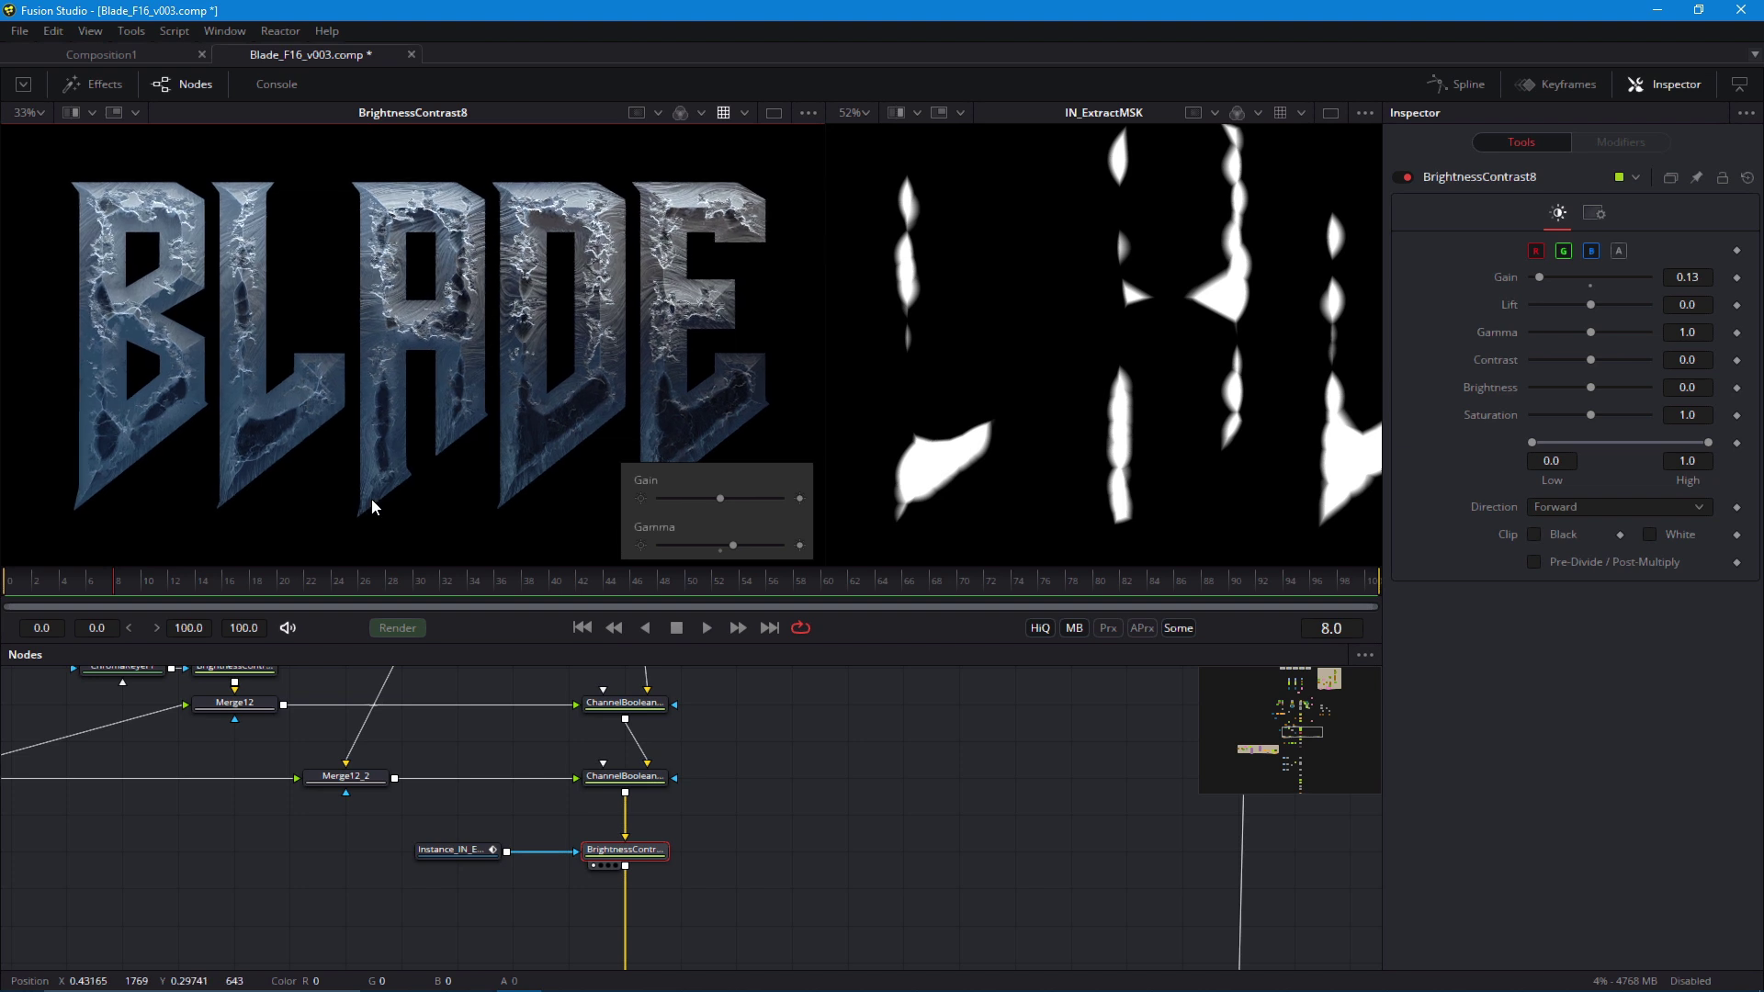
scroll(465, 444, "up", 2)
scroll(480, 505, "down", 1)
scroll(481, 511, "up", 1)
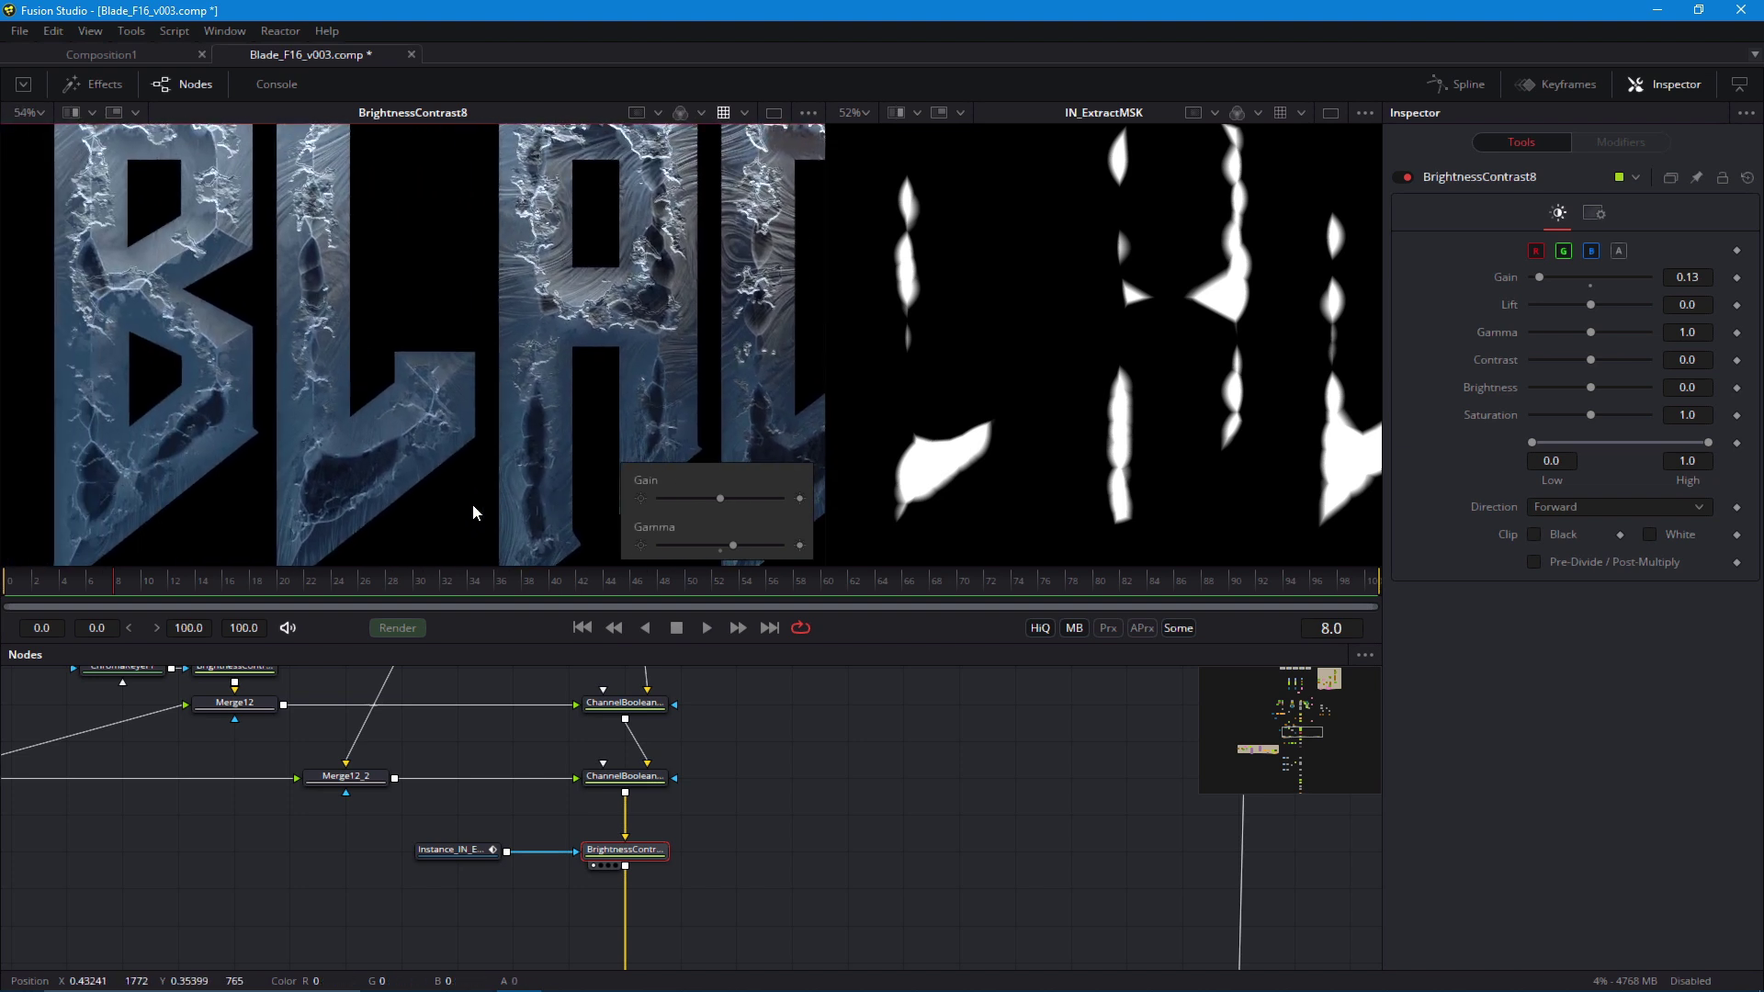
scroll(407, 490, "down", 1)
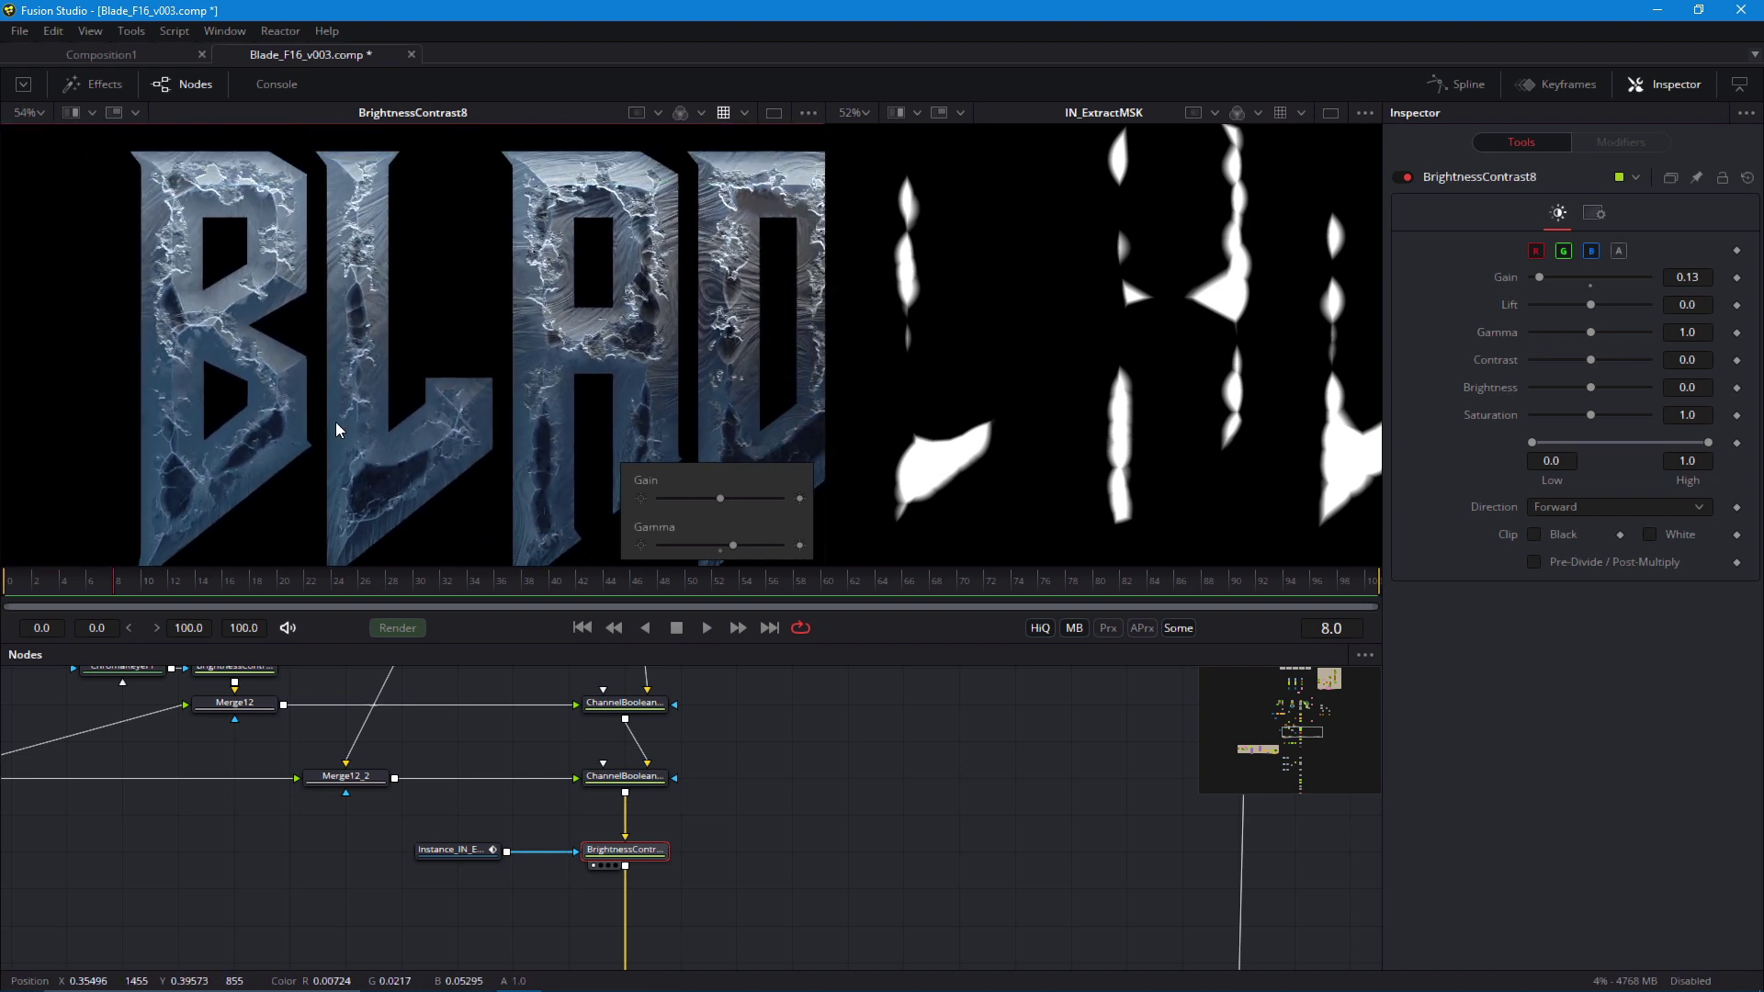
scroll(493, 308, "up", 1)
left_click_drag(468, 521, 431, 518)
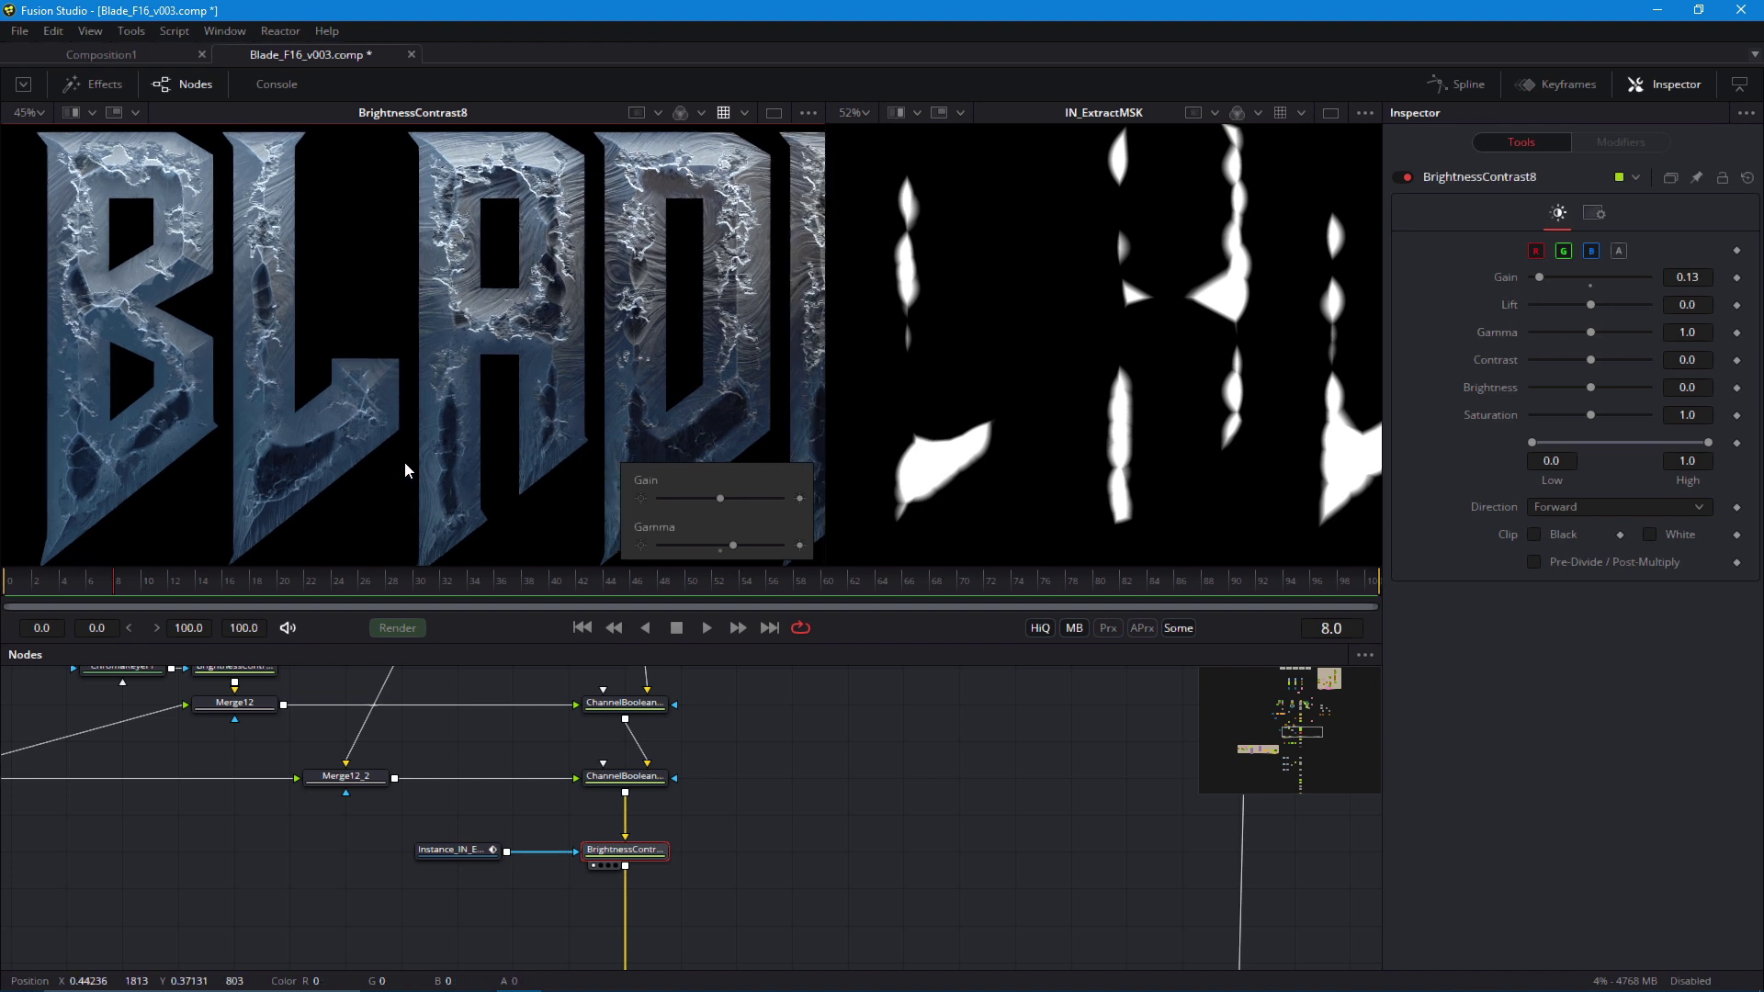
Tighten the chip mask by lowering the High range of Bitmap4, above the Underlay3 group, to 0.017
scroll(439, 772, "down", 3)
left_click_drag(368, 684, 460, 842)
left_click_drag(437, 699, 464, 846)
scroll(582, 790, "up", 3)
scroll(680, 804, "up", 2)
left_click(606, 803)
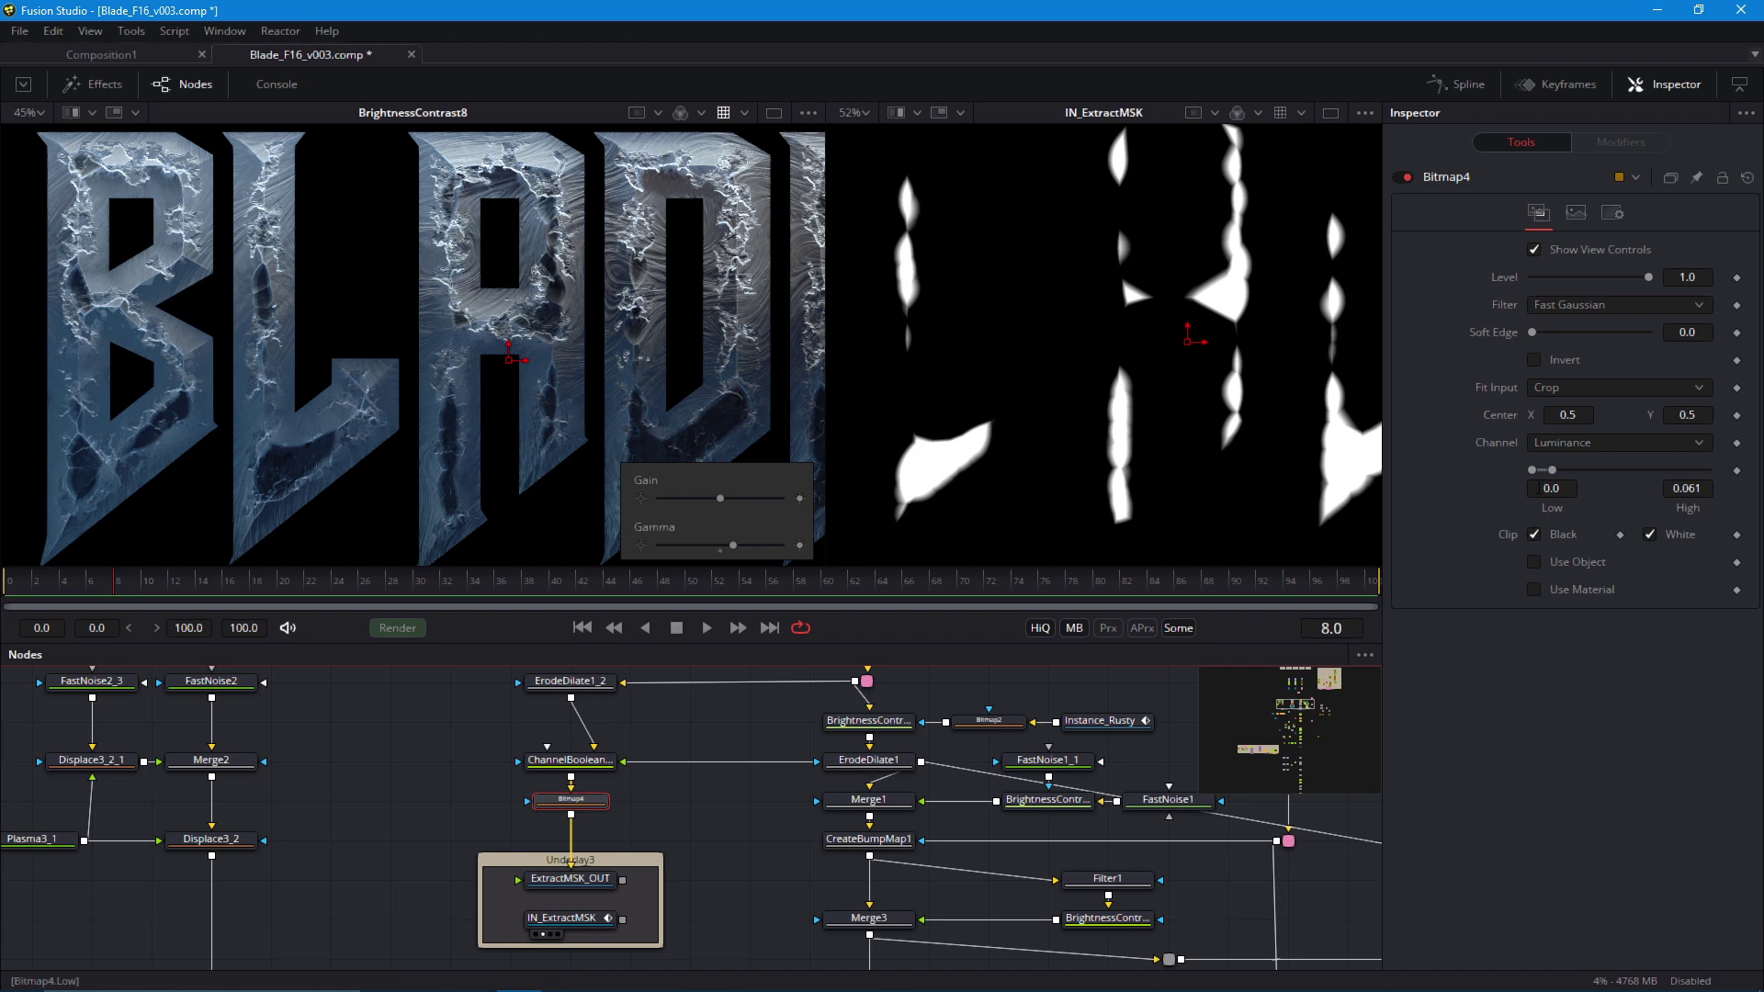
left_click_drag(1552, 469, 1545, 470)
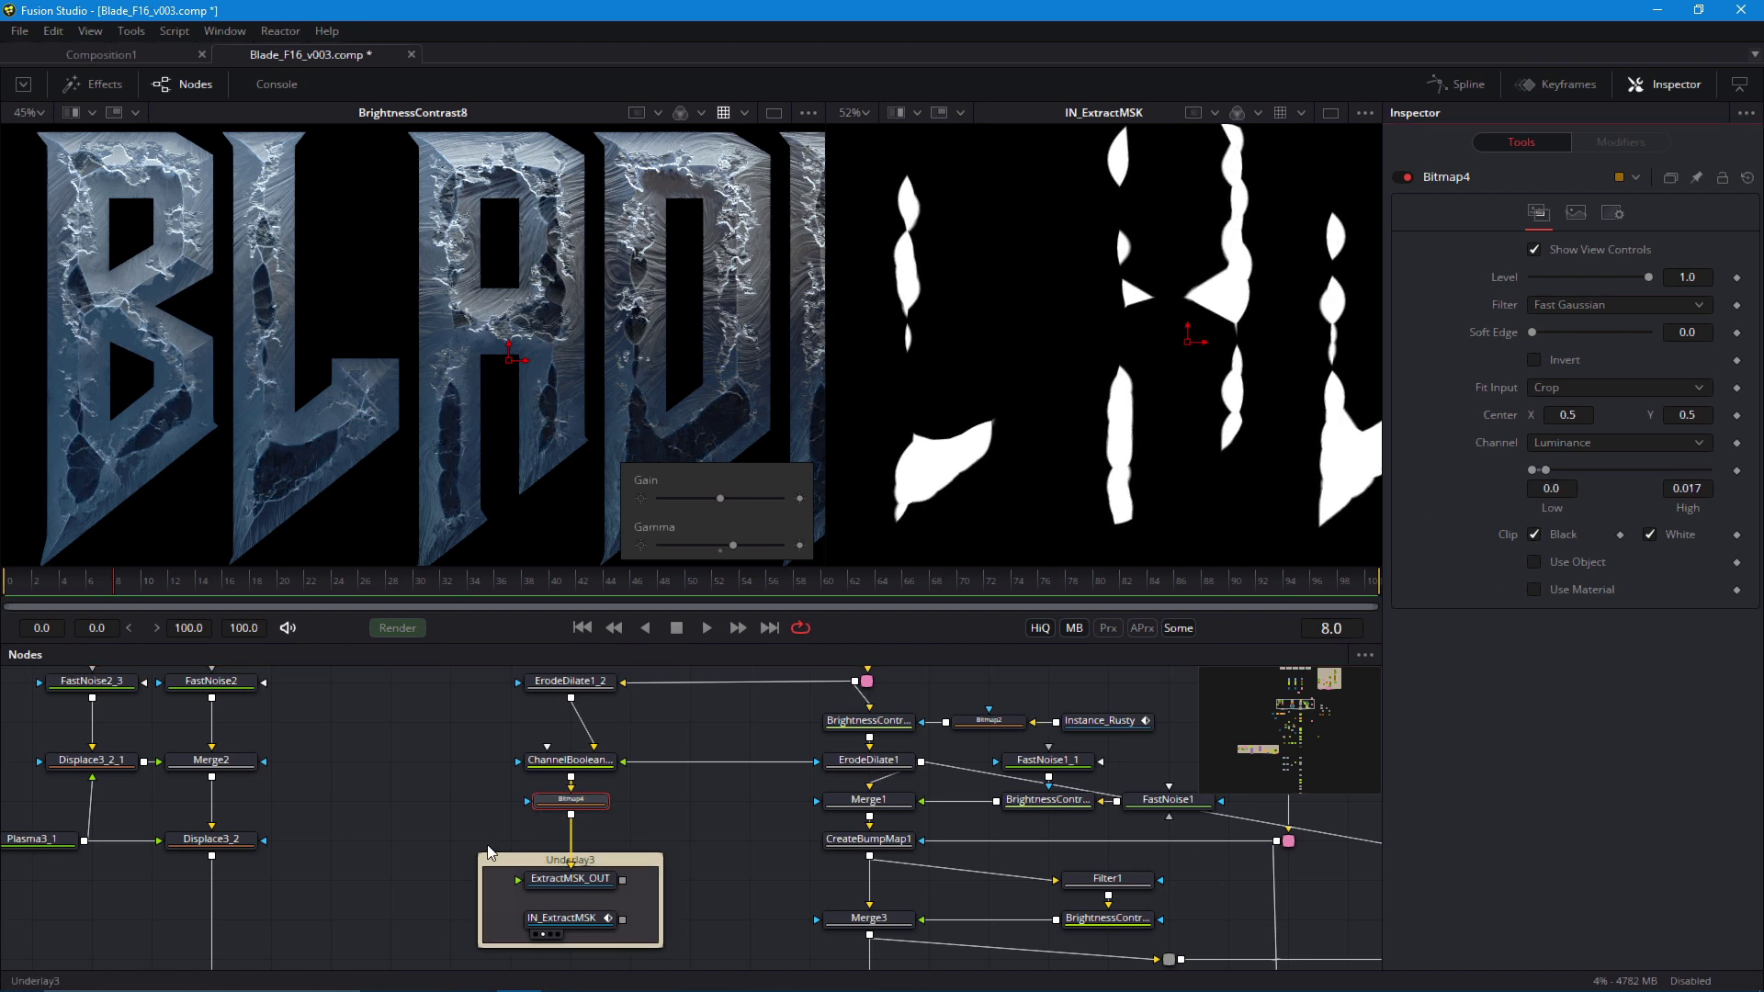
Raise the gain of BrightnessContrast8 to 0.5 to soften the darkening of the chips
scroll(268, 413, "down", 2)
left_click_drag(643, 927, 520, 346)
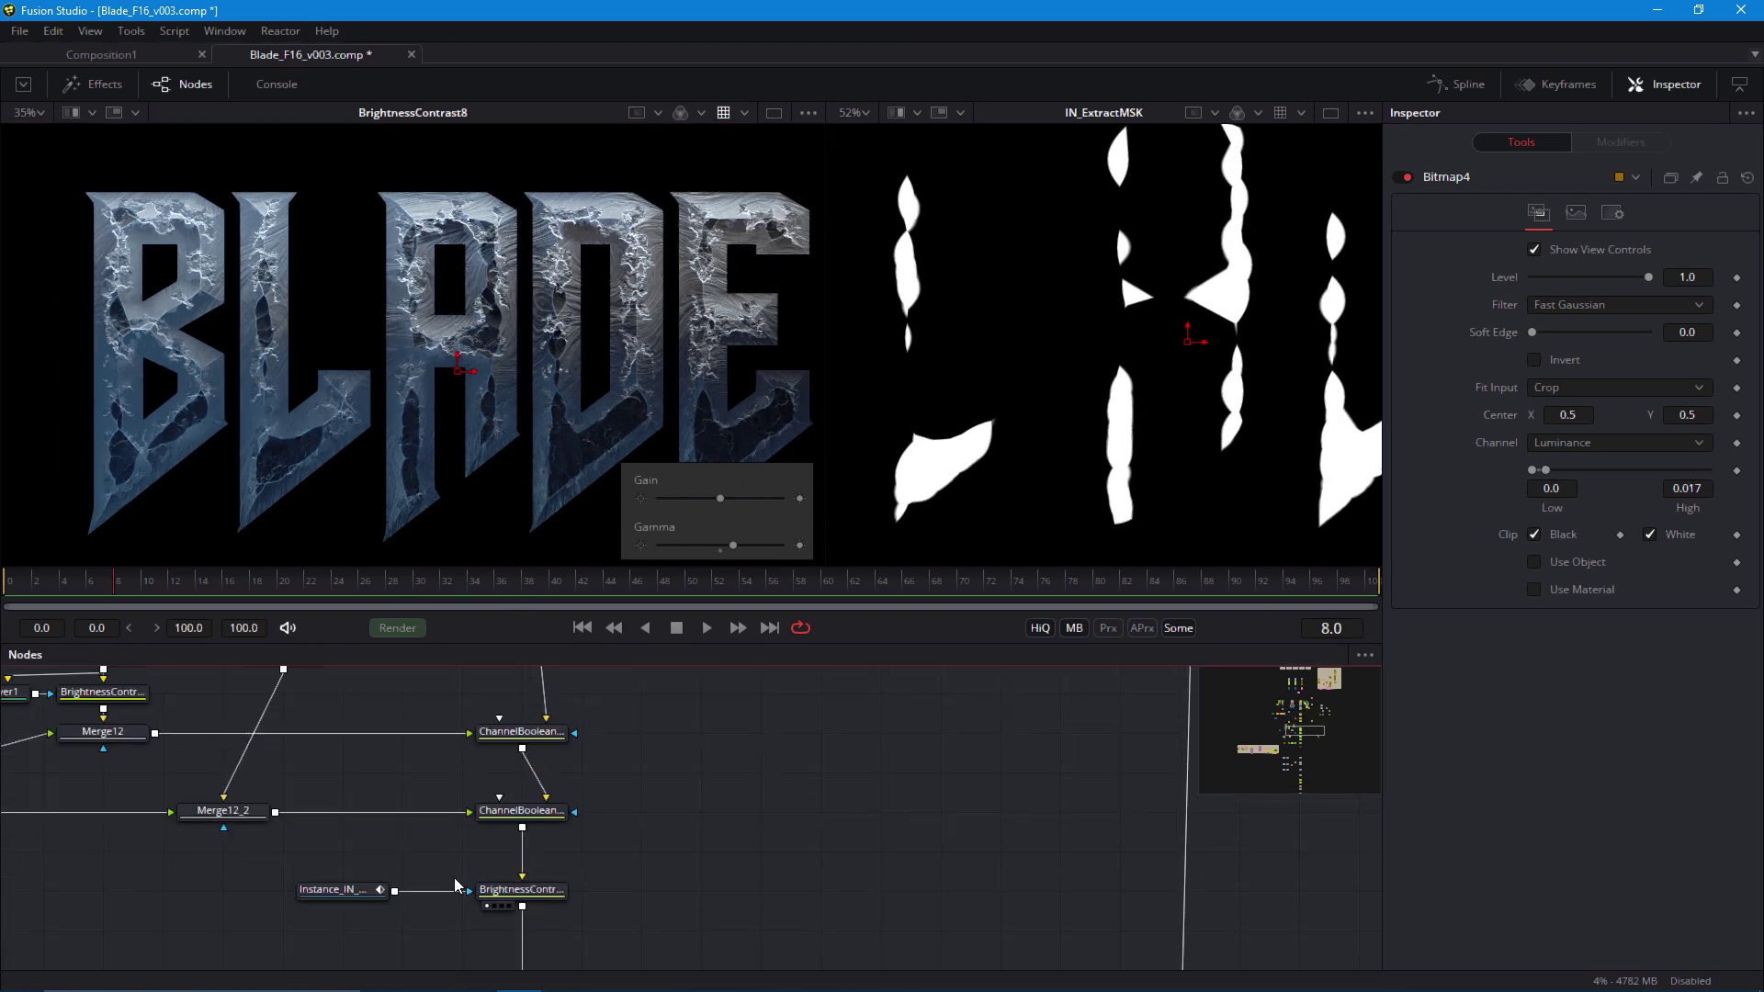
scroll(515, 891, "up", 2)
left_click_drag(537, 905, 618, 765)
left_click(618, 759)
left_click_drag(1541, 279, 1562, 287)
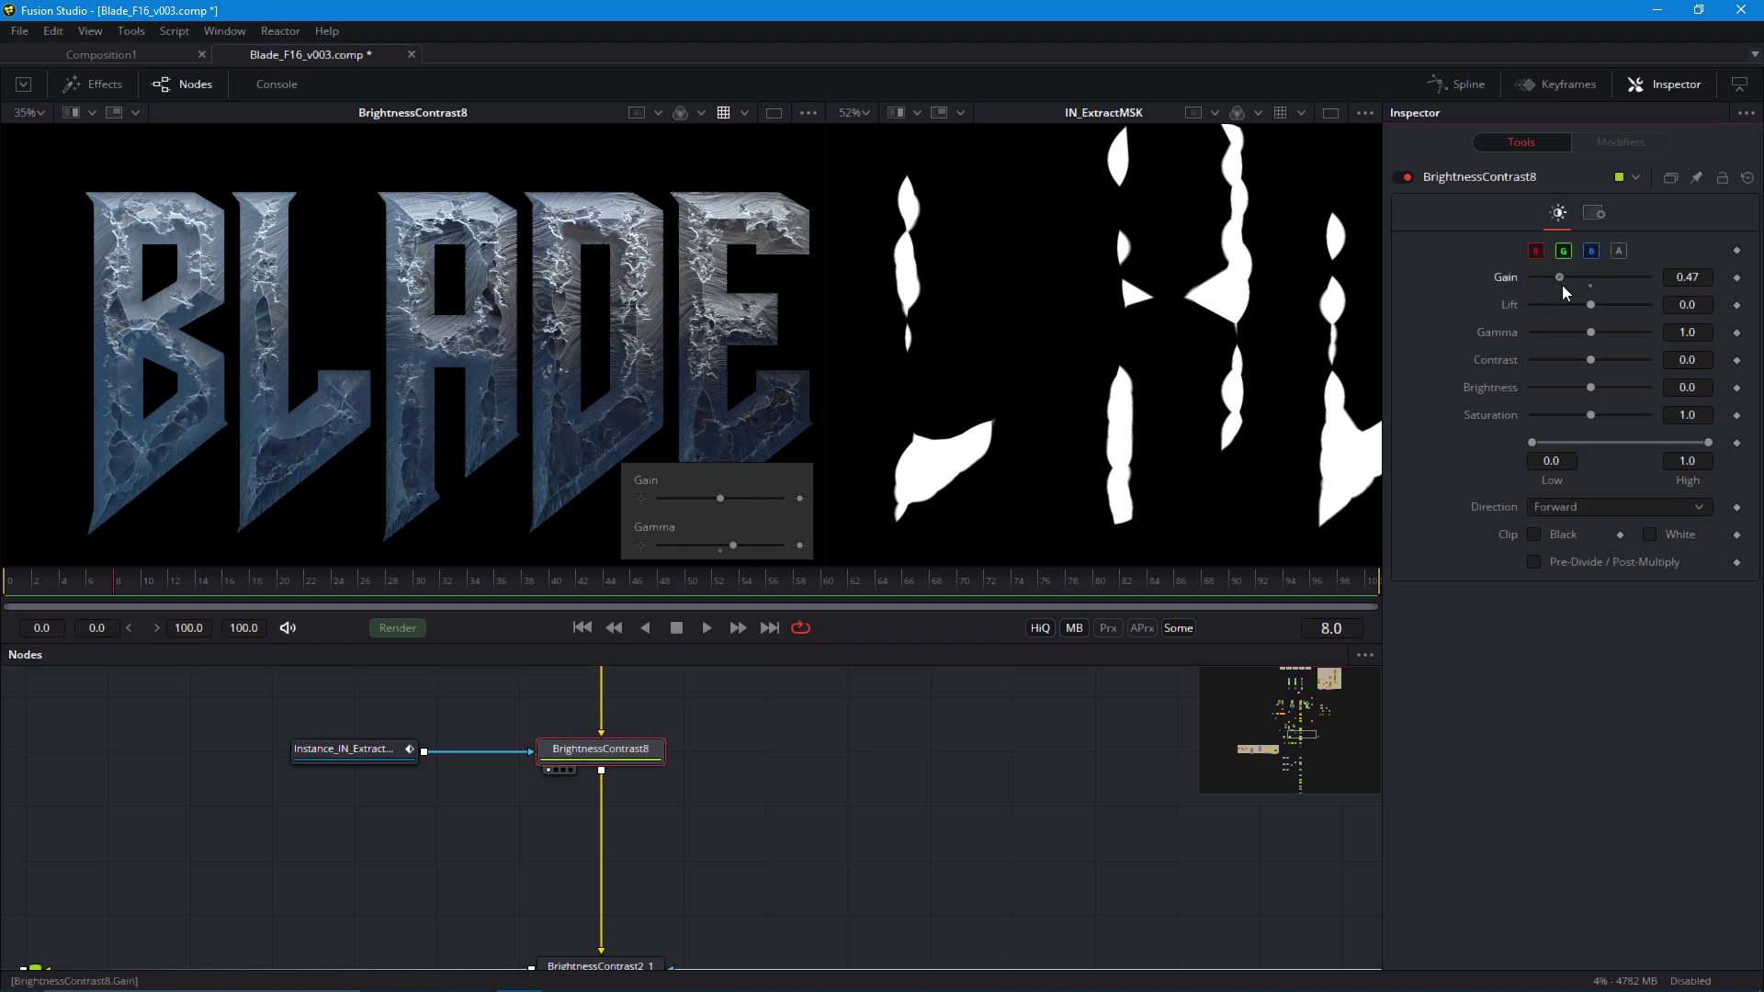
scroll(520, 468, "up", 3)
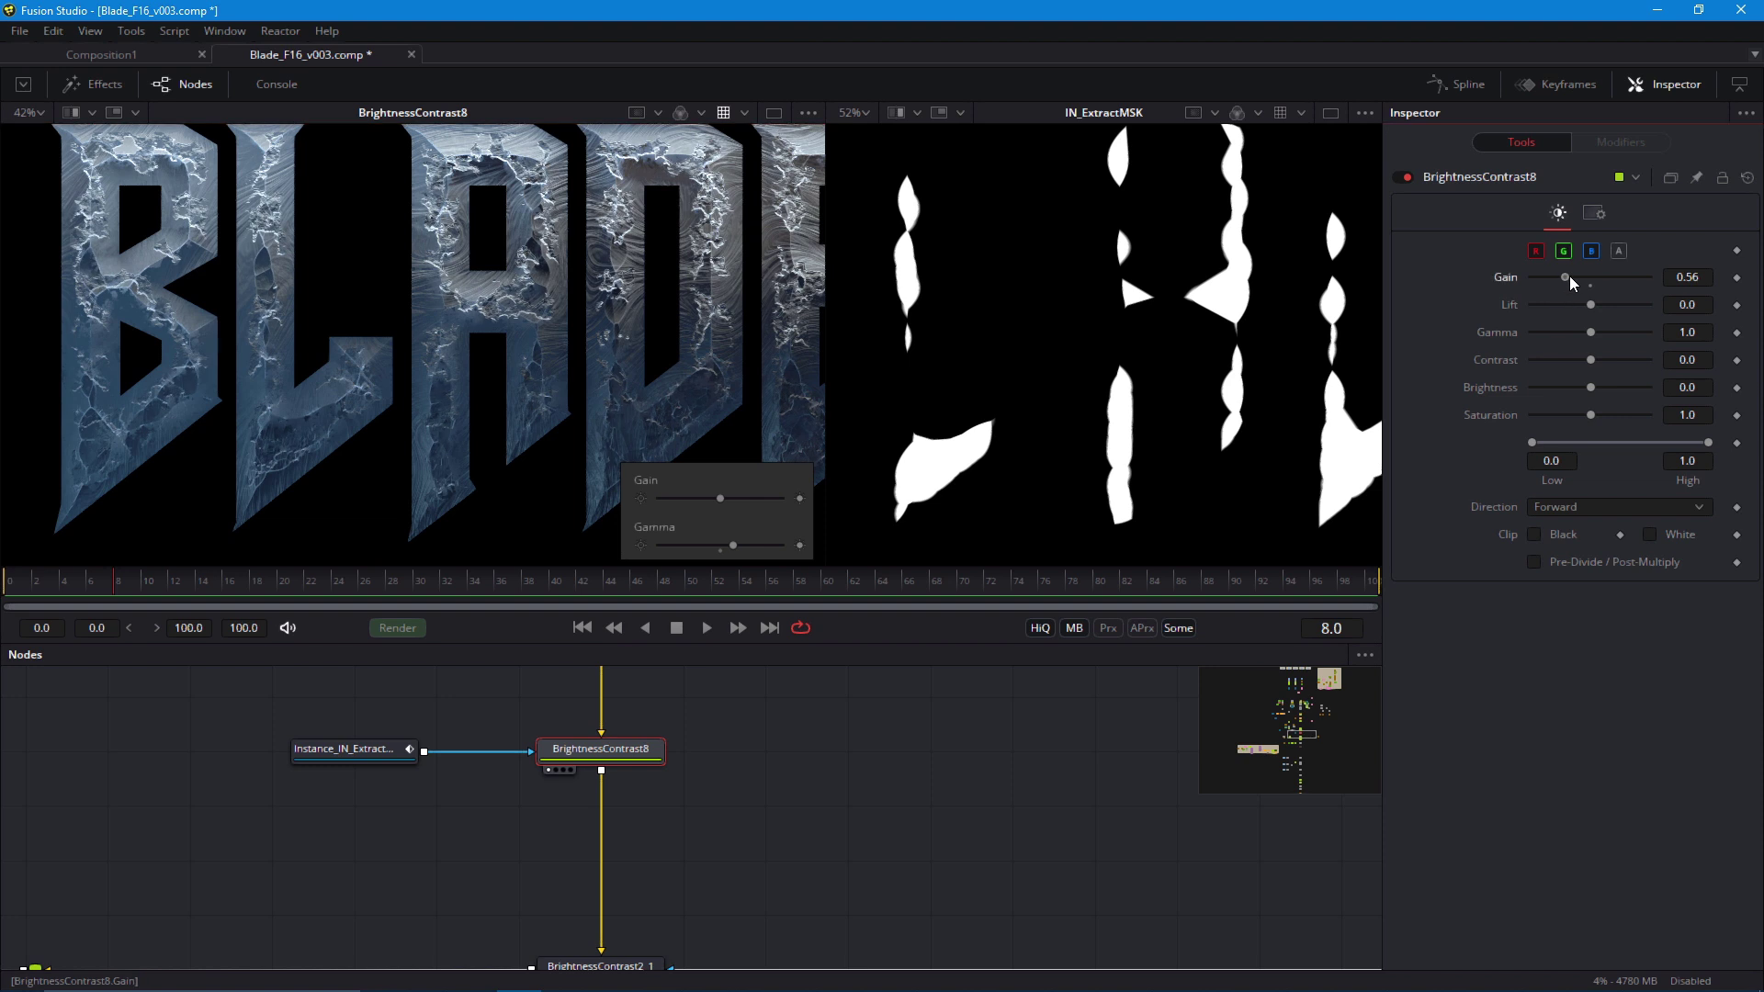
left_click_drag(1595, 286, 1557, 273)
scroll(395, 482, "down", 2)
scroll(468, 458, "up", 2)
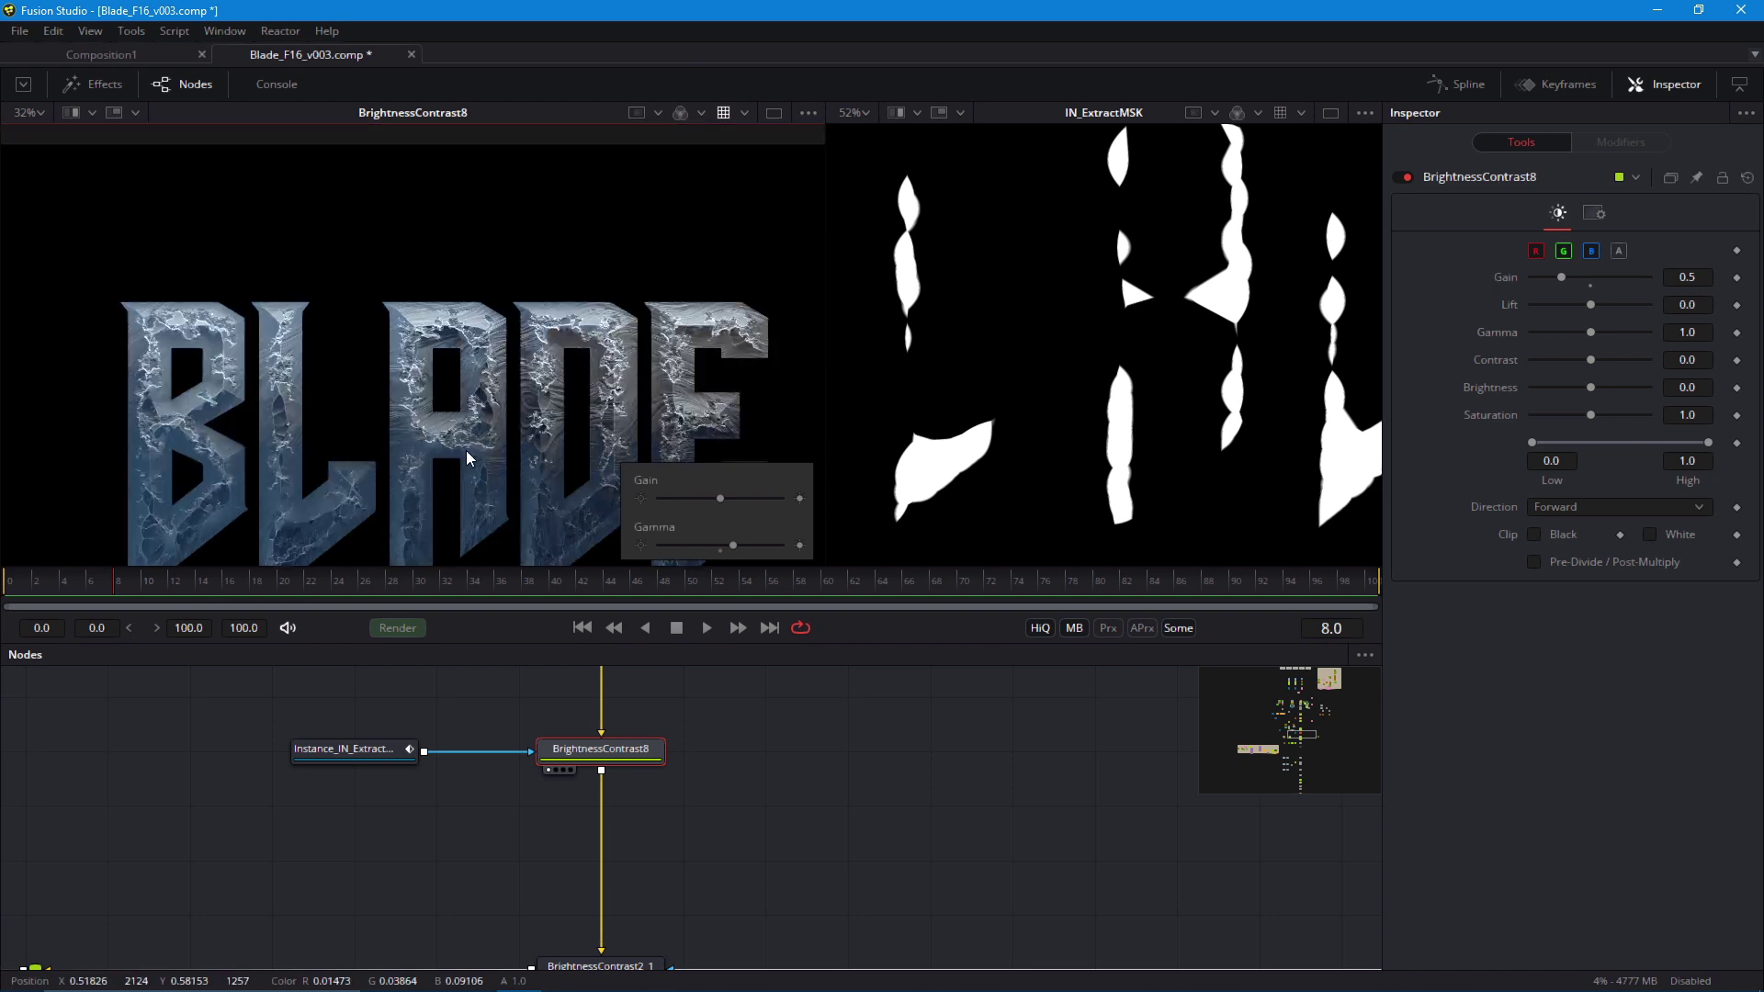
Inspect the chipped areas on the A, D and L up close in the BrightnessContrast8 output
scroll(468, 457, "up", 3)
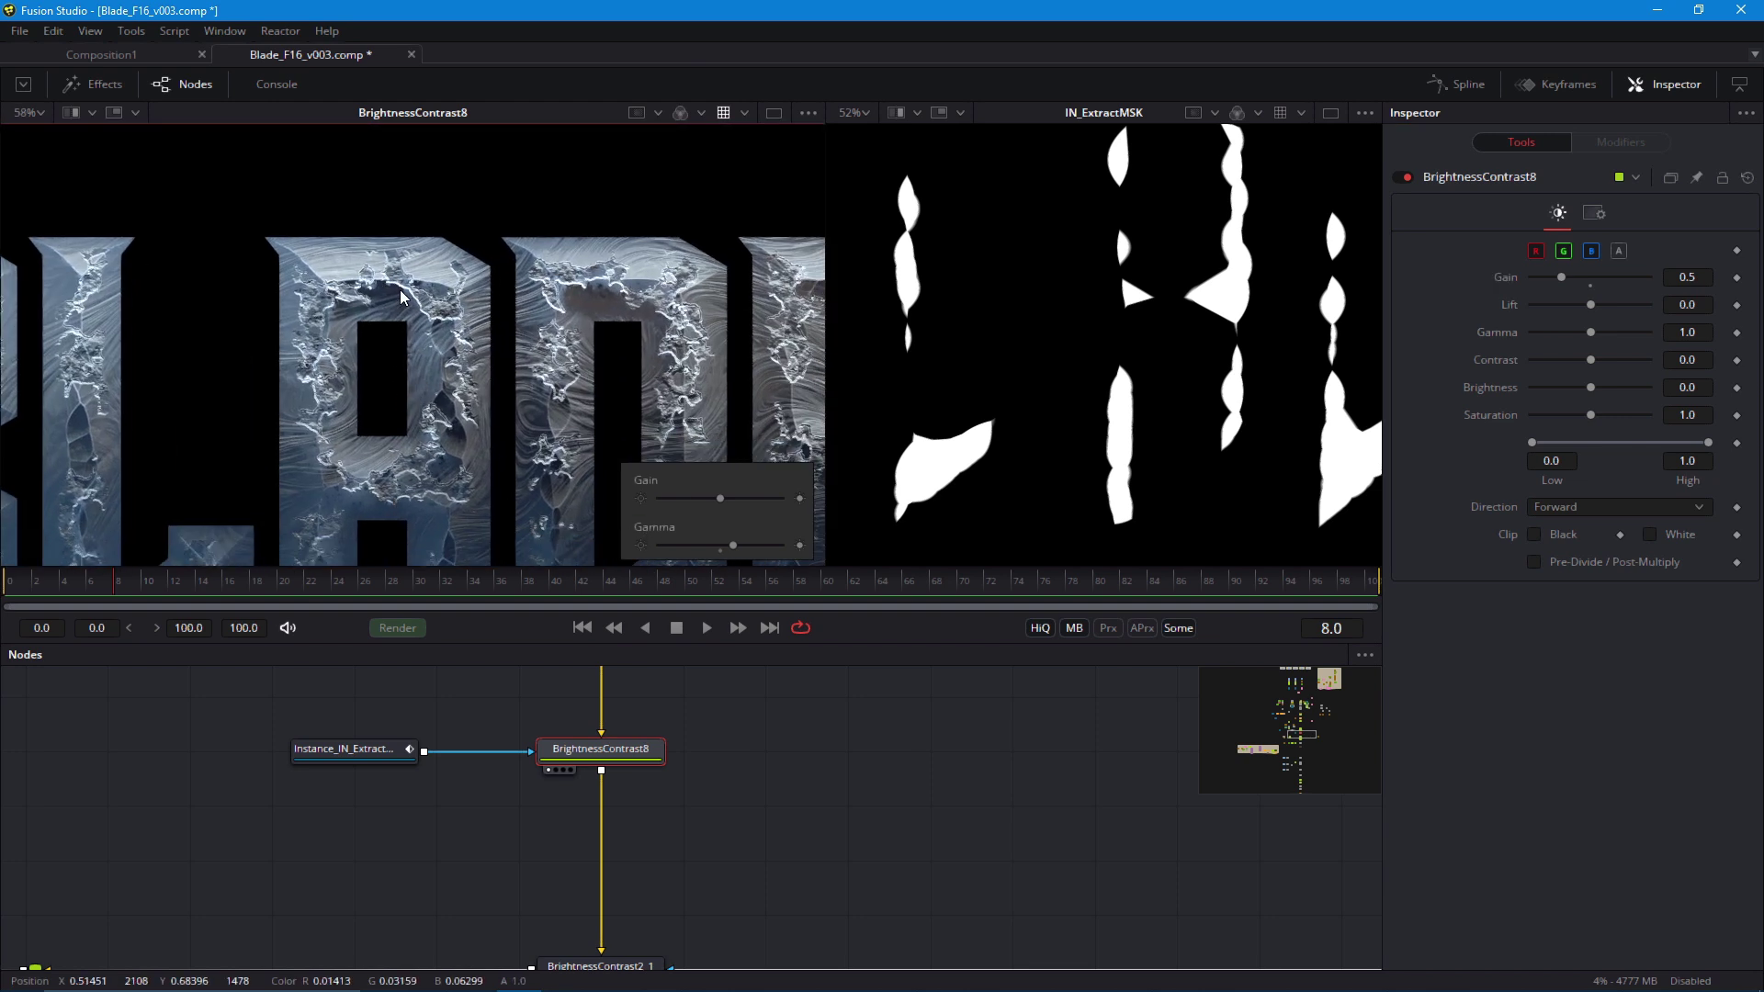
scroll(422, 322, "up", 2)
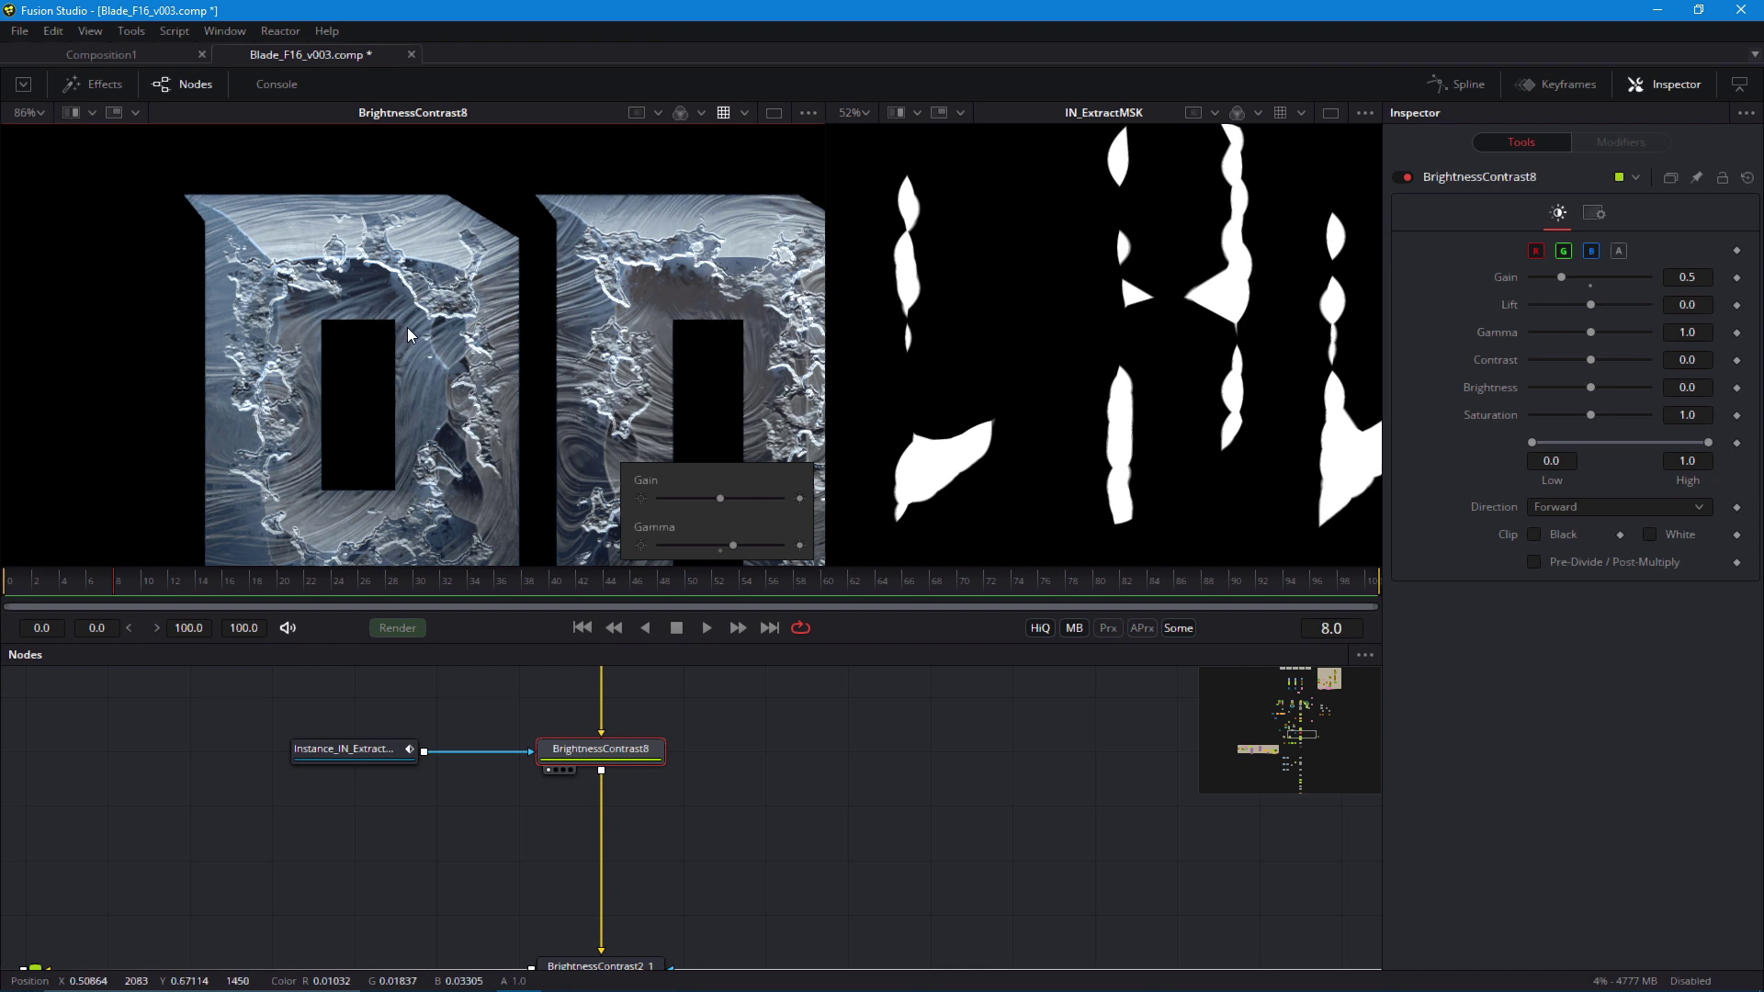
scroll(413, 303, "up", 2)
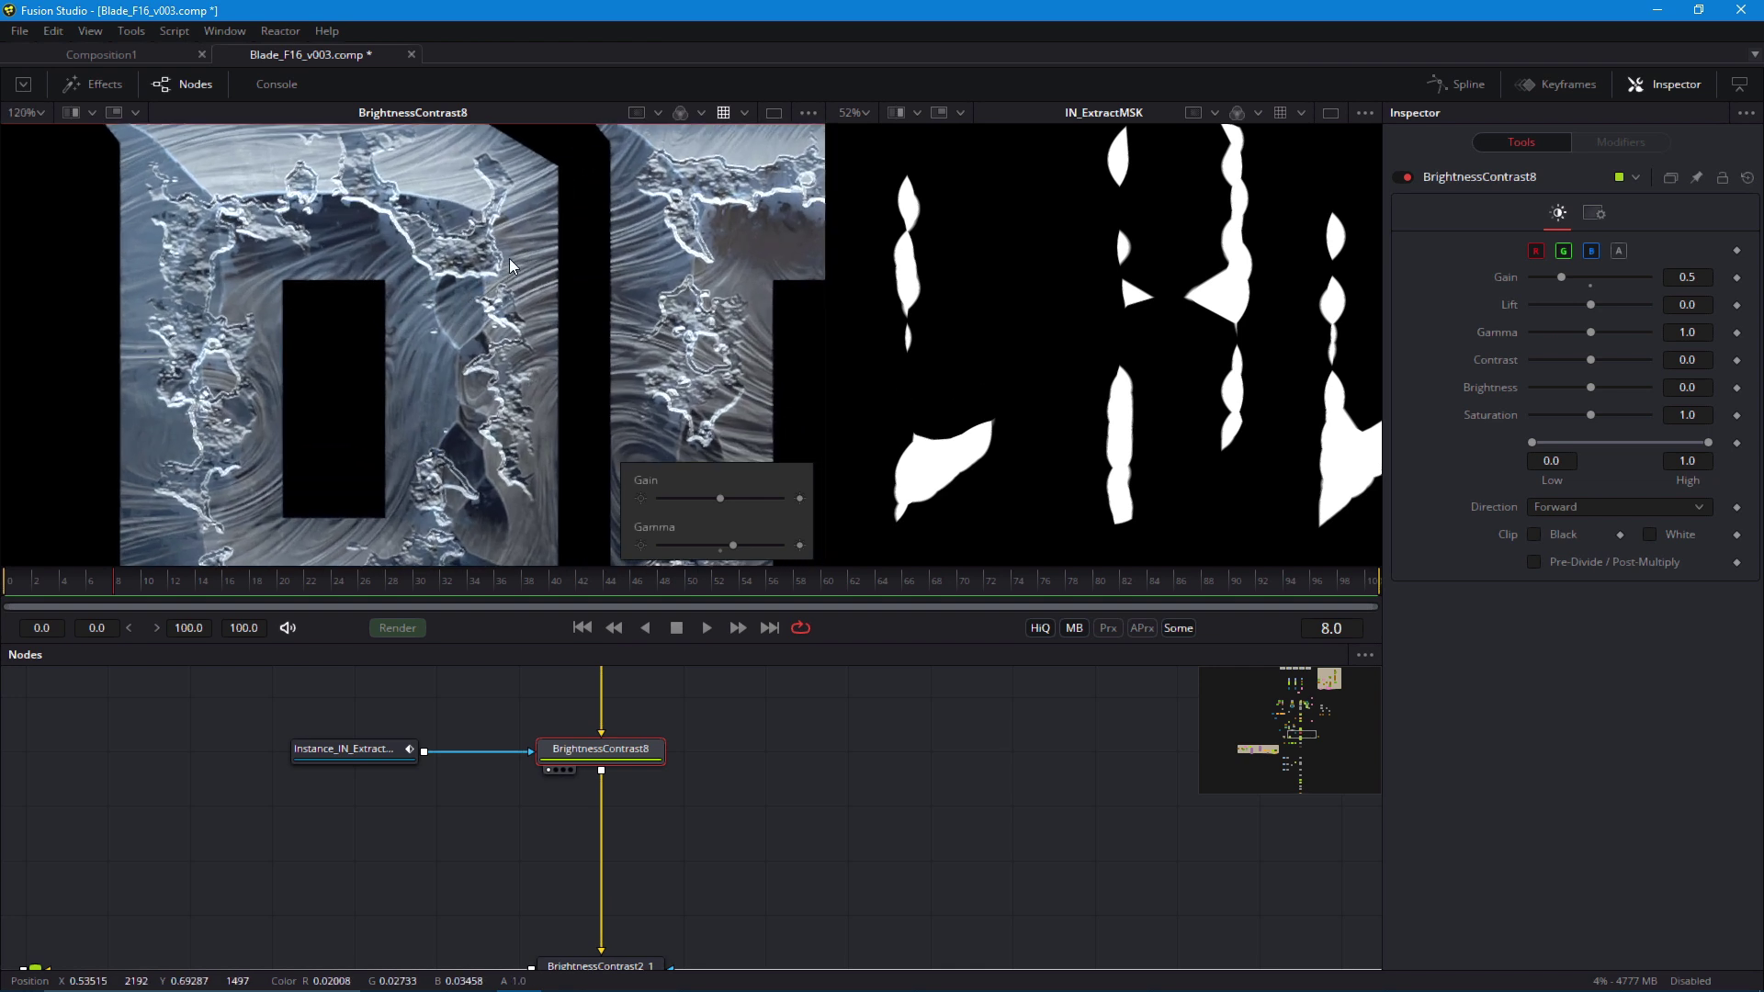
scroll(448, 298, "down", 4)
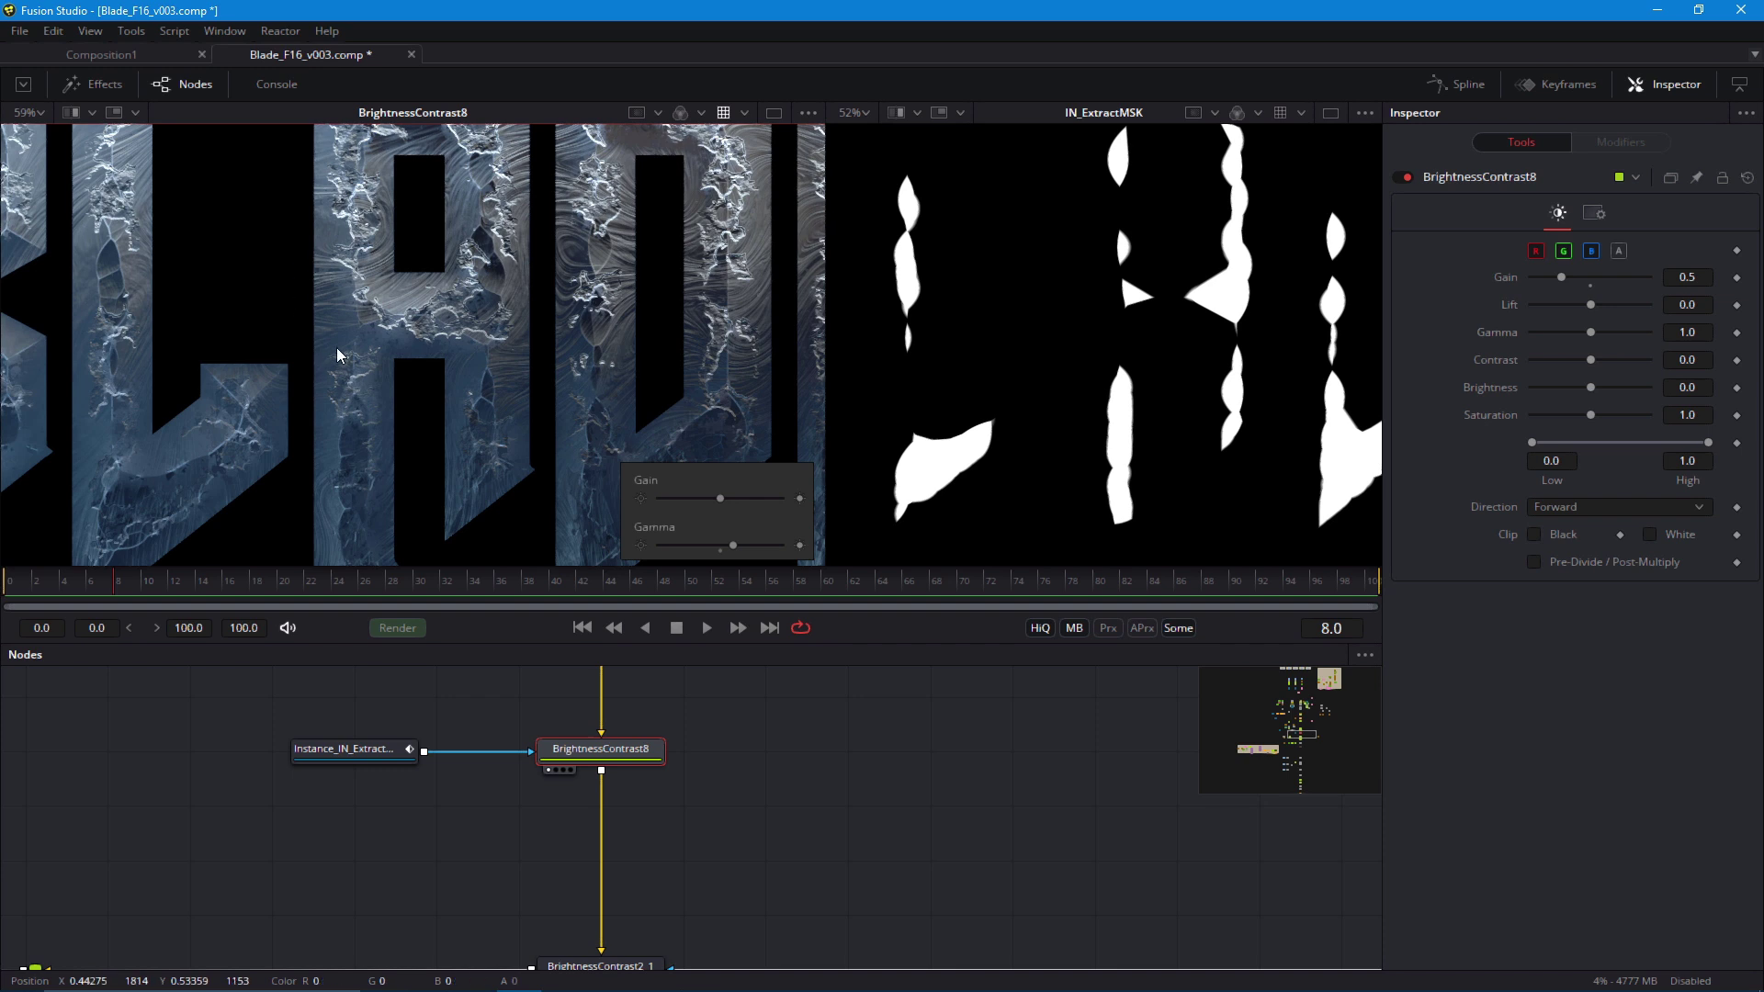
left_click_drag(314, 536, 374, 509)
scroll(405, 509, "up", 2)
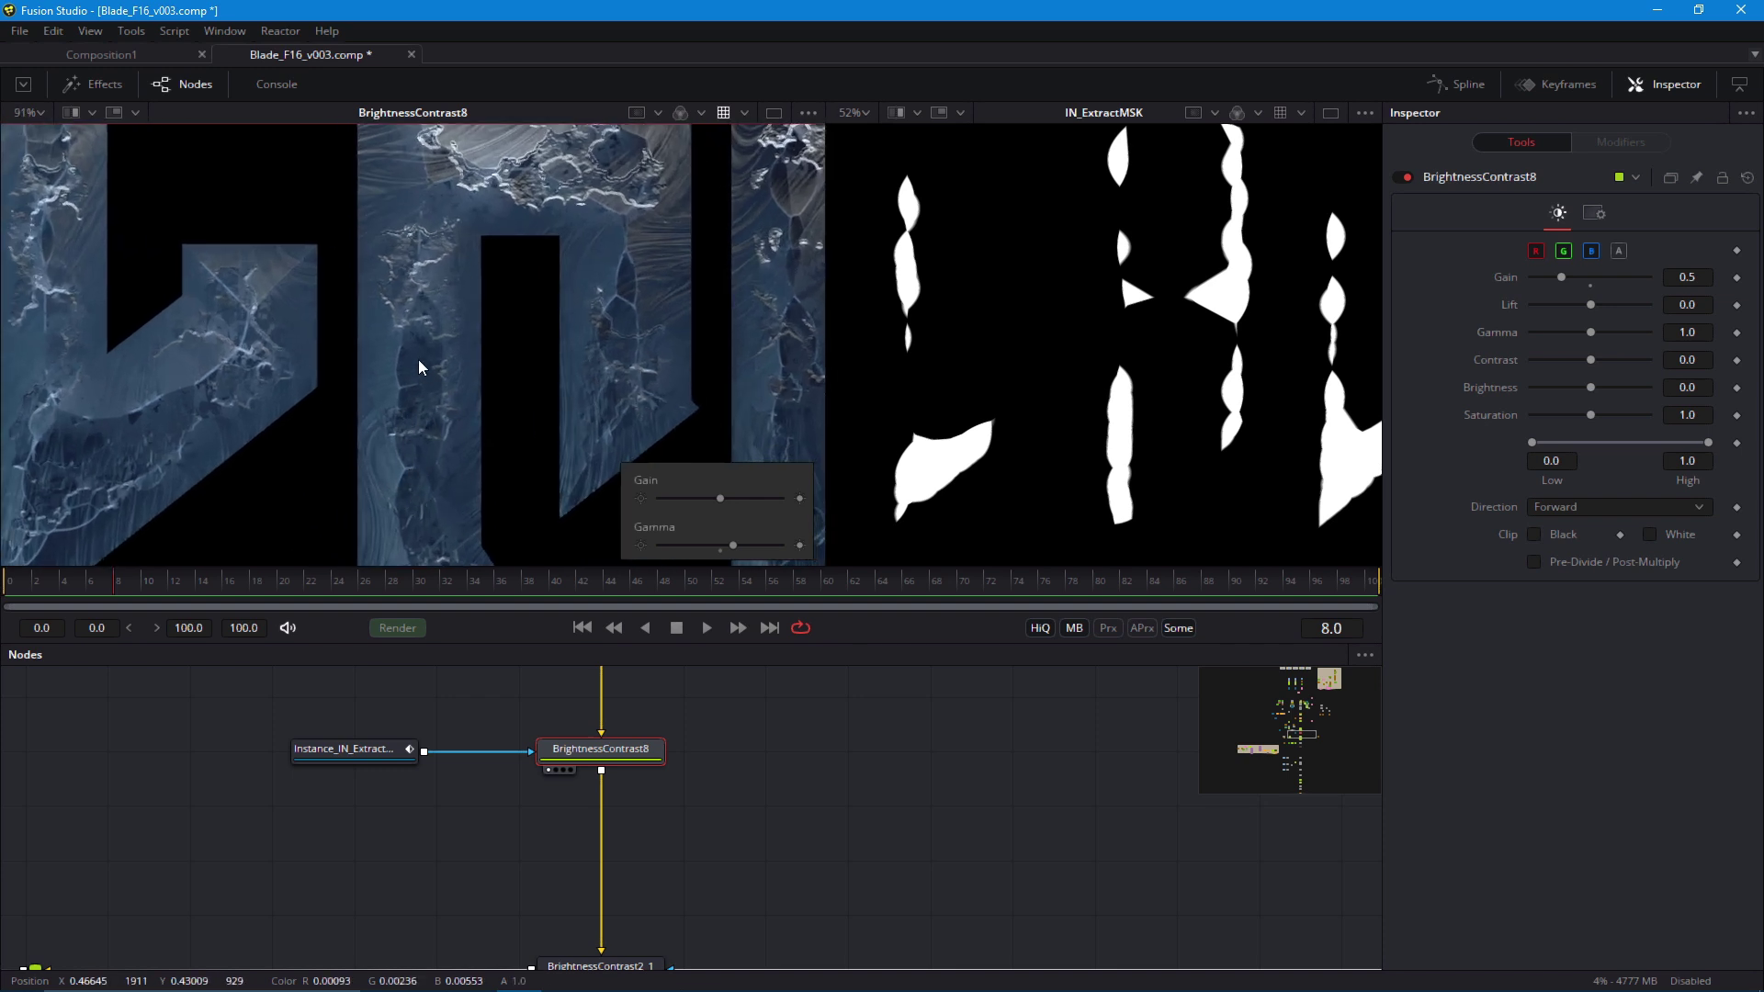
left_click_drag(262, 468, 316, 470)
scroll(316, 476, "left", 4)
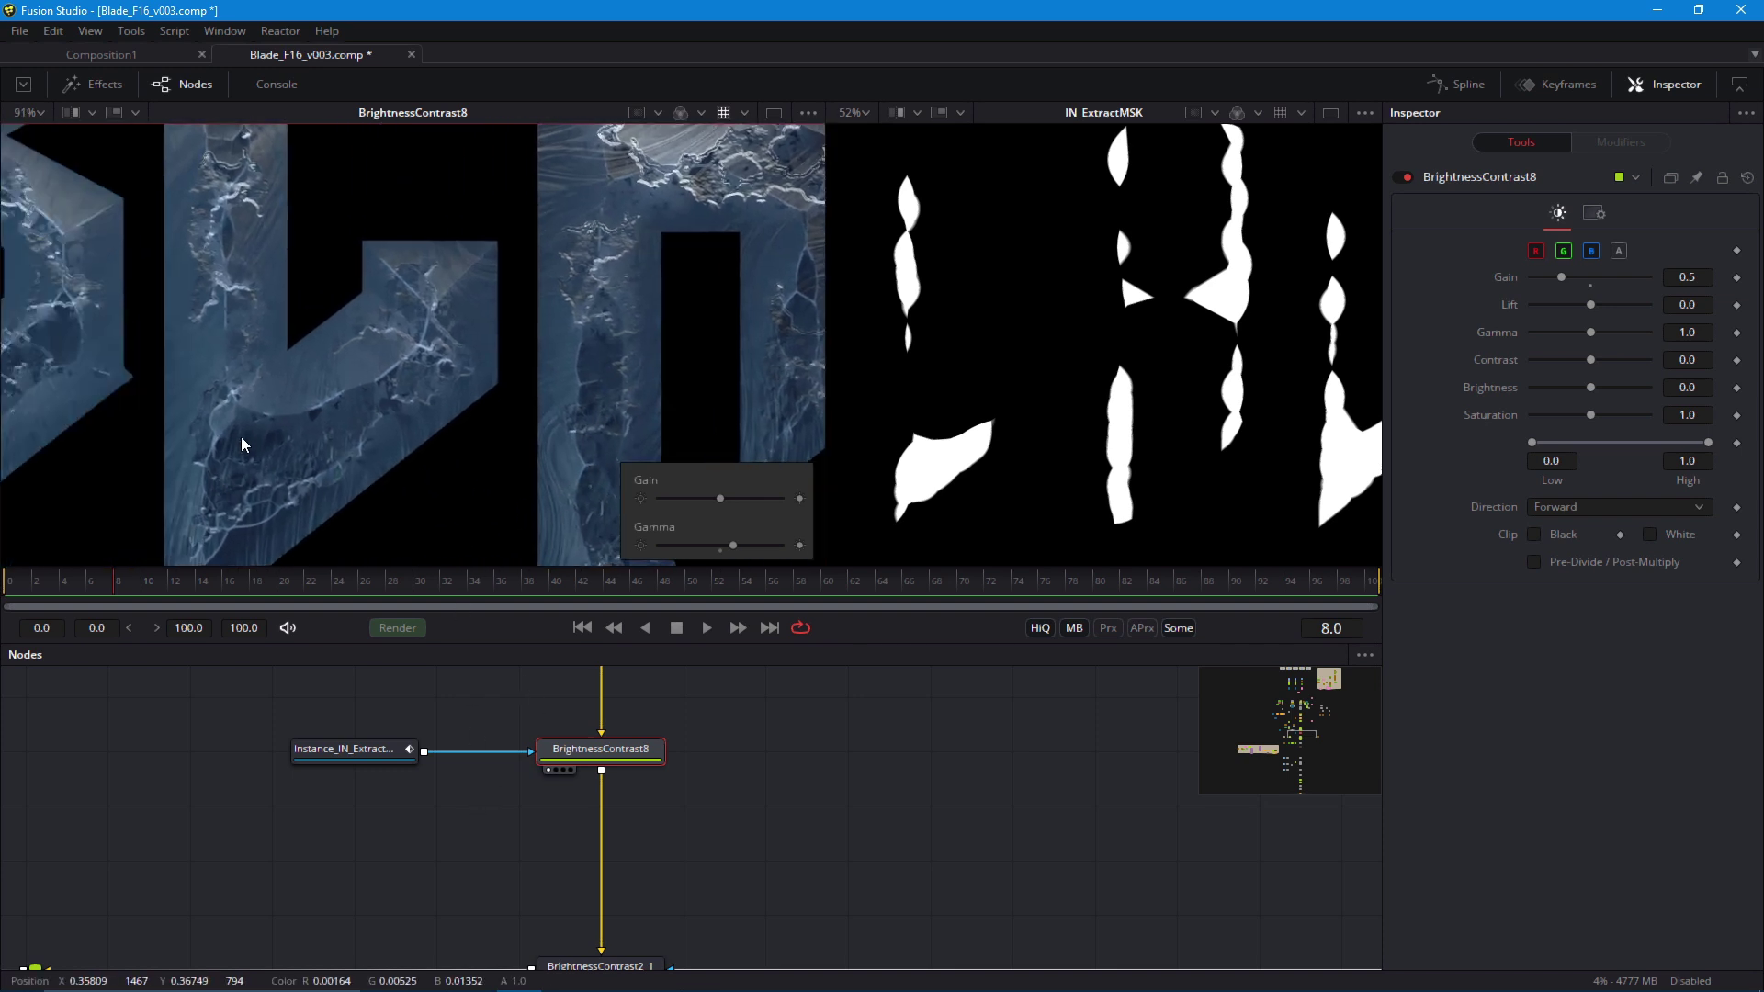
Select and copy the IN_ExtractMSK node in the Underlay3 group
scroll(337, 799, "down", 5)
left_click_drag(221, 684, 391, 864)
left_click_drag(414, 779, 449, 897)
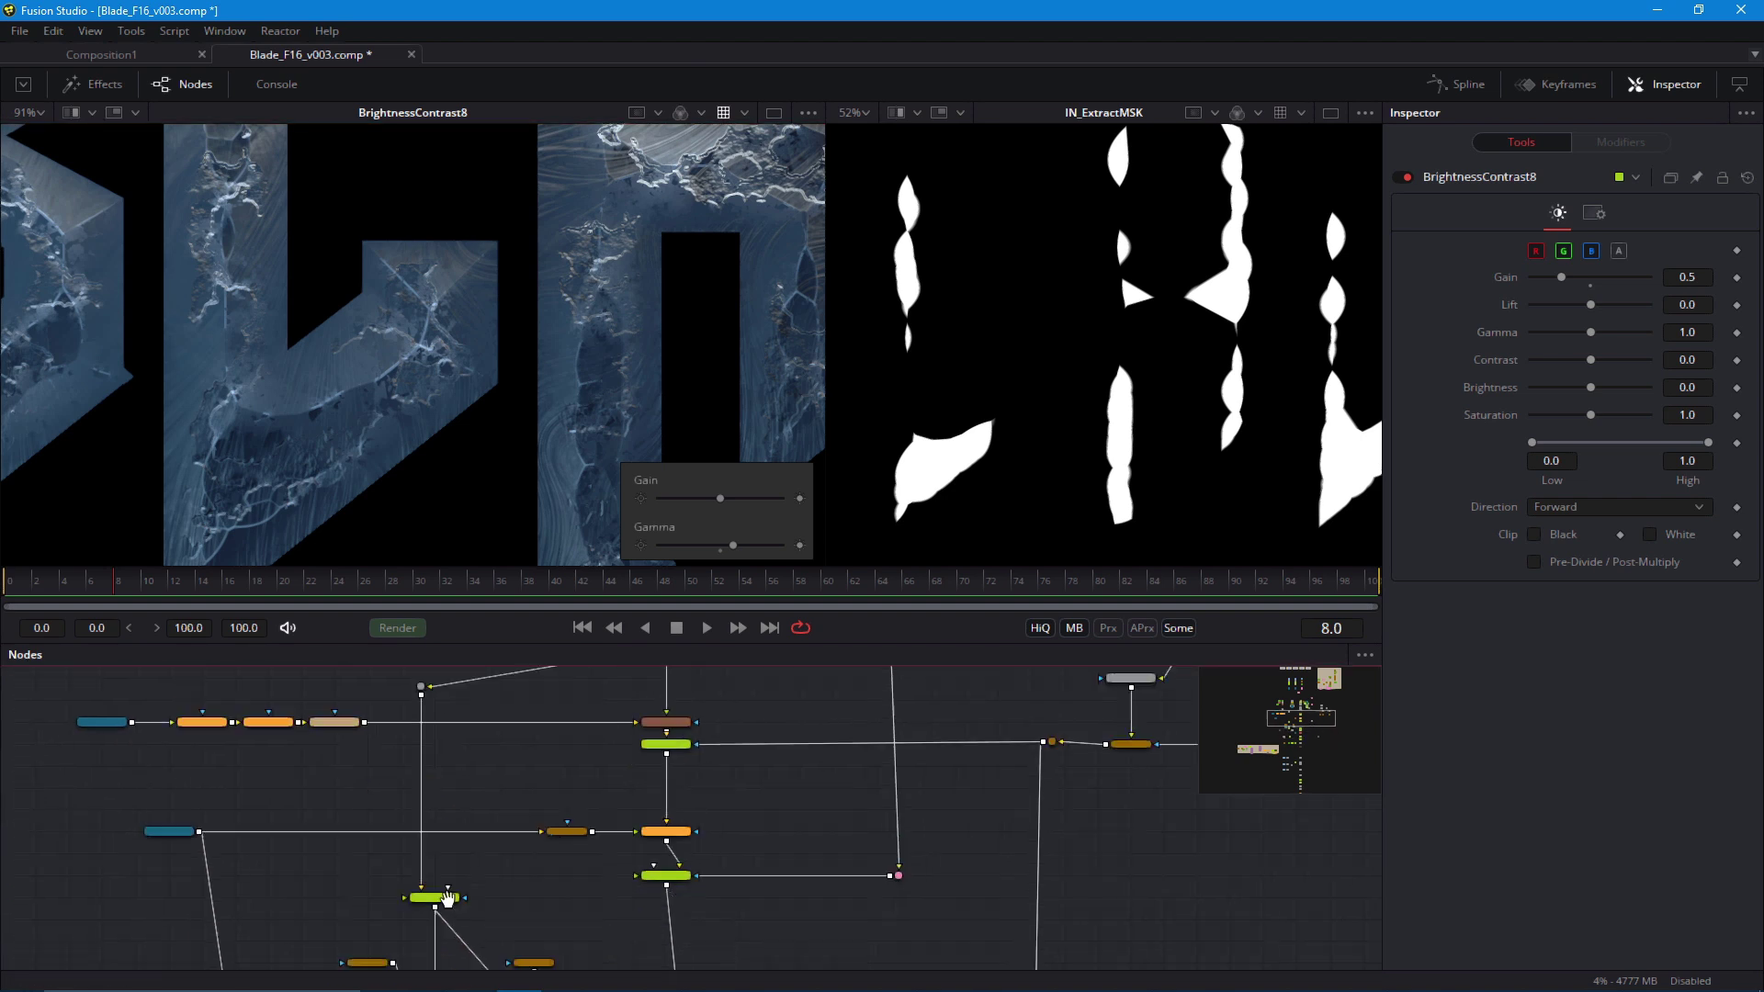
left_click_drag(540, 731, 589, 965)
scroll(646, 885, "up", 5)
left_click(474, 813)
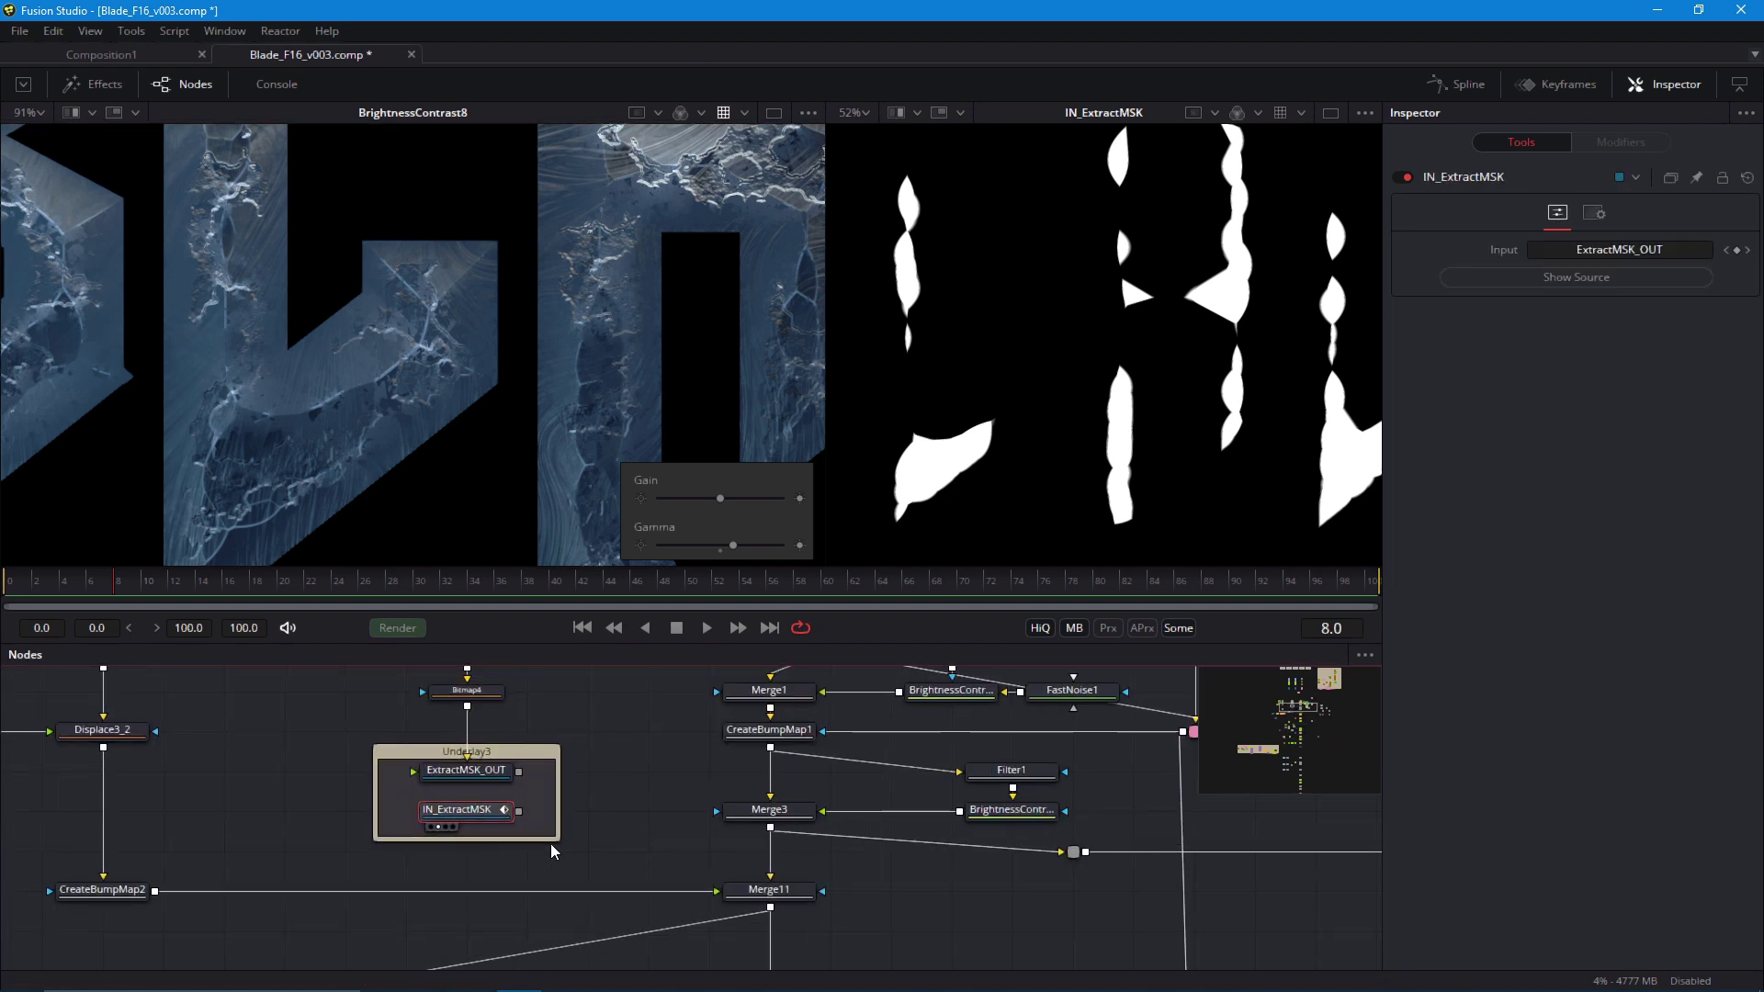
Show Merge3 and then Merge11 in the first viewer to compare the bump maps
left_click_drag(769, 809, 361, 361)
scroll(536, 805, "up", 1)
left_click_drag(498, 792, 494, 660)
left_click_drag(488, 734, 432, 459)
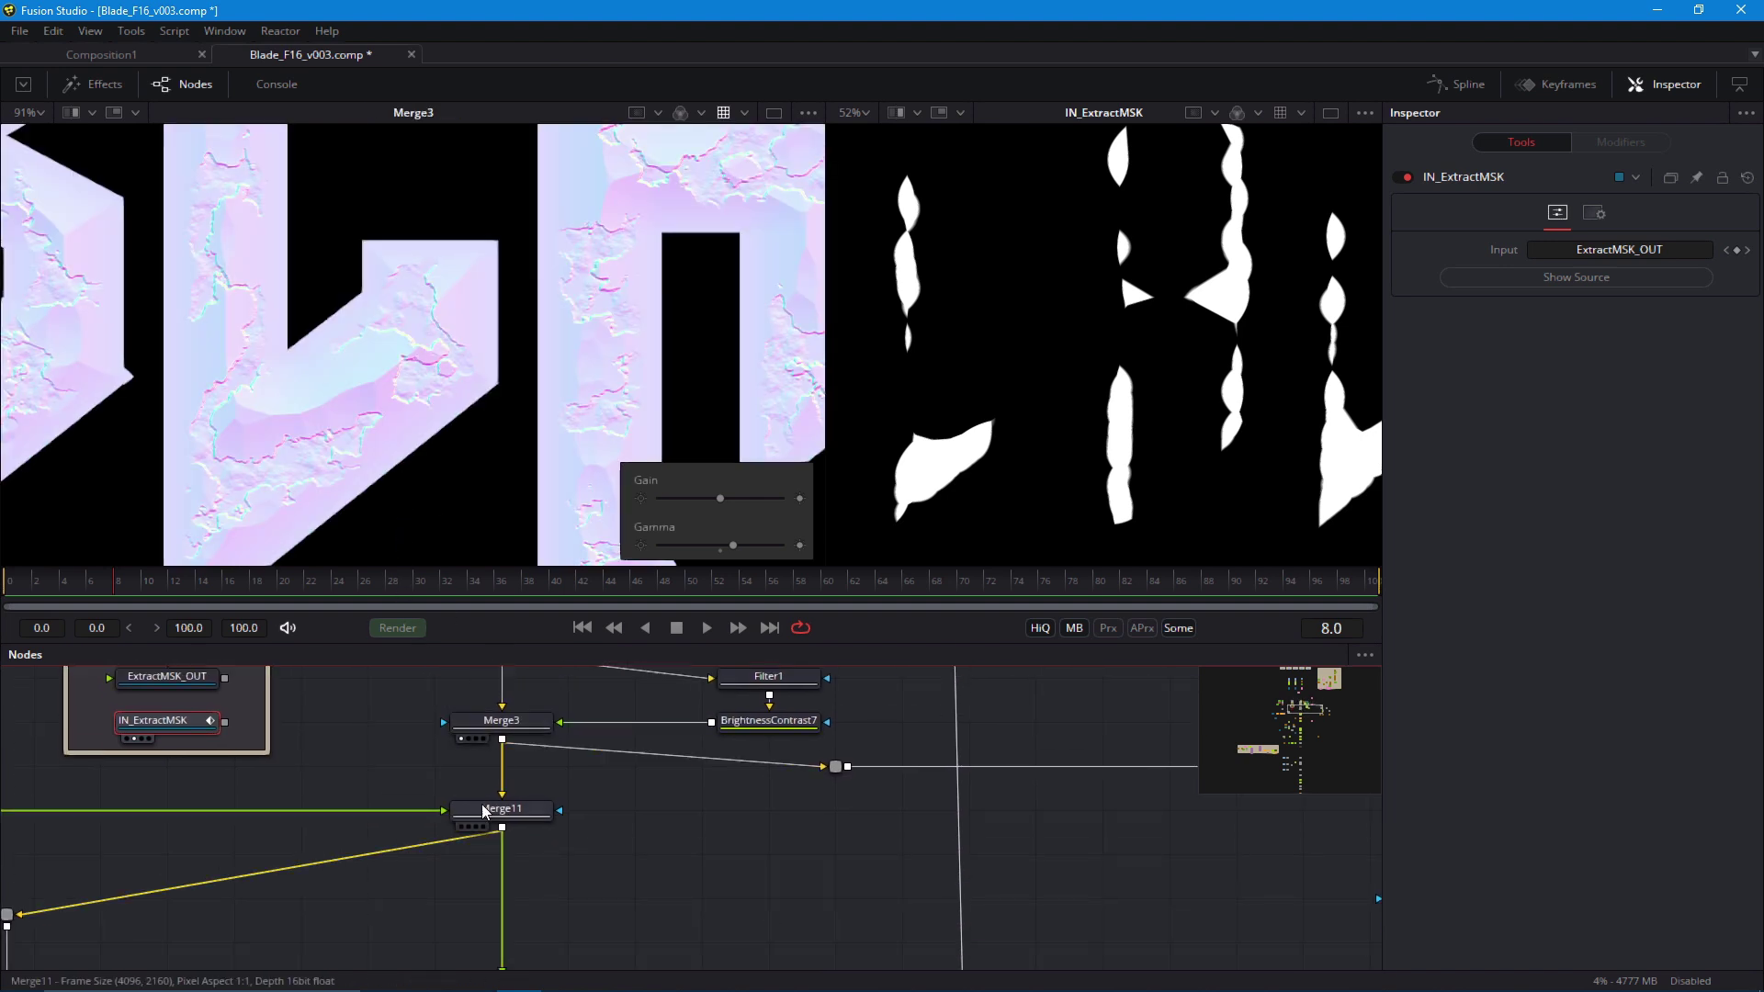
left_click_drag(487, 810, 413, 459)
Paste an instance of IN_ExtractMSK beside Merge11, connect it as the merge's mask, and lower the viewer gamma
left_click_drag(482, 850, 665, 837)
left_click(789, 858)
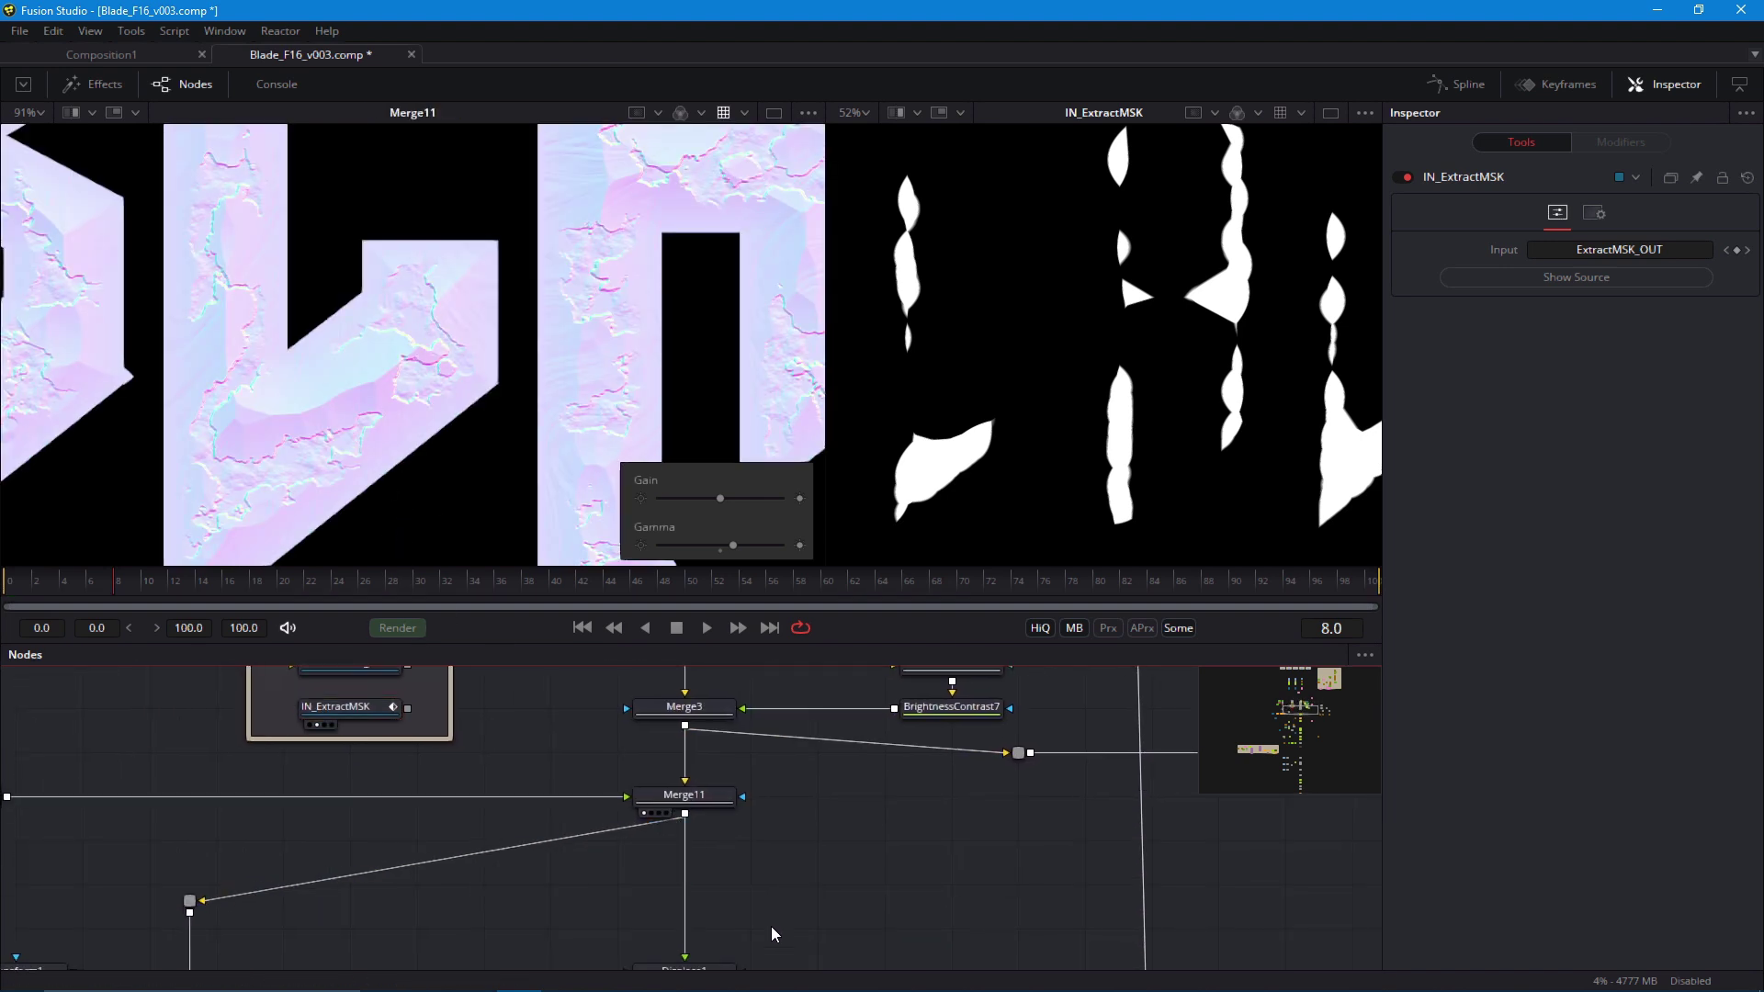
left_click_drag(907, 845, 973, 845)
left_click_drag(707, 836, 604, 827)
left_click_drag(733, 545, 710, 552)
left_click_drag(905, 830, 639, 788)
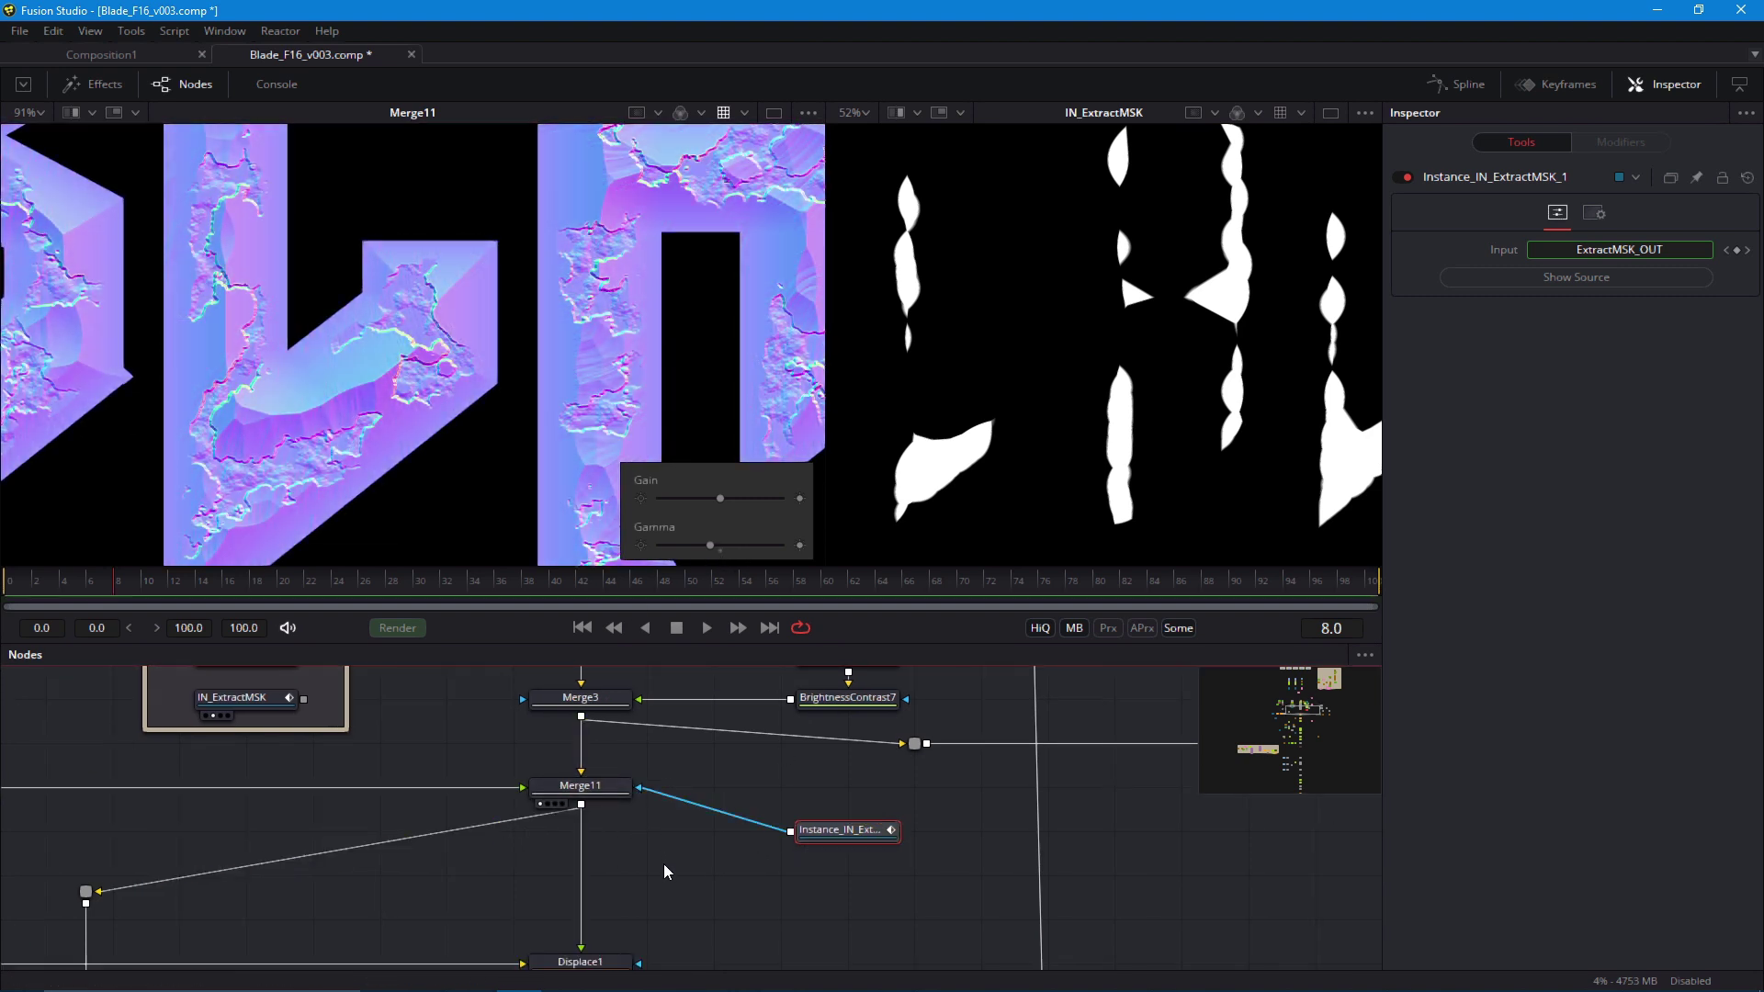
left_click_drag(833, 845, 766, 801)
Apply the mask of Merge11 inverted
left_click(584, 787)
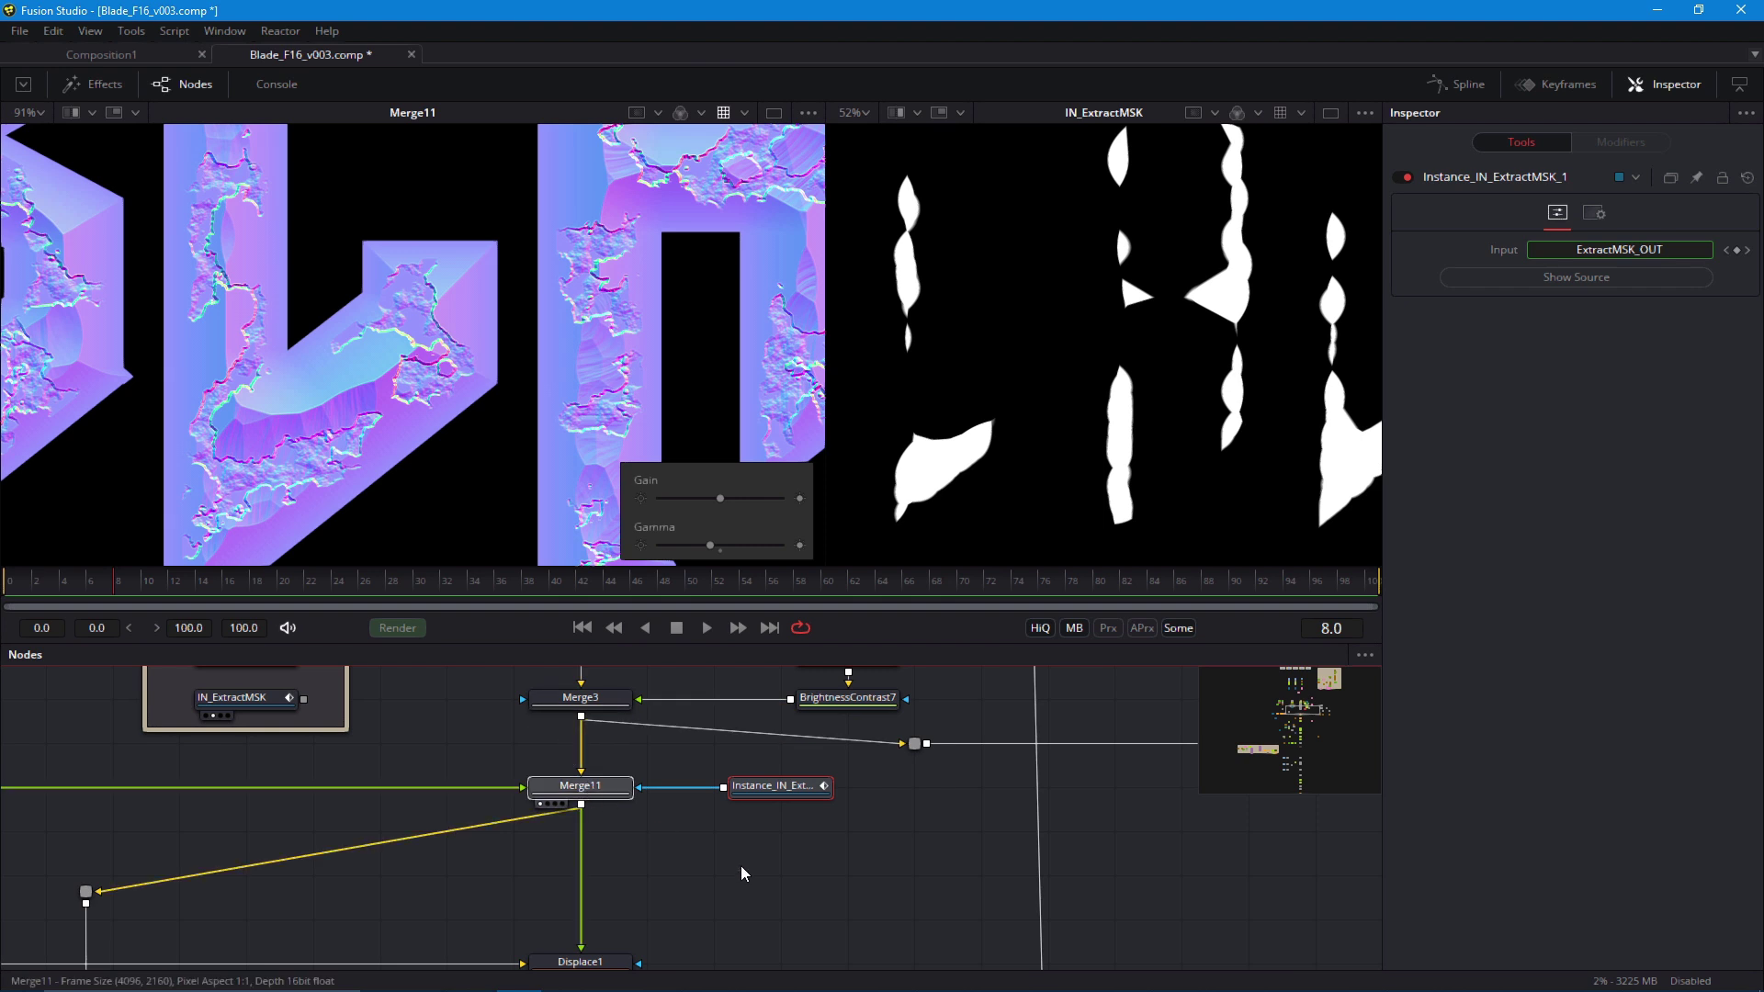
left_click(1611, 212)
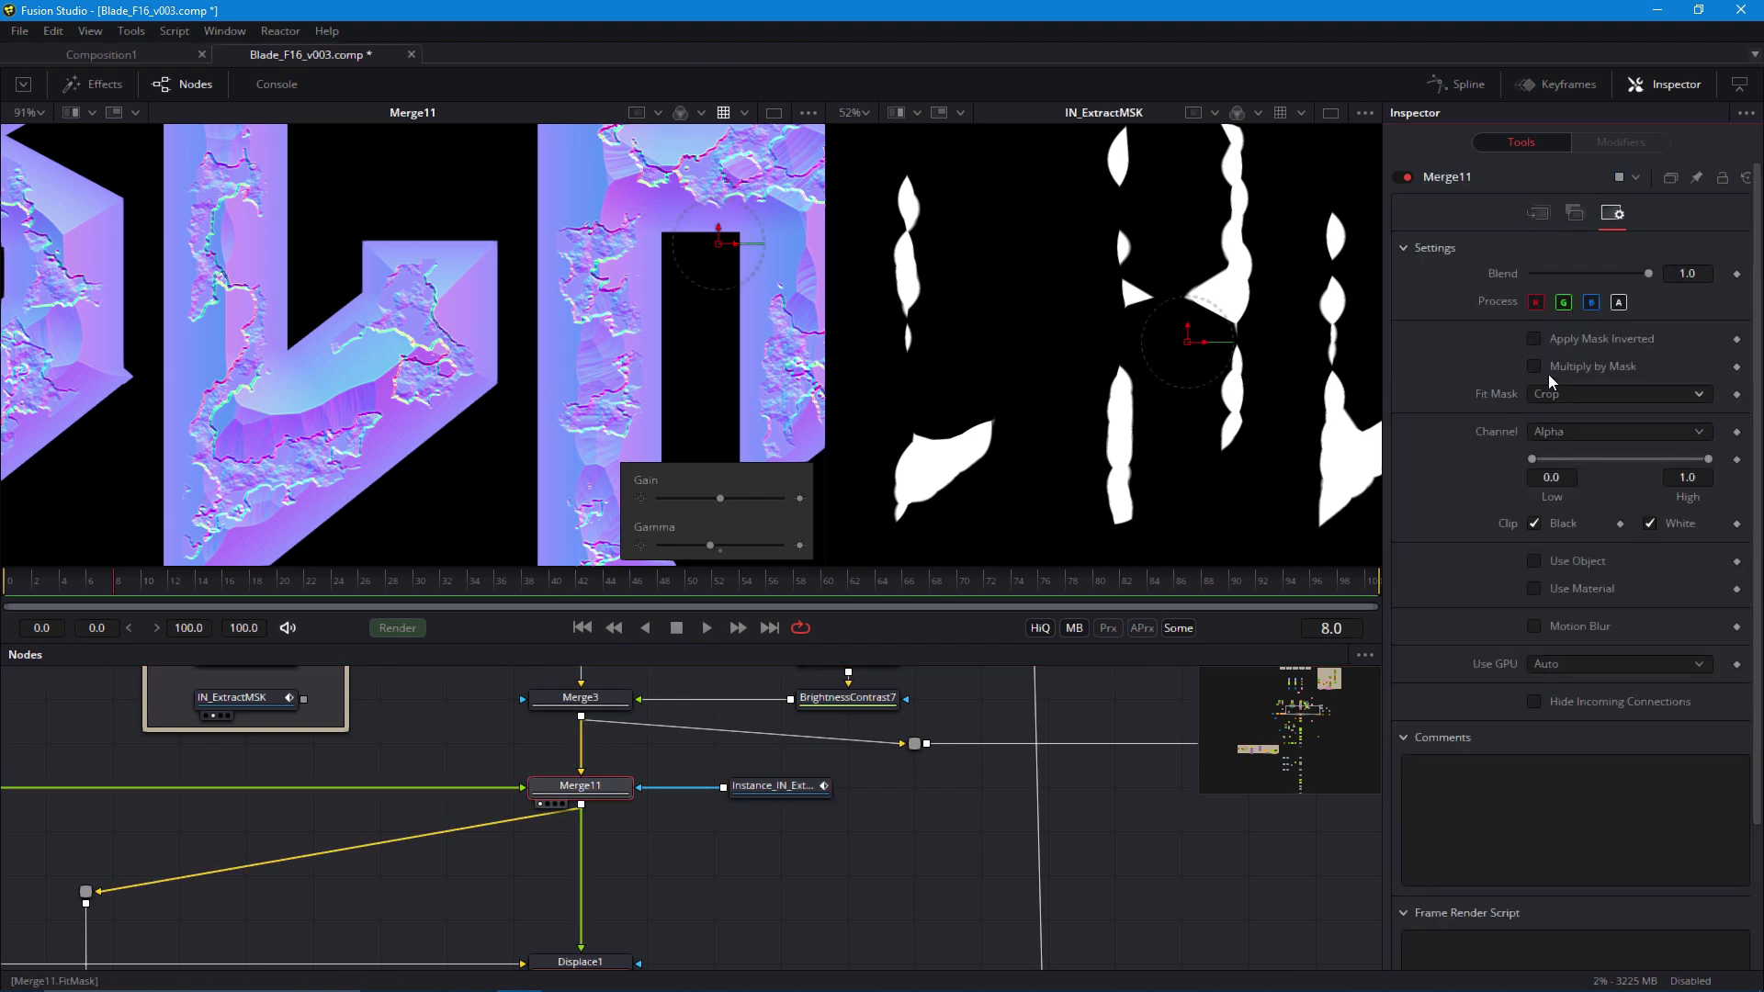
left_click(1533, 339)
Examine the masked bump map of Merge11 on the chips and edges of the BLADE letters
scroll(493, 508, "down", 3)
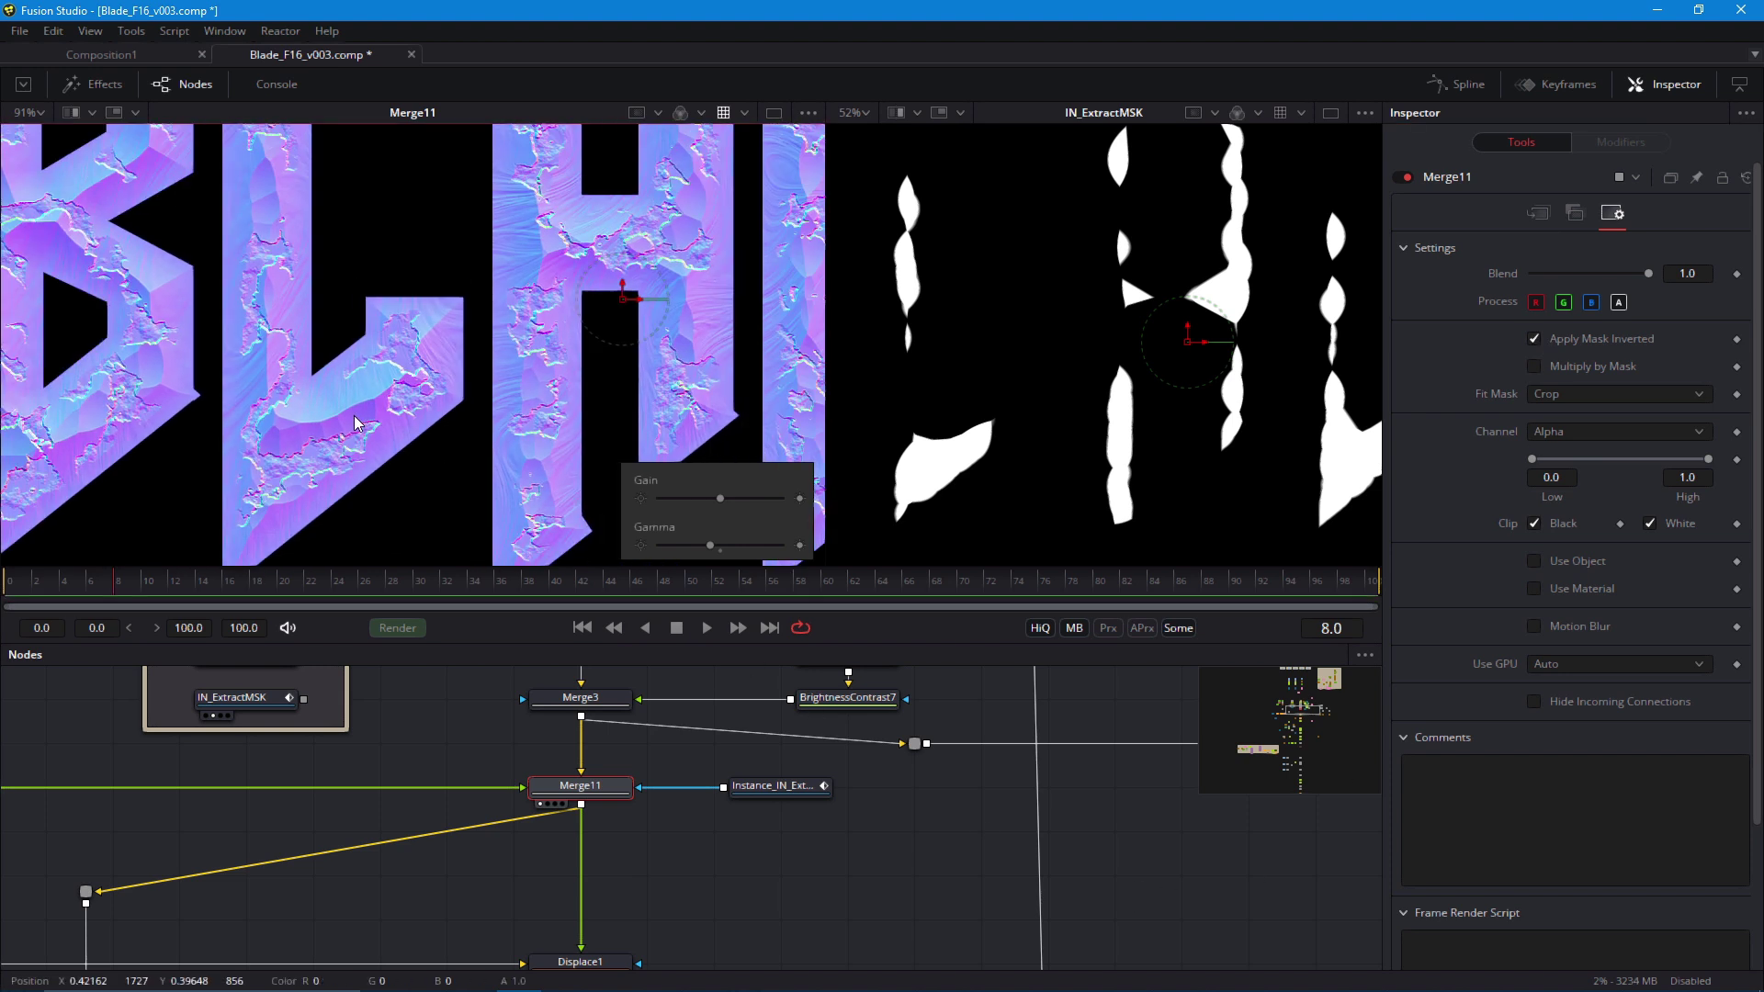
scroll(439, 423, "up", 3)
scroll(321, 457, "down", 2)
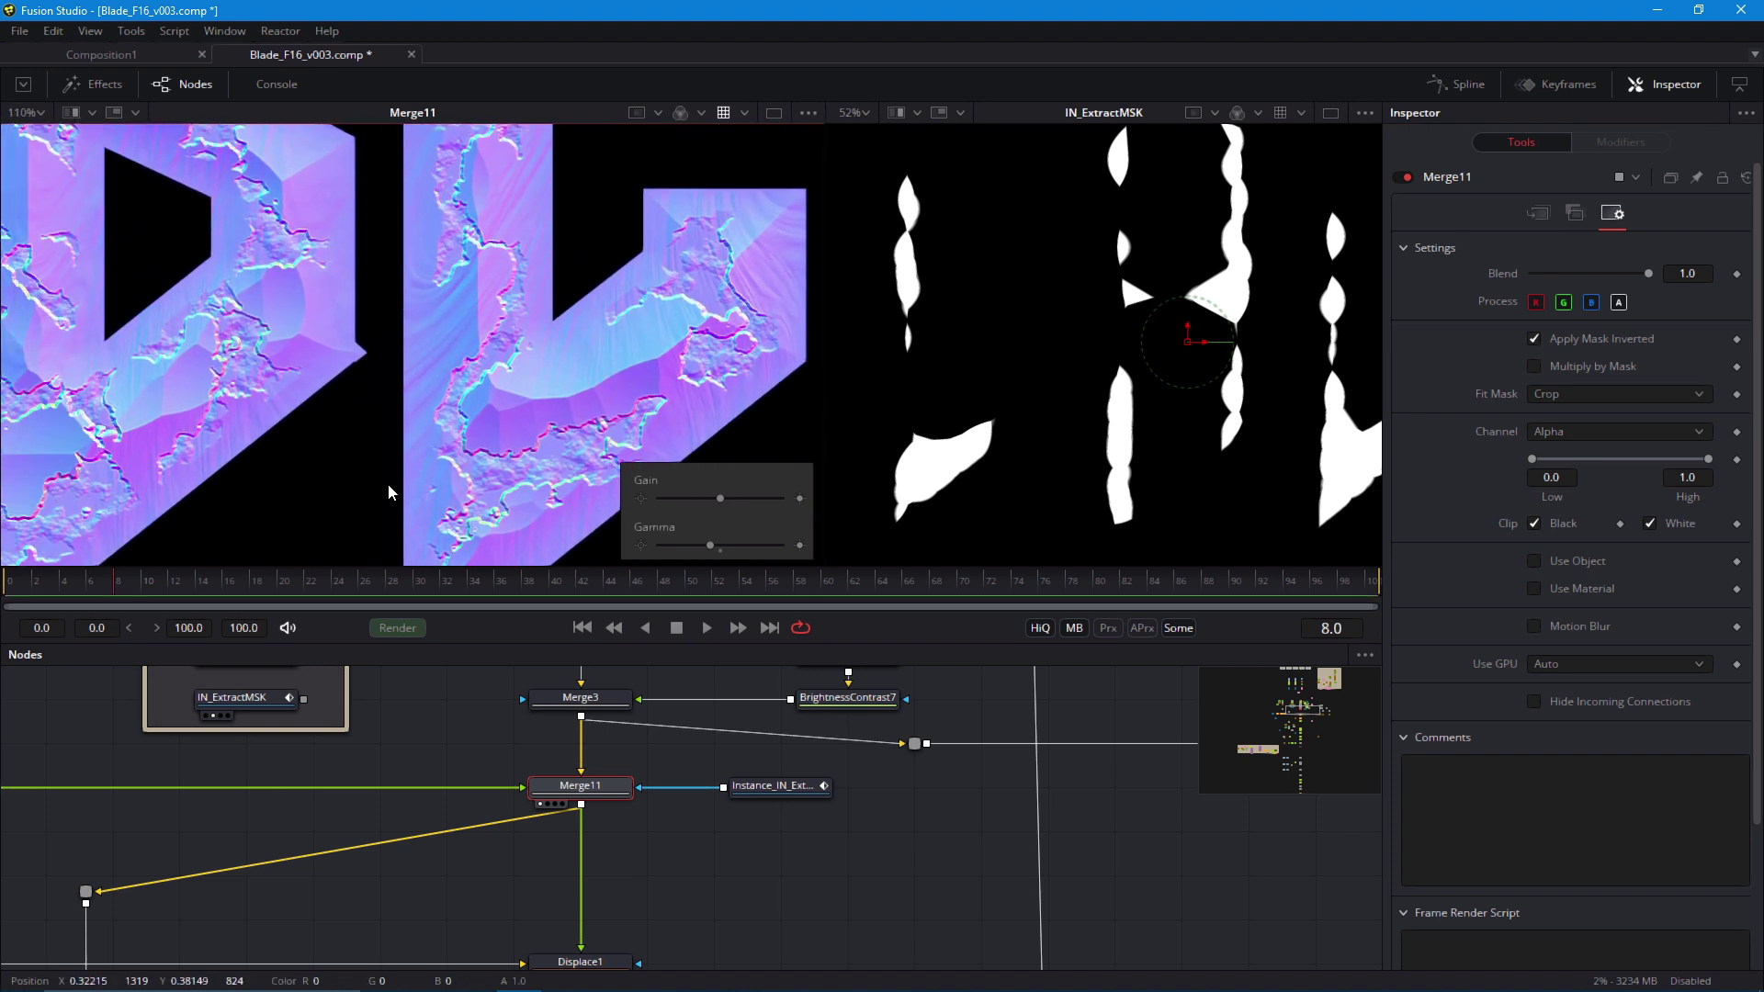
left_click_drag(339, 484, 404, 595)
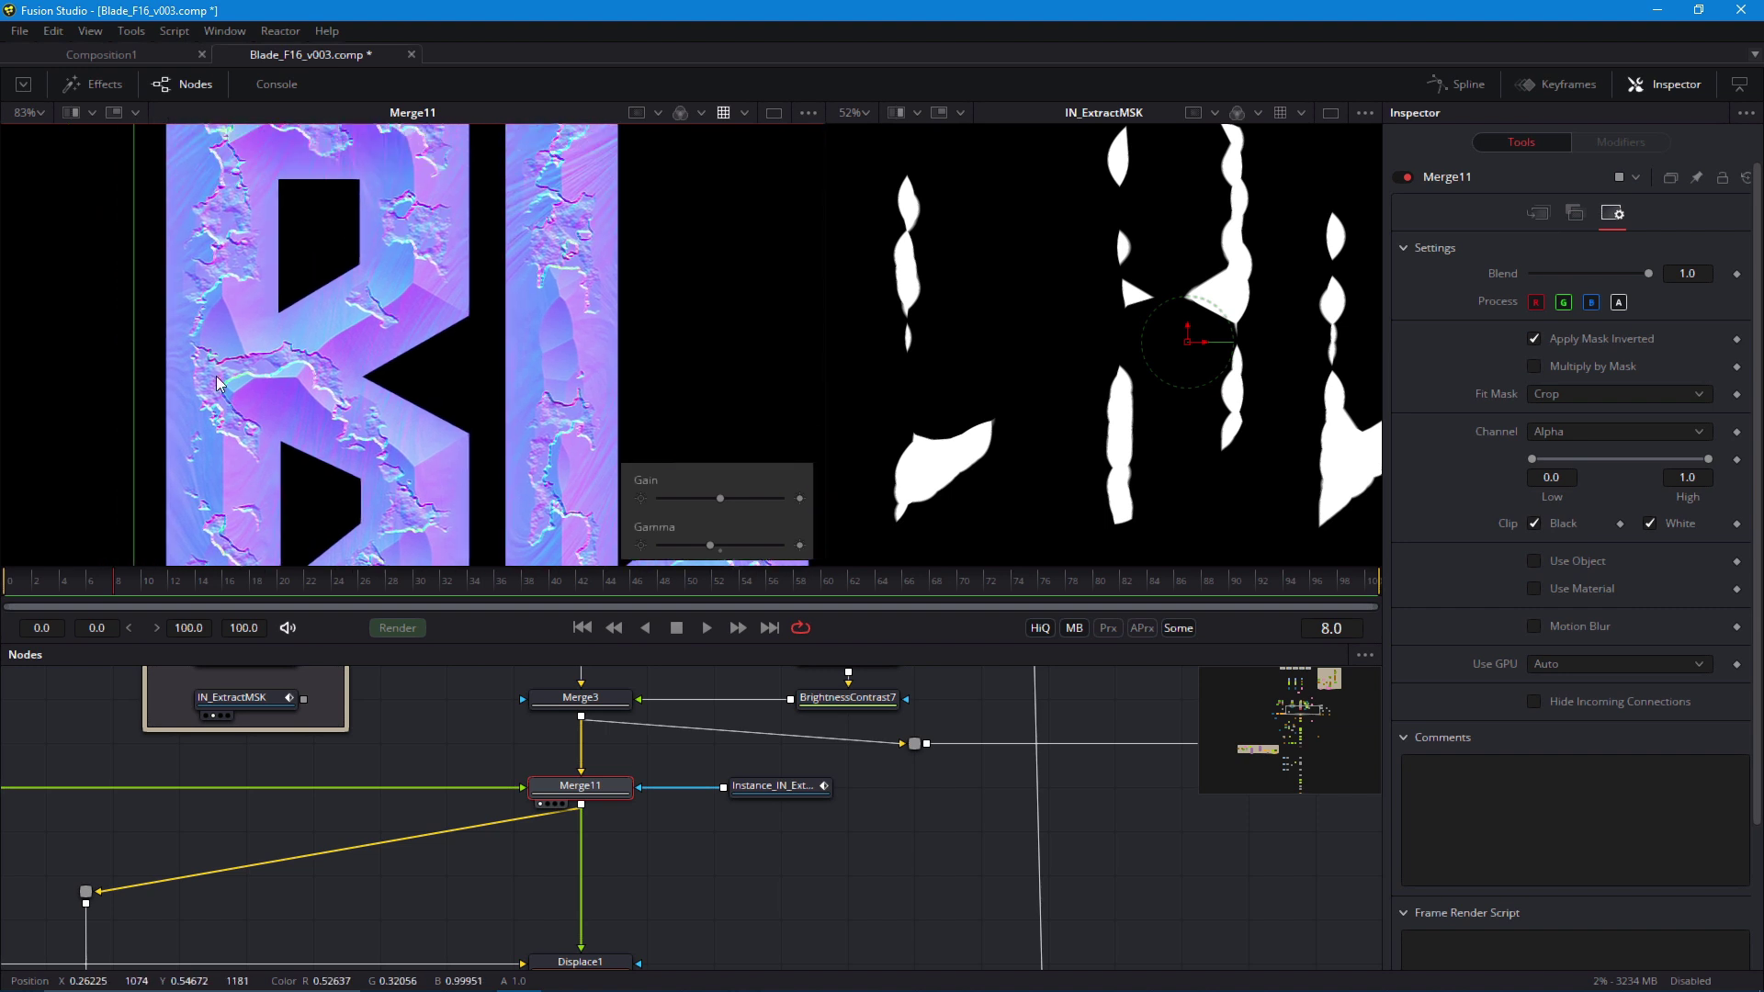
left_click_drag(351, 423, 350, 520)
scroll(415, 415, "down", 4)
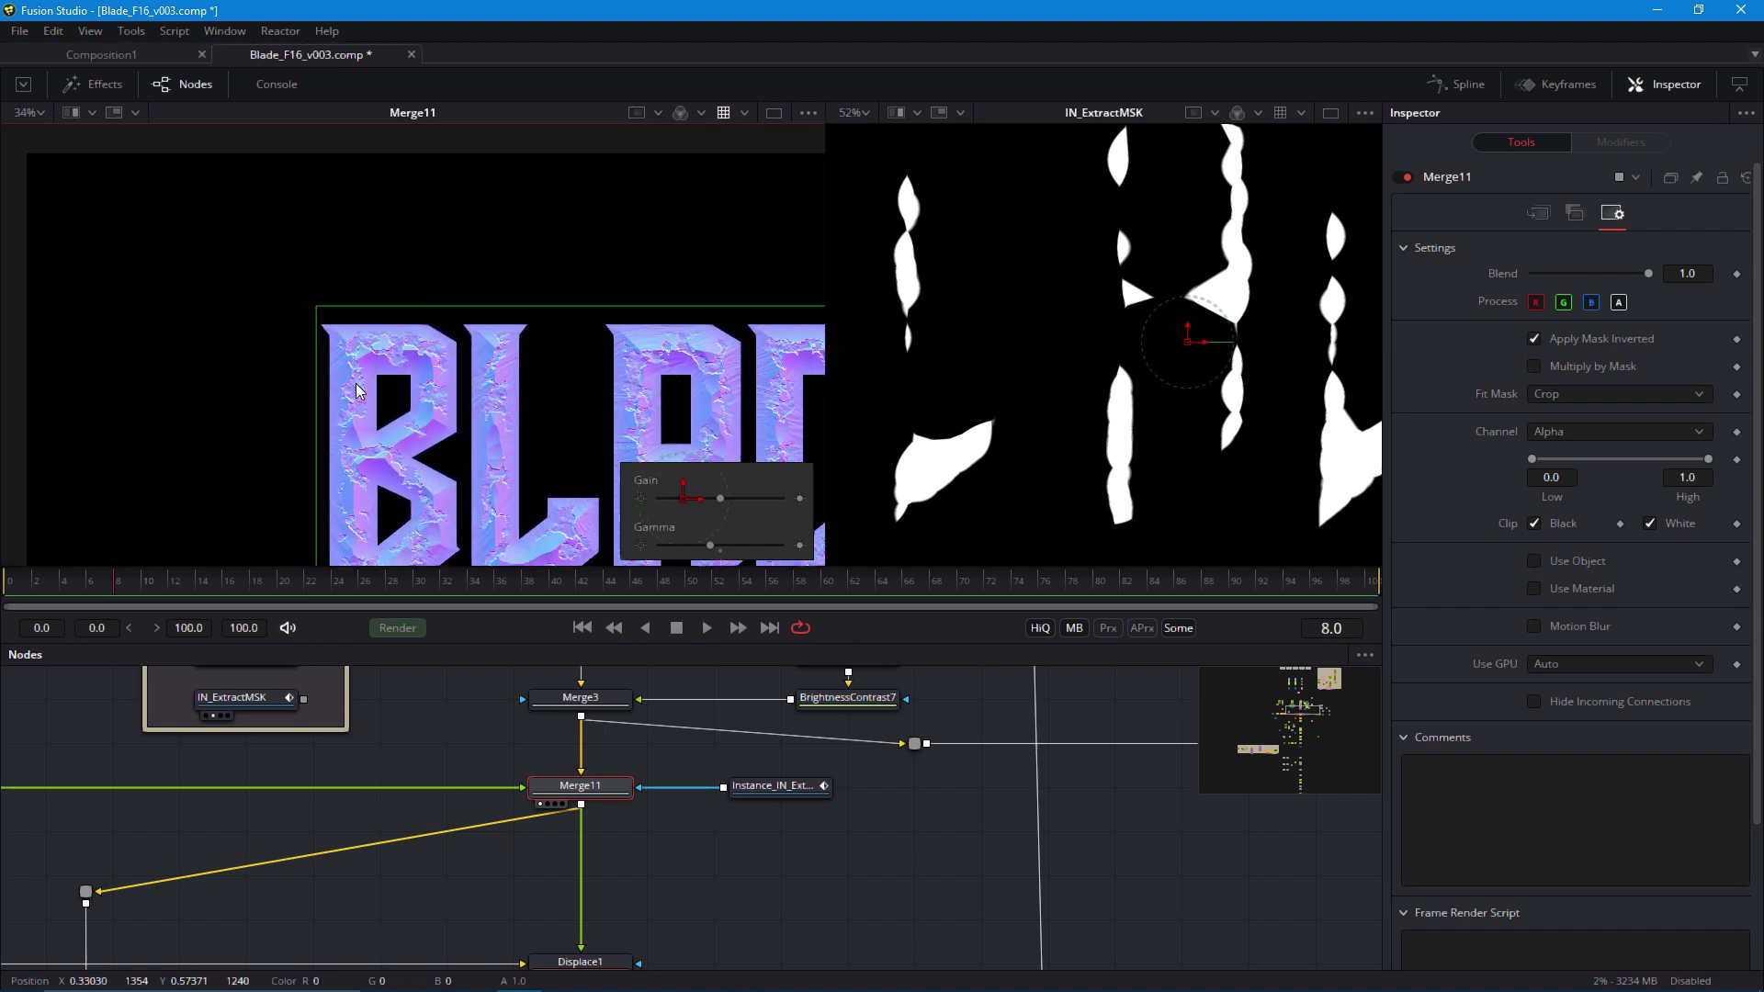
scroll(692, 524, "up", 2)
left_click_drag(692, 525, 542, 465)
scroll(541, 466, "down", 3)
scroll(543, 508, "up", 4)
scroll(542, 508, "down", 4)
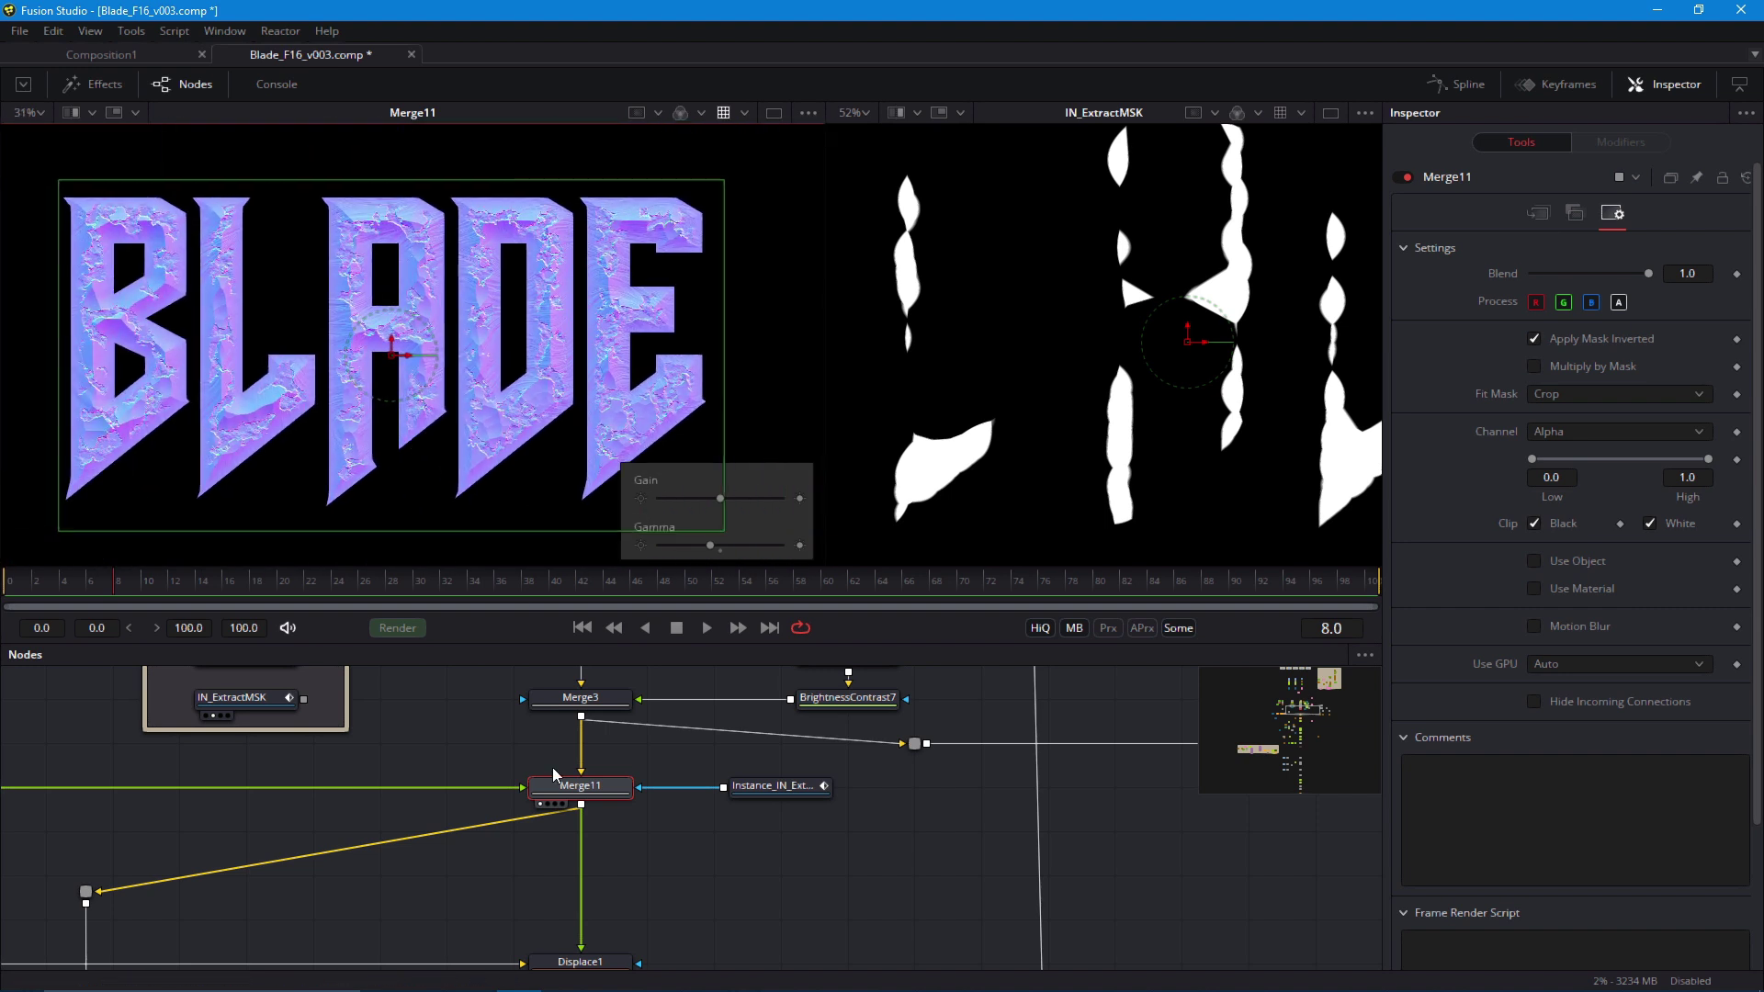
Check the downstream results of BrightnessContrast2, ChannelBooleans2 and BrightnessContrast2_1 in the first viewer
left_click_drag(577, 937, 487, 698)
left_click(446, 785)
left_click_drag(386, 798, 422, 610)
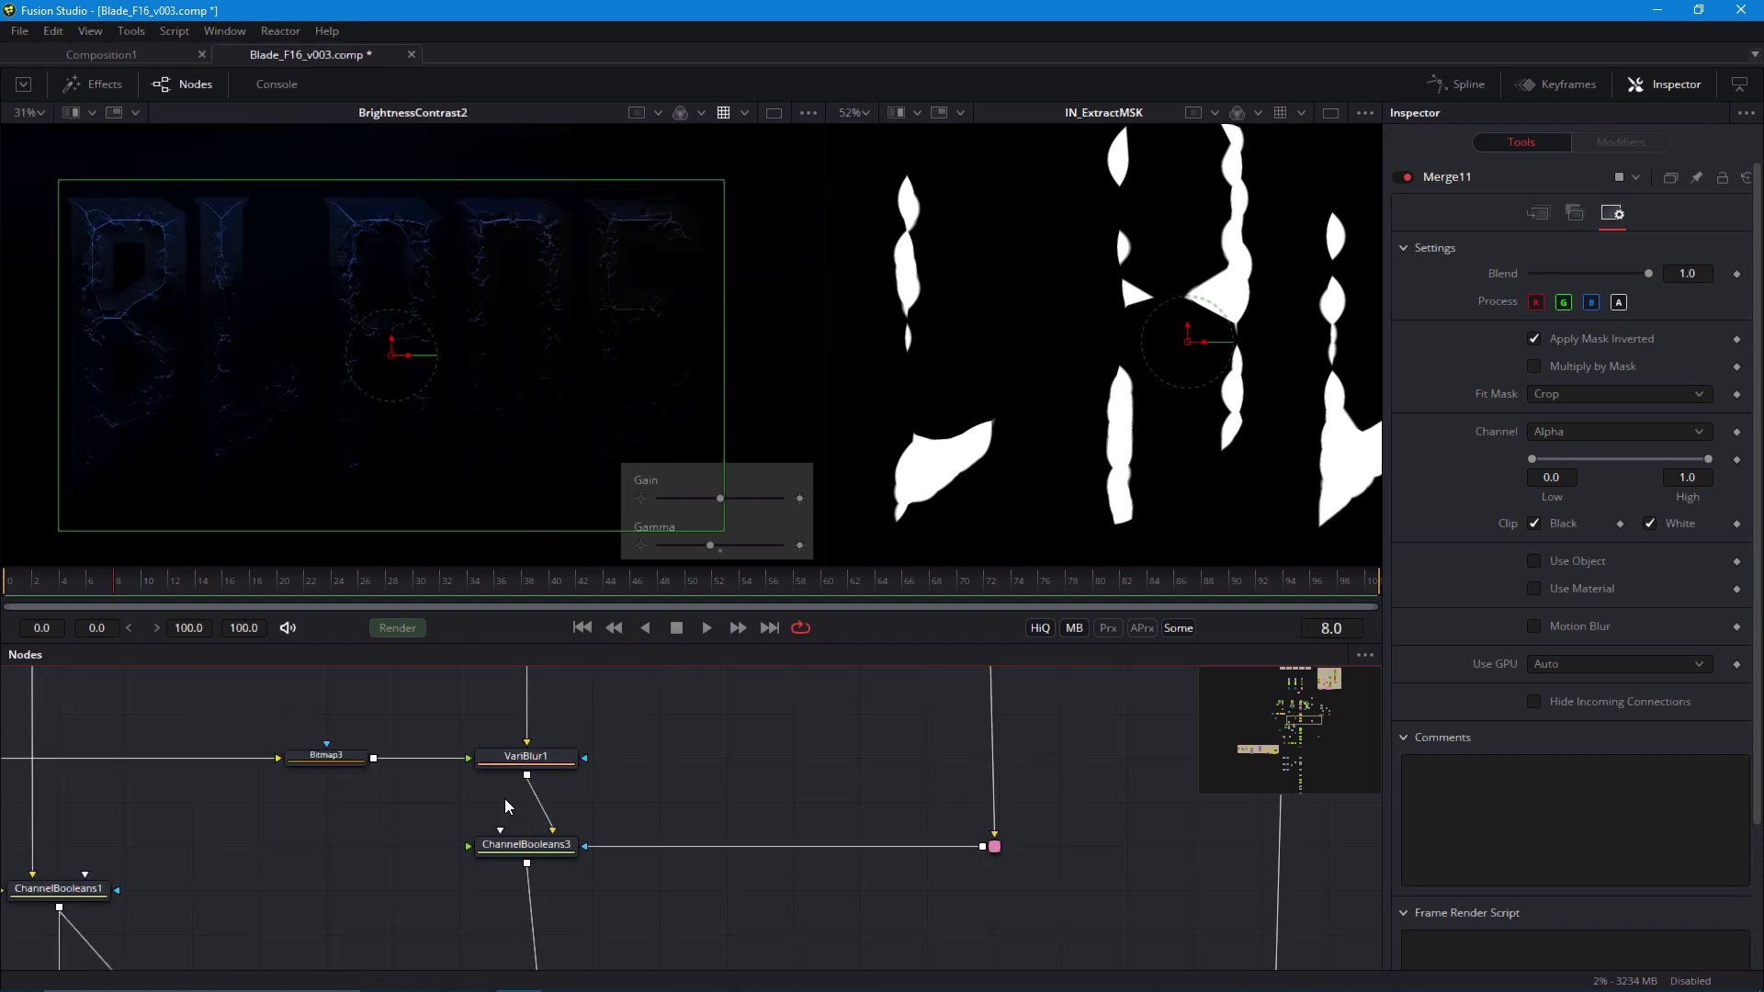
left_click_drag(515, 763, 495, 456)
left_click(471, 883)
left_click_drag(493, 947, 530, 607)
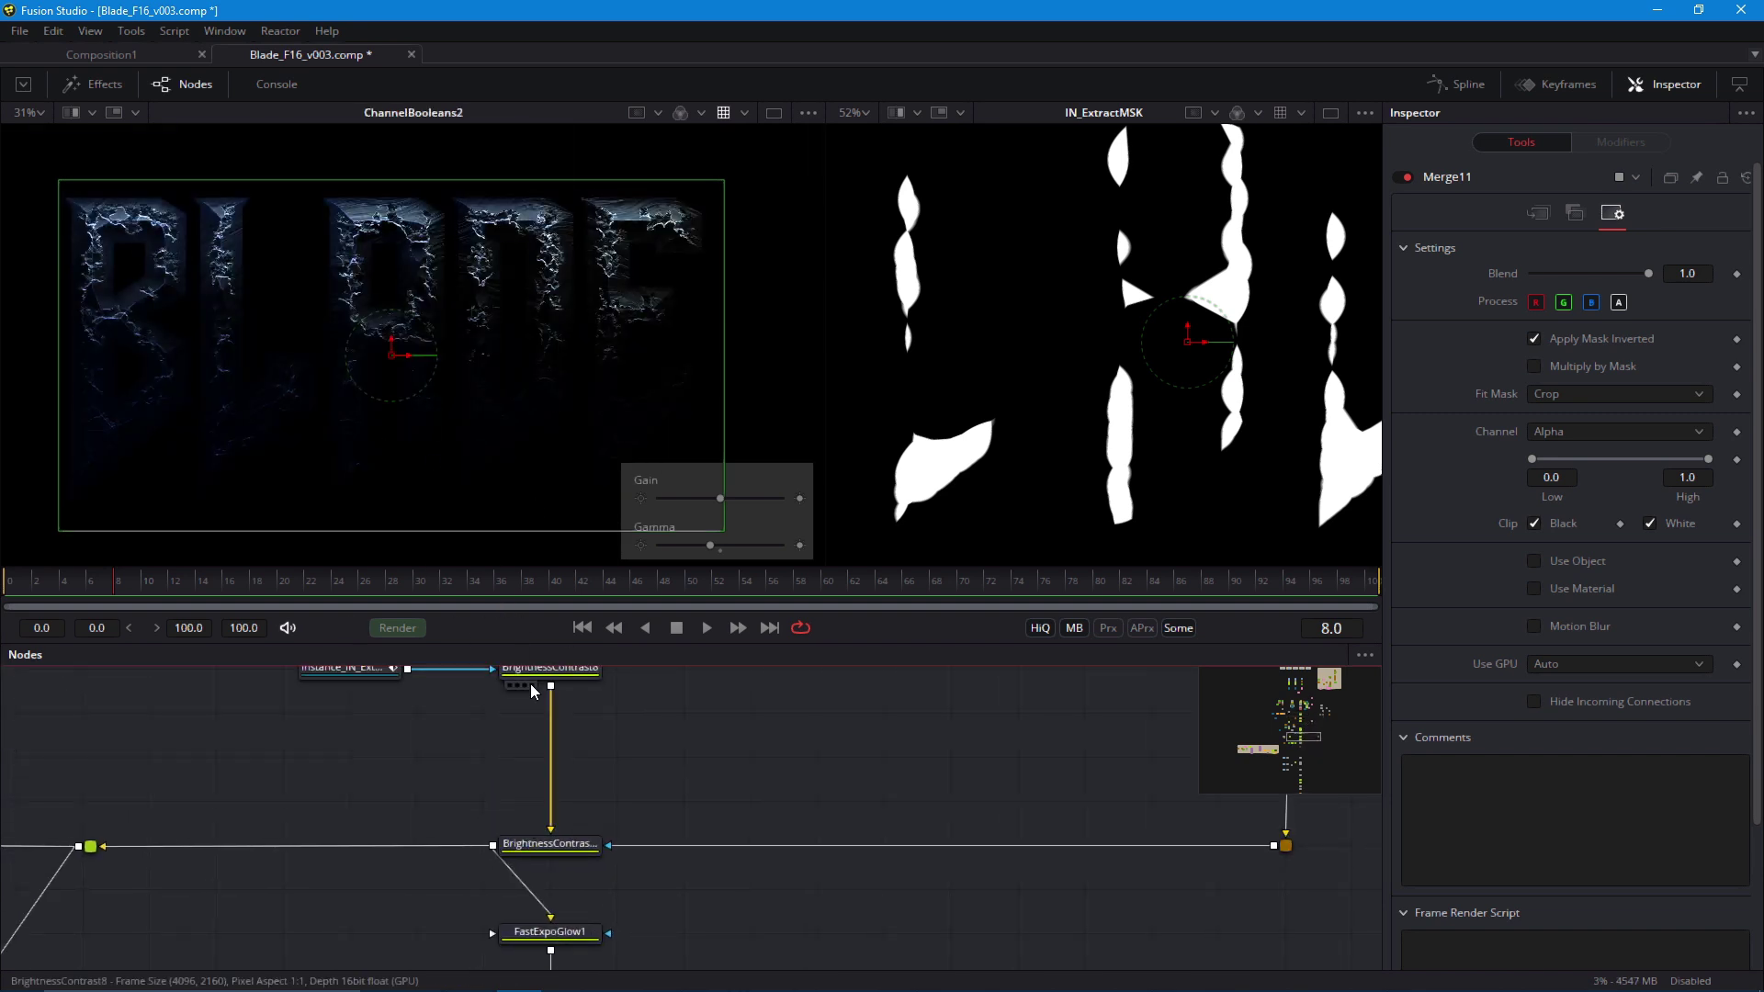
left_click(504, 843)
key("1")
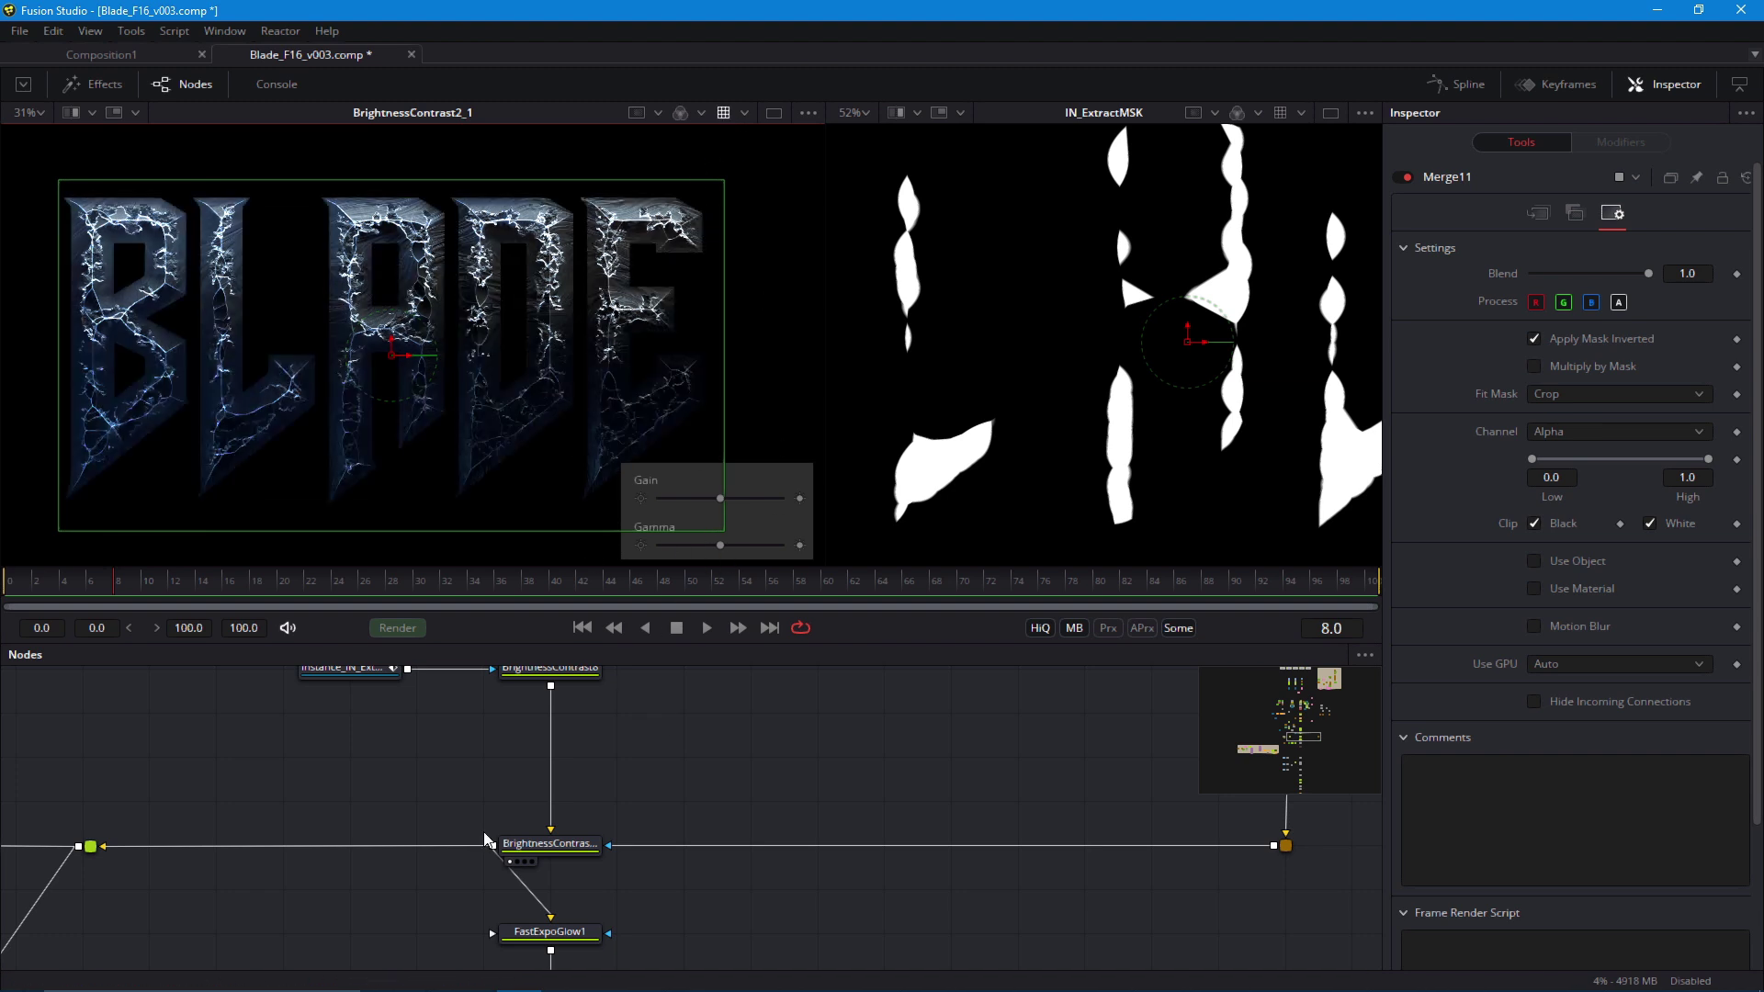
Show FastExpoGlow1 in the first viewer and reduce its glow gain to 0.346
scroll(487, 839, "down", 3)
key("1")
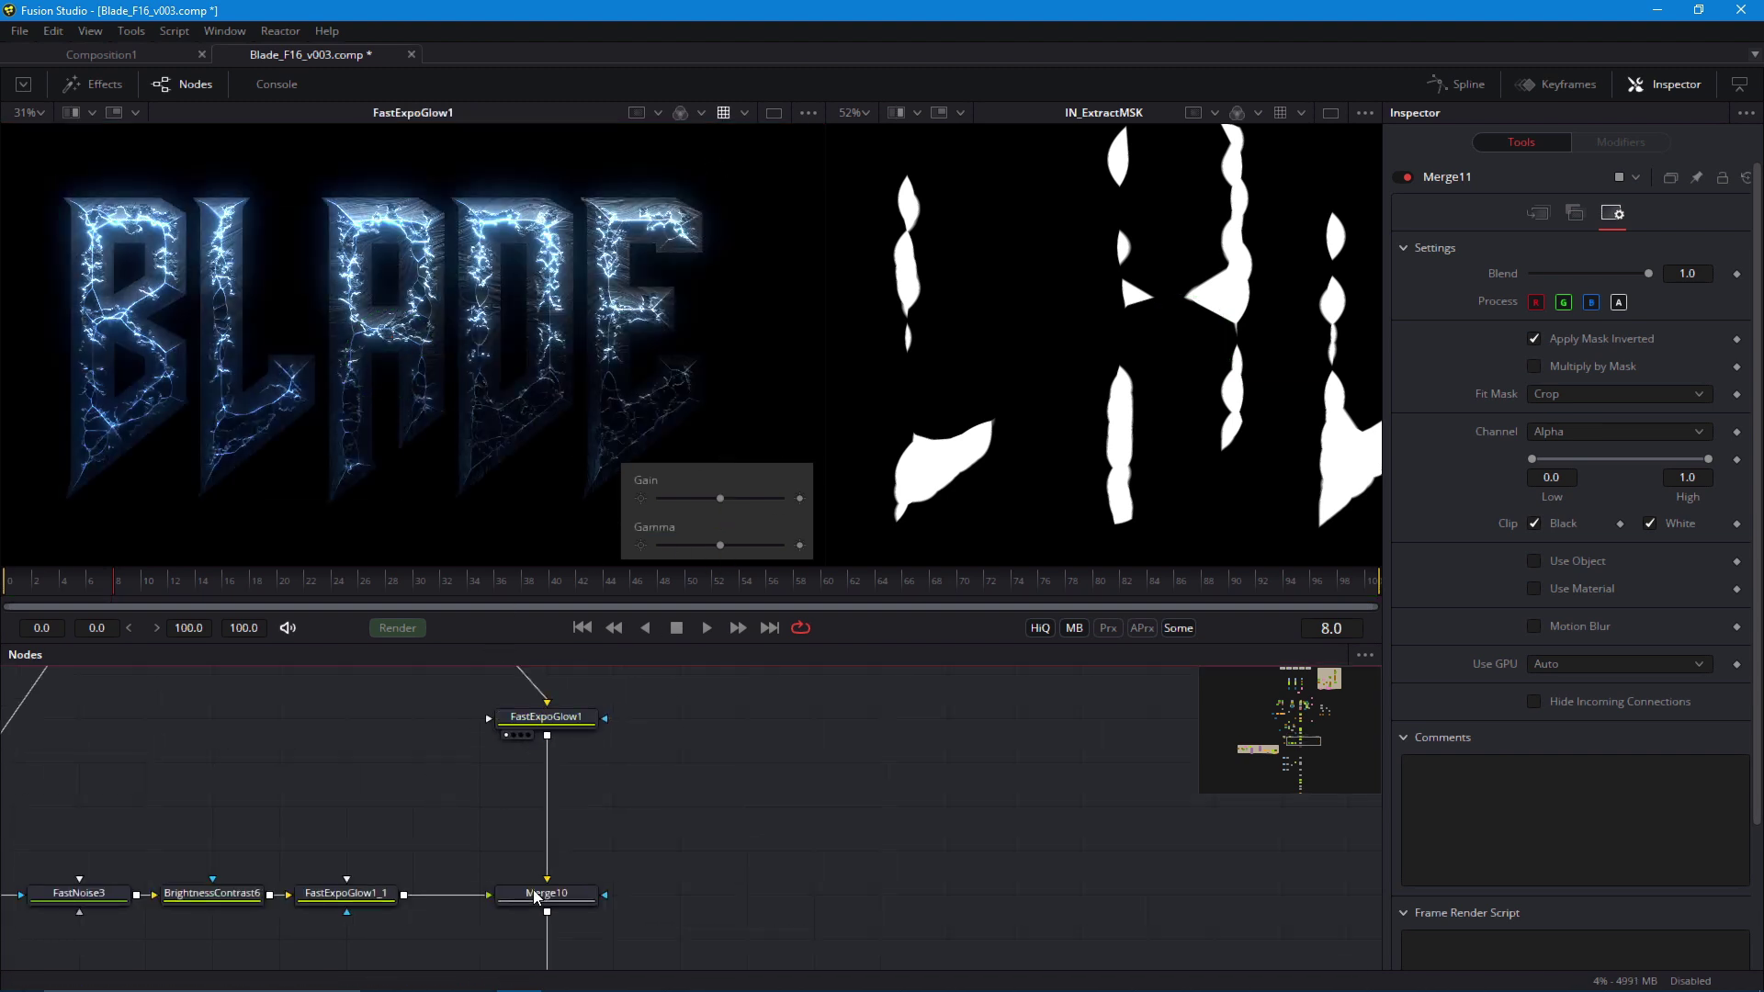
left_click(557, 723)
scroll(563, 398, "up", 5)
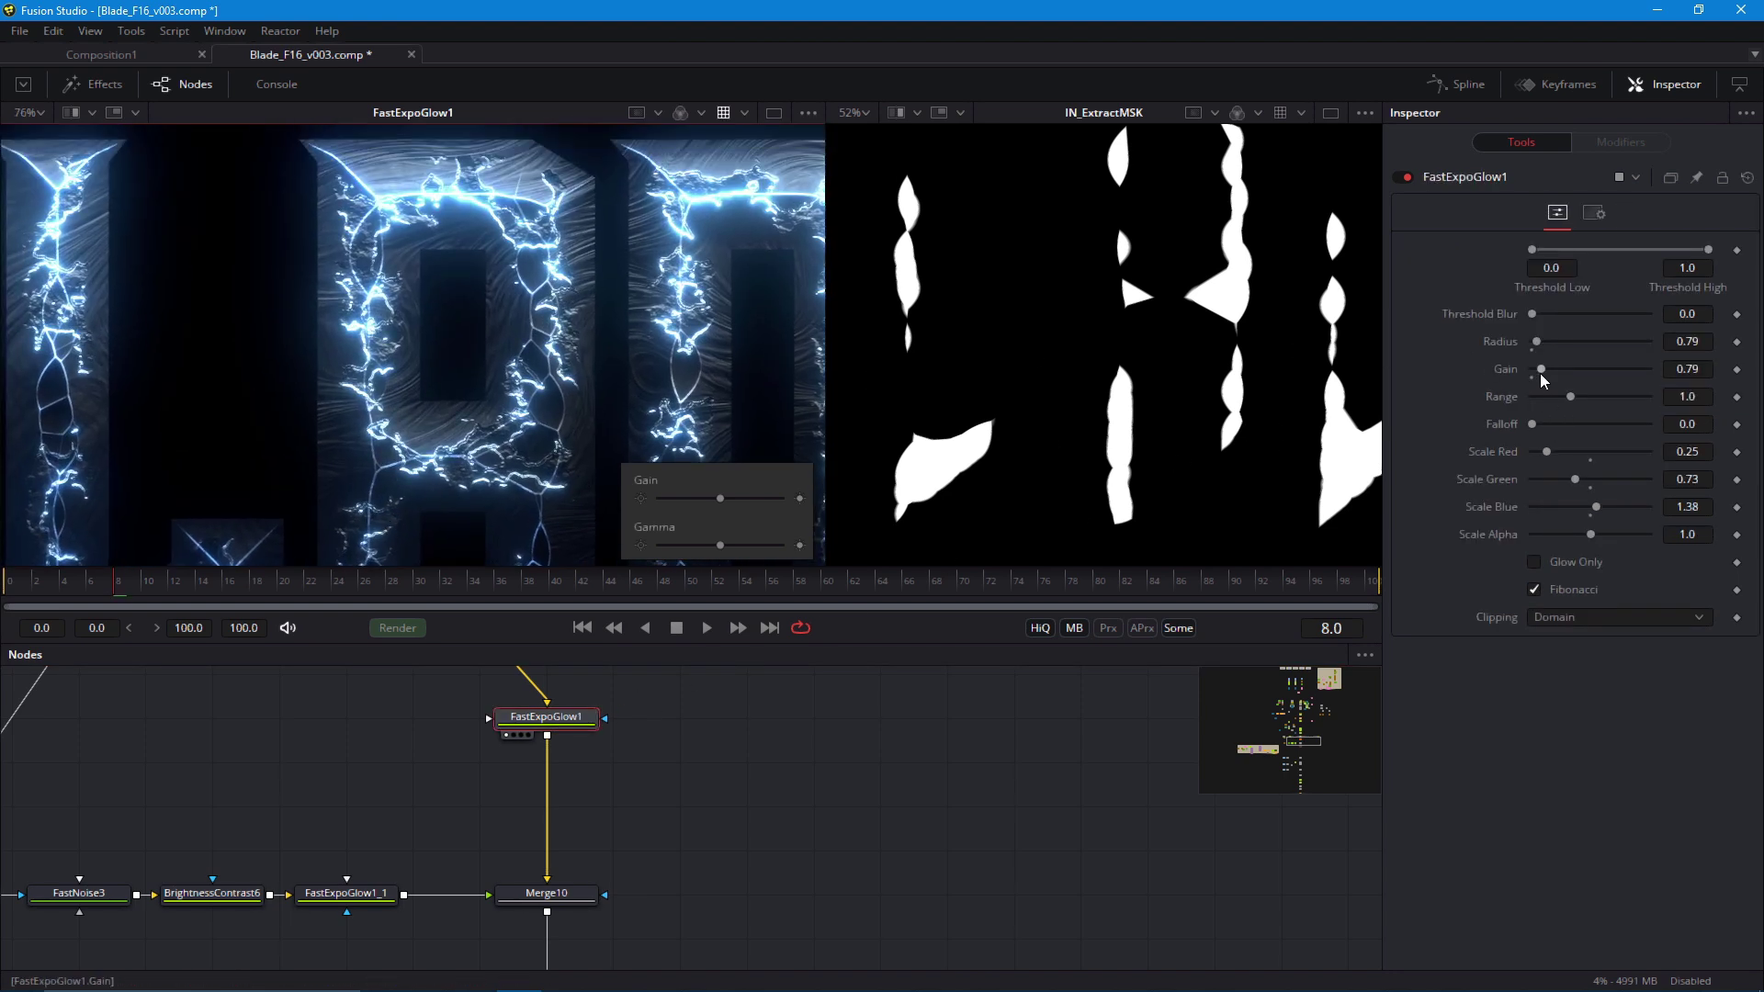
left_click_drag(1540, 373, 1533, 371)
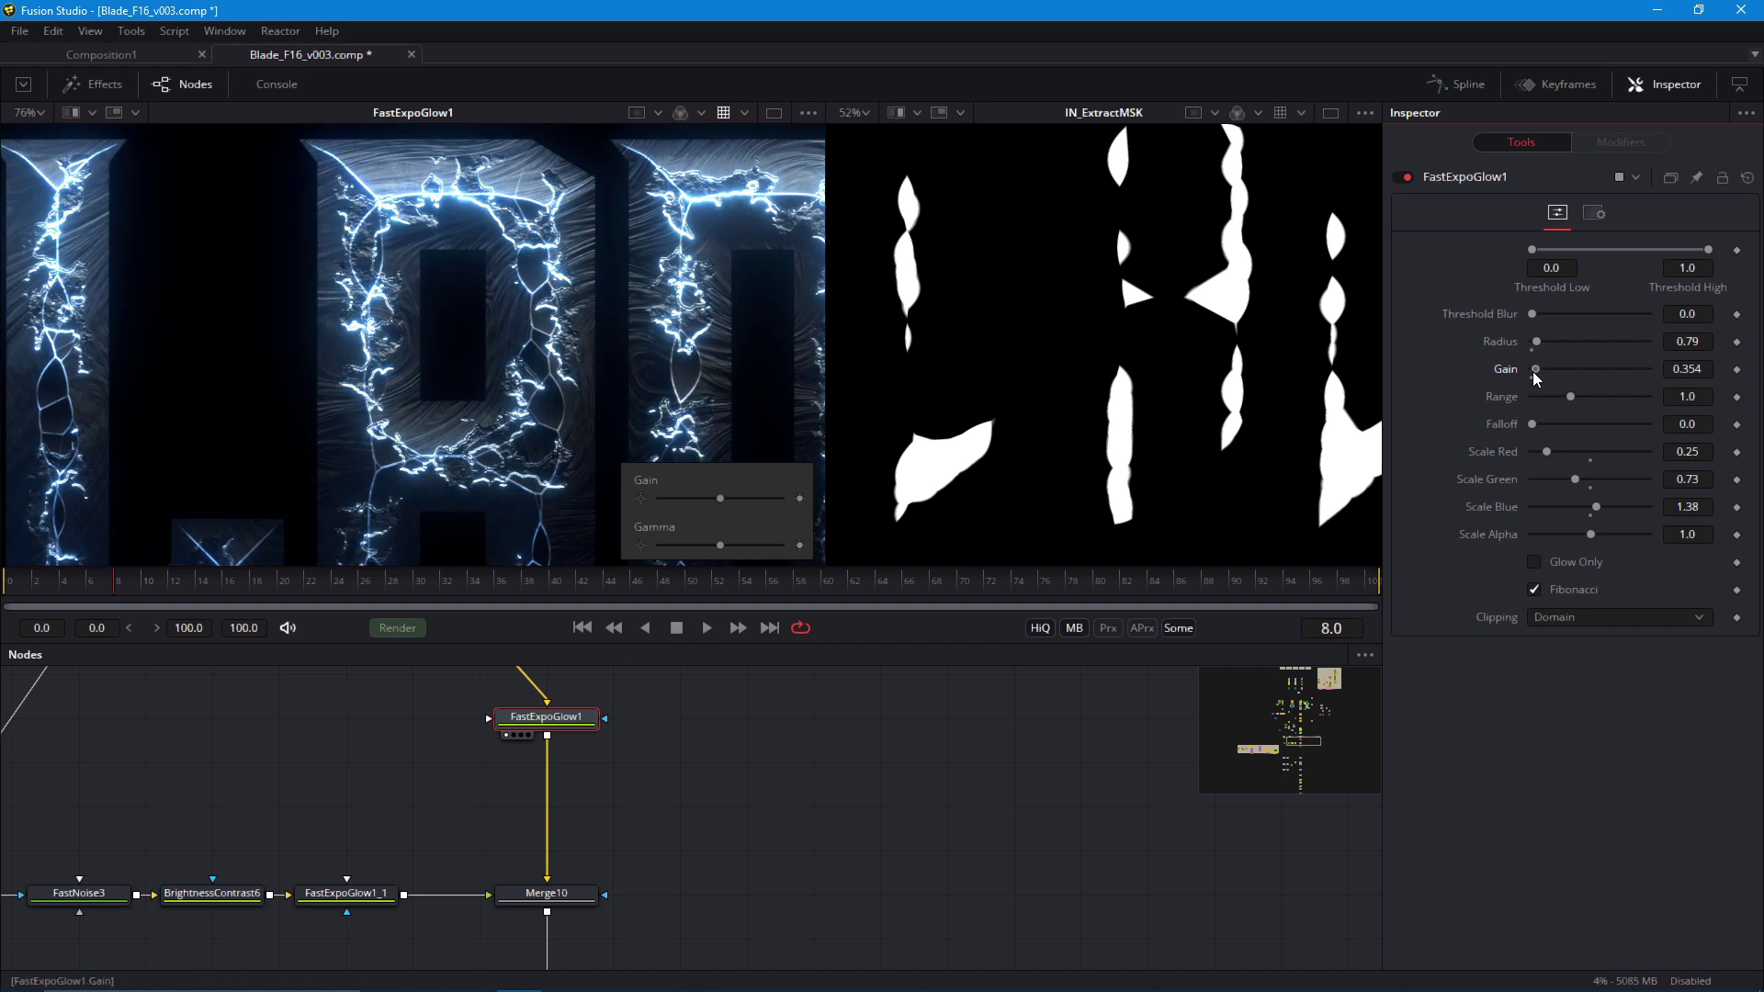
scroll(310, 421, "down", 4)
scroll(310, 421, "down", 1)
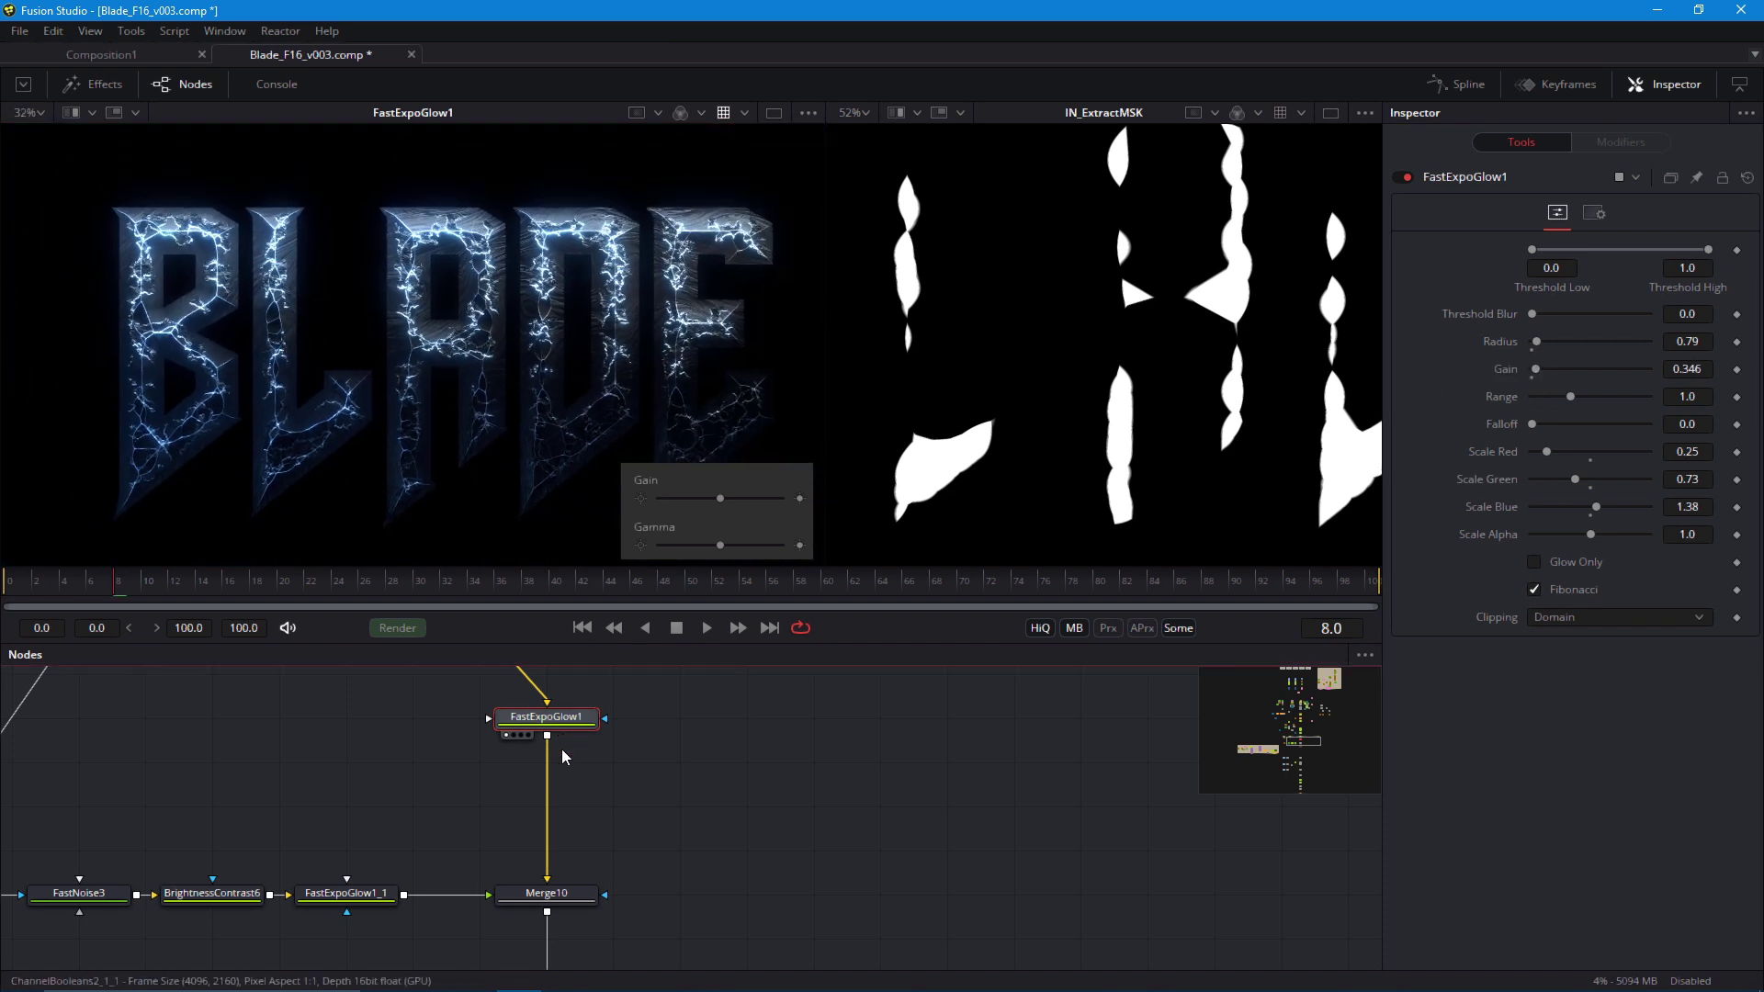
Reduce the gain of FastExpoGlow1 to 0.239 and show Merge10 in the first viewer
scroll(453, 463, "up", 2)
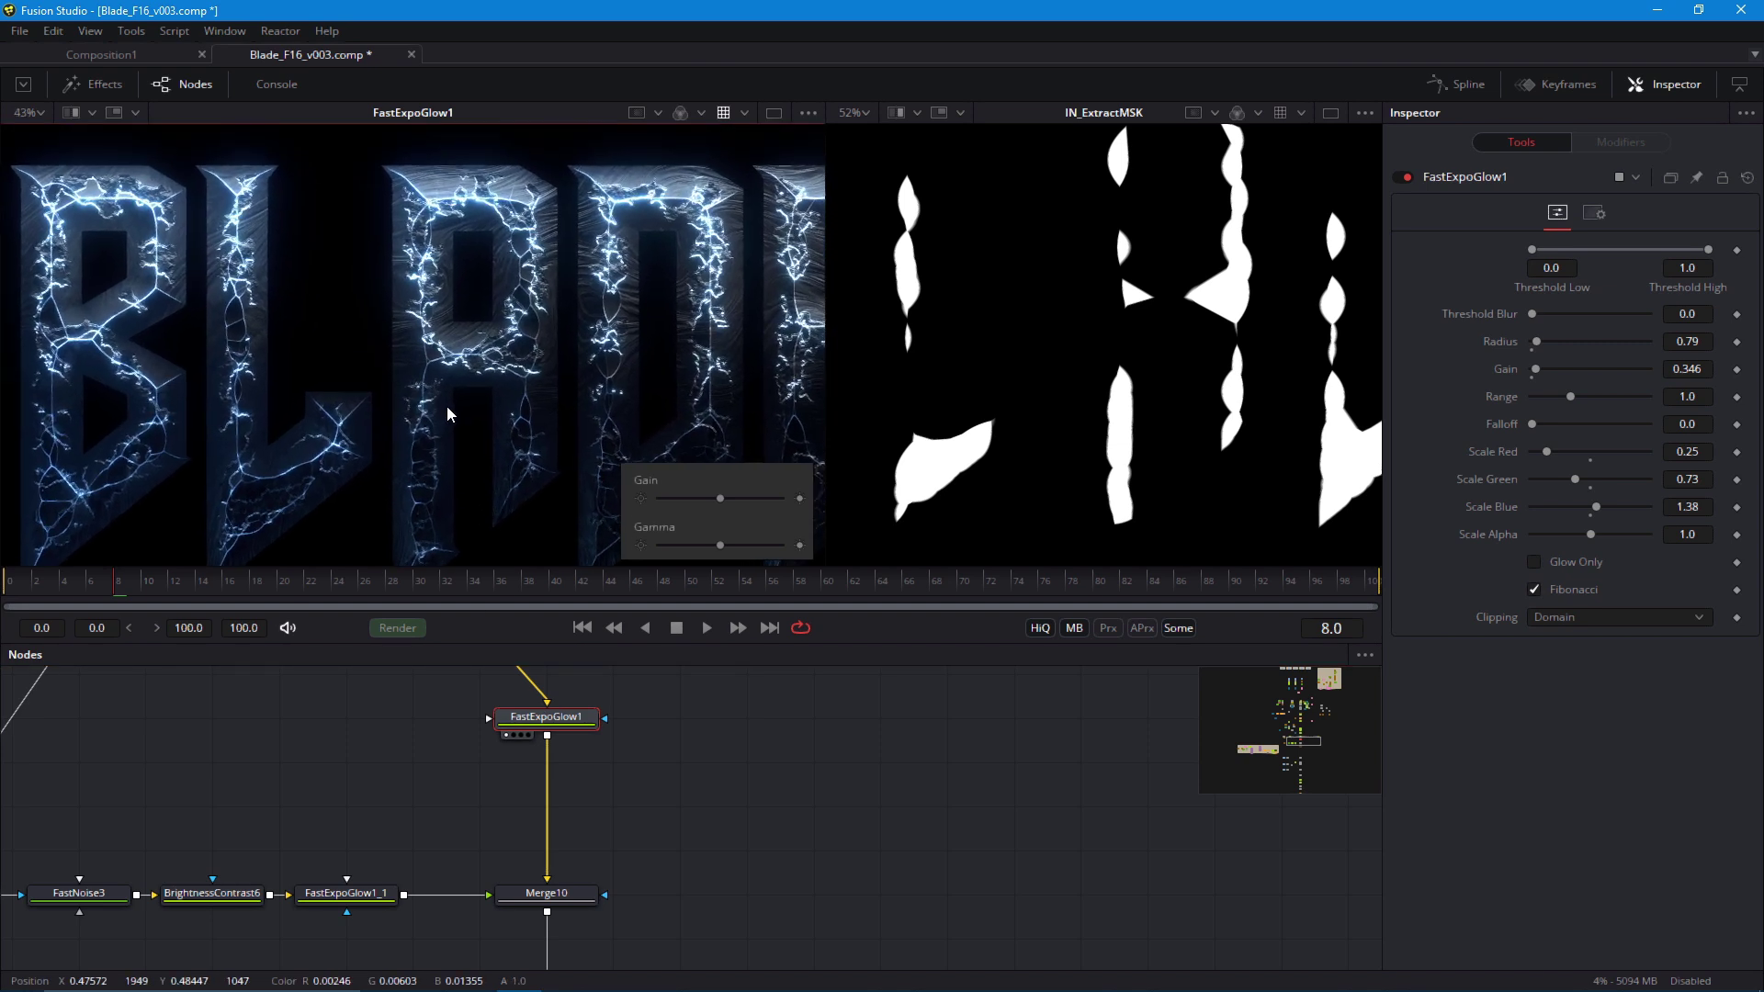
left_click_drag(1533, 373, 1531, 395)
left_click(1534, 373)
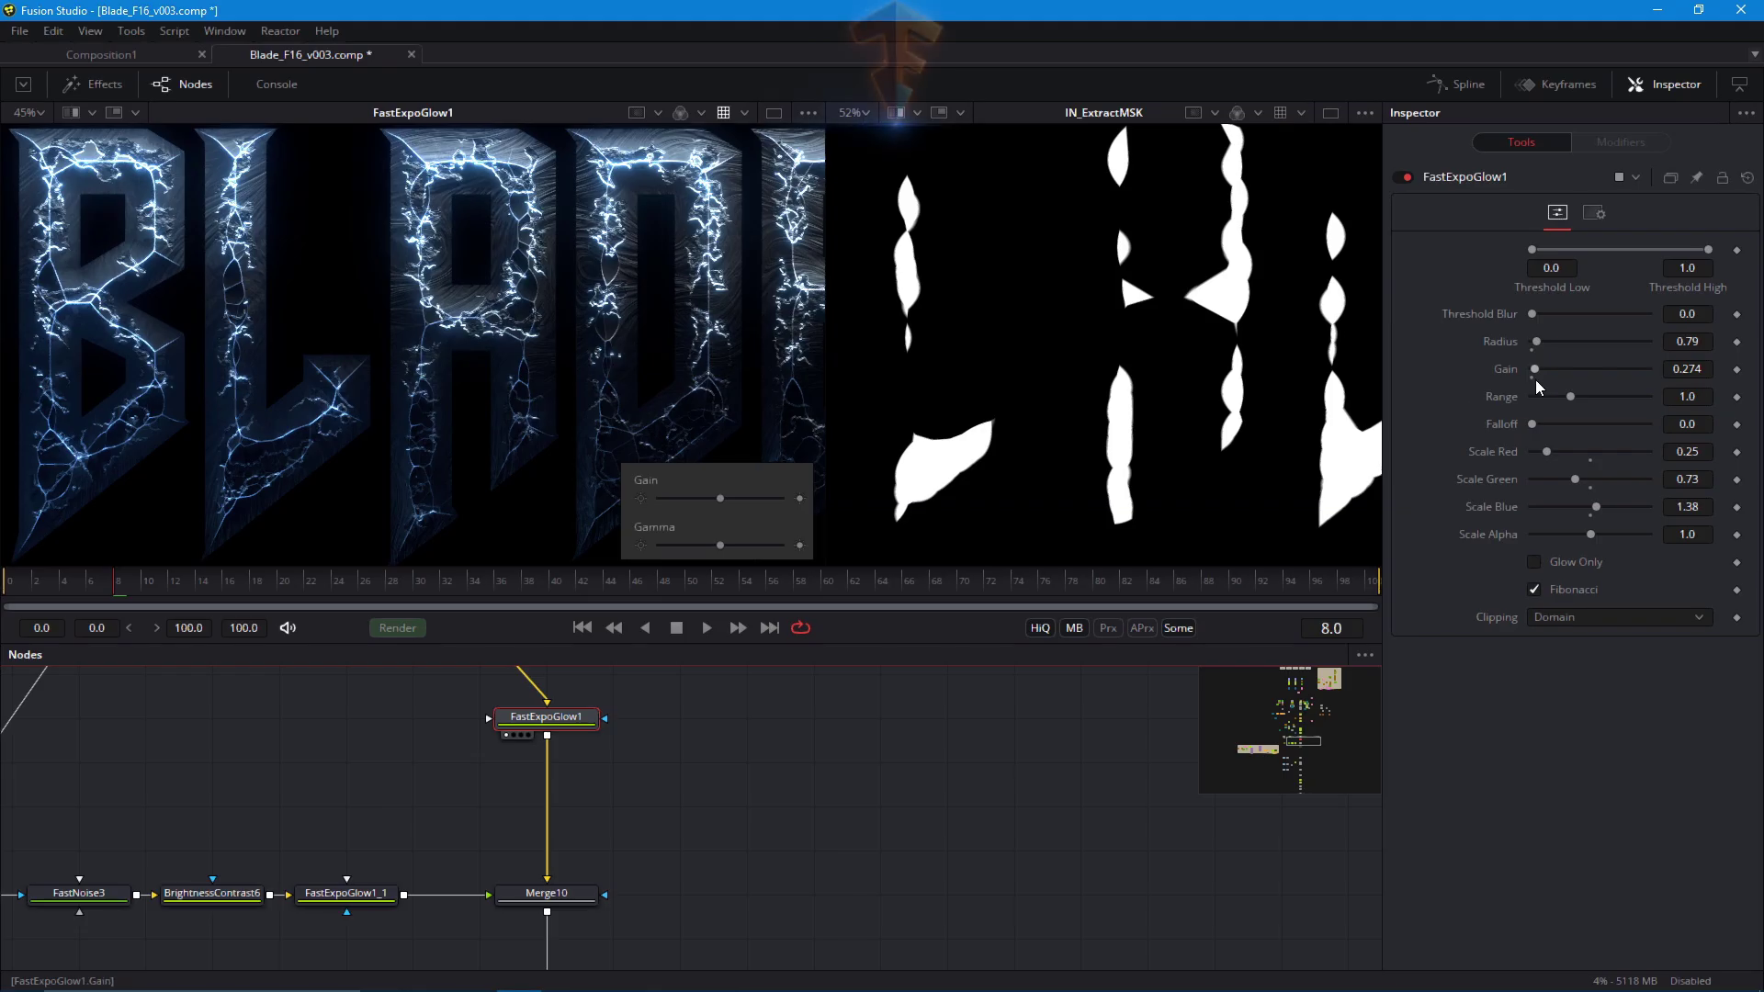
key("1")
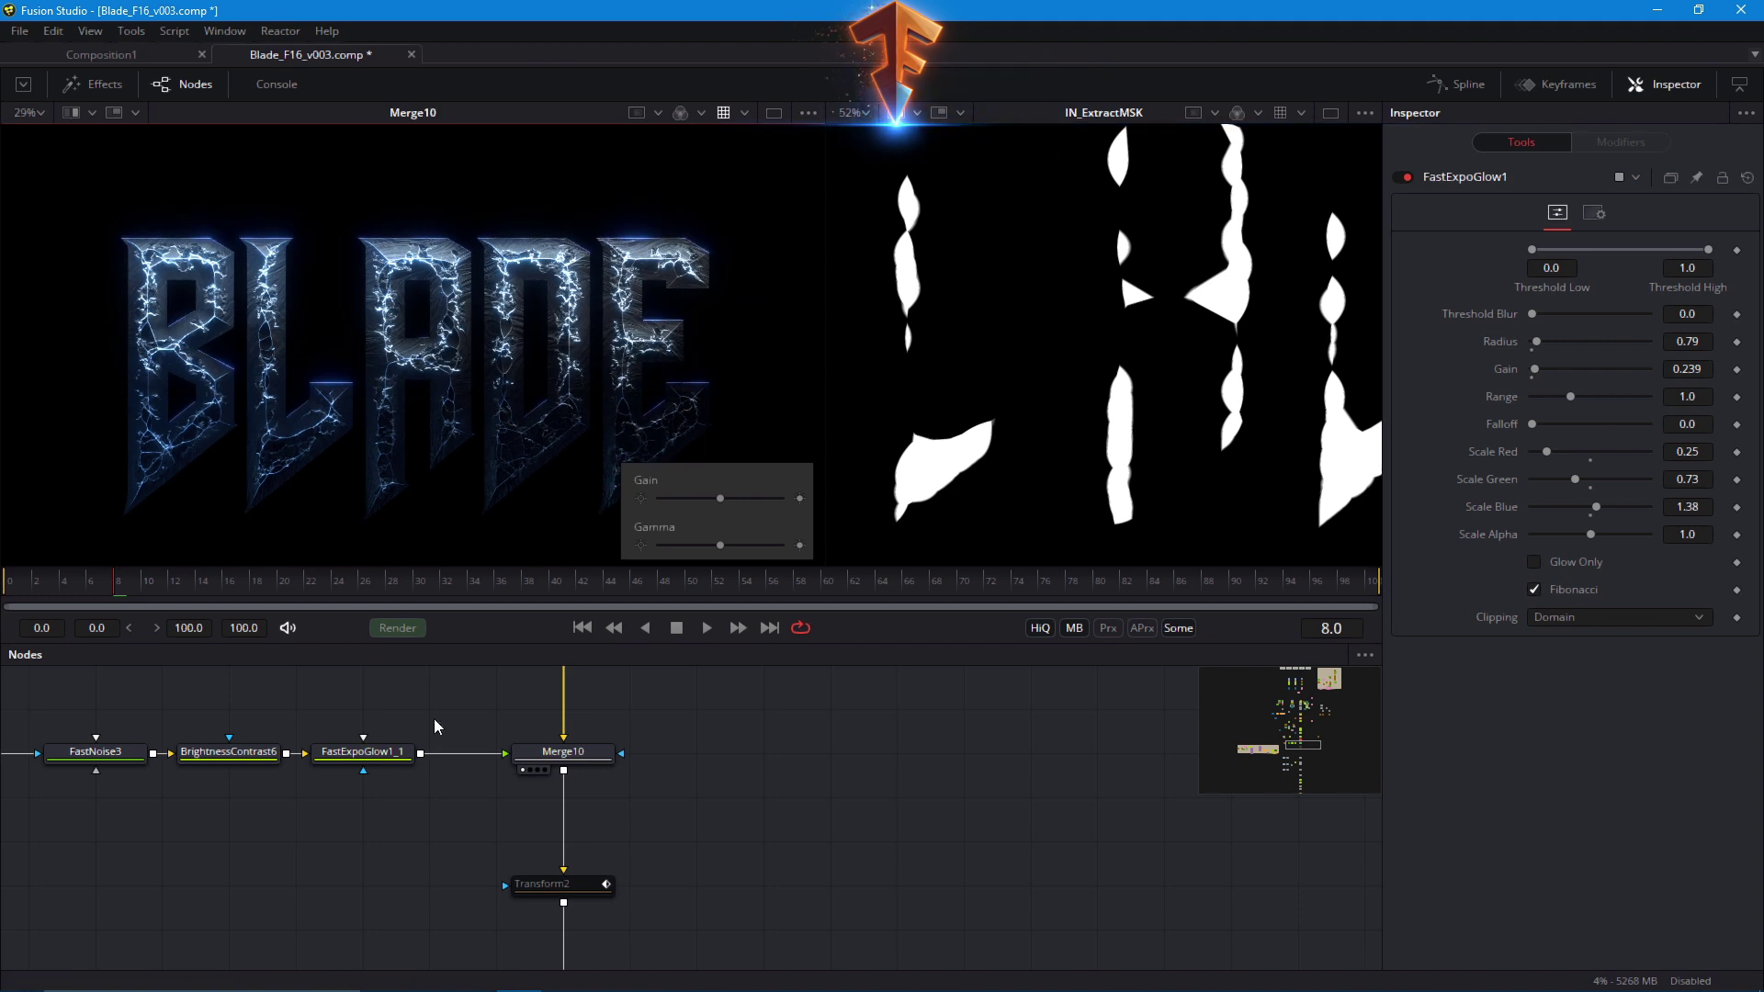
scroll(367, 441, "up", 3)
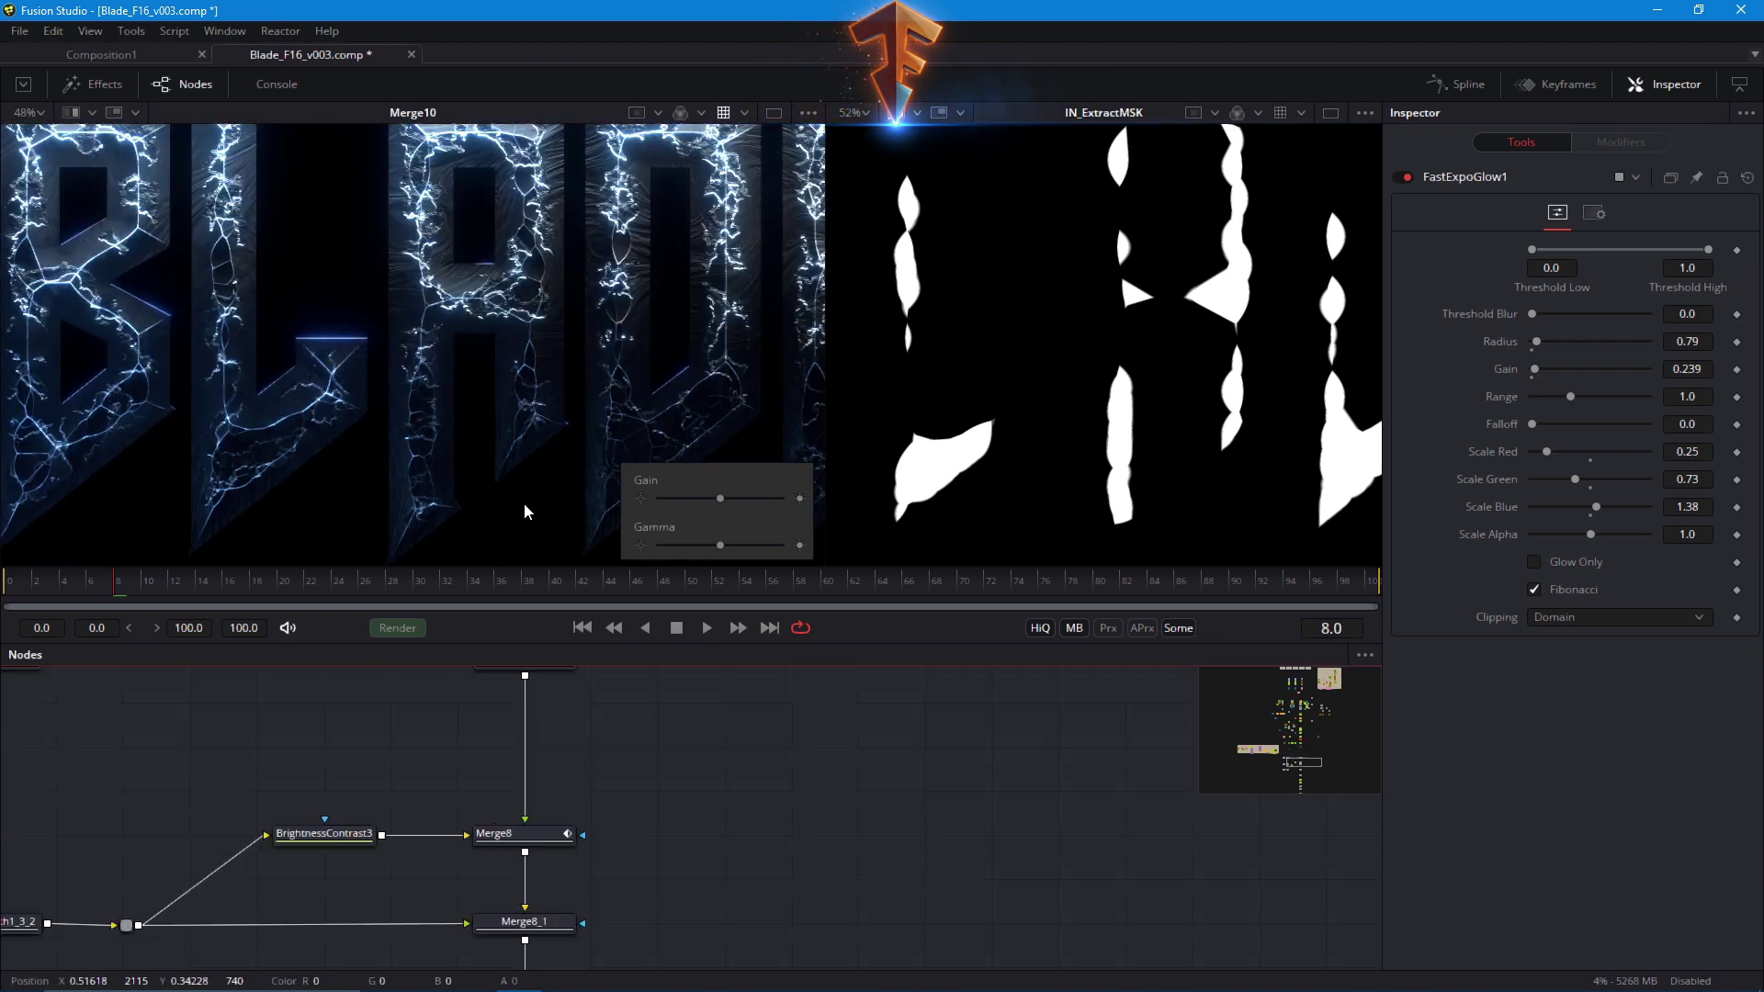
Show the final Sharpen2 output in a widened first viewer and examine the glowing chips on the letters
left_click_drag(507, 677, 512, 563)
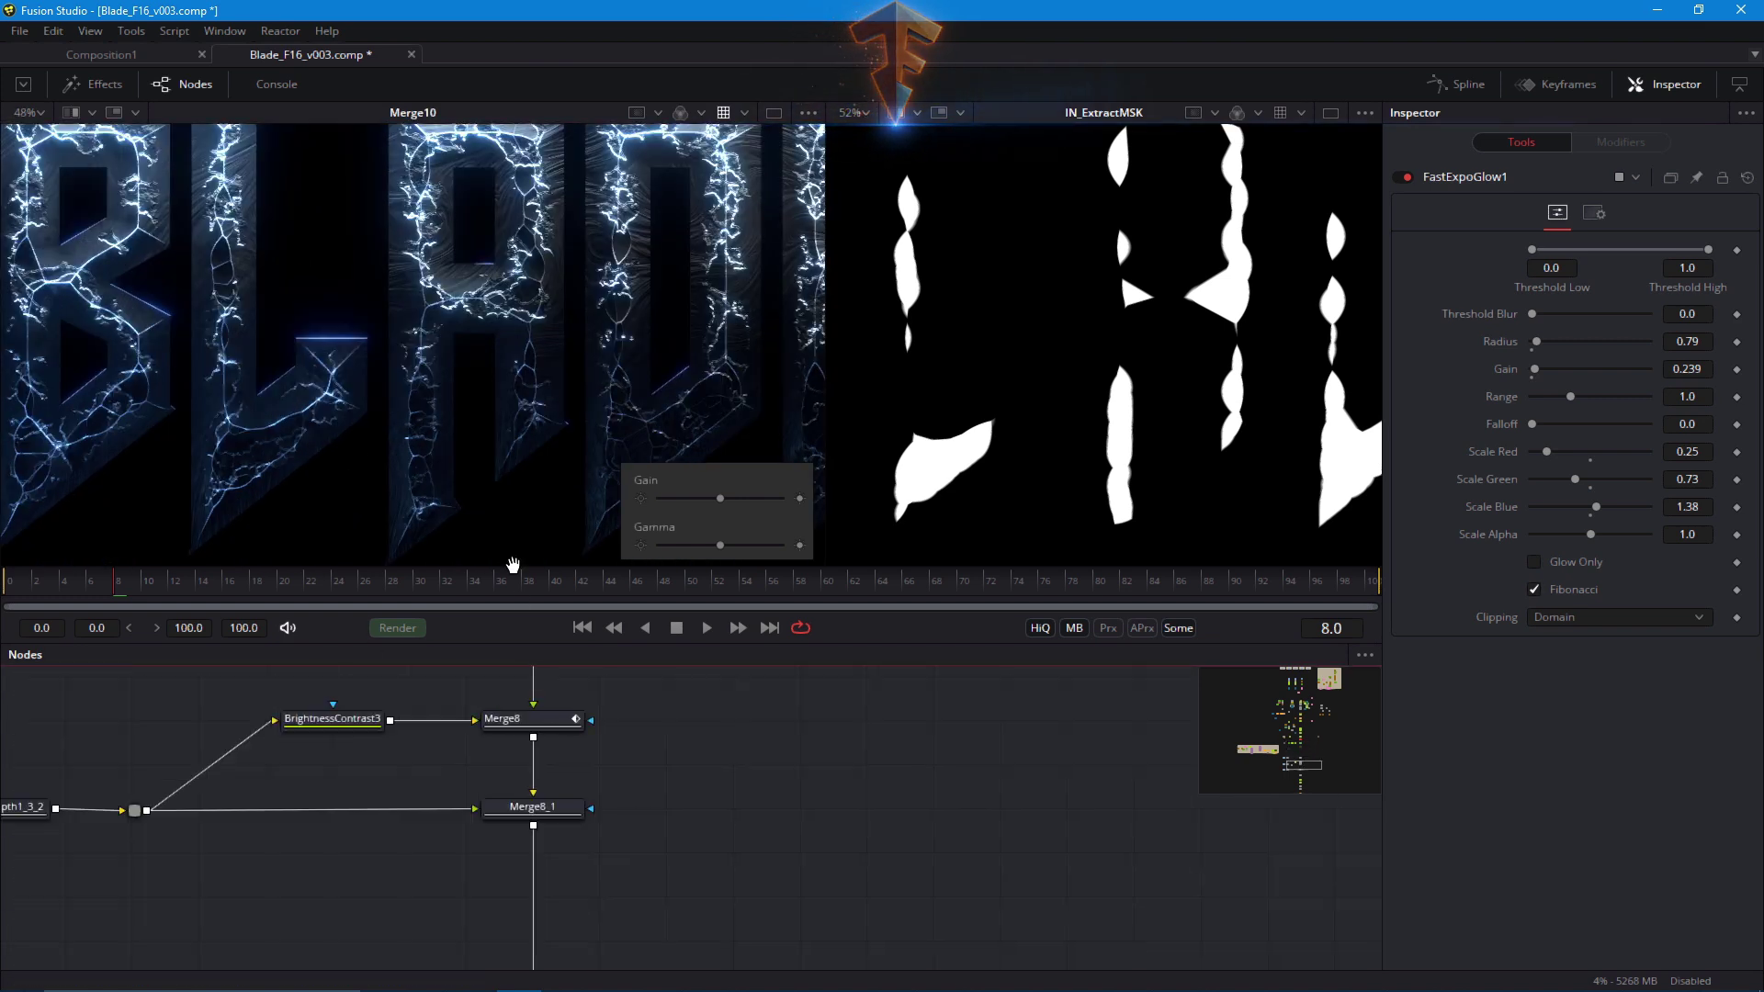
left_click_drag(514, 946, 515, 788)
left_click_drag(510, 900, 491, 551)
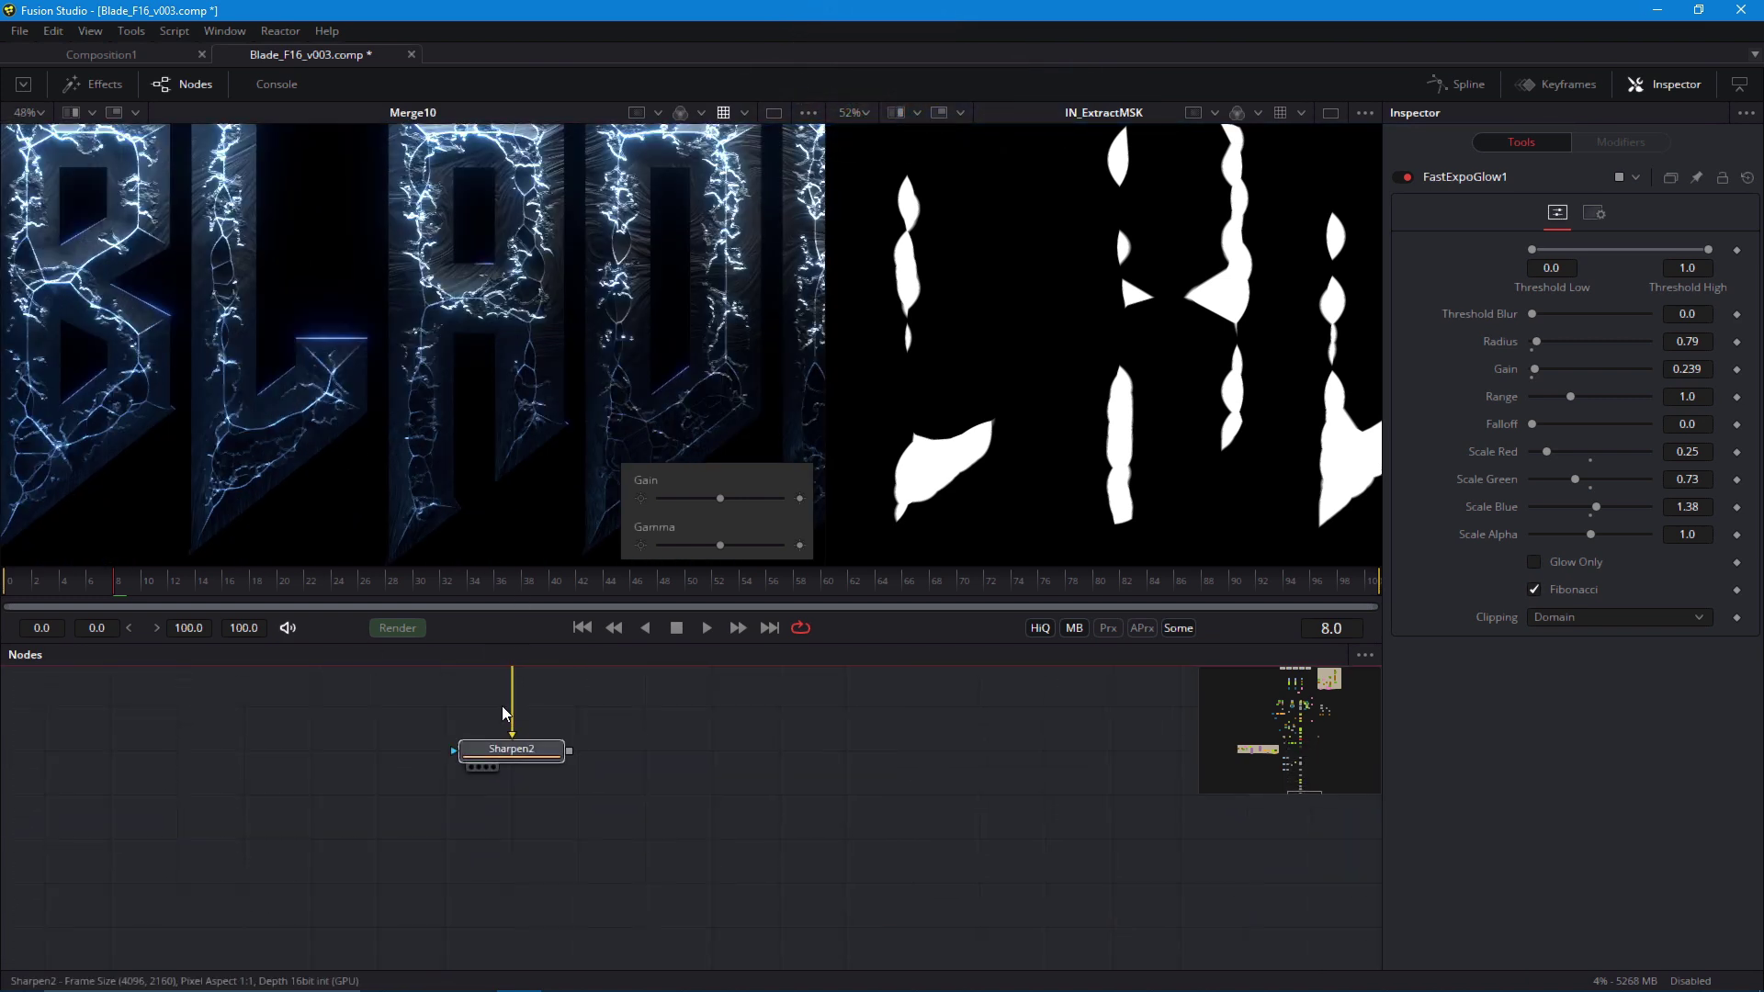
left_click_drag(827, 326, 1172, 326)
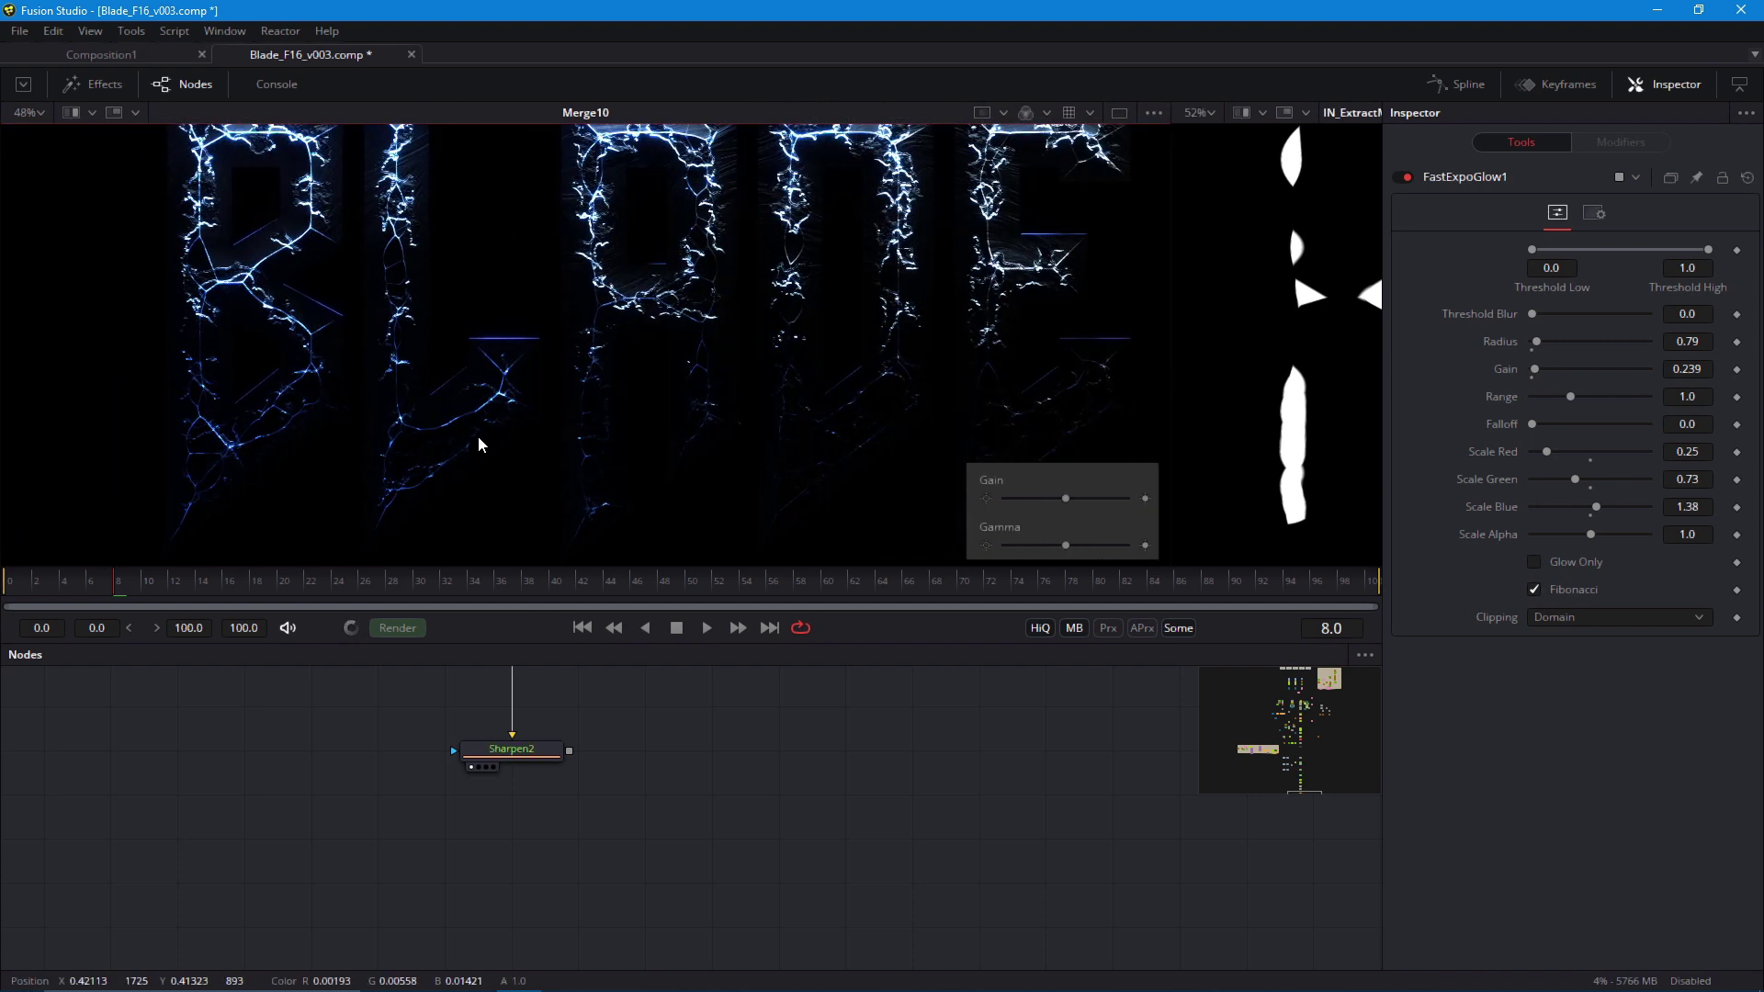
scroll(469, 501, "up", 3)
left_click_drag(242, 280, 306, 404)
scroll(309, 404, "down", 4)
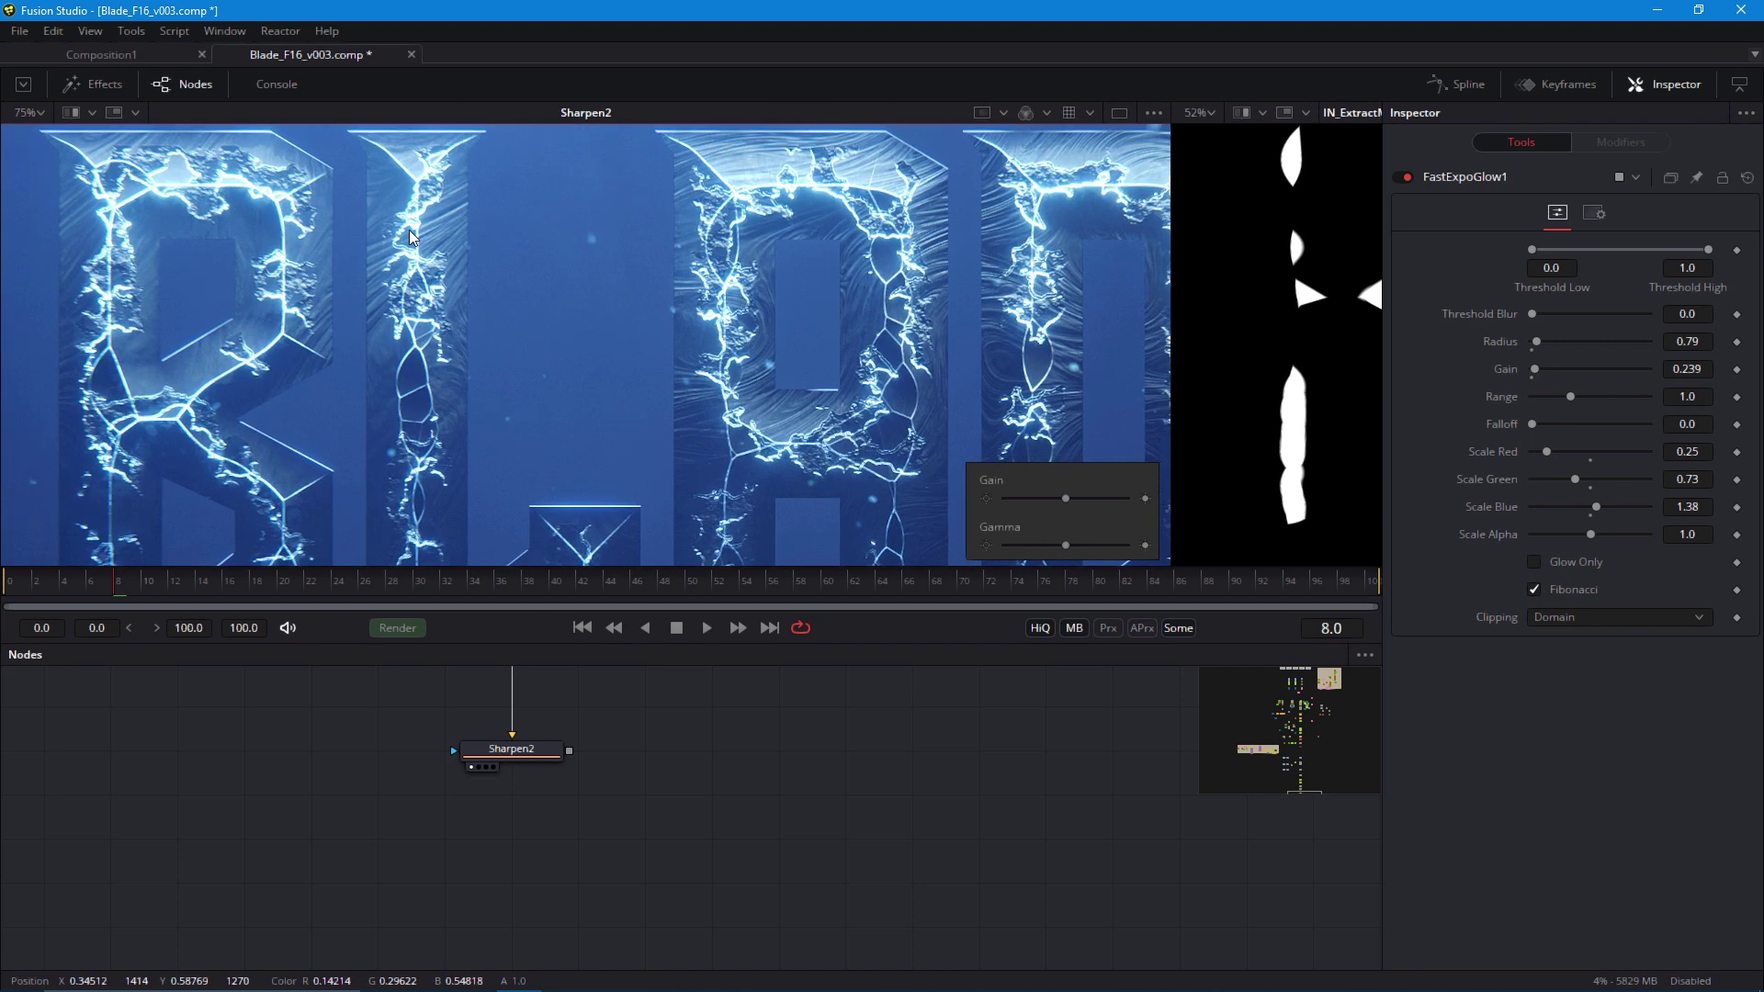
Reduce the gain of BrightnessContrast2_1 to 2.8 and inspect the BLADE letters in the Sharpen2 output
left_click_drag(562, 658, 581, 783)
scroll(579, 785, "down", 4)
left_click_drag(395, 763, 414, 890)
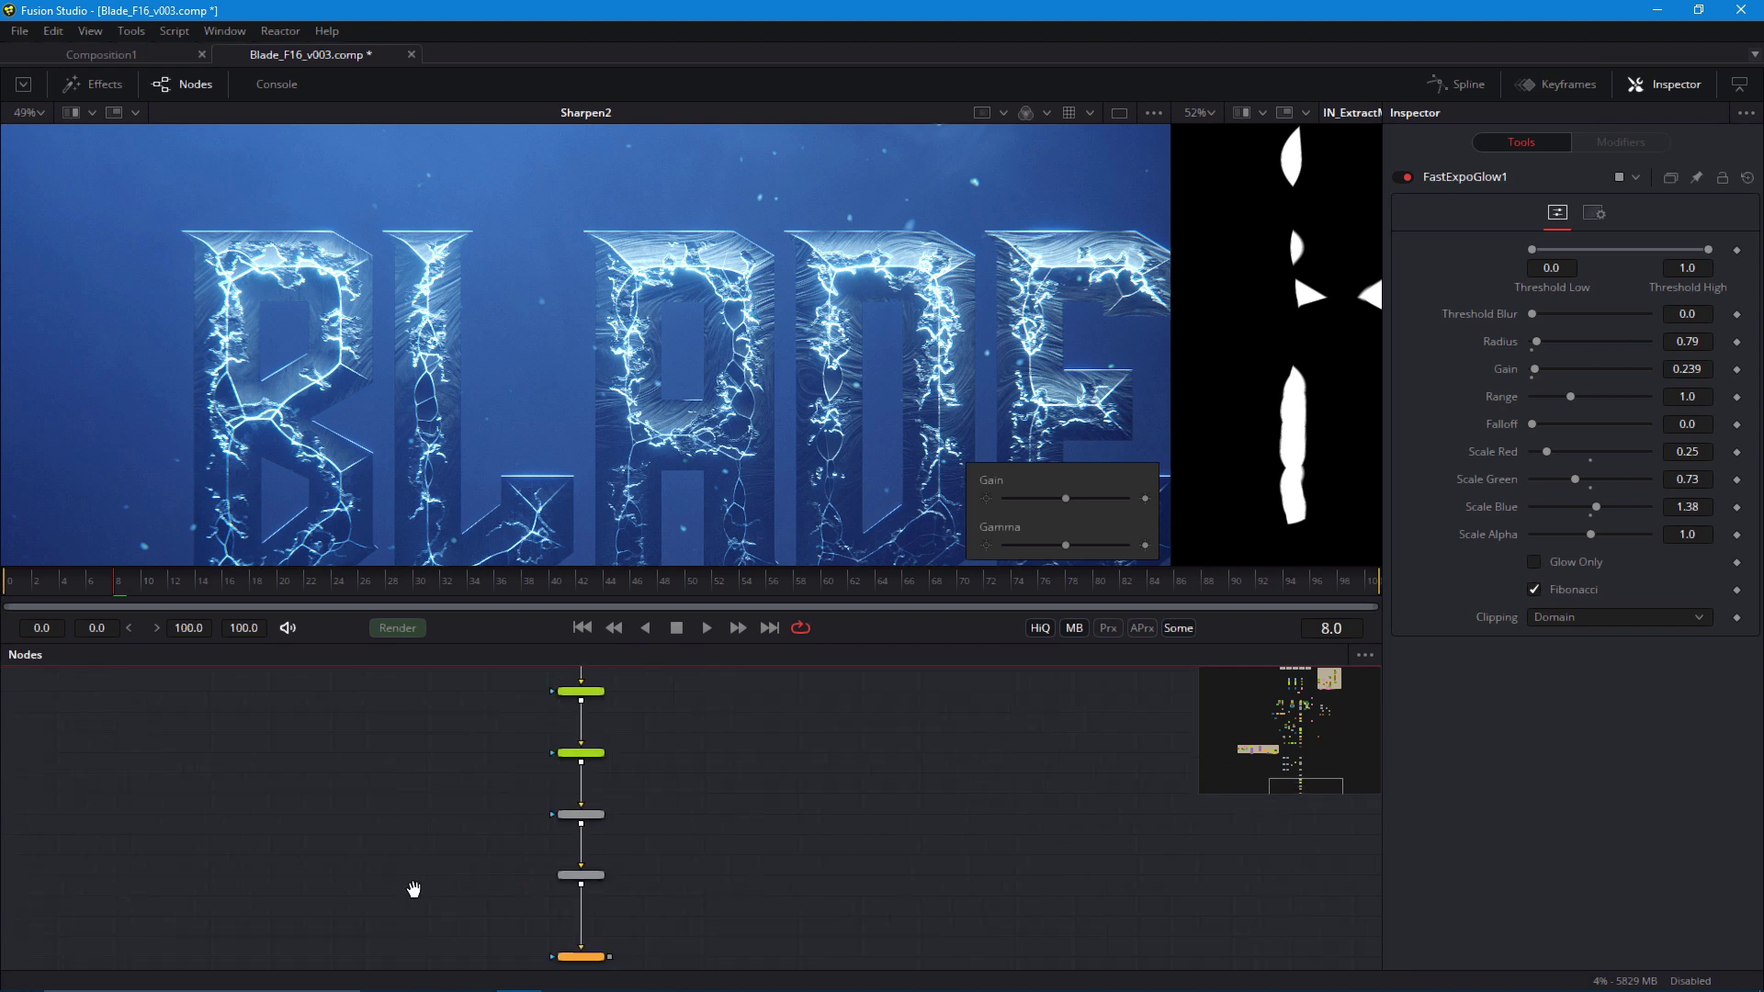
left_click_drag(529, 689, 492, 909)
left_click_drag(531, 680, 521, 871)
left_click_drag(521, 755, 513, 895)
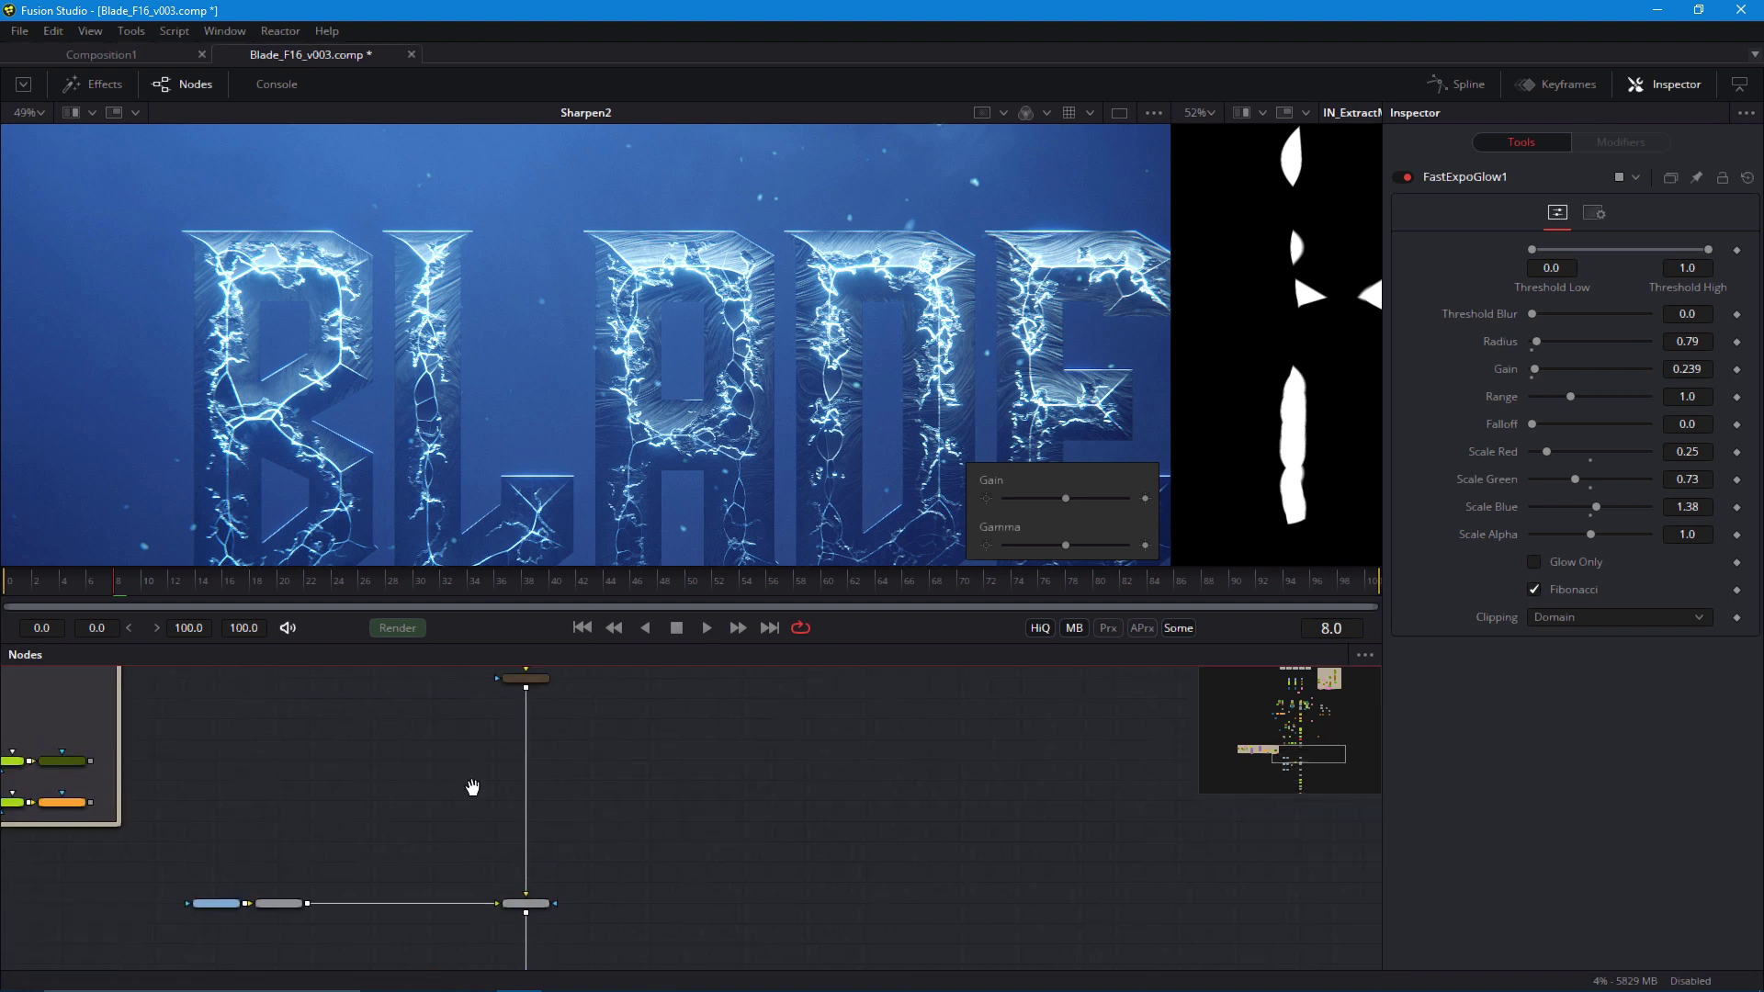
left_click_drag(473, 787, 517, 901)
scroll(496, 801, "up", 3)
left_click_drag(527, 728, 528, 898)
left_click_drag(542, 822, 536, 950)
left_click_drag(546, 680, 608, 945)
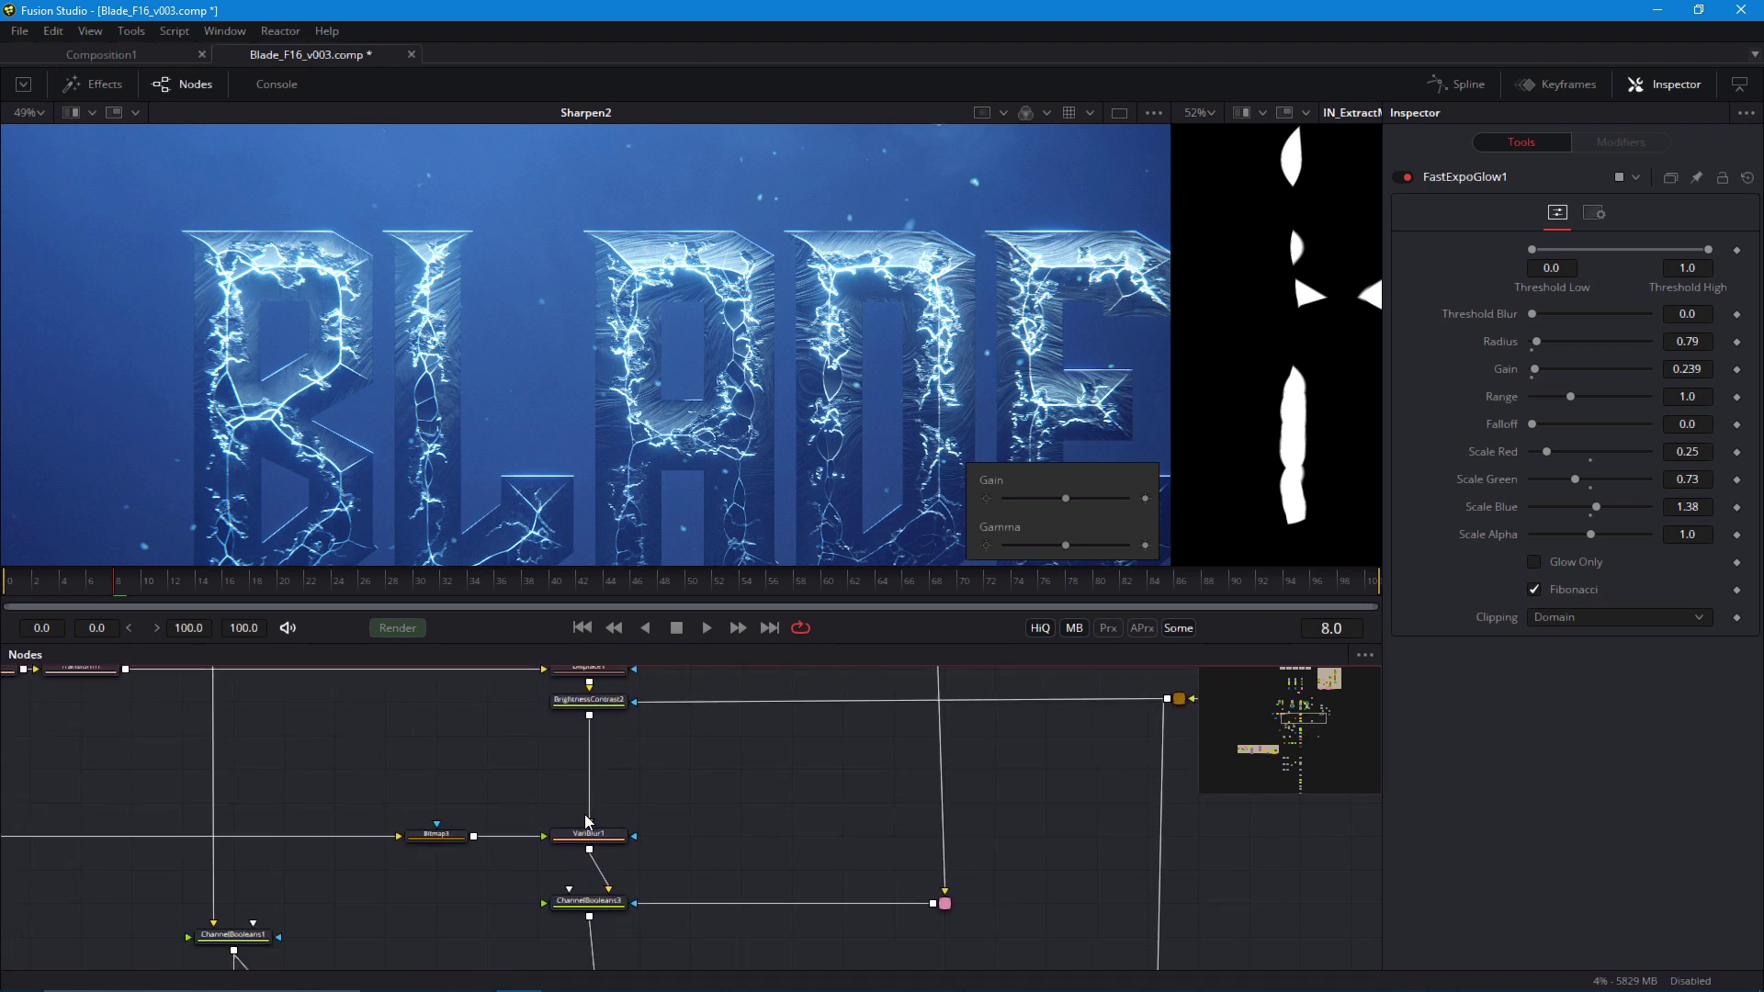
left_click_drag(588, 820, 568, 790)
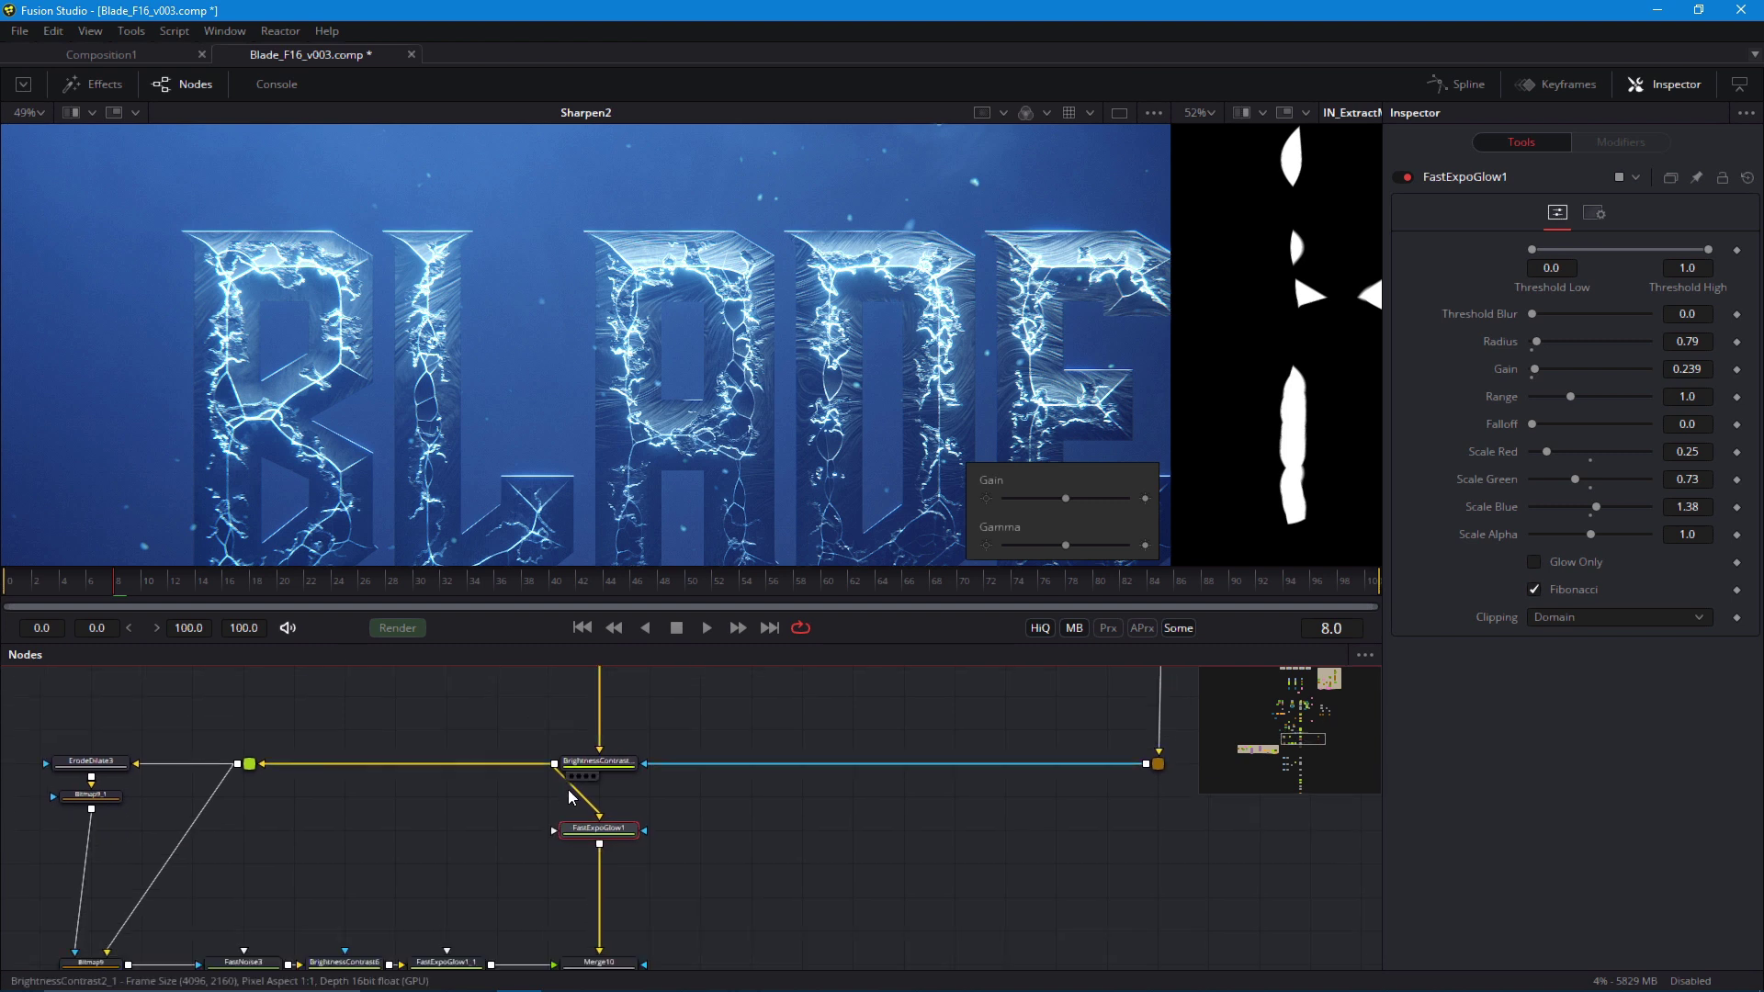
left_click(599, 768)
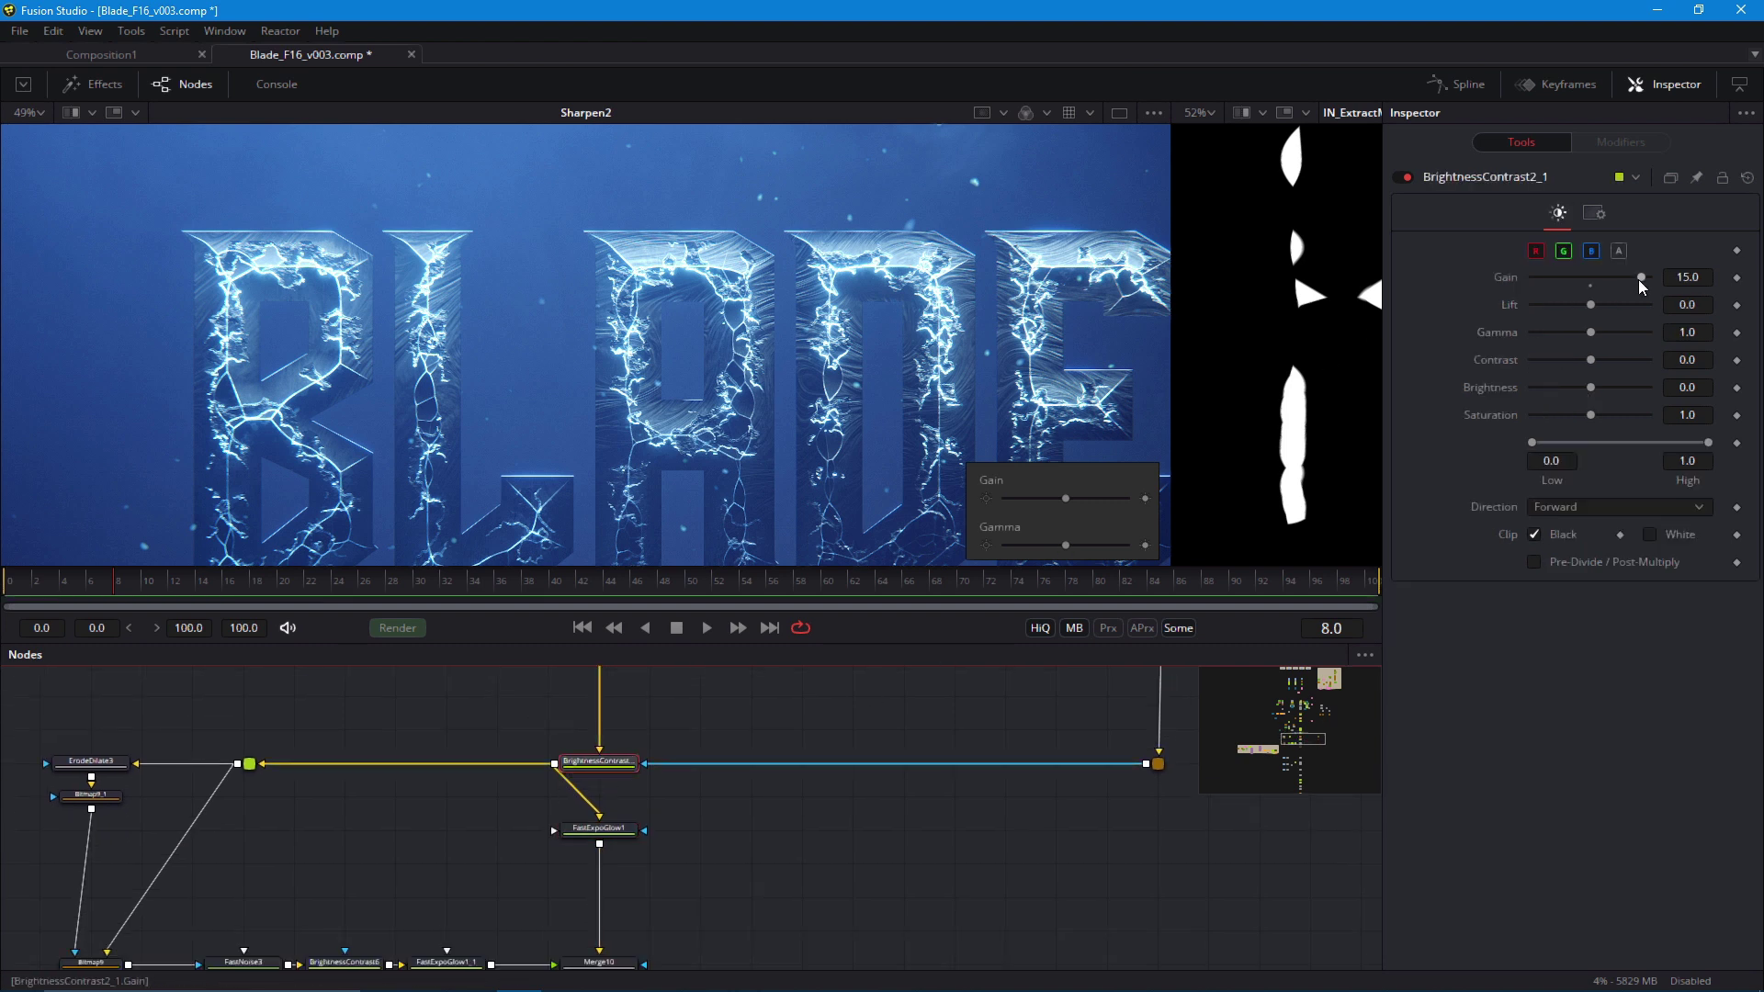
left_click_drag(1639, 279, 1598, 290)
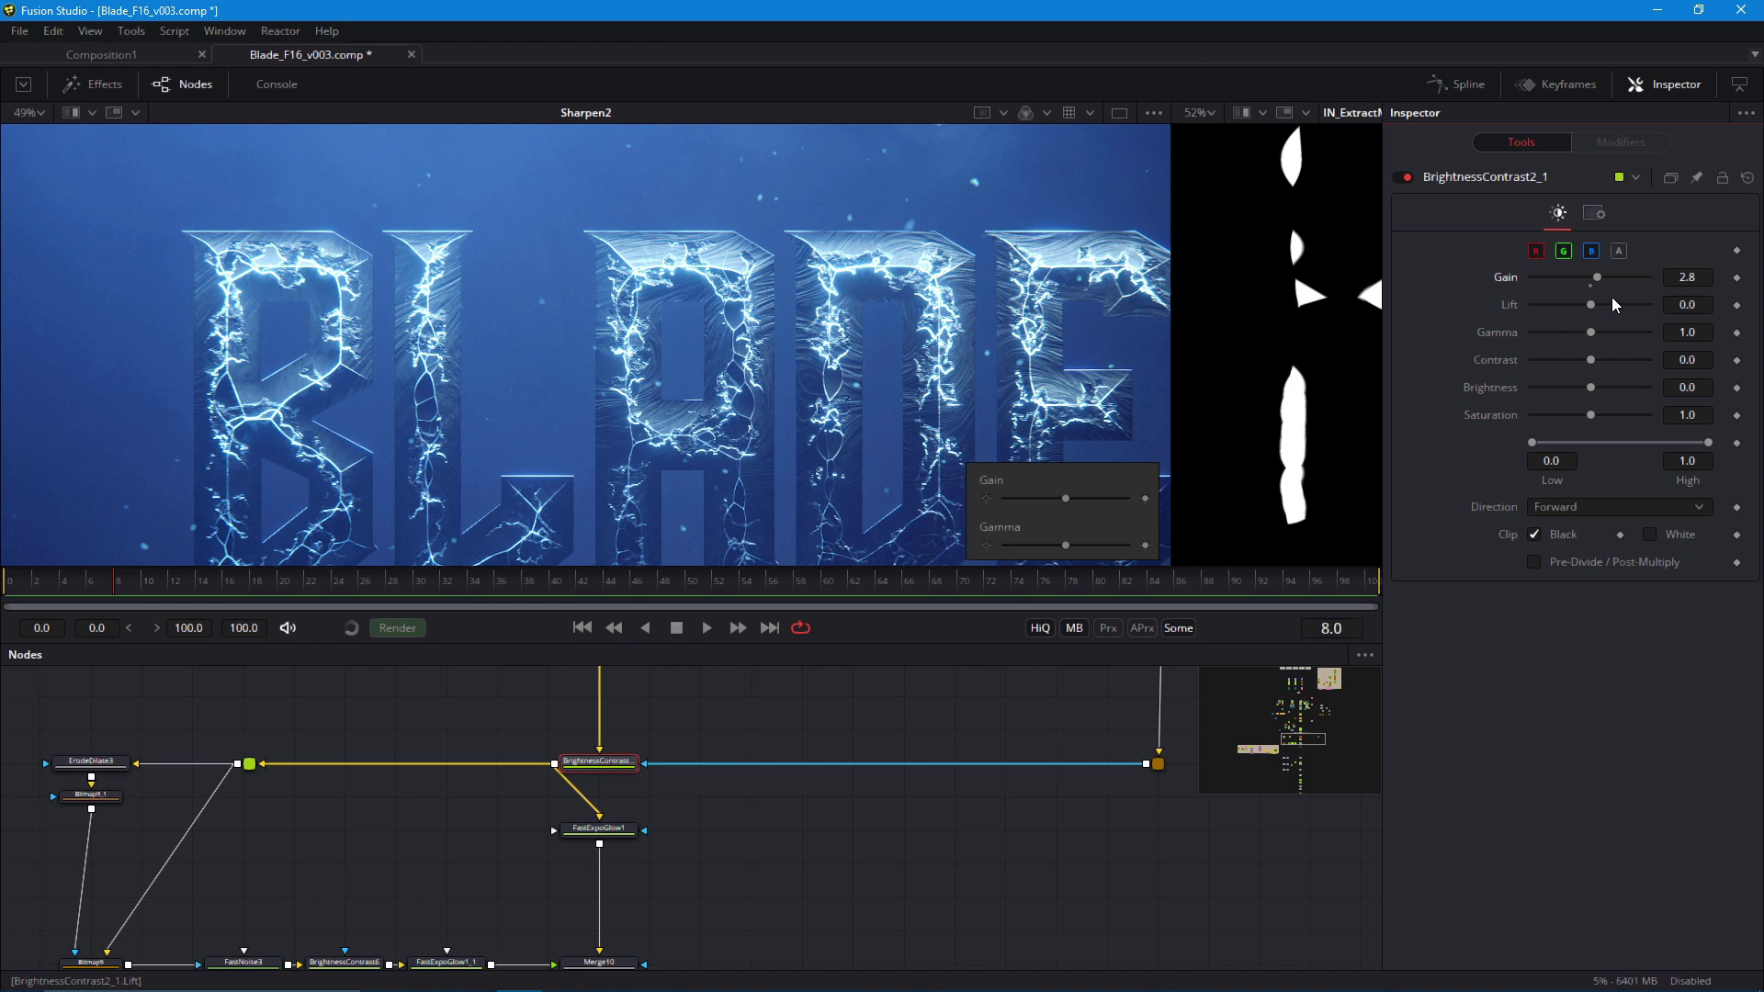
left_click_drag(470, 537, 384, 433)
scroll(826, 202, "up", 5)
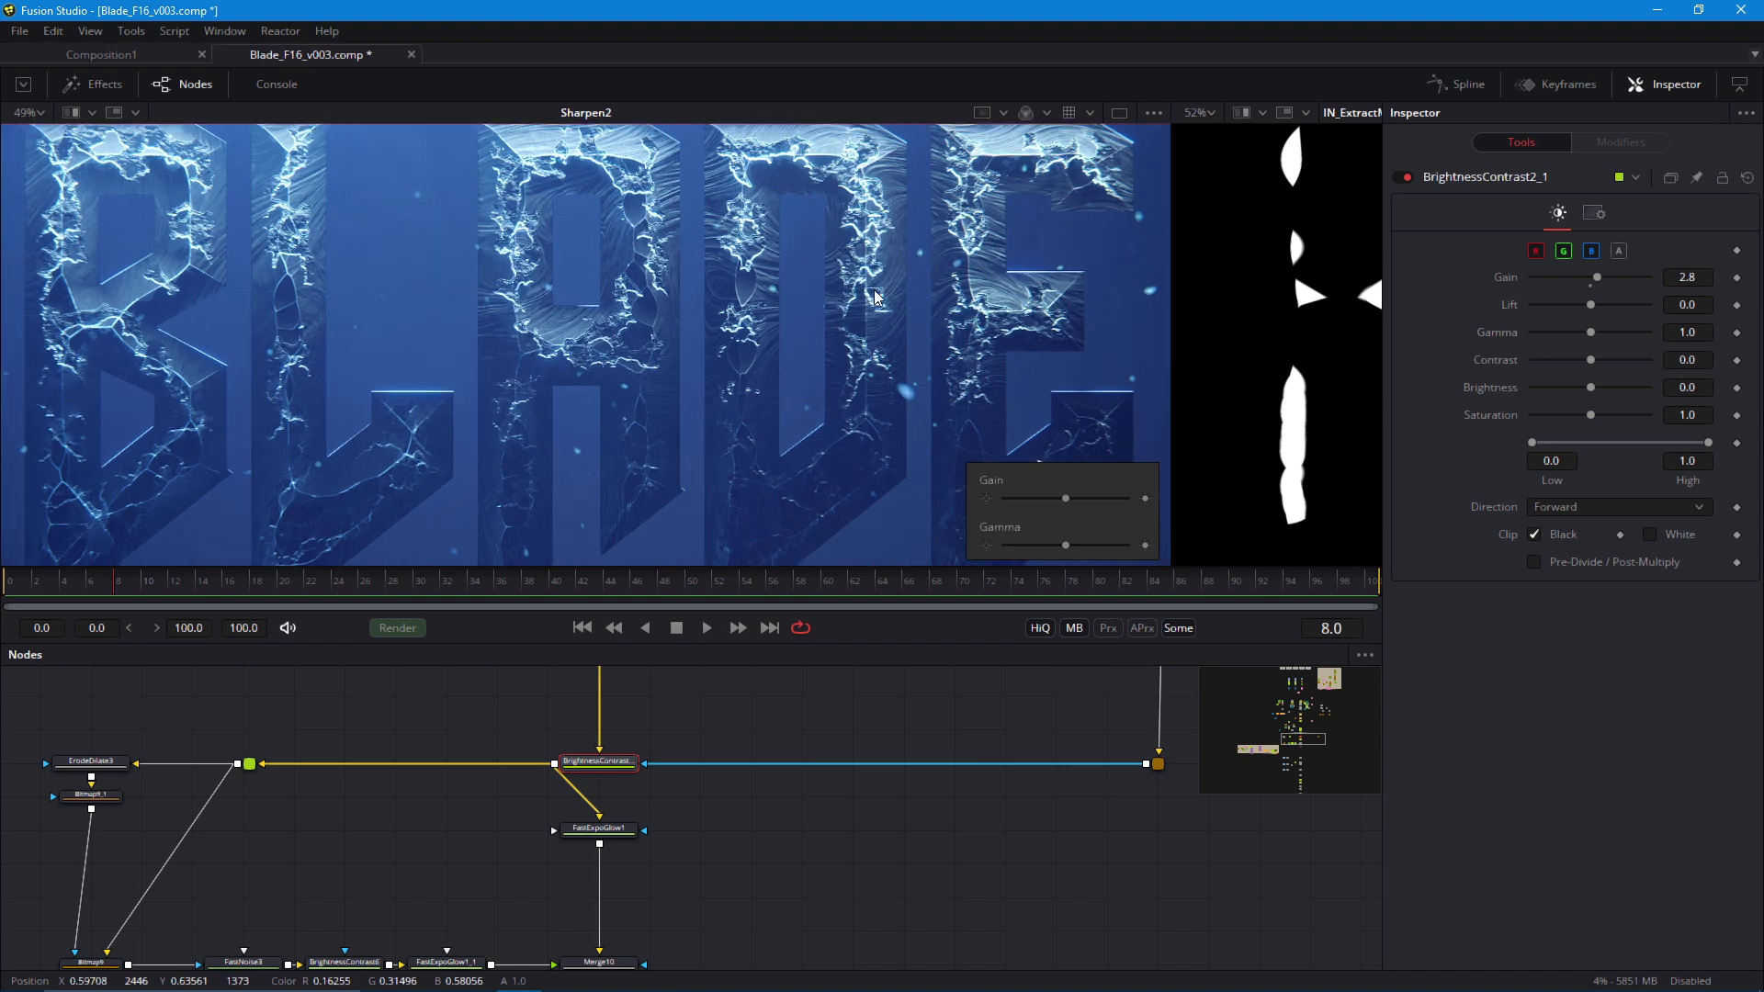
Examine the chipped edges of the letters in BrightnessContrast8 and ChannelBooleans2 in the first viewer
scroll(707, 422, "down", 3)
left_click_drag(551, 698, 581, 827)
left_click(602, 772)
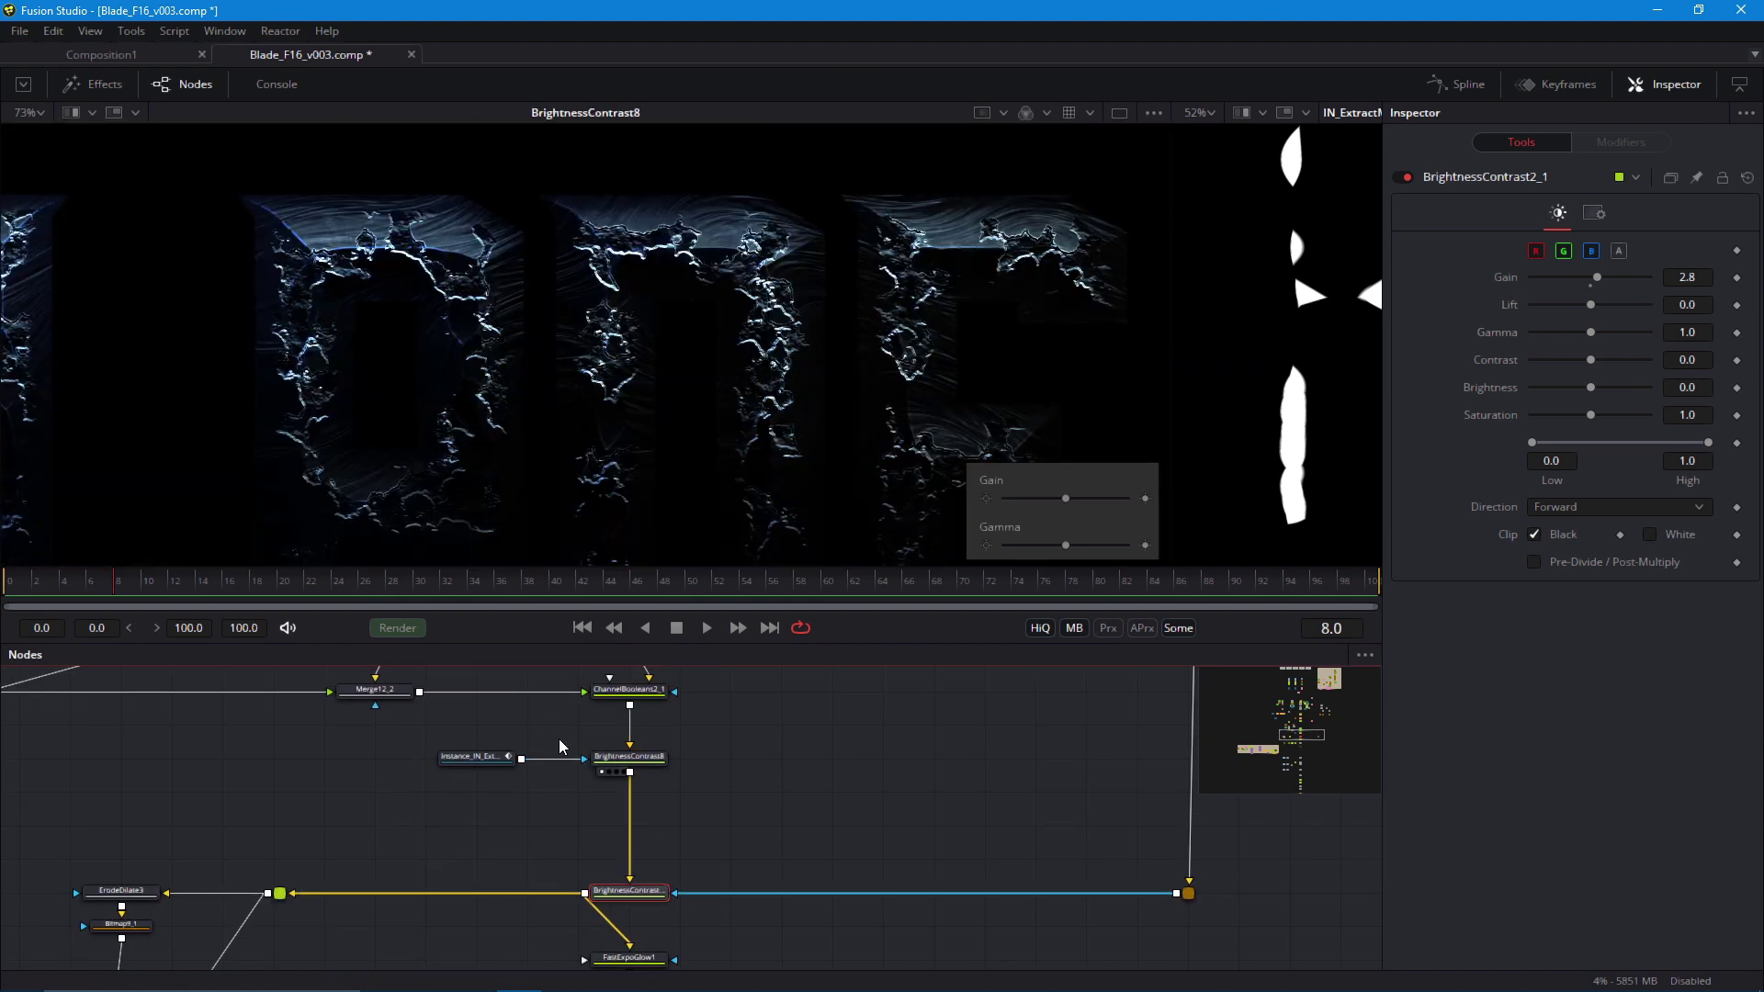
left_click_drag(588, 689, 643, 367)
left_click(603, 741)
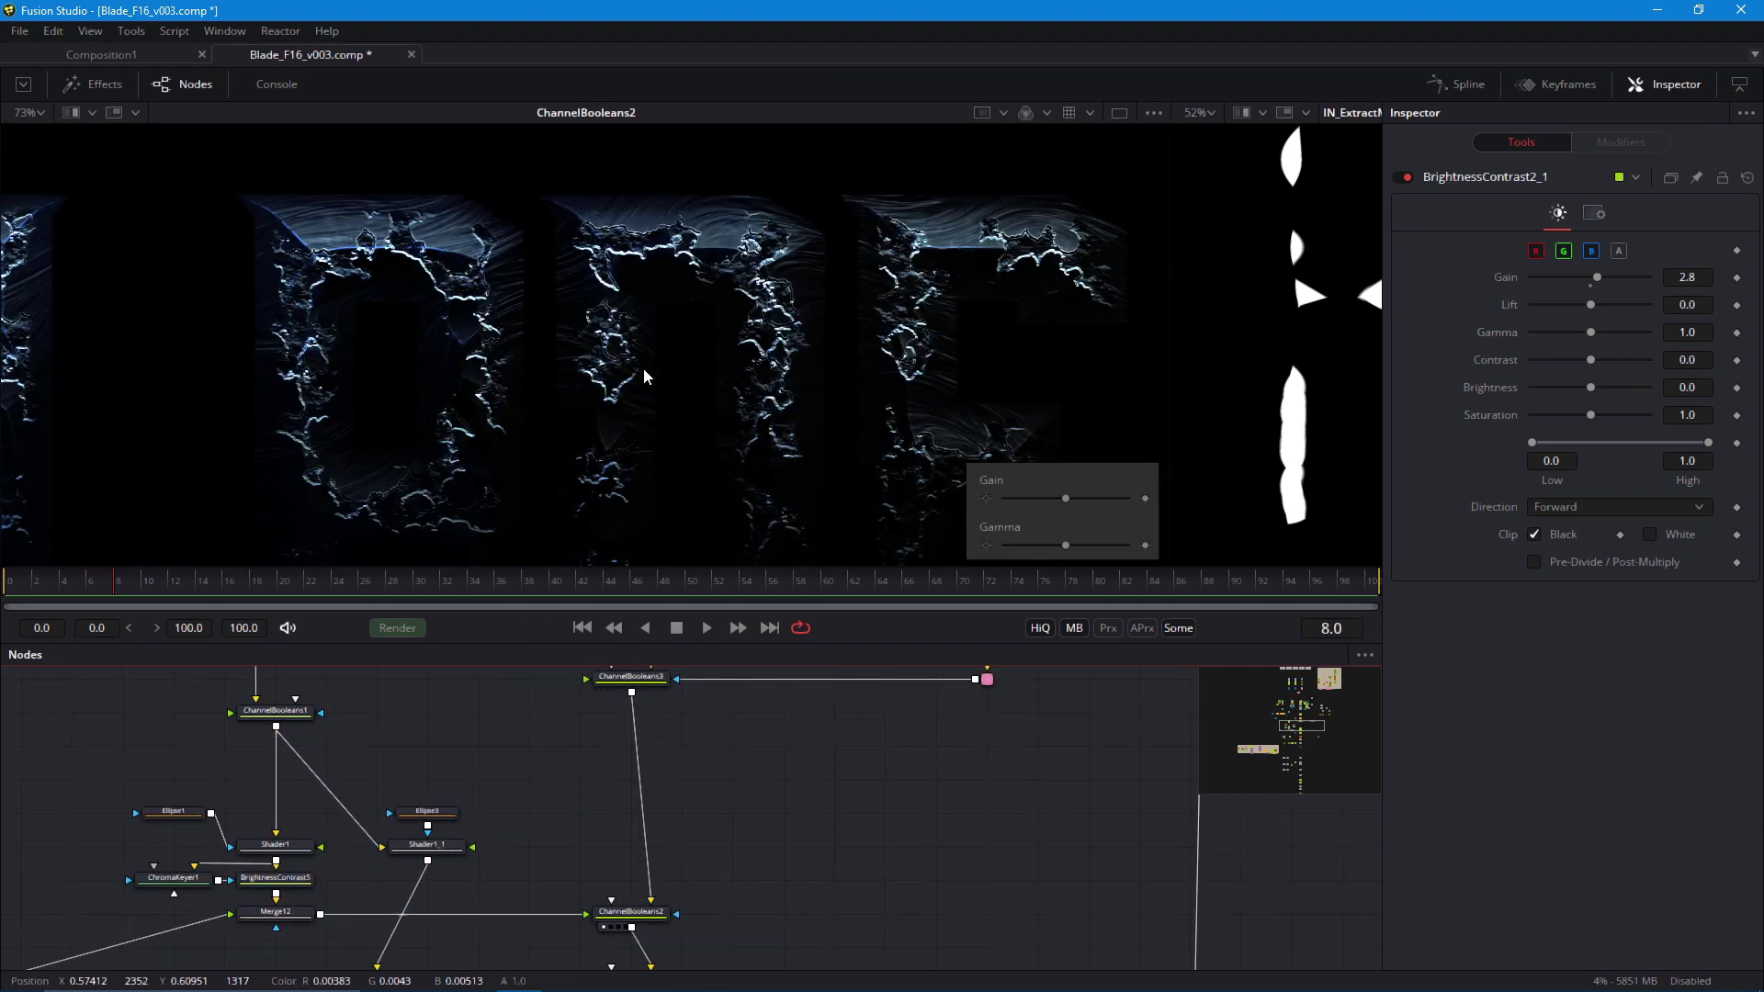
scroll(691, 323, "up", 3)
left_click_drag(451, 886, 579, 861)
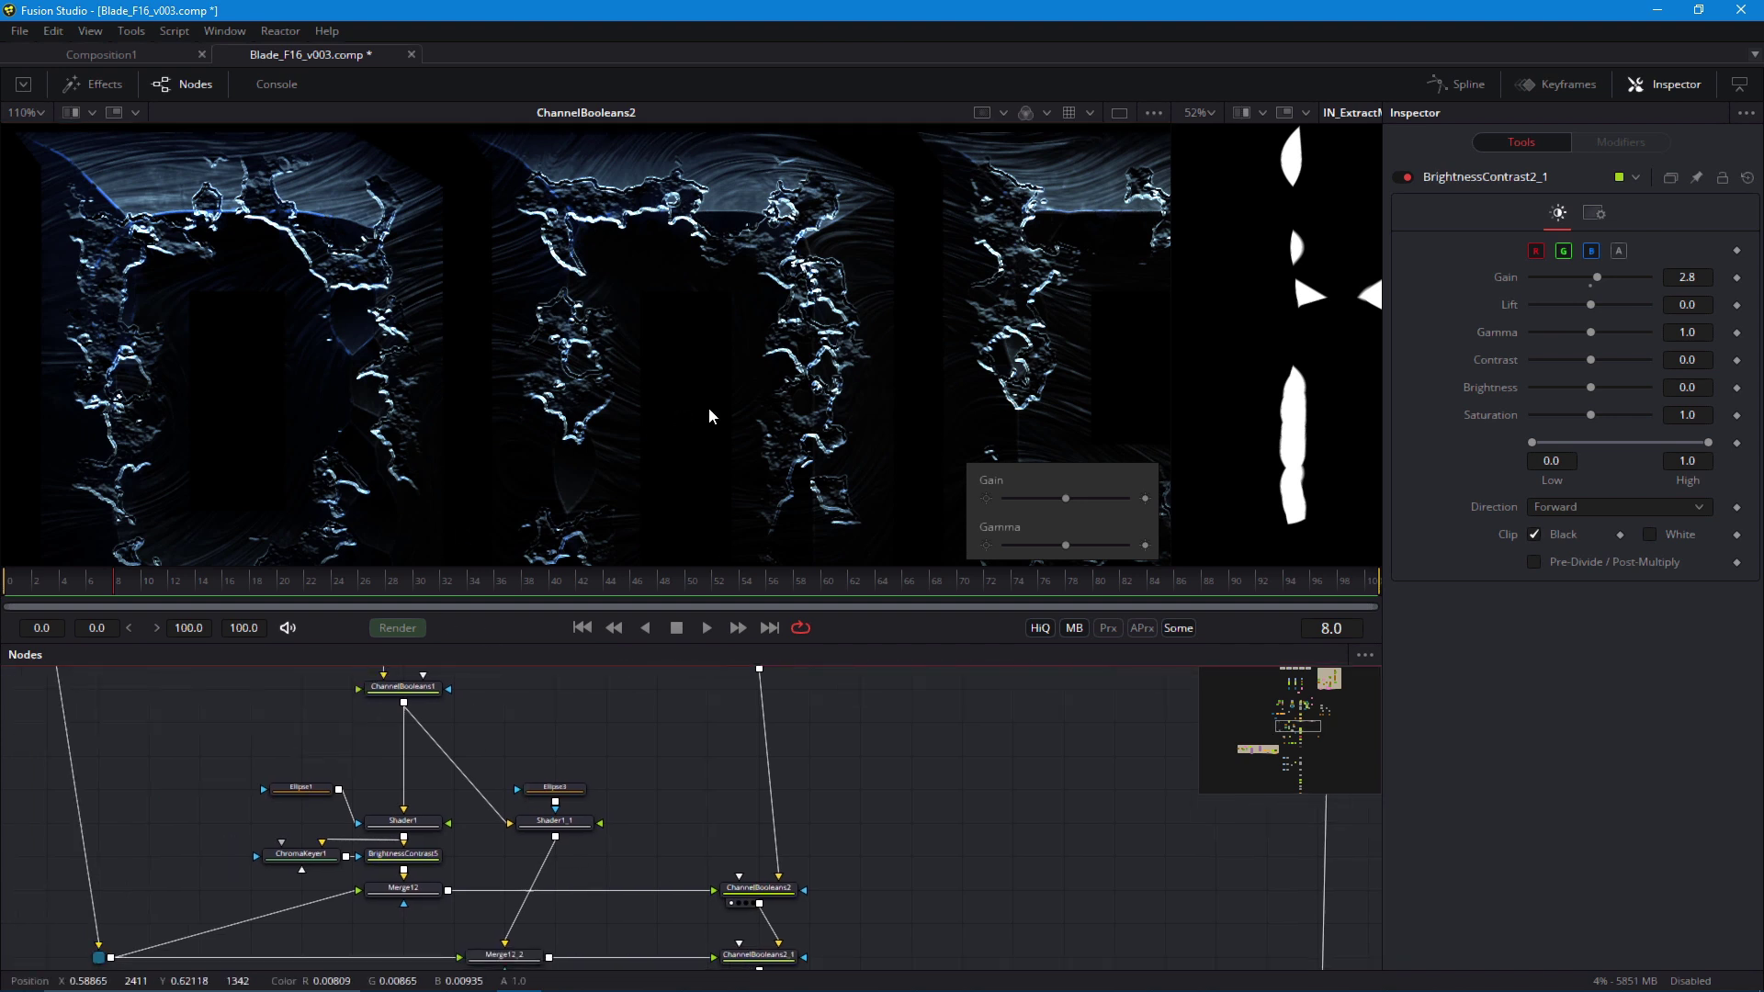
left_click_drag(391, 712, 428, 713)
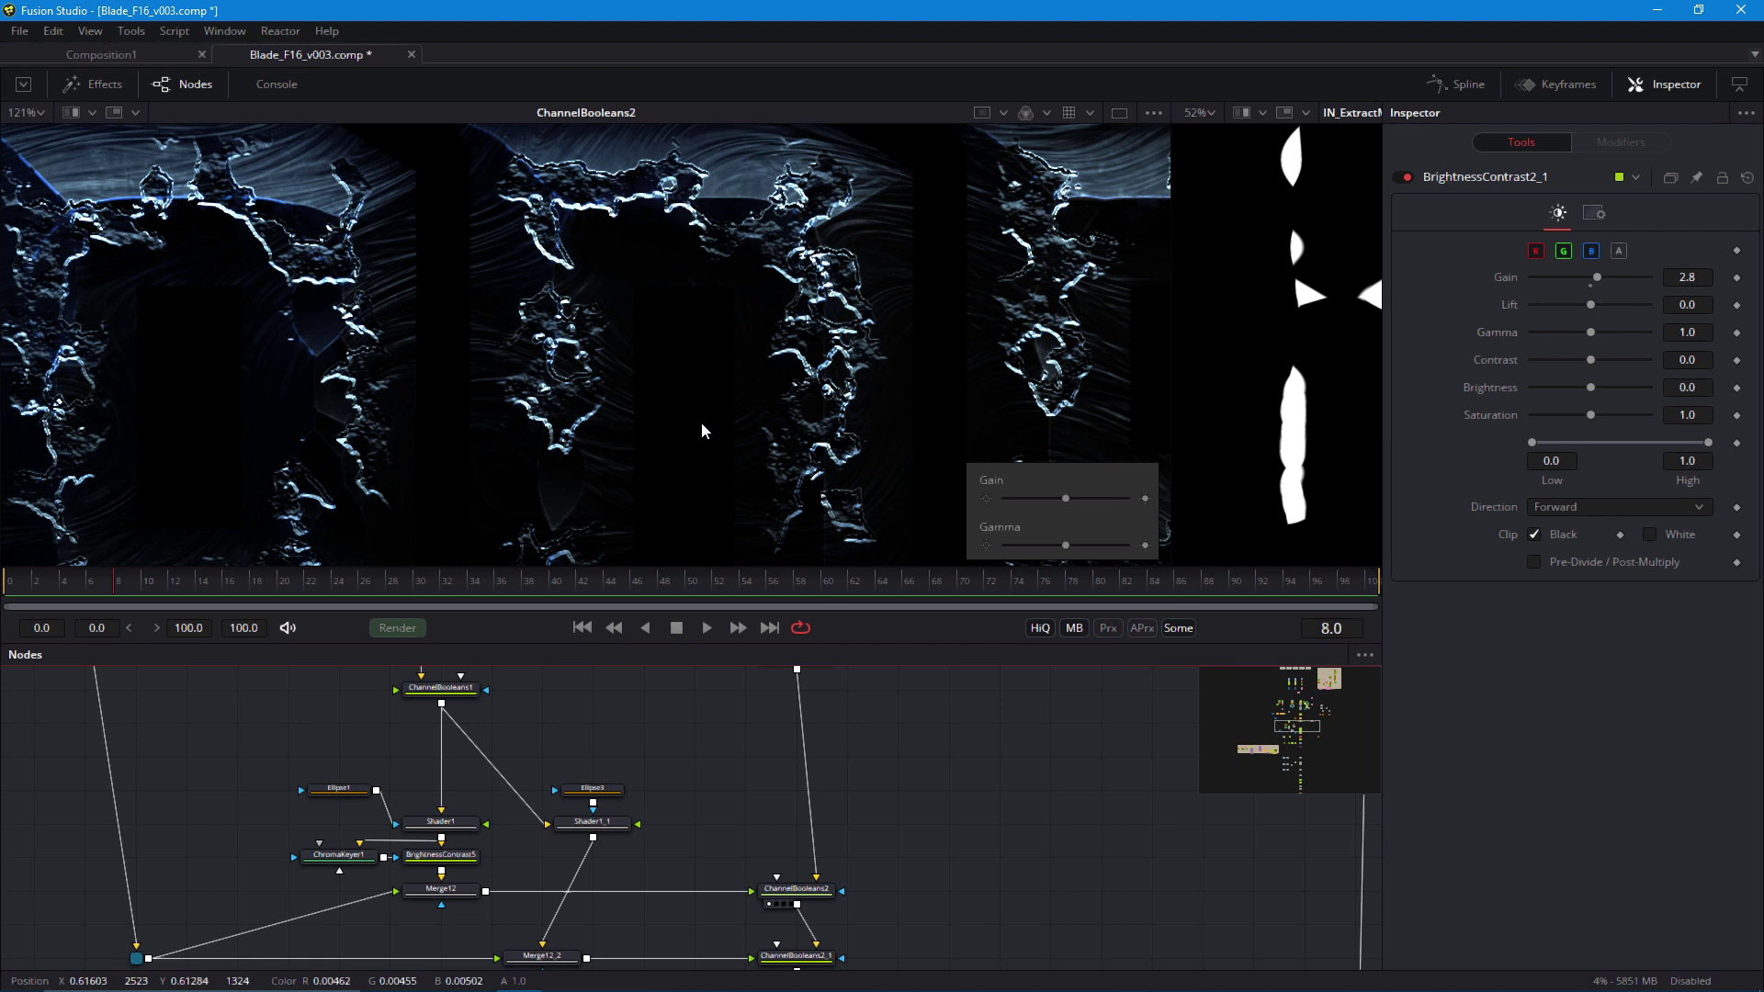
Compare the chipped edges with Merge3 enabled and bypassed, and leave Merge3 bypassed
left_click_drag(421, 676, 493, 811)
left_click_drag(630, 705, 619, 791)
left_click_drag(824, 675, 595, 818)
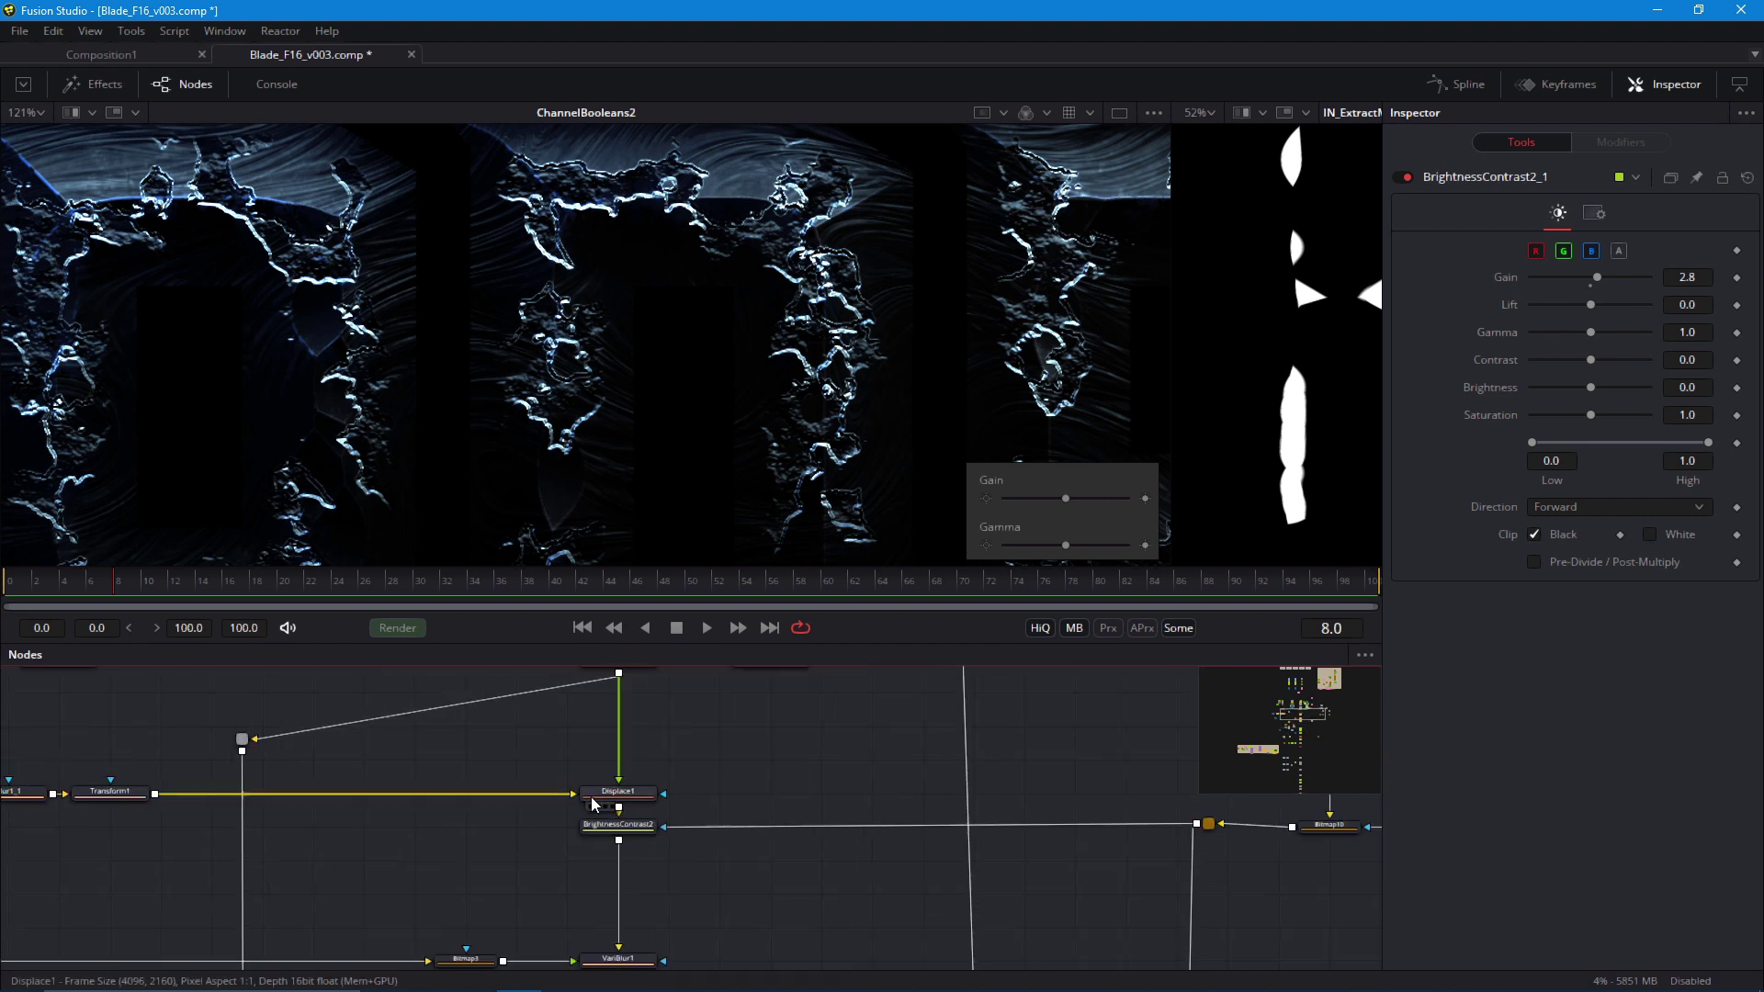
left_click_drag(646, 717, 595, 903)
left_click(569, 782)
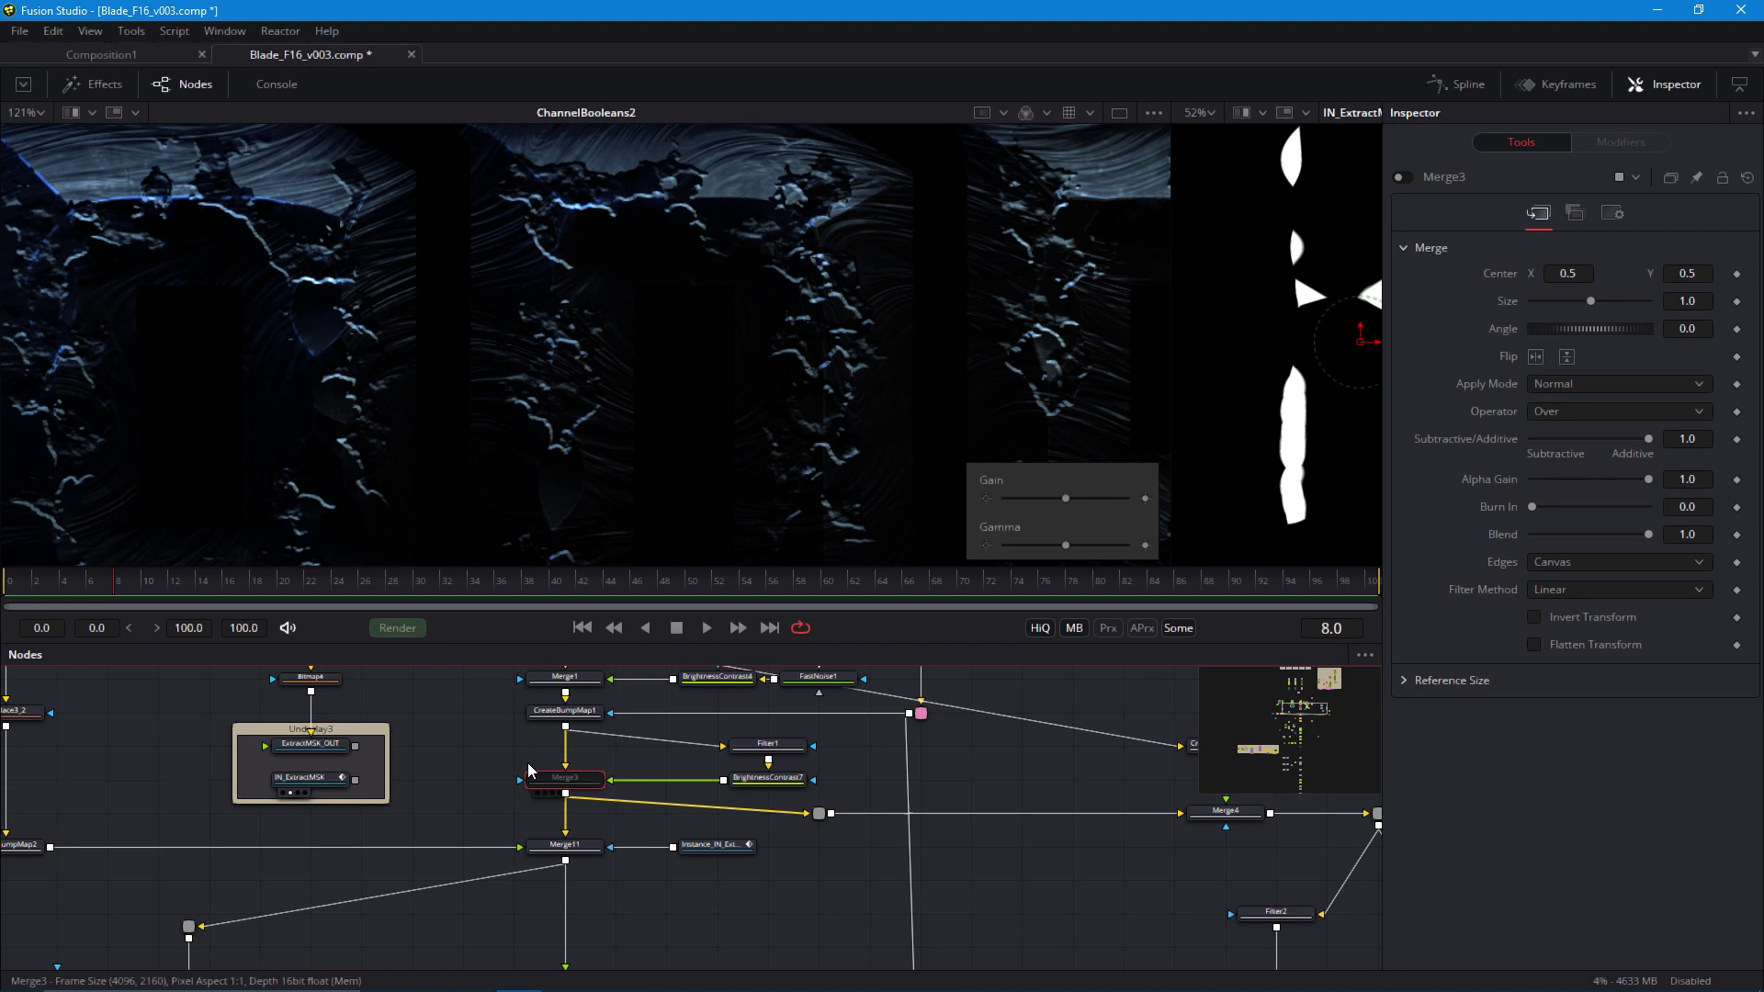
key("ctrl+p")
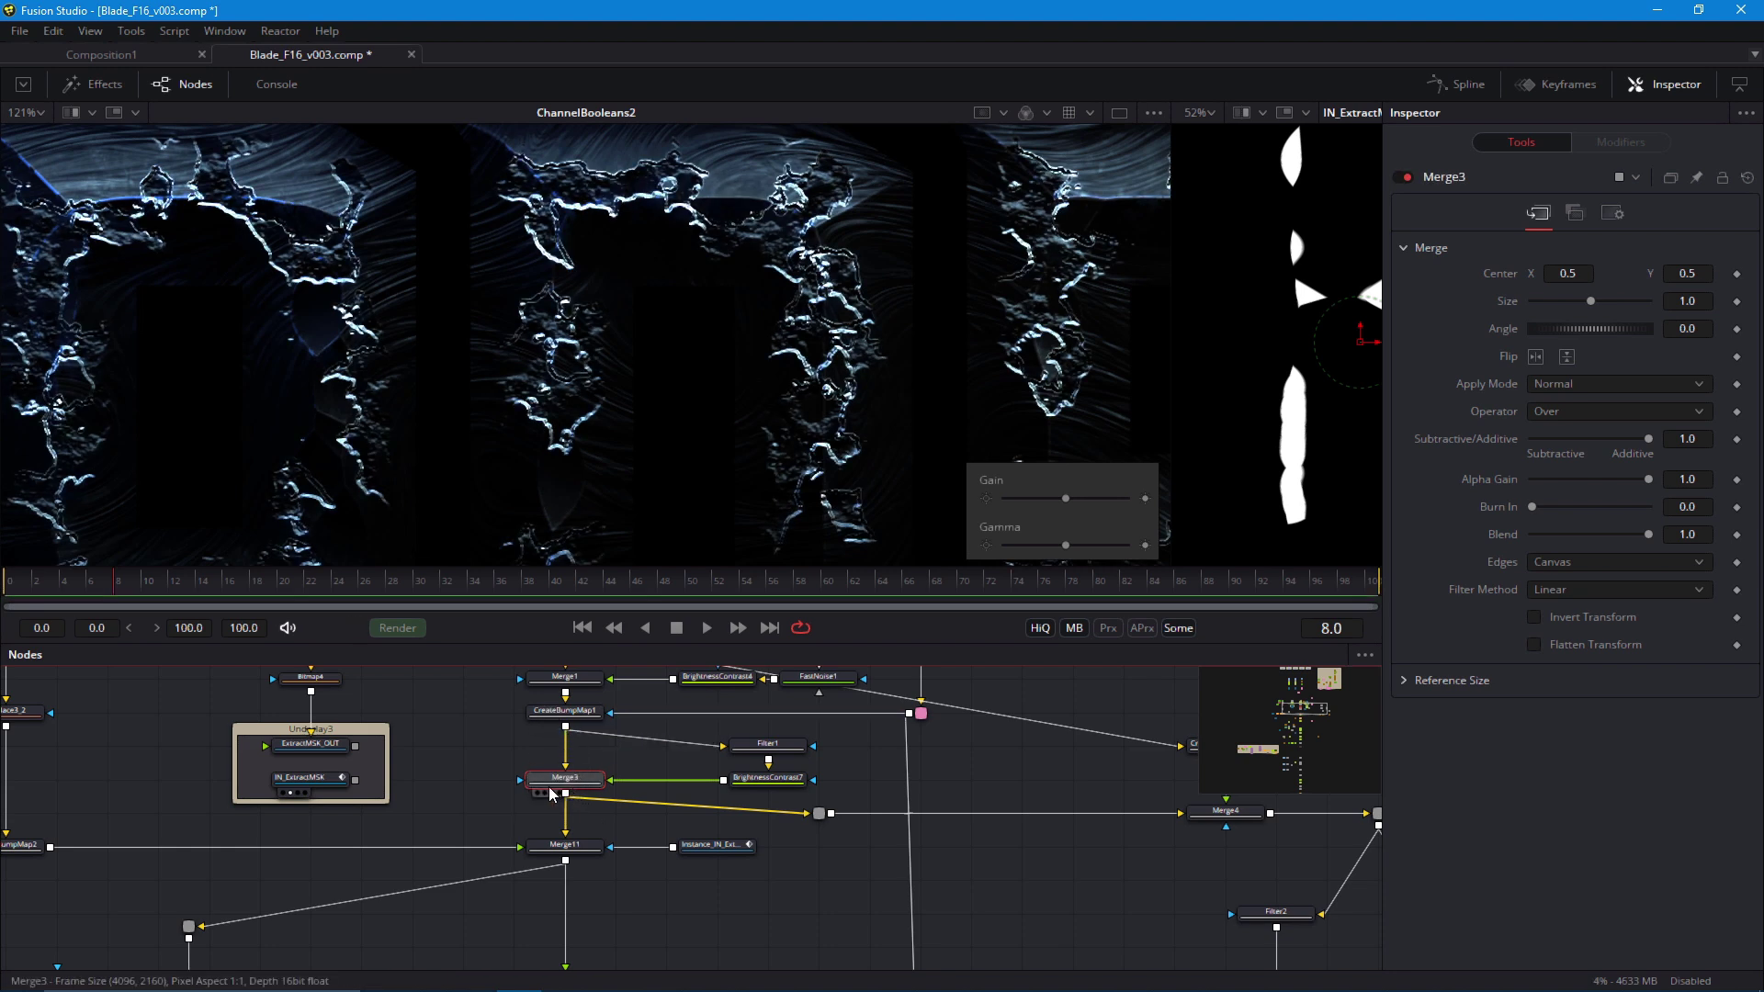
left_click_drag(351, 890, 411, 843)
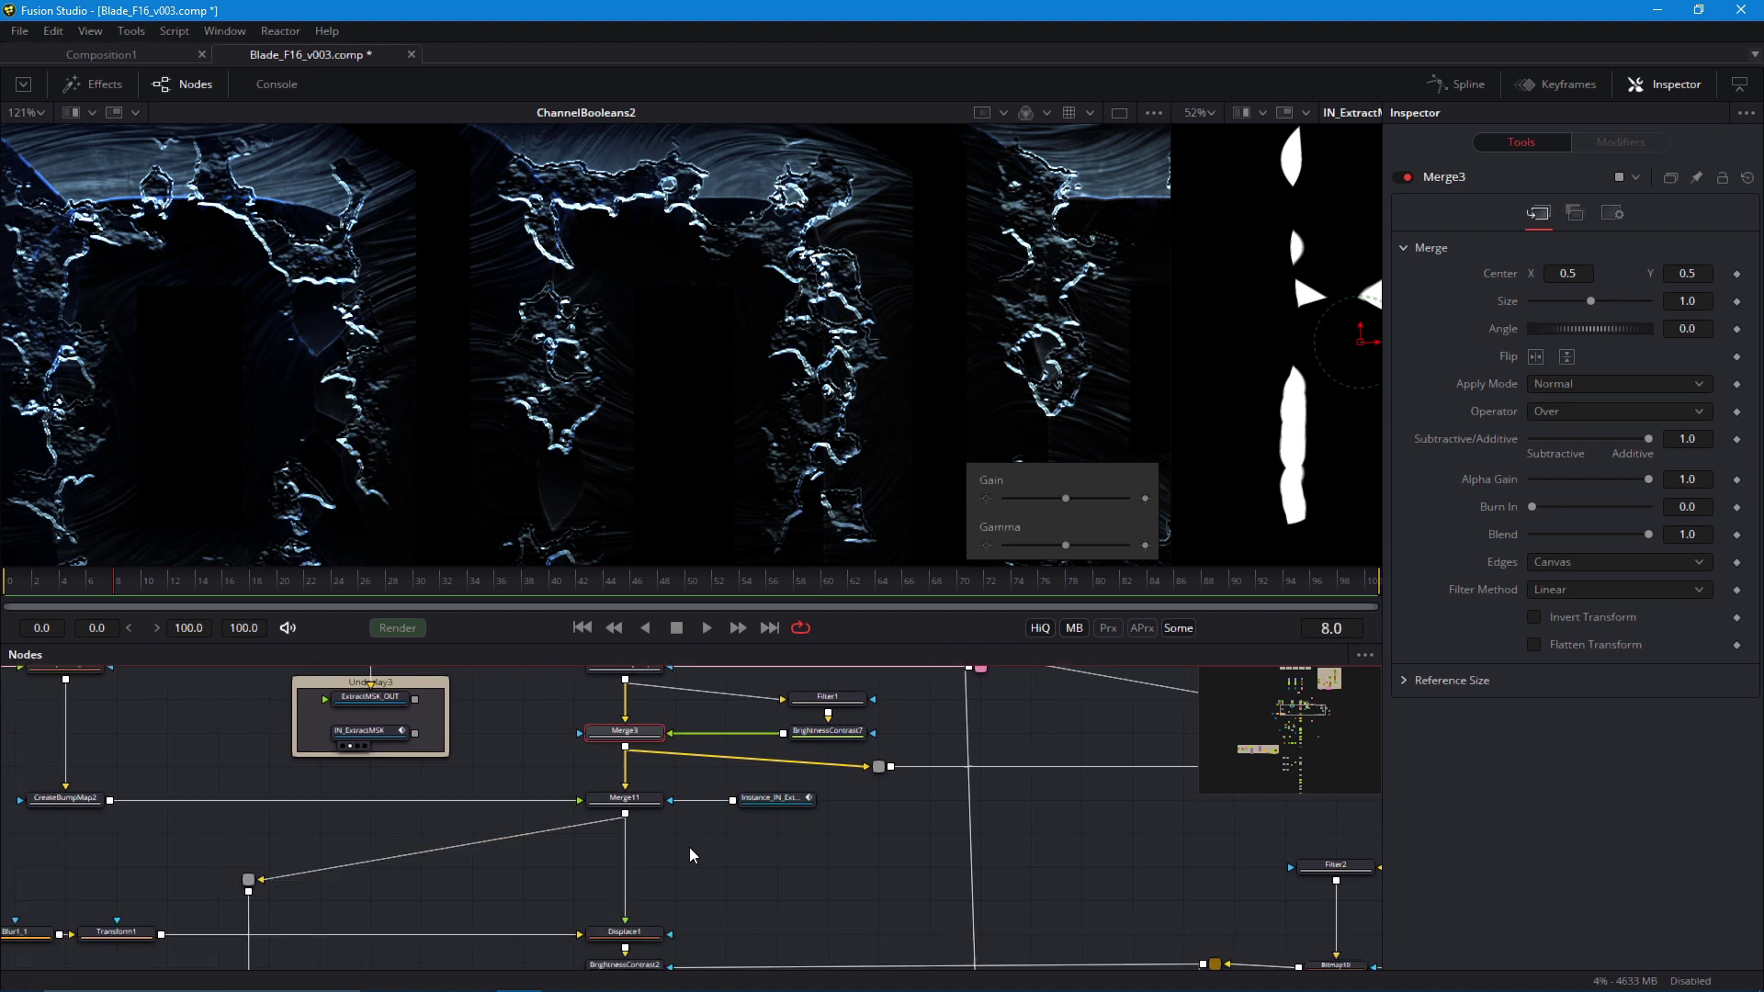
key("ctrl+p")
Check the Displace1 and ChannelBooleans3 results with Merge3 bypassed in the first viewer
left_click_drag(640, 940, 551, 459)
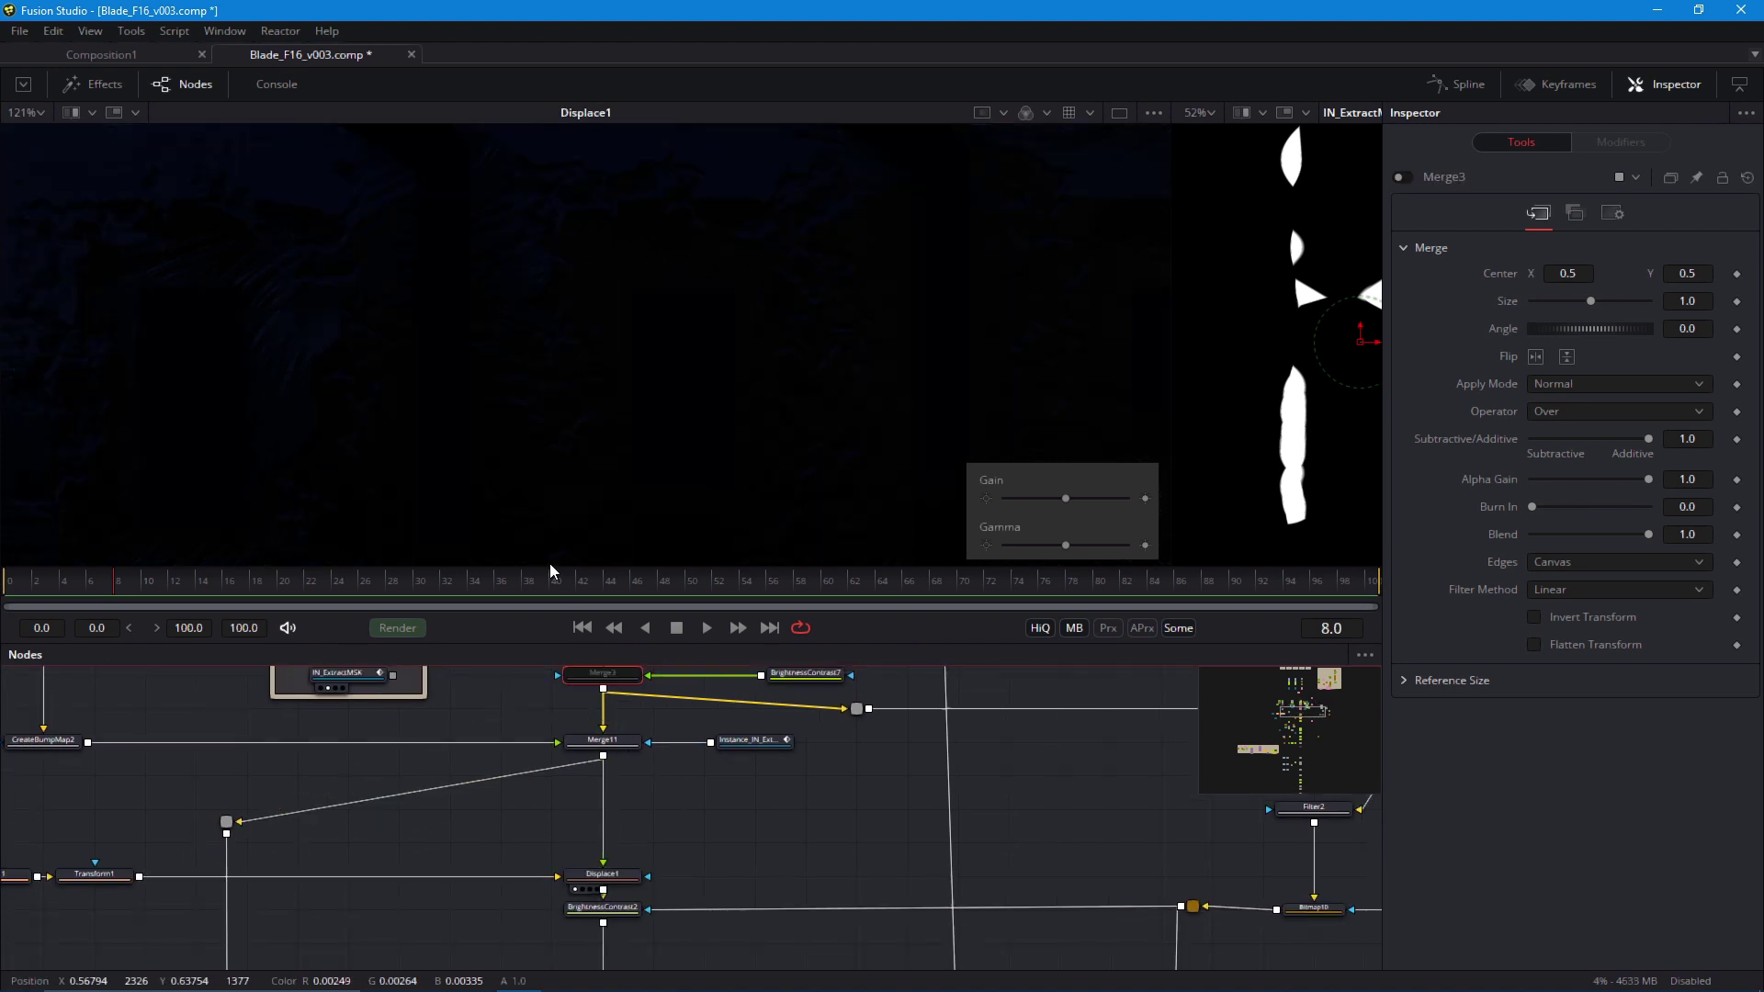
left_click_drag(607, 941, 613, 618)
left_click_drag(599, 768, 561, 465)
left_click_drag(592, 831, 618, 397)
scroll(426, 517, "down", 3)
left_click_drag(606, 717, 598, 927)
left_click_drag(595, 815, 598, 829)
scroll(622, 374, "down", 2)
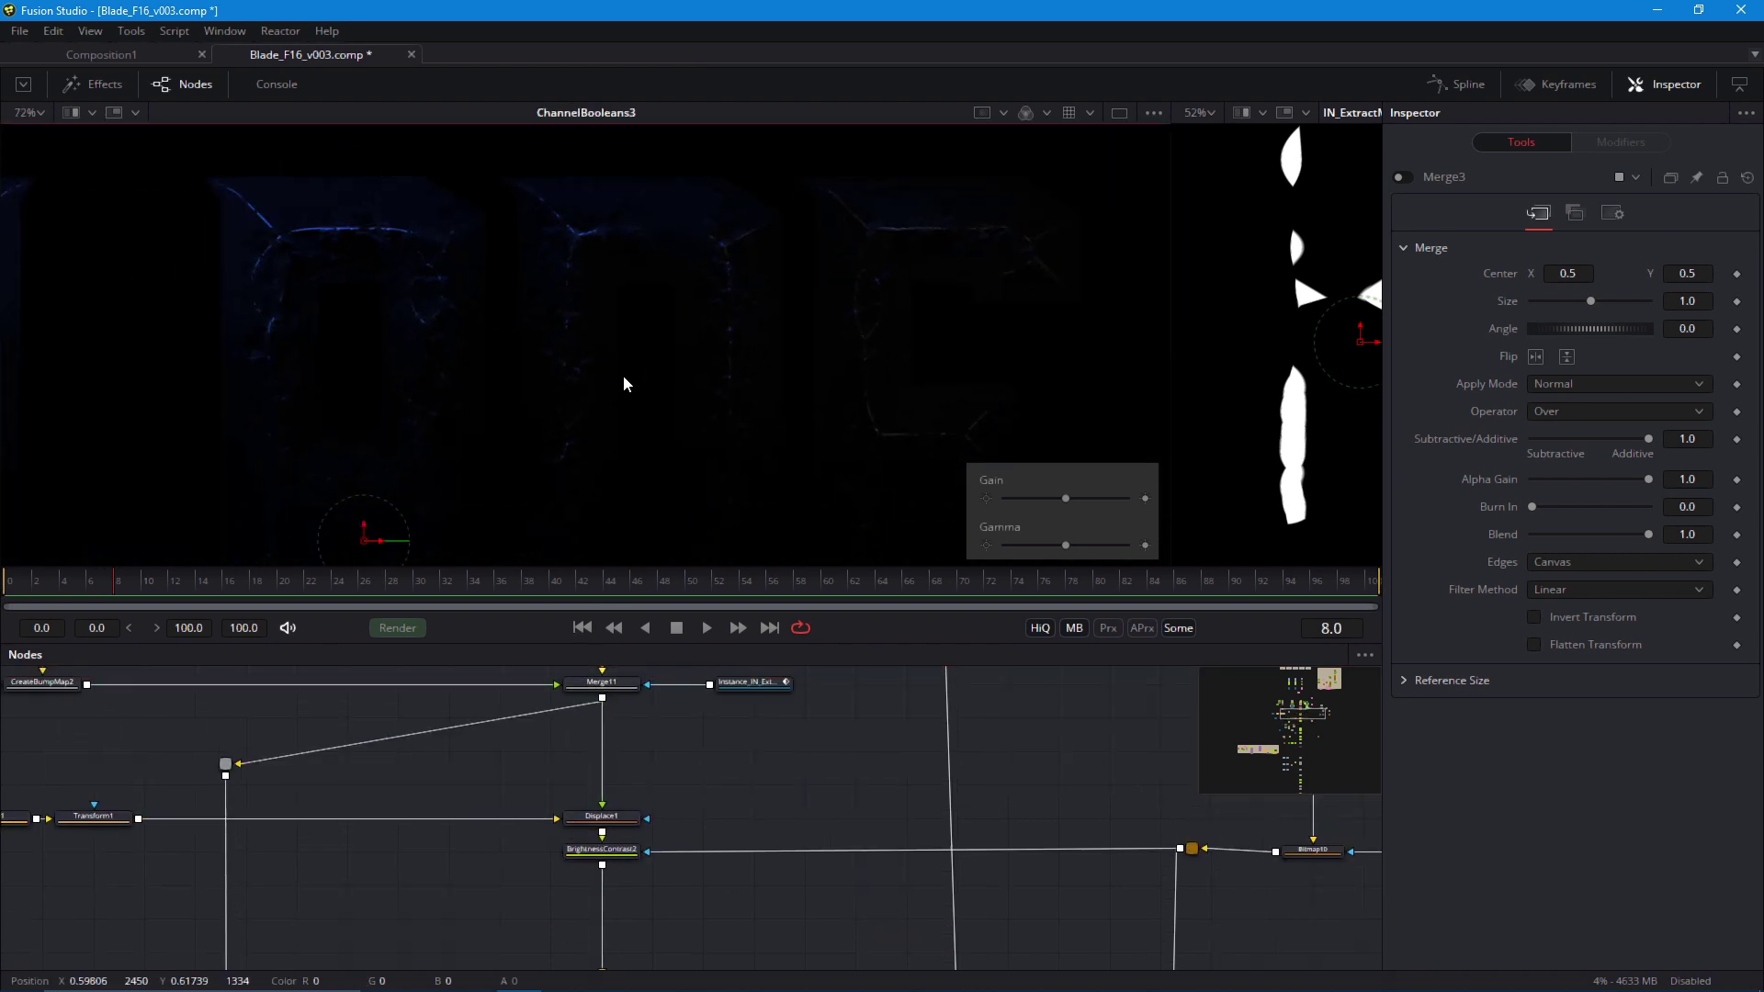
left_click_drag(558, 428, 623, 350)
Show the Sharpen2 output in the first viewer and examine the whole BLADE title
left_click_drag(584, 844, 417, 425)
left_click_drag(575, 937, 536, 551)
left_click_drag(543, 799, 545, 607)
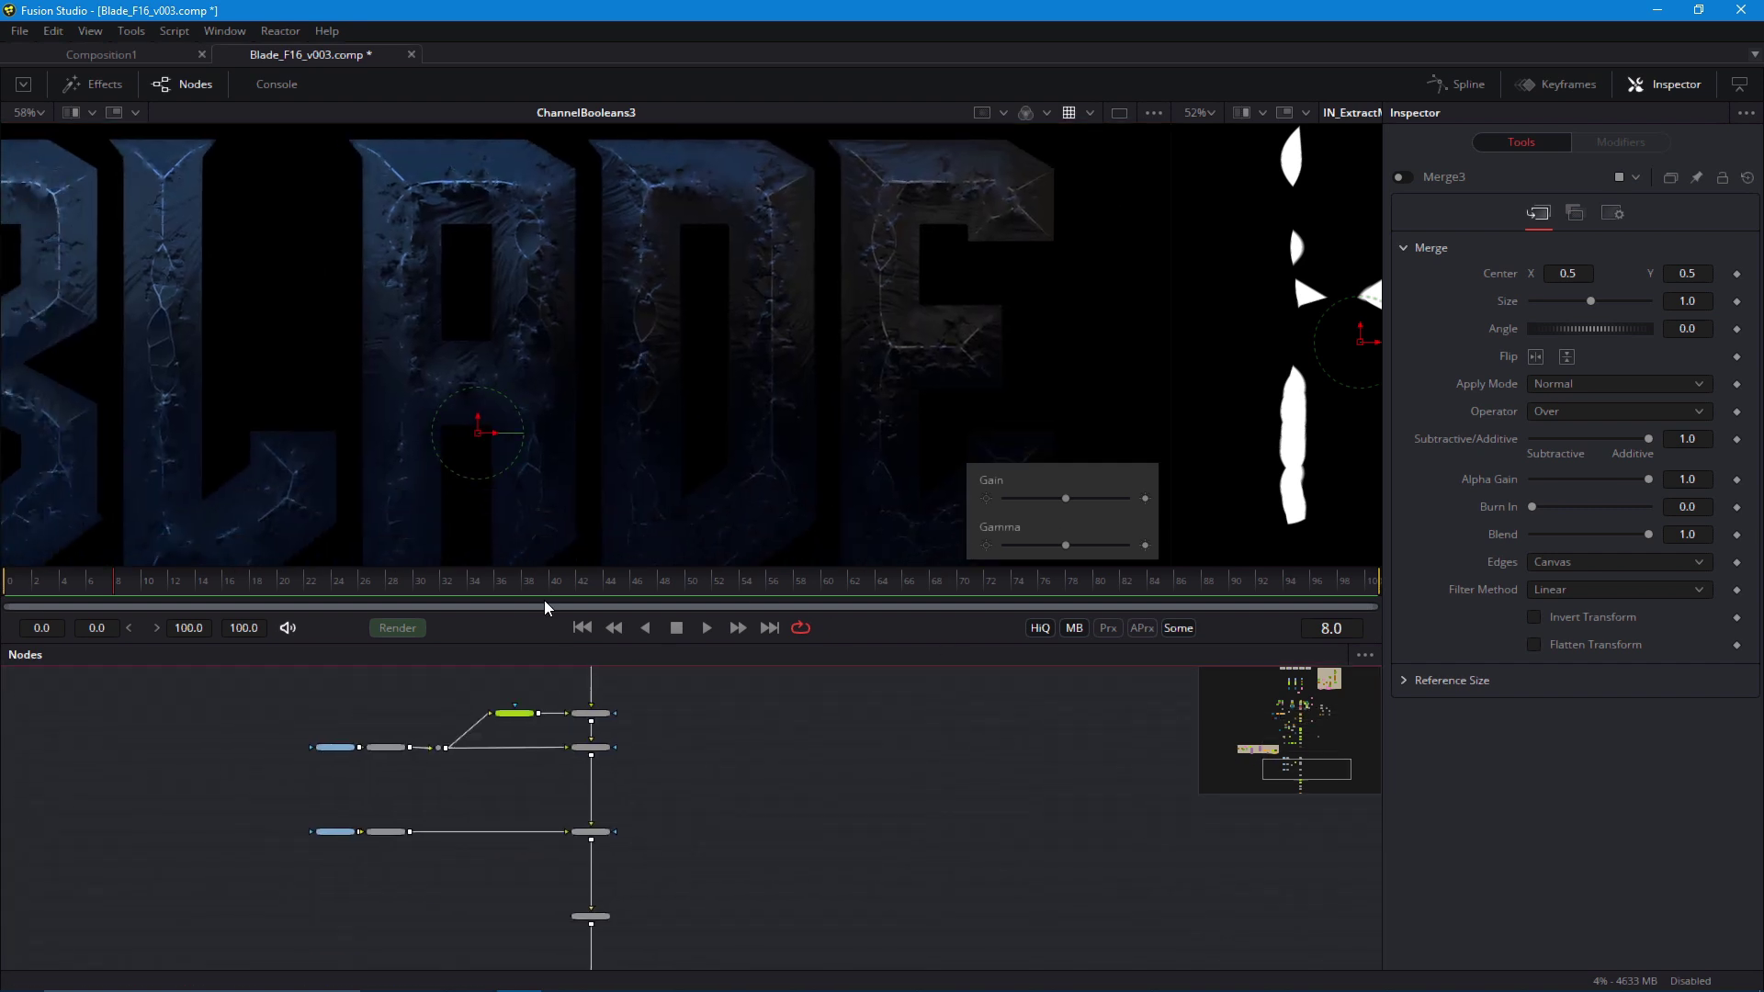
left_click_drag(560, 843, 551, 641)
left_click_drag(551, 890, 691, 854)
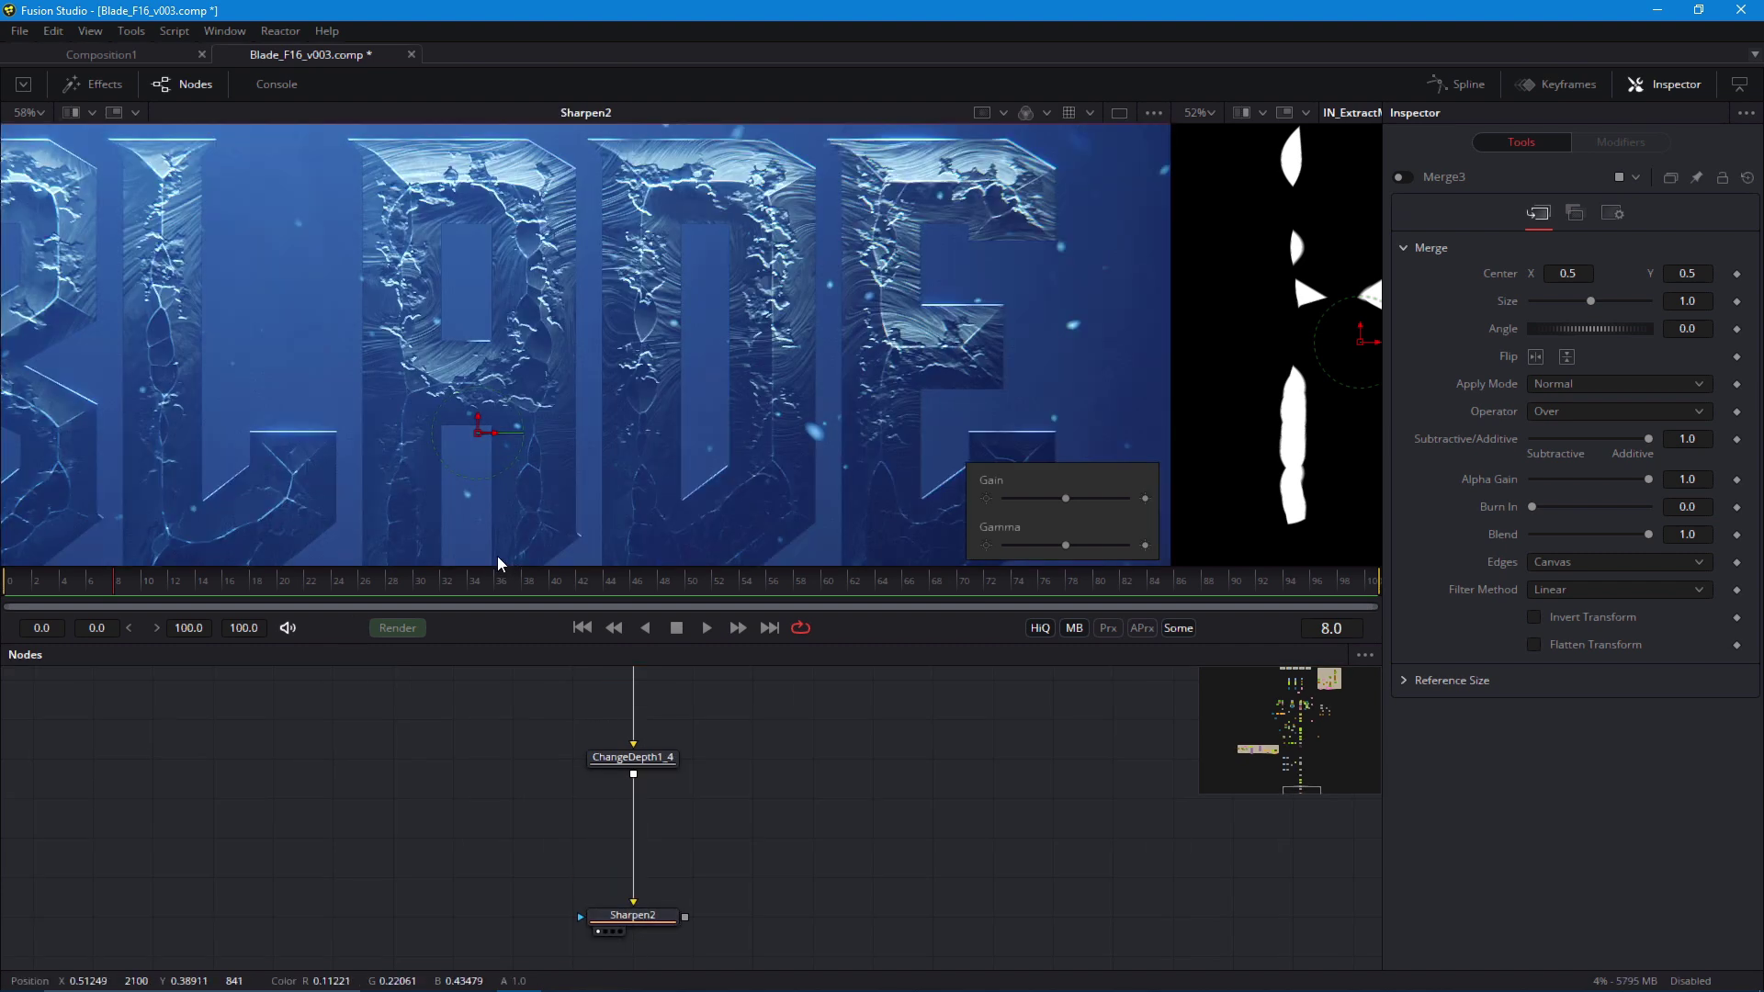
left_click_drag(443, 496, 532, 468)
scroll(501, 432, "down", 3)
scroll(381, 487, "up", 2)
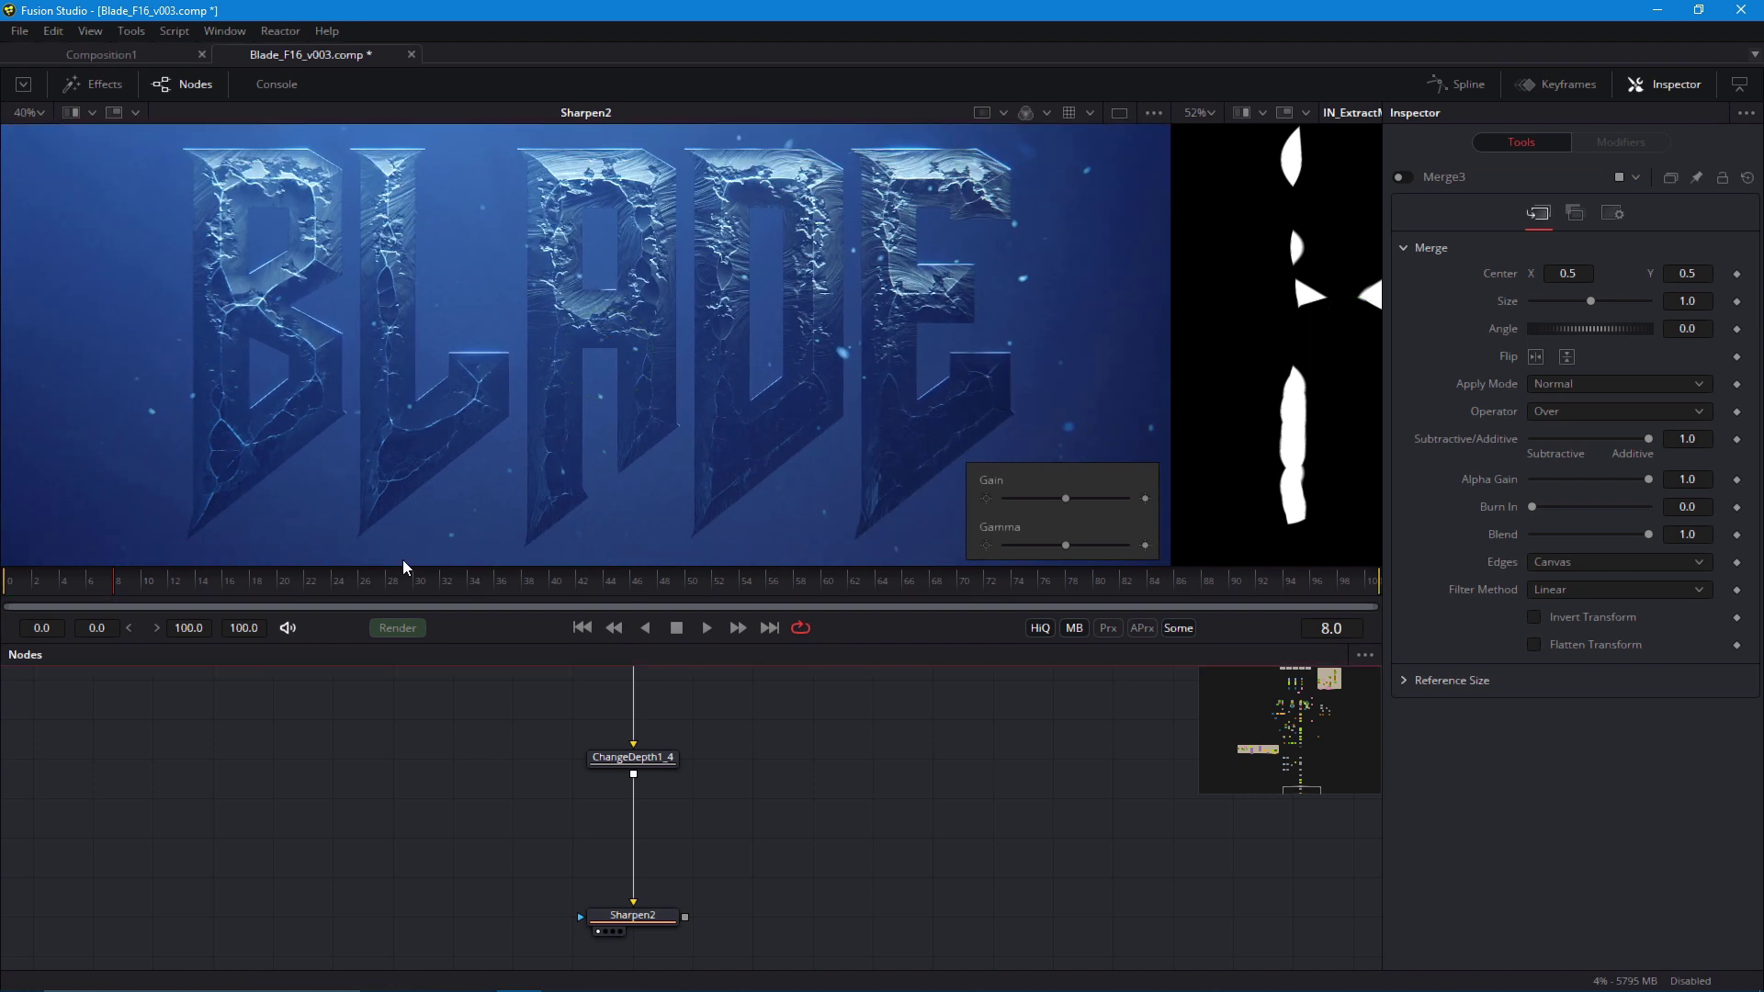
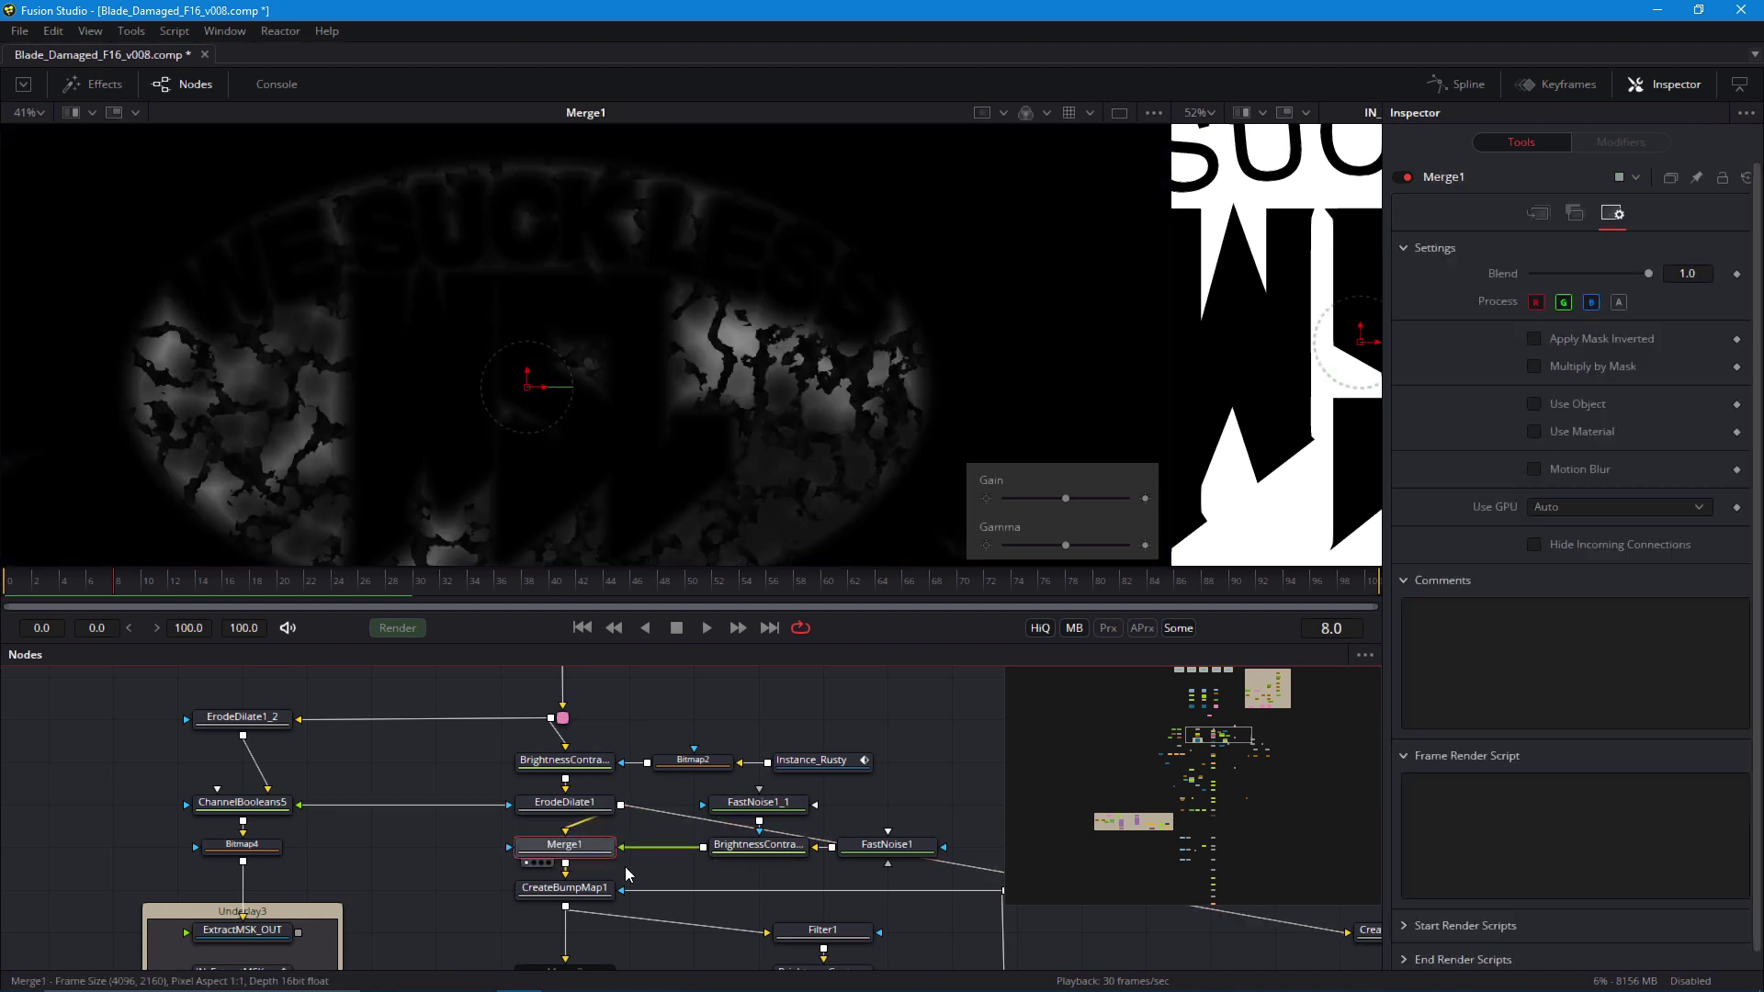
Open the gradient colour settings of the FastNoise1 node that feeds Merge1 in the Blade_Damaged composition
left_click(884, 845)
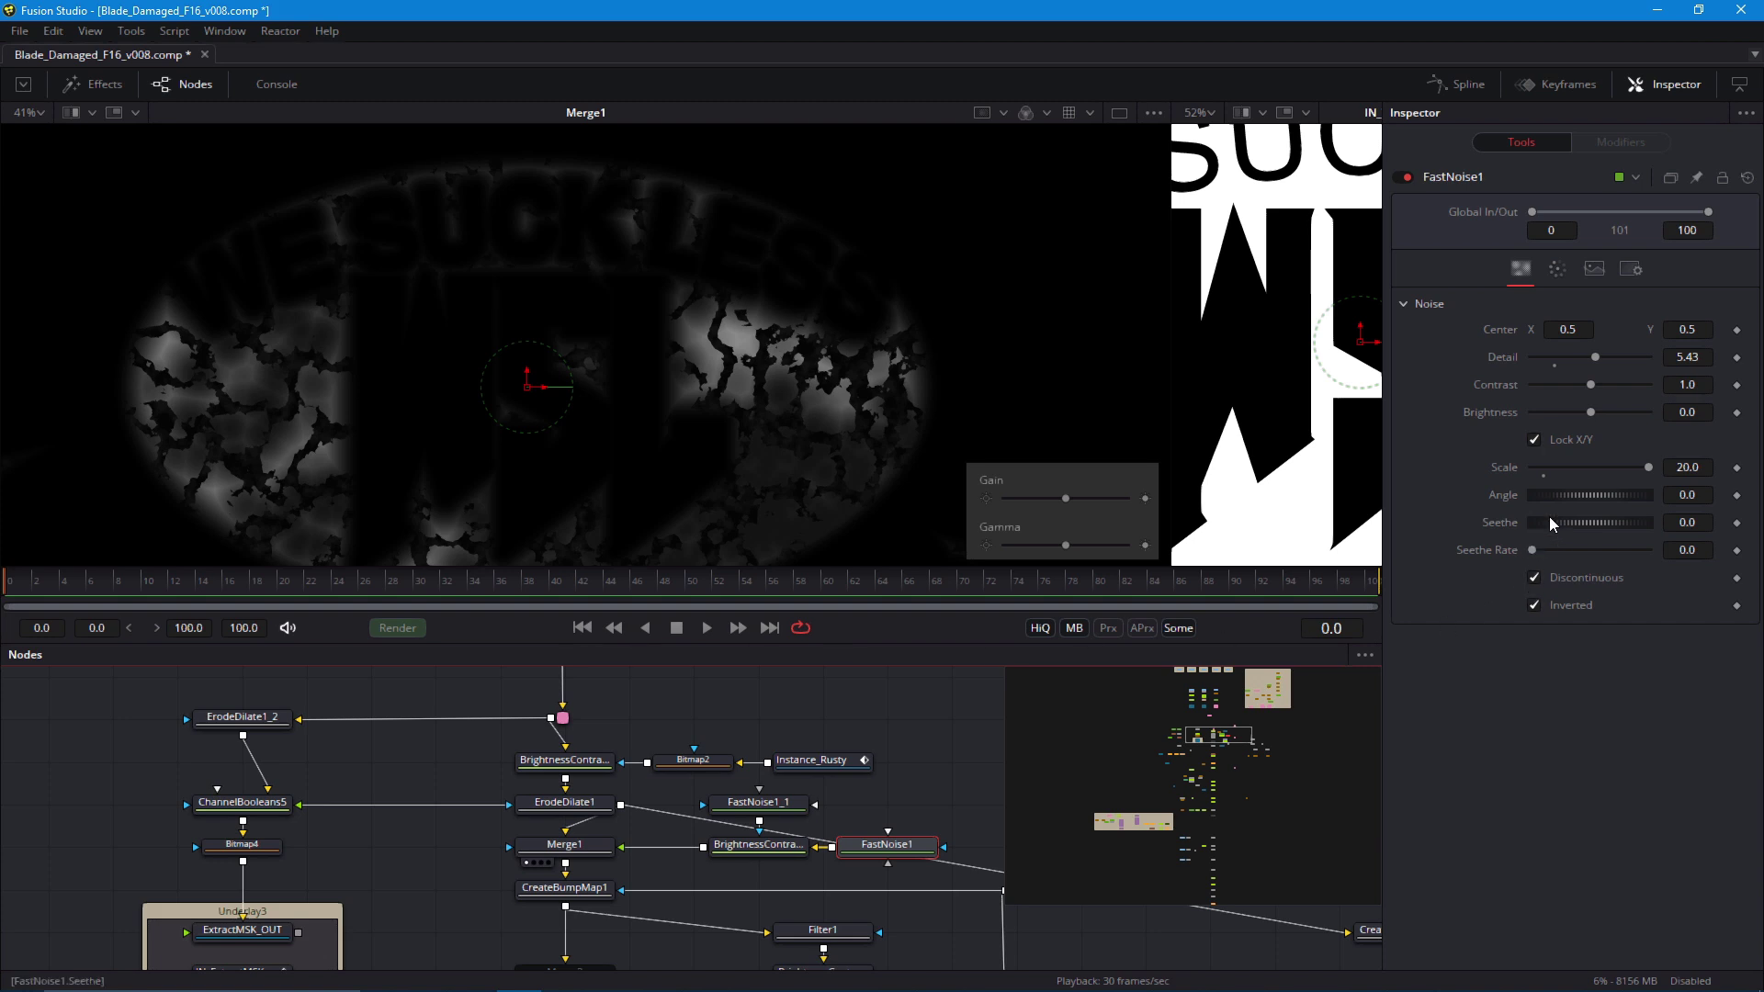
left_click(1556, 269)
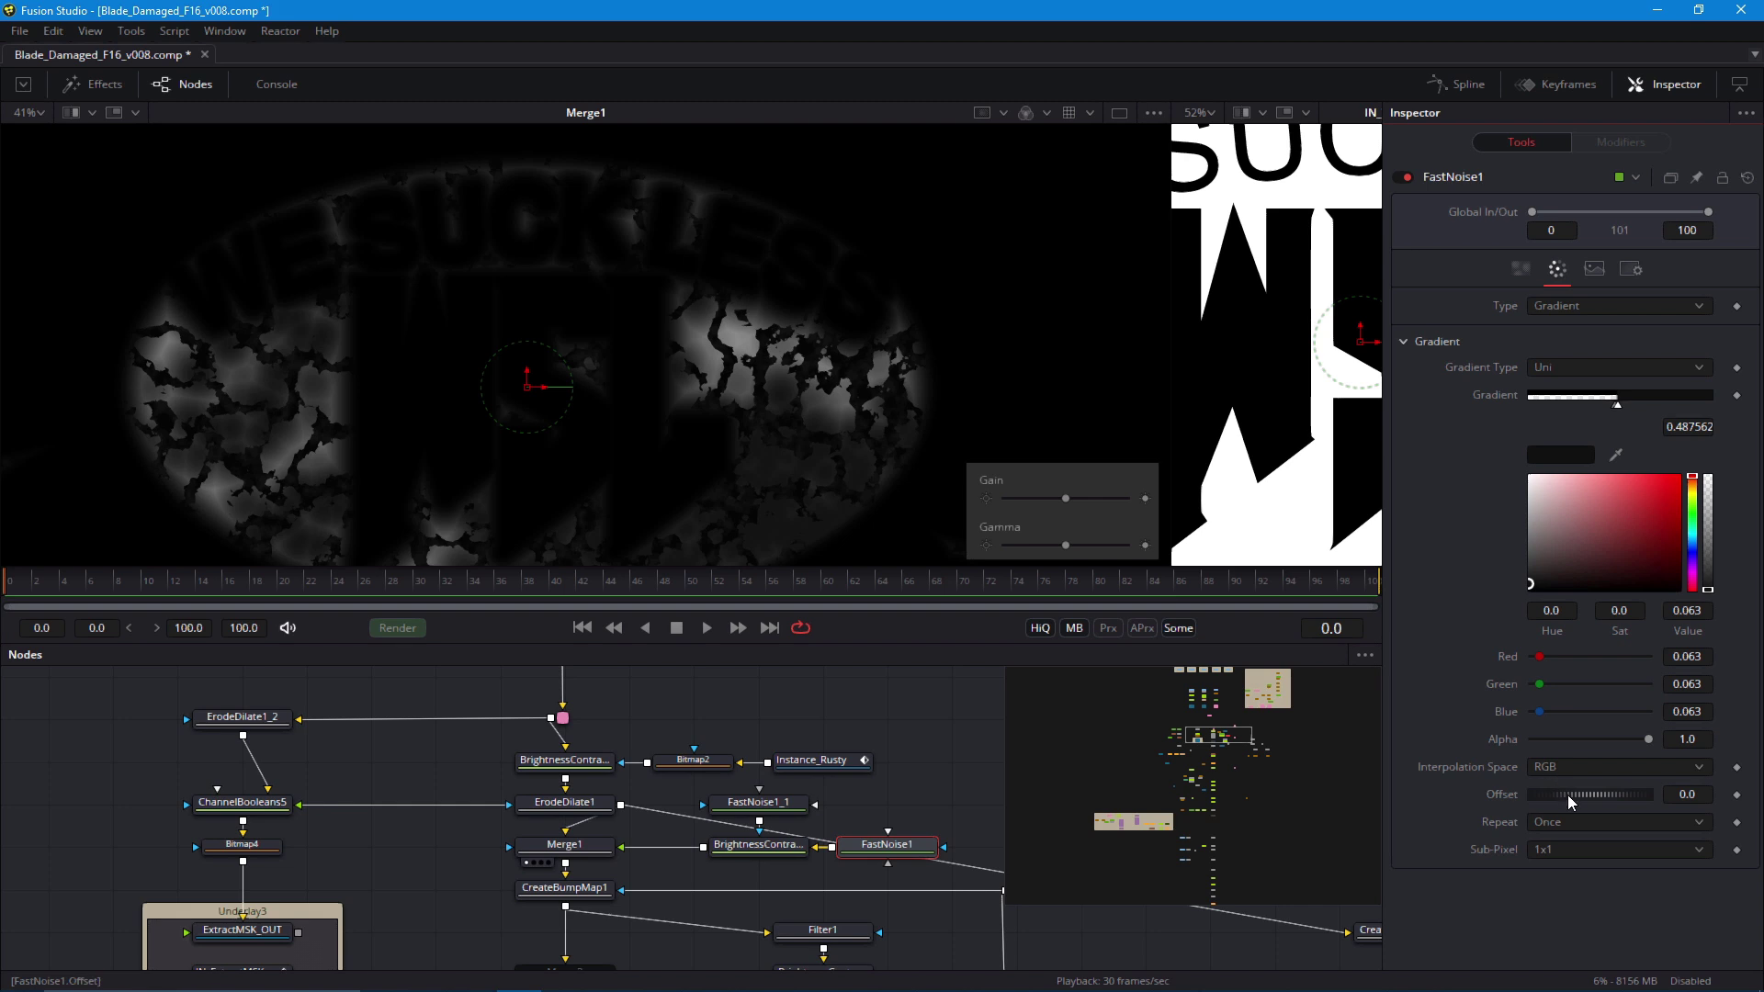
Keyframe FastNoise1's gradient Offset at 0.239 on frame 0 and -0.087 on frame 50
left_click_drag(1567, 796, 1597, 801)
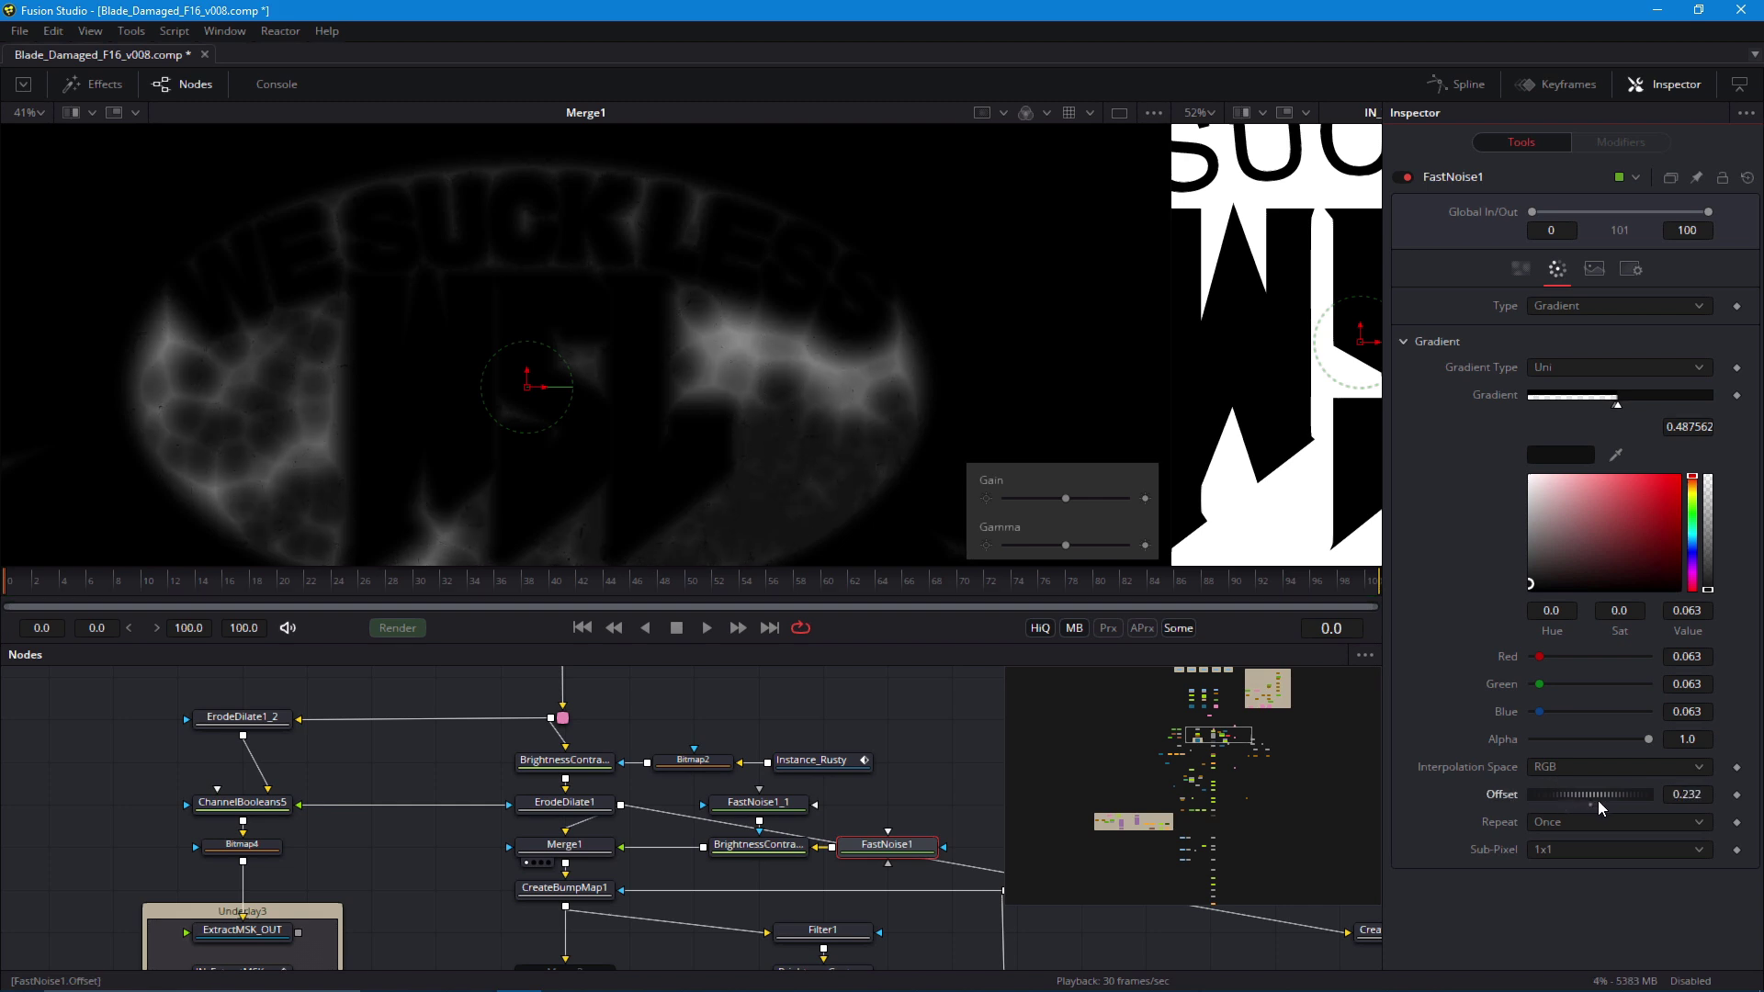
right_click(1595, 796)
left_click(1632, 577)
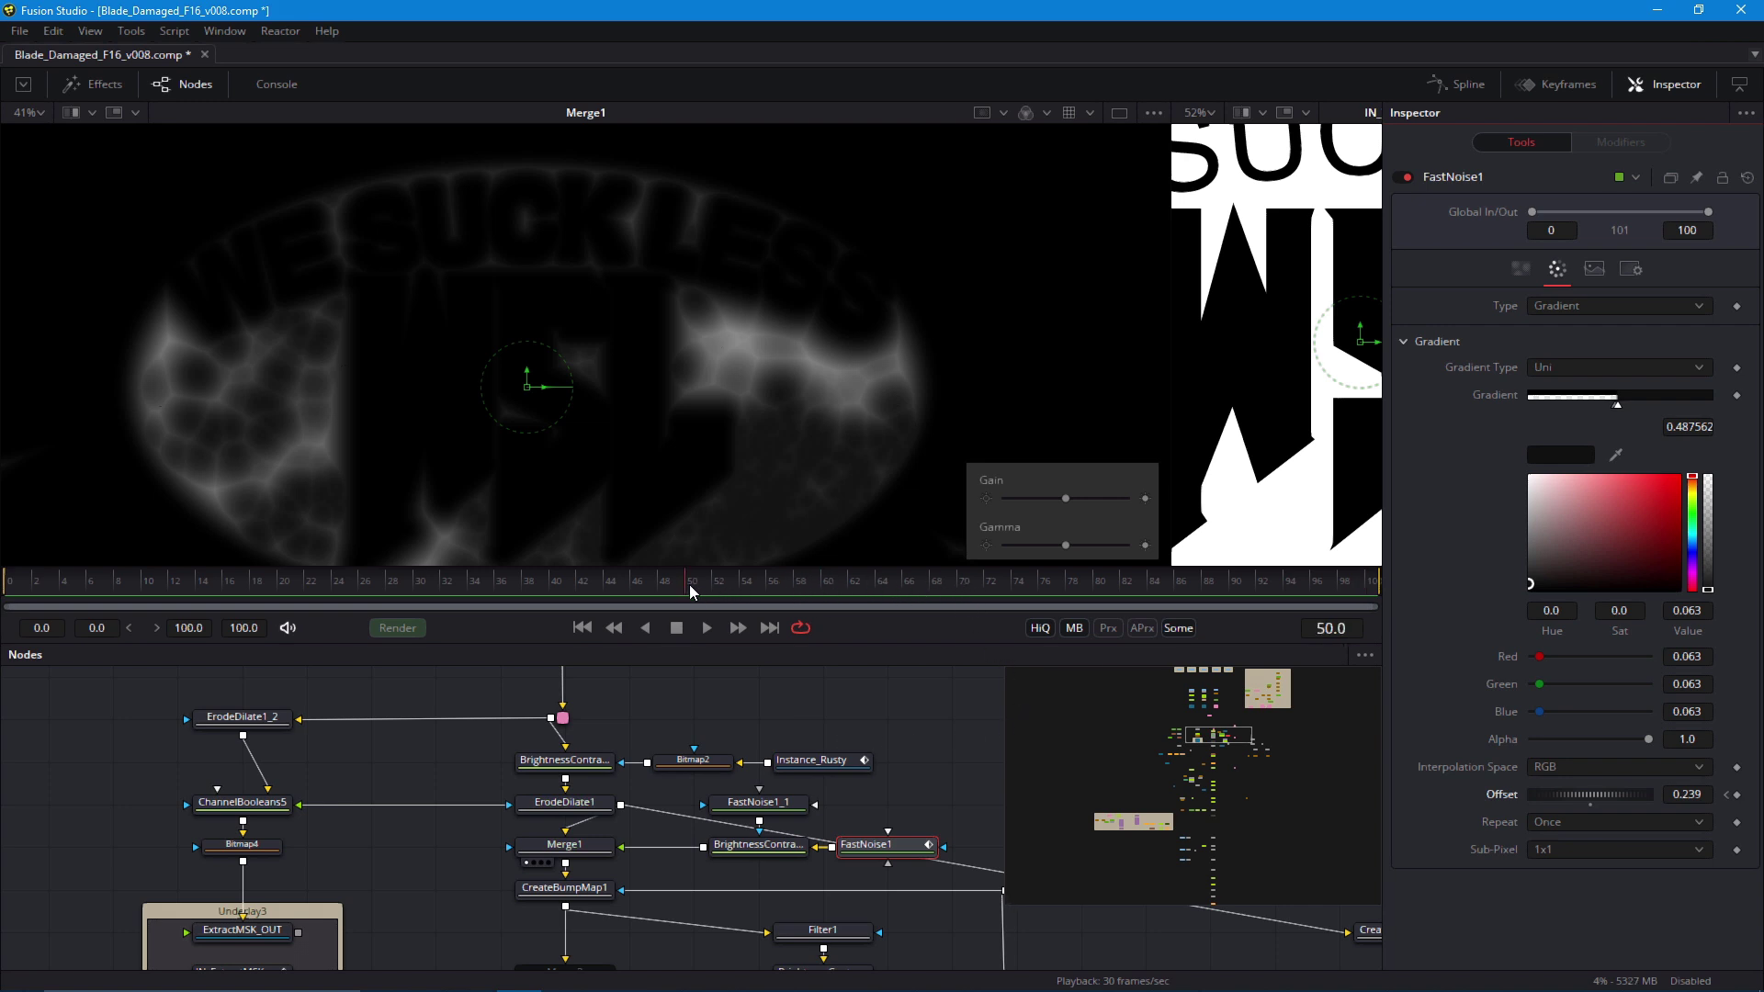
left_click_drag(1564, 796, 1529, 782)
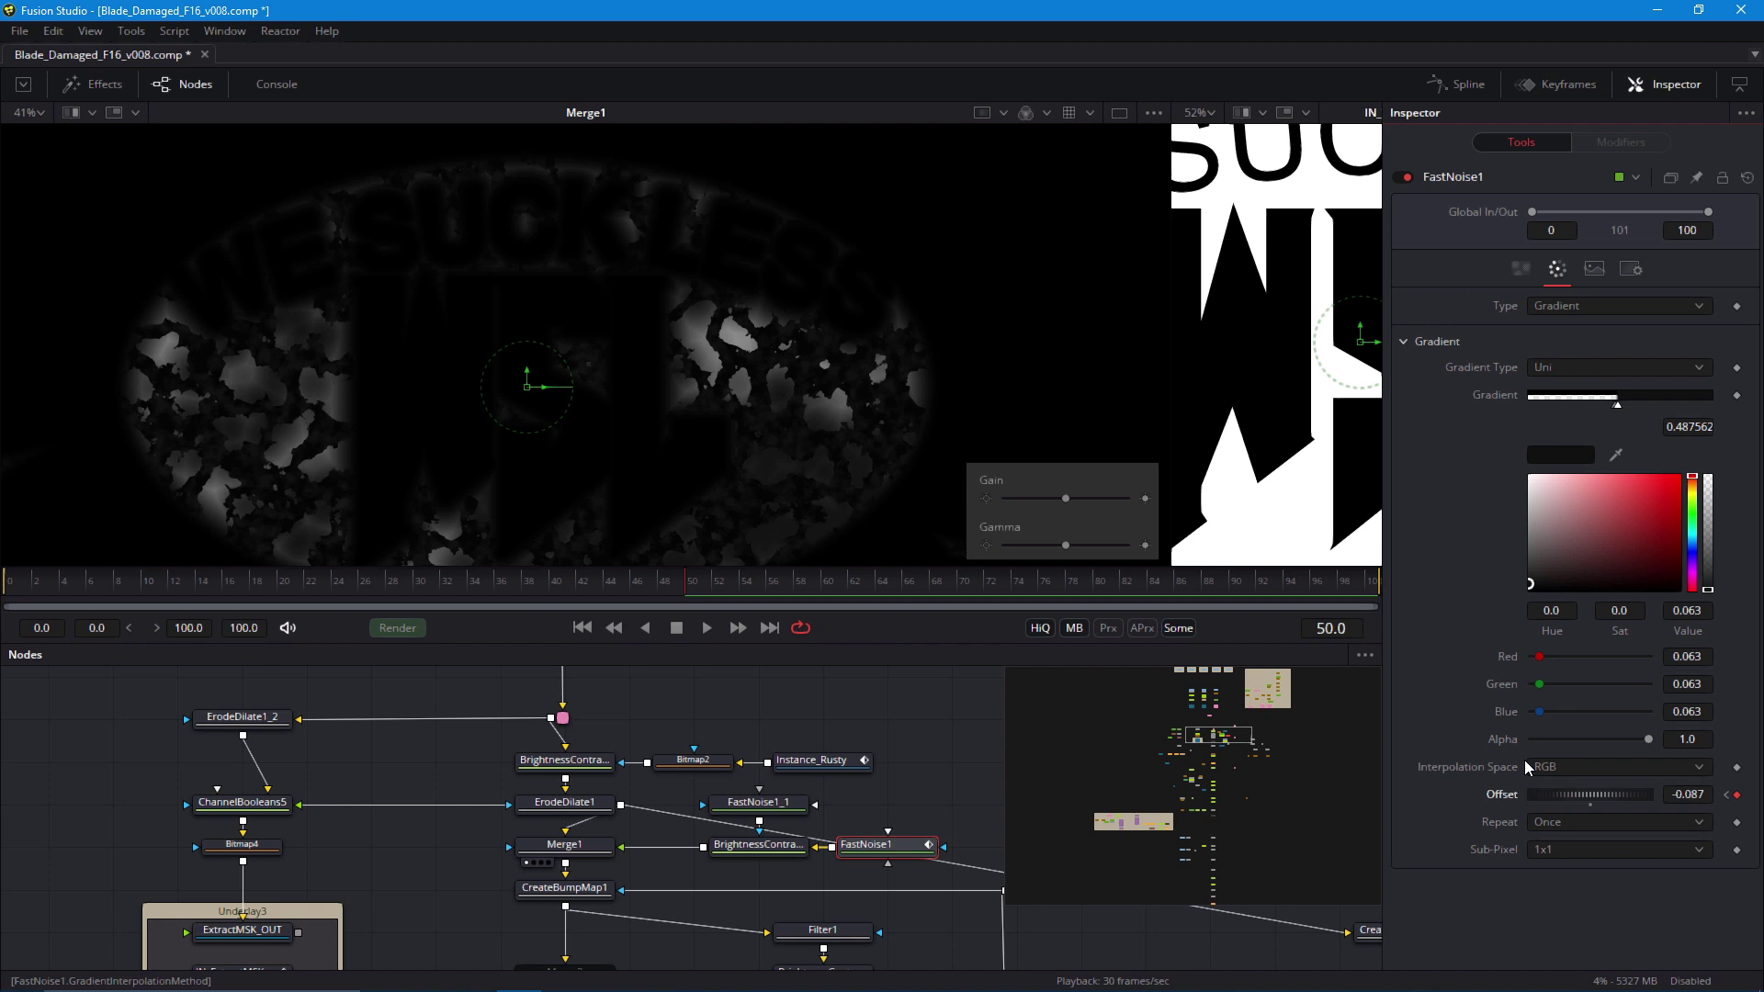
Enlarge the second viewer and display IN_ExtractMSK in it, zoomed out to see the mask
mouse_move(620, 809)
left_mouse_down()
mouse_move(636, 791)
mouse_move(603, 790)
left_mouse_up()
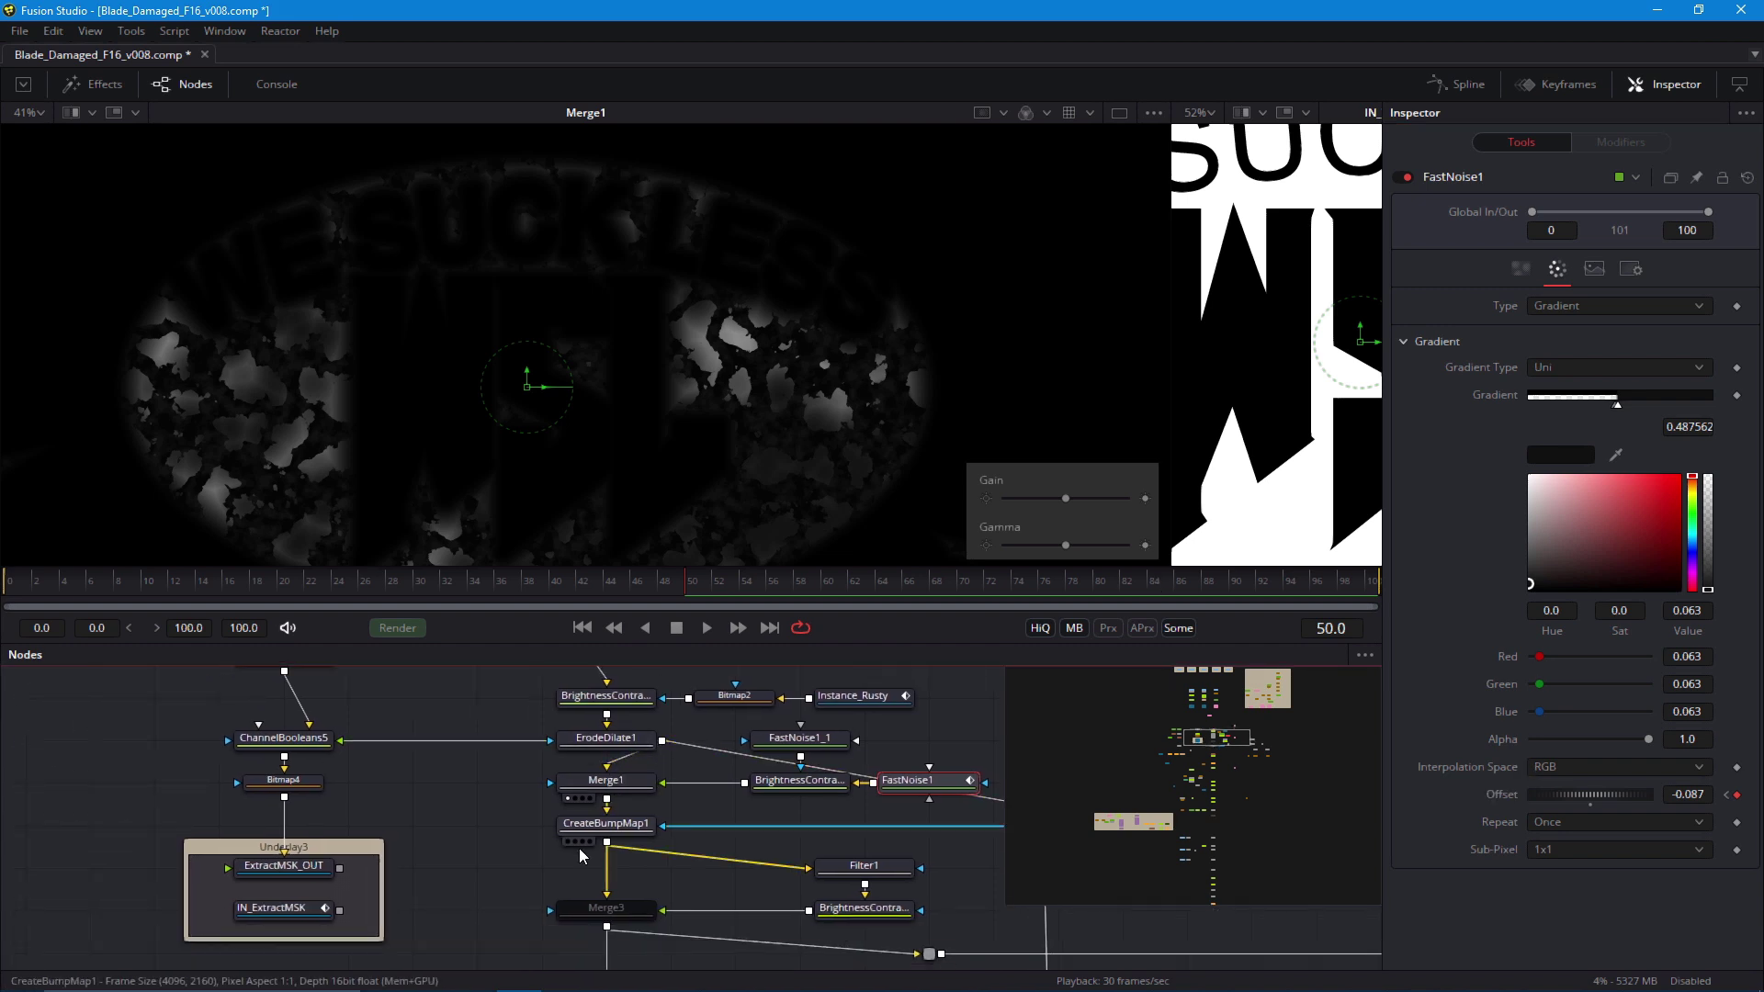
left_click_drag(584, 849, 676, 753)
left_click_drag(553, 787, 751, 807)
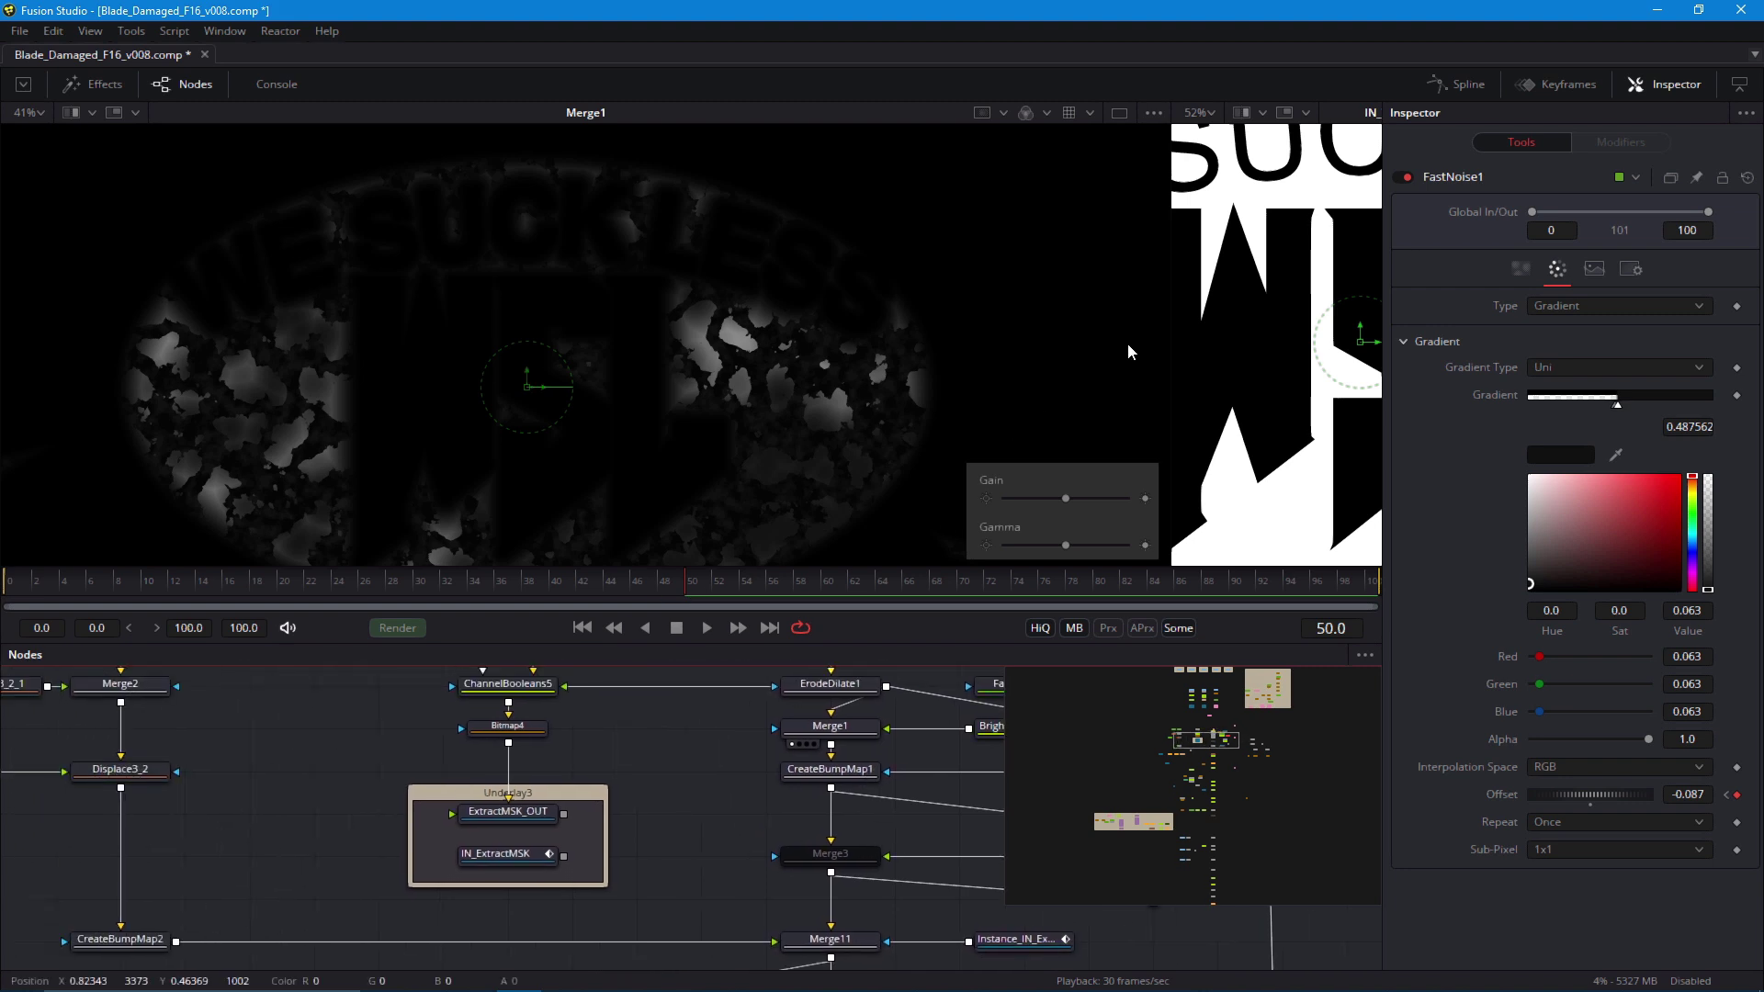
left_click_drag(1164, 323, 939, 320)
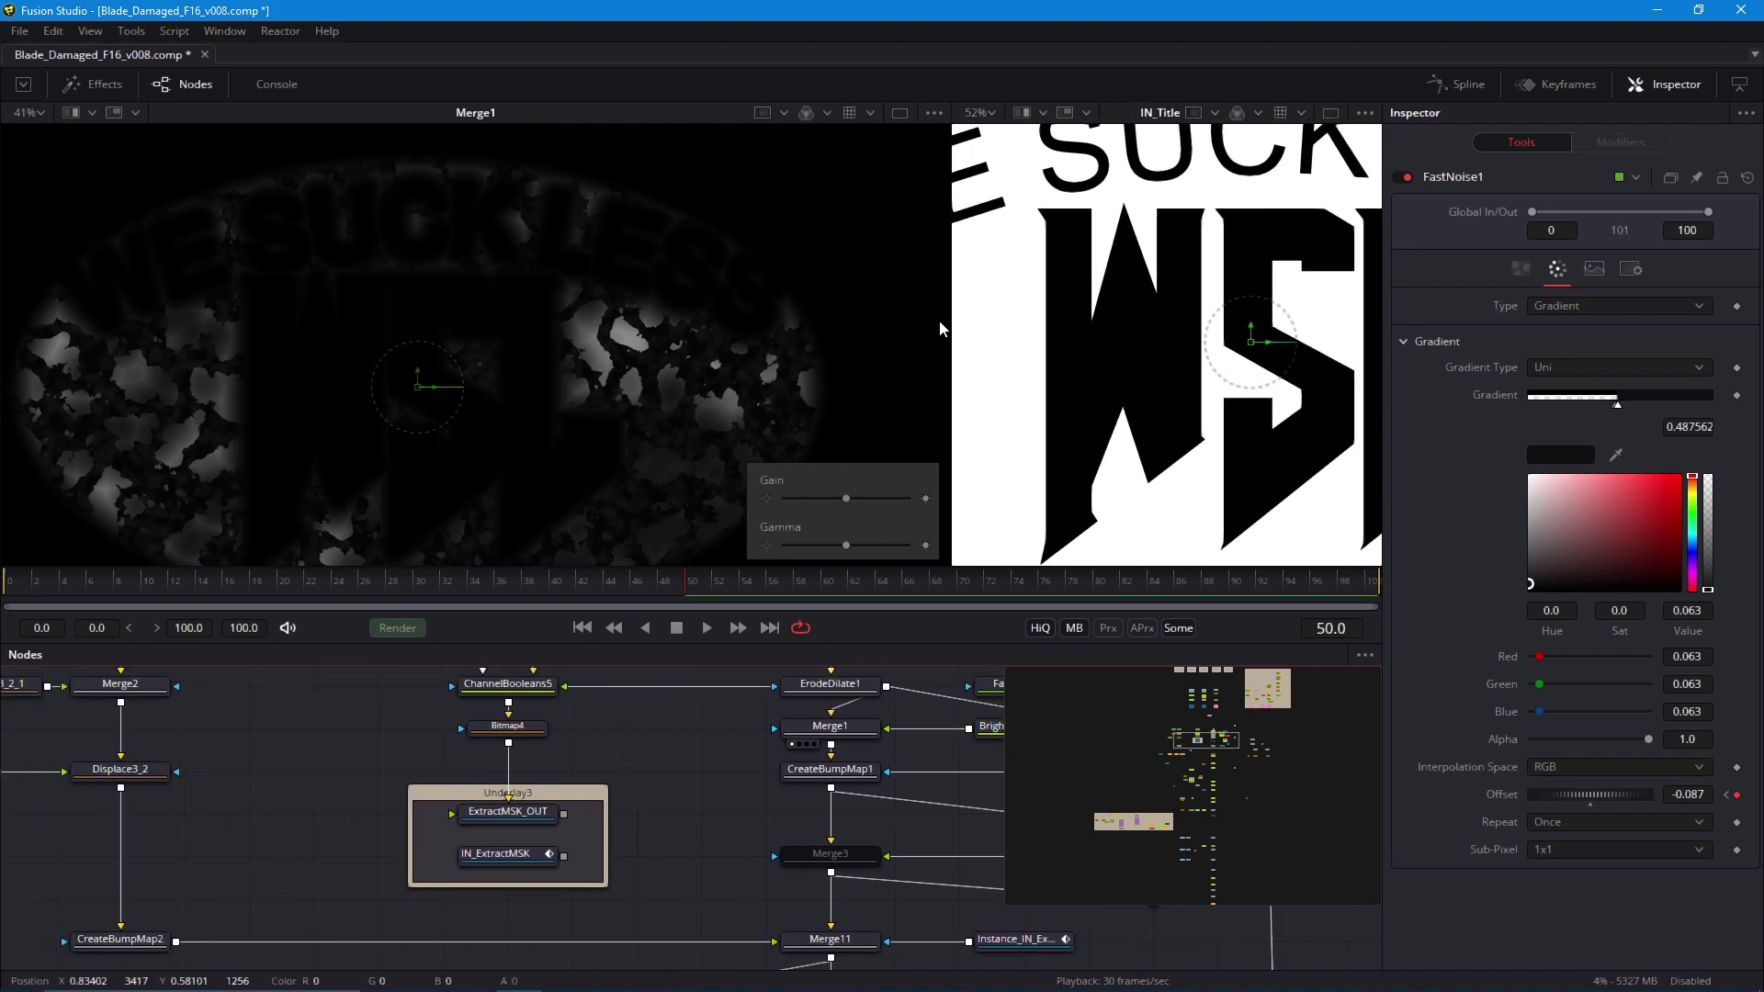
left_click_drag(512, 856, 873, 414)
scroll(1005, 419, "down", 3)
left_click_drag(1001, 414, 1039, 397)
scroll(275, 772, "down", 2)
scroll(435, 827, "up", 1)
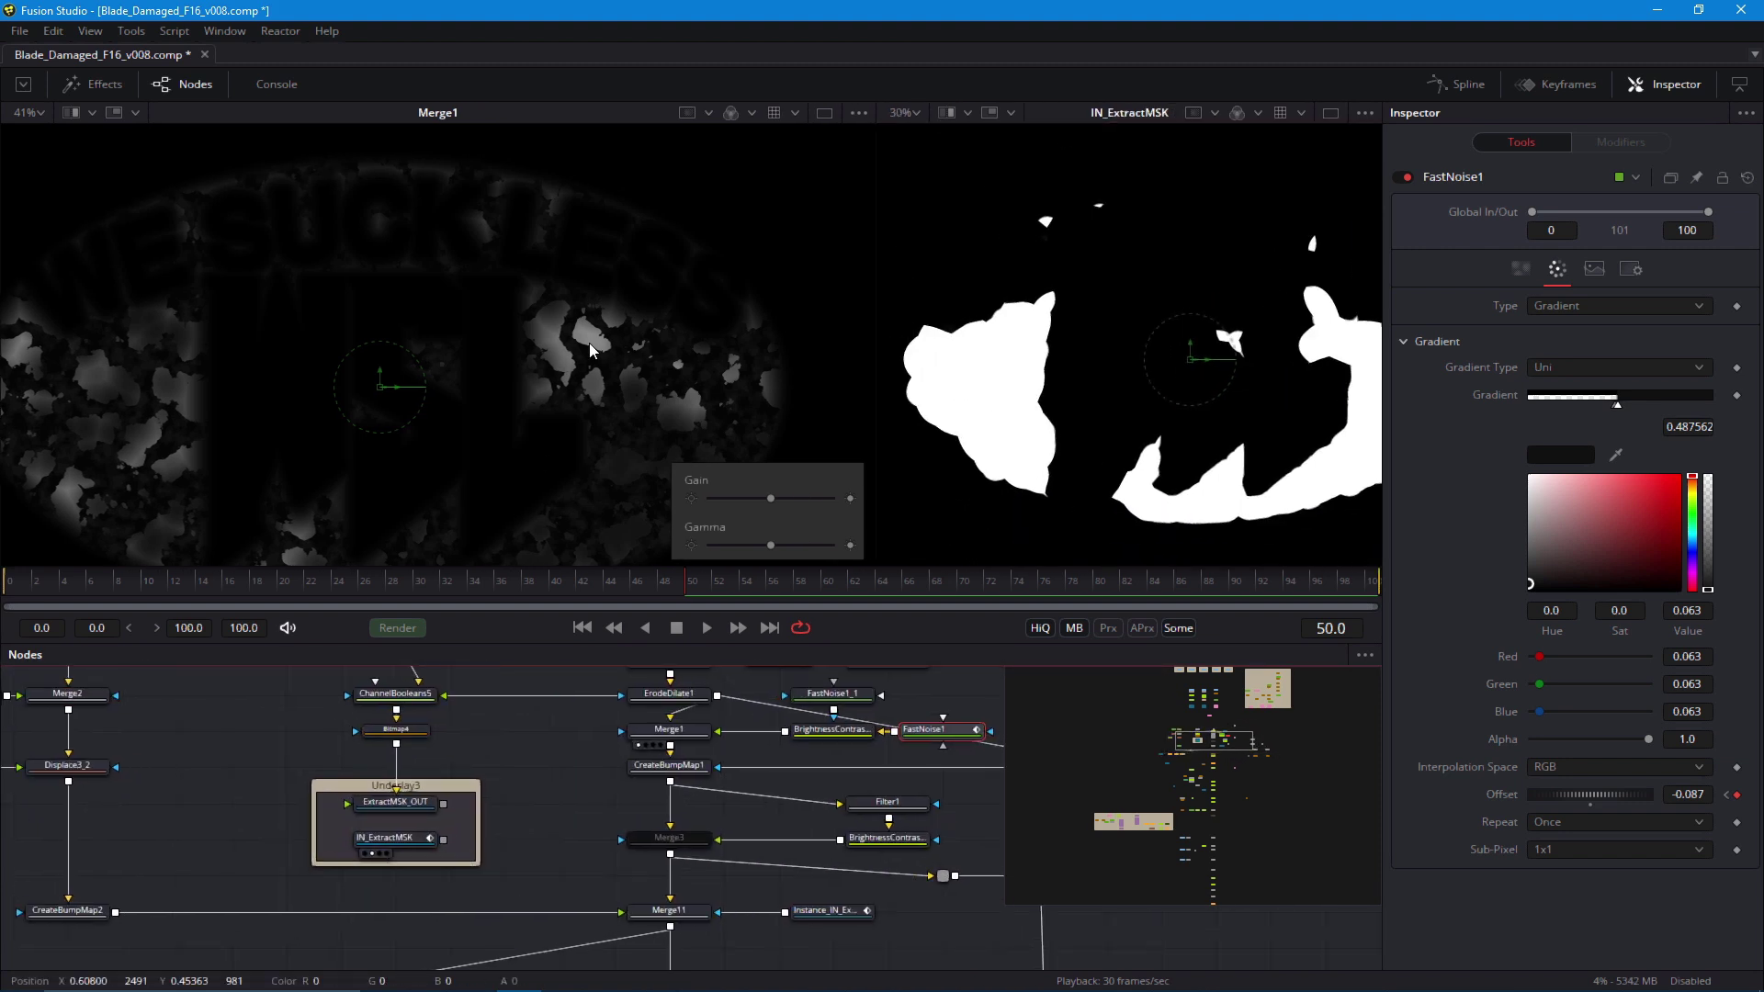
Move the ErodeDilate1_2, ChannelBooleans5, Bitmap4 and Underlay3 branch away from the main column and enlarge the node graph area
left_click_drag(284, 695, 582, 921)
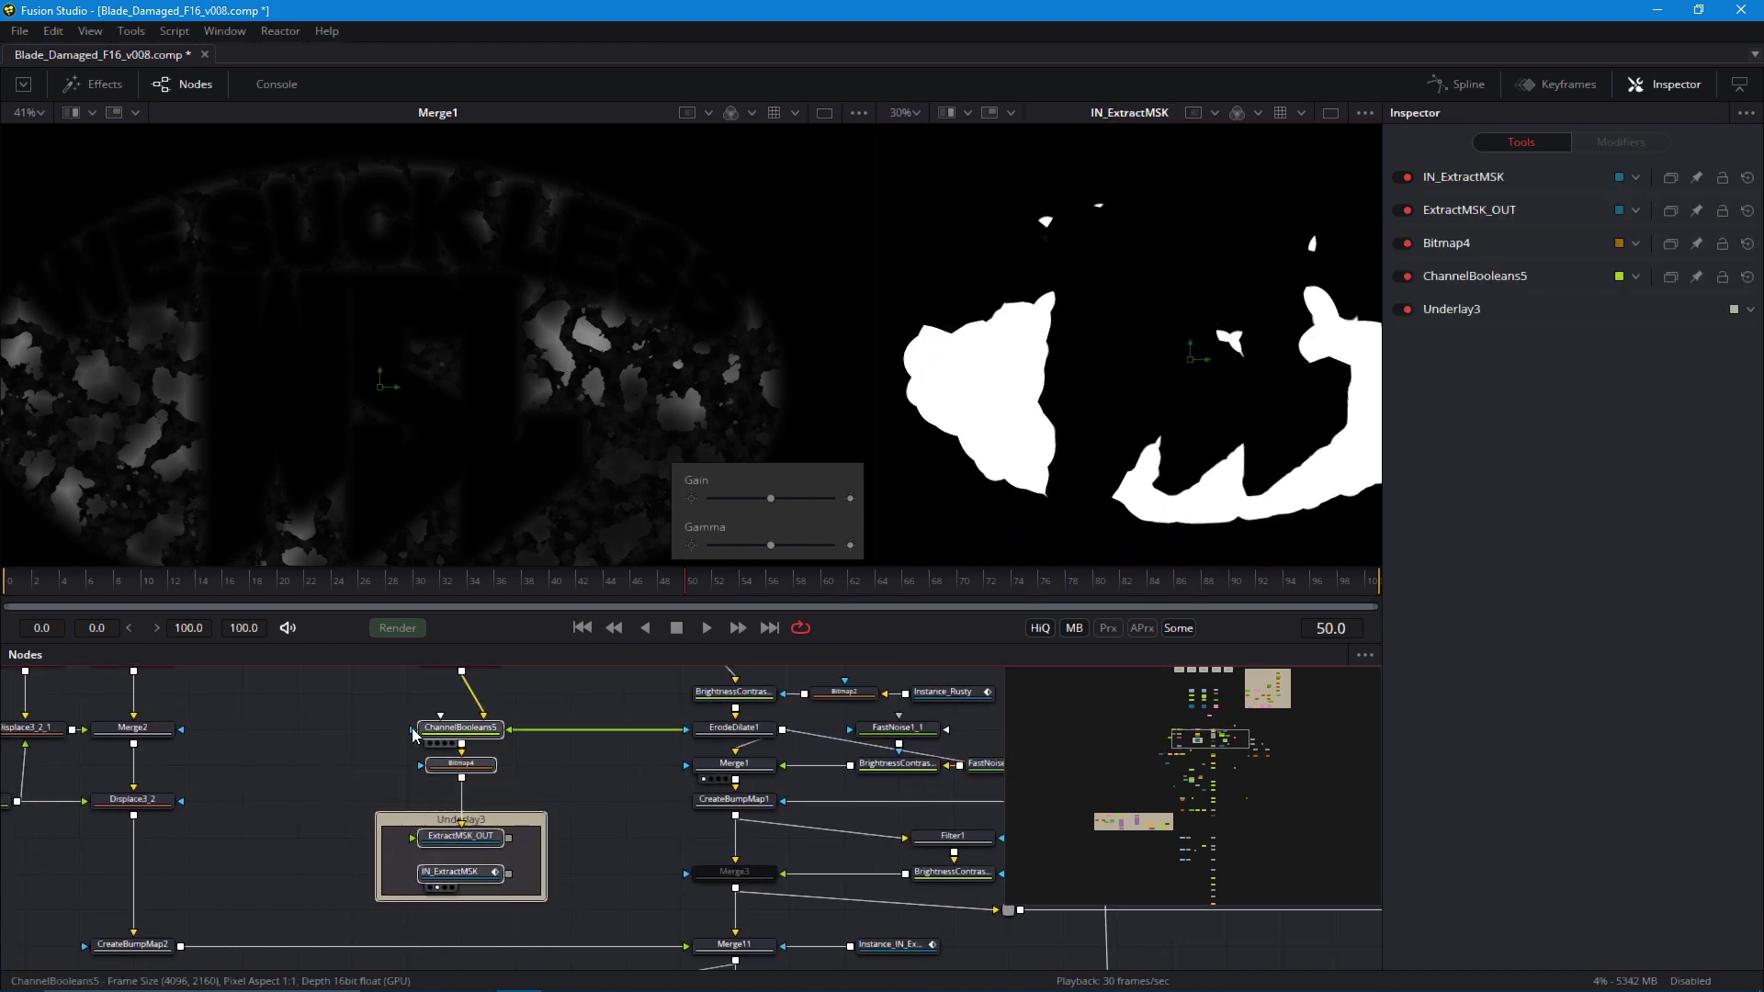
left_click_drag(418, 732, 364, 731)
left_click_drag(415, 674, 459, 747)
left_click(501, 732)
scroll(569, 790, "down", 2)
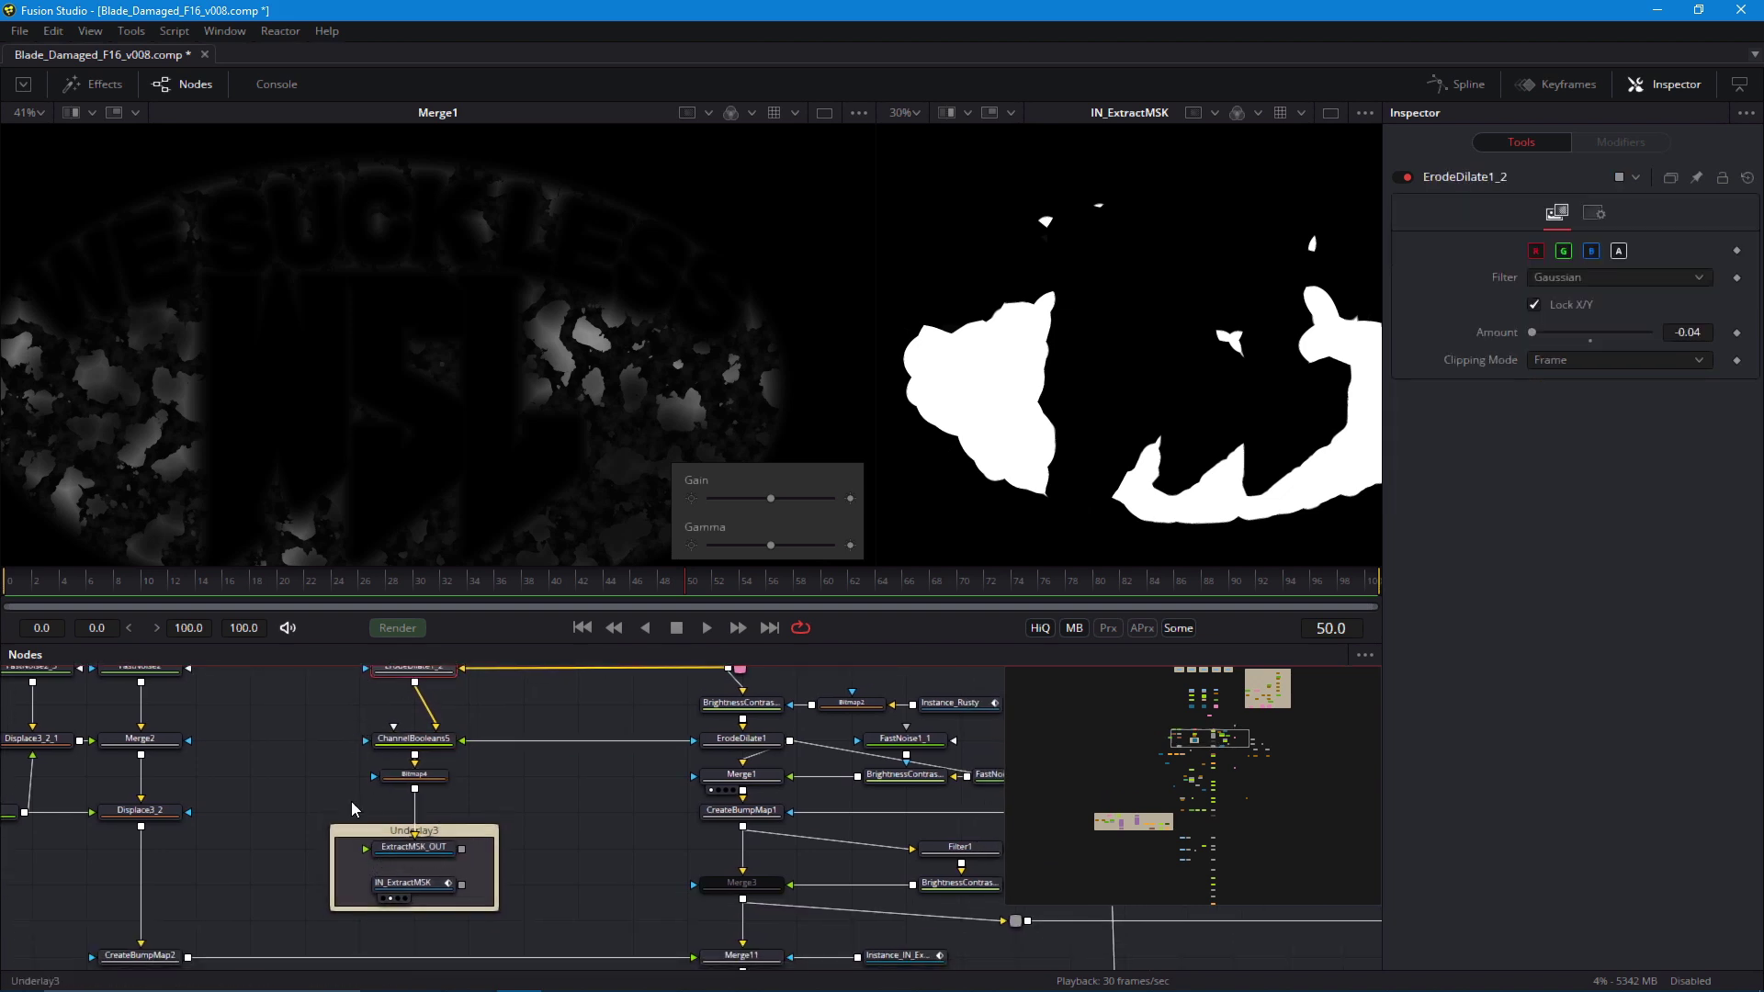
left_click_drag(636, 818, 557, 831)
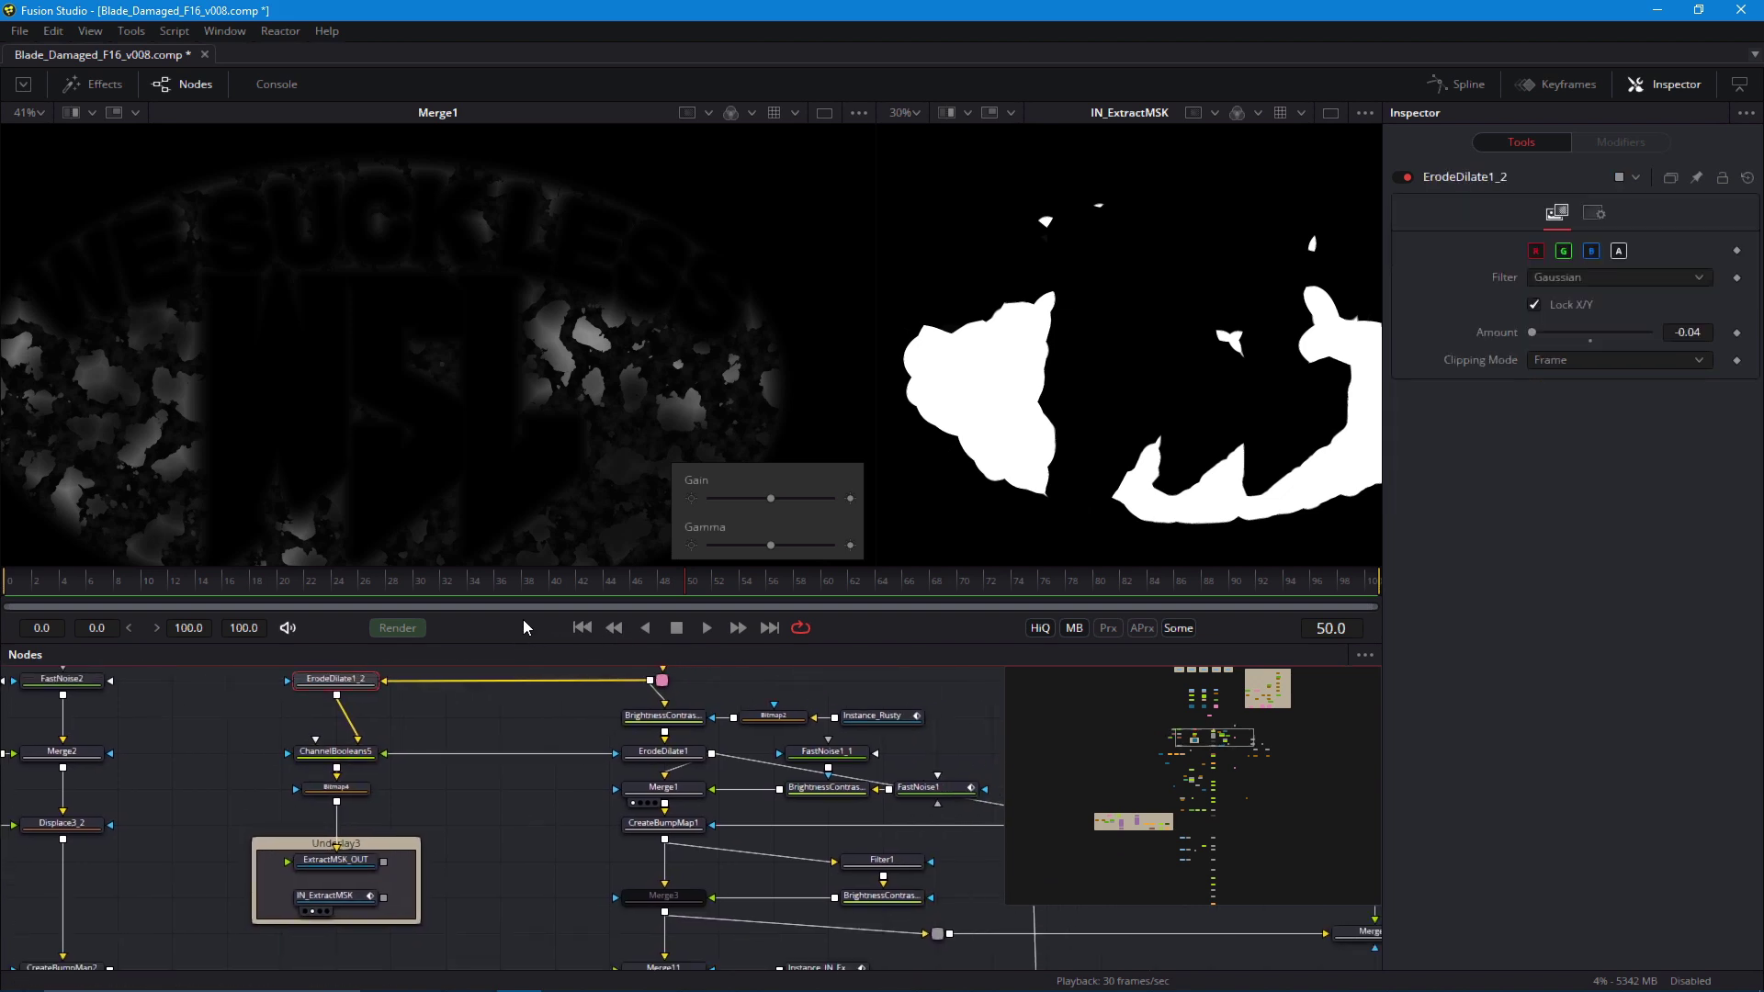
left_click_drag(531, 641, 531, 600)
scroll(445, 776, "down", 2)
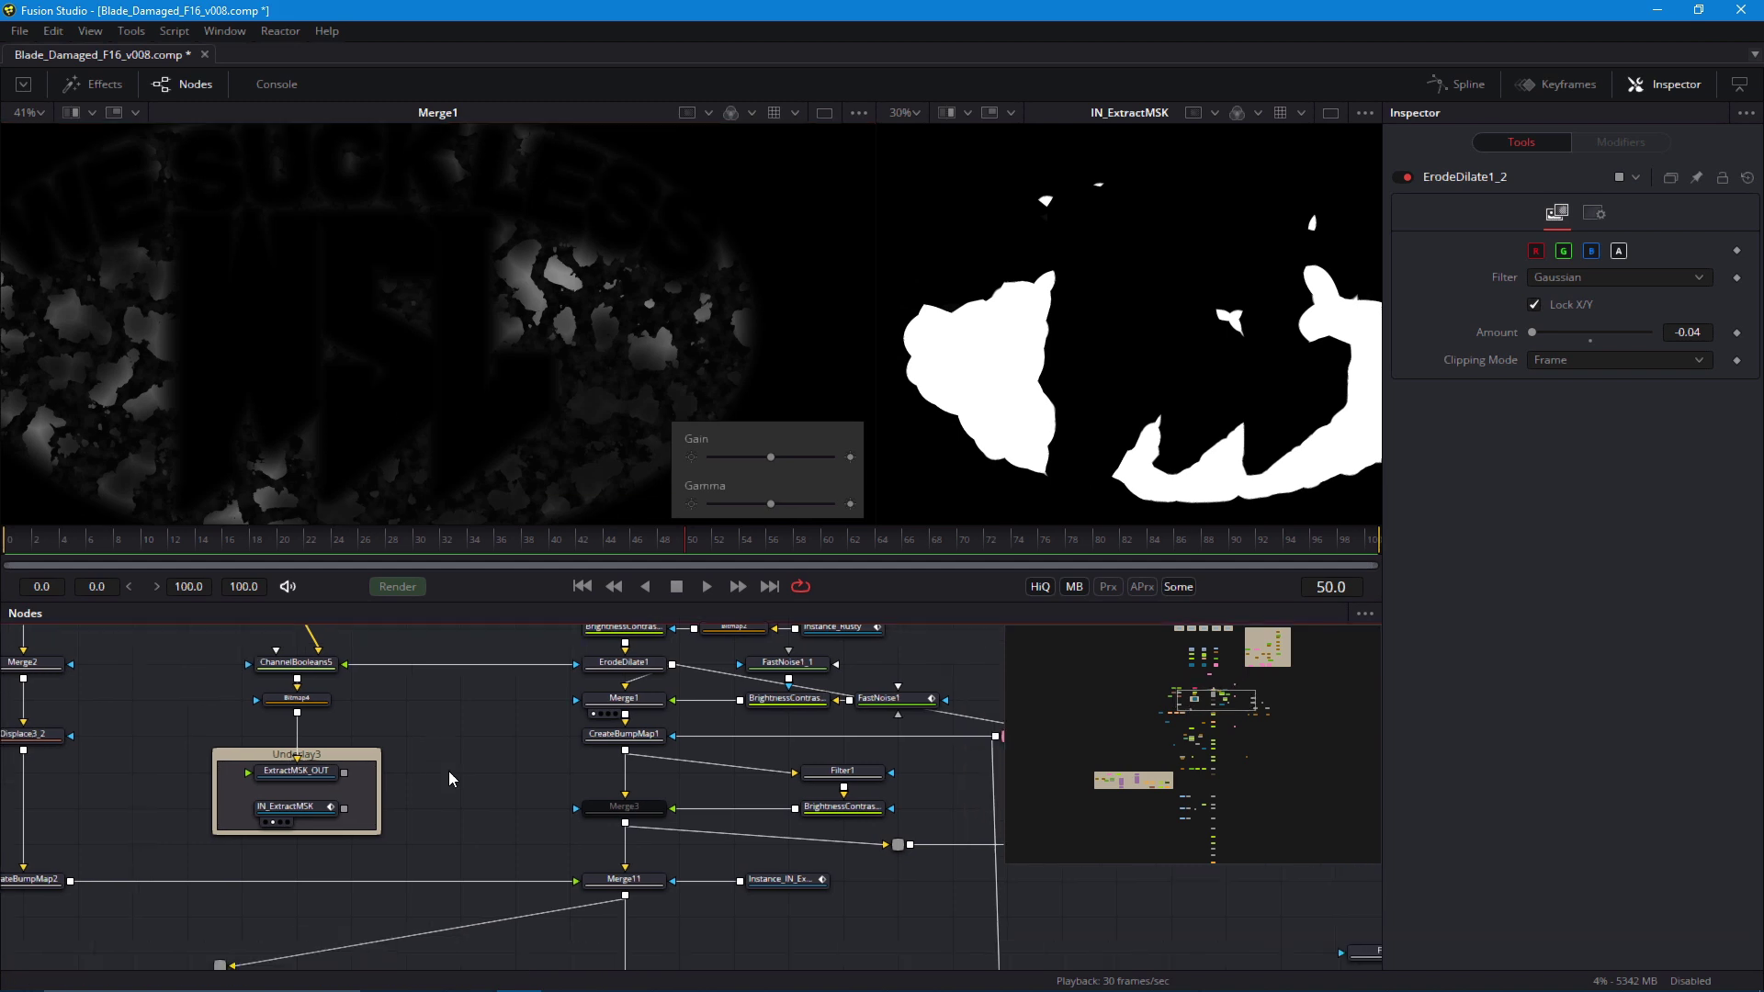
Shift ErodeDilate1_2, BrightnessContrast1, Bitmap2 and Instance_Rusty upward to open up space around ErodeDilate1
left_click_drag(586, 854, 586, 891)
left_click_drag(11, 854, 12, 891)
left_click_drag(153, 662, 781, 751)
left_click_drag(528, 748, 527, 673)
left_click_drag(505, 788, 504, 755)
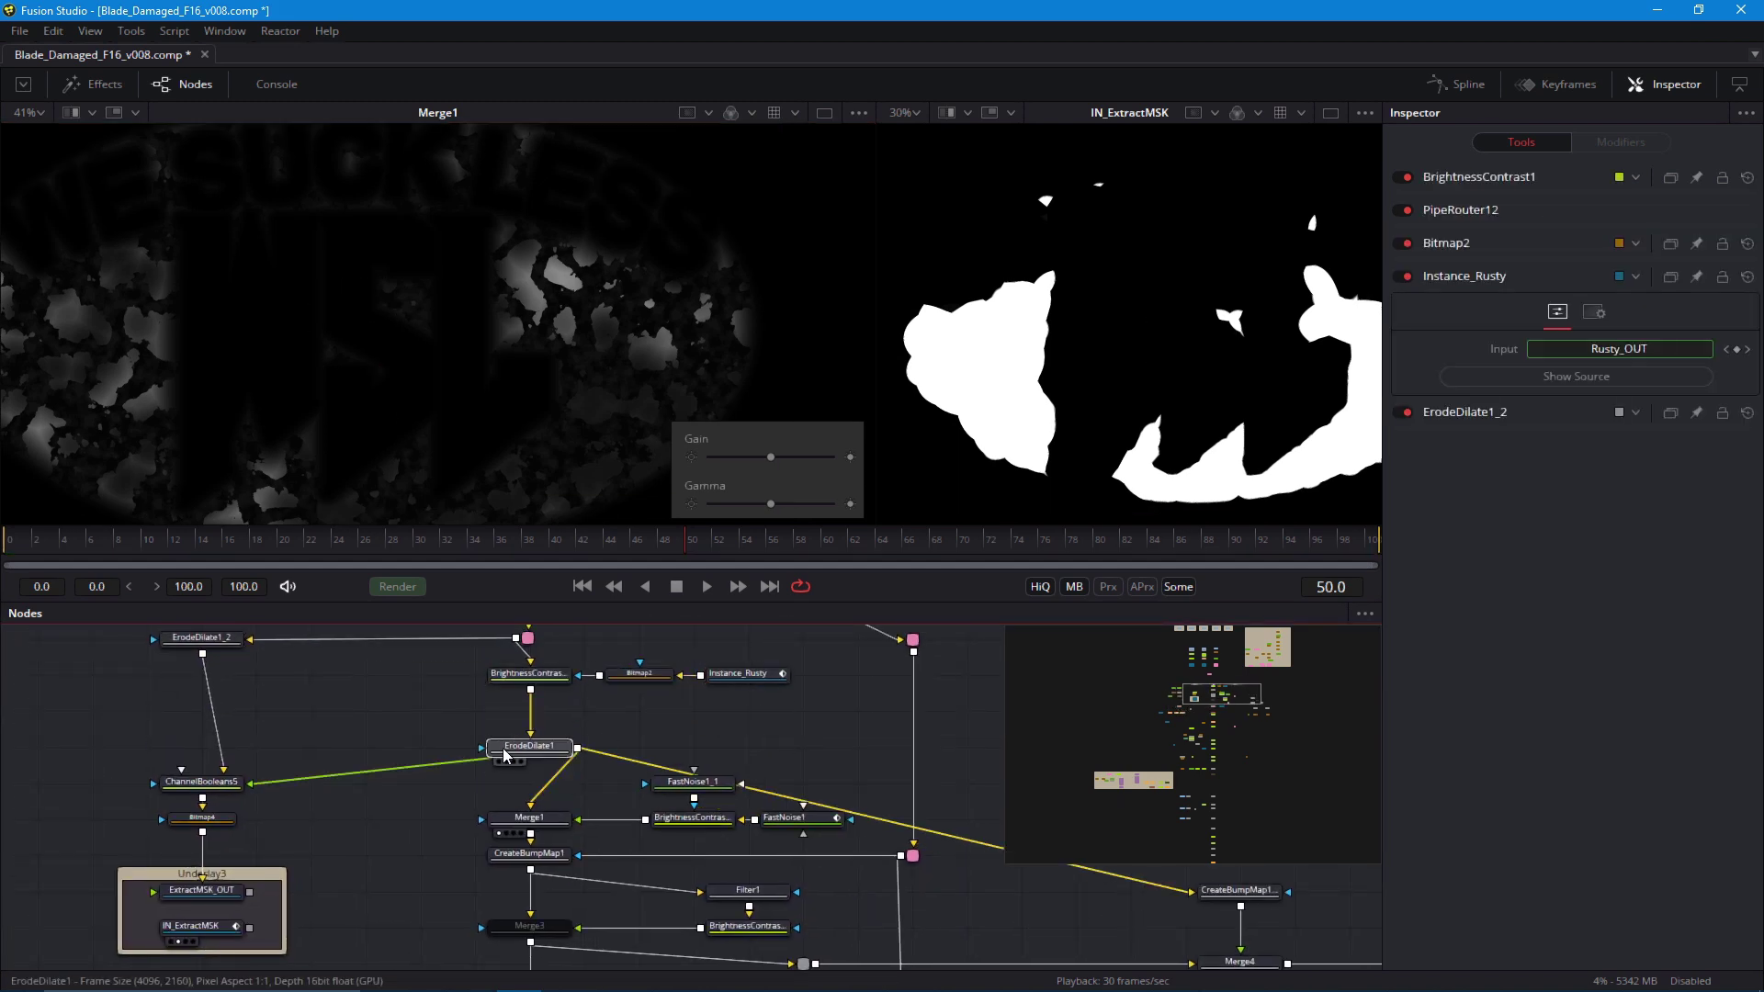
left_click_drag(196, 781, 197, 745)
left_click_drag(505, 784, 514, 414)
left_click_drag(473, 712, 459, 386)
left_click_drag(496, 797, 706, 801)
left_click_drag(707, 730, 597, 694)
Add a duplicate ErodeDilate node in a parallel branch beside ErodeDilate1 and view its output
left_click_drag(483, 629, 477, 771)
left_click_drag(480, 663, 589, 758)
left_click_drag(426, 664, 579, 663)
left_click_drag(588, 675, 681, 674)
left_click_drag(681, 868, 615, 759)
left_click_drag(643, 721, 613, 748)
key("1")
Paste a copy of Merge1 after the duplicated ErodeDilate node, connect BrightnessContrast4 to it and view the result
left_click(404, 813)
left_click(673, 736)
key("ctrl+v")
left_click_drag(450, 820, 648, 748)
key("1")
Duplicate the ErodeDilate1_2, ChannelBooleans5 and Bitmap4 nodes beside the original mask branch
left_click_drag(422, 910, 460, 846)
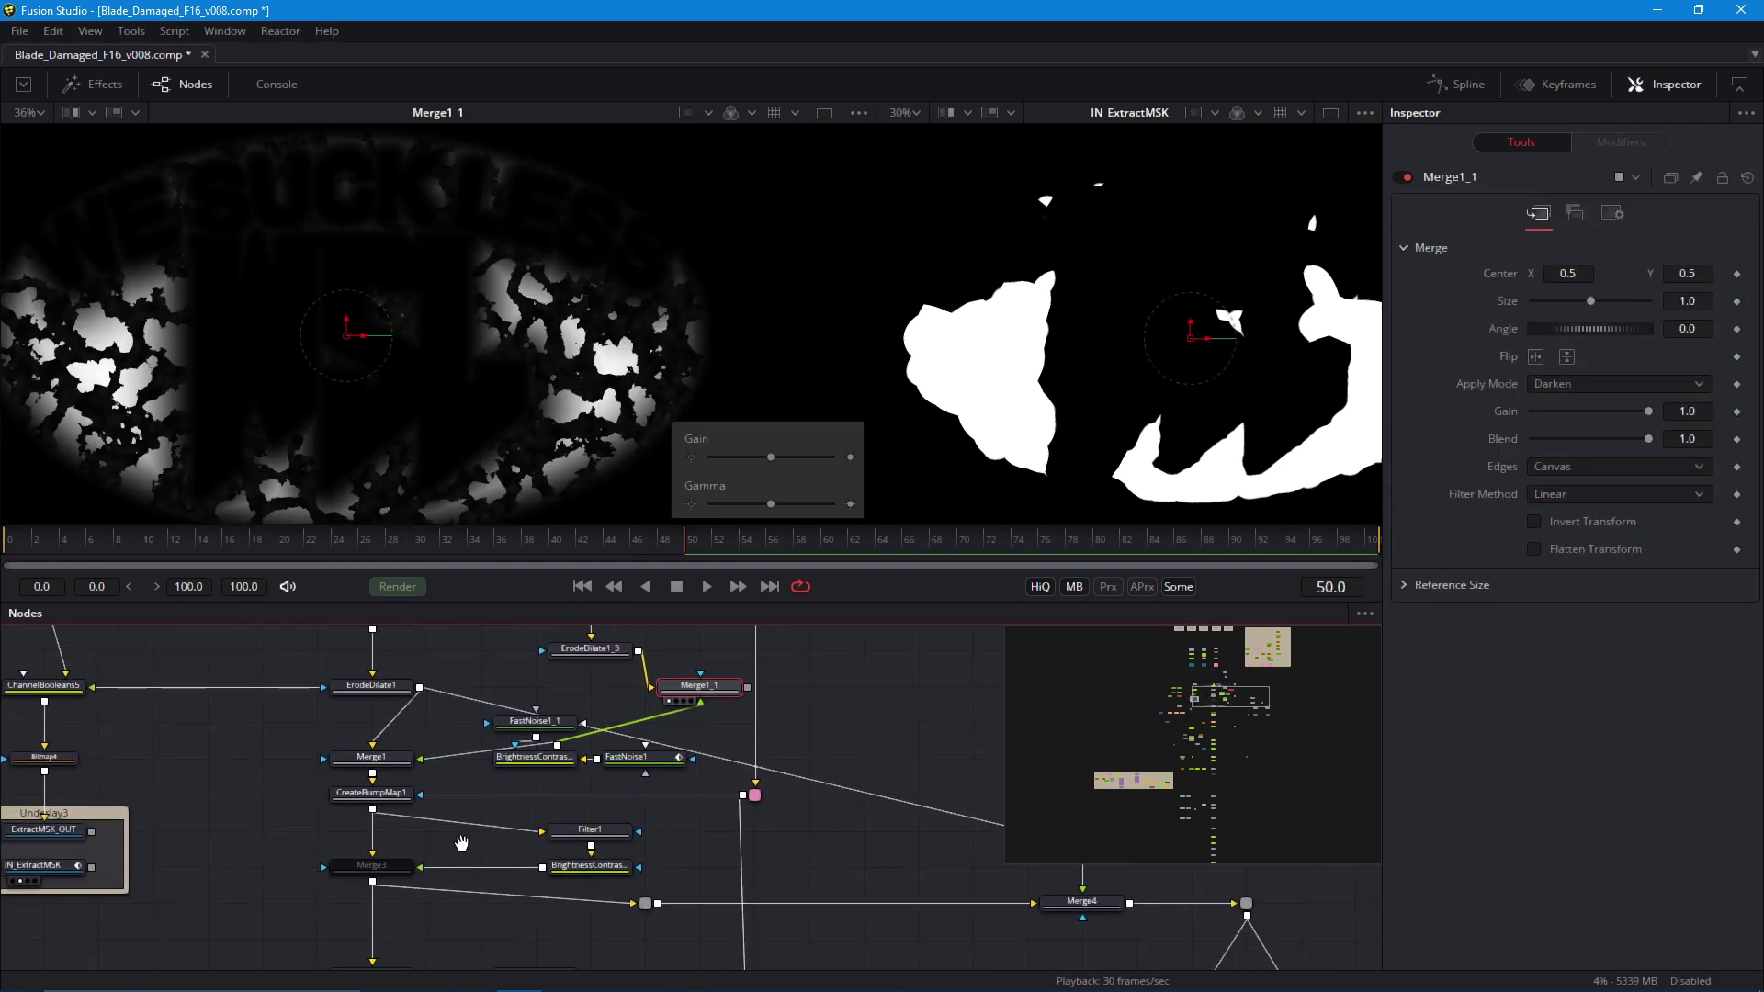
scroll(551, 863, "down", 1)
left_click_drag(495, 741, 493, 727)
left_click_drag(221, 731, 221, 699)
left_click_drag(275, 716, 291, 760)
left_click_drag(138, 728, 287, 858)
key("ctrl+v")
left_click_drag(531, 859, 445, 780)
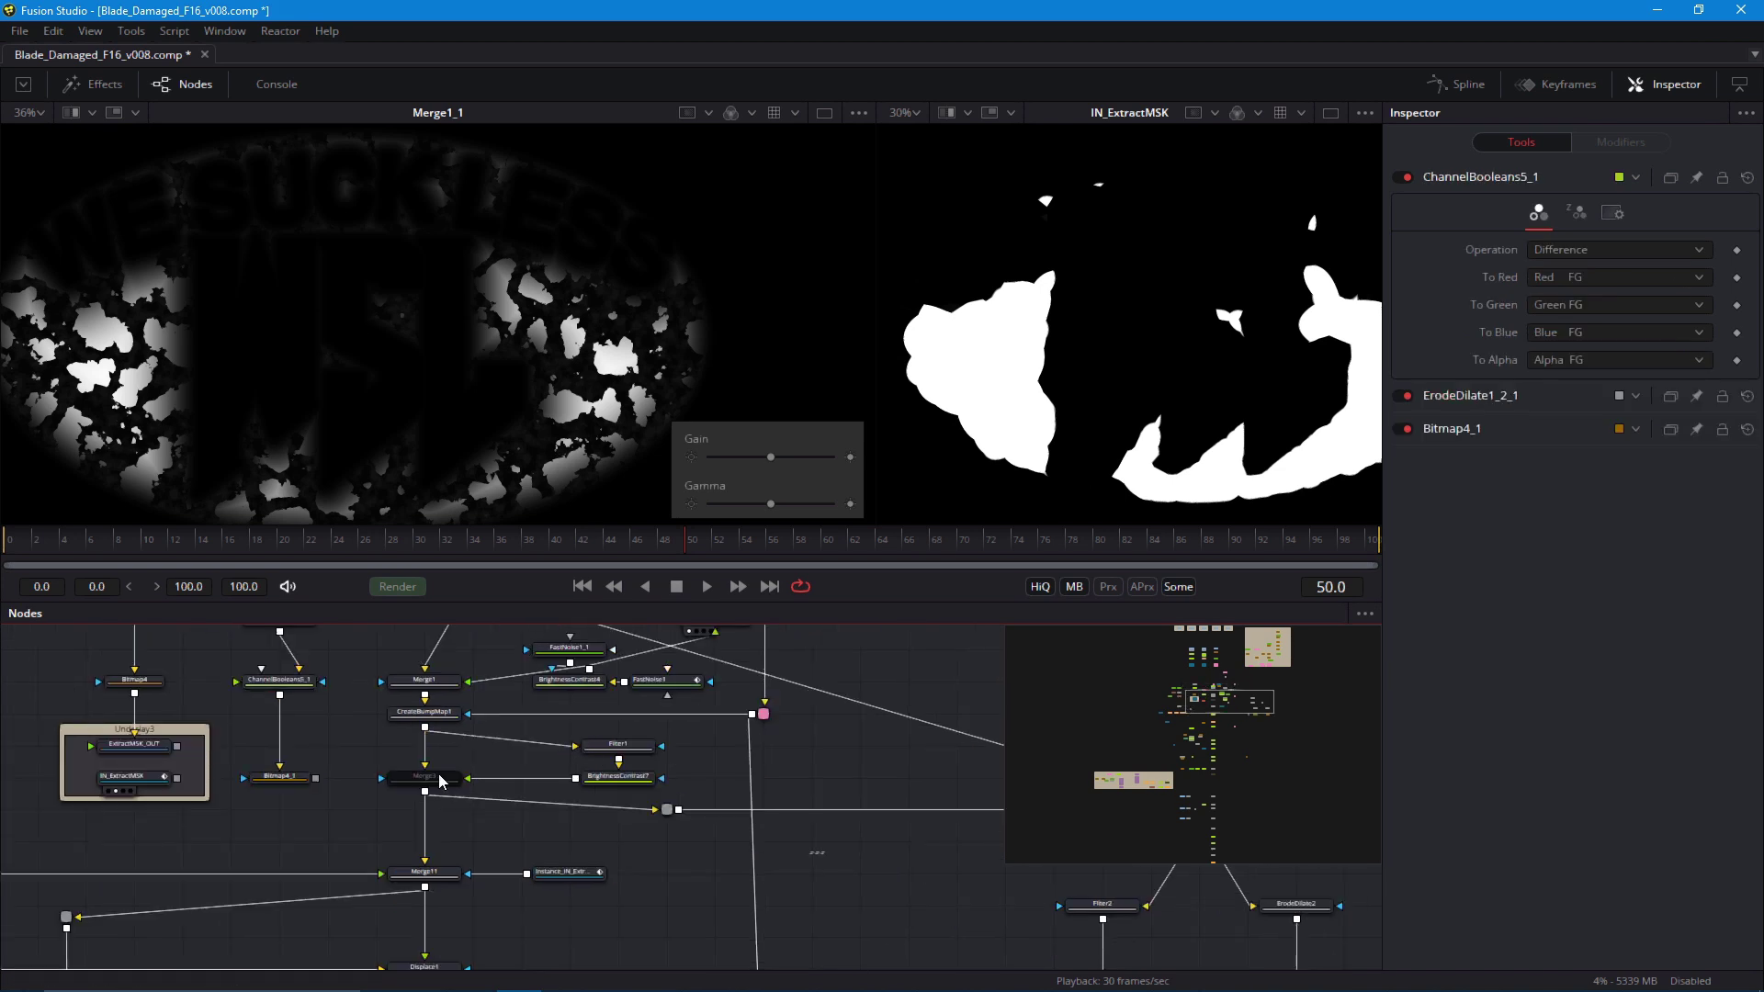
Delete the disabled Merge3 with its BrightnessContrast7 and Filter1 nodes, and move the router below CreateBumpMap1 further down
left_click(445, 777)
left_click(617, 776, "ctrl")
key("Delete")
left_click(606, 749)
key("Delete")
left_click_drag(604, 760, 623, 818)
left_click(445, 807, "alt")
left_click_drag(444, 808, 446, 893)
left_click_drag(634, 816, 622, 890)
Connect Merge1_1 to ChannelBooleans5_1, feed ErodeDilate1_2_1 from the pipe router and arrange the duplicated branch
left_click(690, 750)
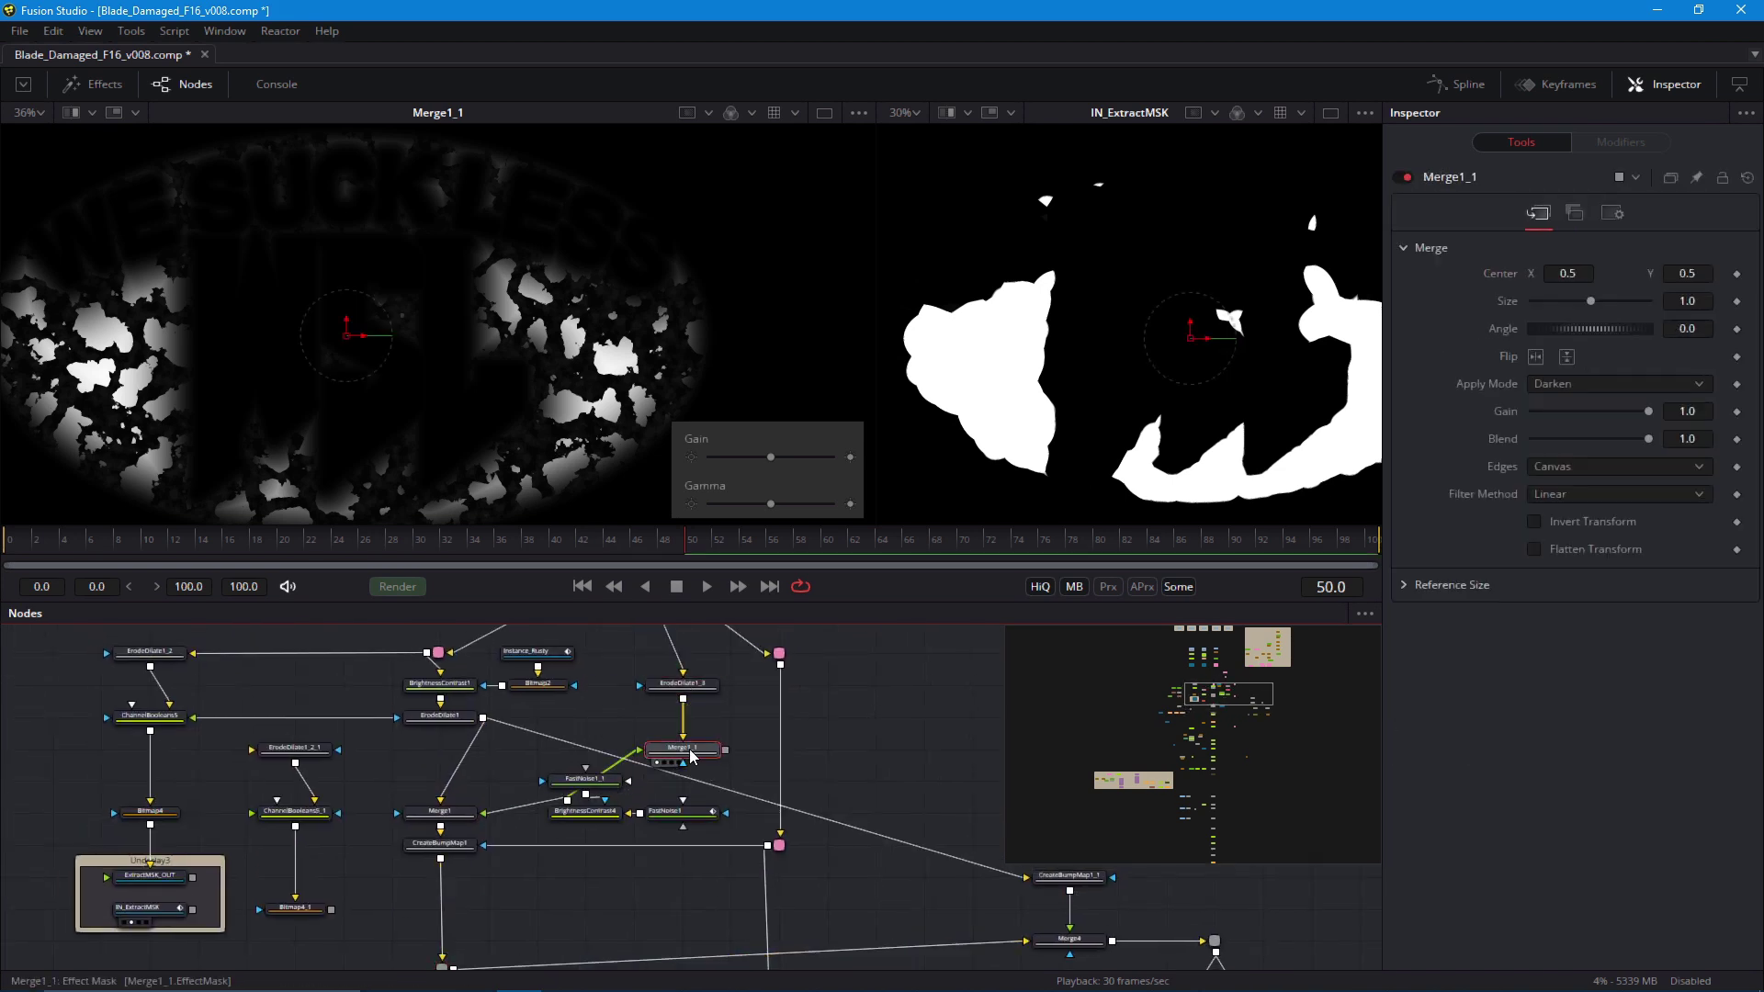
left_click_drag(733, 751, 304, 814)
left_click_drag(312, 814, 356, 888)
left_click_drag(478, 728, 347, 825)
left_click(329, 901)
left_click_drag(364, 894, 442, 831)
left_click(359, 883)
left_click_drag(740, 749, 381, 463)
left_click_drag(740, 684, 547, 497)
left_click_drag(740, 749, 533, 487)
left_click_drag(367, 812, 376, 464)
left_click_drag(367, 748, 376, 464)
left_click_drag(368, 812, 377, 464)
left_click_drag(213, 544, 357, 557)
Copy ExtractMSK_OUT and IN_ExtractMSK and paste them near the duplicated mask branch
left_click_drag(84, 846, 119, 787)
left_click_drag(119, 788, 409, 825)
key("ctrl+c")
left_click(400, 880)
key("ctrl+v")
left_click_drag(434, 819, 399, 880)
Place the copied mask output pair under Bitmap4_1, view IN_ExtractMSK_1 and go to frame 23
left_click_drag(460, 928, 354, 868)
left_click_drag(398, 913, 399, 880)
left_click_drag(399, 753, 399, 721)
left_click_drag(398, 818, 399, 753)
left_click_drag(398, 851, 398, 818)
left_click_drag(397, 884, 327, 833)
key("1")
left_click_drag(287, 540, 318, 540)
Widen Underlay3 around both mask output pairs and tidy the nodes around Merge1_1, with Instance_Rusty stacked above Bitmap2
left_click_drag(736, 742, 620, 742)
left_click_drag(634, 826, 917, 826)
mouse_move(568, 835)
left_mouse_down()
mouse_move(665, 839)
mouse_move(568, 835)
left_mouse_up()
scroll(433, 780, "down", 1)
left_click_drag(303, 656, 590, 951)
left_click_drag(502, 760, 416, 759)
scroll(441, 835, "up", 2)
left_click_drag(595, 829, 640, 878)
left_click_drag(809, 700, 369, 832)
left_click_drag(491, 867, 425, 867)
left_click_drag(641, 831, 317, 866)
left_click_drag(643, 730, 752, 731)
left_click_drag(535, 731, 536, 660)
left_click_drag(536, 773, 536, 738)
left_click_drag(753, 775, 752, 738)
left_click_drag(552, 781, 532, 843)
left_click(421, 851)
left_click_drag(725, 717, 511, 668)
left_click_drag(725, 627, 512, 627)
left_click_drag(416, 876, 446, 764)
Place BrightnessContrast4 and FastNoise1 below Merge1_1, and align ErodeDilate1, Merge1 and CreateBumpMap1 in one column
key("ctrl+z")
key("ctrl+z")
key("ctrl+z")
key("ctrl+z")
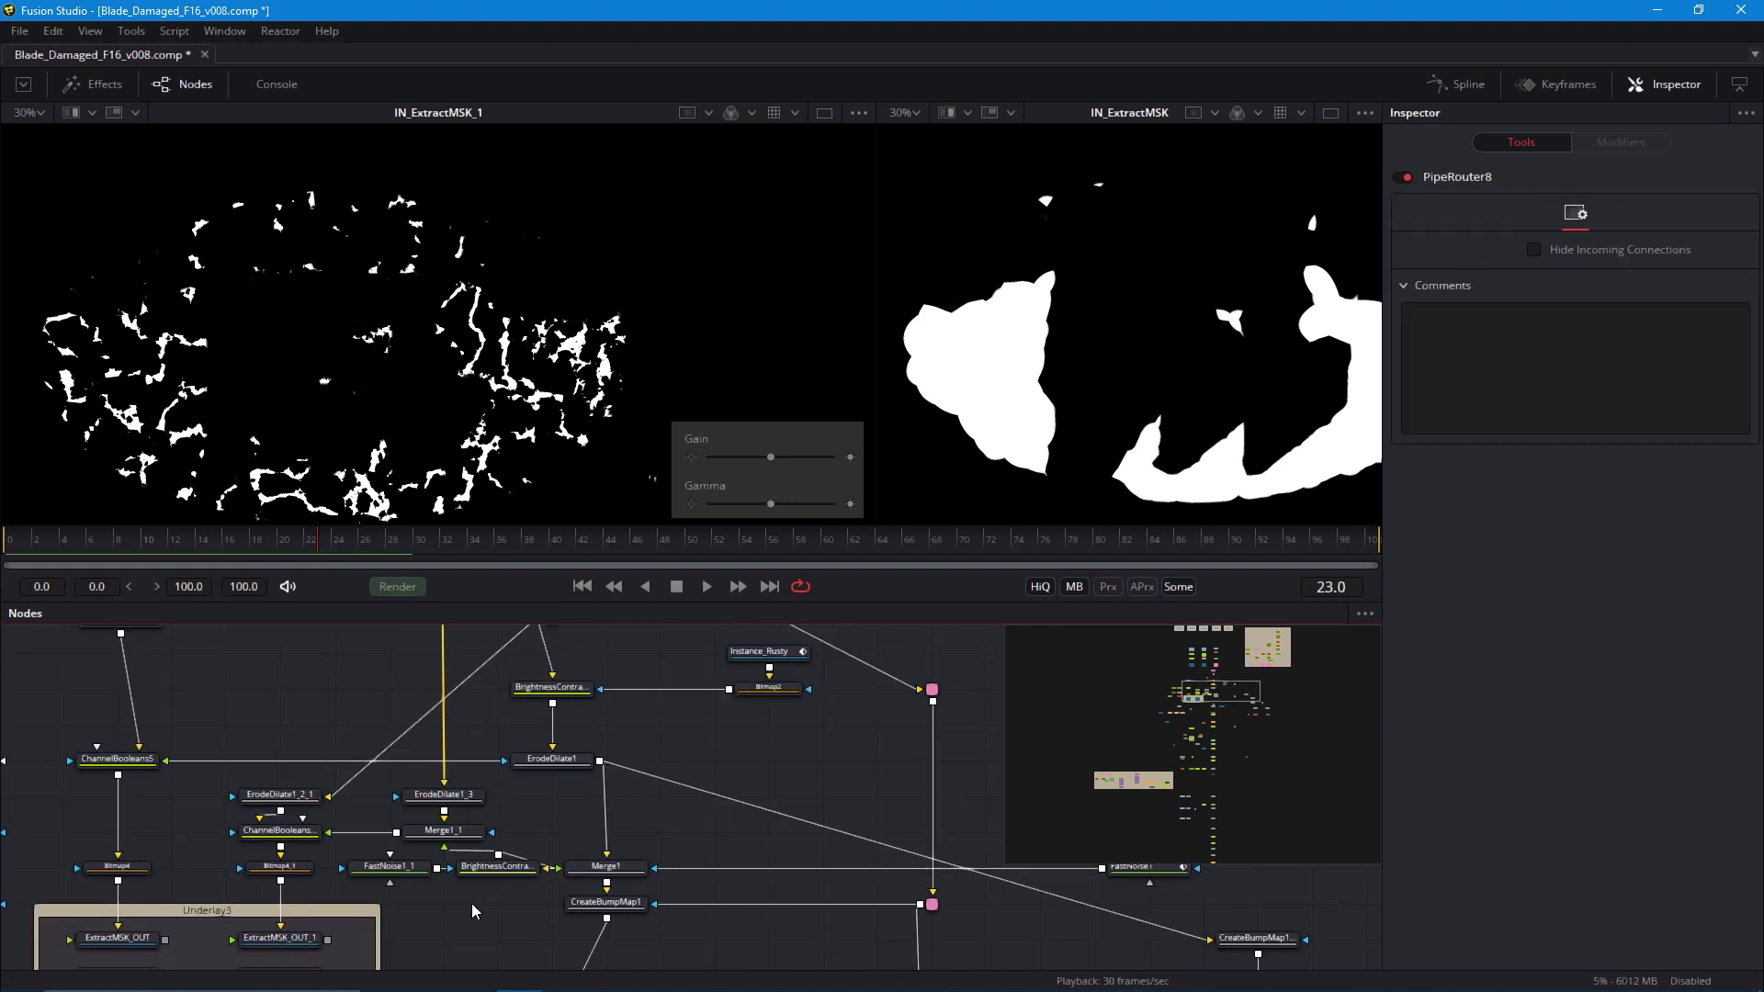
key("ctrl+z")
key("ctrl+z")
key("ctrl+z")
key("ctrl+z")
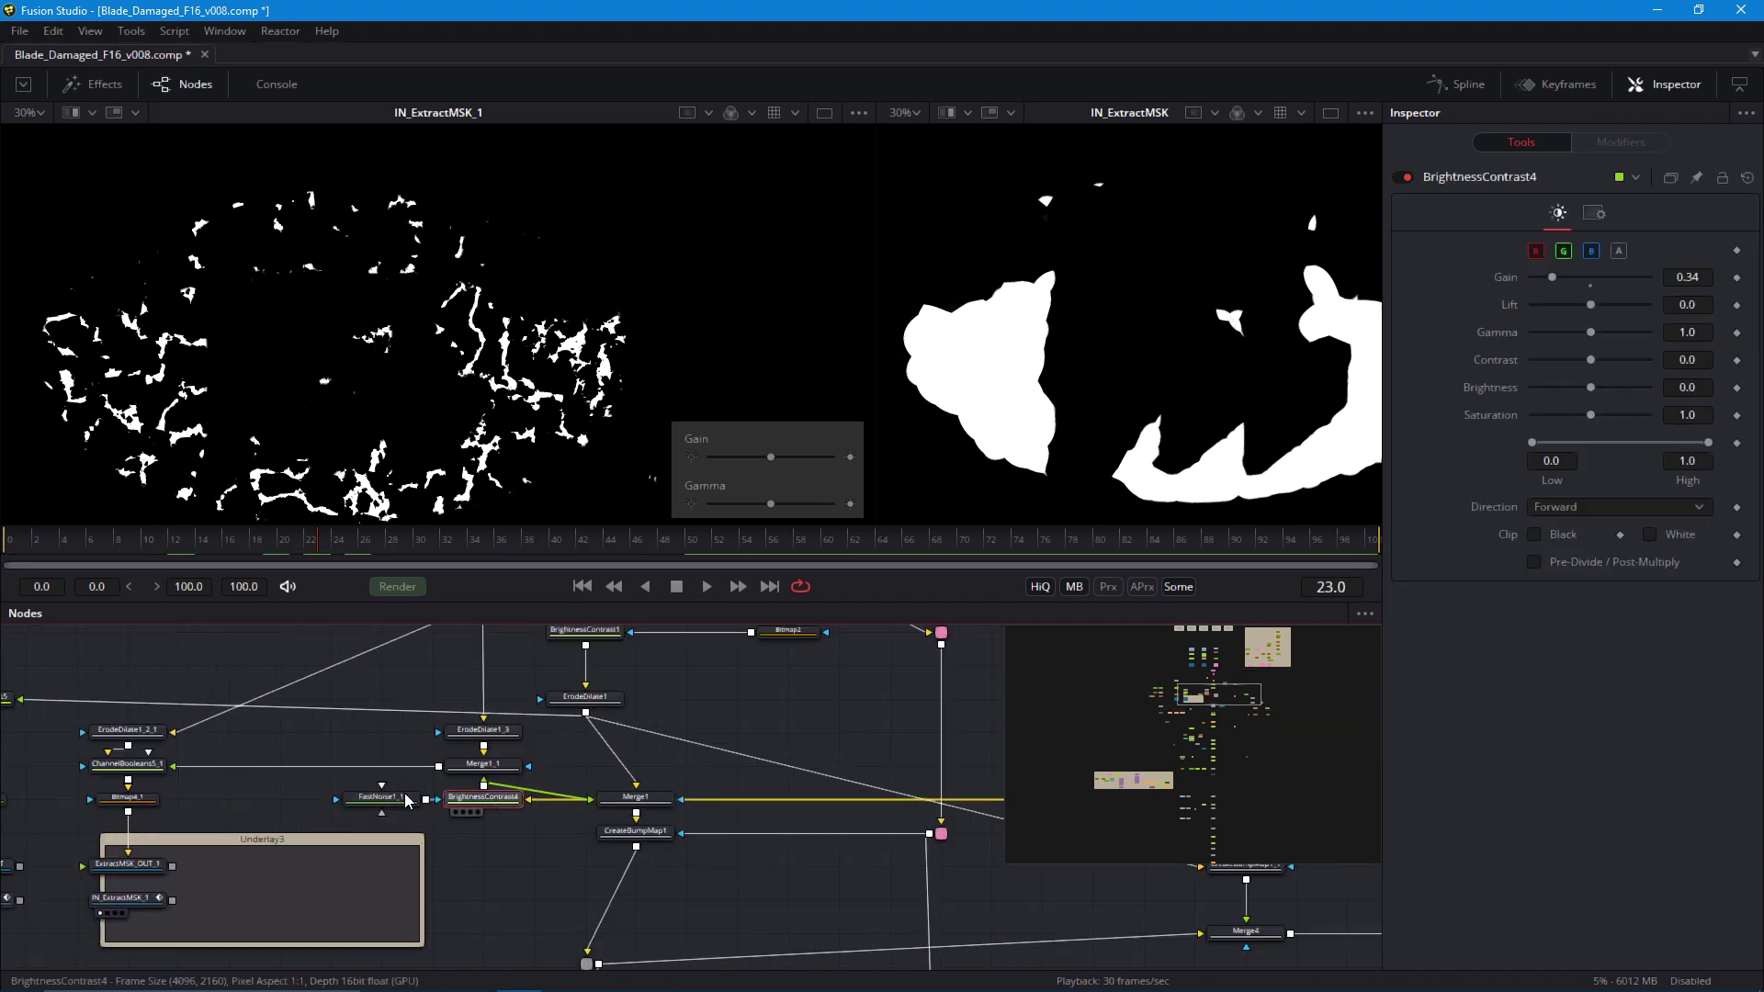
key("ctrl+z")
key("ctrl+z")
key("ctrl+z")
key("ctrl+z")
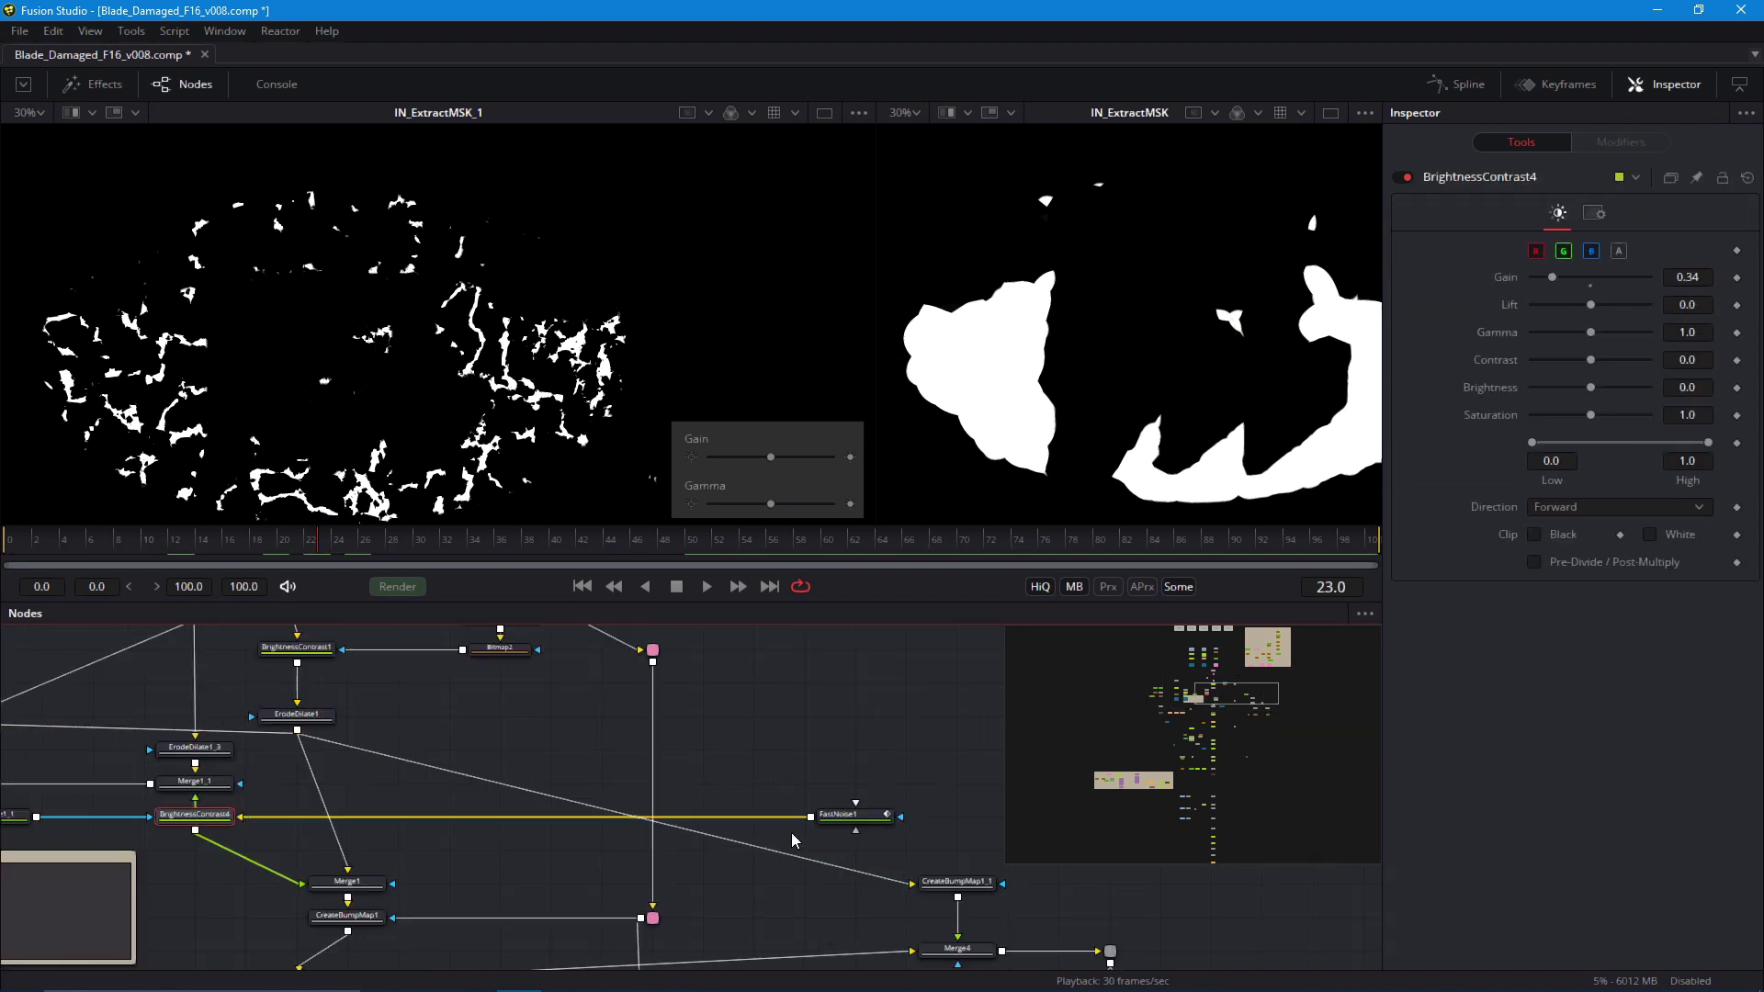
key("ctrl+z")
key("ctrl+z")
key("ctrl+z")
key("ctrl+z")
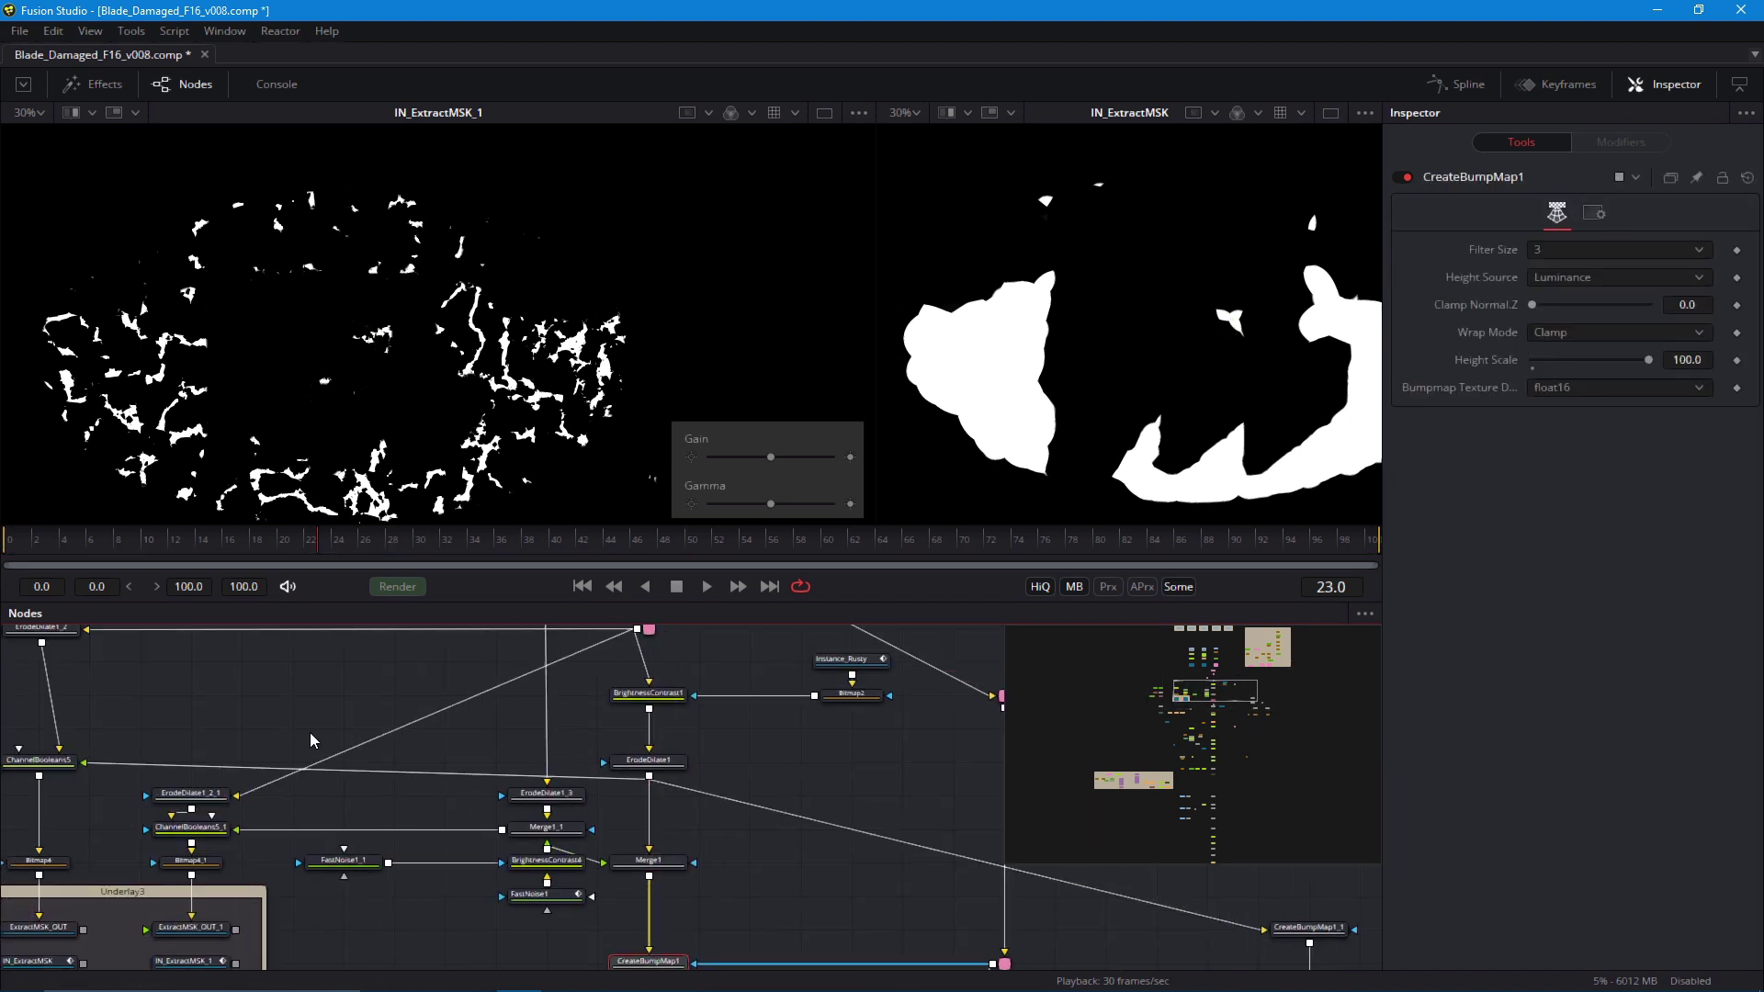
left_click_drag(674, 902, 883, 886)
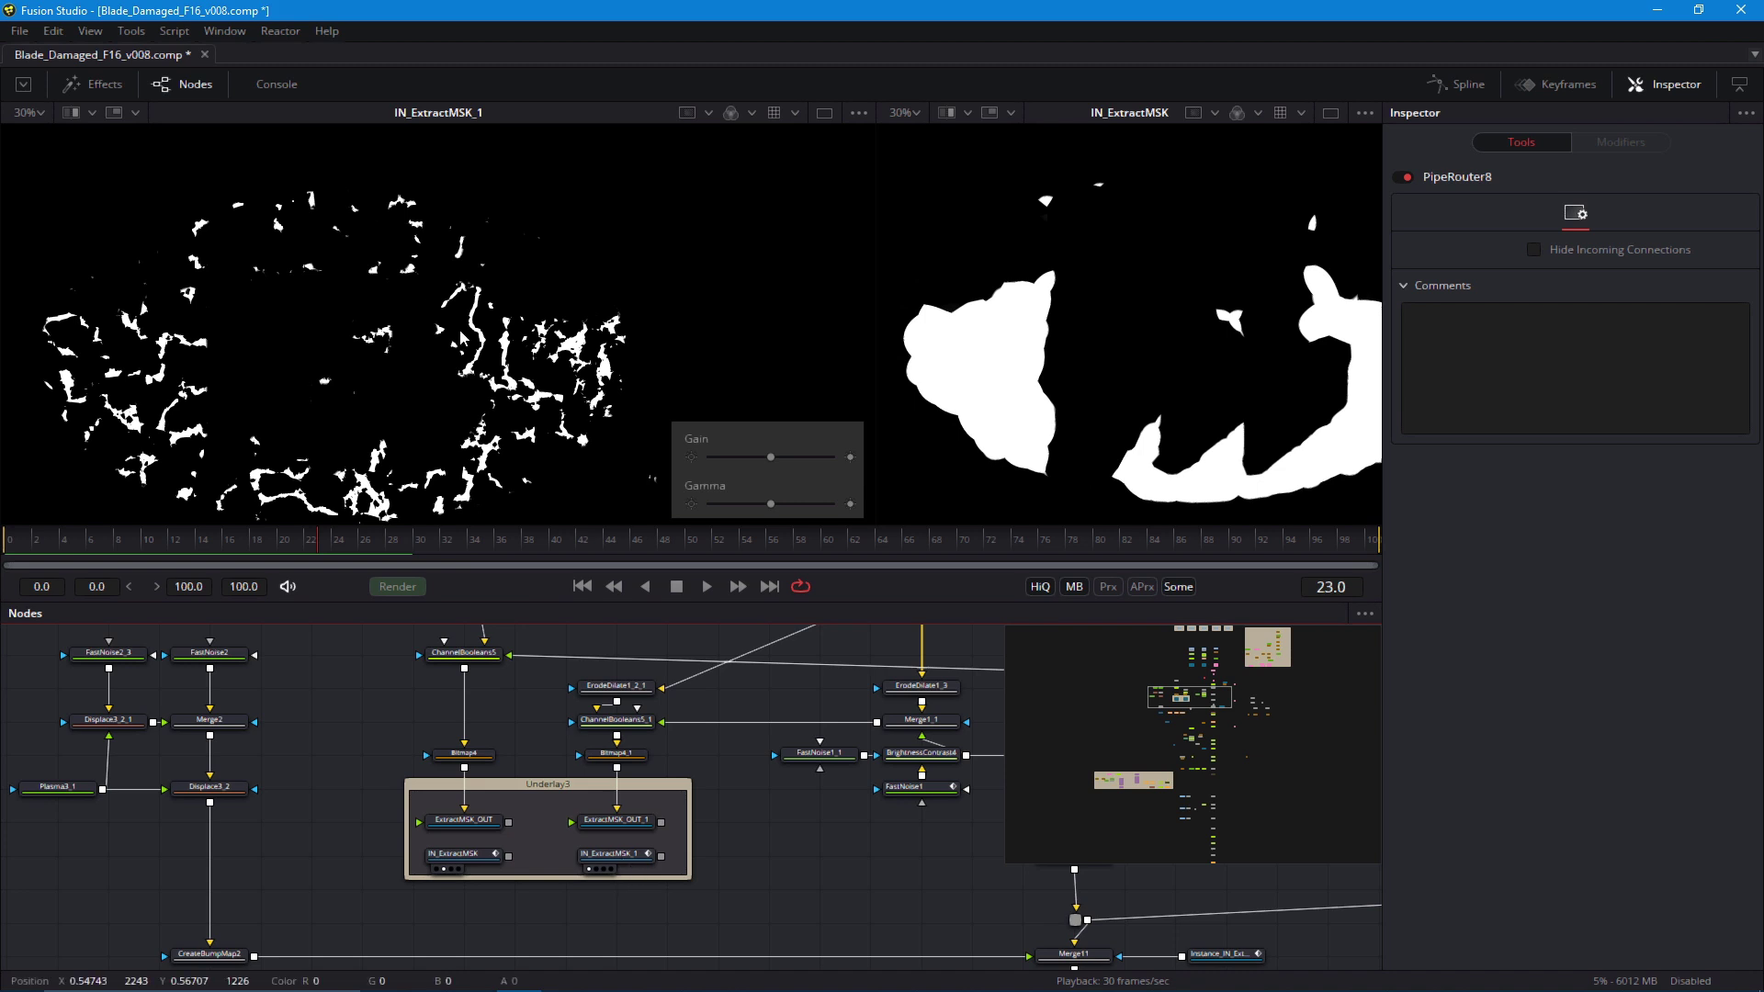
Select IN_ExtractMSK_1 and play the animation to examine how the new mask evolves over time
left_click(614, 855)
key("1")
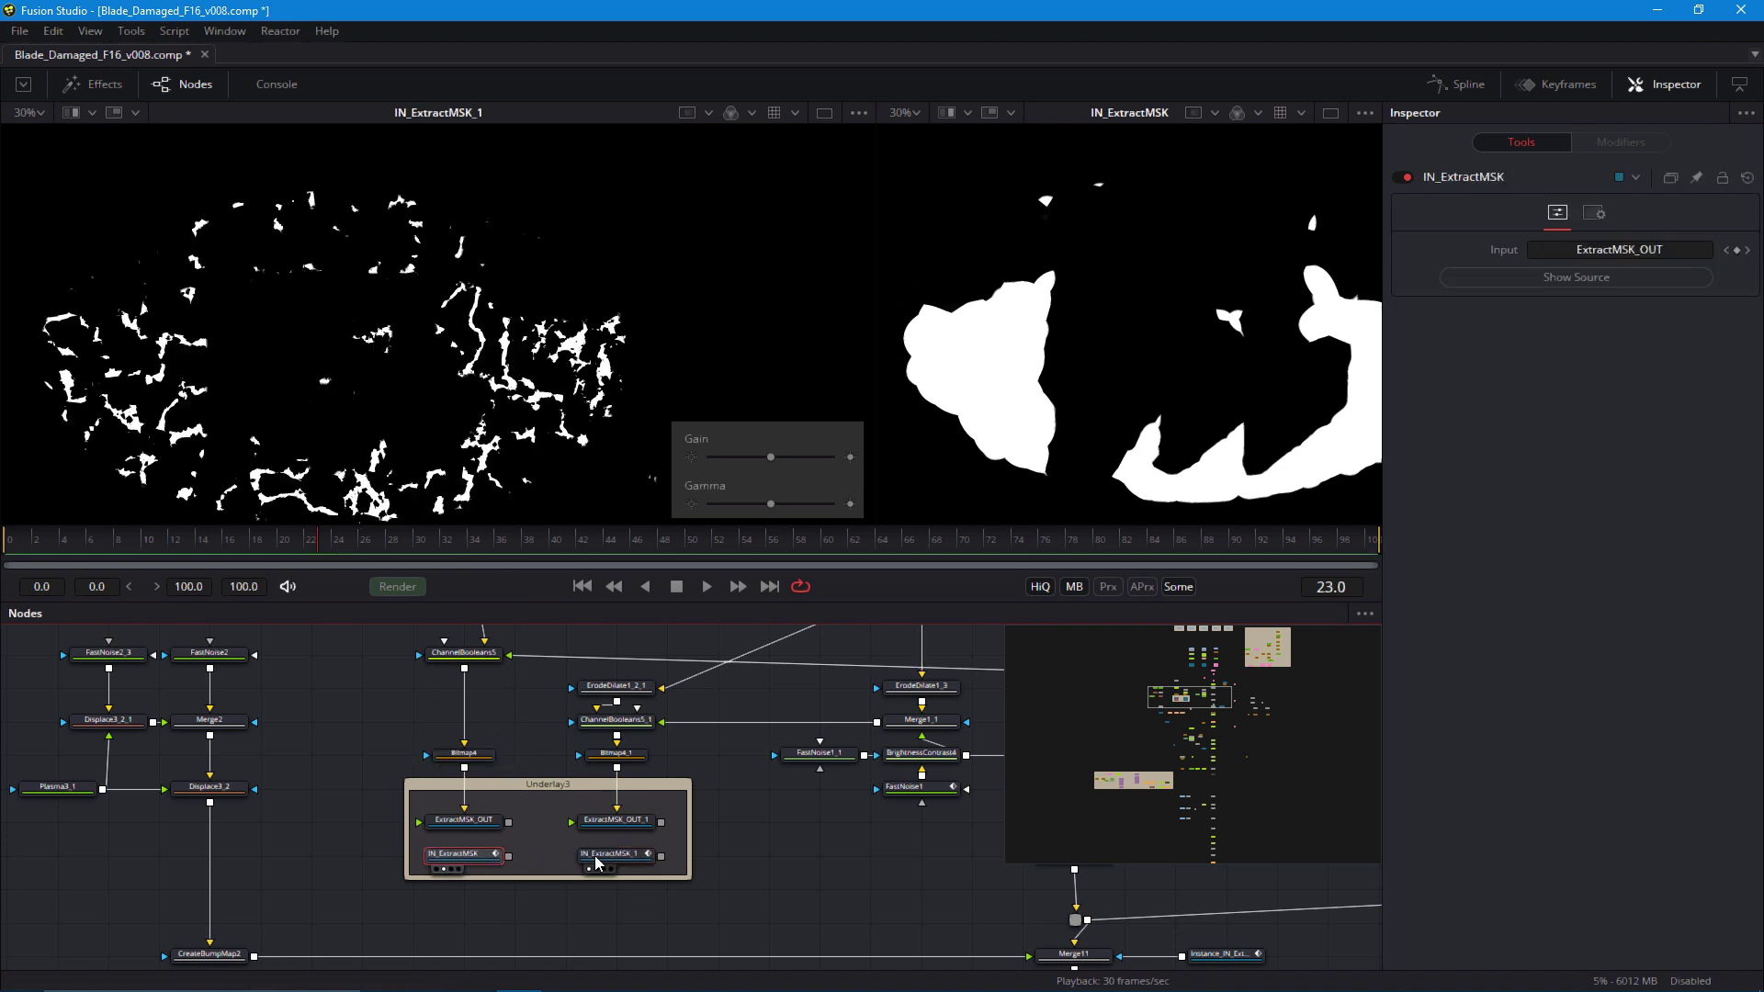
key("space")
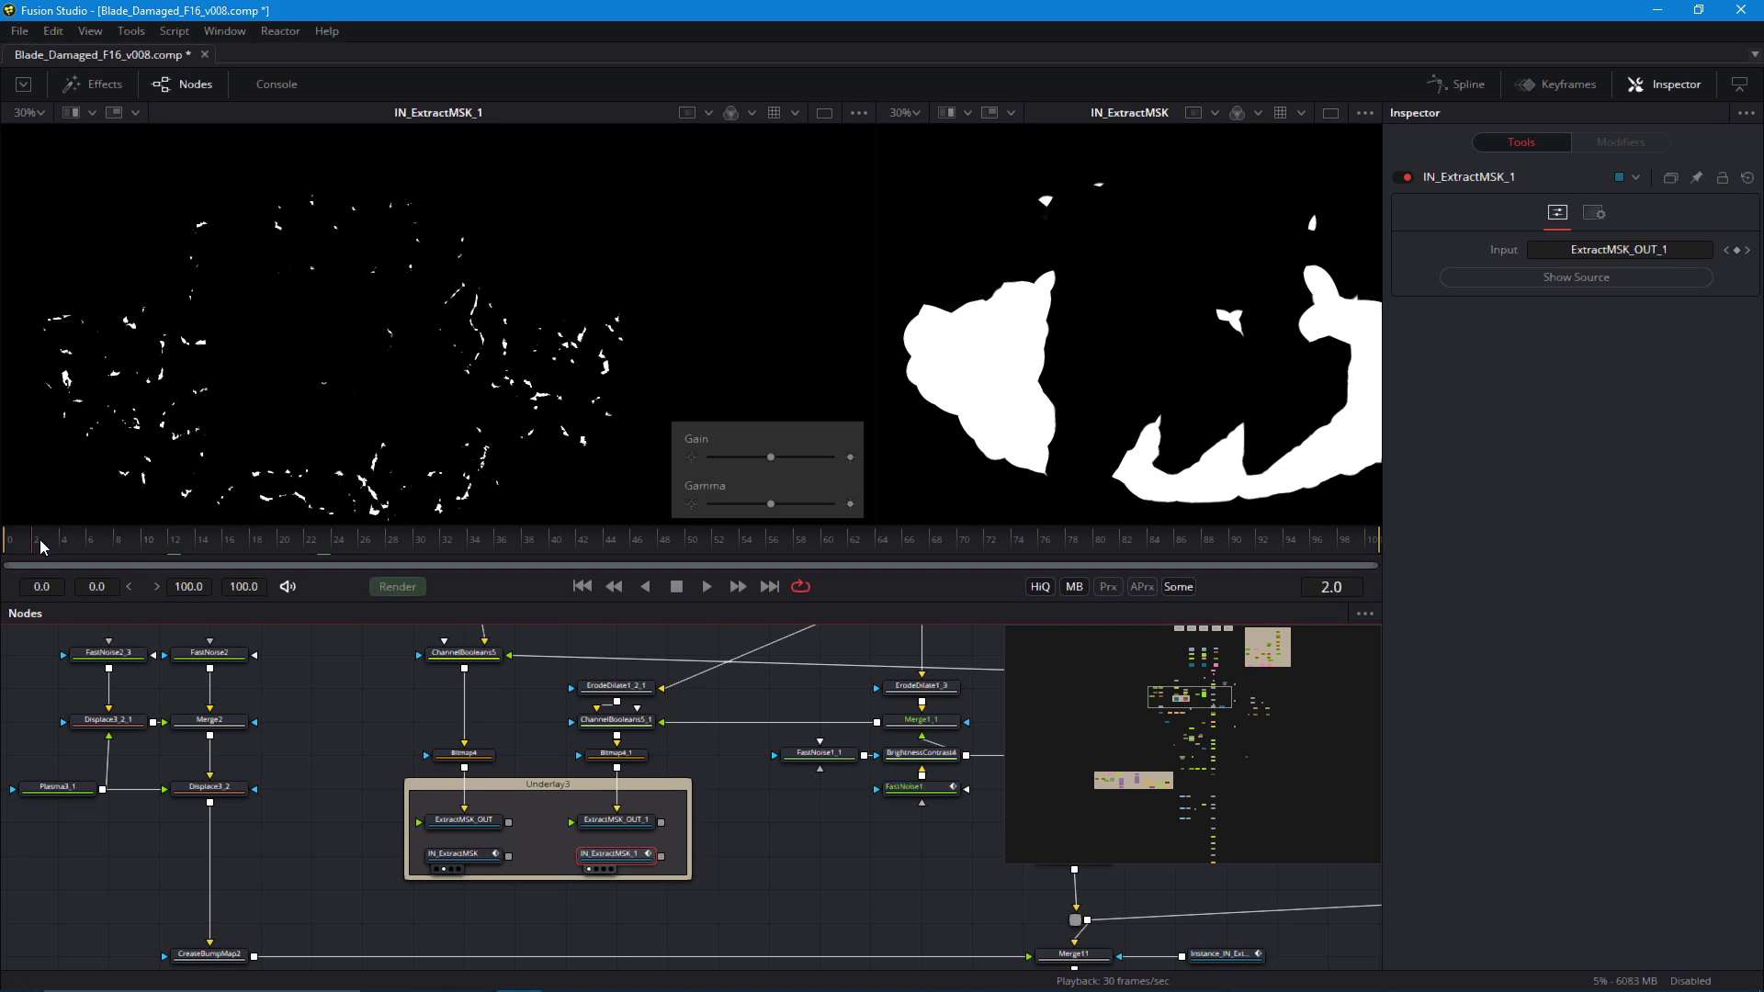
left_click_drag(742, 817, 632, 819)
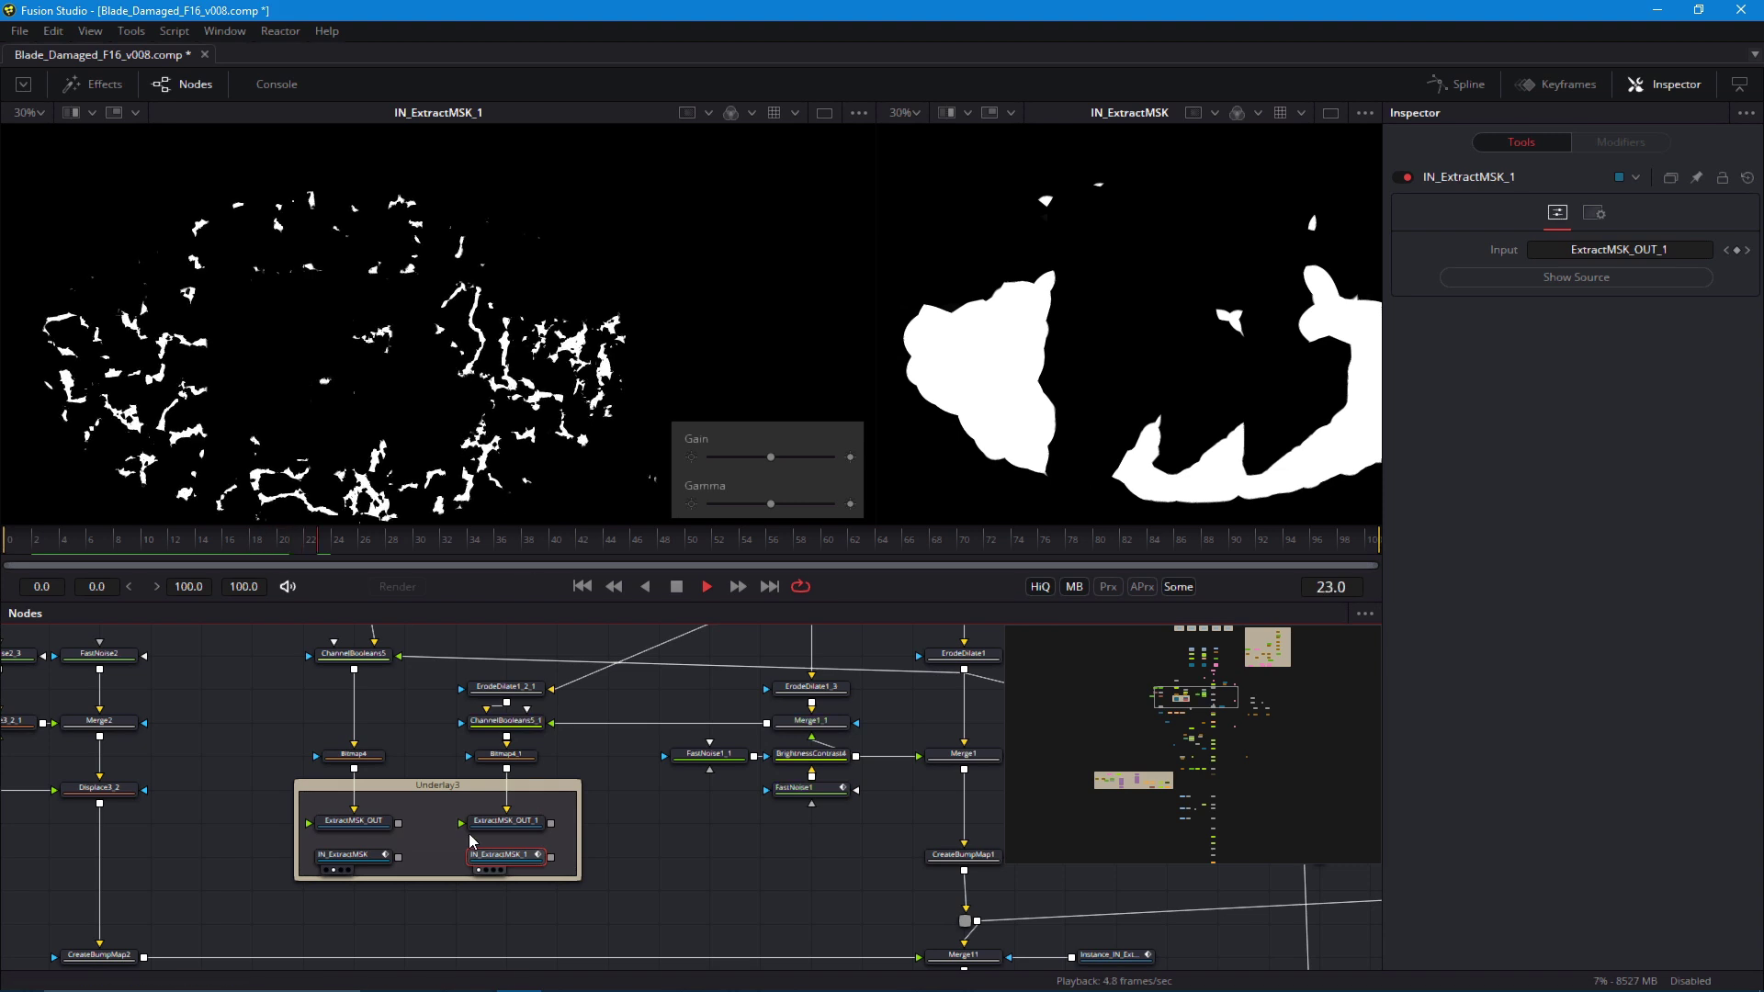
key("space")
Paste an instance of IN_ExtractMSK_1 into an empty area of the node graph
scroll(719, 893, "left", 4)
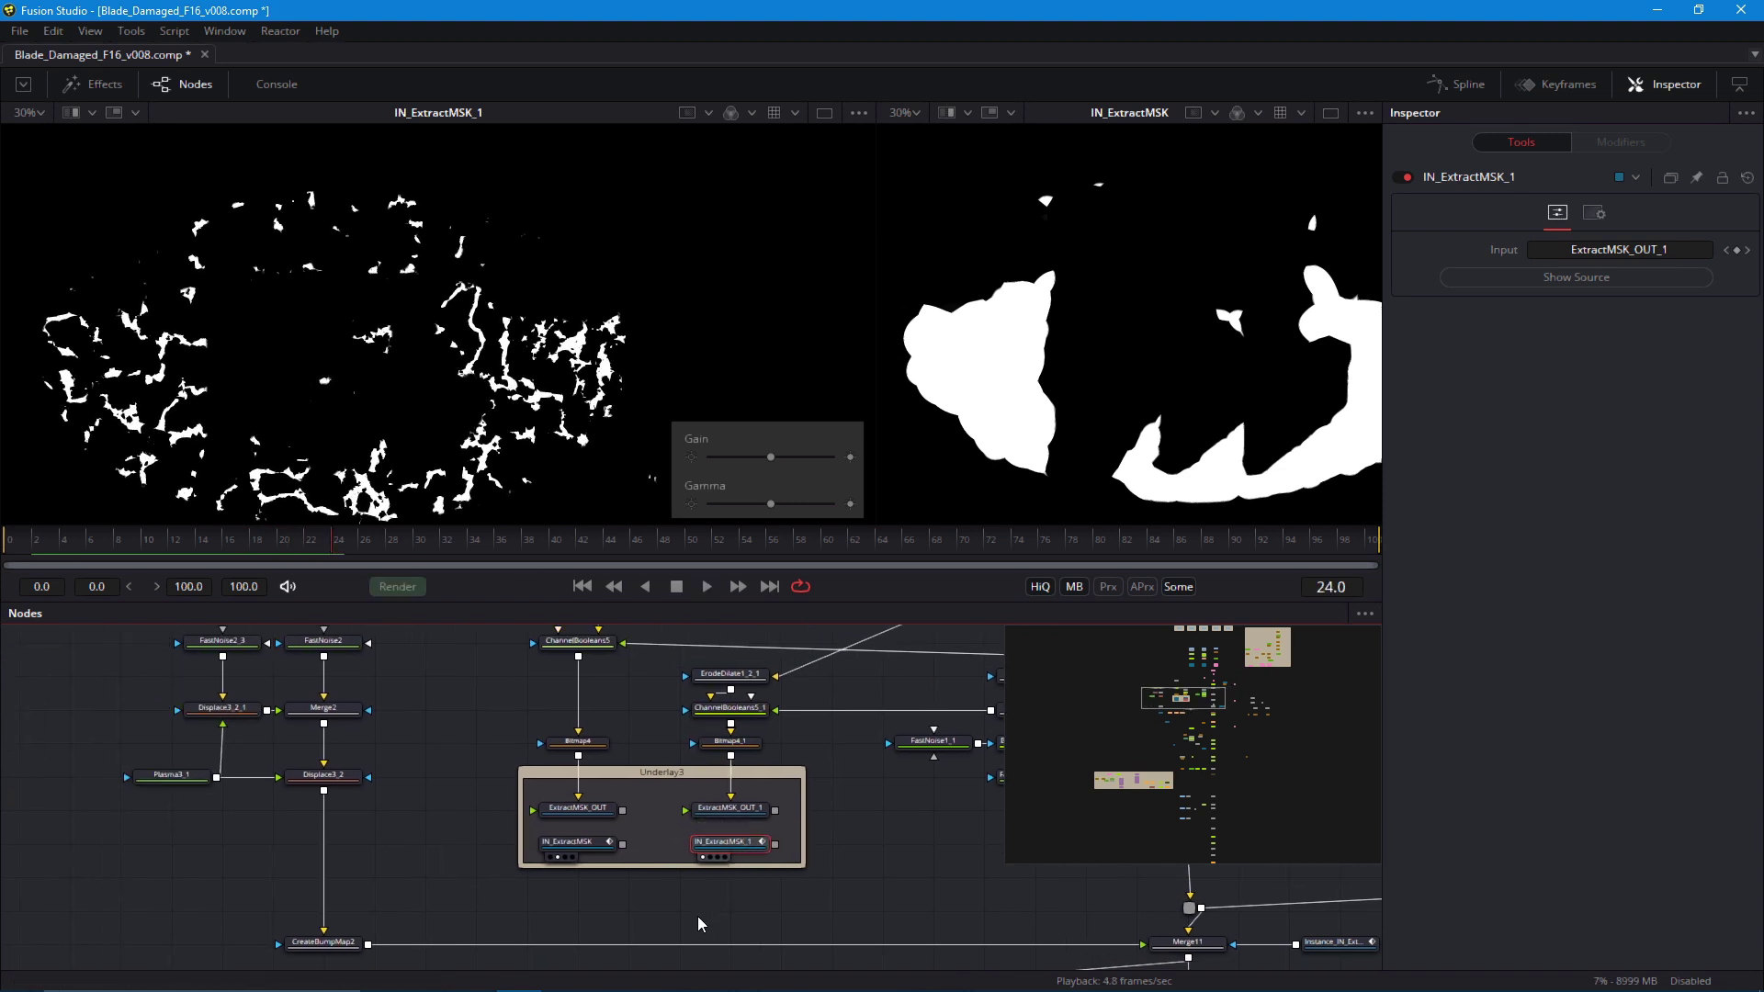
scroll(417, 839, "down", 3)
left_click_drag(326, 844, 673, 862)
left_click_drag(446, 815, 450, 747)
scroll(449, 747, "up", 1)
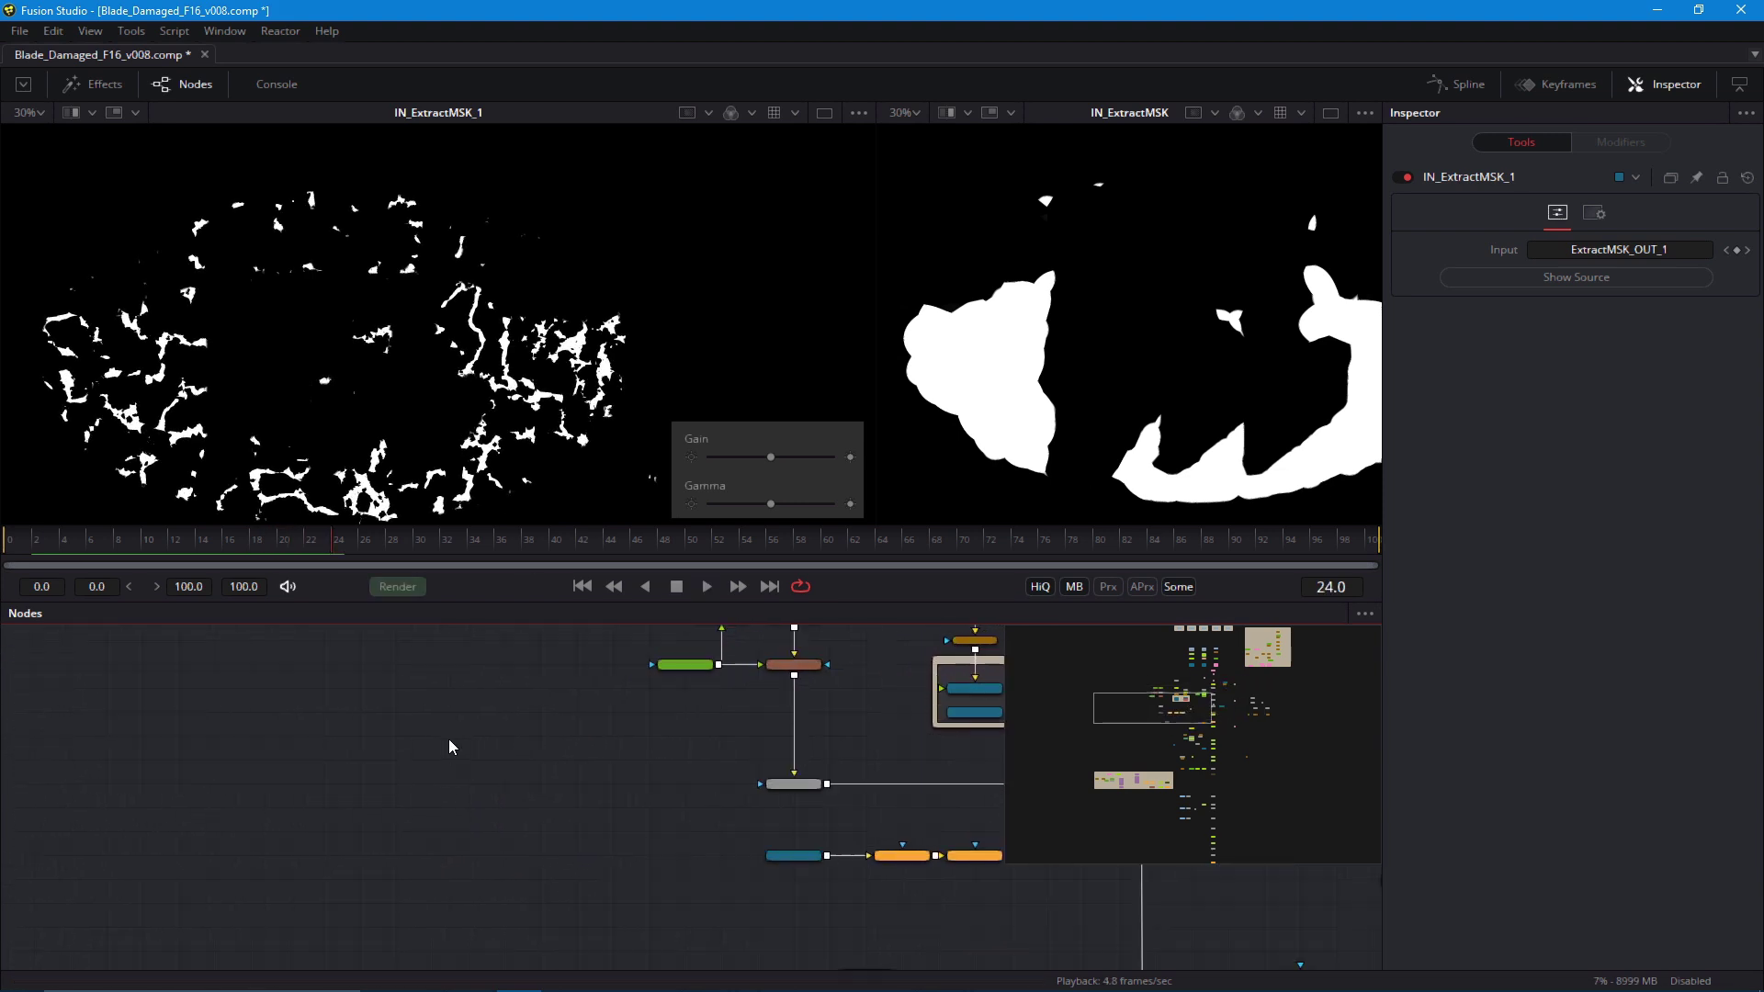
key("ctrl+shift+v")
scroll(423, 808, "left", 2)
Add a pEmitter node below the pasted mask instance
key("shift+space")
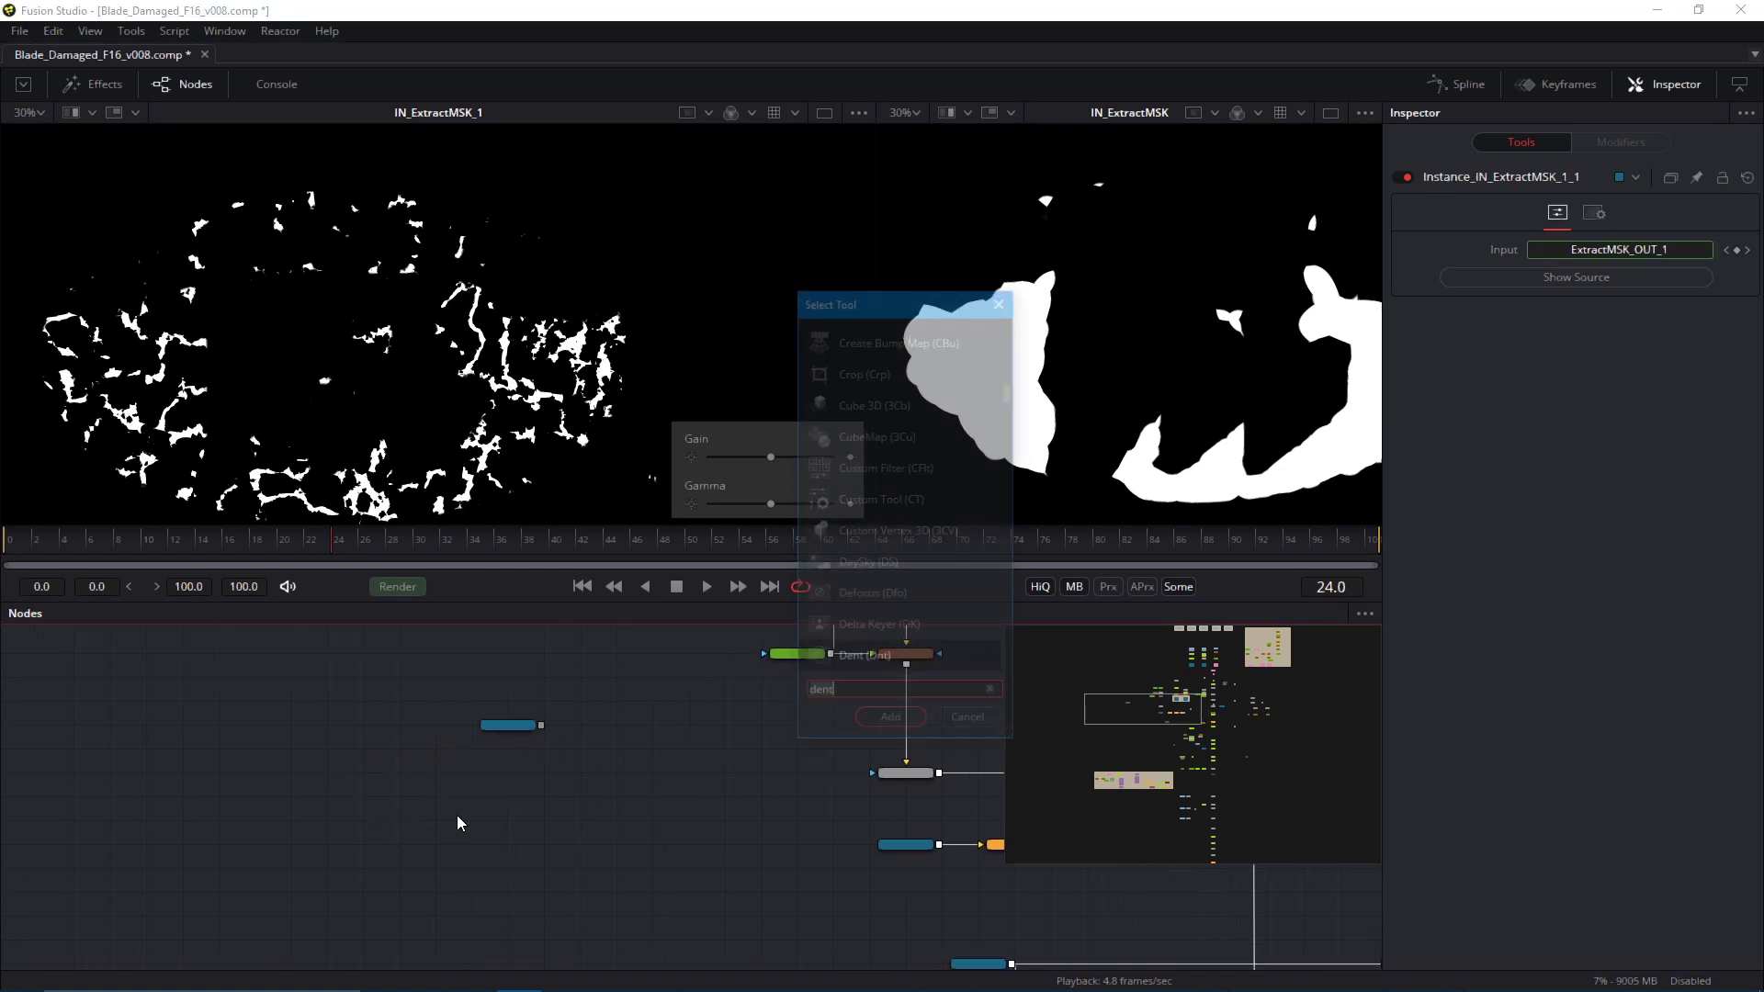
type("dent")
key("BackSpace")
key("BackSpace")
key("BackSpace")
key("BackSpace")
type("pemit")
key("Return")
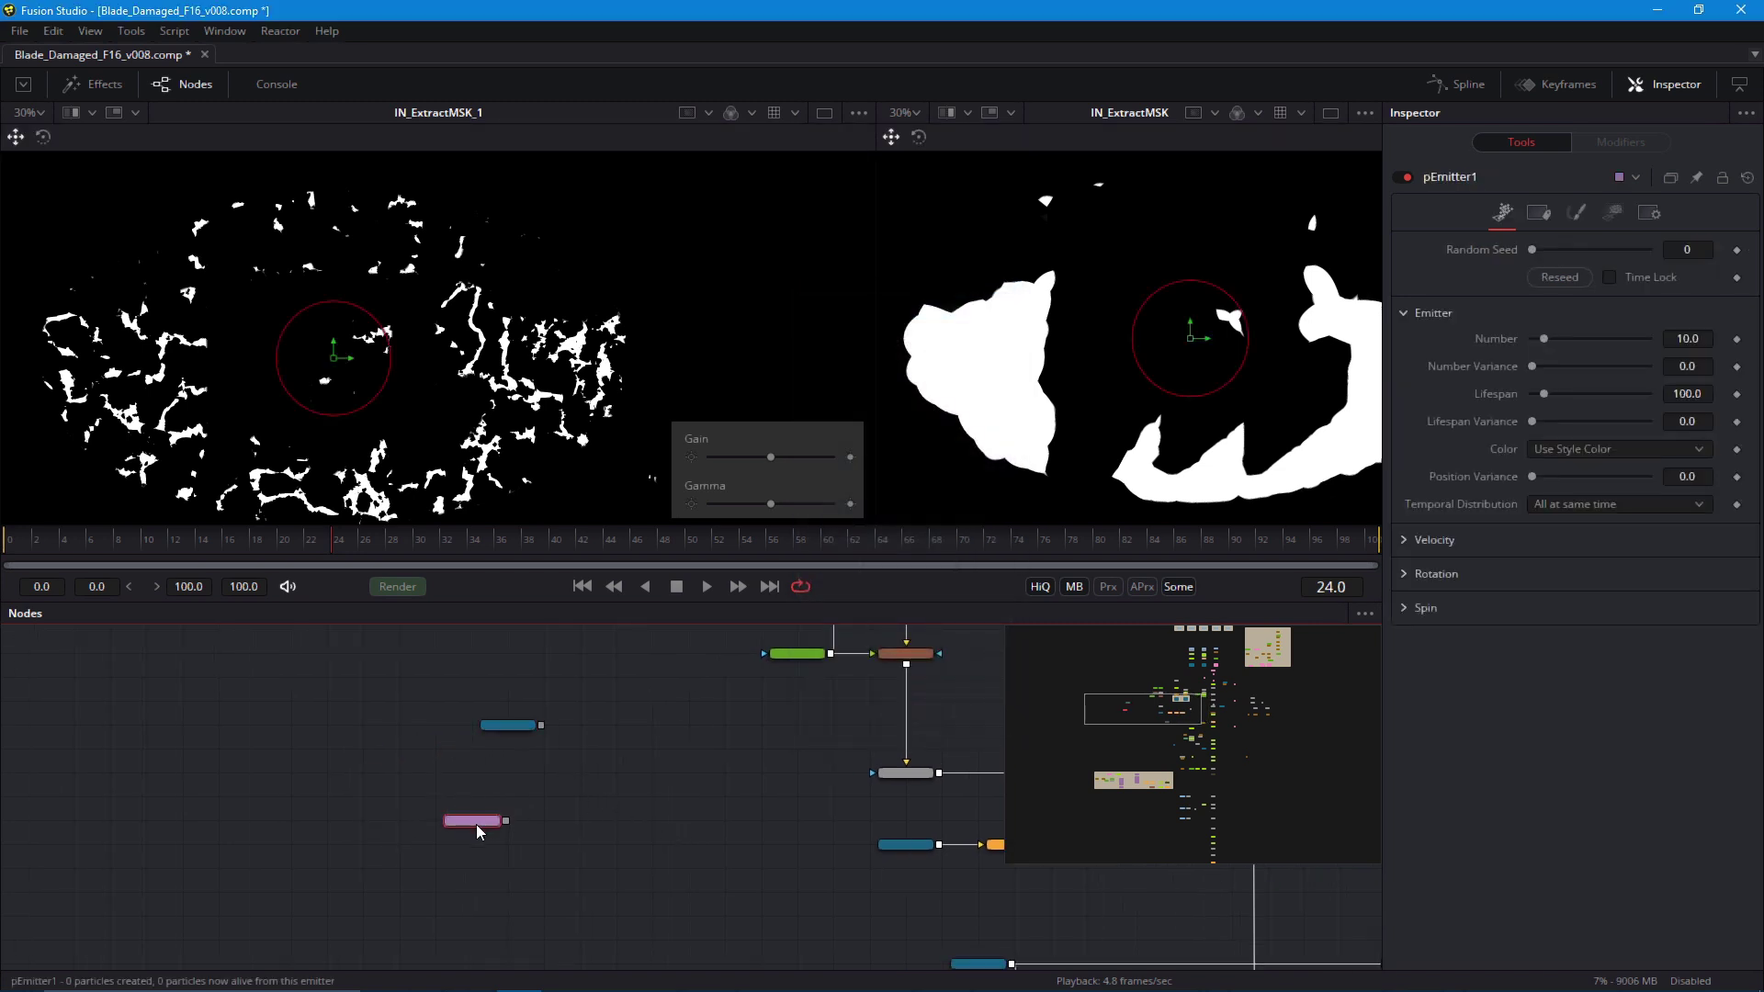
Add a pRender node connected after pEmitter1
key("shift+space")
type("pren")
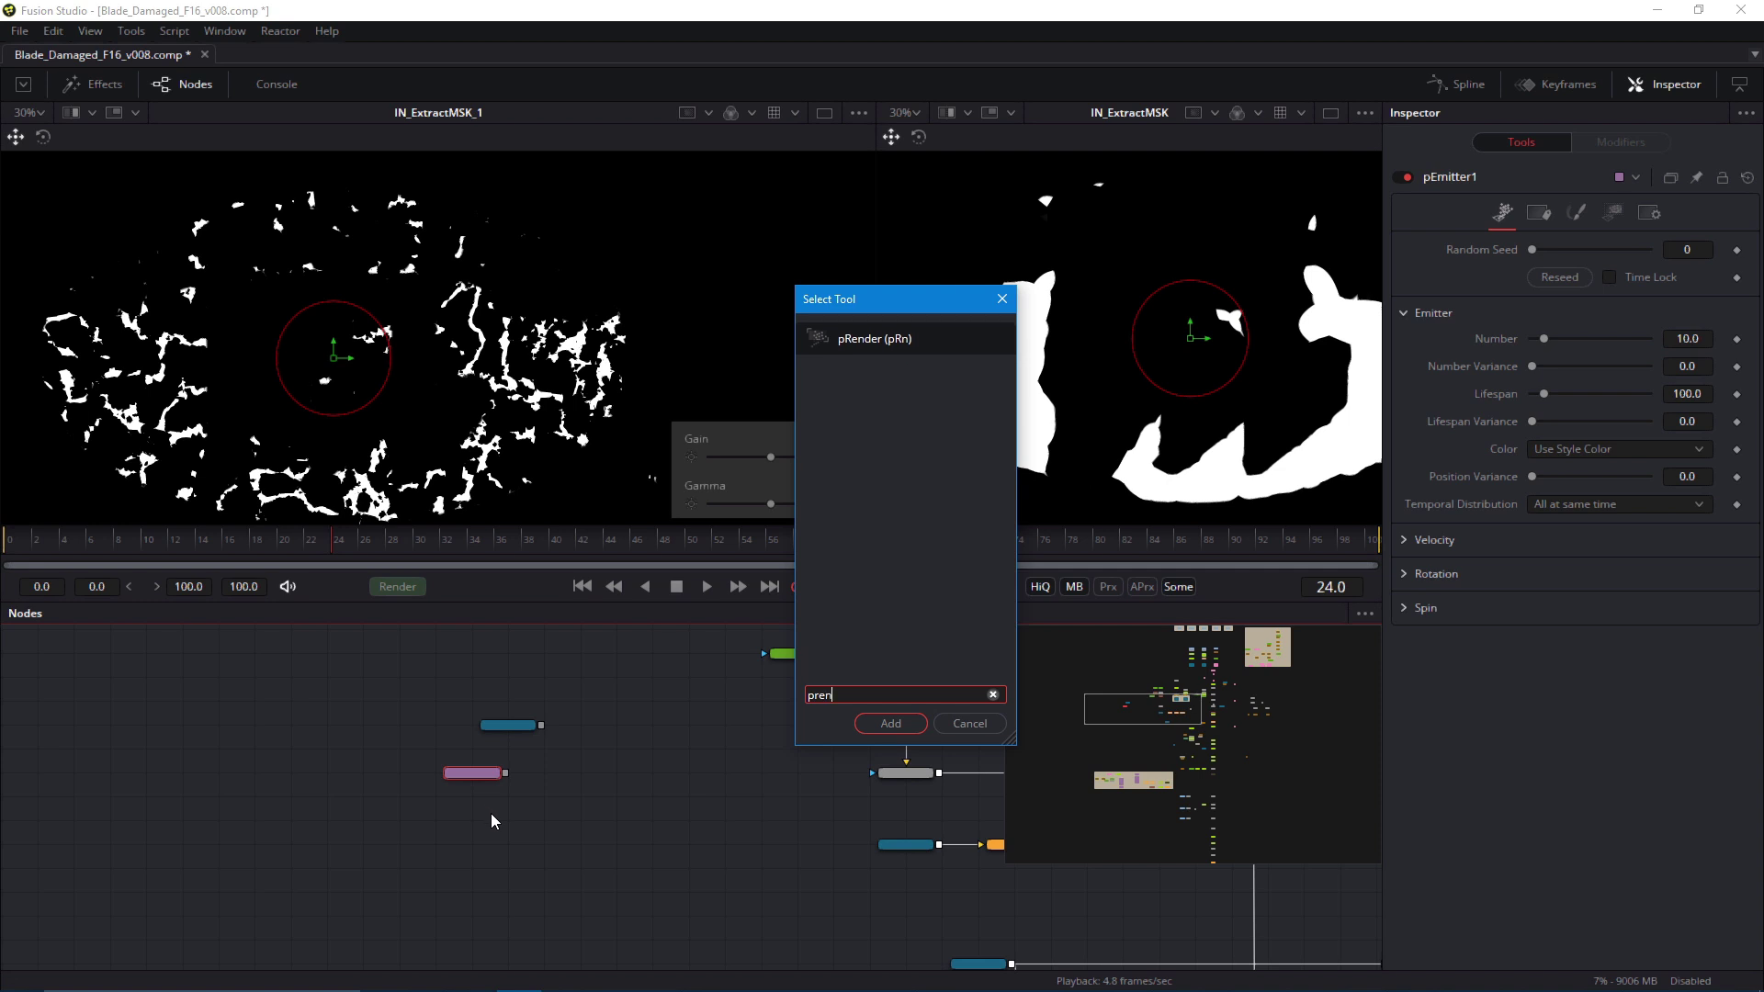
key("Return")
scroll(434, 769, "up", 3)
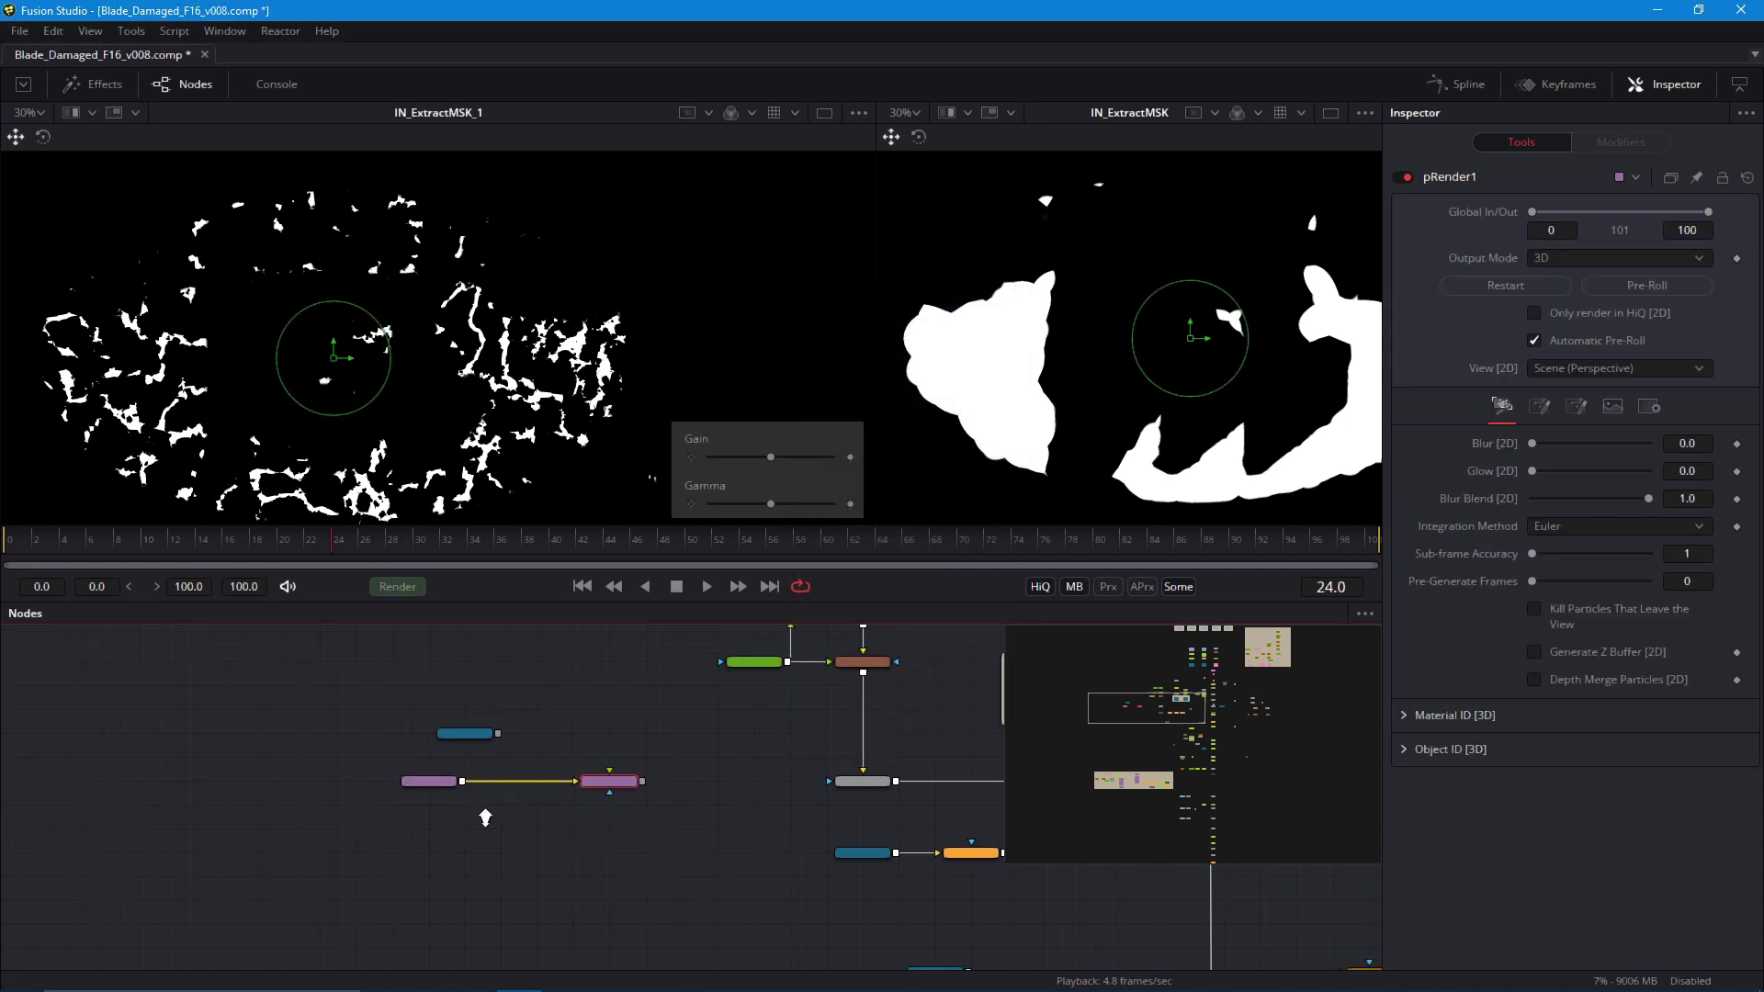
Set pEmitter1's region to Bitmap and connect the IN_ExtractMSK_1 instance as its region bitmap
left_click(435, 770)
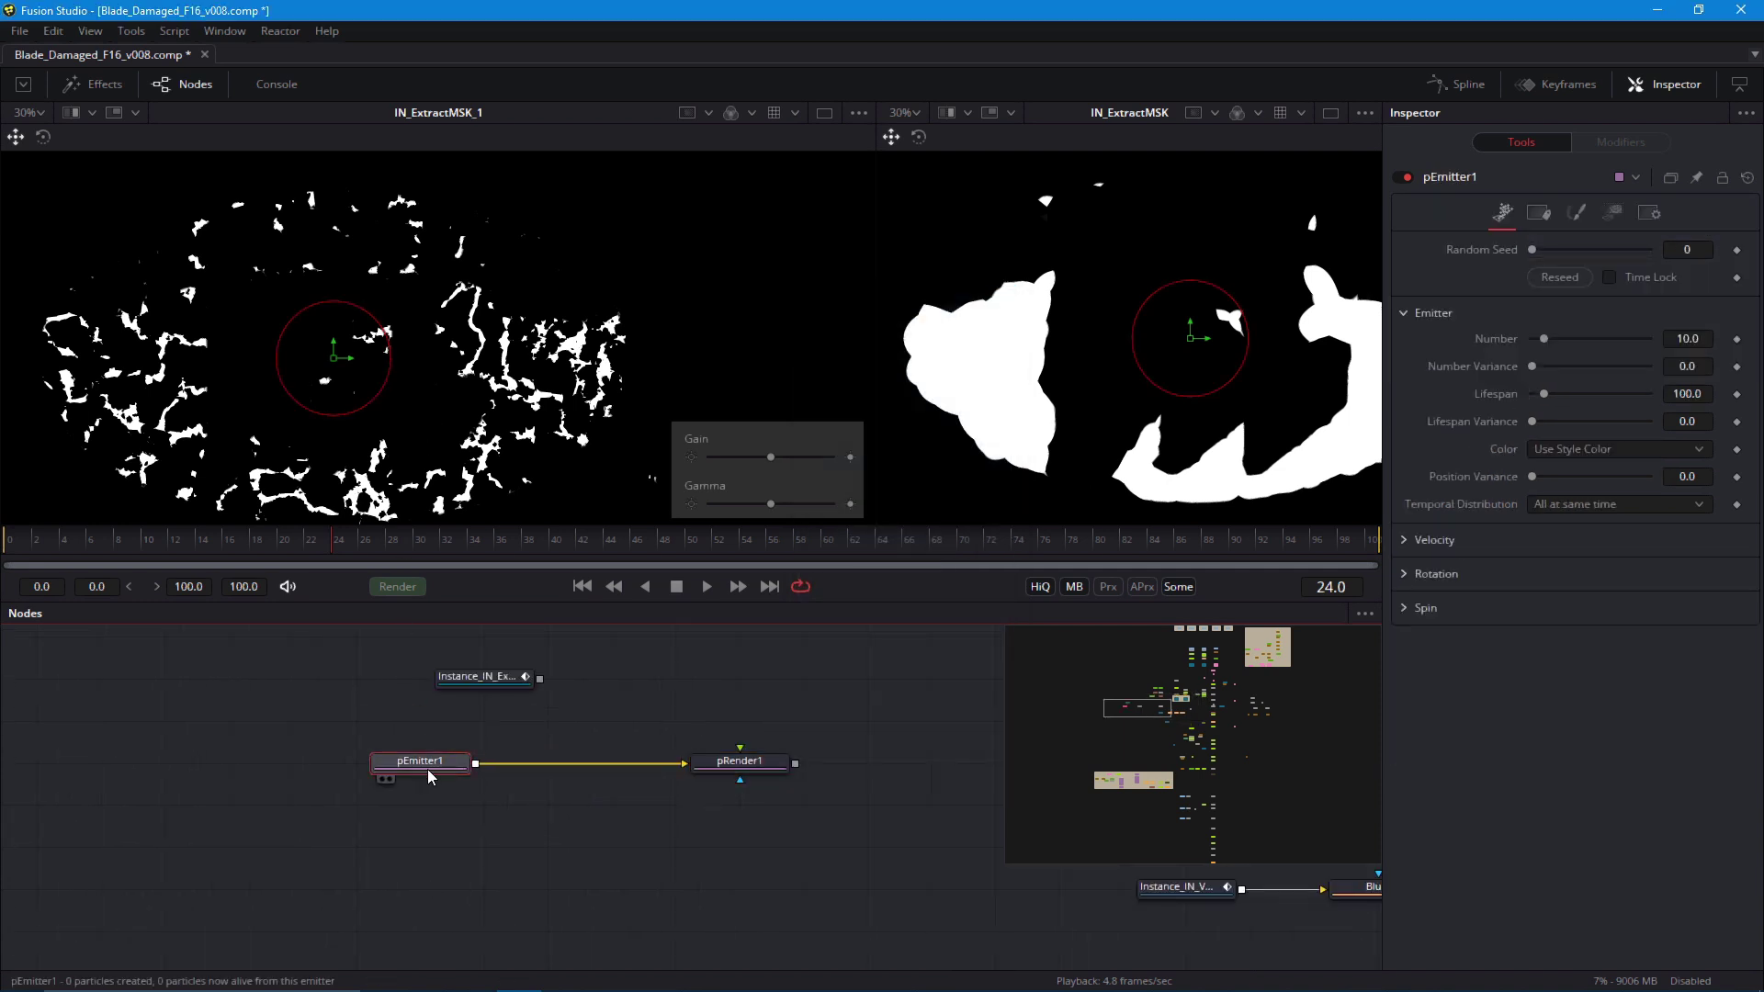
left_click(1610, 213)
left_click(1571, 273)
left_click(1544, 194)
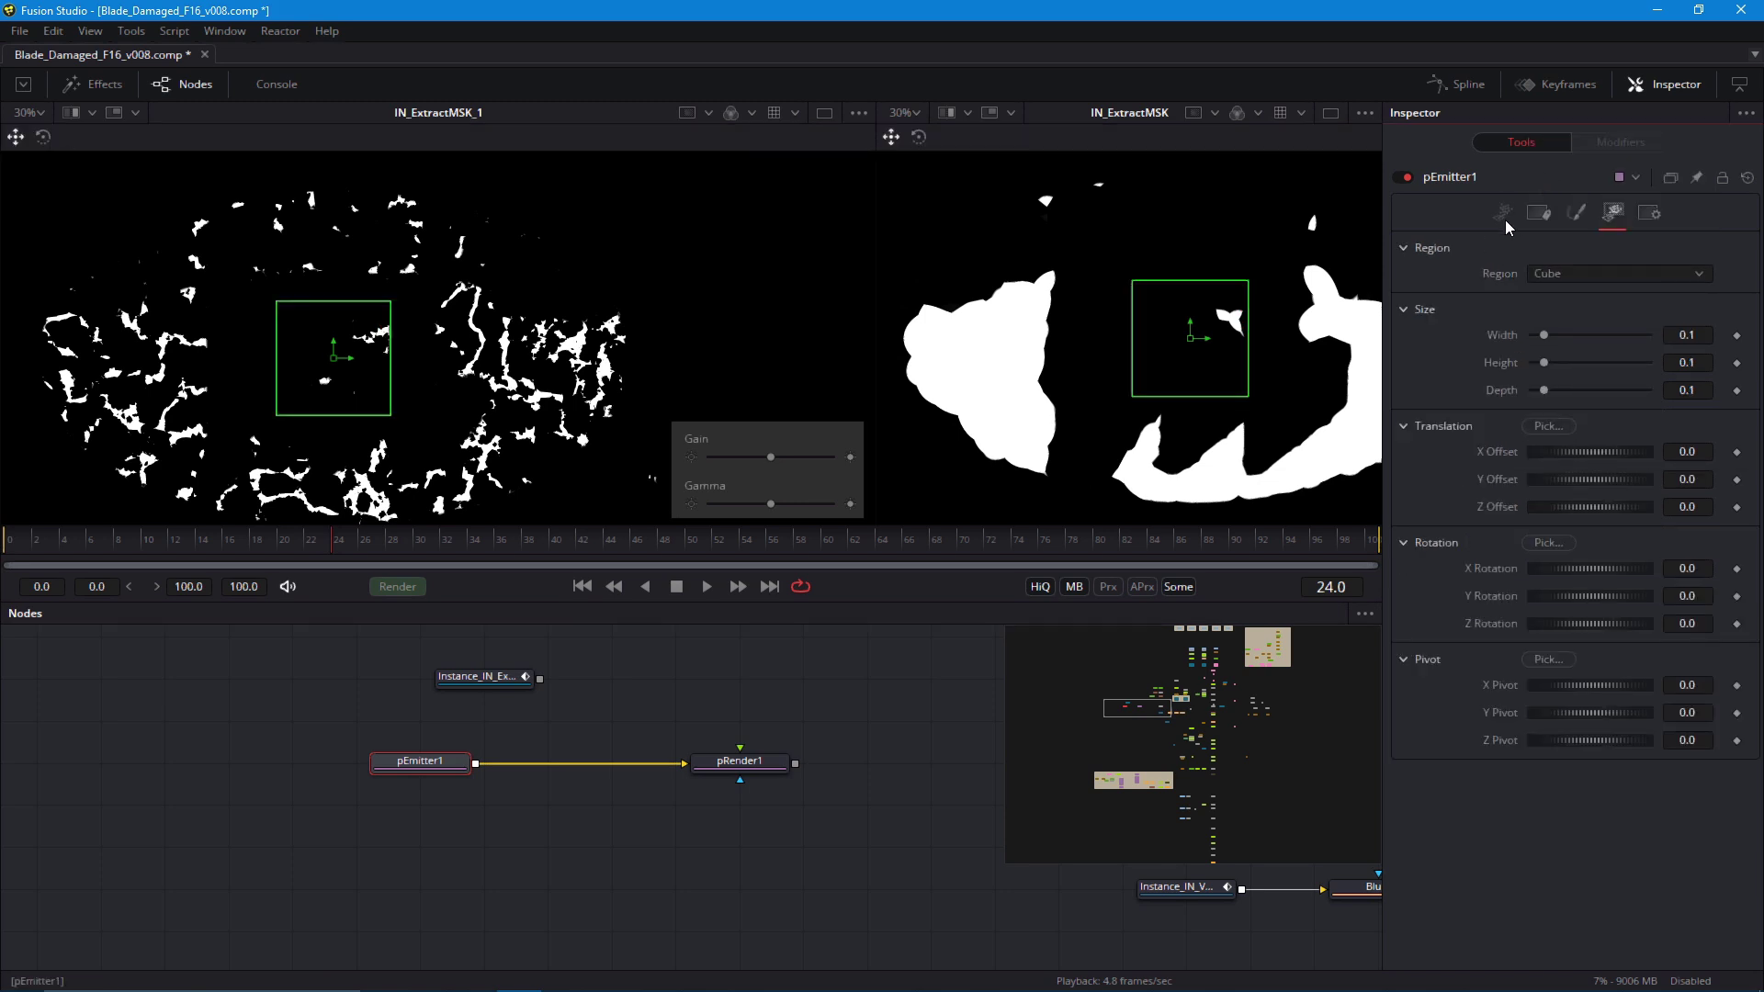
left_click(1536, 274)
left_click(1545, 235)
left_click(1546, 273)
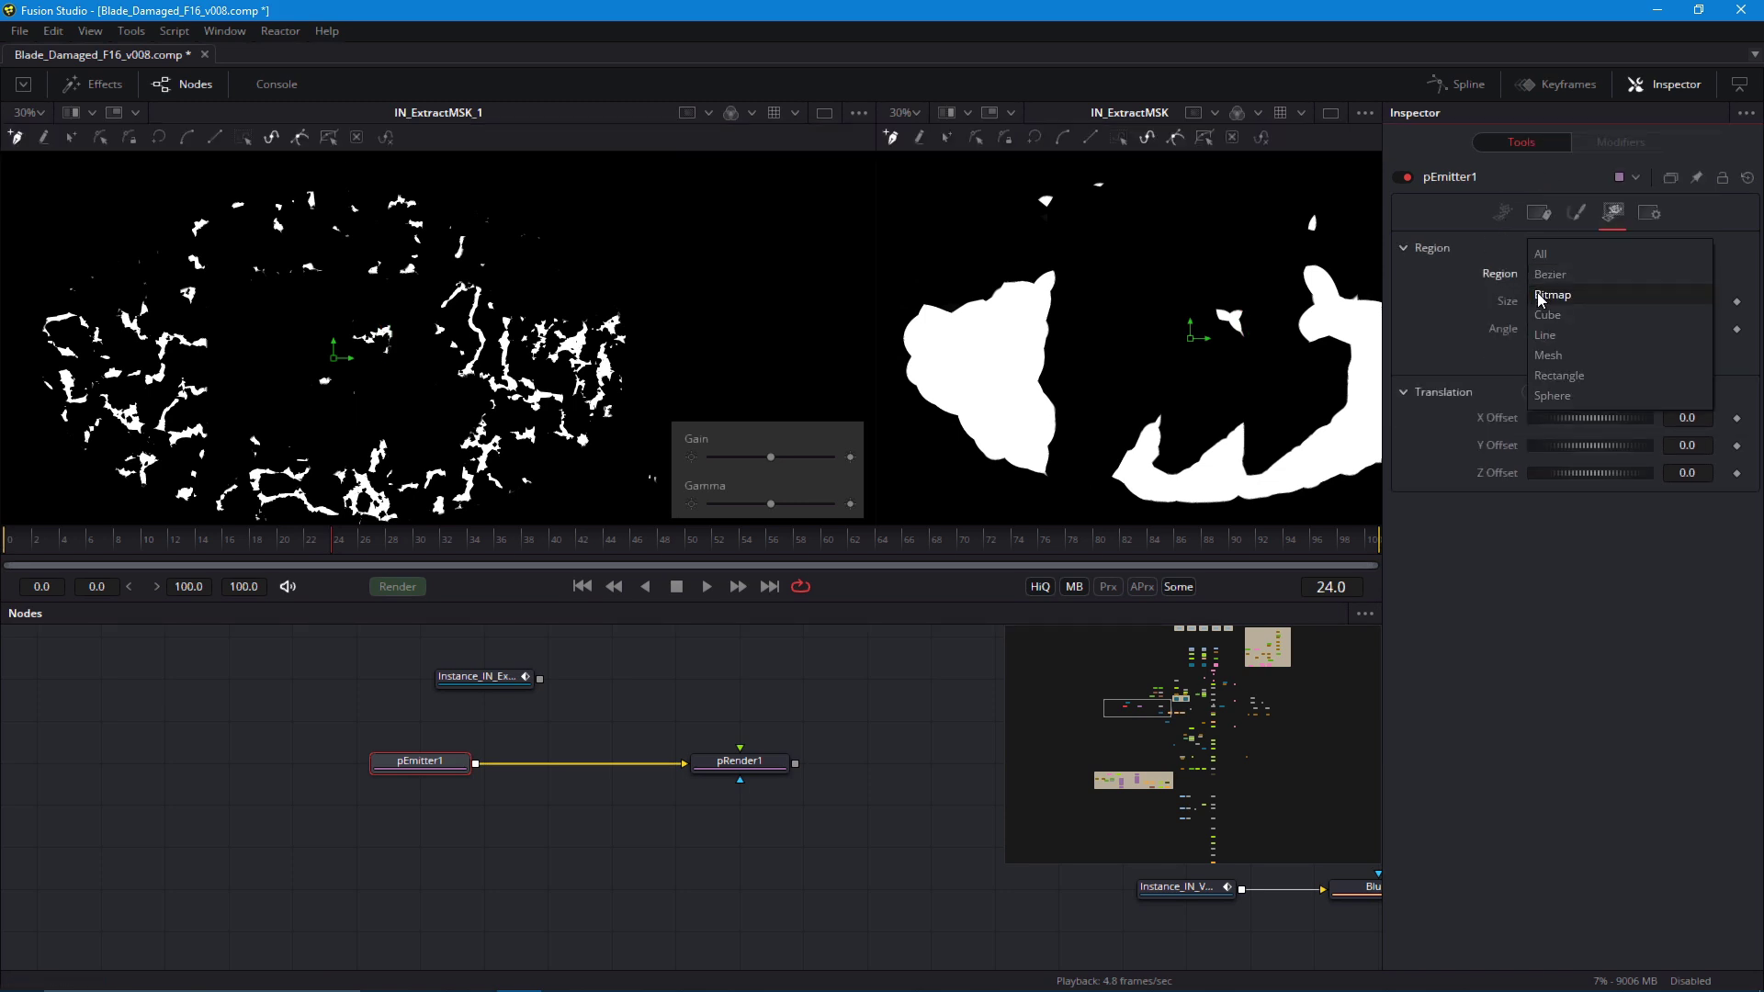
left_click(1541, 295)
left_click_drag(539, 679, 409, 767)
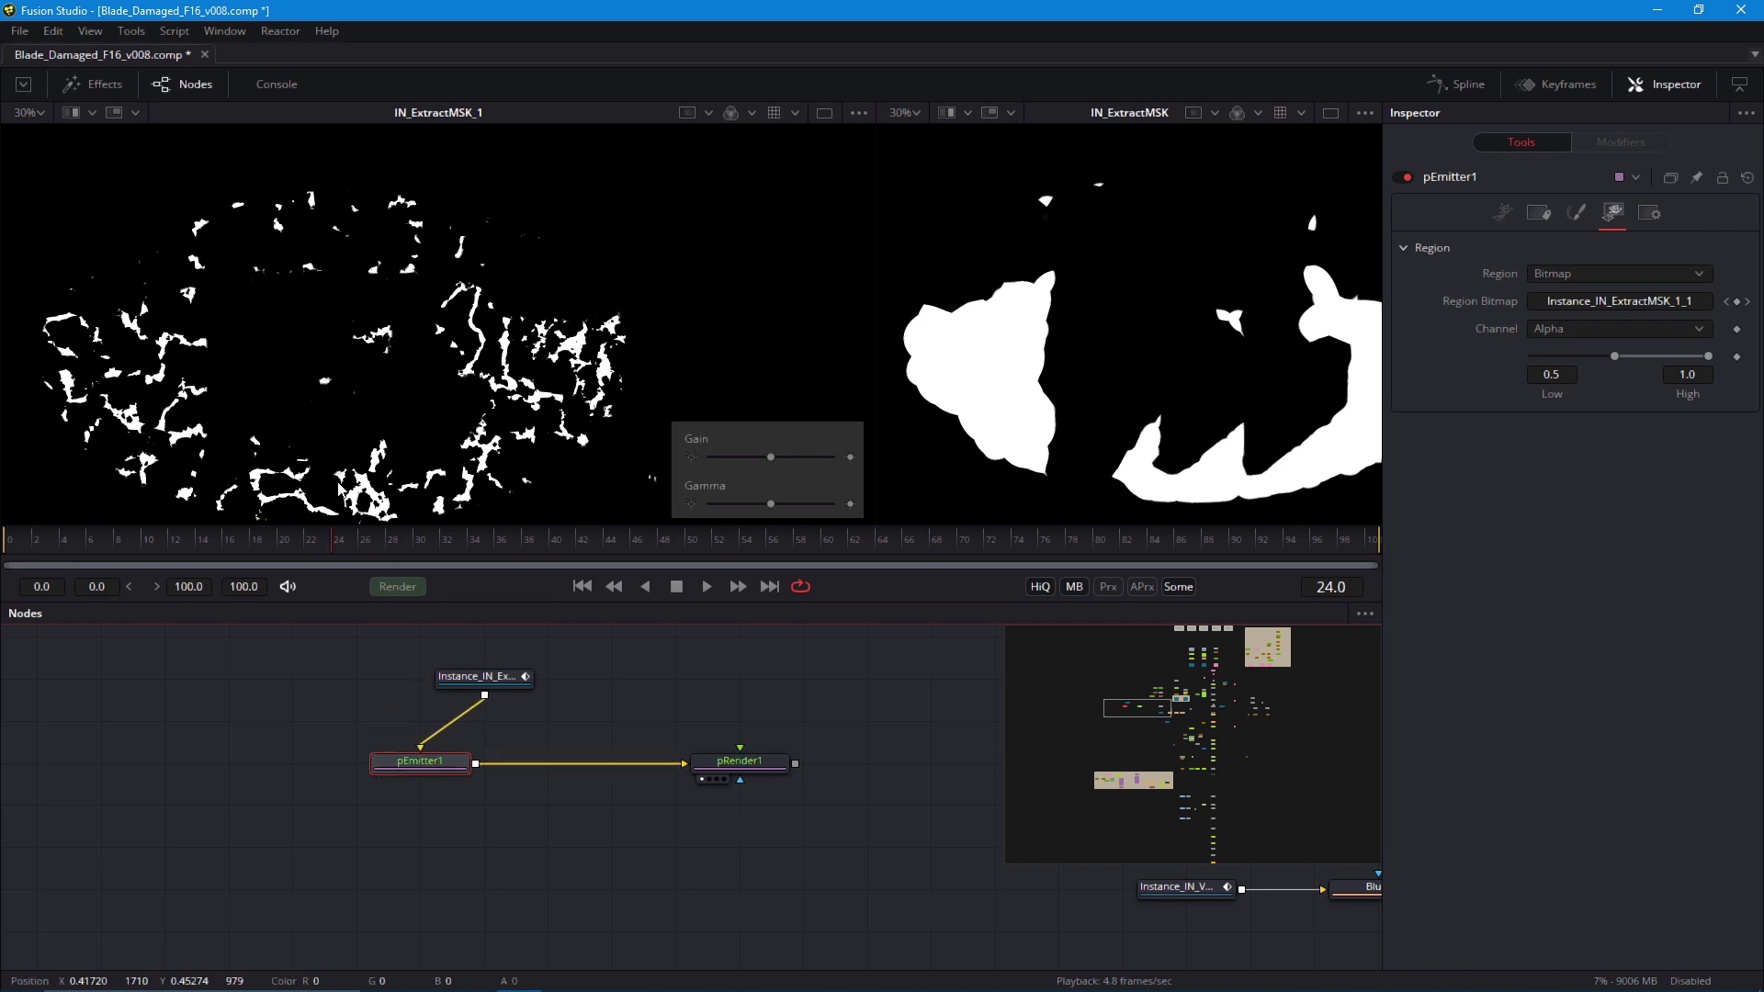
Place the mask instance directly above pEmitter1, view pRender1 and set its output mode to 2D
left_click_drag(484, 679, 420, 679)
left_click(702, 778)
left_click(701, 762)
left_click(1539, 257)
left_click(1530, 280)
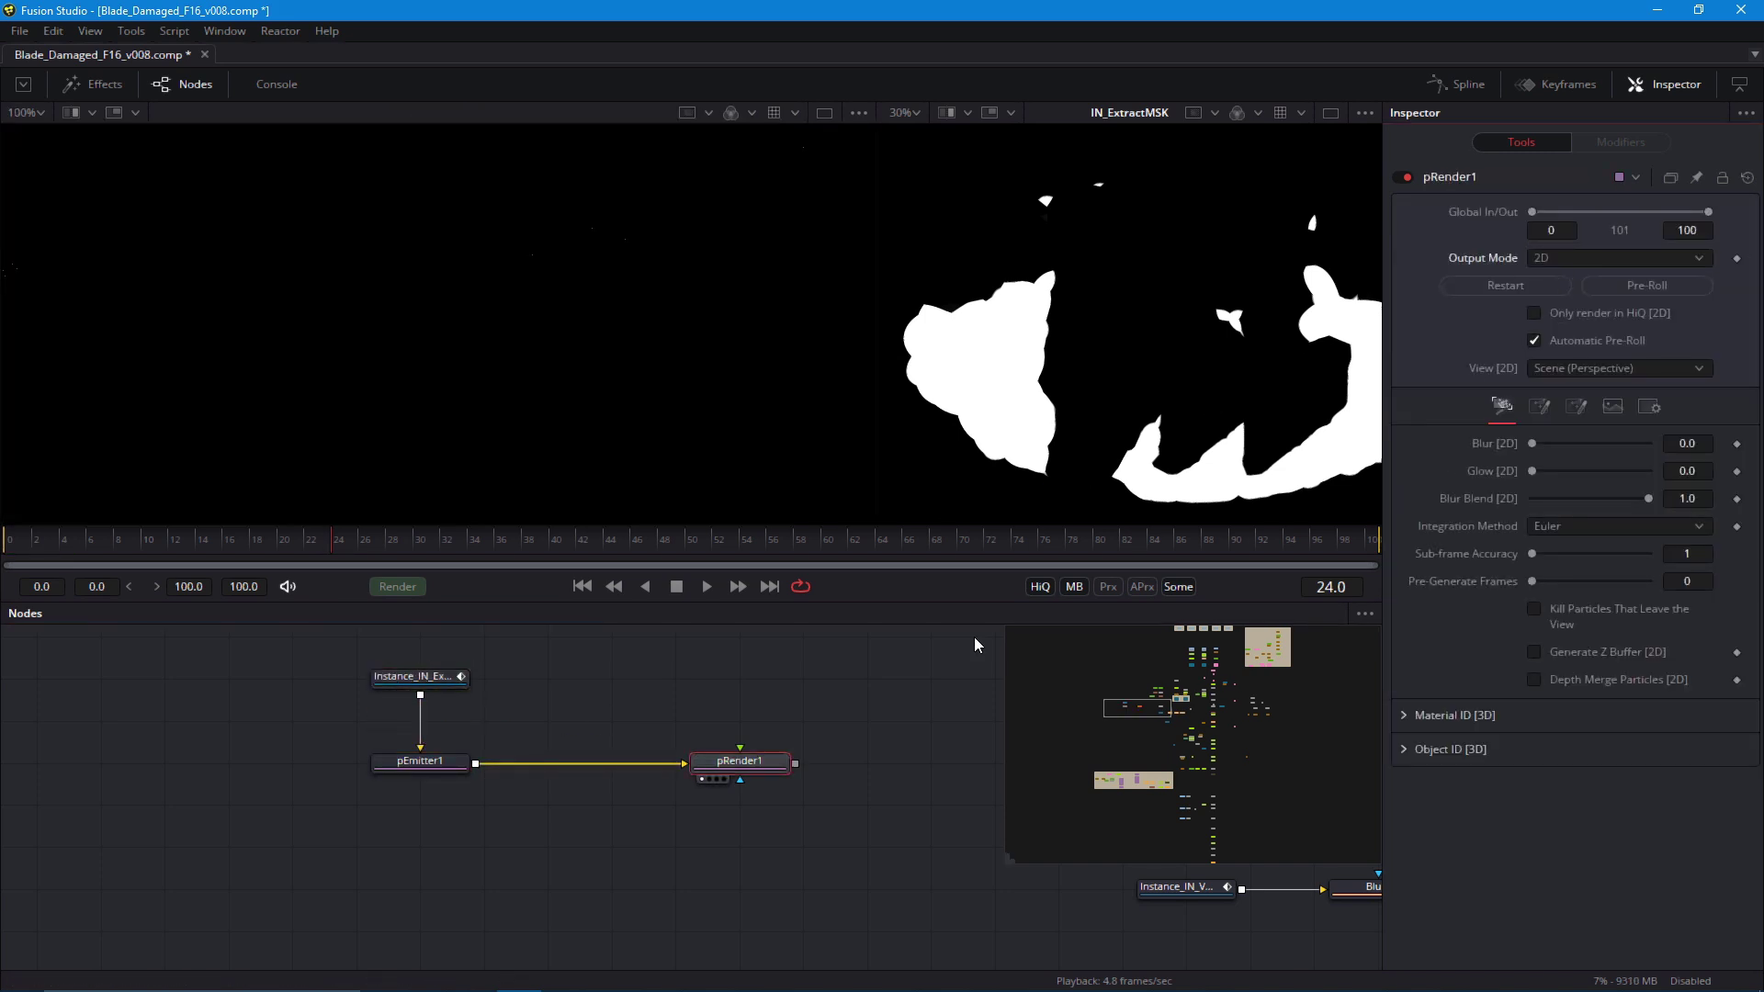
Play pRender1's particle output from the first frame in an enlarged viewer
left_click(198, 403)
left_click(584, 587)
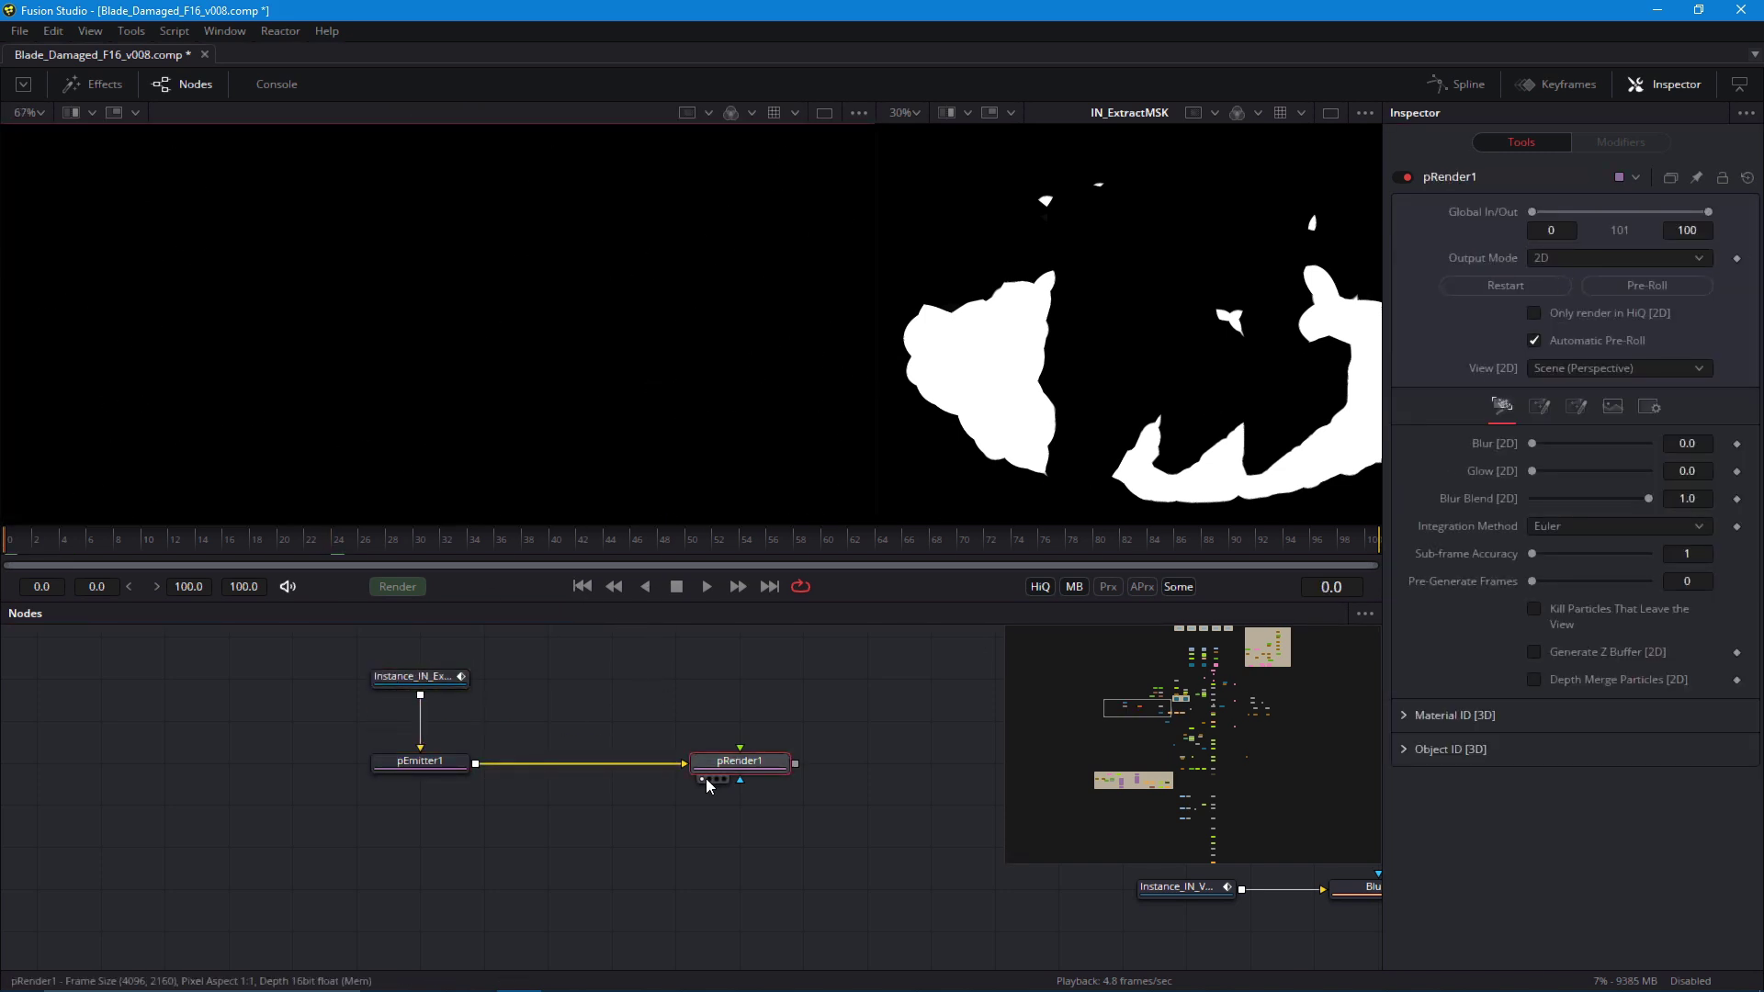
left_click(708, 779)
key("space")
left_click_drag(877, 446, 1155, 432)
scroll(583, 419, "down", 1)
key("space")
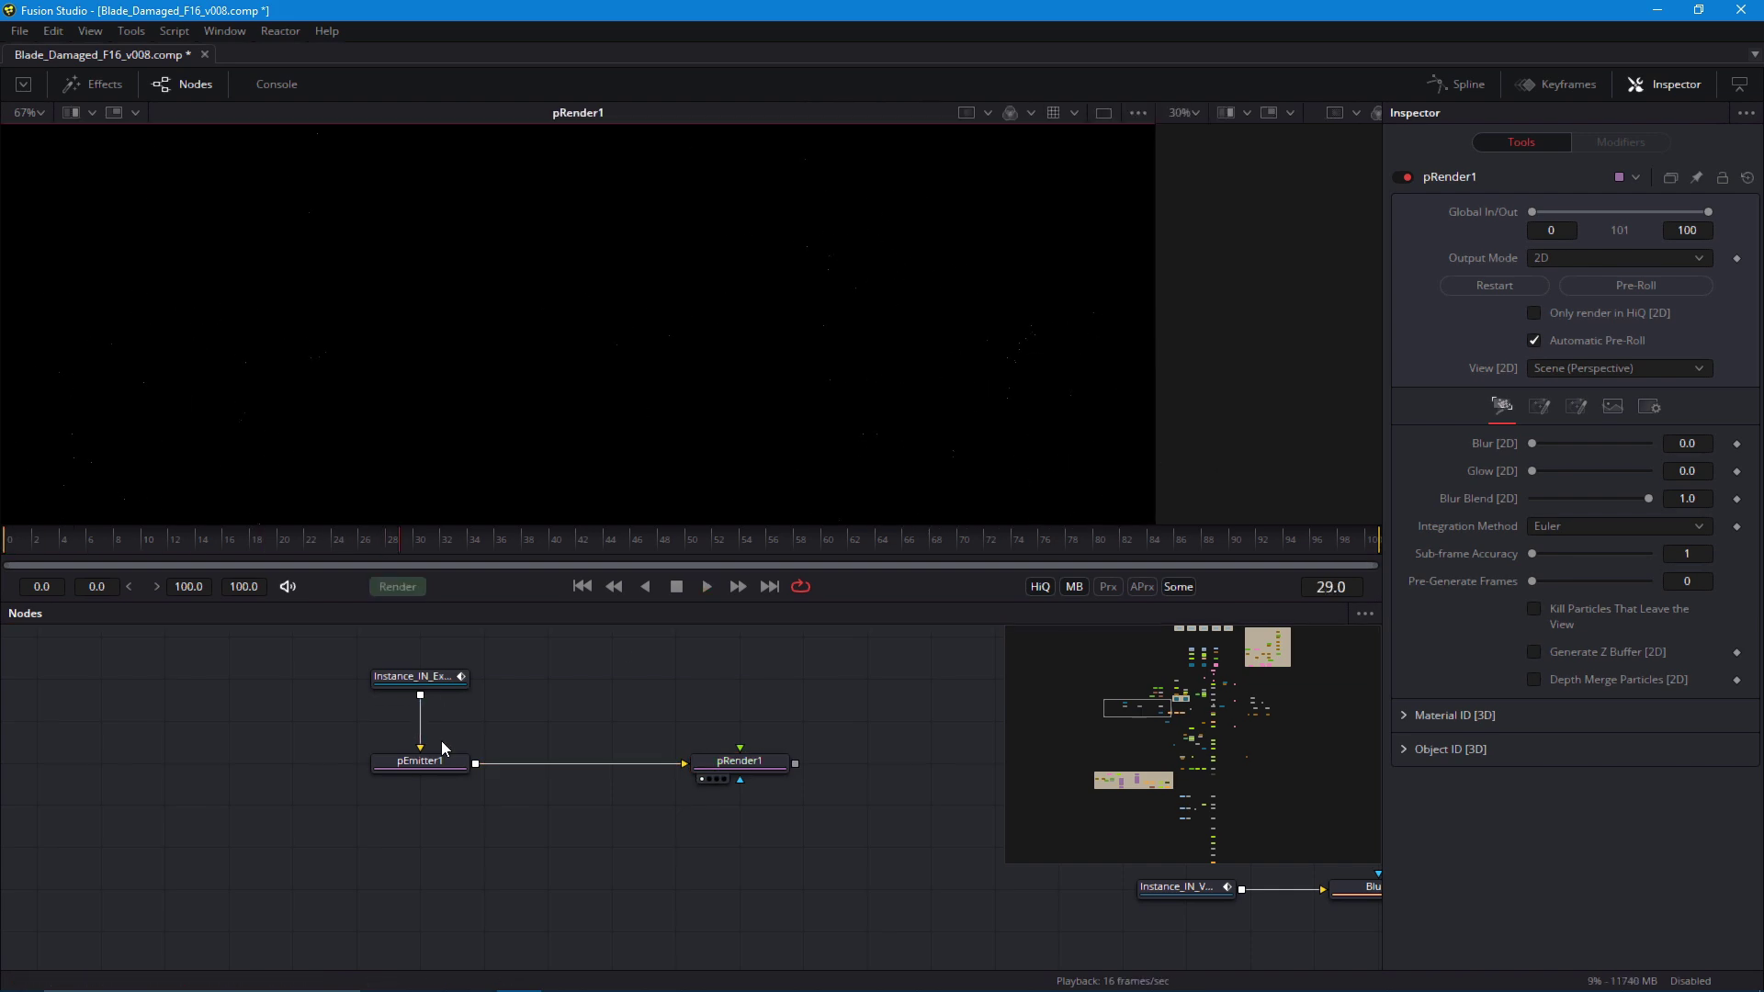
Set pEmitter1's particle style to Blob
left_click(436, 759)
left_click(1535, 273)
left_click(1535, 273)
left_click(1575, 212)
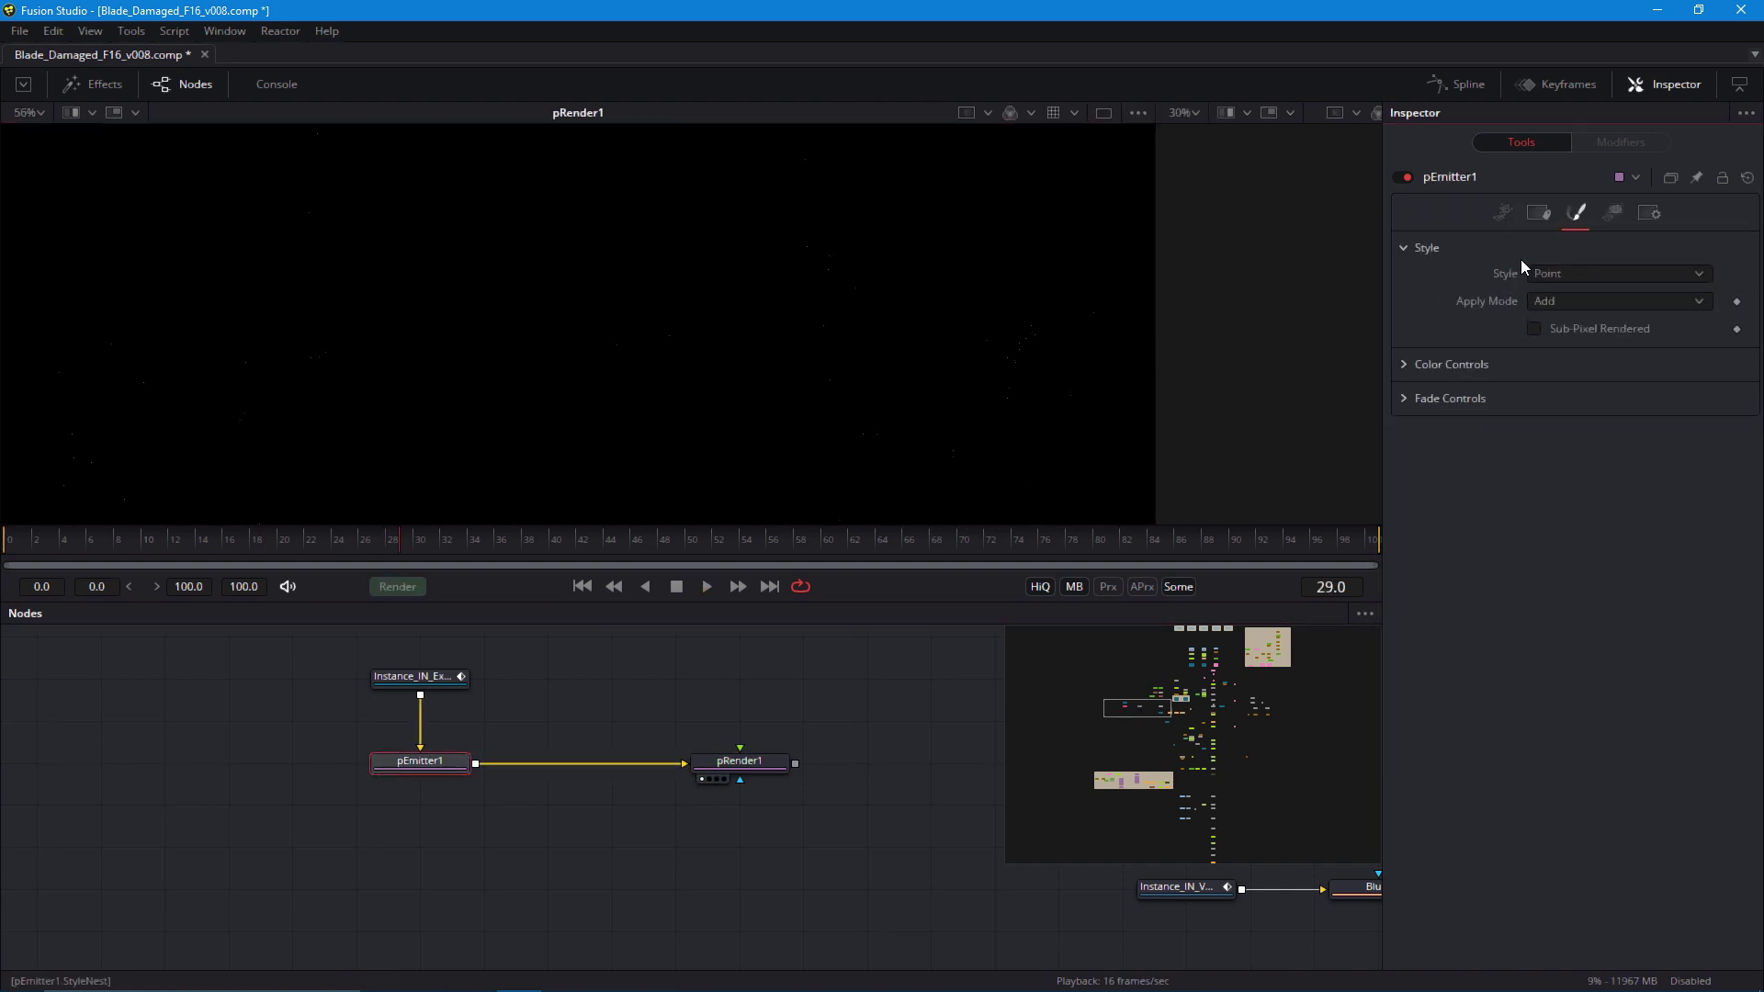
left_click(1553, 273)
left_click(1548, 332)
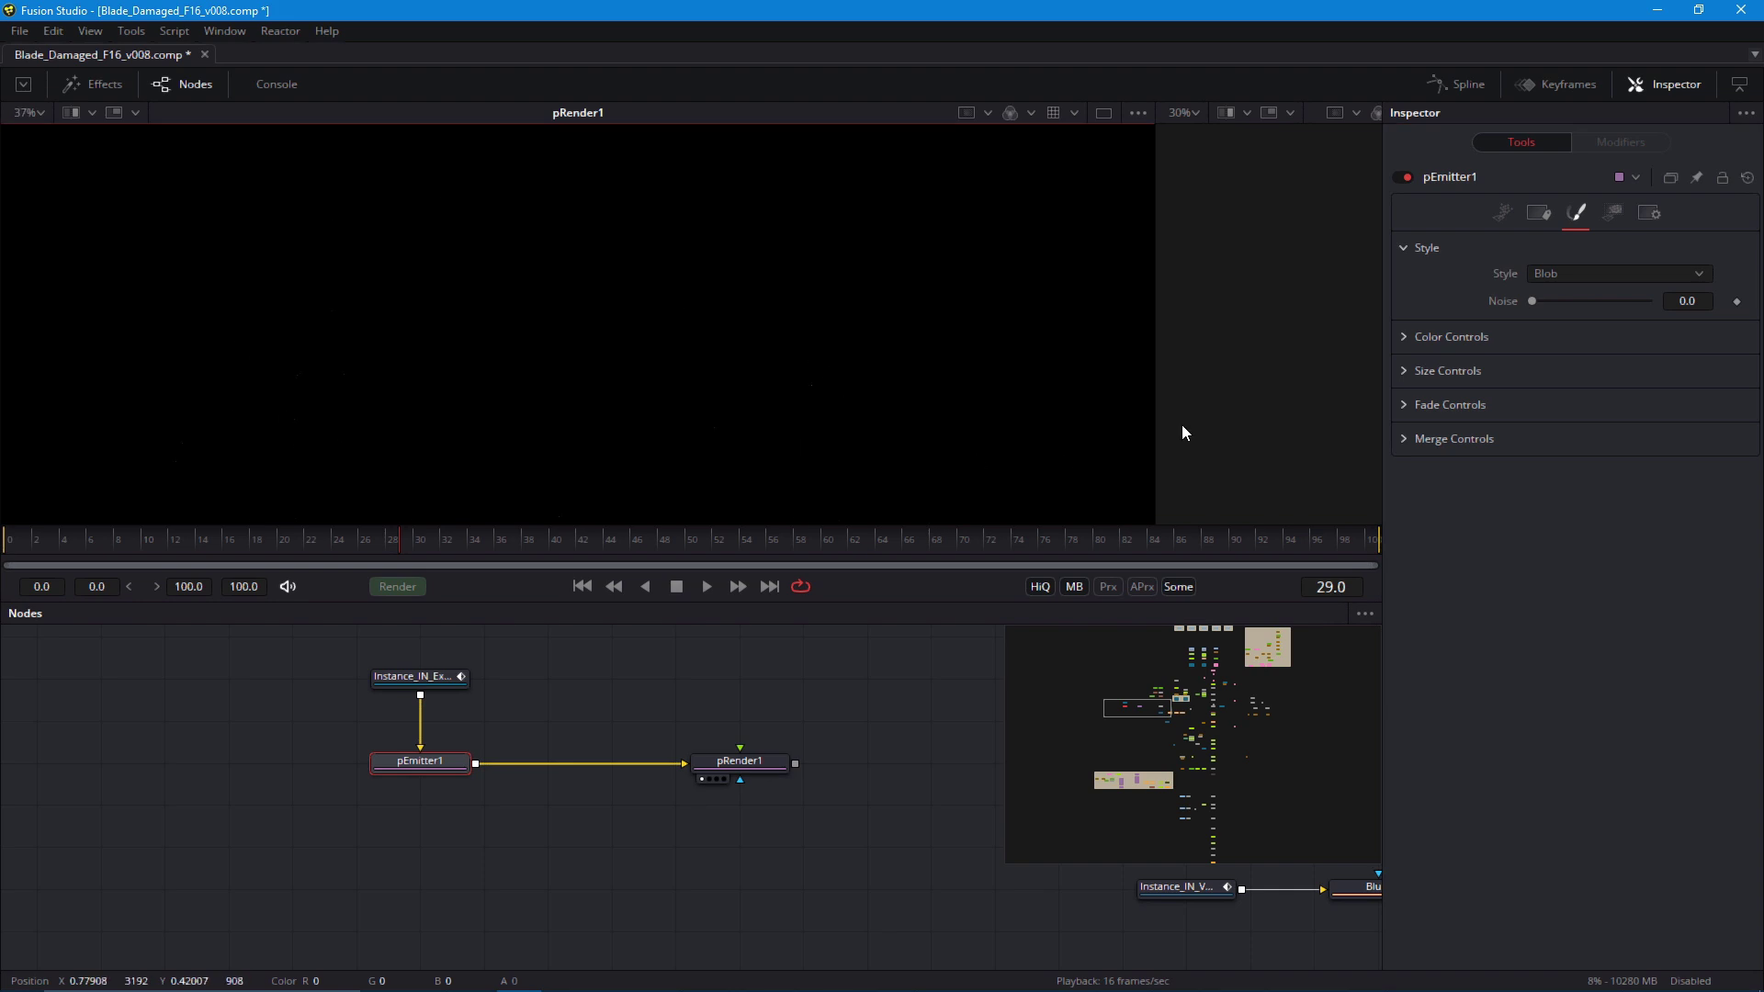
Set the blob particles' size to about 3.024 and their size variance to 1.0
left_click(1415, 377)
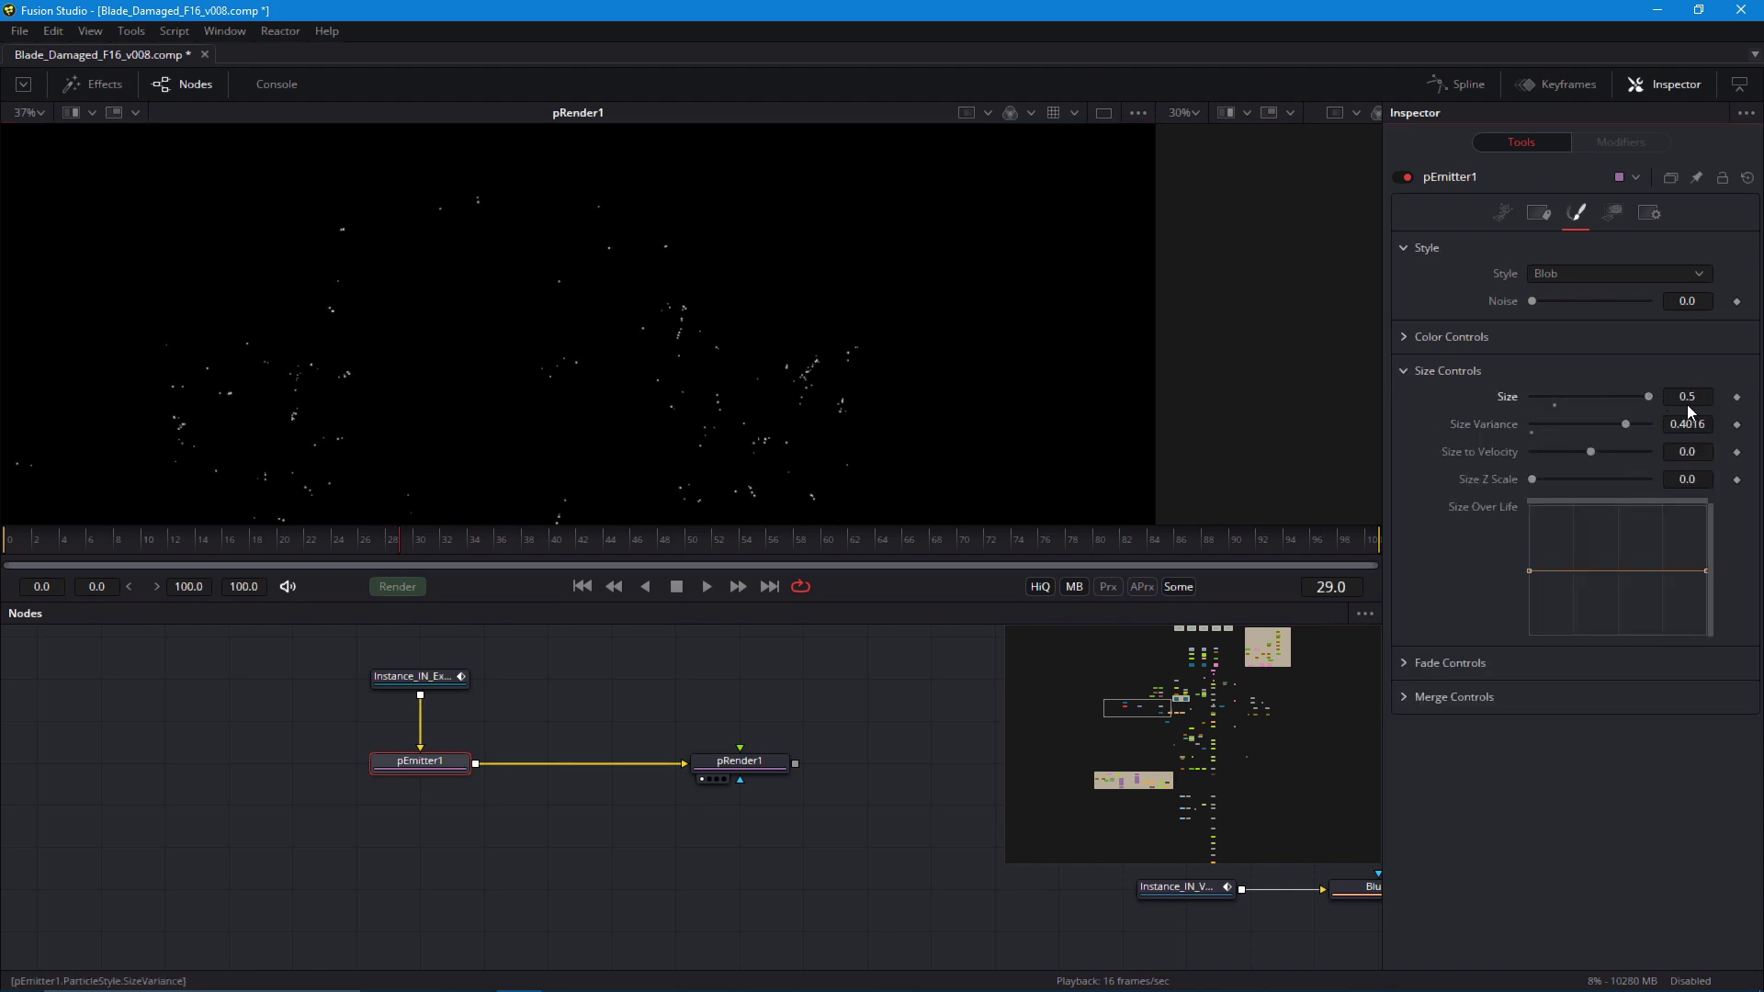
type("1")
key("Tab")
type("1")
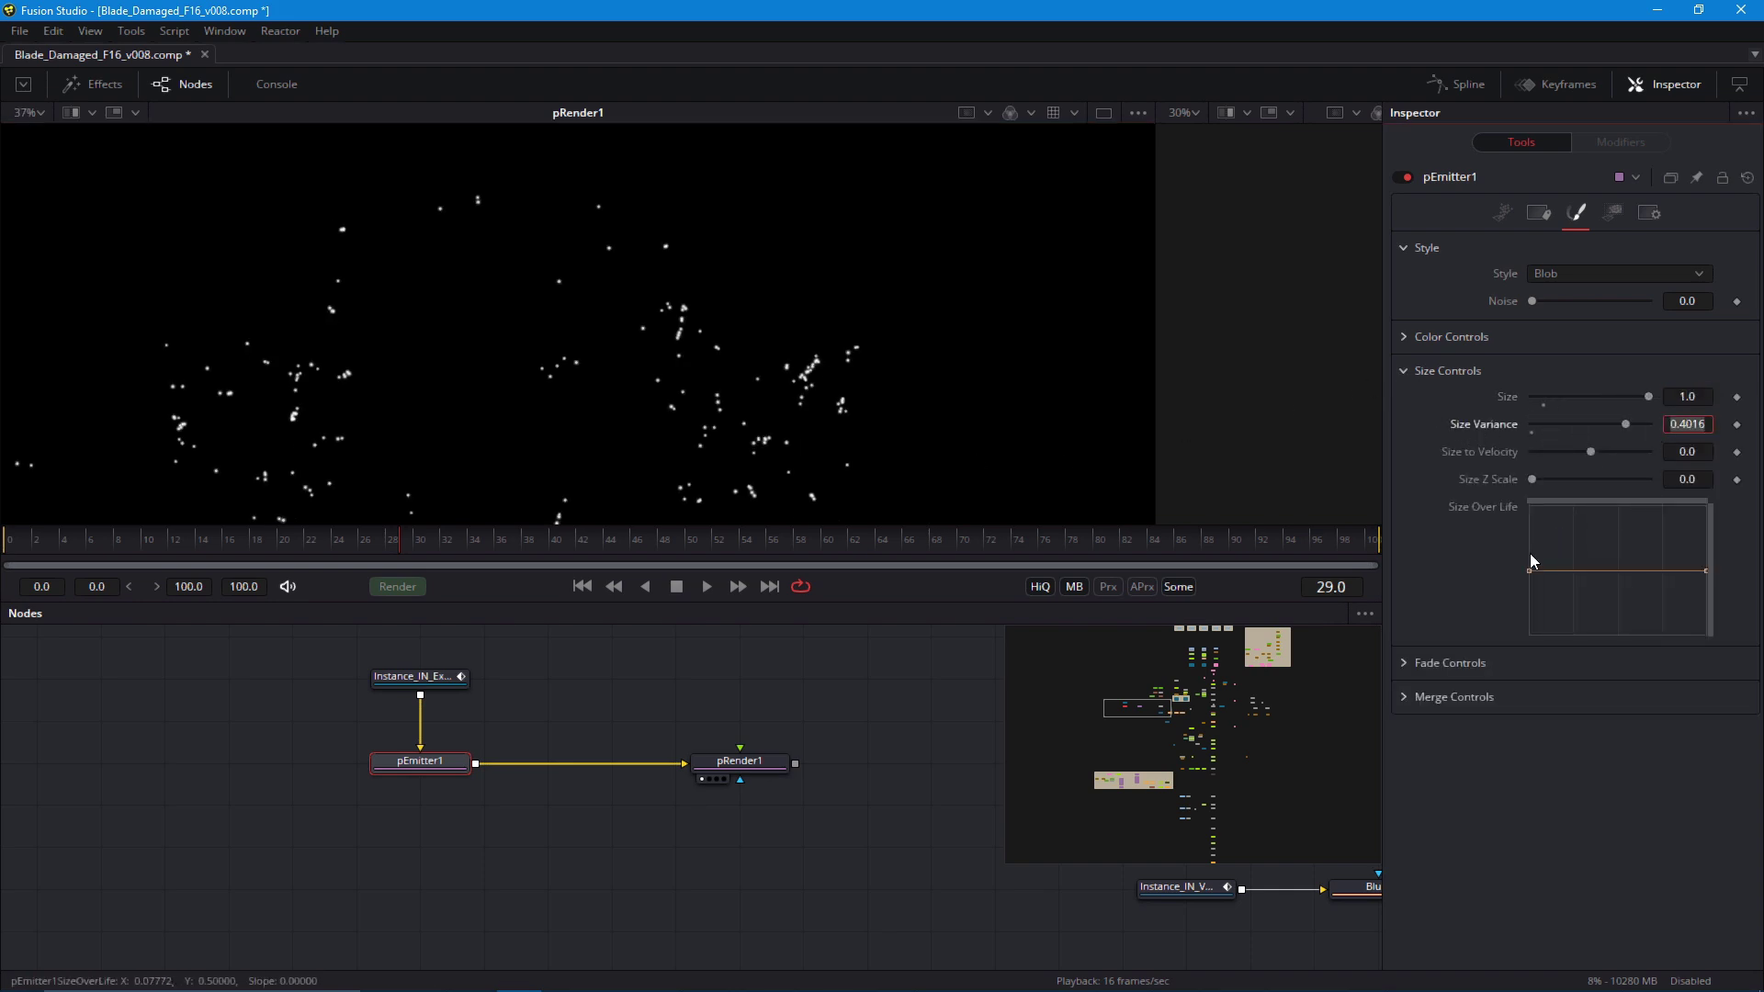
key("Tab")
key("Return")
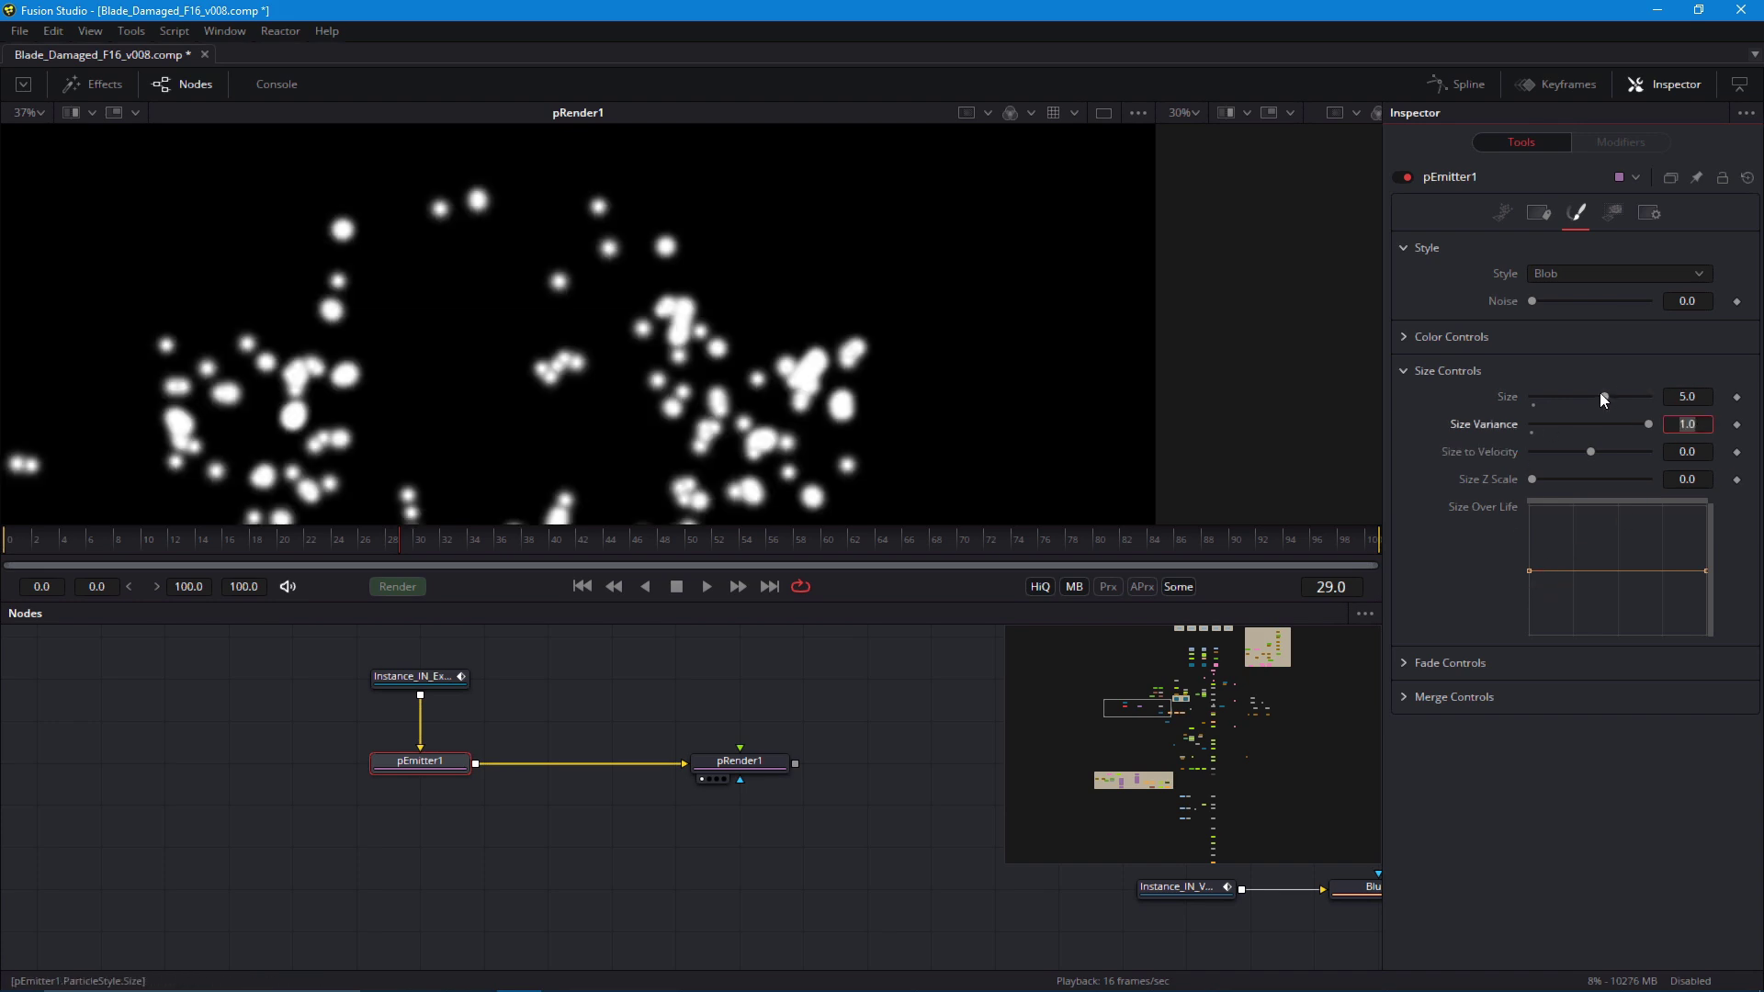
left_click_drag(1599, 394, 1572, 400)
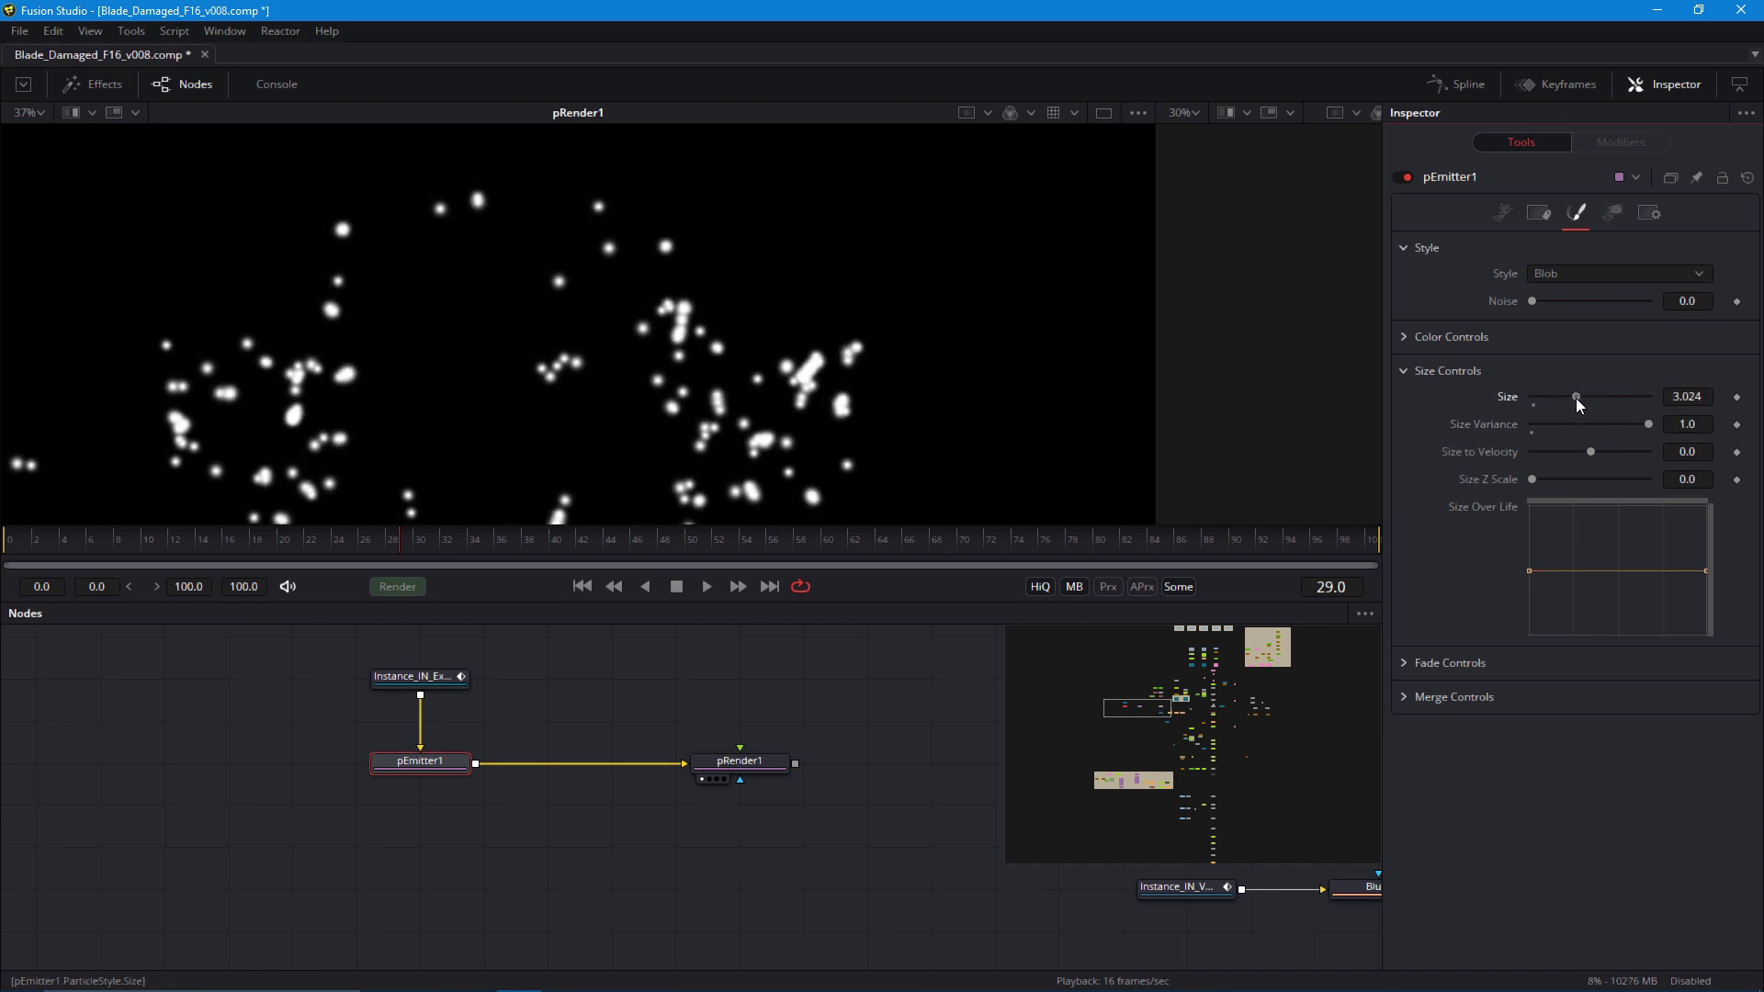
Play the particle animation from the first frame and compare it with the mask instance in the second viewer
scroll(680, 446, "down", 2)
left_click(583, 587)
key("space")
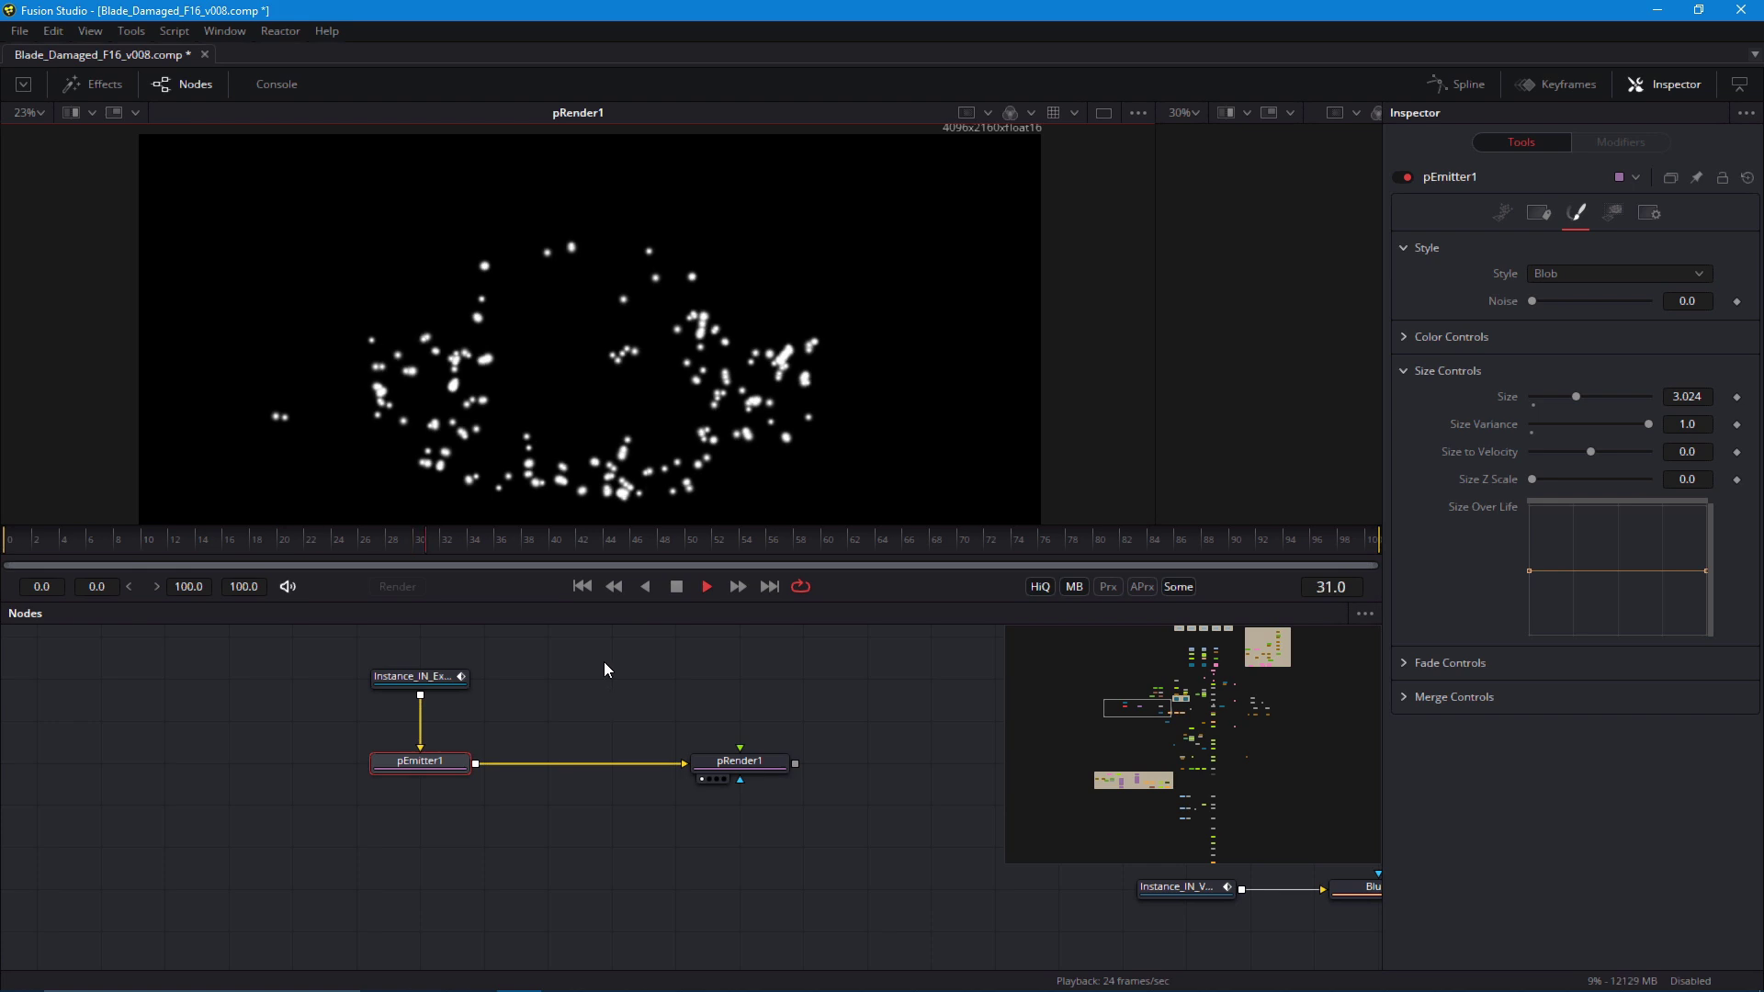
left_click(583, 588)
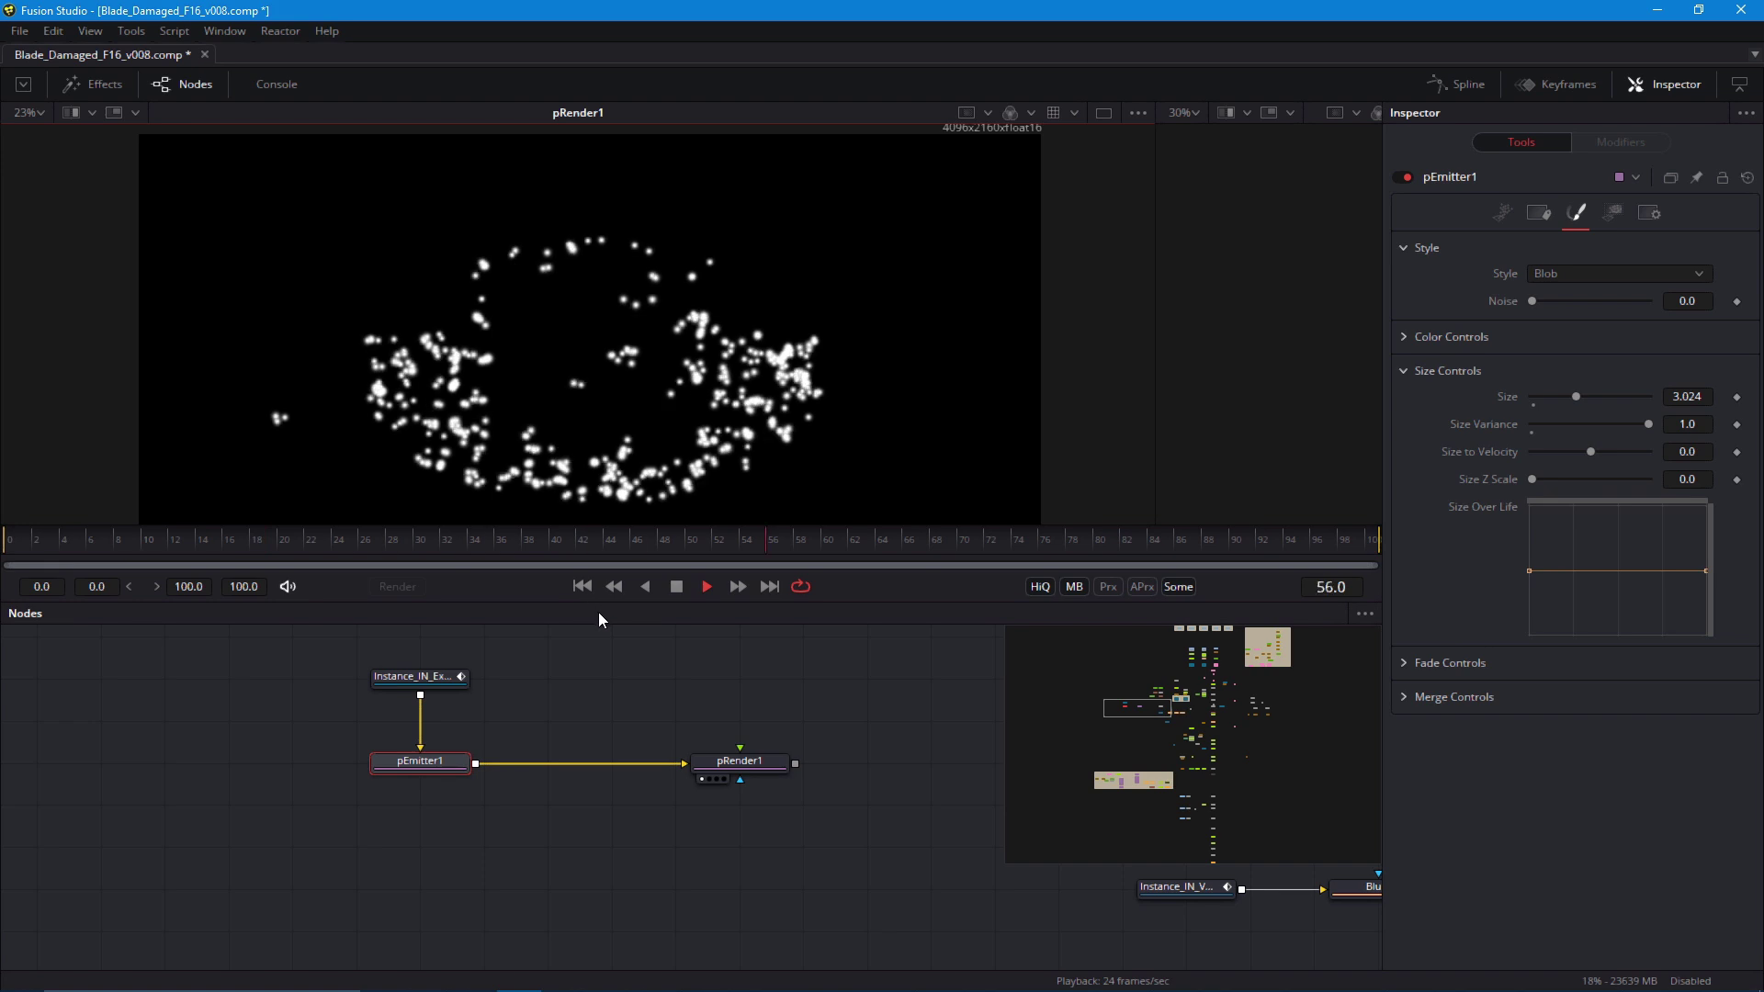
key("space")
left_click_drag(598, 655, 547, 718)
key("Home")
key("space")
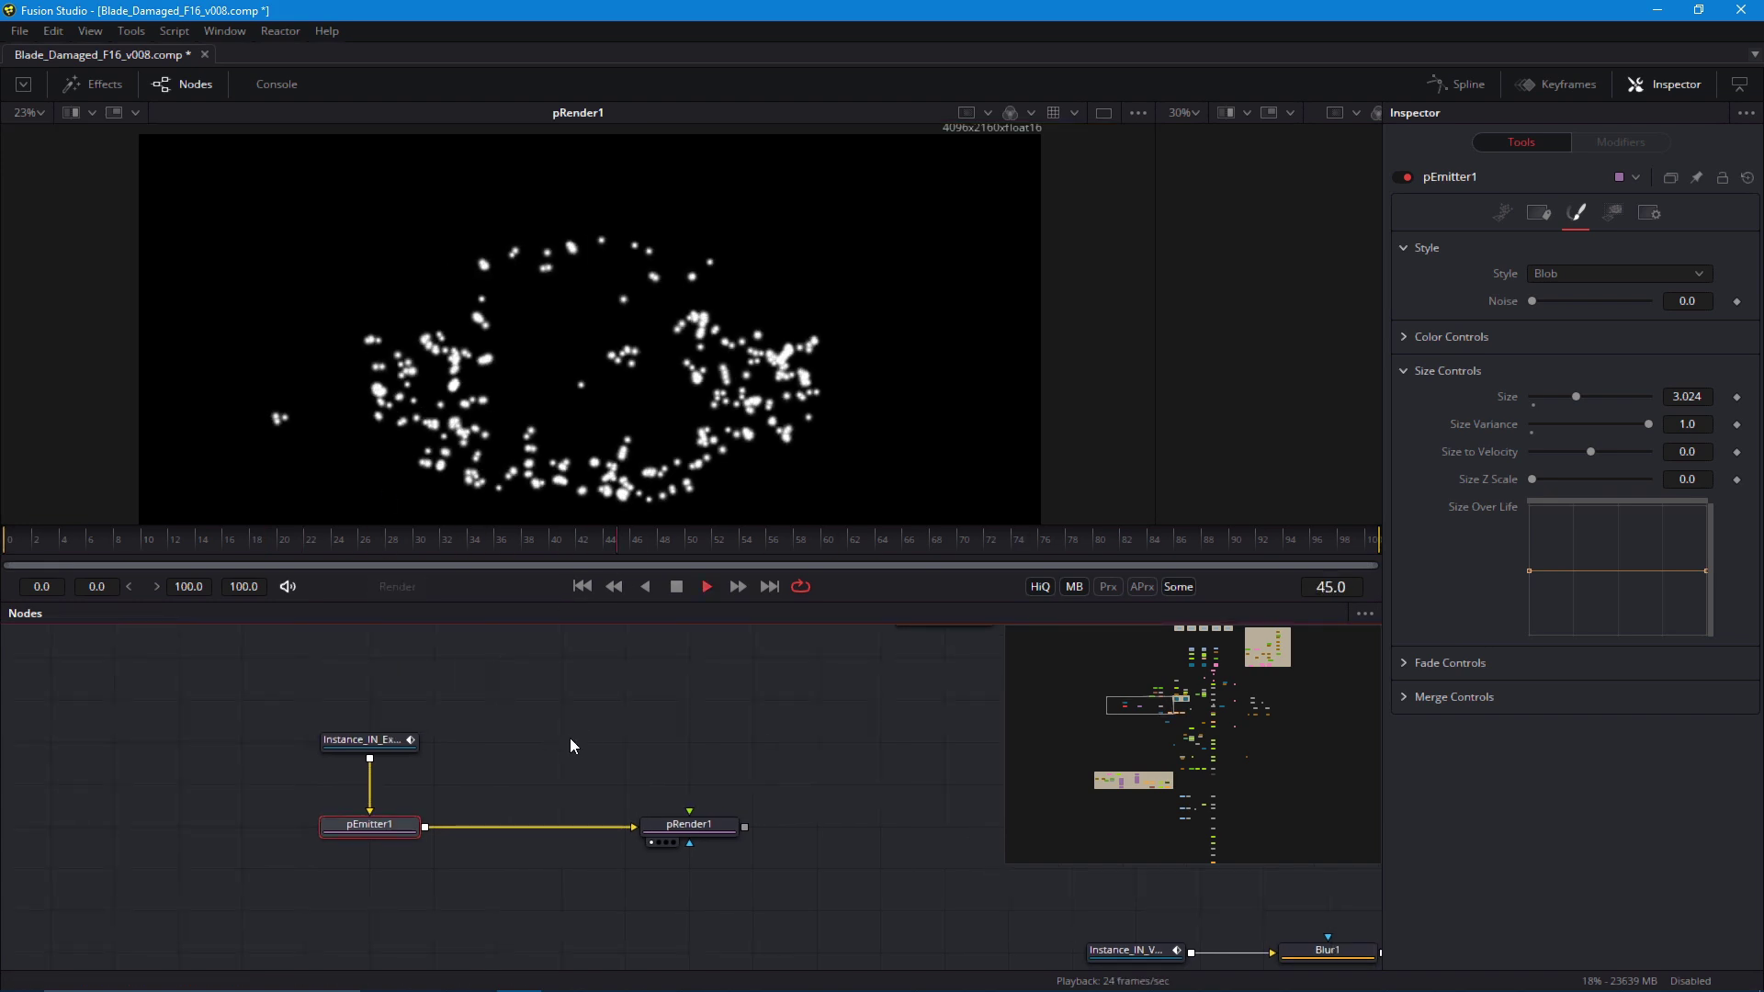
left_click_drag(383, 745, 1106, 437)
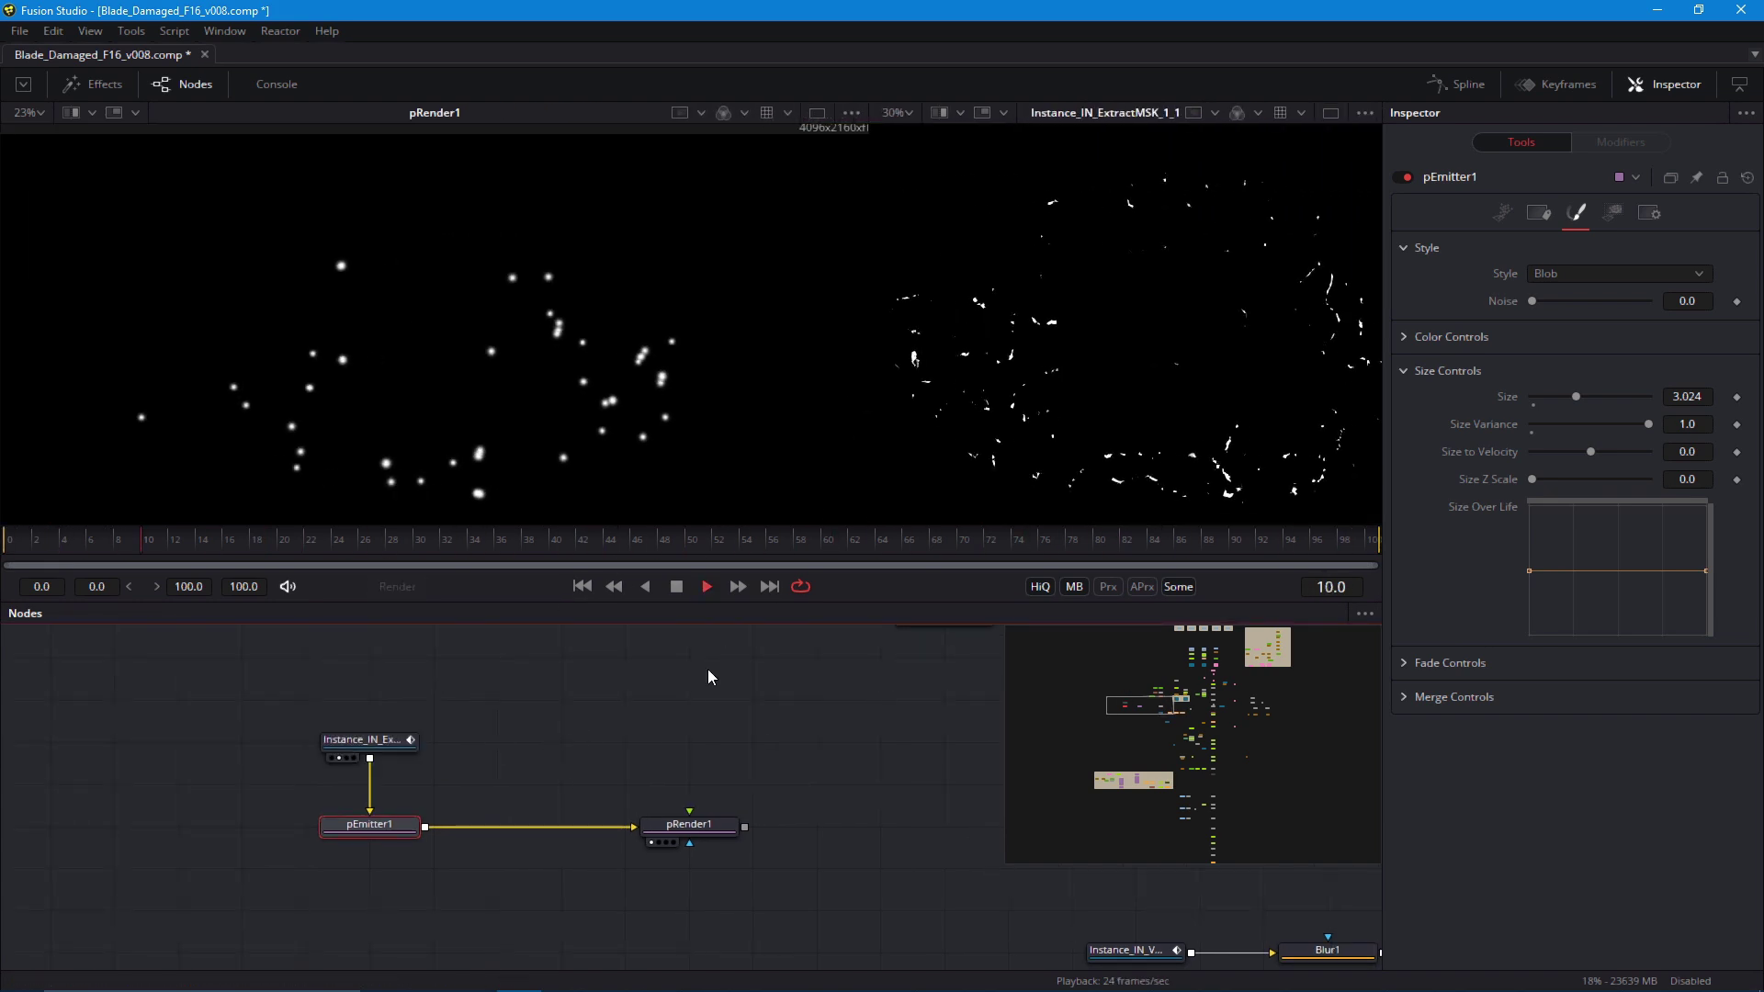
key("space")
Spread out the emitter and render nodes and add a Background node in the empty area above them
left_click_drag(386, 864, 300, 848)
left_click_drag(625, 812, 687, 812)
left_click_drag(484, 877, 511, 910)
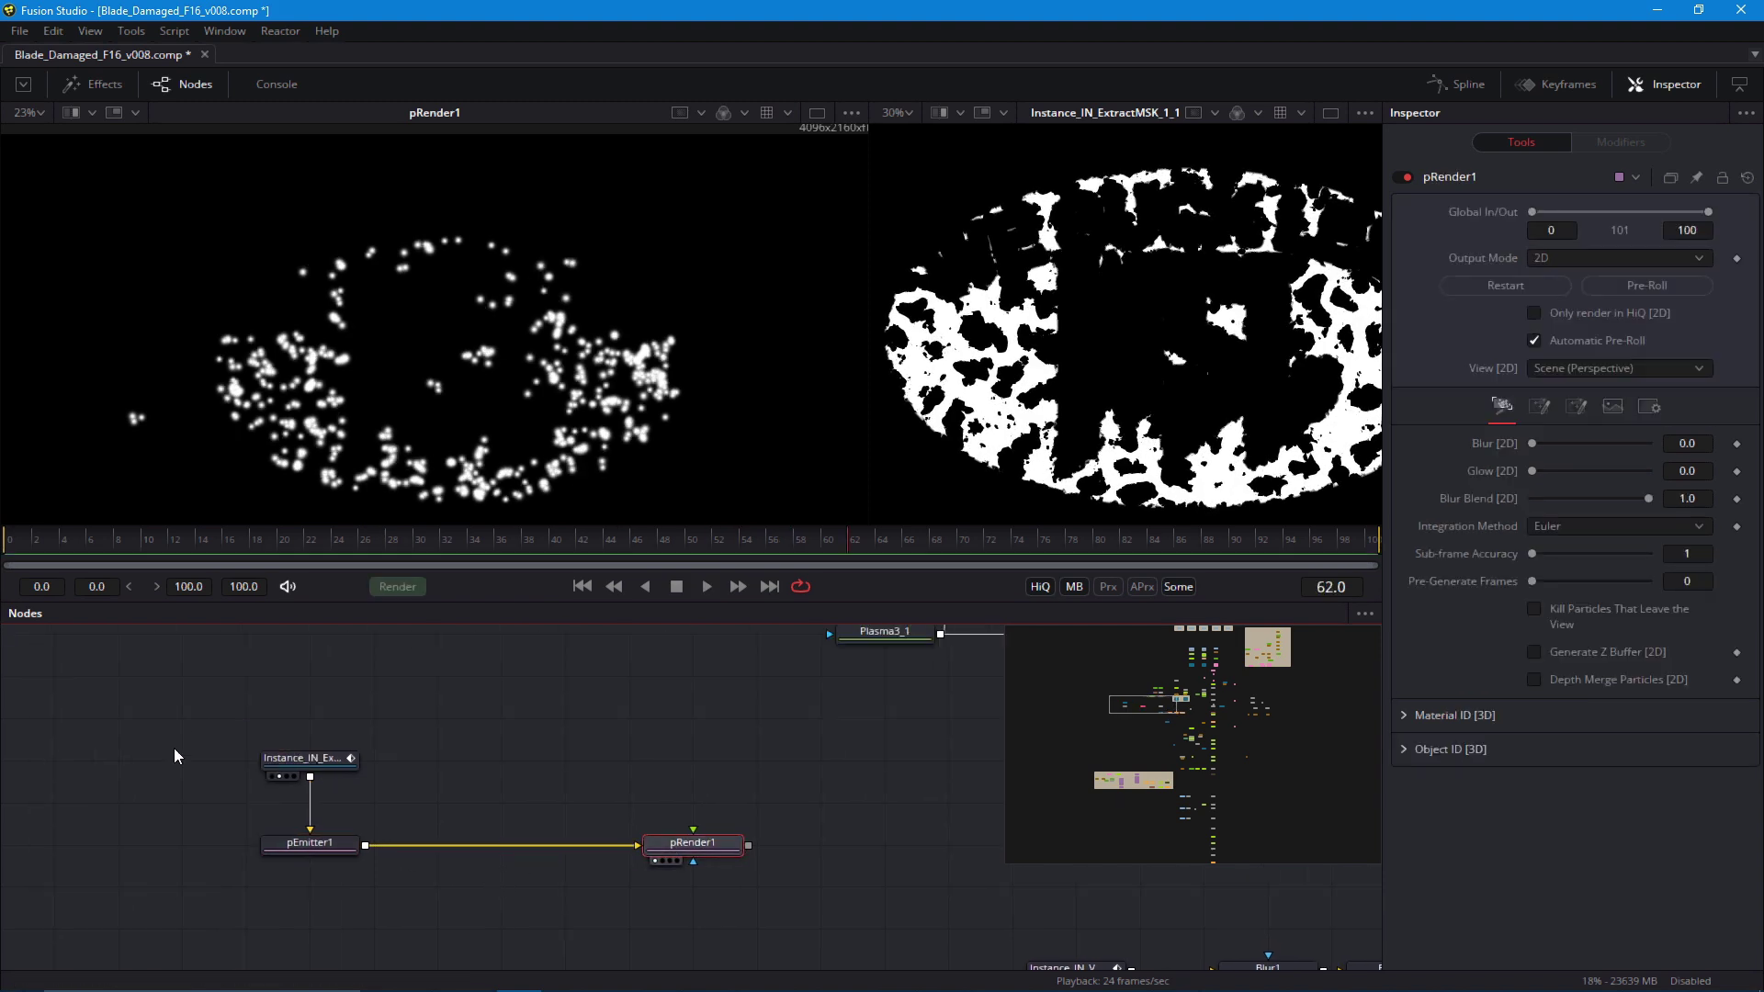
left_click_drag(173, 748, 183, 794)
left_click(530, 759)
key("shift+space")
type("bg")
key("Return")
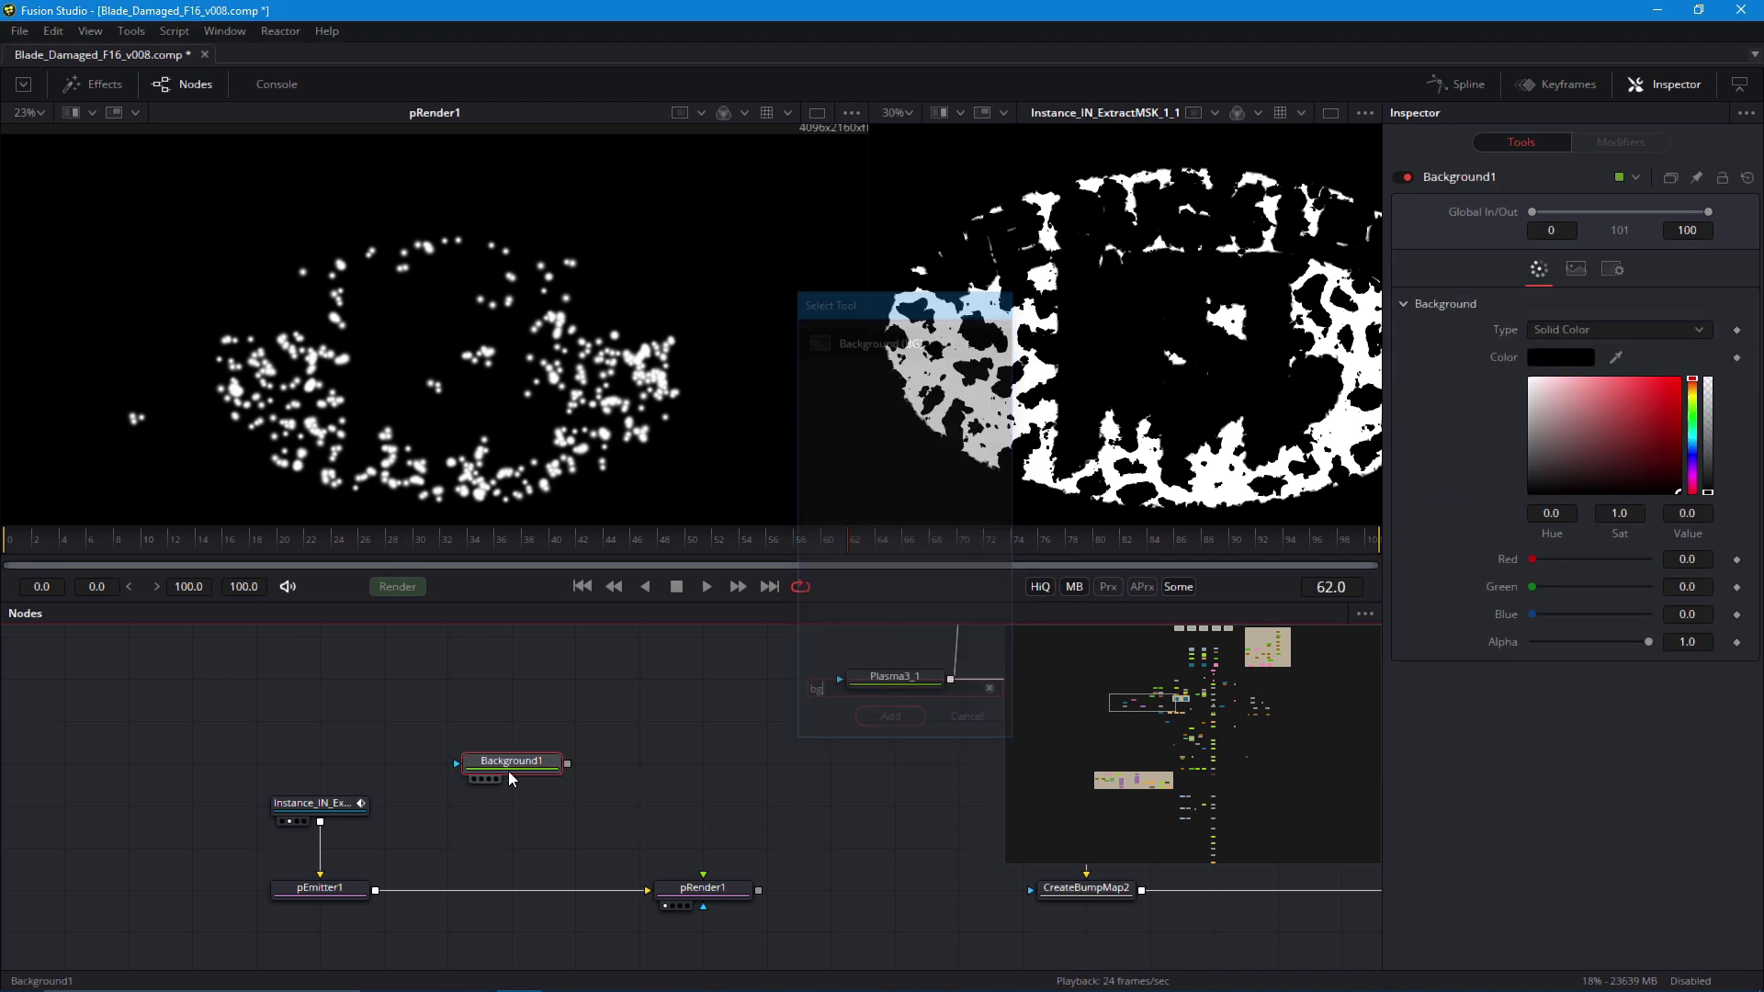
Set Background1's image size to 512 by 512 and place the node beside the mask instance
left_click(1574, 270)
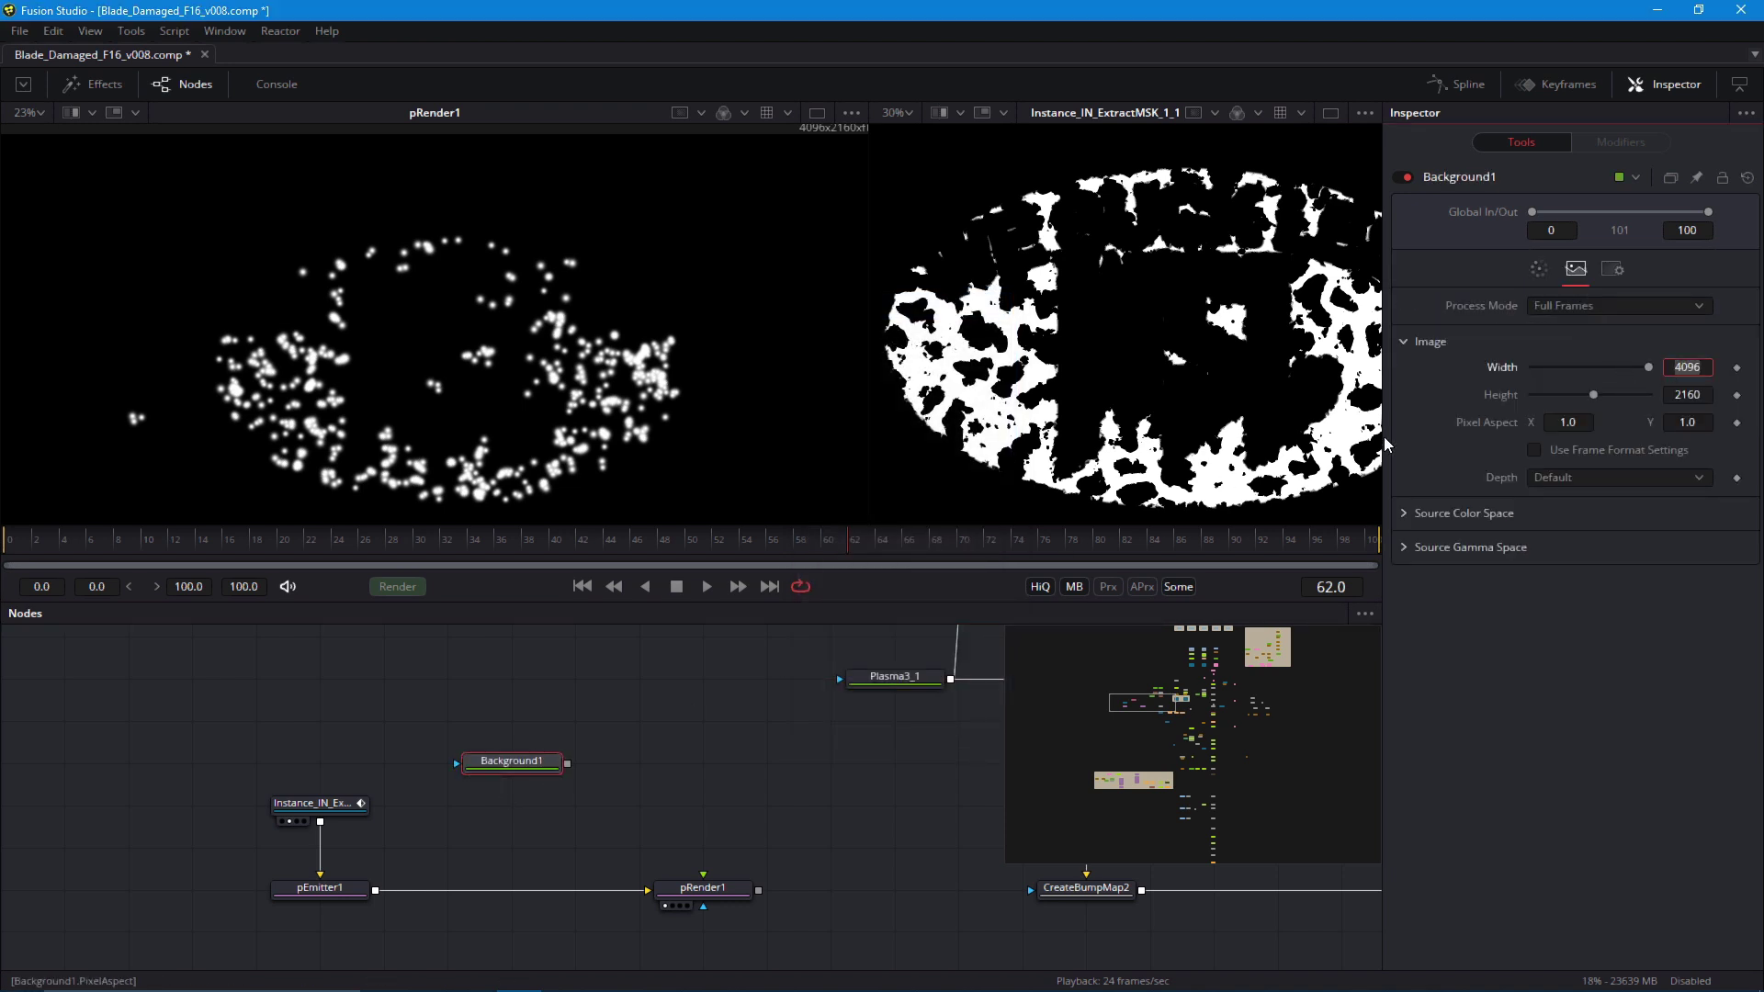
type("5")
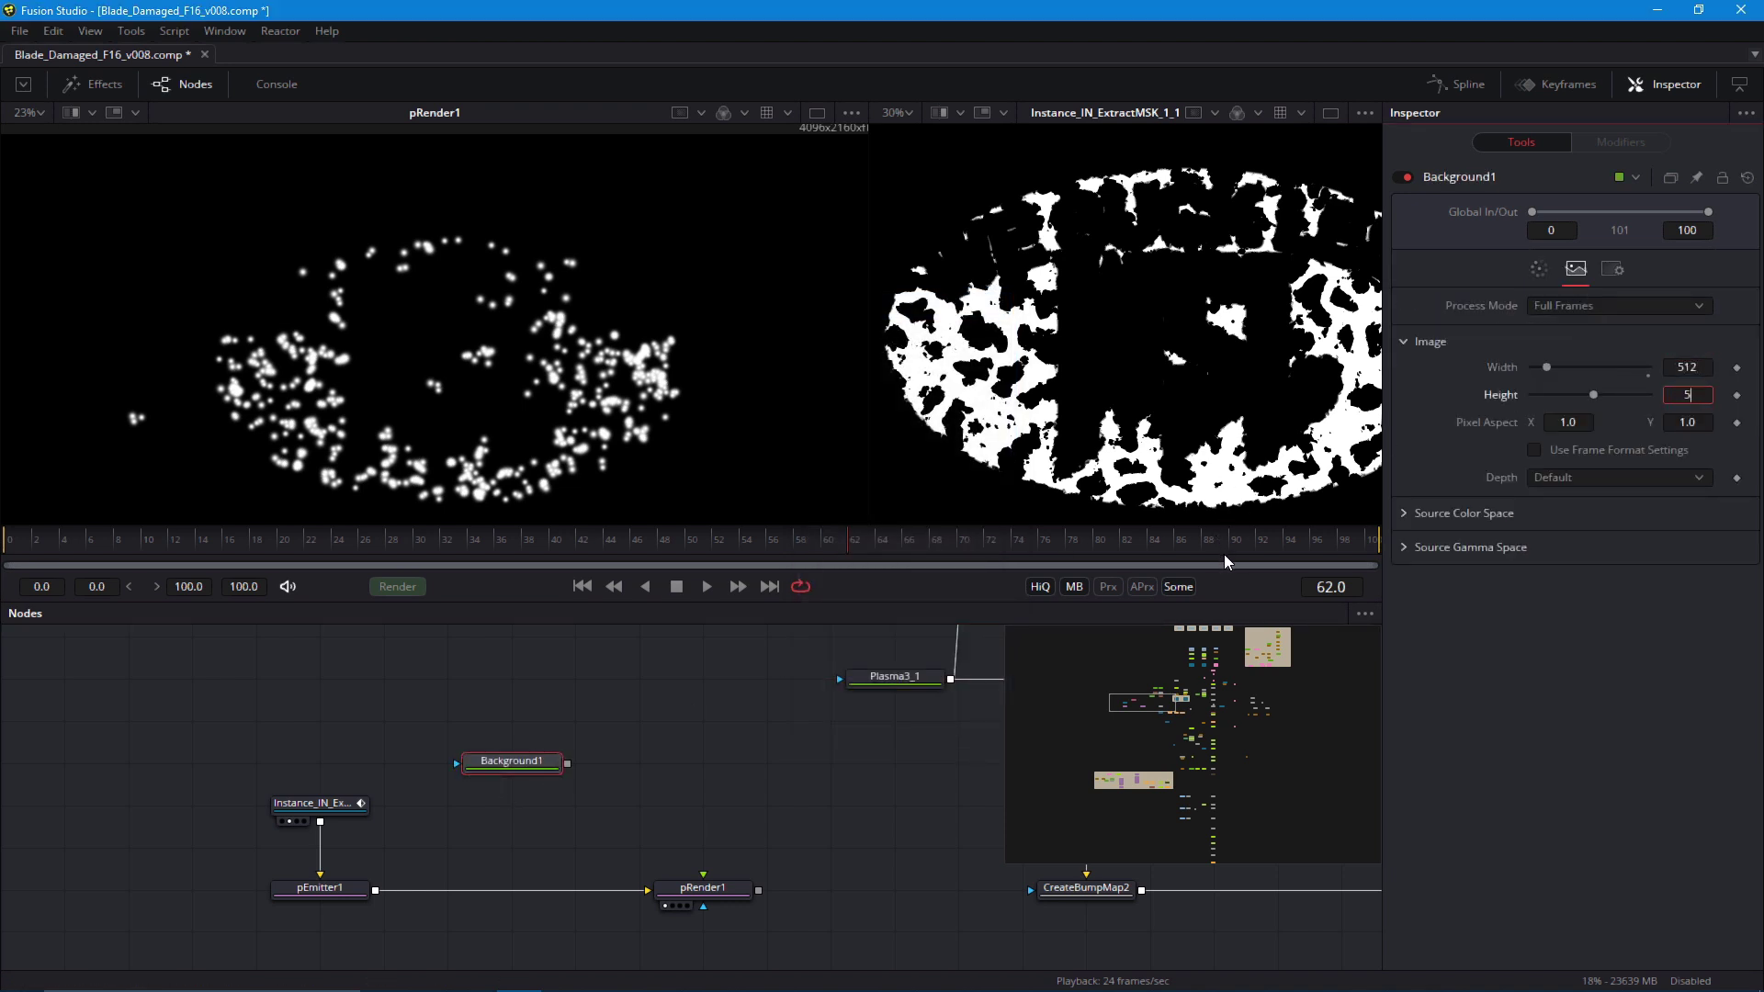
type("12")
key("Tab")
left_click_drag(526, 772, 525, 814)
Add a Polygon mask above Background1, connect it as the background's mask and view Background1
left_click(526, 715)
key("shift+space")
type("p")
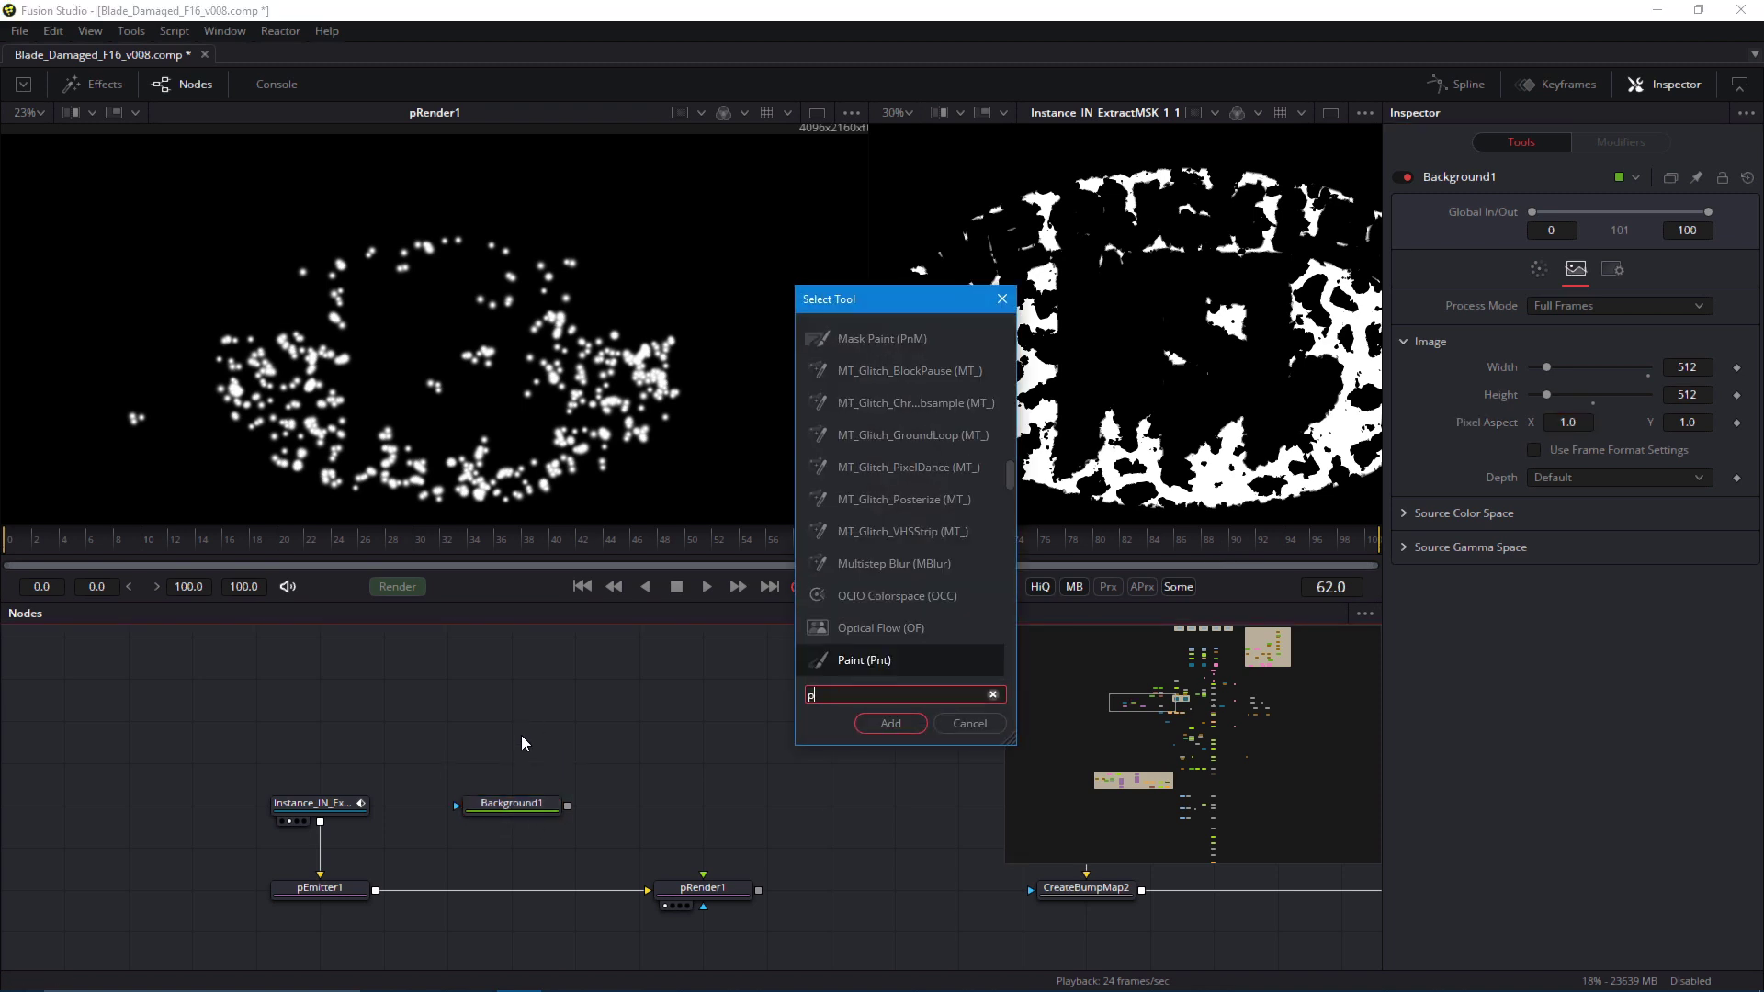
type("oly")
key("Return")
scroll(563, 748, "up", 2)
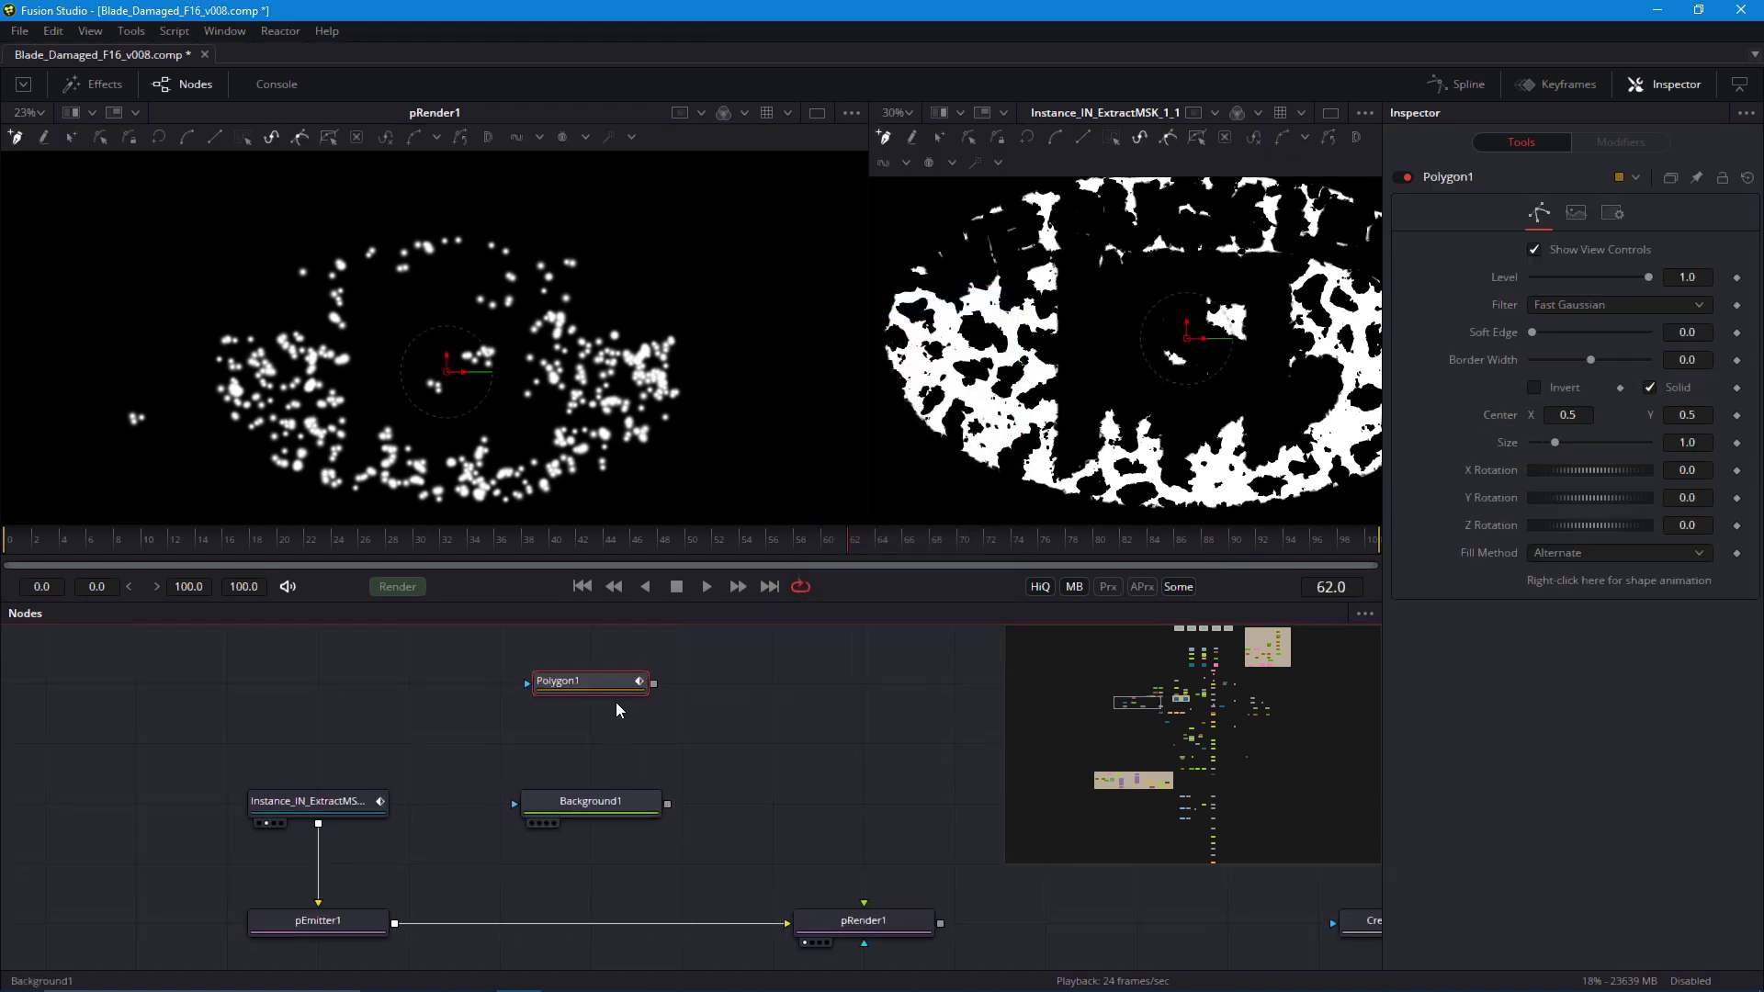
left_click(597, 800)
left_click_drag(653, 683, 601, 754)
key("1")
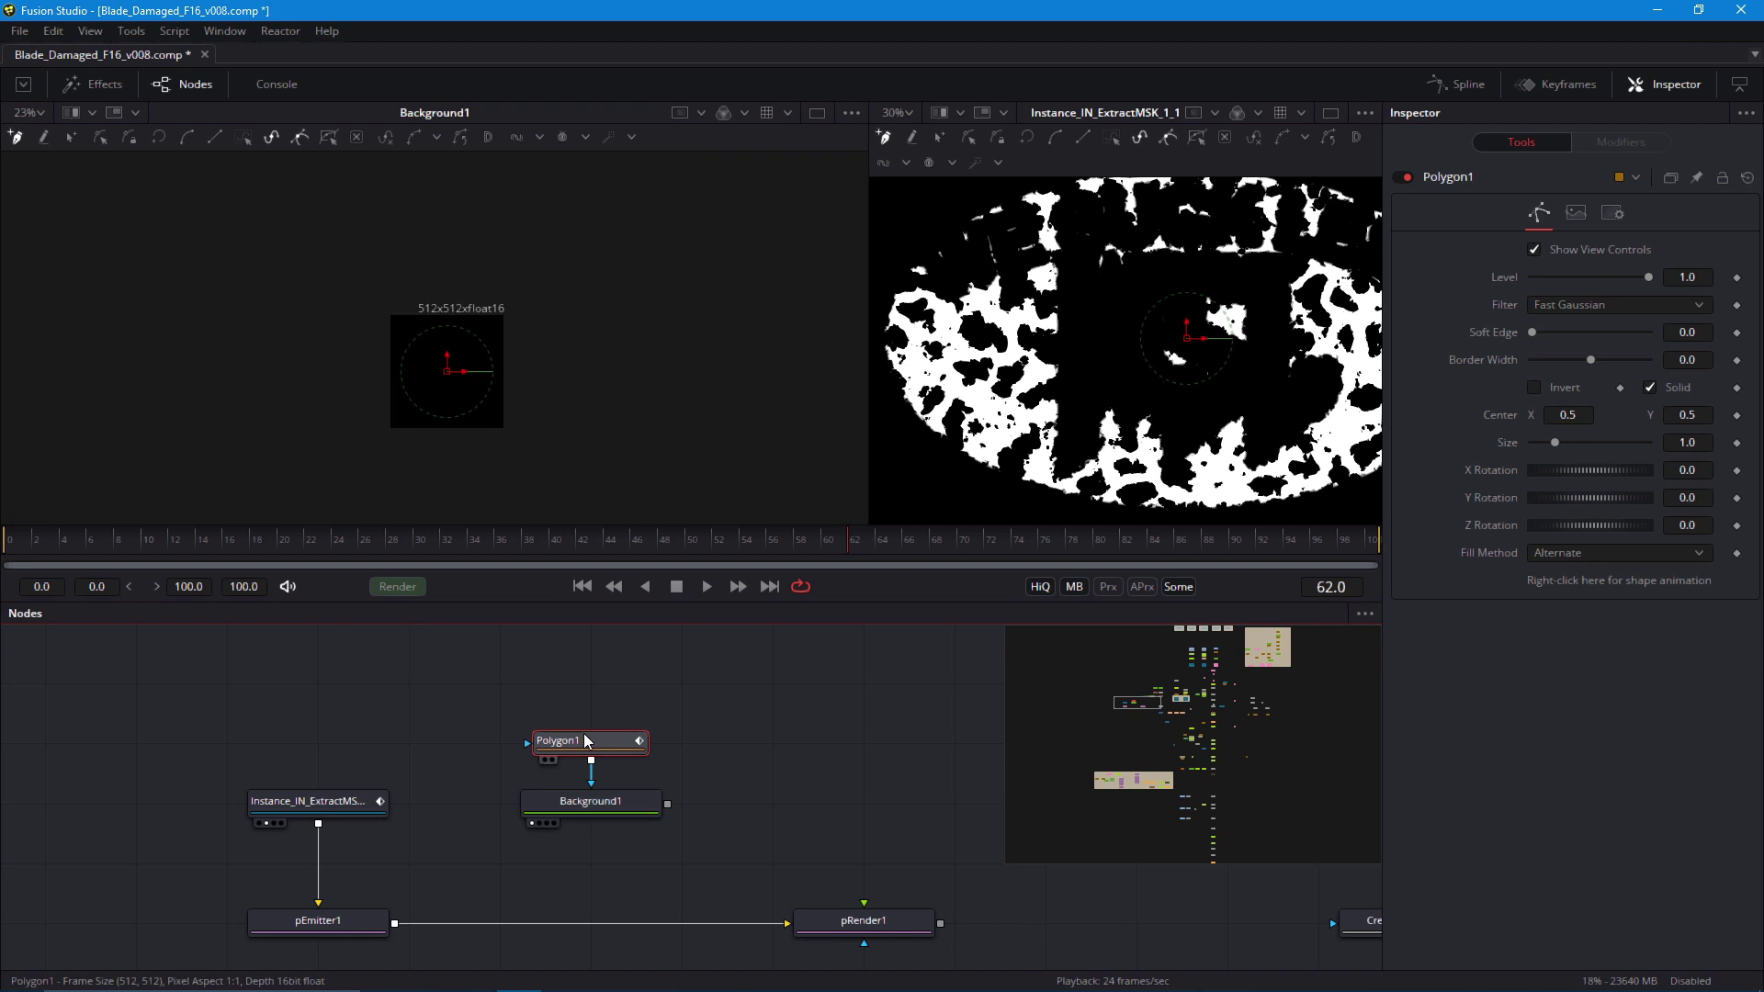
Make Background1 white and draw a jagged open polyline diagonally across its frame with Polygon1
scroll(416, 371, "up", 4)
left_click(597, 800)
left_click(1539, 269)
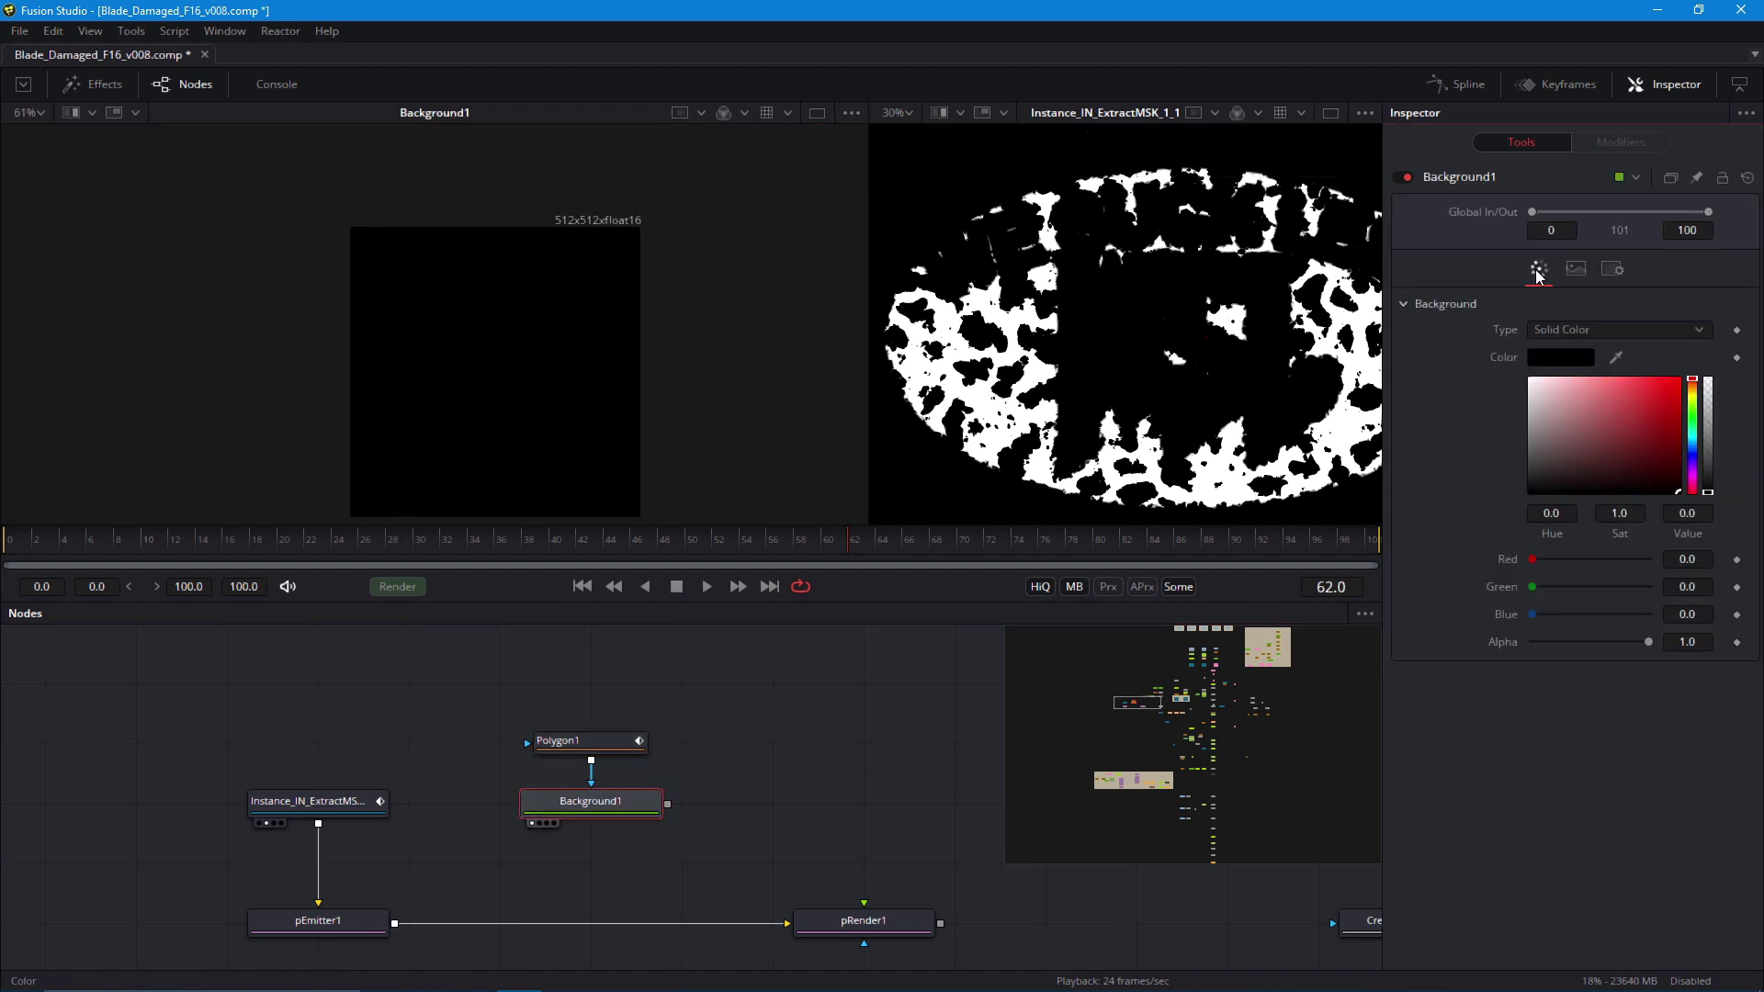
left_click(562, 743)
scroll(435, 368, "up", 1)
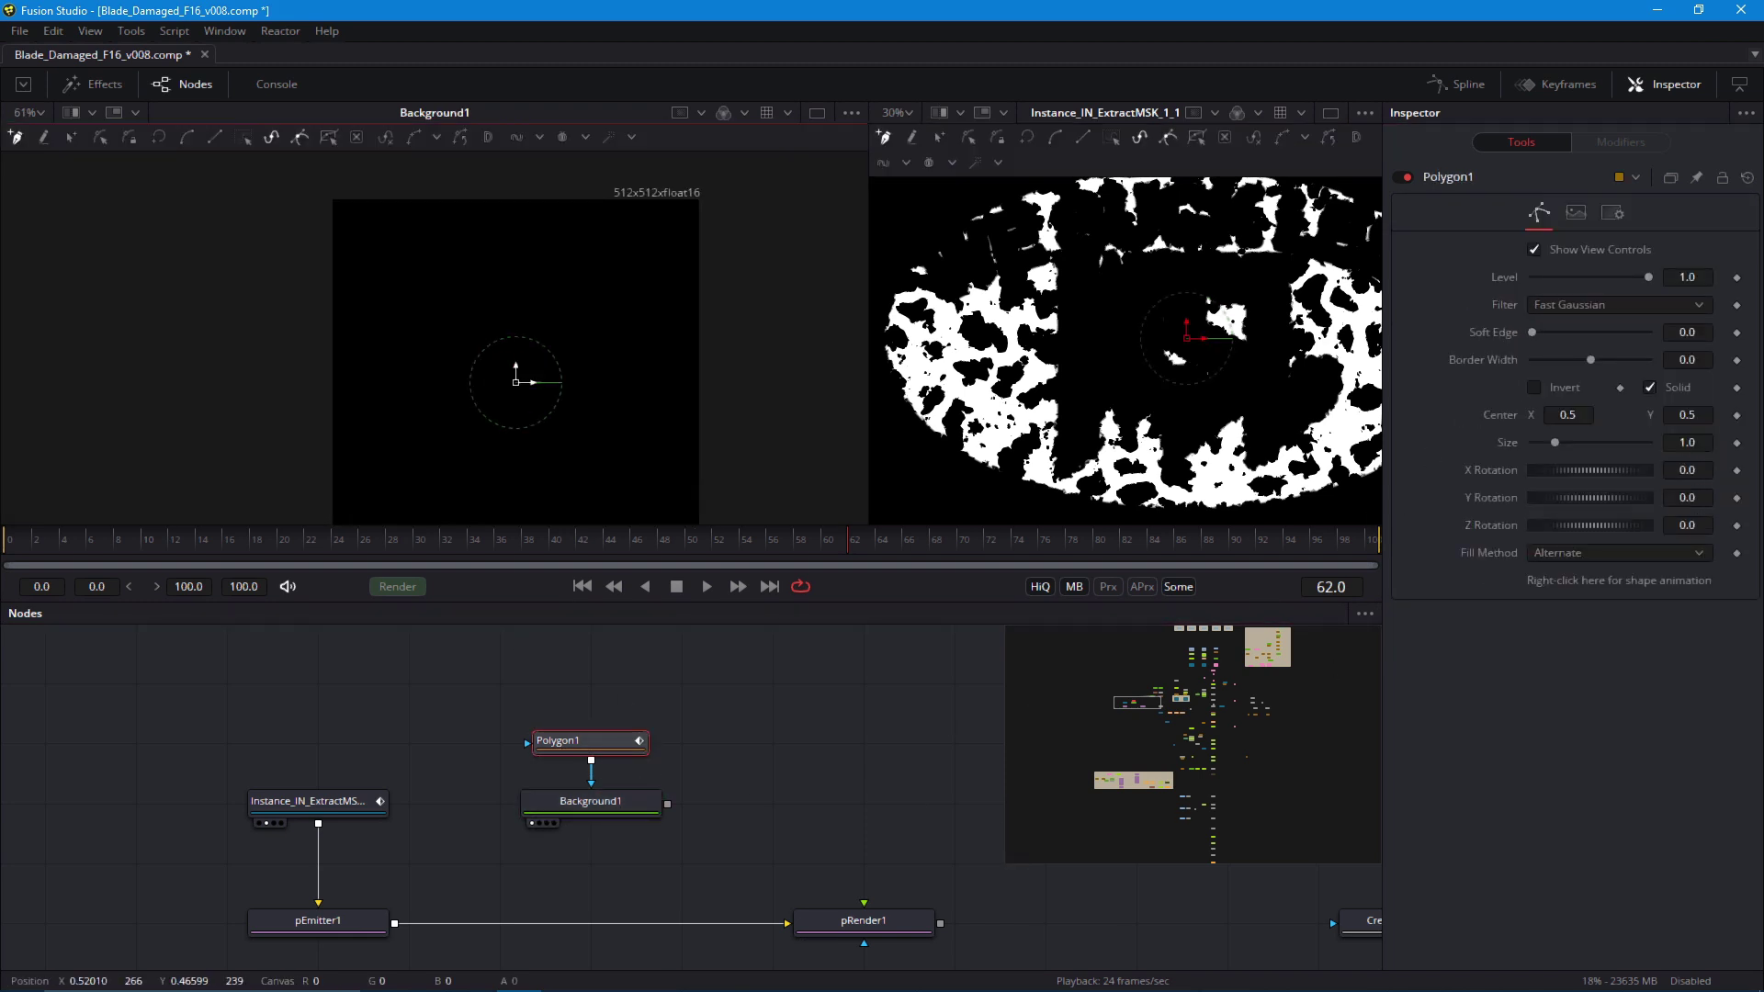
left_click_drag(407, 227, 405, 188)
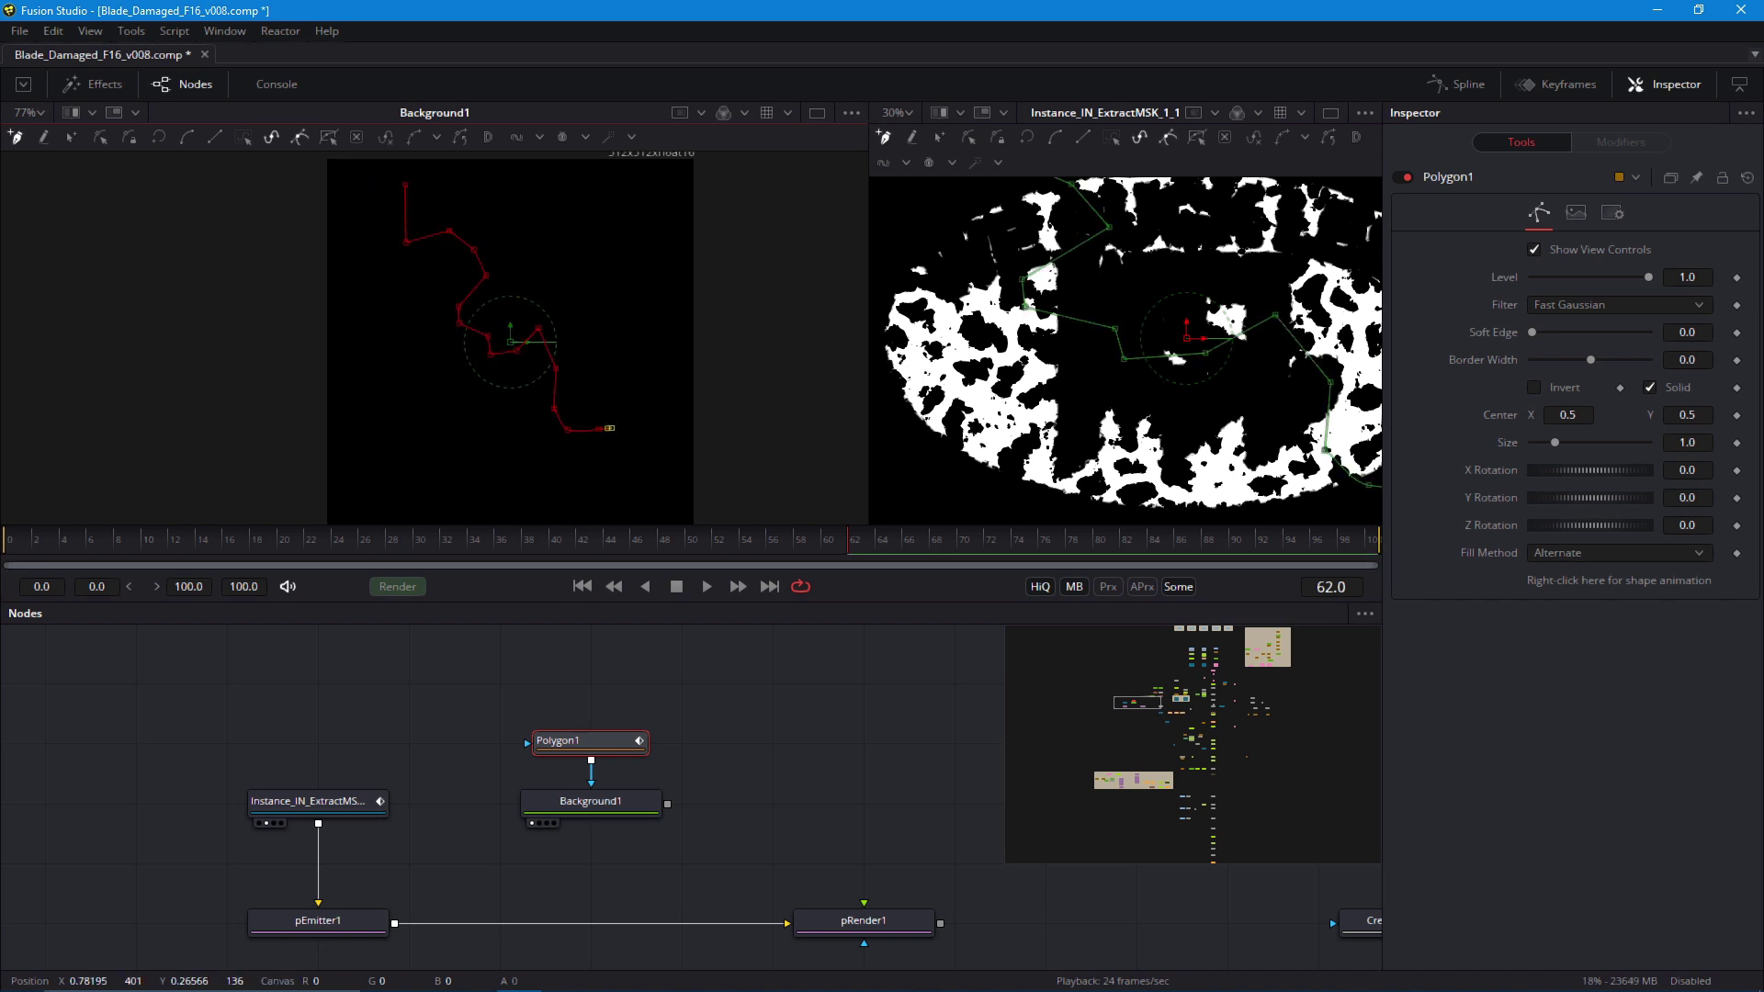
scroll(658, 496, "down", 2)
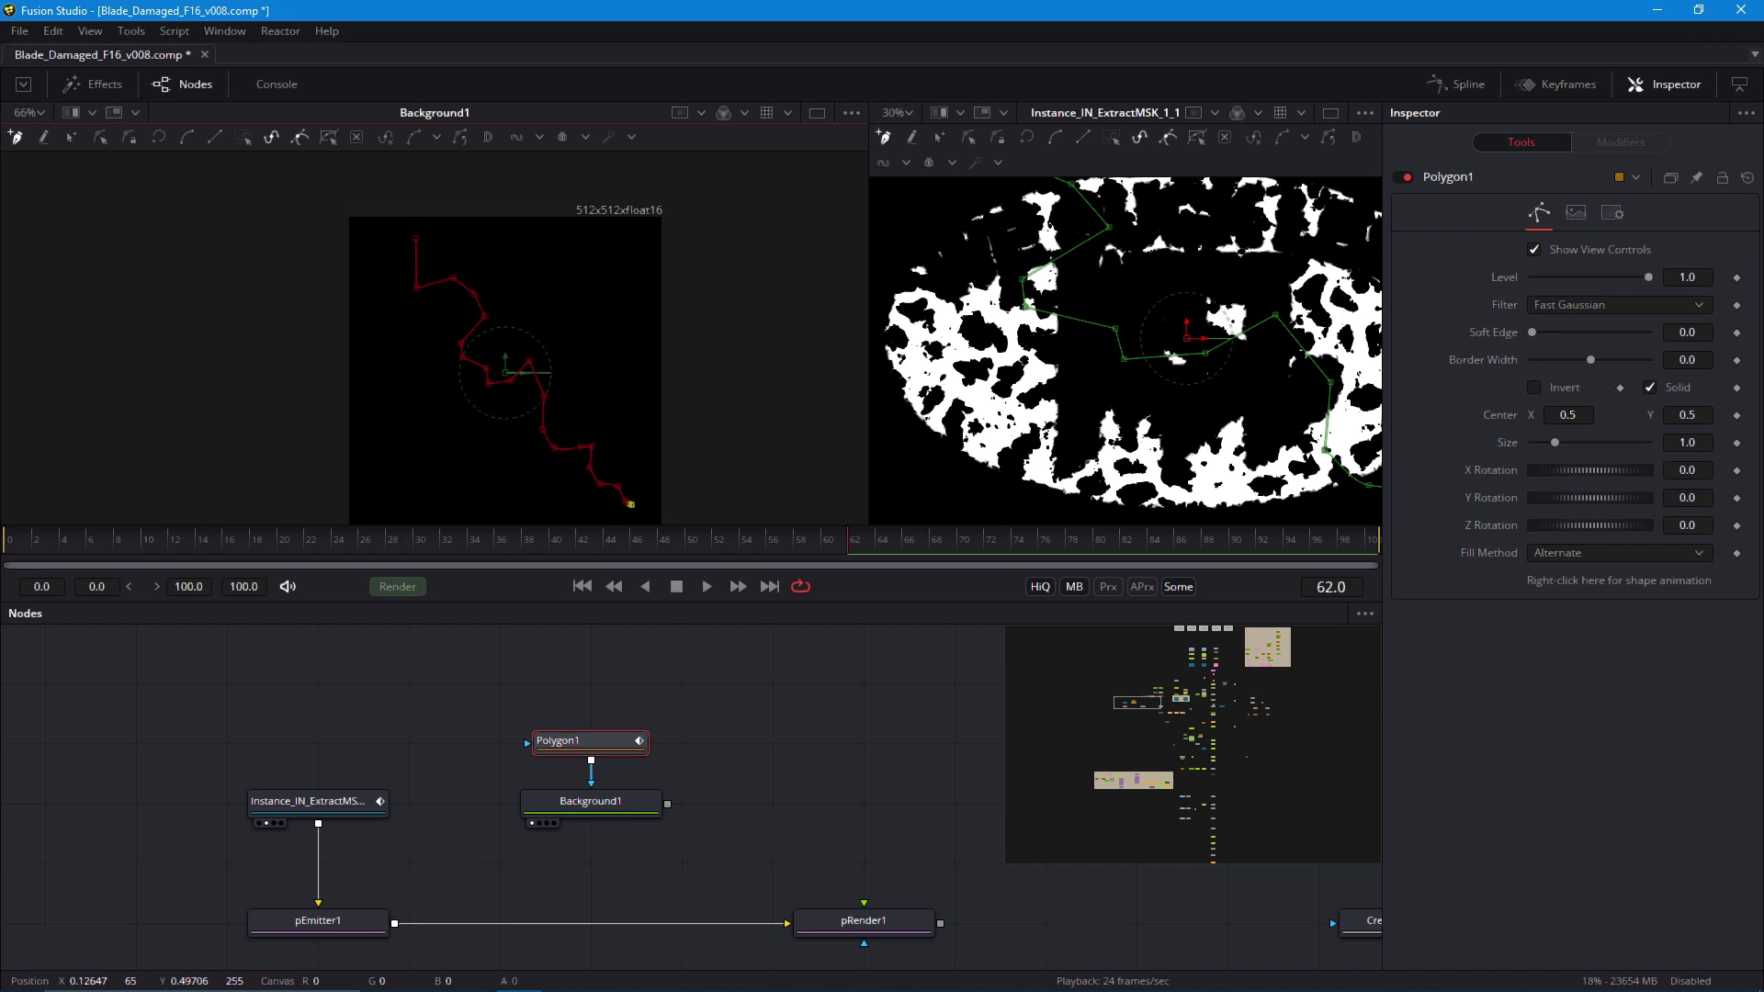
Move the polyline's points to shape it into a cleaner diagonal zigzag
left_click(101, 138)
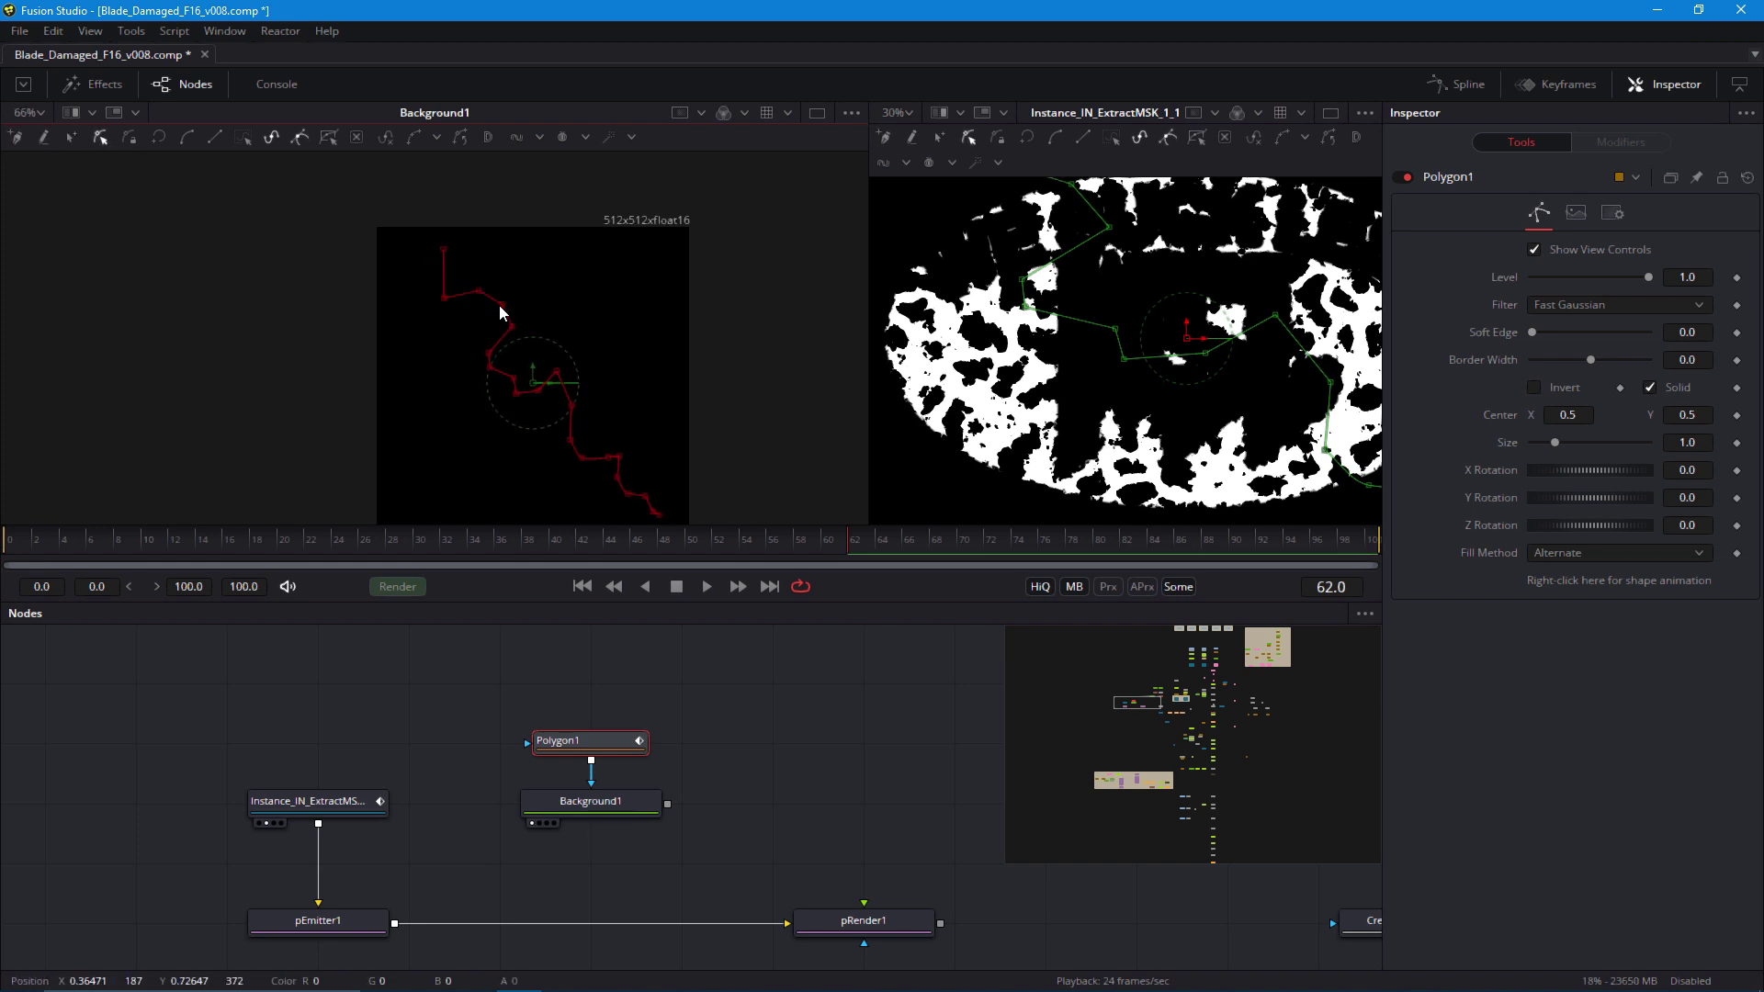
left_click_drag(443, 249, 402, 241)
left_click_drag(444, 298, 428, 296)
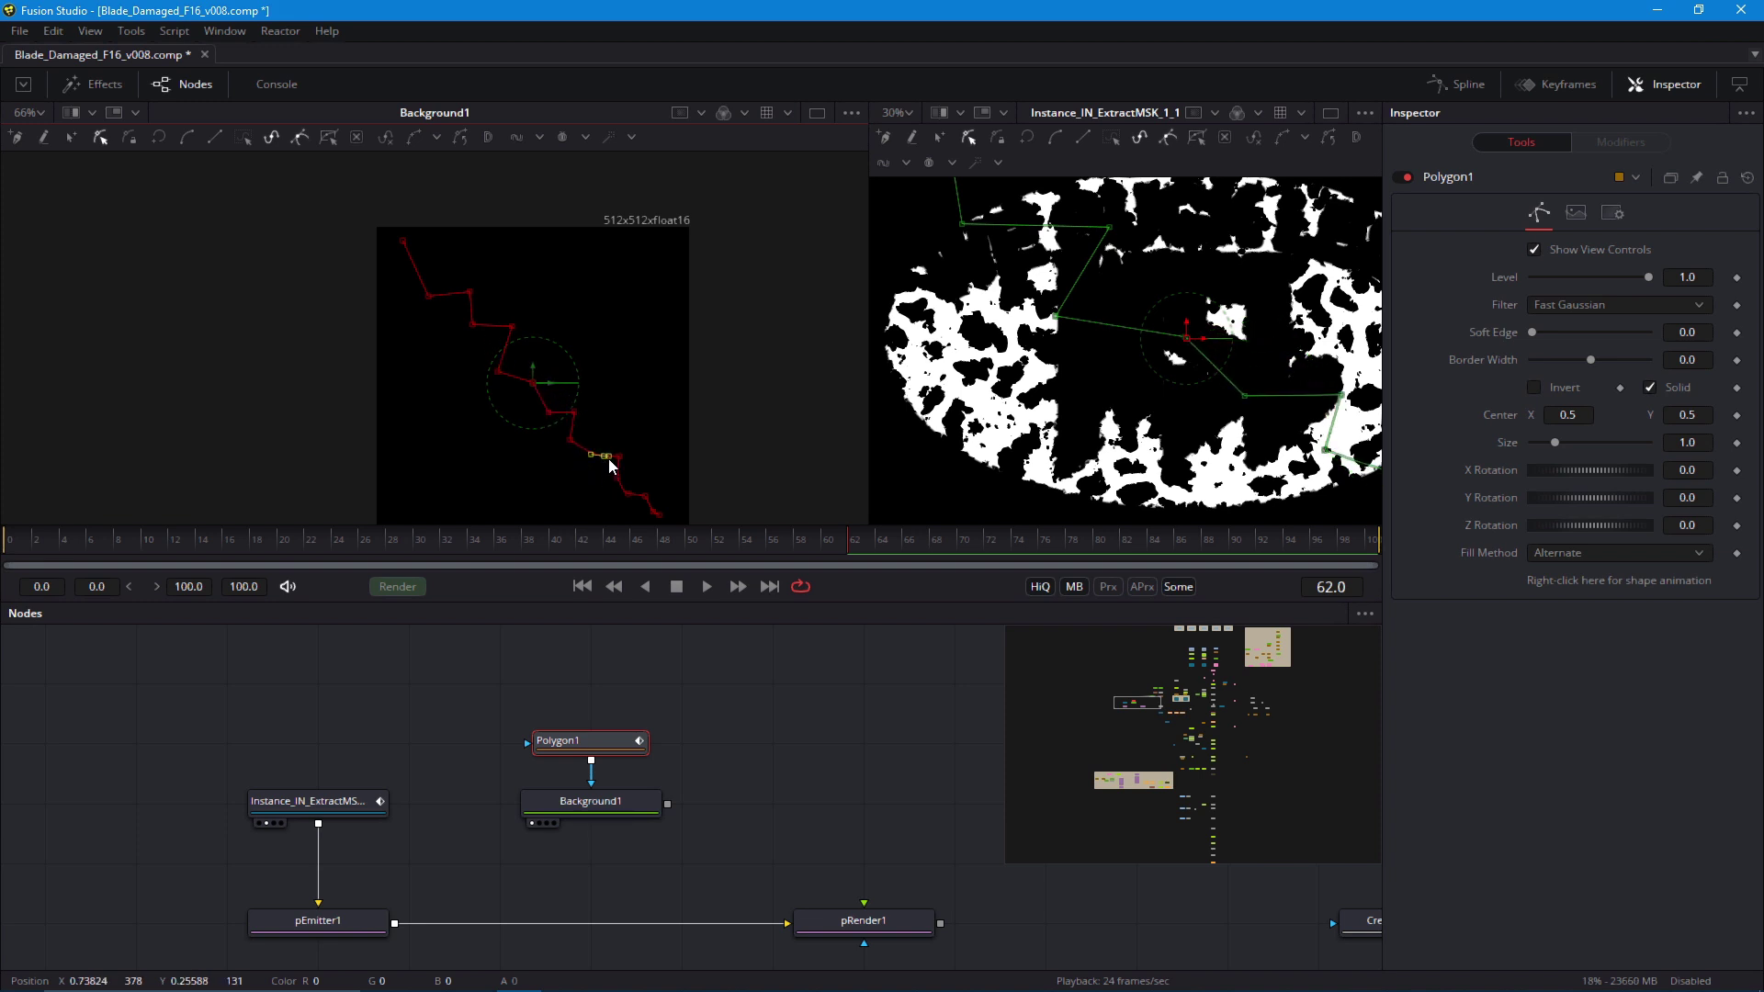
key("ctrl+z")
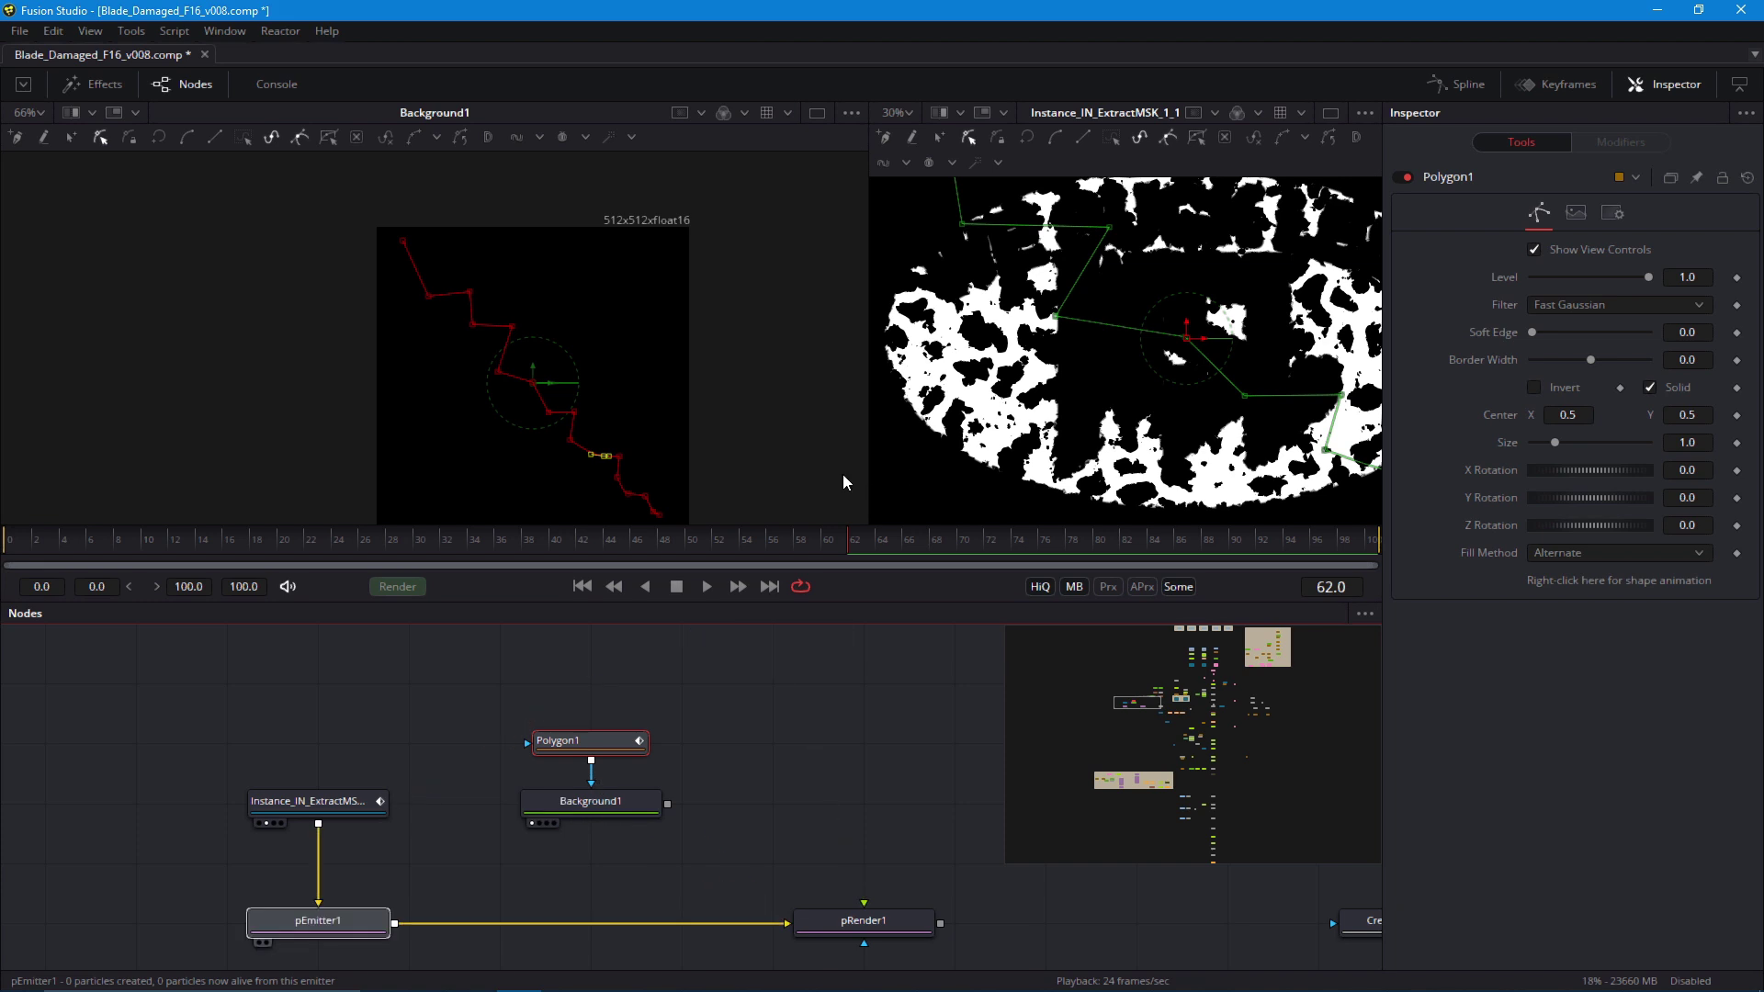
Show pRender1 in the first viewer and Background1 in the second, and resize the viewers for comparison
left_click_drag(704, 394, 689, 395)
scroll(459, 405, "down", 2)
left_click_drag(568, 755, 1034, 433)
left_click(629, 838)
left_click_drag(869, 395, 698, 395)
scroll(1037, 383, "up", 2)
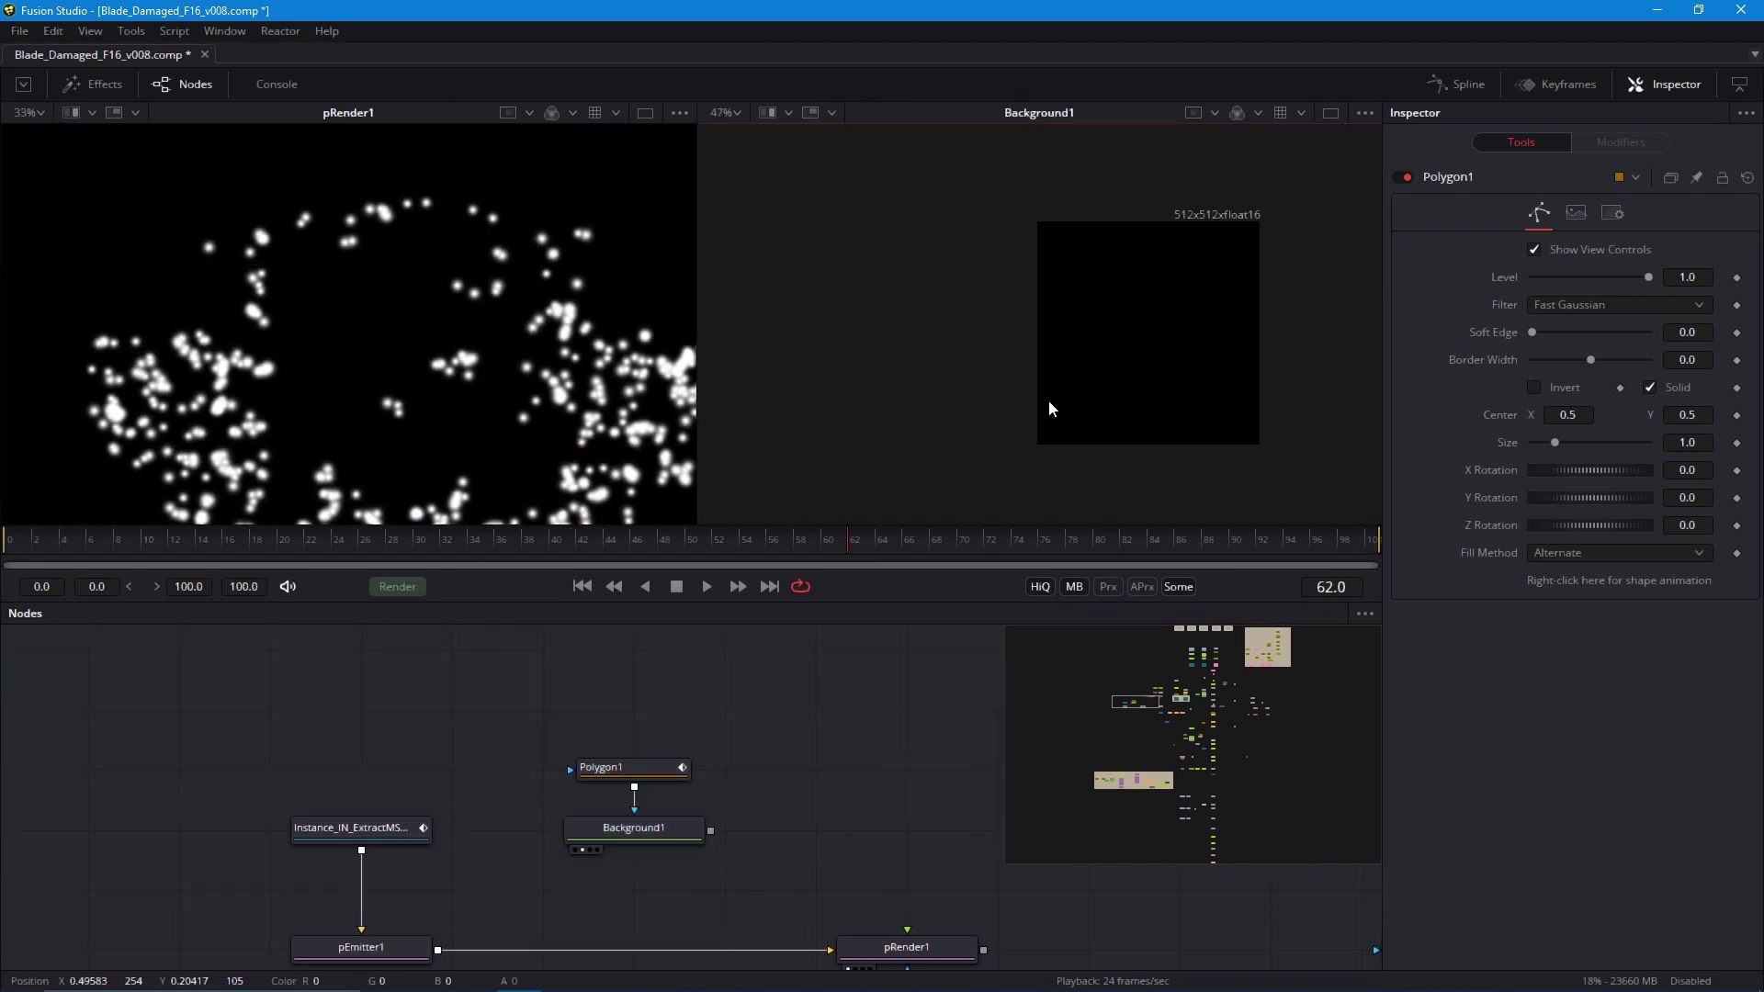
left_click_drag(1047, 406, 902, 431)
Turn off Solid for Polygon1, set its border width to 0.0053 and hide its on-screen controls
left_click(625, 768)
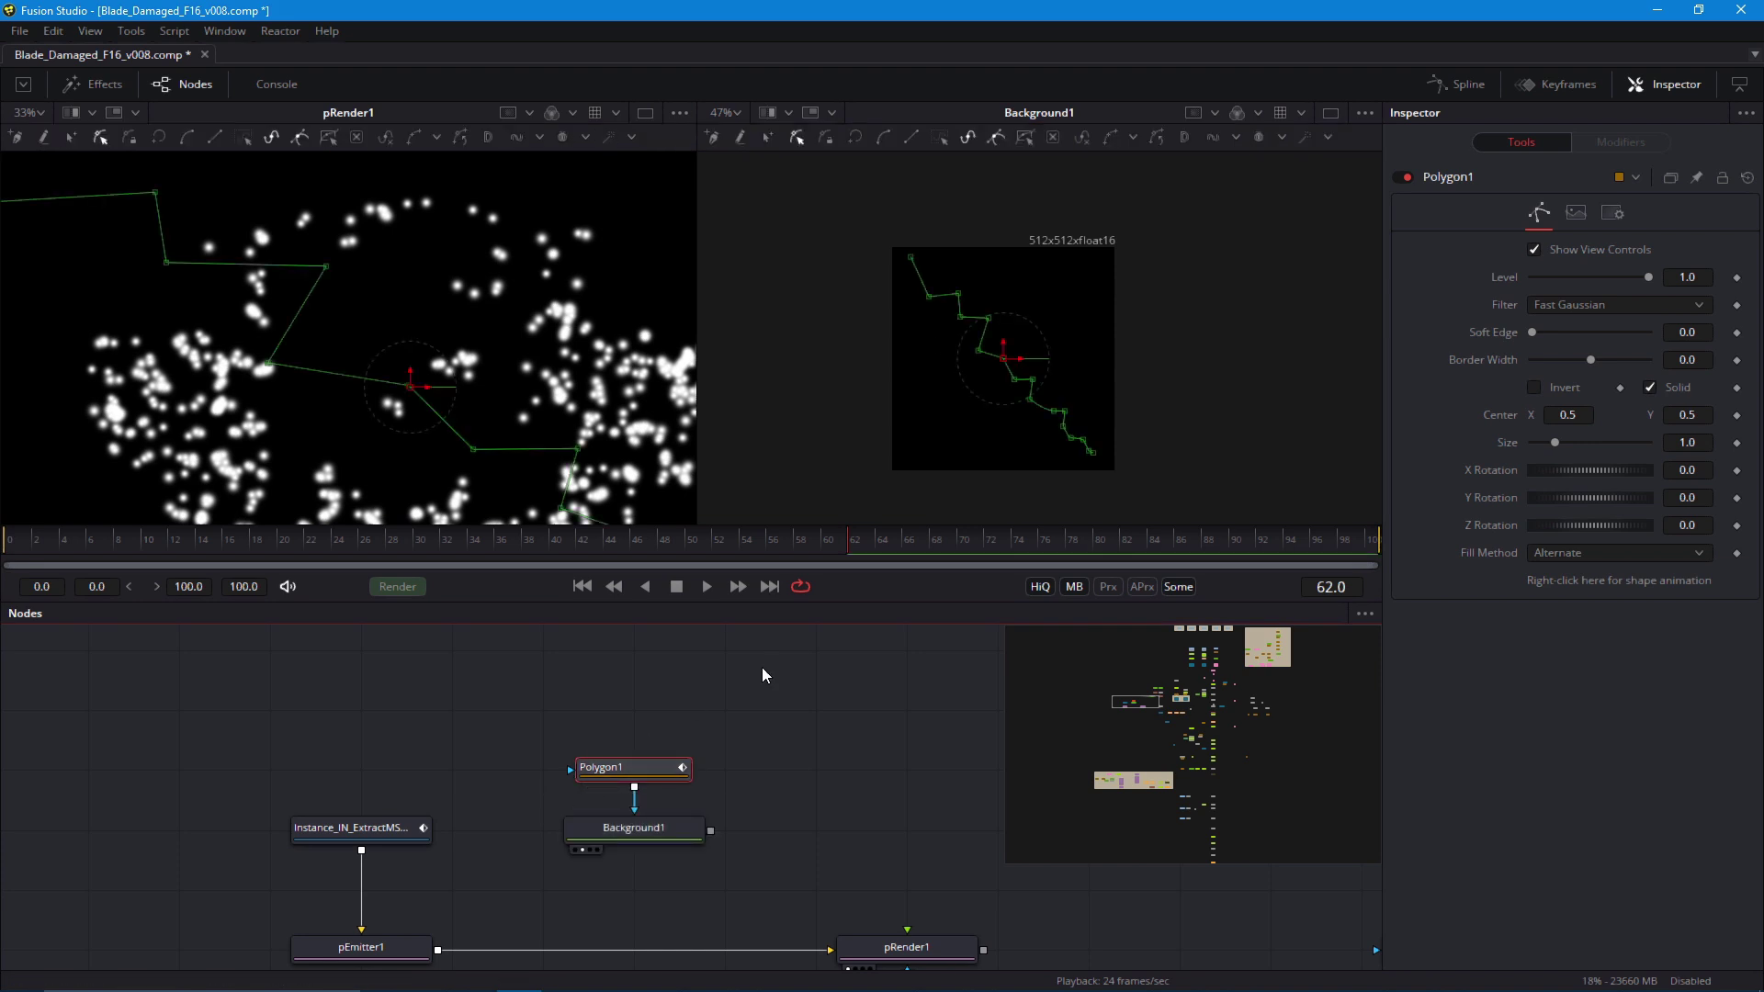
left_click(1649, 389)
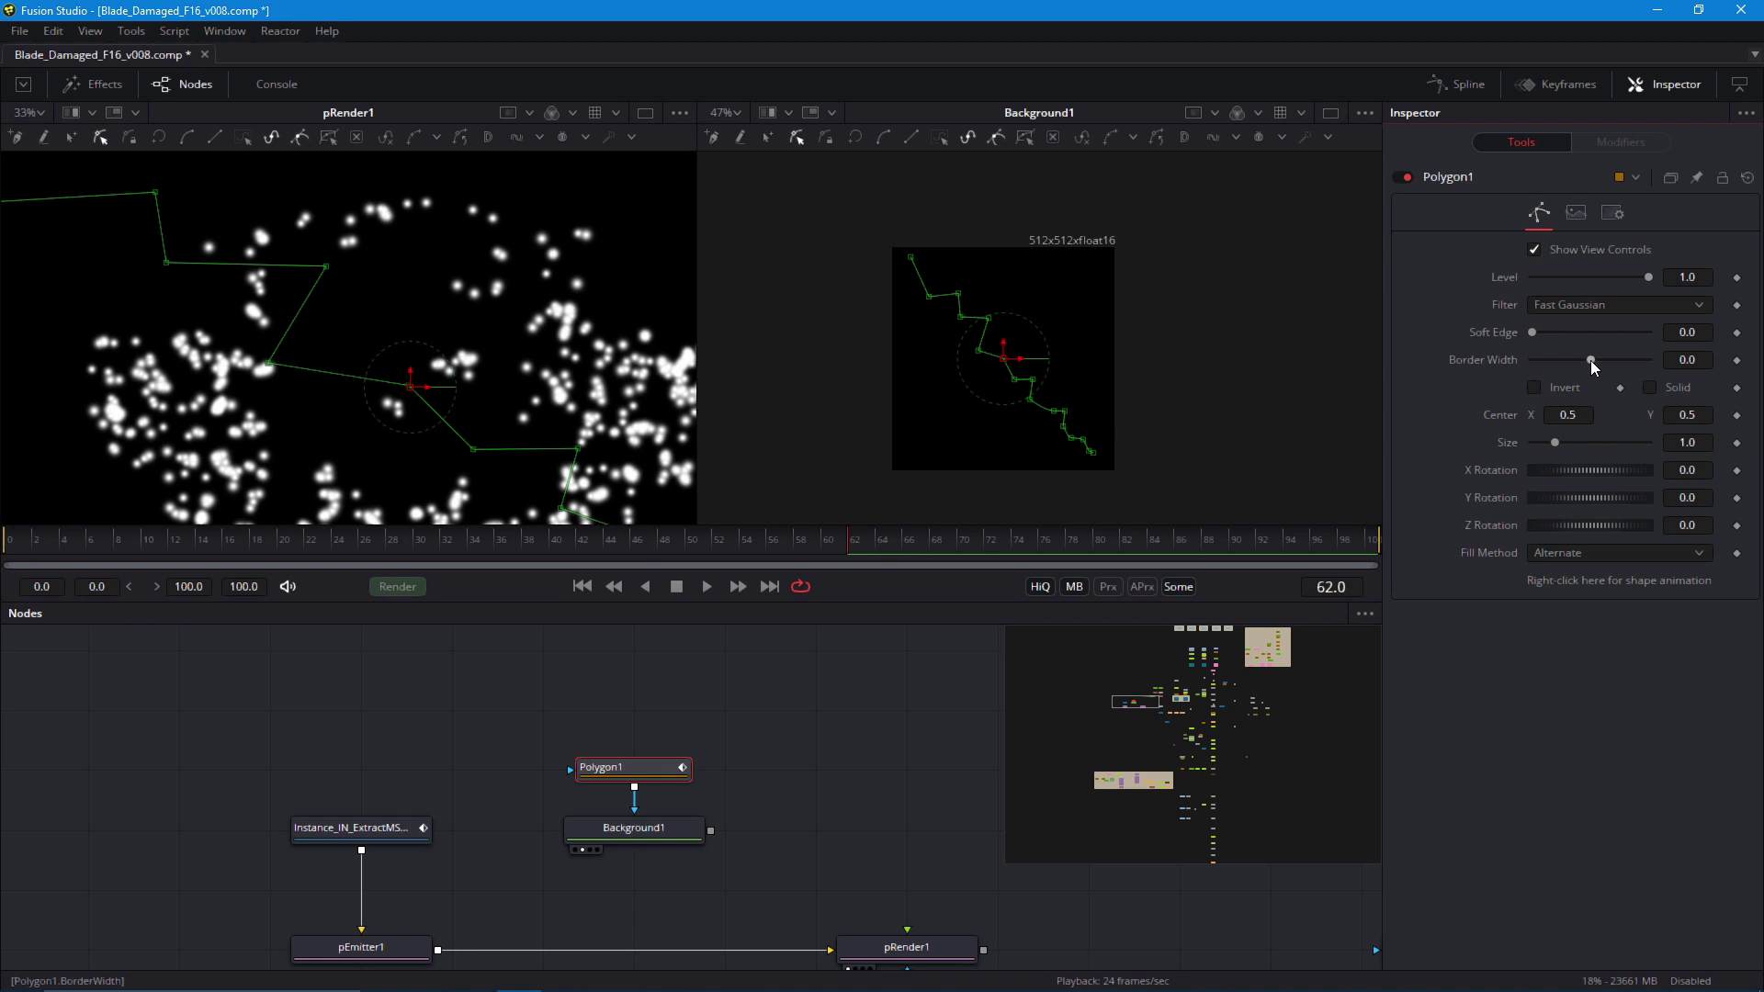
left_click_drag(1596, 367, 1599, 367)
scroll(964, 441, "up", 3)
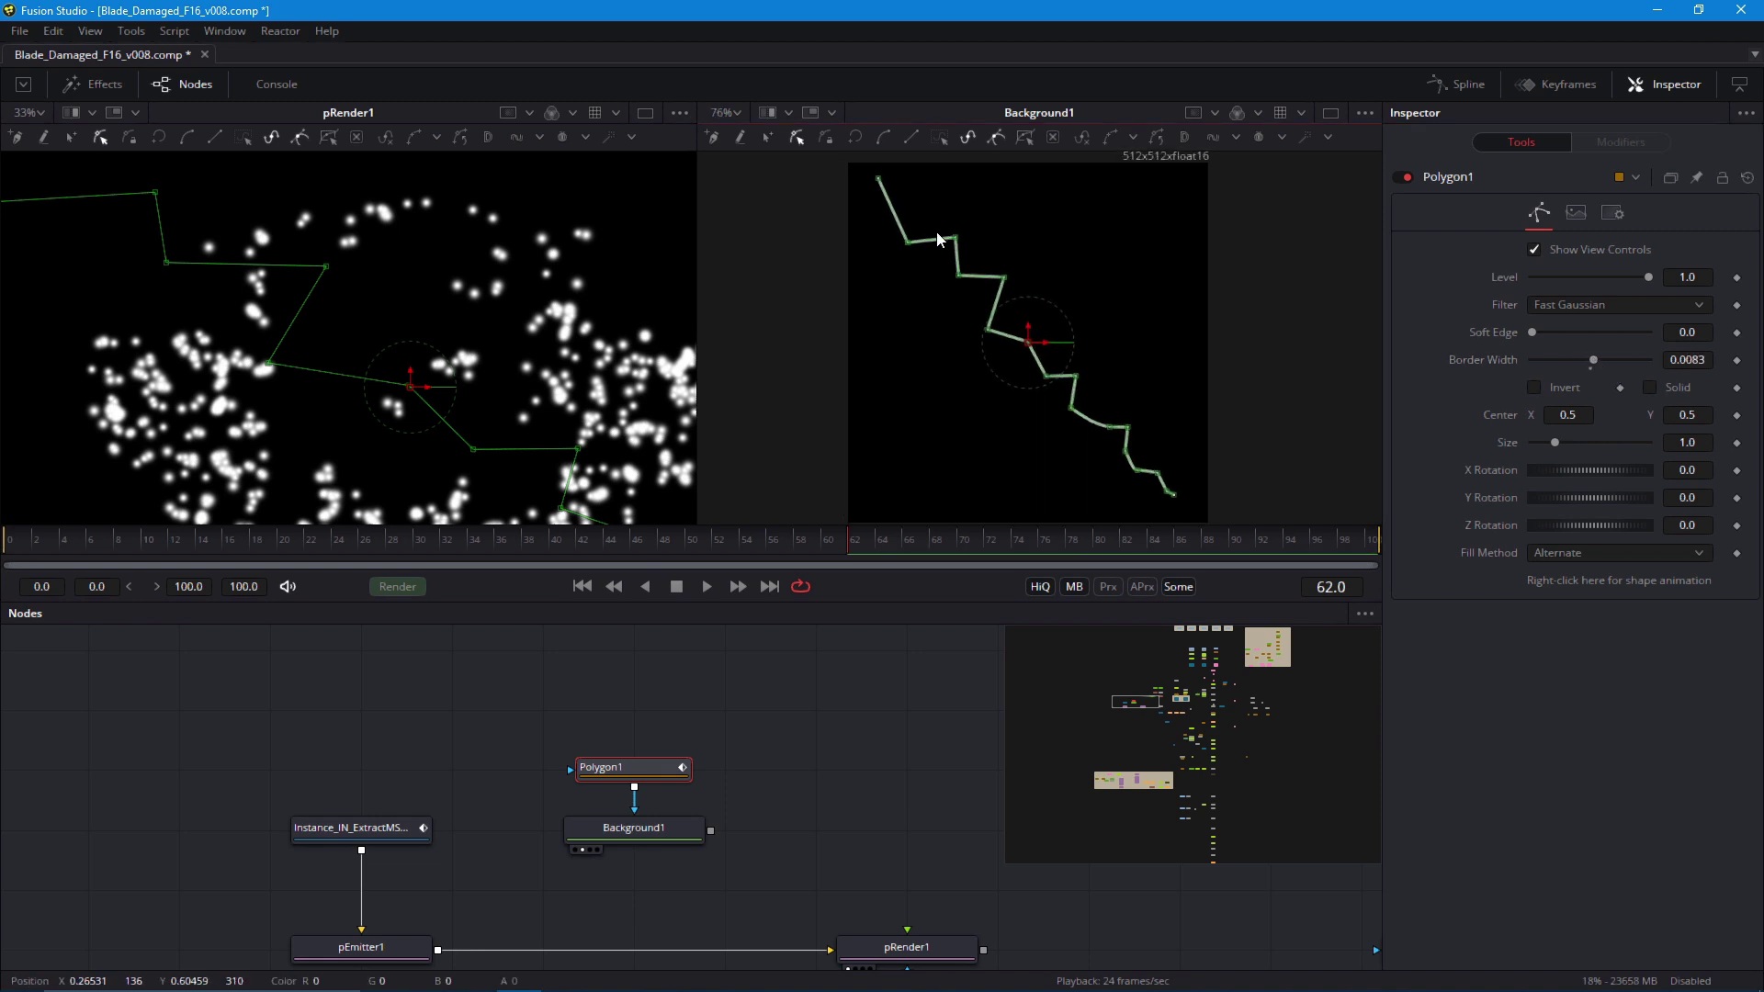
key("ctrl+k")
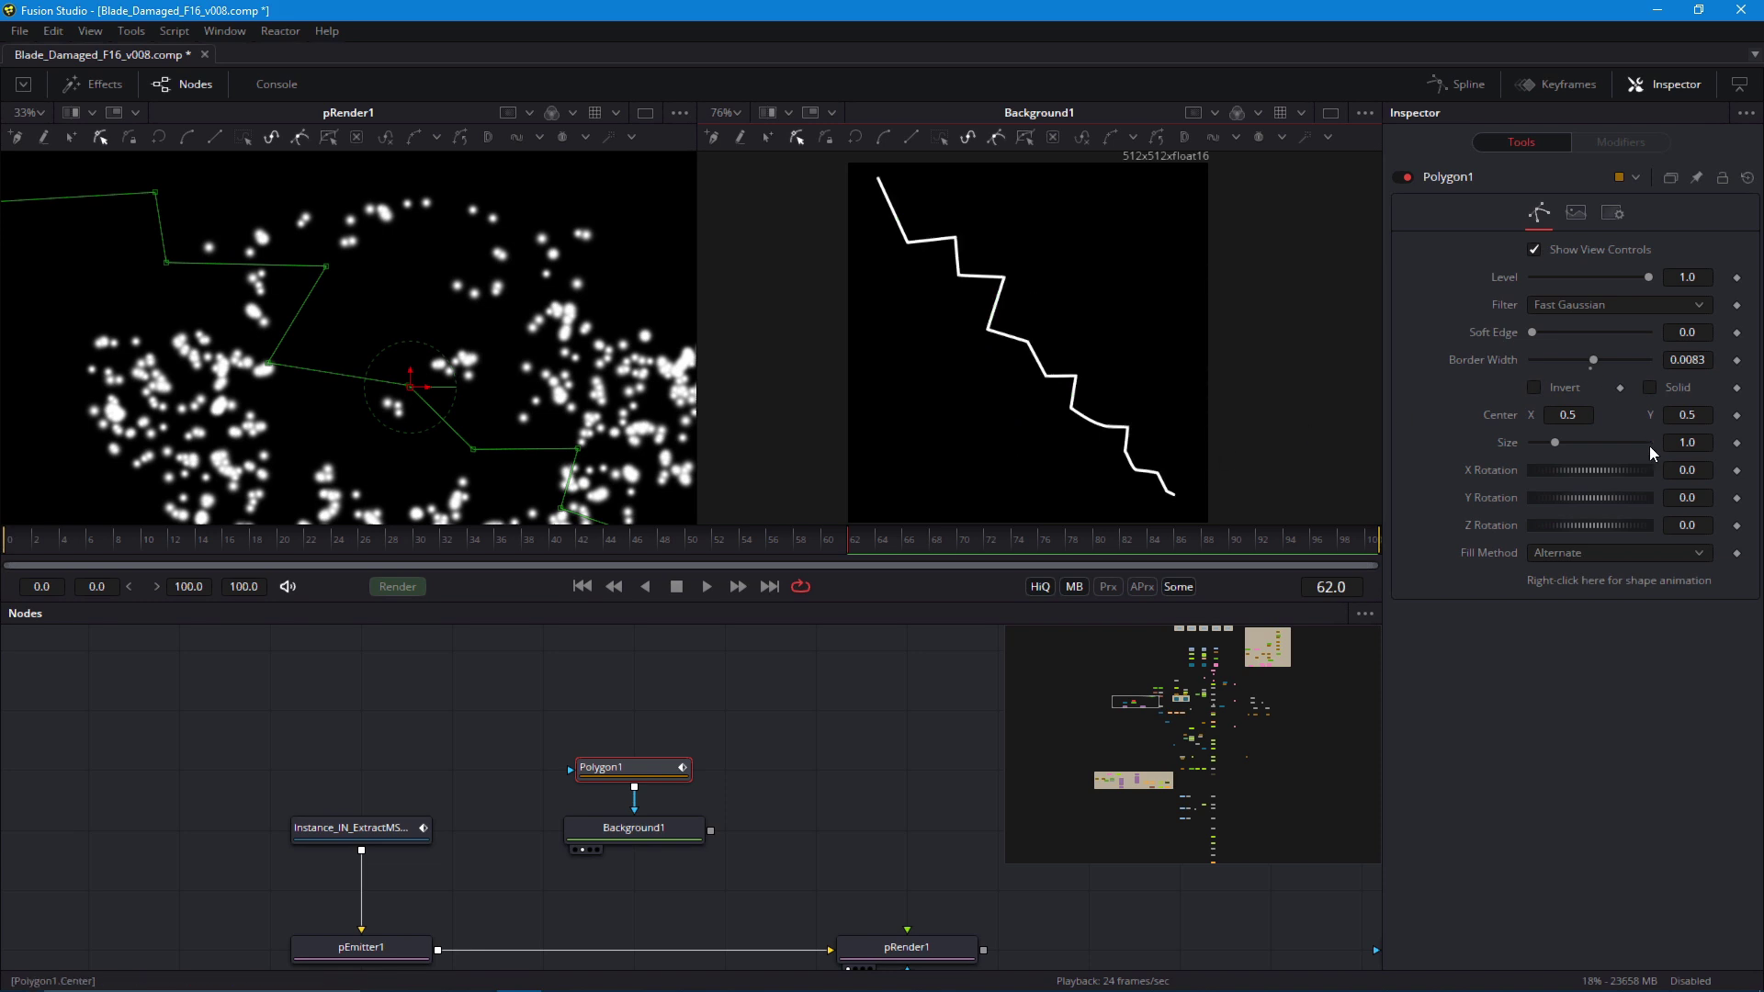
left_click_drag(1596, 365, 1592, 361)
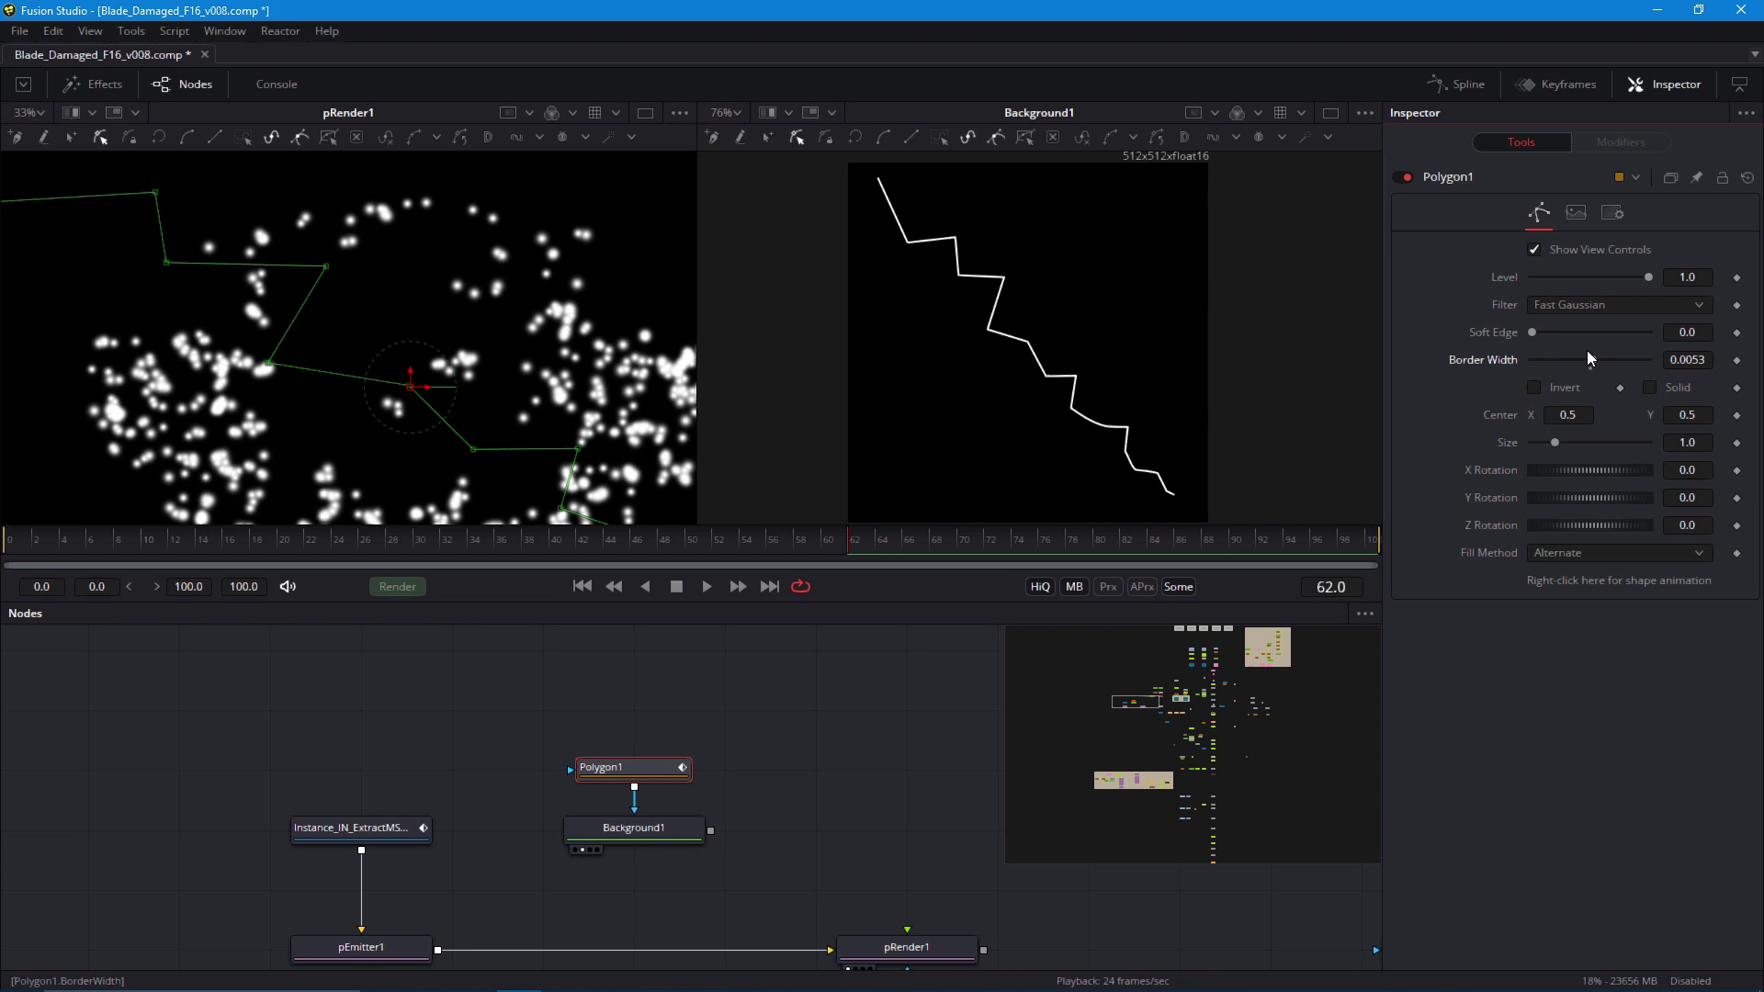
Remove the shape animation from Polygon1, then paste a copy of the mask above it and connect the copy into Polygon1
right_click(1566, 584)
left_click(1592, 779)
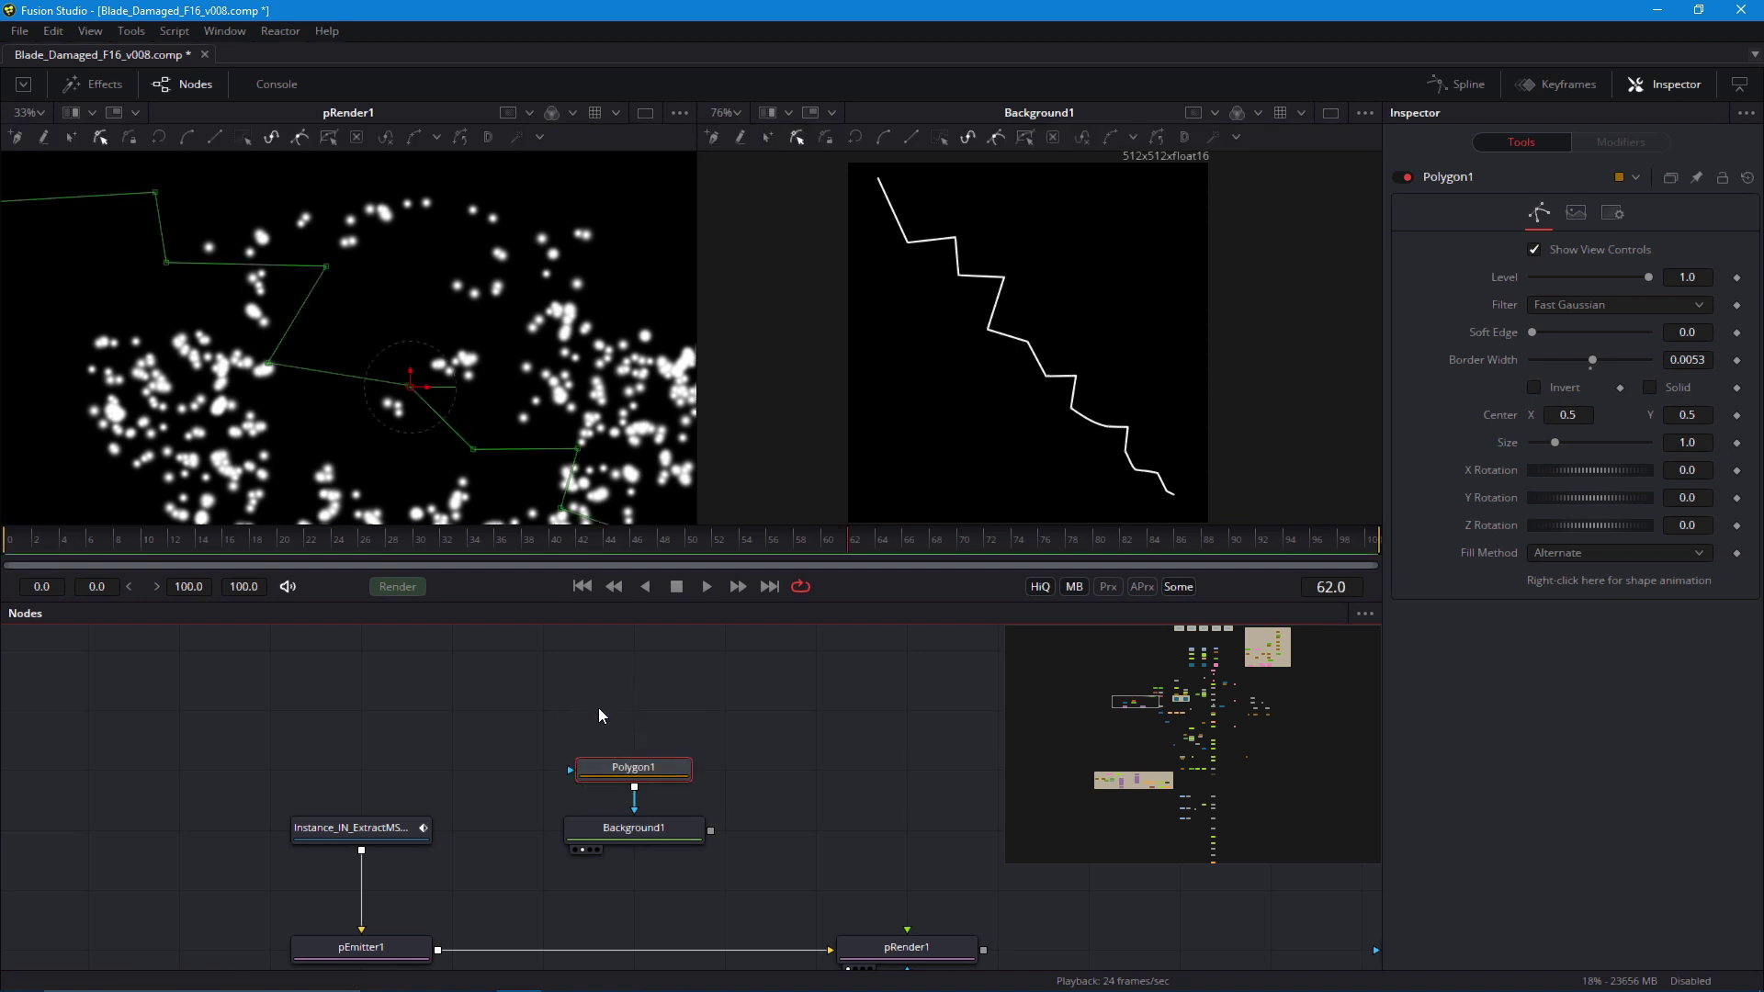
left_click_drag(599, 708, 612, 779)
key("ctrl+c")
left_click(606, 730)
key("ctrl+v")
left_click_drag(697, 710, 676, 767)
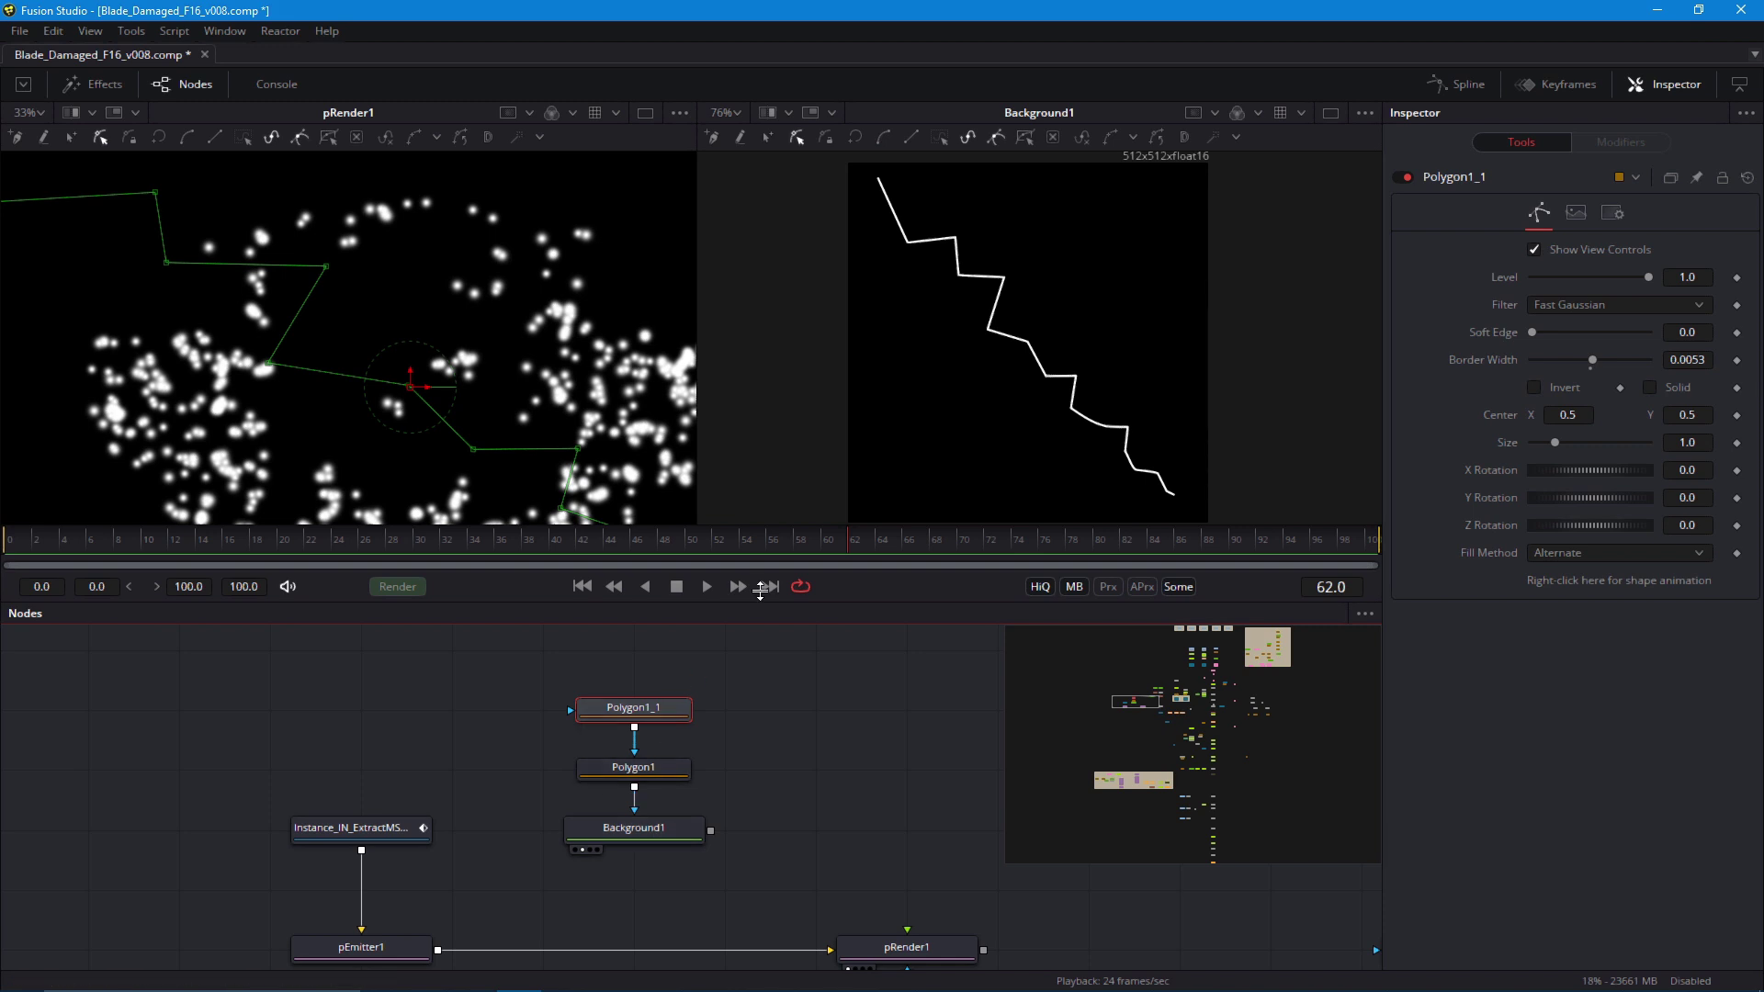
Rotate Polygon1_1 to about -88.8 degrees around Z and simplify it by deleting surplus points and straightening its lower segments
left_click_drag(980, 425, 984, 332)
left_click_drag(920, 451, 915, 466)
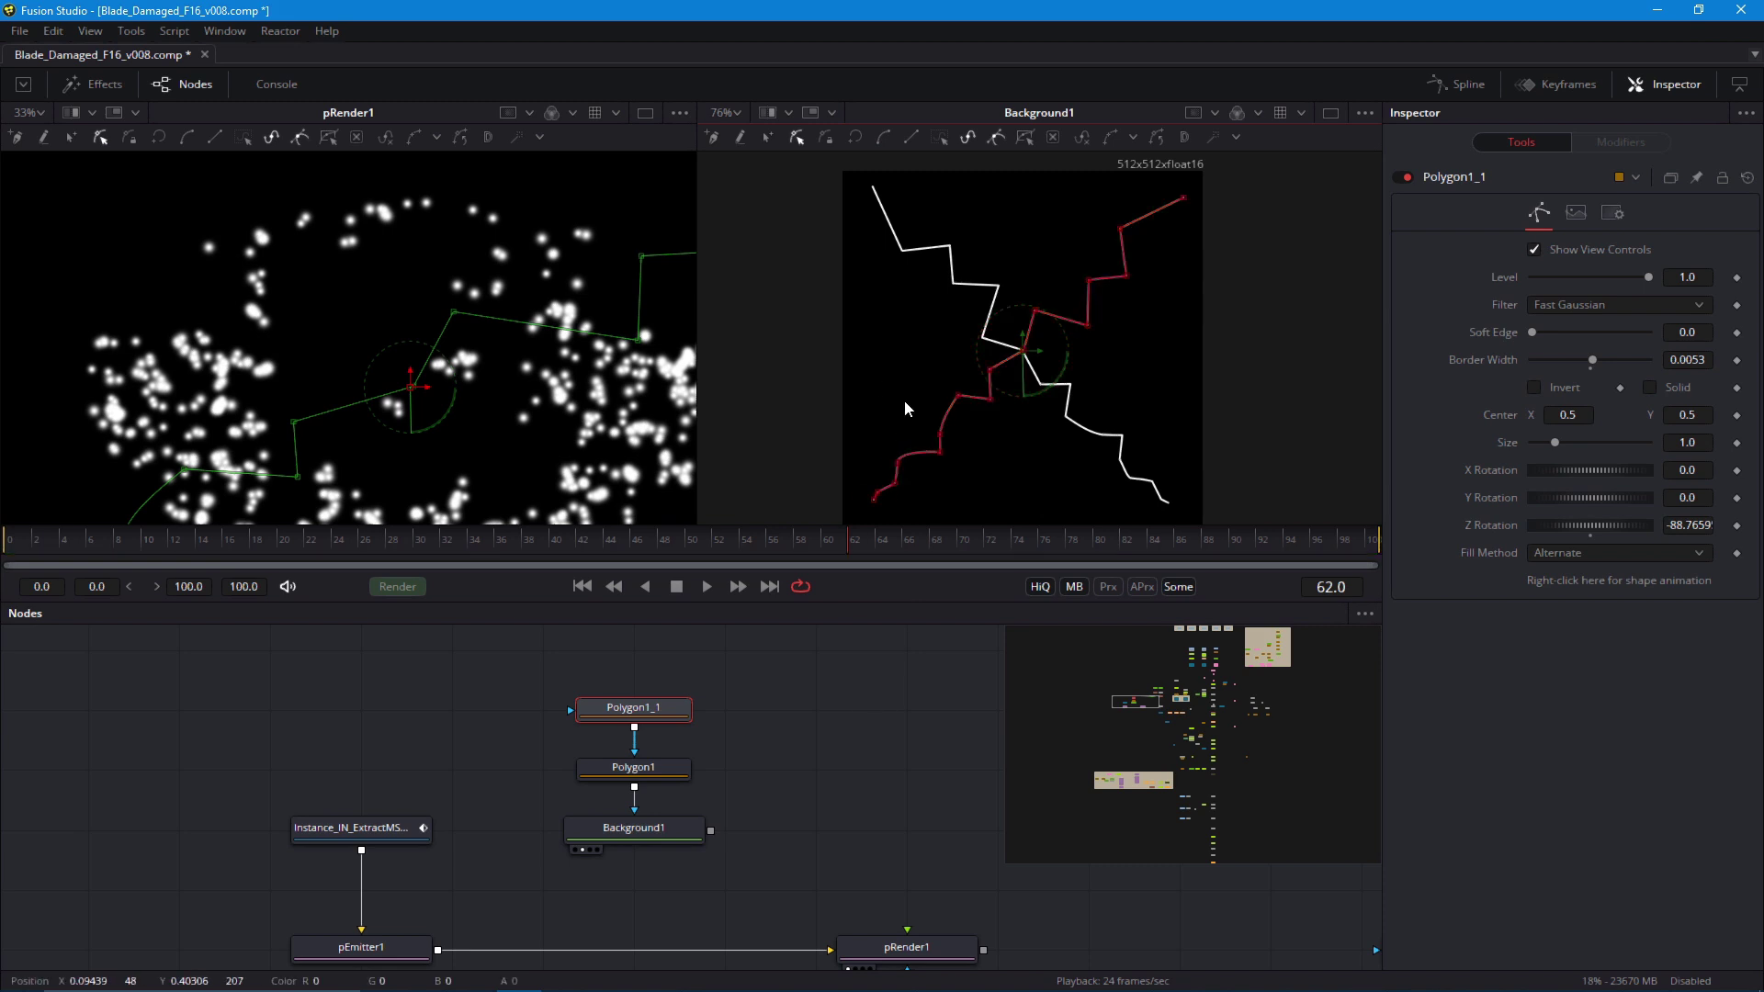
key("Delete")
left_click_drag(1022, 270, 1143, 295)
key("Delete")
key("Delete")
key("Delete")
left_click_drag(923, 385, 976, 477)
key("shift+l")
left_click(875, 478)
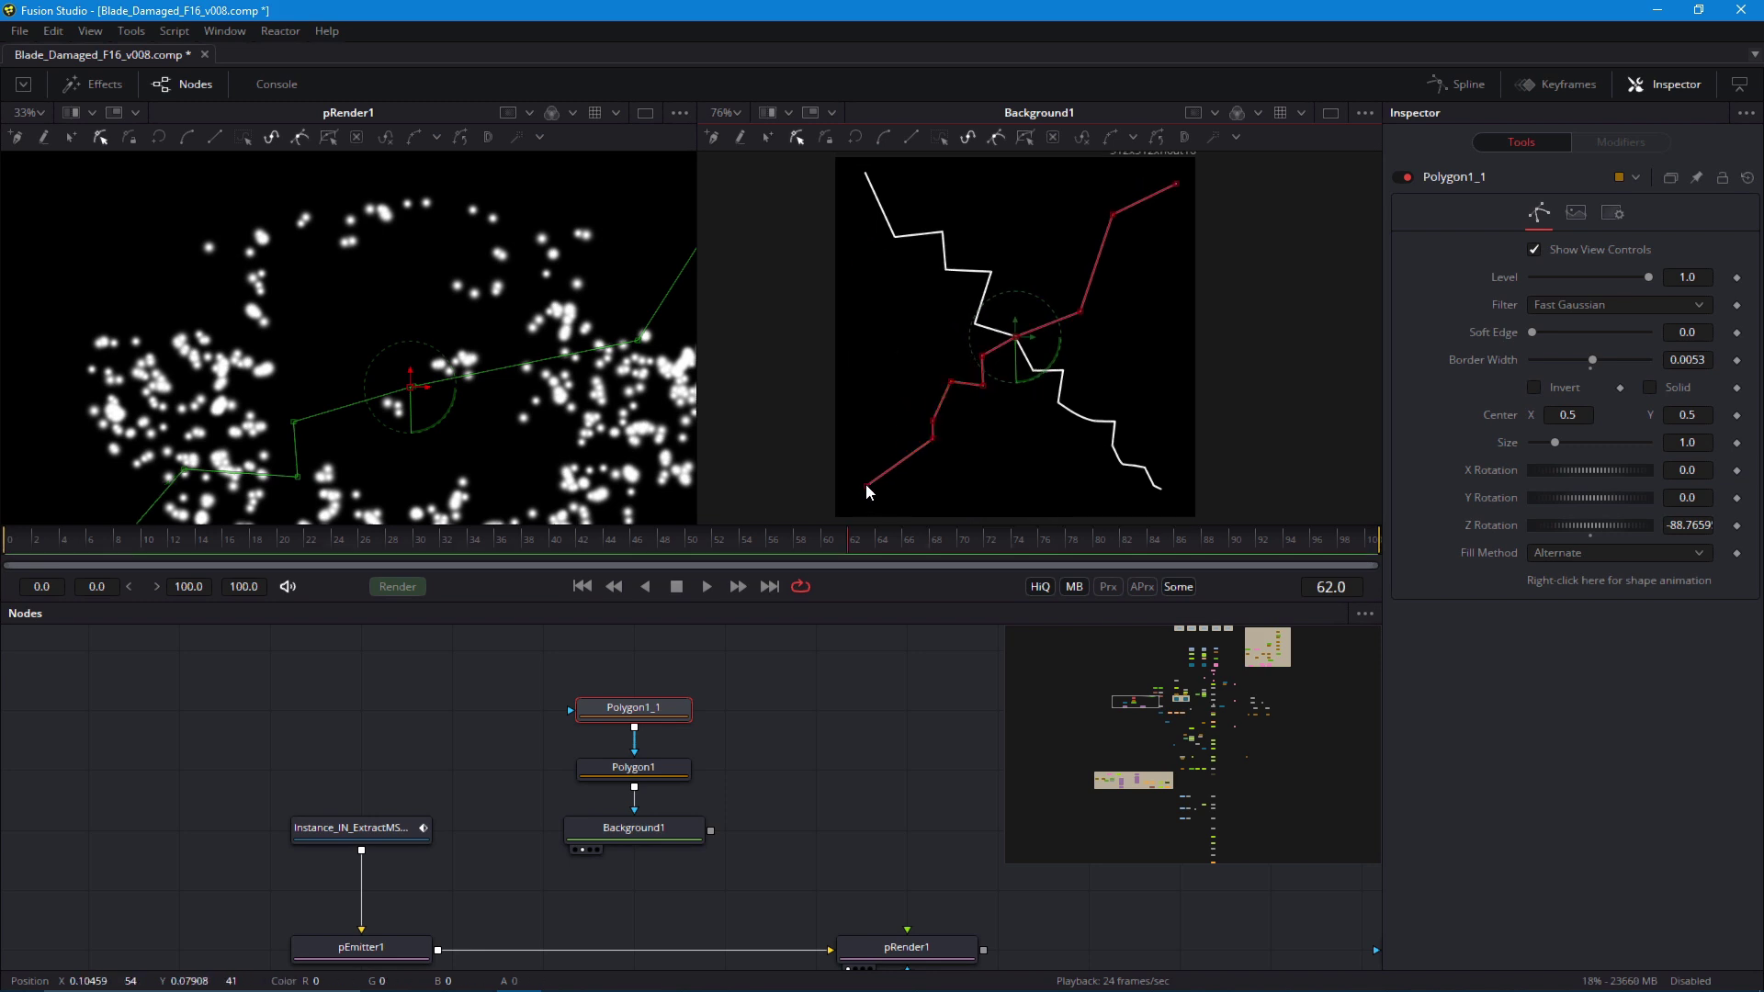
Move Polygon1_1's points so it follows the middle of the original crack and branches off toward the upper right and lower left
left_click_drag(866, 486, 1014, 494)
left_click_drag(932, 439, 1004, 453)
left_click_drag(985, 393, 1112, 248)
left_click_drag(1176, 184, 1155, 211)
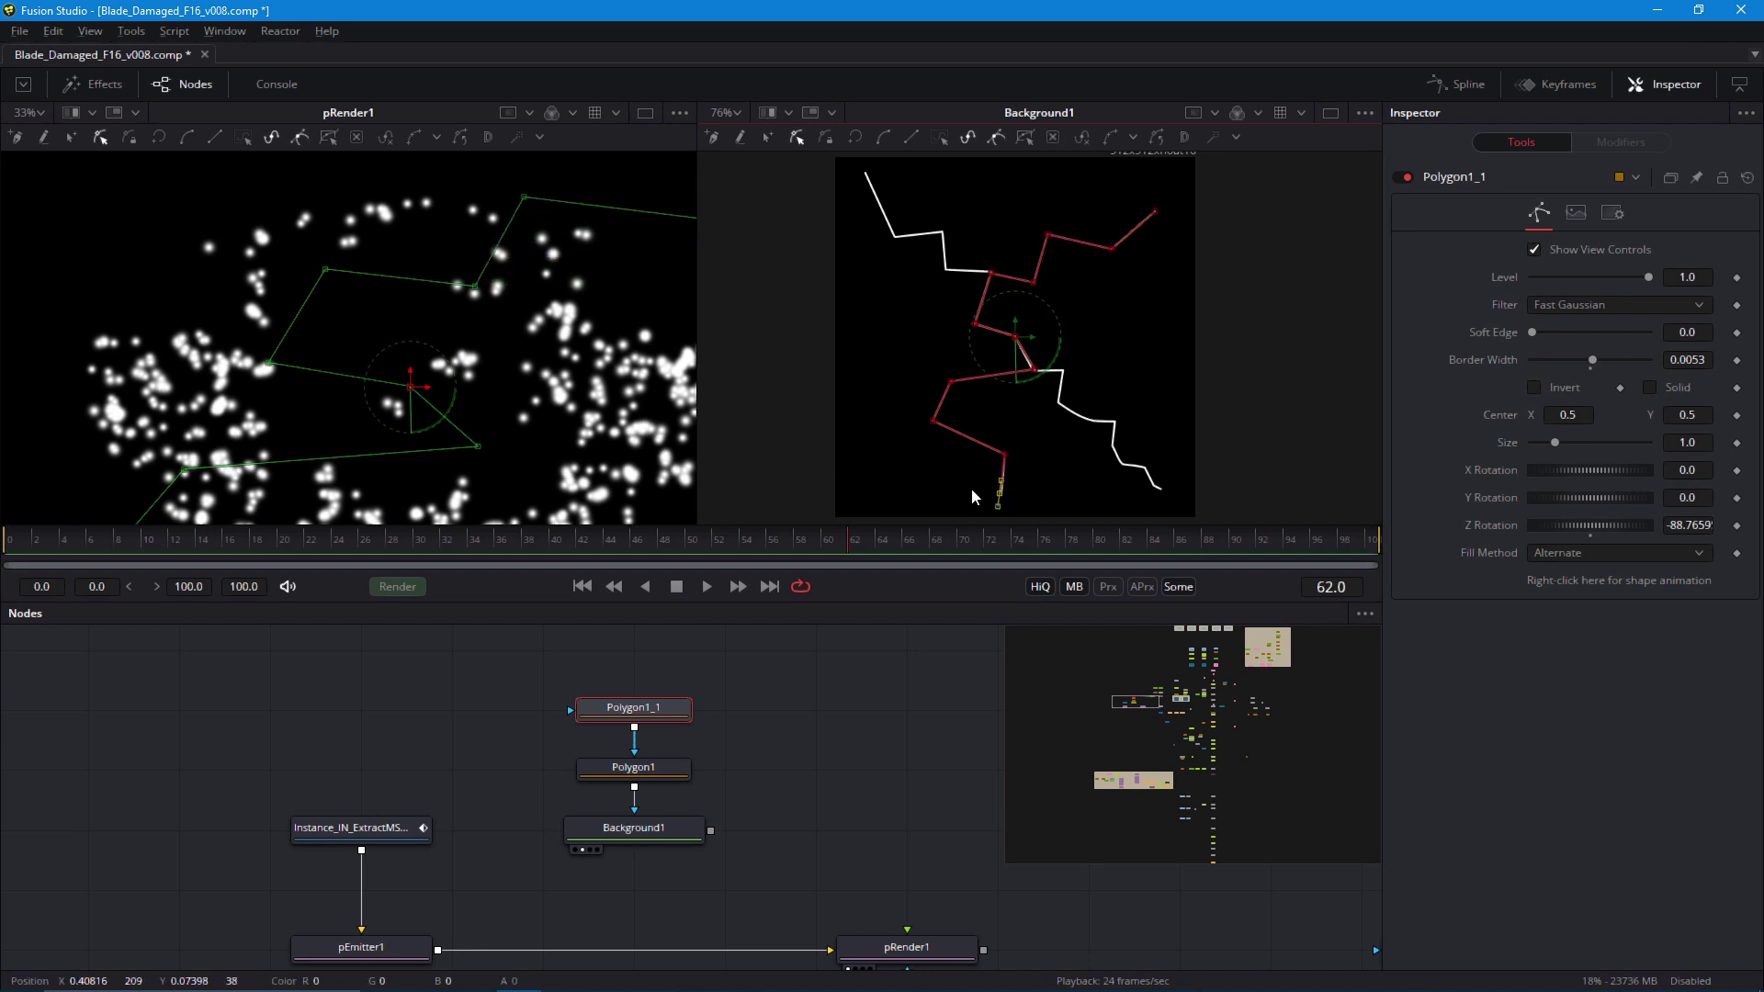
left_click_drag(972, 489, 983, 492)
left_click_drag(952, 381, 1025, 420)
mouse_move(934, 421)
left_mouse_down()
mouse_move(963, 451)
mouse_move(962, 424)
left_mouse_up()
left_click_drag(1005, 454, 1040, 467)
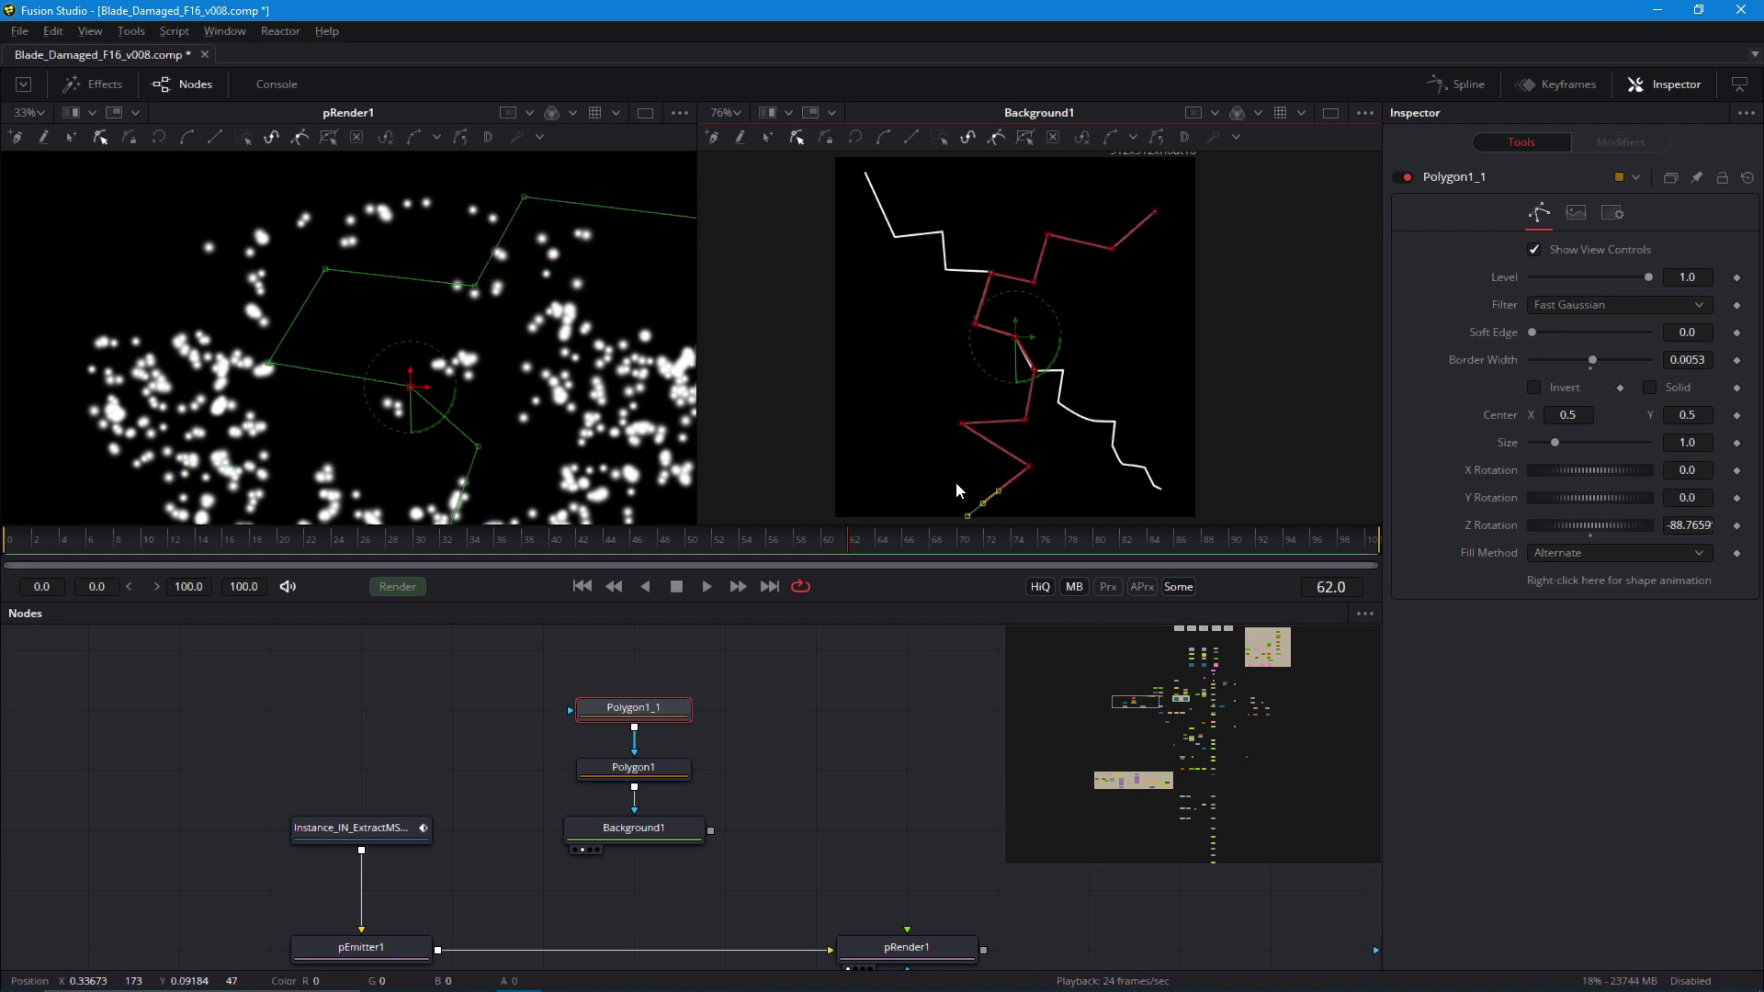
scroll(919, 384, "down", 1)
left_click(899, 686)
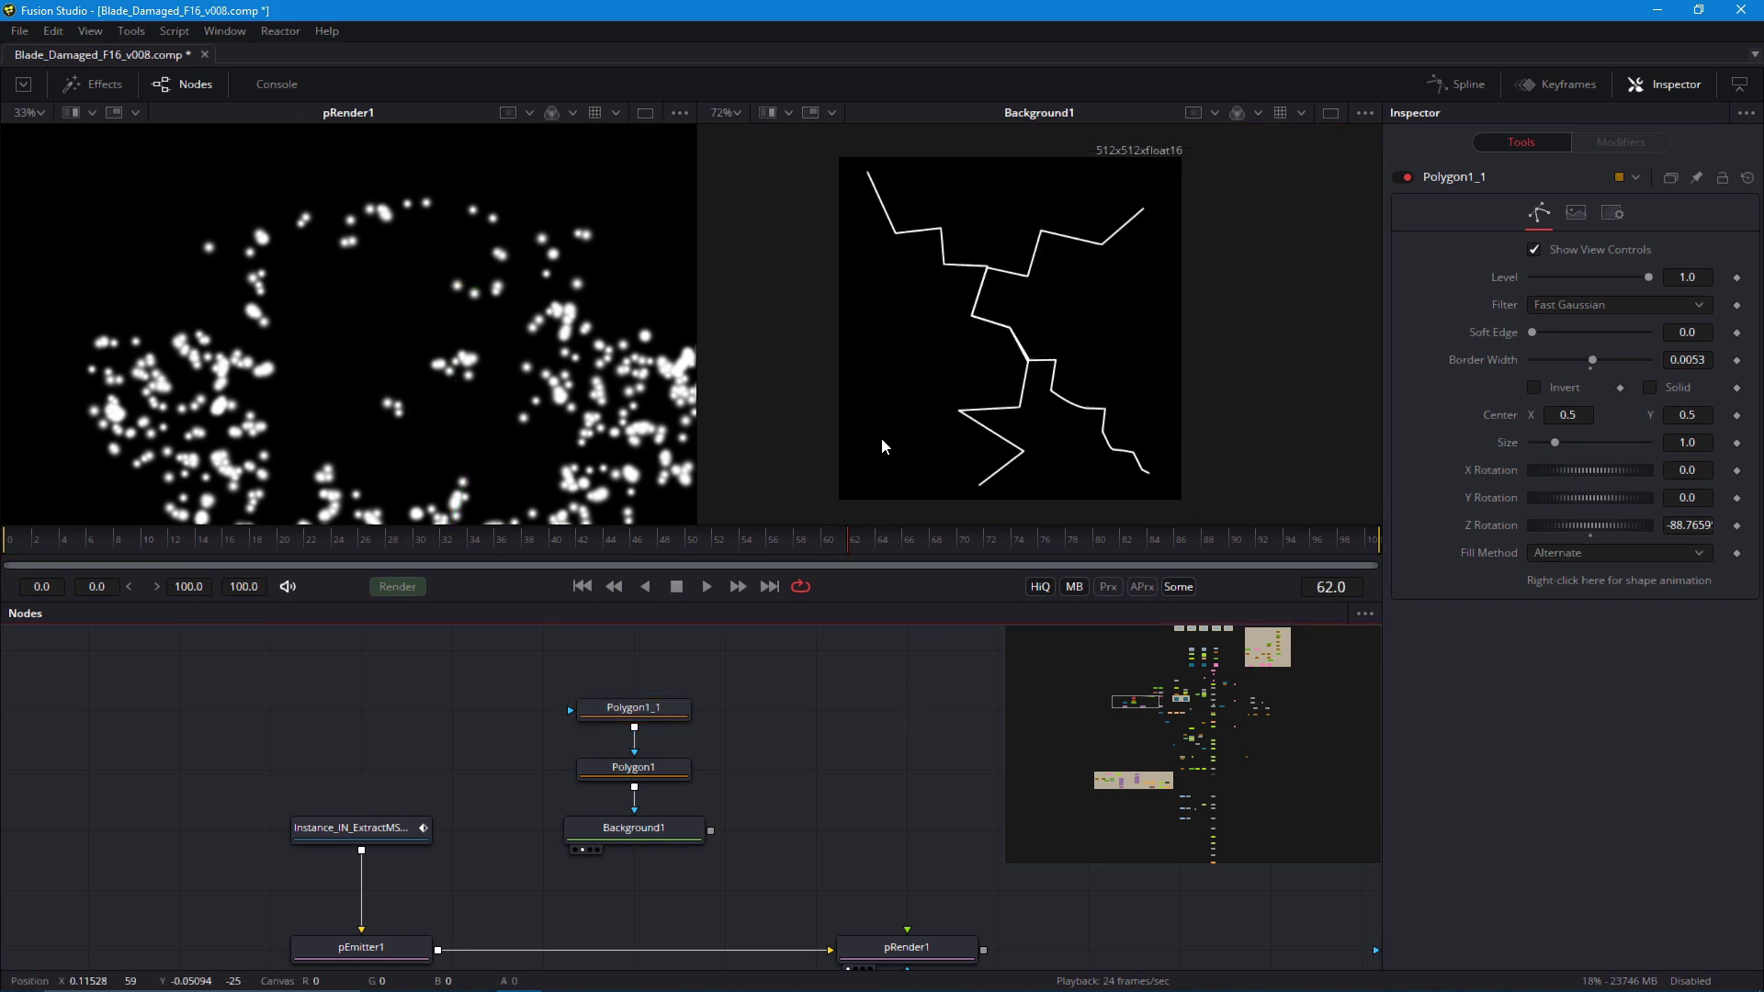
scroll(882, 439, "down", 1)
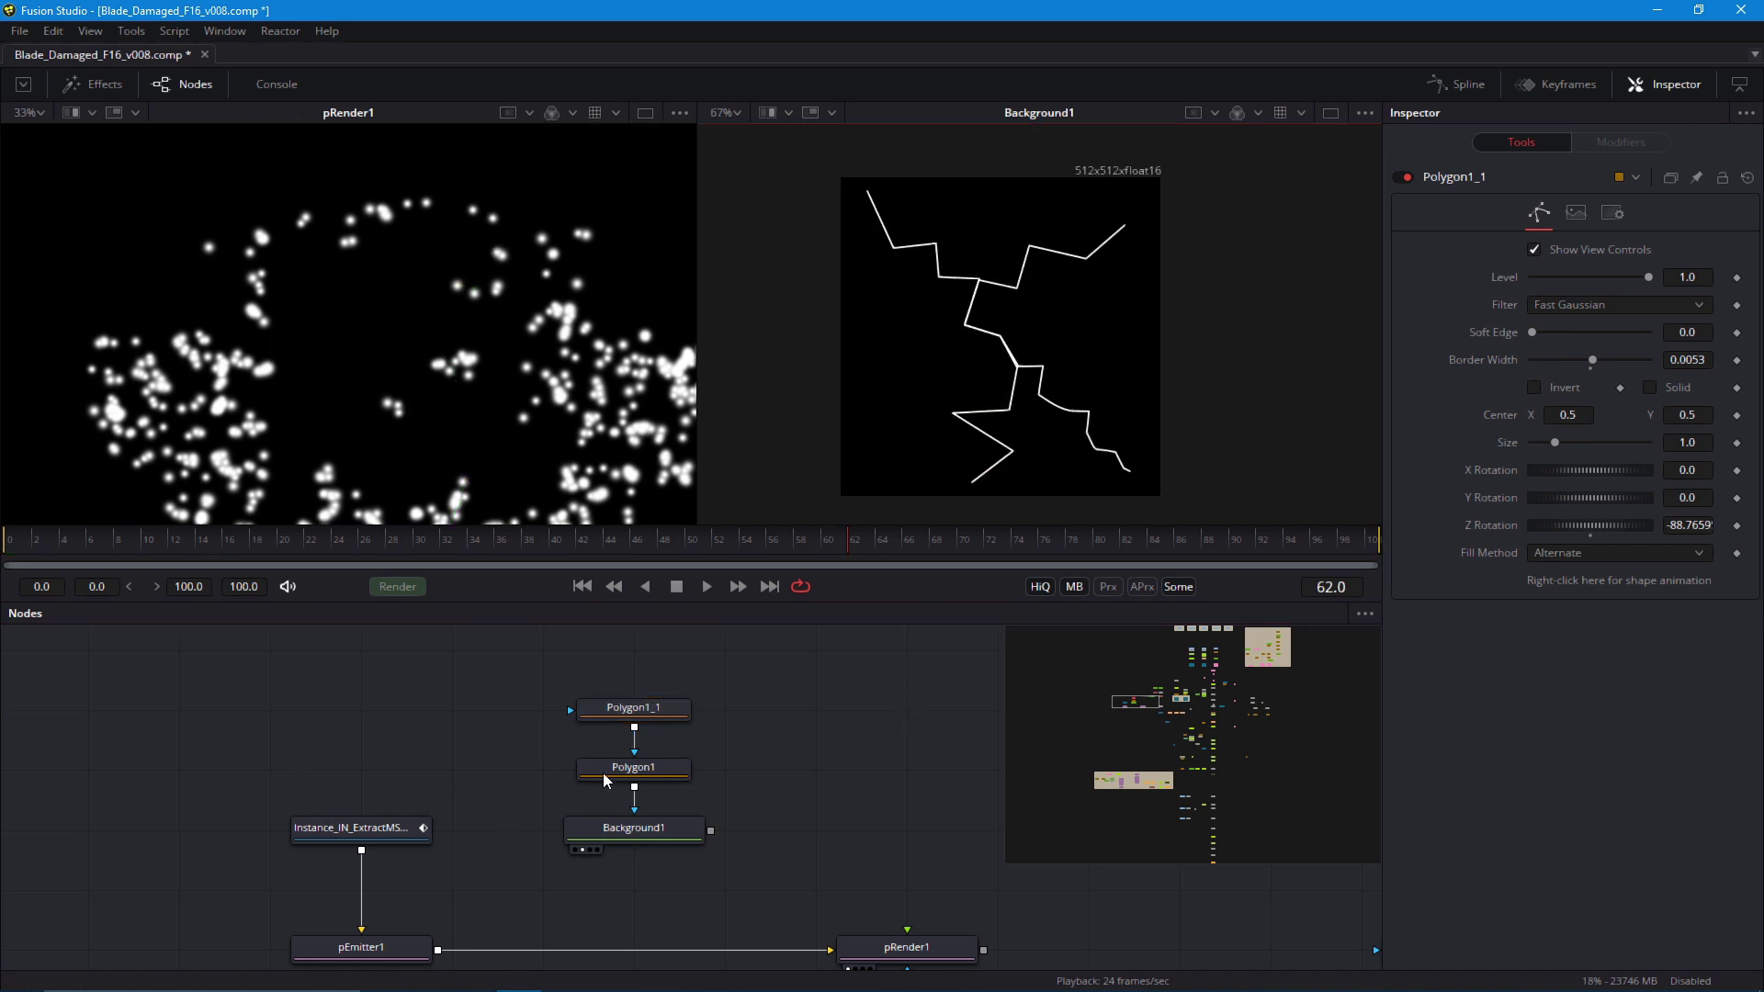
Add an Ellipse mask node beside the polygon masks in the node graph
left_click(500, 688)
key("shift+space")
type("we")
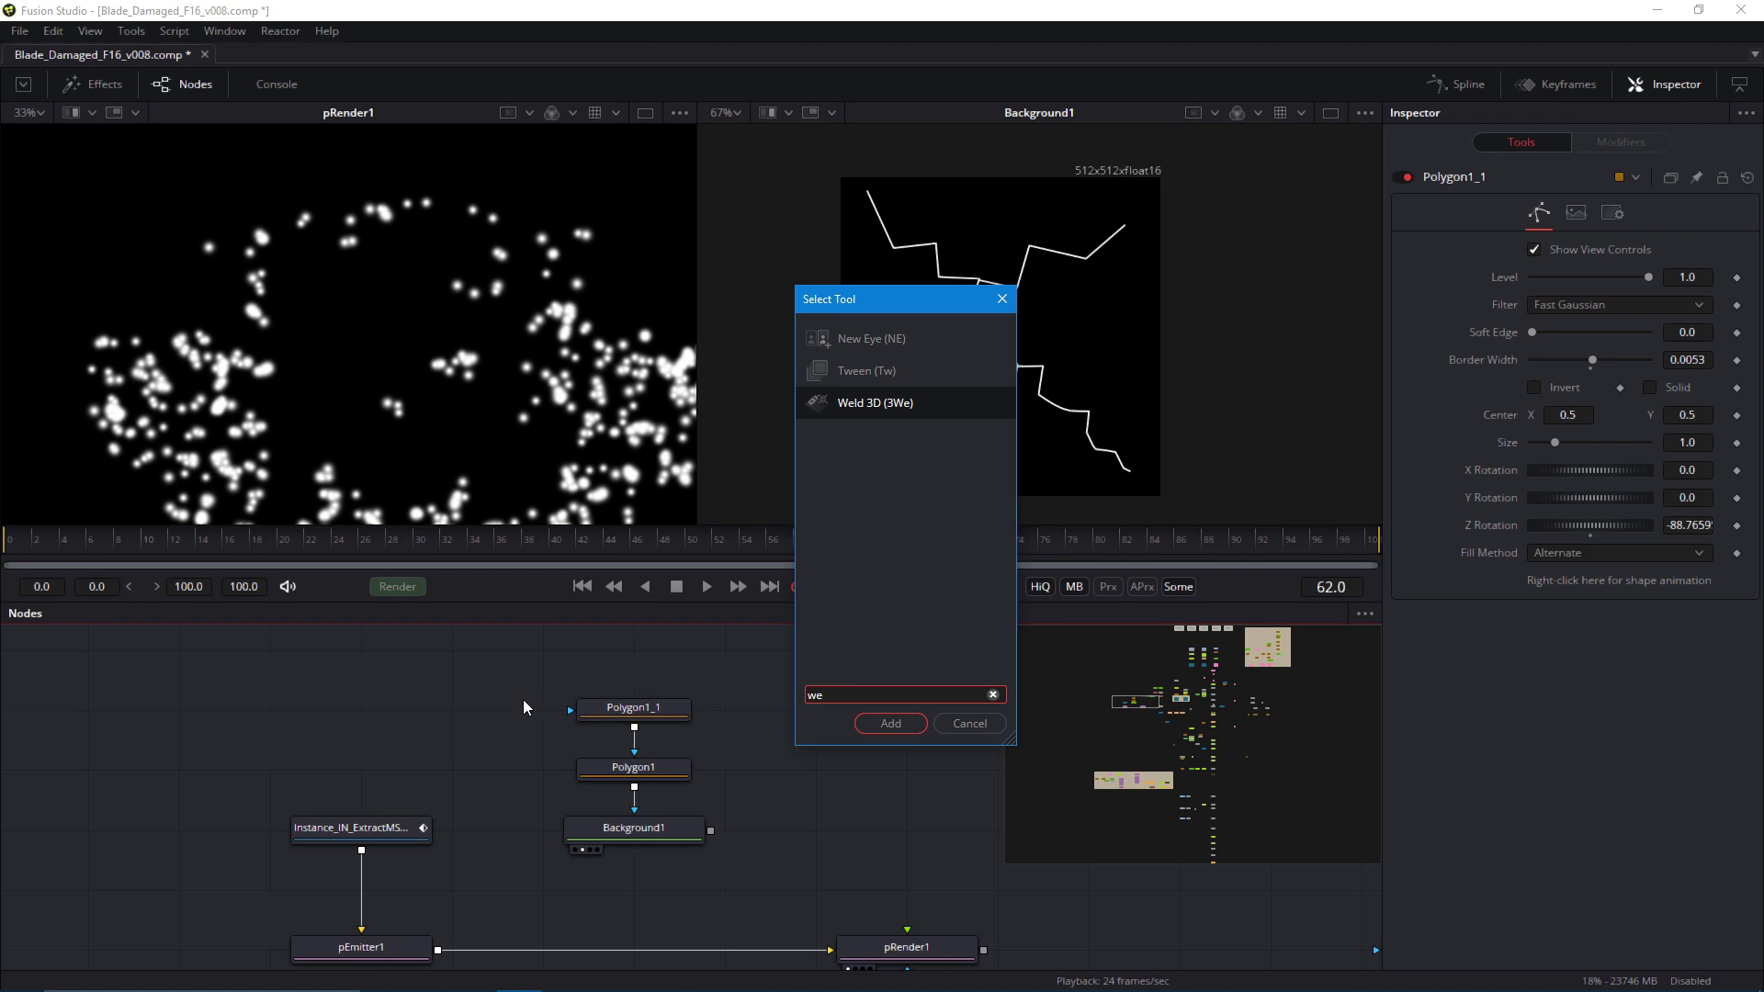
type("l")
key("BackSpace")
key("BackSpace")
key("BackSpace")
type("e")
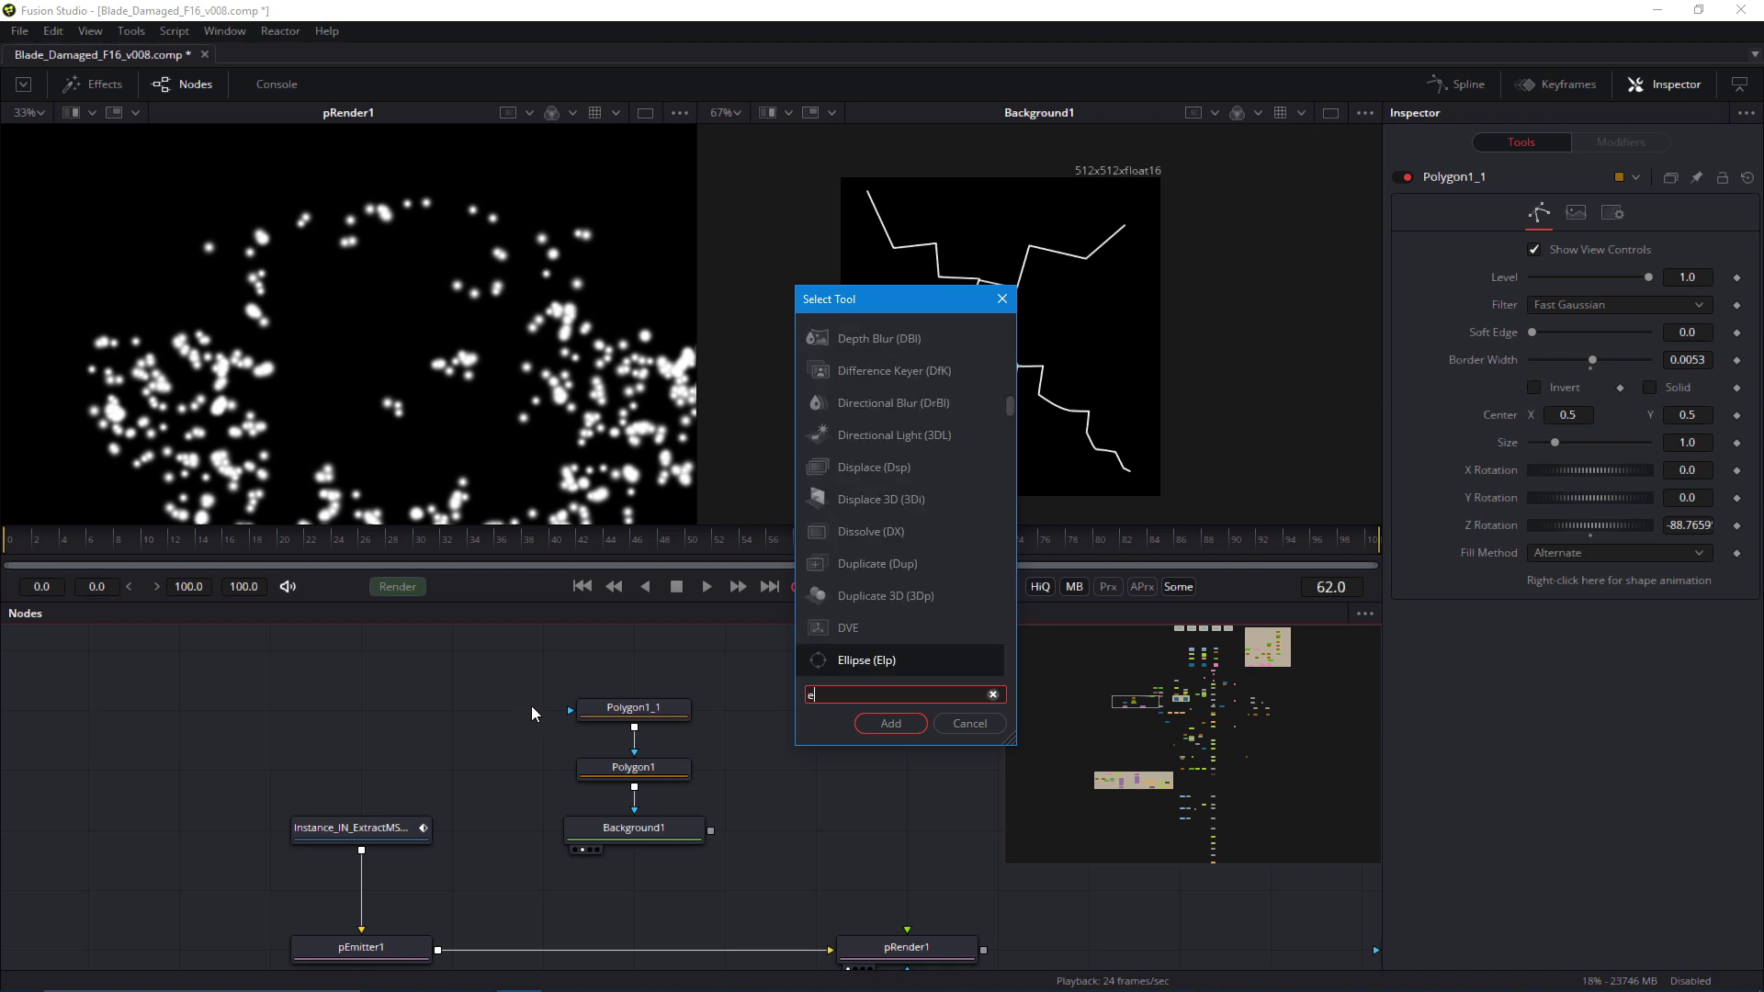
type("lli")
key("Return")
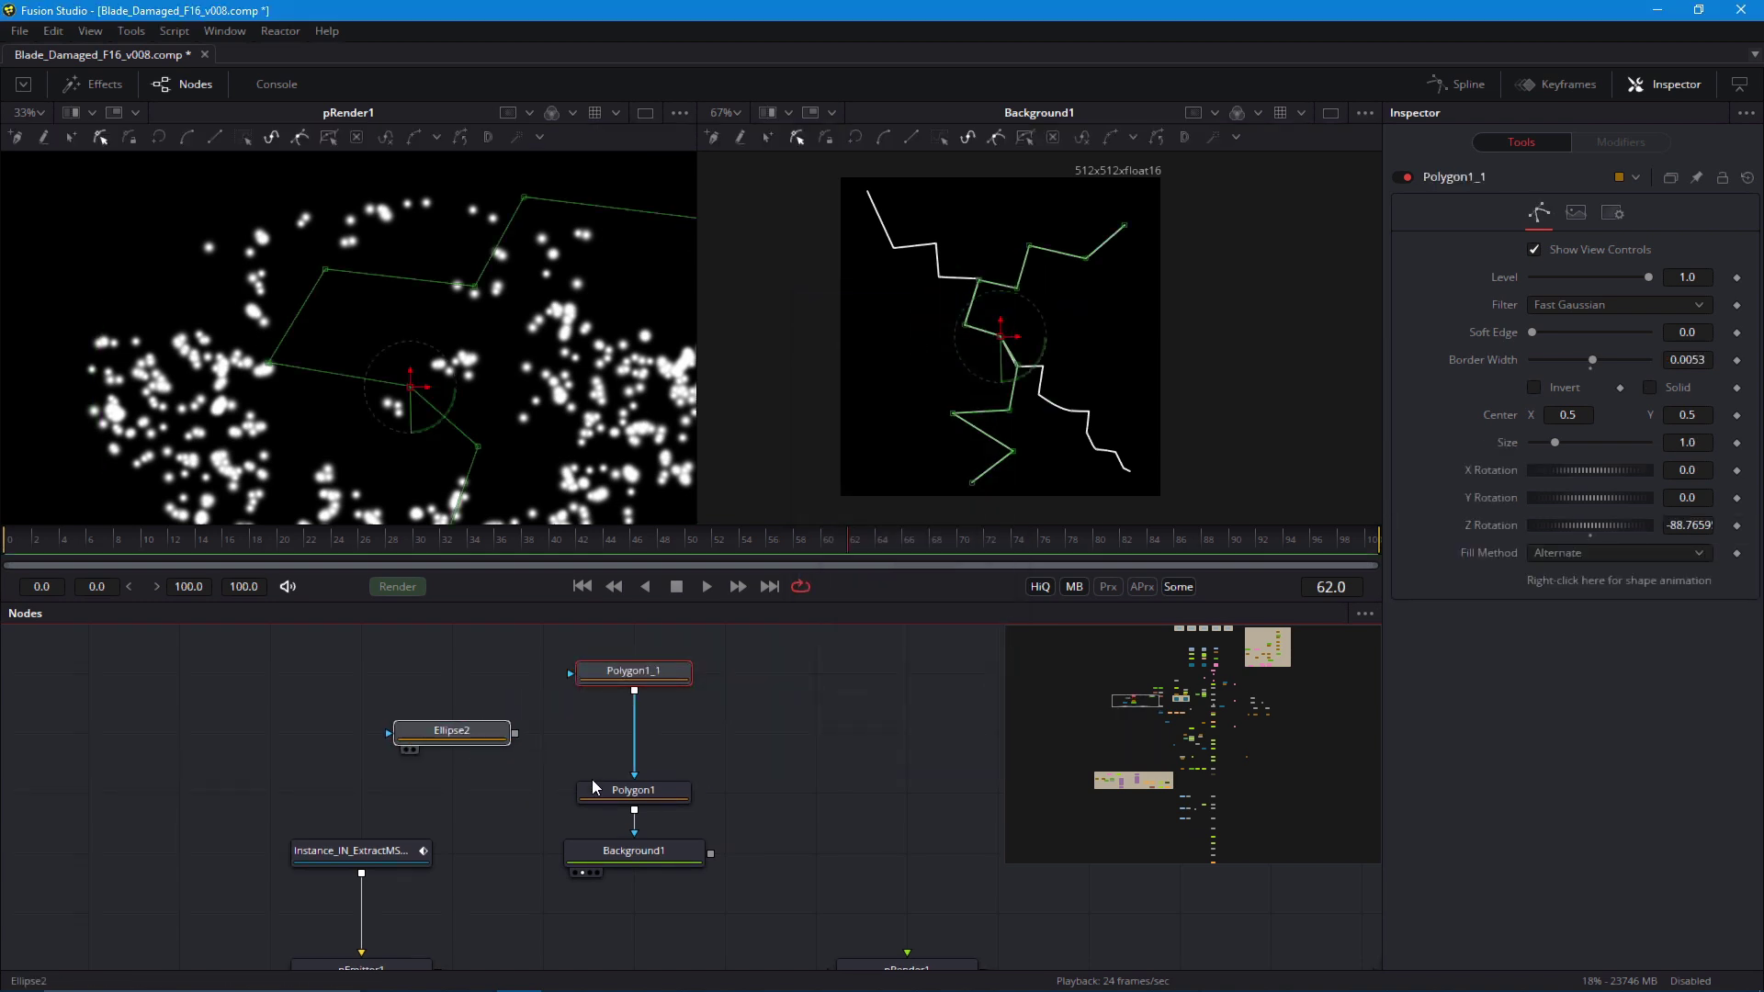
Insert a Bitmap mask between Polygon1 and Background1 and connect the ellipse to its mask input
left_click_drag(592, 782, 596, 723)
key("shift+space")
type("bm")
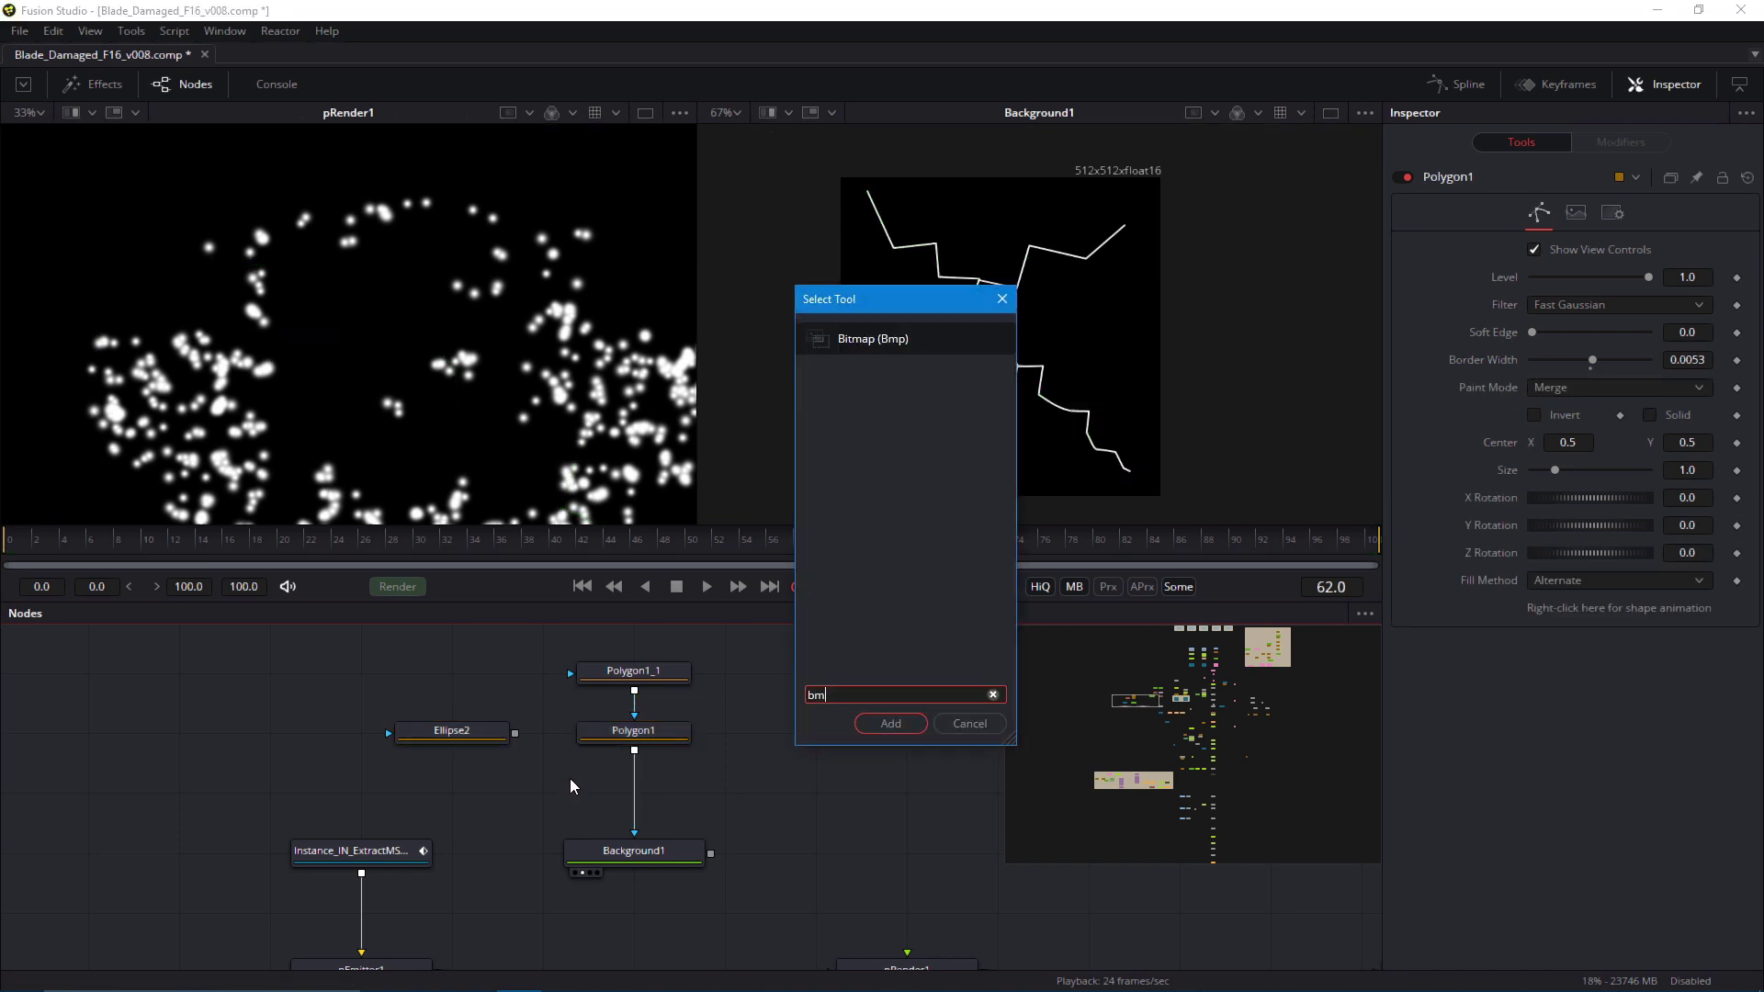
key("Return")
left_click_drag(585, 791, 634, 791)
left_click_drag(504, 735, 570, 796)
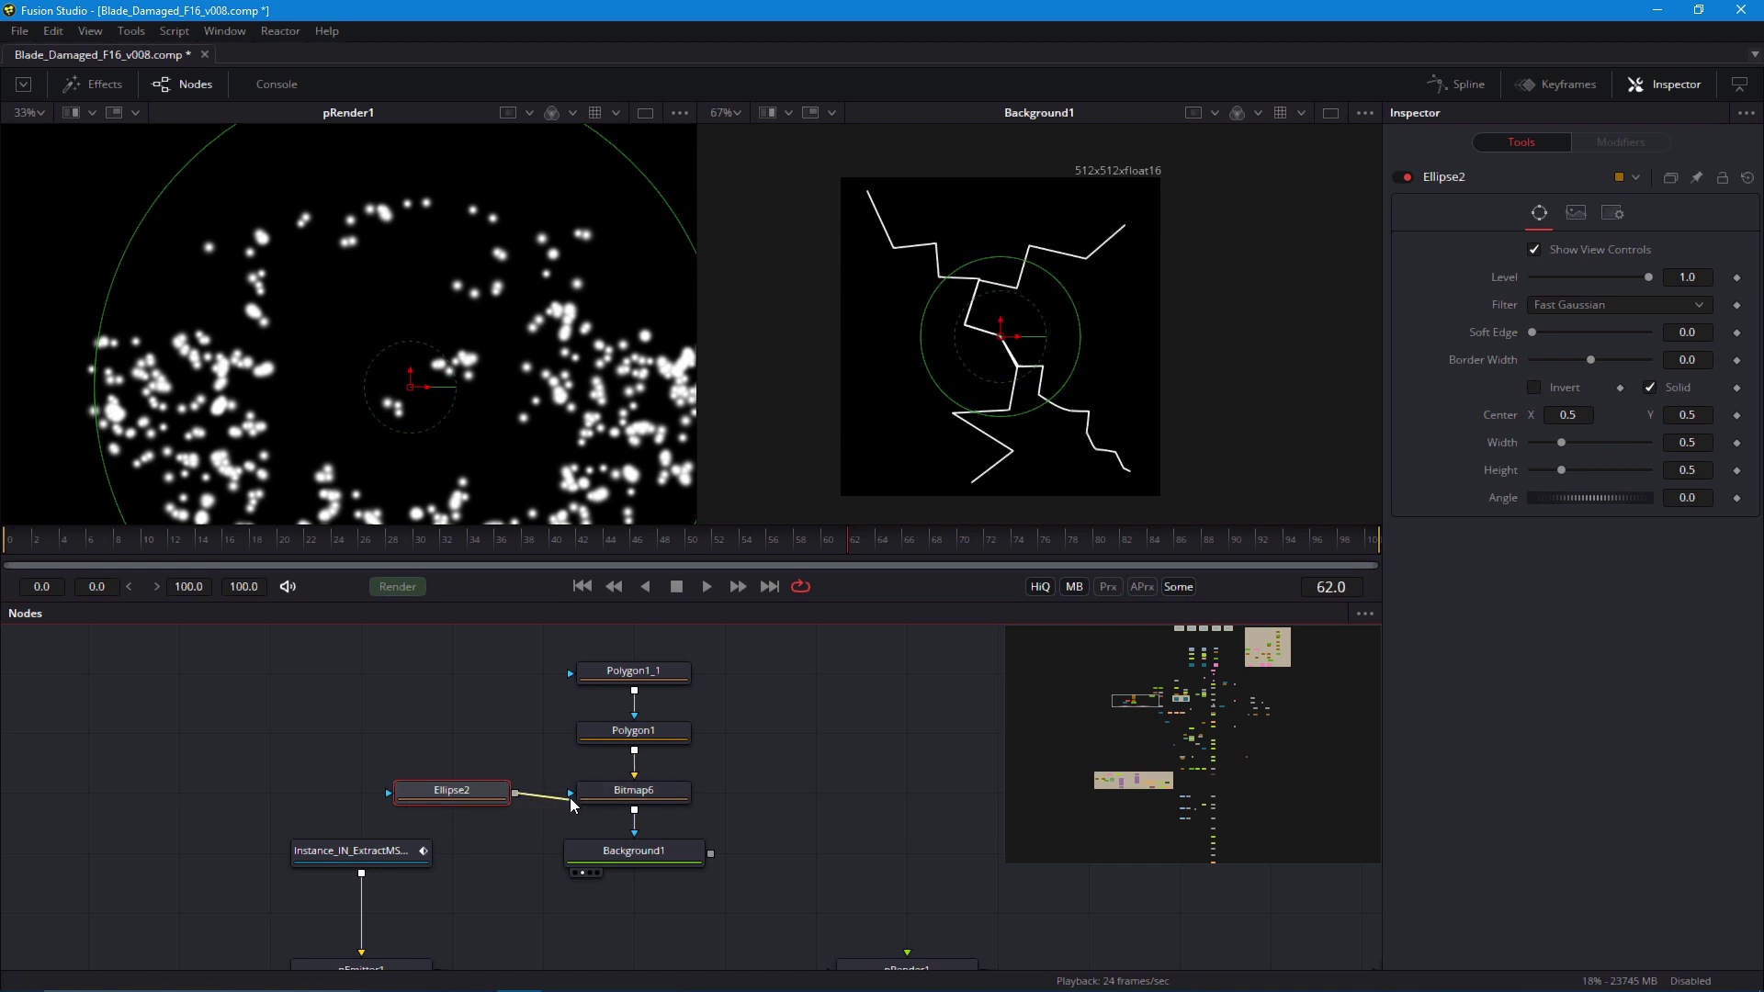
Set the bitmap mask's paint mode to Multiply and shrink the ellipse to about 0.037 in width and height
left_click(633, 800)
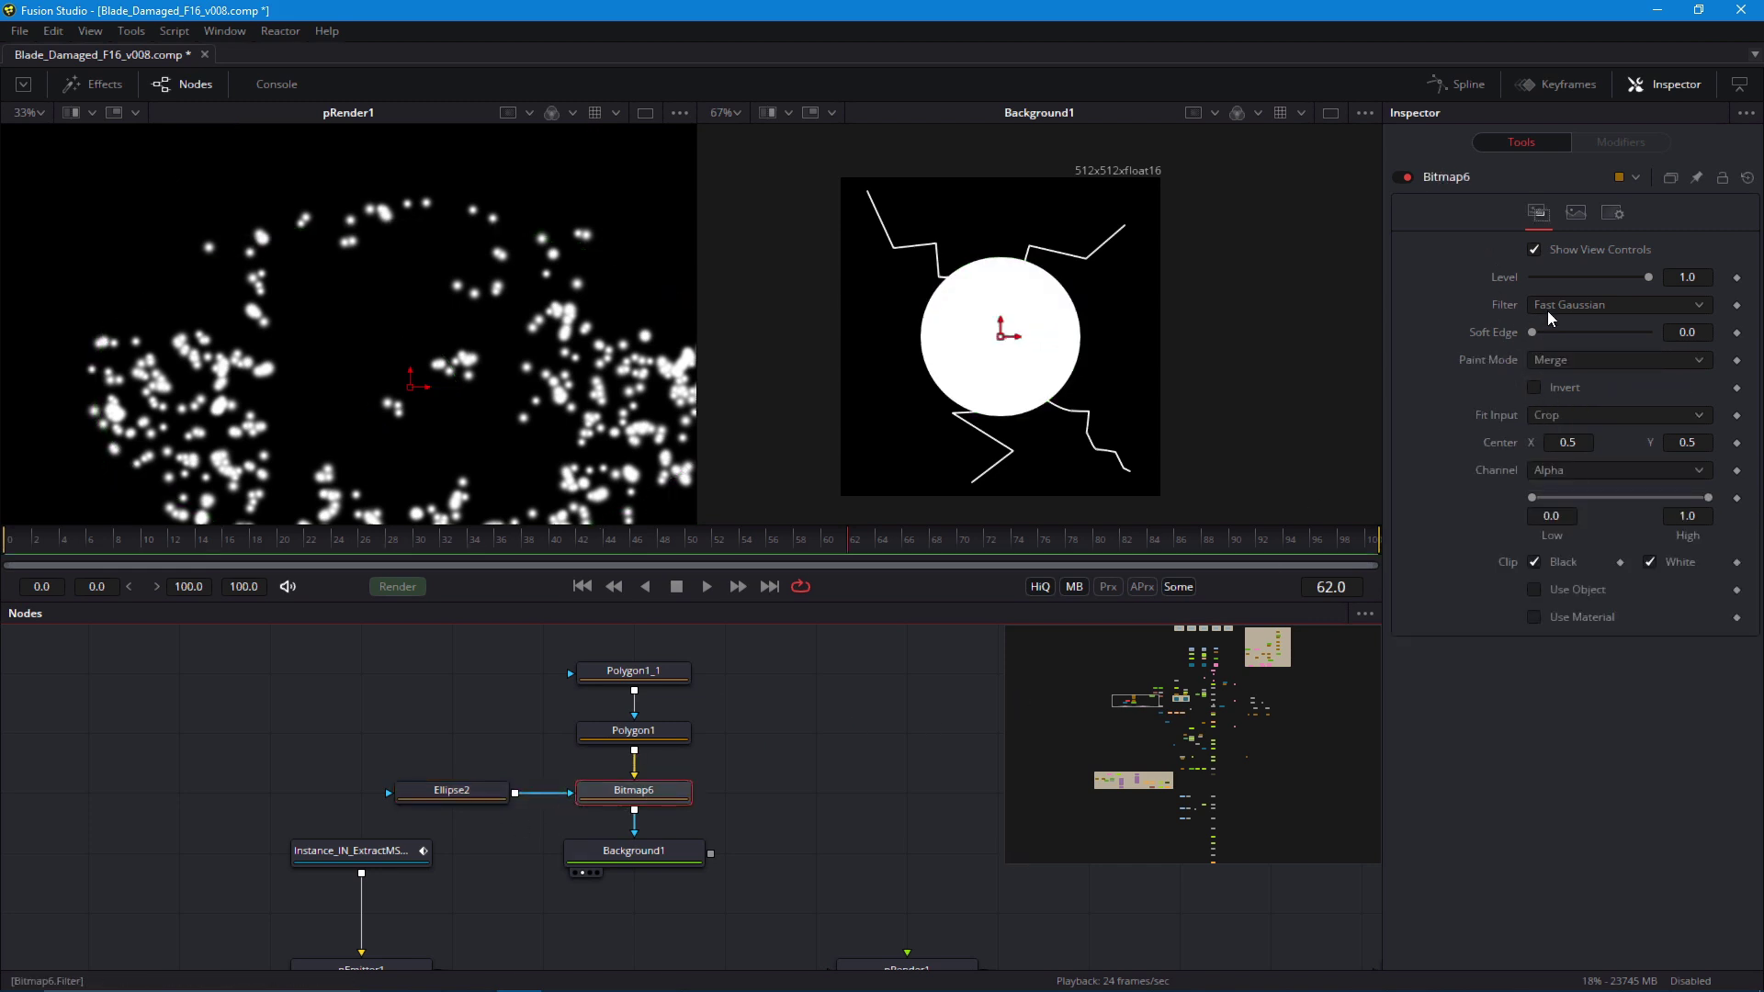
left_click(1617, 359)
left_click(1580, 481)
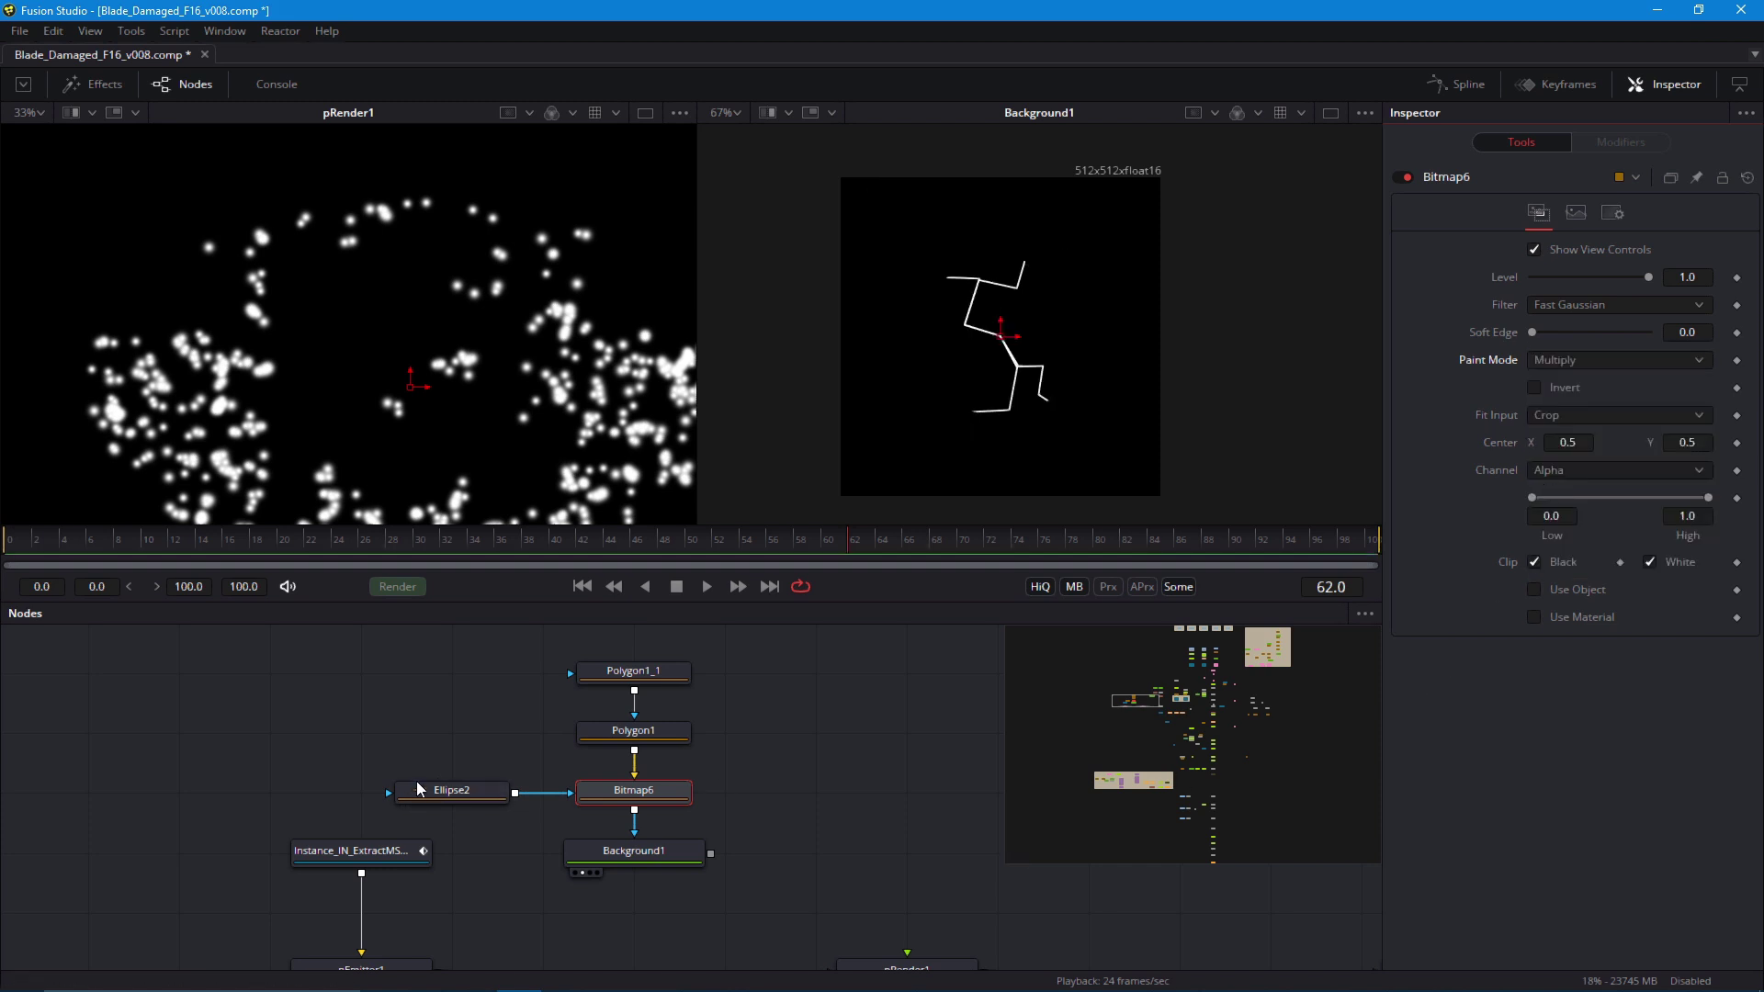
left_click(416, 788)
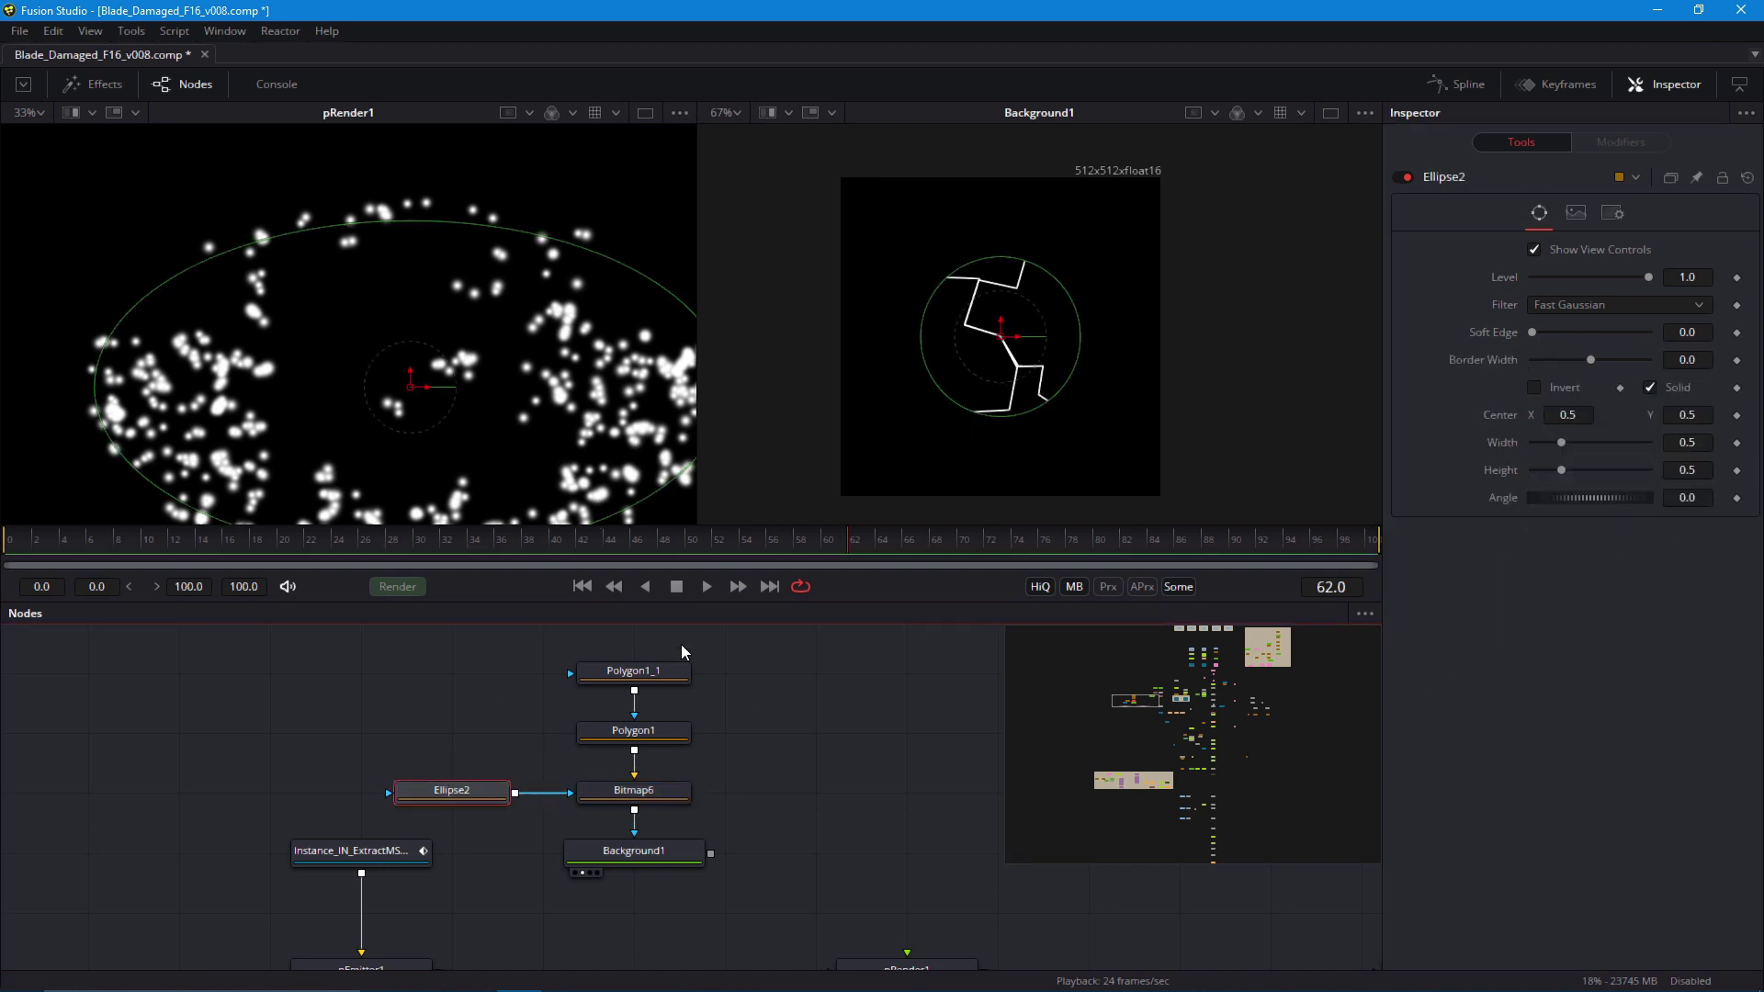
left_click_drag(1069, 394, 1003, 340)
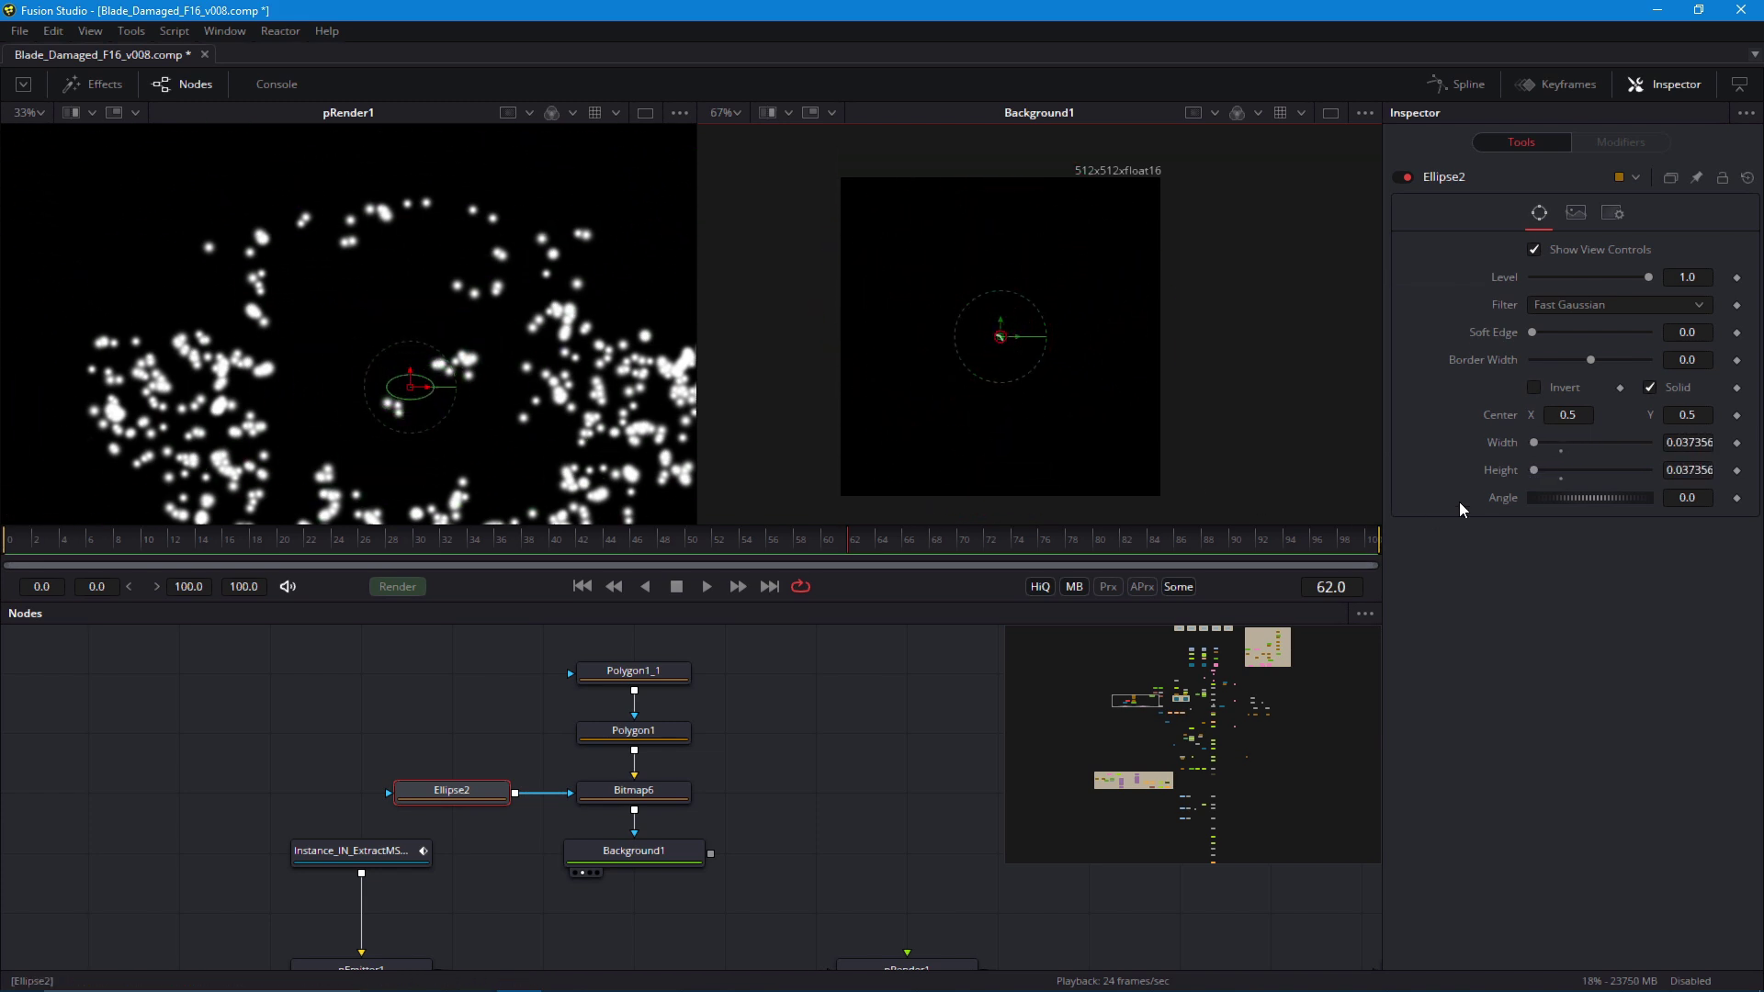
Link the ellipse's height to its width with an expression and animate the width, with 0.0 at frame 0
right_click(1529, 469)
left_click(1551, 636)
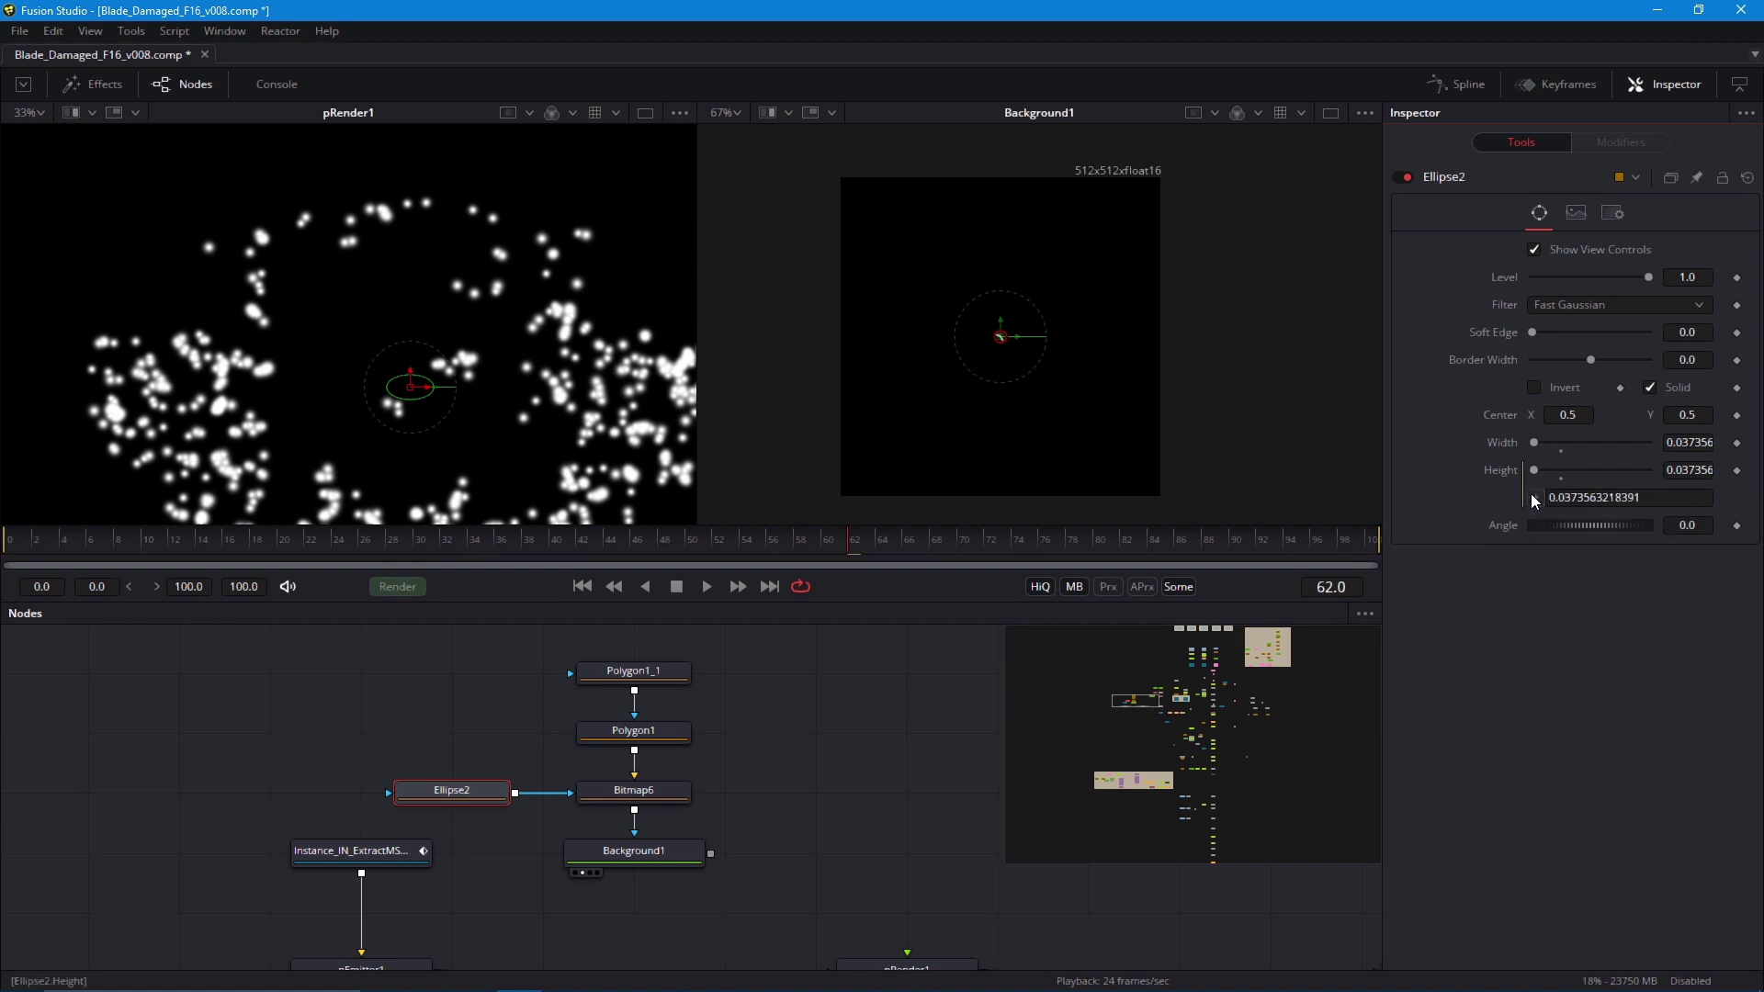
mouse_move(1534, 442)
left_mouse_down()
mouse_move(1581, 444)
mouse_move(1518, 450)
left_mouse_up()
right_click(1532, 443)
left_click(1549, 452)
left_click(583, 586)
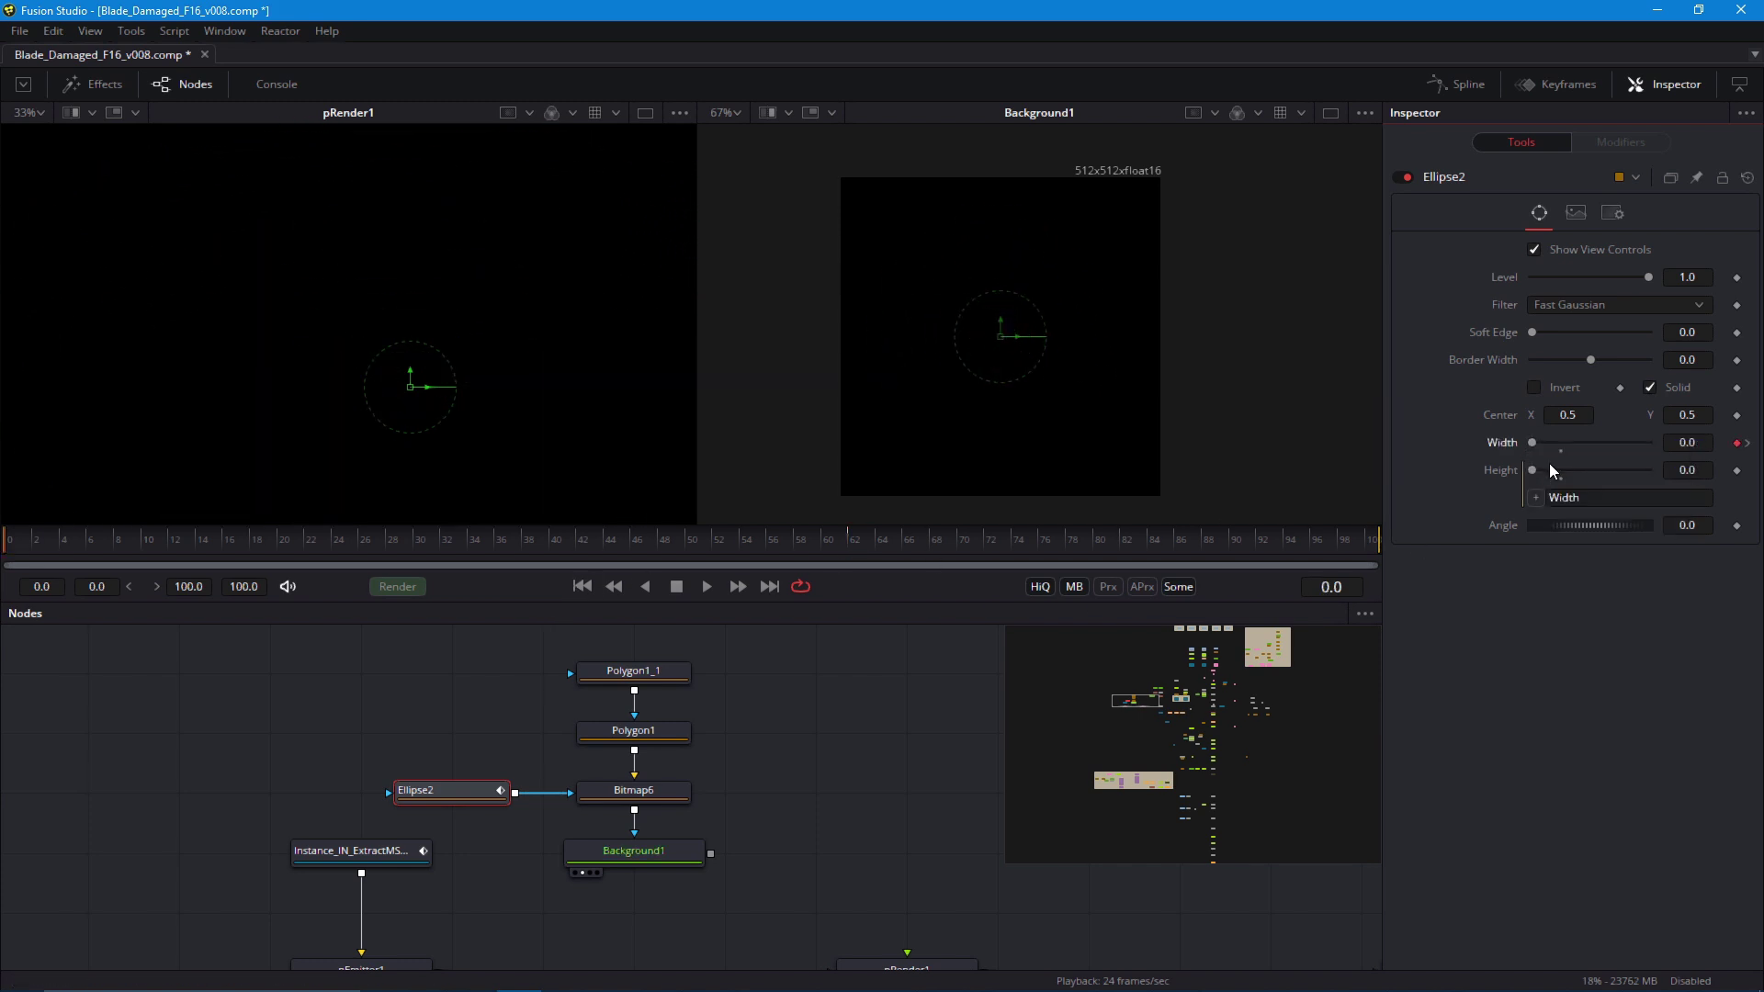
At frame 8, key the ellipse's width at about 0.82 and set its soft edge to 0.085
left_click(707, 586)
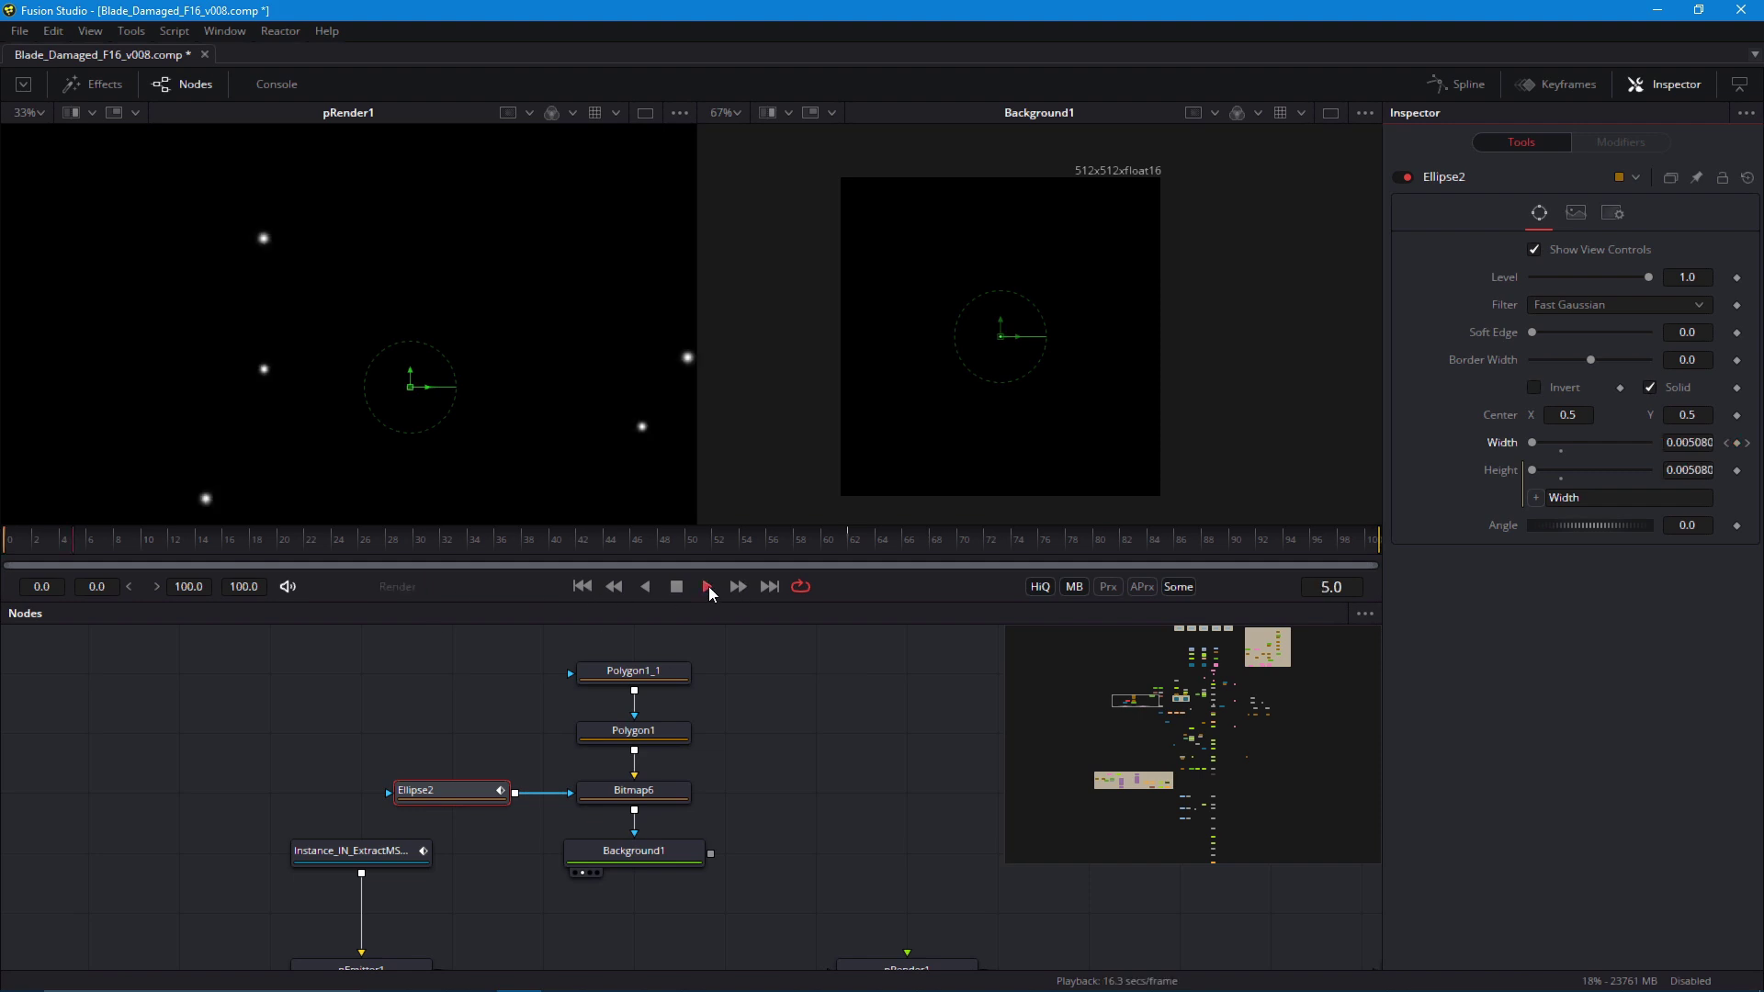
left_click(28, 548)
left_click_drag(28, 548, 117, 549)
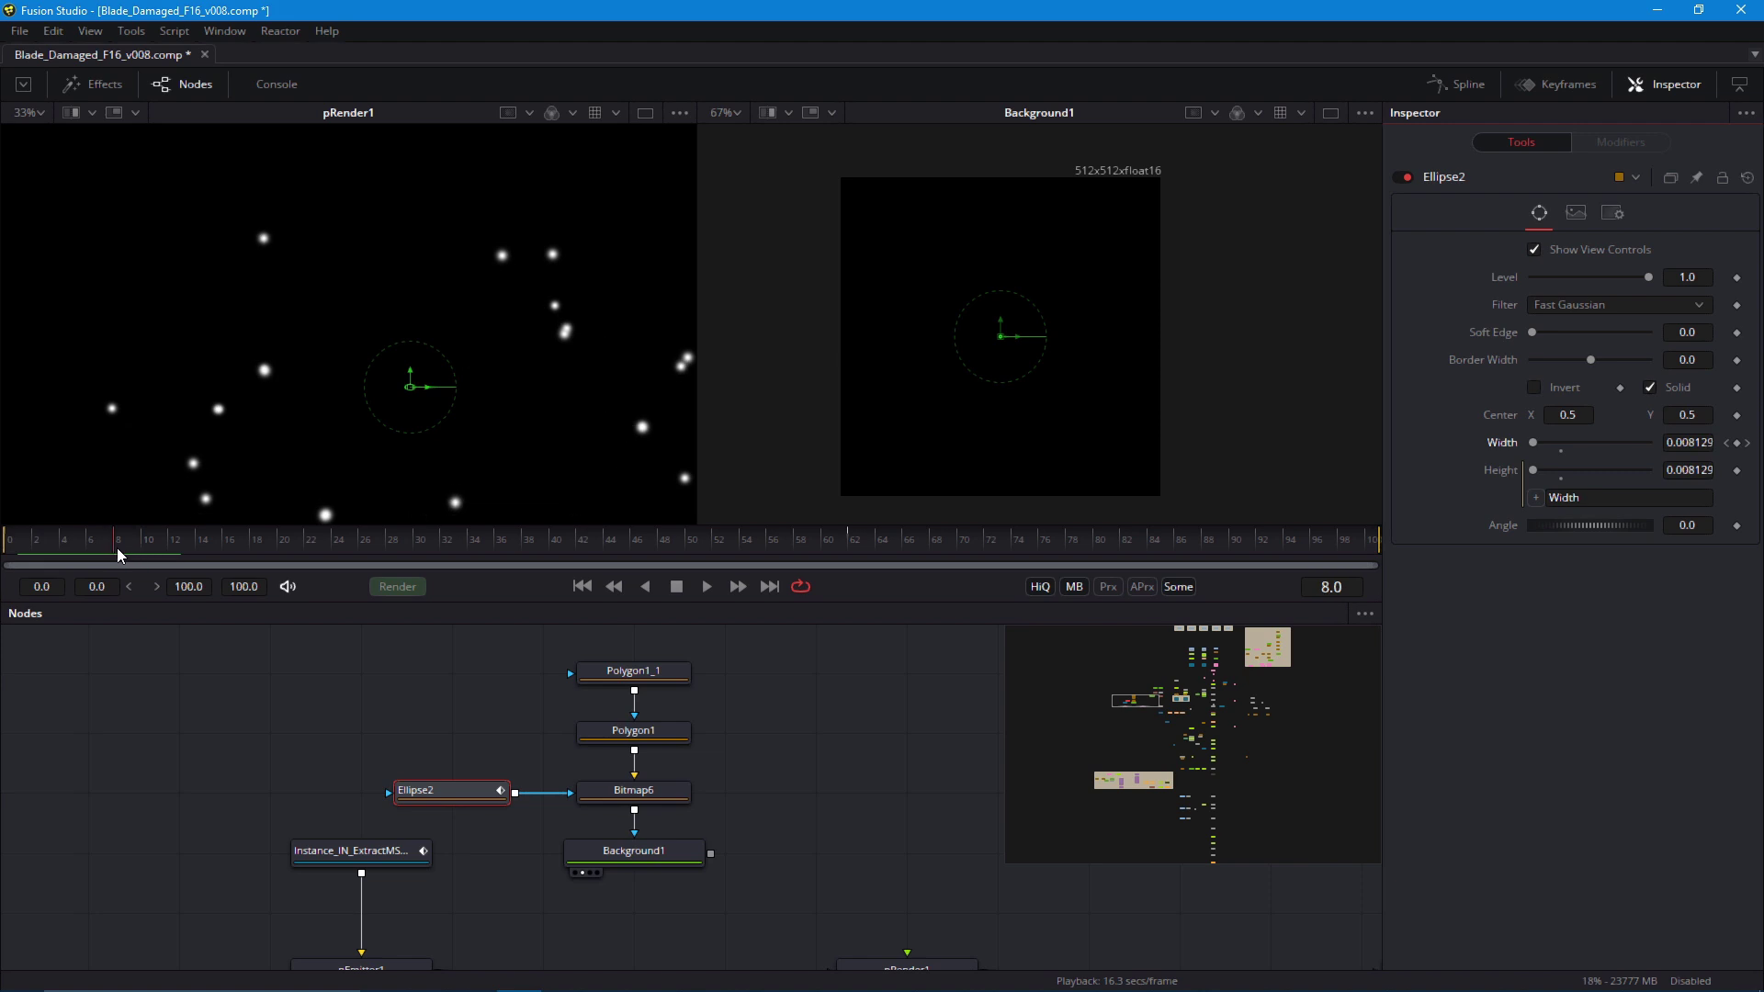
left_click_drag(1532, 442, 1580, 458)
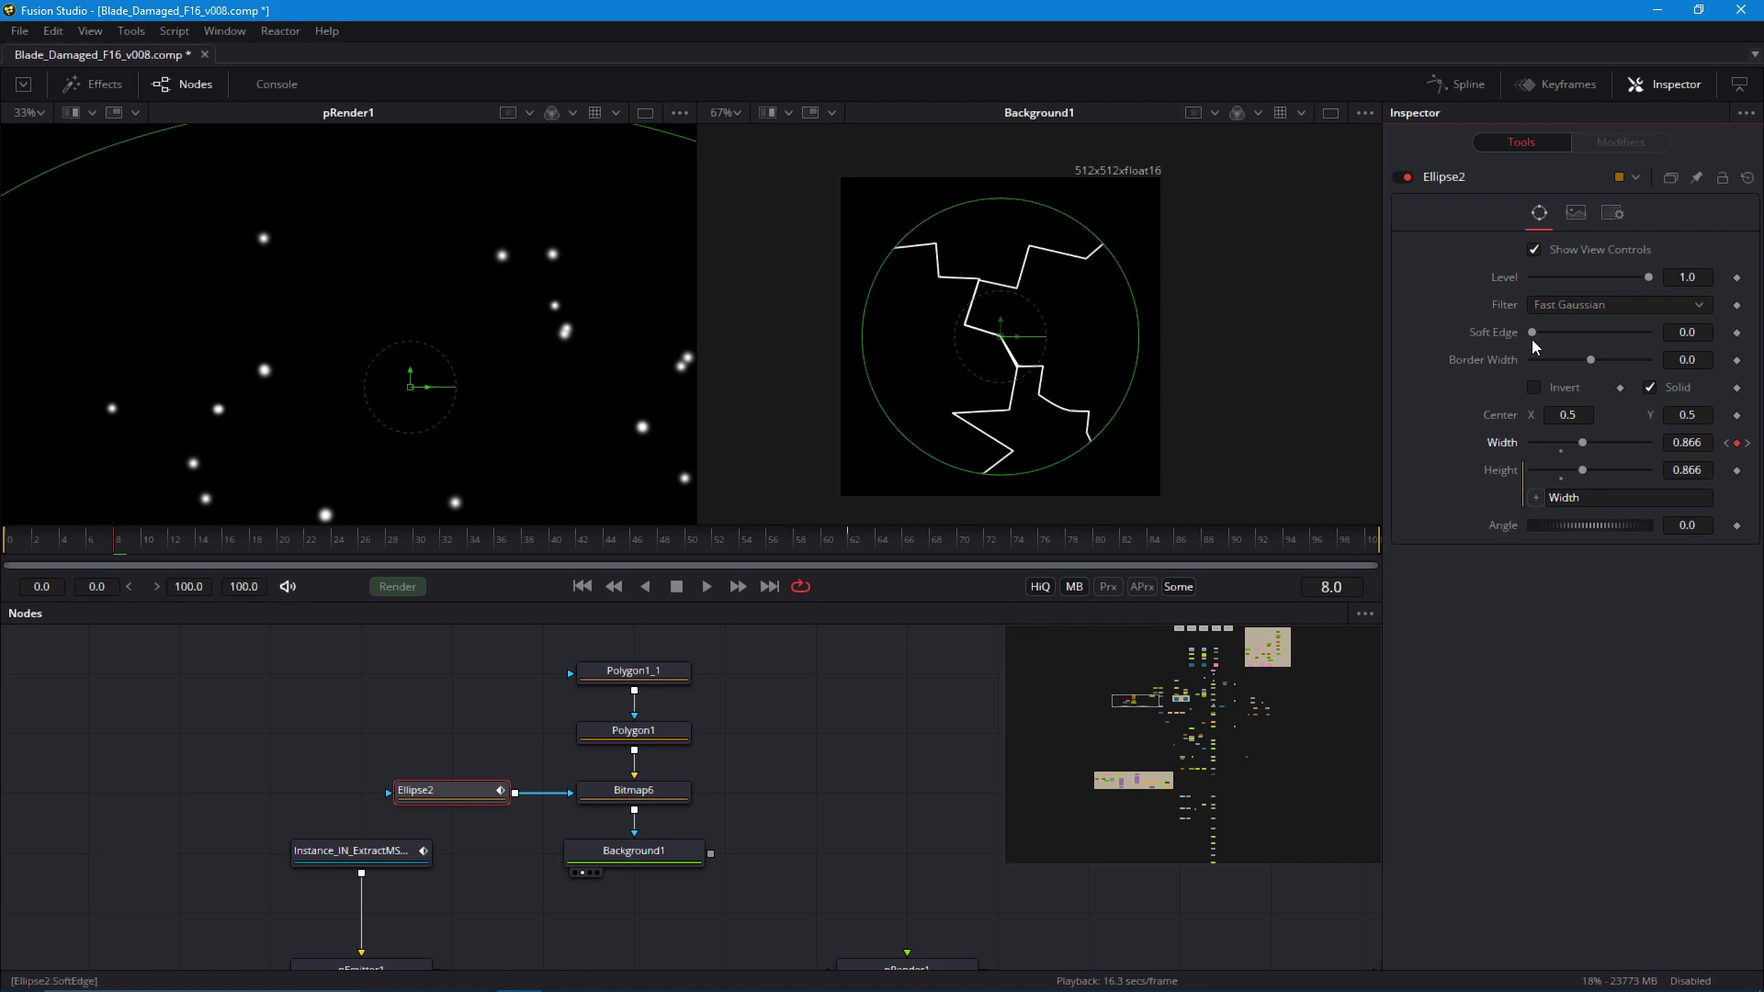
left_click_drag(1532, 338, 1575, 346)
left_click_drag(1582, 442, 1578, 443)
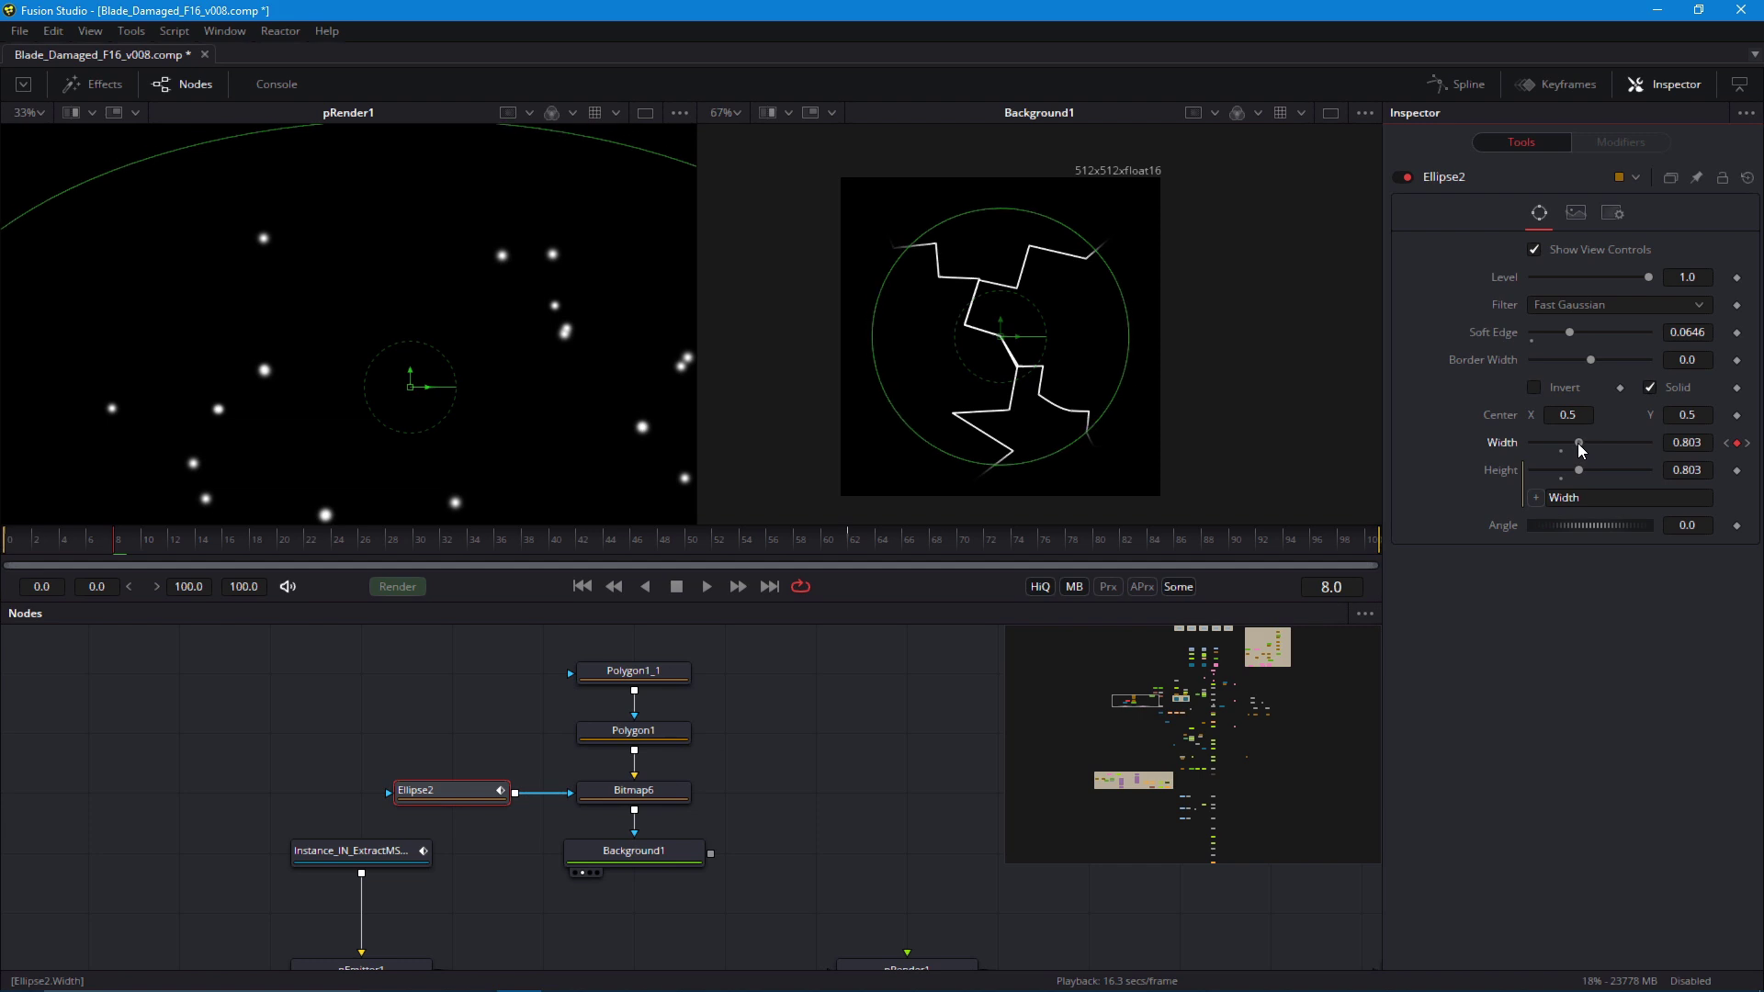
left_click_drag(1569, 330, 1583, 335)
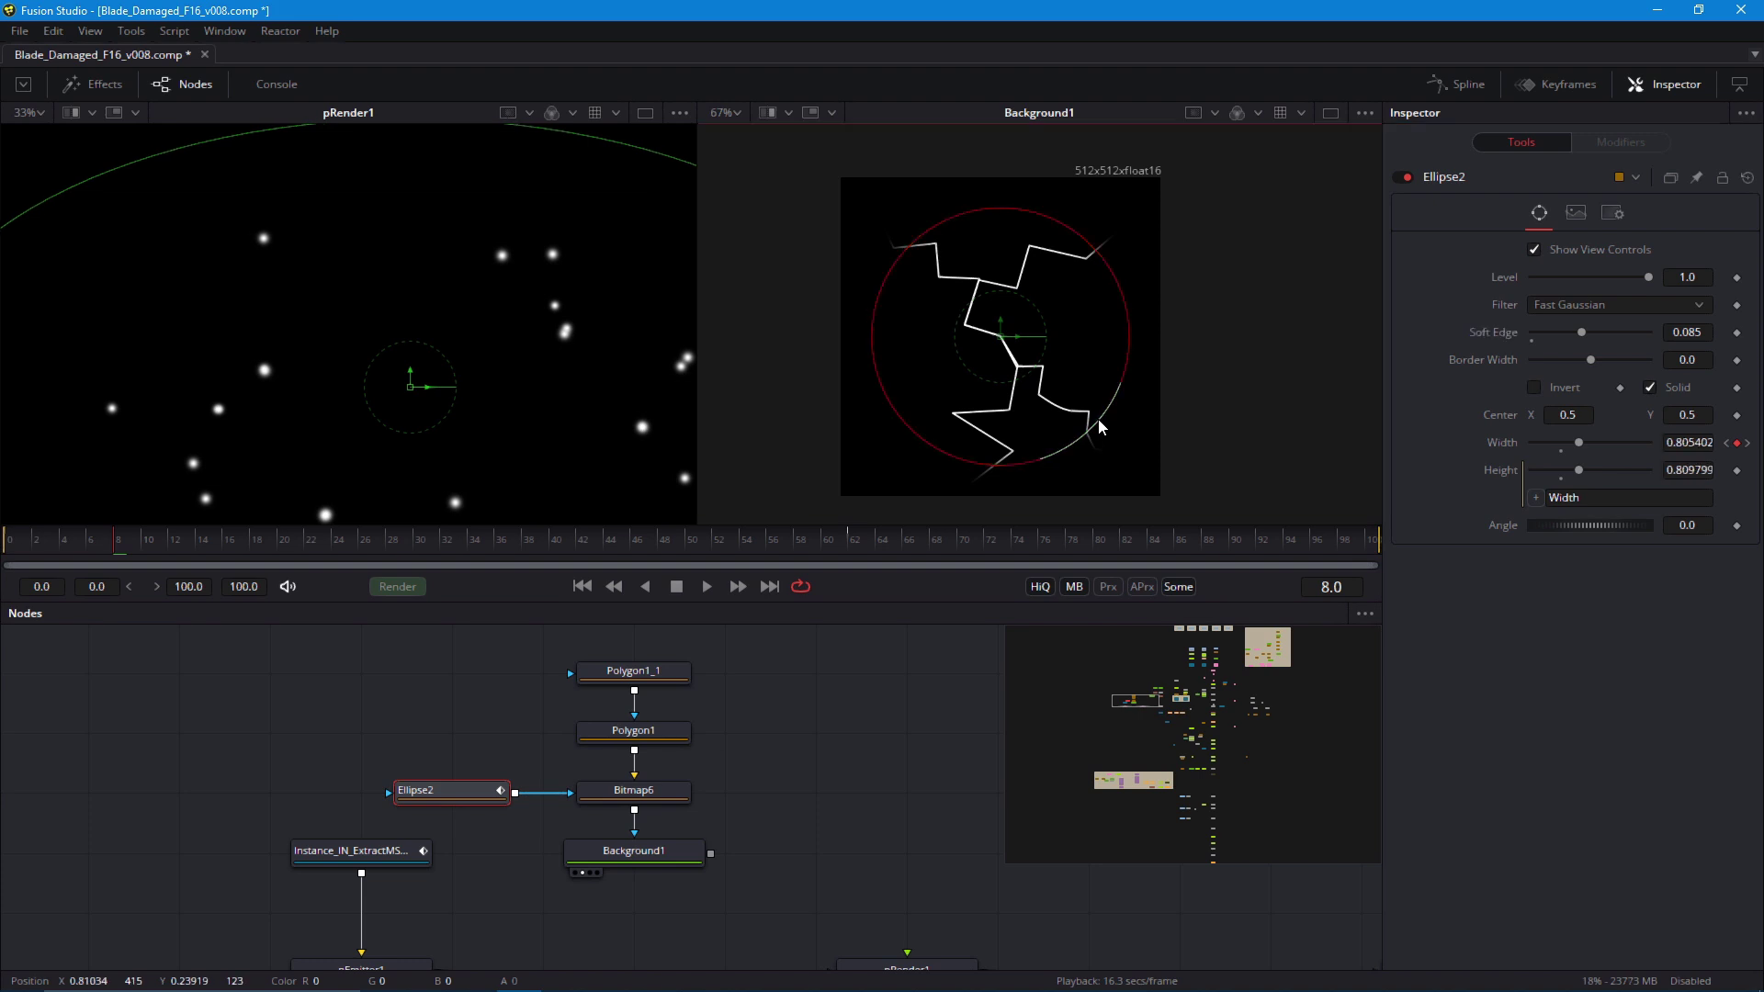
left_click_drag(1099, 419, 1104, 436)
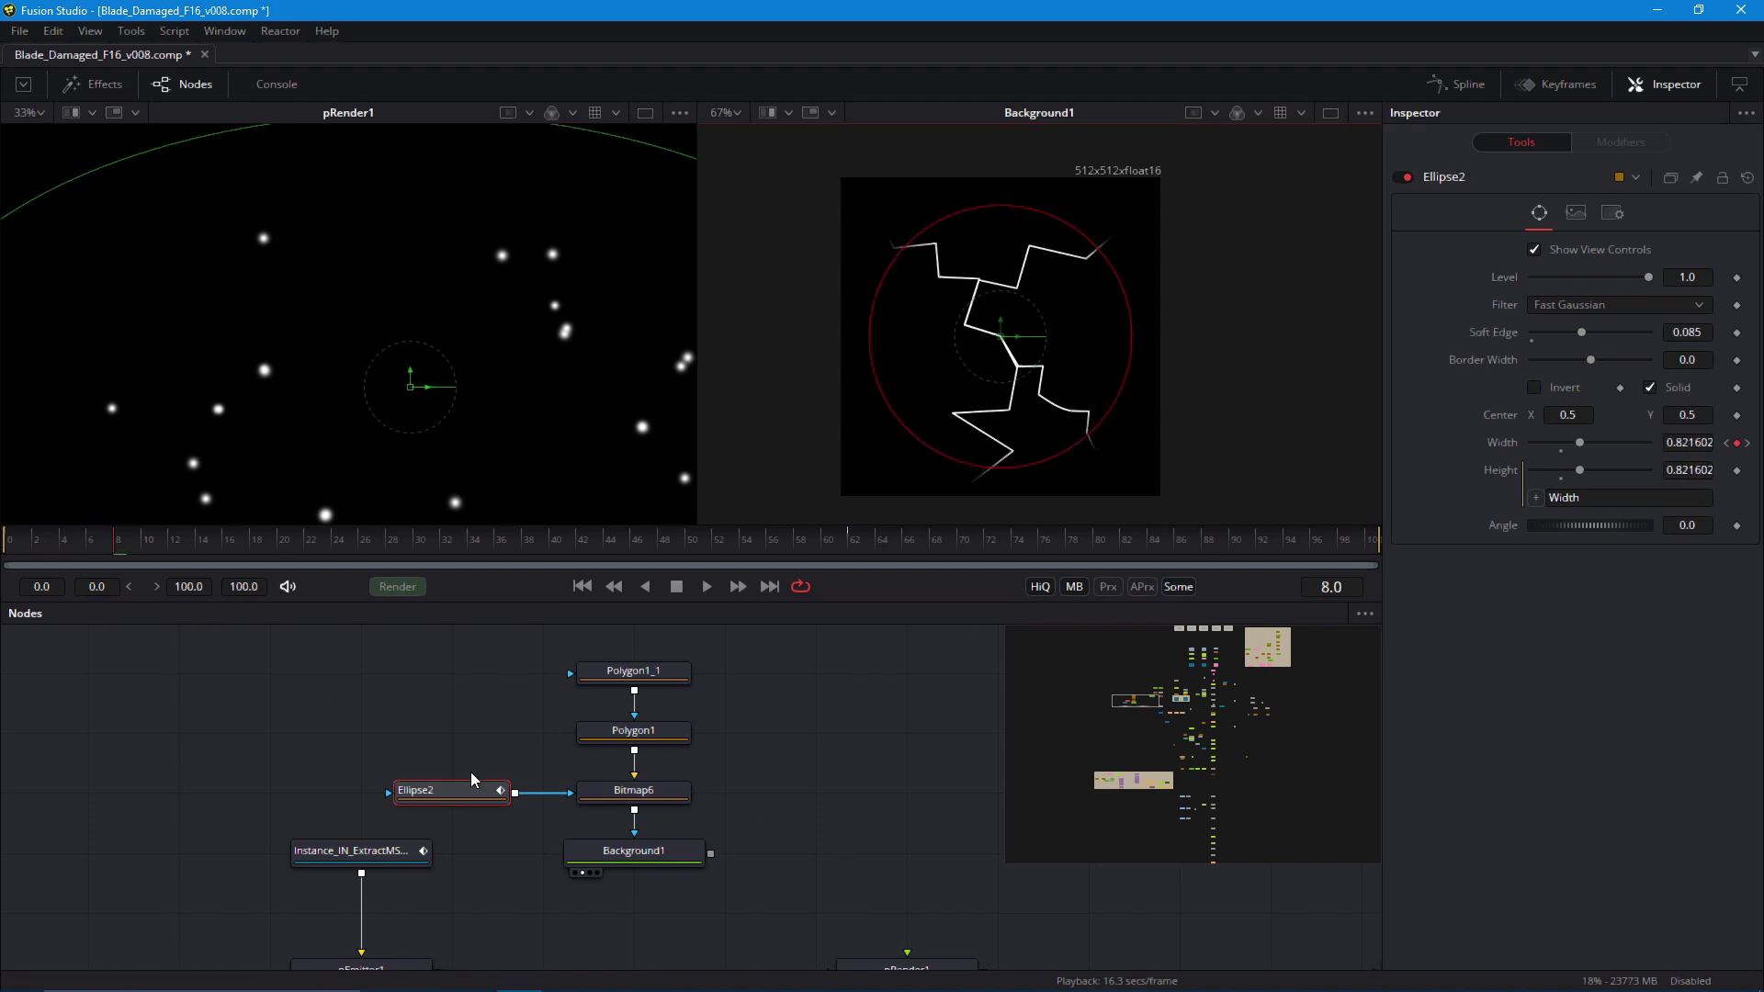
Move the crack mask nodes and Background1 away from the emitter branch, and set Polygon1_1's border width to 0.0026
left_click_drag(456, 635, 772, 853)
left_click(614, 889)
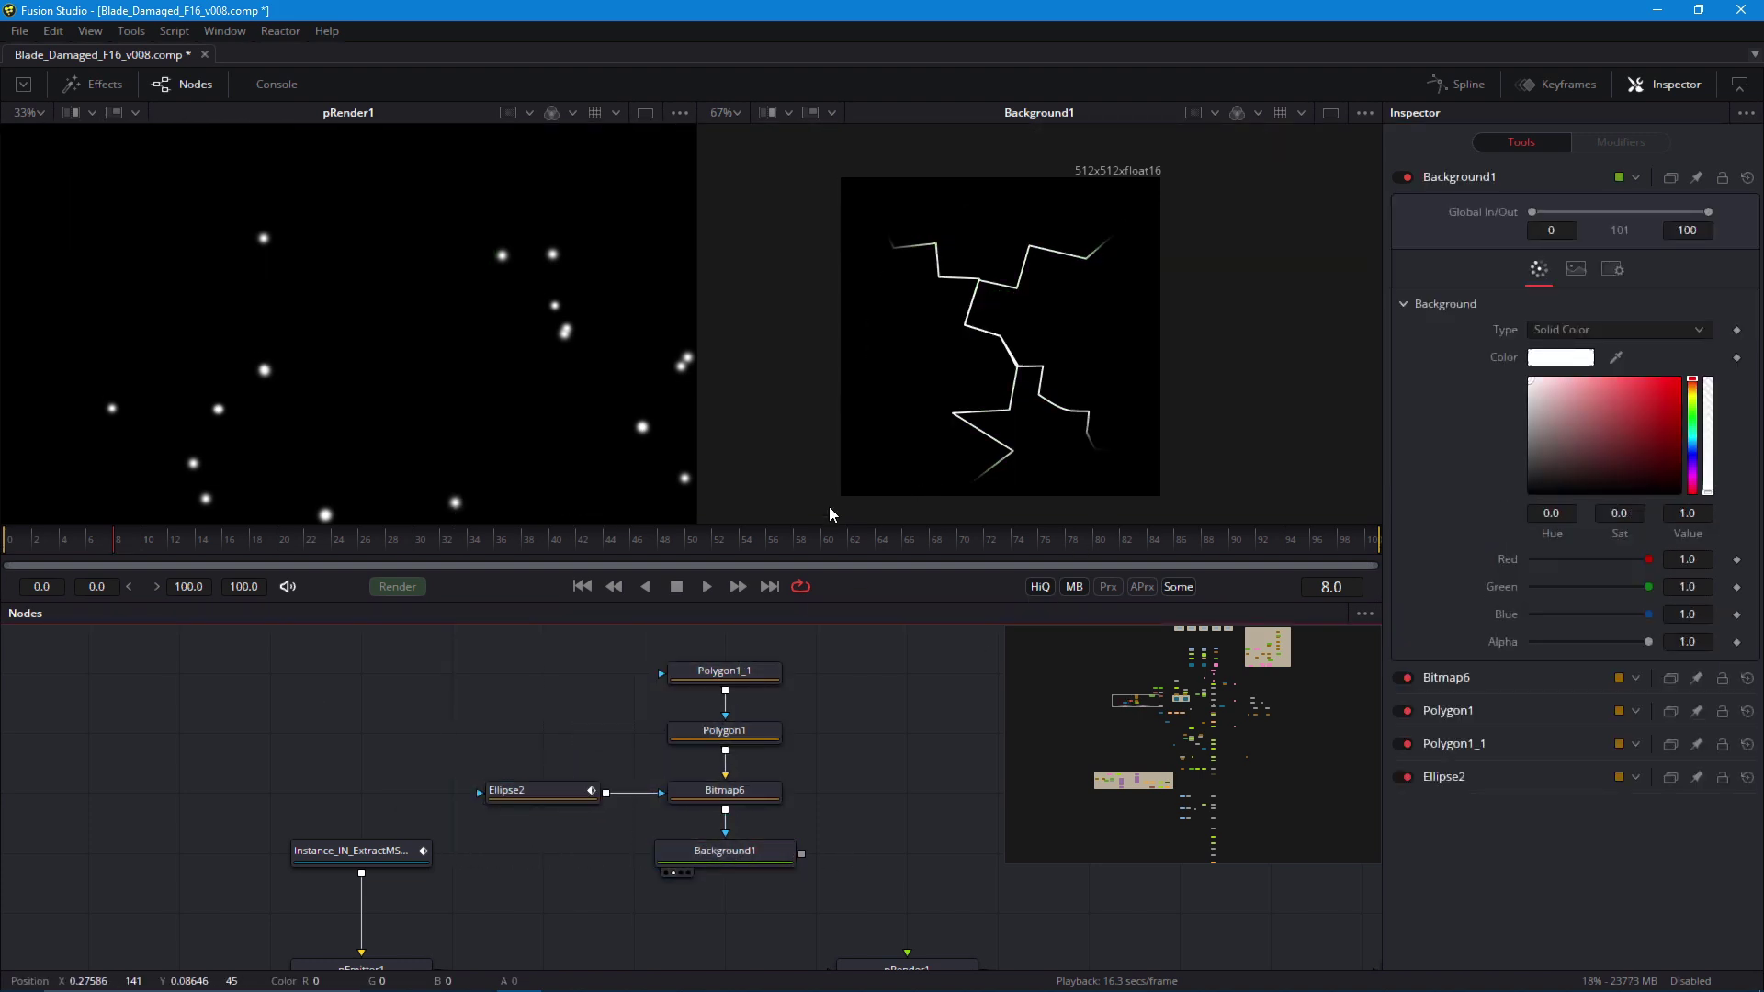
left_click(724, 671)
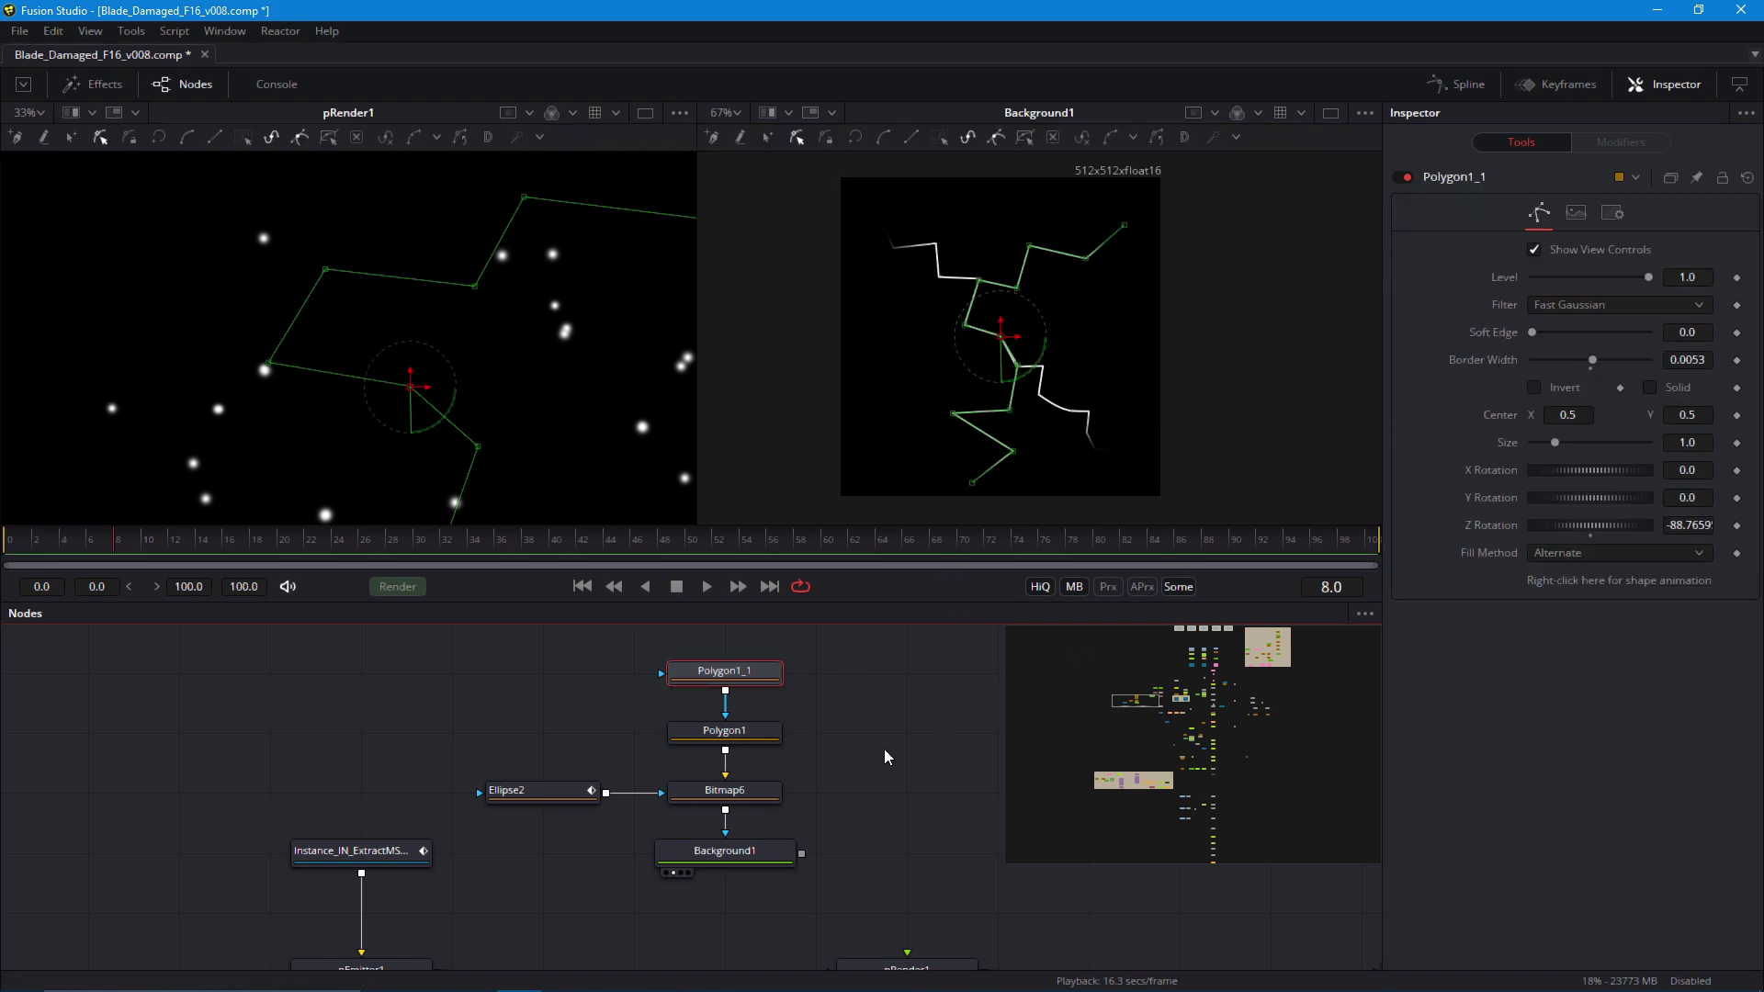
left_click_drag(794, 776, 800, 818)
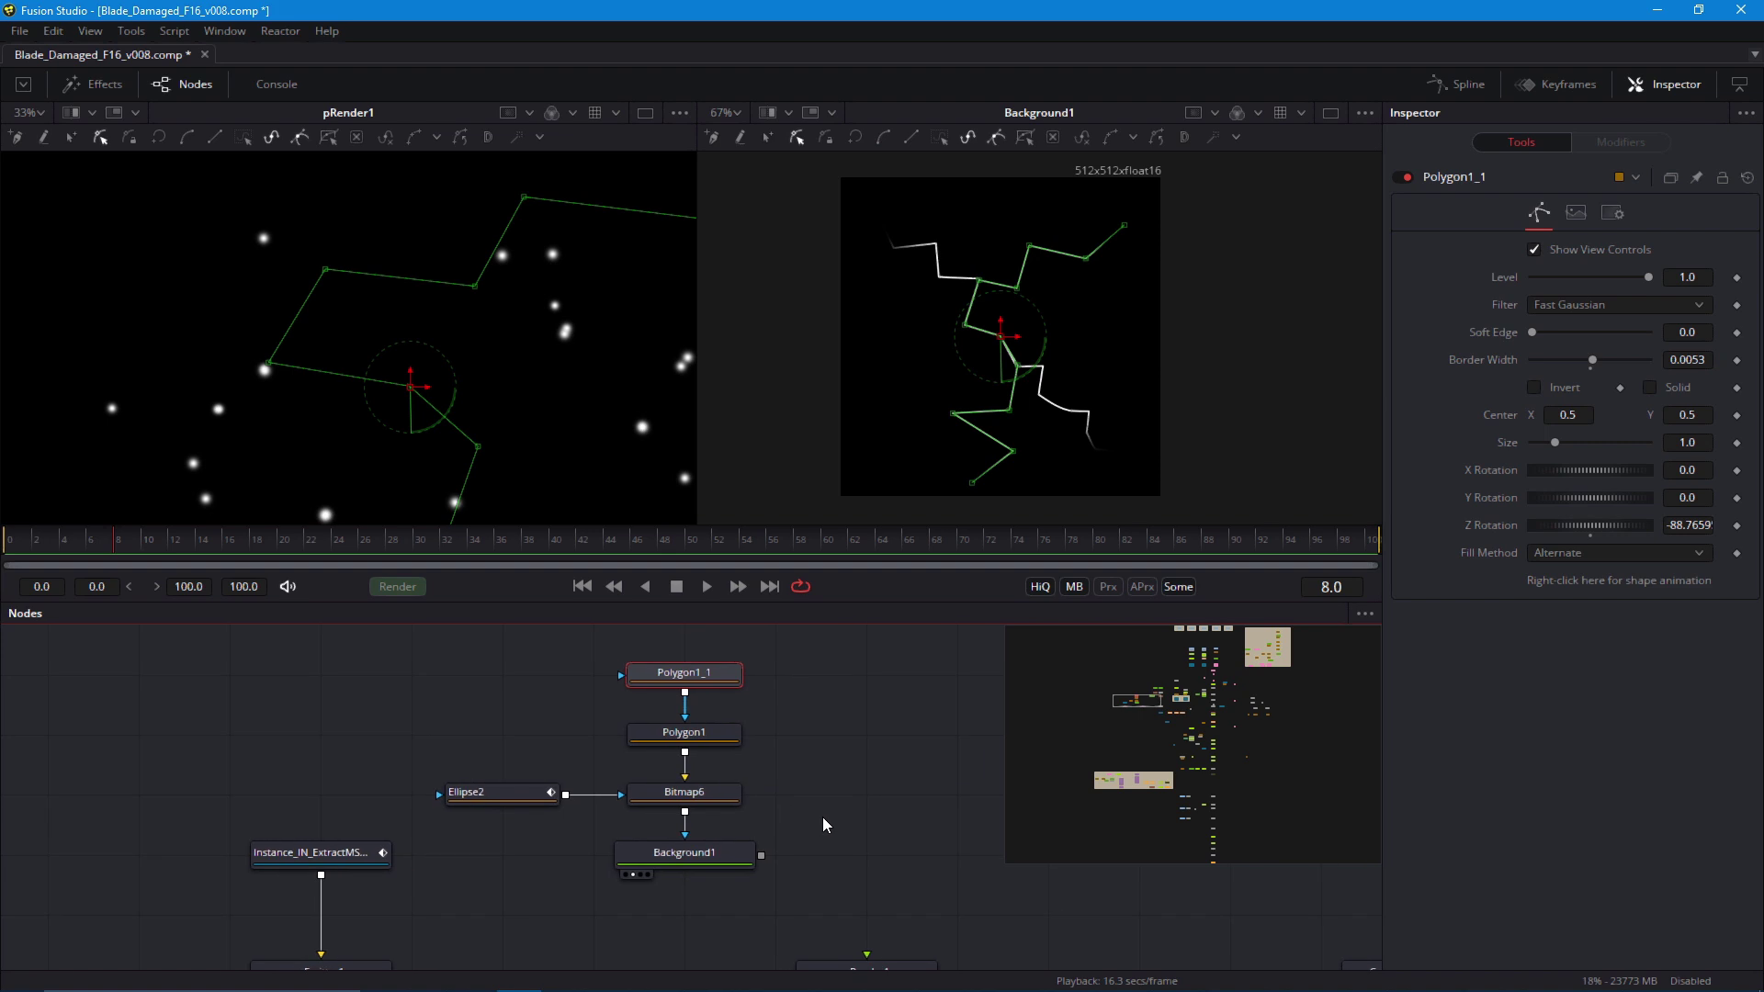
mouse_move(927, 410)
left_mouse_down()
mouse_move(954, 394)
mouse_move(915, 416)
left_mouse_up()
key("ctrl+k")
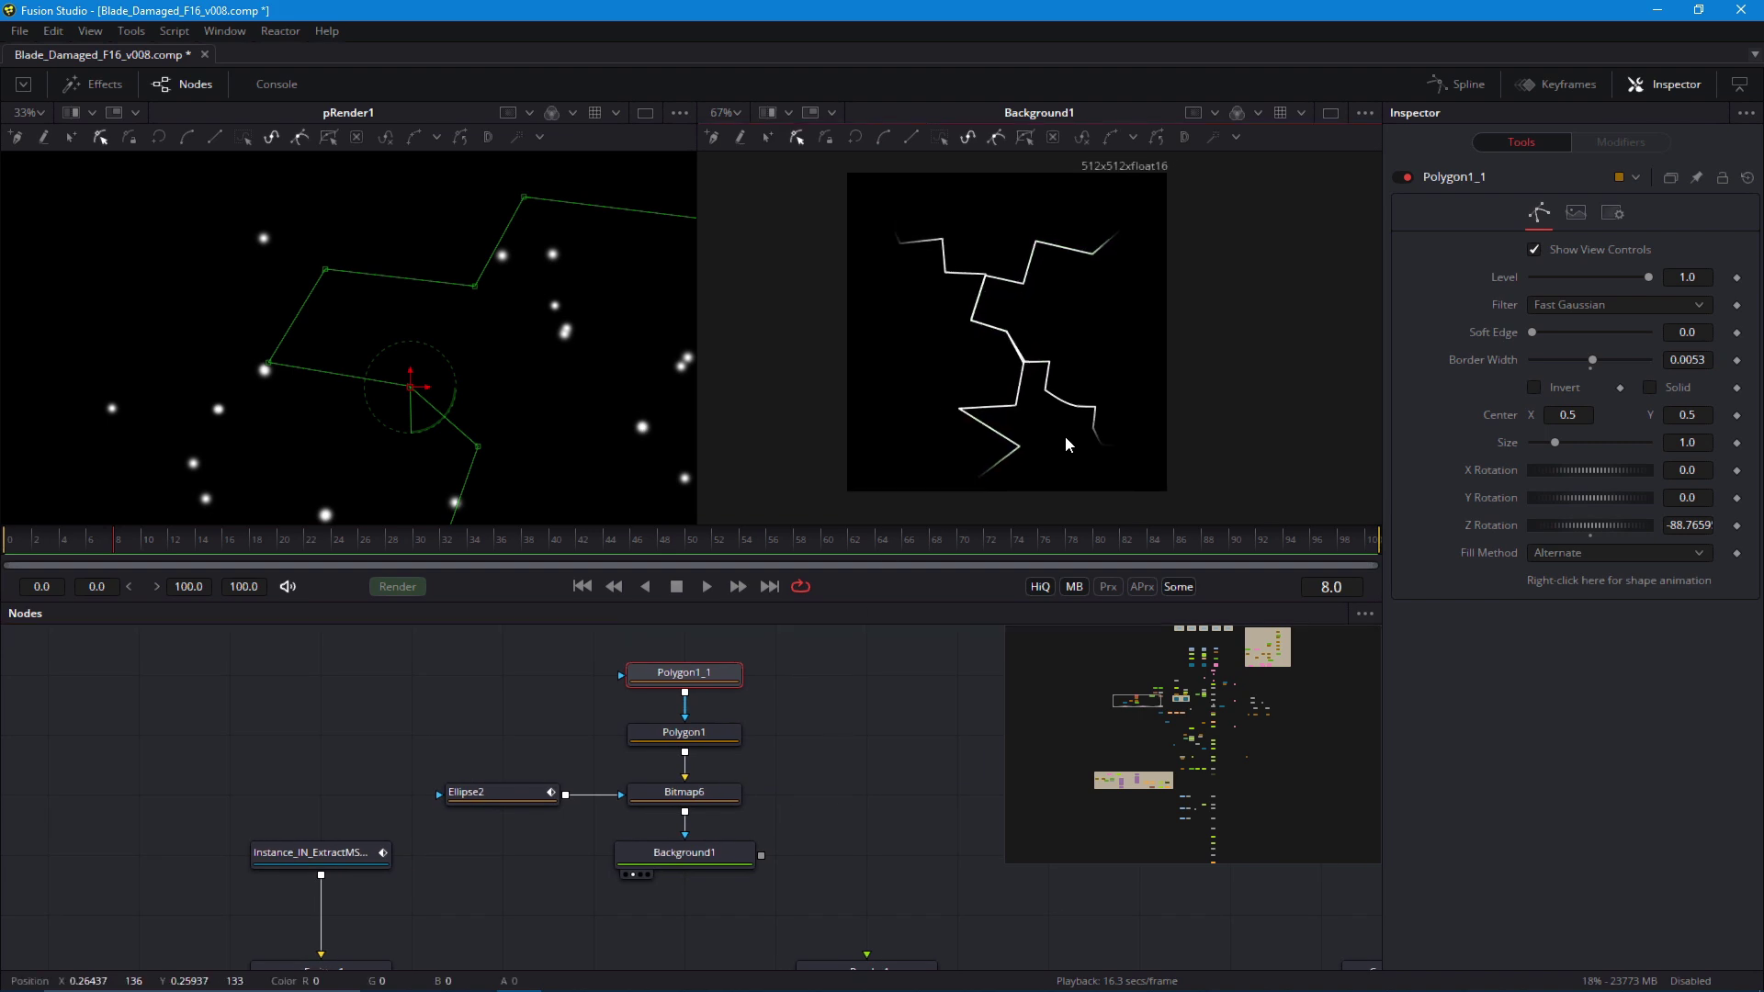
mouse_move(1591, 360)
left_mouse_down()
mouse_move(1580, 370)
mouse_move(1608, 372)
mouse_move(1589, 363)
left_mouse_up()
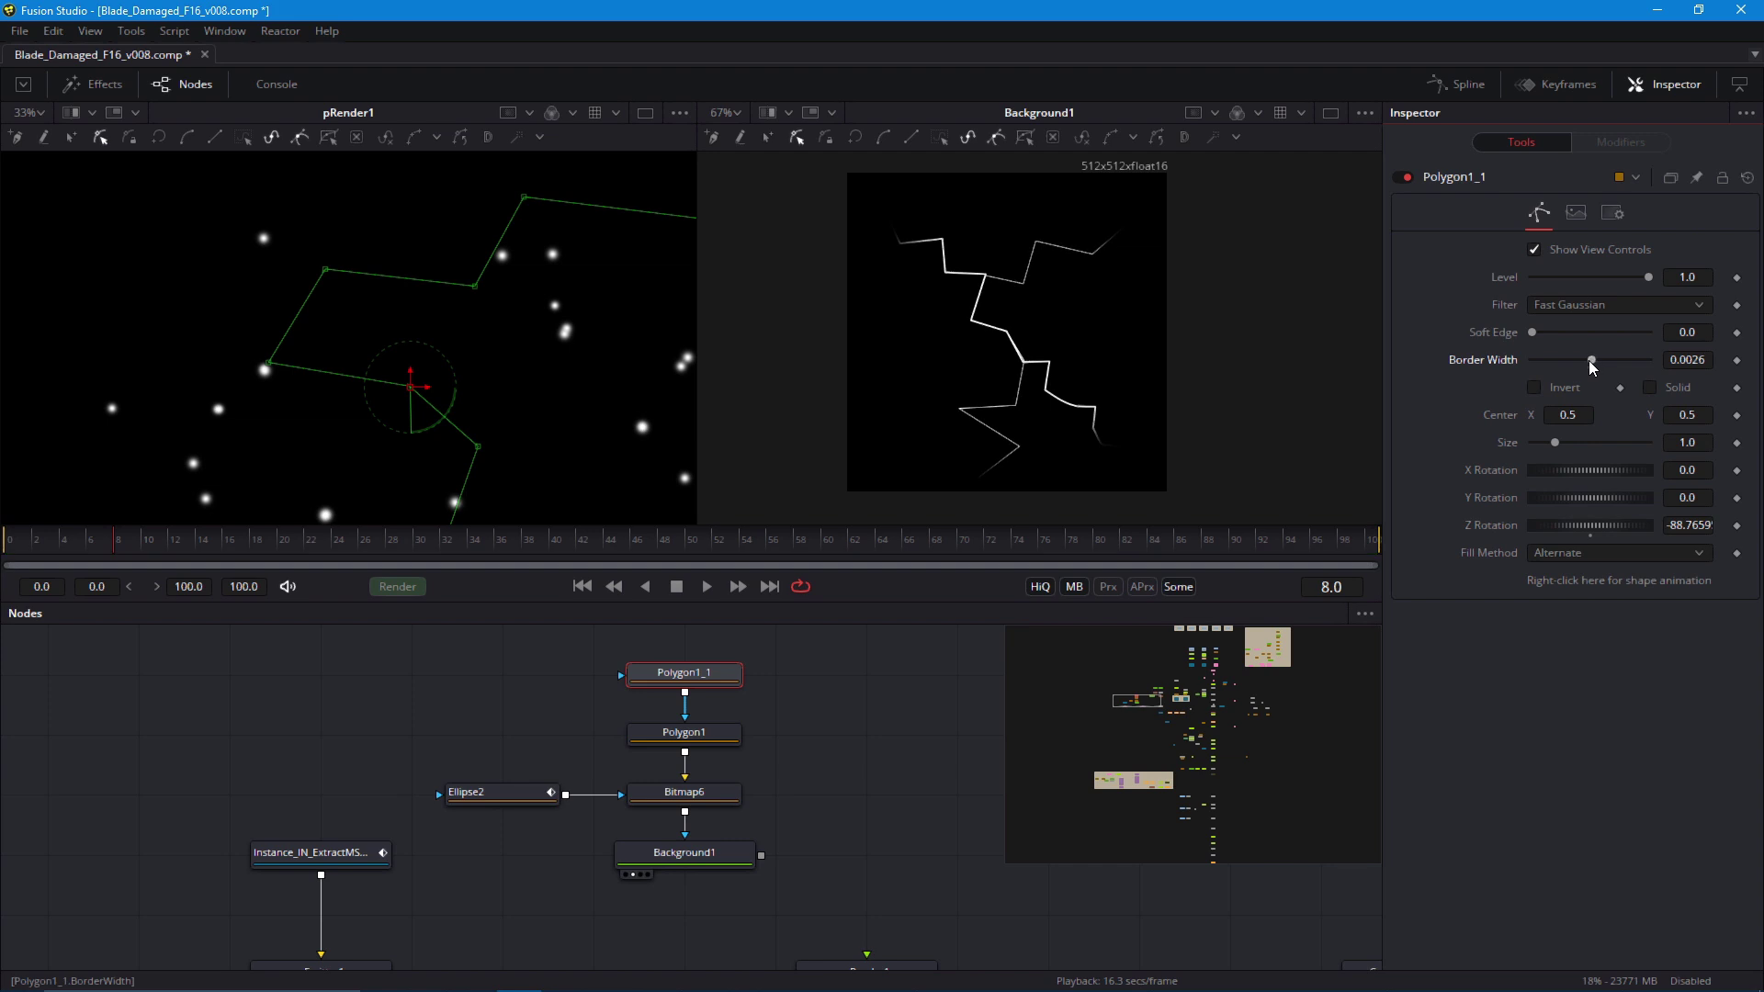
Paste a copy of Polygon1_1 above it, feeding into it, and rotate the copy to about 12.9 degrees around Z
left_click_drag(634, 690, 637, 746)
left_click(663, 734)
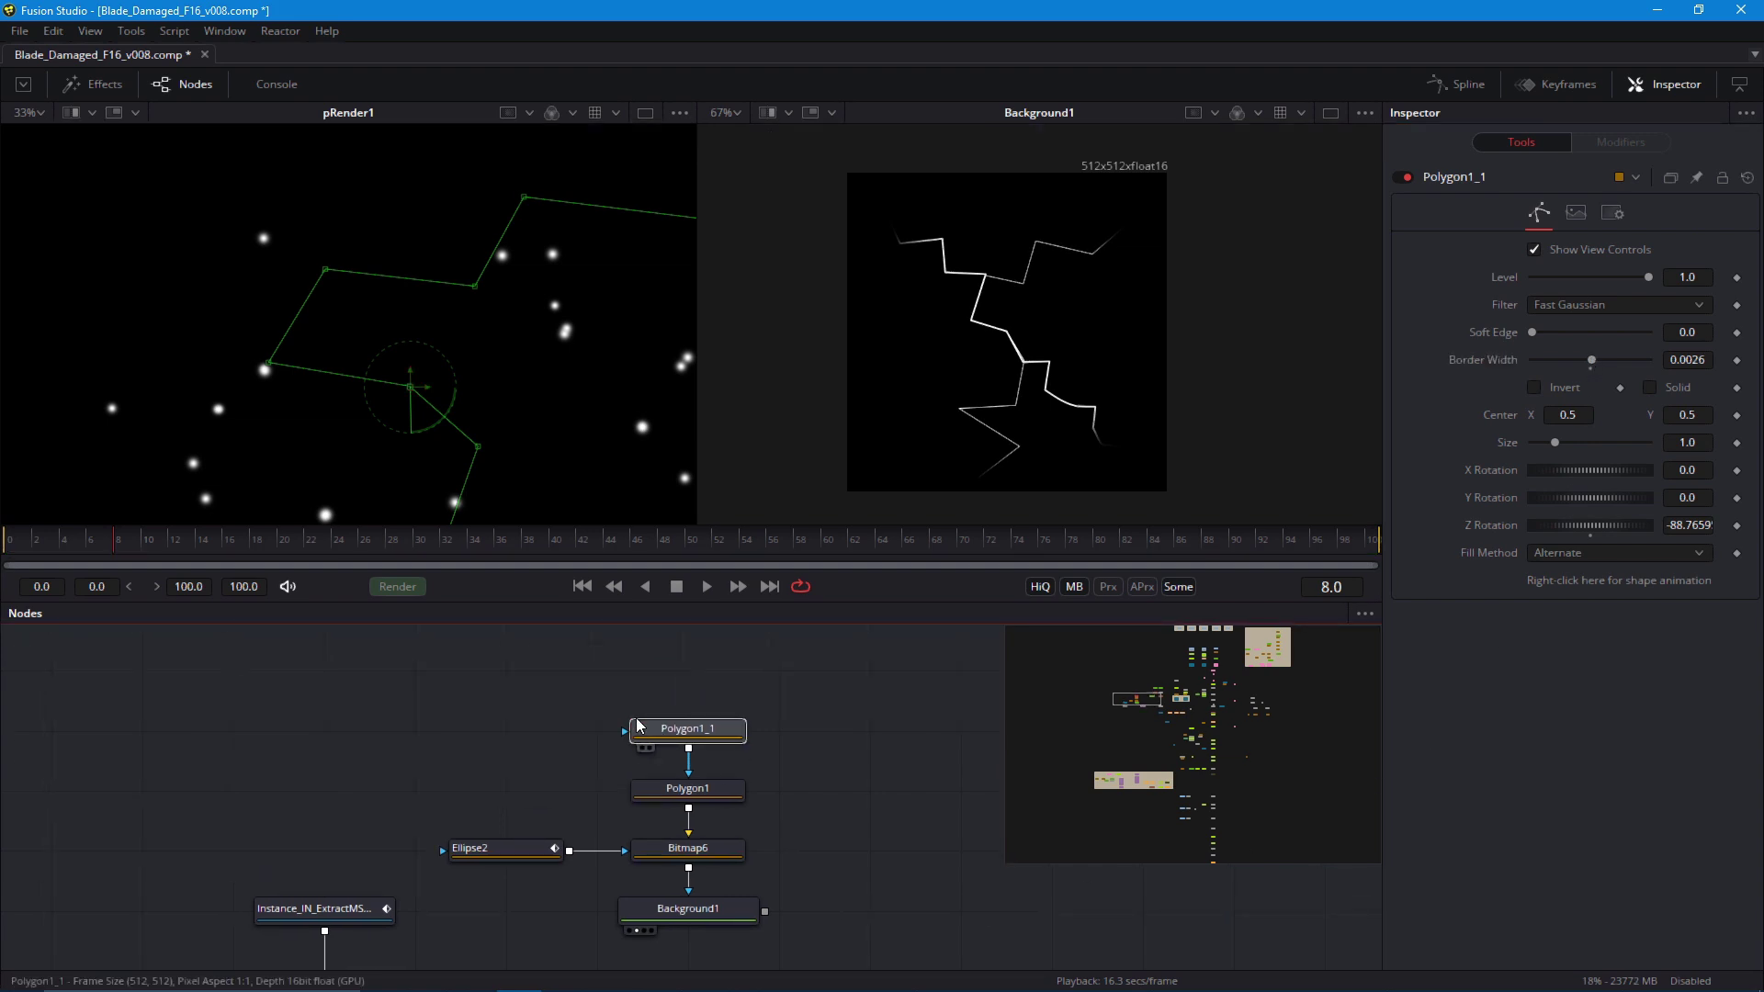
key("ctrl+v")
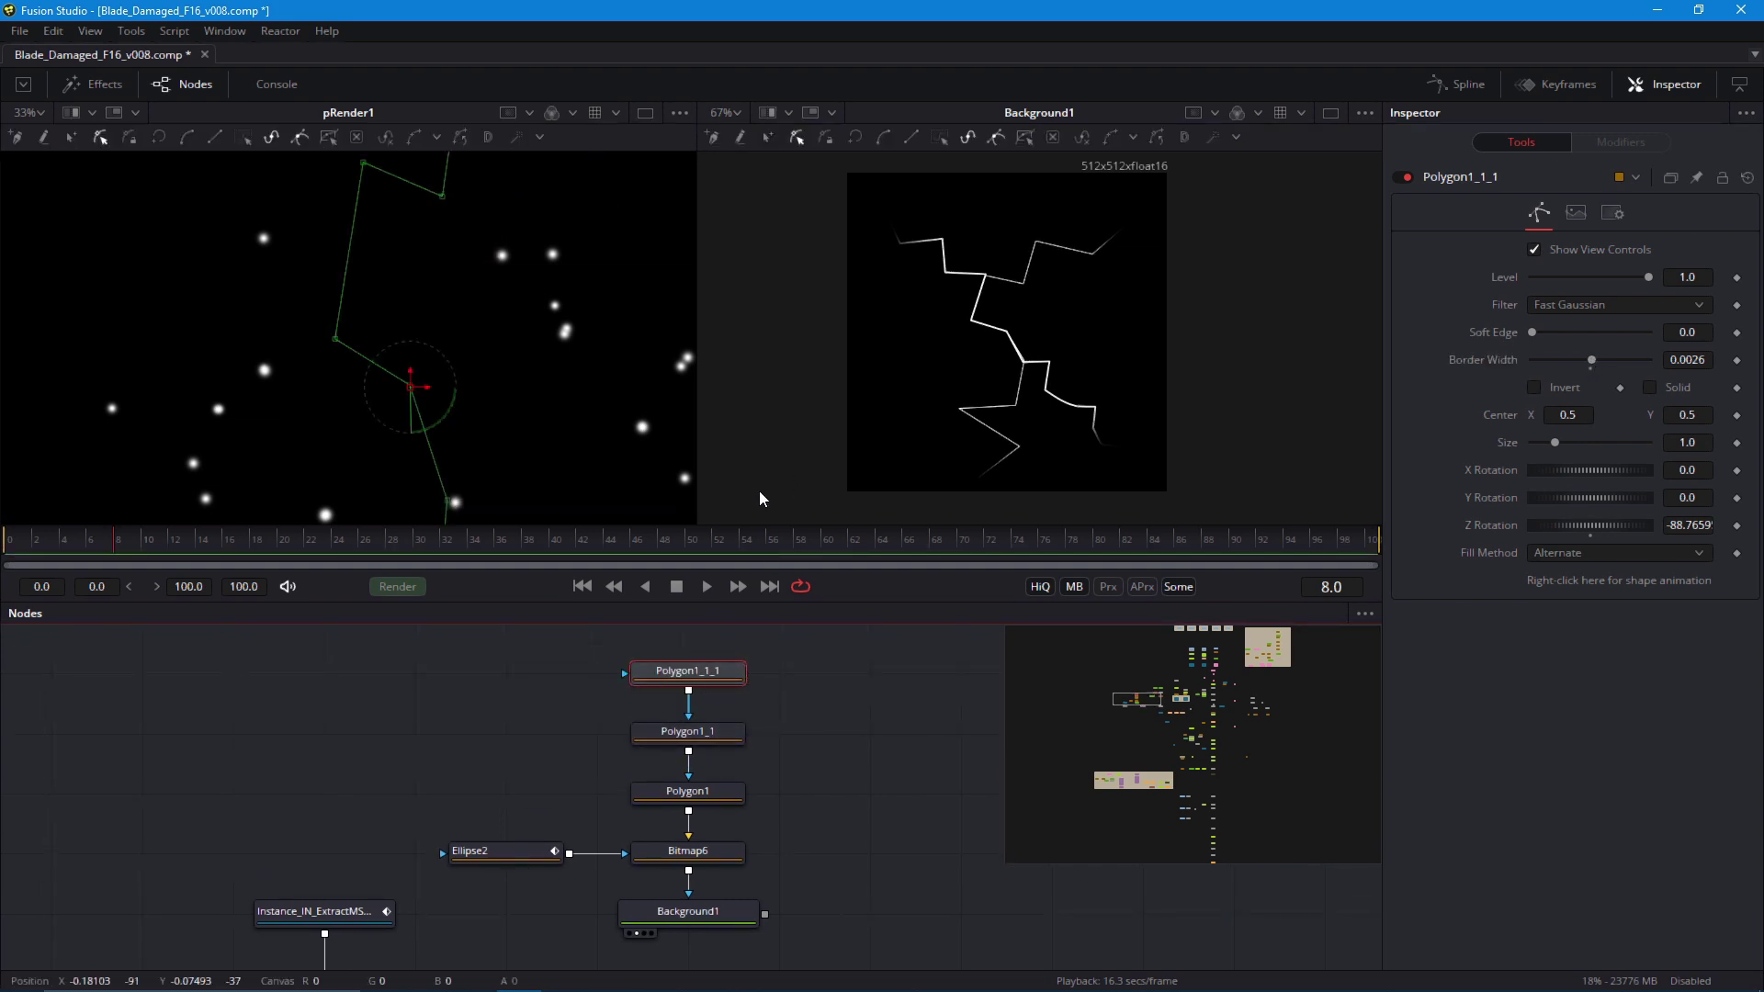
middle_click(951, 434)
left_click_drag(947, 338, 939, 393)
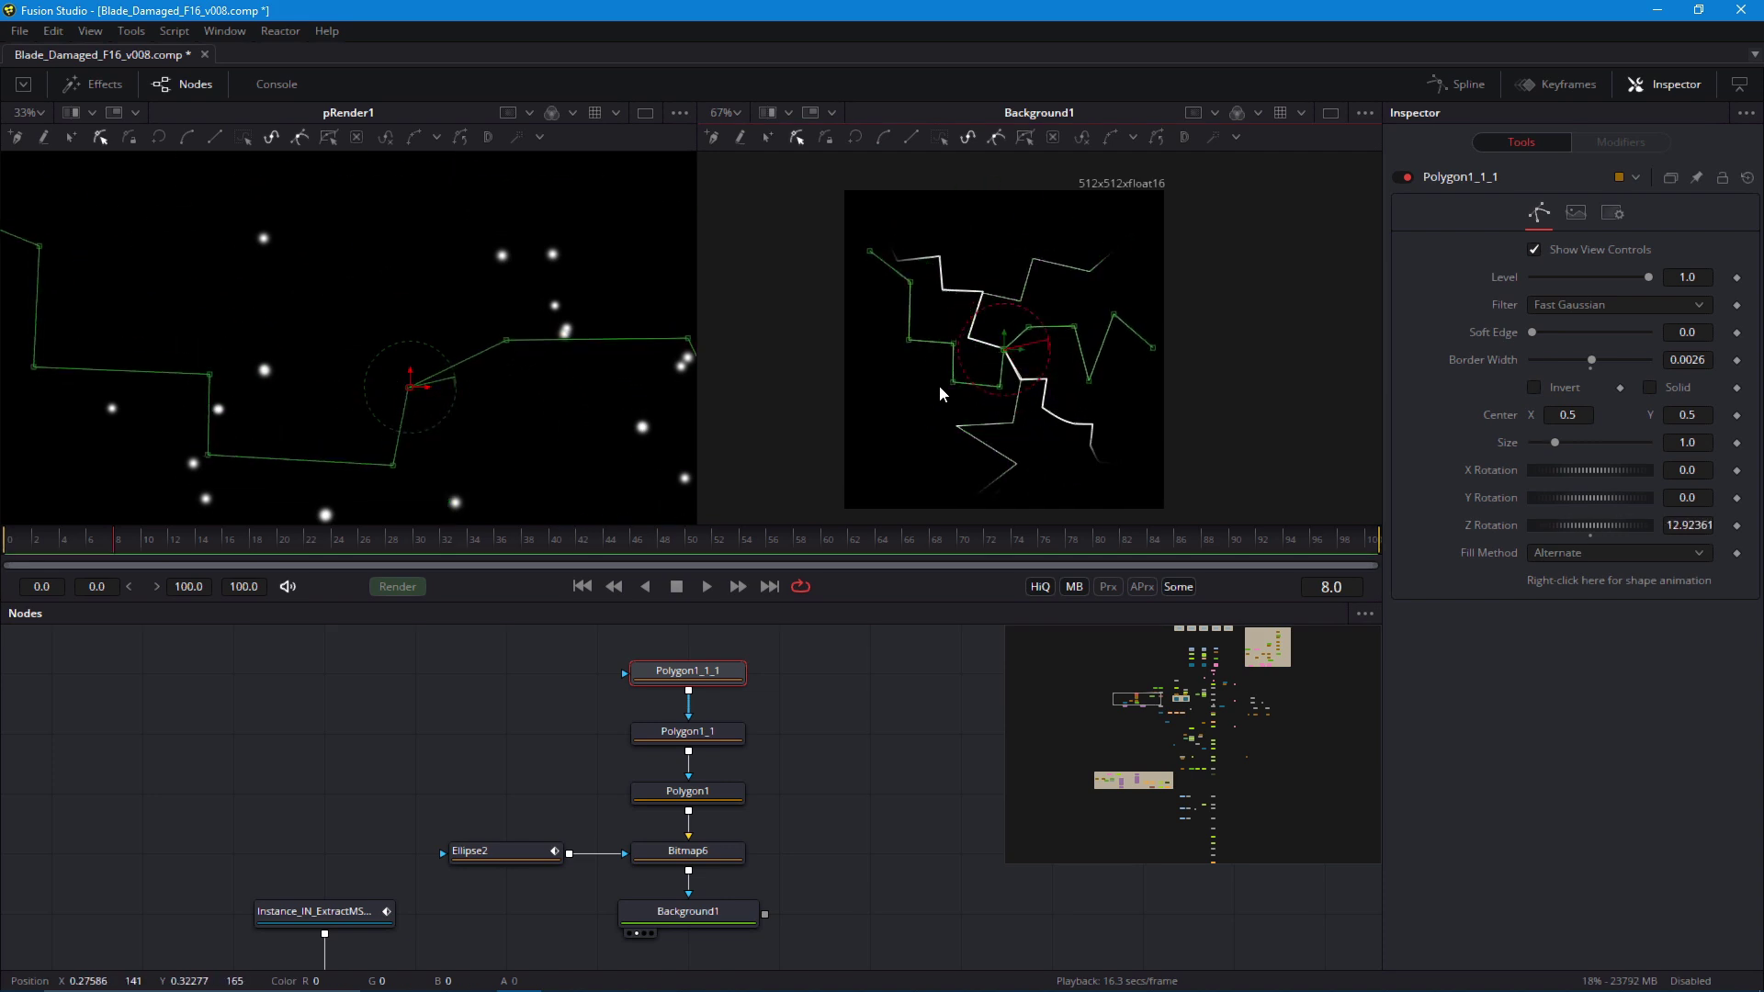
left_click_drag(911, 476, 909, 483)
left_click(852, 699)
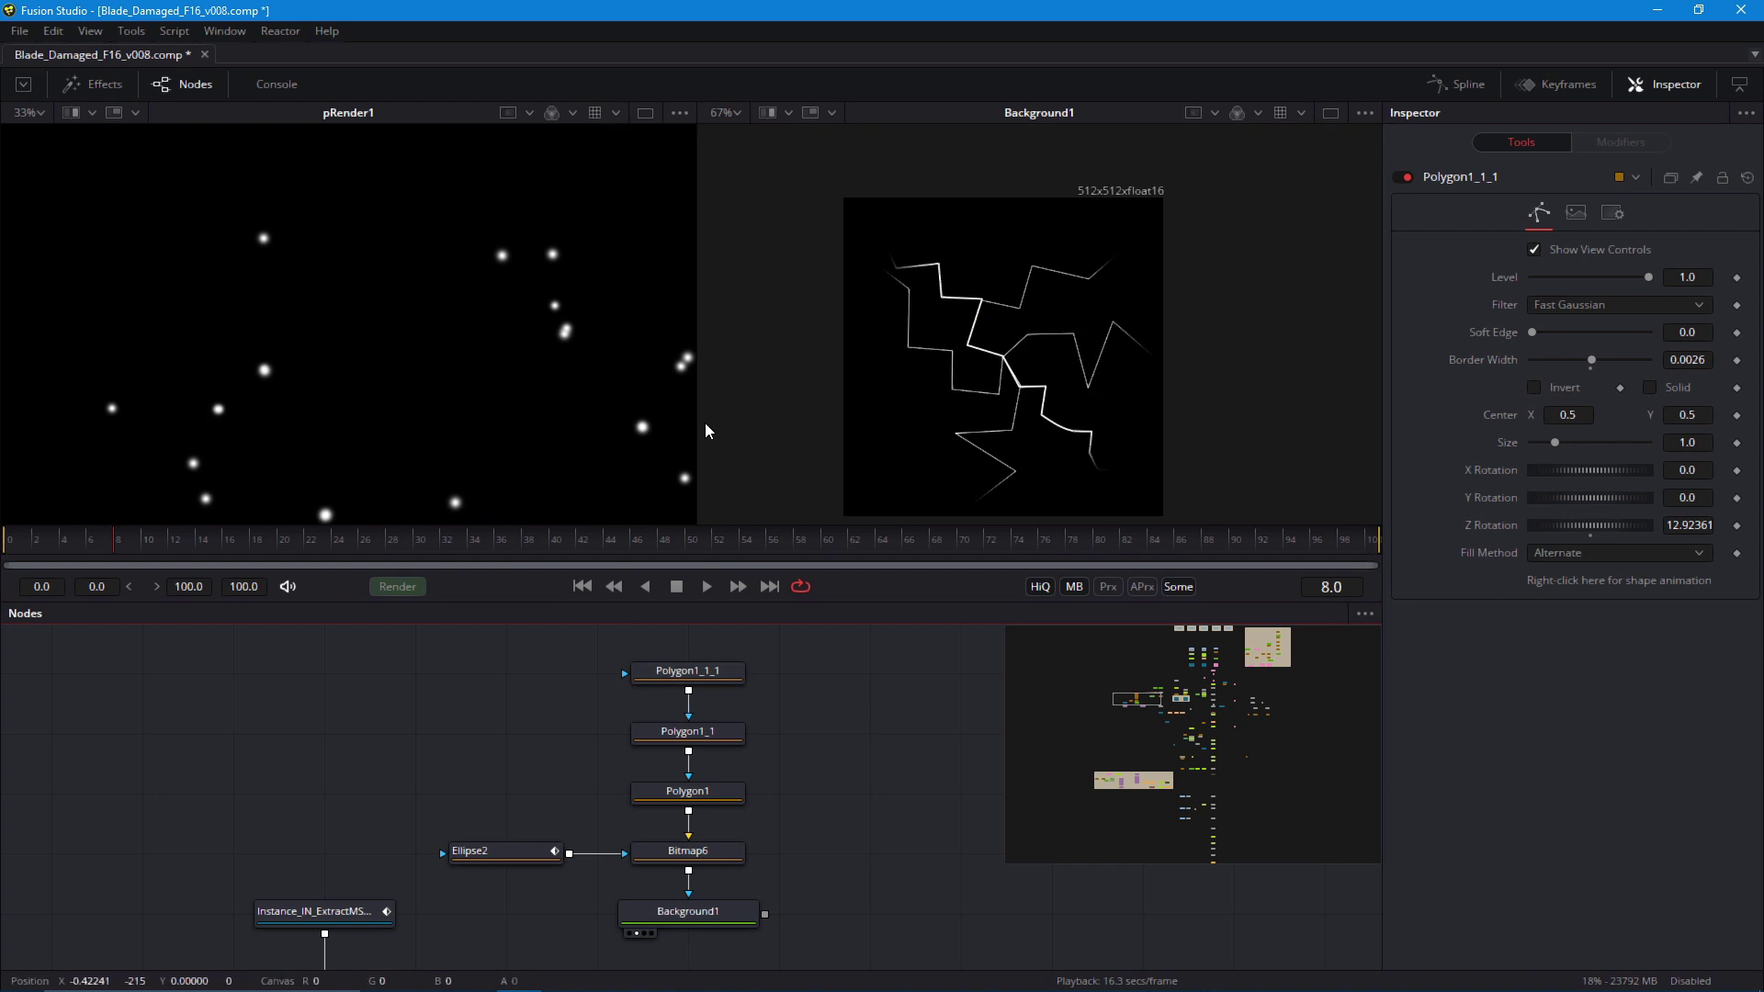
Delete the left-hand points of Polygon1_1_1 and reshape the remaining points into a small branch off the main crack's lower-right end
left_click(689, 672)
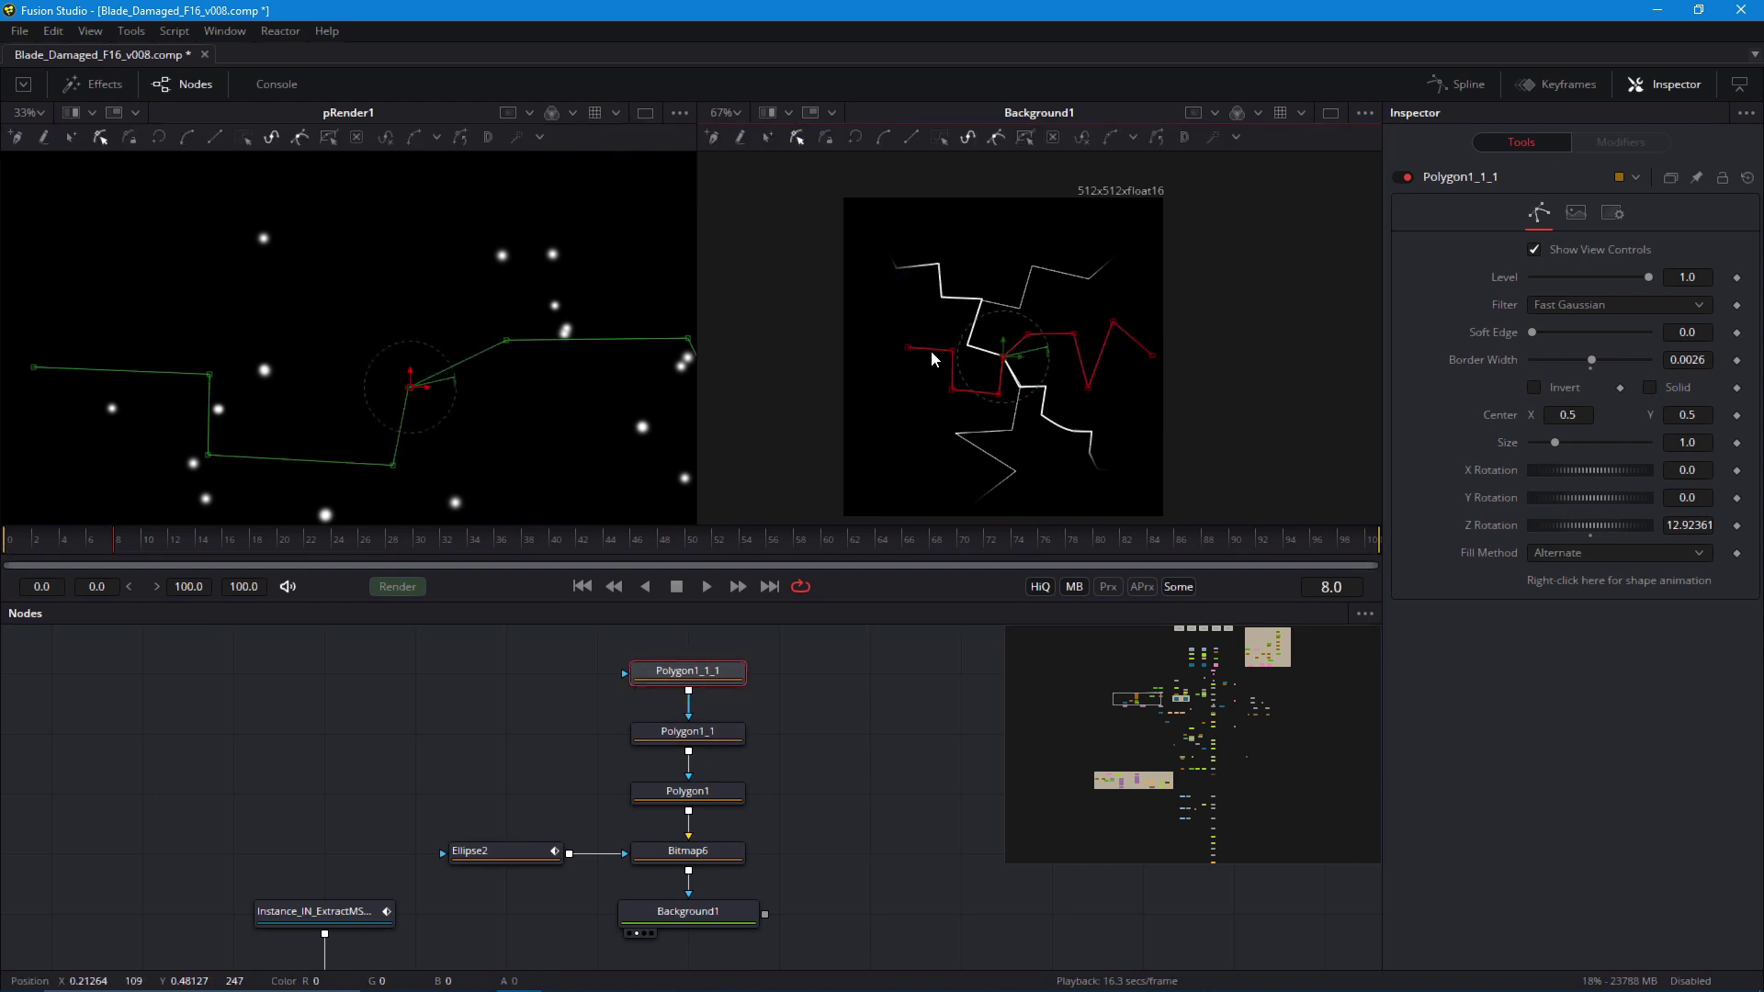
left_click_drag(979, 392, 978, 405)
left_click_drag(882, 309, 968, 430)
key("Delete")
left_click_drag(907, 239, 1167, 441)
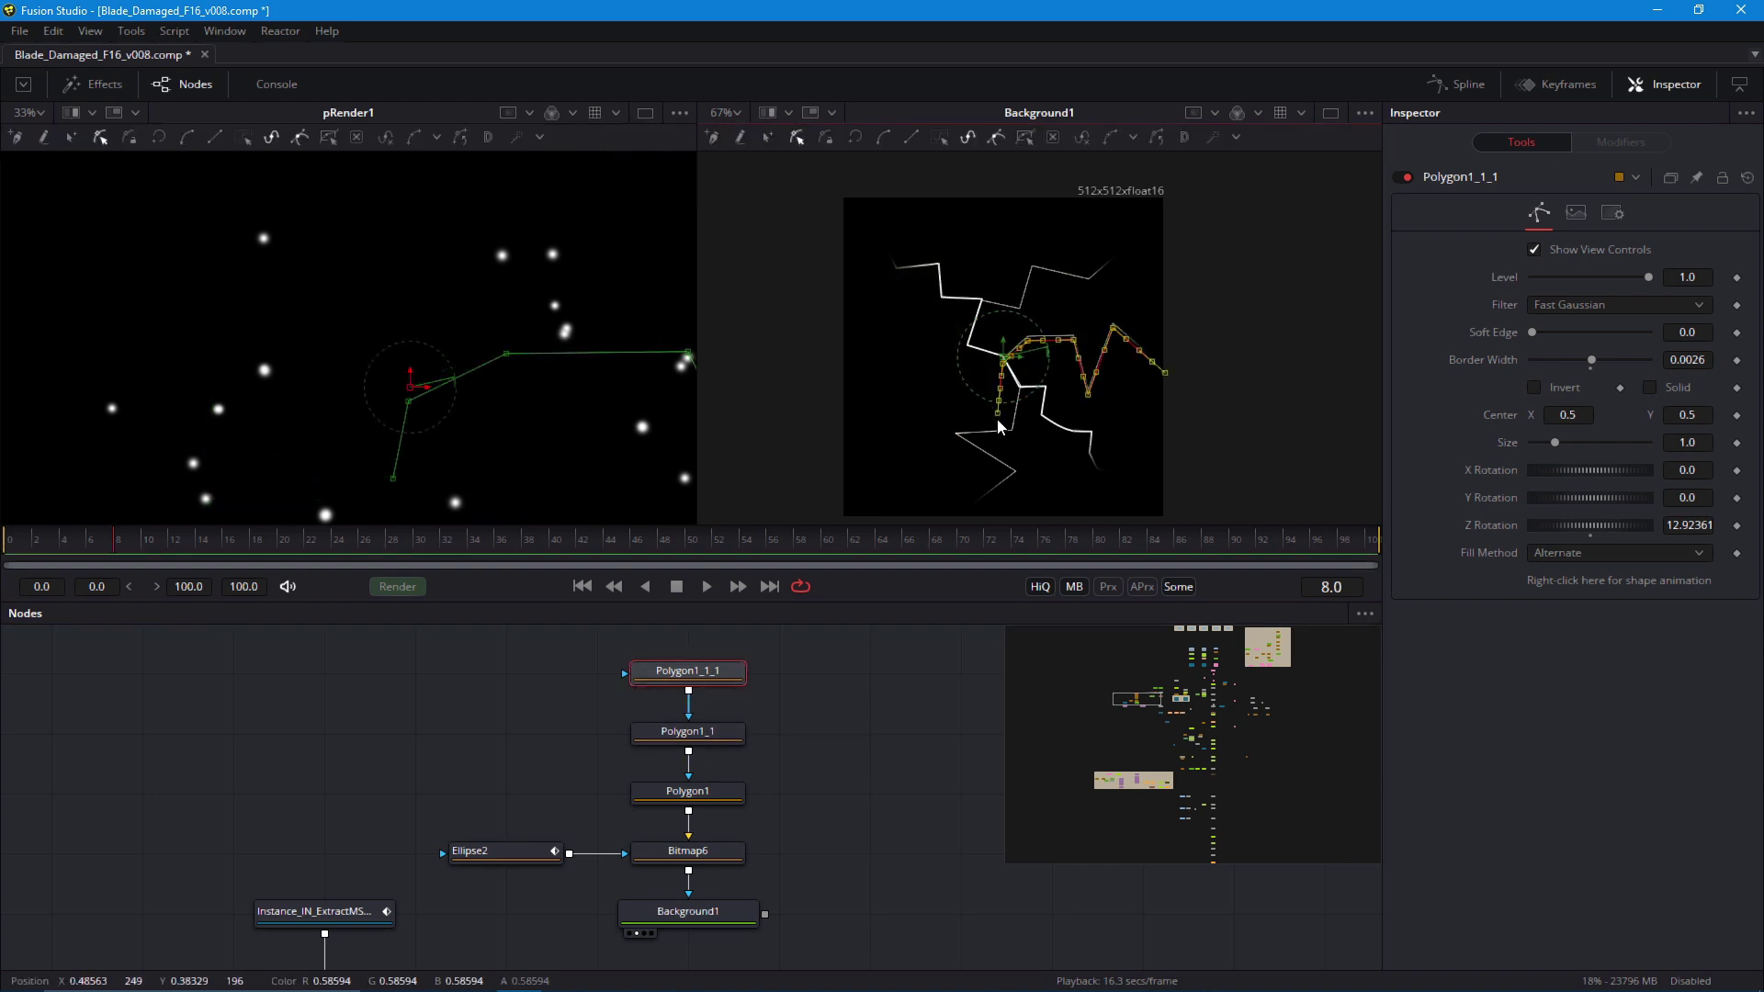
left_click_drag(998, 409, 1147, 474)
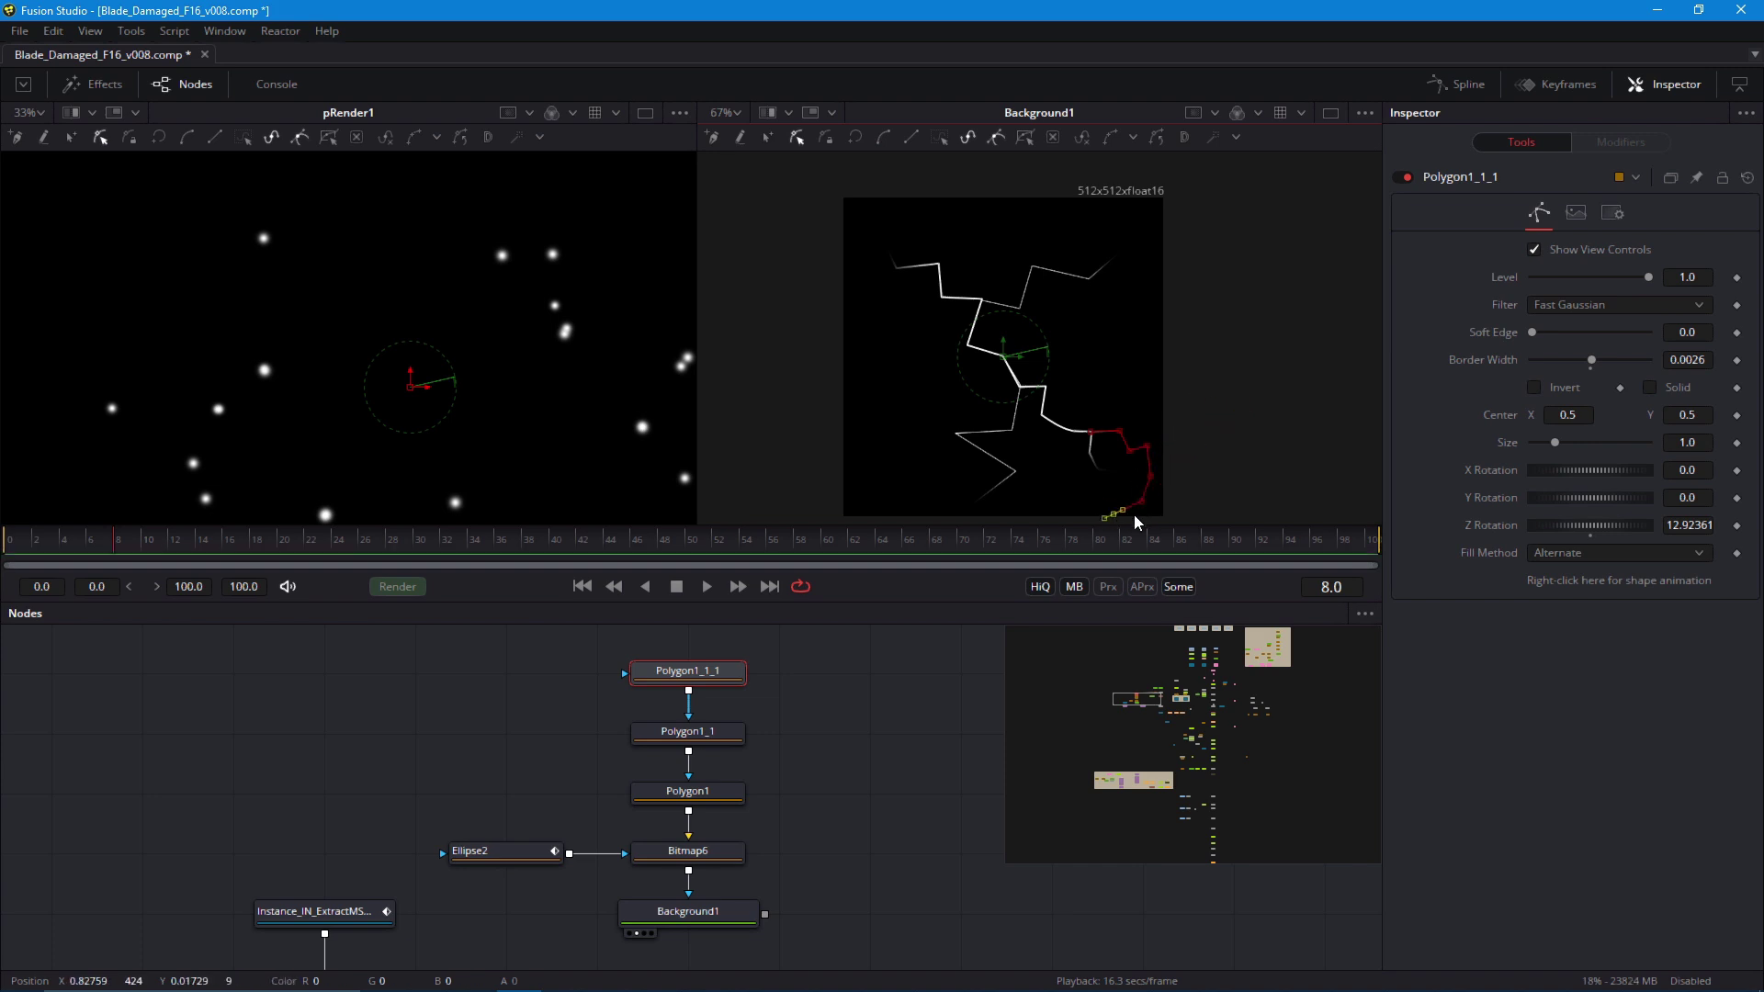
Adjust the lower points of Polygon1_1_1's branch and enlarge Ellipse2 at frame 8 to a width of about 0.97
left_click_drag(1138, 522, 1154, 477)
left_click(891, 674)
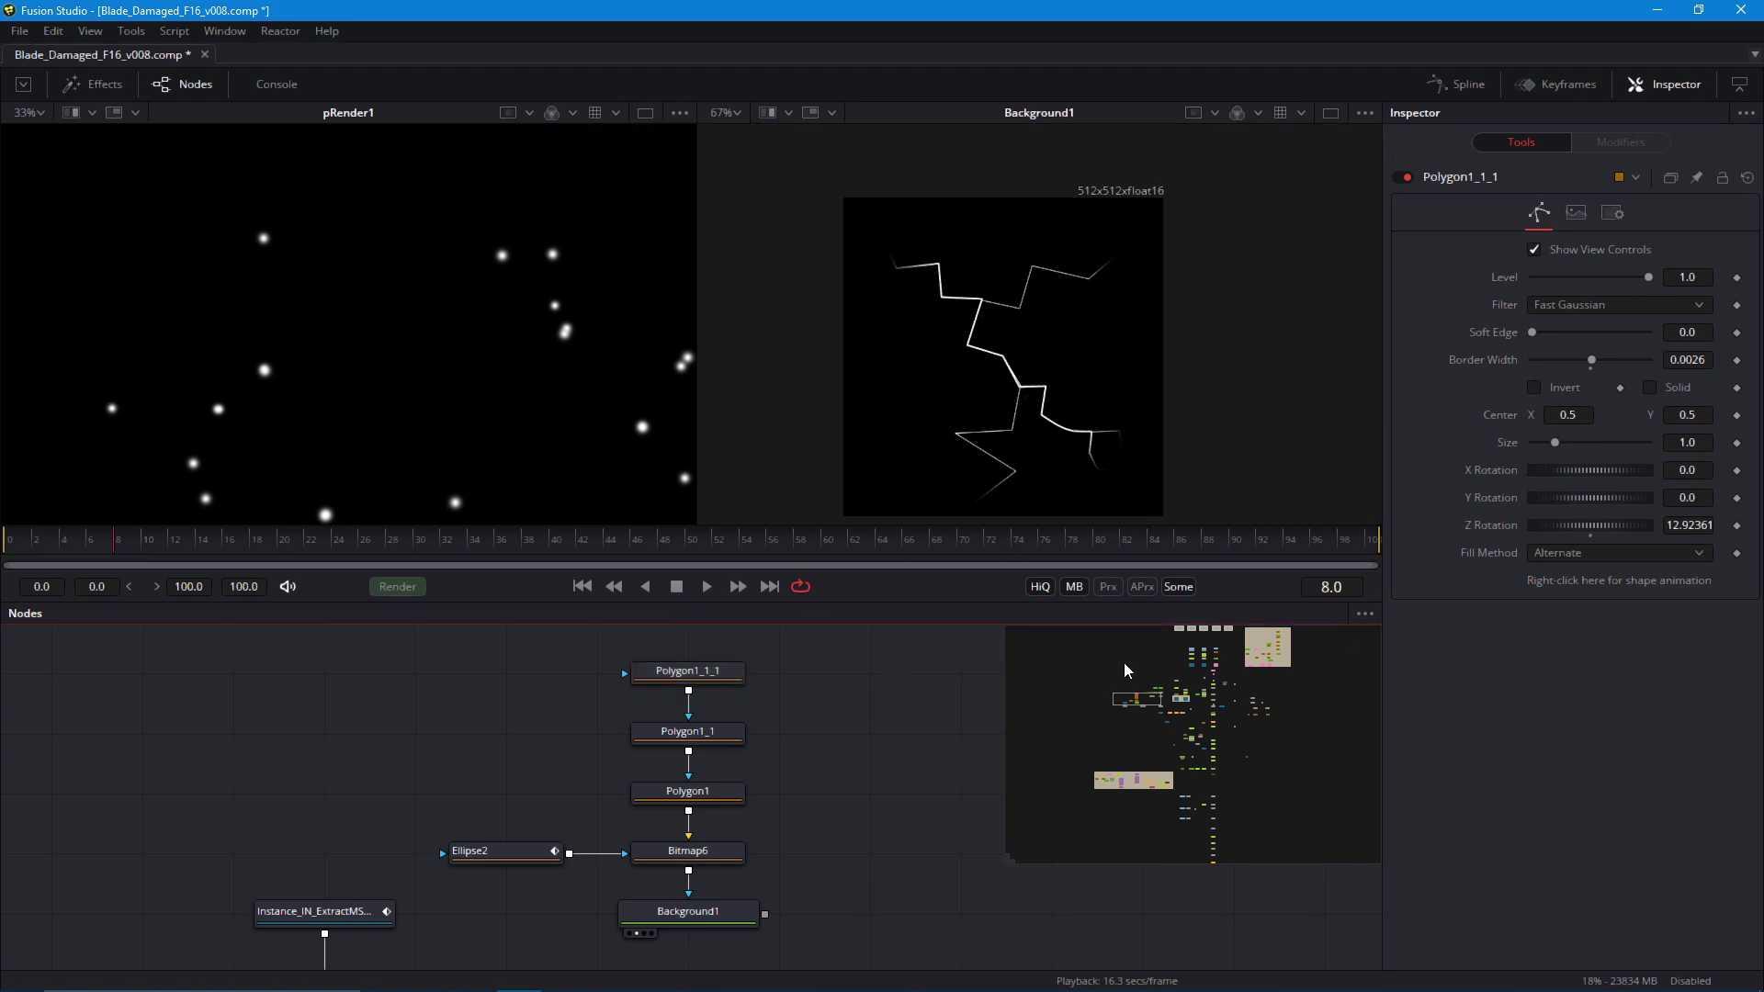
left_click(464, 856)
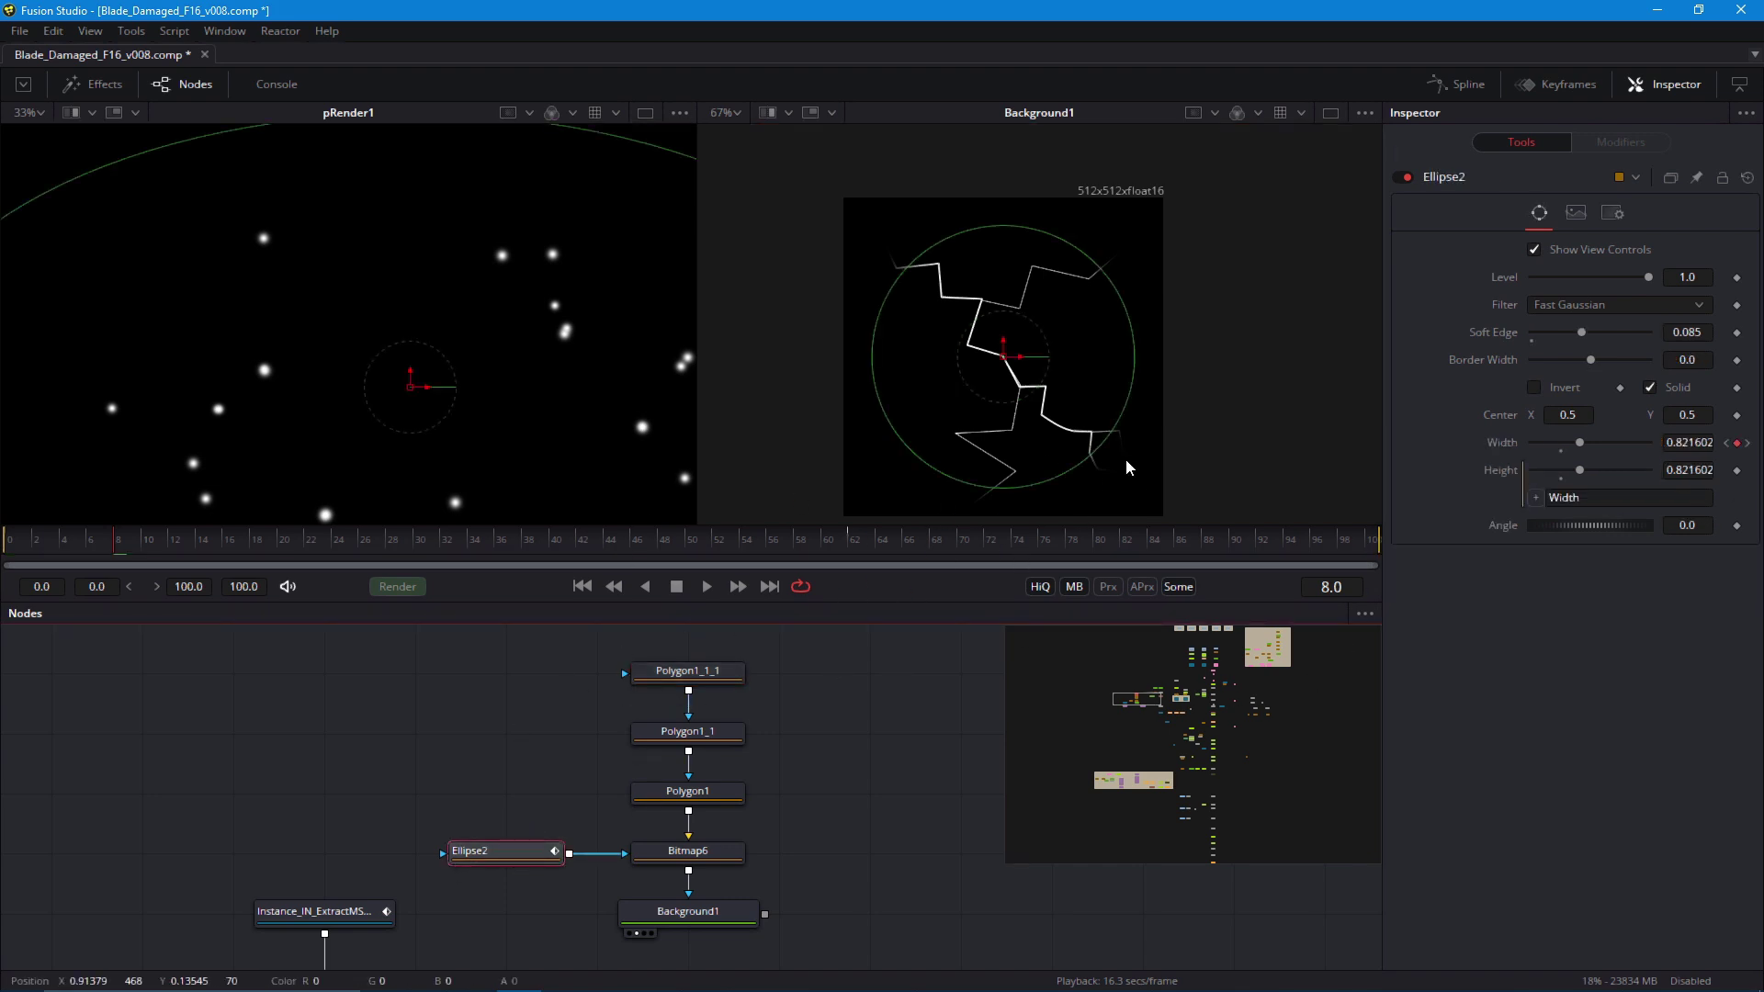
left_click(117, 548)
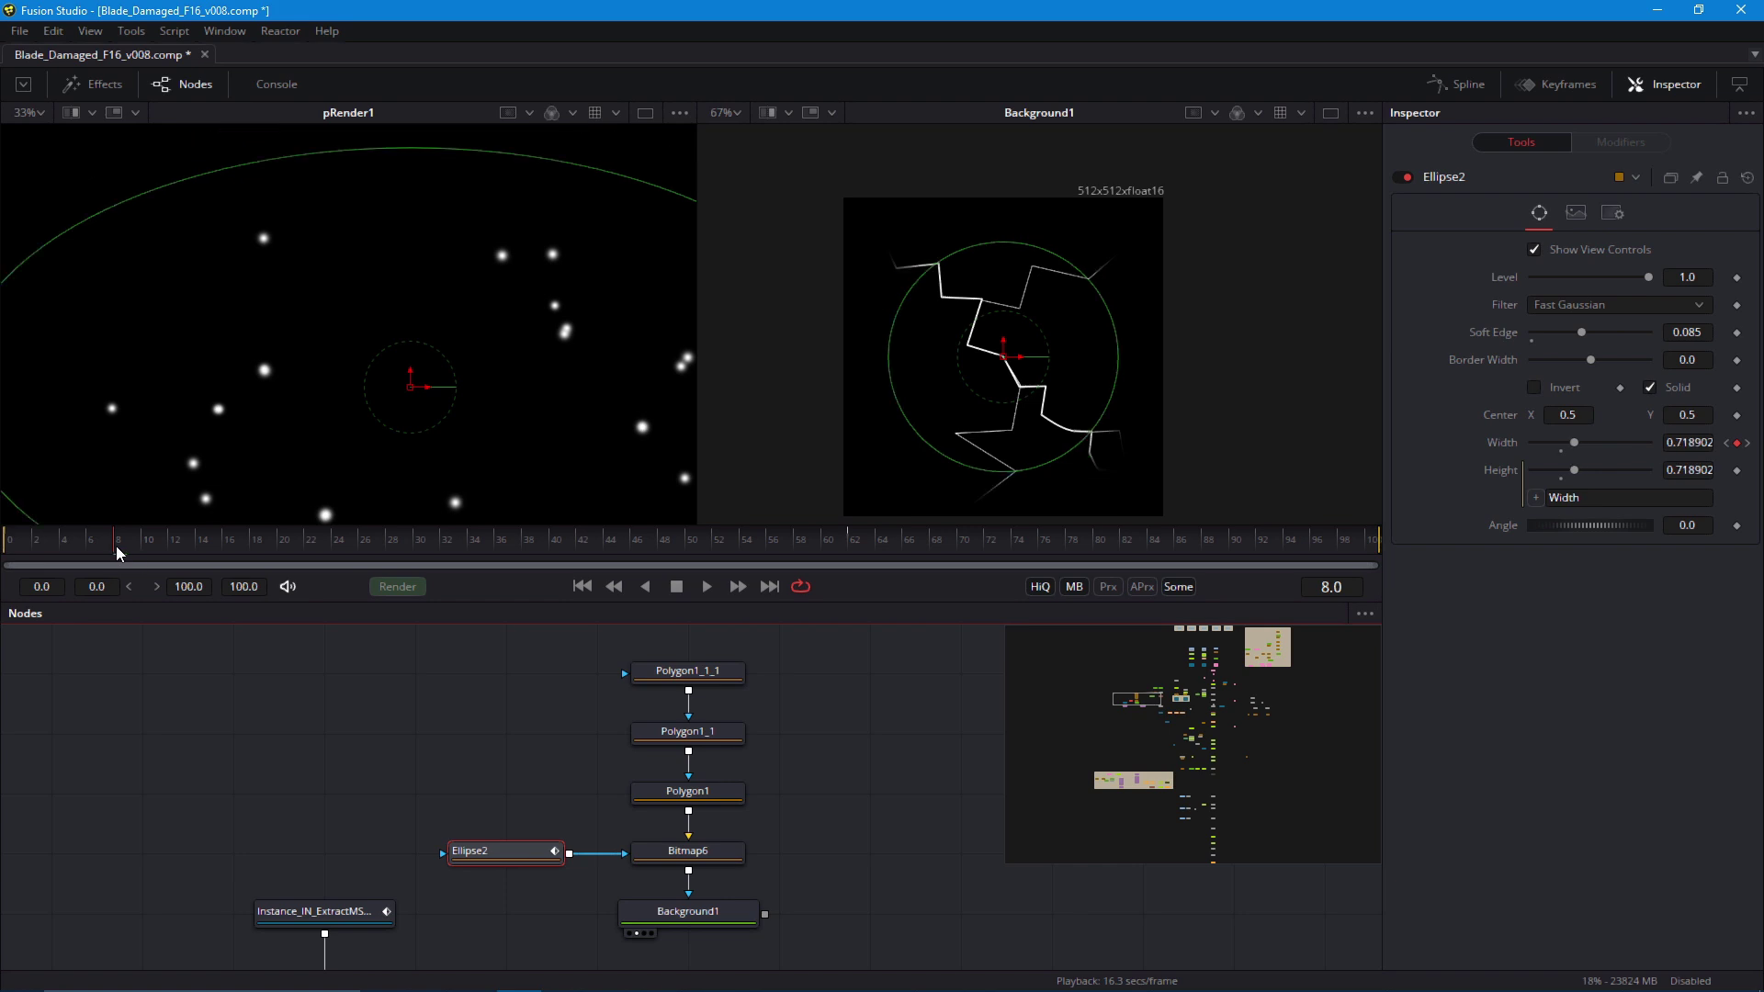
left_click_drag(1099, 441, 1120, 467)
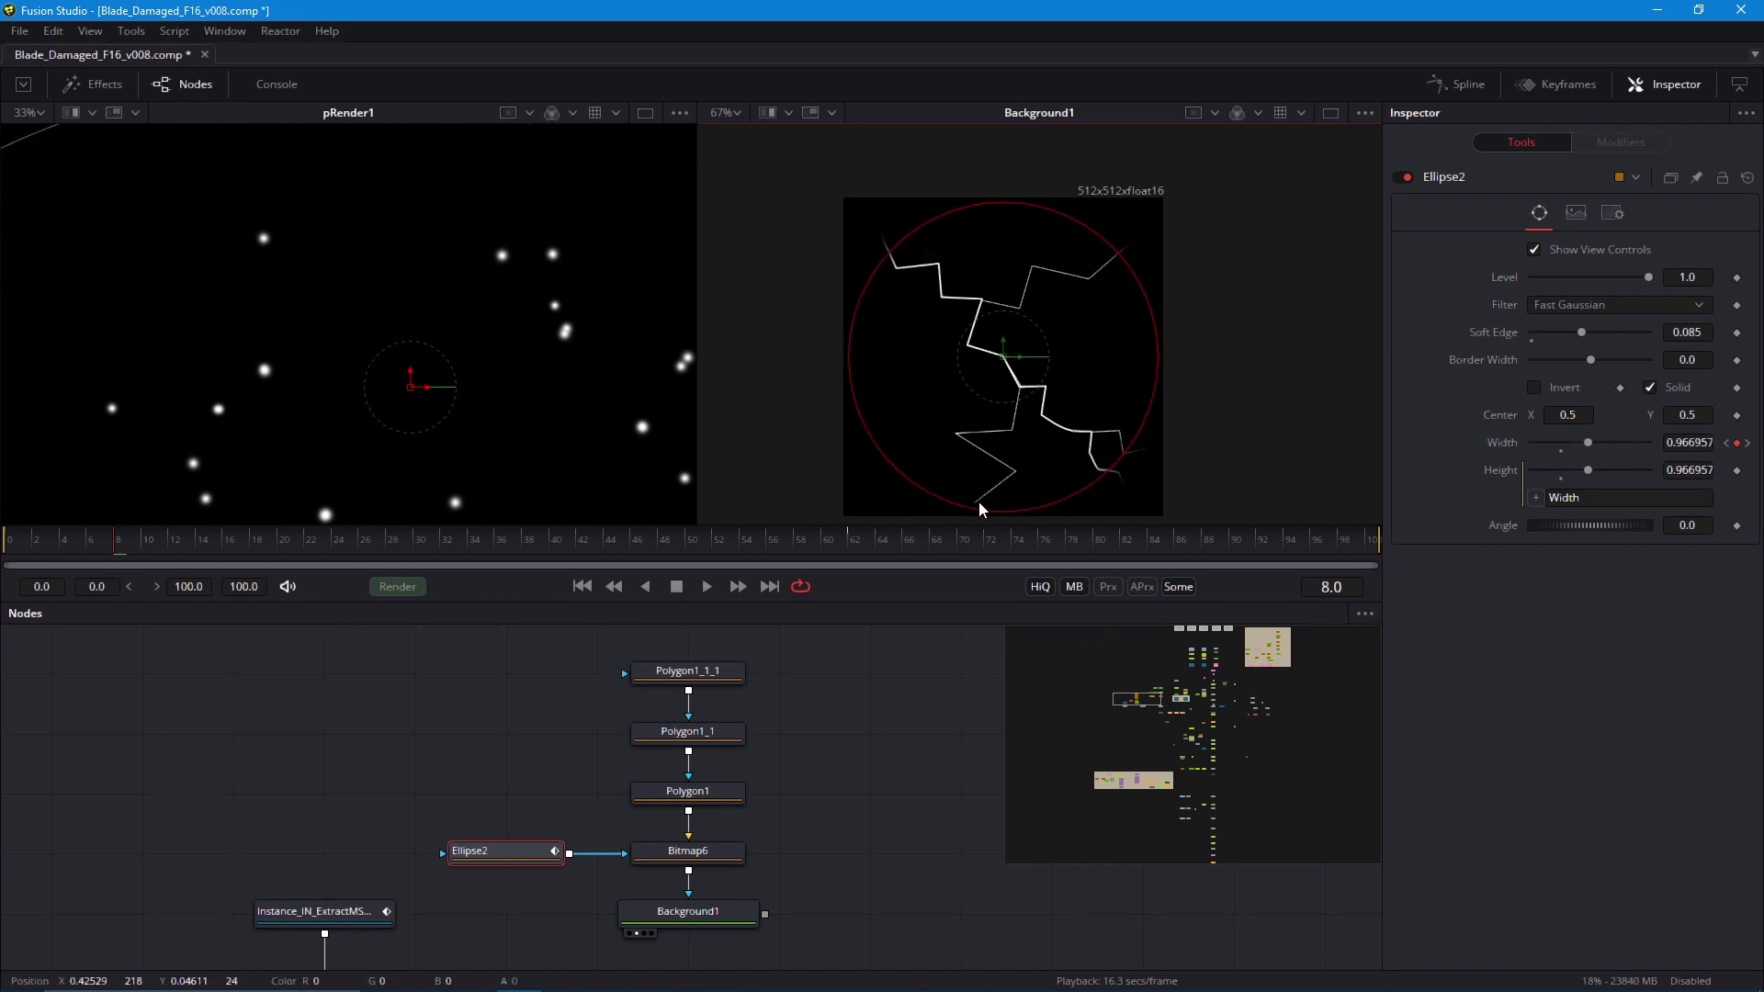
Pull in the last bends of Polygon1_1's lower branch to shorten its zigzag end
left_click(684, 734)
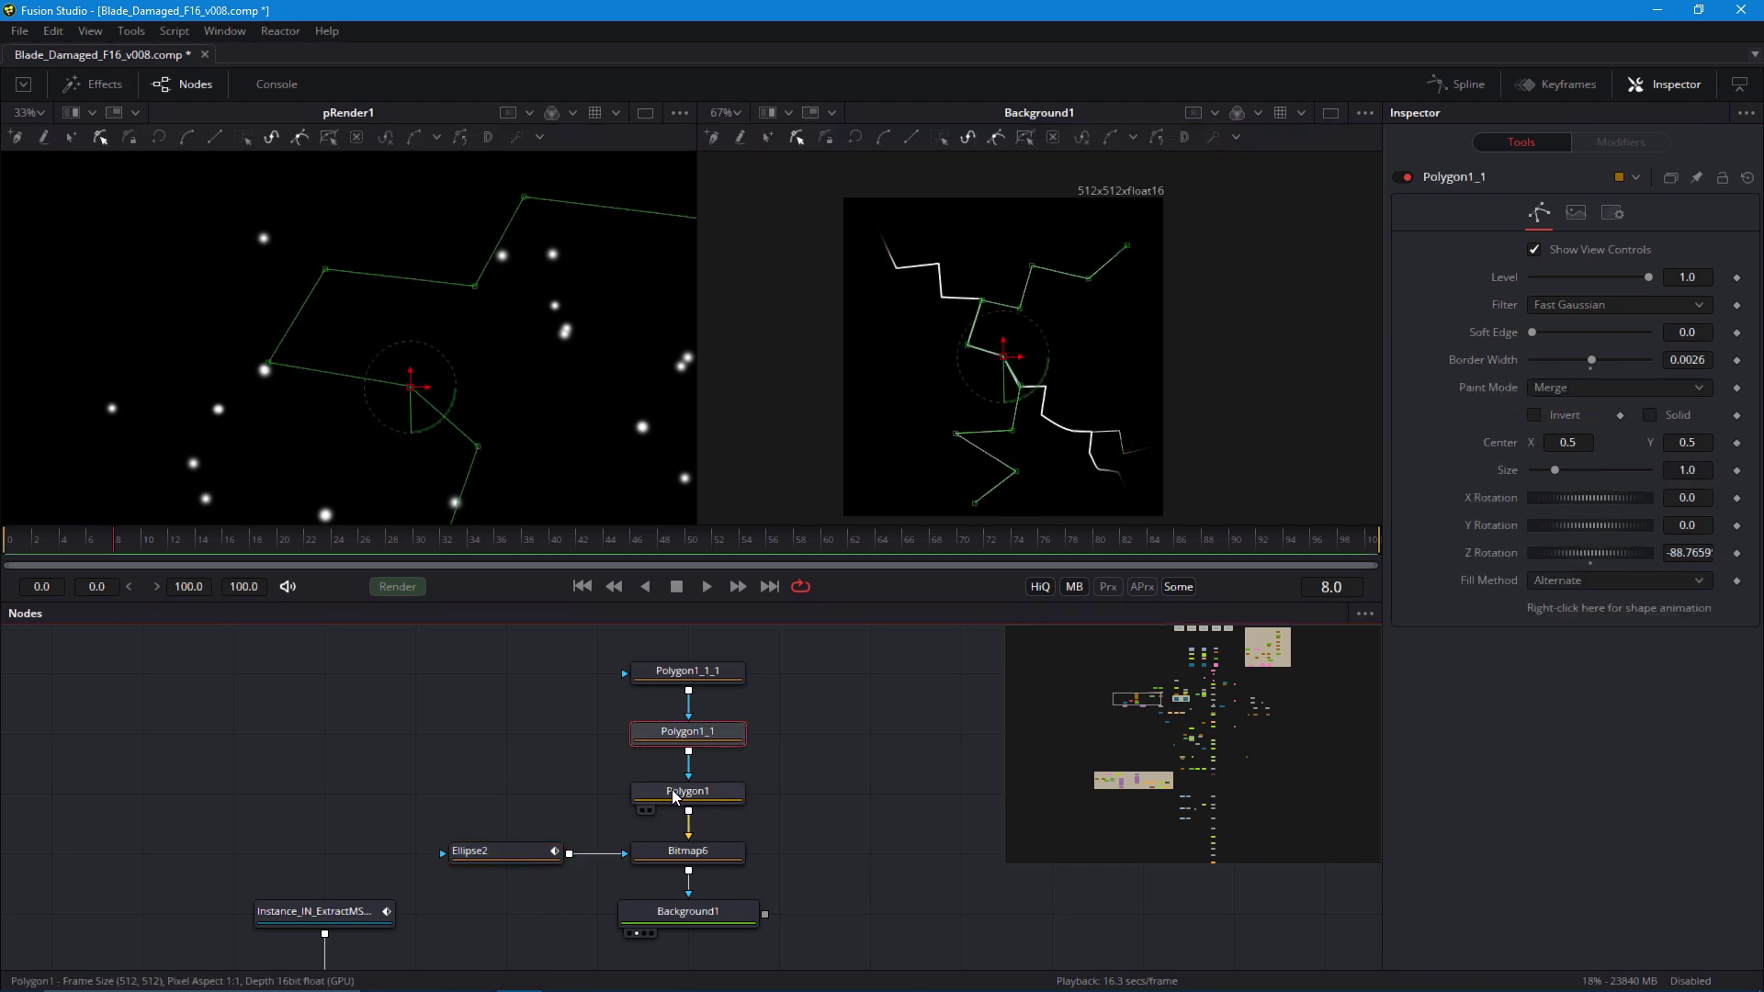
mouse_move(974, 502)
left_mouse_down()
mouse_move(942, 507)
mouse_move(988, 479)
left_mouse_up()
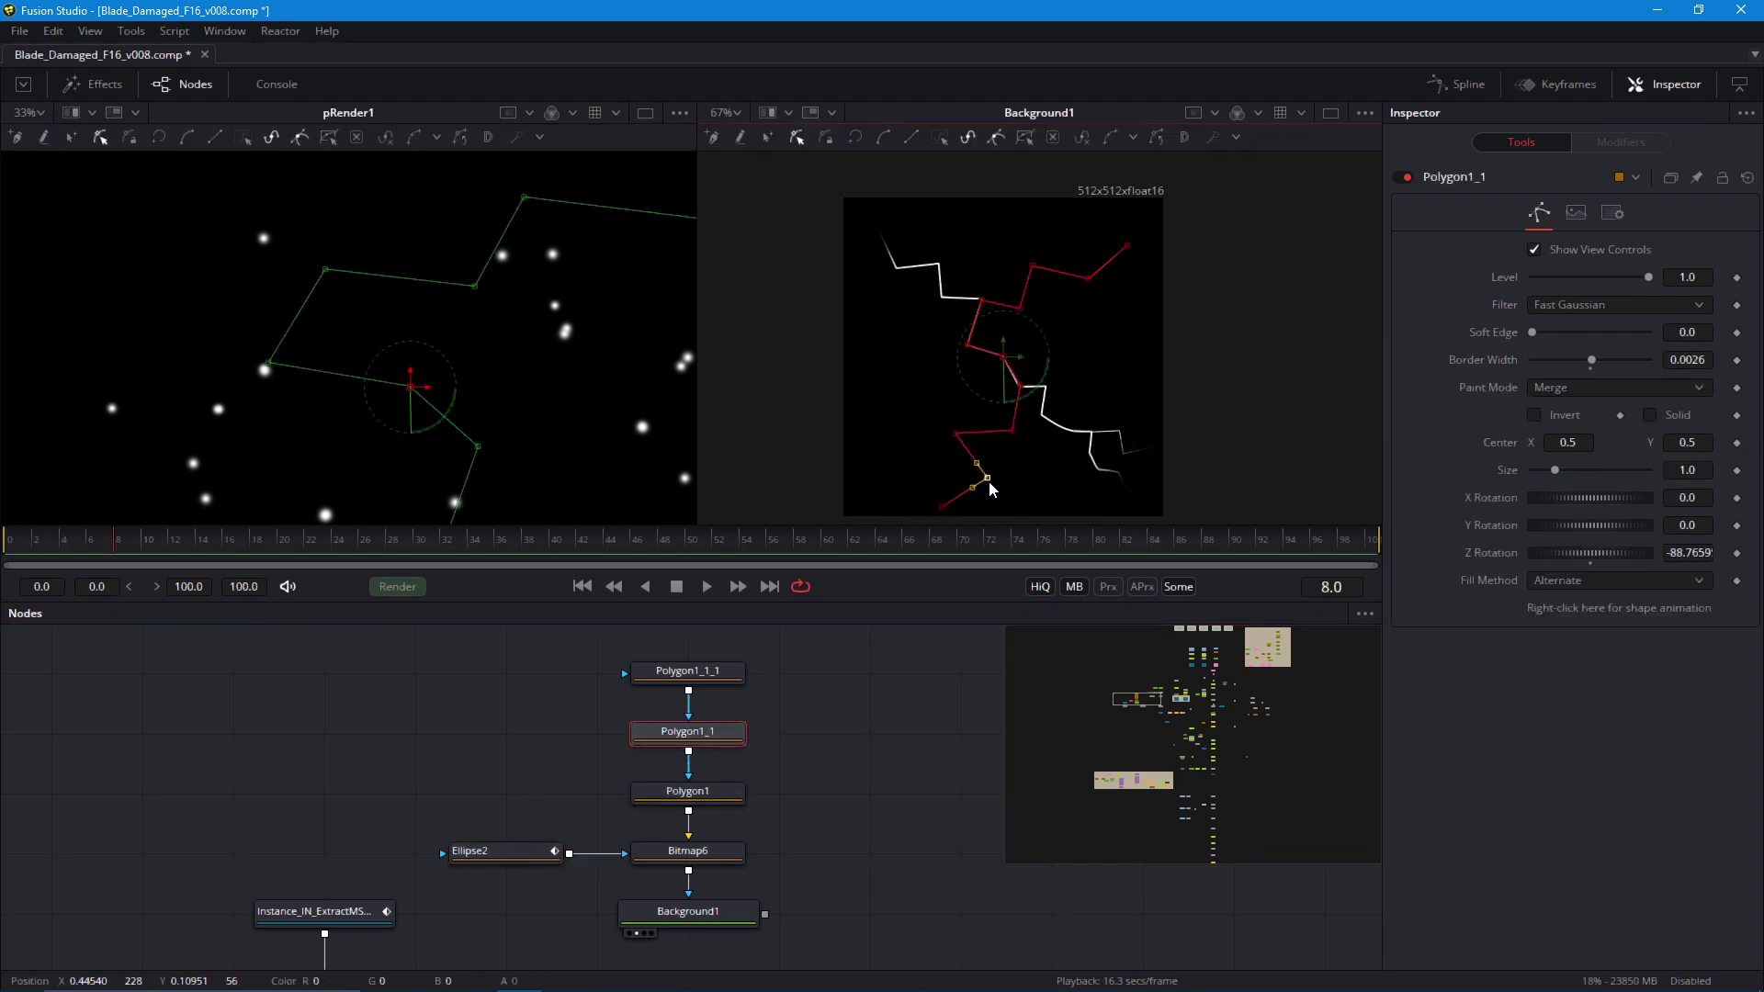
left_click(851, 714)
Paste a copy of Polygon1_1_1 above it, feeding into it
left_click_drag(647, 691, 673, 751)
left_click(685, 731)
key("ctrl+c")
left_click(686, 675)
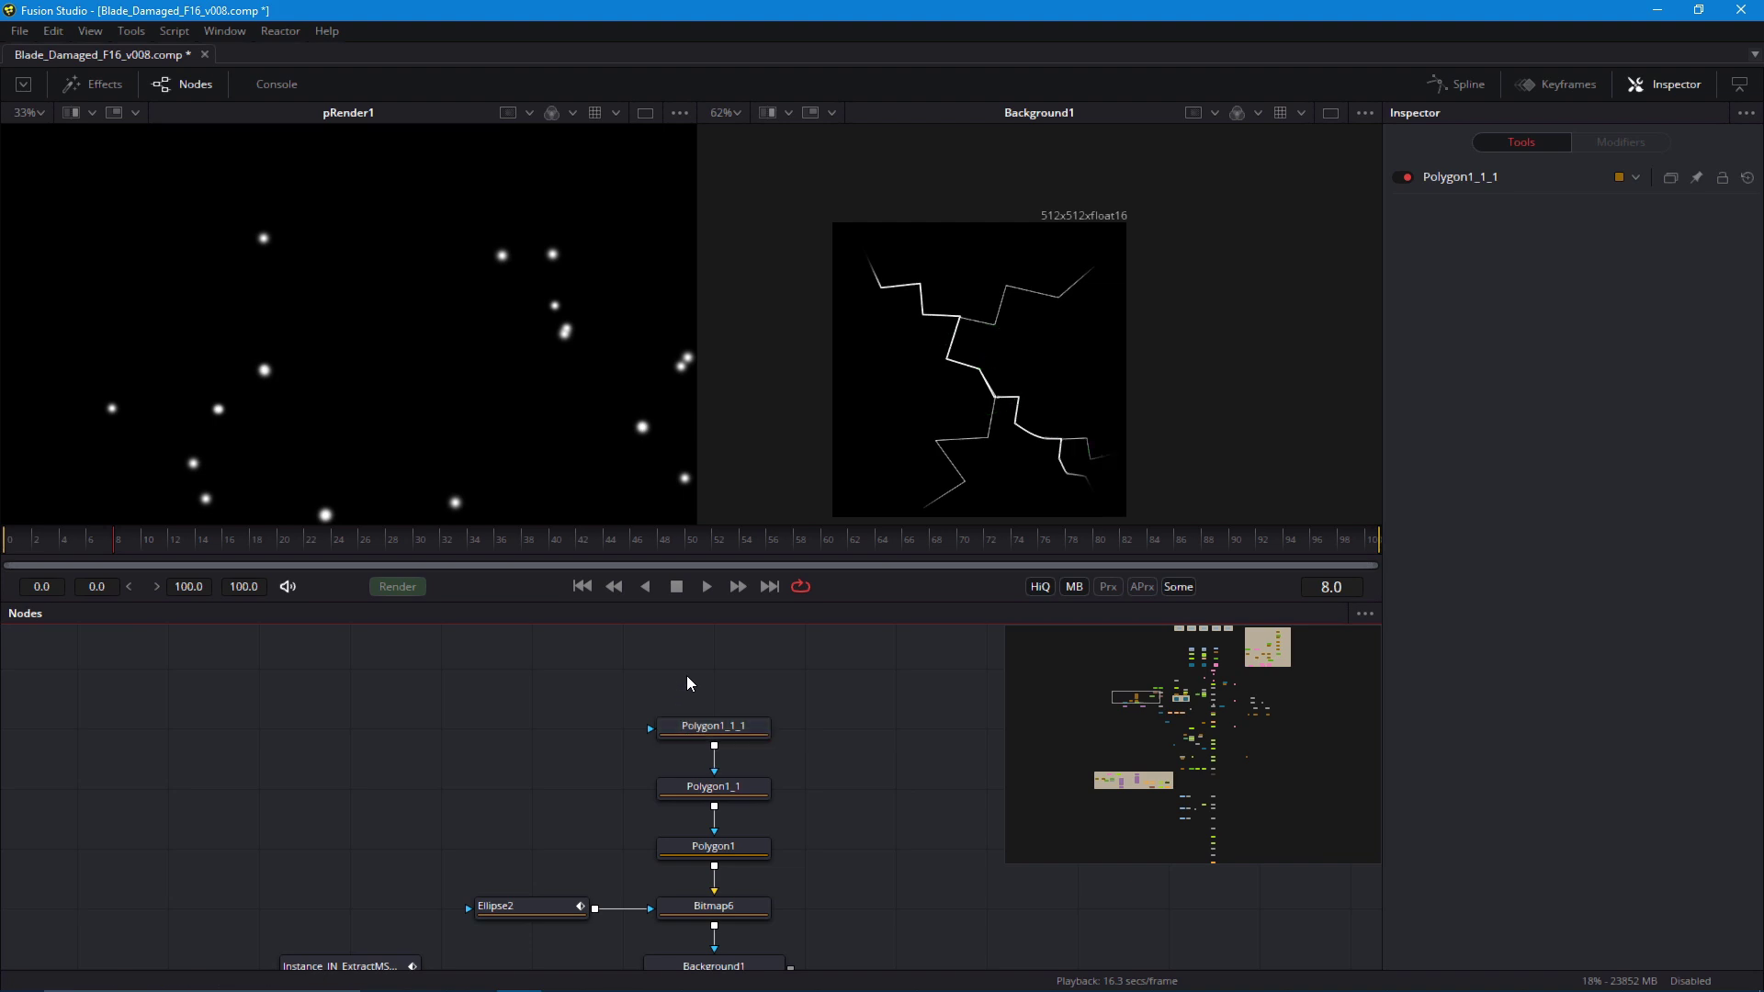
key("ctrl+v")
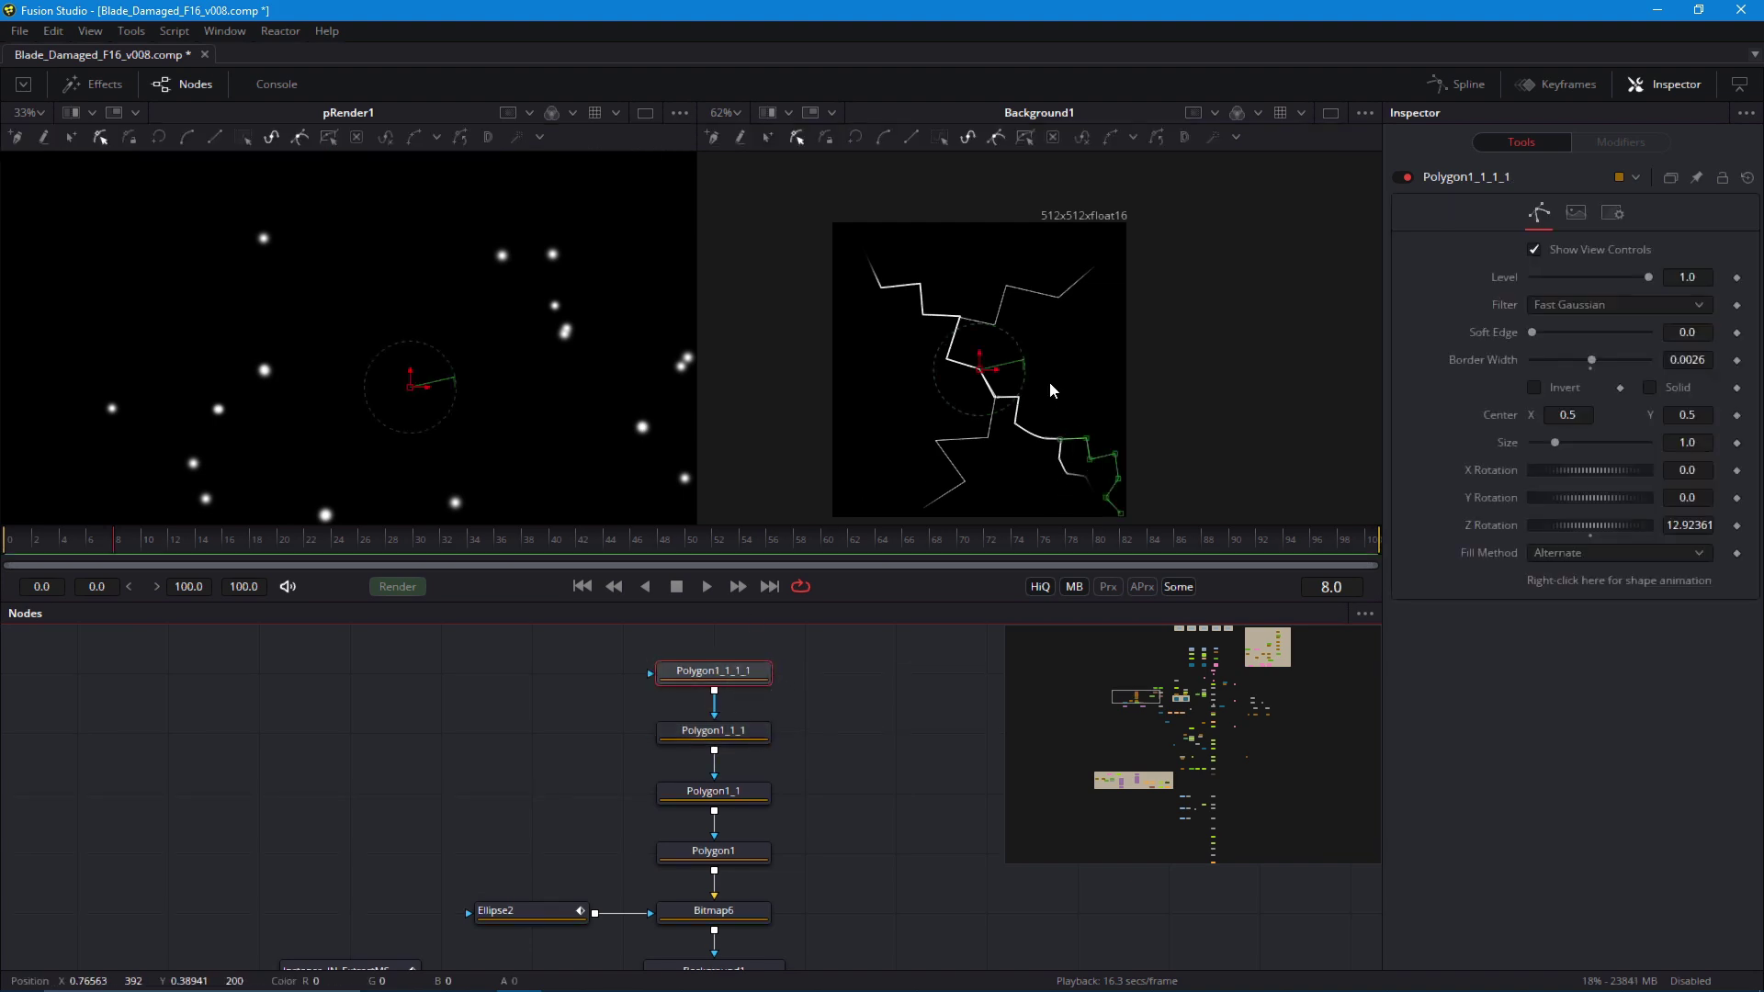
Move the copied polygon to the left side of the main crack and reshape its points into a side branch
left_click_drag(1061, 454, 877, 344)
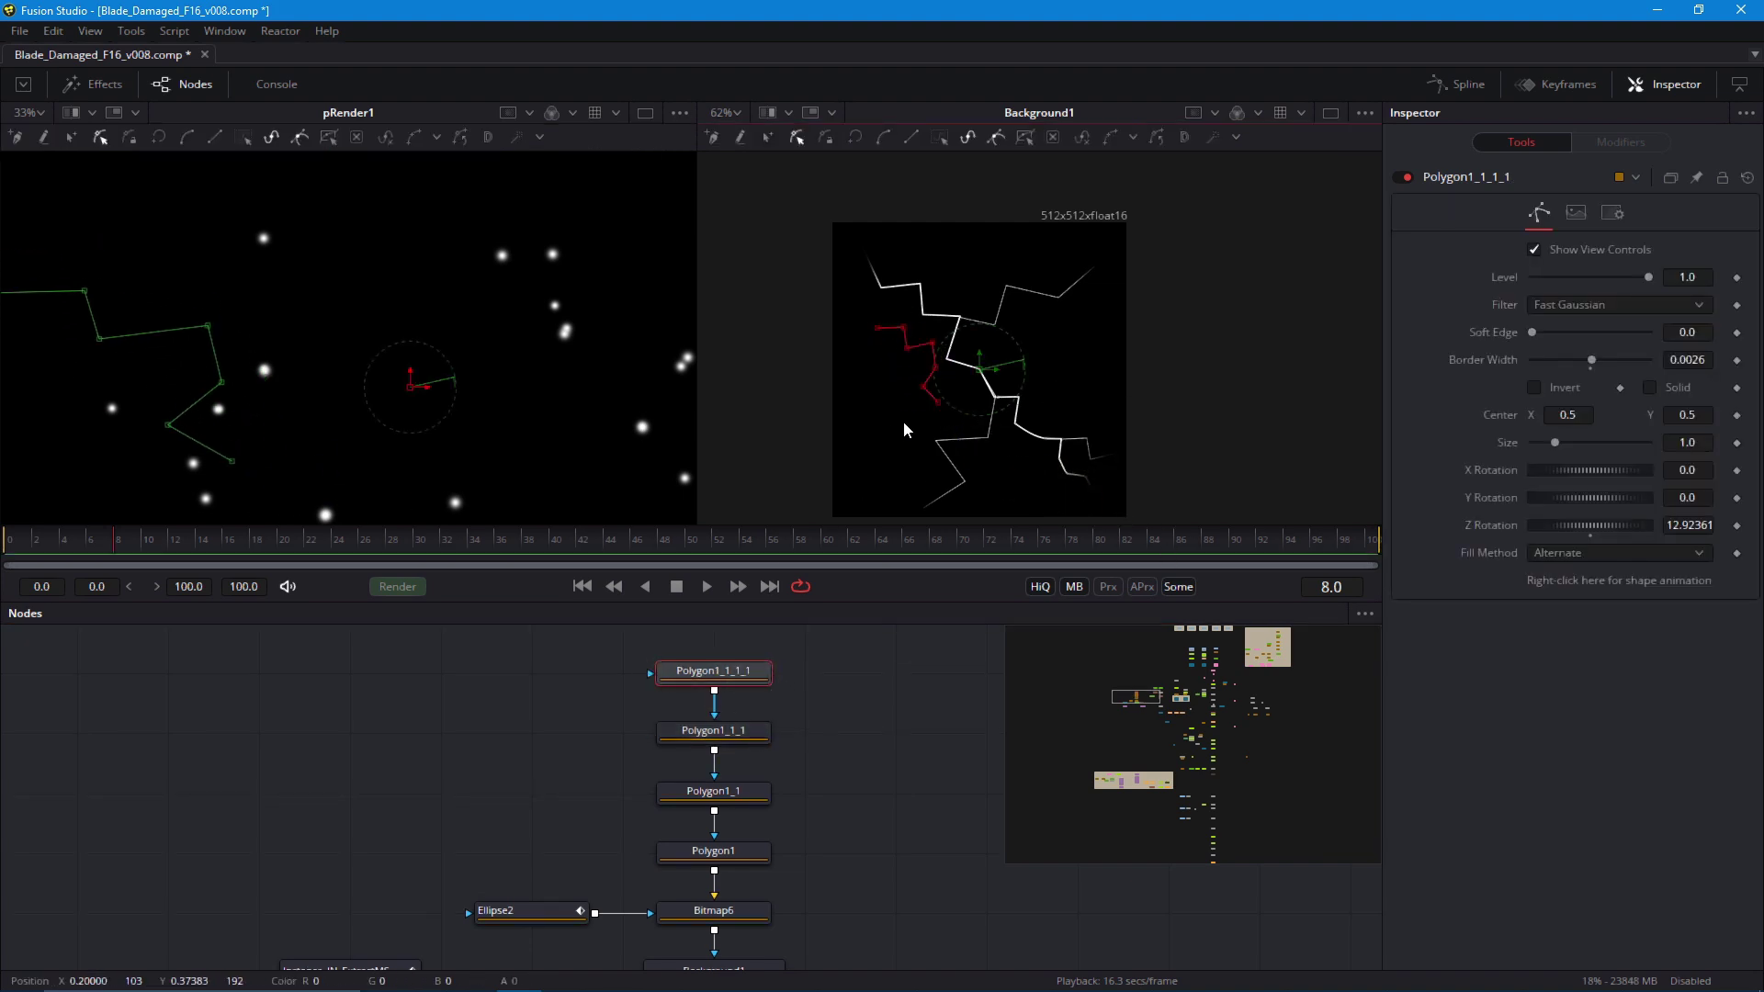
left_click_drag(937, 403, 868, 362)
left_click(935, 367)
key("Delete")
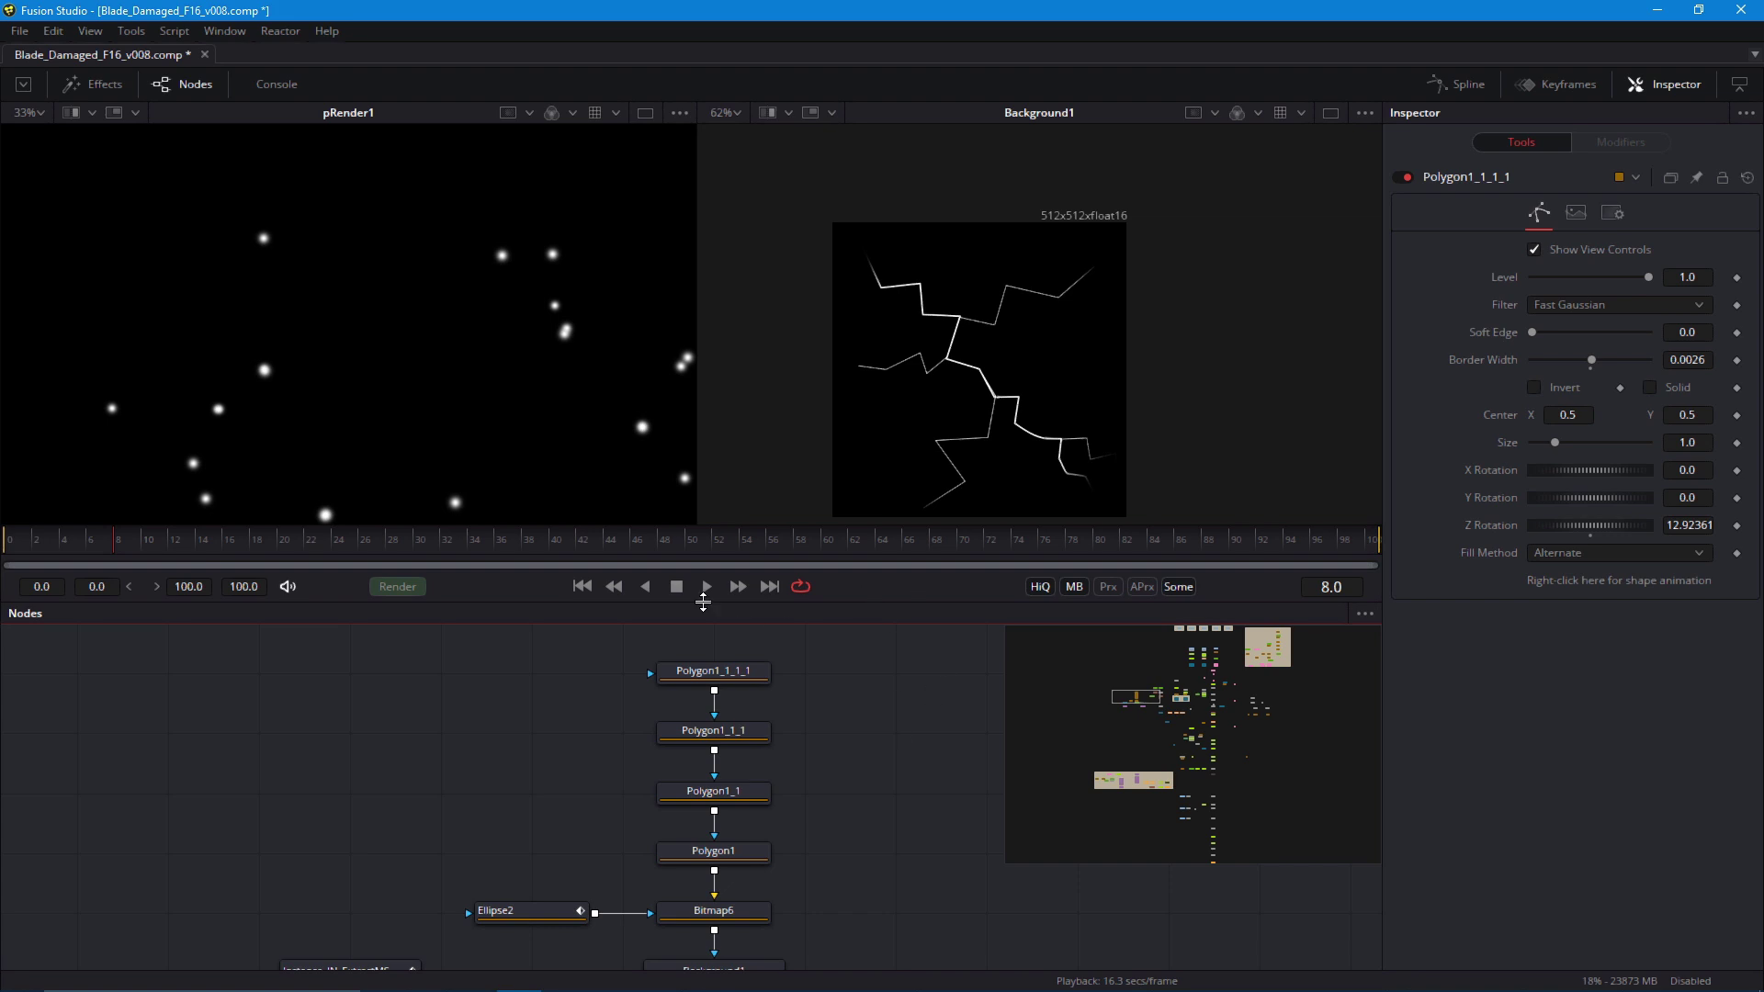
Shrink Ellipse2 at frame 8 to a width of about 0.84 so the branch tips fade out
left_click(528, 911)
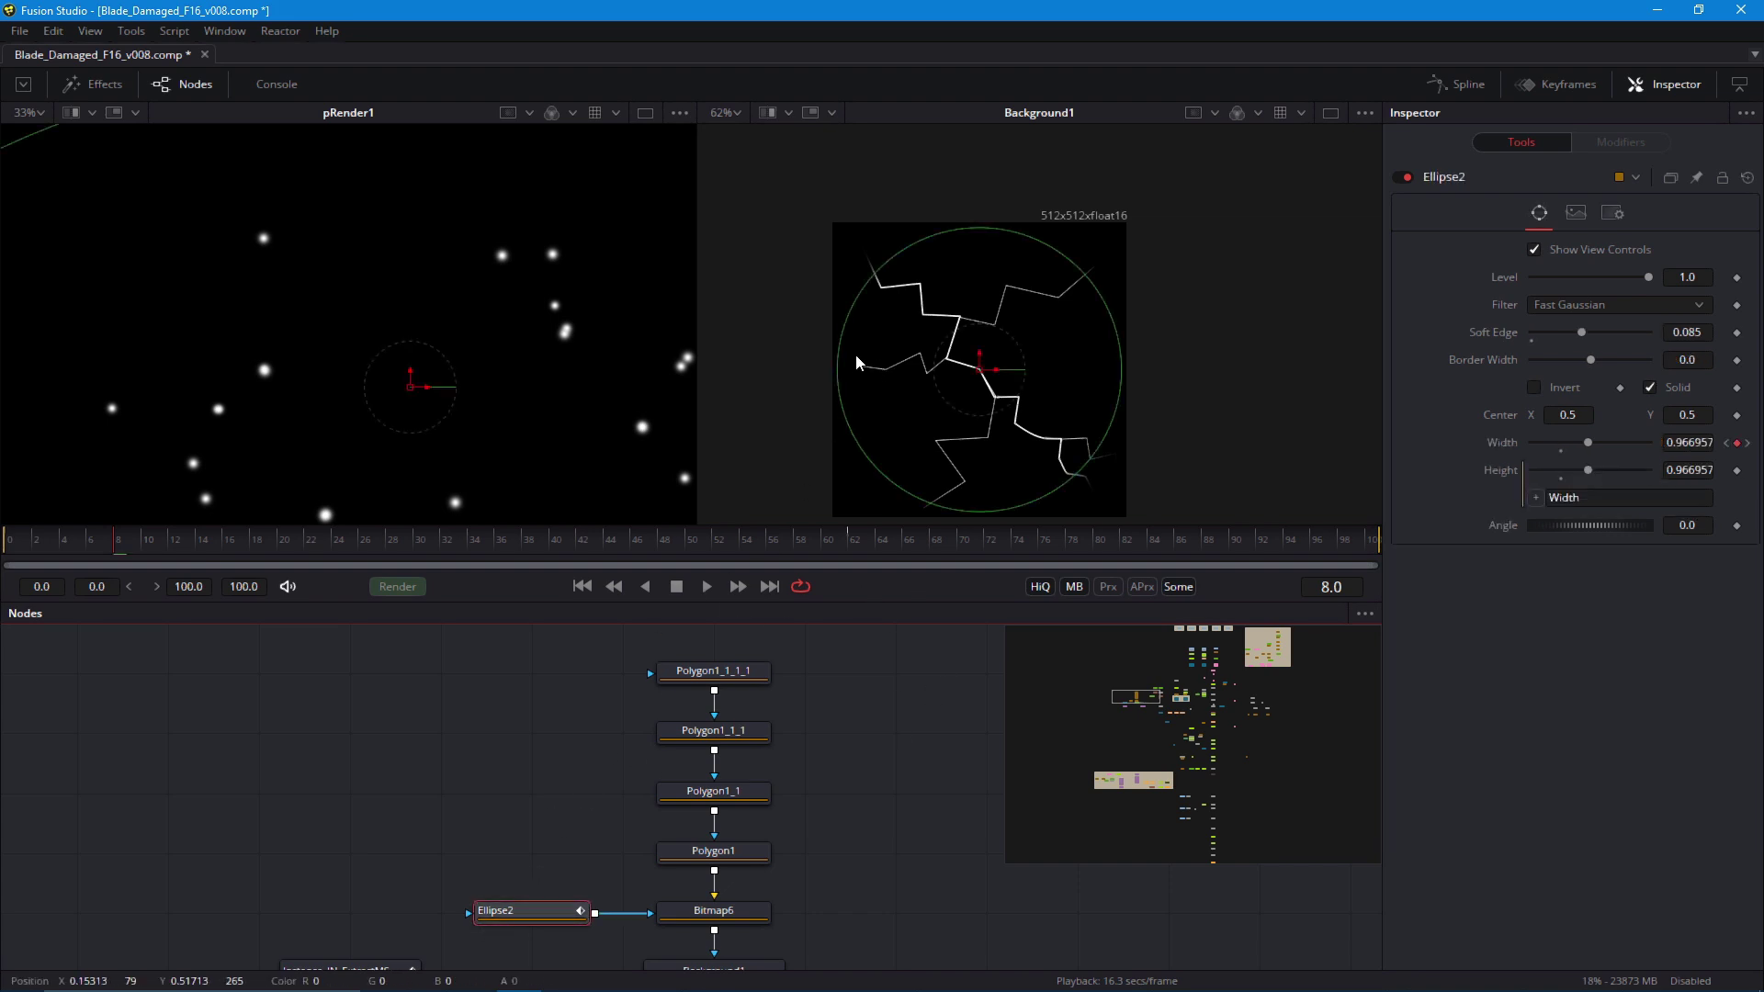
left_click_drag(881, 471, 895, 465)
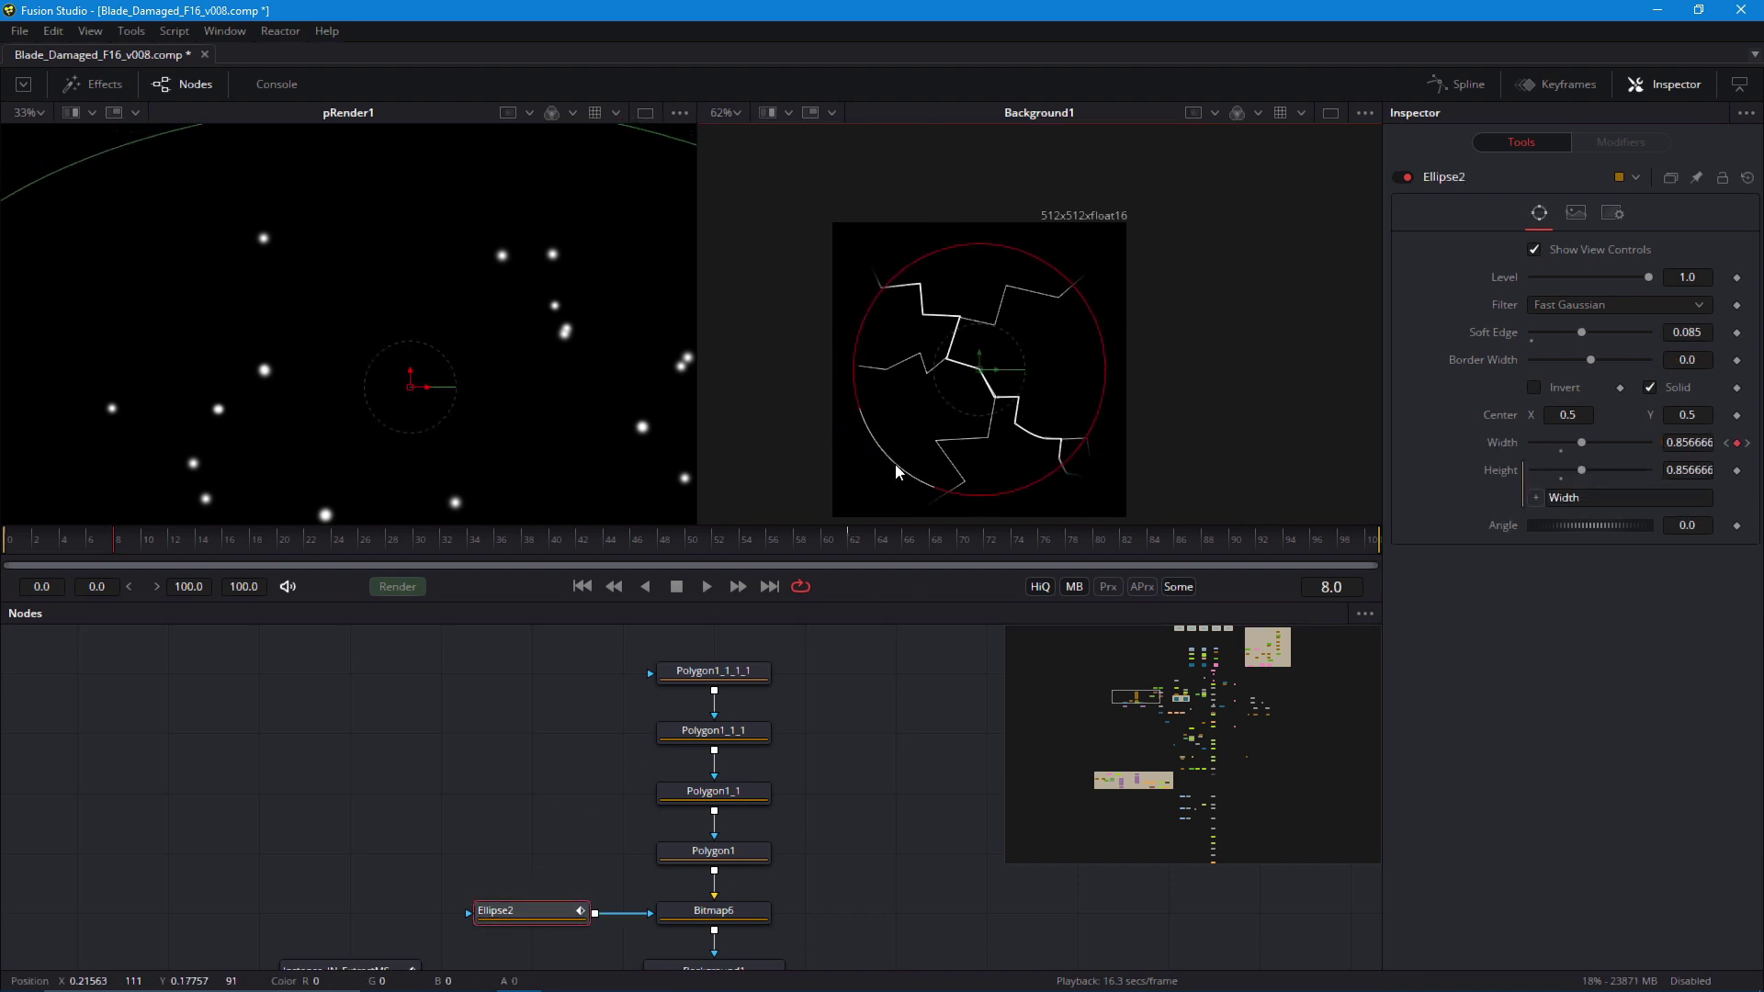
left_click(713, 670)
left_click(827, 669)
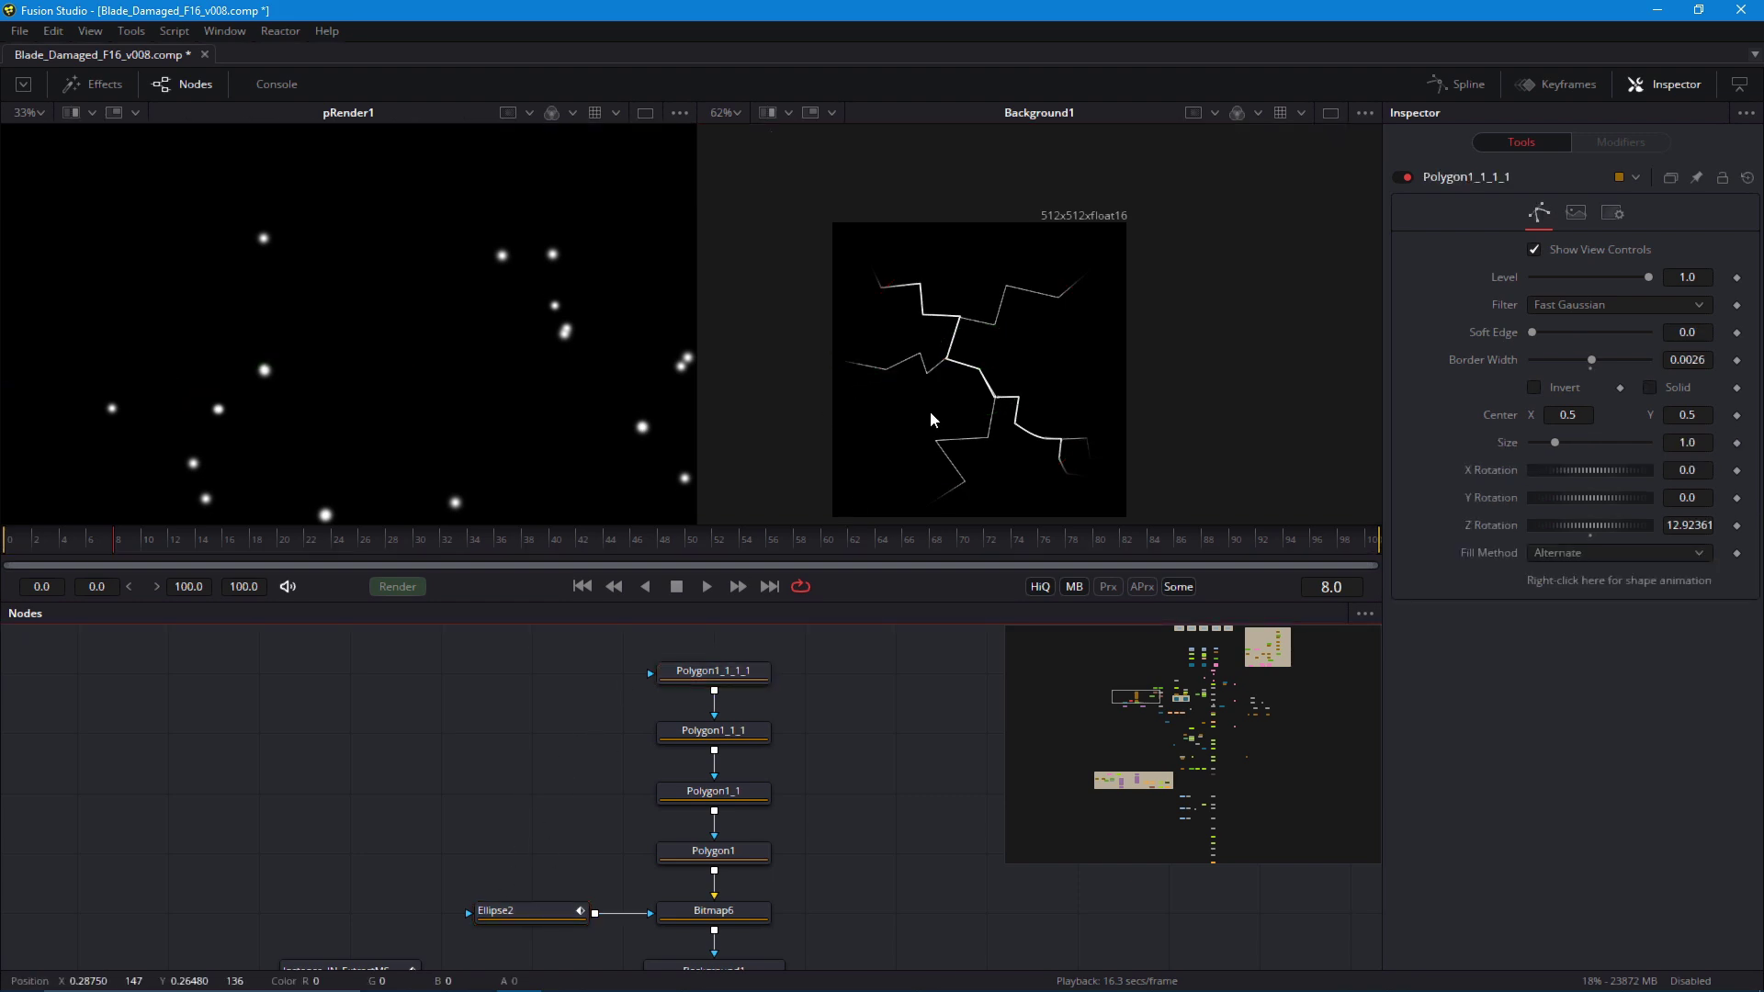
Play the composition from the first frame to check how the crack grows through the animated ellipse
left_click(583, 586)
key("space")
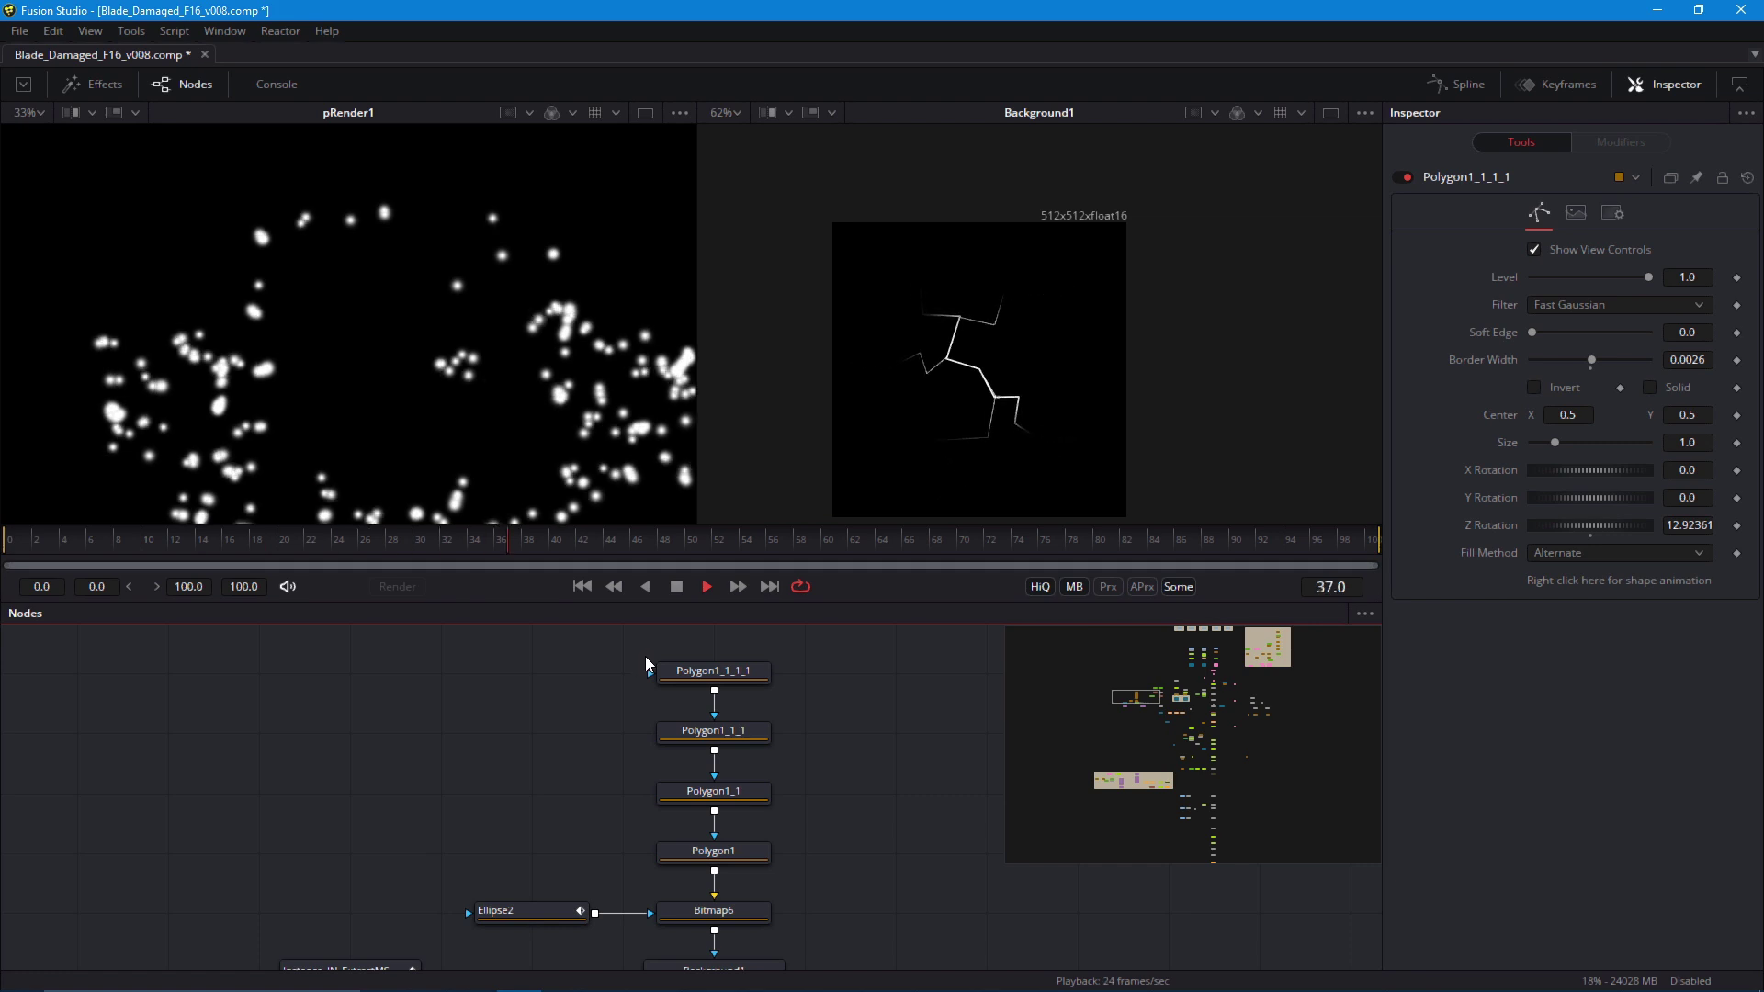
left_click(532, 915)
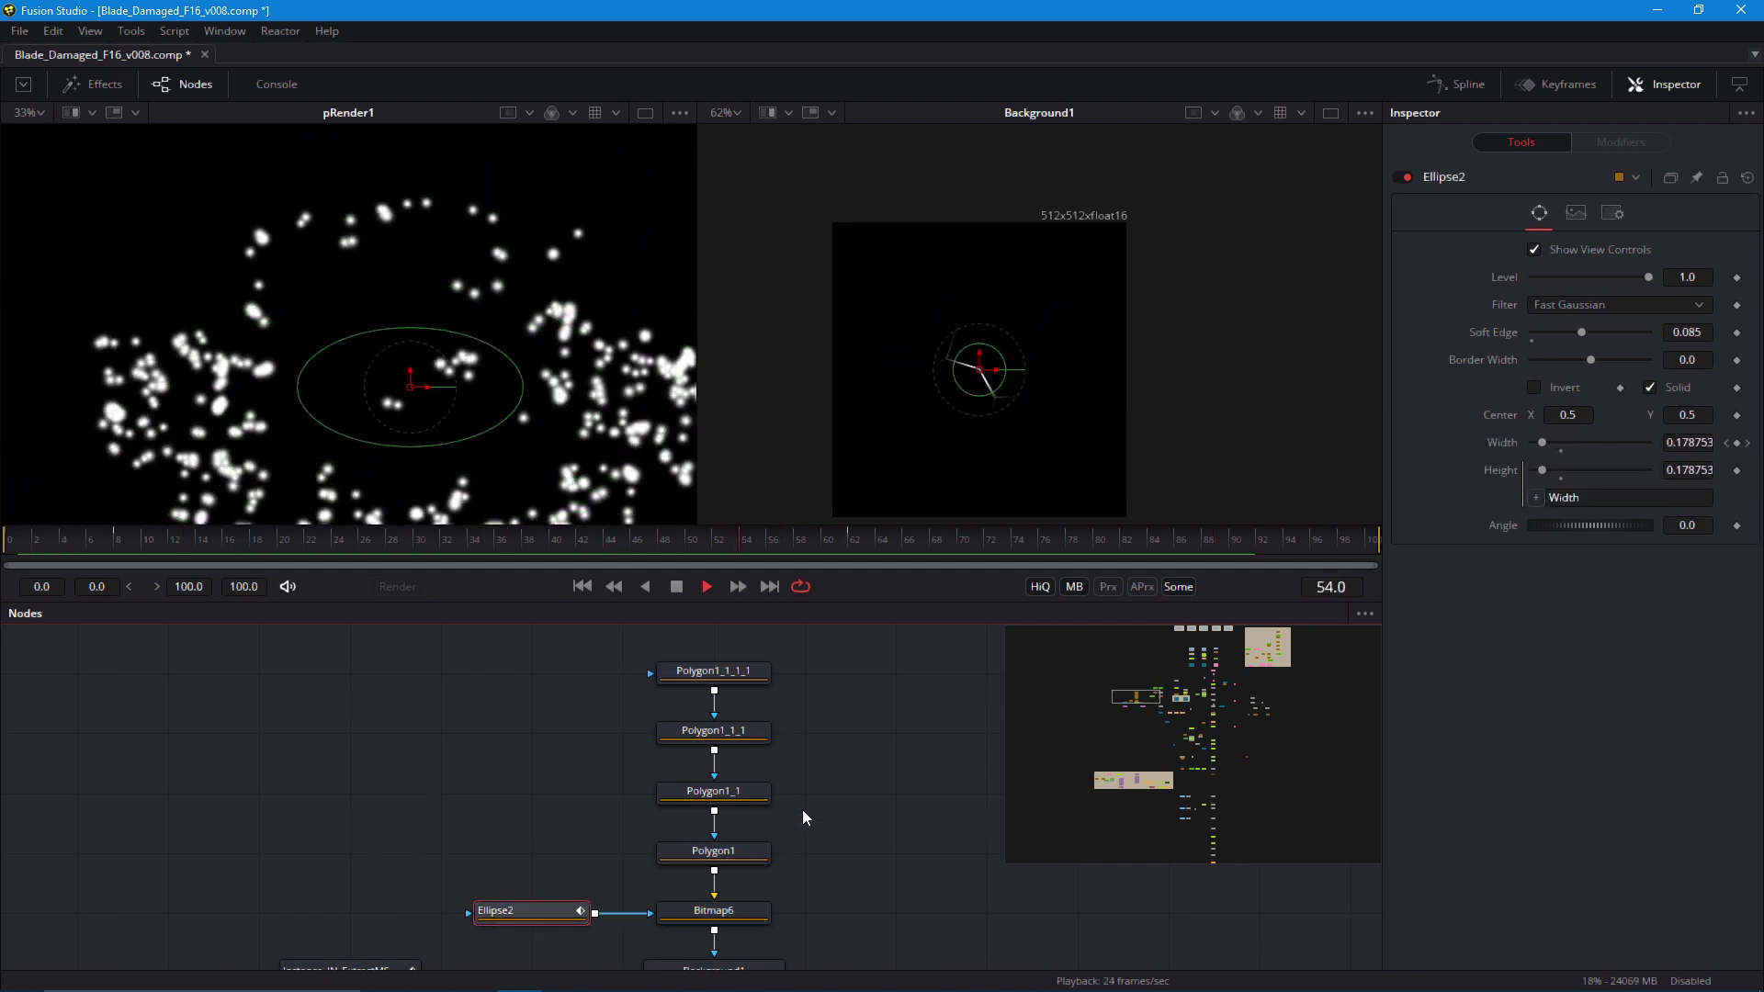
key("space")
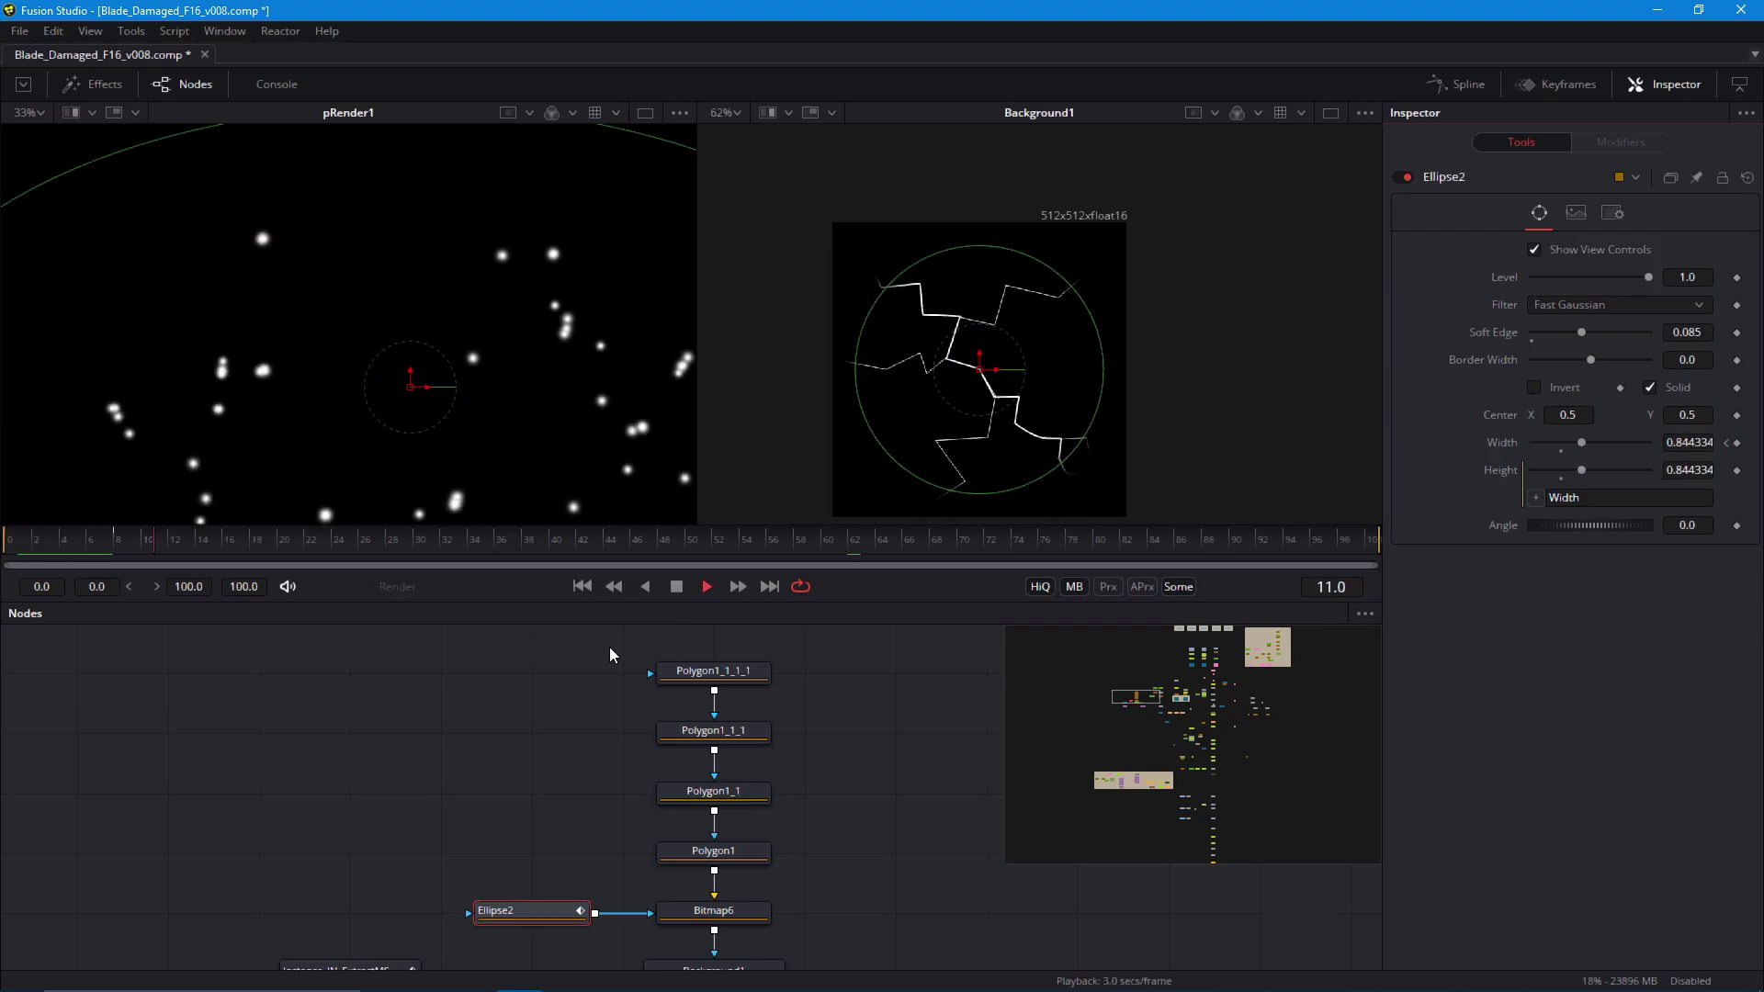
left_click(646, 669)
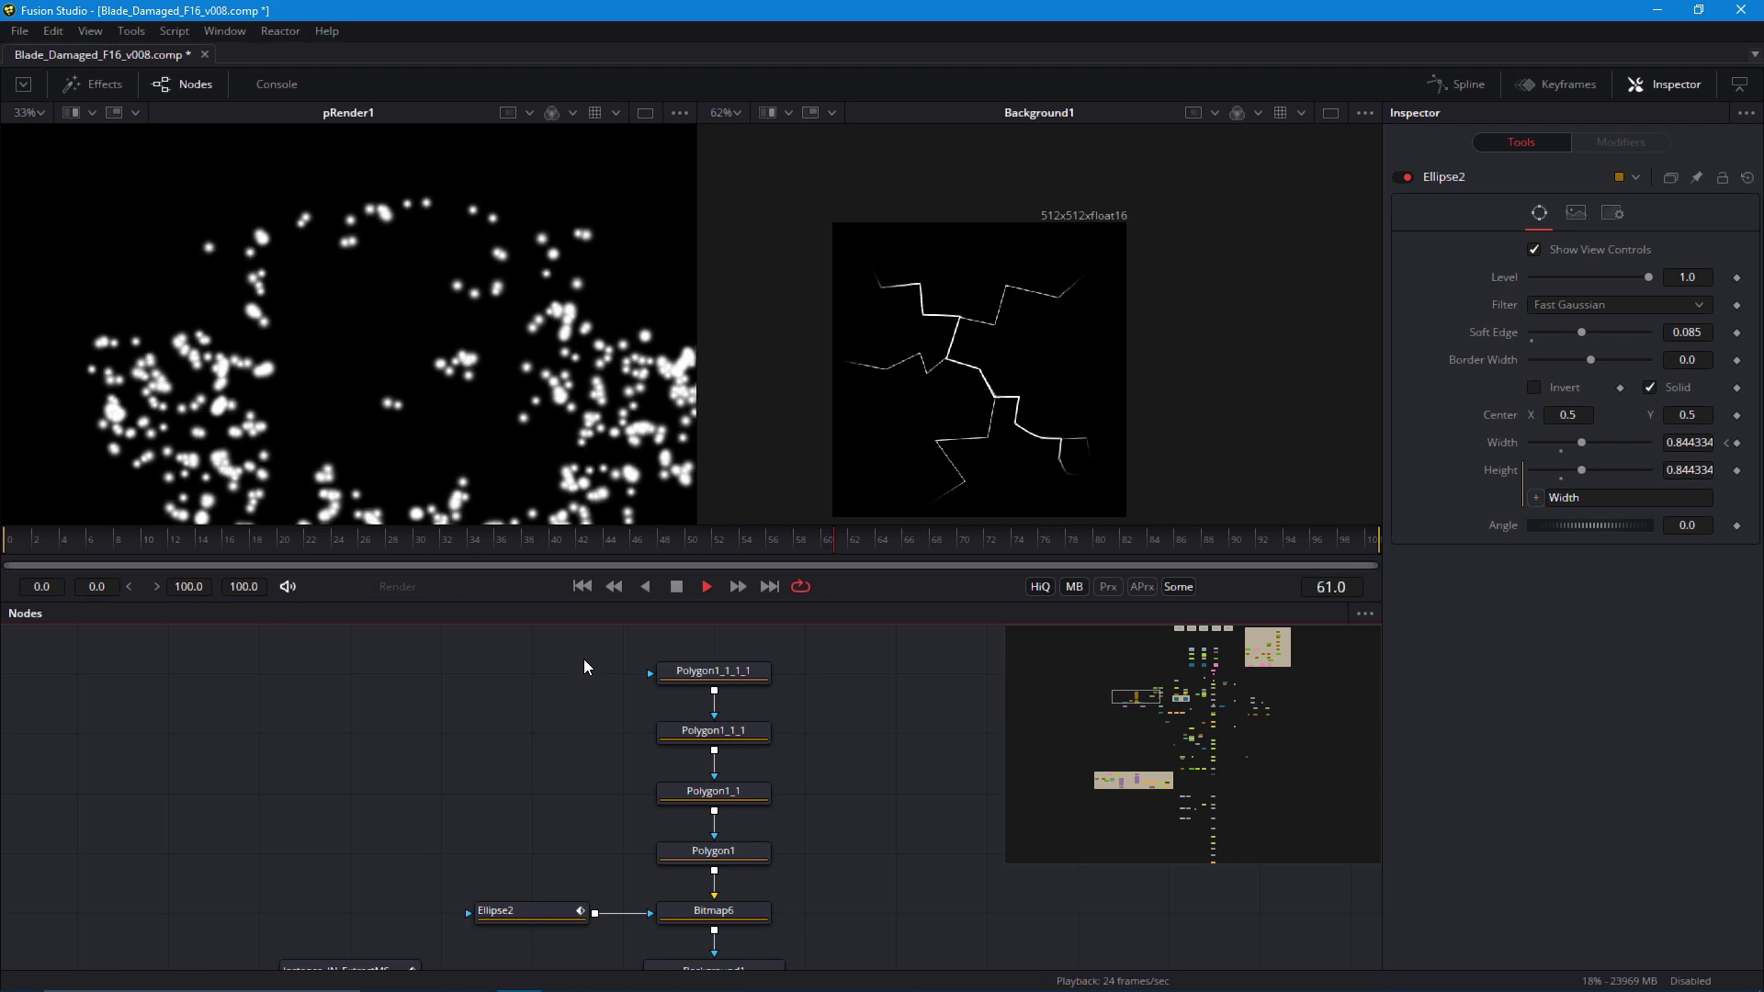
key("space")
Insert a pSpawn node between pEmitter1 and pRender1
left_click_drag(510, 783, 641, 651)
scroll(548, 890, "down", 2)
left_click_drag(722, 914, 697, 858)
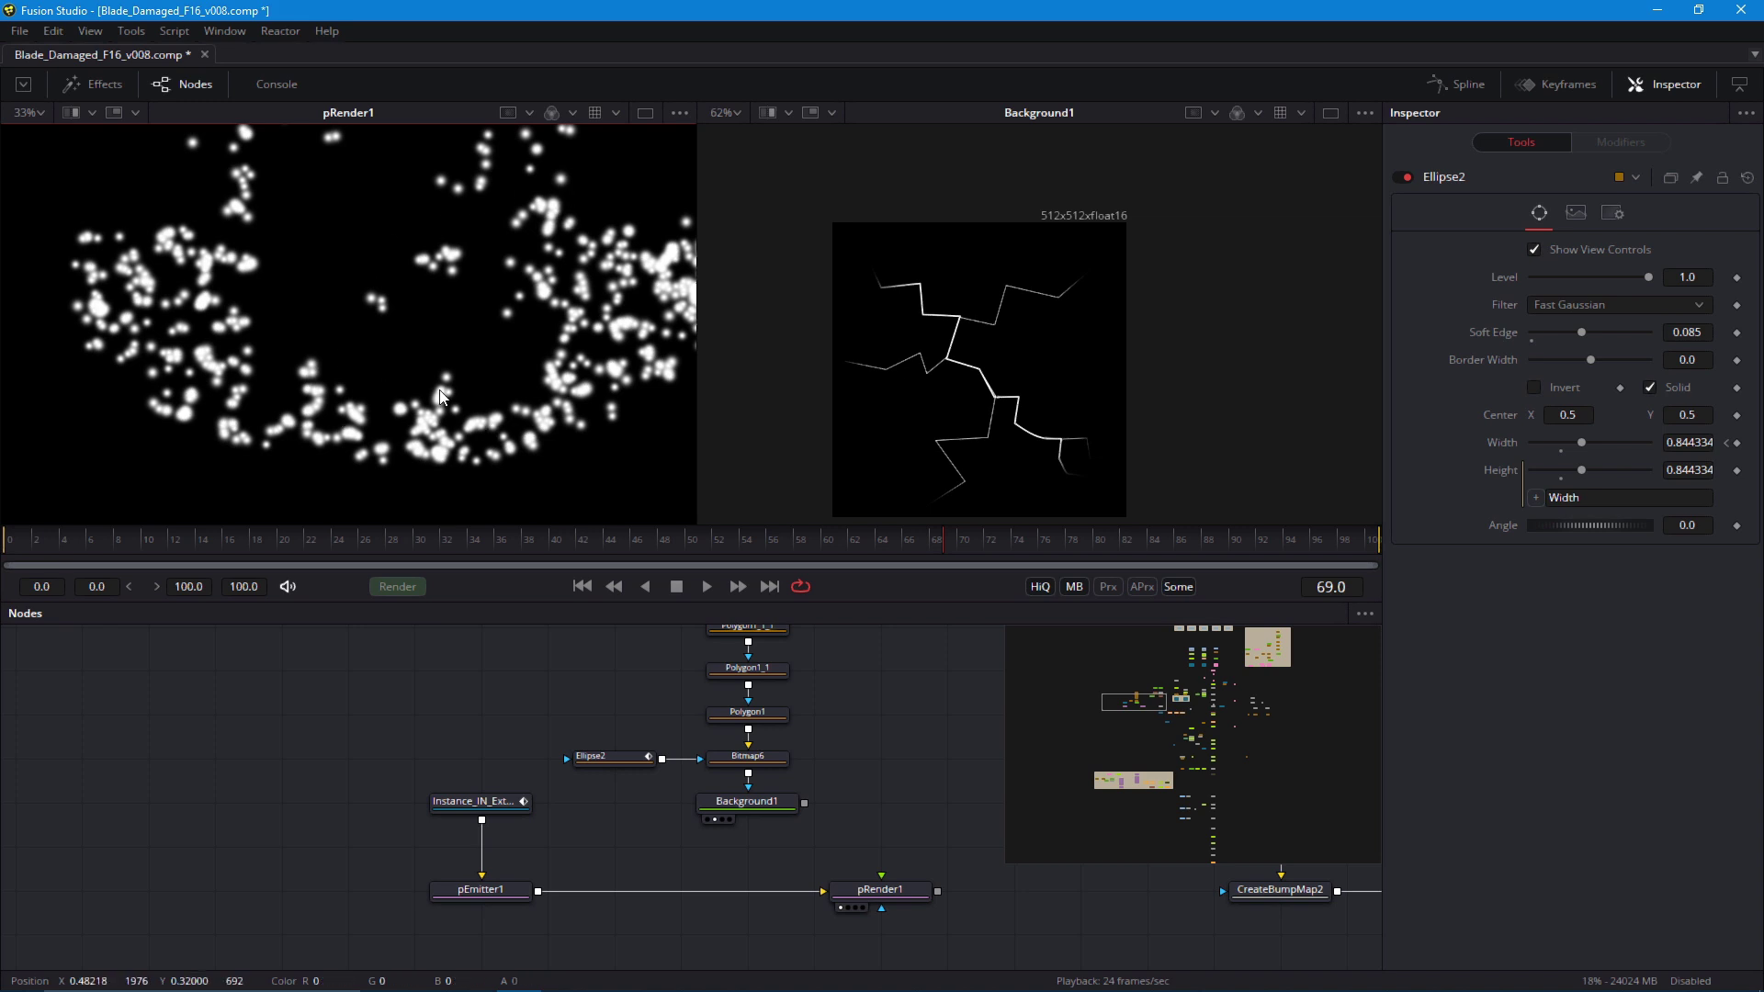
left_click(489, 891)
key("shift+space")
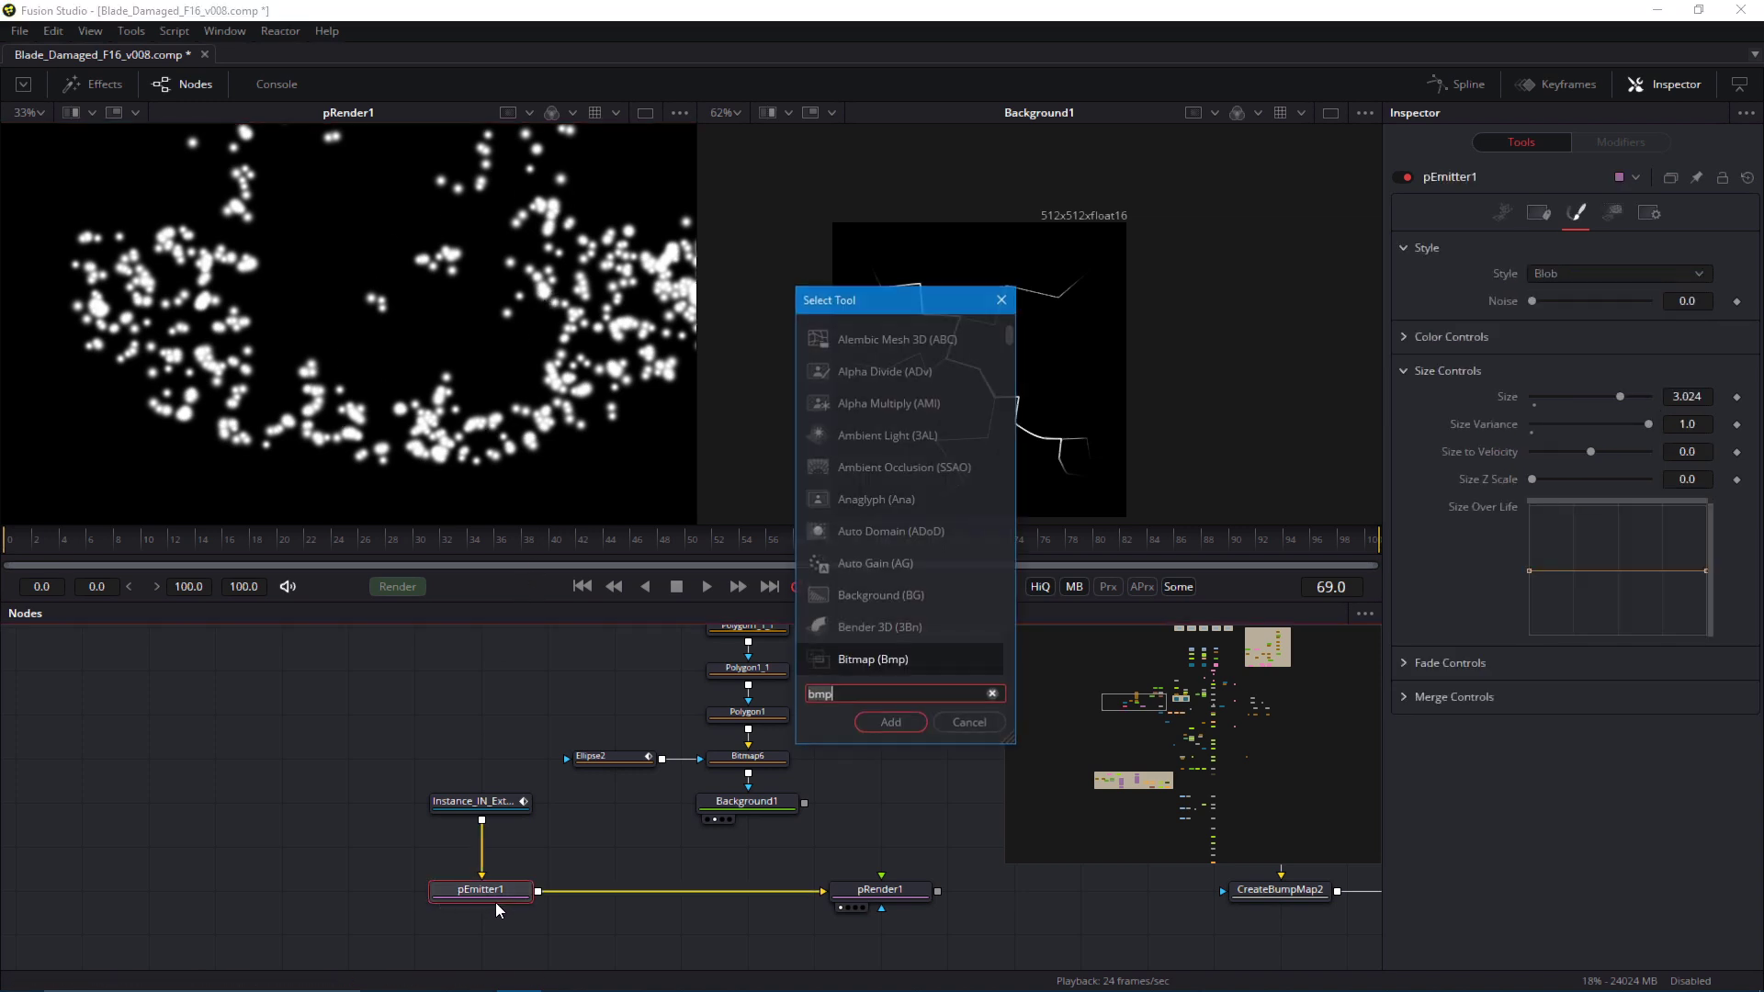
type("ps")
key("Down")
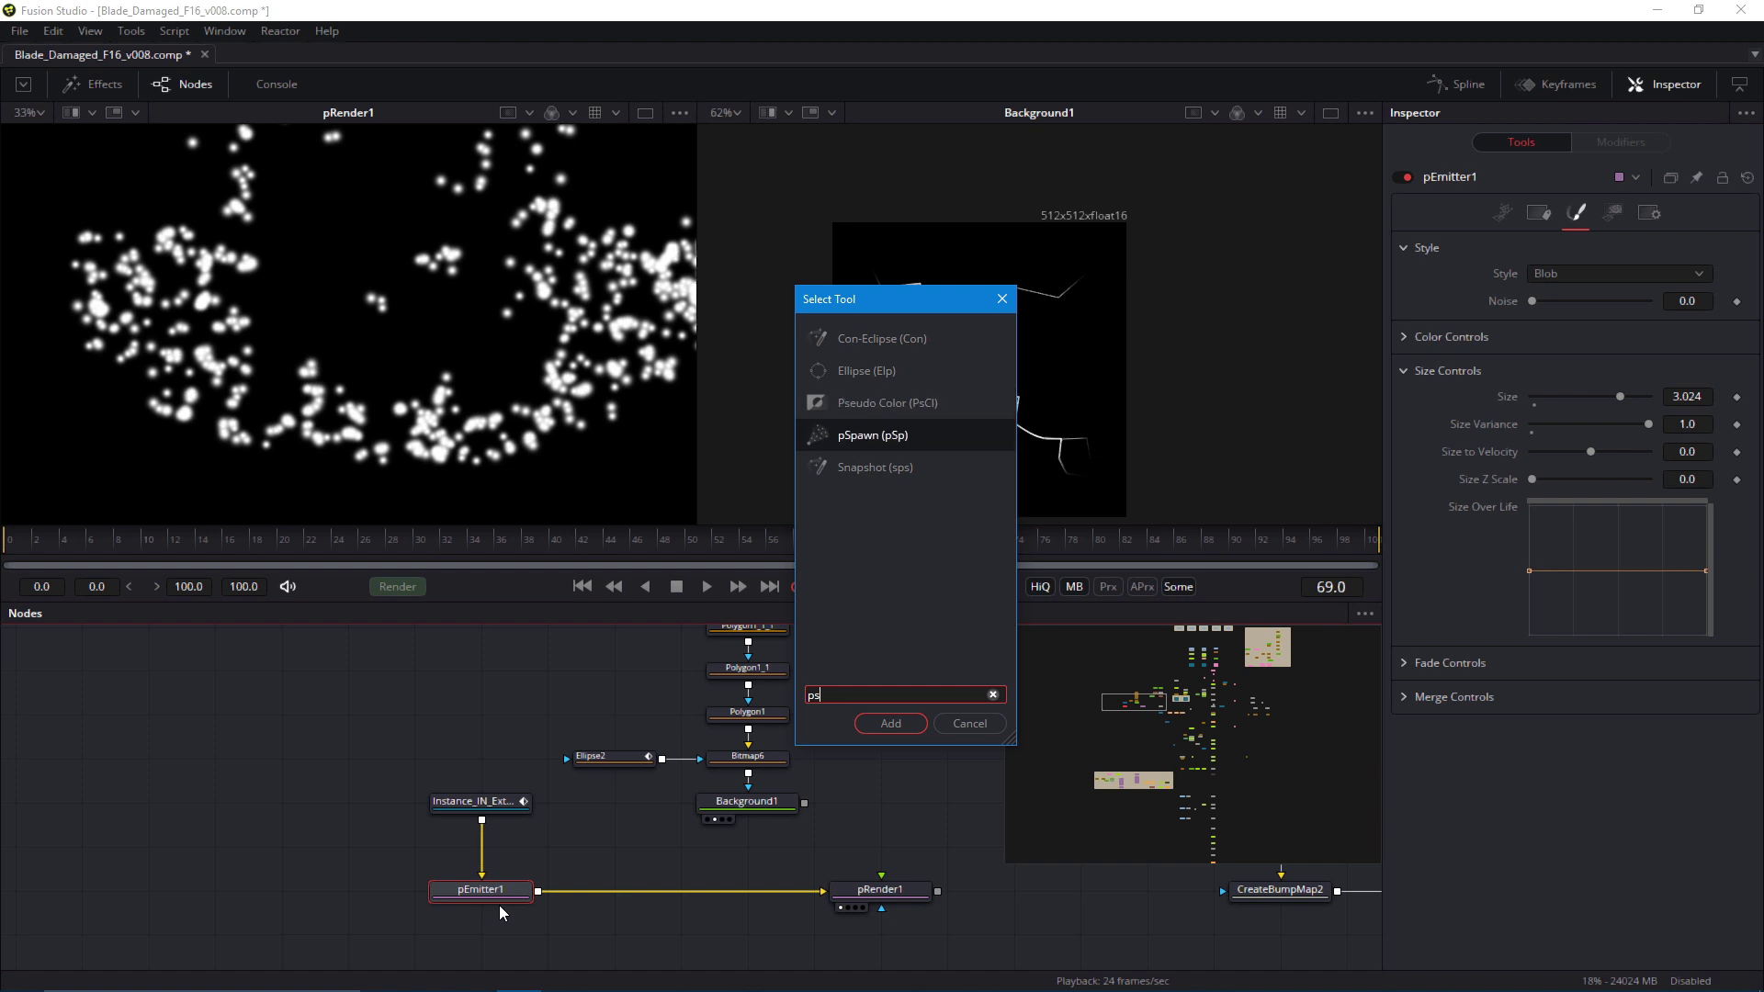
key("Return")
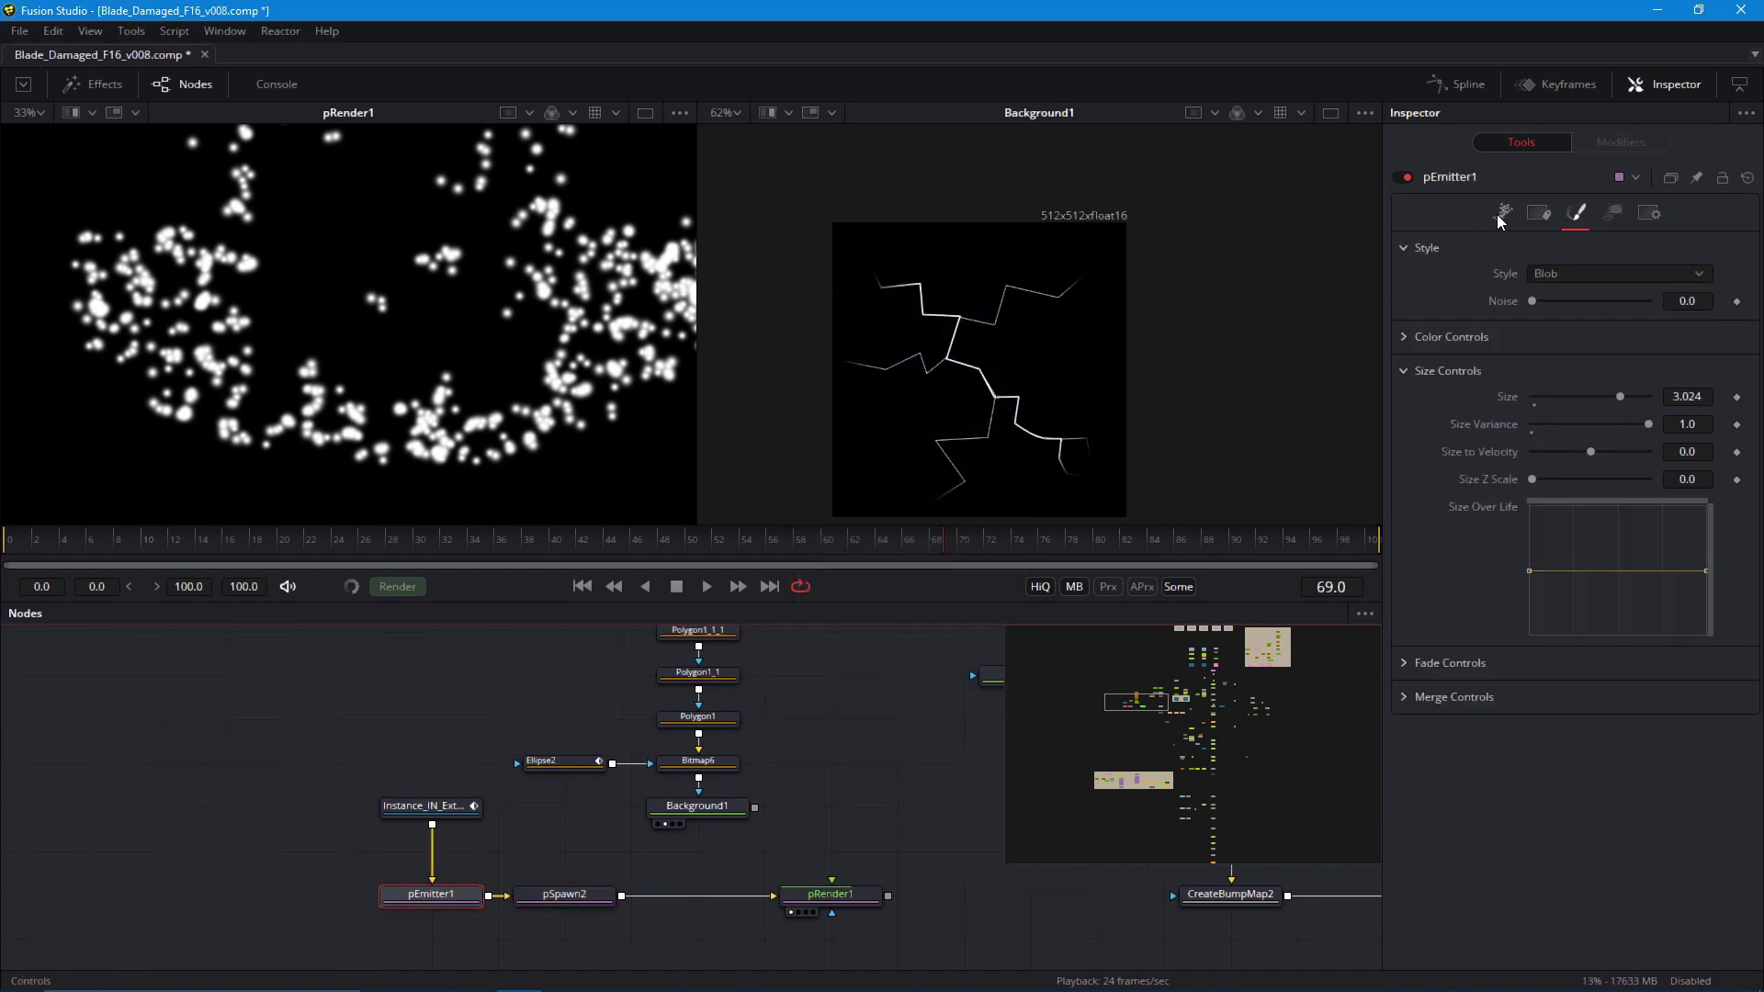
Set pEmitter1's Number of emitted particles to 1
left_click(1502, 213)
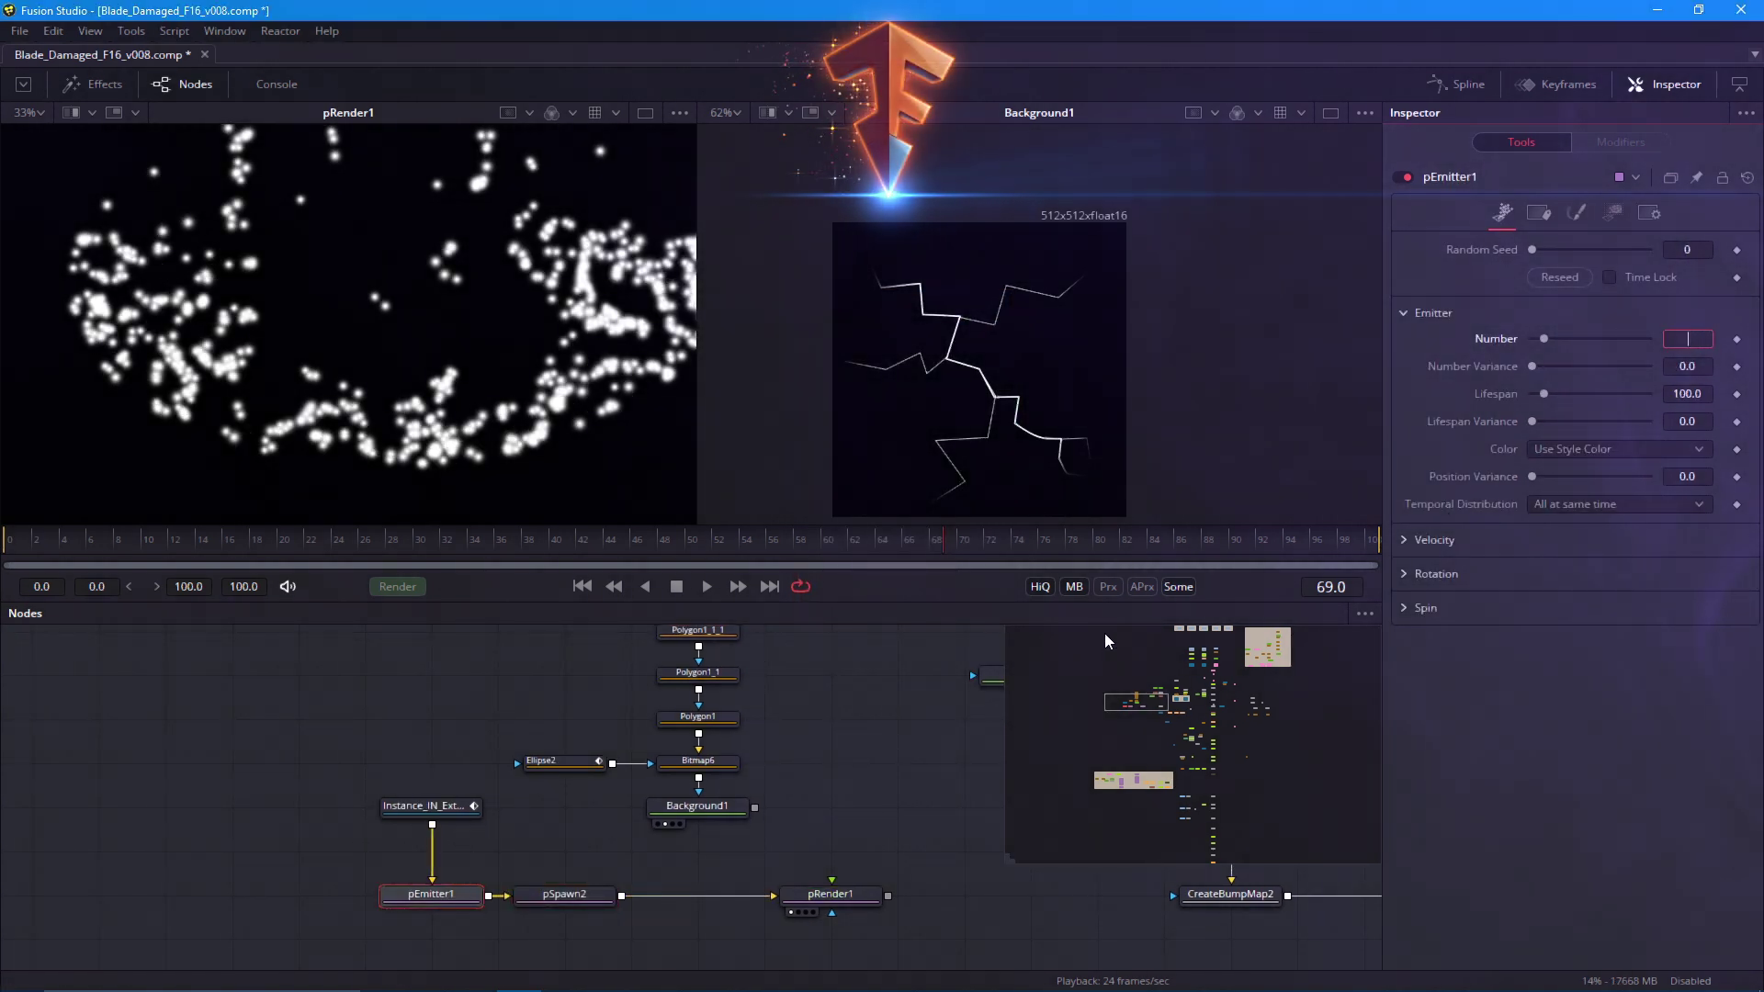
type("1")
key("Tab")
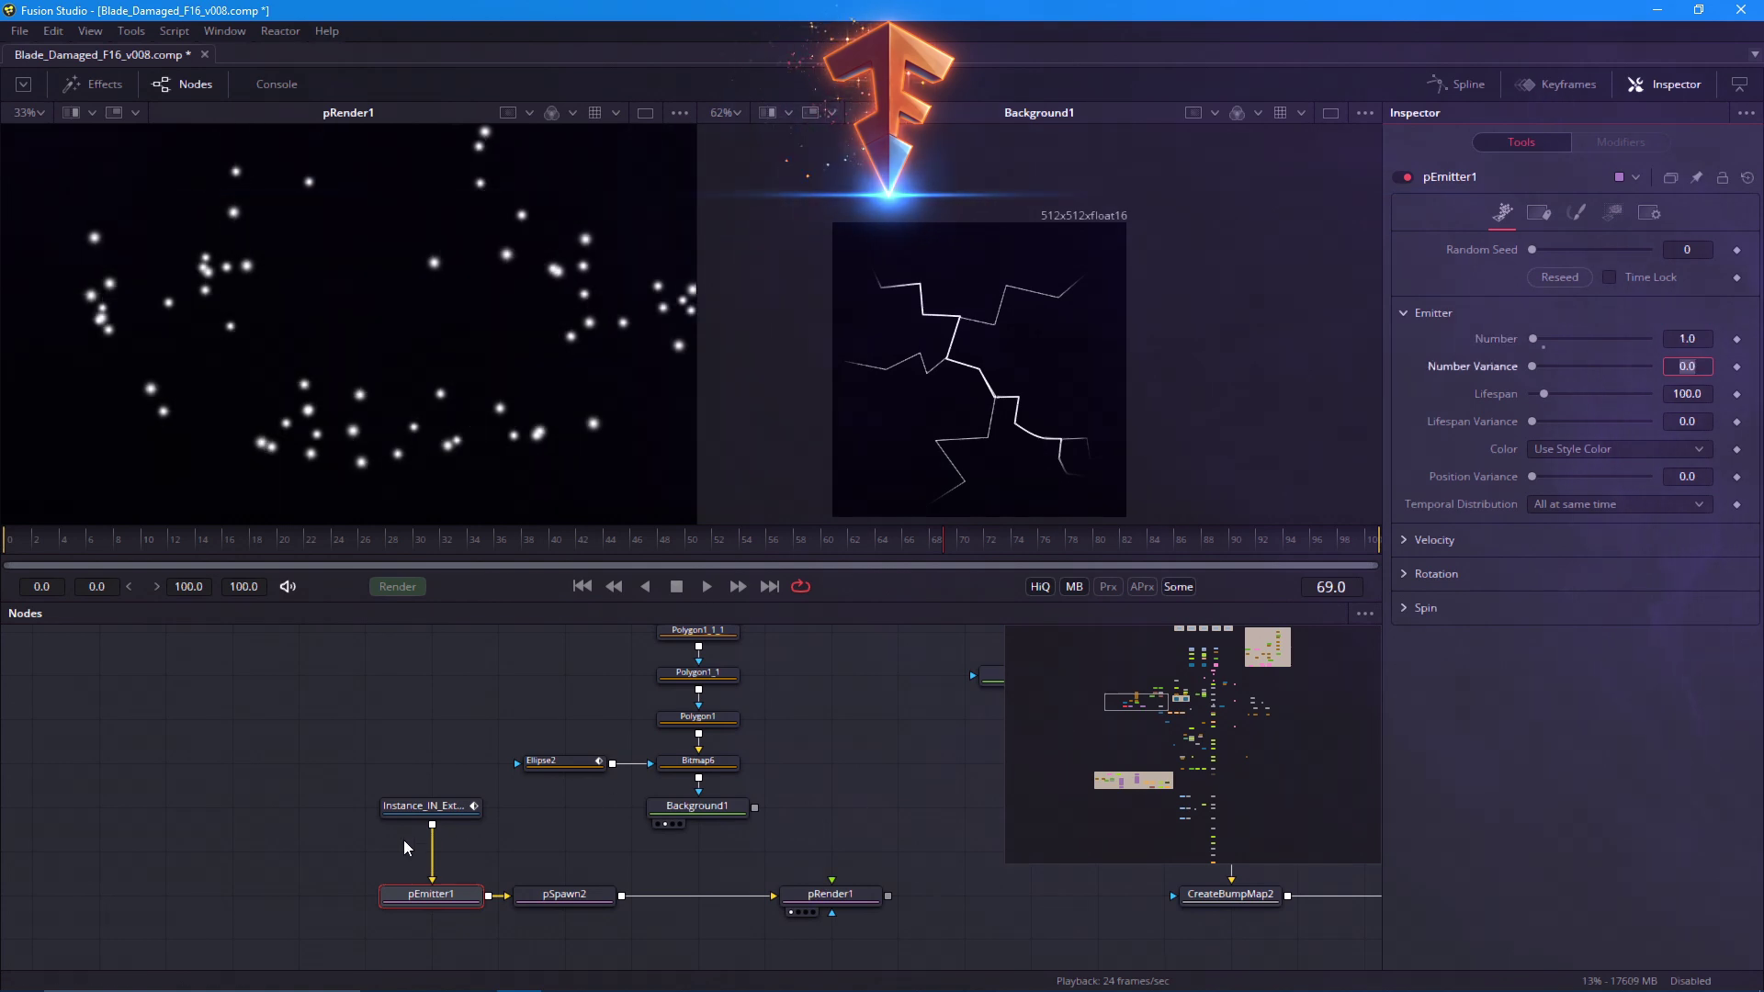
Set pSpawn2's particle style to Bitmap and feed Background1 into it as the style bitmap
left_click(564, 894)
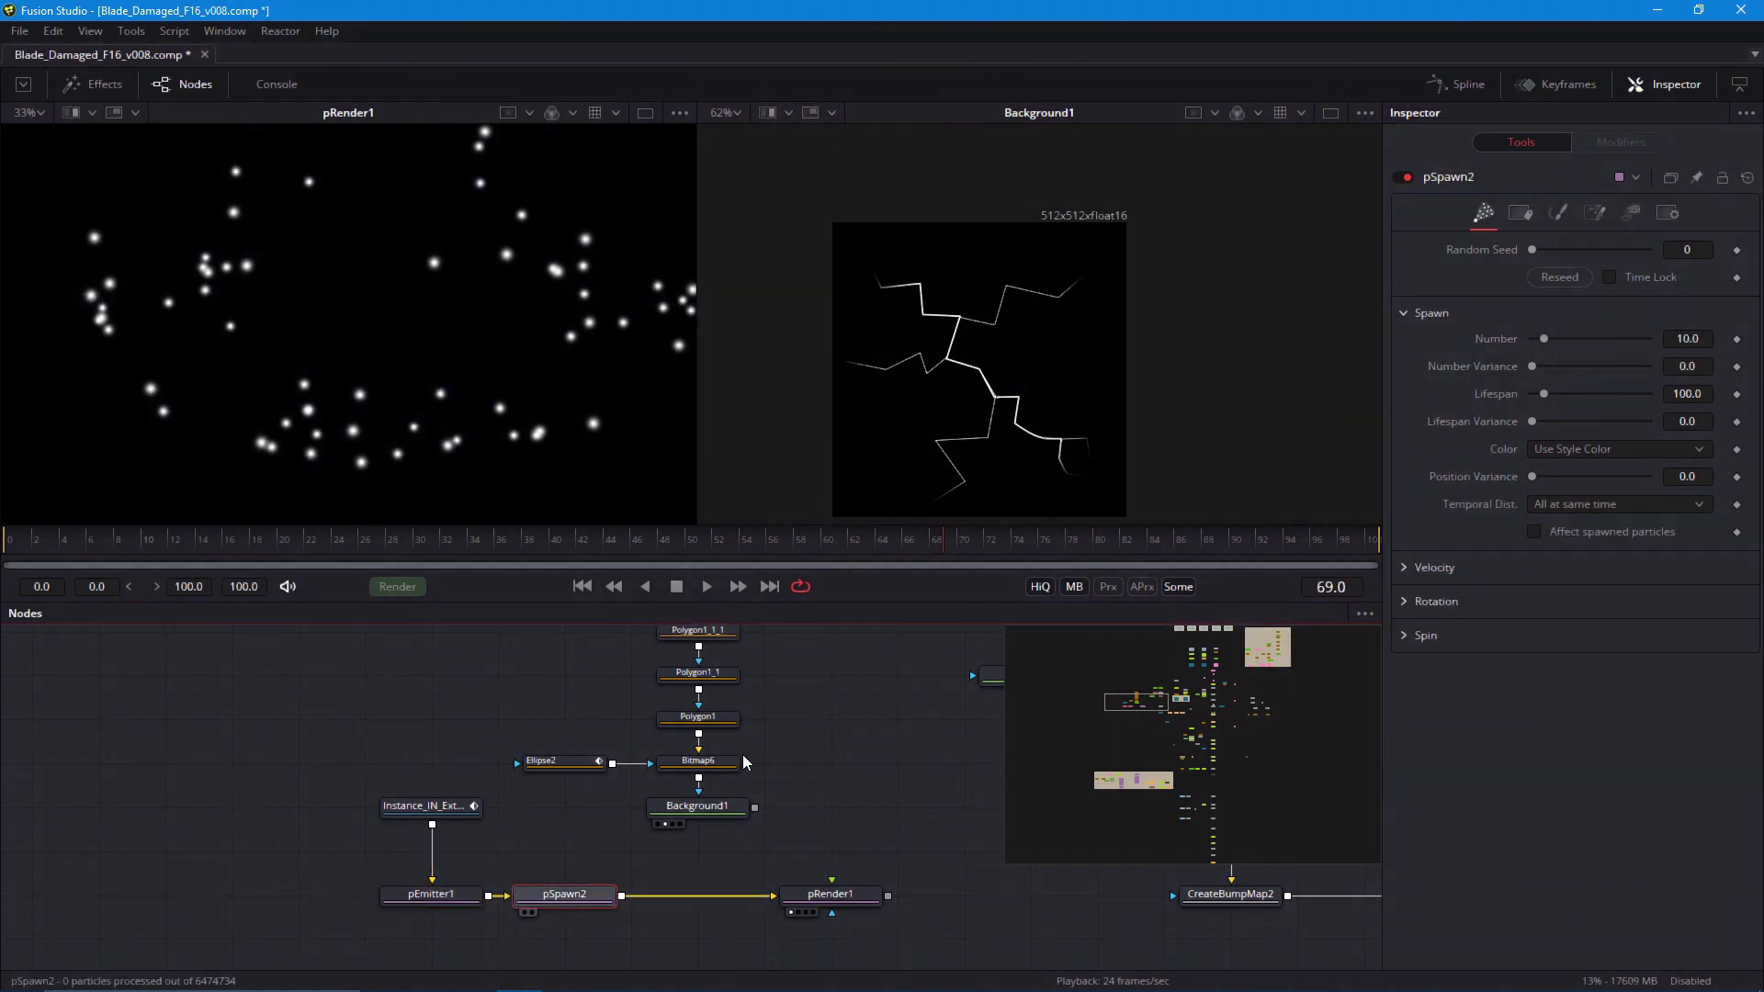
left_click(1557, 212)
left_click(1553, 274)
left_click(1535, 295)
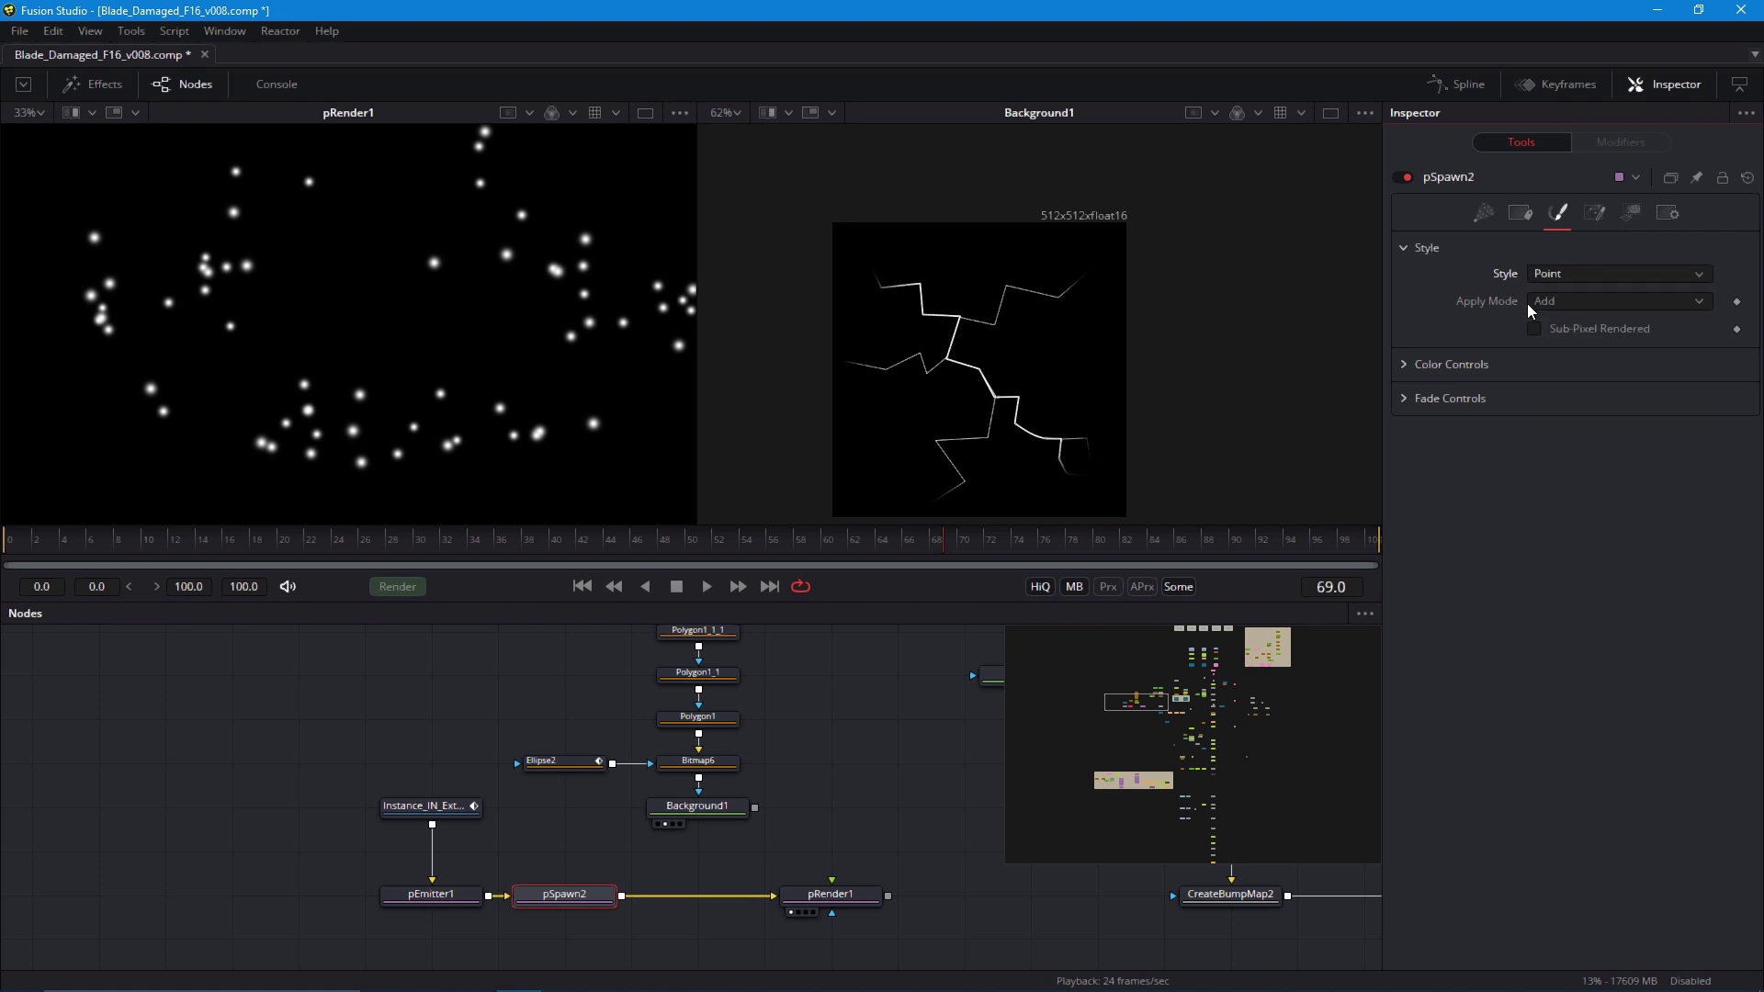
left_click_drag(755, 807, 588, 900)
Move Background1 and its crack mask nodes directly above pSpawn2
left_click_drag(556, 747, 566, 808)
left_click_drag(567, 637, 741, 890)
left_click_drag(733, 875, 589, 763)
Widen the pRender1 viewer and play the particles from the first frame
left_click(581, 586)
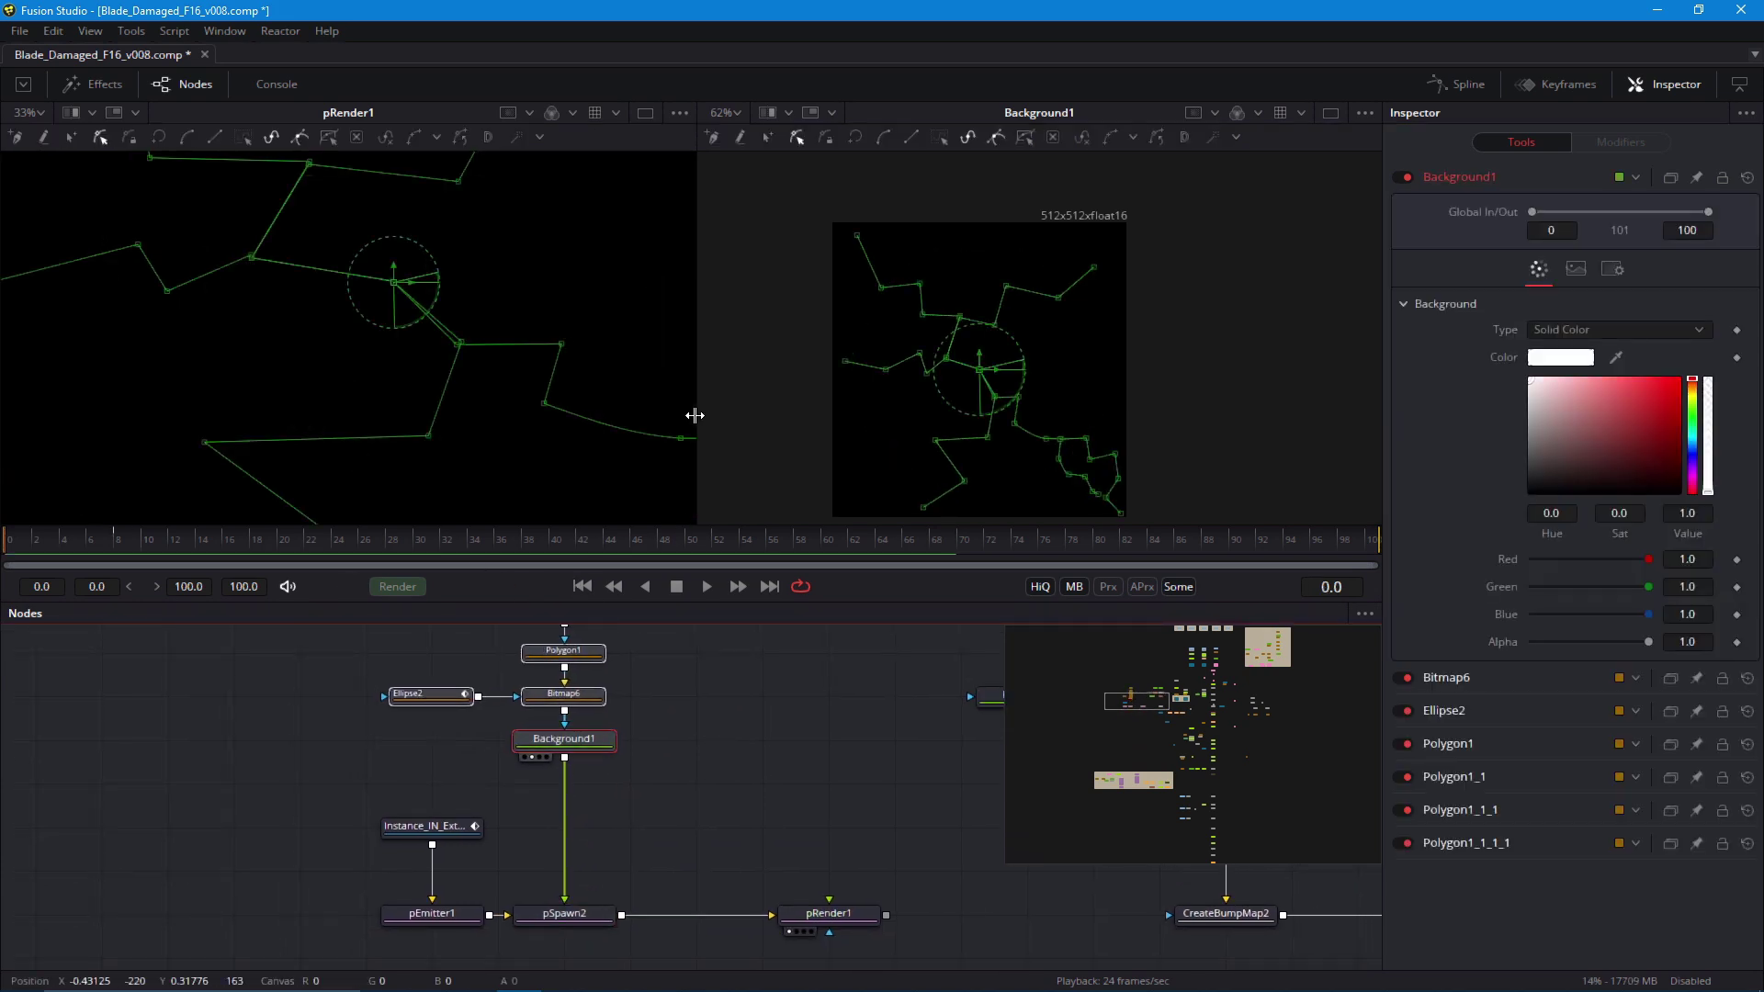
left_click_drag(696, 414, 951, 413)
key("space")
Set pSpawn2's particle Size to 0.5 and its Size Variance to about 0.18
left_click(585, 915)
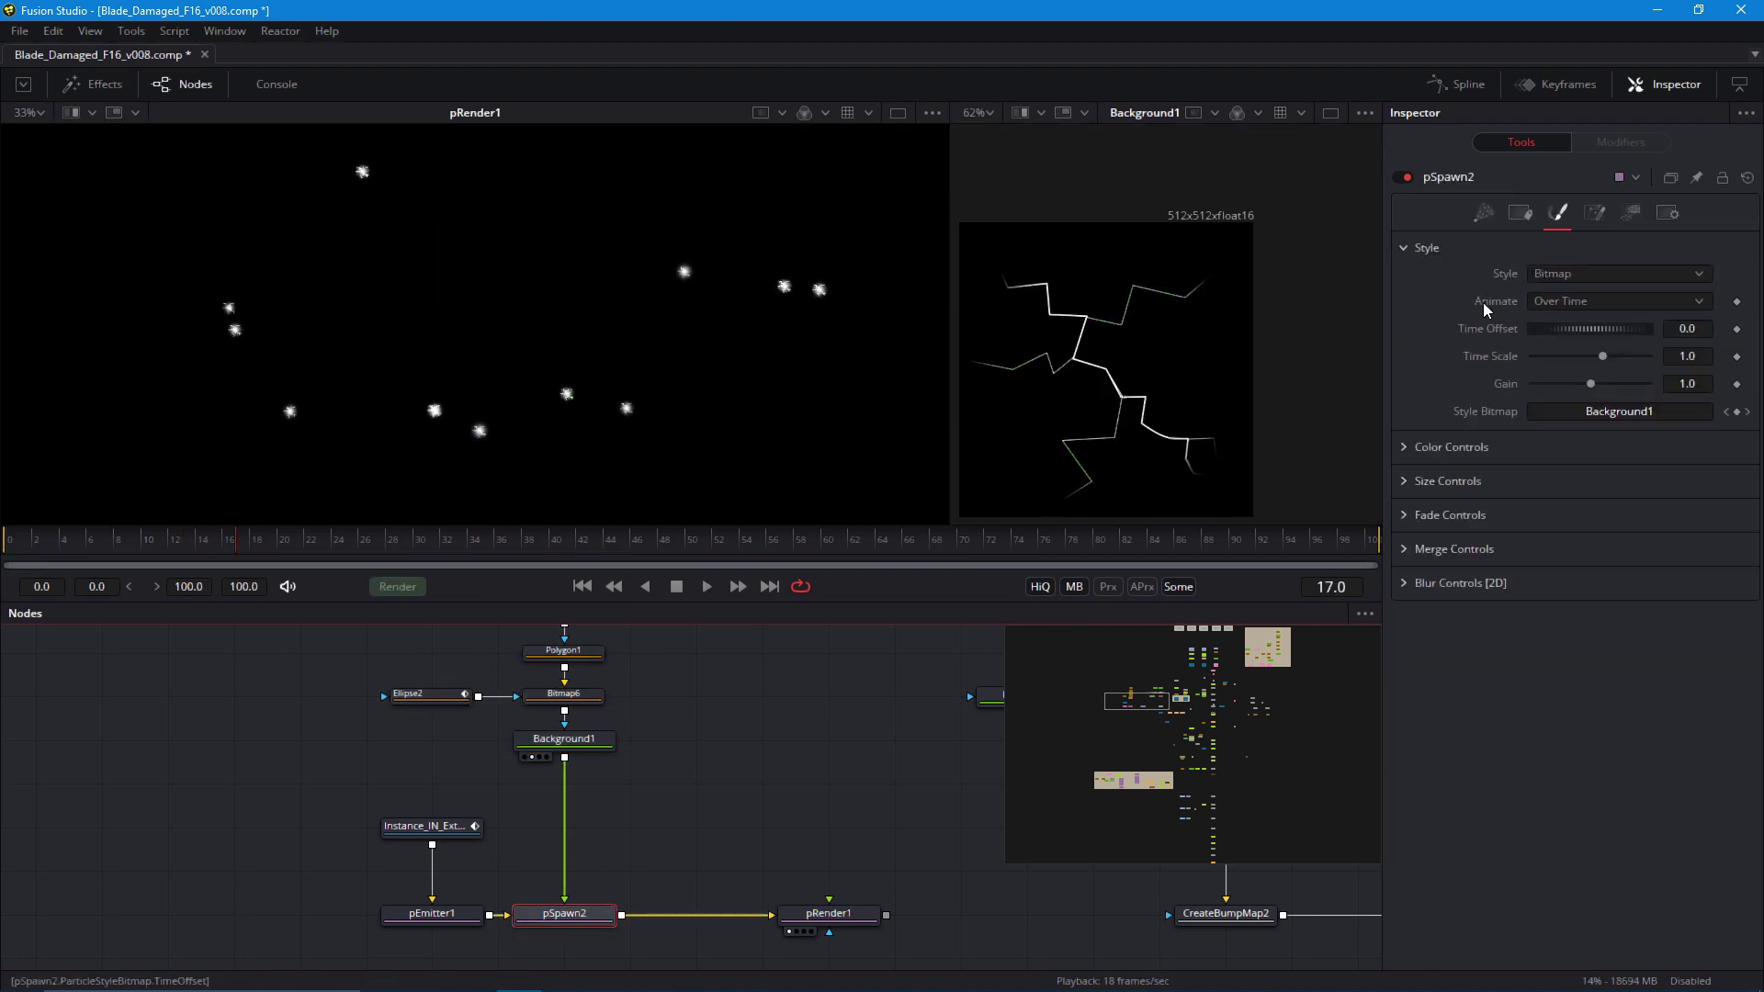
left_click(1404, 480)
left_click_drag(1532, 536, 1574, 553)
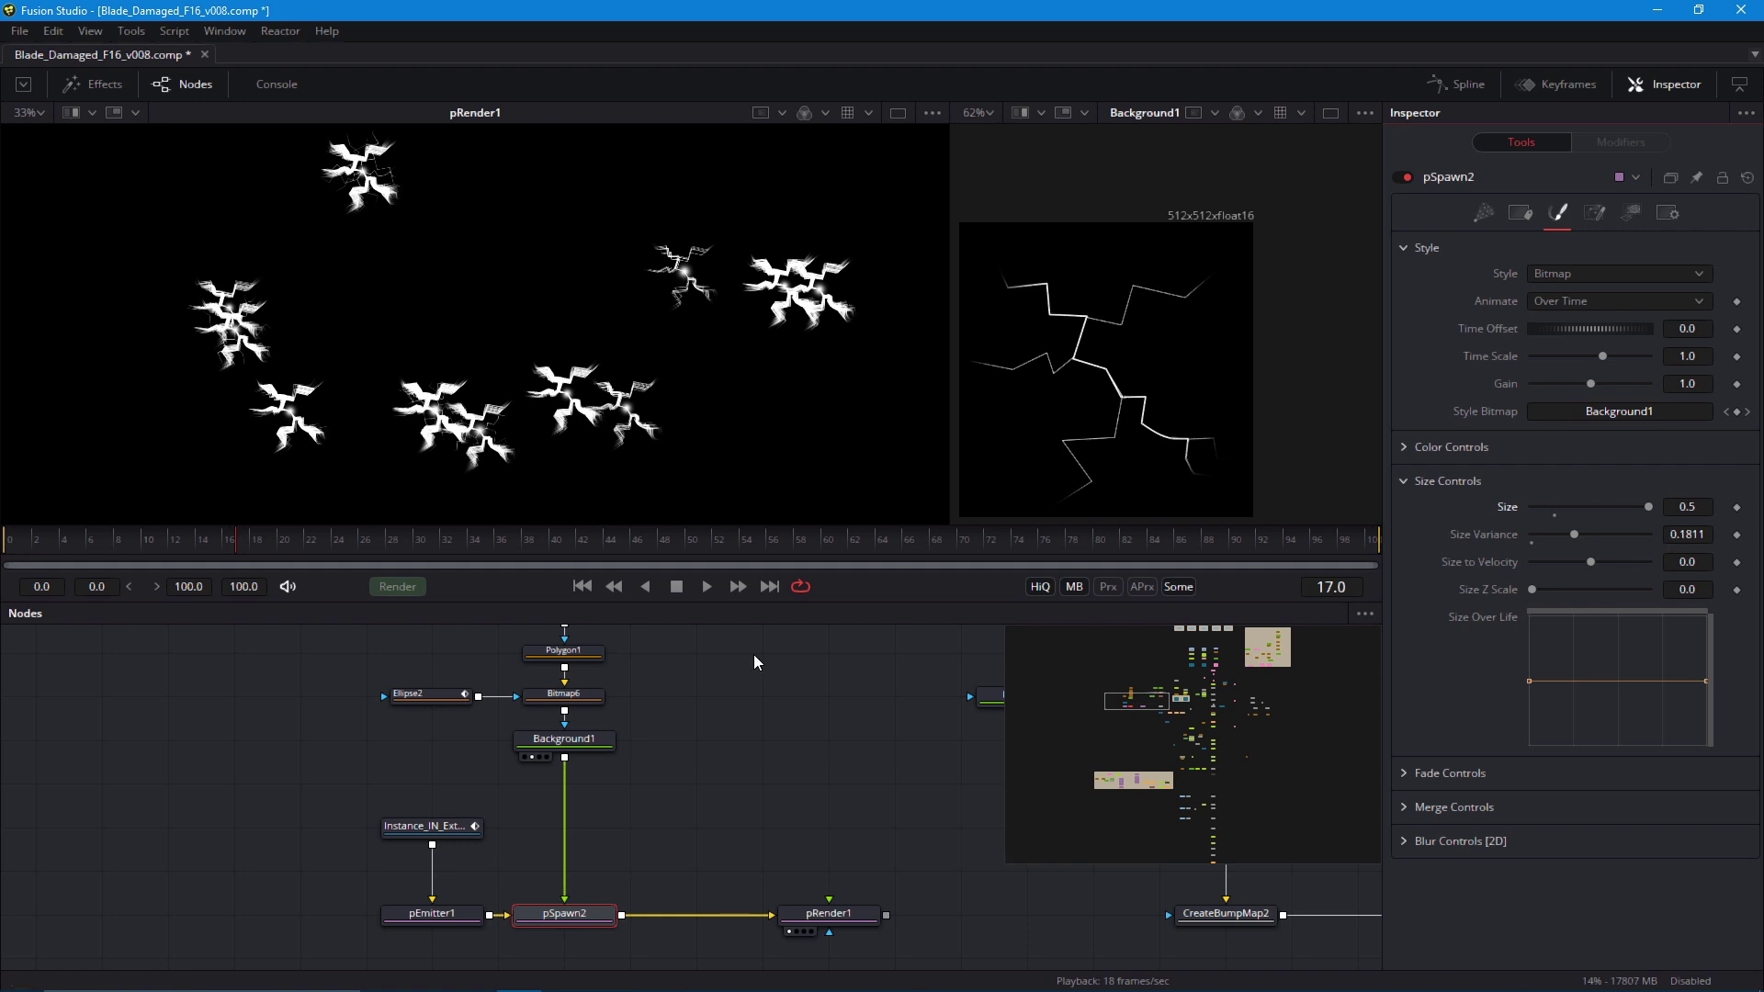
Play the enlarged crack particles from the first frame to check how they spawn
scroll(236, 461, "down", 1)
left_click(582, 586)
key("space")
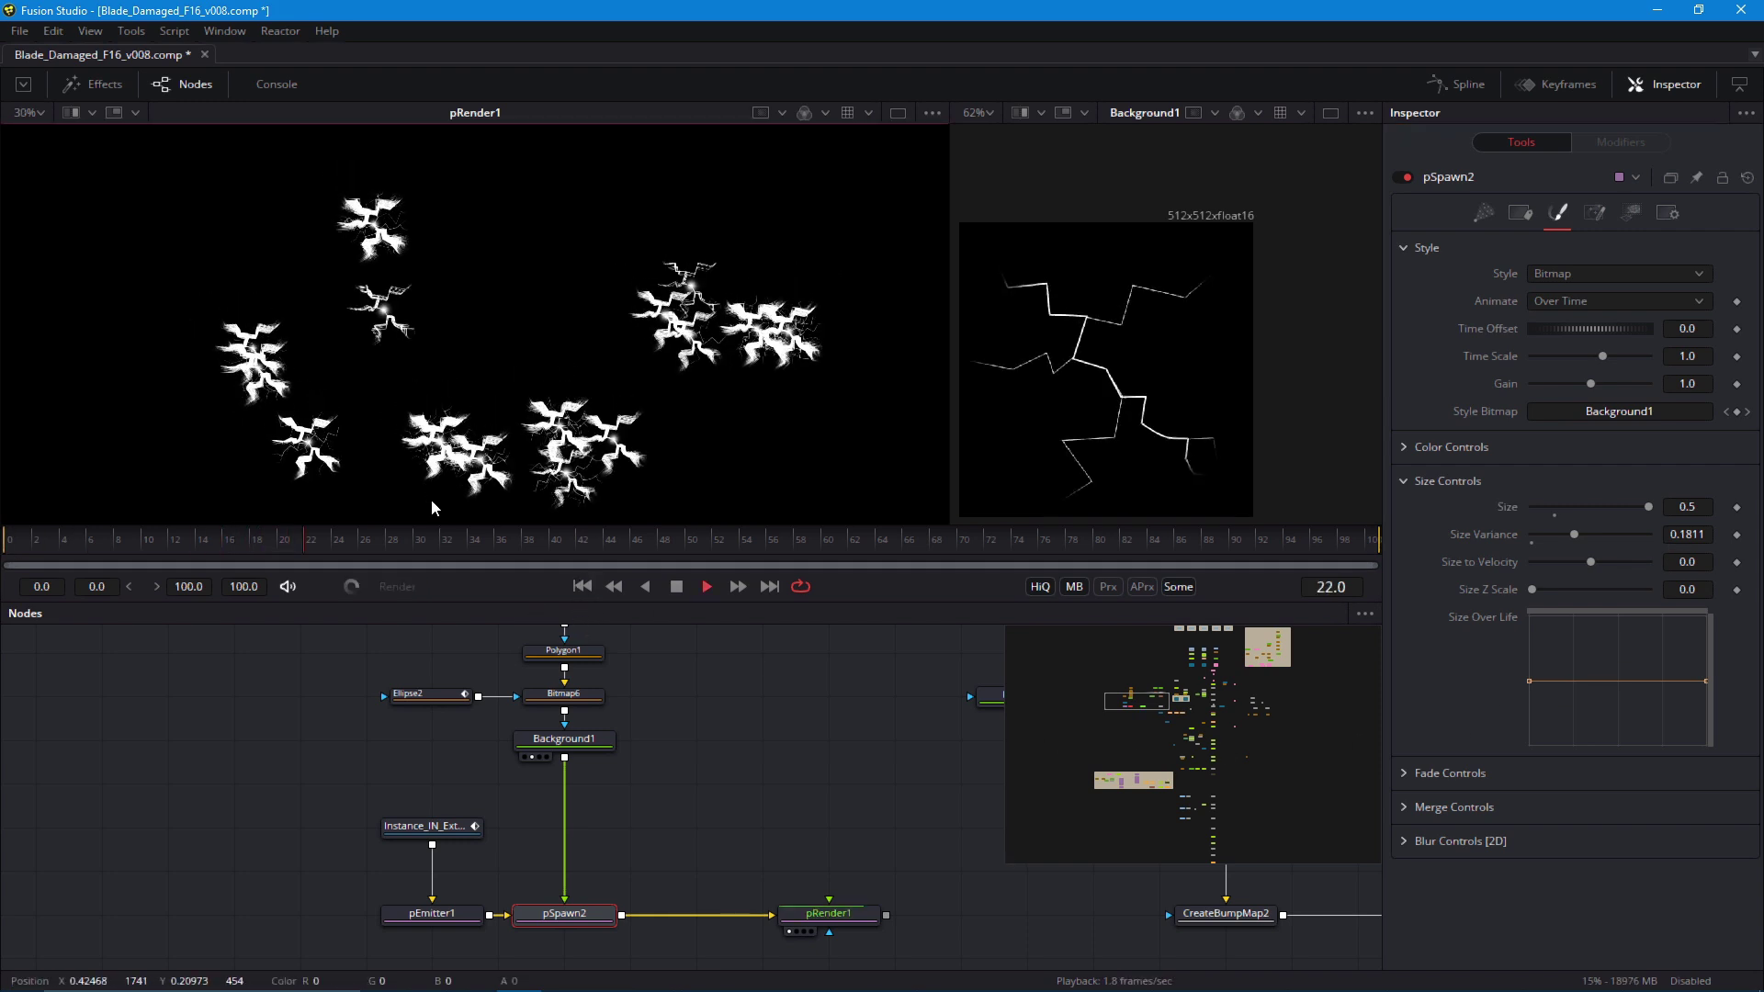
key("space")
Set pSpawn2's spawn Number to 1 and play the result from the first frame
left_click(579, 586)
left_click(1488, 215)
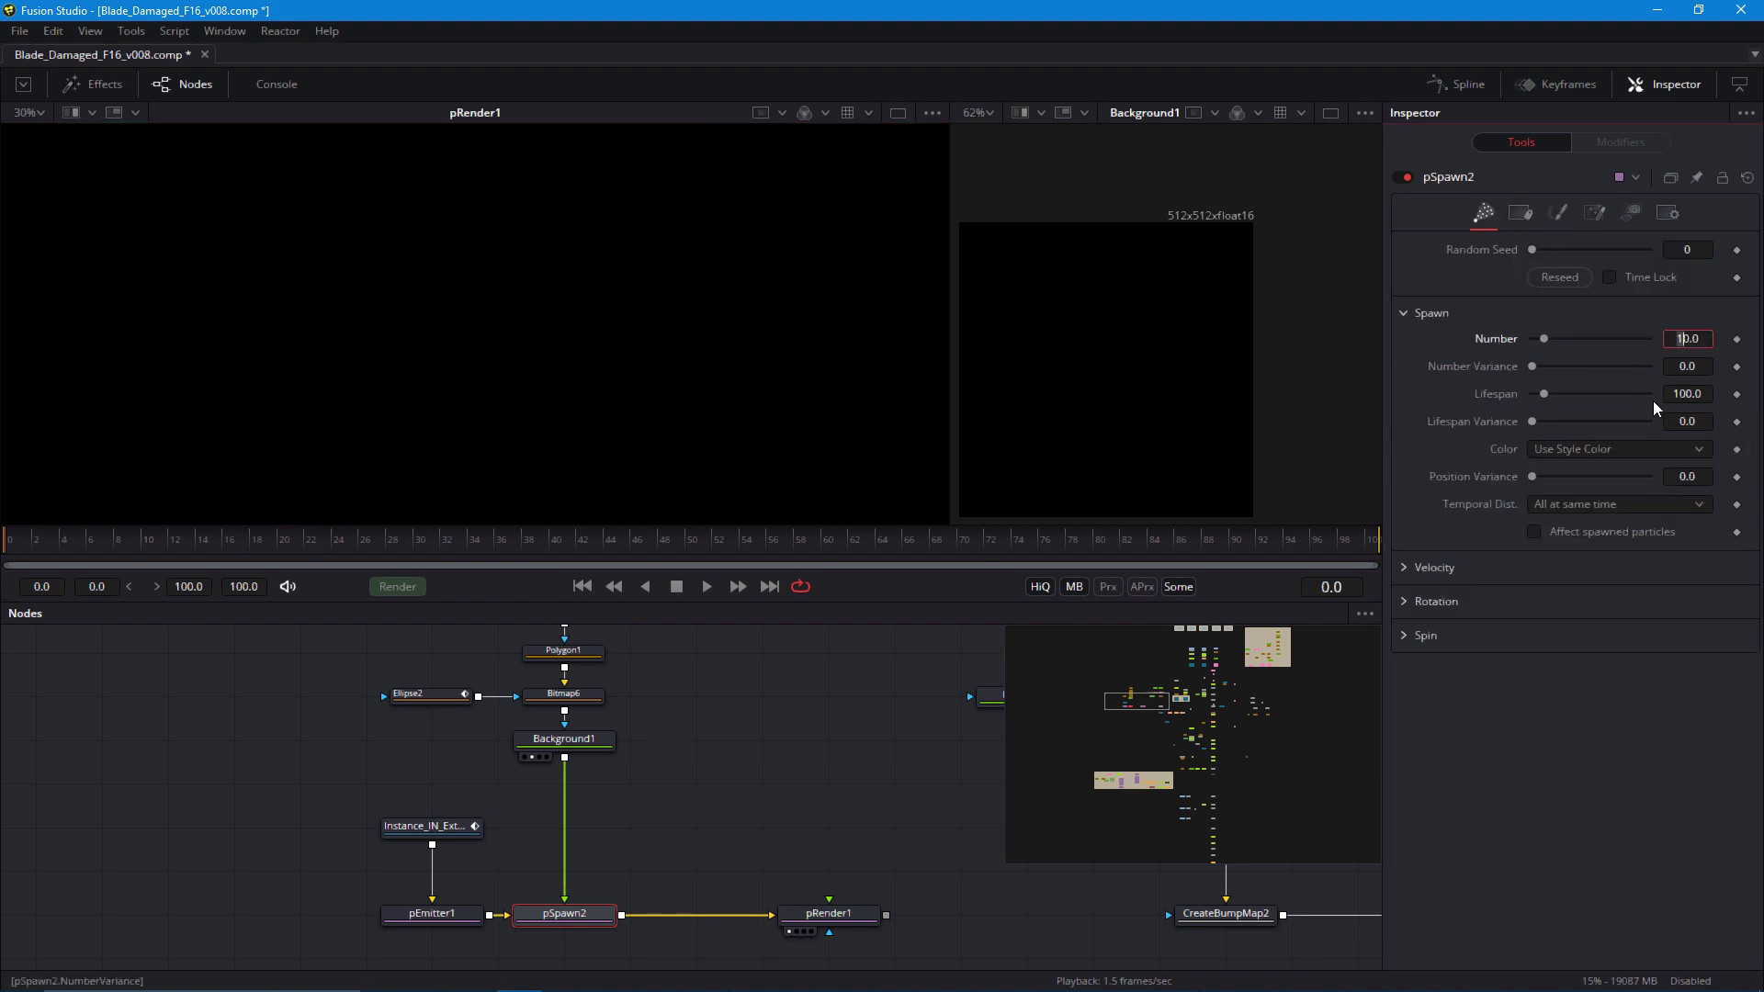
type("1")
key("Tab")
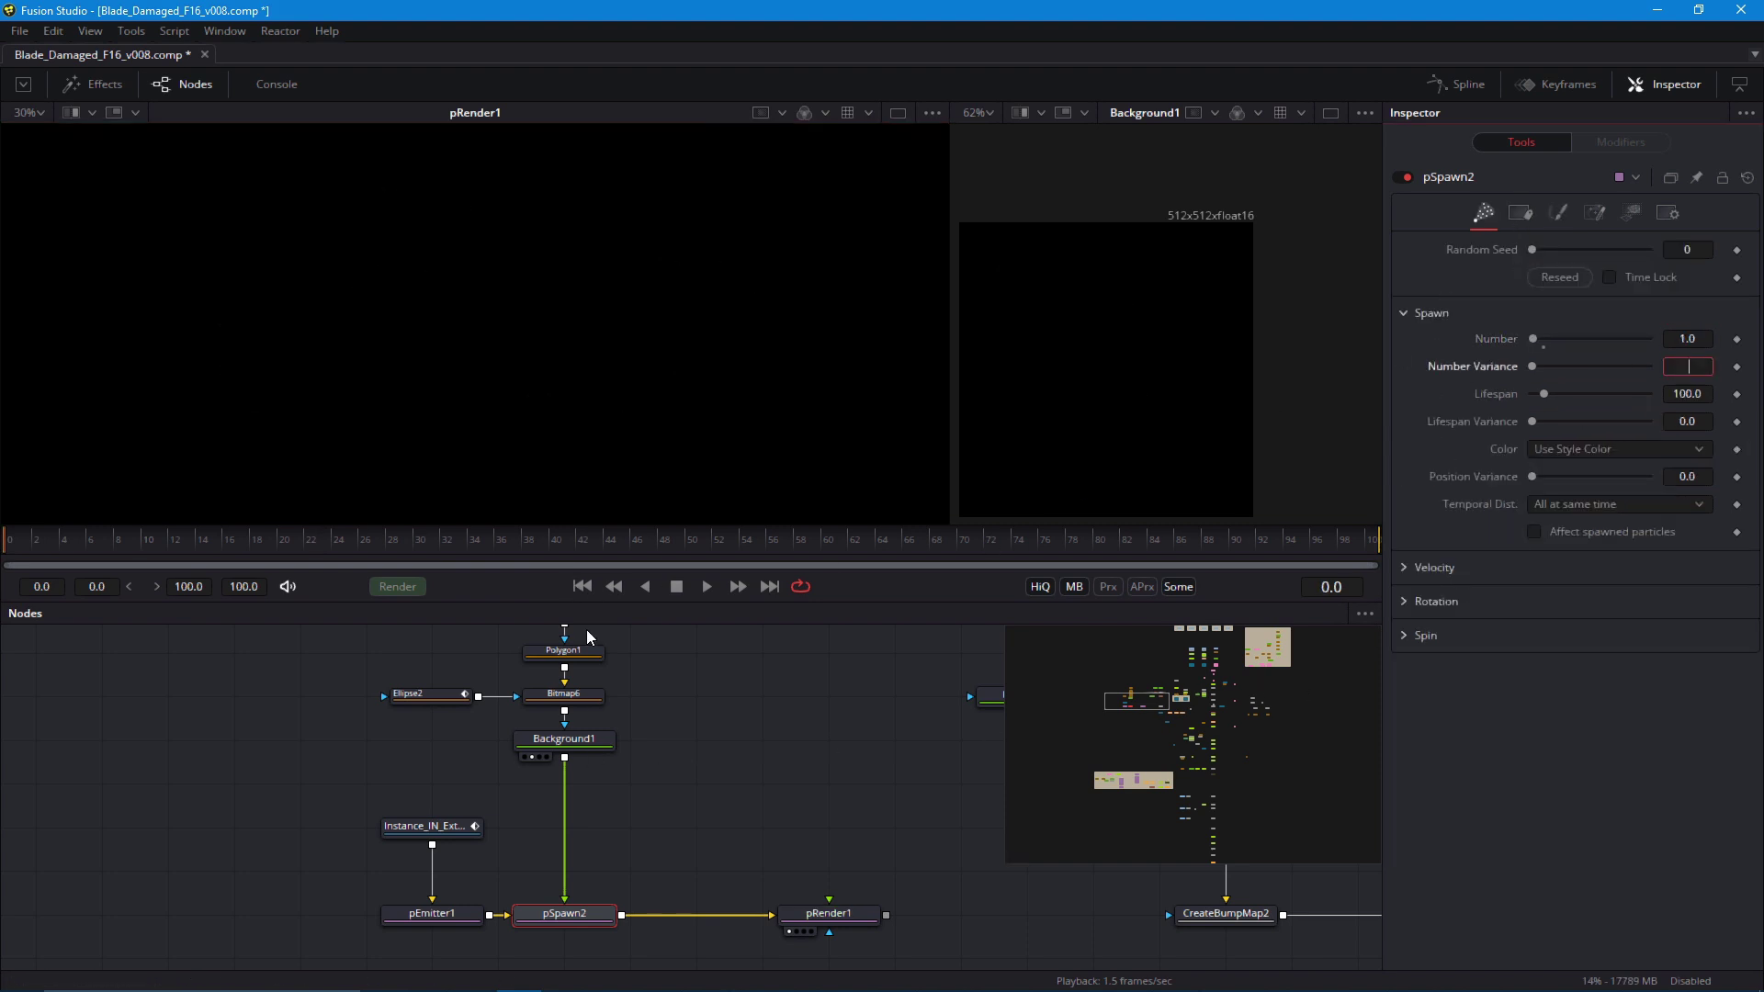
left_click(706, 588)
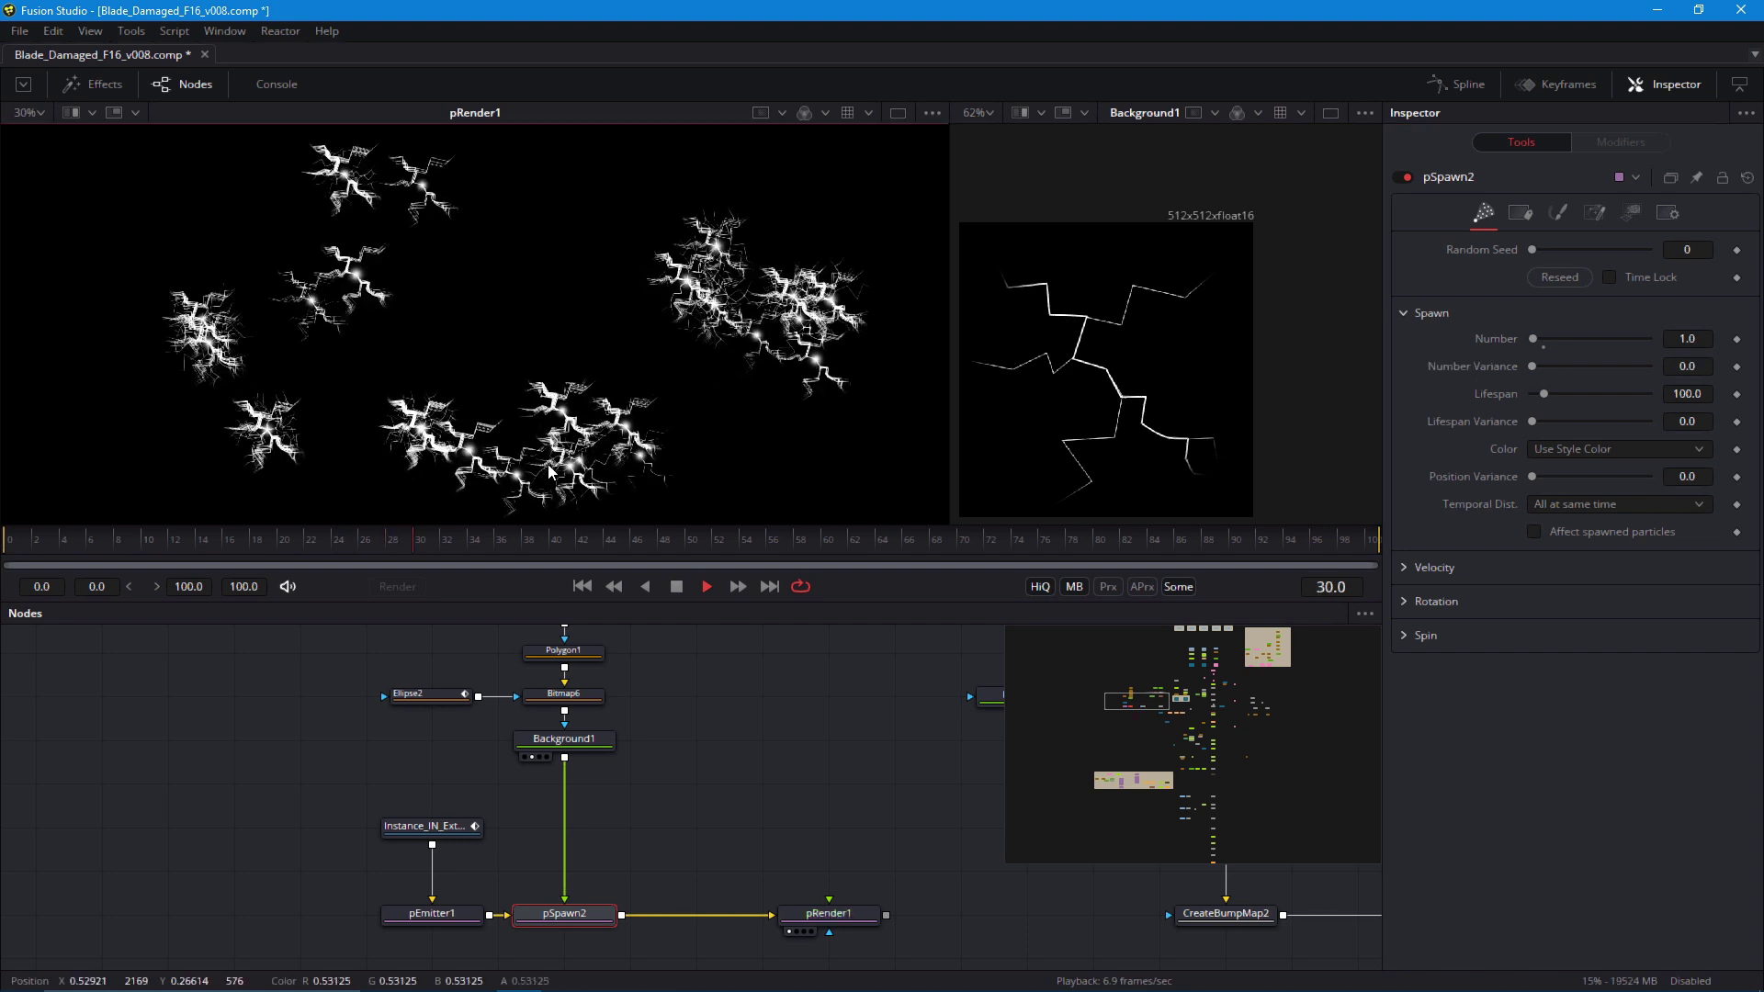
left_click_drag(721, 742, 719, 748)
key("space")
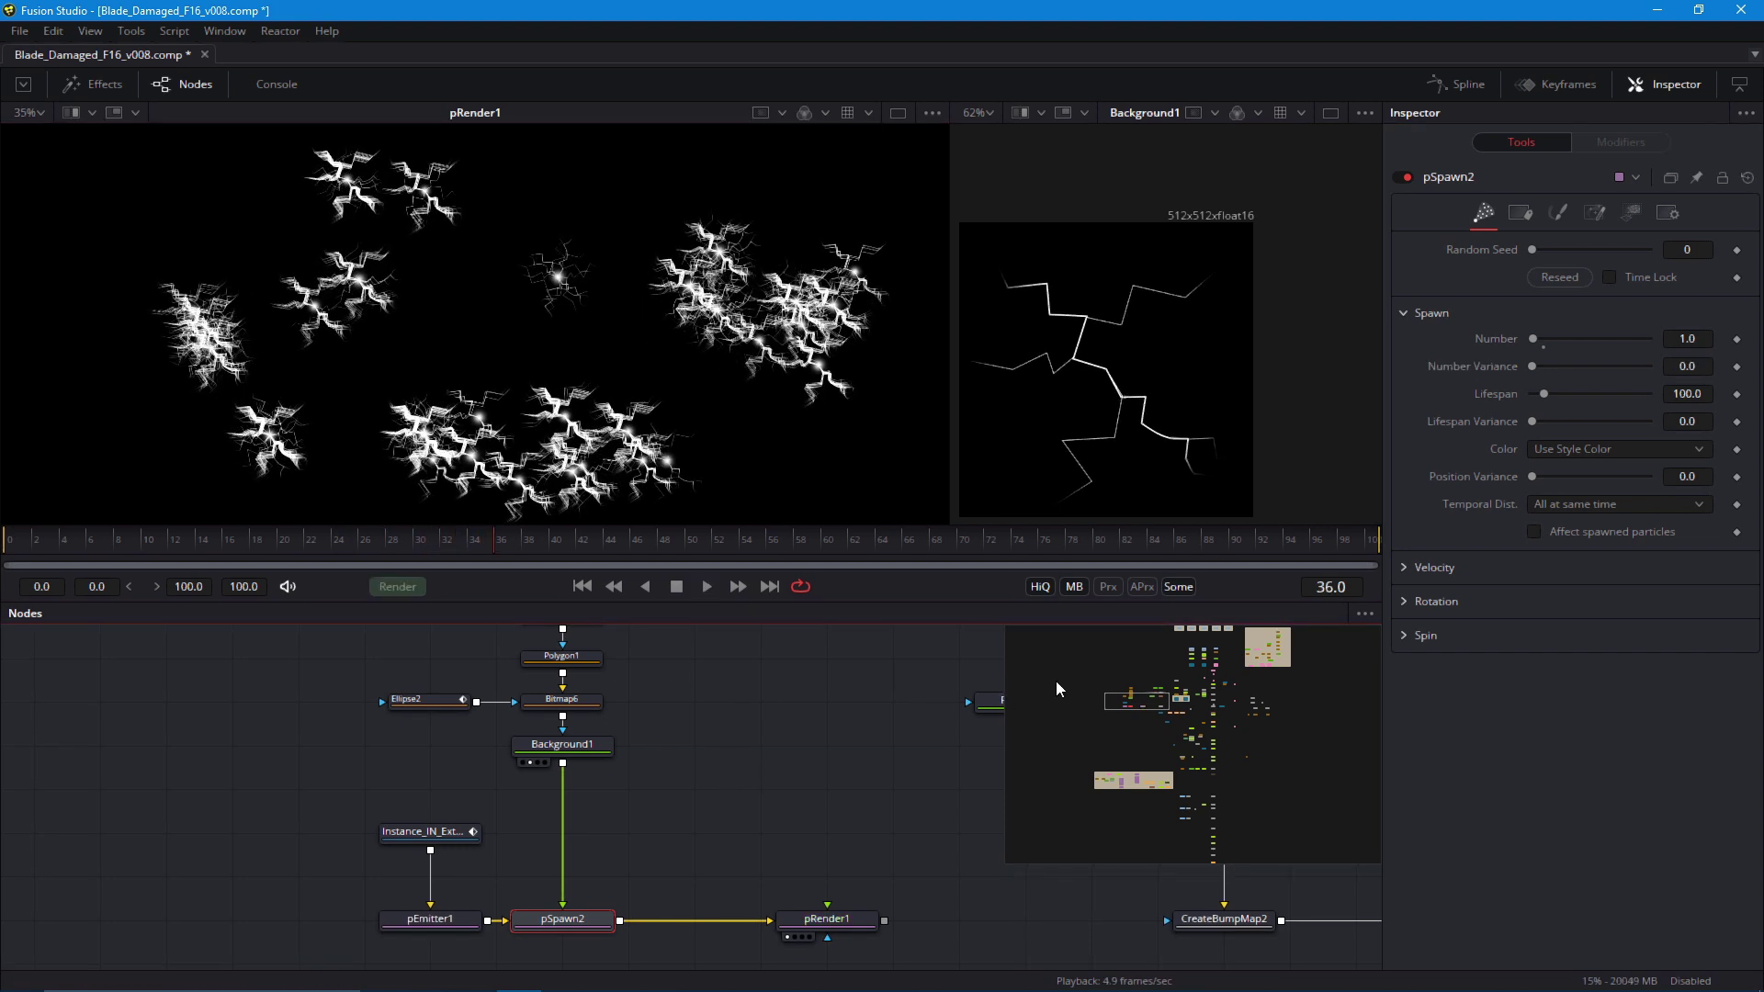
Set pSpawn2's rotation Z Variance to about 375.7
left_click(1419, 602)
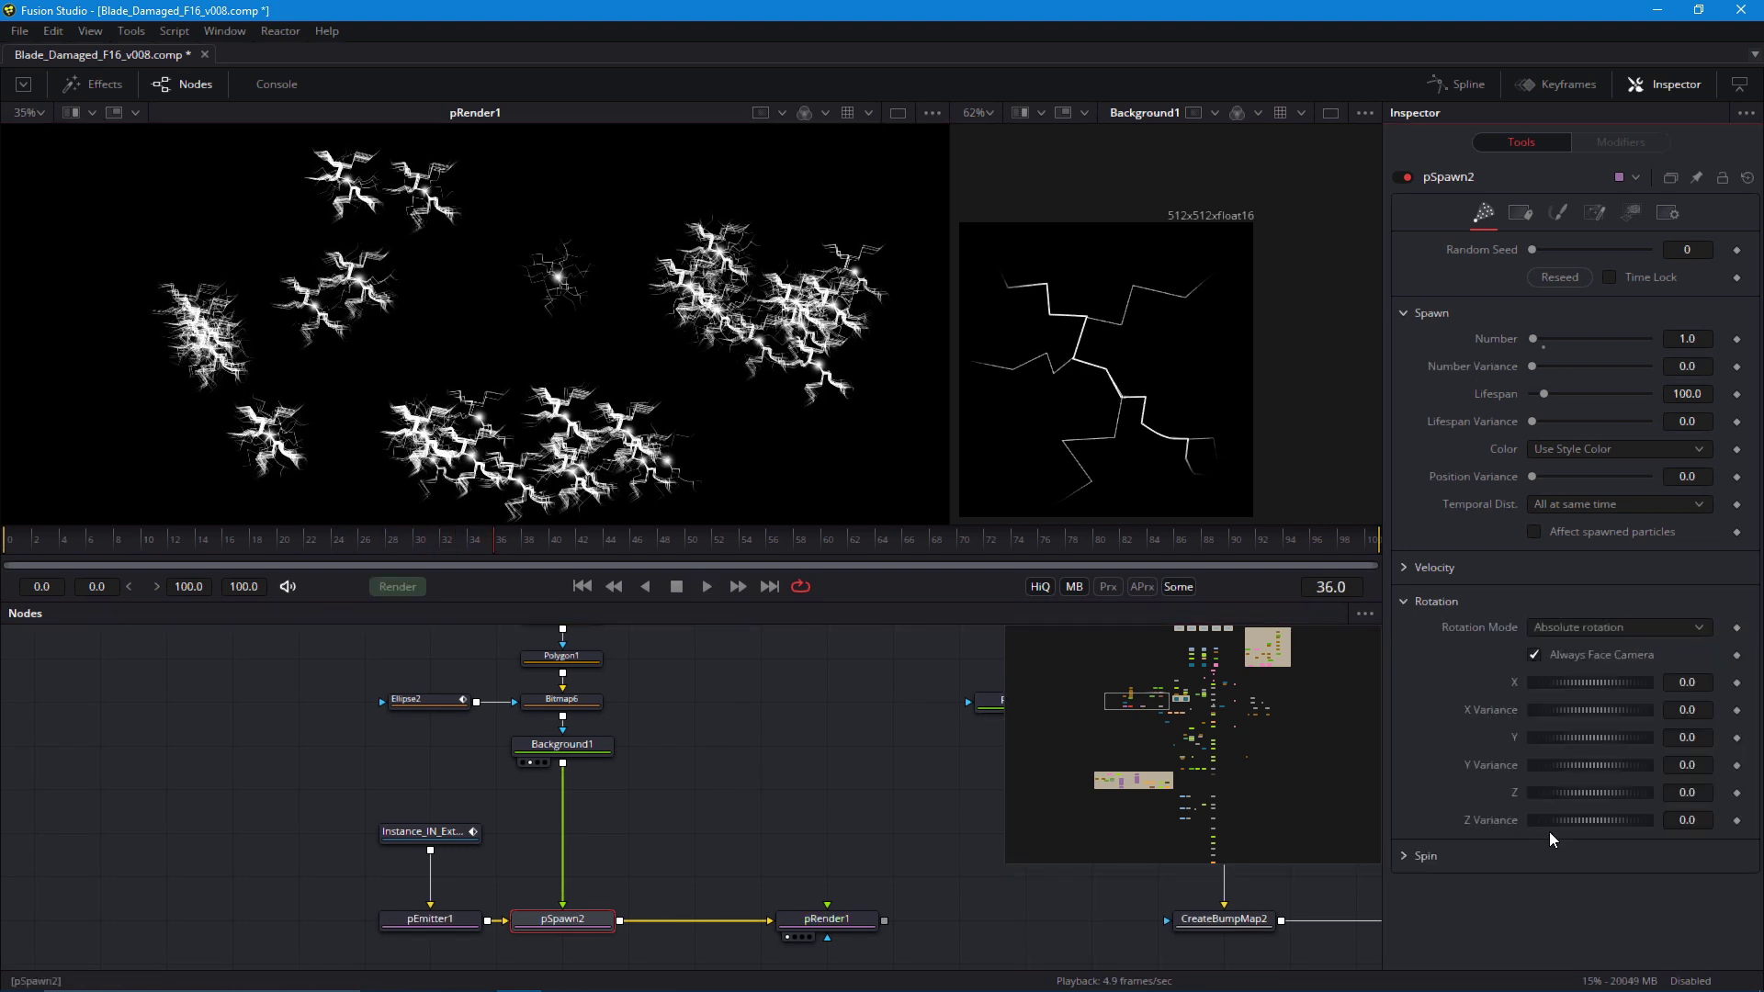
left_click_drag(1547, 823, 1643, 830)
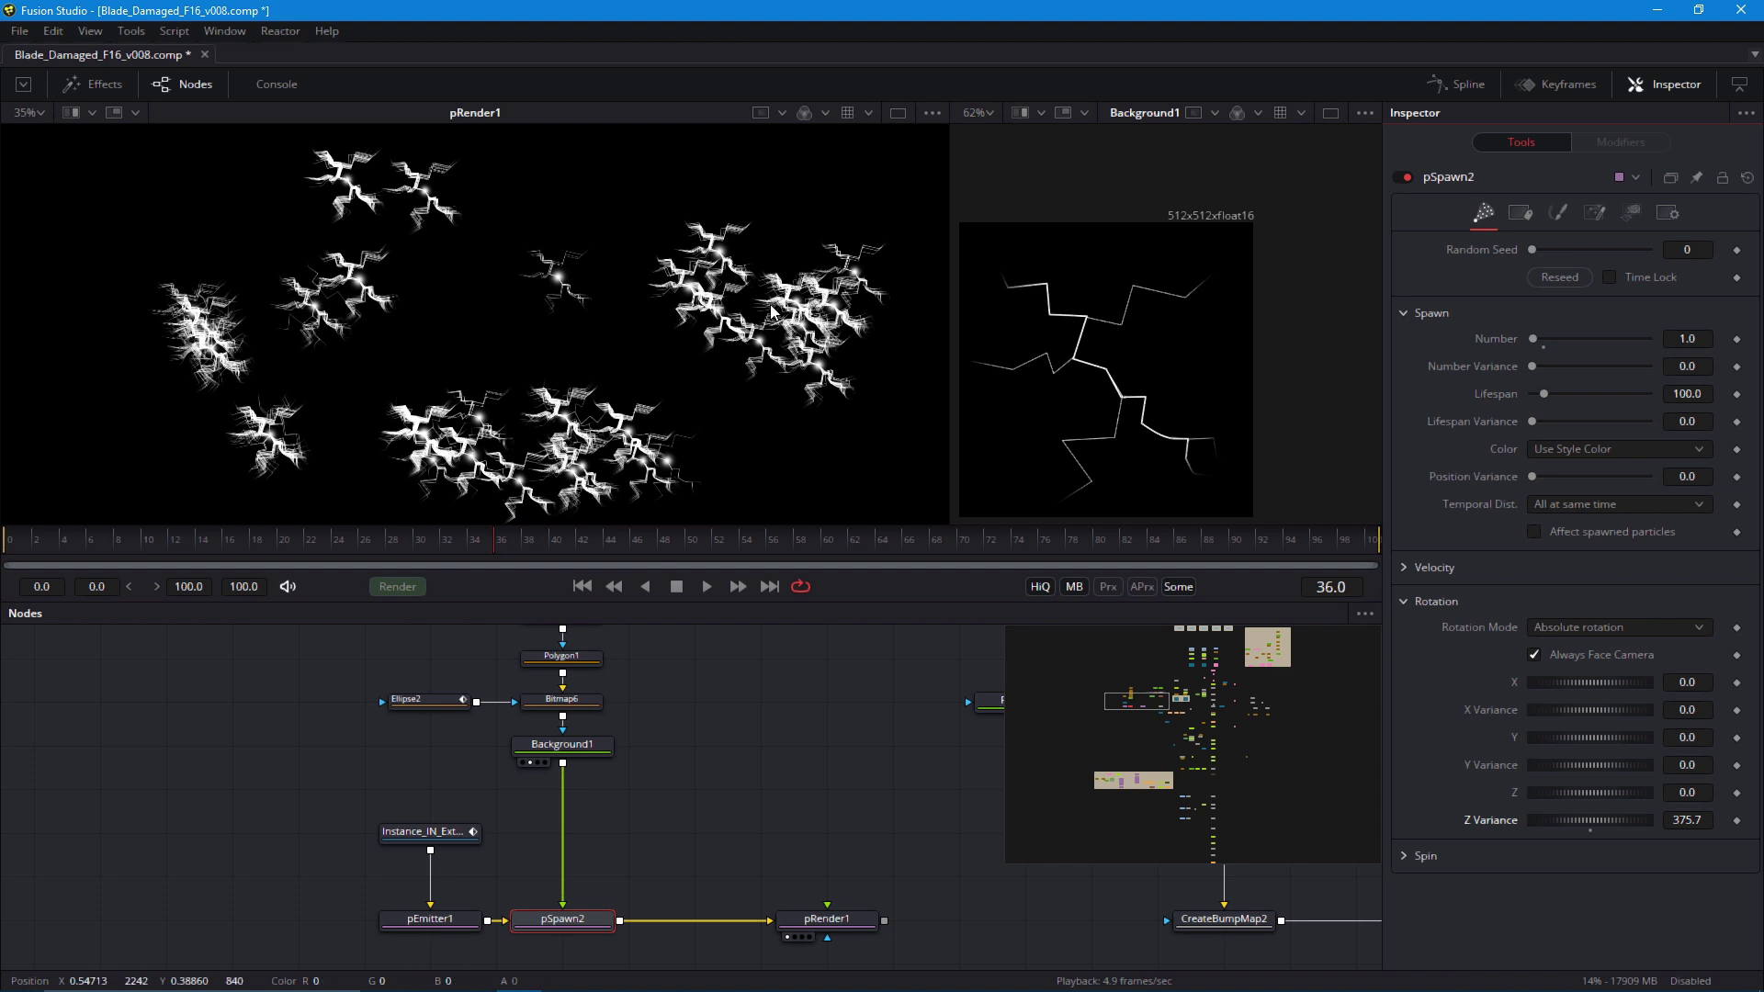
Set pSpawn2's rotation Z Variance to about 425.3 and compare the particles with pSpawn2 bypassed and re-enabled
left_click_drag(1578, 825, 1574, 829)
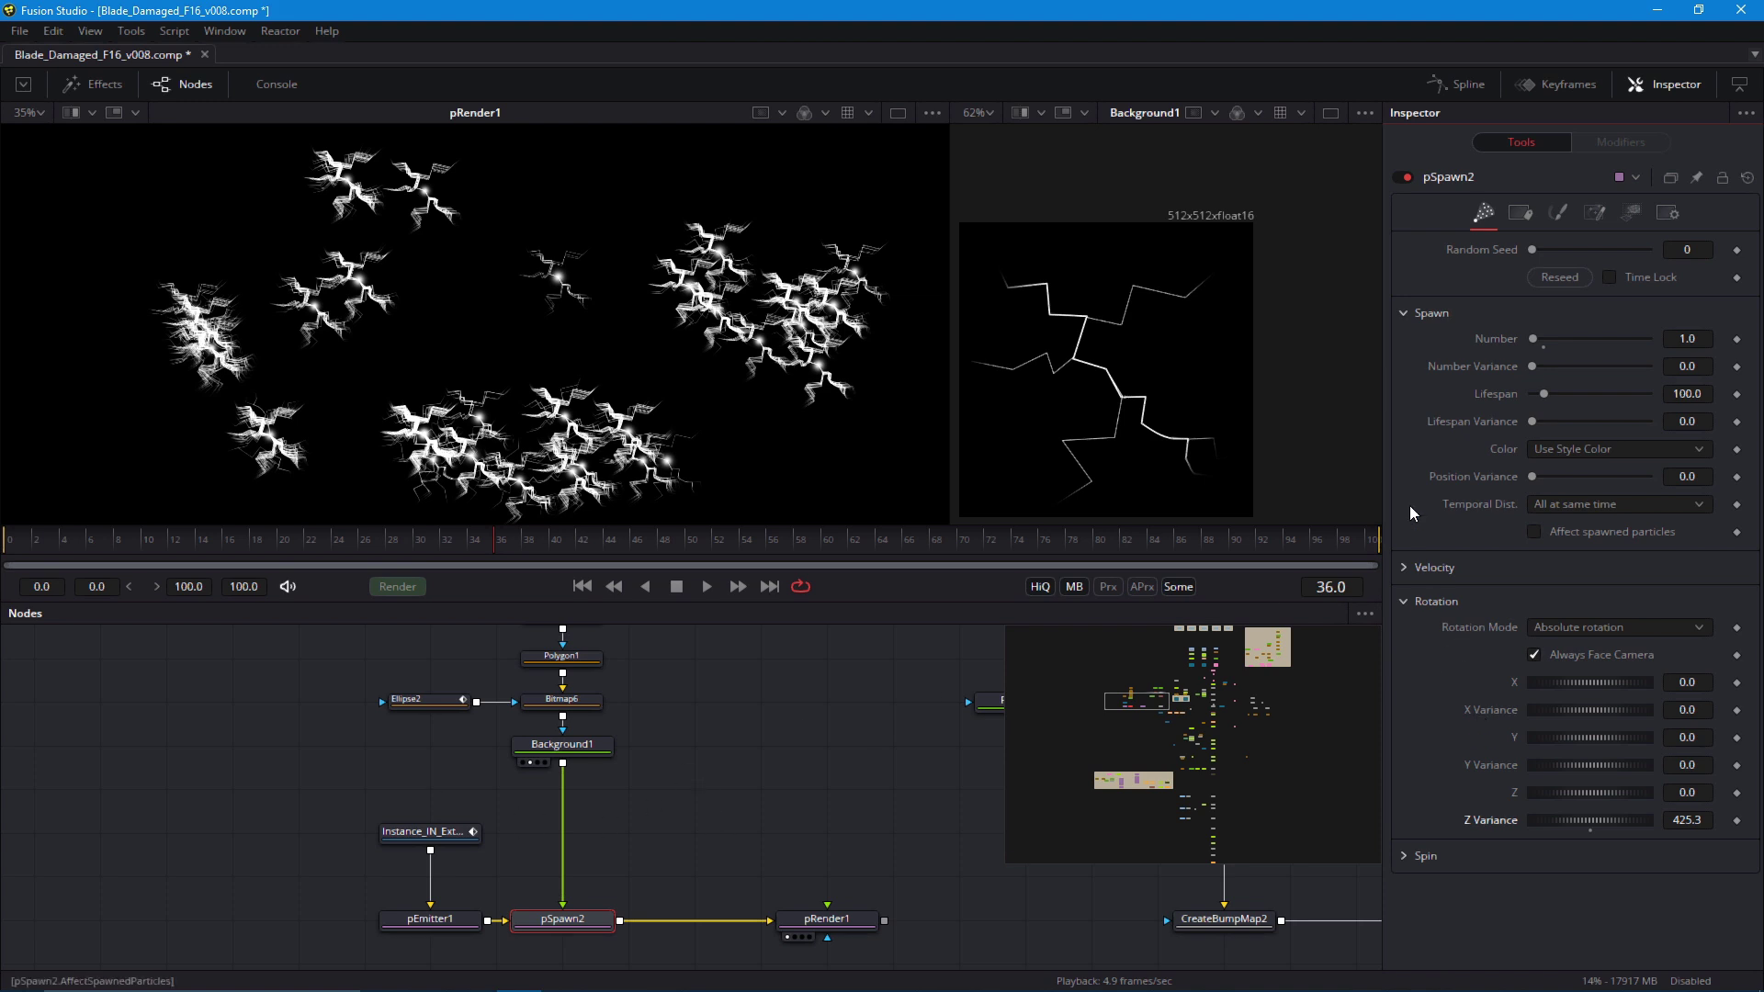
mouse_move(396, 822)
left_mouse_down()
mouse_move(461, 771)
mouse_move(465, 832)
mouse_move(377, 874)
mouse_move(413, 848)
left_mouse_up()
left_click(512, 873, "ctrl")
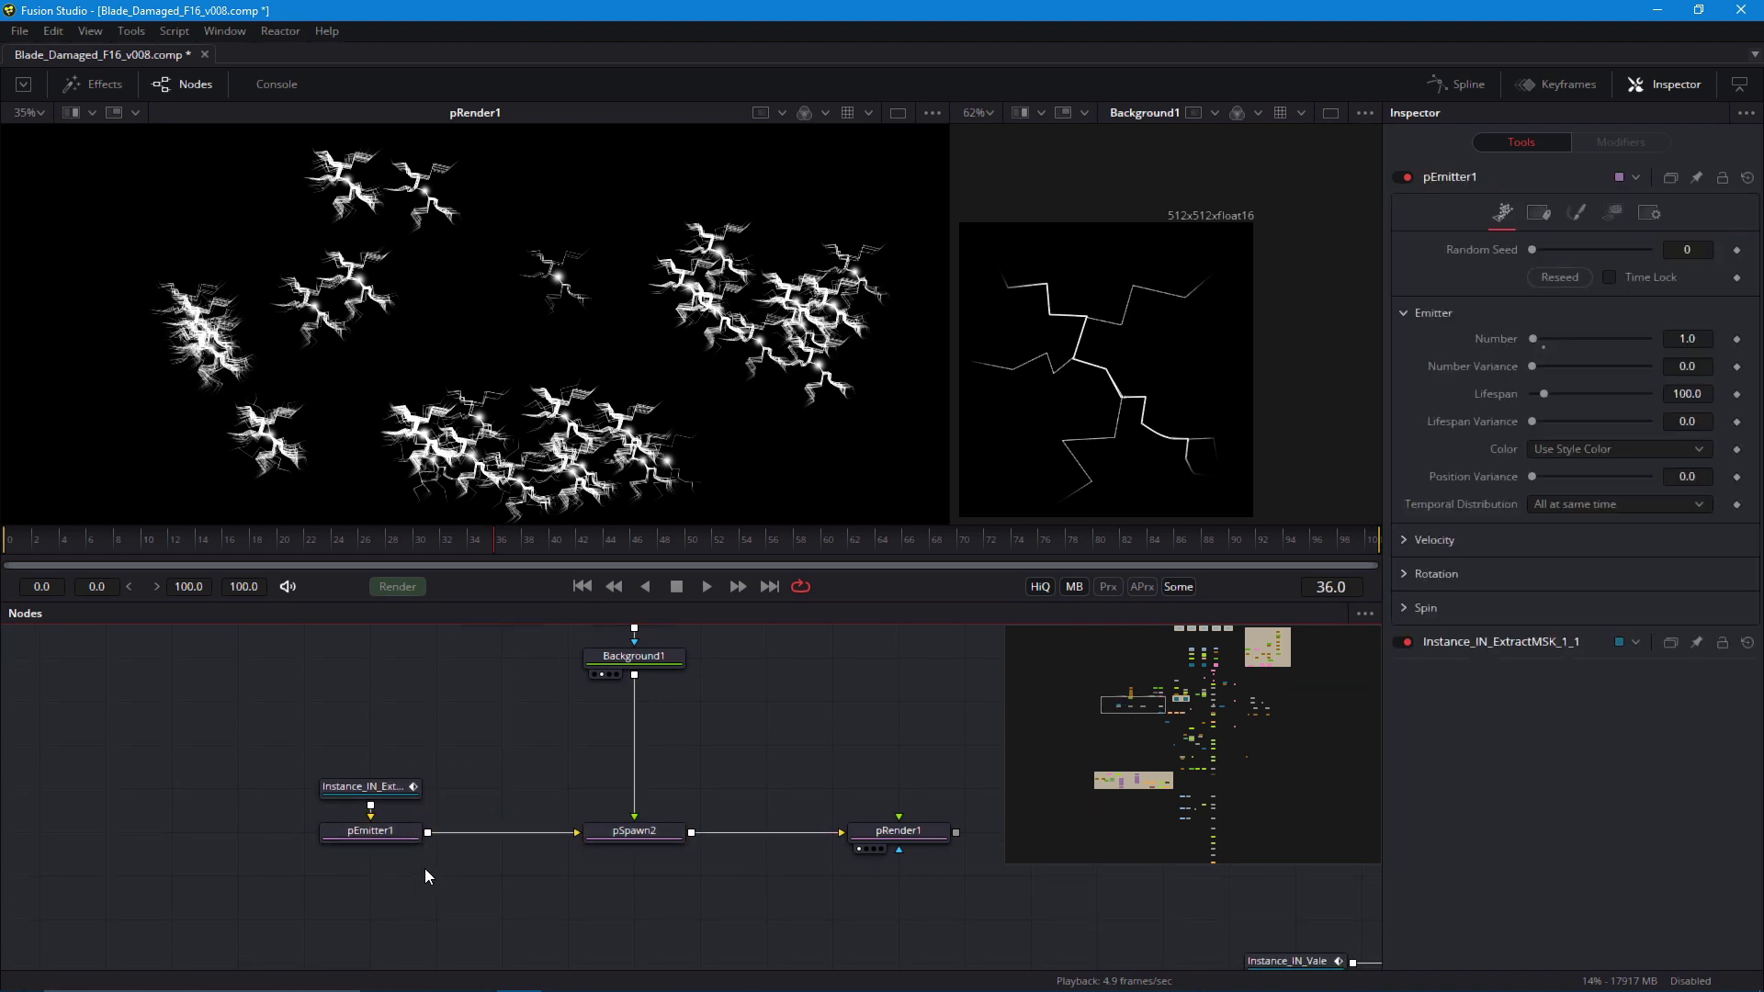
left_click_drag(379, 691, 381, 660)
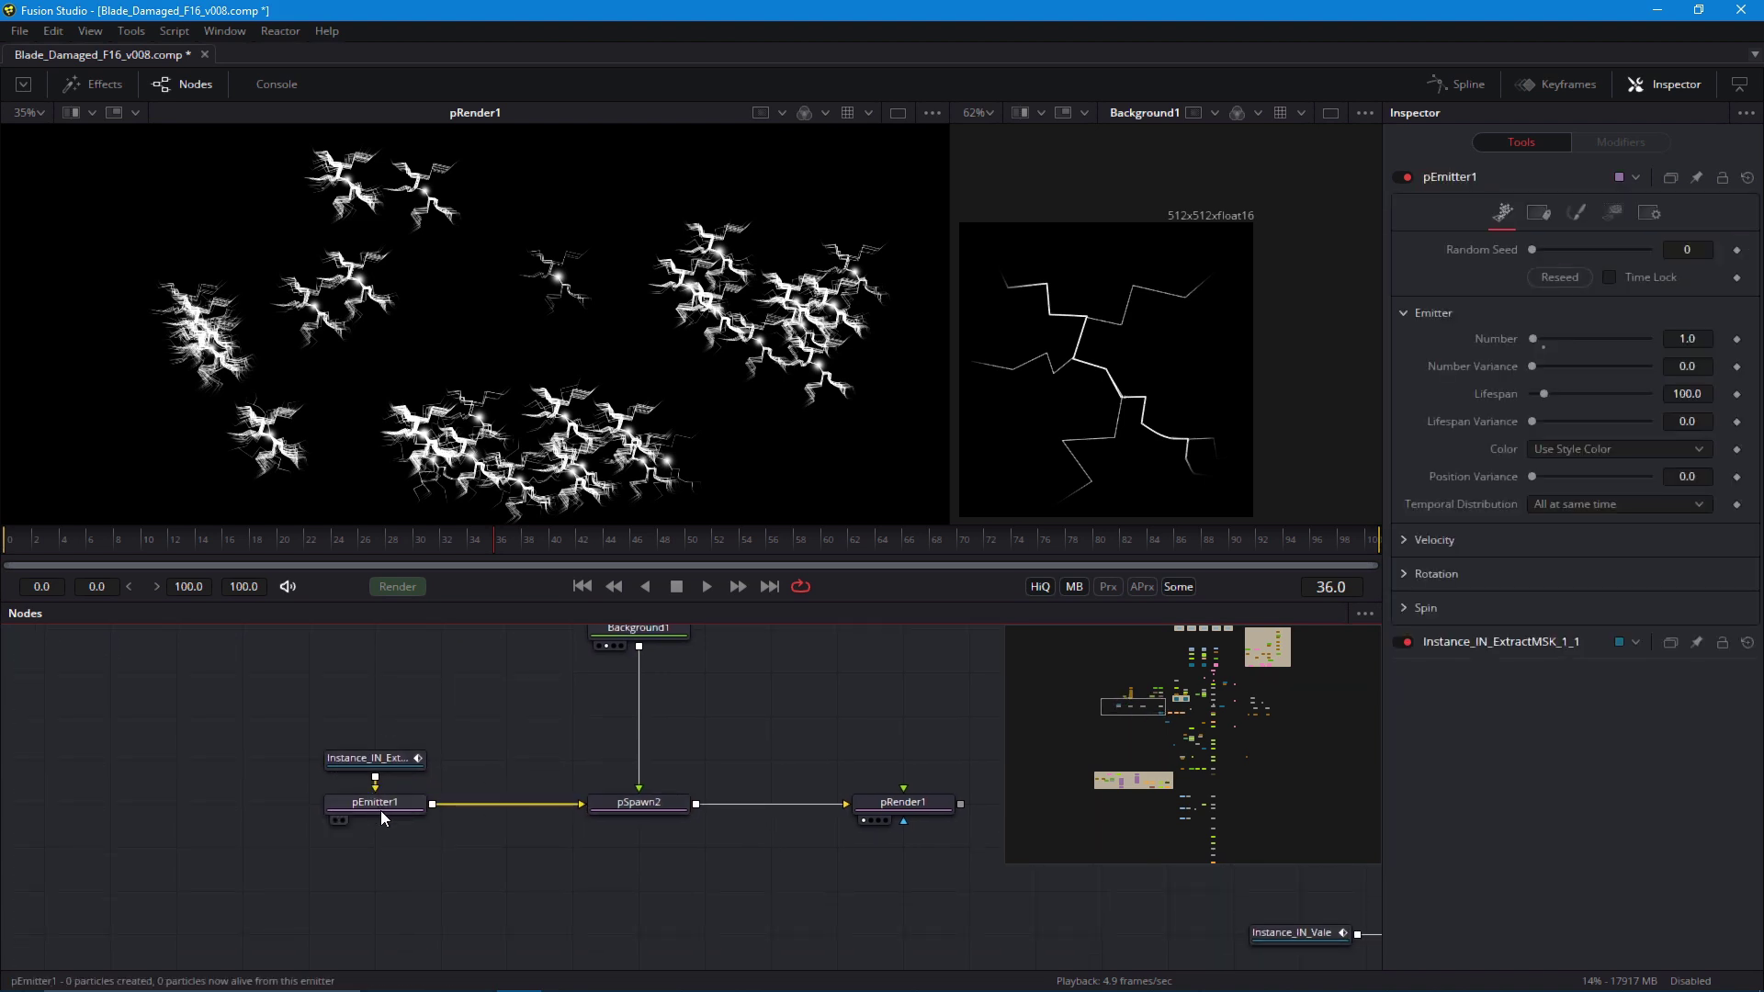
left_click(621, 806)
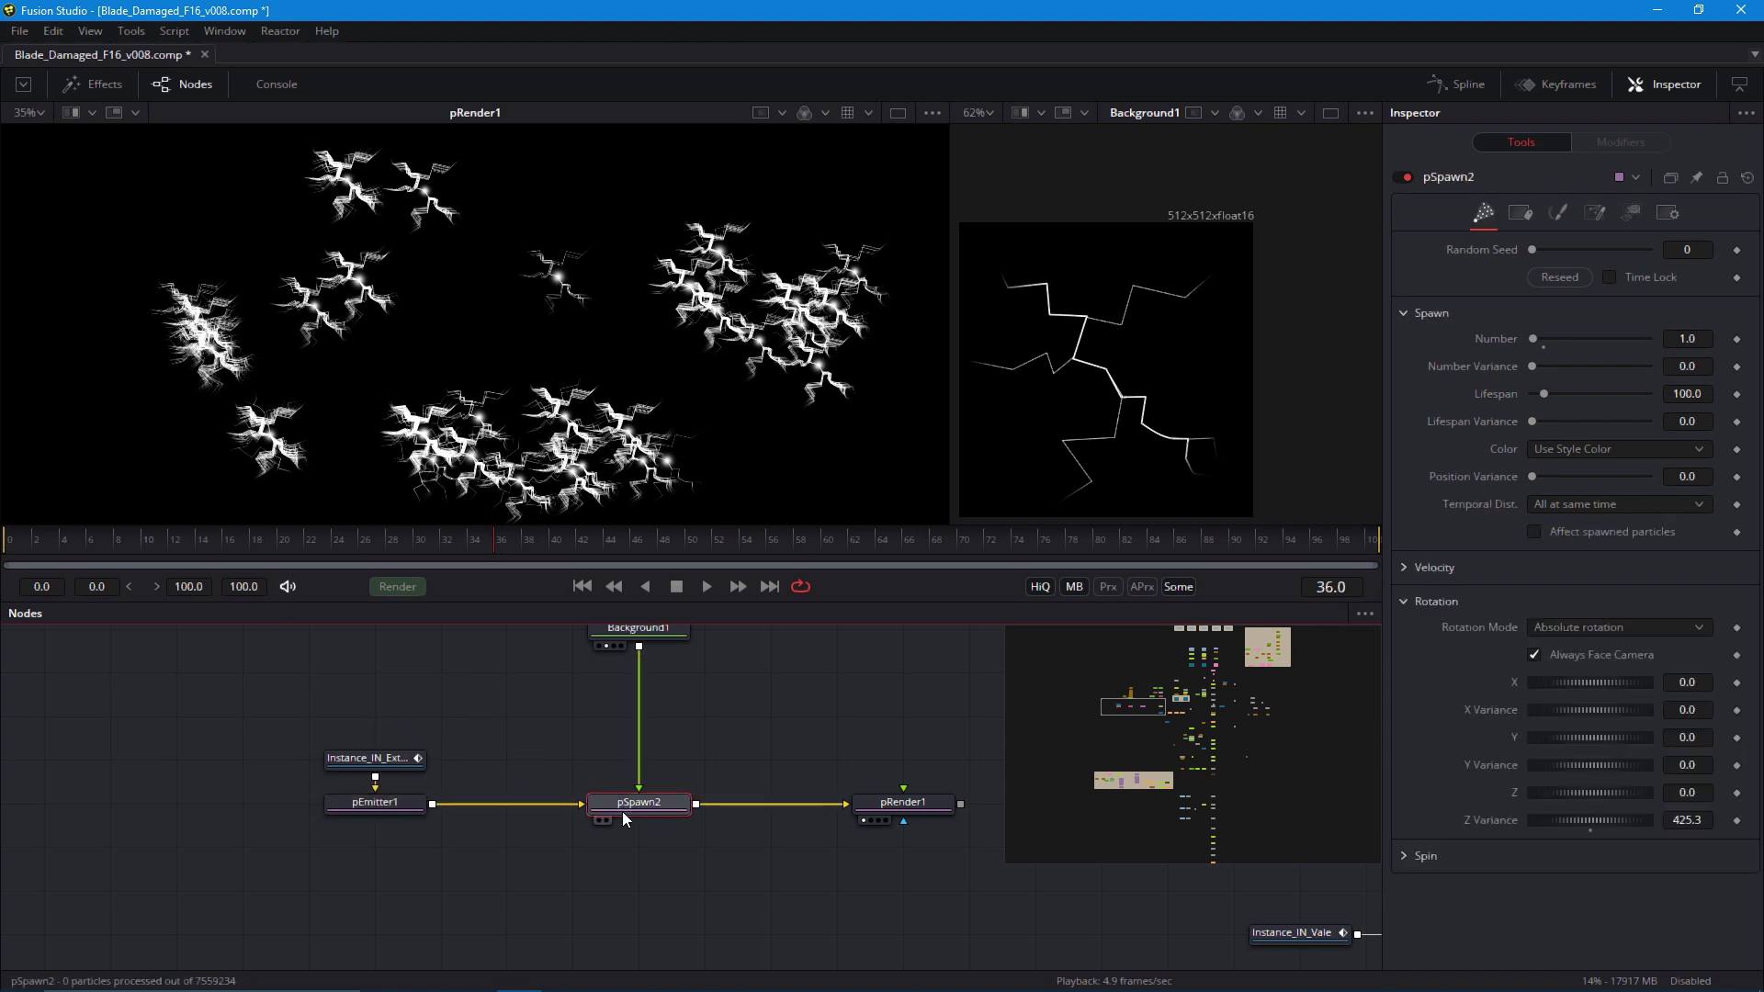
key("ctrl+p")
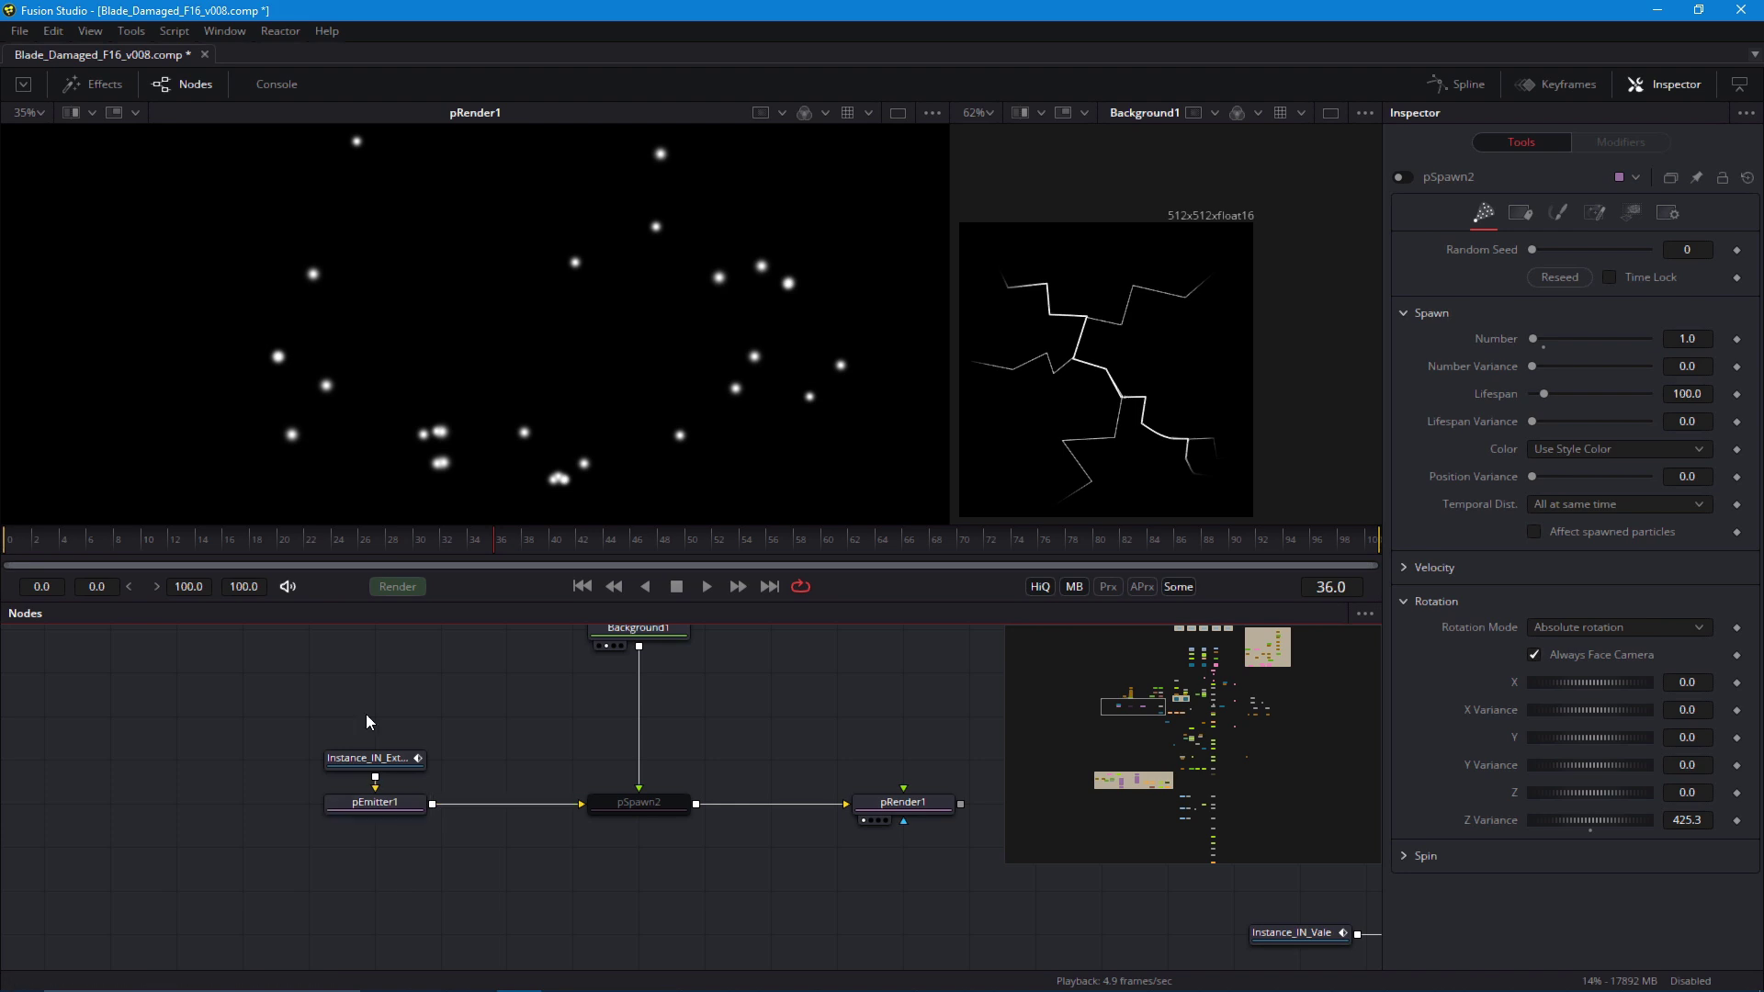
key("ctrl+p")
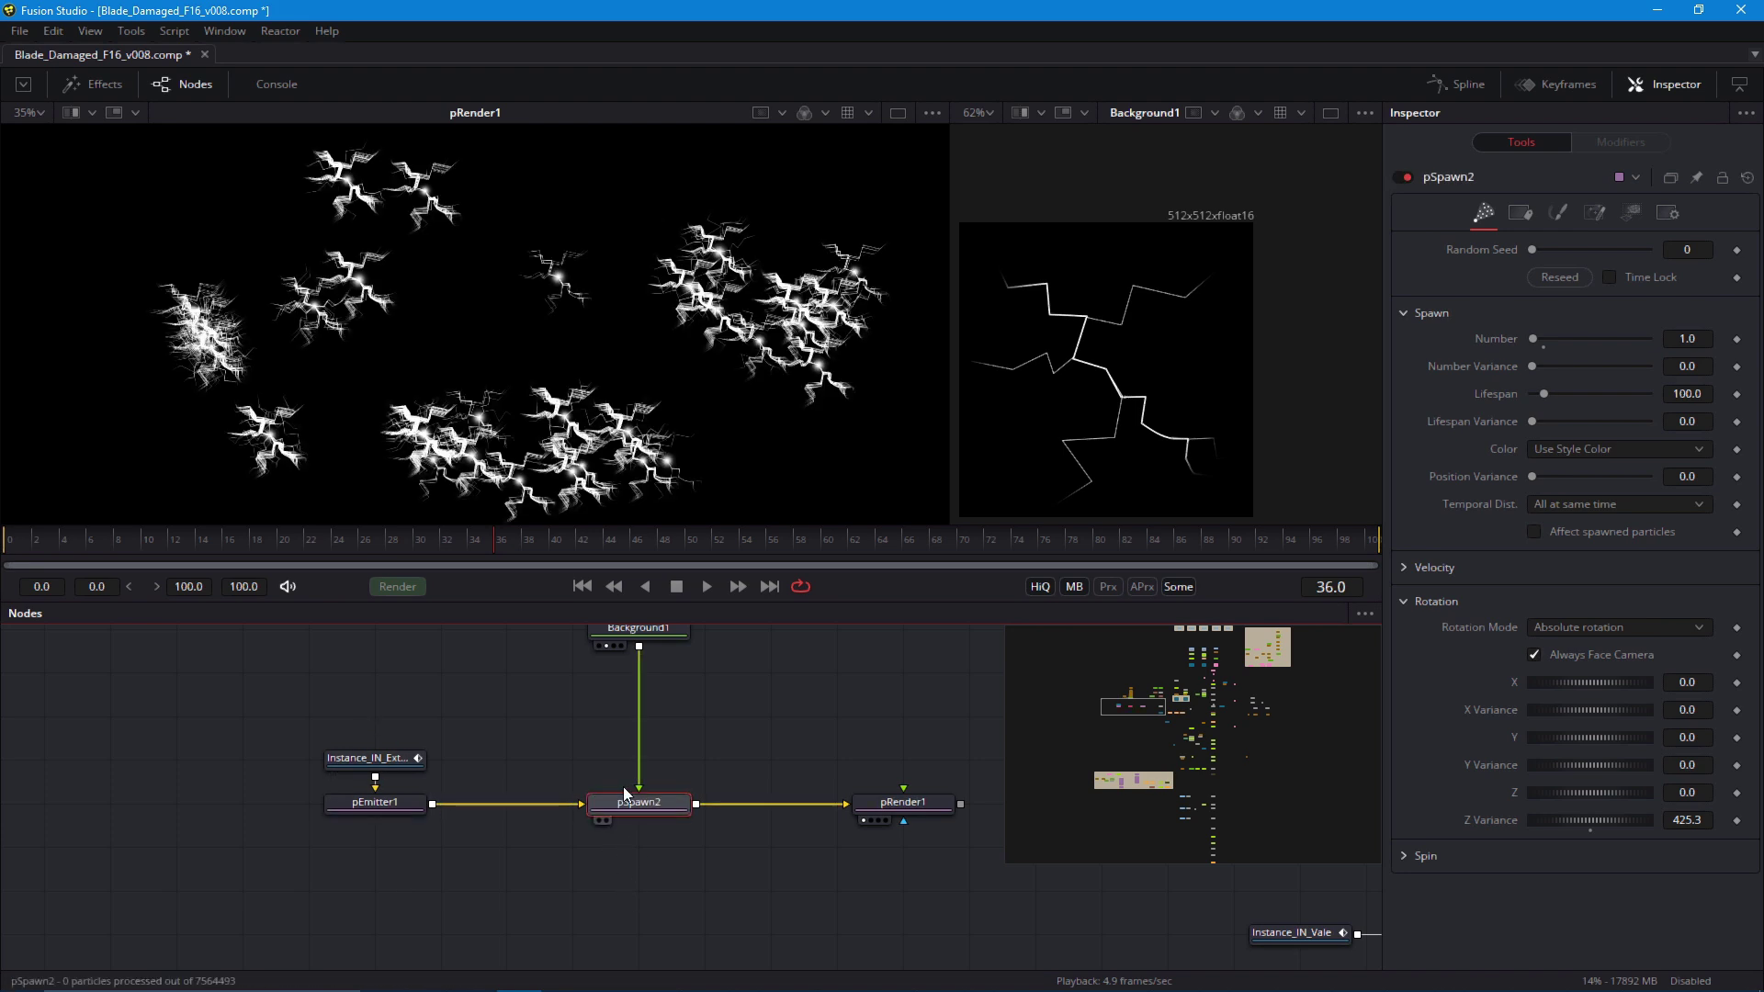
Duplicate pEmitter1 and pRender1, connect the copied emitter to the copied renderer, and view that renderer
left_click(382, 807)
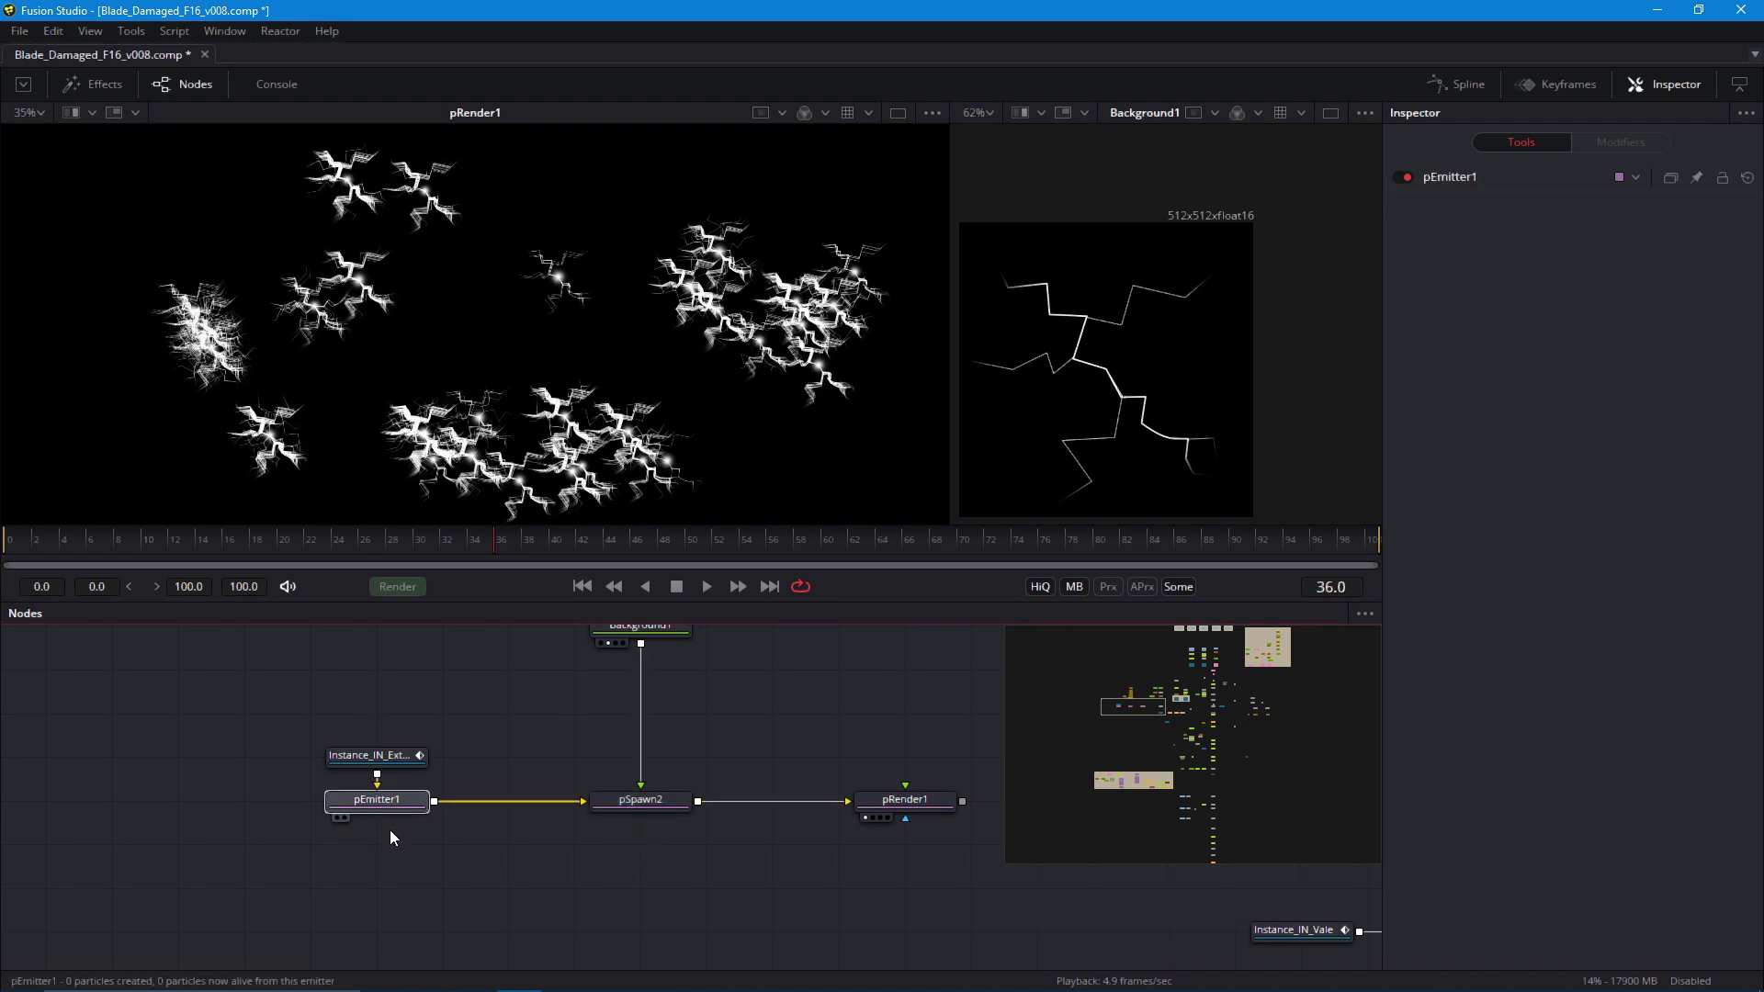
left_click(399, 849)
key("ctrl+v")
left_click(886, 799)
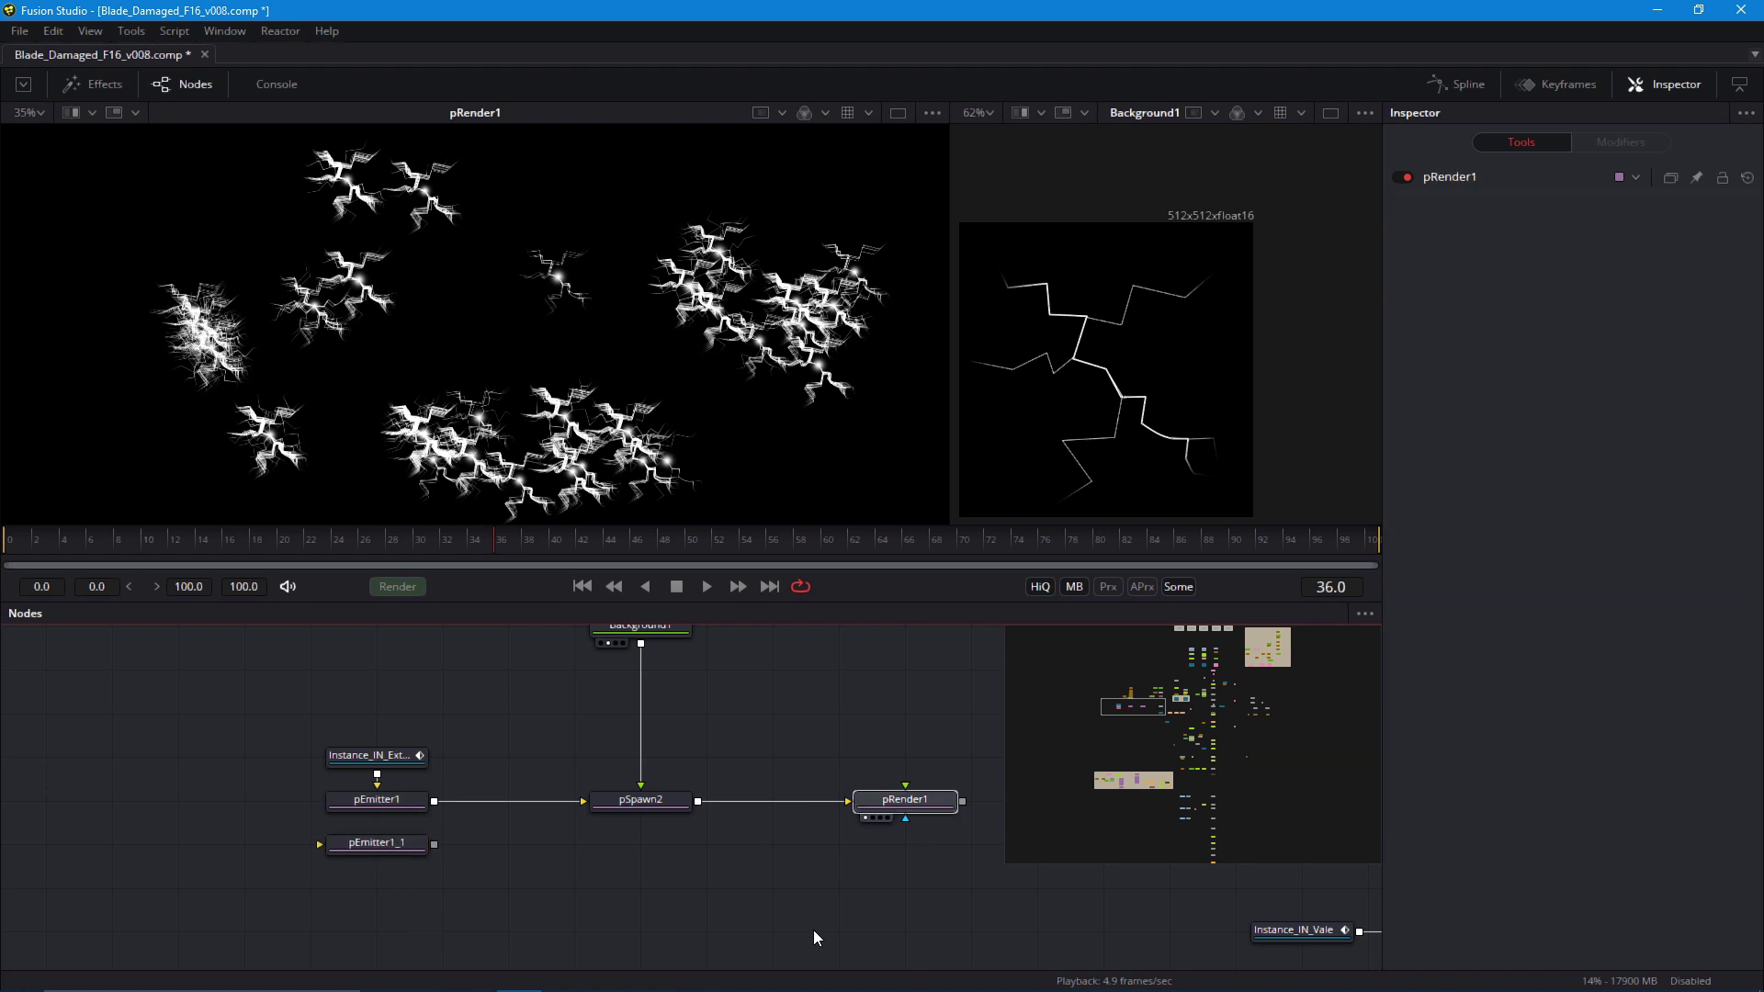
left_click(846, 870)
key("ctrl+c")
key("ctrl+v")
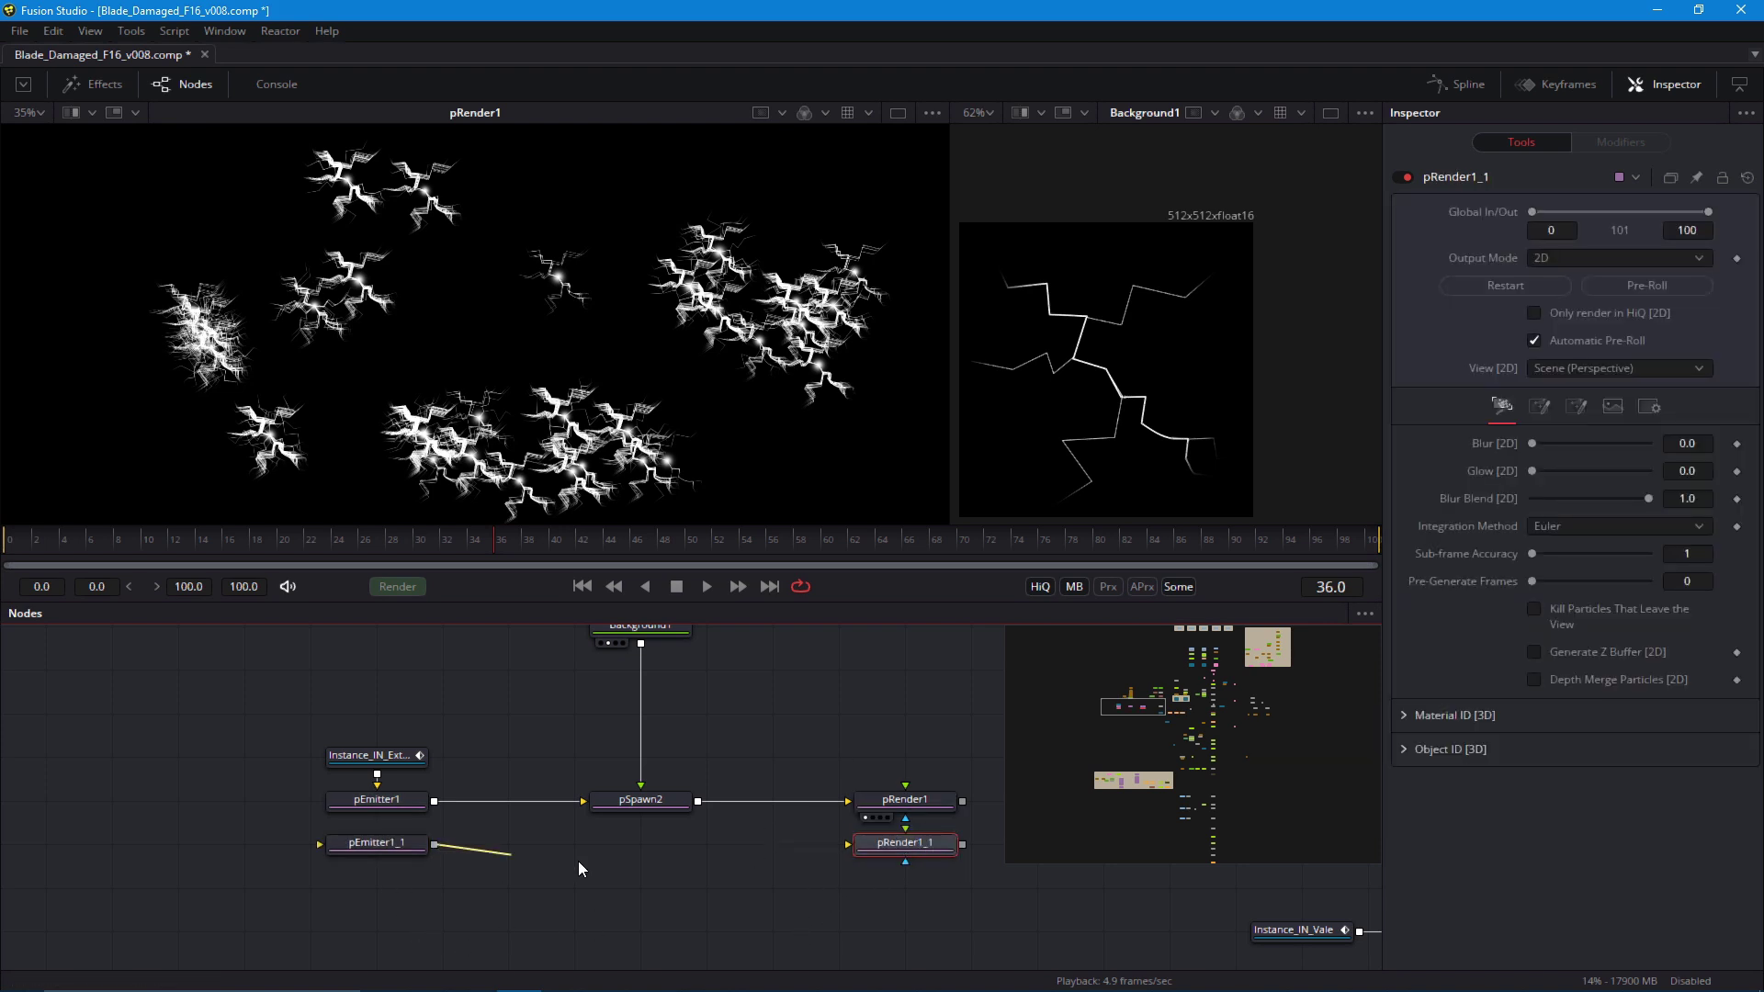
left_click_drag(579, 868, 884, 841)
key("1")
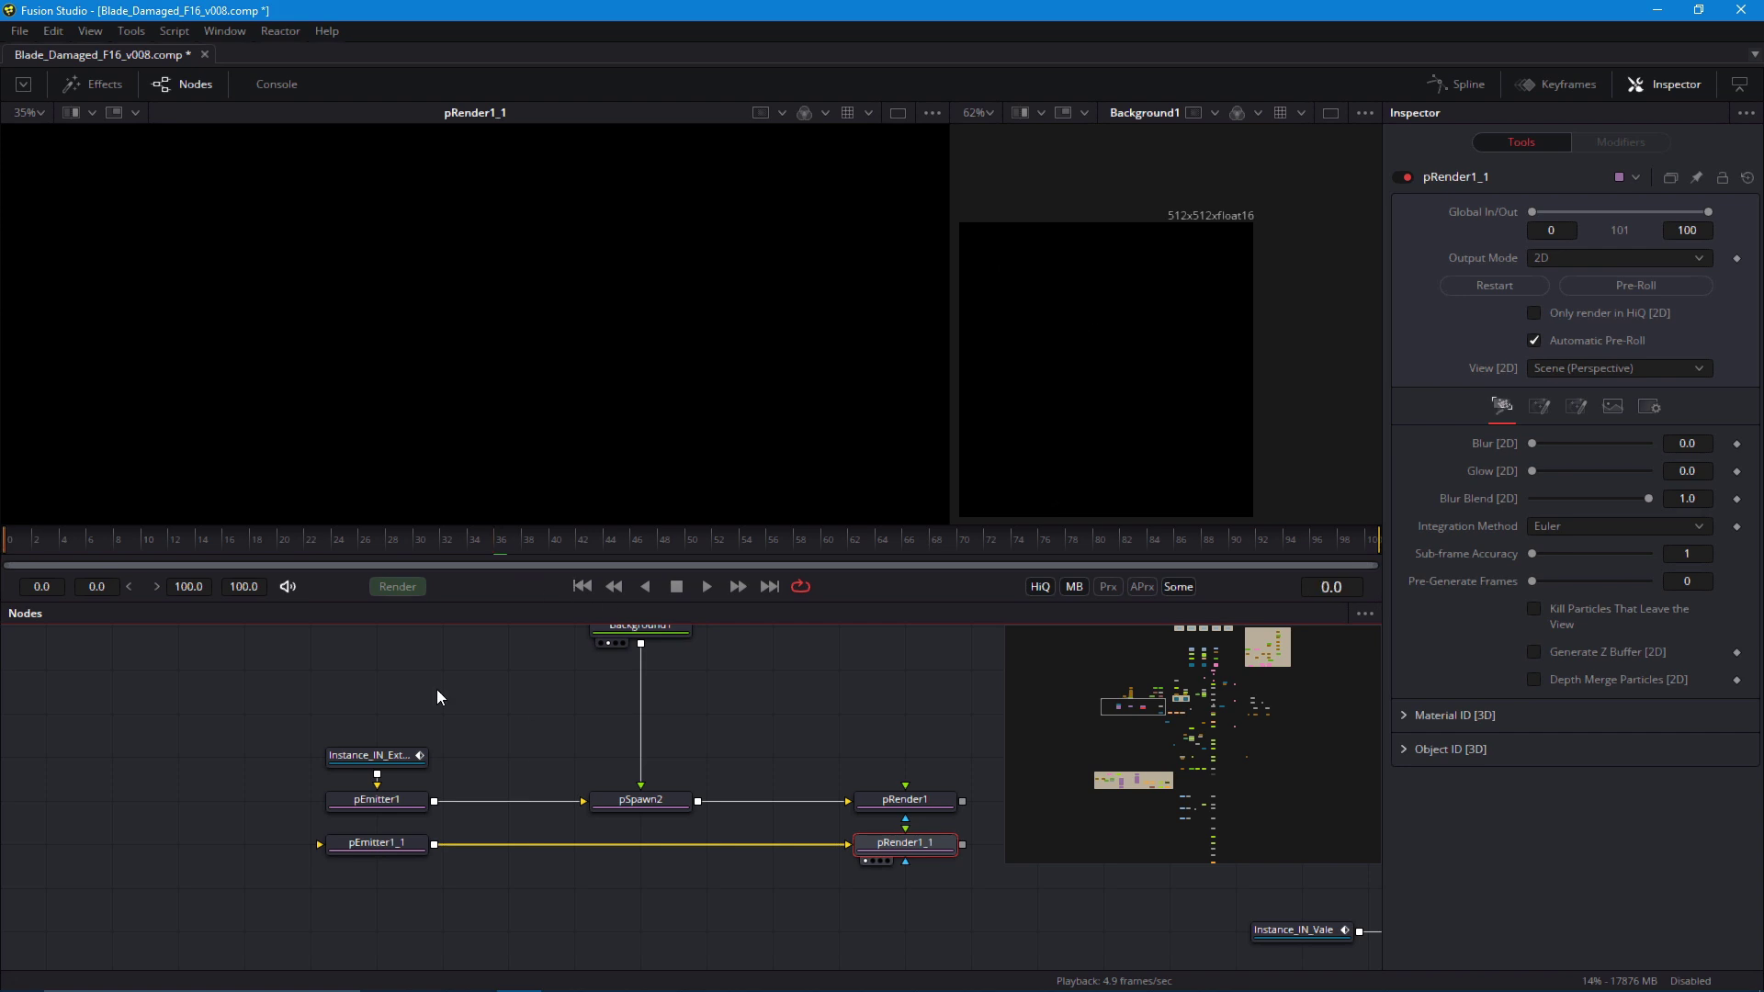
Connect the ExtractMSK mask instance to pEmitter1_1 and play its particles
key("space")
key("space")
left_click_drag(376, 774, 381, 841)
key("space")
key("space")
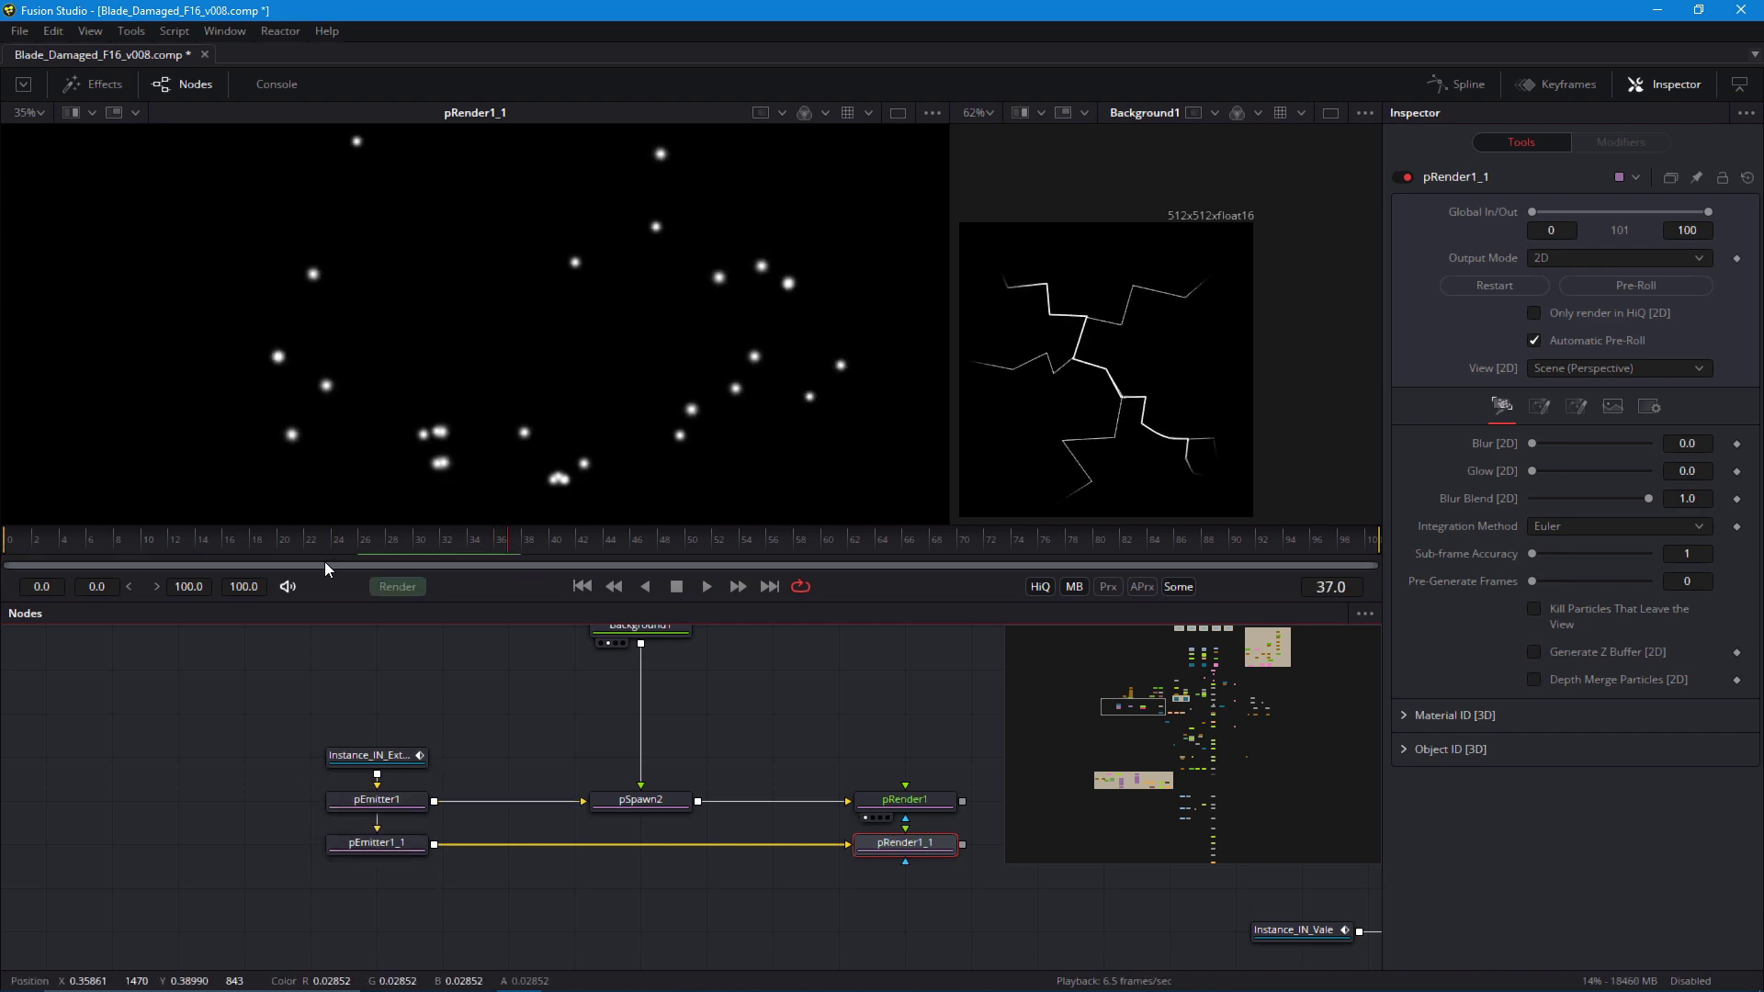
Compare the emitter-only render of pRender1_1 with the spawned cracks of pRender1 in the viewer
left_click(632, 799)
left_click_drag(522, 718, 527, 740)
left_click(343, 882)
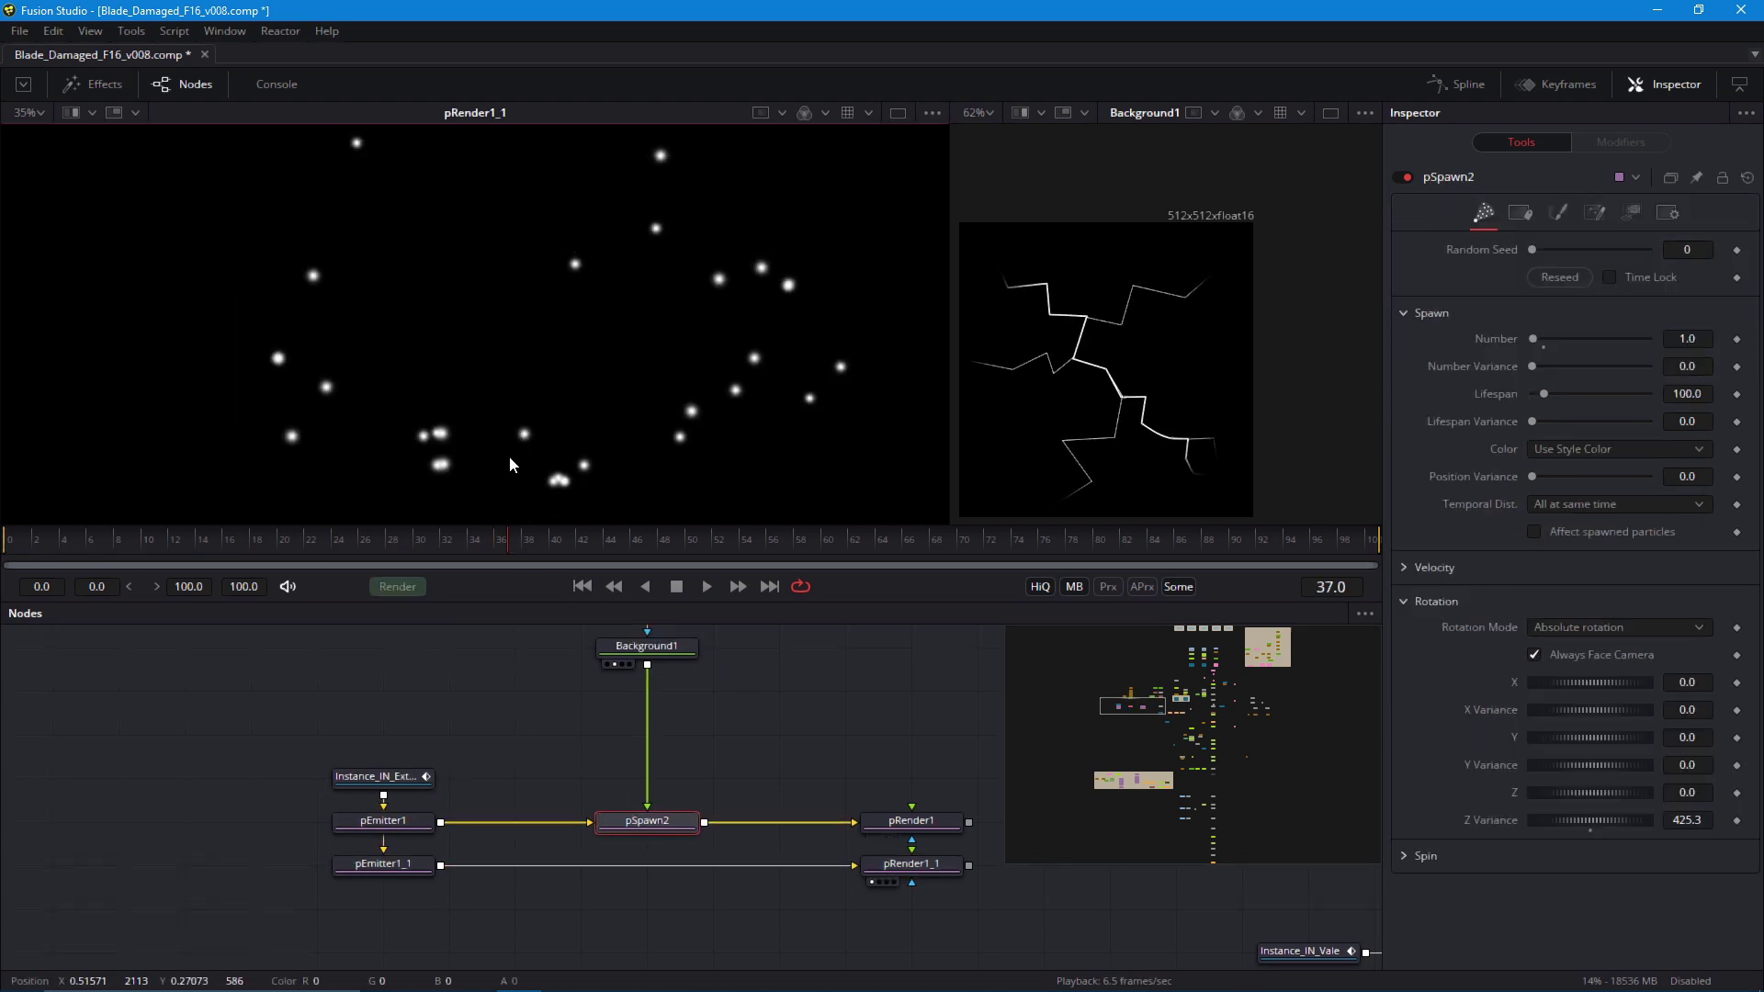
scroll(509, 456, "up", 2)
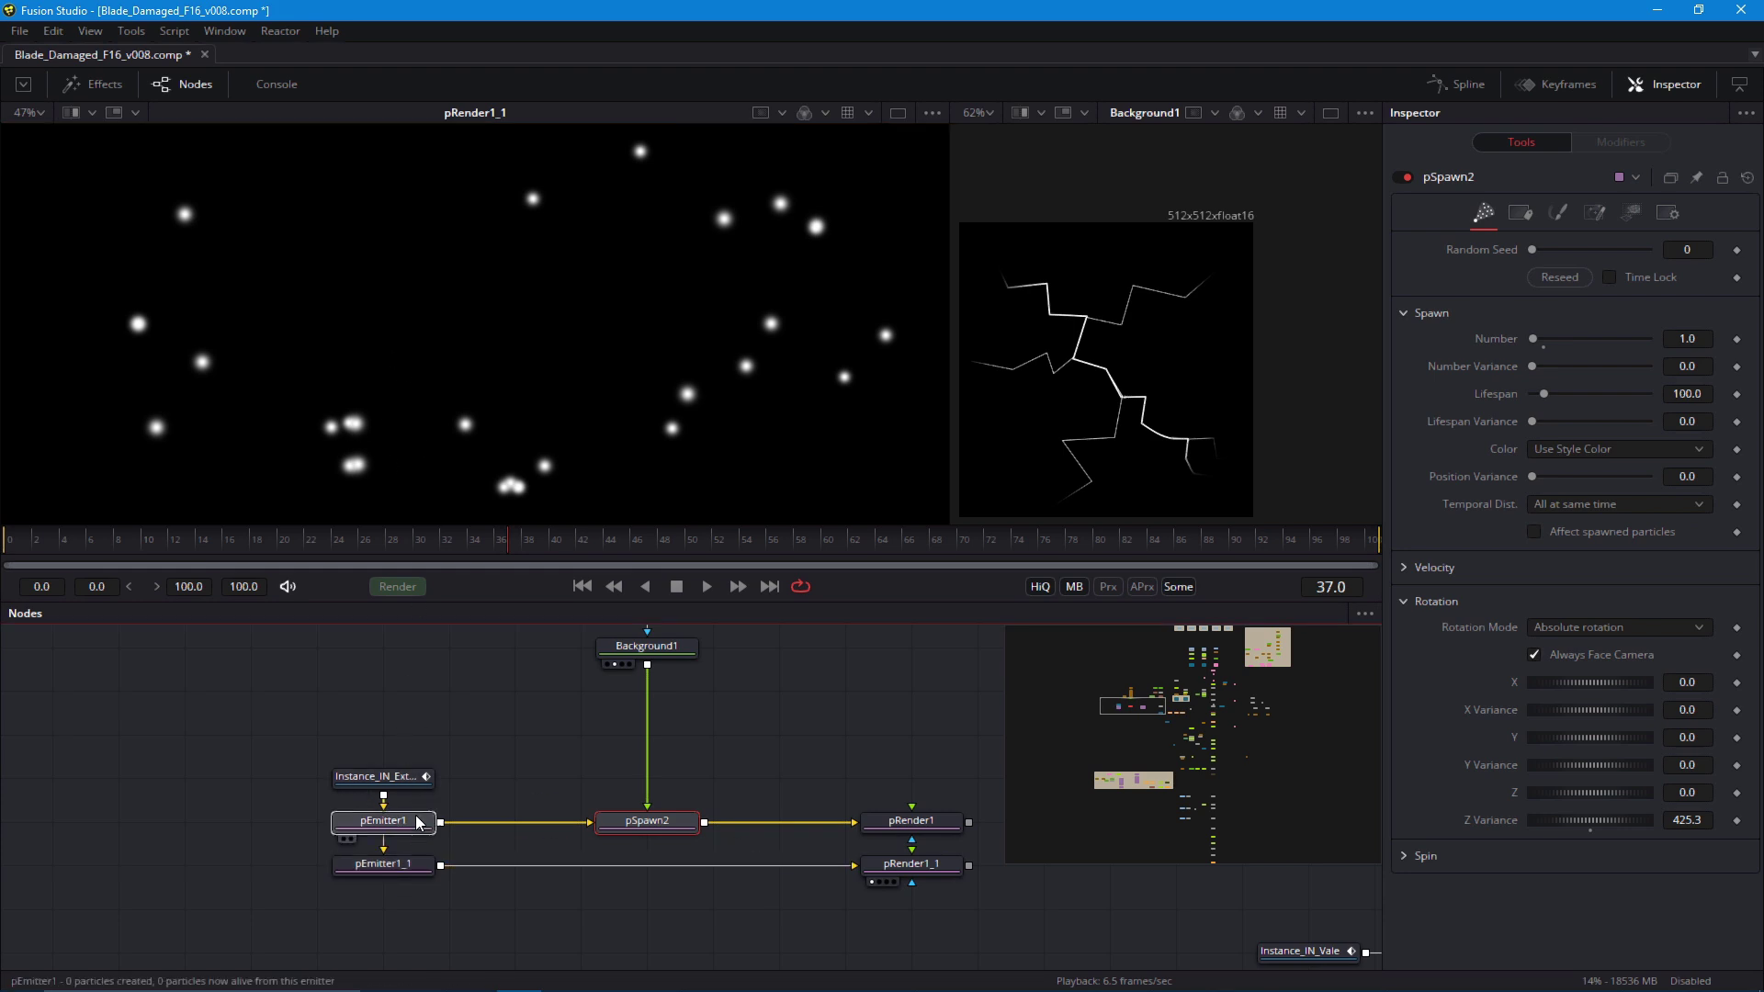
key("1")
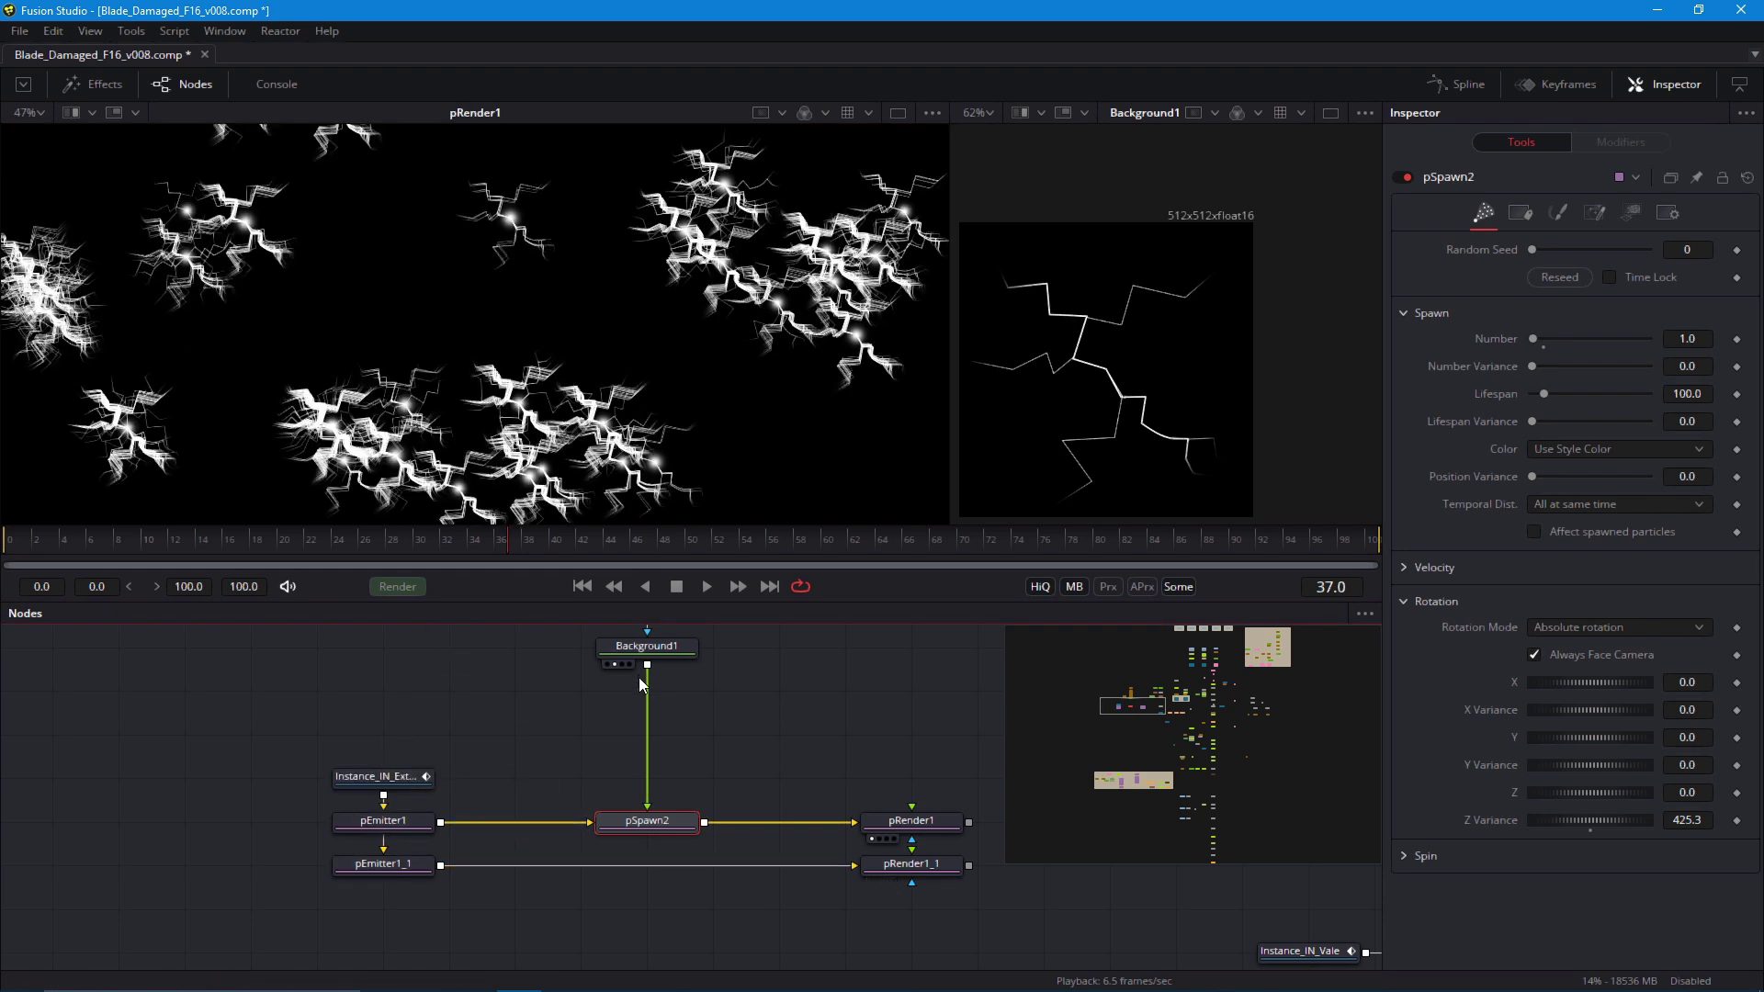
Bypass pSpawn2, play pRender1 from the first frame, and switch the viewer to pRender1_1
key("ctrl+p")
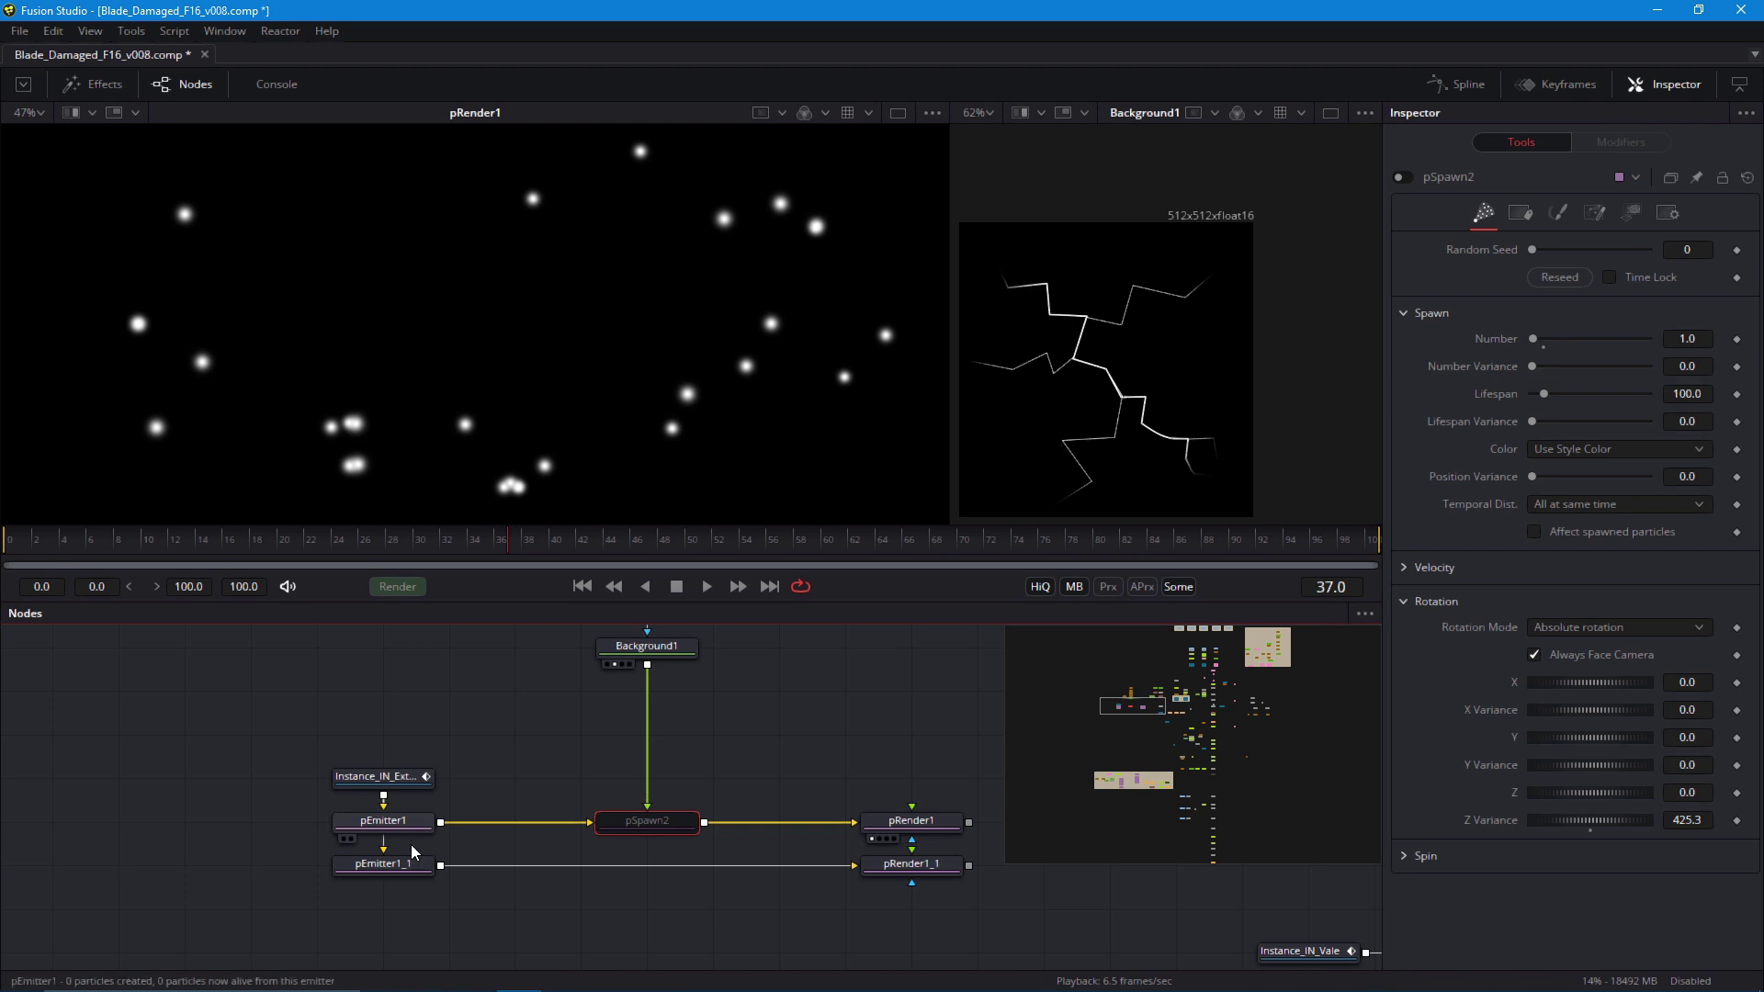
left_click(583, 587)
key("space")
key("space")
left_click(344, 882)
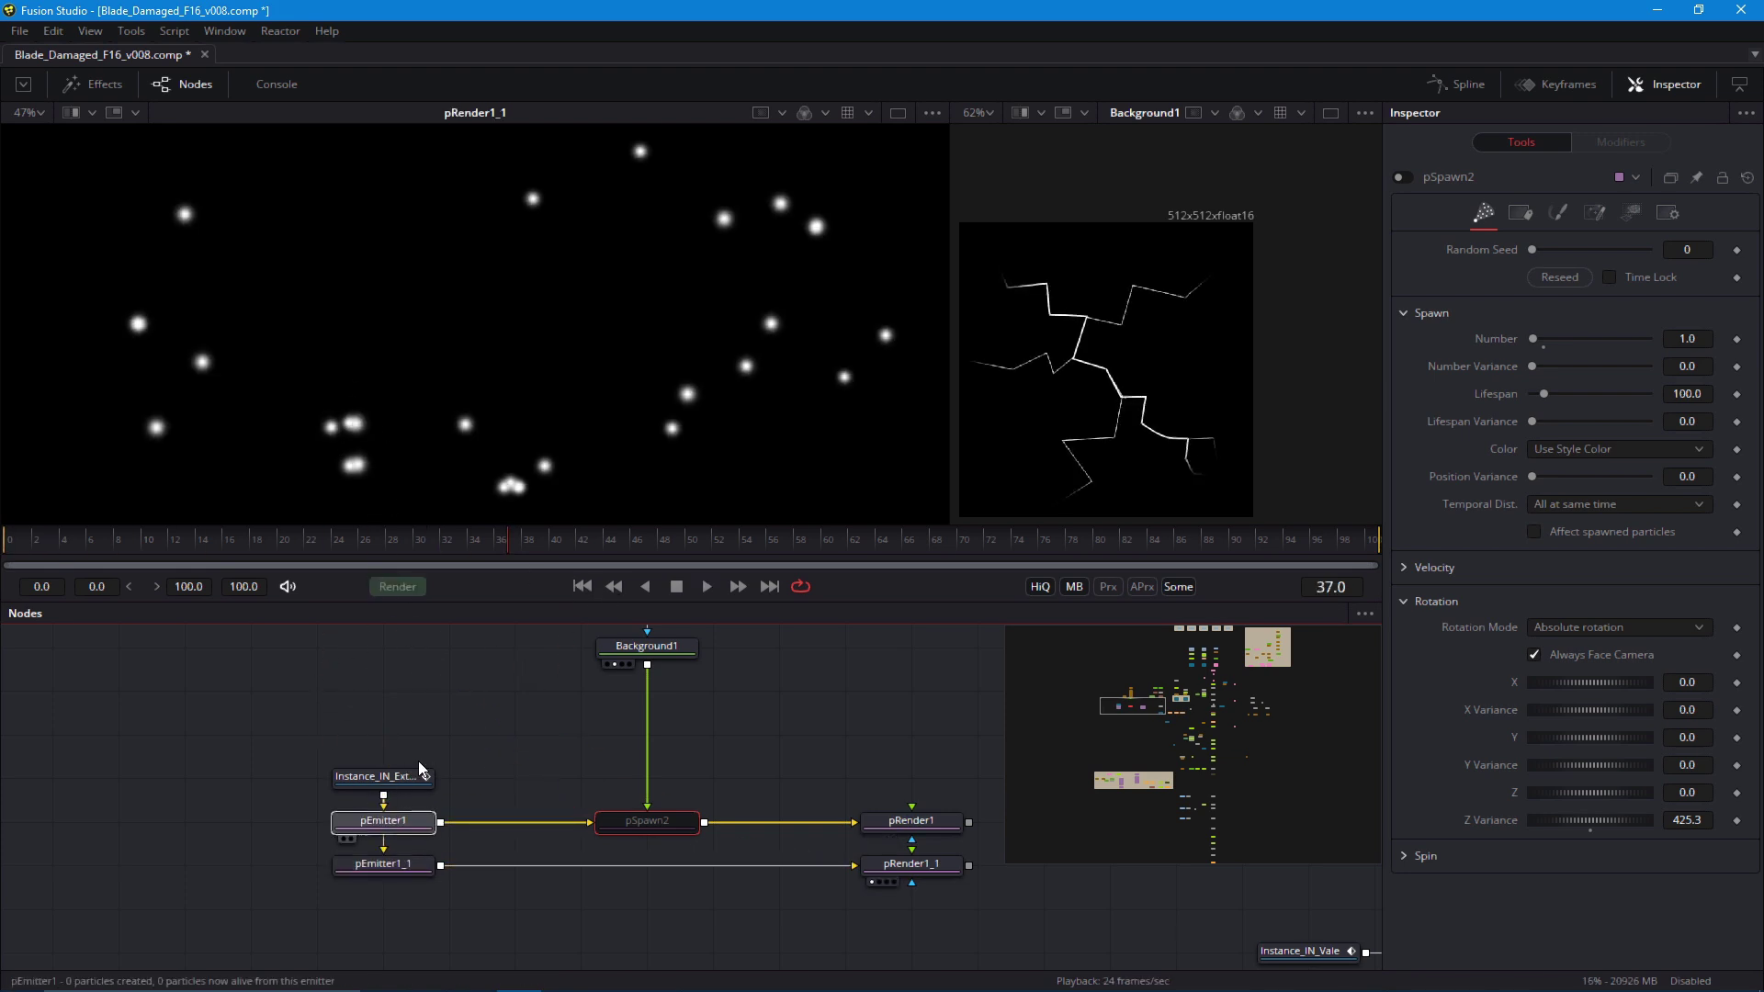
Play pRender1_1 from the first frame to check its emitted particles
scroll(428, 401, "down", 2)
left_click(582, 586)
key("space")
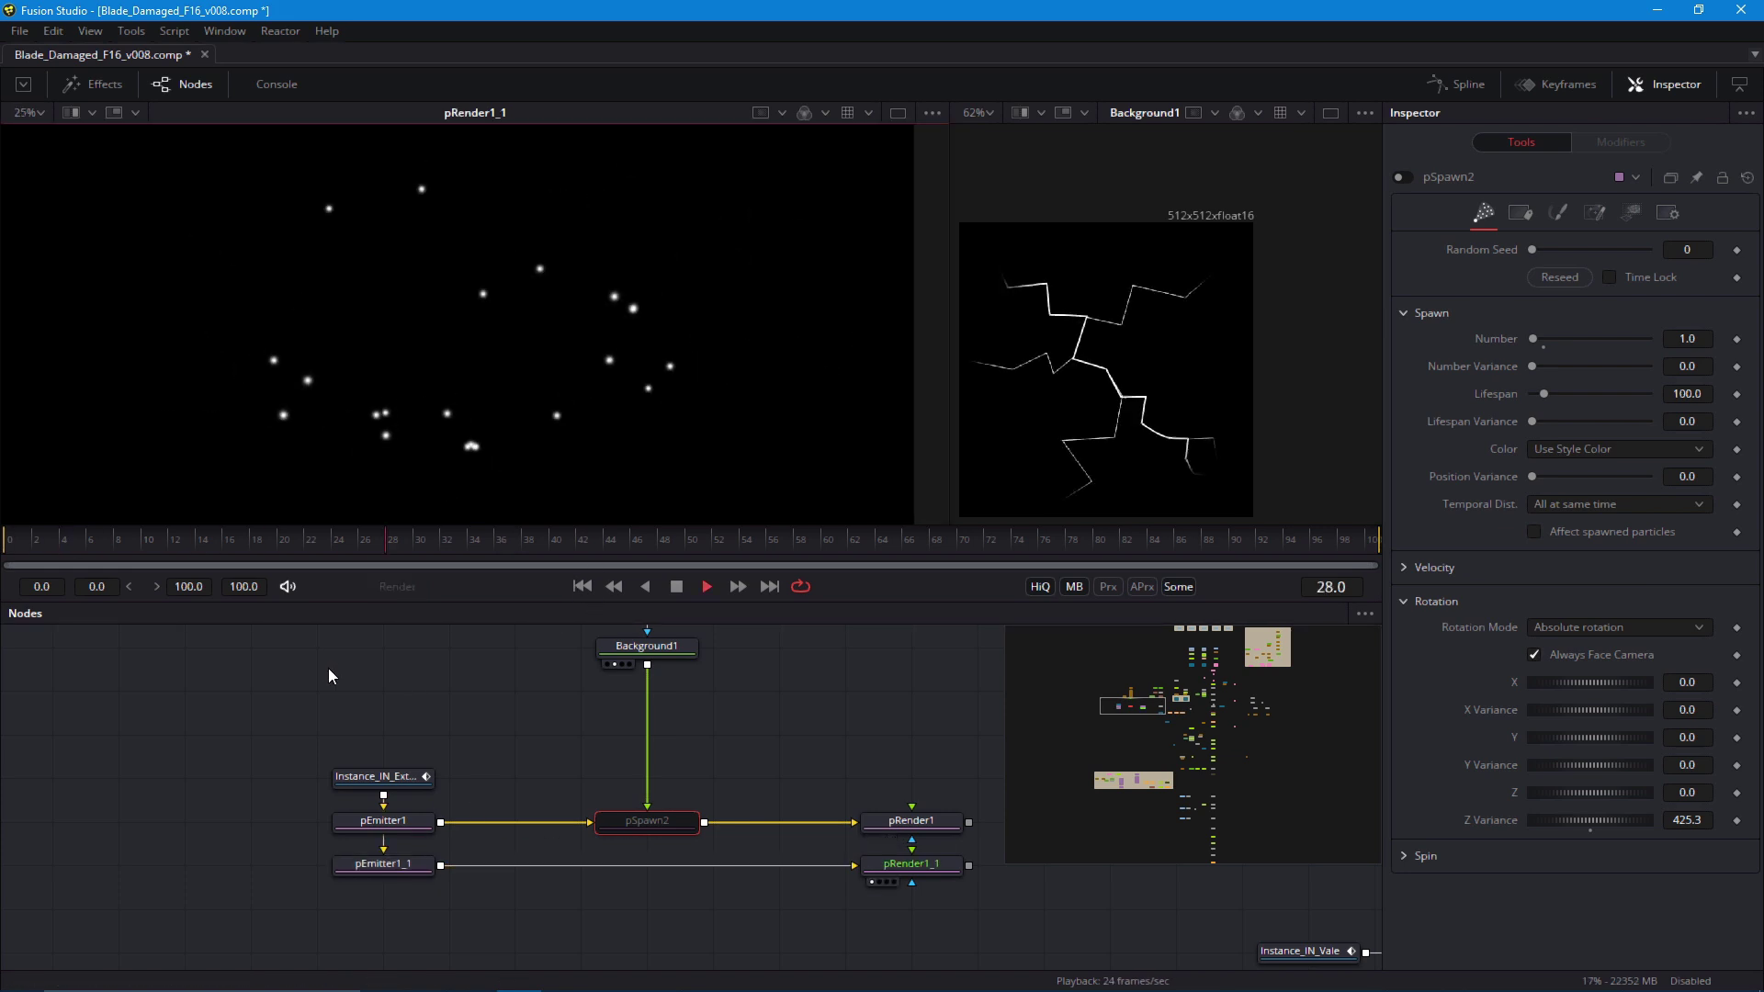
key("space")
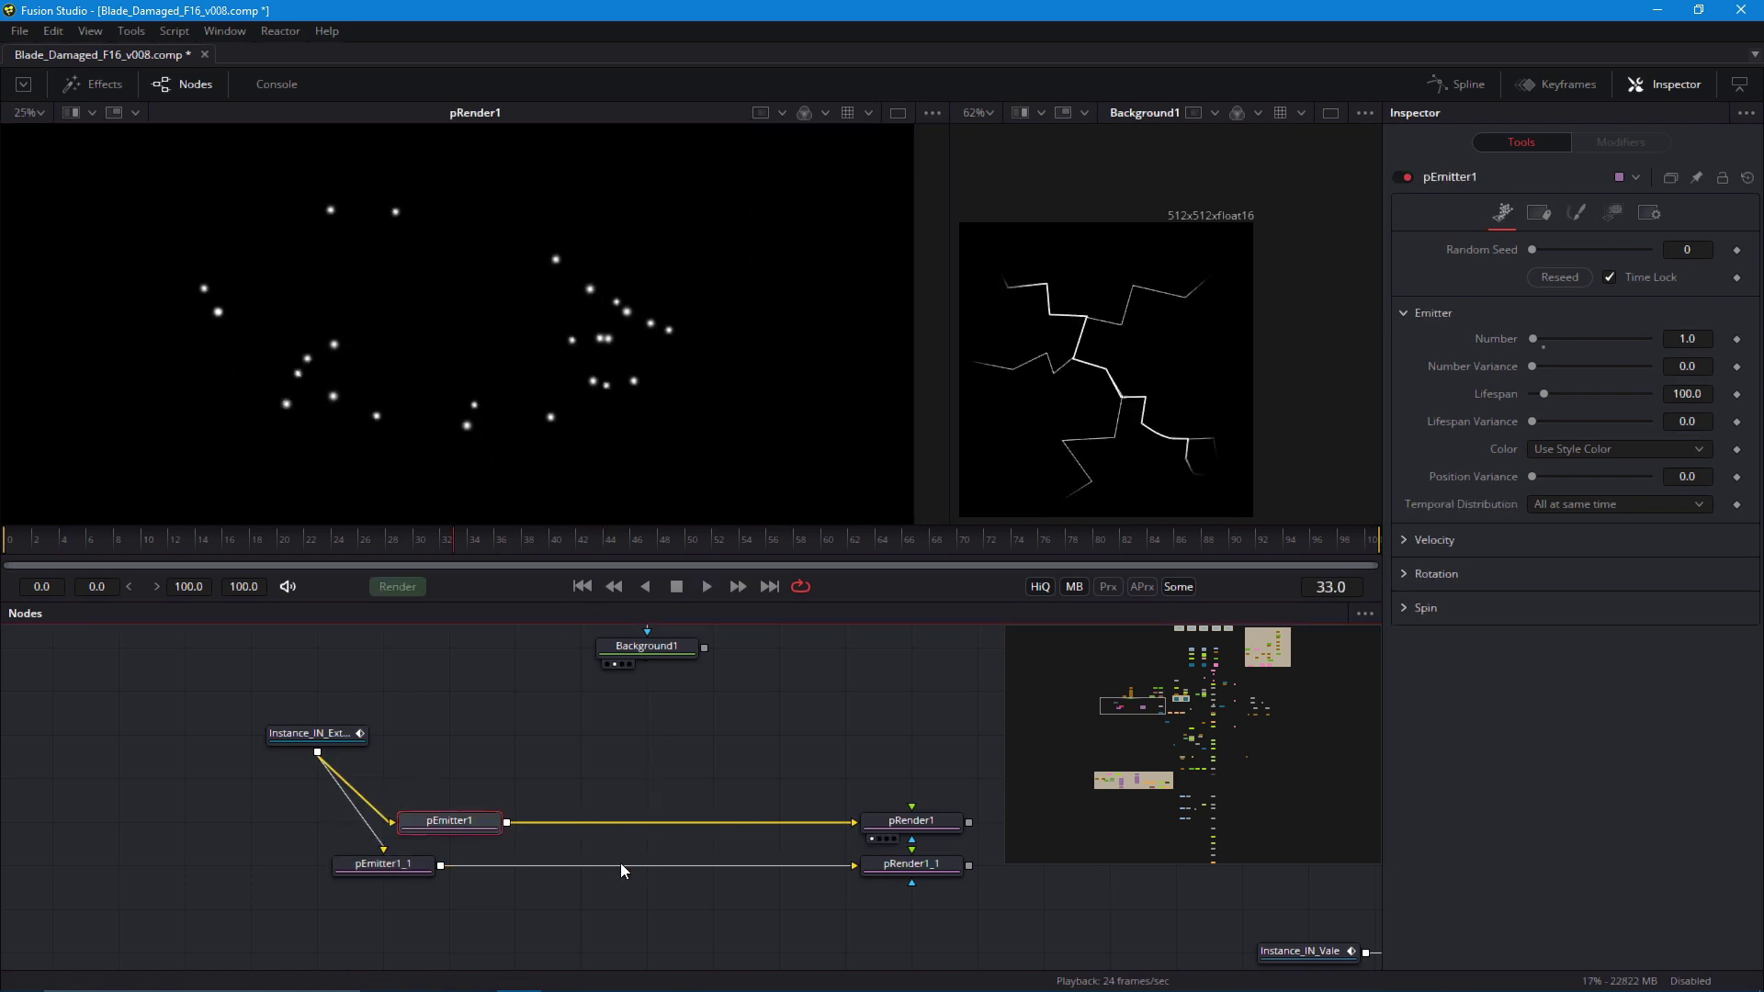
Reposition pEmitter1 and pEmitter1_1 one above the other beneath the mask instance
key("space")
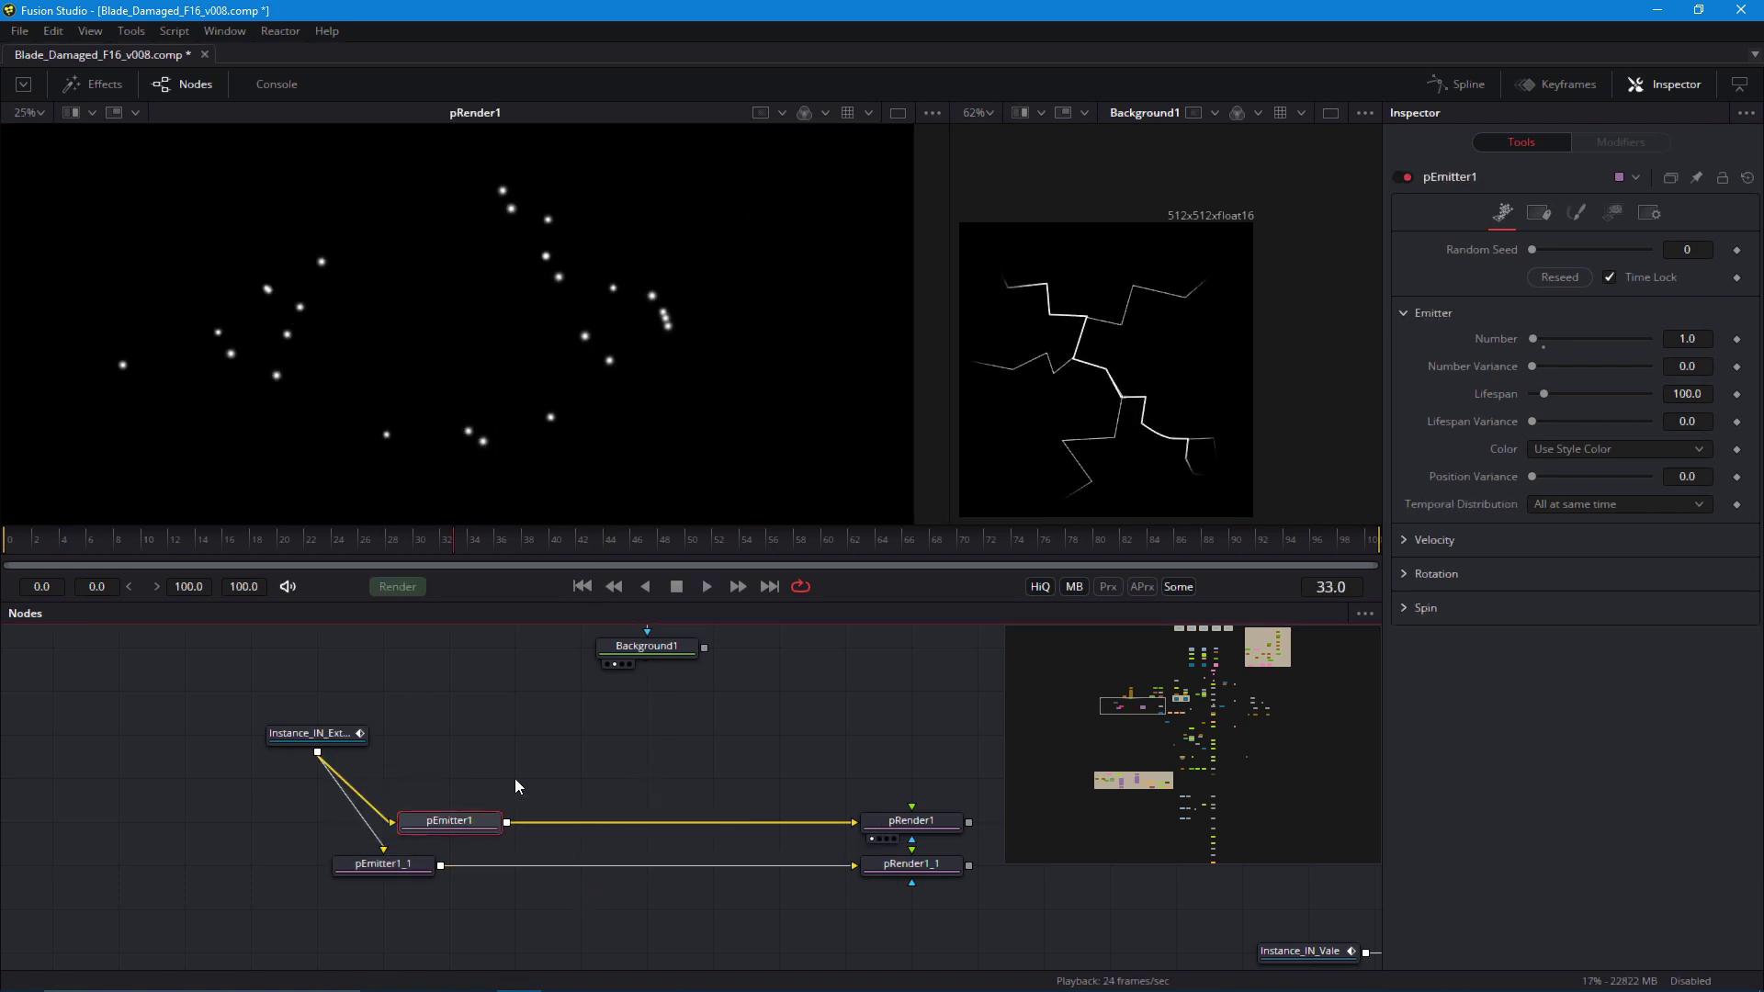
left_click_drag(559, 734, 595, 819)
left_click_drag(413, 804, 457, 726)
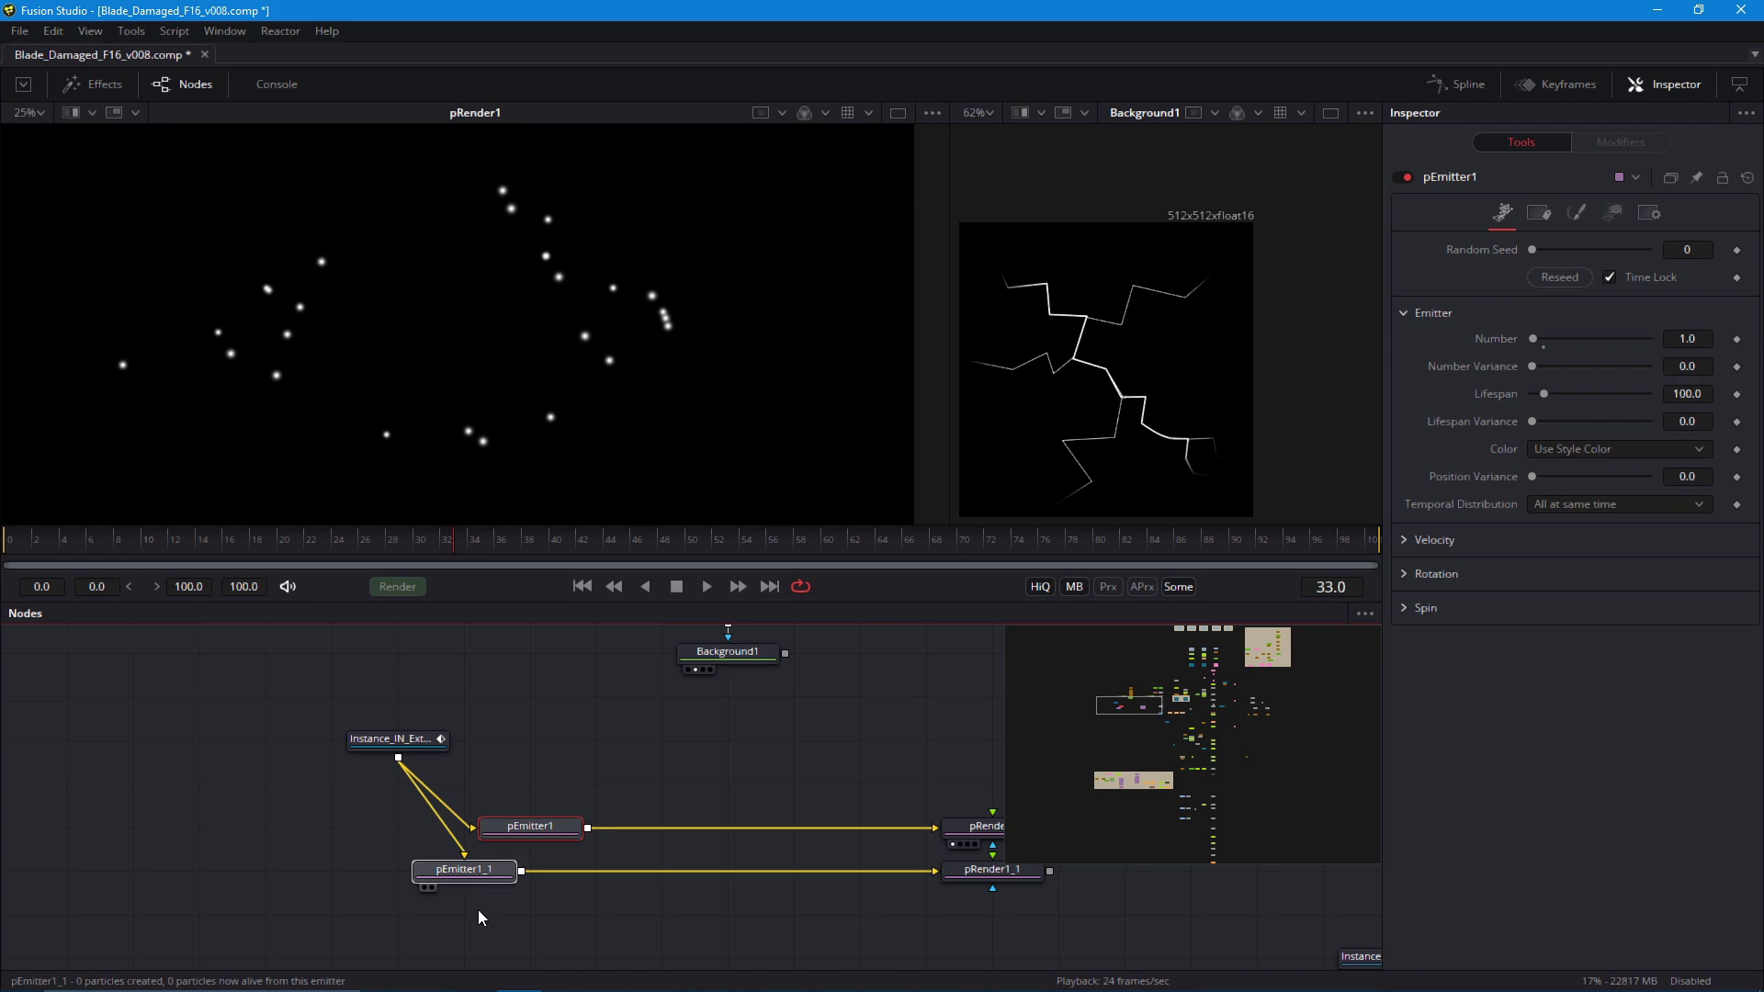
left_click_drag(520, 815, 417, 879)
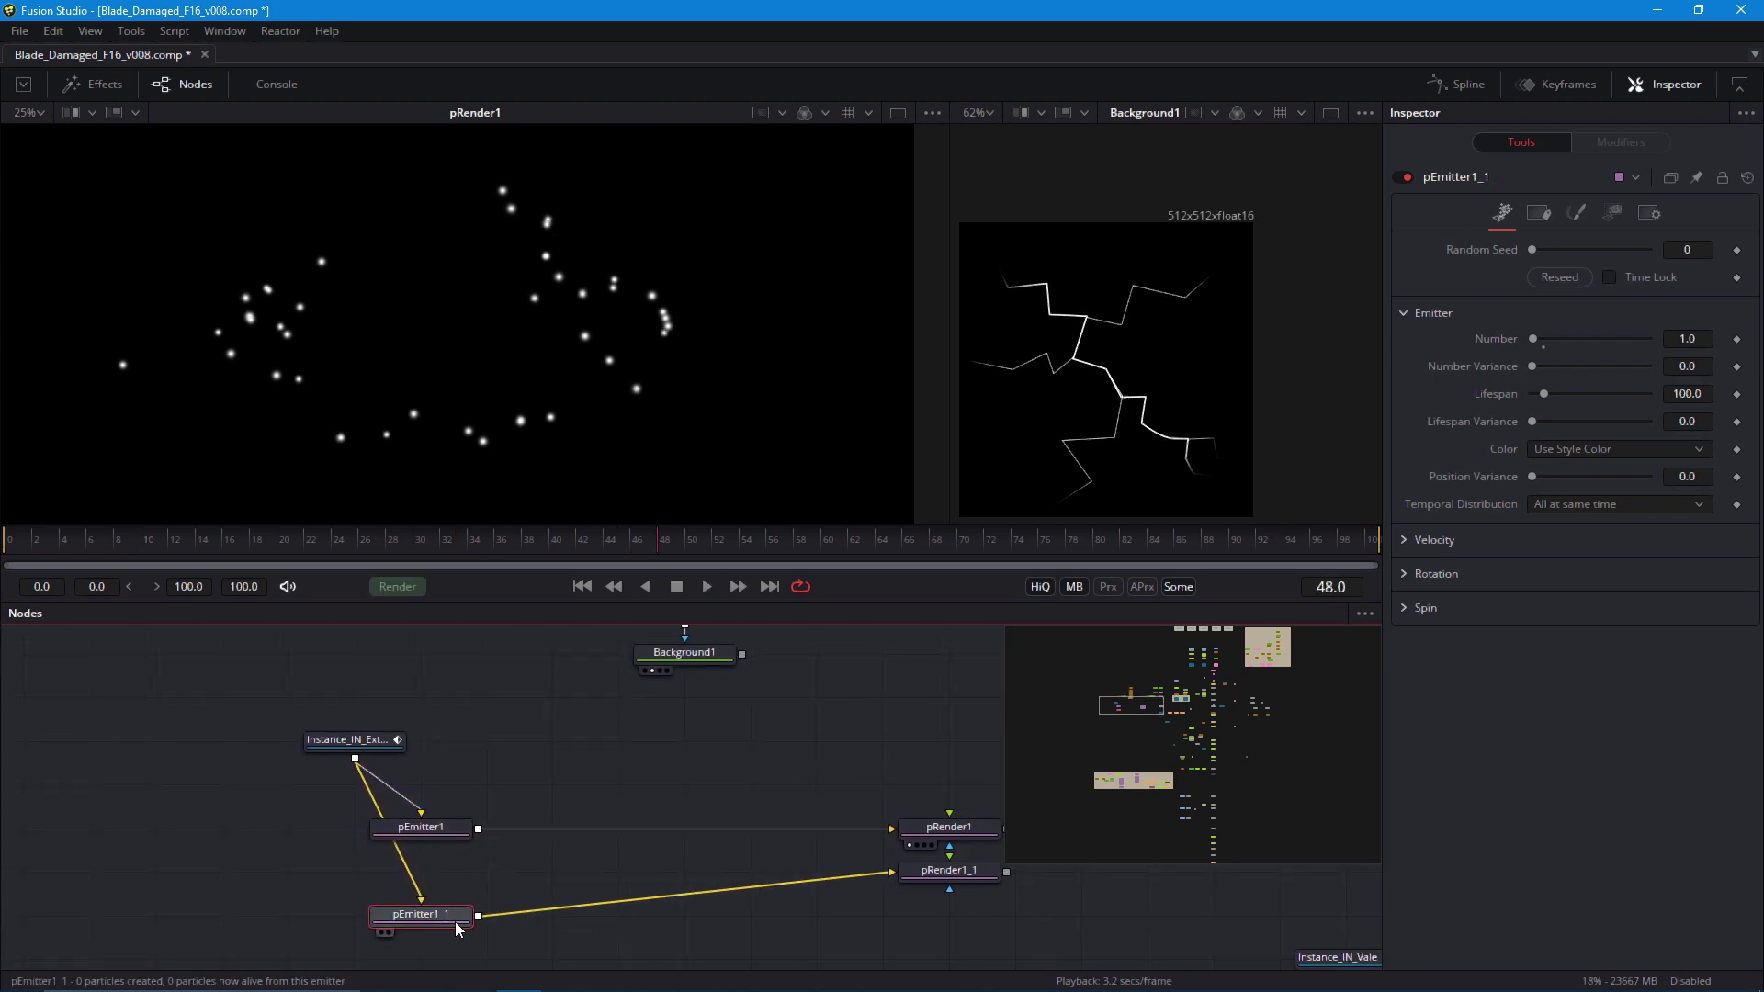
Connect Background1 to pEmitter1_1 and arrange the mask and crack branches as two vertical chains, each renderer beneath its emitter
left_click_drag(740, 654, 424, 911)
left_click_drag(432, 912, 695, 736)
left_click_drag(941, 862, 677, 775)
left_click_drag(940, 828, 414, 871)
left_click_drag(386, 742, 452, 786)
left_click_drag(504, 762, 436, 737)
left_click_drag(488, 818, 540, 869)
left_click_drag(472, 792, 473, 833)
left_click_drag(402, 731, 327, 711)
left_click_drag(446, 825, 388, 835)
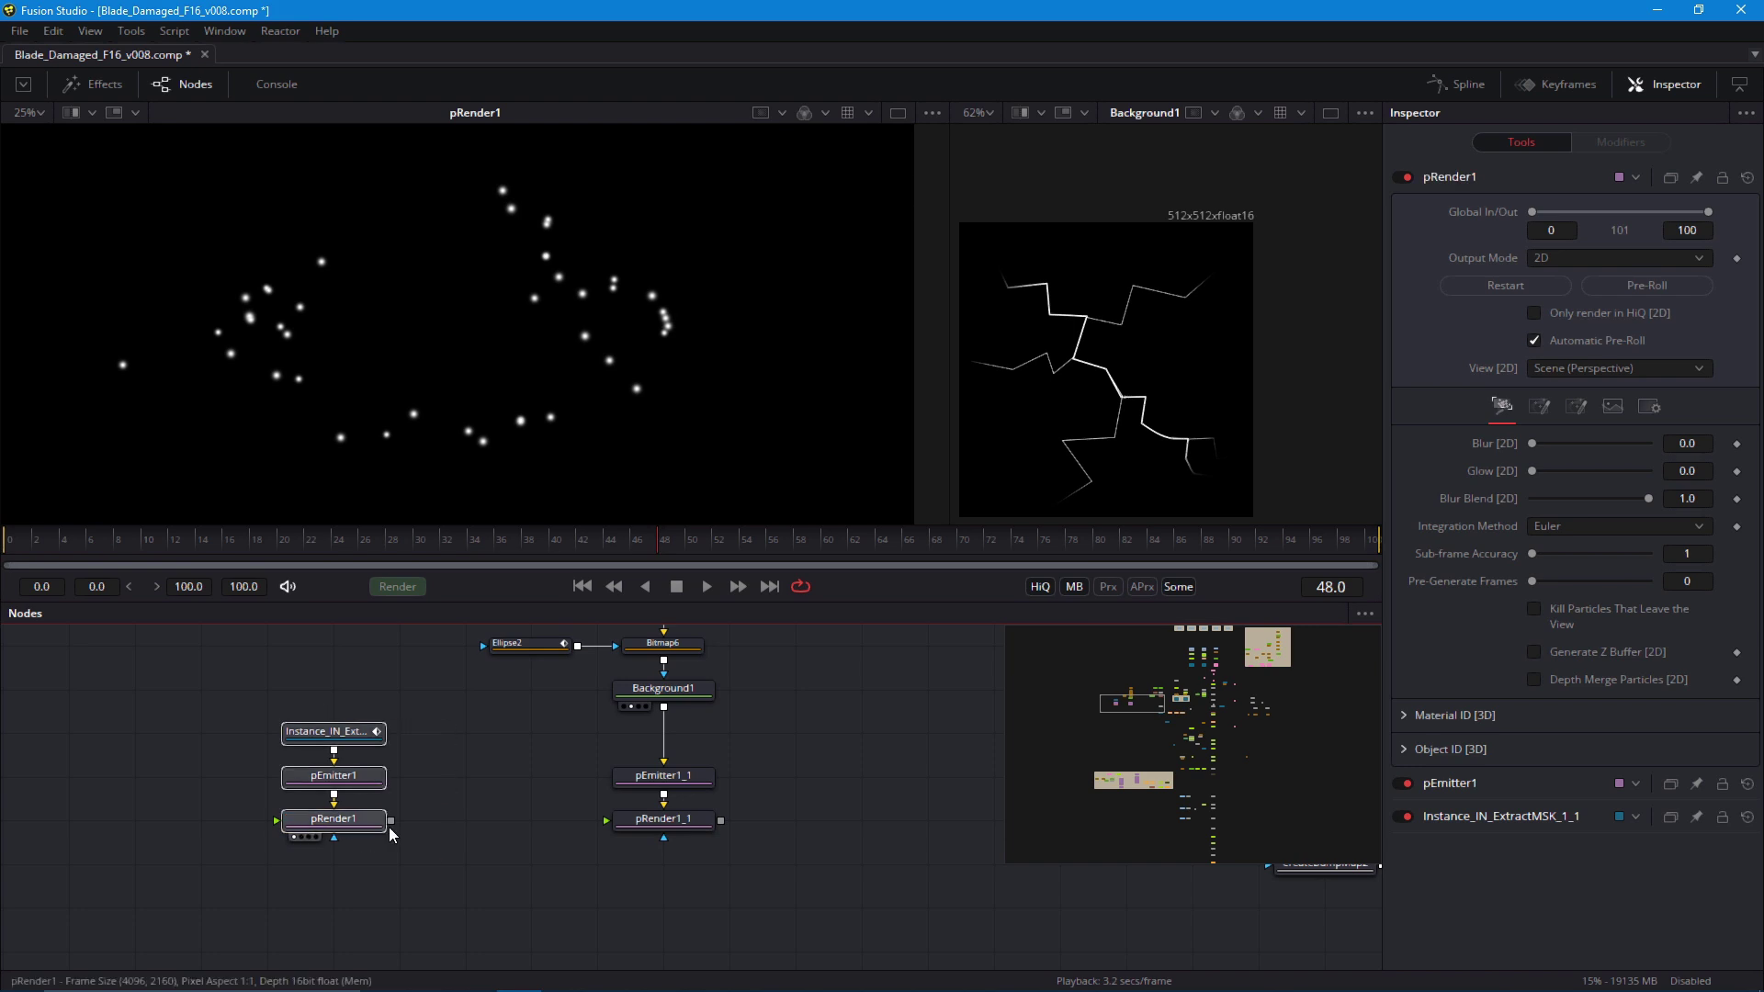
View pRender1_1 and play the particles emitted from the crack shape from the first frame
left_click_drag(647, 807, 459, 386)
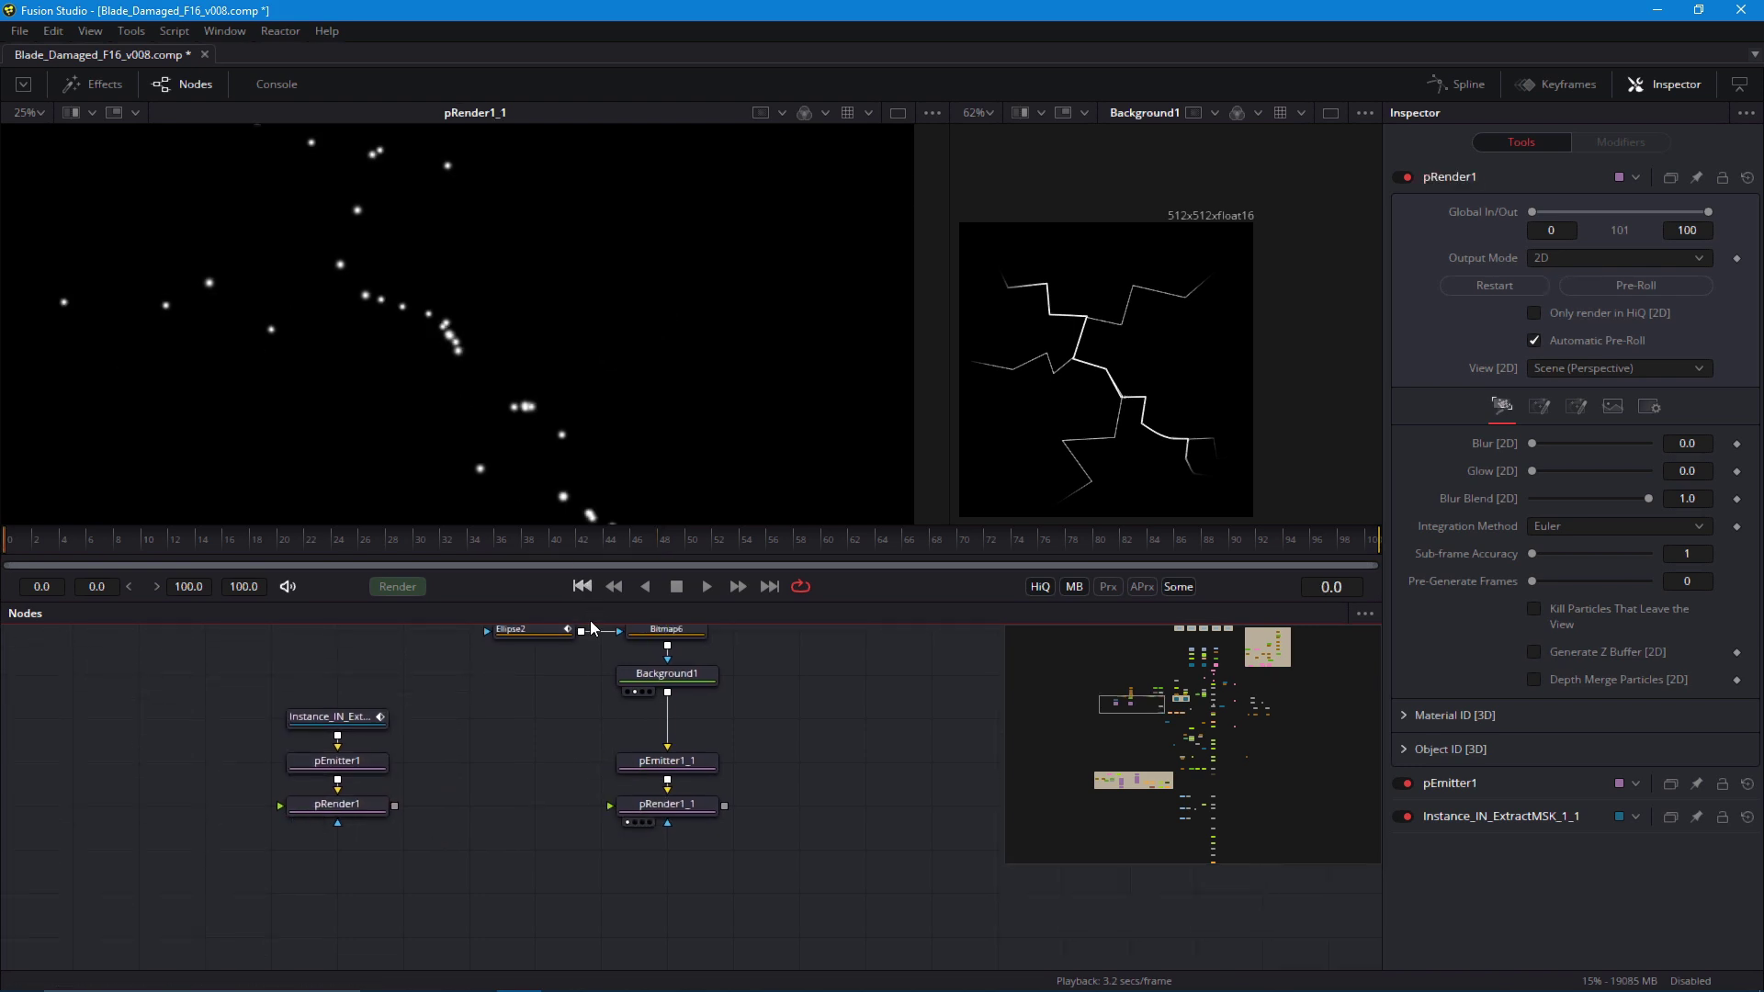
key("space")
key("space")
left_click_drag(616, 795, 652, 855)
Set pEmitter1_1's particle Style to Bitmap and return to the first frame to check playback
left_click(648, 801)
left_click(1576, 211)
left_click(1534, 274)
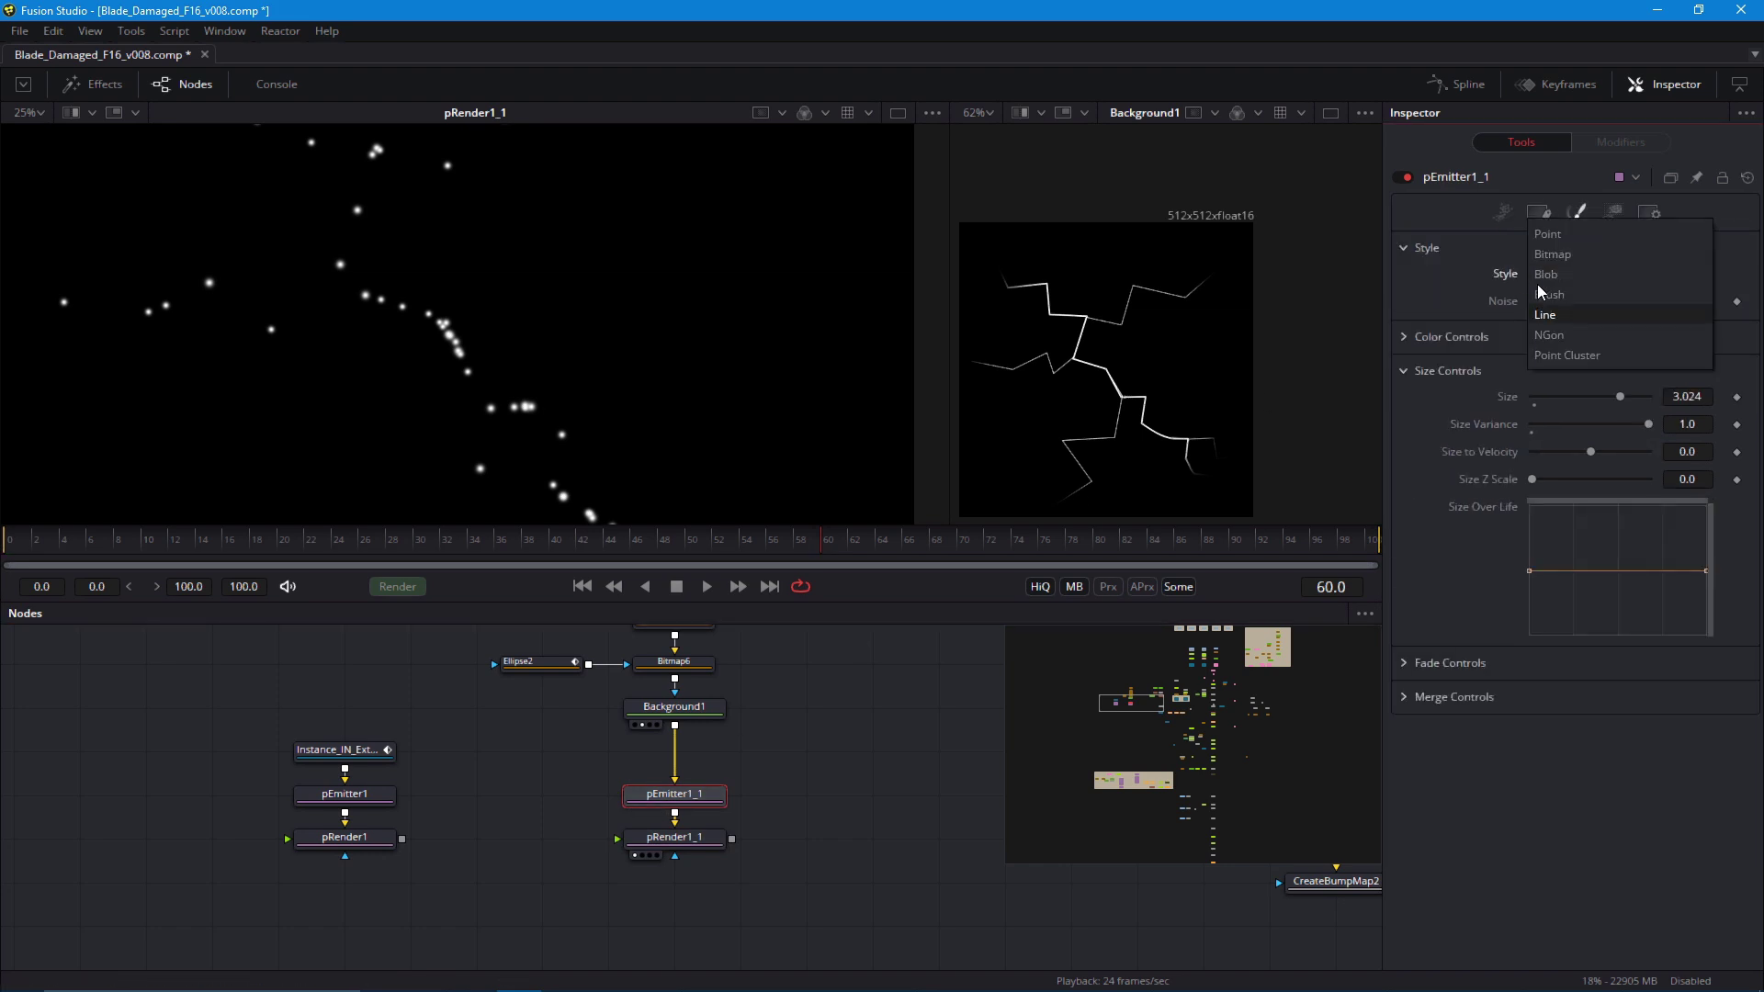
left_click(1552, 254)
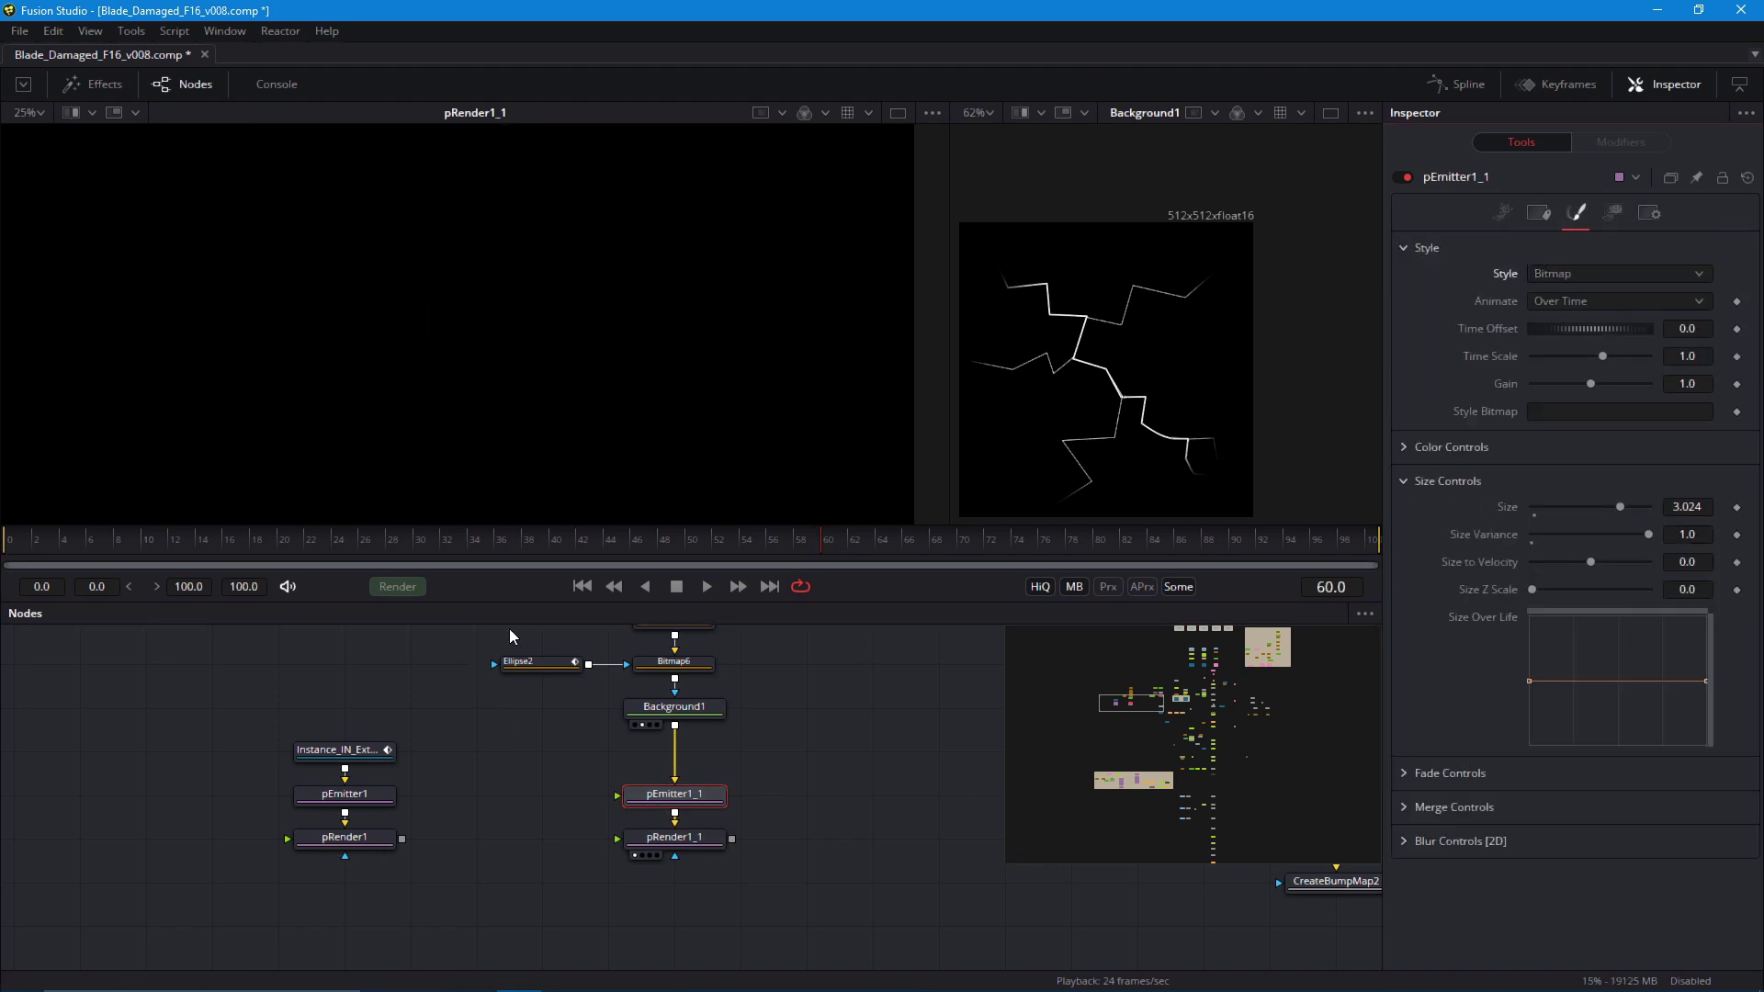
left_click(581, 586)
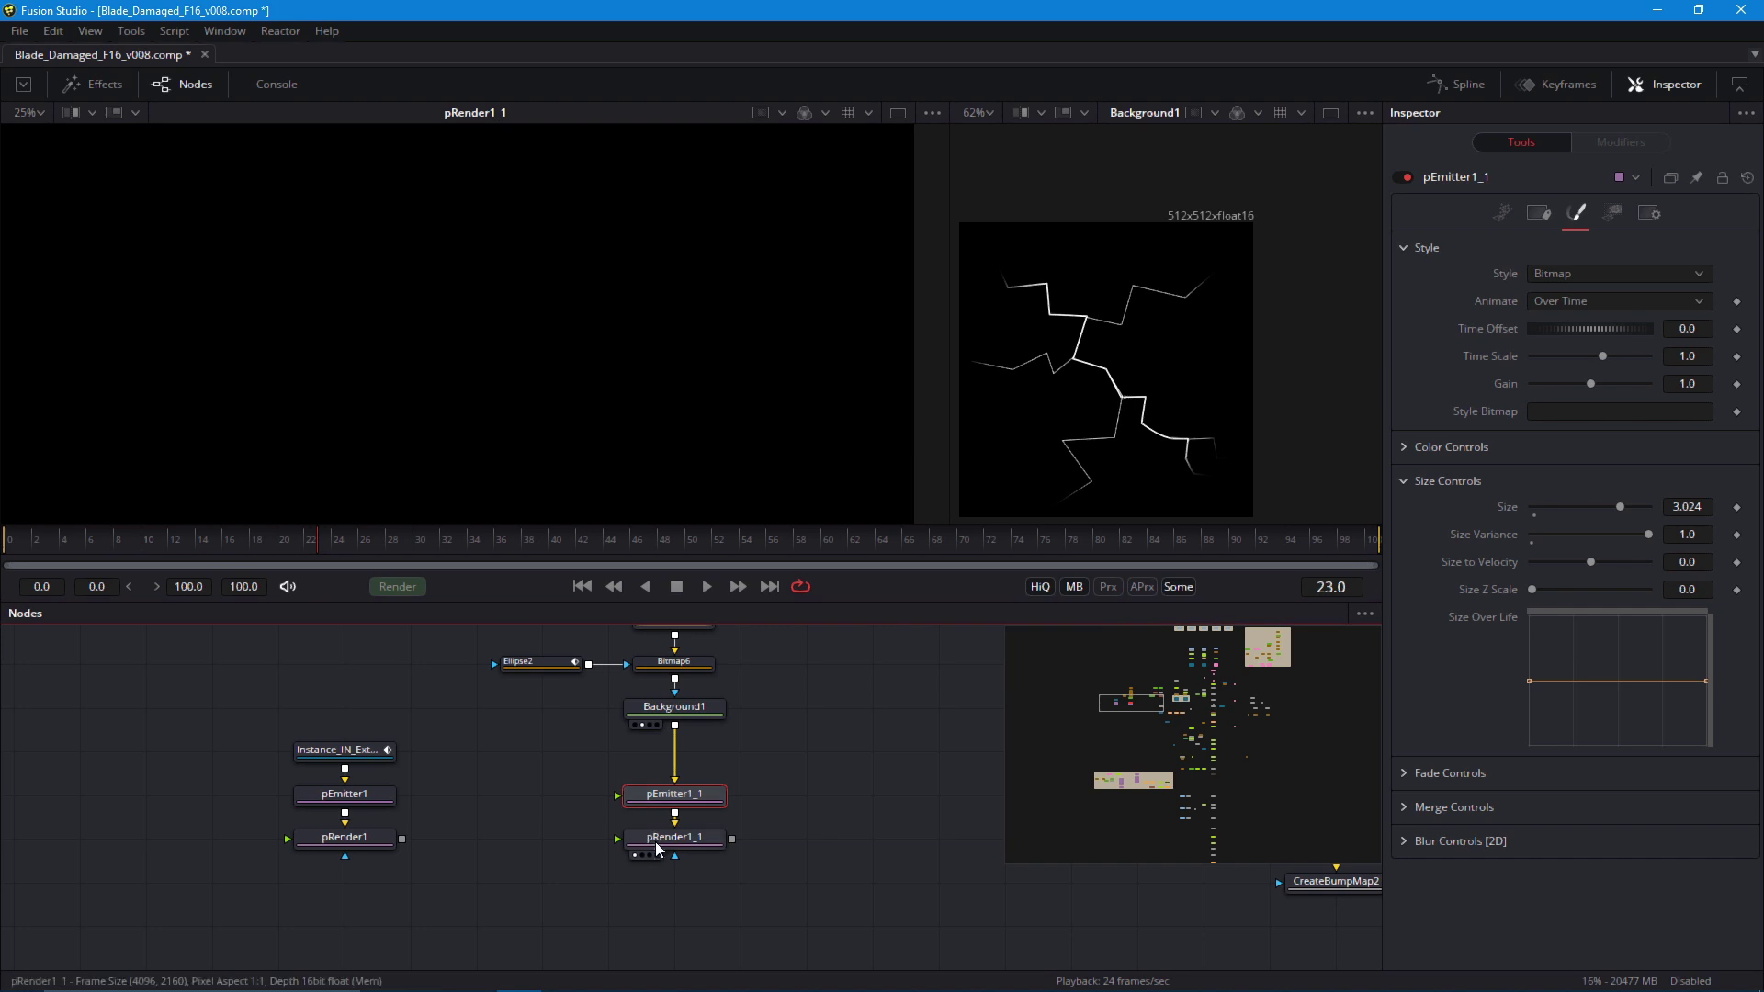
Feed the mask instance to pEmitter1_1 as its region, with Background1 as Style Bitmap, and set Size to about 0.945
left_click(360, 735)
left_click_drag(360, 744, 638, 817)
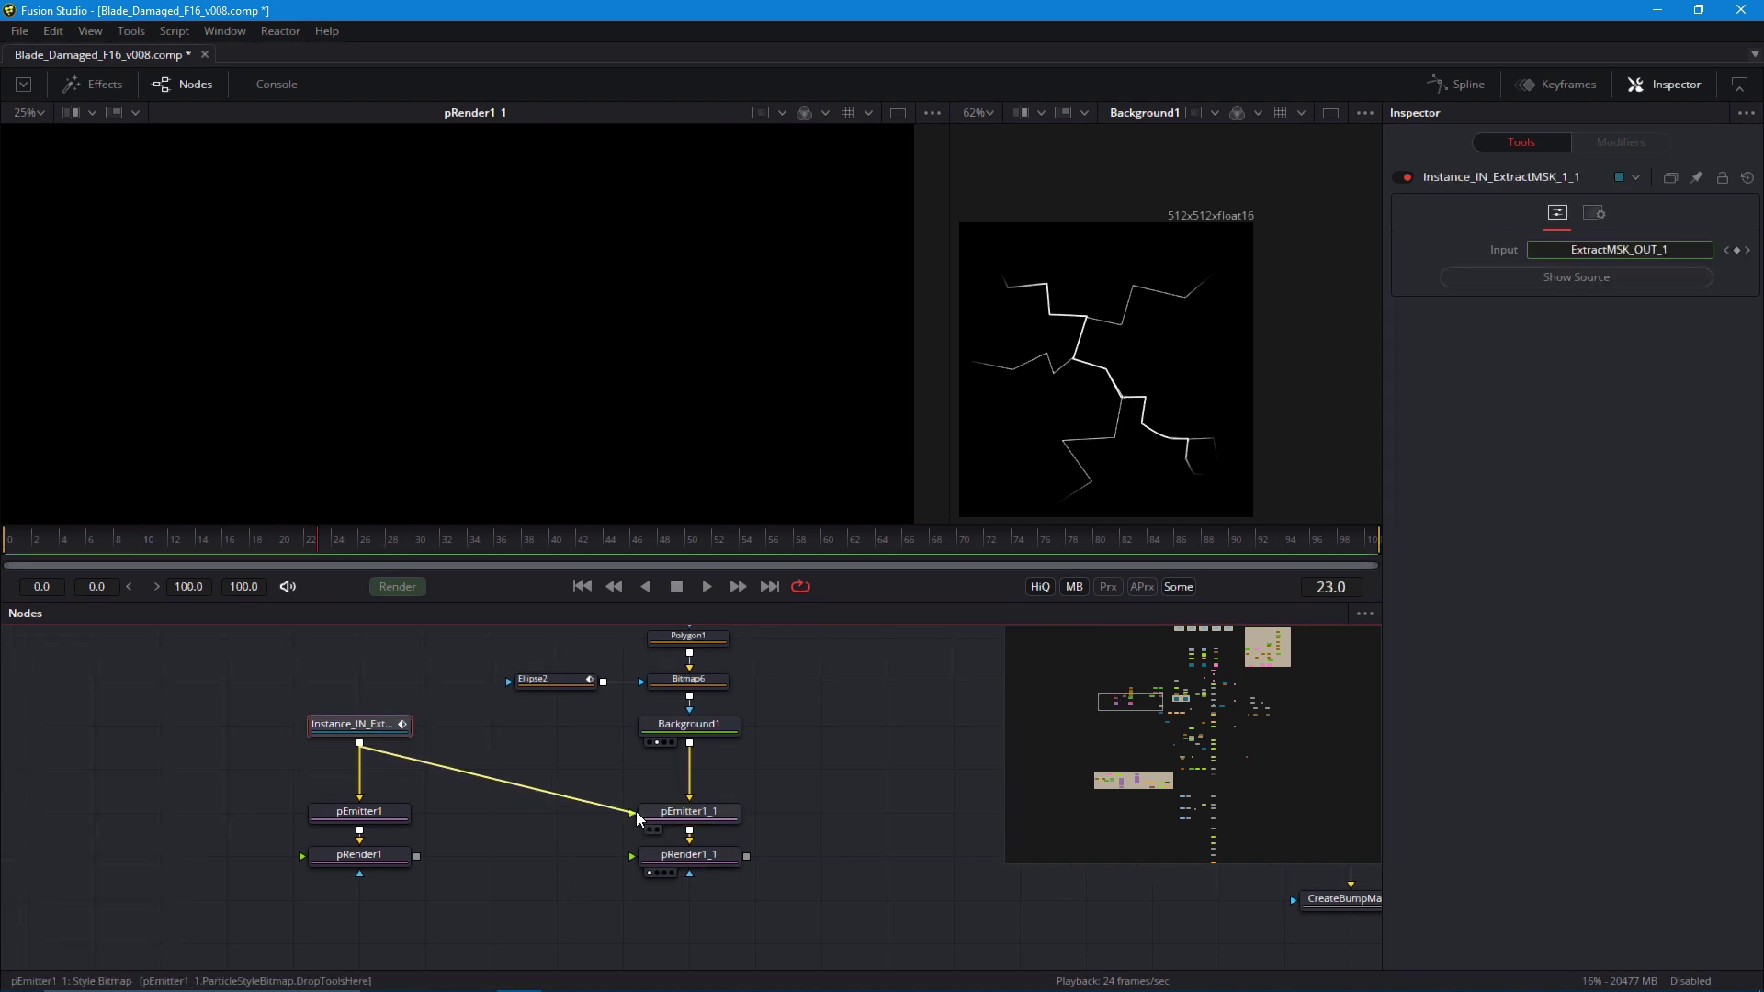
left_click(694, 811)
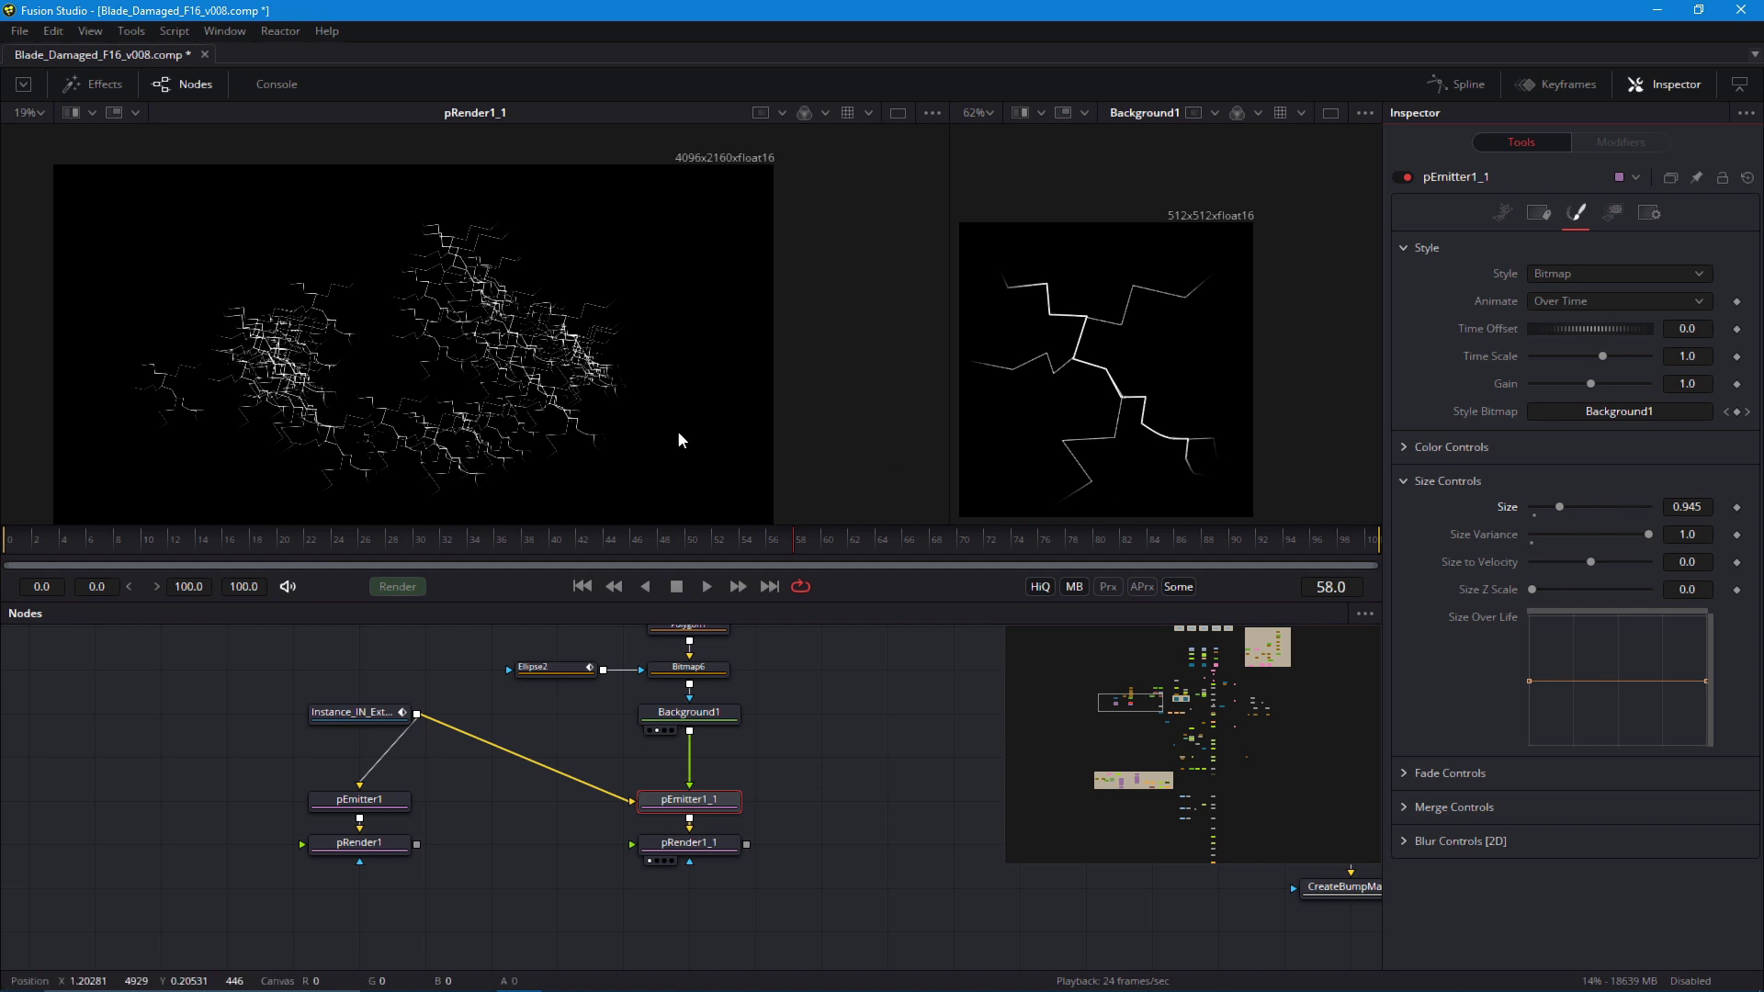
Set pEmitter1_1's rotation Z Variance to about 156.5
scroll(386, 359, "up", 2)
left_click(1501, 213)
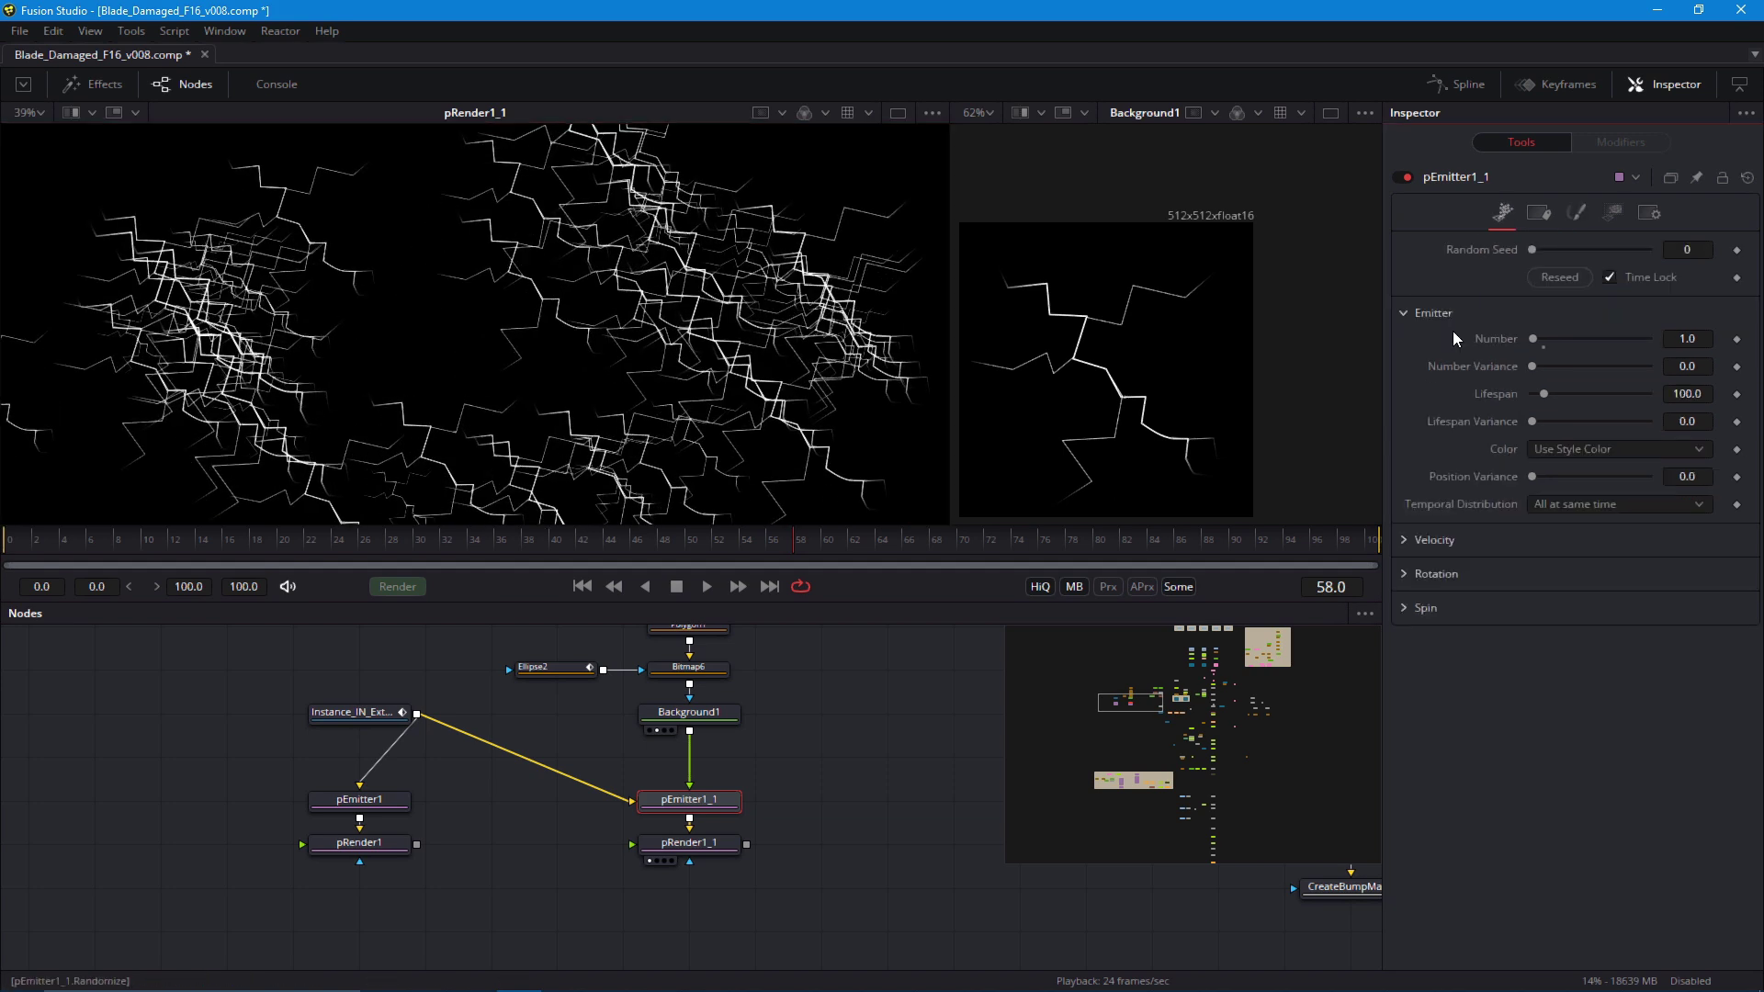
left_click(1408, 574)
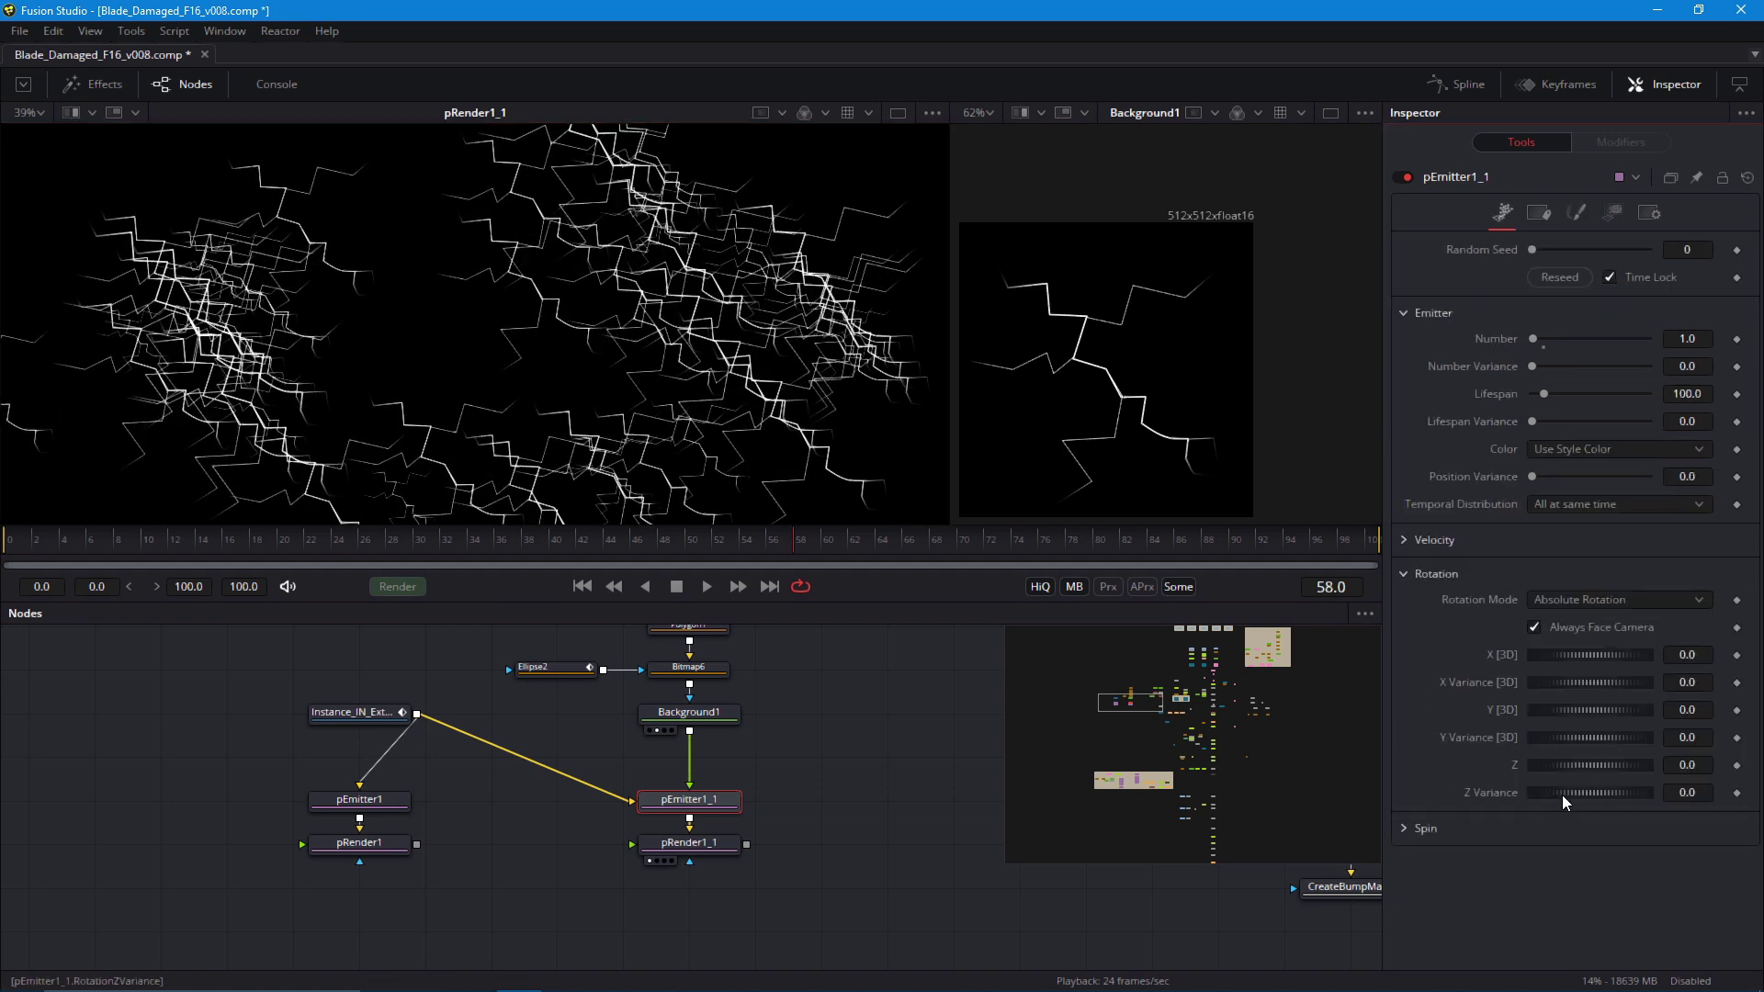
left_click_drag(1562, 796, 1622, 792)
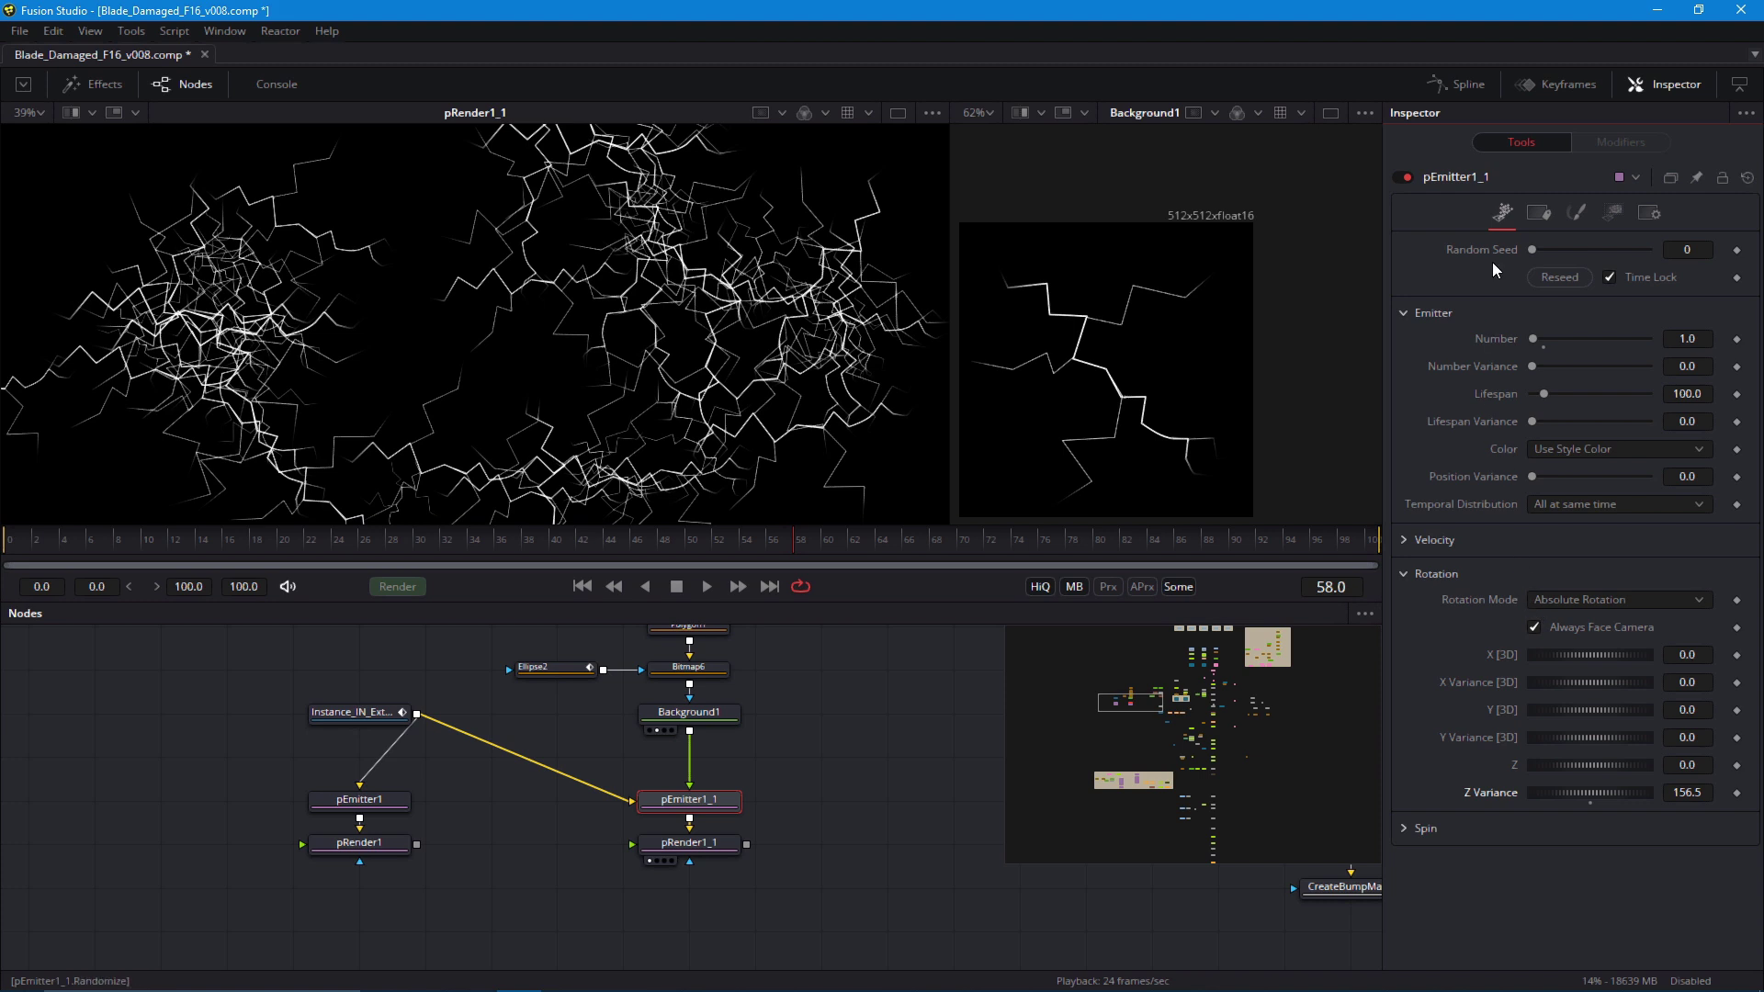
Reduce pEmitter1_1's particle Size to about 0.386 and play the crack particles from the first frame
left_click(1576, 213)
left_click_drag(1636, 516, 1576, 516)
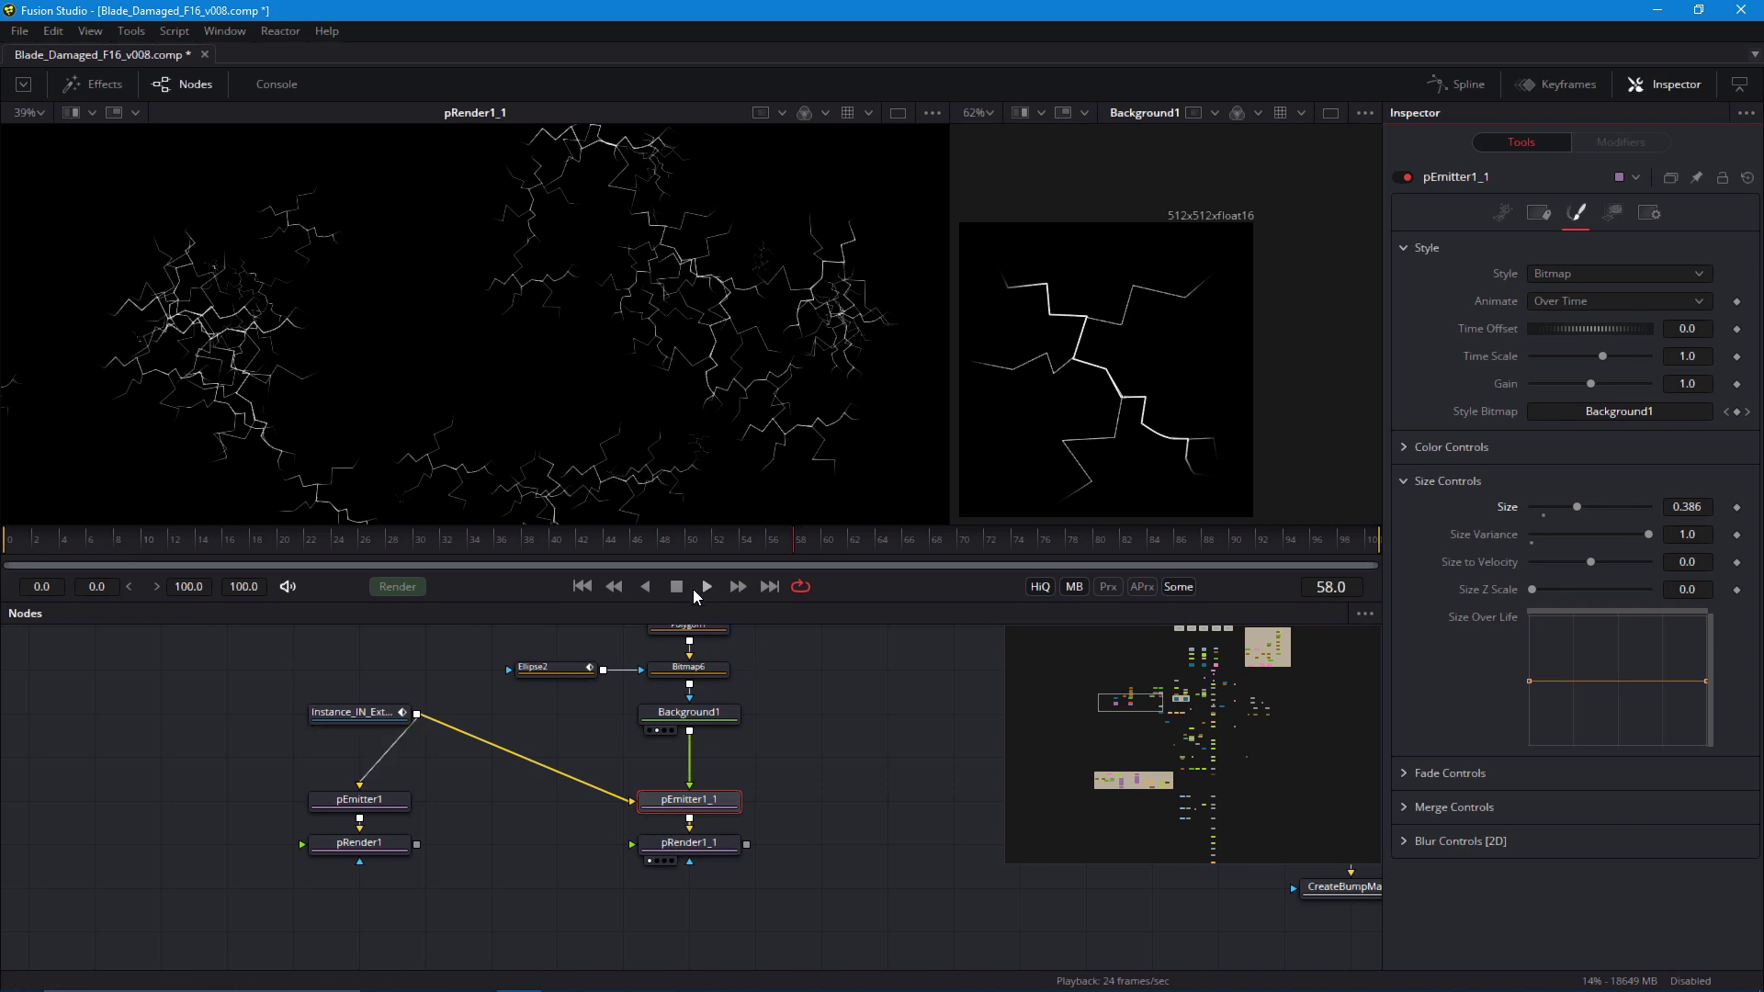
left_click(581, 587)
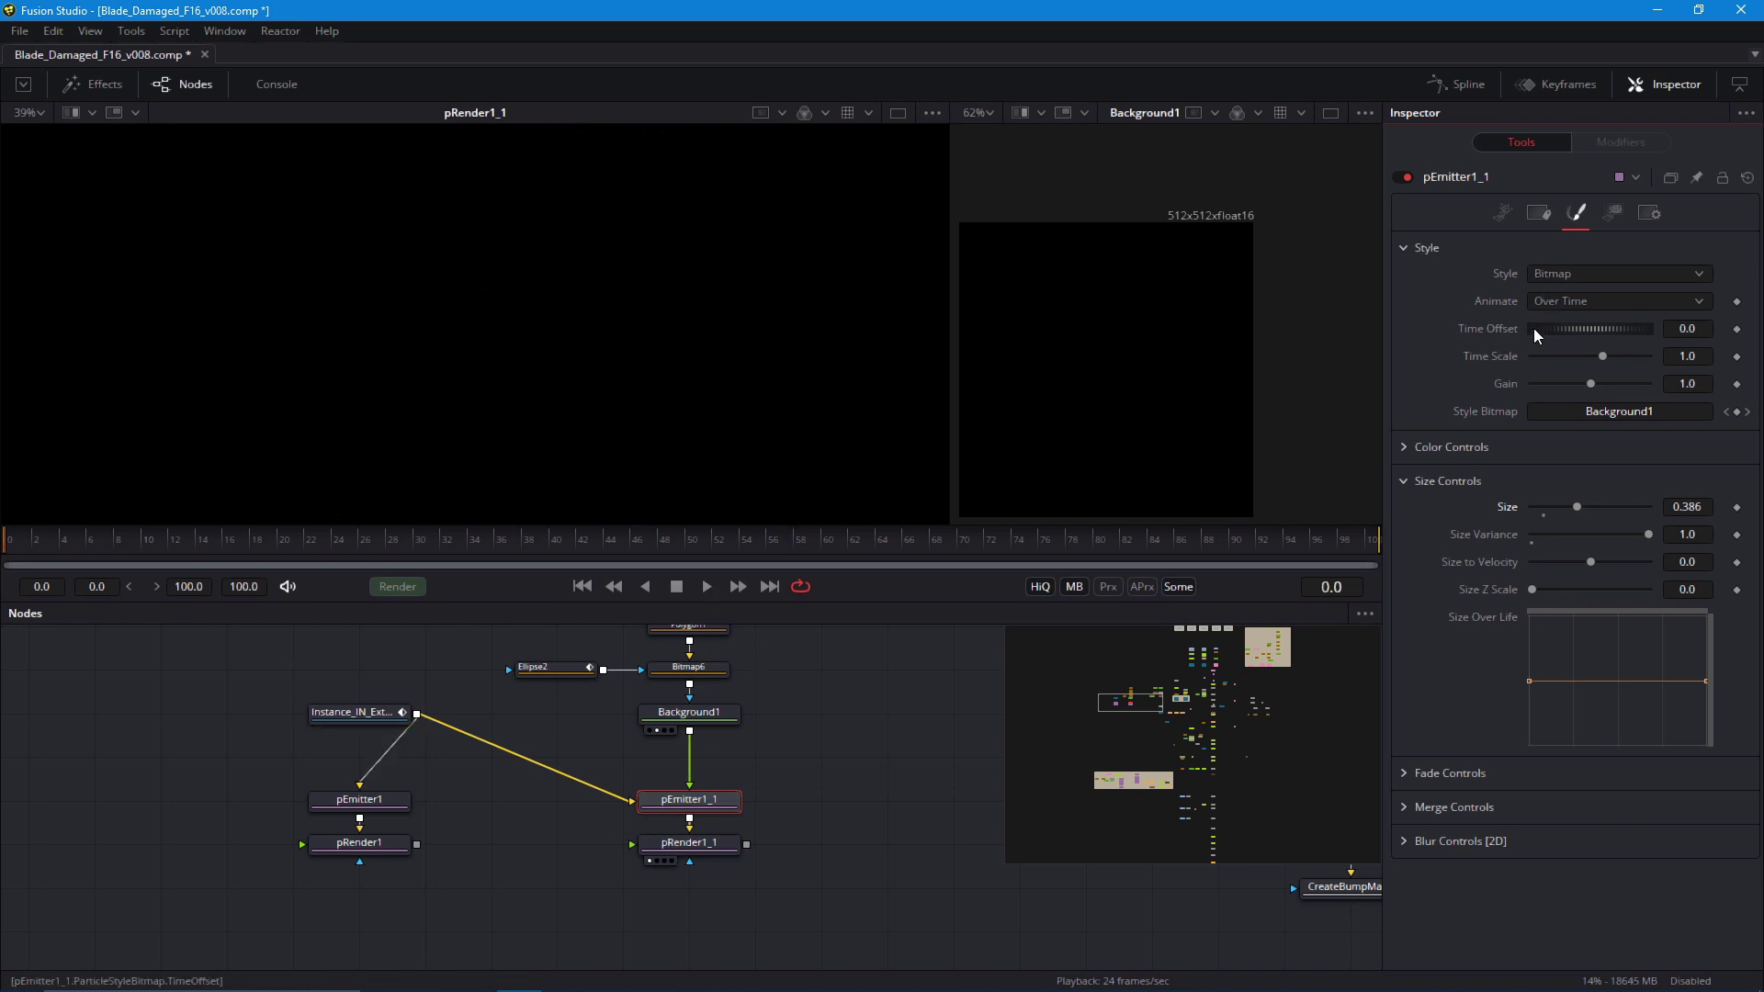
key("space")
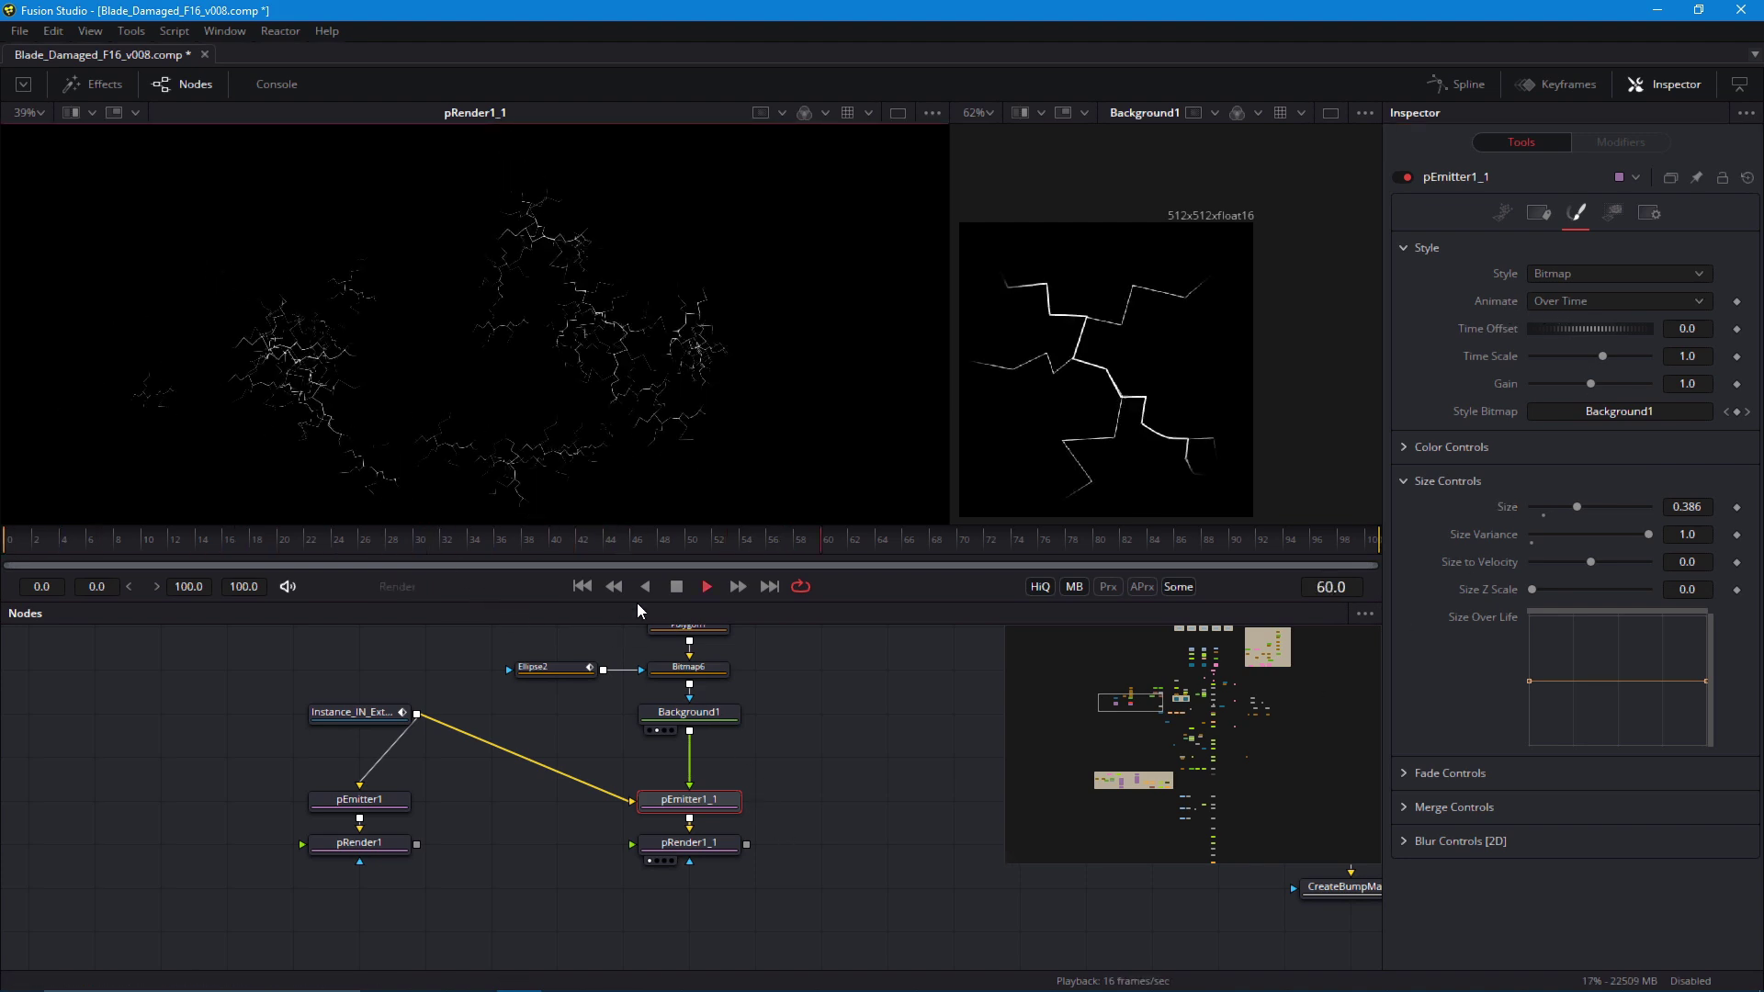
key("space")
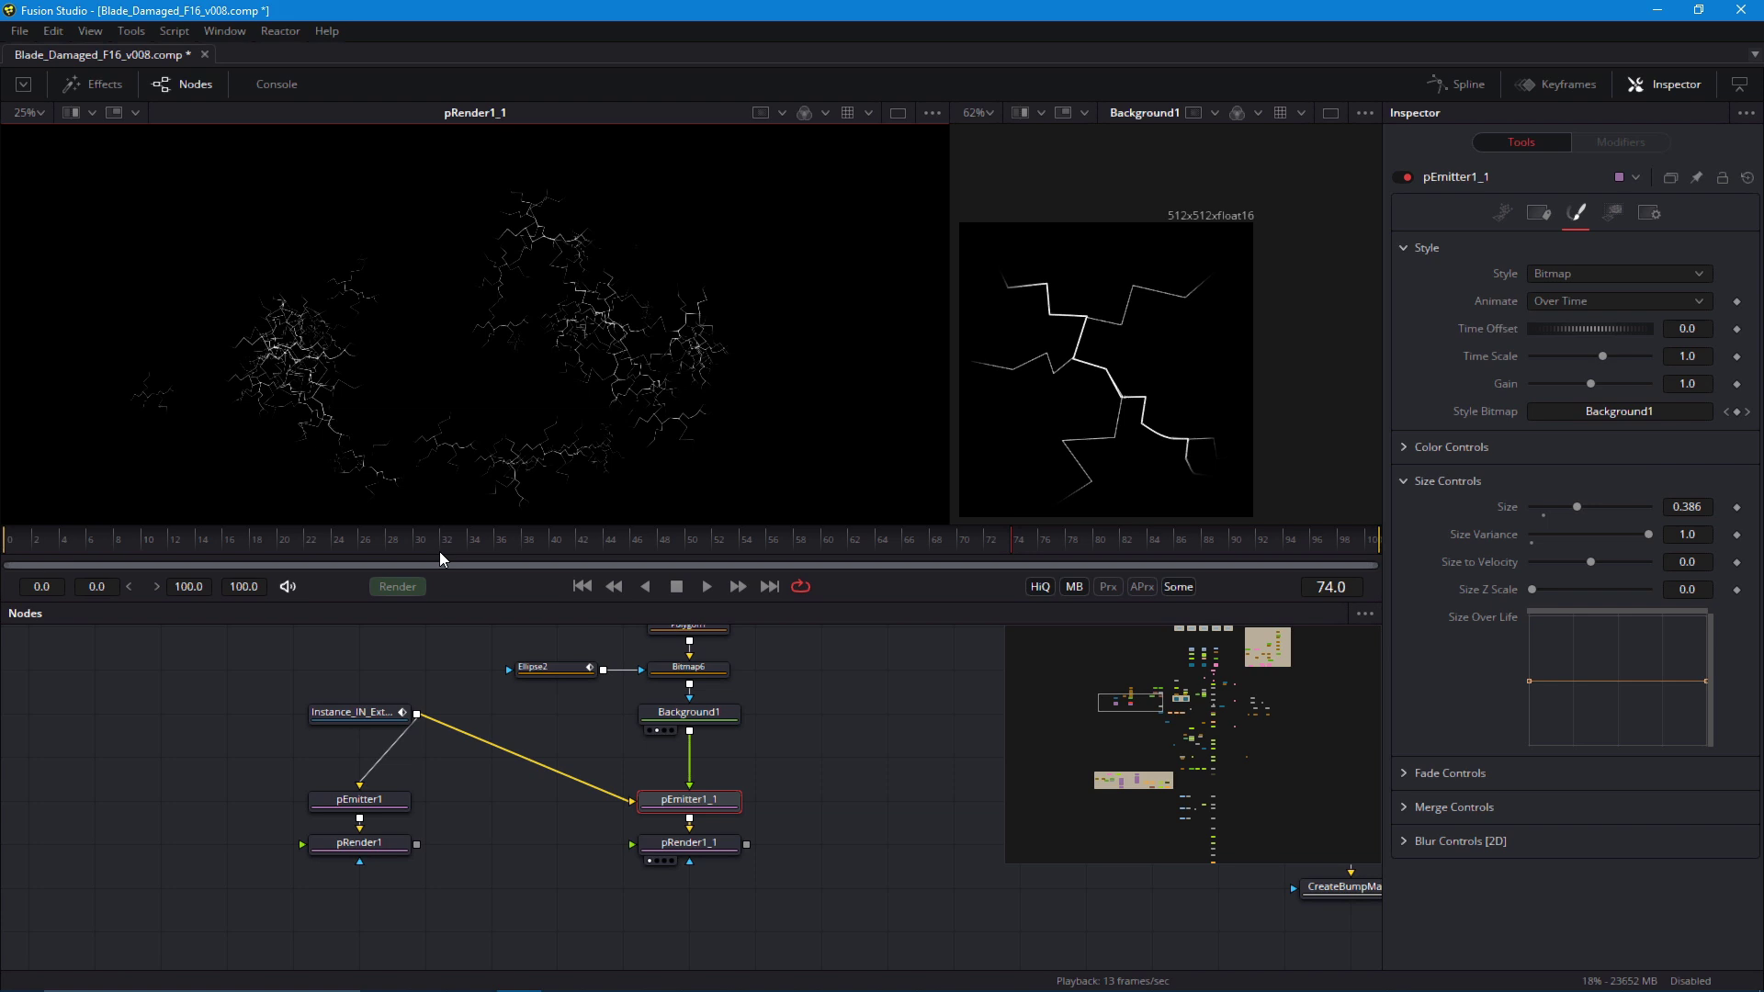
Set the style bitmap's Animate mode to Particle Age on pEmitter1_1 and play the cracks from the first frame
key("space")
left_click(583, 586)
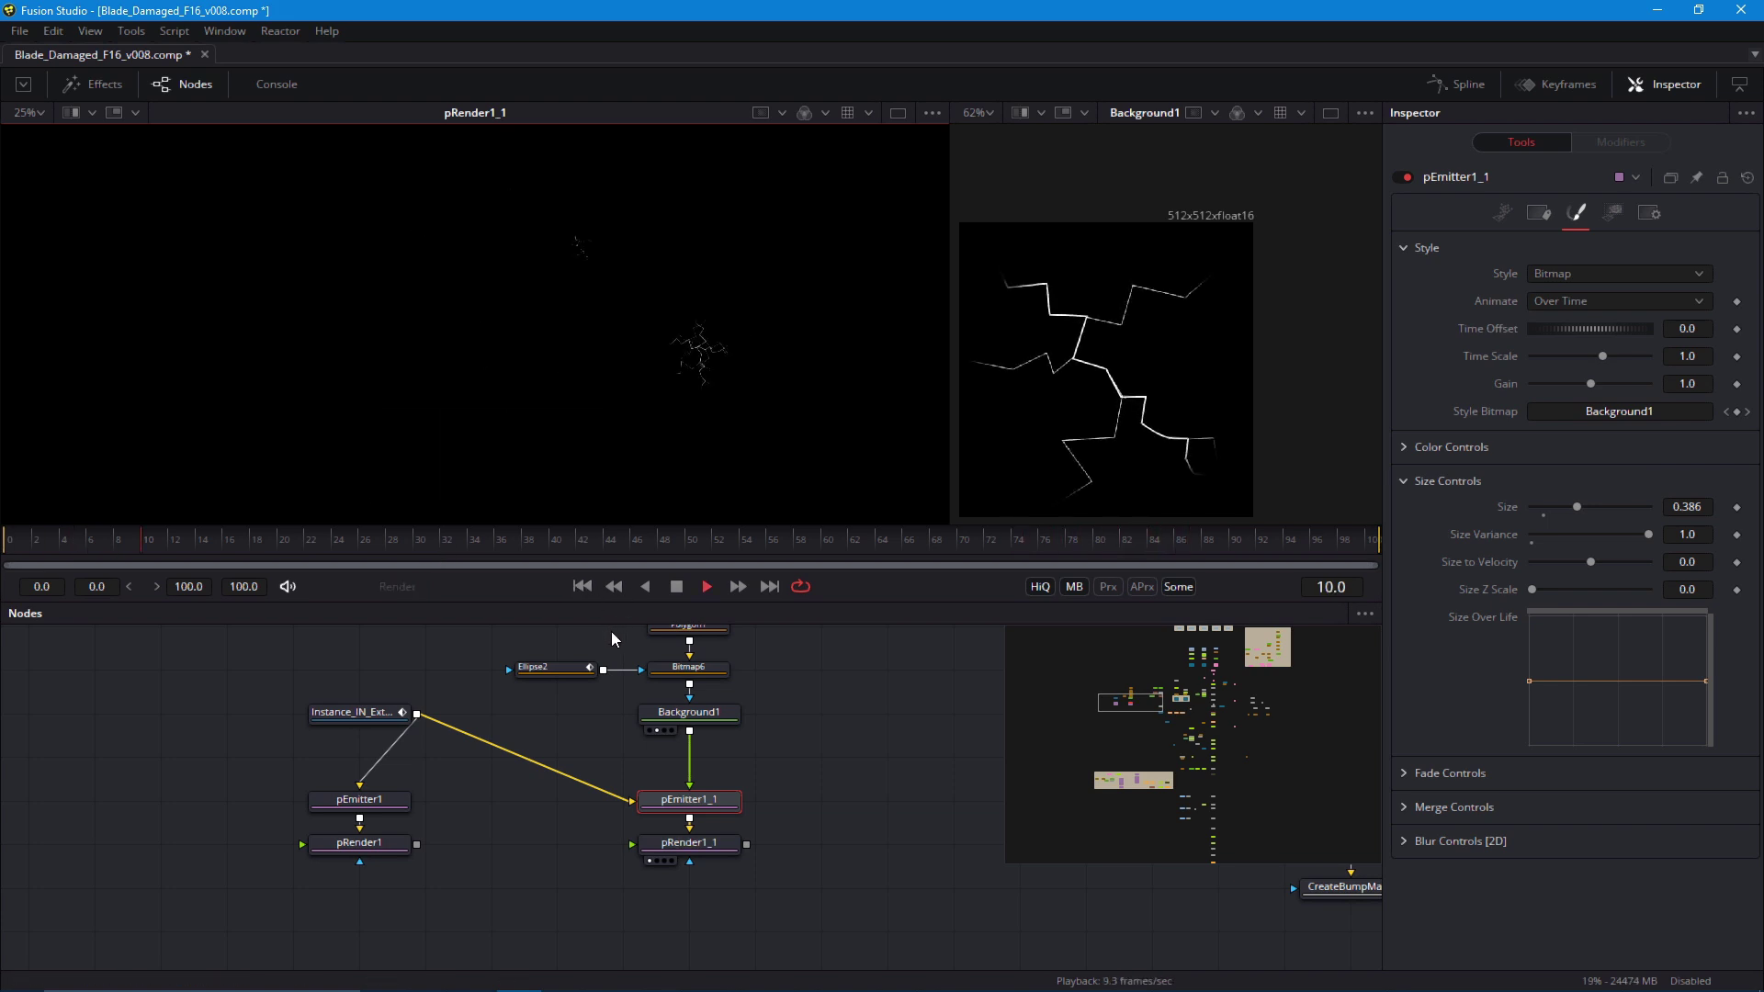
key("space")
left_click(577, 587)
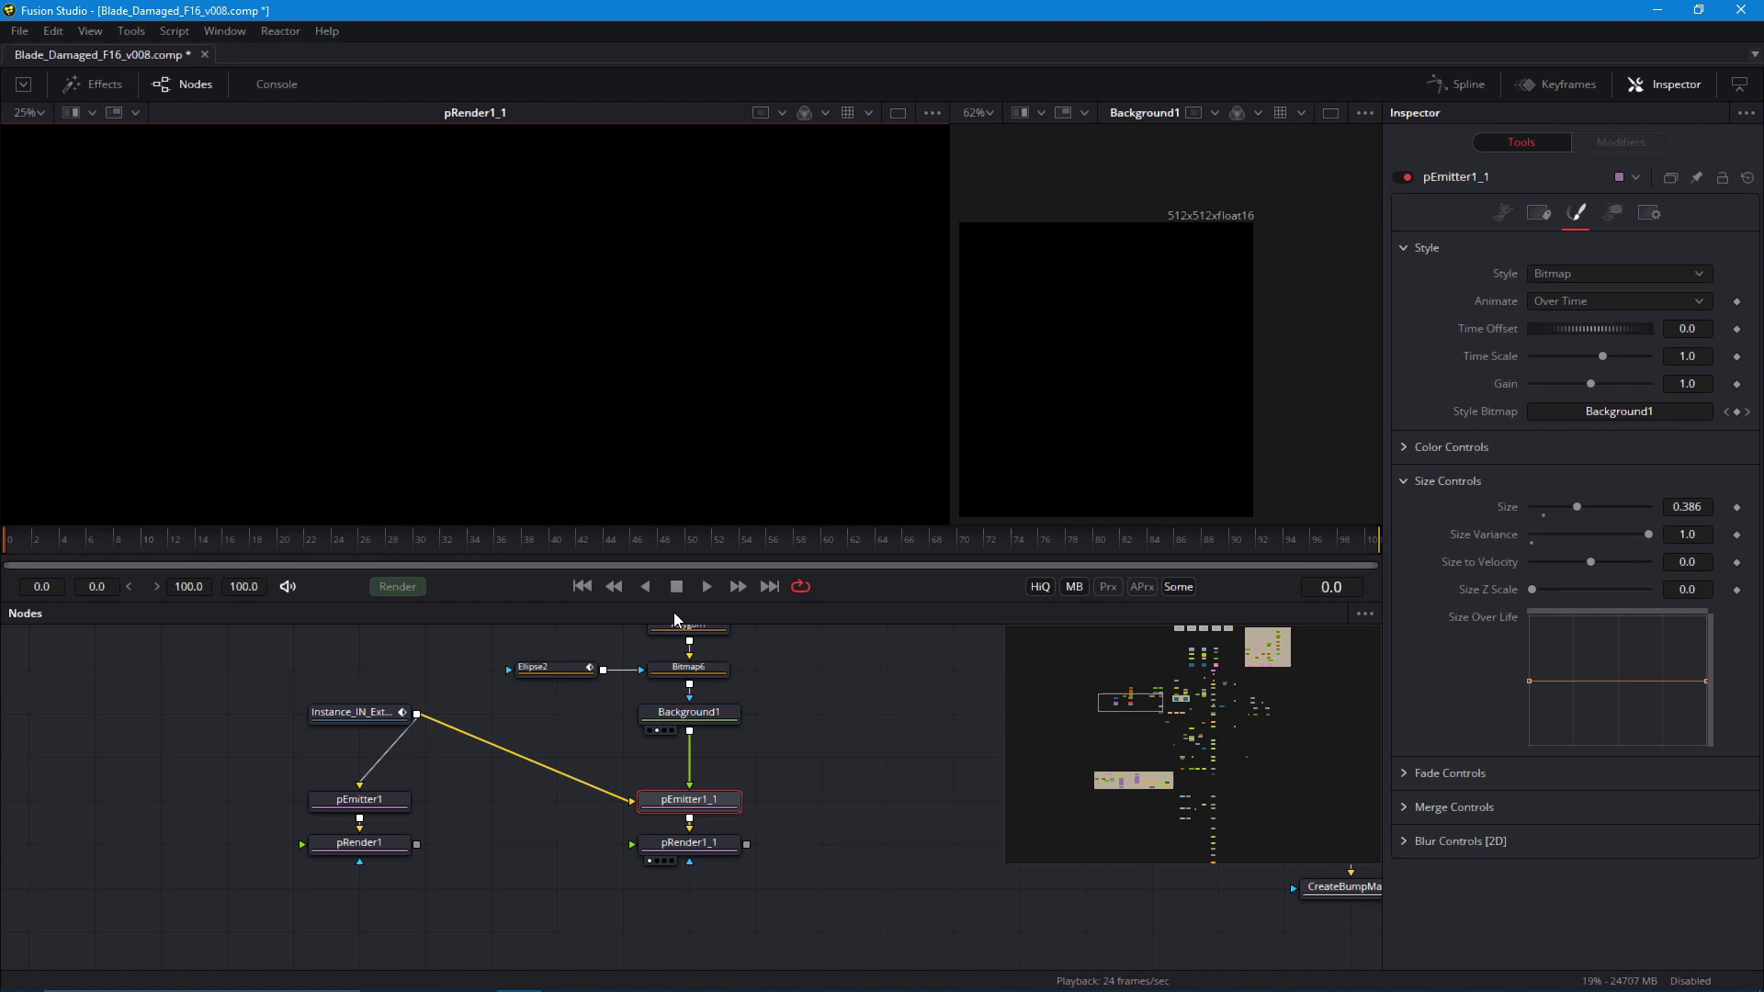
left_click(1553, 301)
left_click(1516, 326)
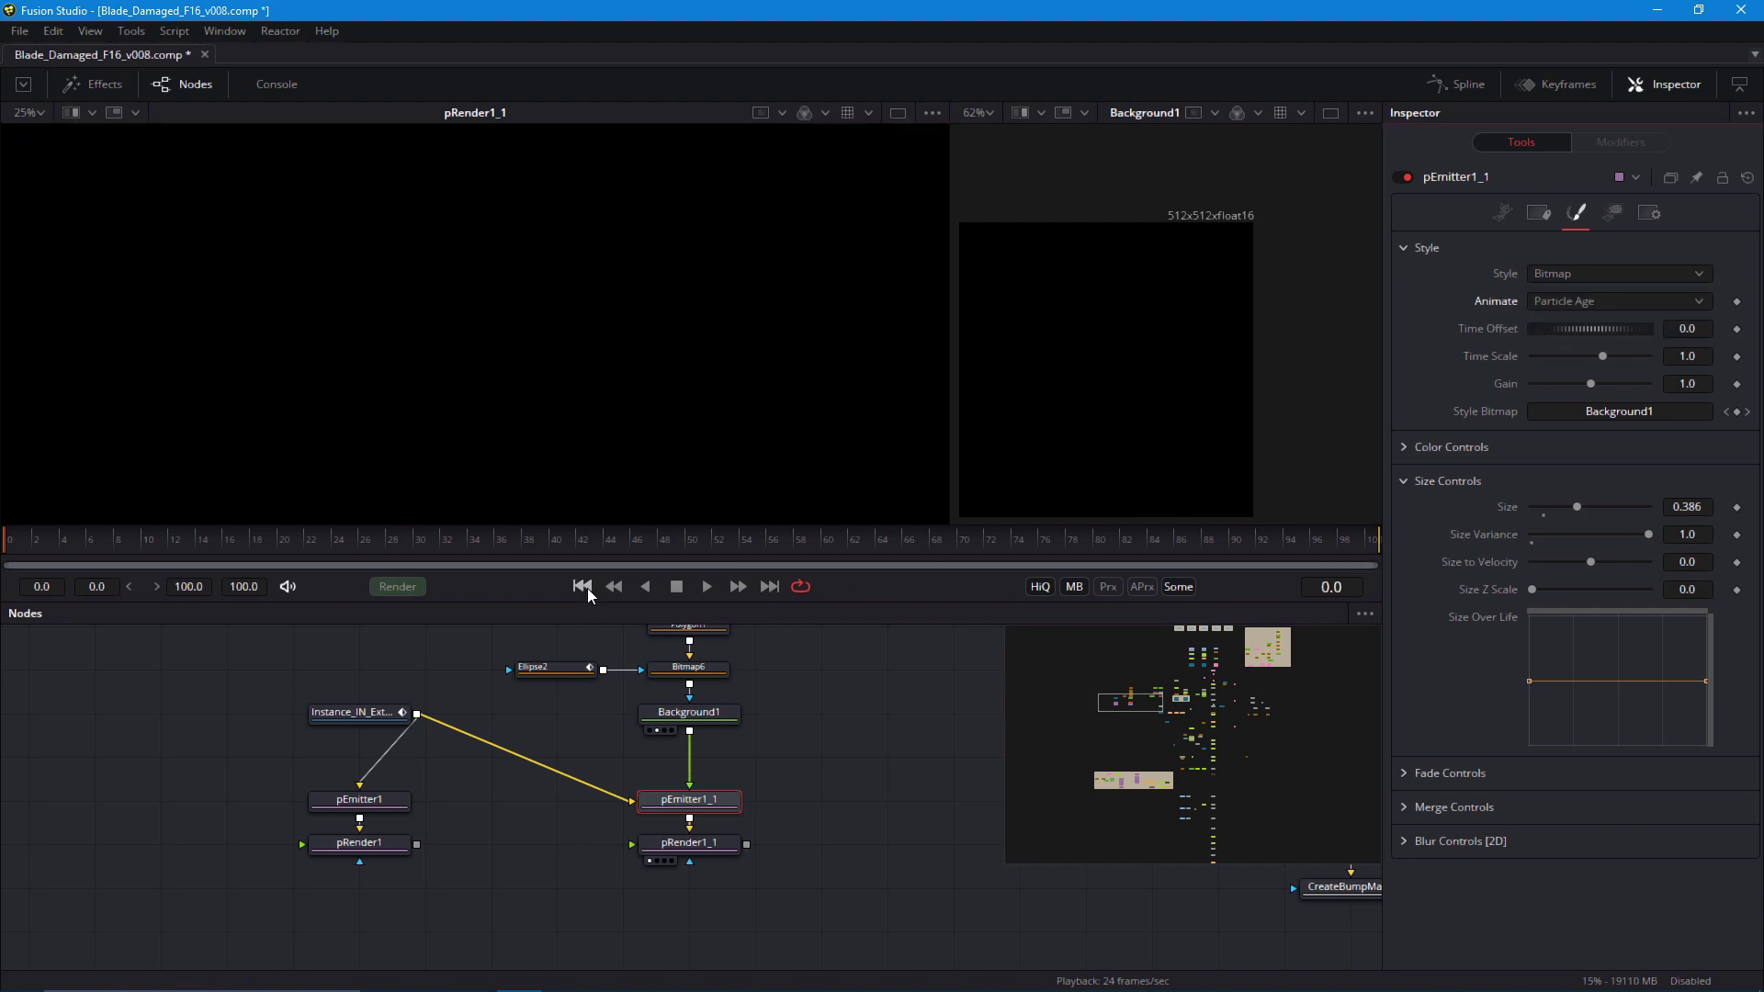
left_click(707, 586)
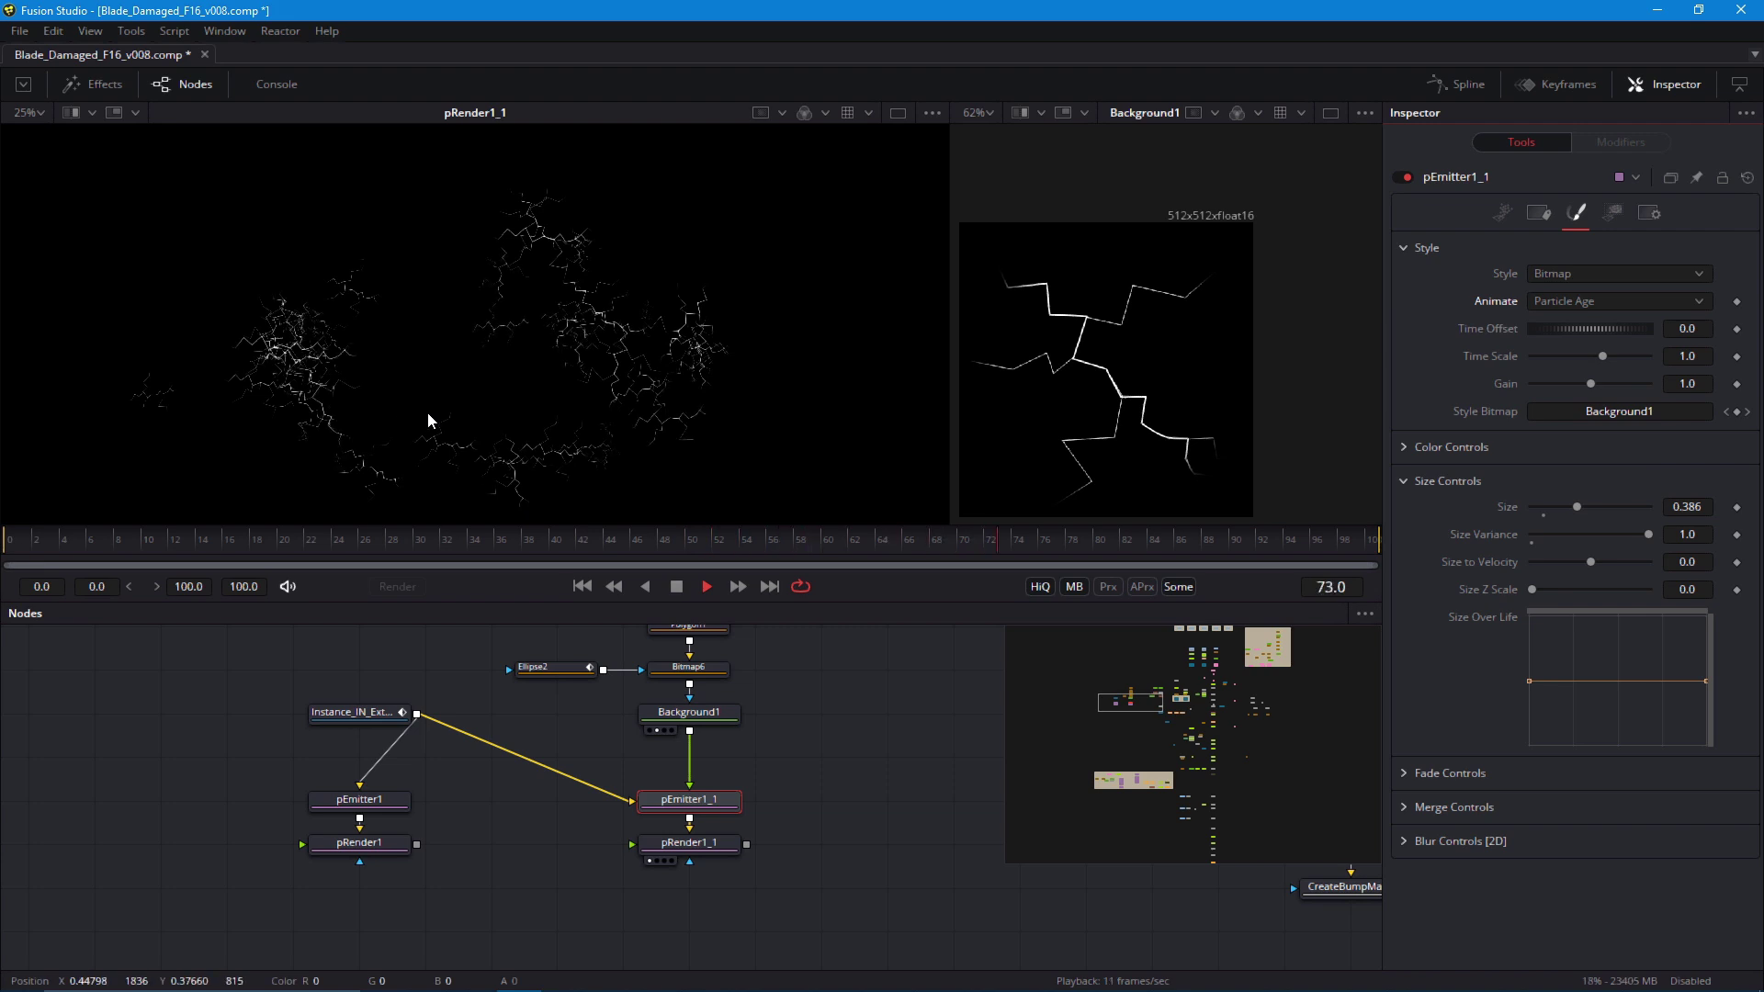
scroll(427, 412, "up", 1)
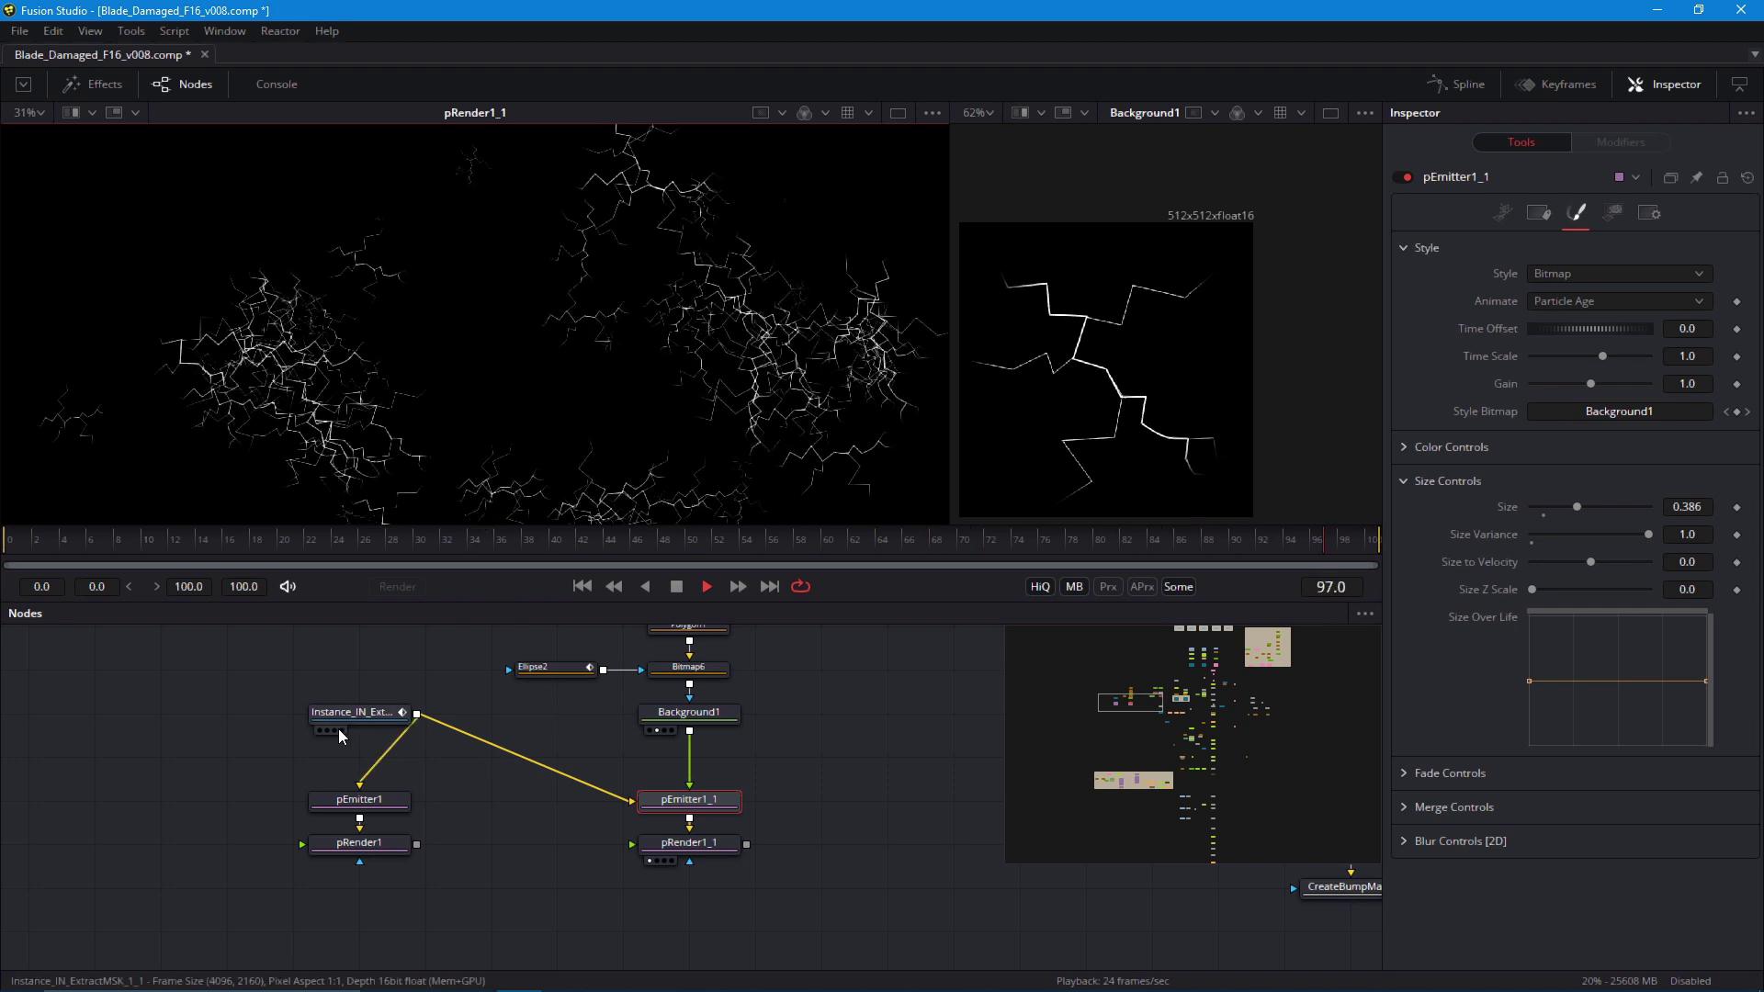
Move the mask instance closer to pEmitter1 and add a Merge with pRender1_1 as background and pRender1 as foreground
left_click_drag(338, 729, 340, 773)
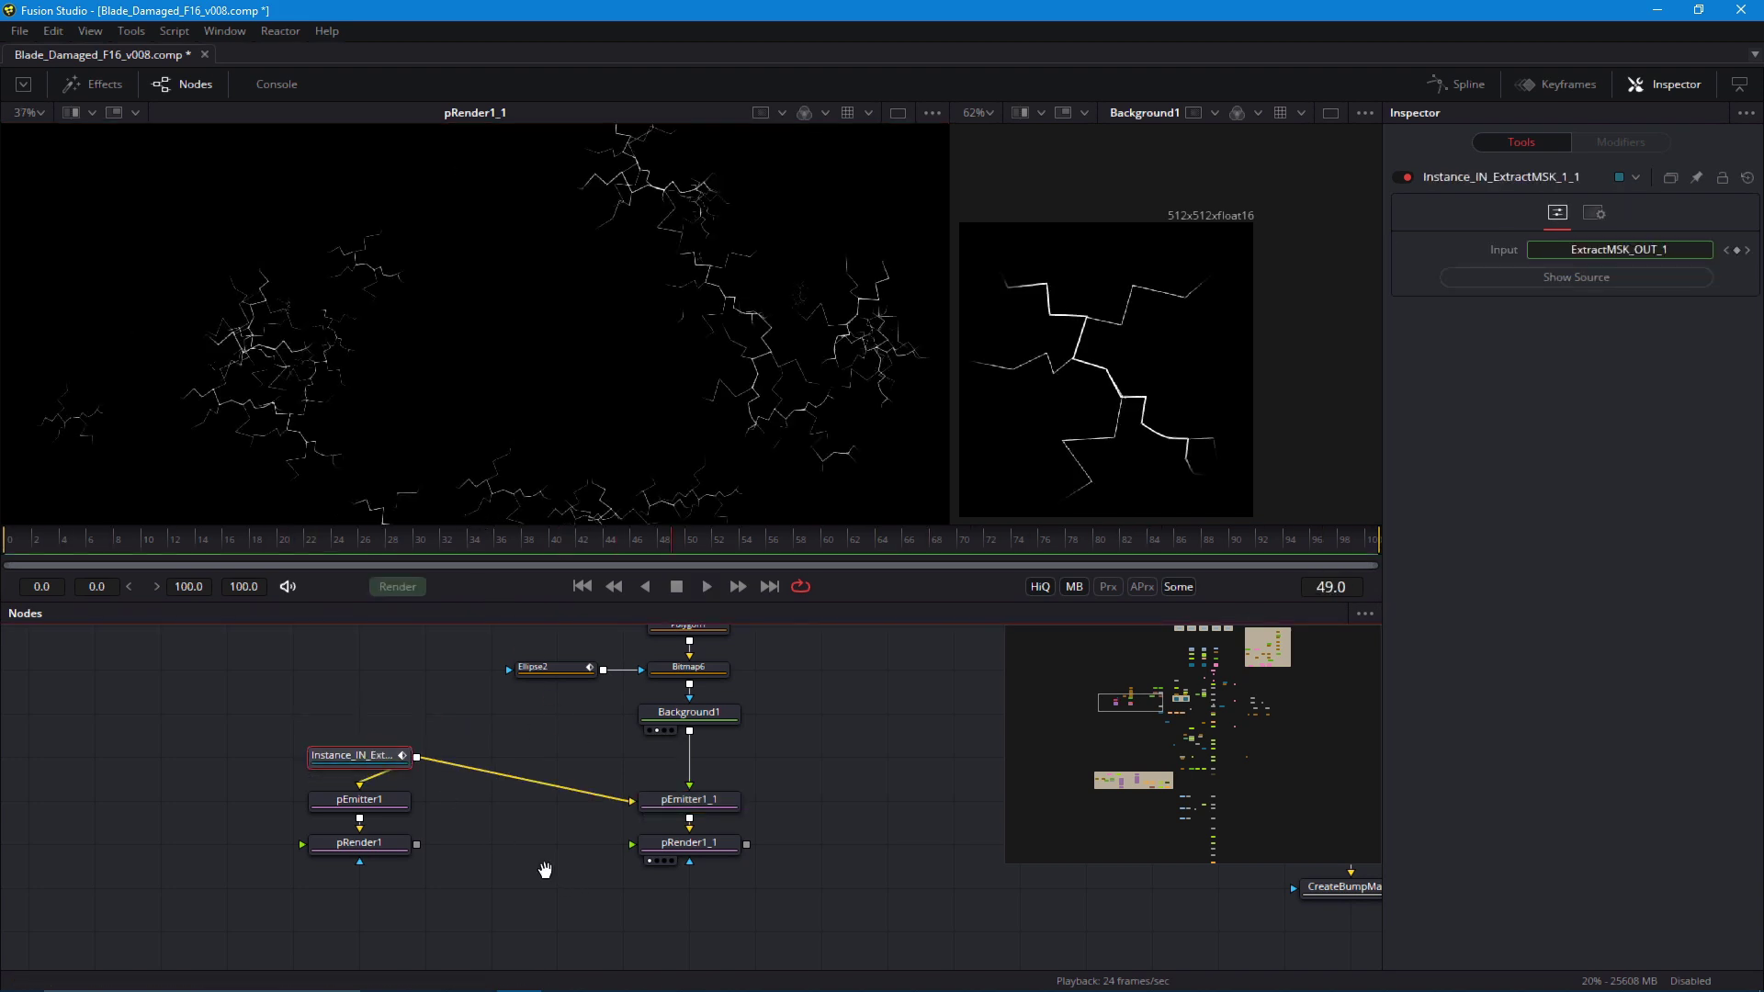
scroll(468, 855, "down", 2)
left_click_drag(544, 870, 512, 790)
type("merg")
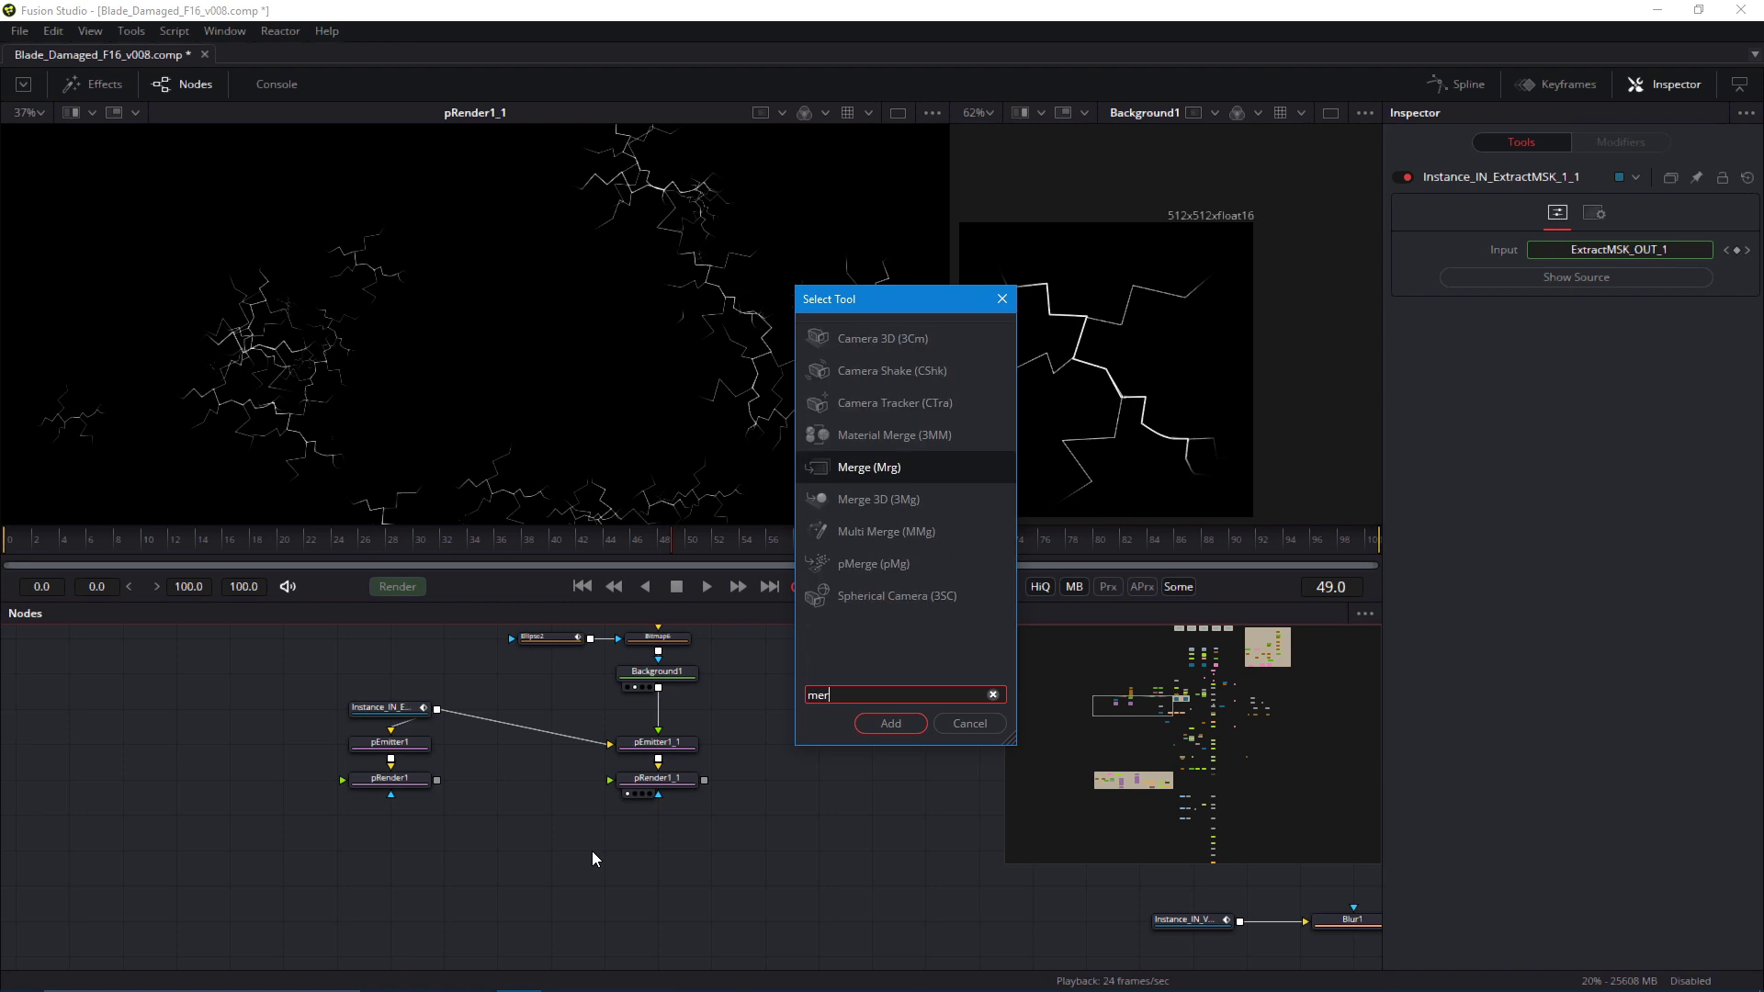
key("Return")
left_click_drag(704, 780, 705, 783)
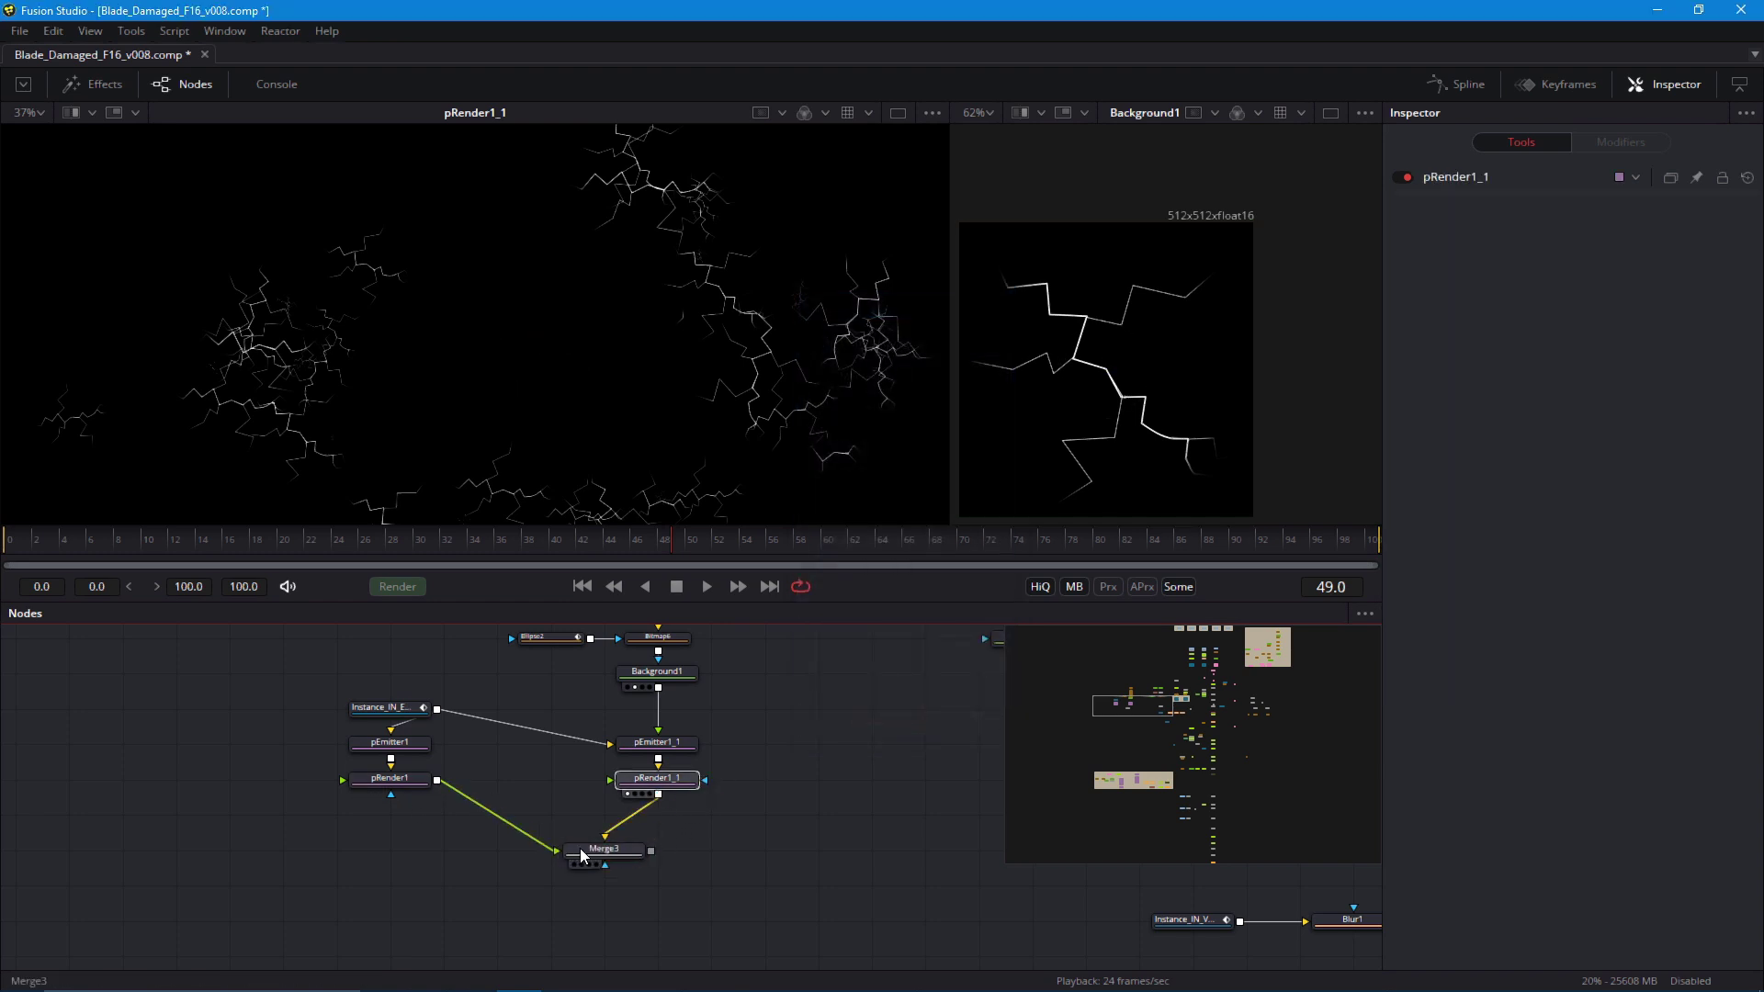
Display Merge3 in the viewer and play the combined dots and cracks from the first frame
key("1")
left_click(581, 587)
key("space")
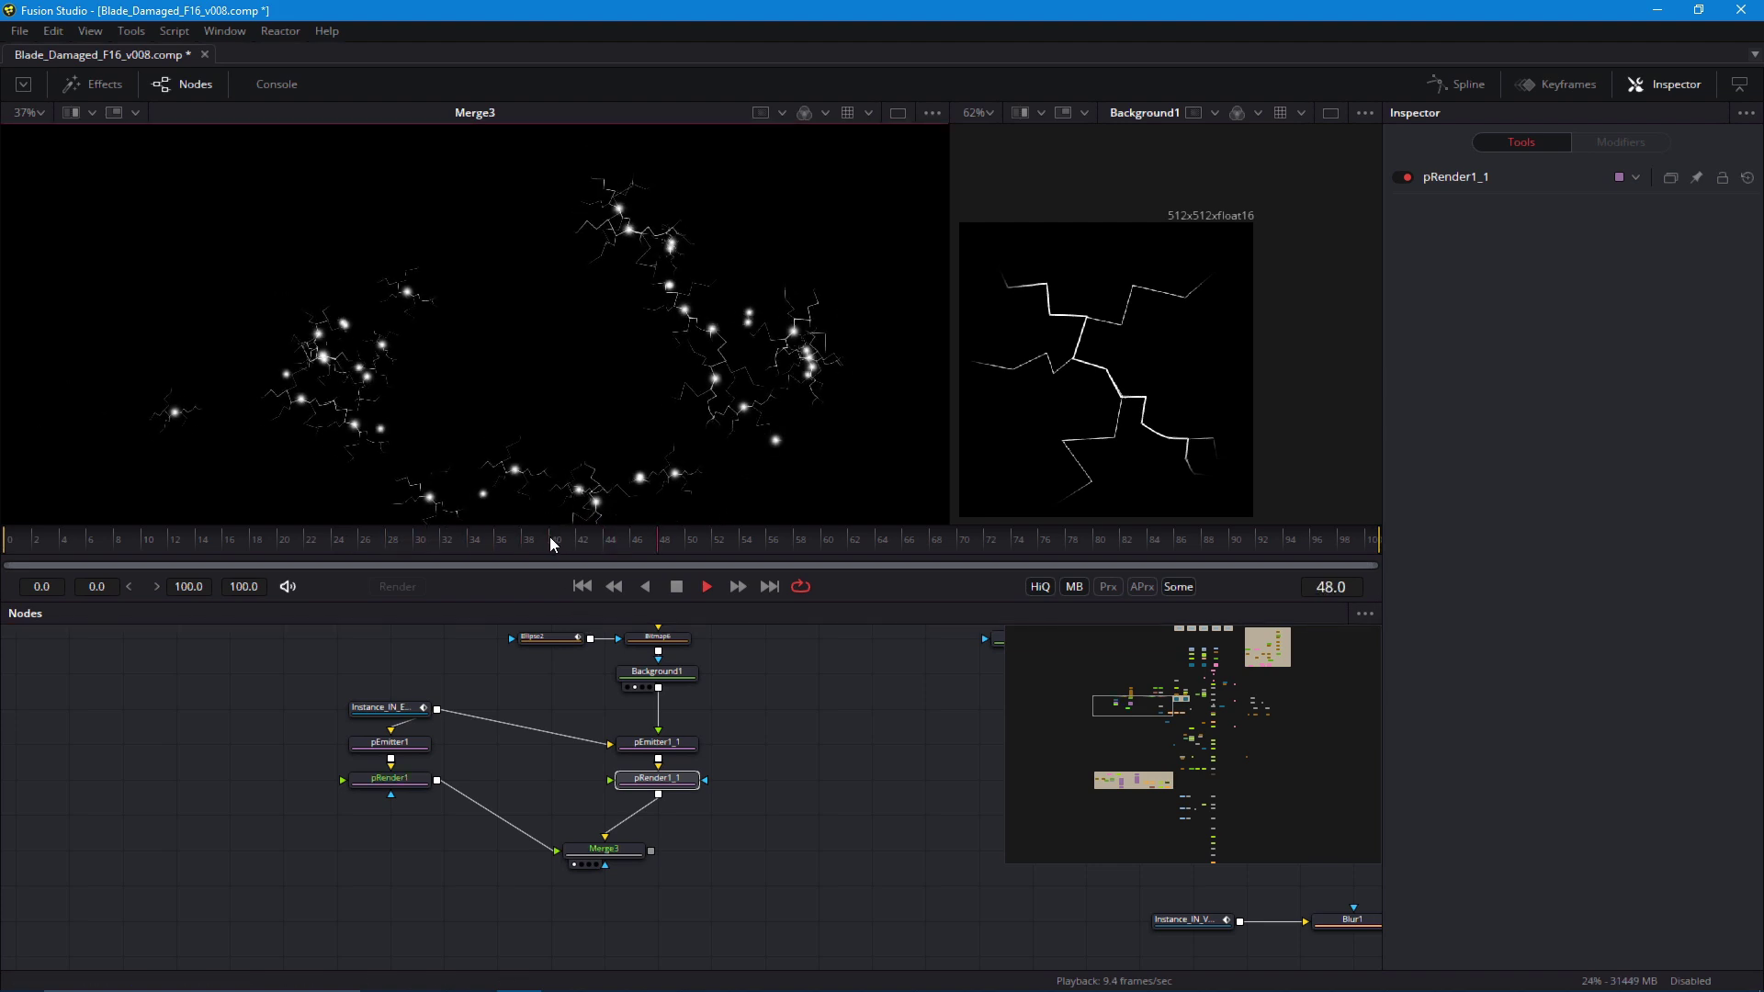
scroll(541, 505, "up", 1)
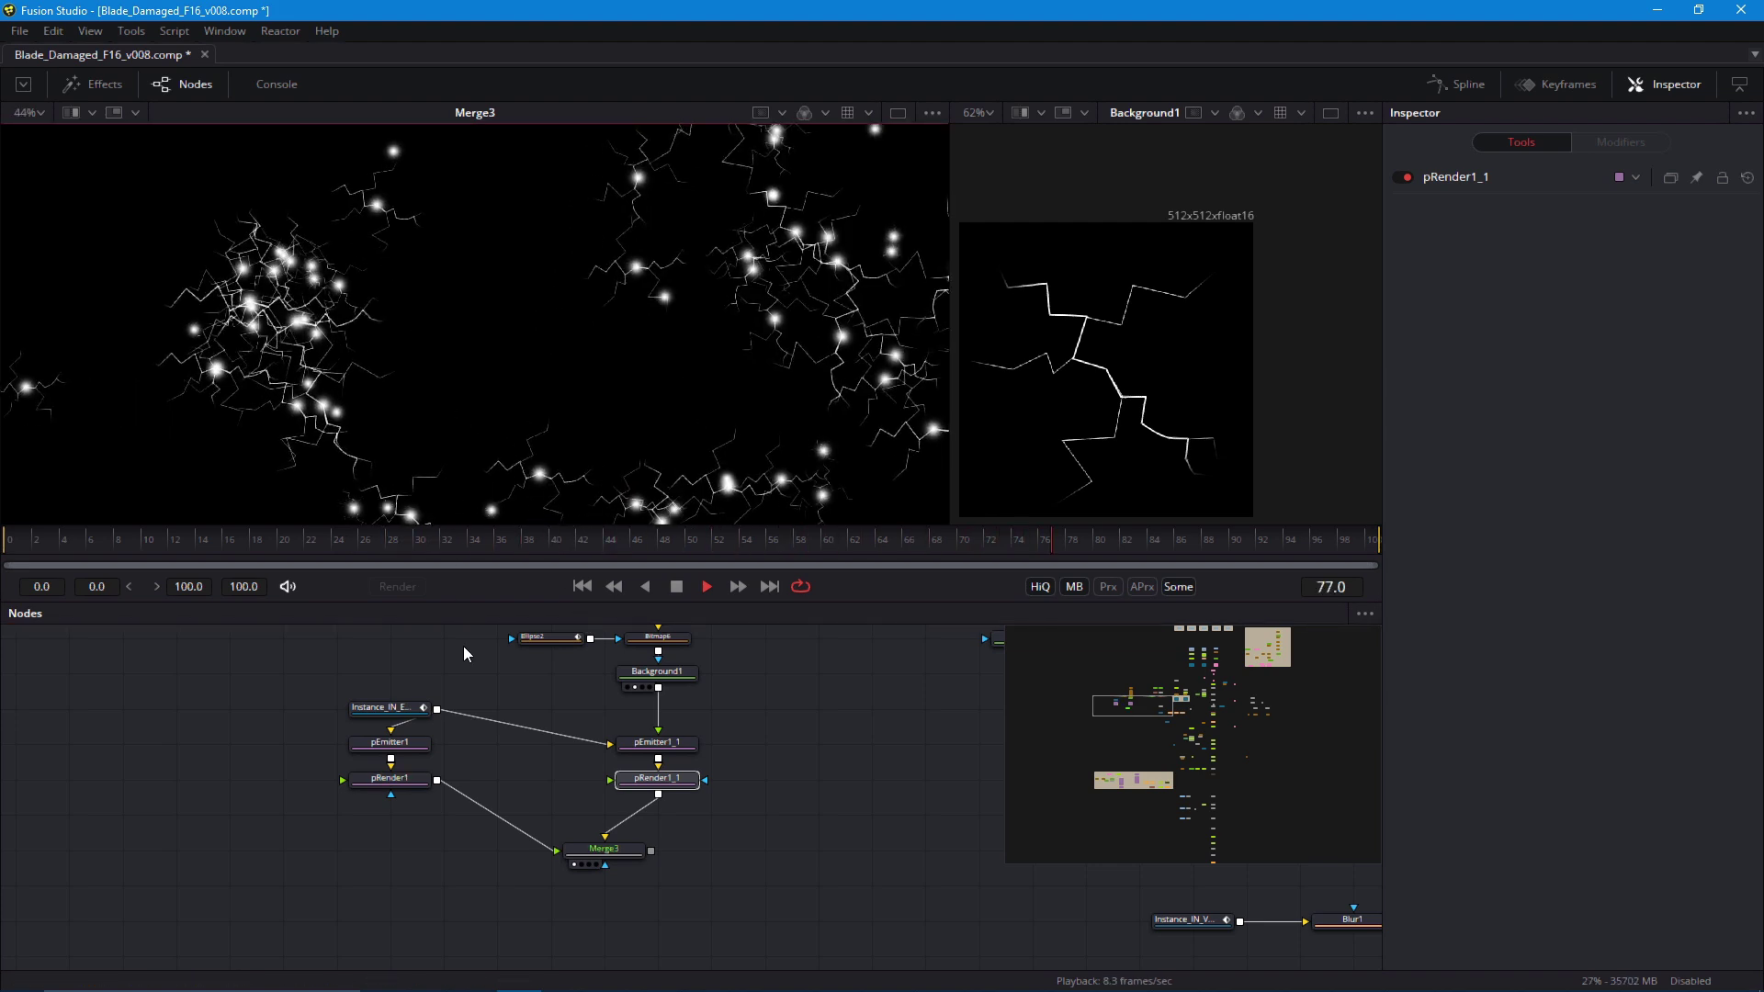
left_click(582, 587)
key("space")
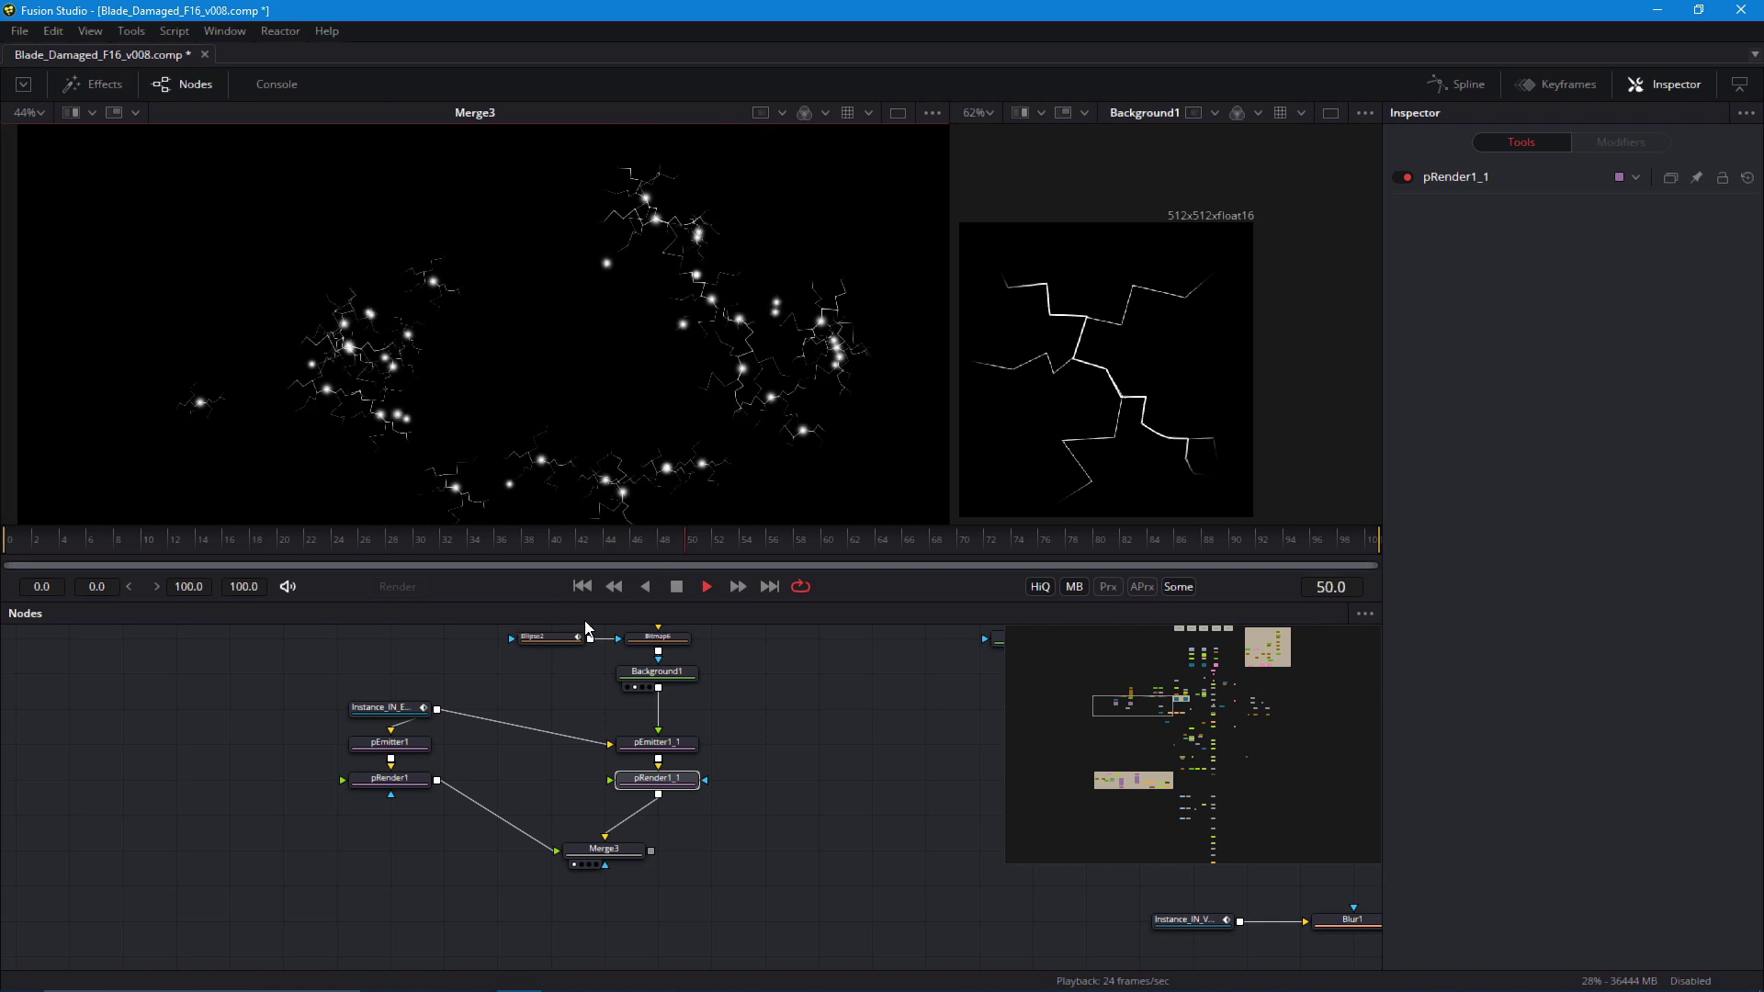
left_click(582, 589)
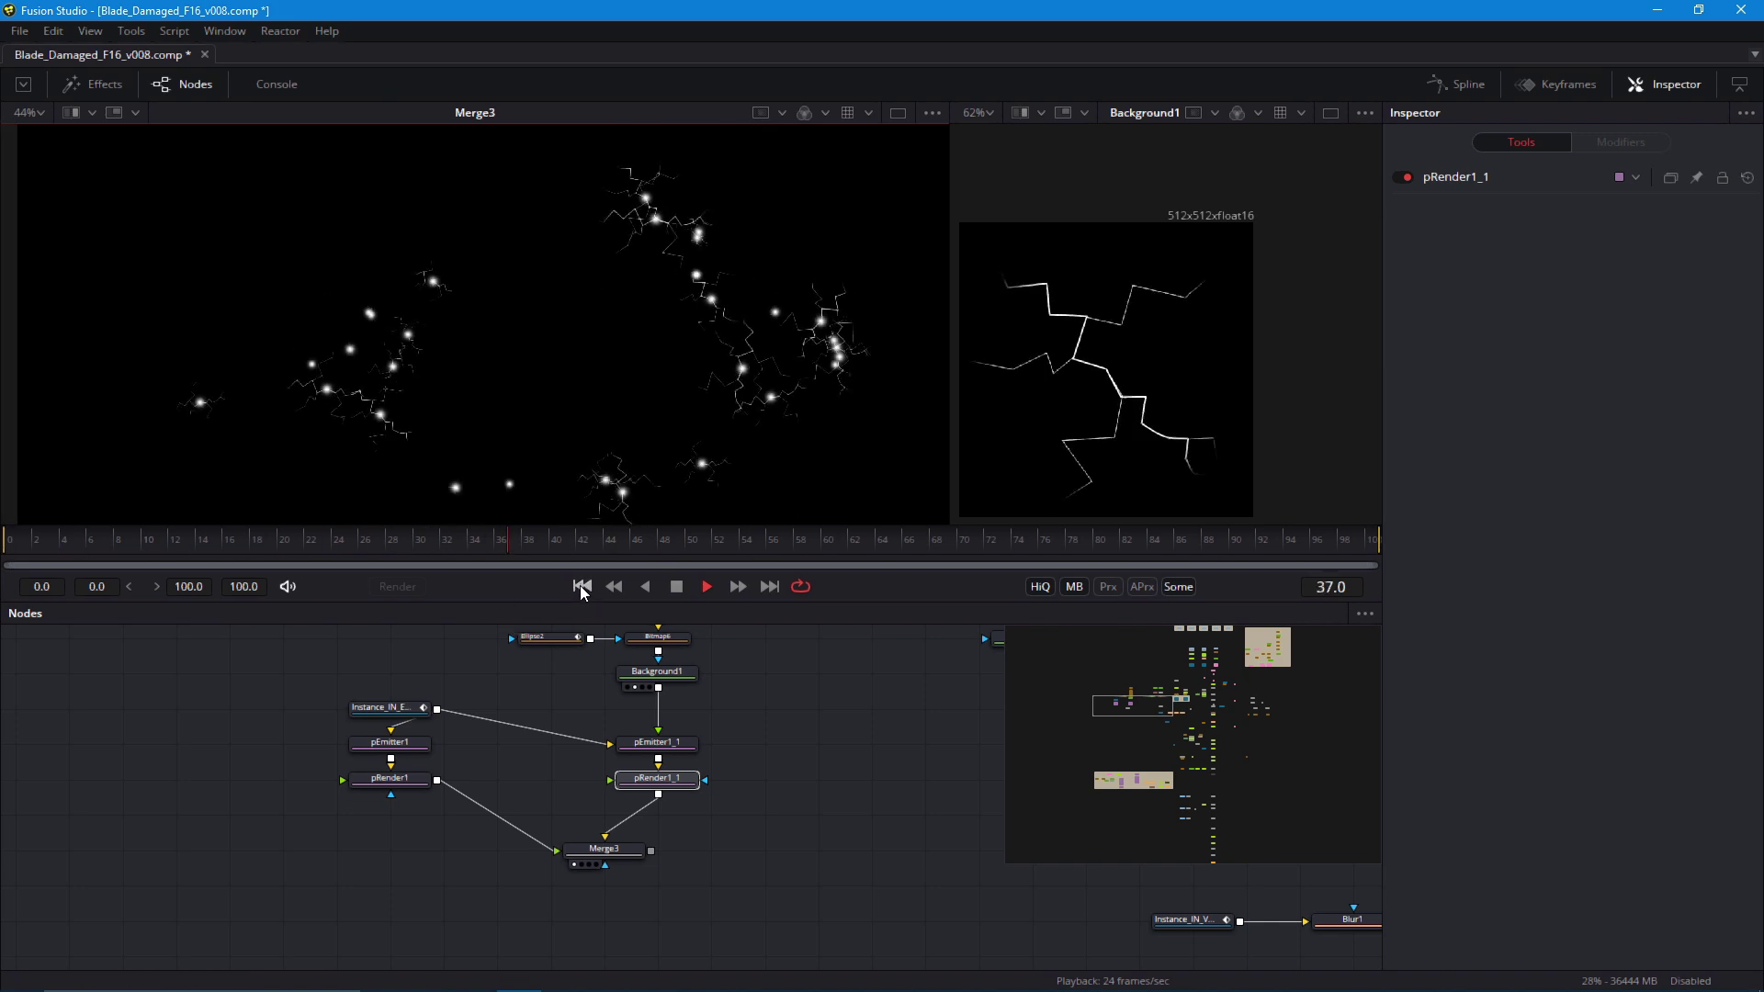
key("space")
Add a Bitmap mask tool fed by Merge3 and align Merge3 below pRender1_1
left_click_drag(815, 856, 746, 834)
scroll(463, 813, "up", 1)
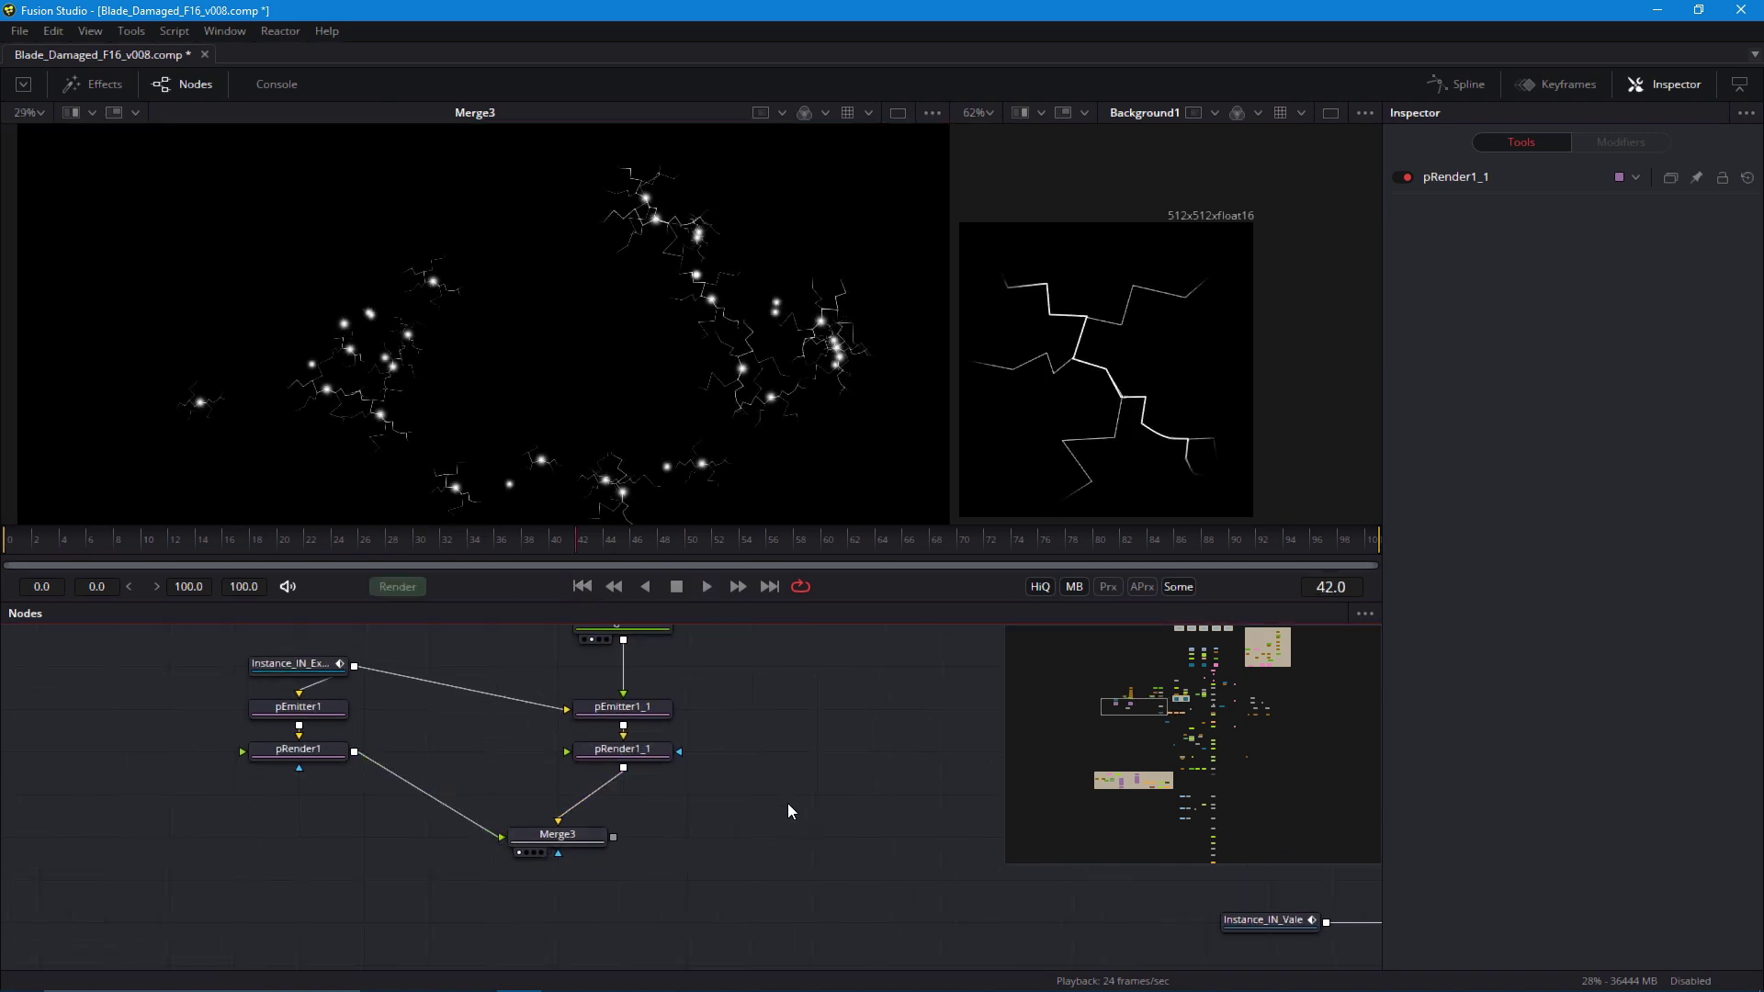
key("shift+space")
type("bmp")
key("Return")
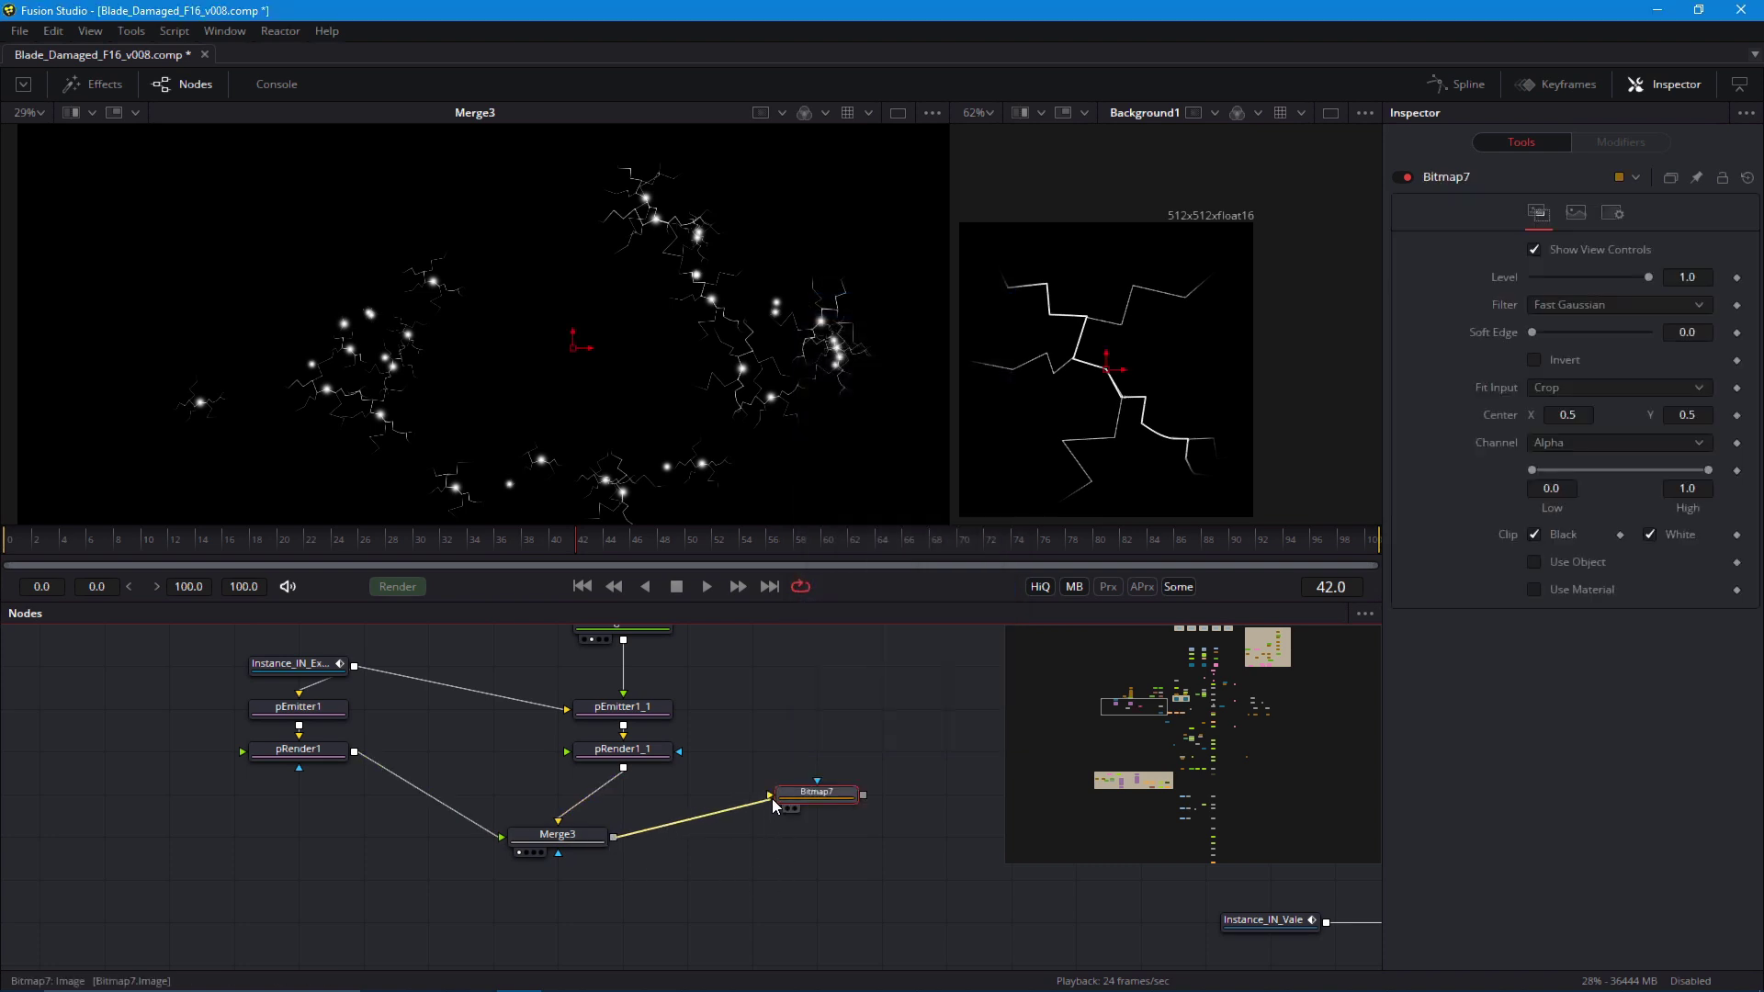
left_click_drag(817, 792, 882, 877)
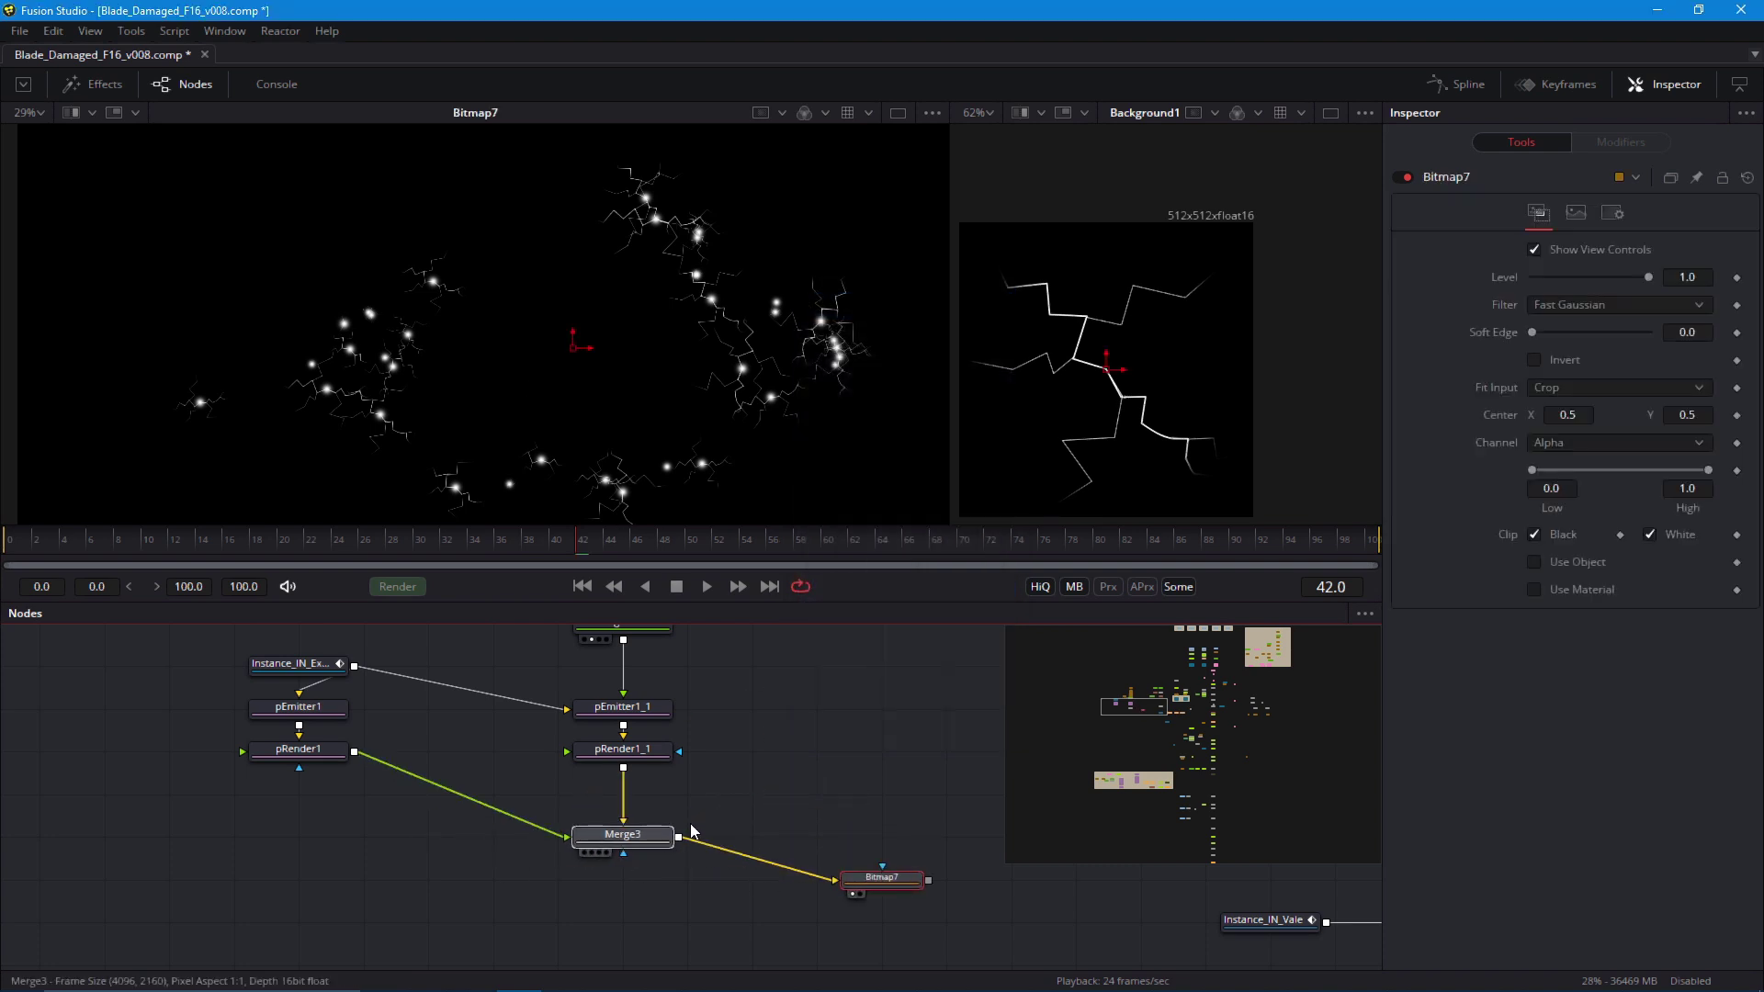
left_click_drag(558, 834, 750, 834)
left_click(327, 757)
Locate the bump map branch and inspect the outputs of CreateBumpMap1 and Merge1
left_click_drag(634, 846, 177, 830)
left_click_drag(432, 865, 560, 832)
left_click_drag(430, 924, 408, 839)
left_click_drag(546, 854, 280, 827)
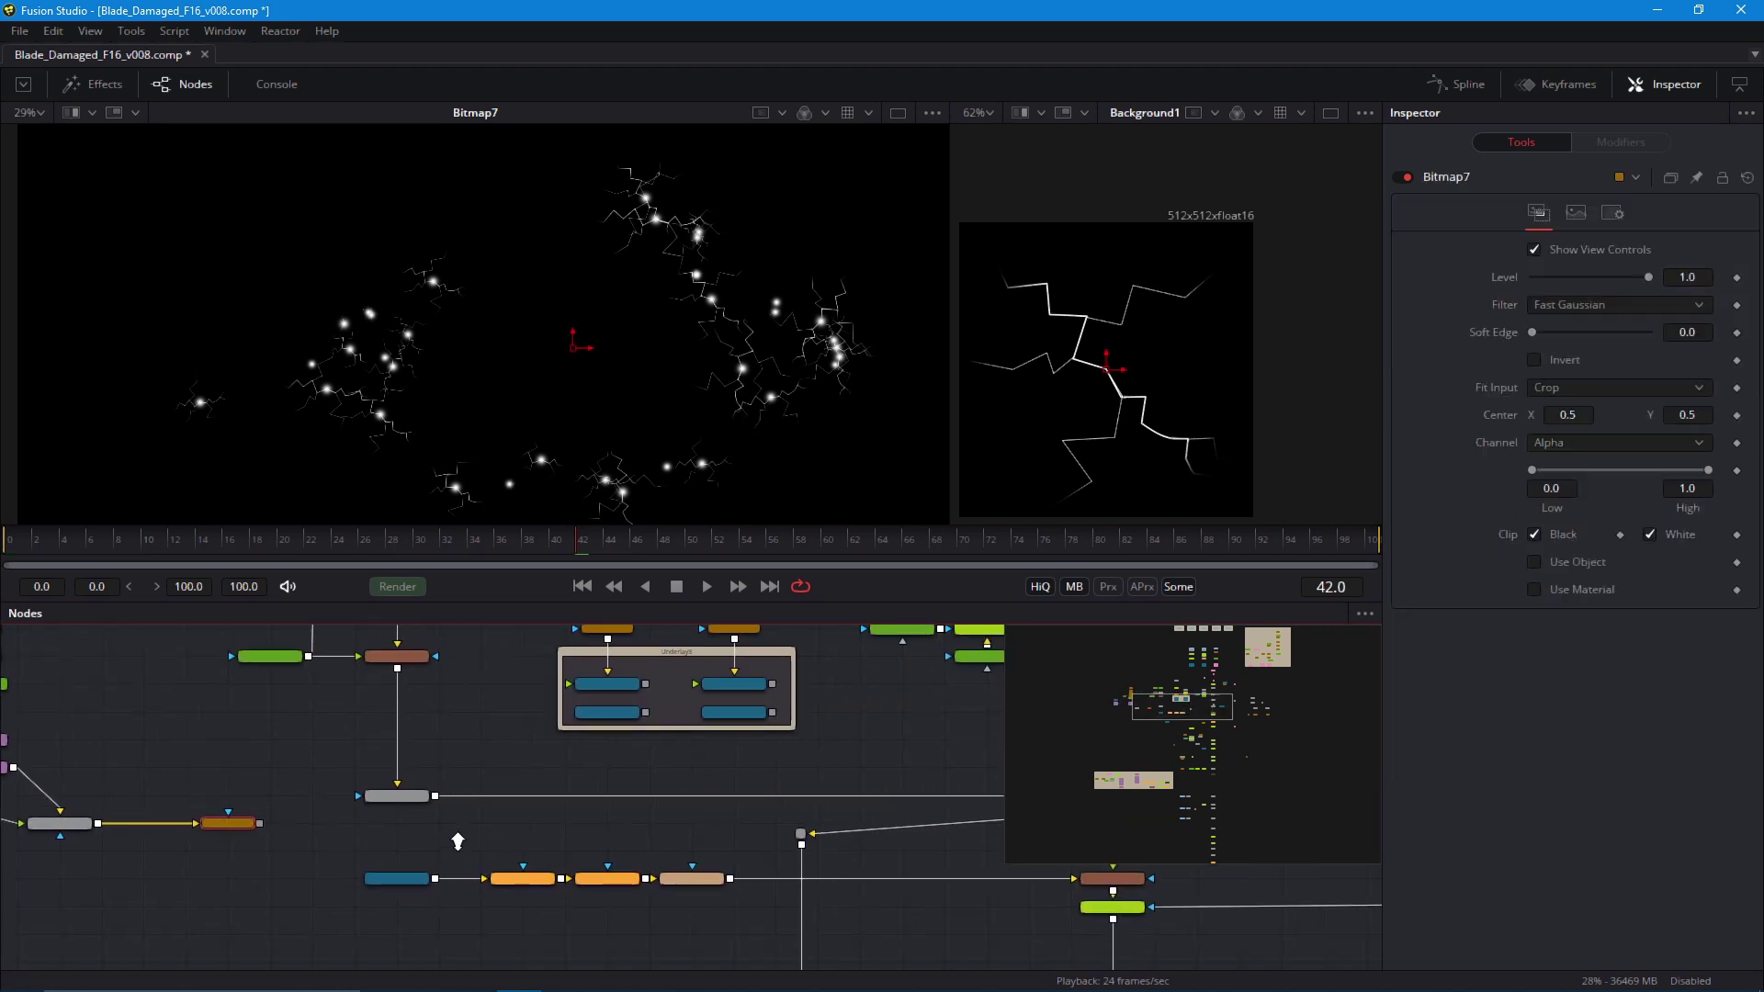
left_click_drag(456, 842, 540, 815)
scroll(552, 815, "up", 2)
left_click_drag(746, 810, 634, 866)
scroll(788, 829, "up", 1)
left_click_drag(634, 796, 679, 873)
left_click_drag(488, 401, 486, 397)
left_click_drag(590, 797, 617, 862)
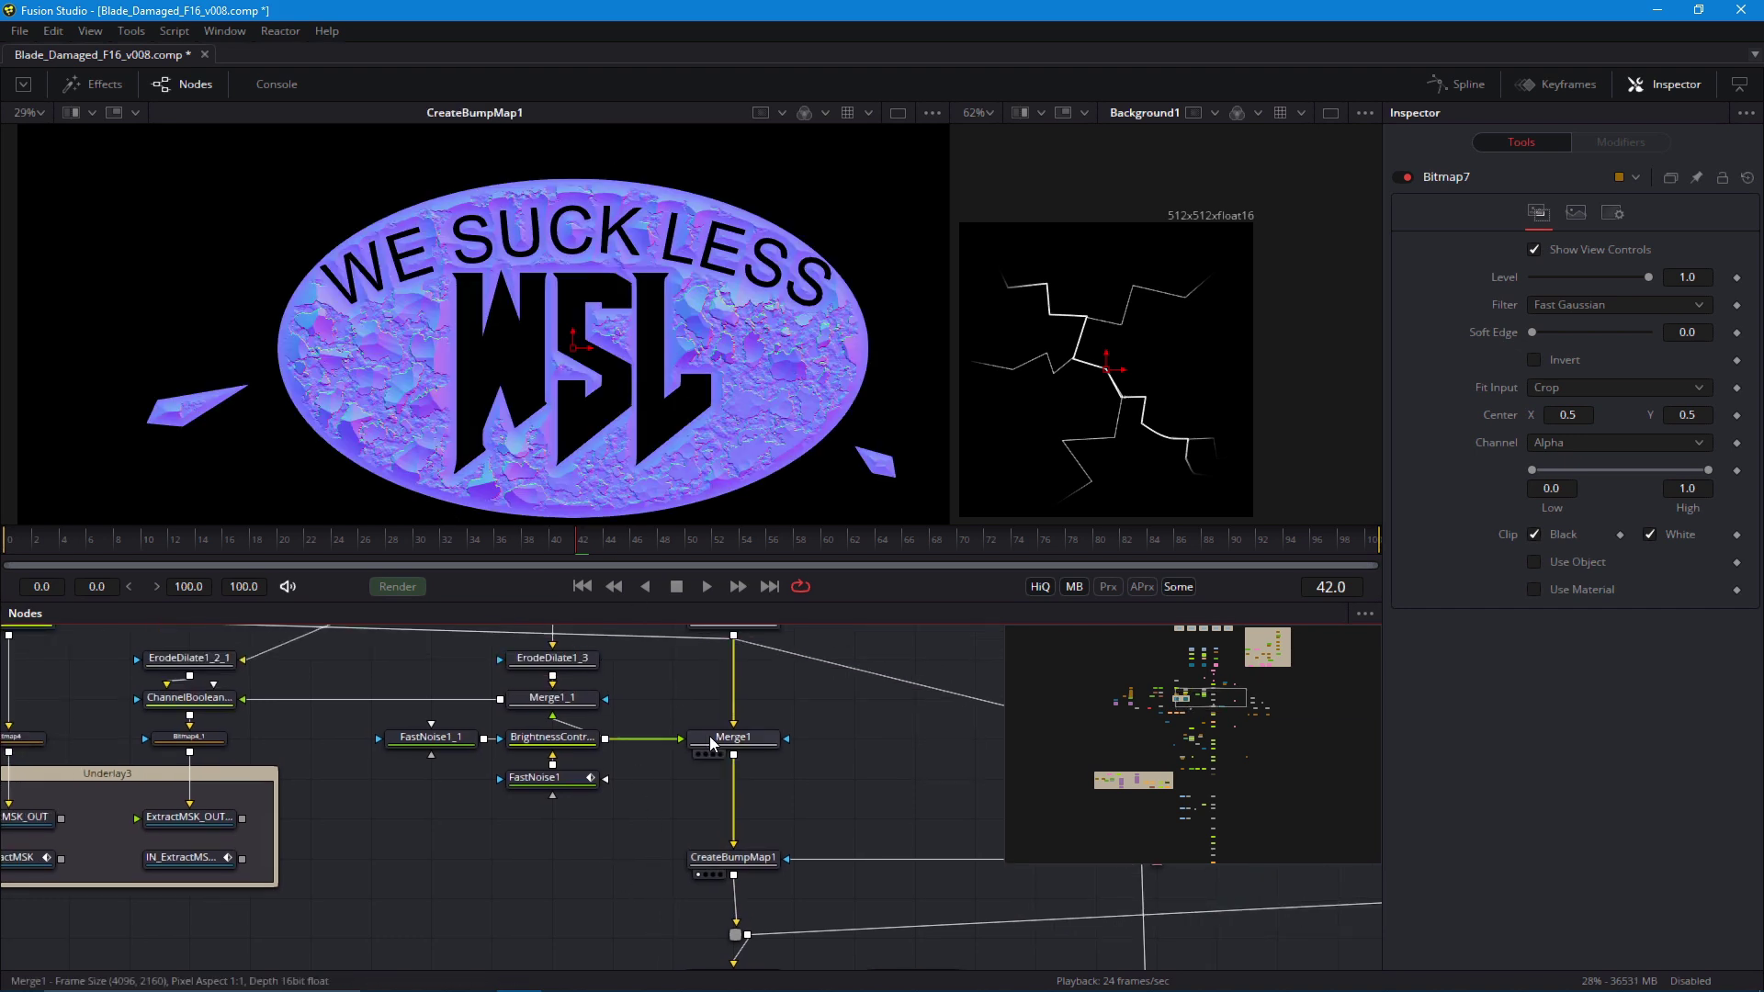
left_click_drag(717, 738, 588, 441)
Insert a Brightness Contrast tool between Merge1 and CreateBumpMap1
left_click_drag(672, 828, 692, 898)
left_click(734, 814)
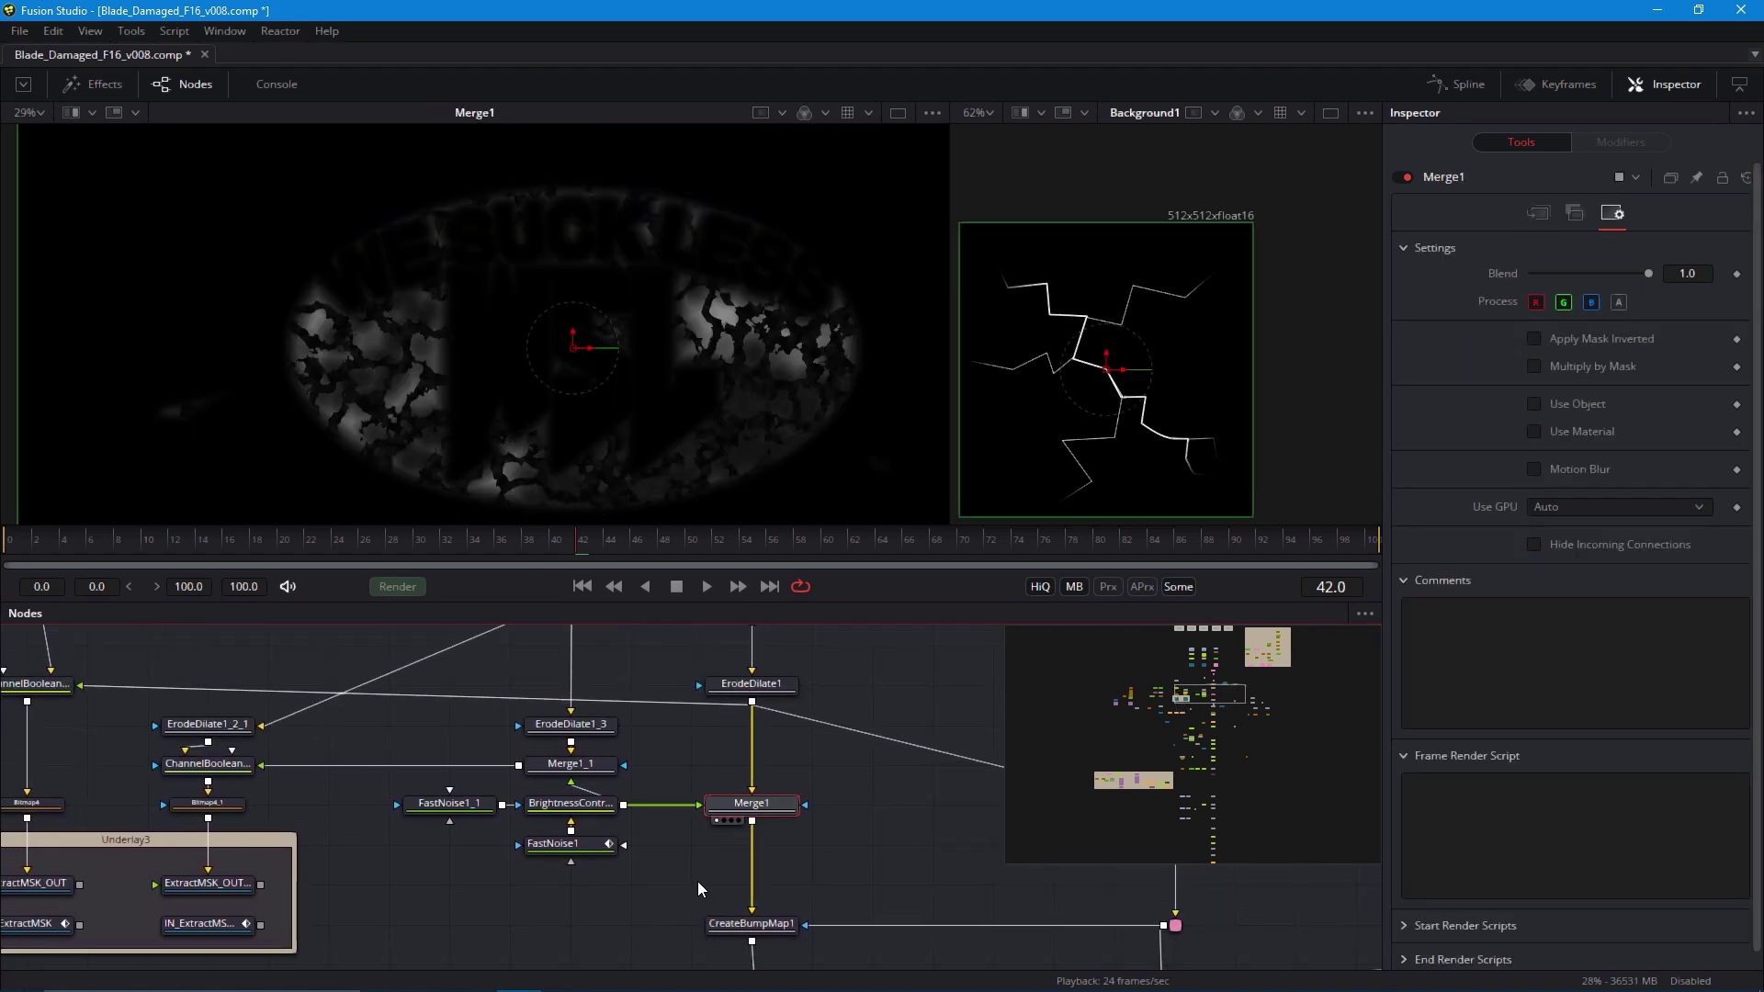
key("shift+space")
type("bc")
key("Return")
left_click_drag(716, 856, 693, 892)
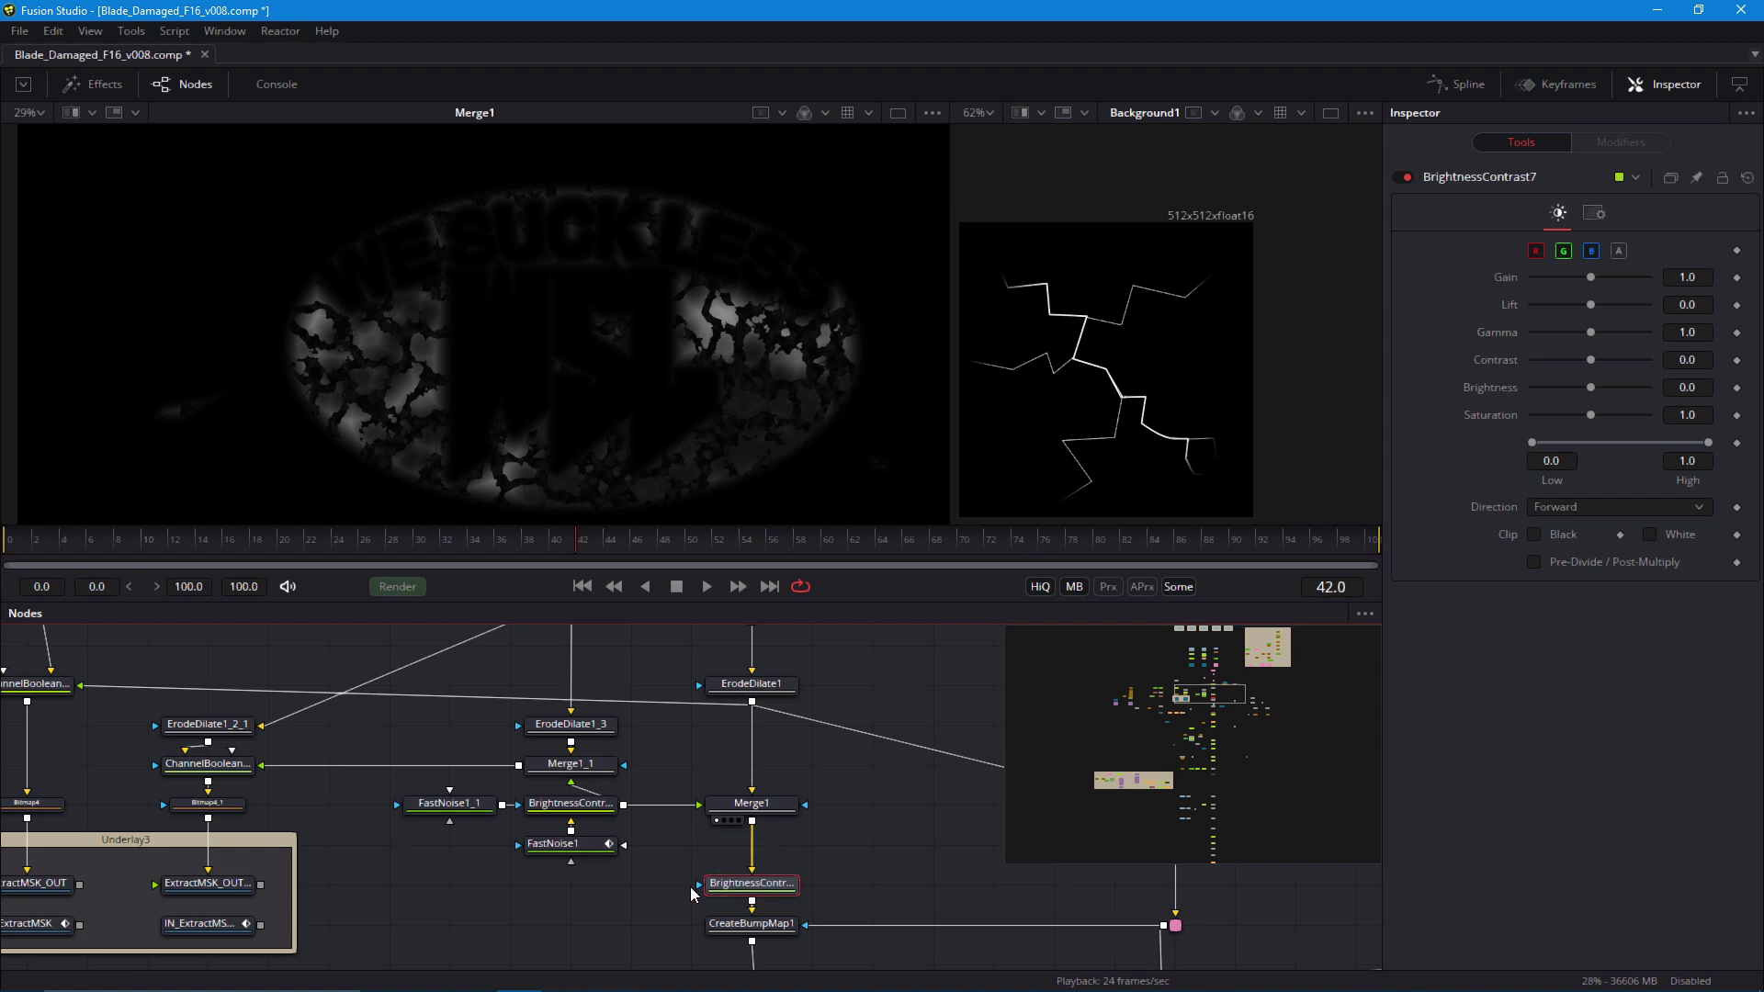
Move the ExtractMSK underlay group, ErodeDilate1_3 and Merge1_1 upward to clear space in the node flow
scroll(638, 735, "down", 3)
left_click_drag(430, 884, 482, 834)
left_click_drag(304, 662, 592, 899)
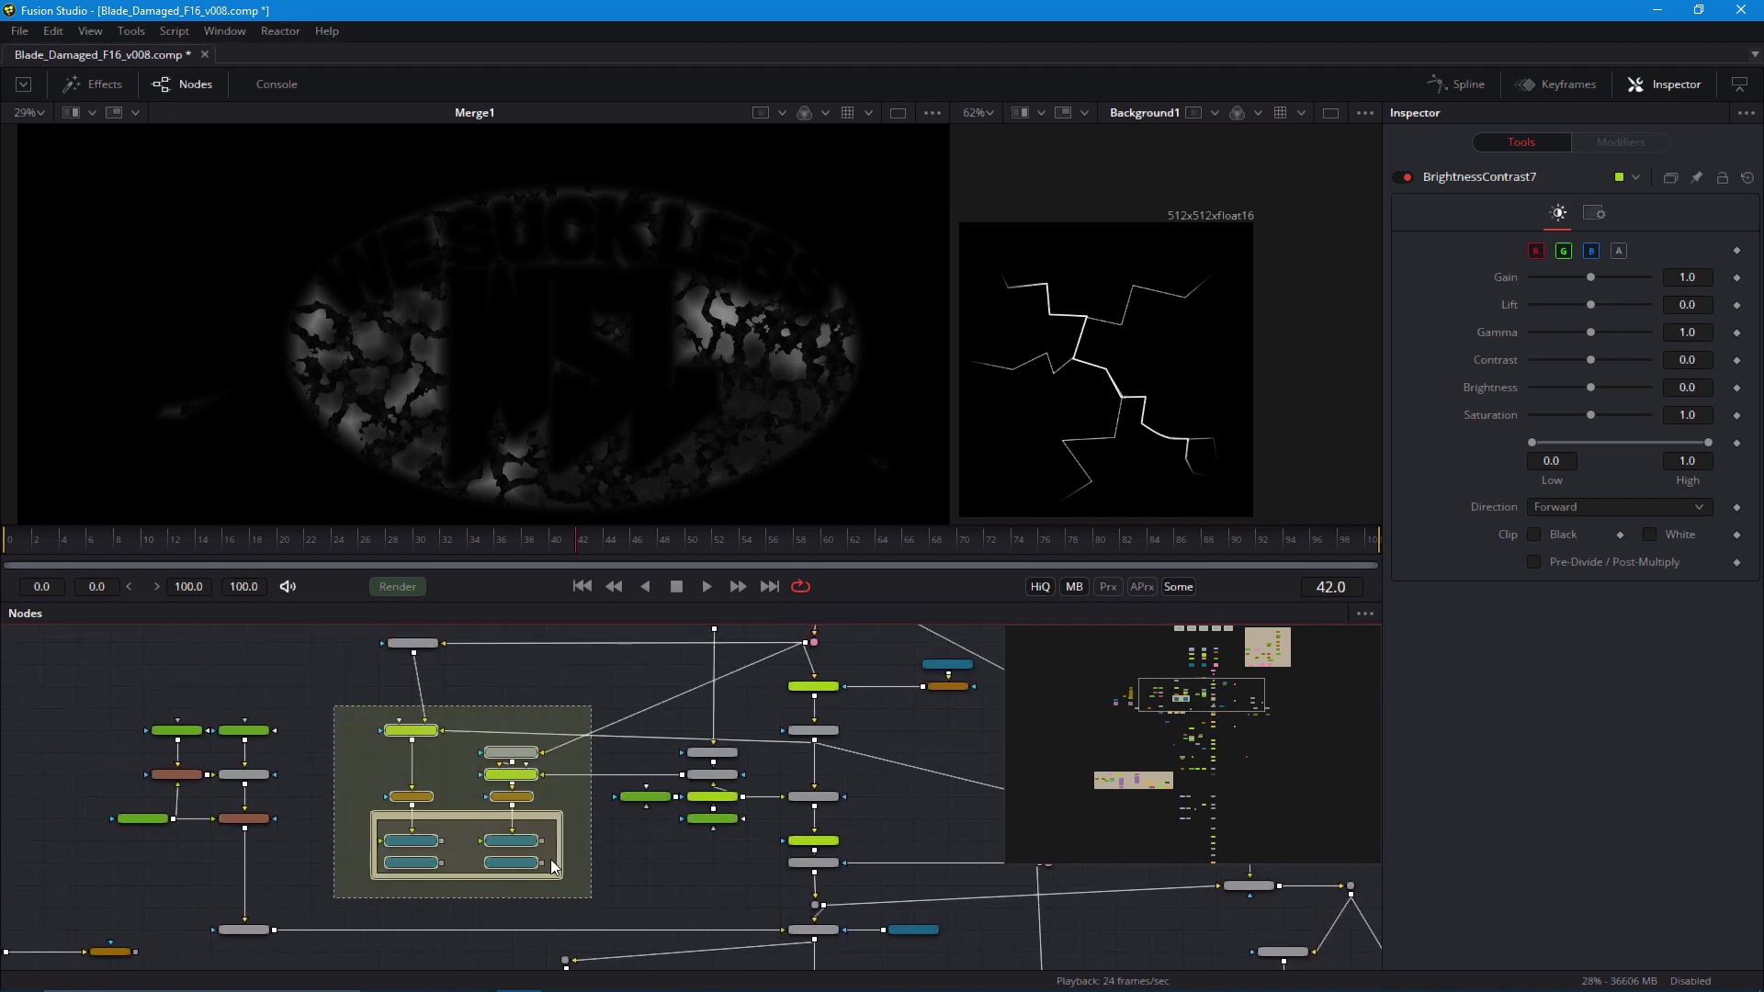
left_click_drag(508, 753, 507, 710)
left_click_drag(668, 689, 689, 799)
left_click_drag(641, 795, 641, 751)
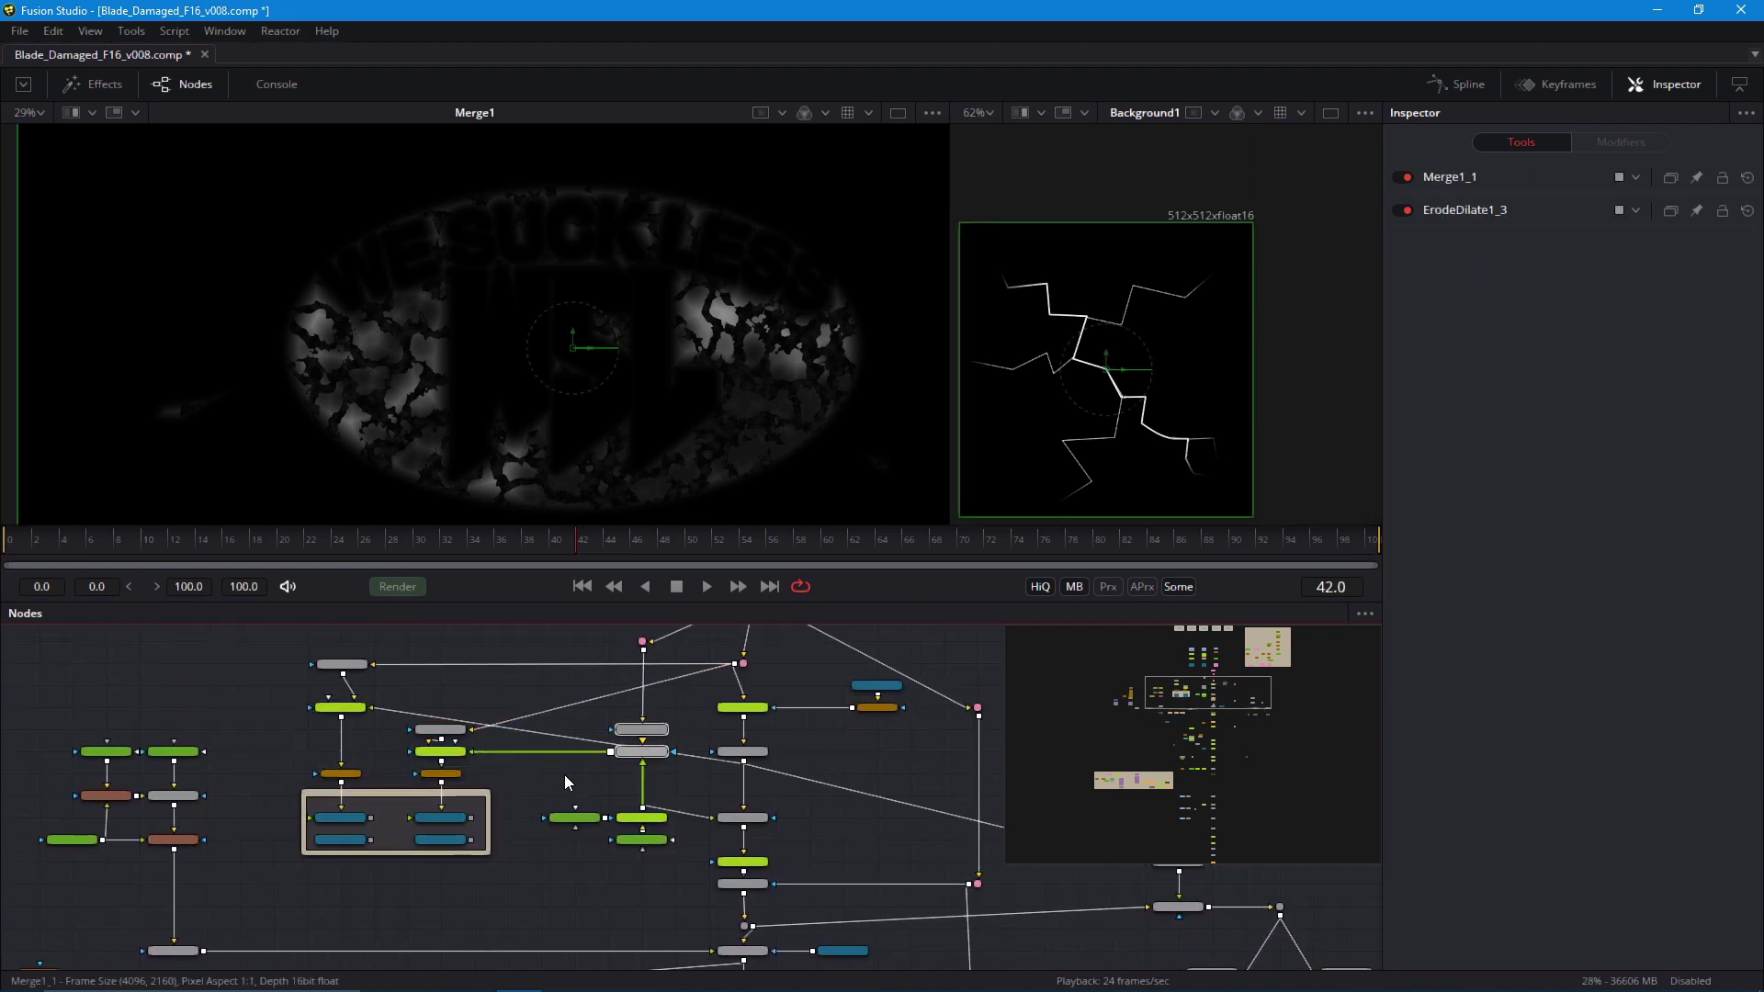
Connect Bitmap7, the combined crack matte, to the effect mask input of BrightnessContrast7
left_click_drag(496, 877, 476, 801)
scroll(475, 801, "up", 6)
left_click(888, 808)
scroll(280, 825, "down", 3)
left_click_drag(280, 825, 548, 823)
left_click_drag(160, 893, 436, 857)
left_click_drag(122, 823, 212, 907)
scroll(94, 689, "down", 1)
mouse_move(98, 689)
left_mouse_down()
mouse_move(472, 924)
mouse_move(260, 831)
mouse_move(233, 838)
mouse_move(780, 755)
left_mouse_up()
left_click_drag(607, 786, 438, 807)
scroll(611, 801, "up", 3)
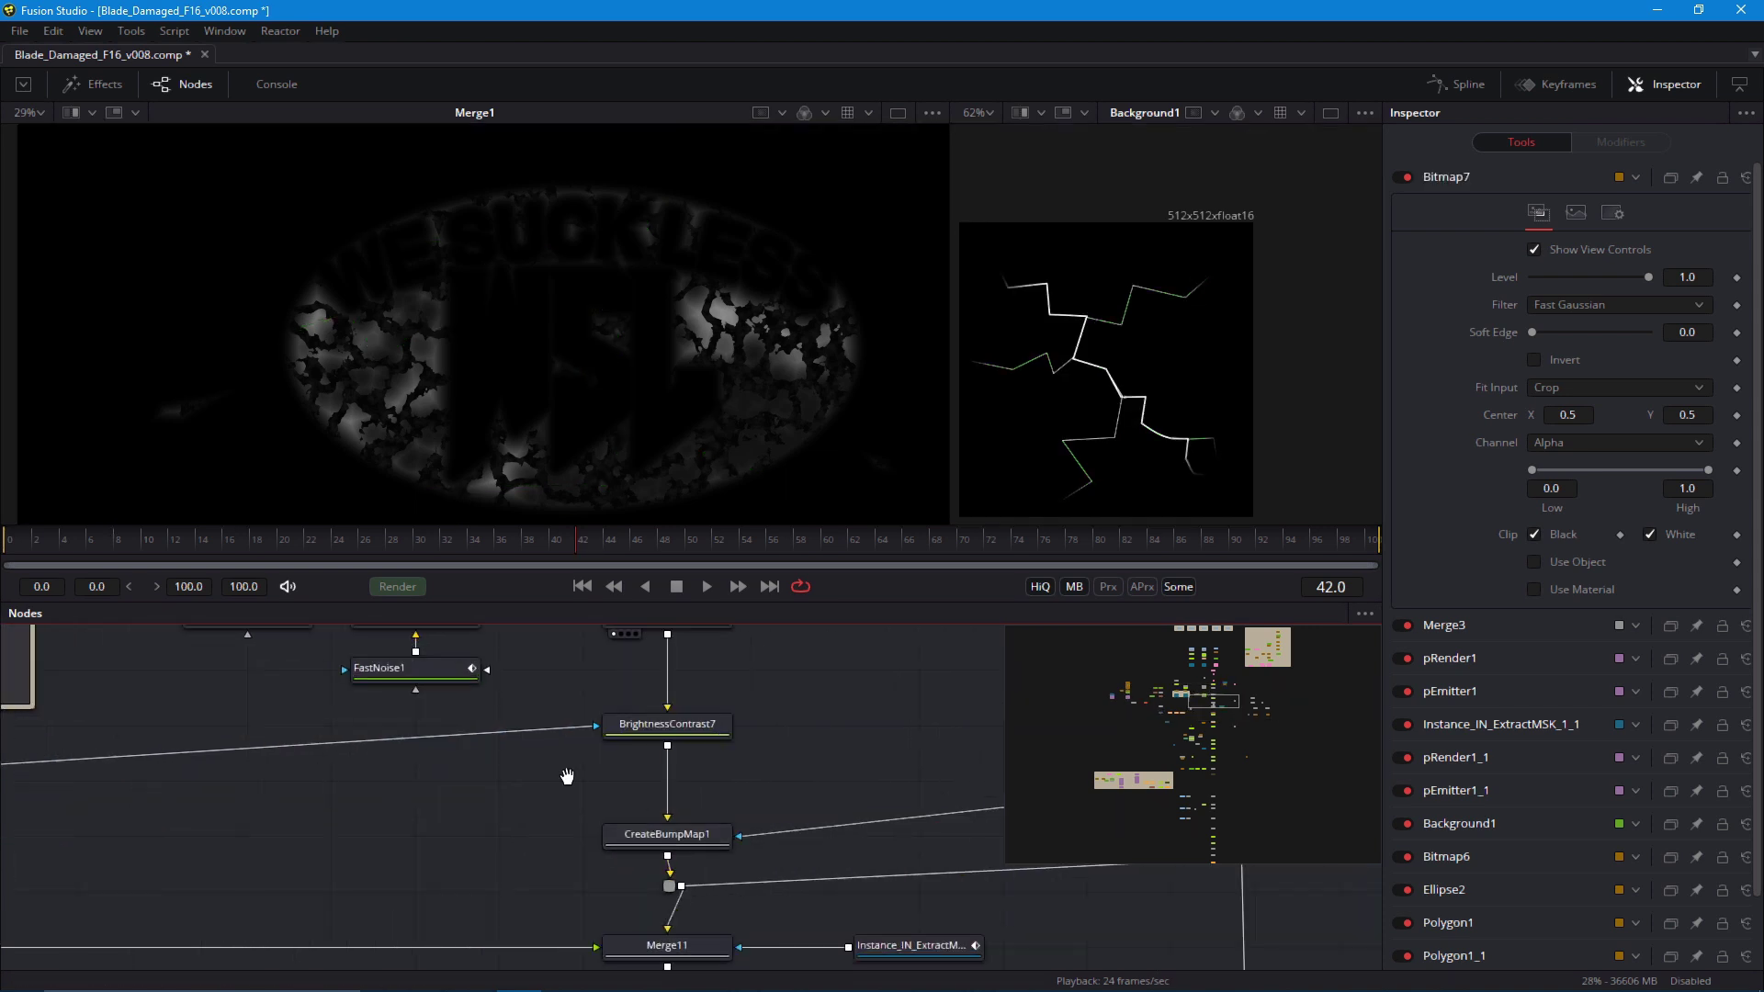
Display BrightnessContrast7 and lower its Gain to about 0.13 to darken the cracks
left_click_drag(567, 776, 559, 848)
left_click_drag(643, 798, 504, 520)
scroll(461, 386, "up", 1)
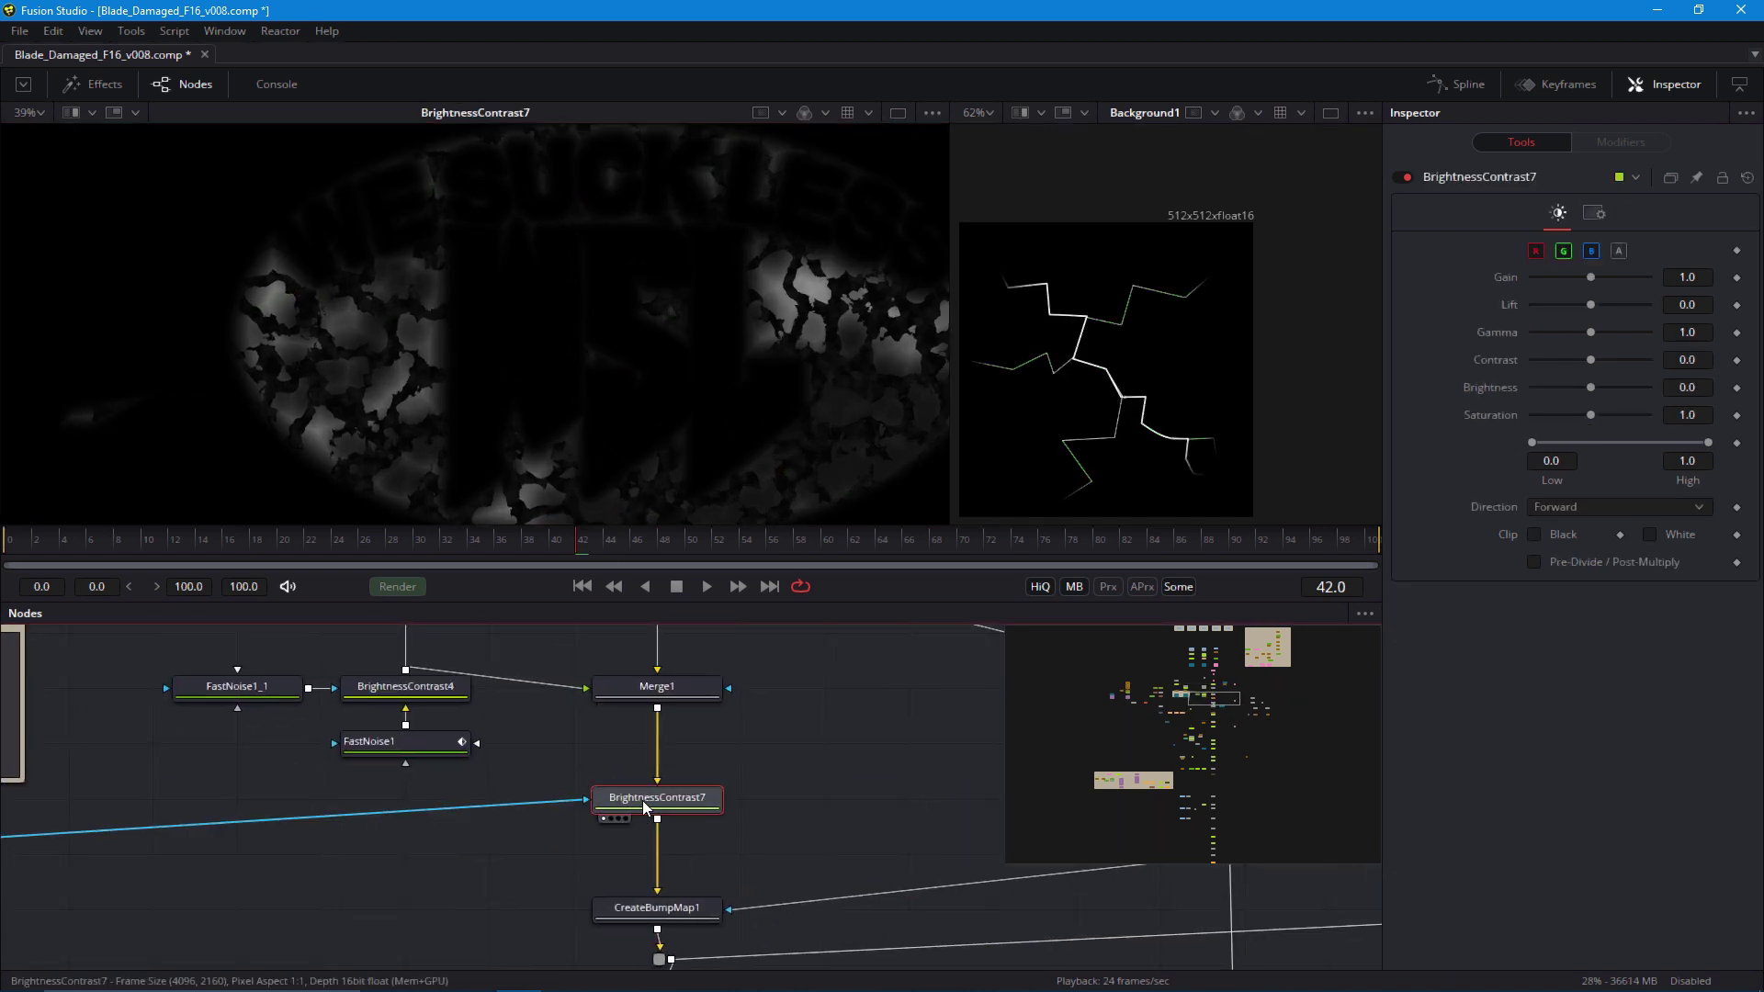
left_click_drag(1590, 277, 1532, 292)
left_click_drag(831, 322, 559, 347)
scroll(559, 346, "up", 3)
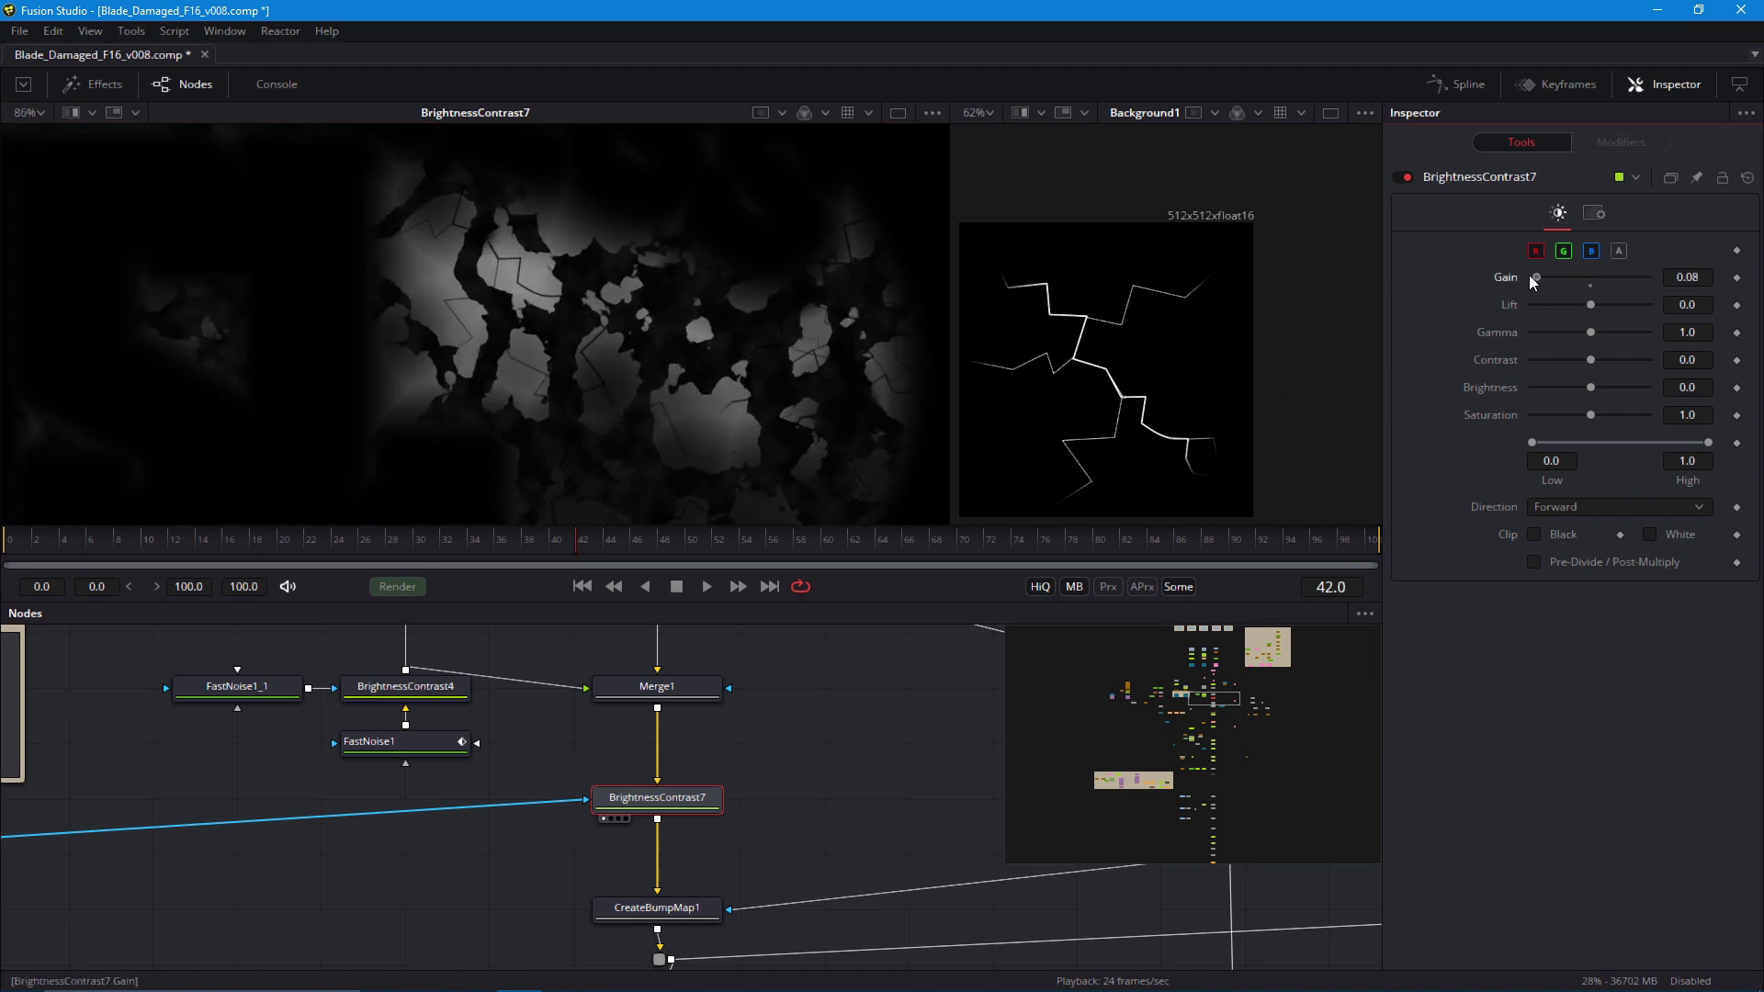
left_click_drag(1536, 276, 1540, 277)
Display CreateBumpMap1 and set BrightnessContrast7's Gain to 0.0
left_click_drag(551, 808, 531, 662)
left_click_drag(637, 760, 459, 401)
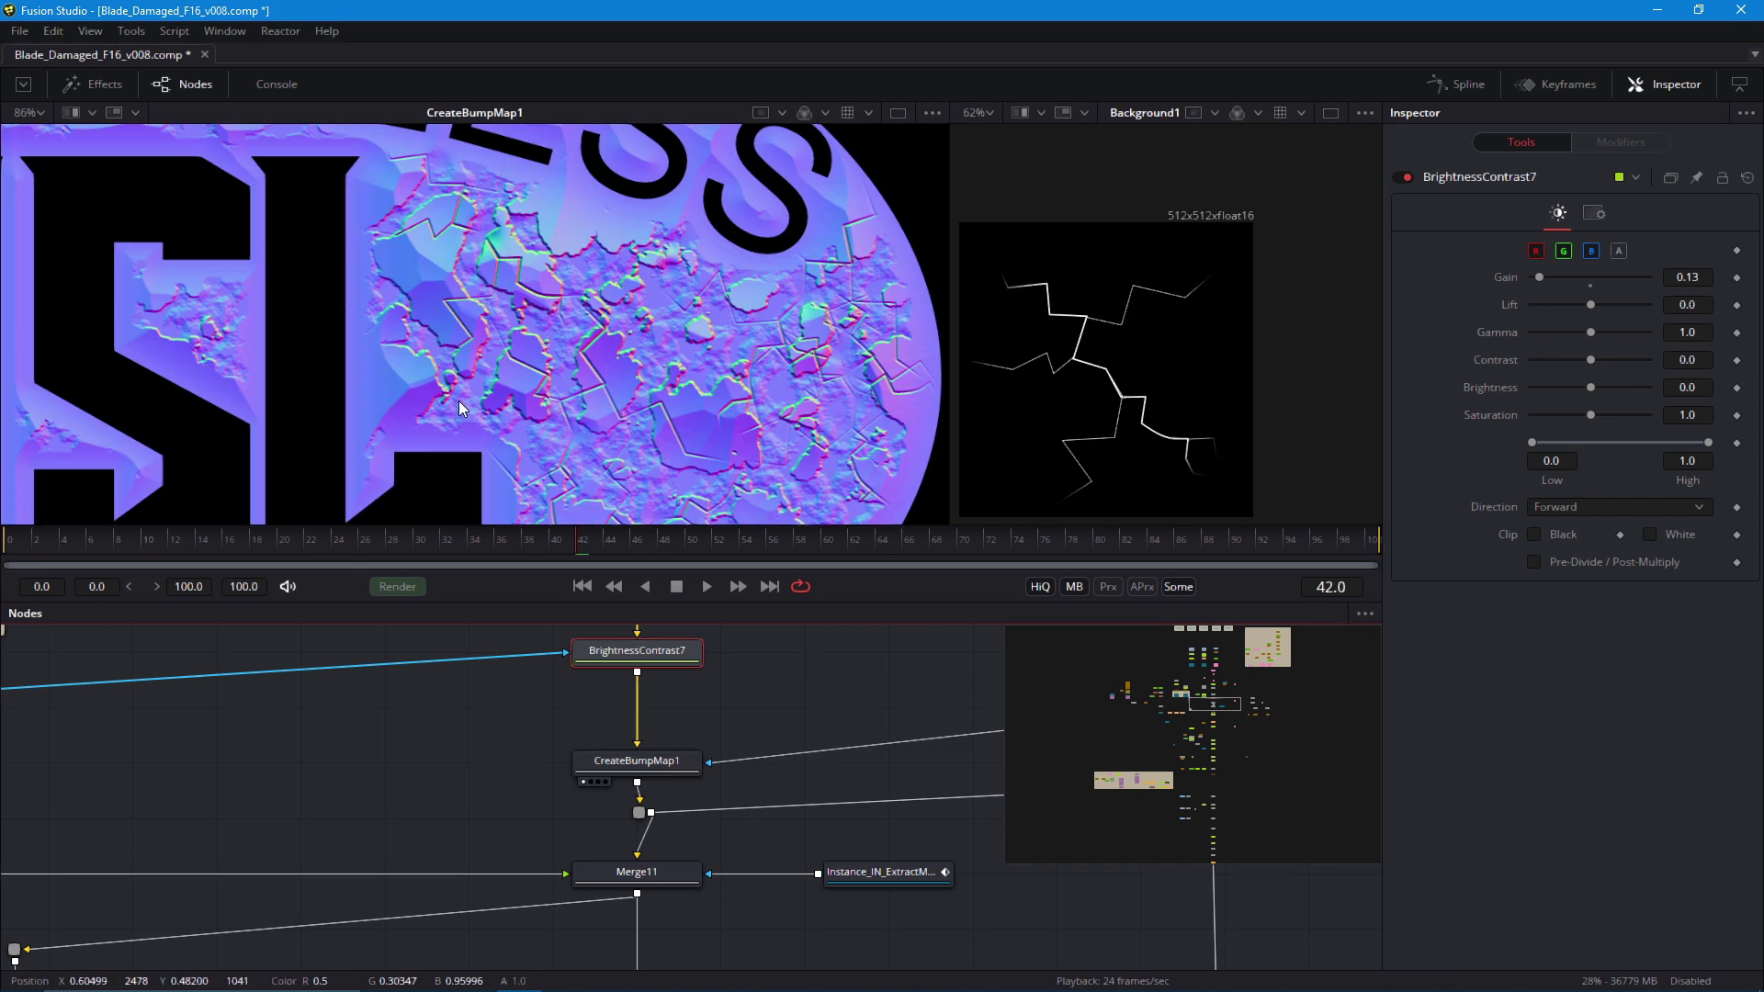
scroll(770, 399, "down", 1)
mouse_move(1540, 277)
left_mouse_down()
mouse_move(1575, 290)
mouse_move(1528, 284)
left_mouse_up()
scroll(401, 378, "down", 3)
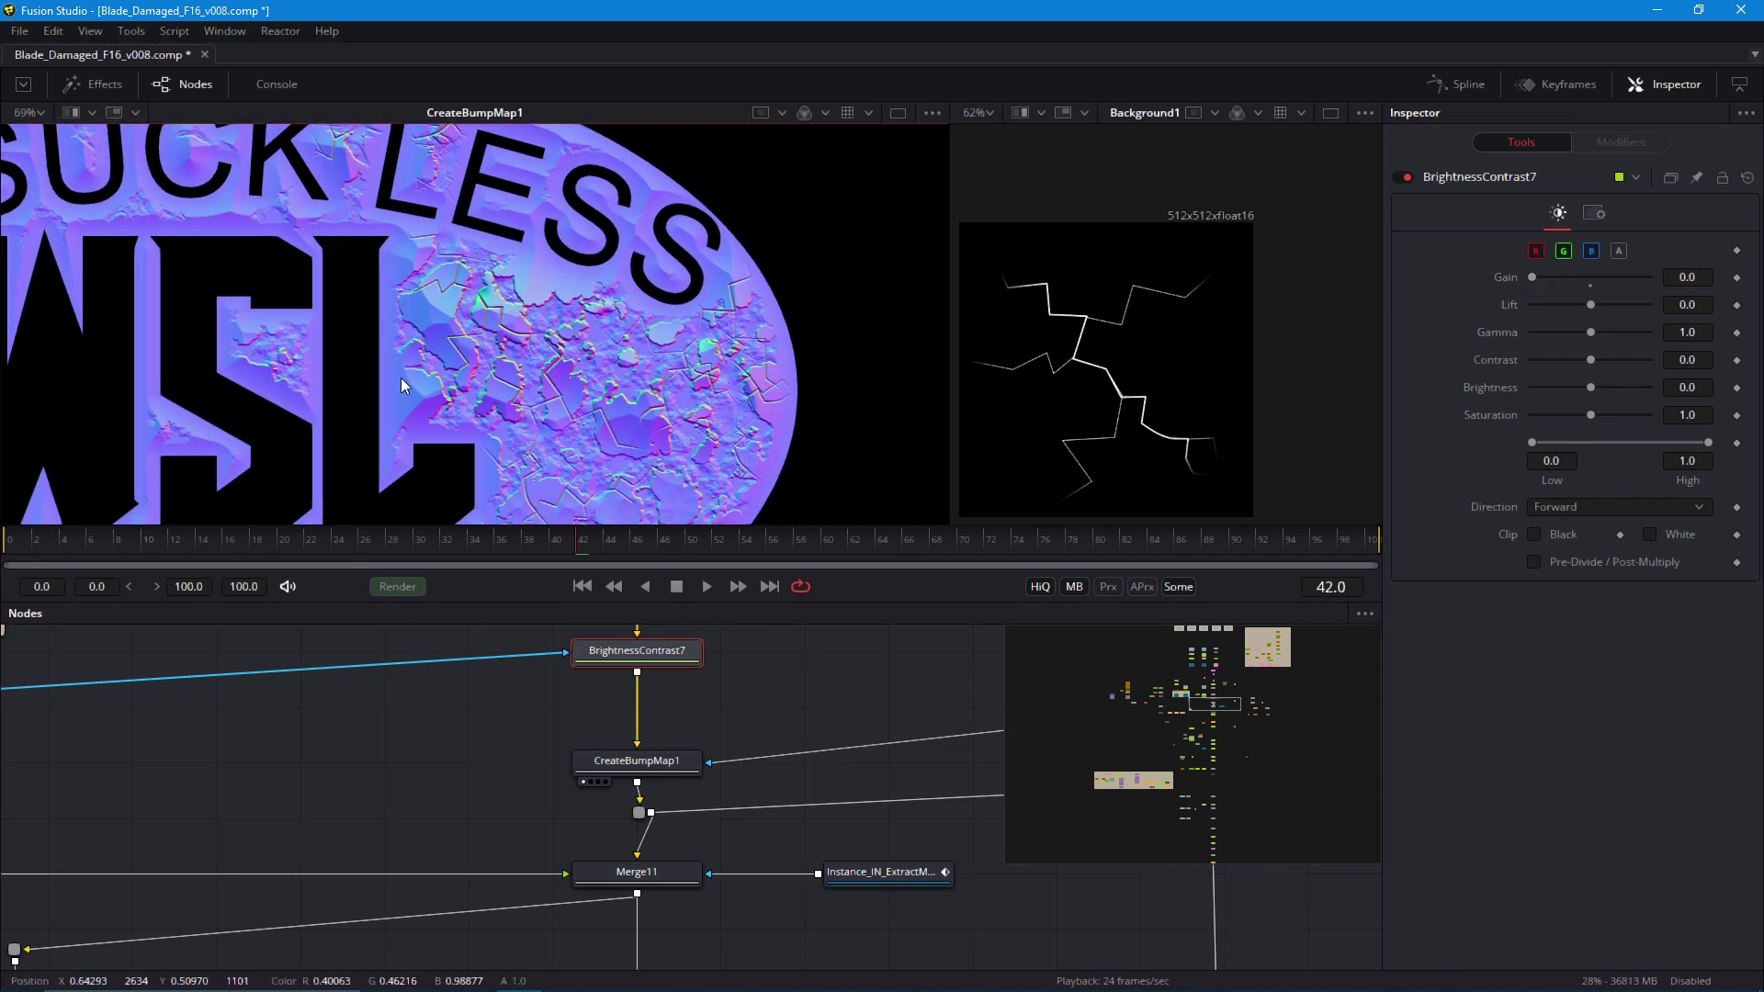
Play the animated bump map from the first frame to check the cracks growing along the damage edges
left_click_drag(400, 378, 519, 358)
left_click(582, 588)
left_click(706, 587)
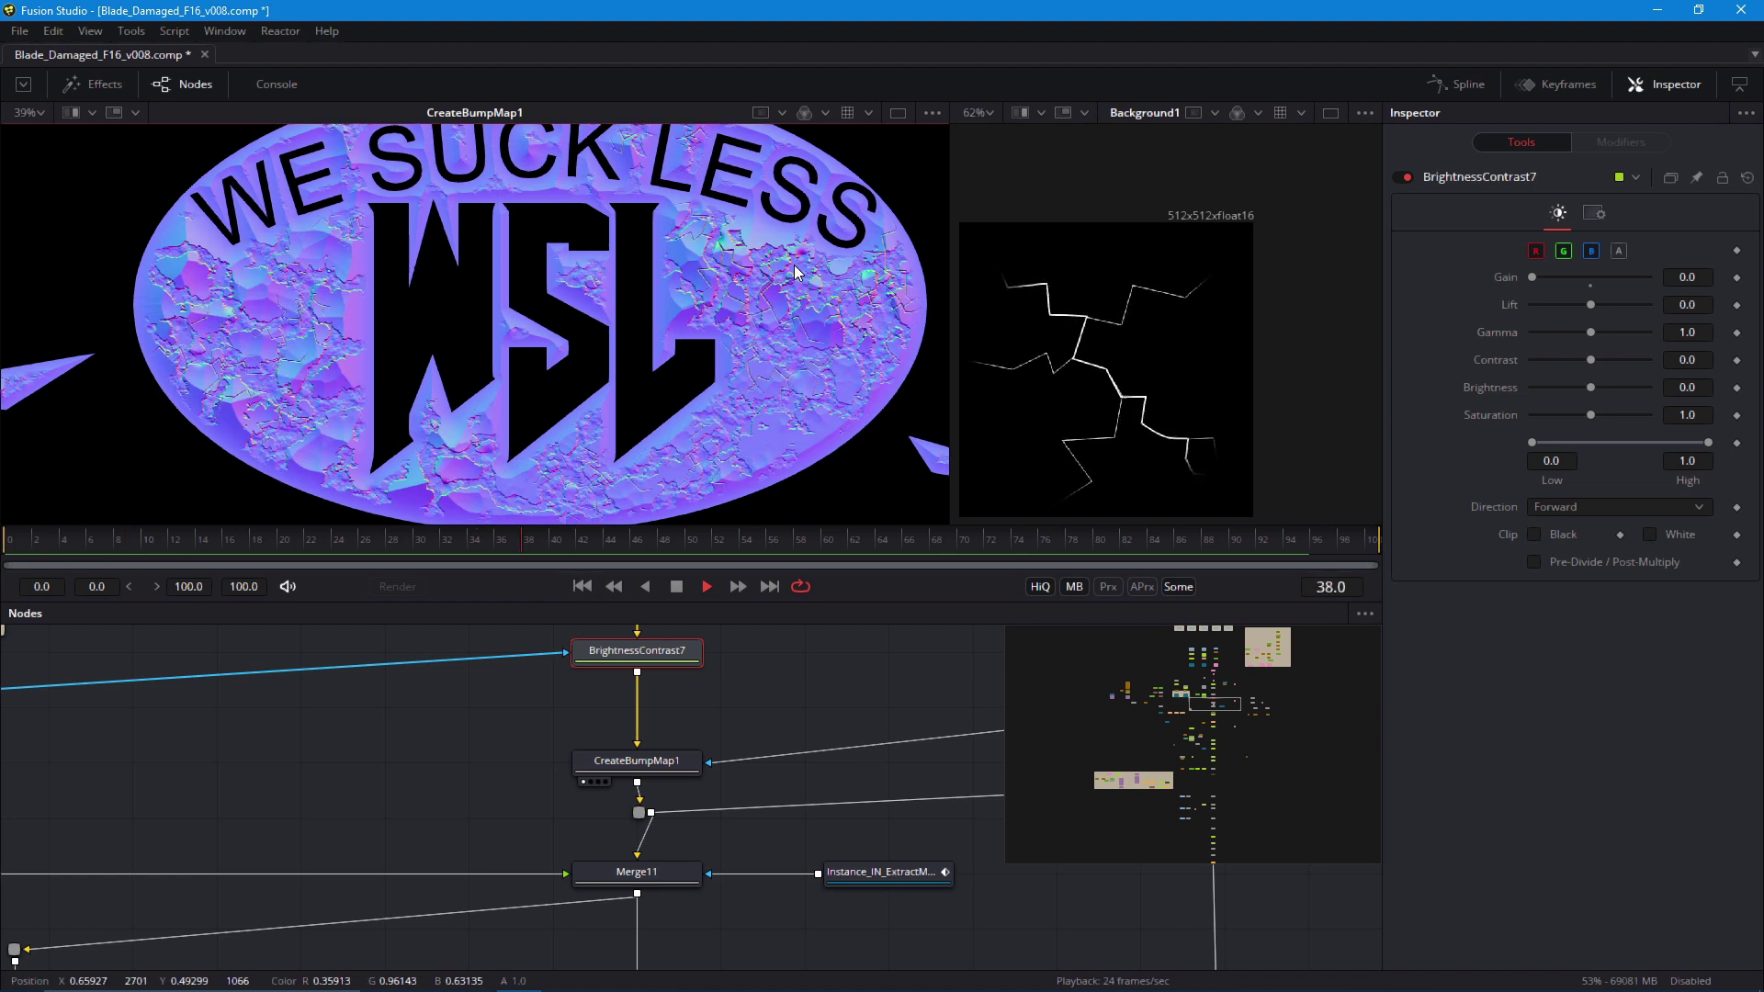
left_click(581, 586)
left_click(573, 586)
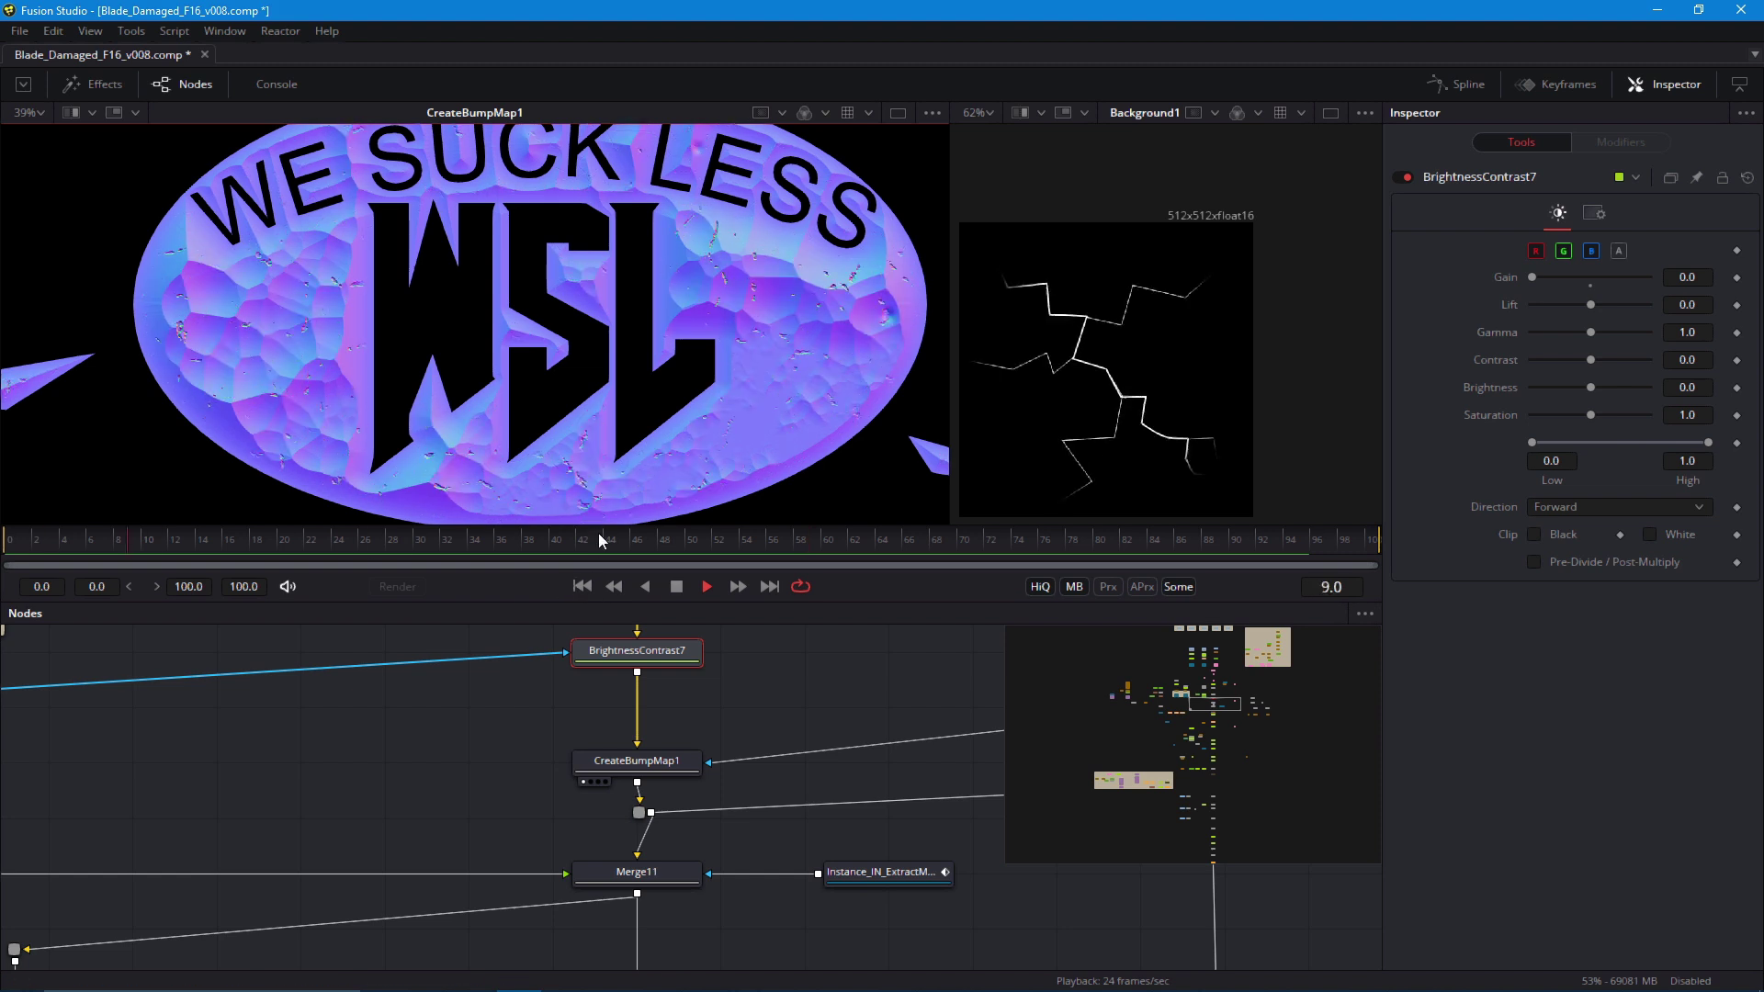
left_click(583, 590)
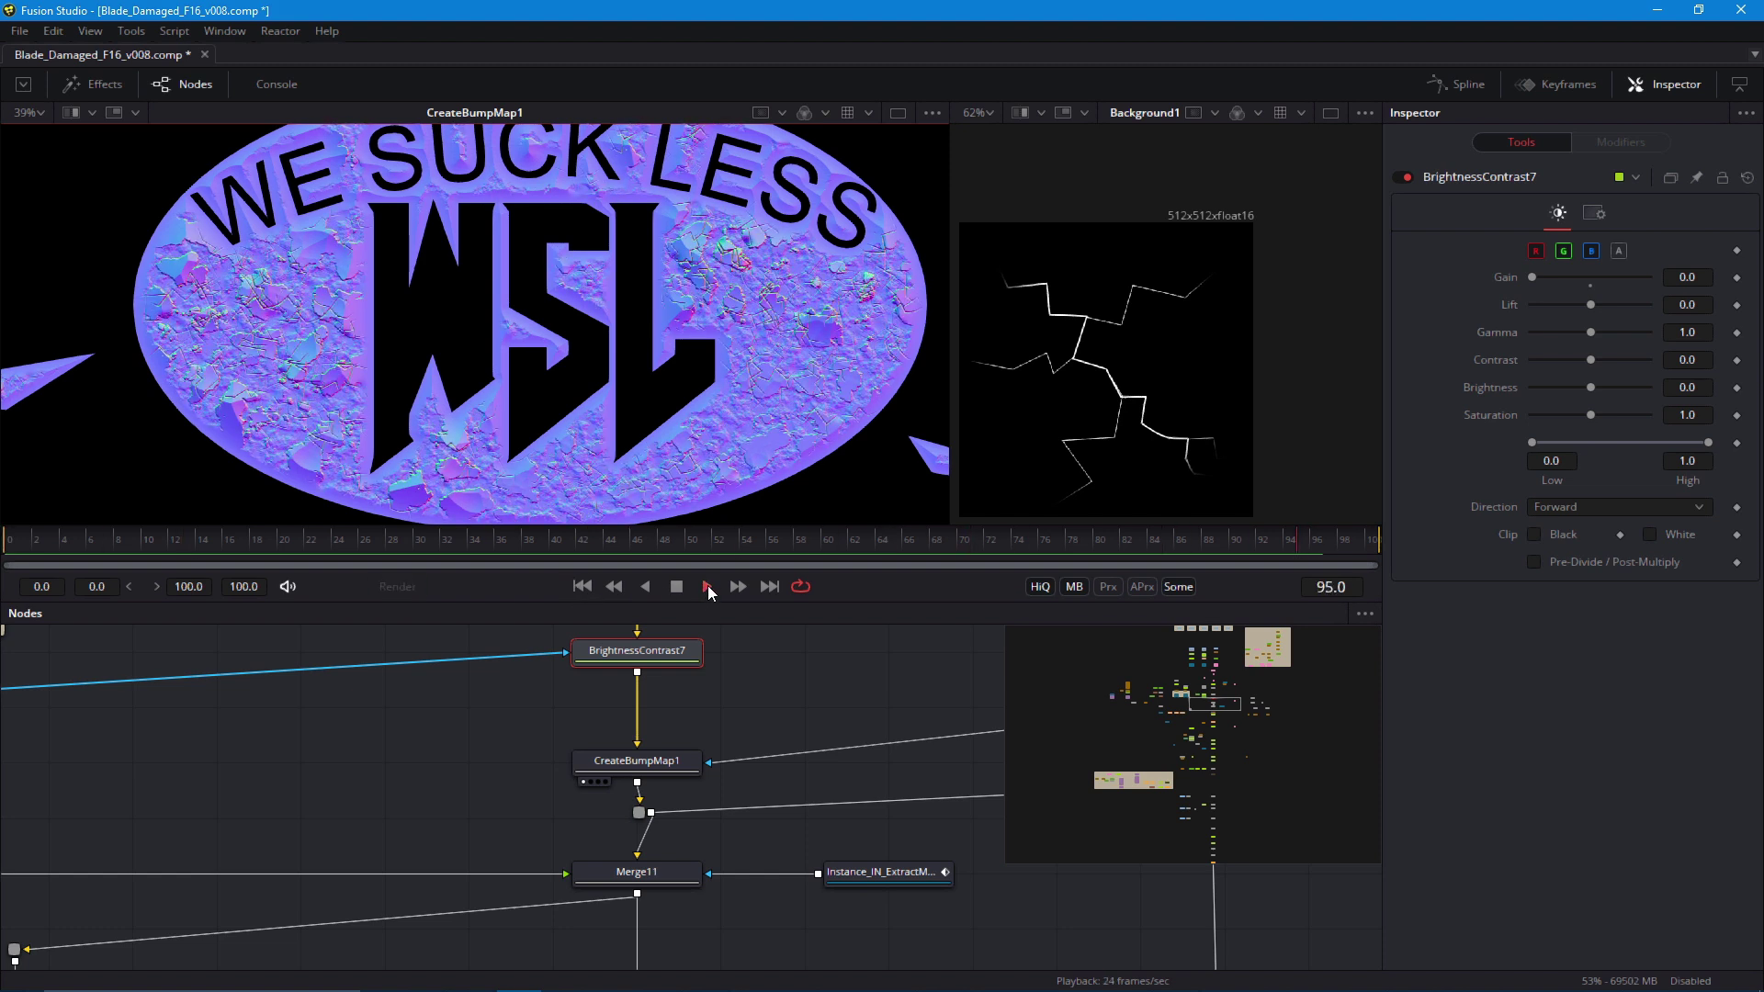
left_click_drag(648, 777, 657, 739)
key("space")
Display Displace1, play it from the first frame and brighten the viewer by raising the LUT gamma to inspect the damage
left_click_drag(555, 836, 589, 520)
left_click(607, 804)
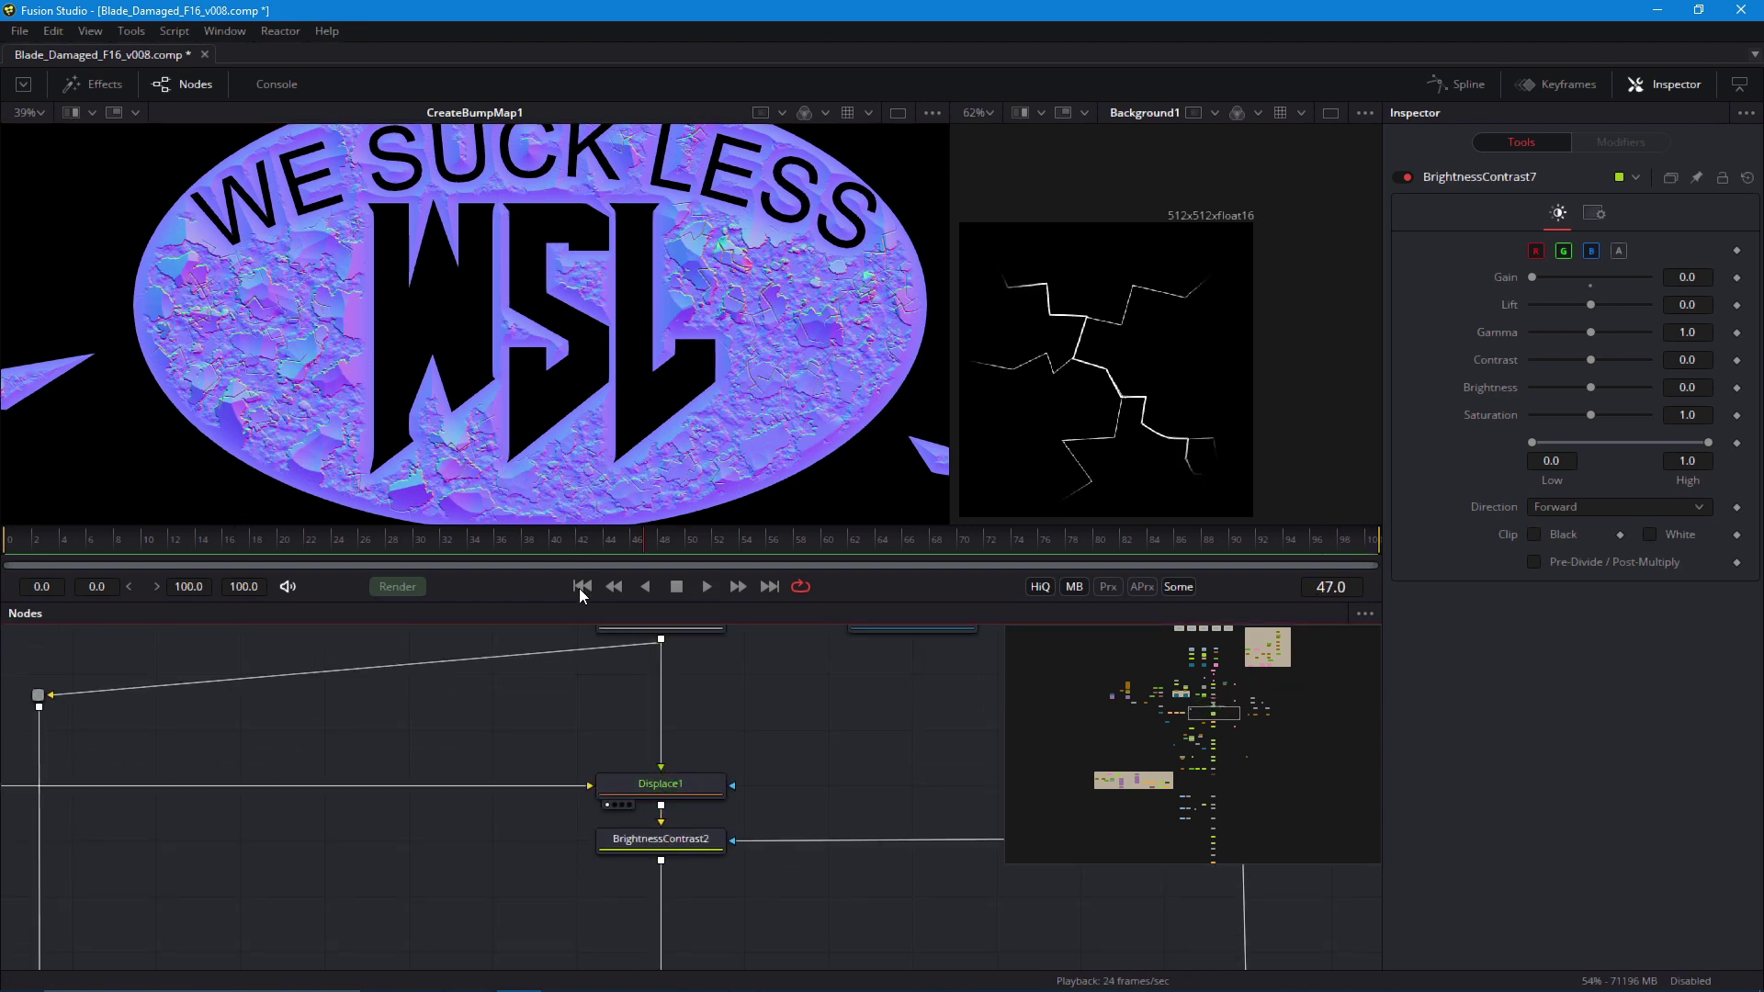
left_click(582, 586)
left_click(708, 586)
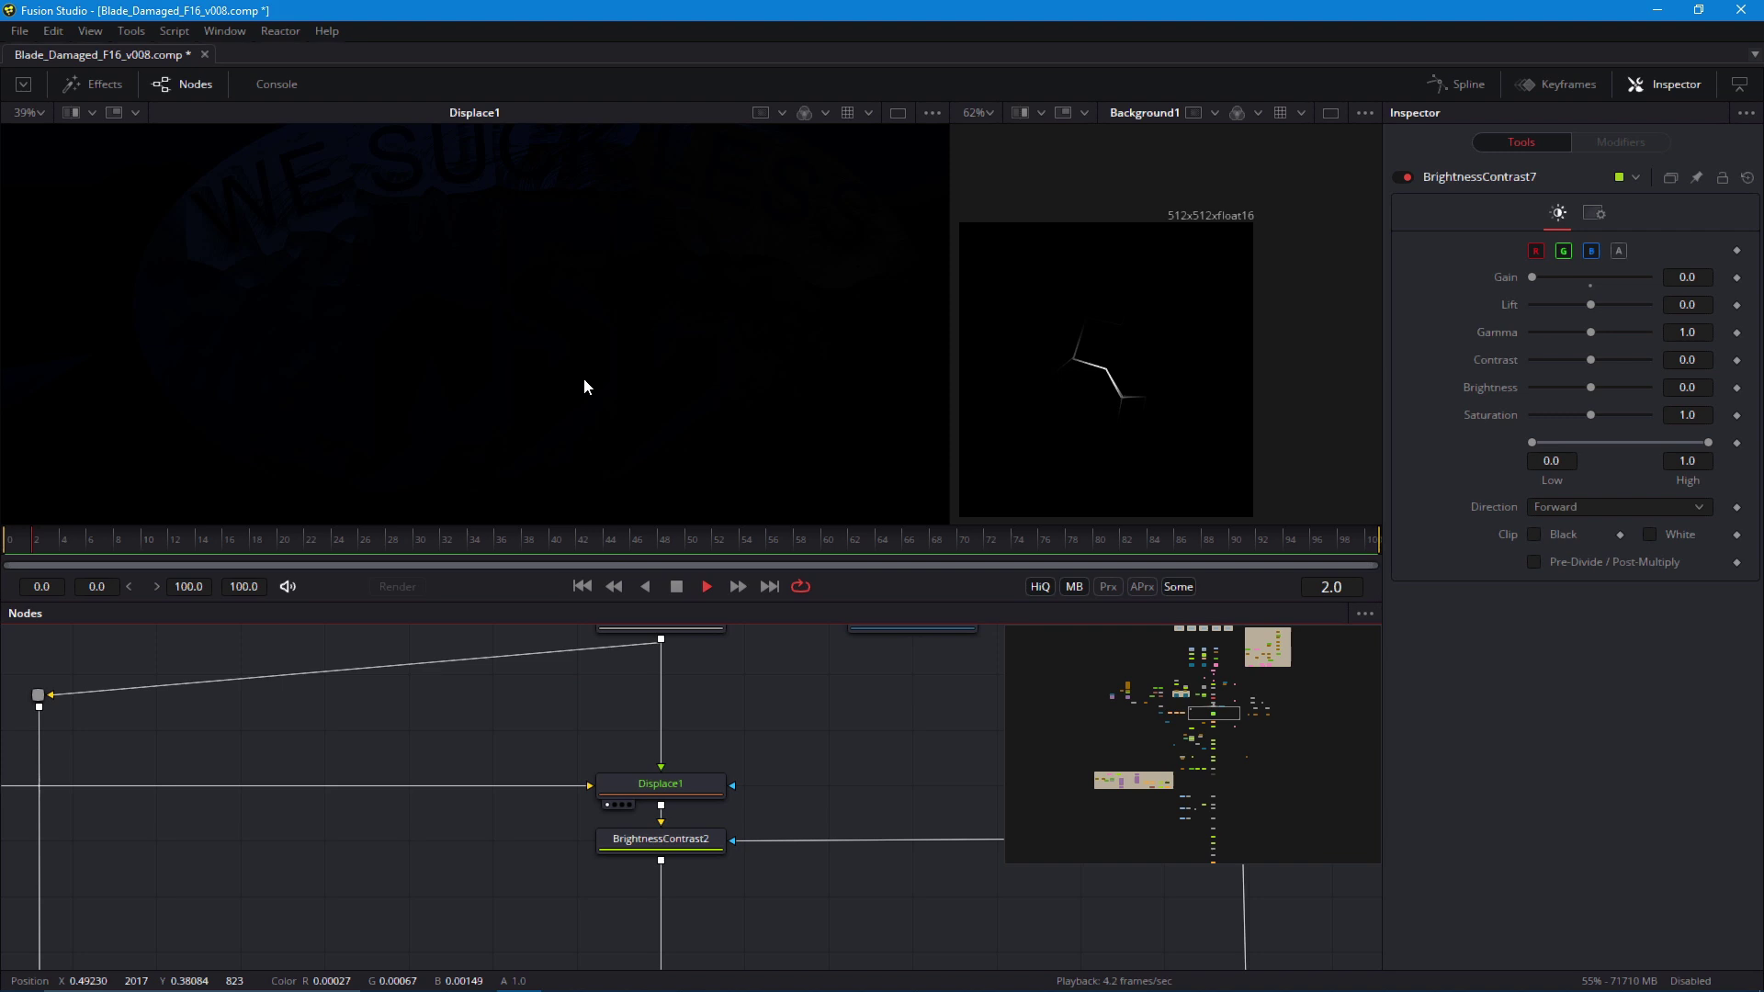
left_click(847, 114)
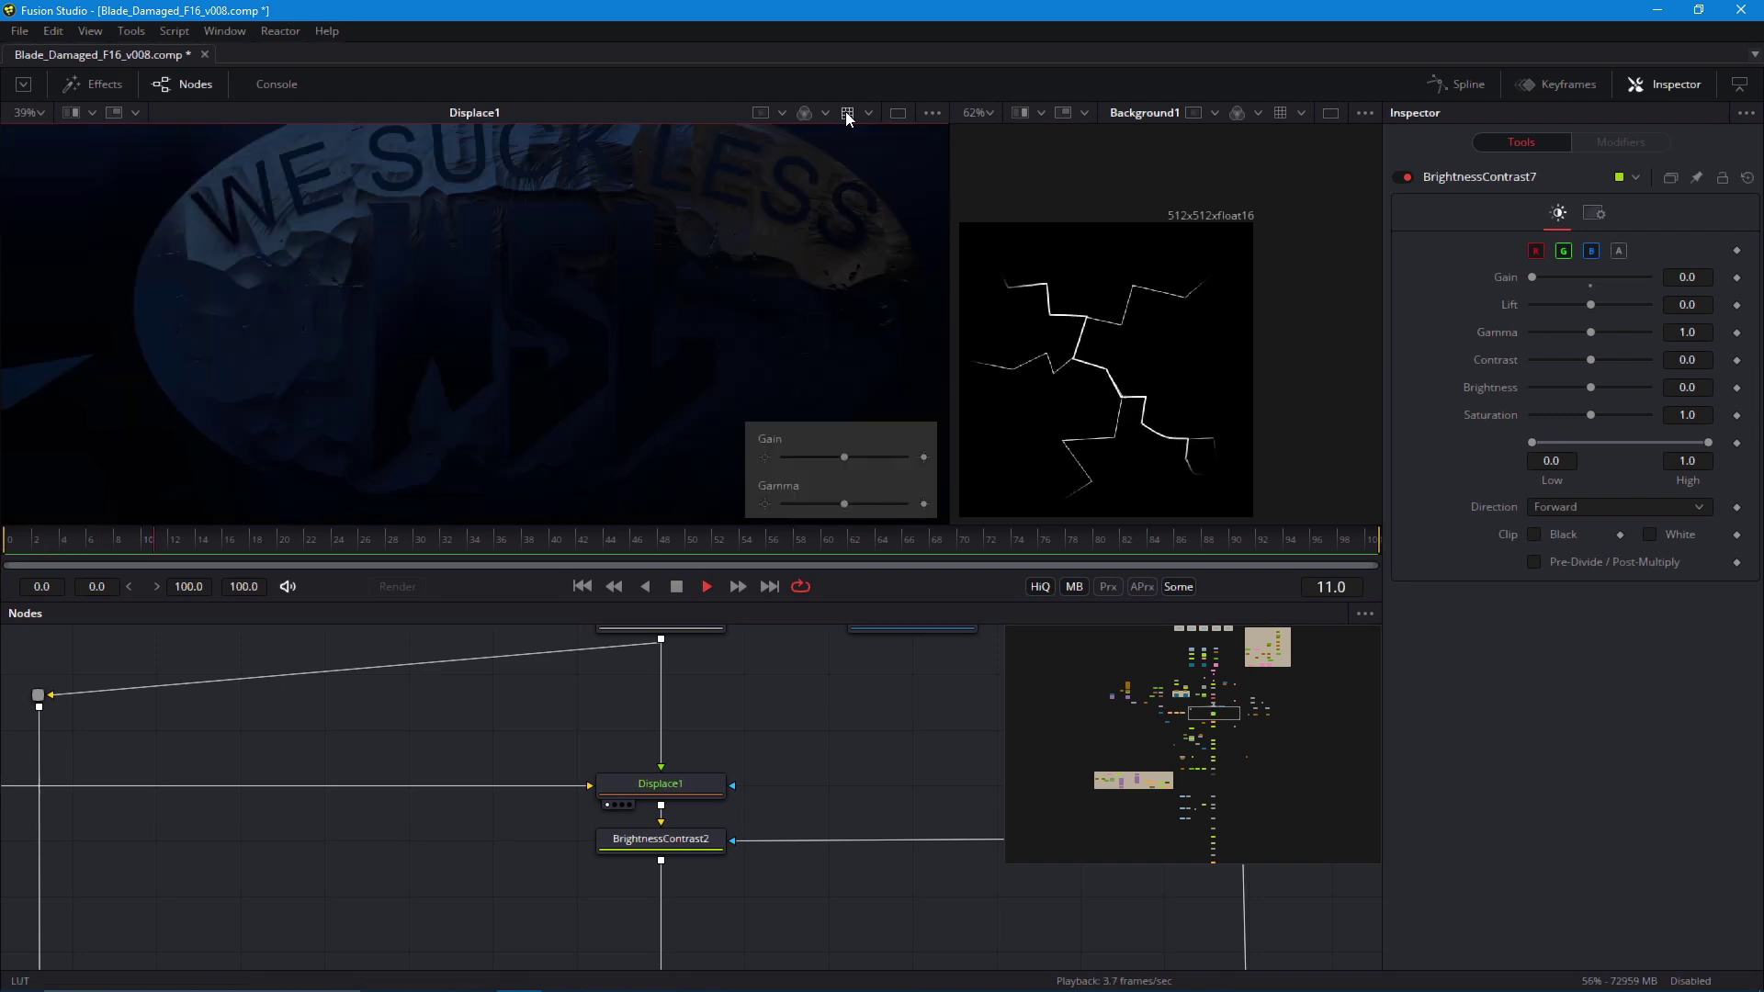
left_click_drag(843, 504, 861, 504)
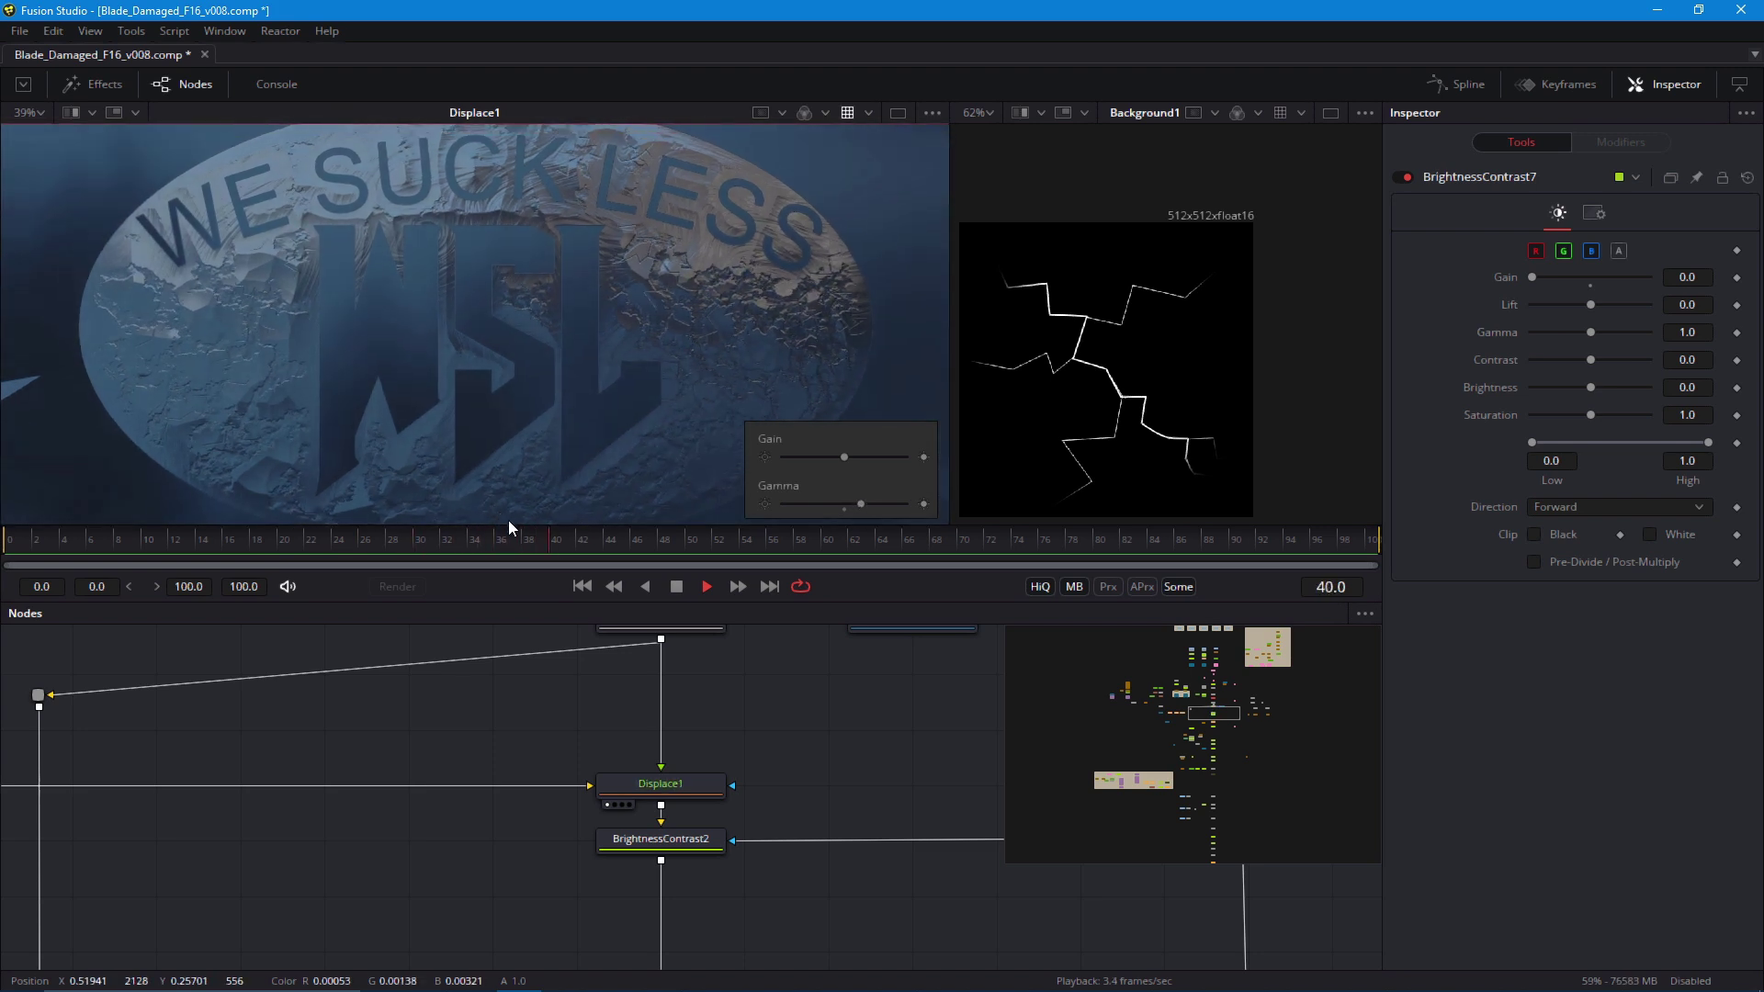
scroll(523, 377, "up", 3)
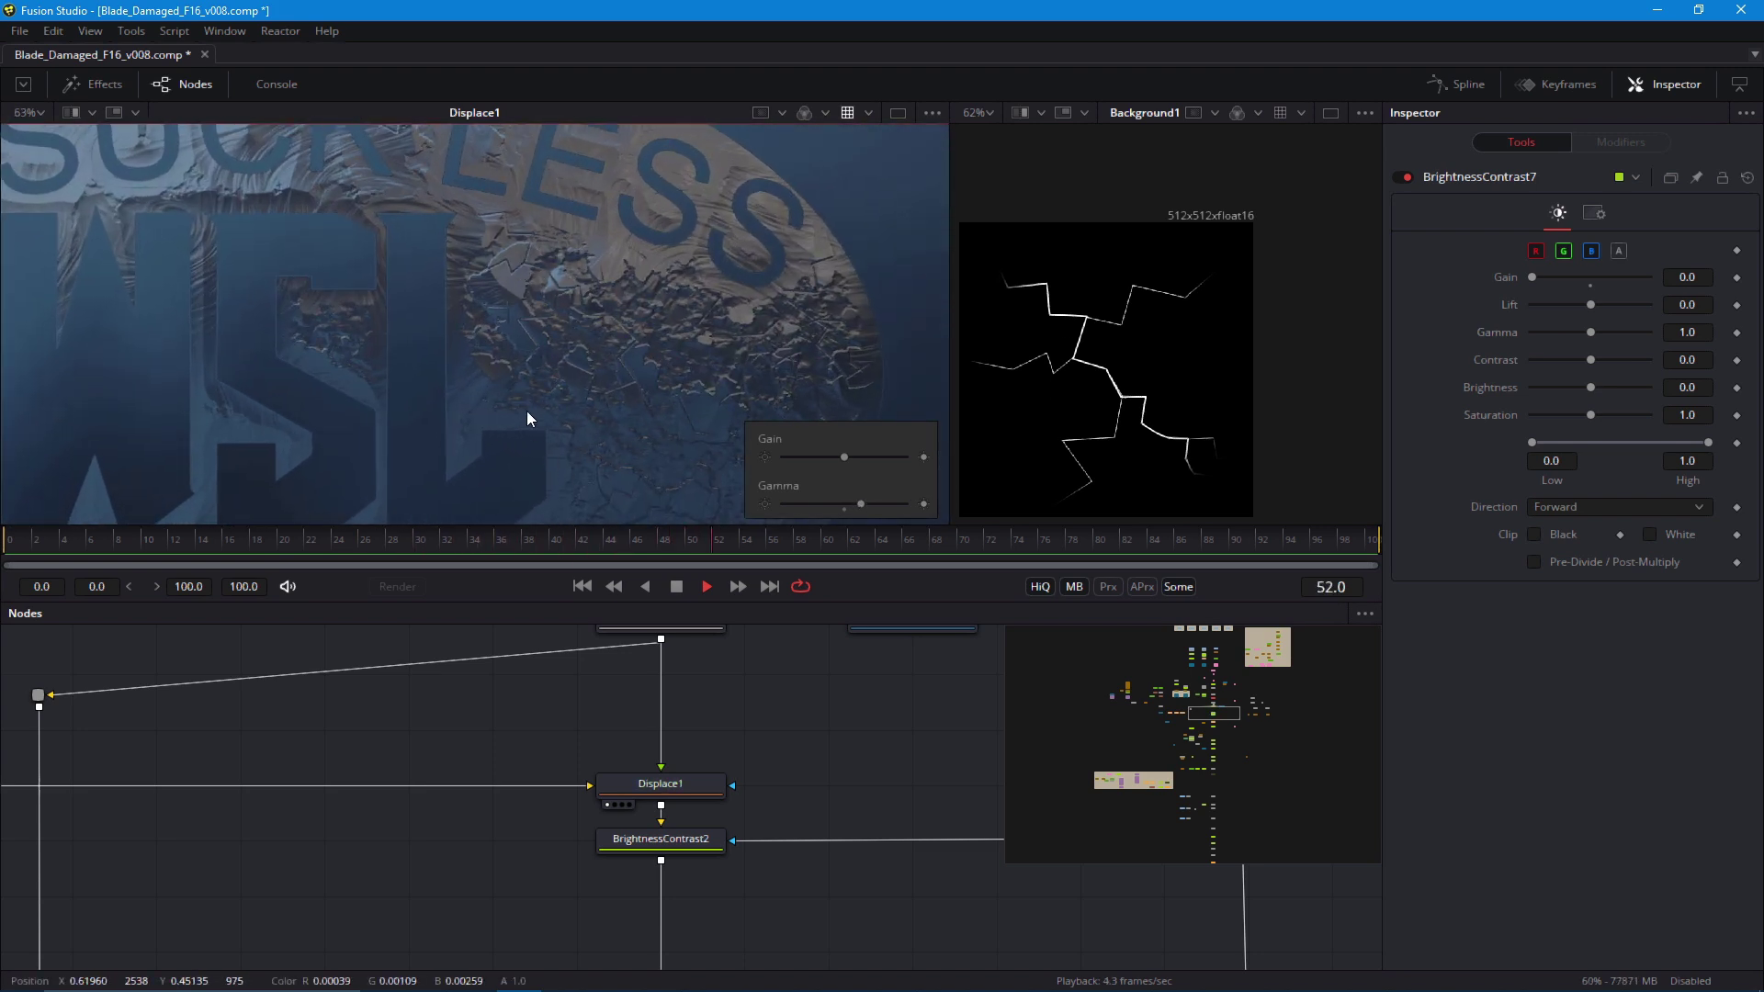
scroll(716, 359, "down", 3)
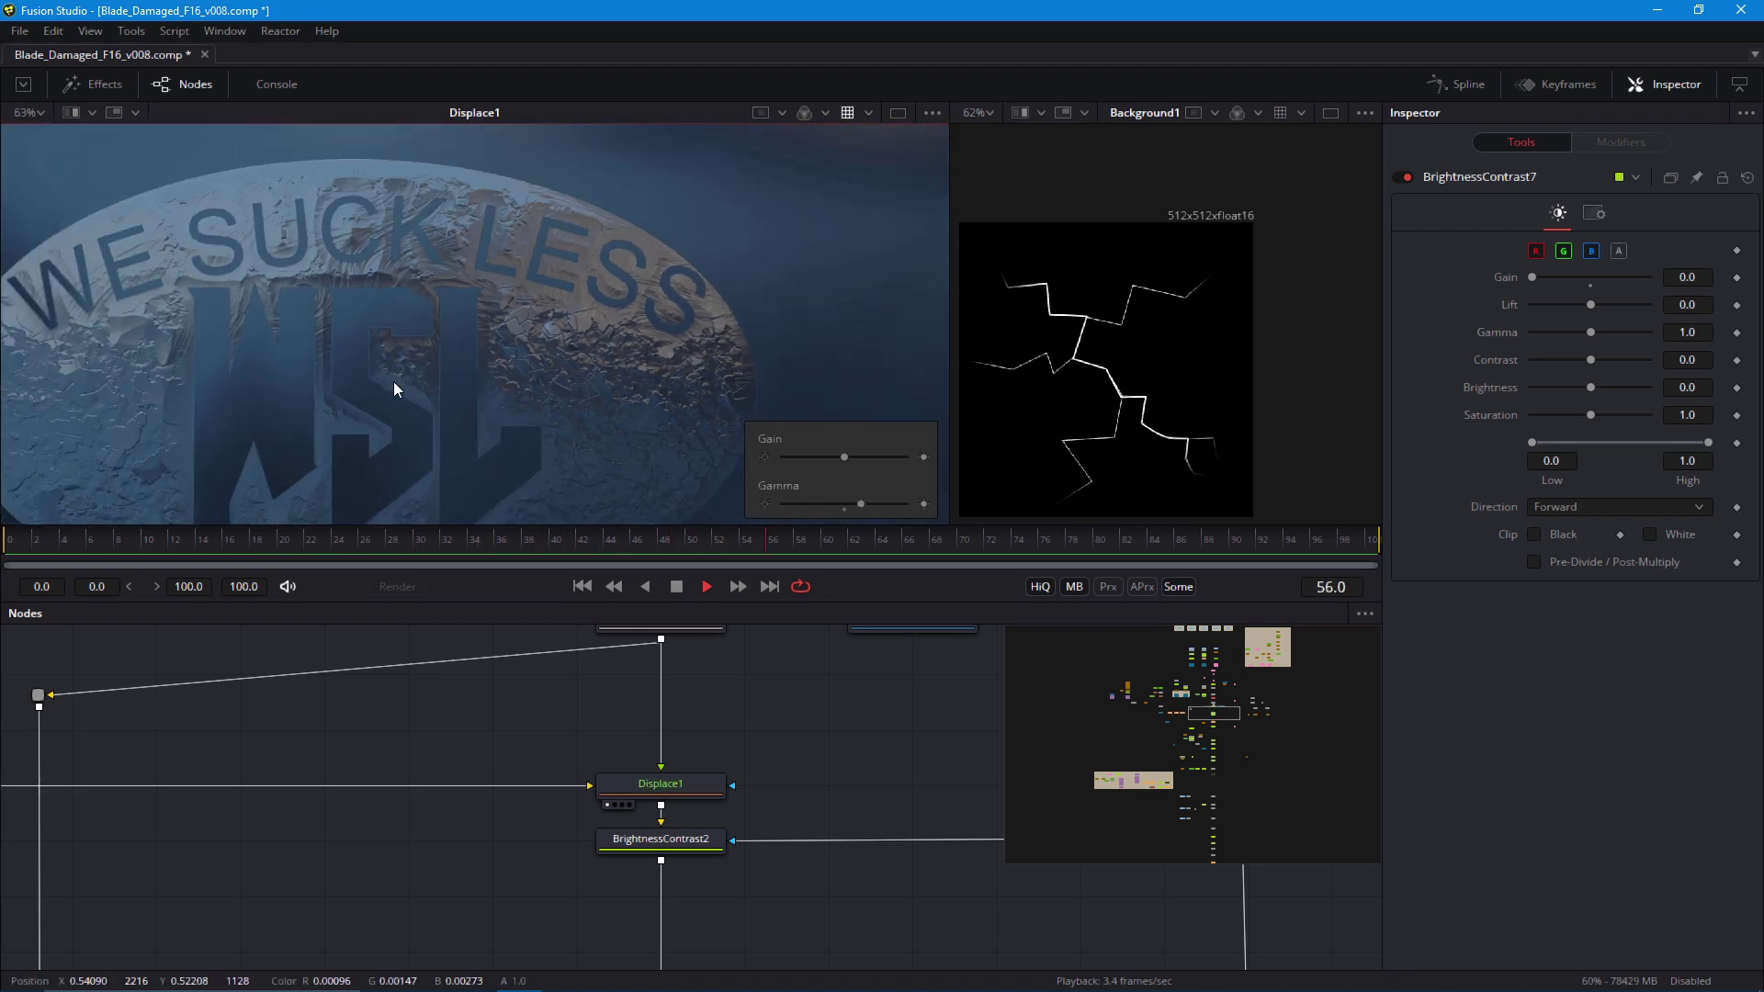
Replay Displace1 from the first frame to check the crack animation, and stop the playback
left_click(582, 588)
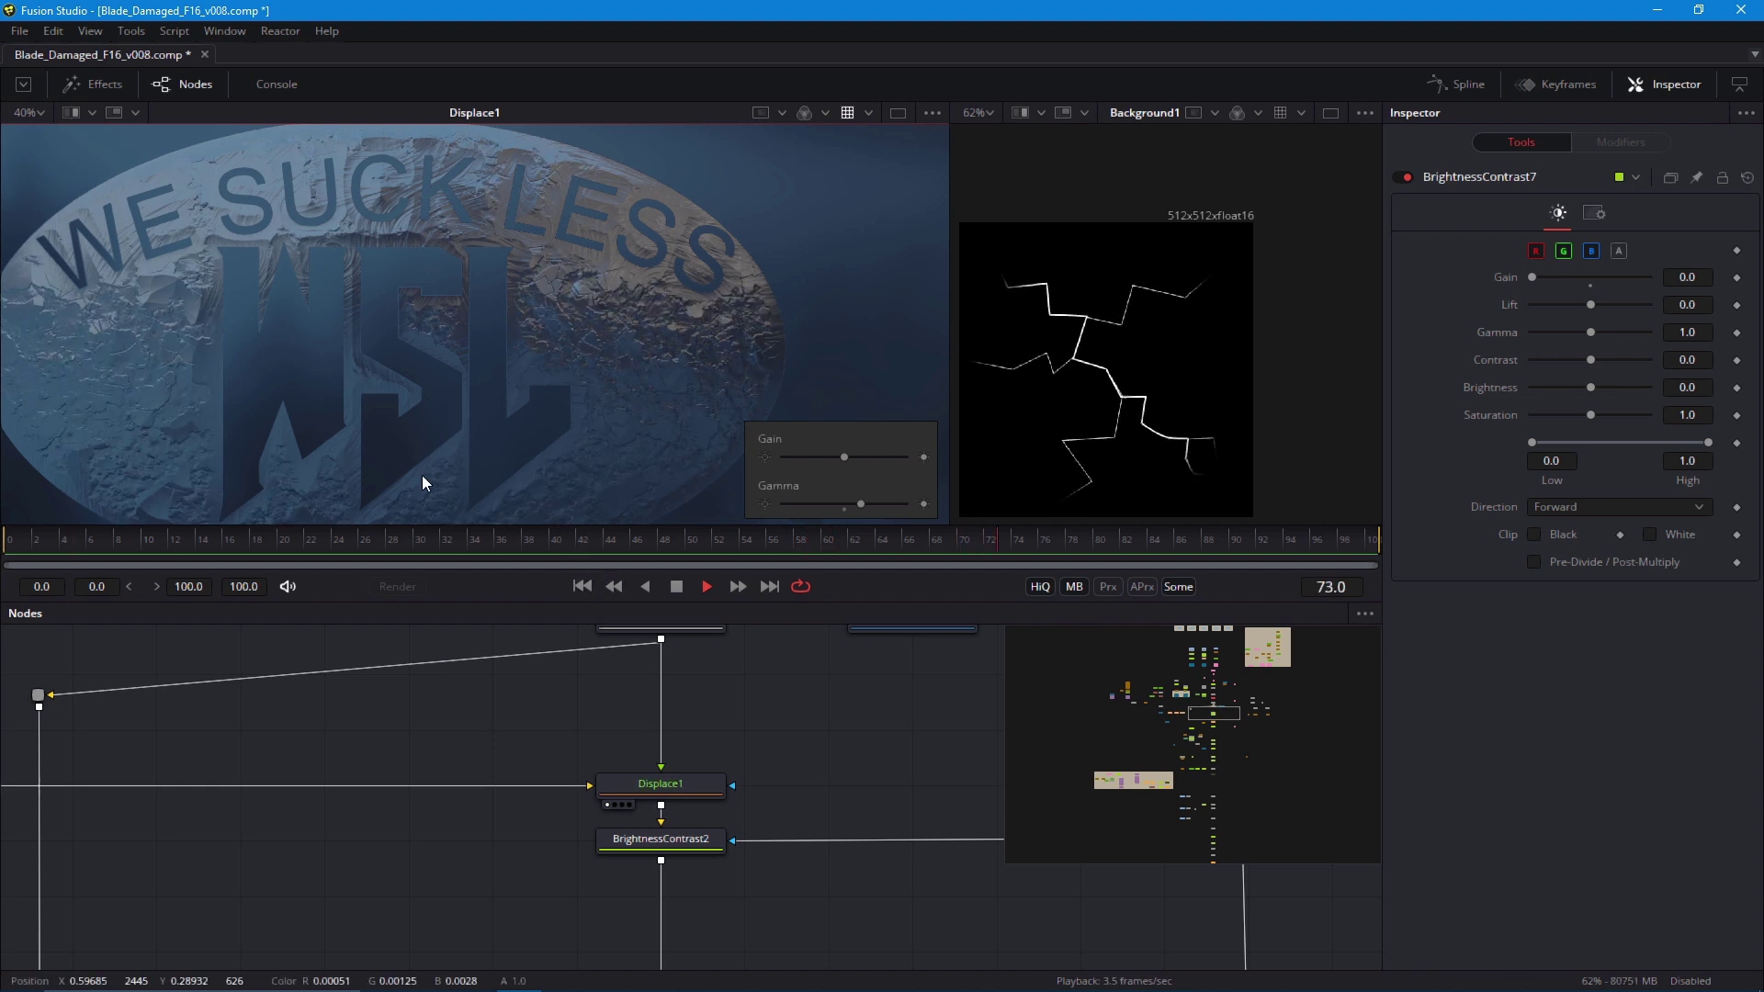
left_click(578, 587)
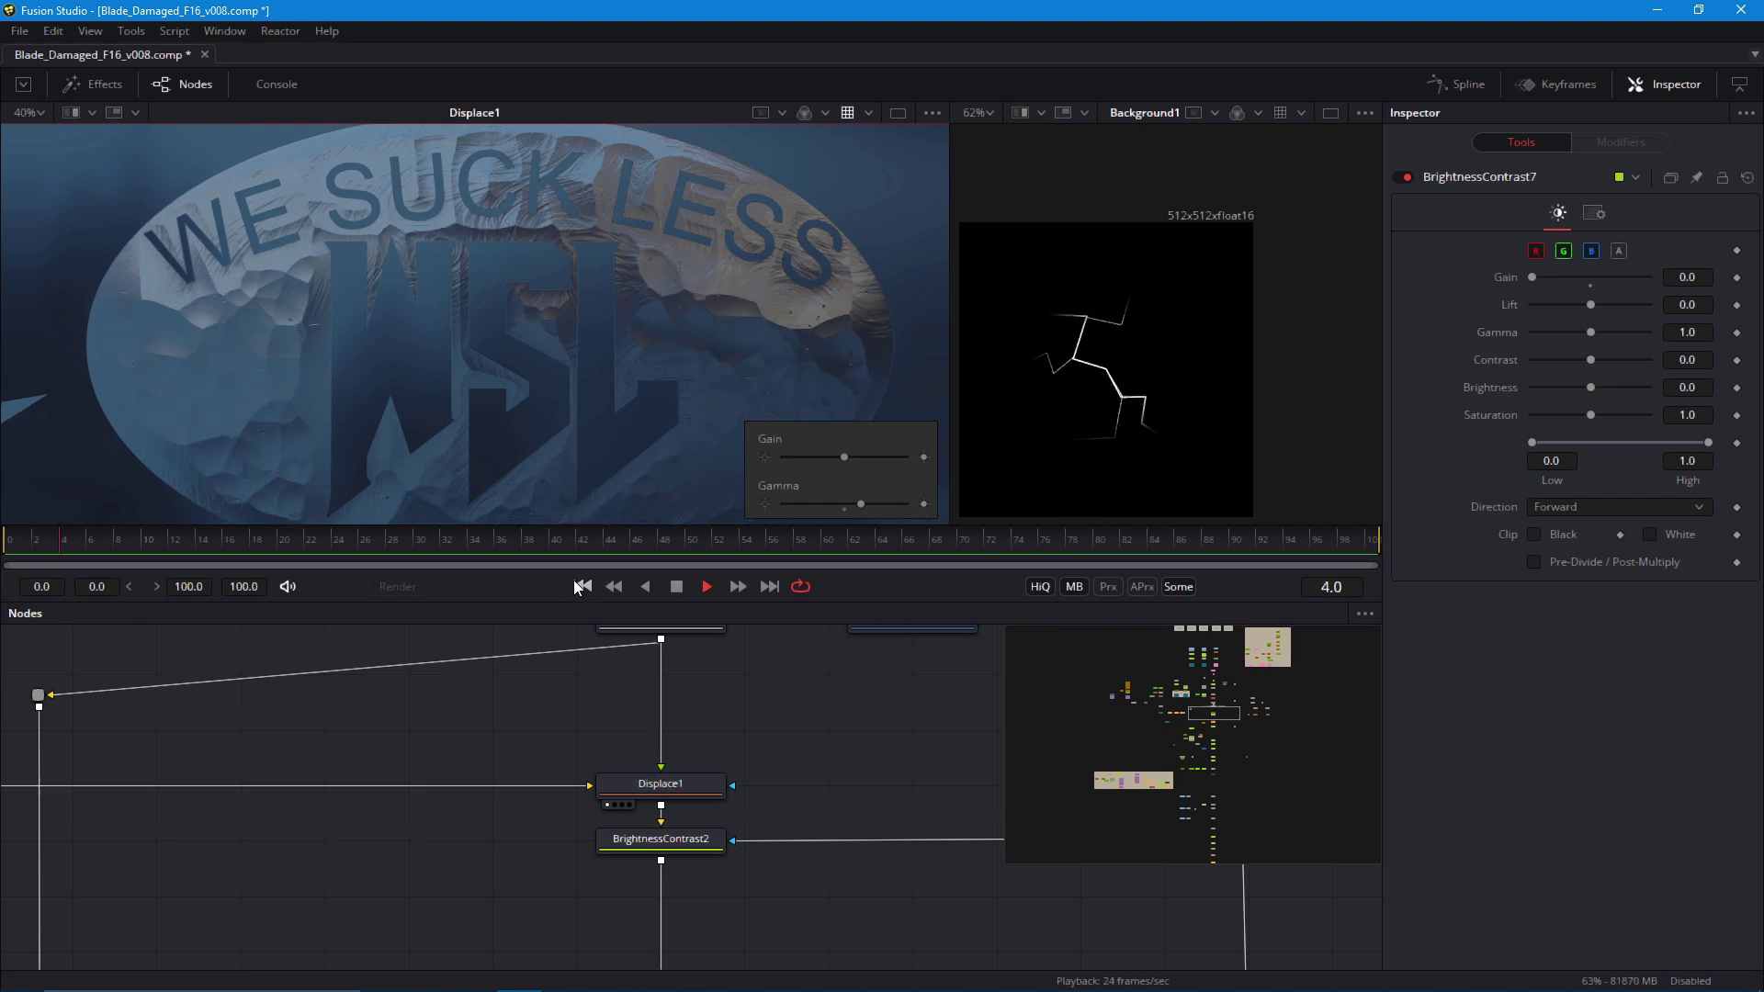
key("space")
Set the Size Variance of pEmitter1_1's particles to 1.5
left_click_drag(464, 744, 594, 913)
scroll(661, 846, "down", 5)
scroll(433, 823, "up", 3)
left_click(536, 744)
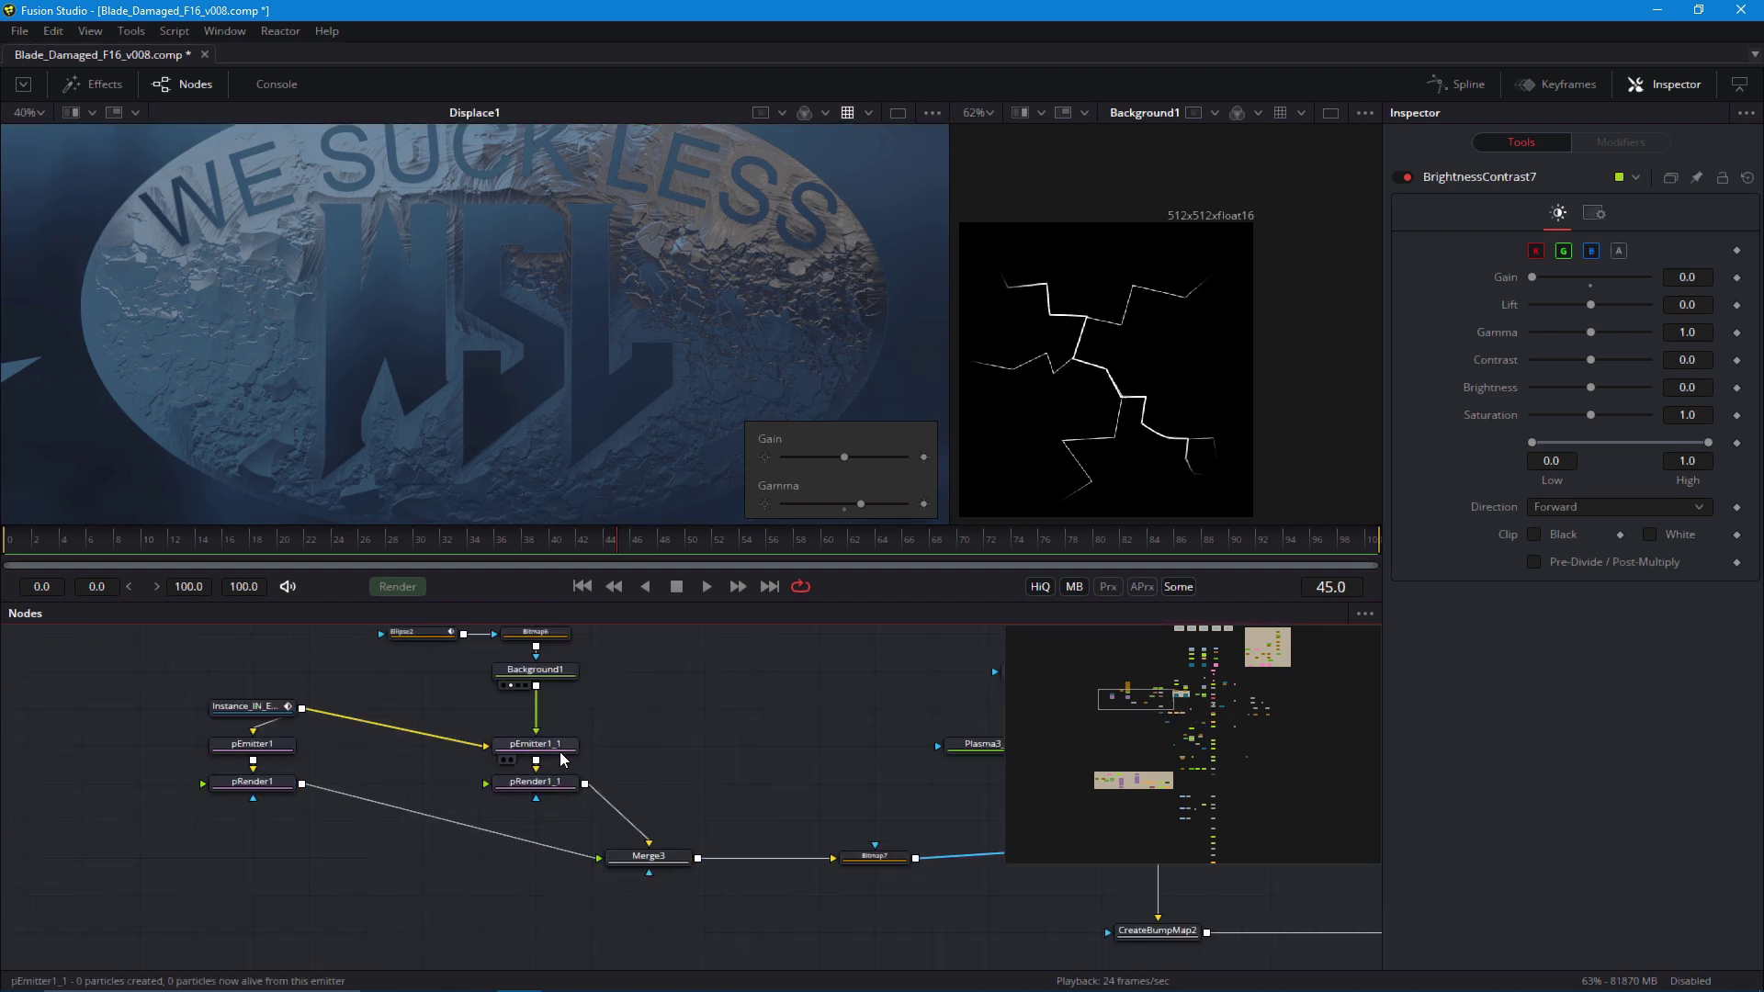
left_click(1681, 535)
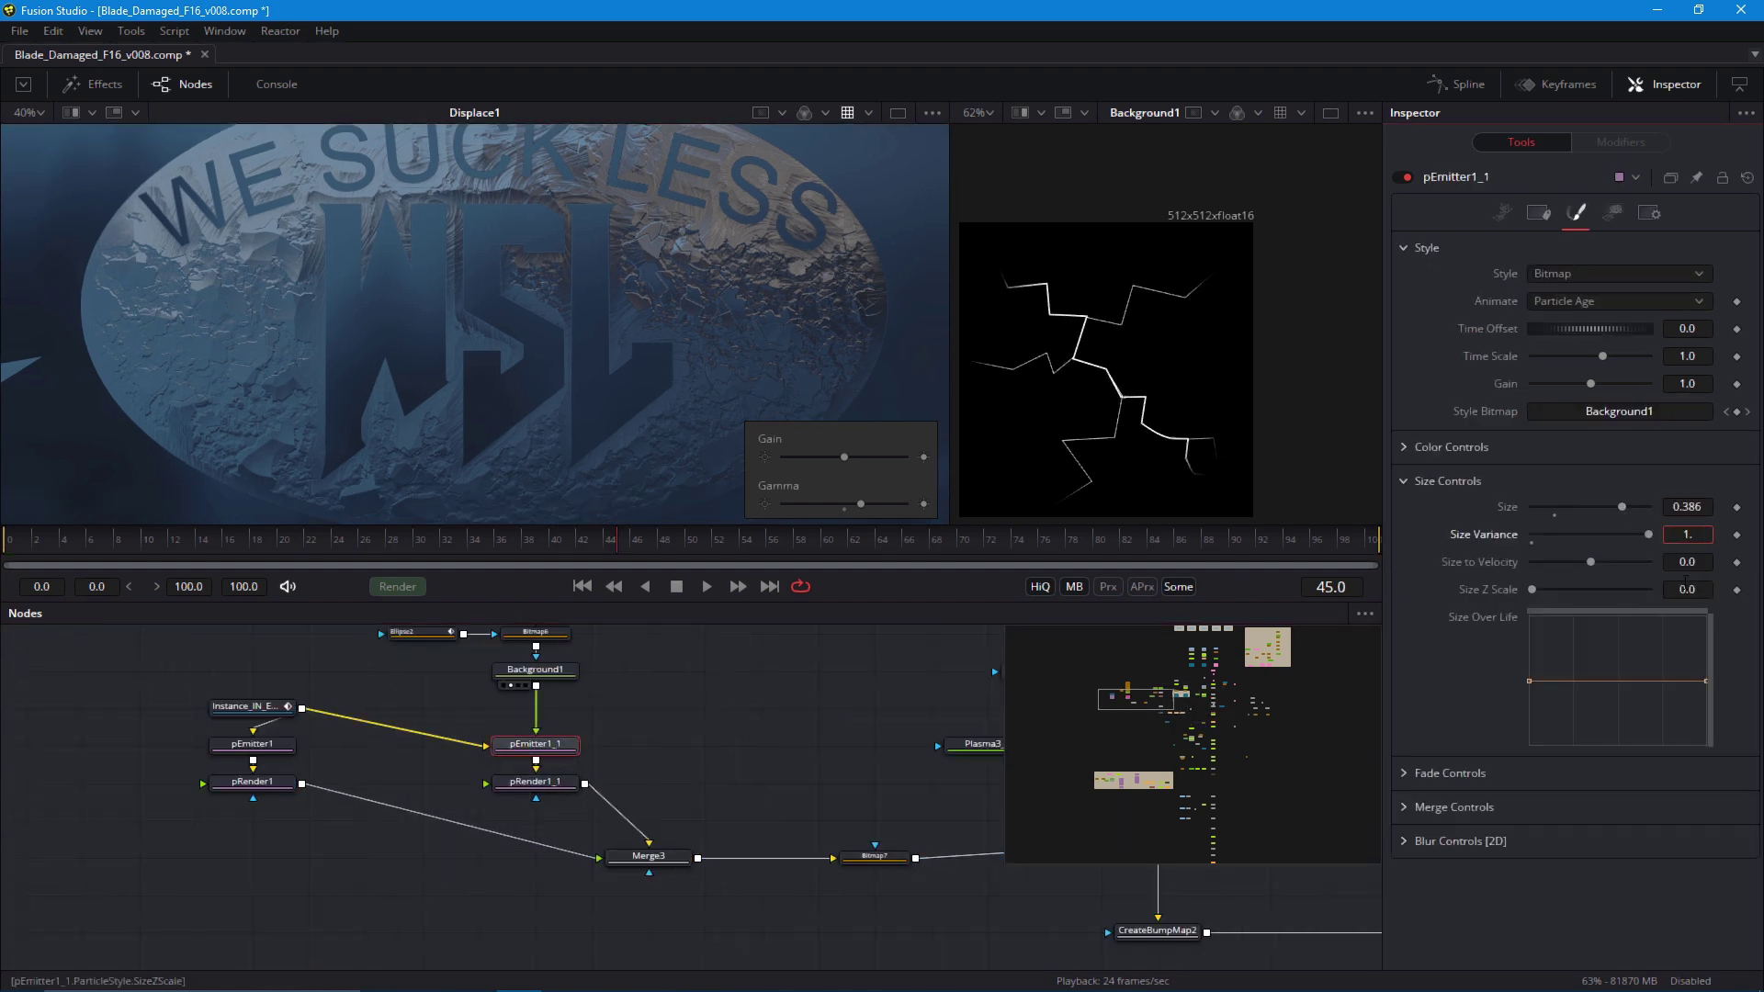
Inspect the displaced damage around the WSL lettering and display BrightnessContrast2
left_click_drag(520, 437, 484, 479)
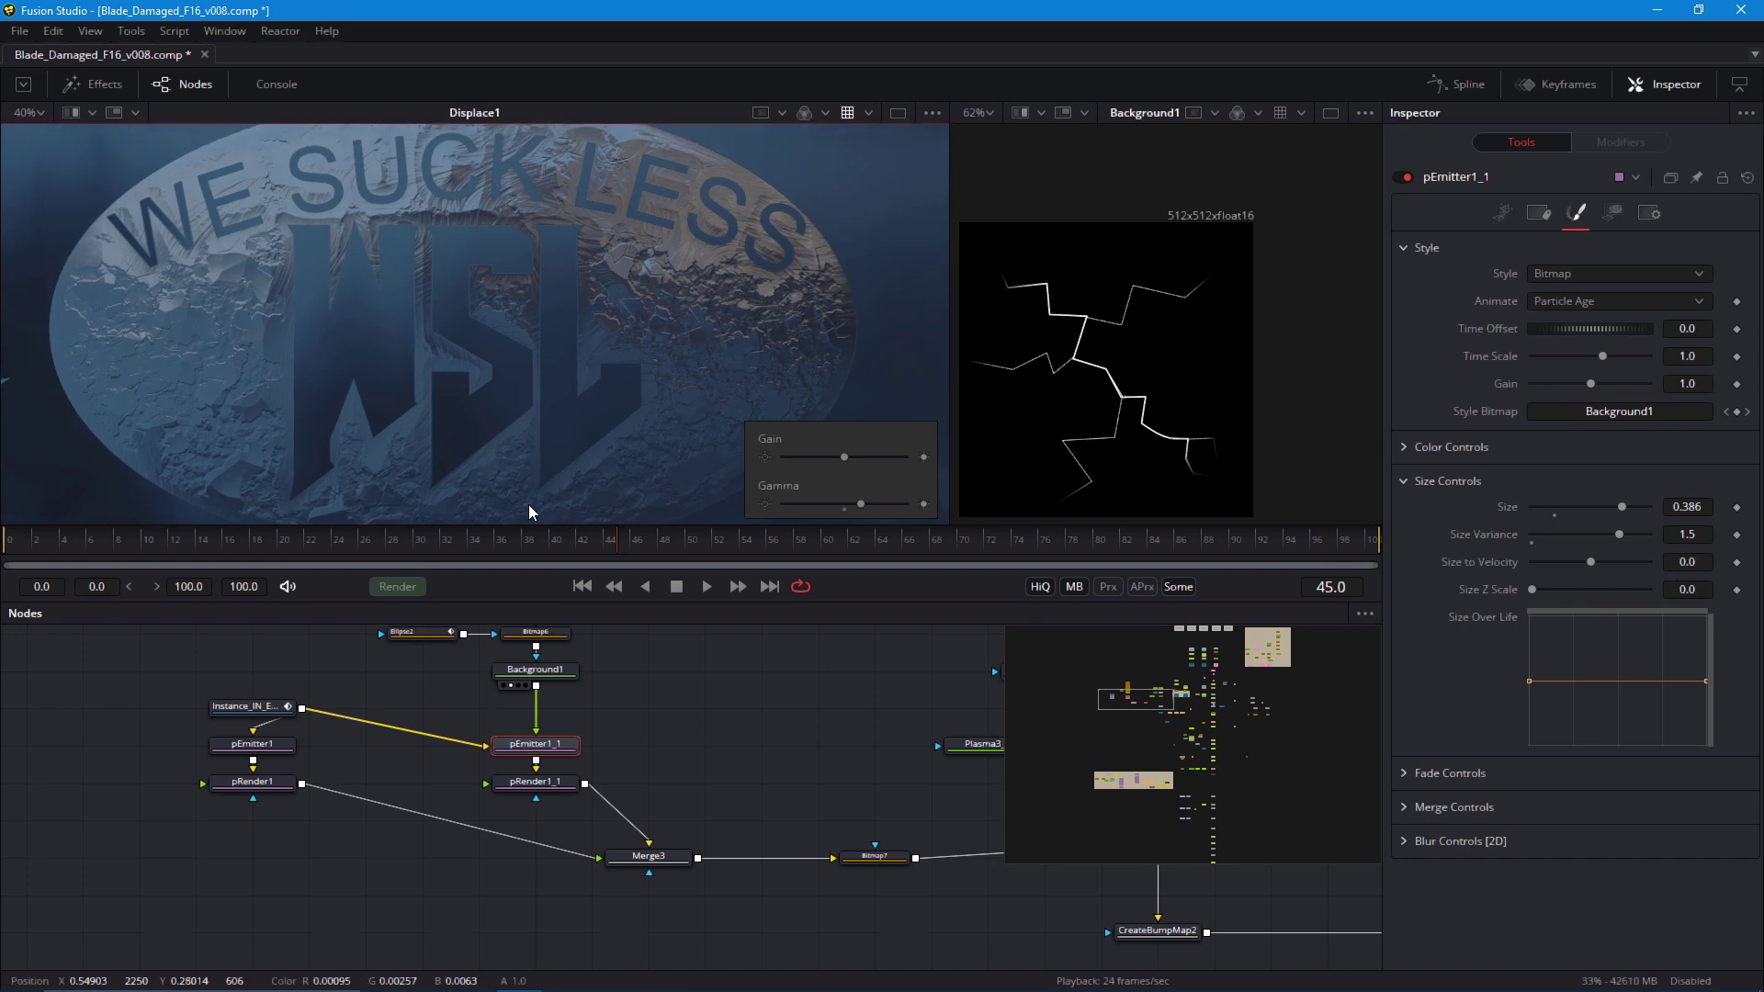
scroll(614, 320, "up", 3)
left_click_drag(617, 325, 414, 343)
scroll(500, 433, "down", 4)
scroll(608, 791, "down", 5)
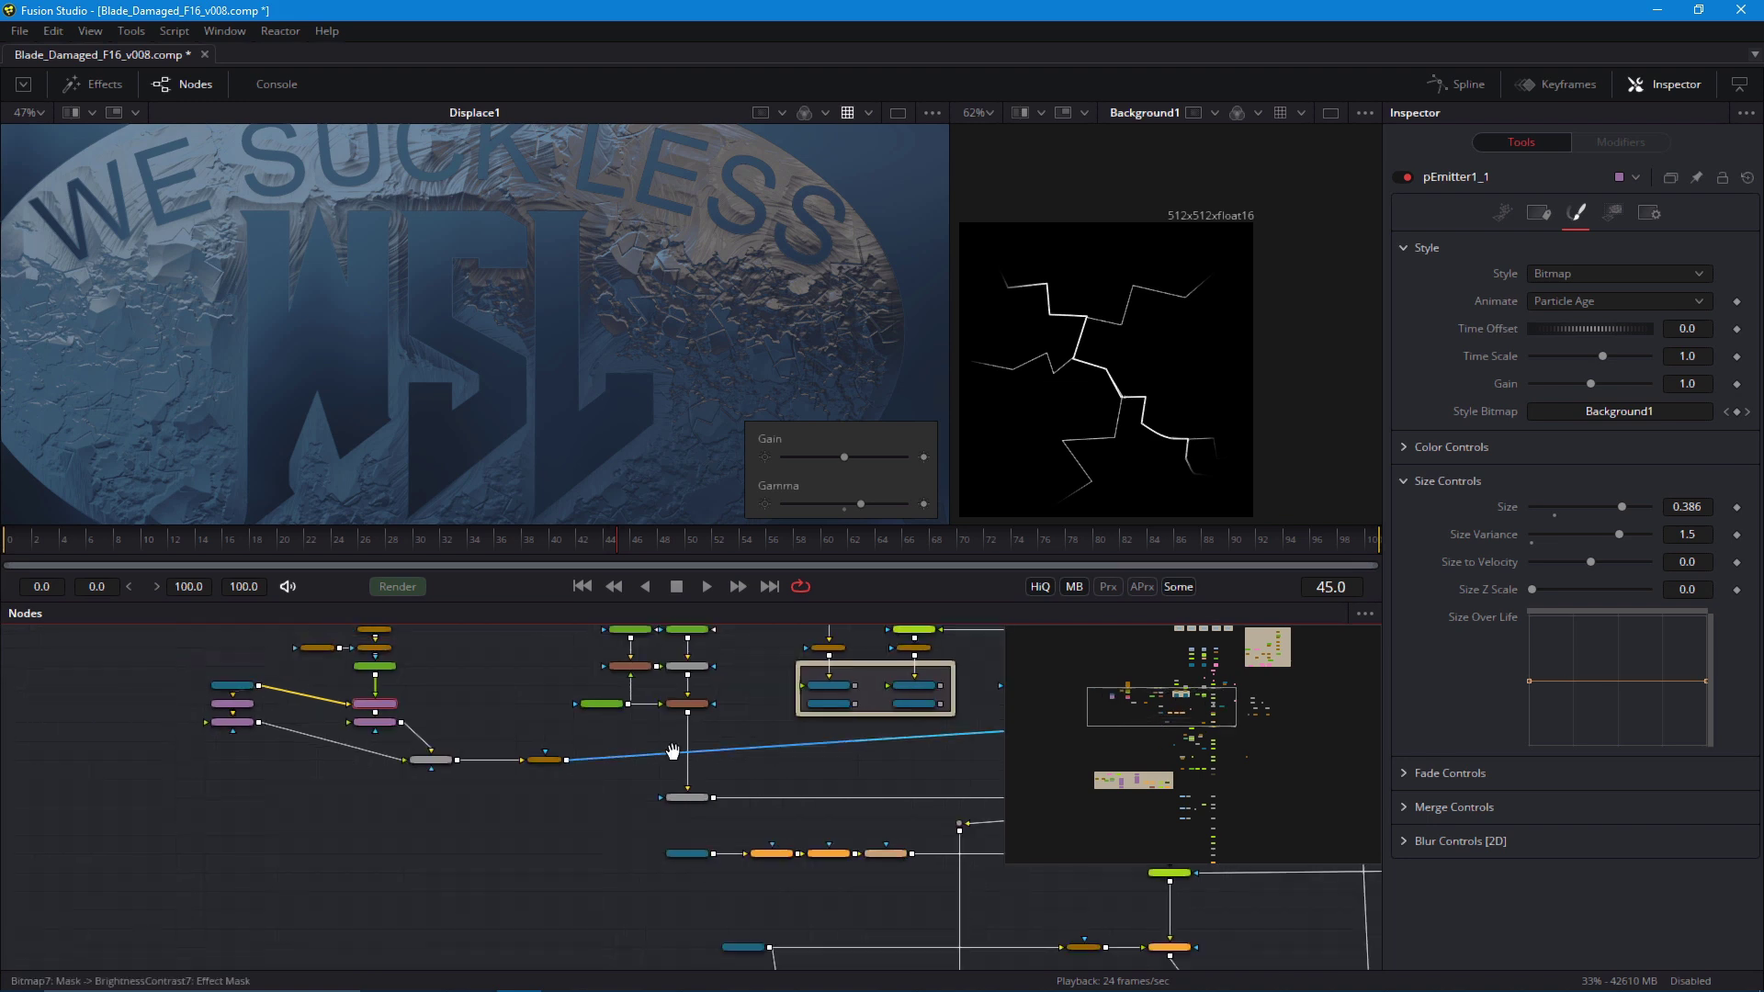
scroll(608, 791, "up", 5)
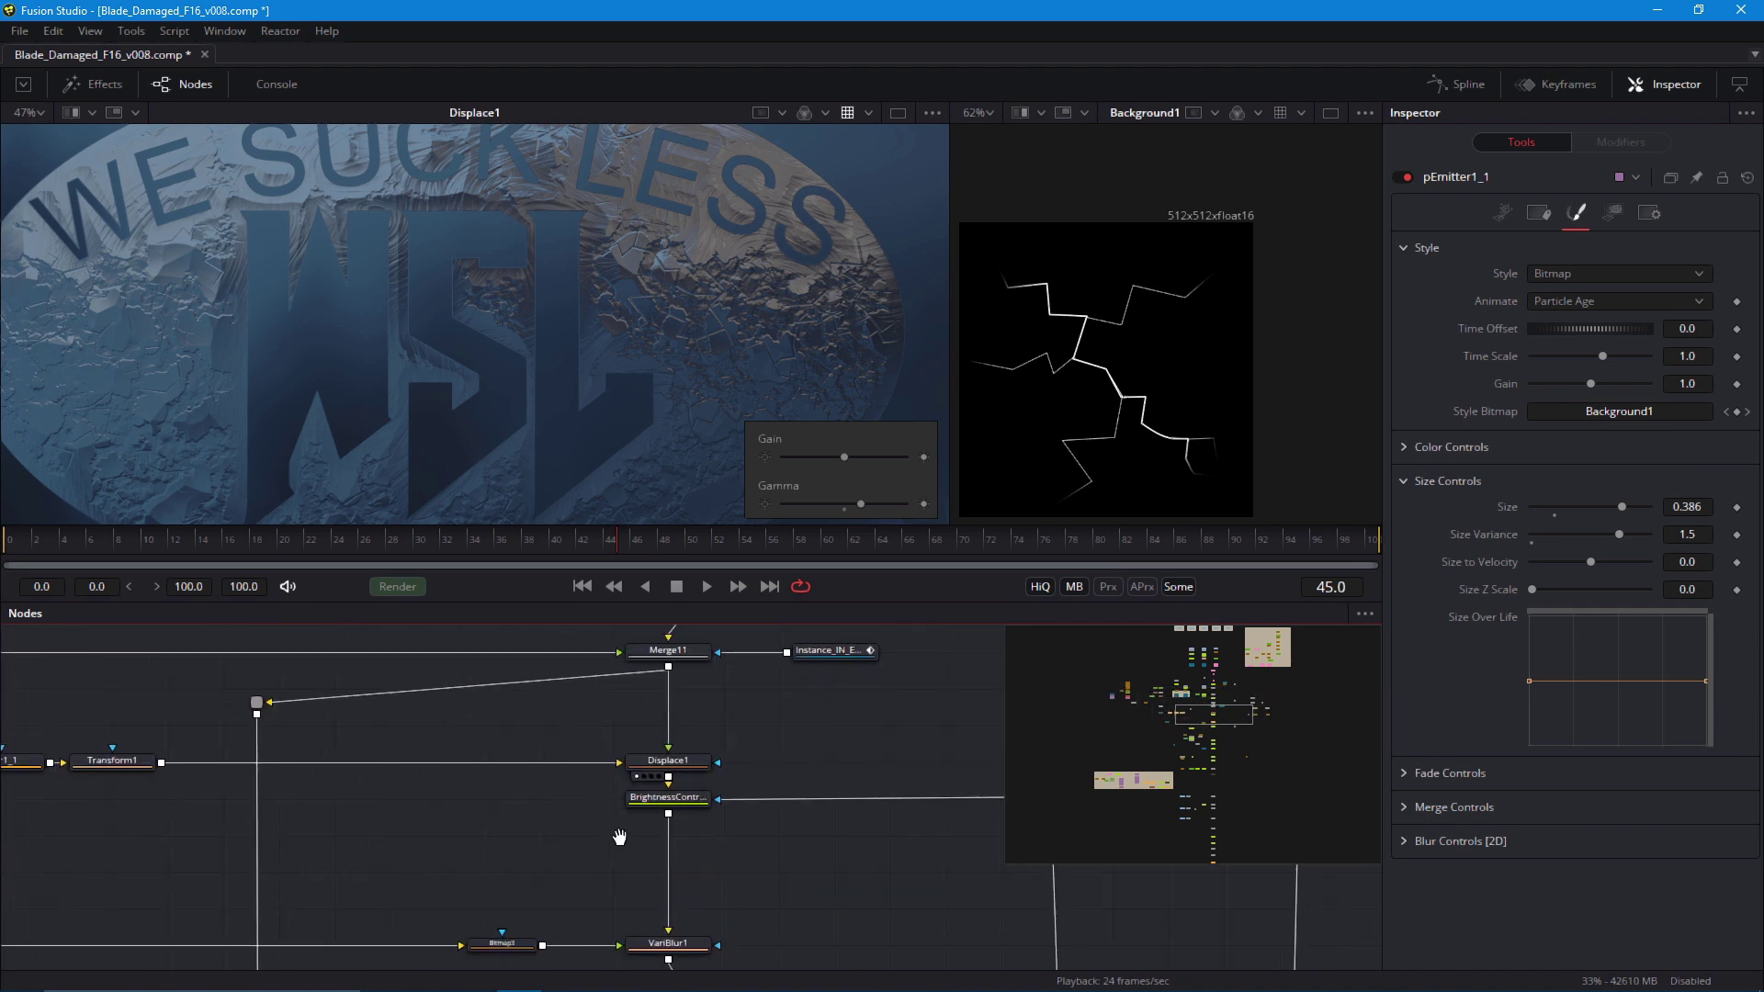
left_click_drag(510, 384, 567, 442)
scroll(515, 438, "down", 1)
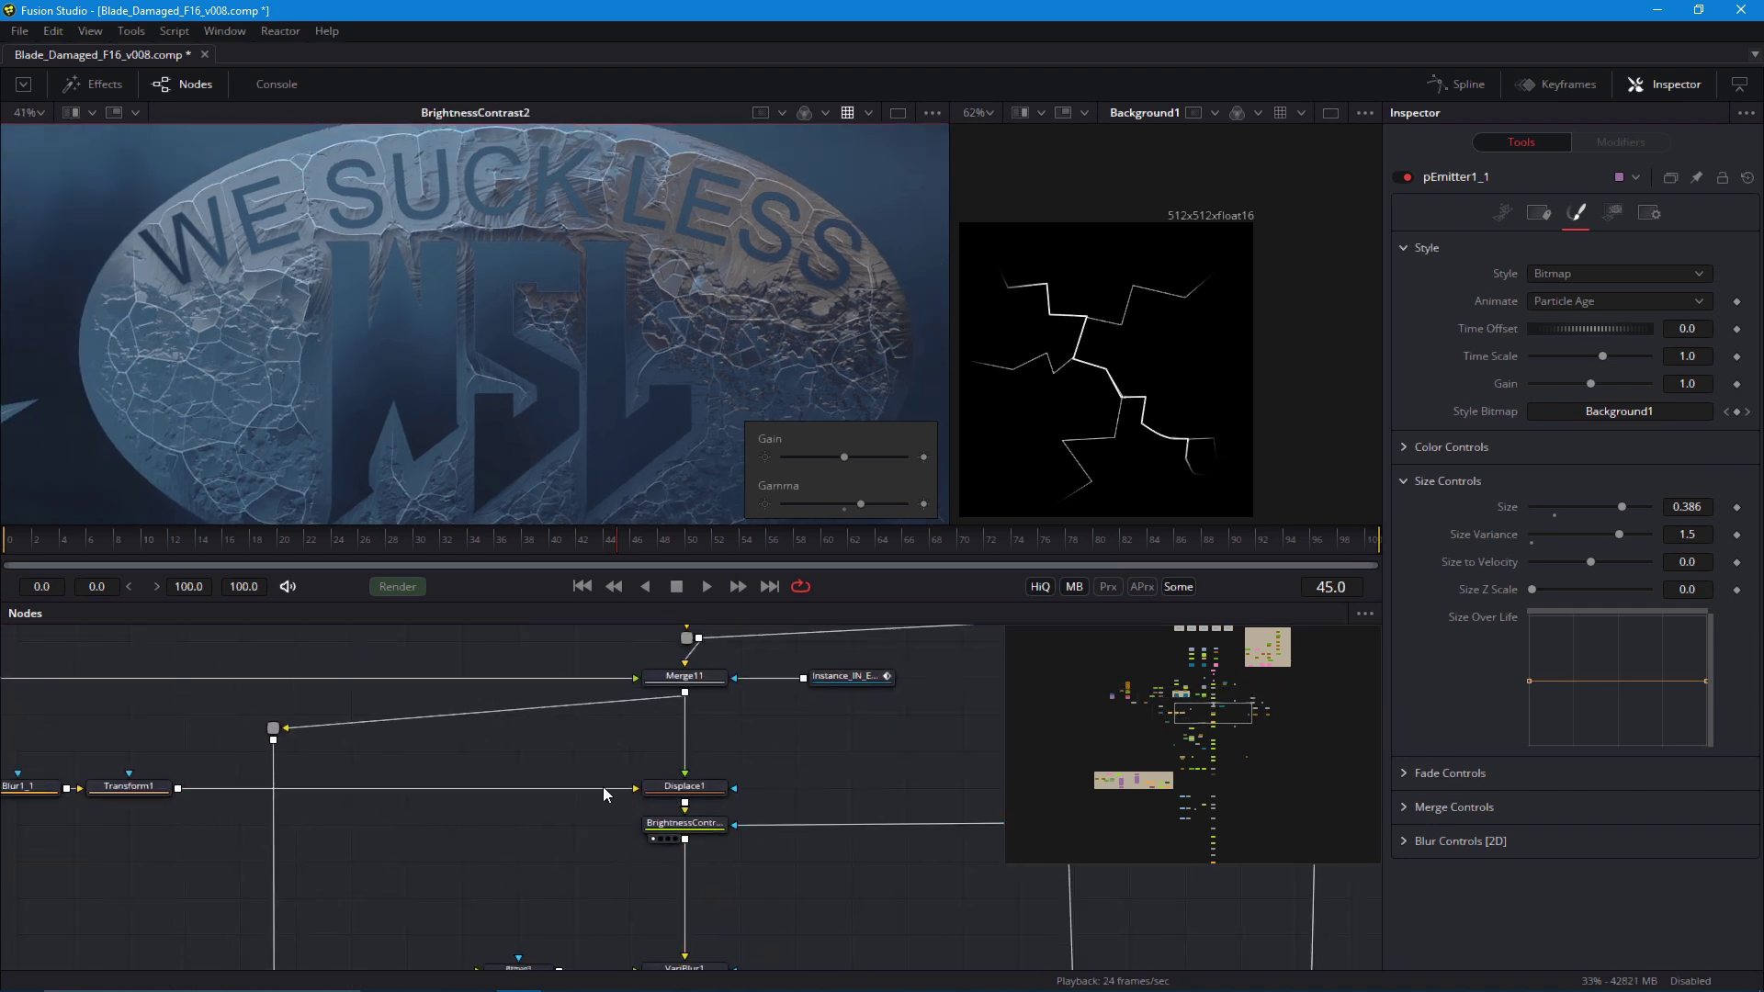
Insert a Brightness / Contrast node between Displace1 and BrightnessContrast2
left_click_drag(642, 852, 627, 791)
scroll(626, 798, "up", 1)
left_click(679, 824)
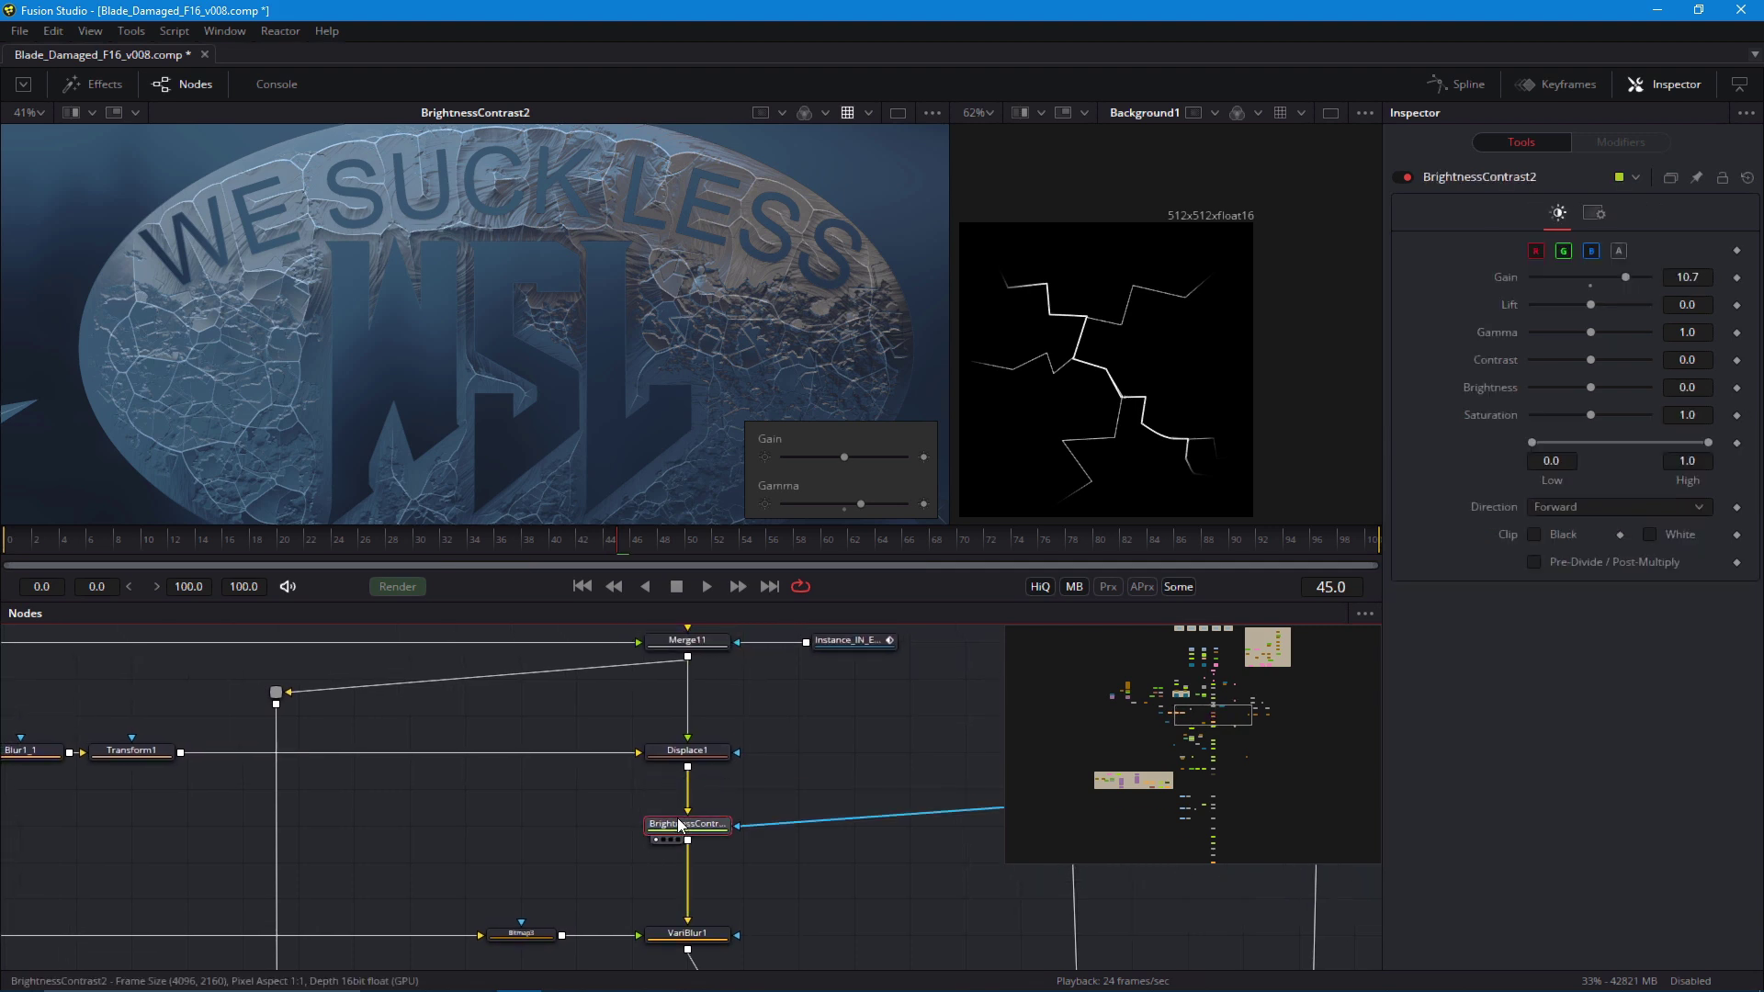
left_click(678, 755)
key("shift+space")
type("bc")
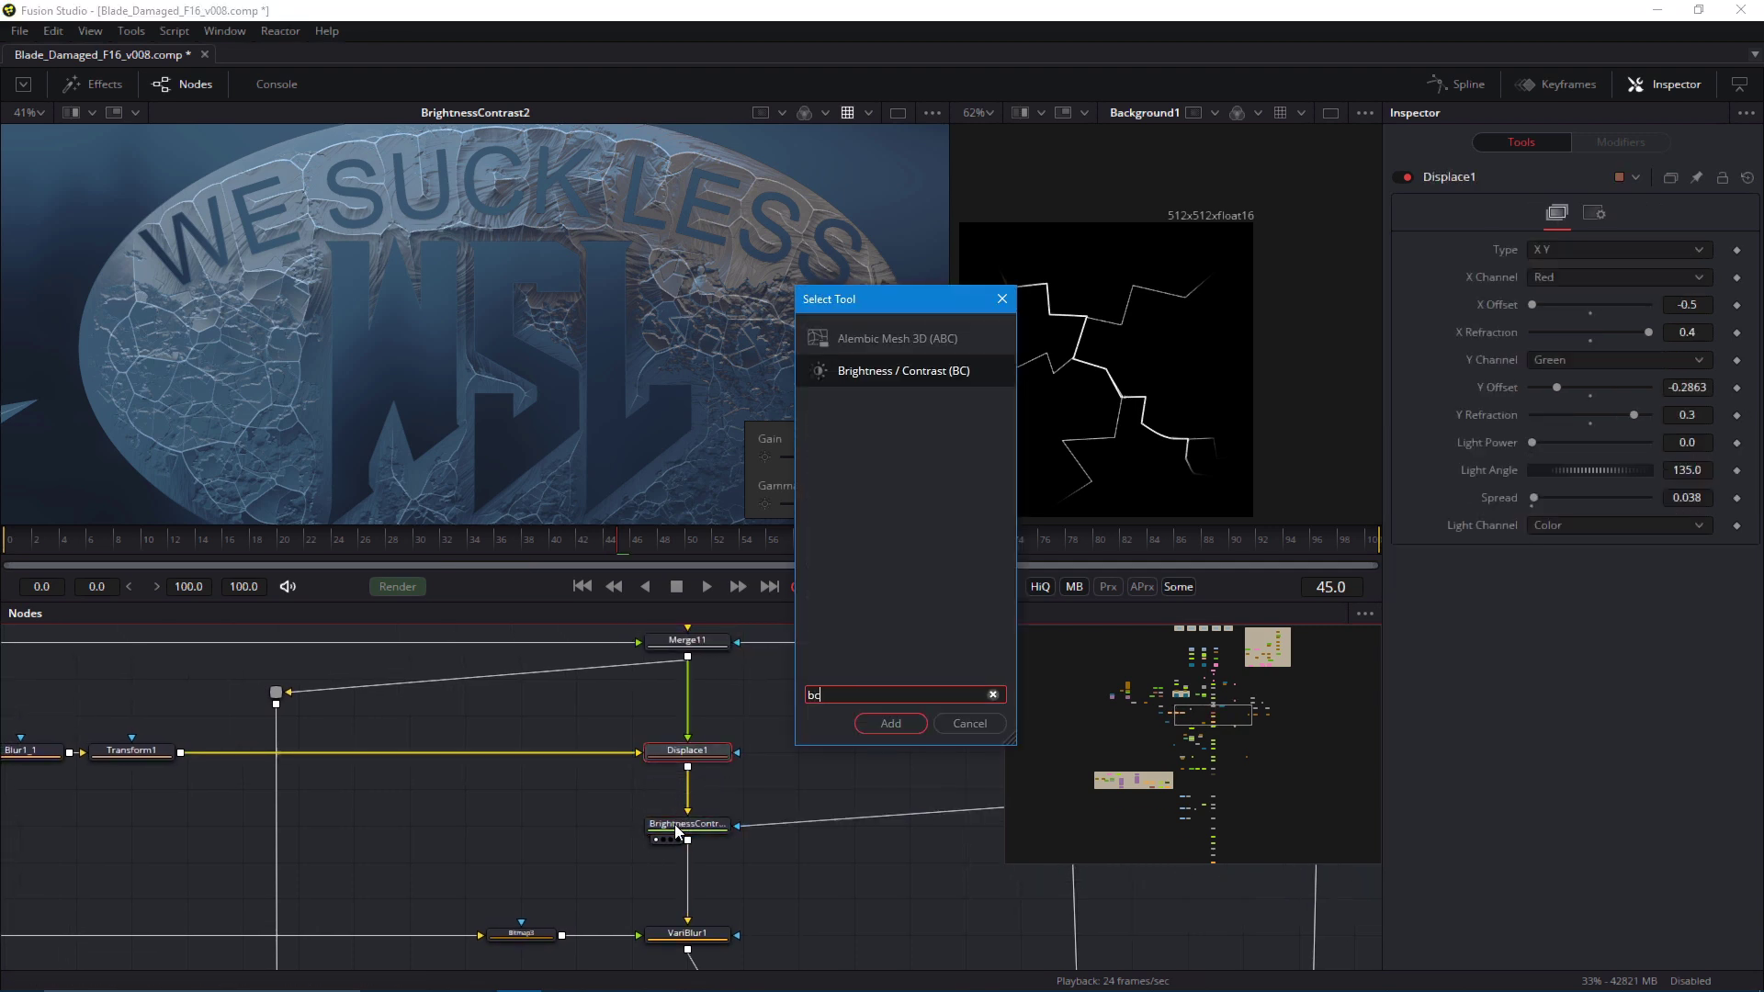
key("Return")
Connect Bitmap7's crack mask to the new Brightness / Contrast node as its effect mask and display the node
scroll(560, 802, "down", 1)
left_click_drag(559, 802, 671, 866)
scroll(671, 866, "down", 2)
left_click_drag(127, 768, 771, 892)
left_click_drag(801, 919, 626, 853)
scroll(626, 853, "up", 1)
key("1")
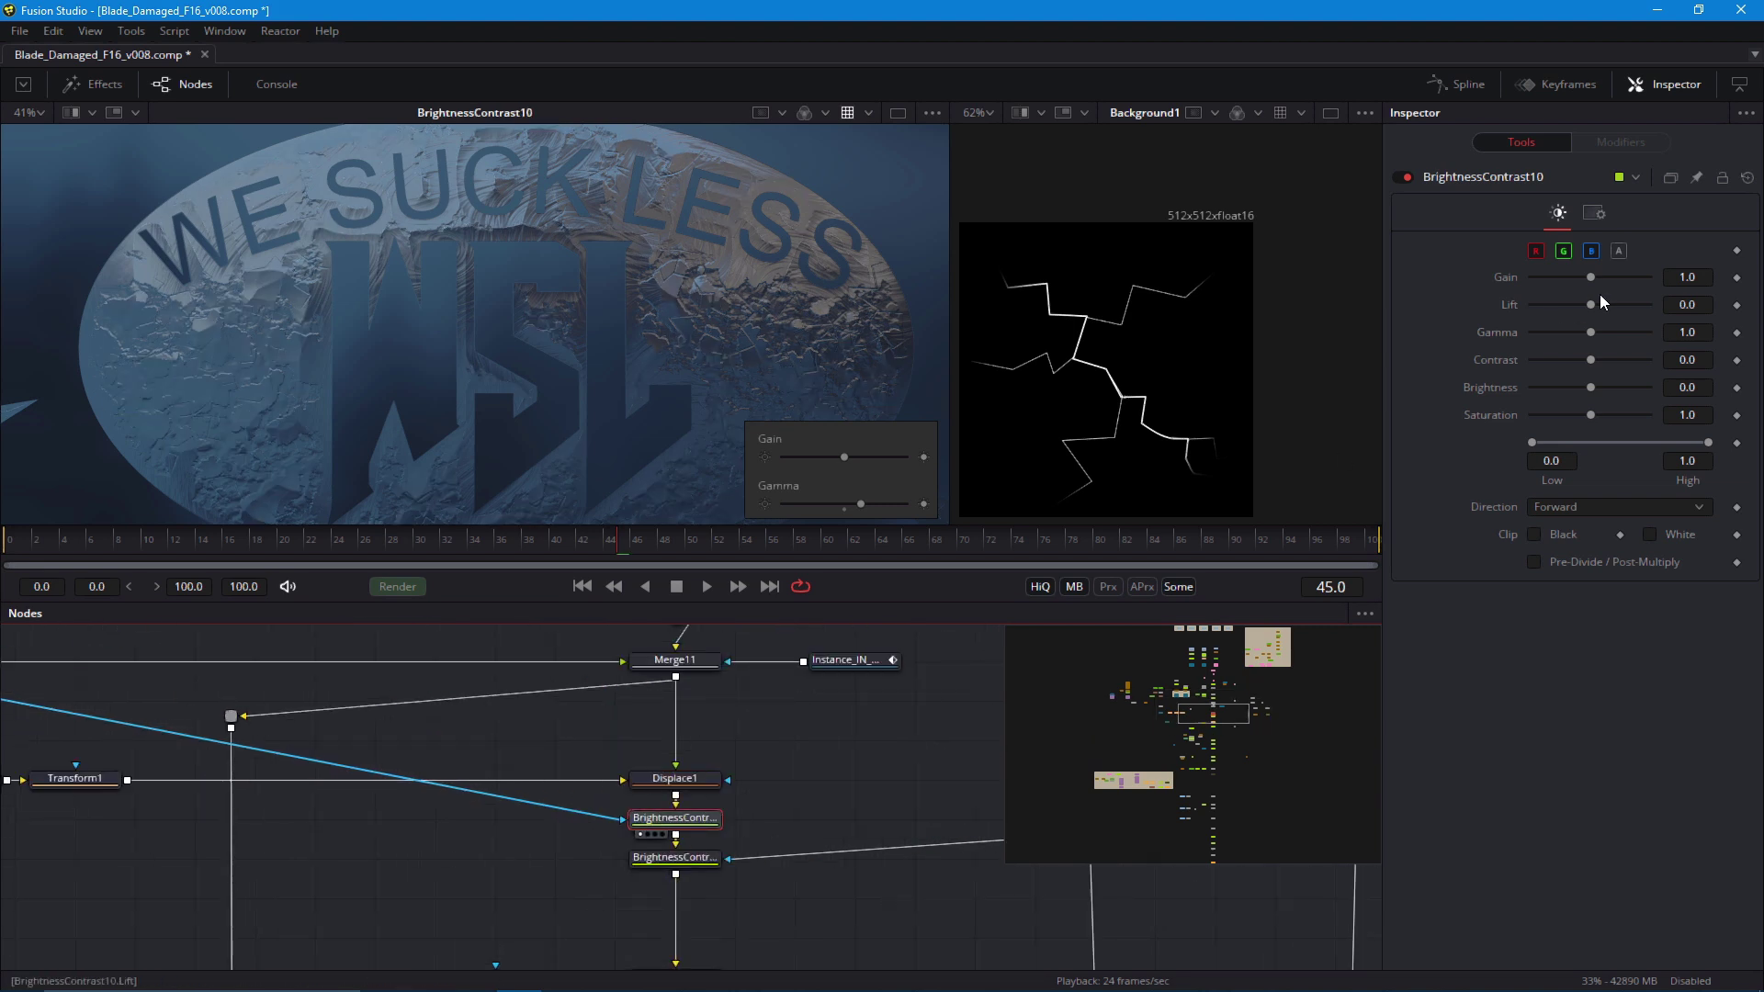
Lower BrightnessContrast10's Gain to about 0.34, judging the darkened cracks on BrightnessContrast2's output
left_click_drag(1591, 277, 1557, 277)
scroll(441, 433, "down", 3)
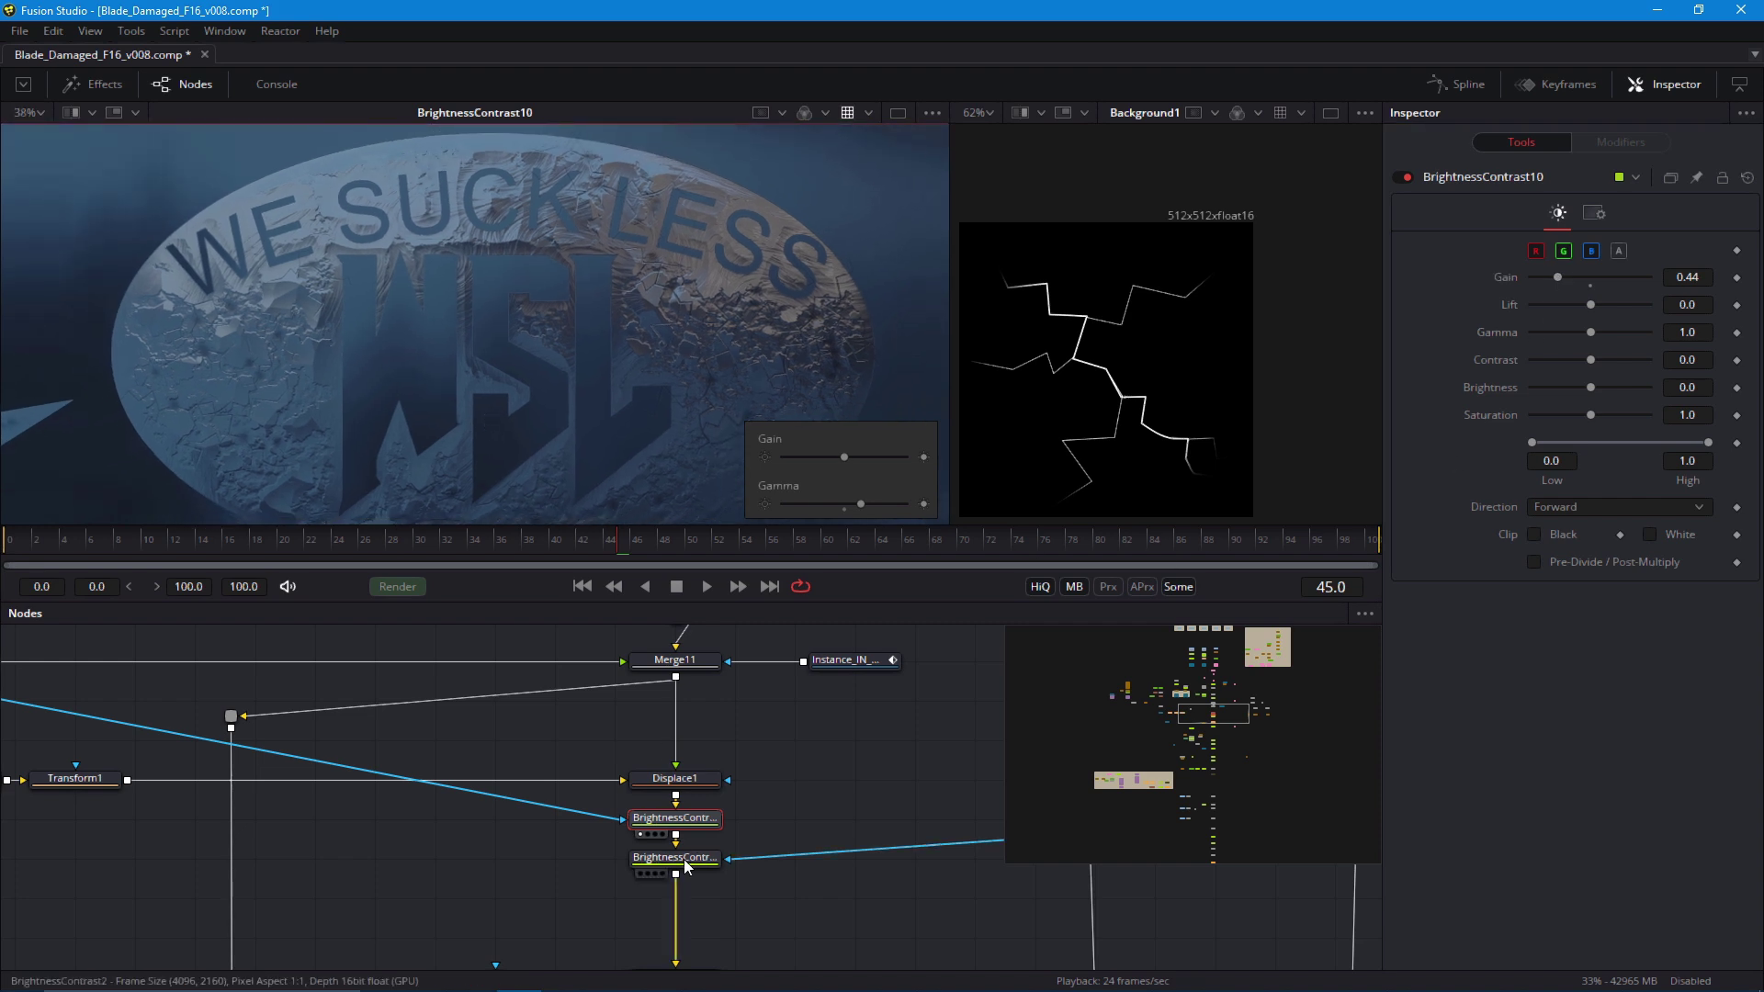
left_click(640, 872)
scroll(726, 436, "up", 3)
scroll(602, 359, "up", 2)
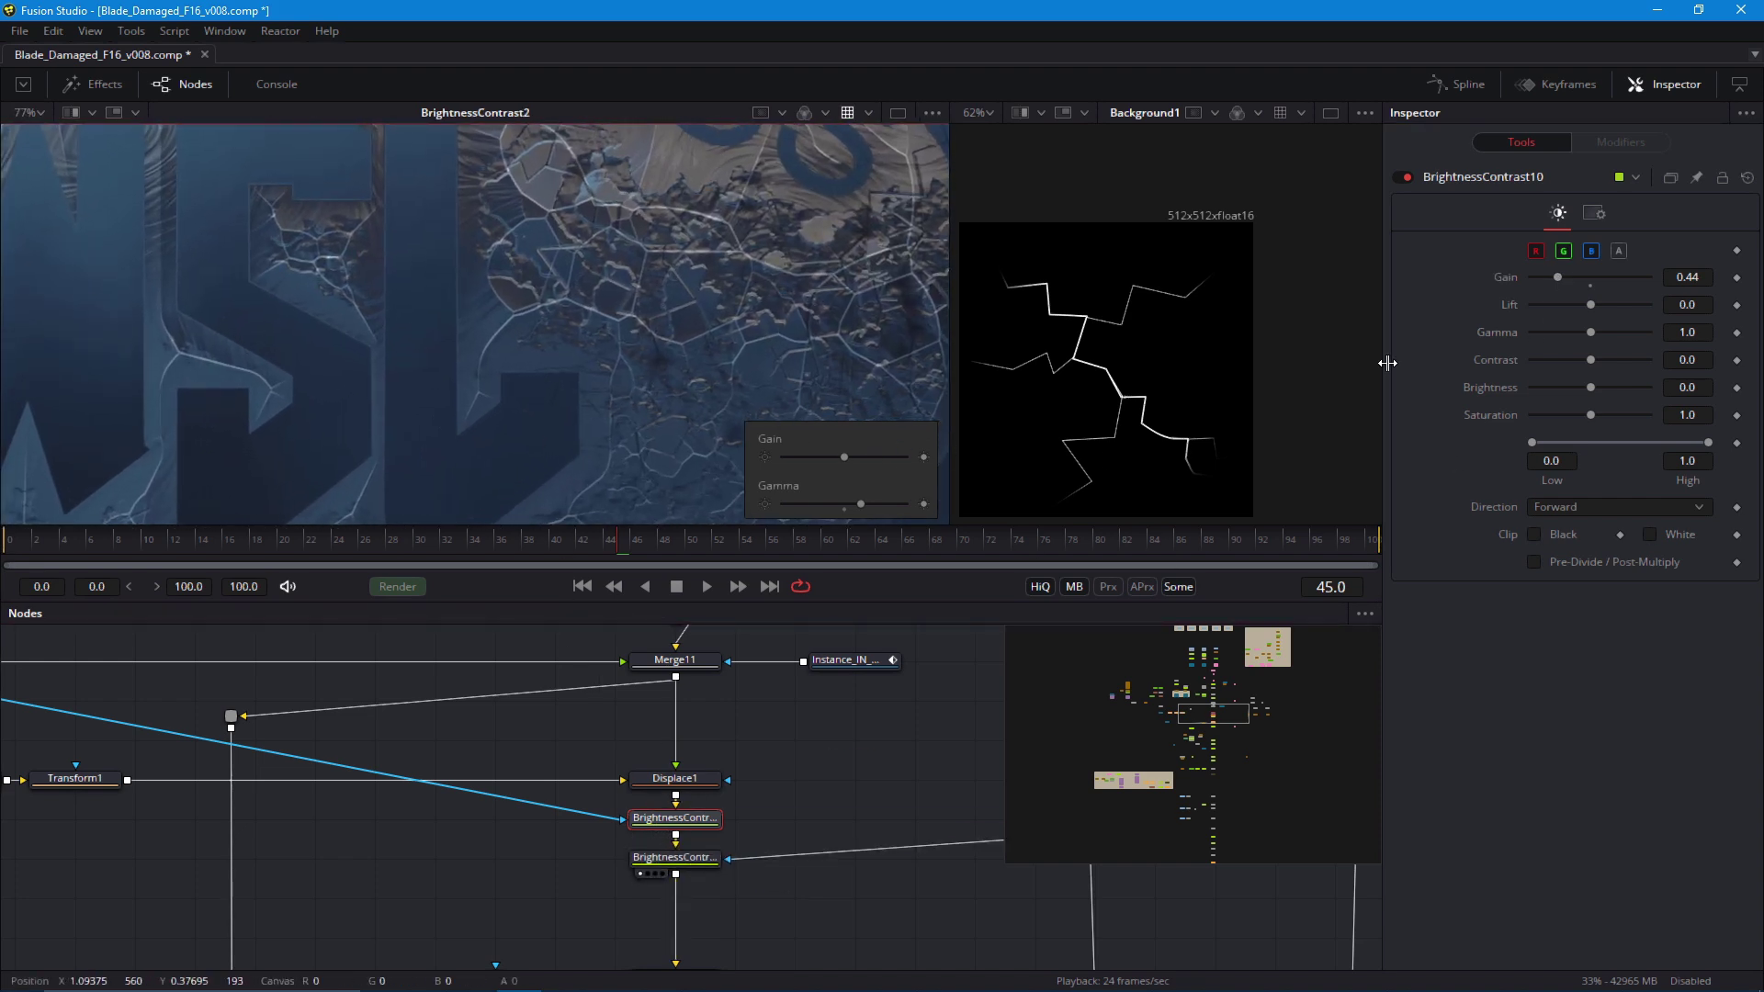
left_click(1556, 278)
left_click_drag(1556, 282, 1553, 282)
scroll(563, 307, "down", 2)
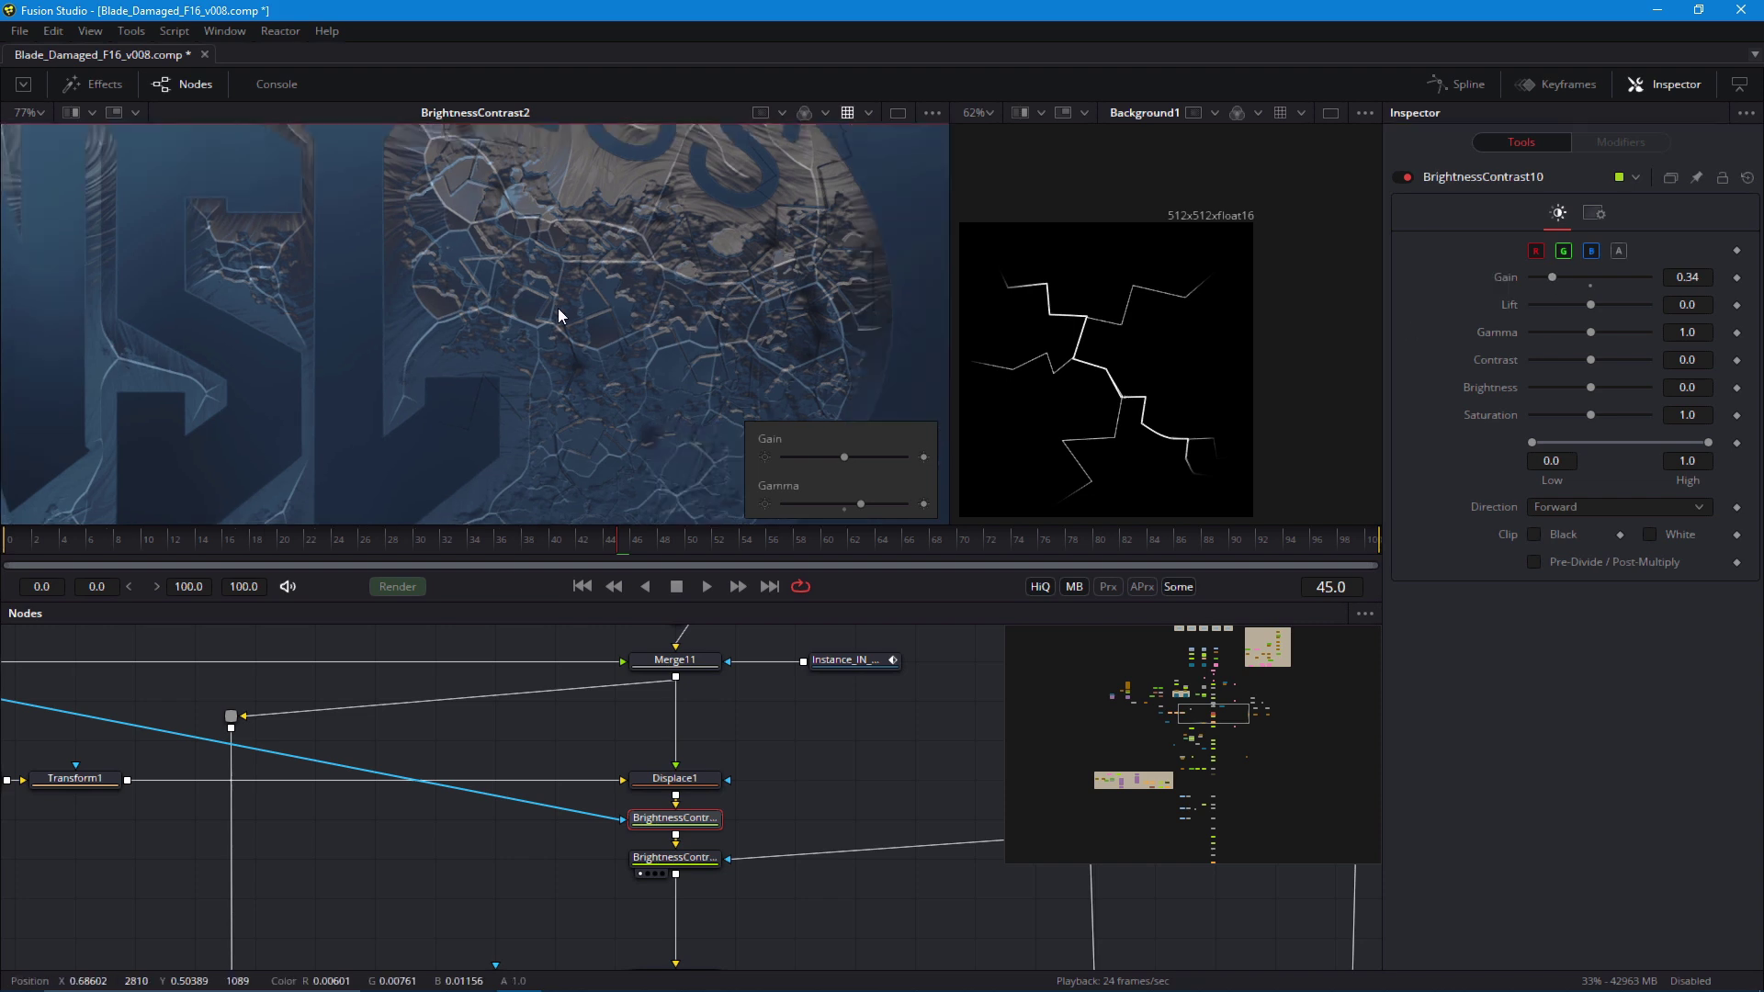
Display VariBlur1 and ChannelBooleans3 to examine how the cracks carry through the composite
scroll(630, 779, "down", 3)
scroll(547, 417, "up", 1)
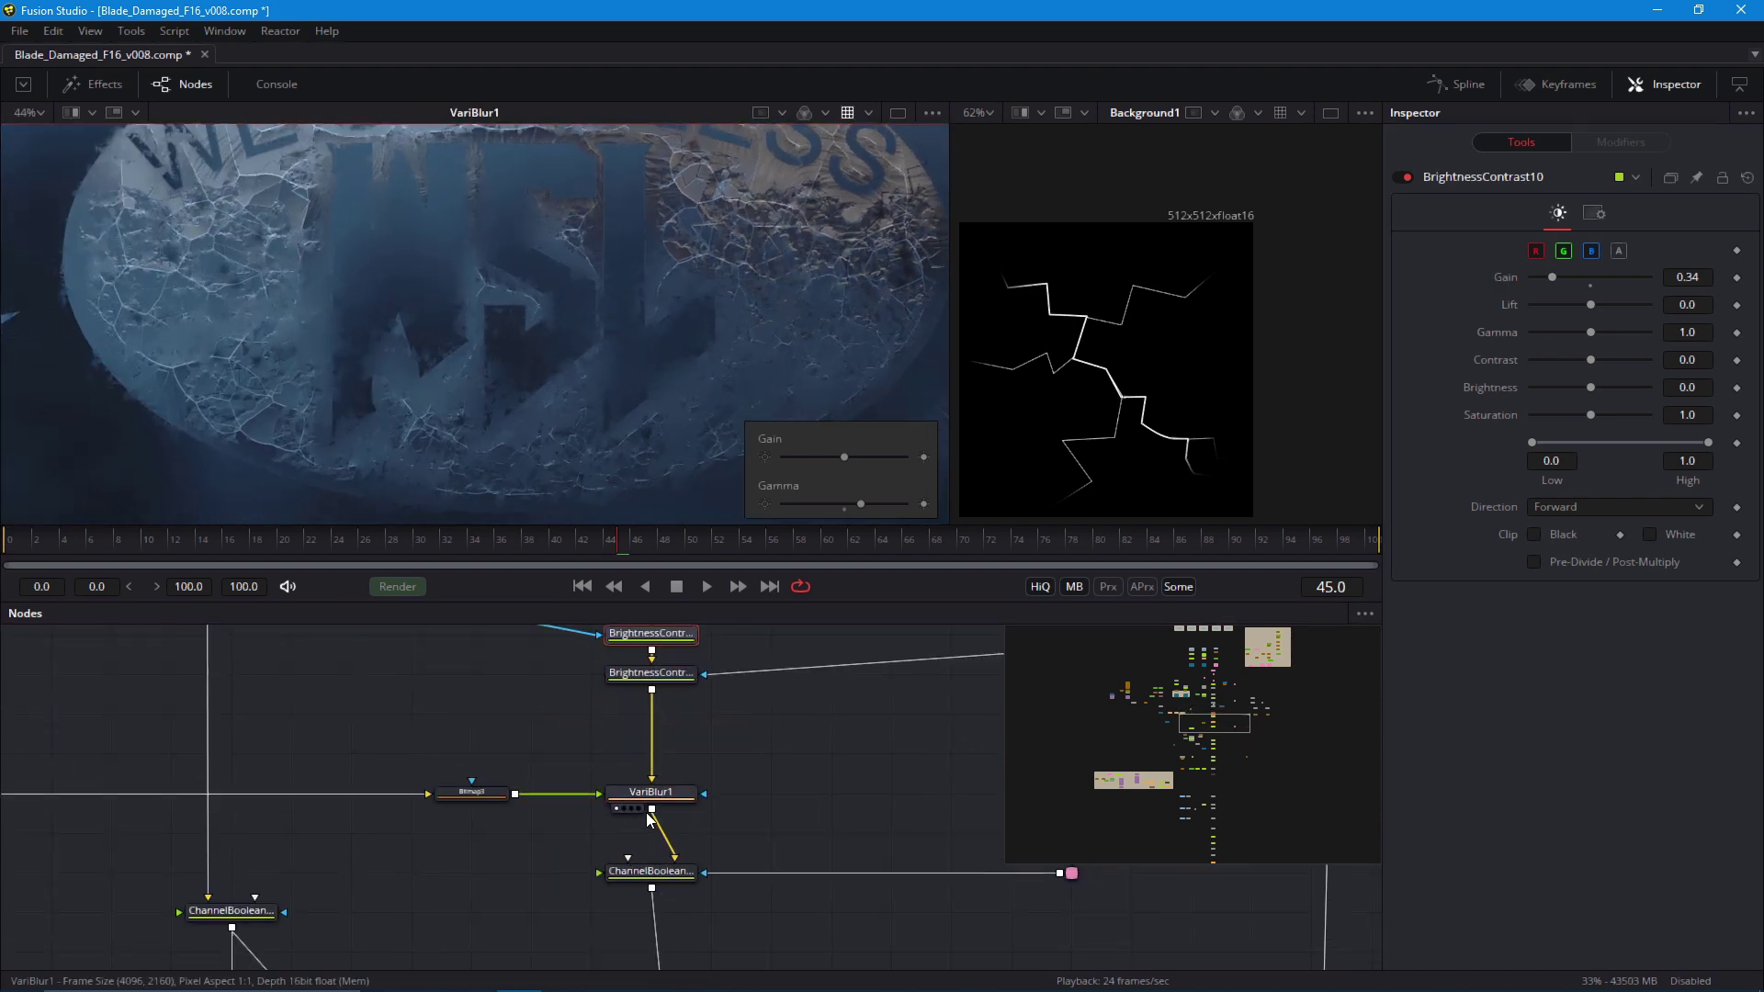
left_click_drag(650, 871, 485, 377)
left_click_drag(400, 434, 433, 463)
scroll(406, 432, "up", 1)
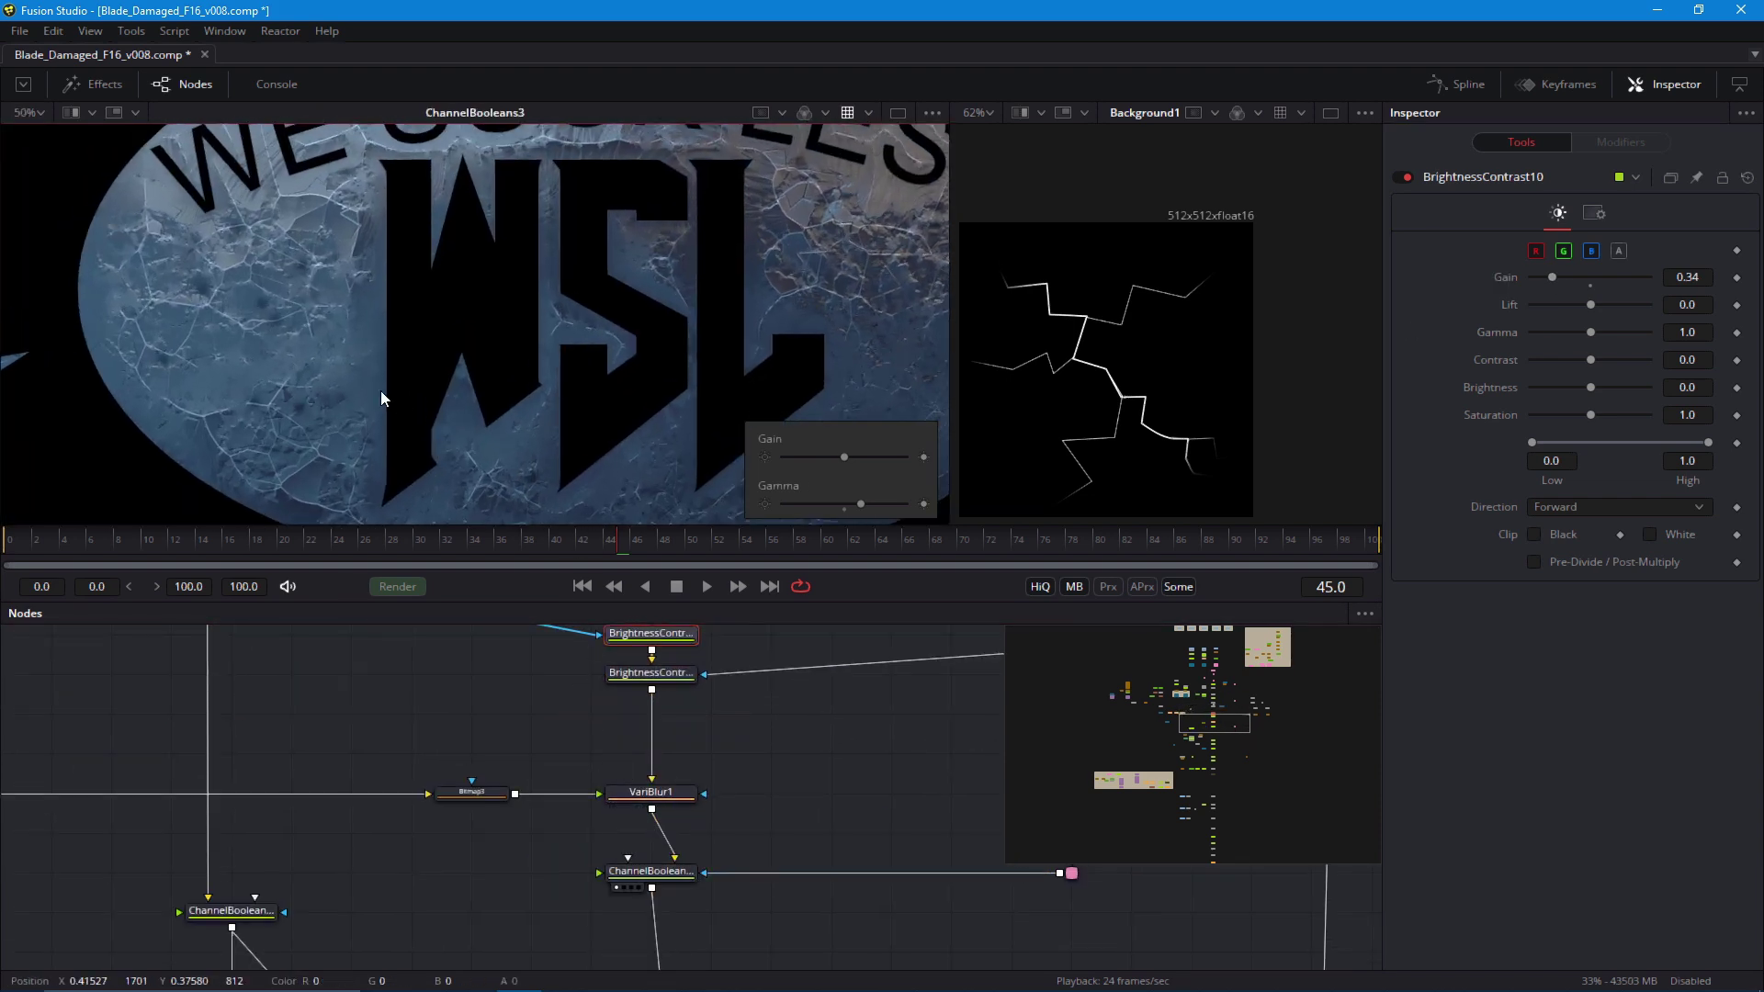
left_click_drag(382, 398, 471, 468)
scroll(418, 472, "up", 1)
scroll(418, 472, "down", 3)
left_click_drag(596, 884, 598, 831)
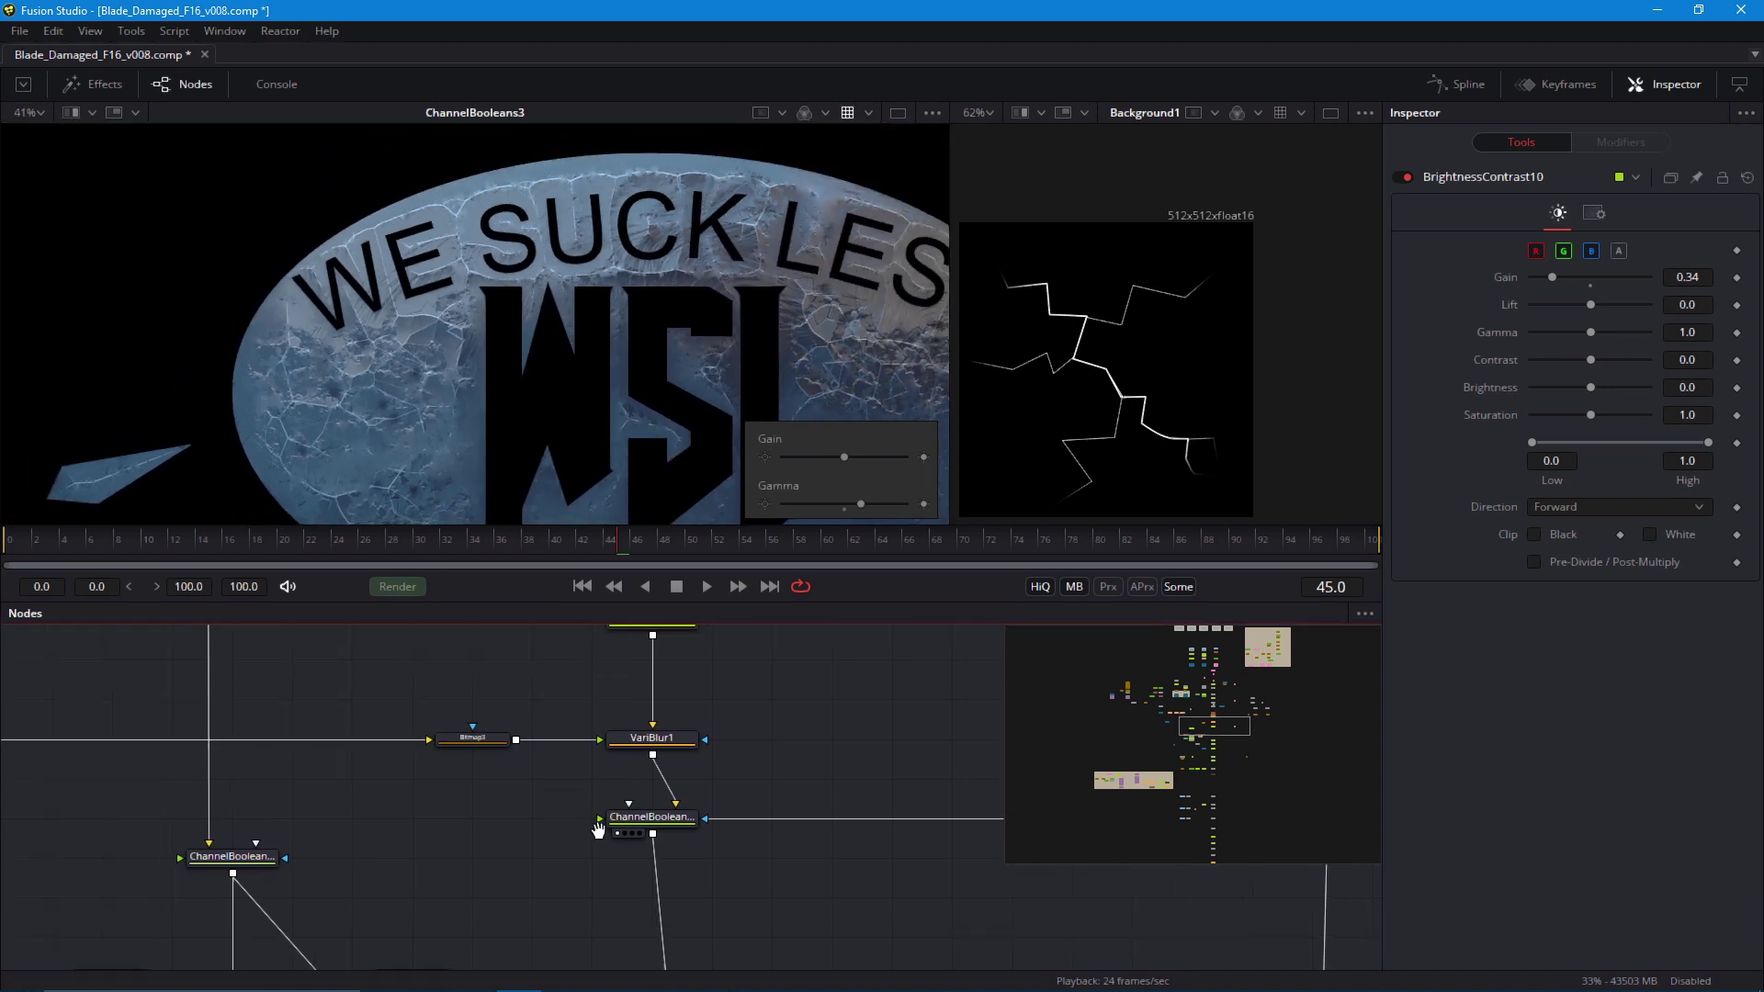
Paste a copy of BrightnessContrast10 after ChannelBooleans3 and feed it the crack mask through a pipe router
left_click_drag(630, 630, 703, 728)
left_click(707, 873)
mouse_move(664, 893)
left_mouse_down()
mouse_move(656, 827)
mouse_move(665, 886)
left_mouse_up()
key("ctrl+v")
scroll(606, 868, "down", 1)
left_click(594, 702, "alt")
left_click_drag(602, 705, 615, 737)
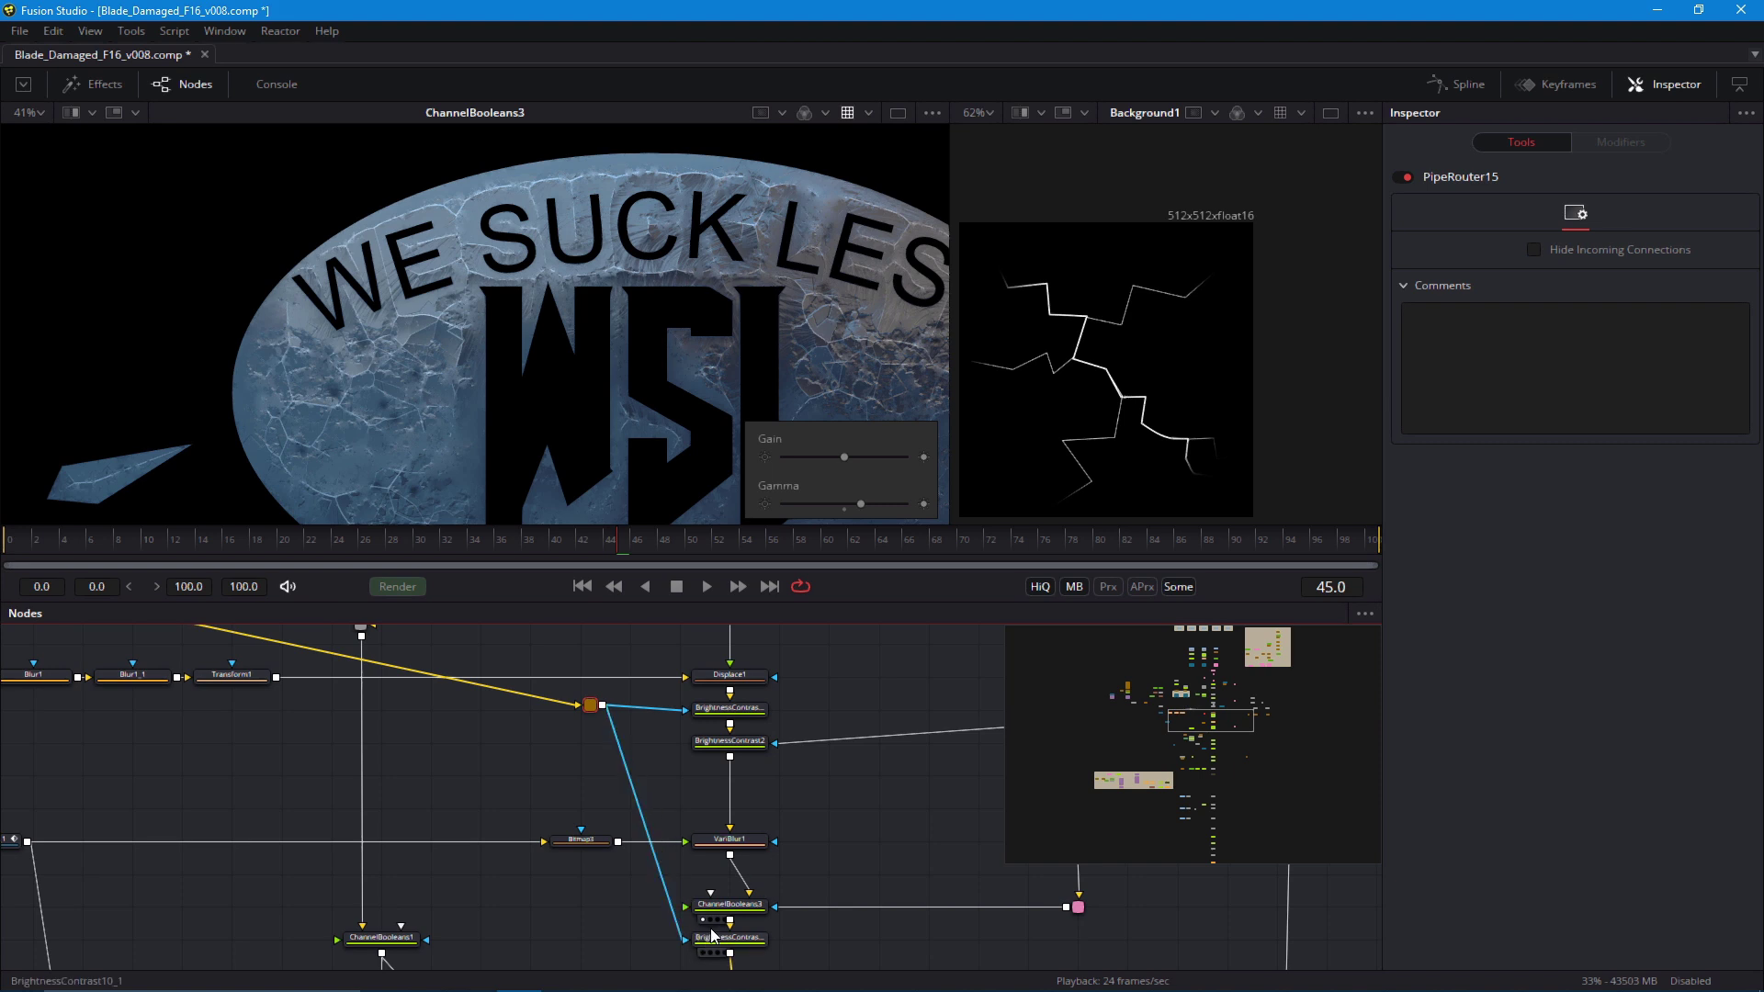
Display BrightnessContrast10_1 and examine the crack darkening across the whole logo
left_click_drag(711, 935, 528, 426)
scroll(459, 473, "up", 5)
mouse_move(409, 452)
left_mouse_down()
mouse_move(360, 469)
mouse_move(312, 378)
mouse_move(406, 417)
left_mouse_up()
scroll(360, 468, "down", 5)
scroll(406, 417, "down", 2)
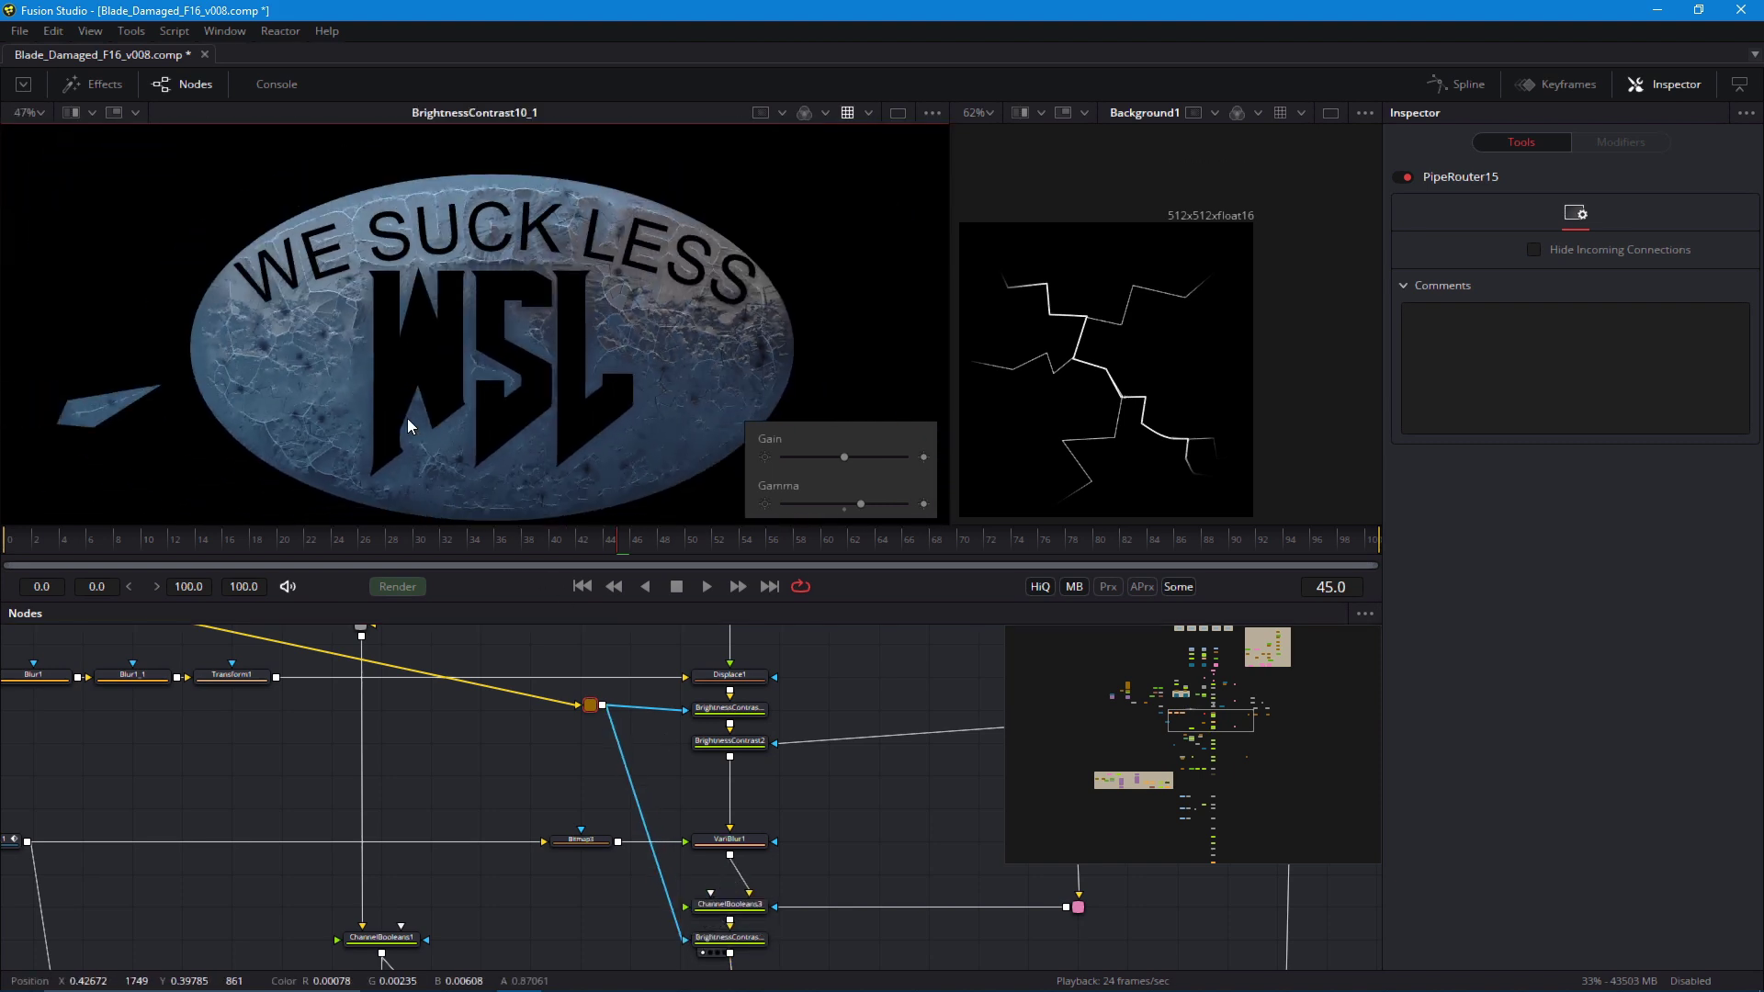
scroll(460, 445, "up", 3)
left_click_drag(511, 472, 579, 503)
Play BrightnessContrast10_1 from the first frame, enlarge the viewer area and replay the growing cracks
left_click(581, 586)
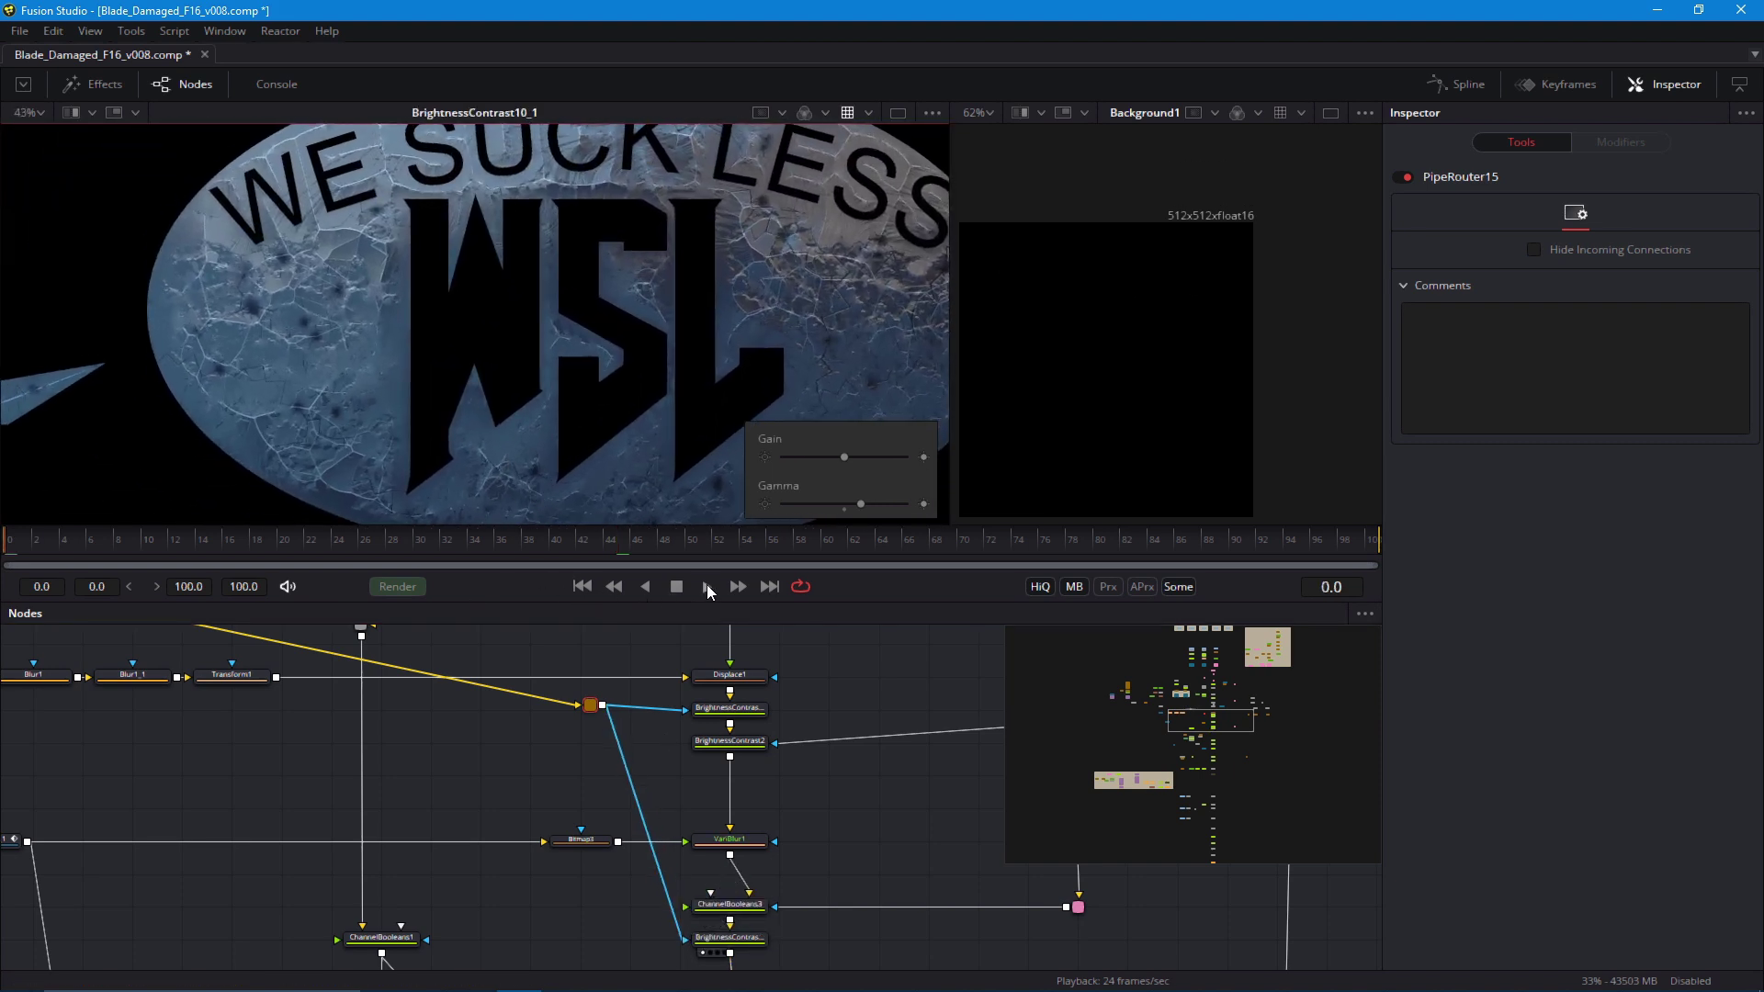
left_click(707, 587)
scroll(609, 385, "up", 3)
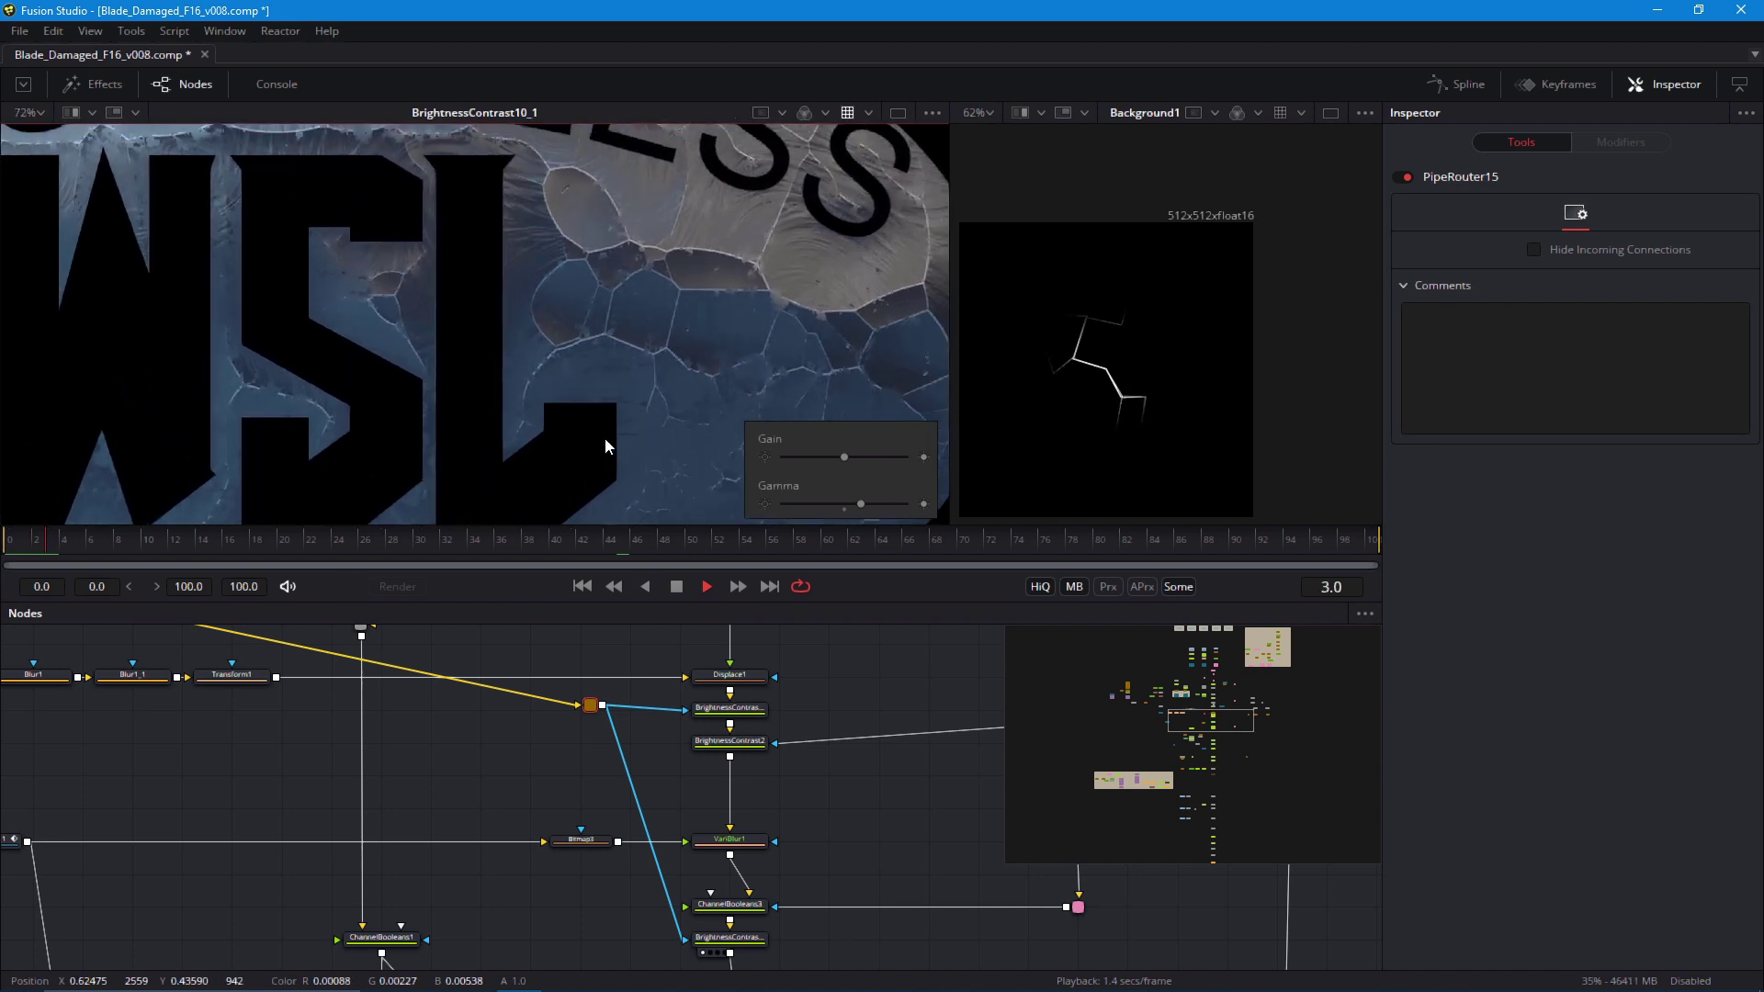
scroll(588, 395, "down", 5)
scroll(451, 462, "up", 2)
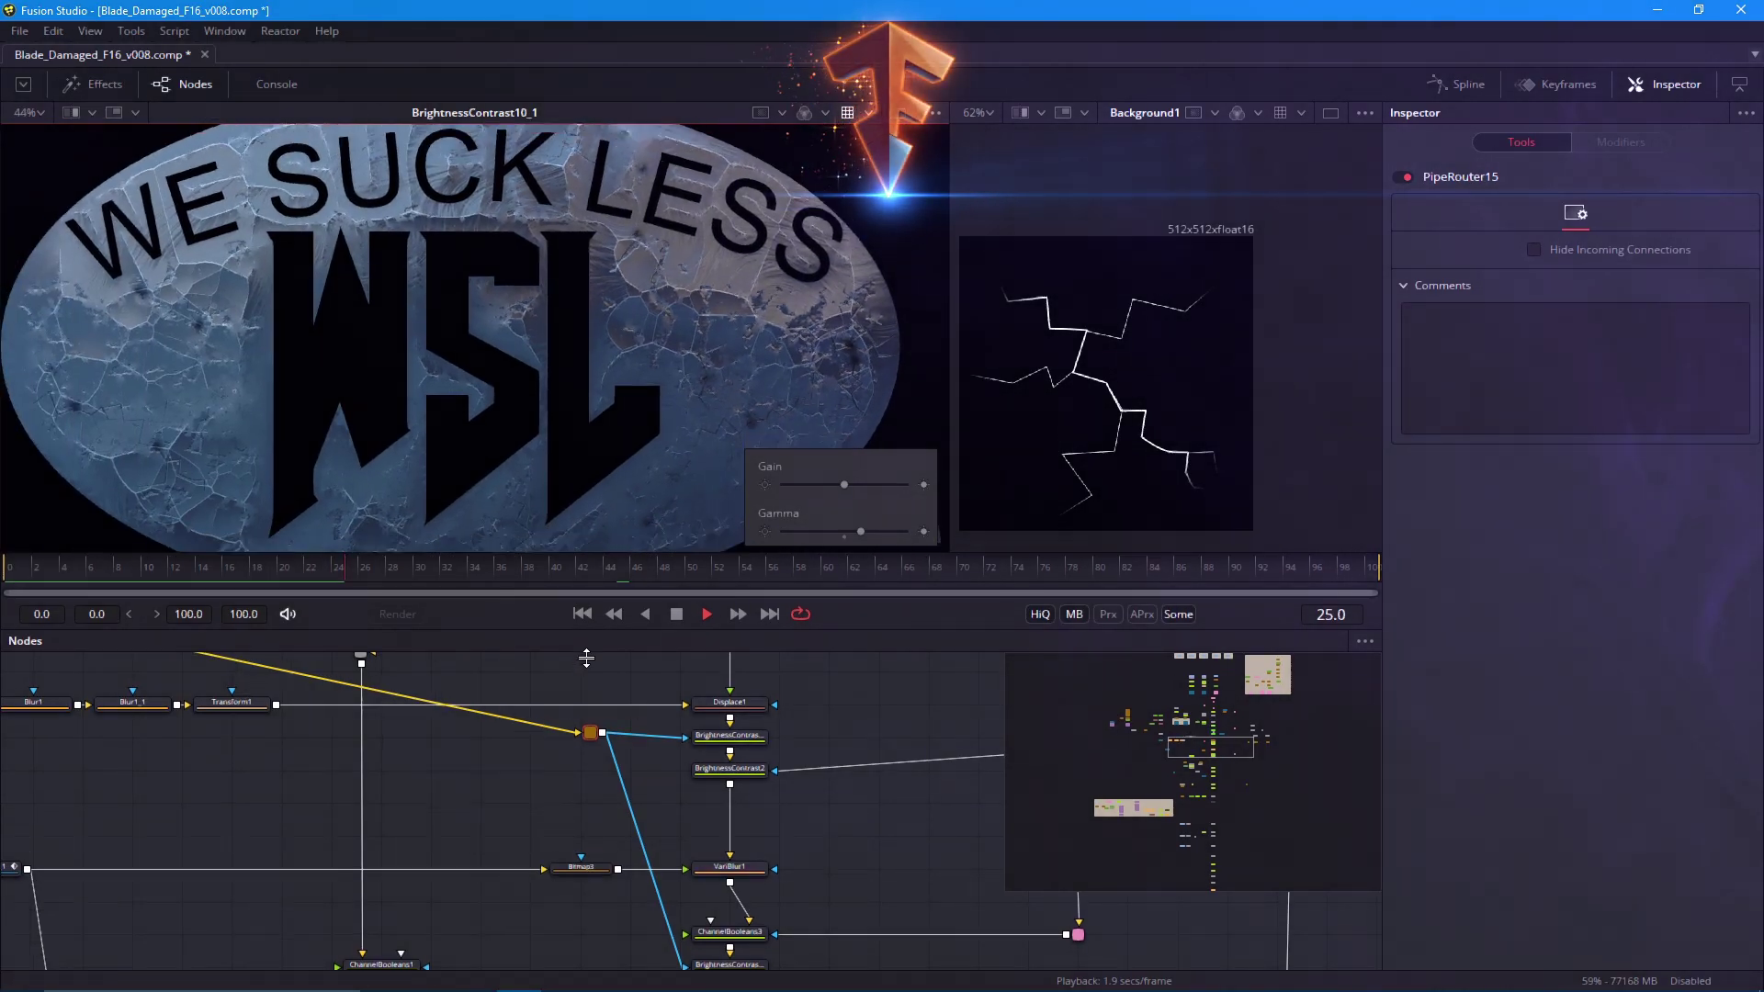
left_click_drag(586, 658, 587, 752)
left_click(583, 708)
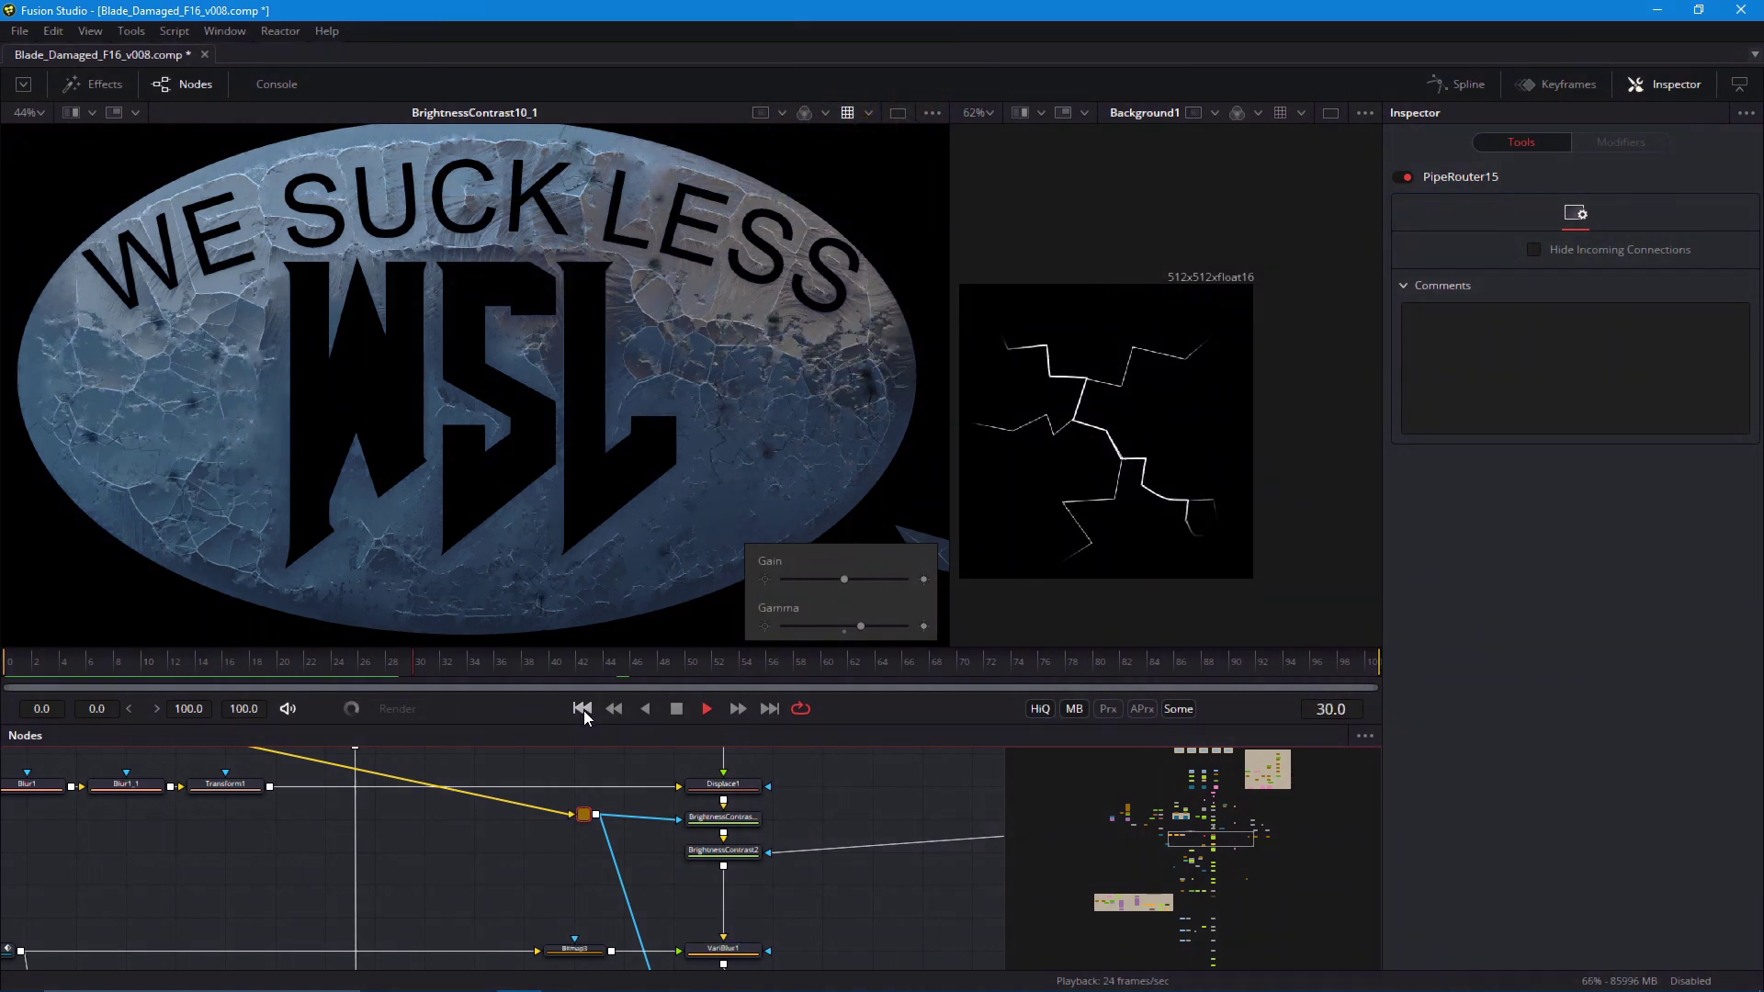
left_click(583, 708)
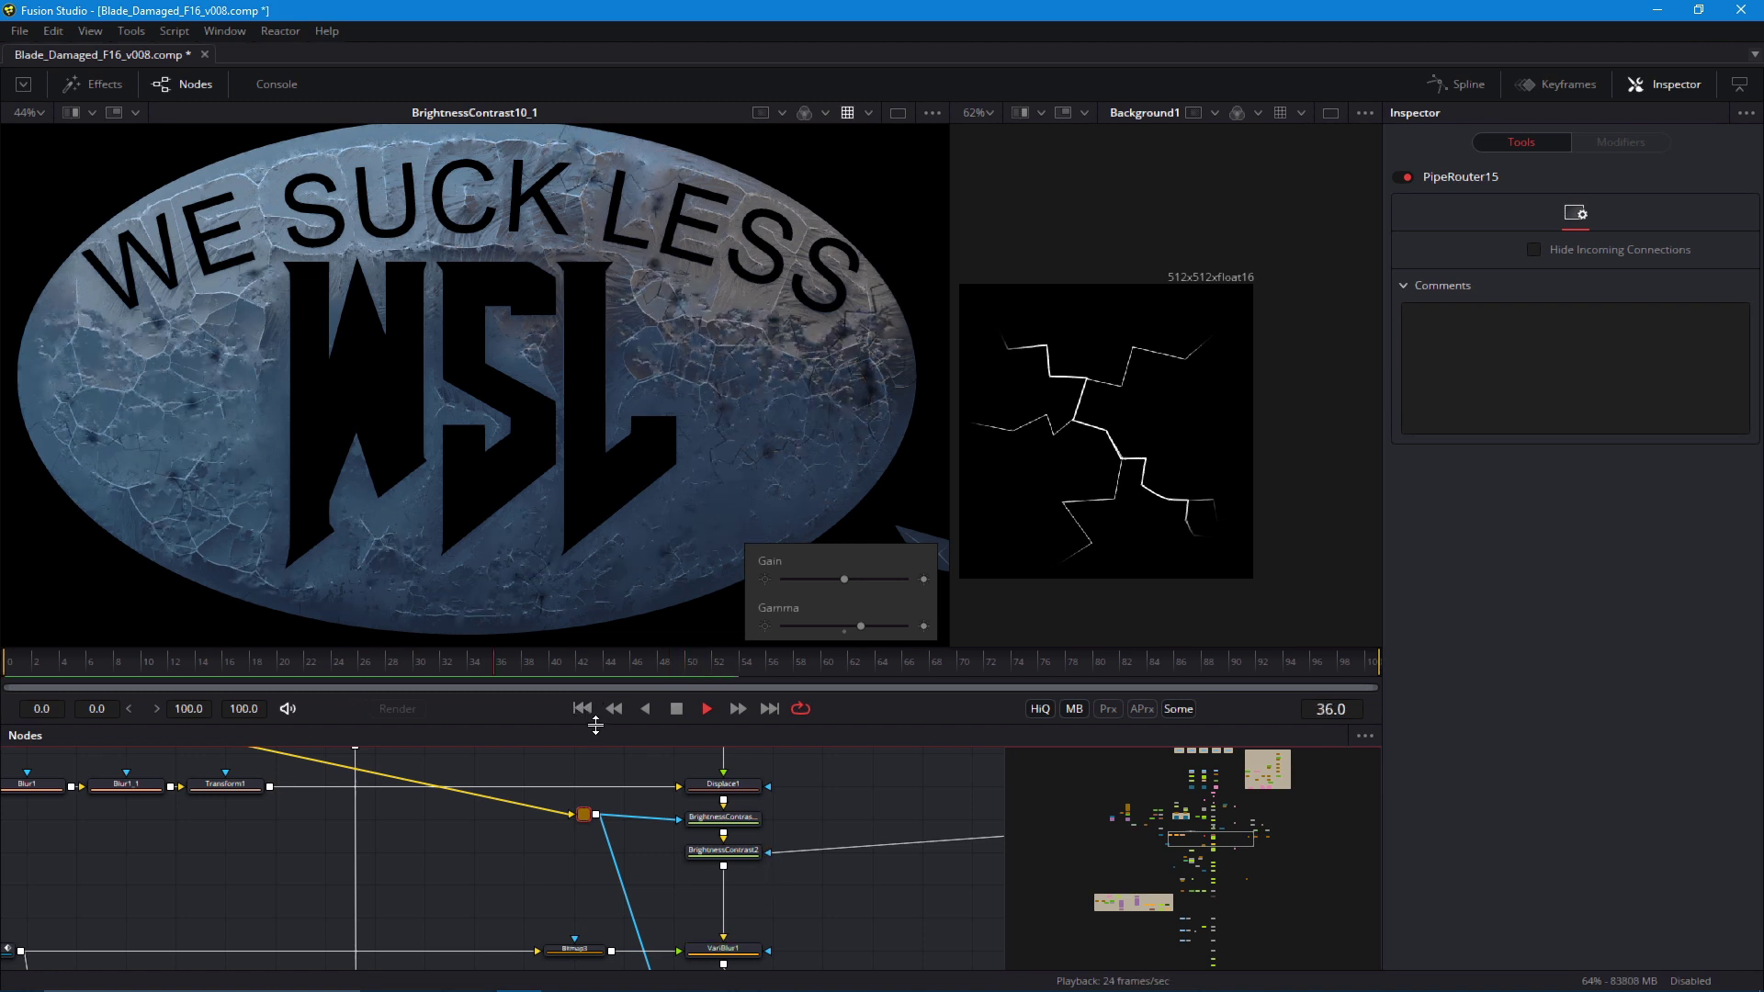
Stop the playback and display ChannelBooleans2 and ChannelBooleans2_1 to compare the added surface detail
left_click_drag(651, 917, 559, 788)
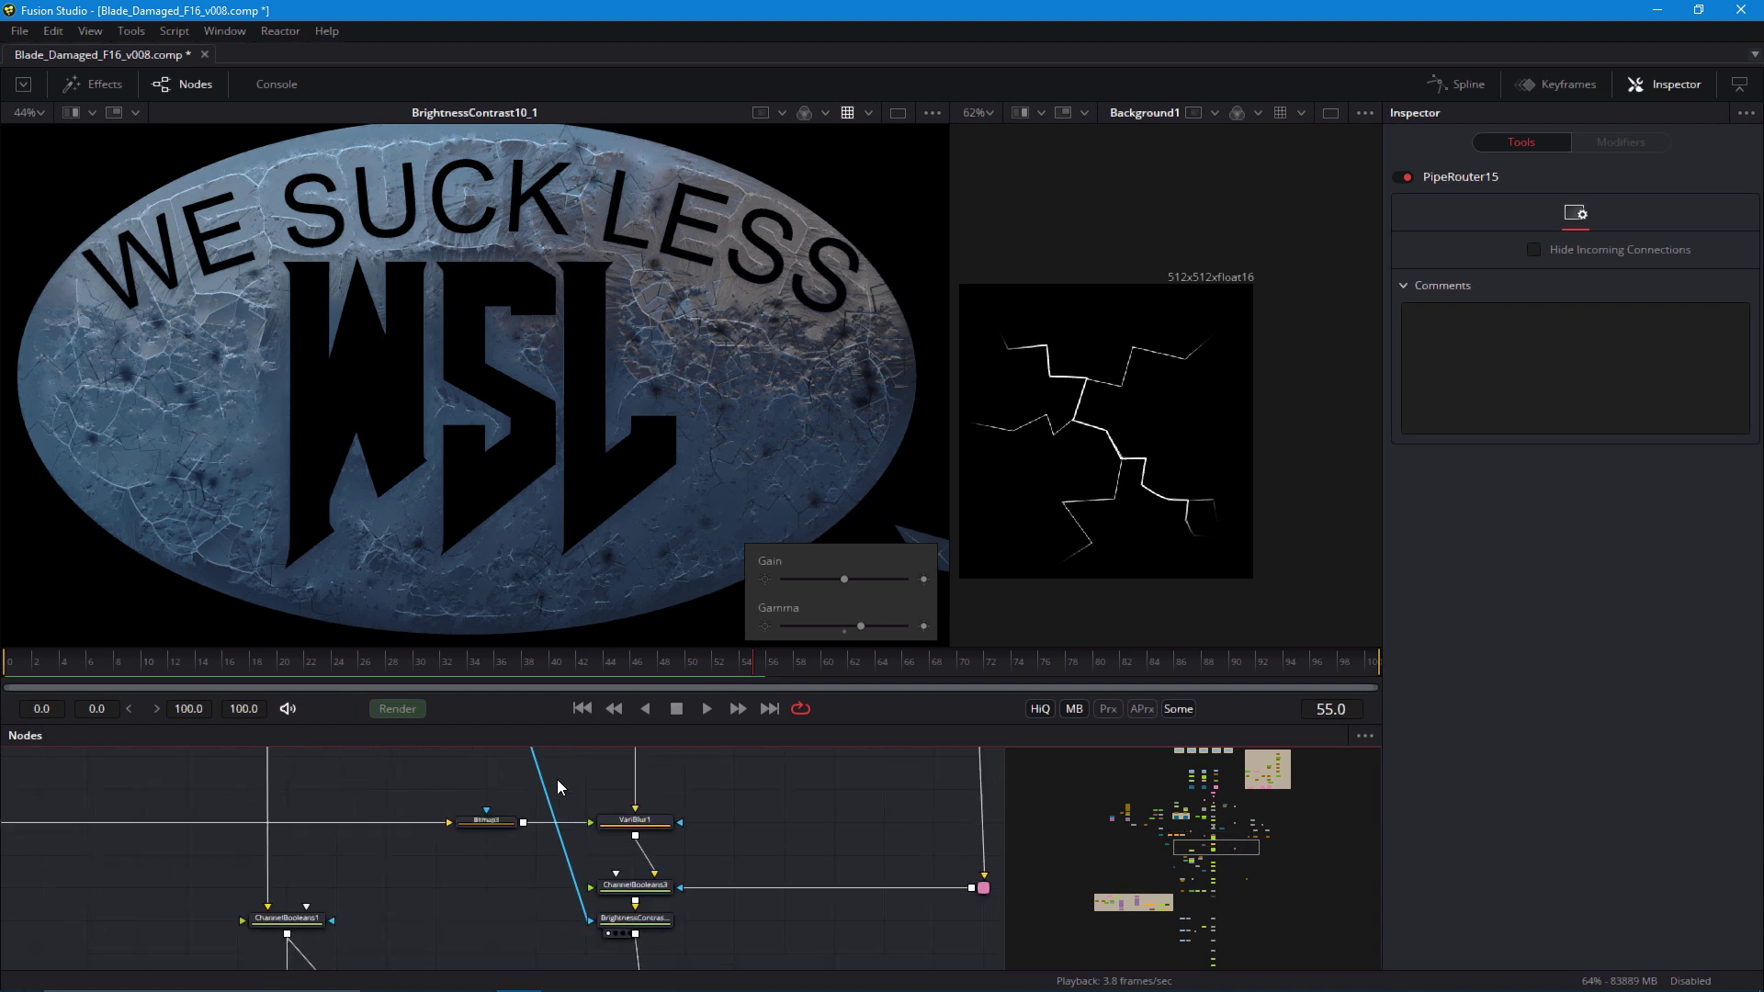
left_click_drag(633, 964, 625, 698)
left_click_drag(621, 812, 575, 630)
left_click_drag(461, 522, 478, 538)
scroll(468, 515, "up", 1)
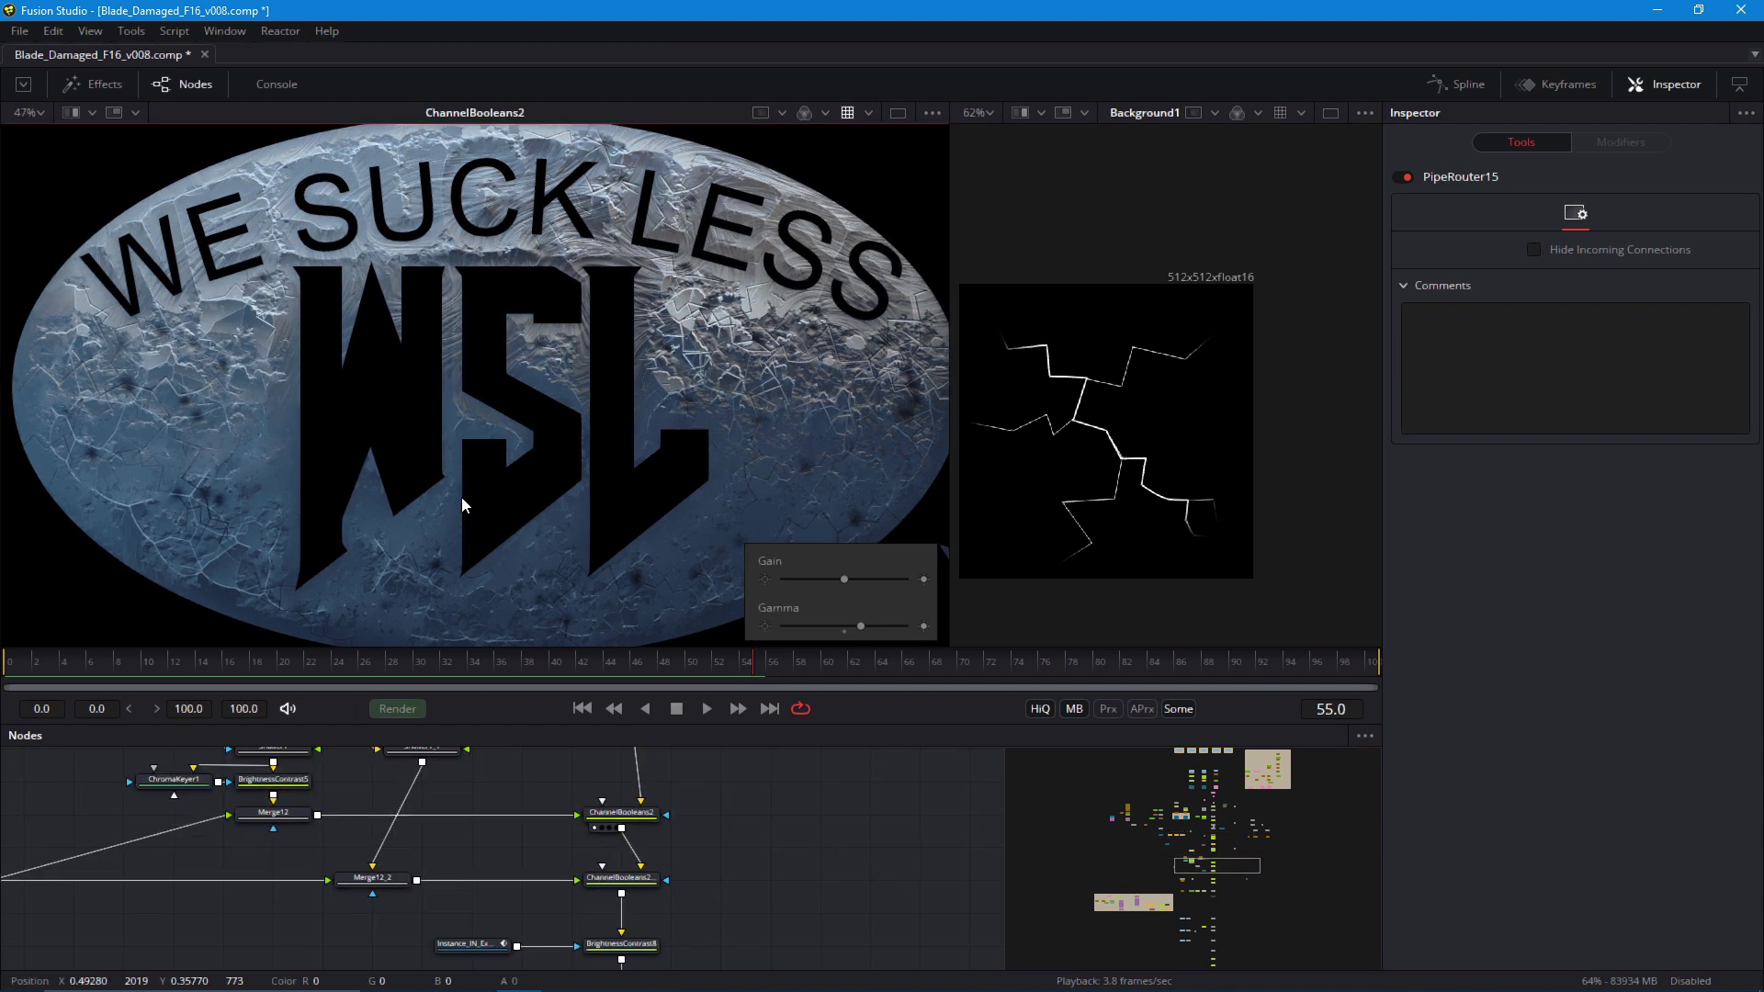
left_click_drag(538, 452, 502, 510)
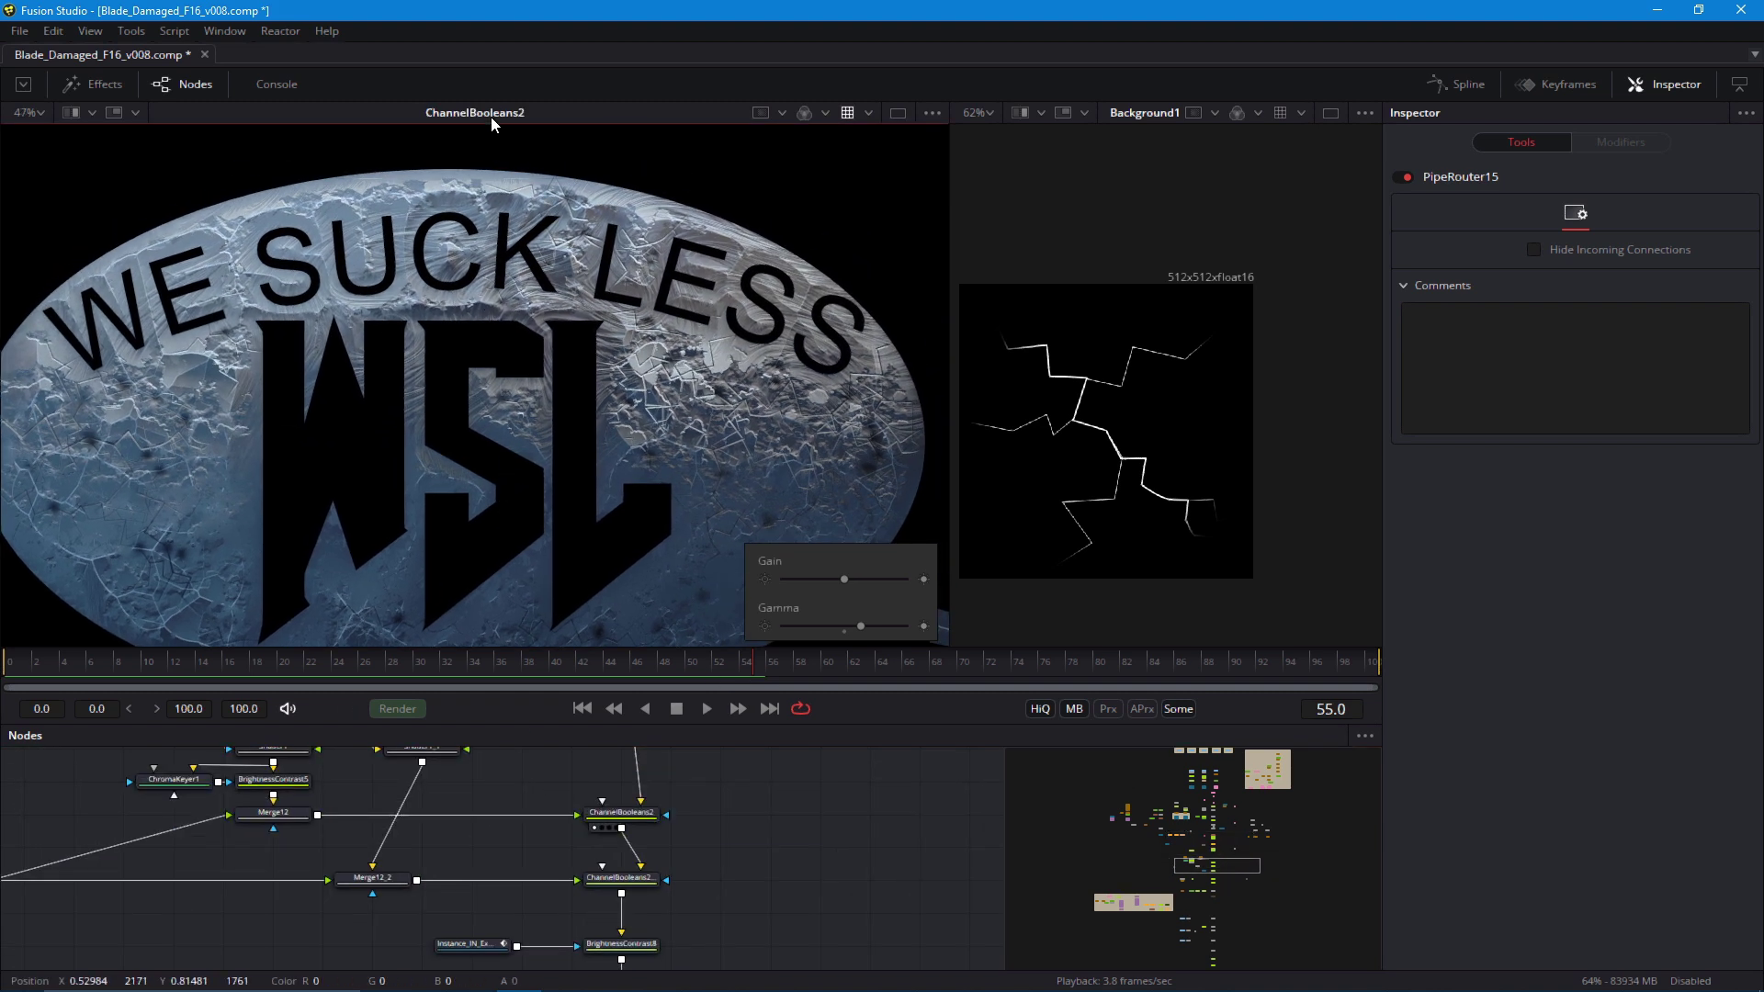
scroll(633, 287, "up", 2)
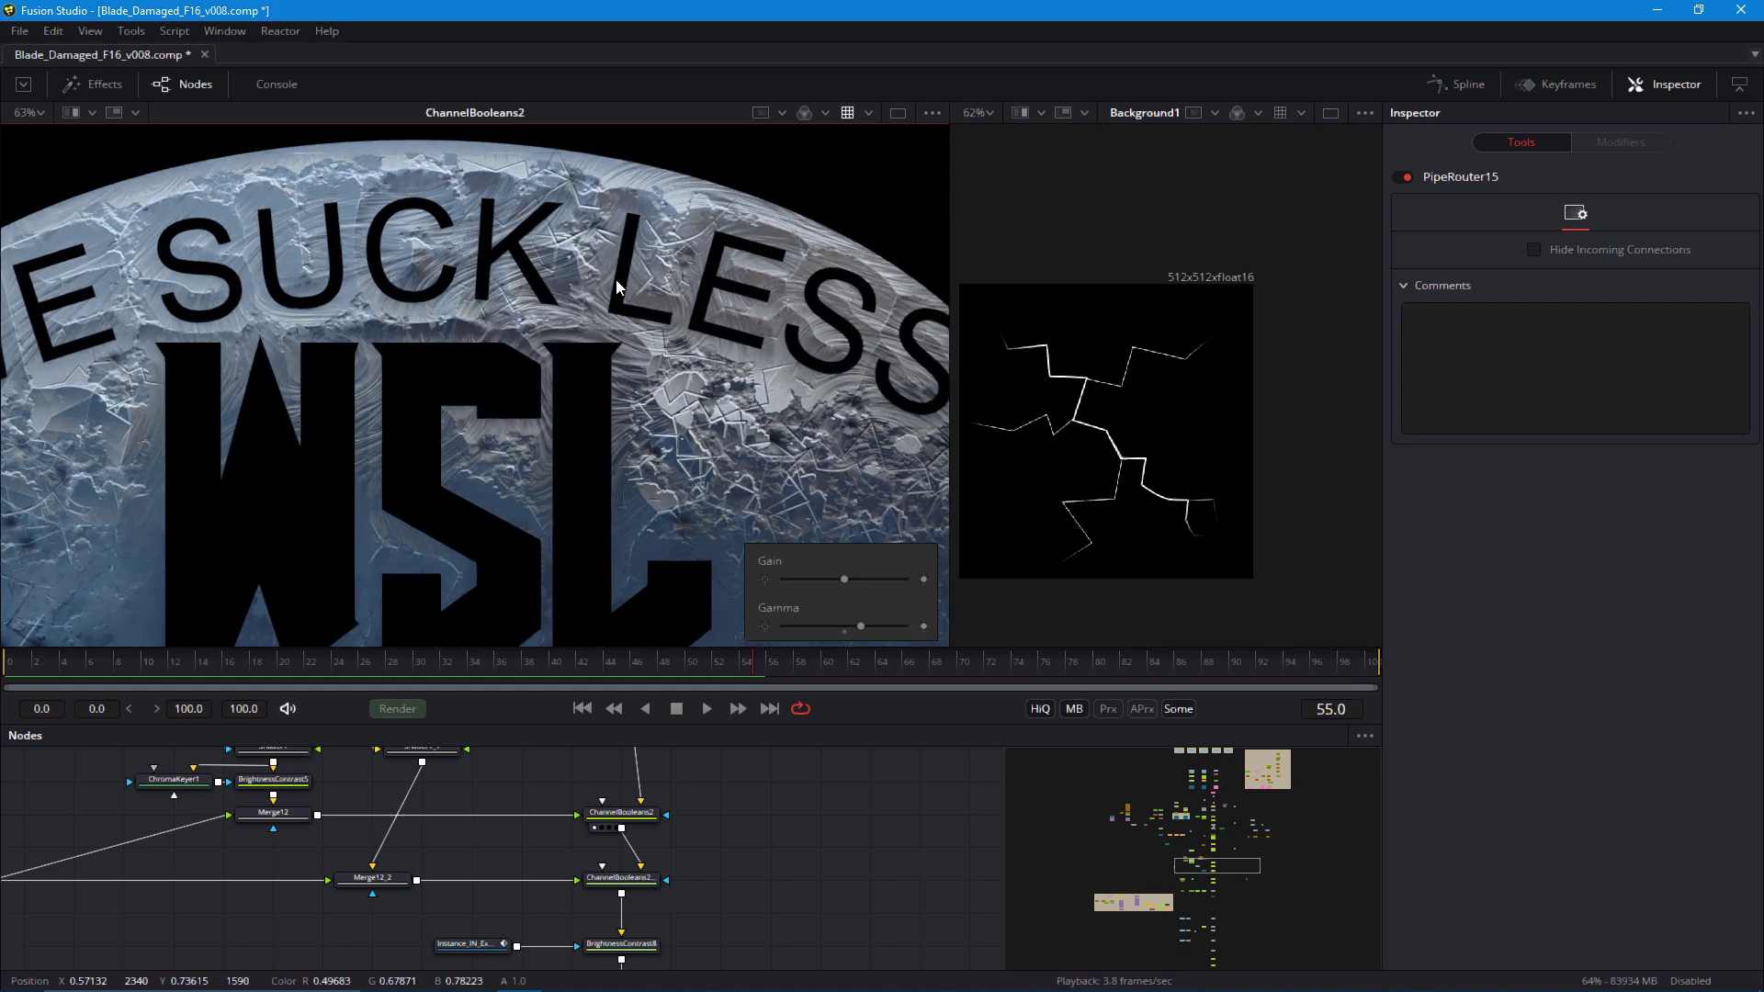
scroll(632, 280, "down", 4)
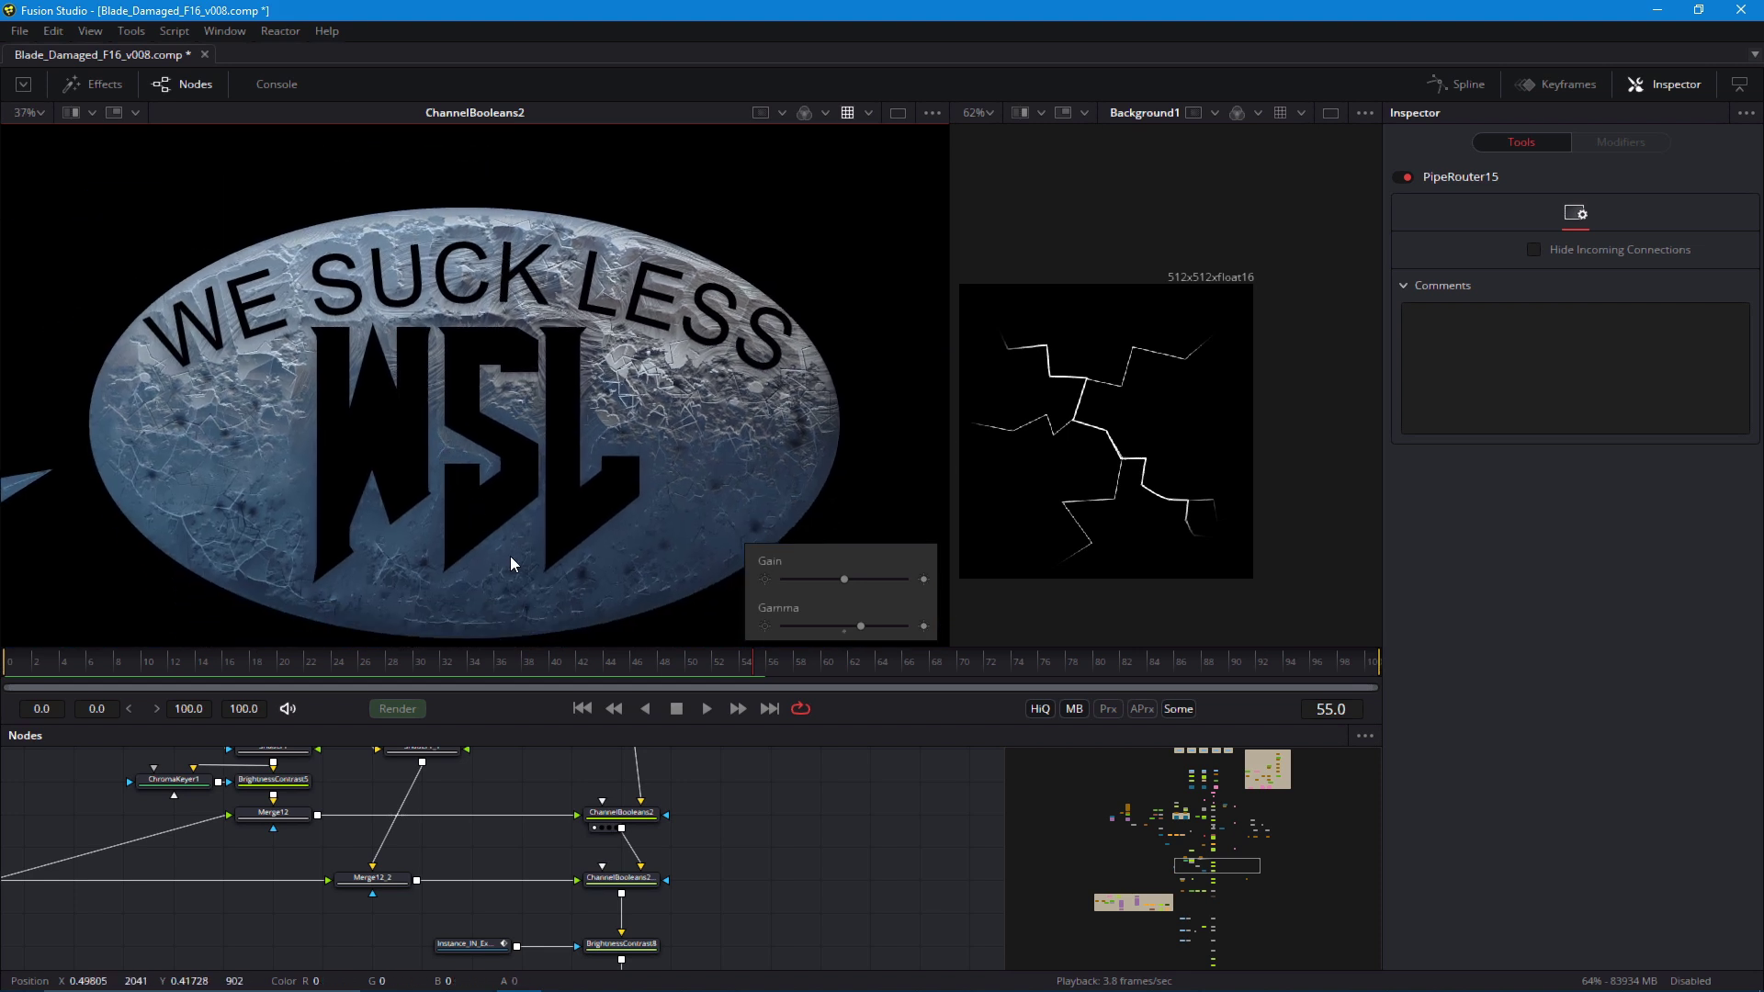
key("1")
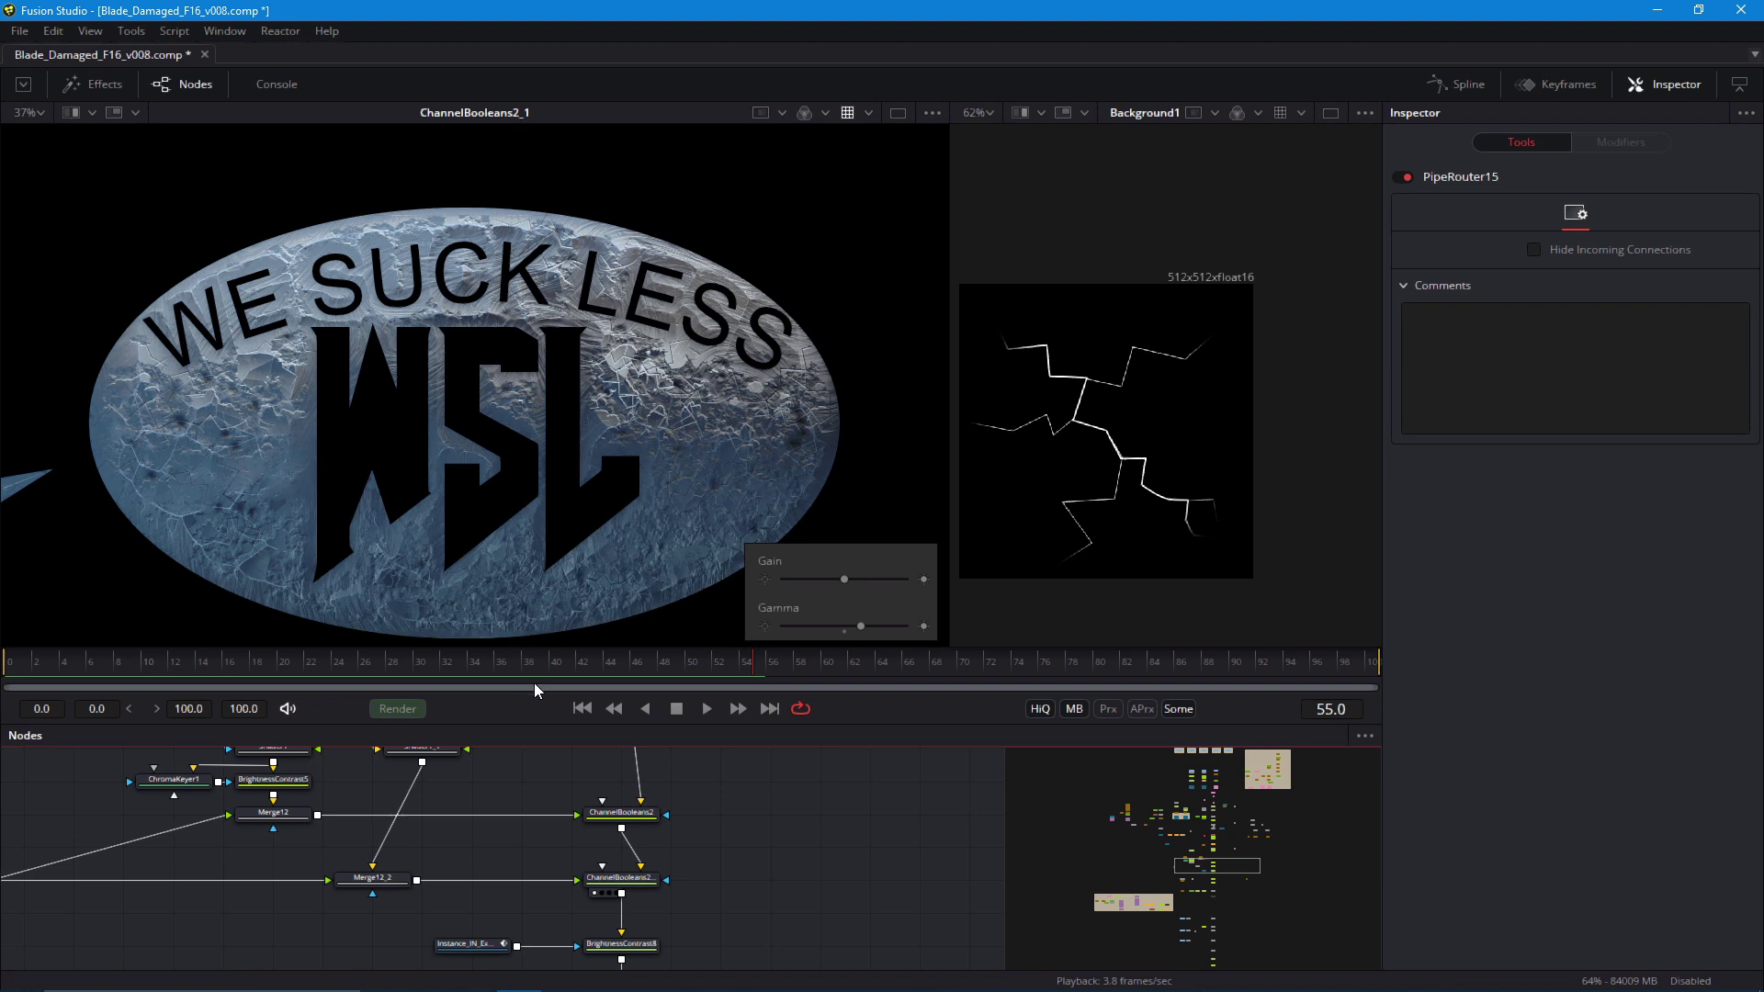
scroll(479, 638, "up", 2)
scroll(536, 622, "down", 1)
Display the successive downstream nodes from BrightnessContrast8 to Merge10 to check the lit result
left_click_drag(558, 844, 545, 710)
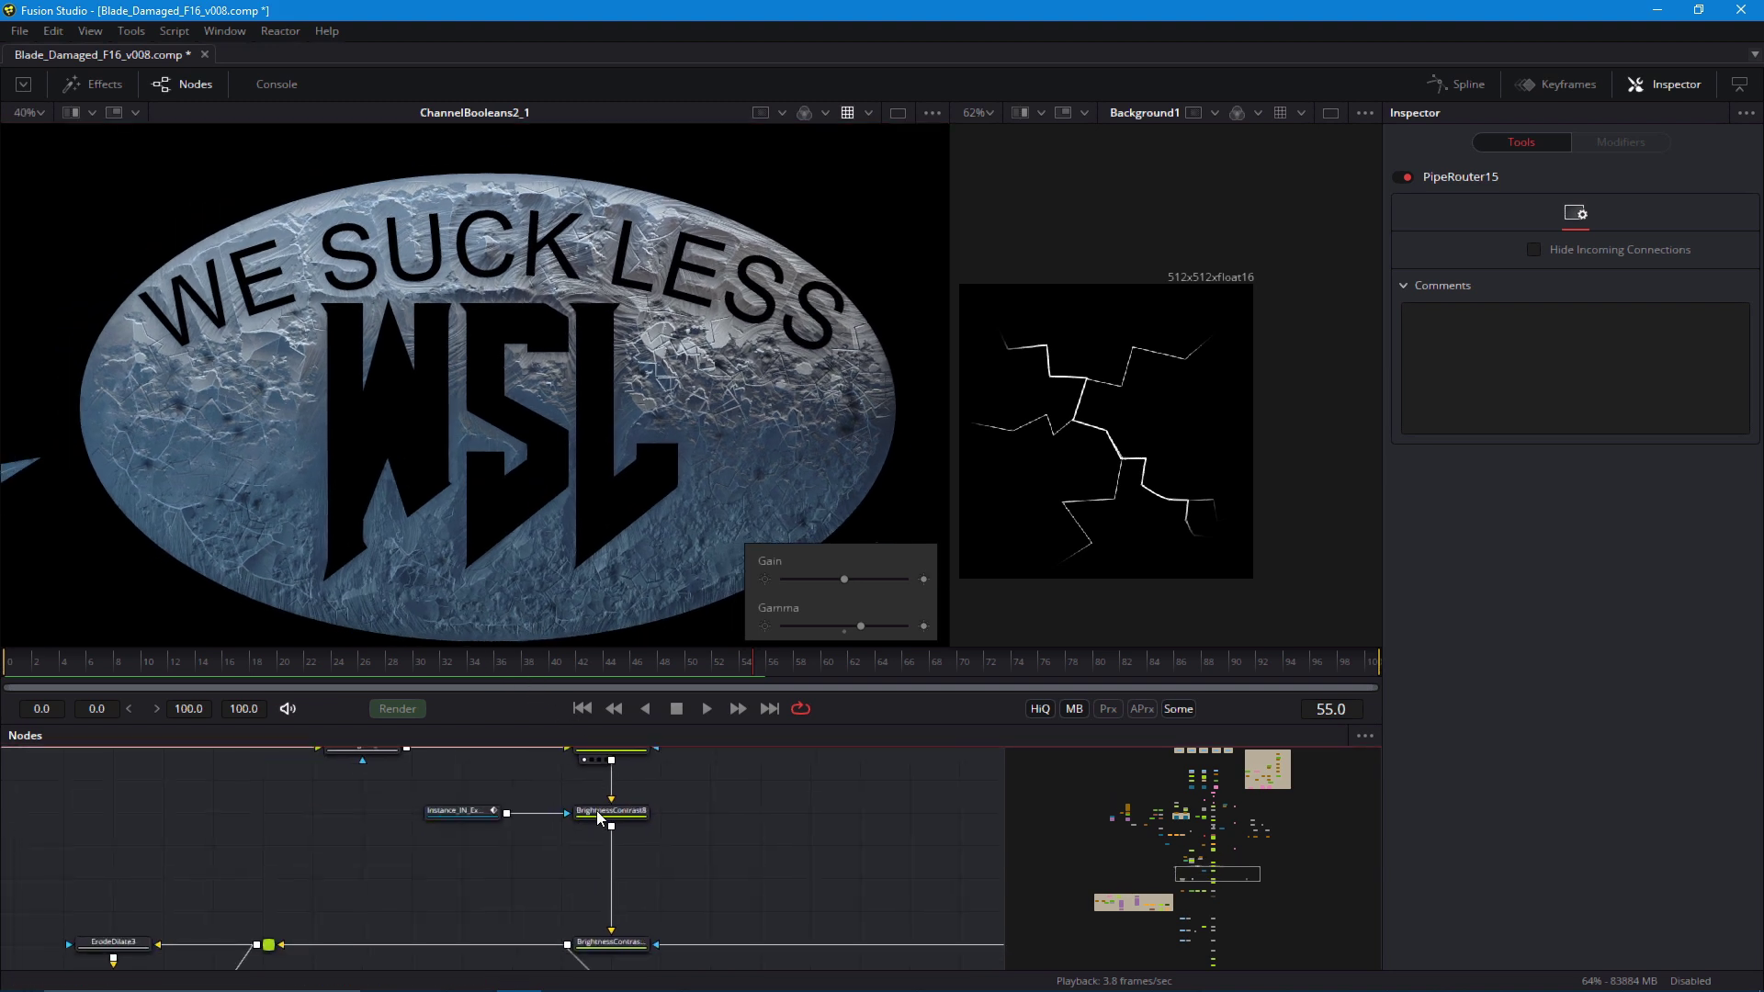
left_click(584, 826)
left_click_drag(567, 840, 558, 759)
left_click(576, 940)
left_click_drag(551, 859, 548, 643)
left_click(577, 868)
left_click_drag(587, 964, 620, 752)
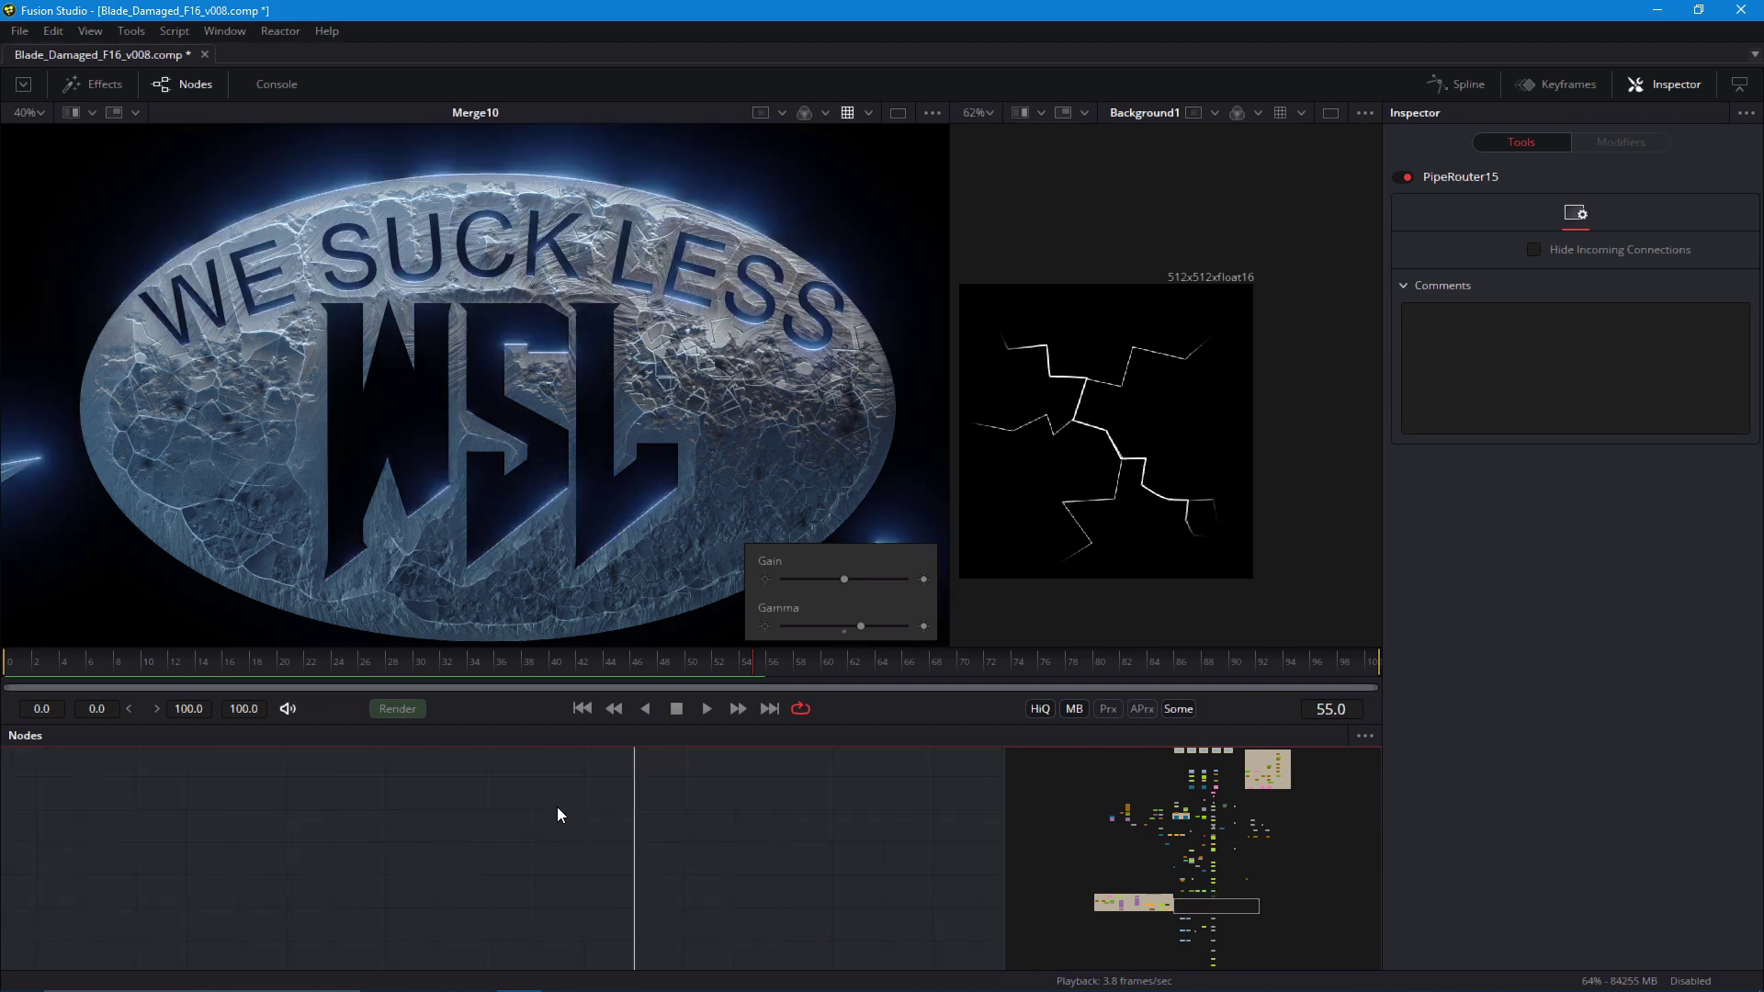
Continue down the node flow and display Merge8_1 to check the cracks in the combined image
scroll(519, 636, "down", 2)
scroll(466, 623, "up", 3)
scroll(438, 577, "down", 1)
left_click_drag(582, 873, 598, 599)
left_click(625, 827)
left_click_drag(622, 927, 564, 827)
left_click(593, 866)
scroll(575, 863, "down", 3)
Display Sharpen2 with the viewer LUT turned off and examine the final cracks around the lettering
left_click_drag(565, 896, 563, 829)
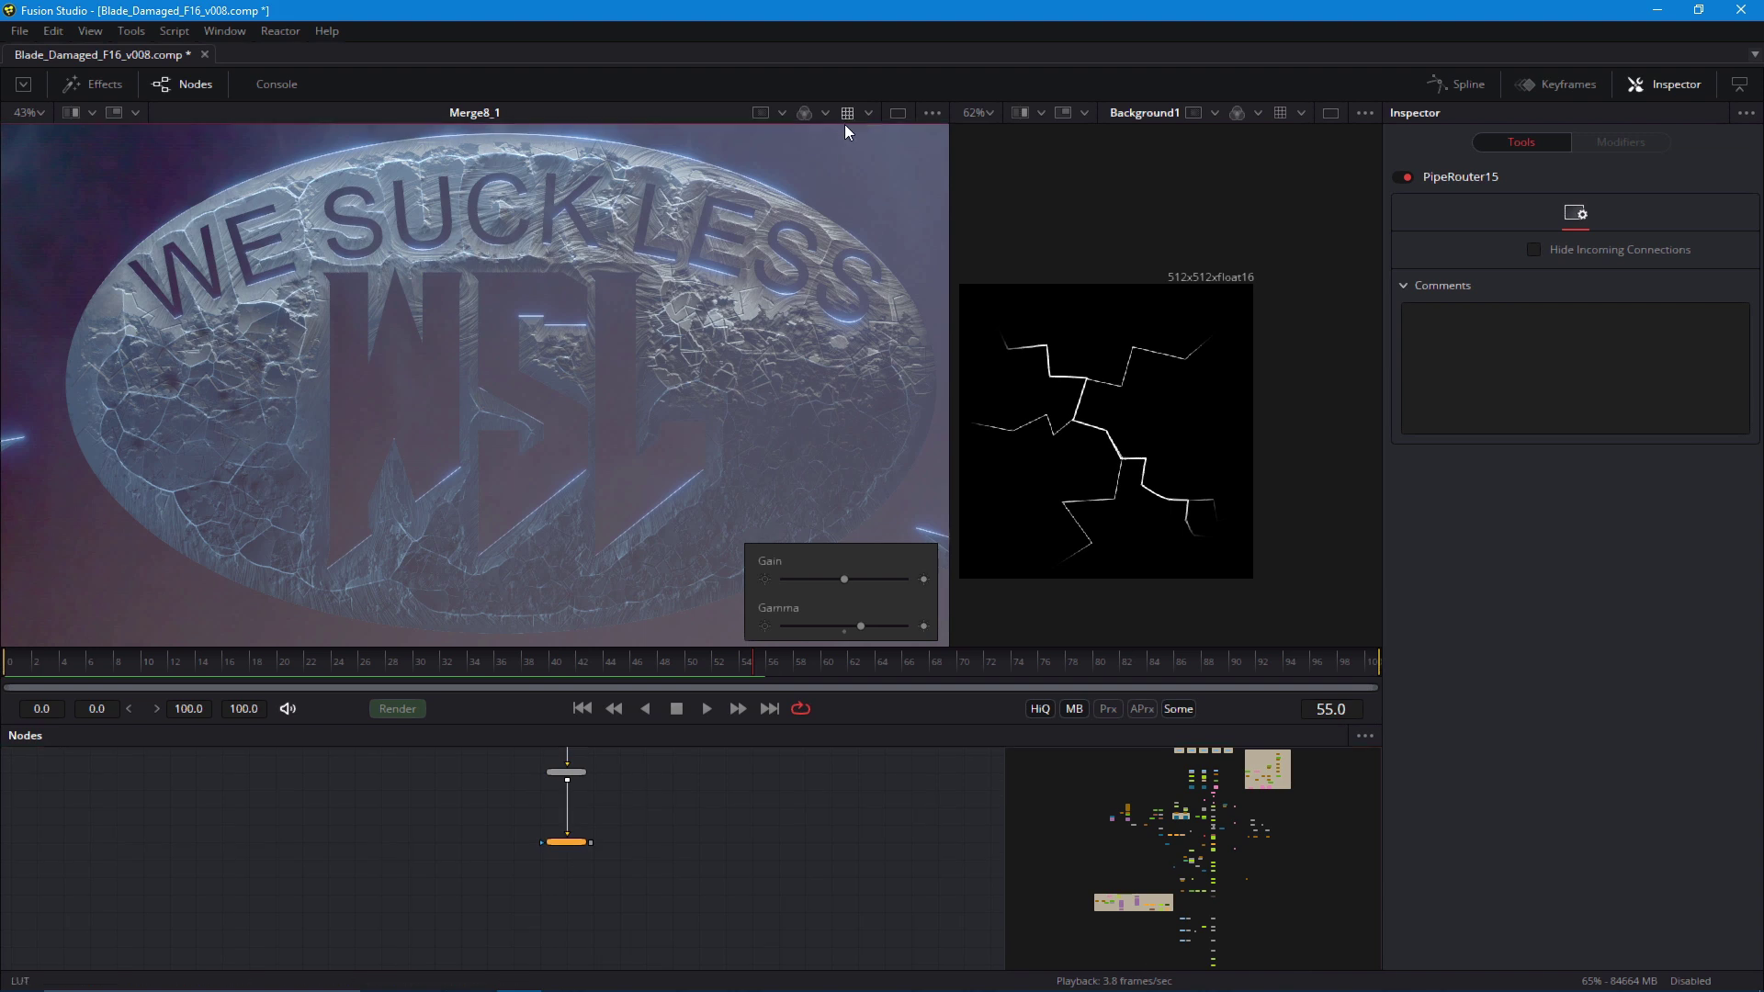
left_click(847, 114)
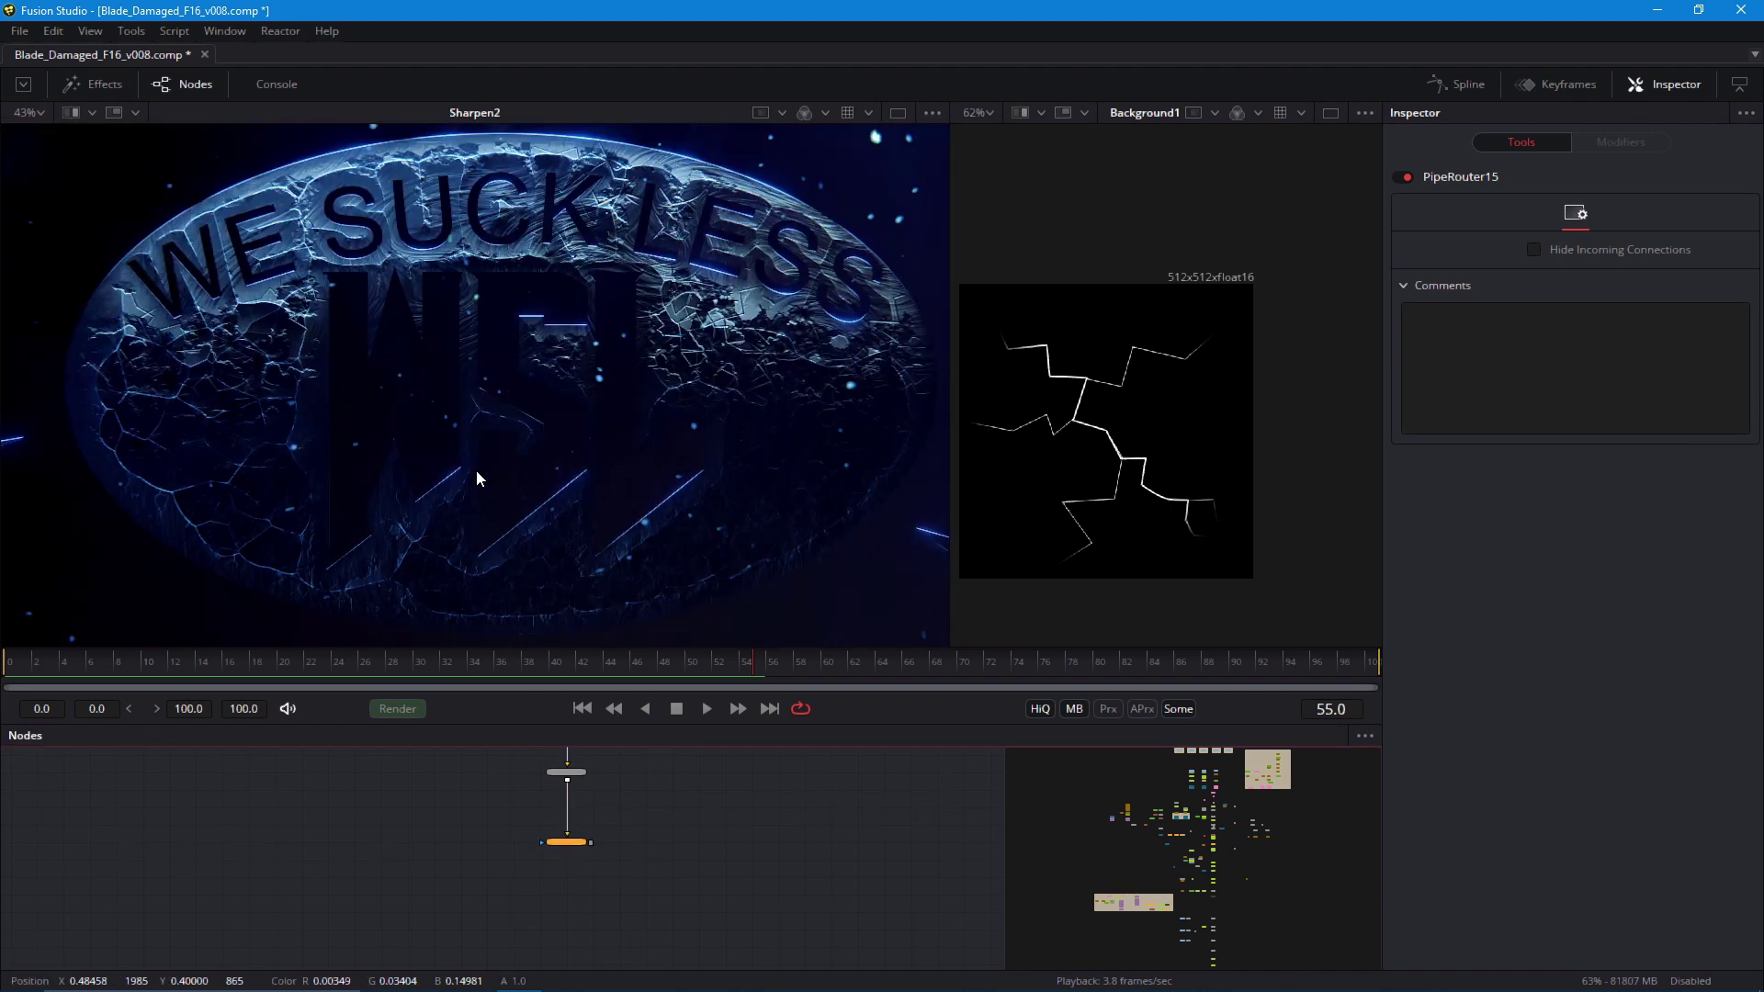
left_click_drag(475, 472, 515, 606)
scroll(504, 342, "up", 5)
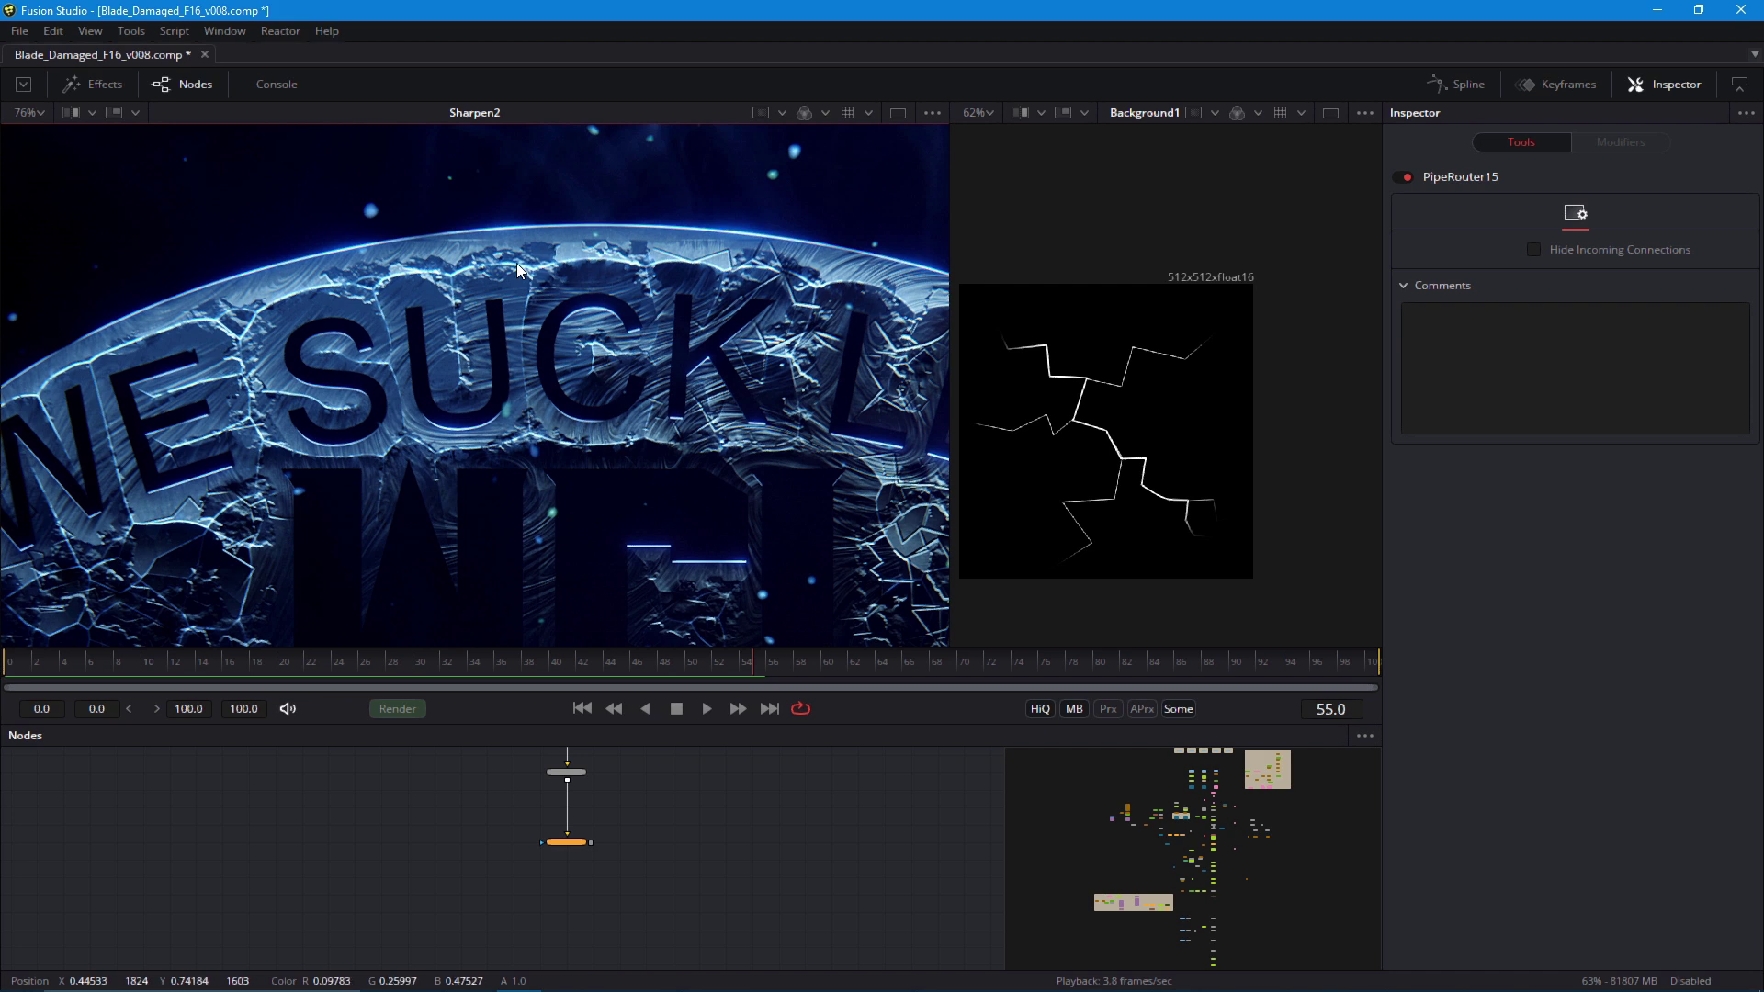
Examine the whole emblem in Sharpen2 and look over the surrounding node flow and particle group
scroll(484, 476, "down", 5)
left_click_drag(453, 898, 551, 918)
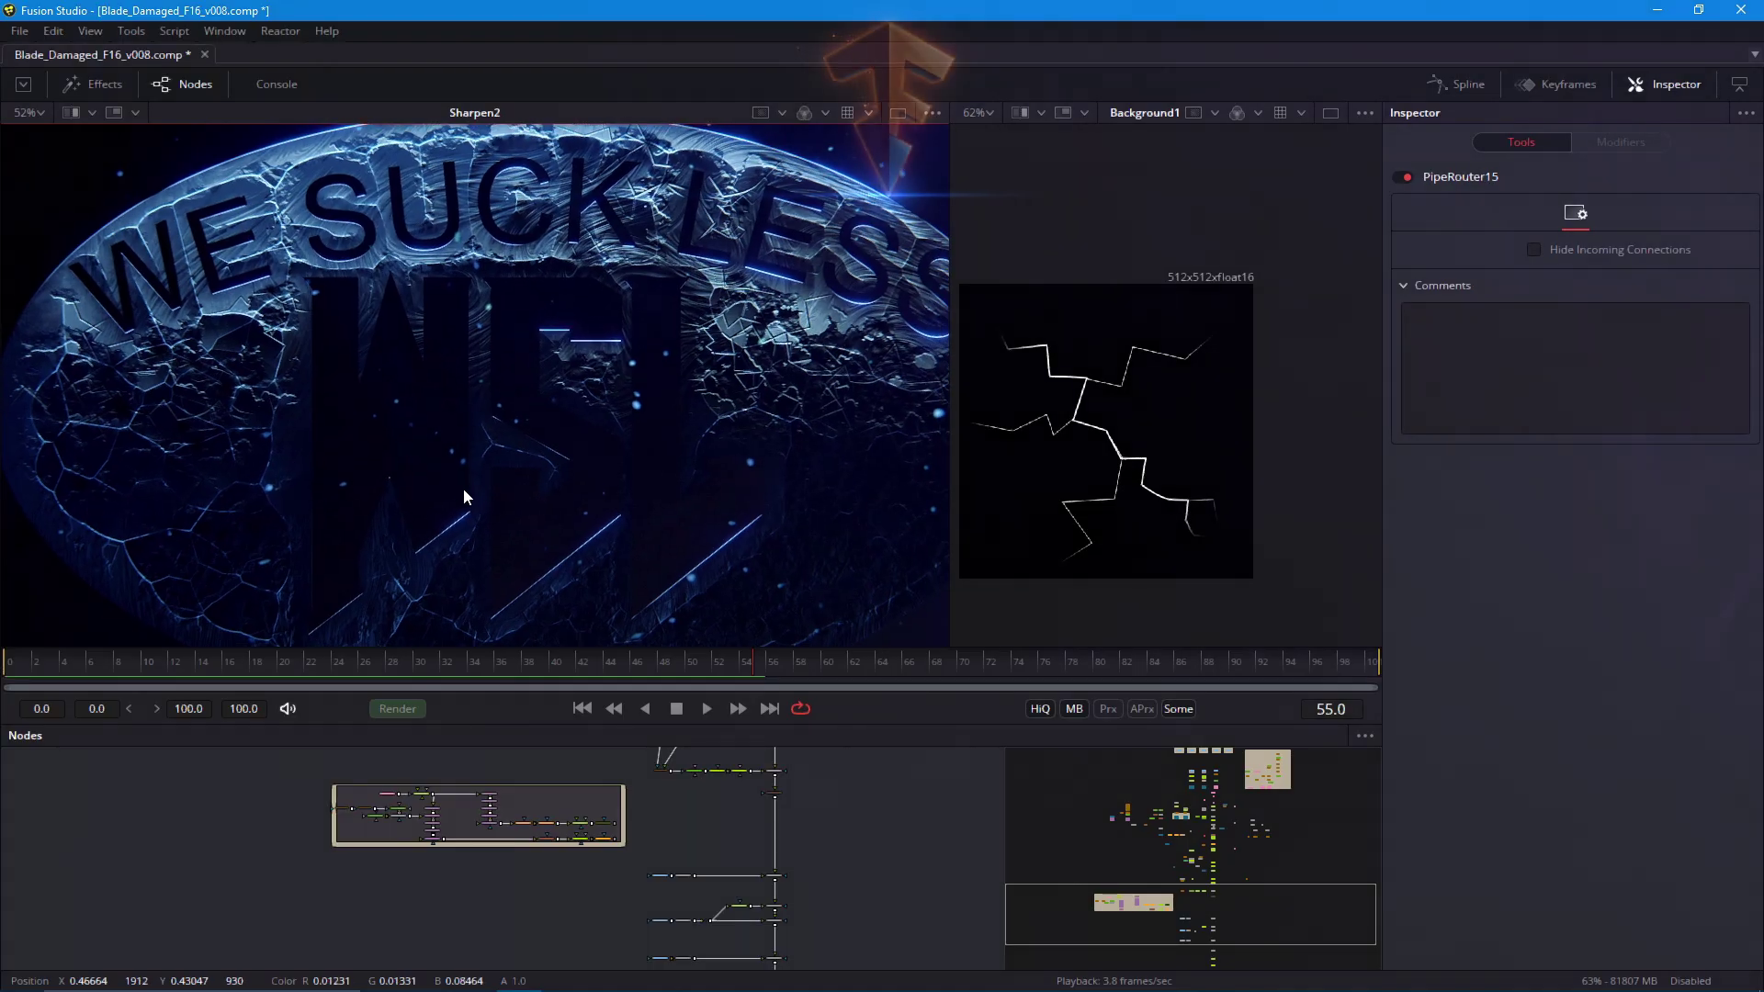
scroll(463, 489, "down", 1)
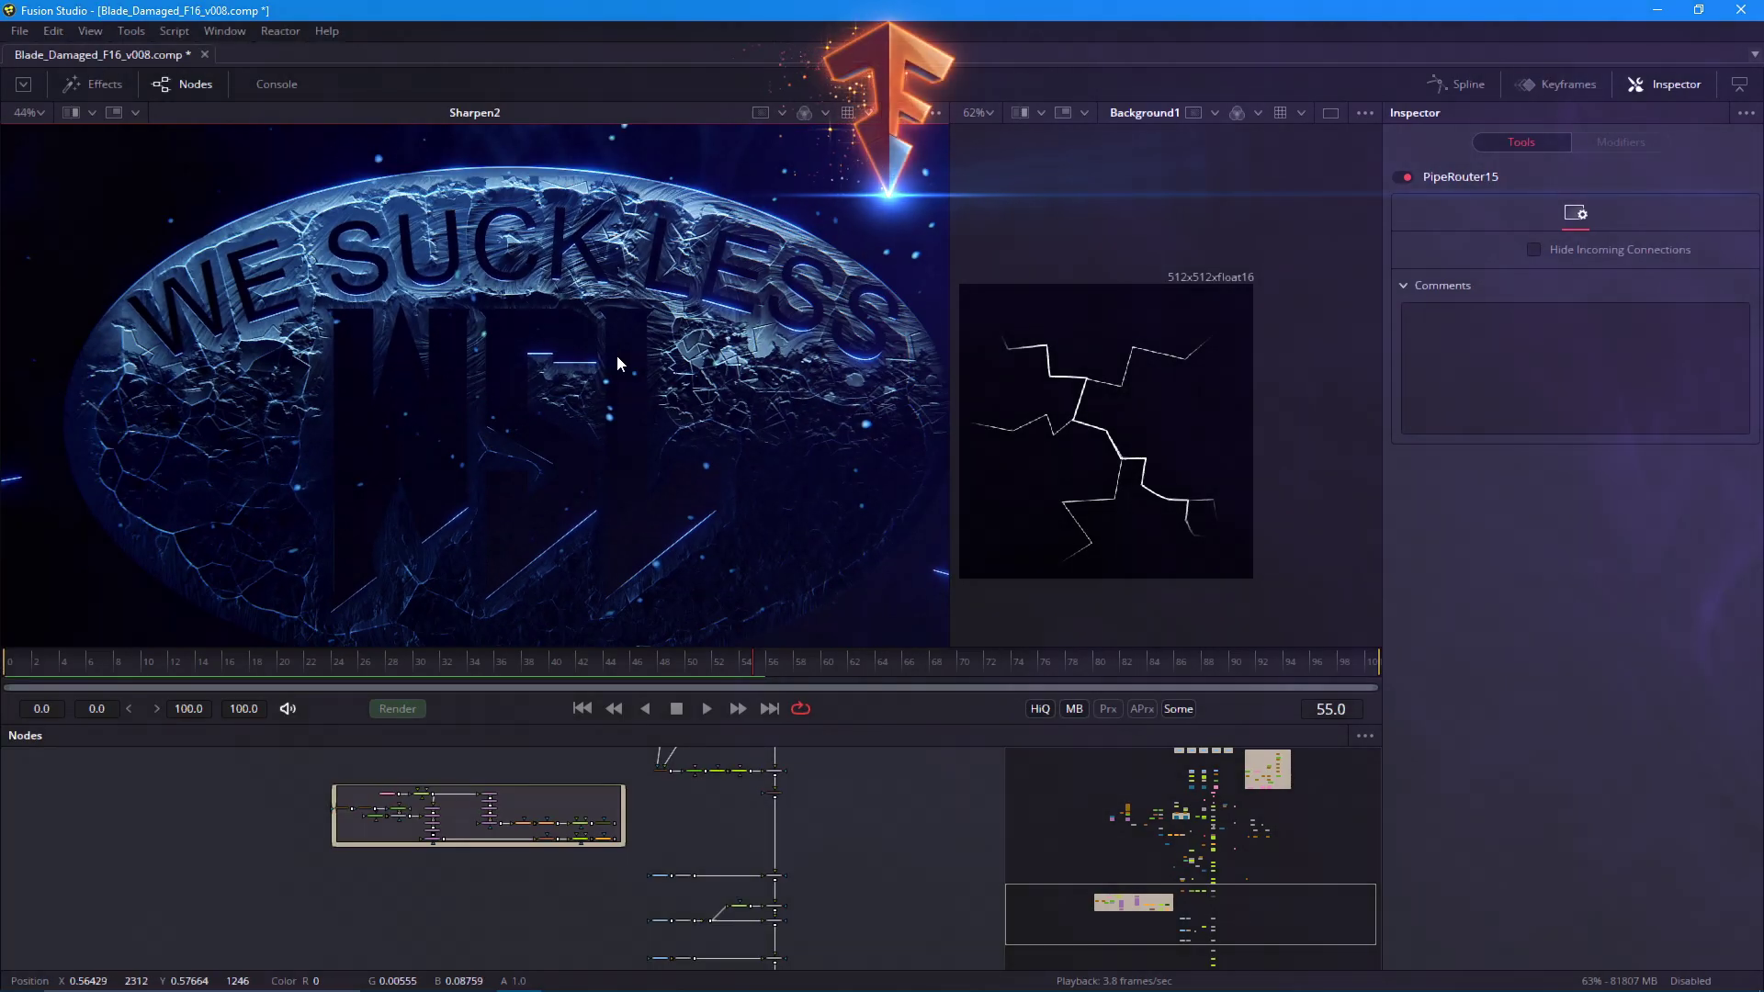
scroll(542, 487, "down", 2)
left_click_drag(540, 865, 520, 870)
scroll(632, 840, "up", 2)
scroll(684, 852, "up", 1)
left_click_drag(147, 919, 625, 885)
scroll(463, 833, "down", 3)
left_click_drag(283, 802, 409, 864)
scroll(367, 811, "down", 2)
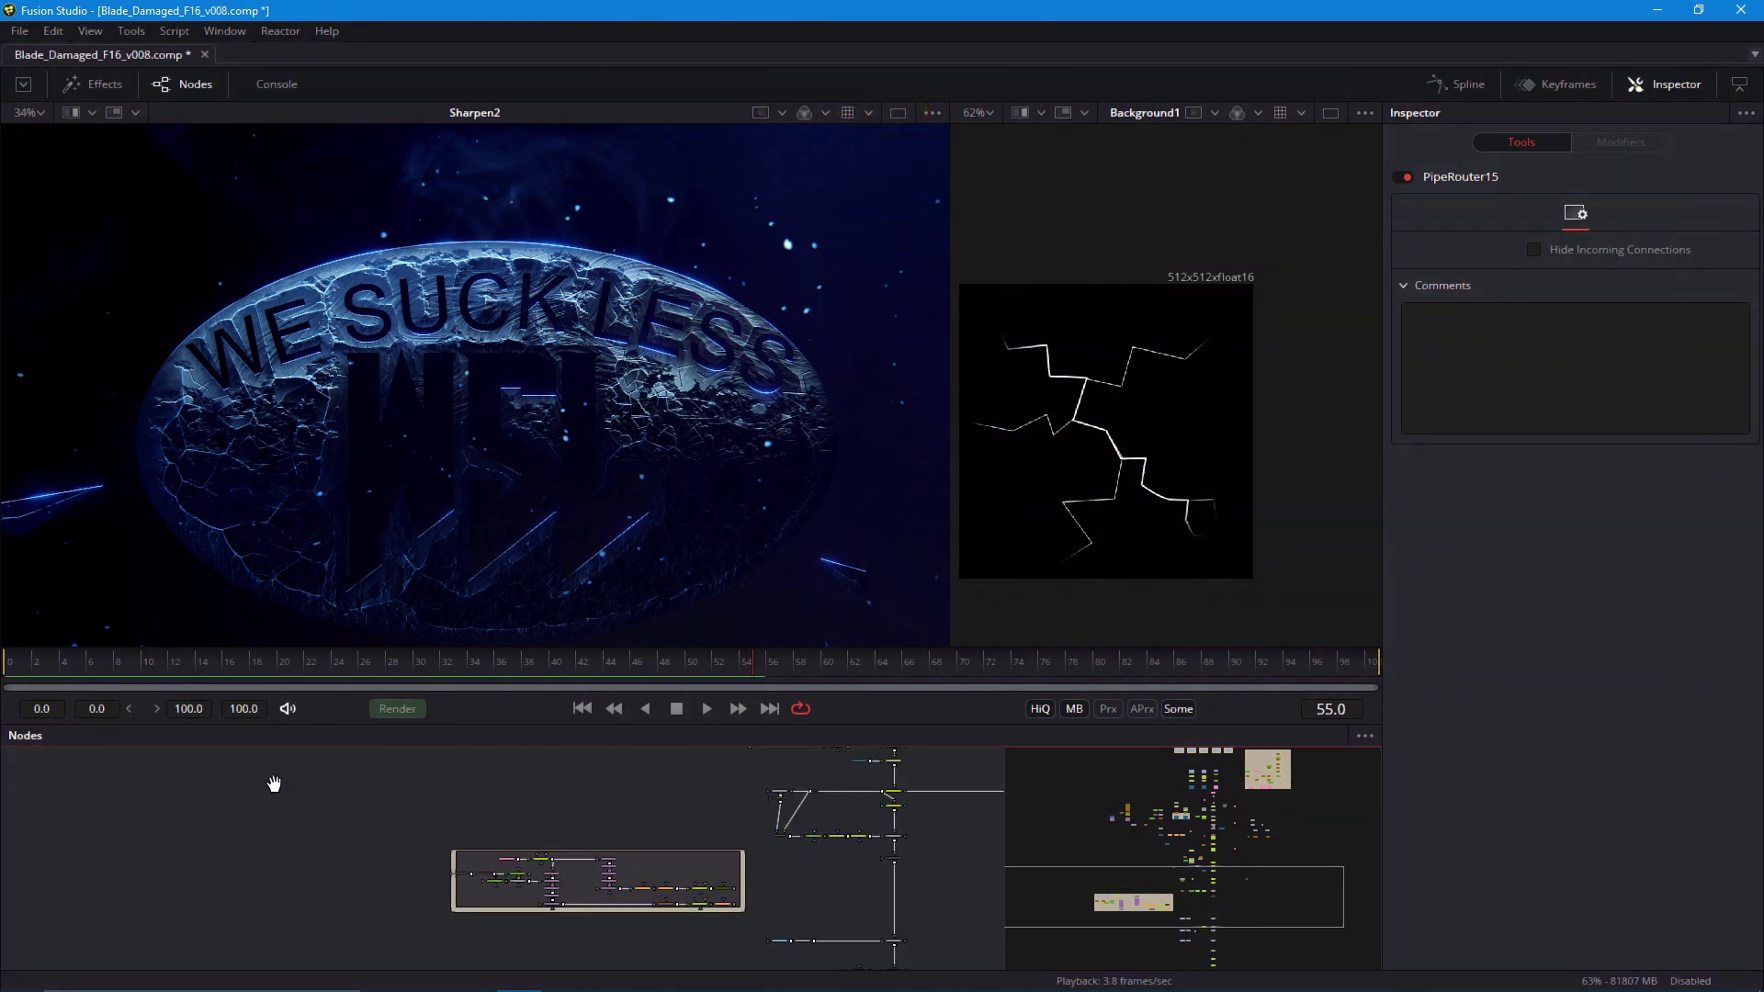
Display the IN_Title node in the second viewer to check the title mask
left_click_drag(807, 768, 571, 980)
scroll(588, 896, "up", 3)
scroll(250, 860, "up", 2)
left_click(409, 852)
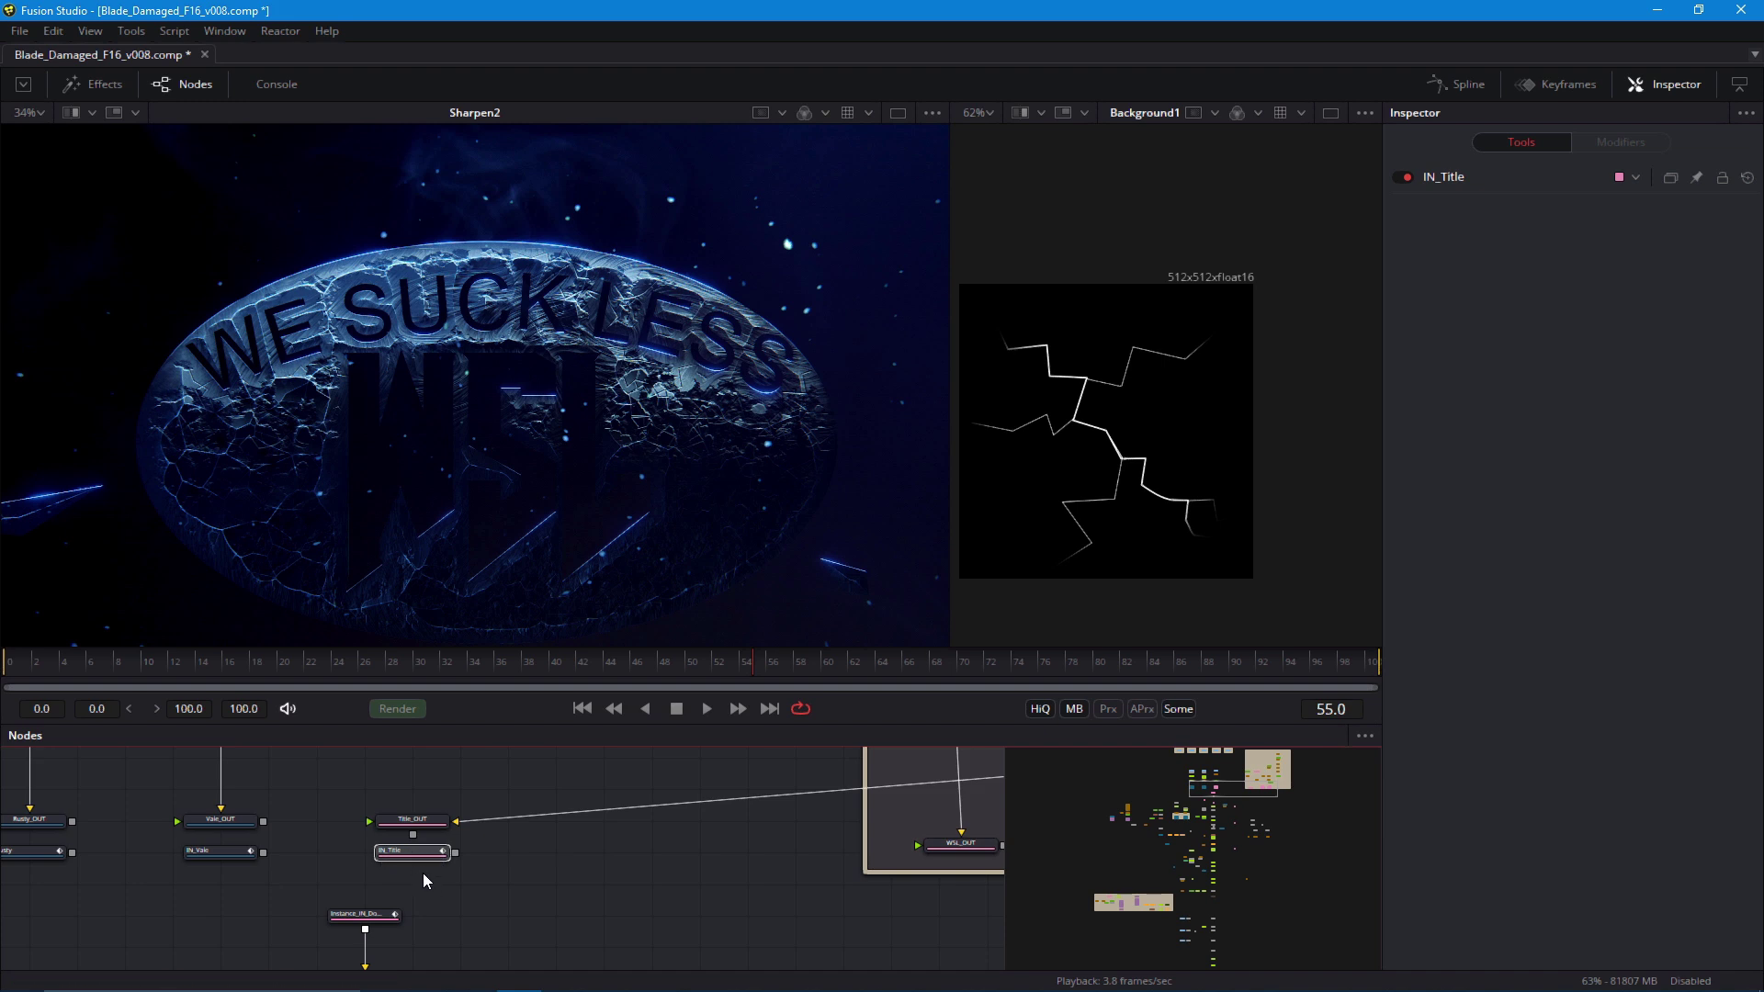
scroll(413, 860, "down", 3)
left_click_drag(222, 857, 390, 833)
scroll(720, 897, "up", 1)
key("2")
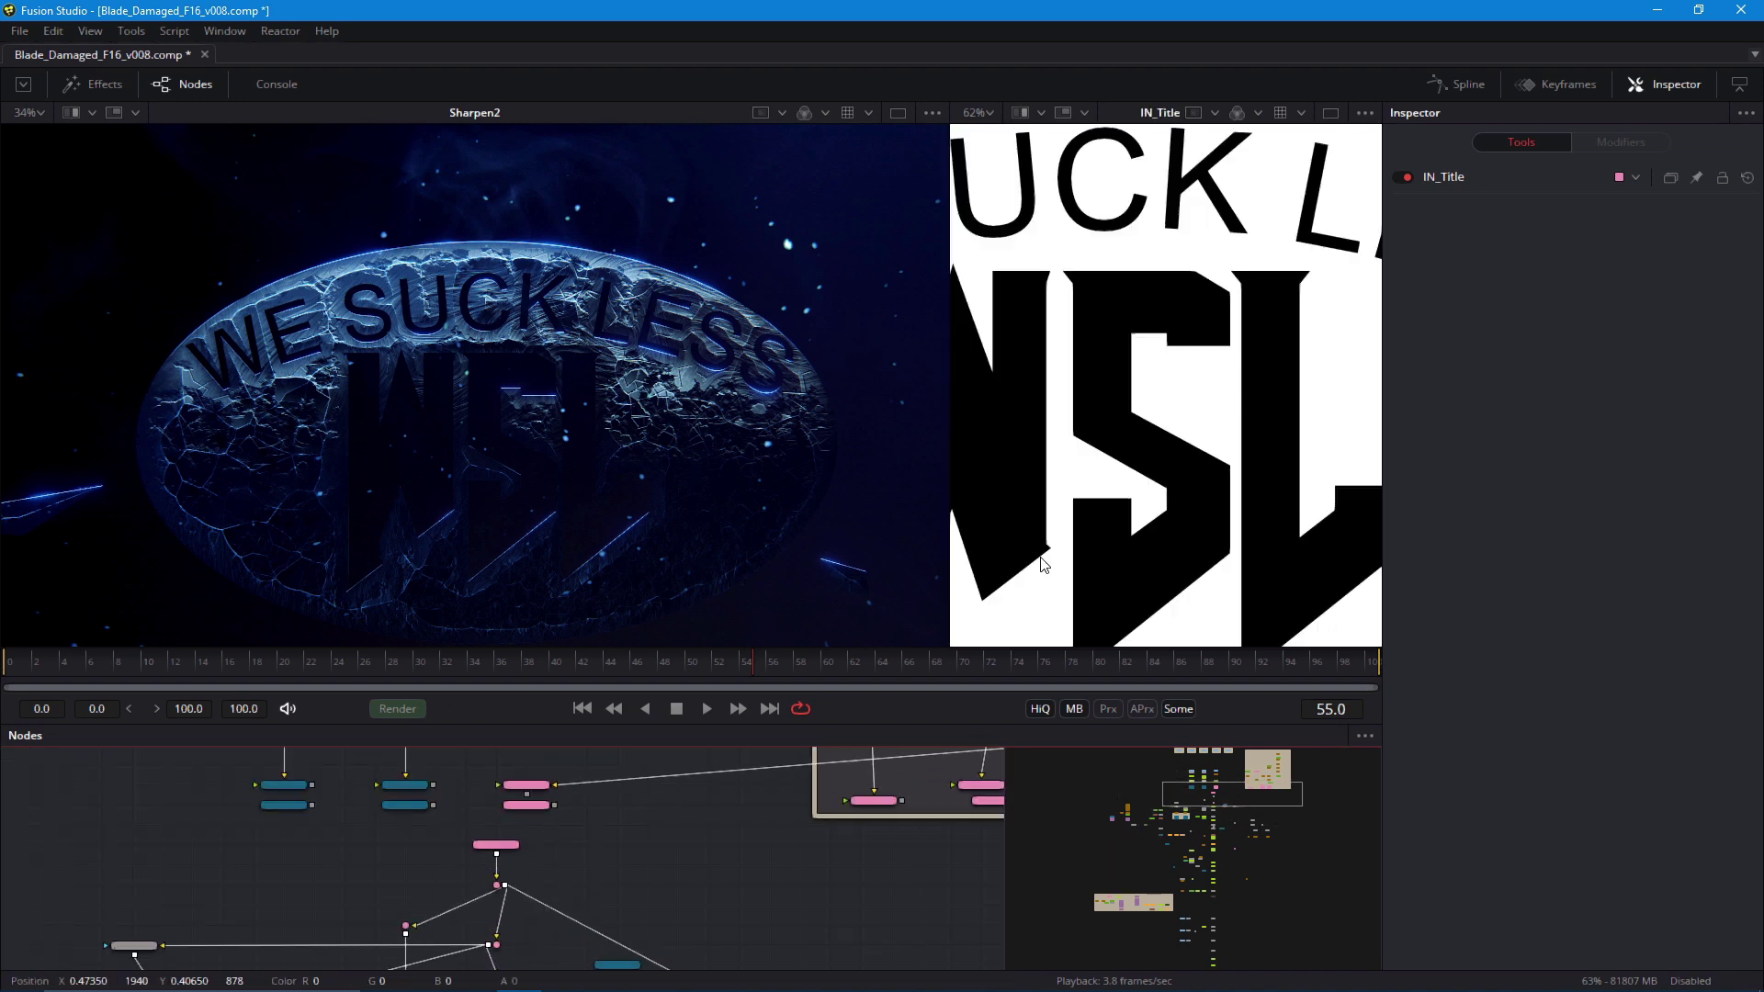
Display the IN_Title_1 and IN_WSL_Full masks in the second viewer and select IN_WSL_Full
scroll(859, 815, "up", 2)
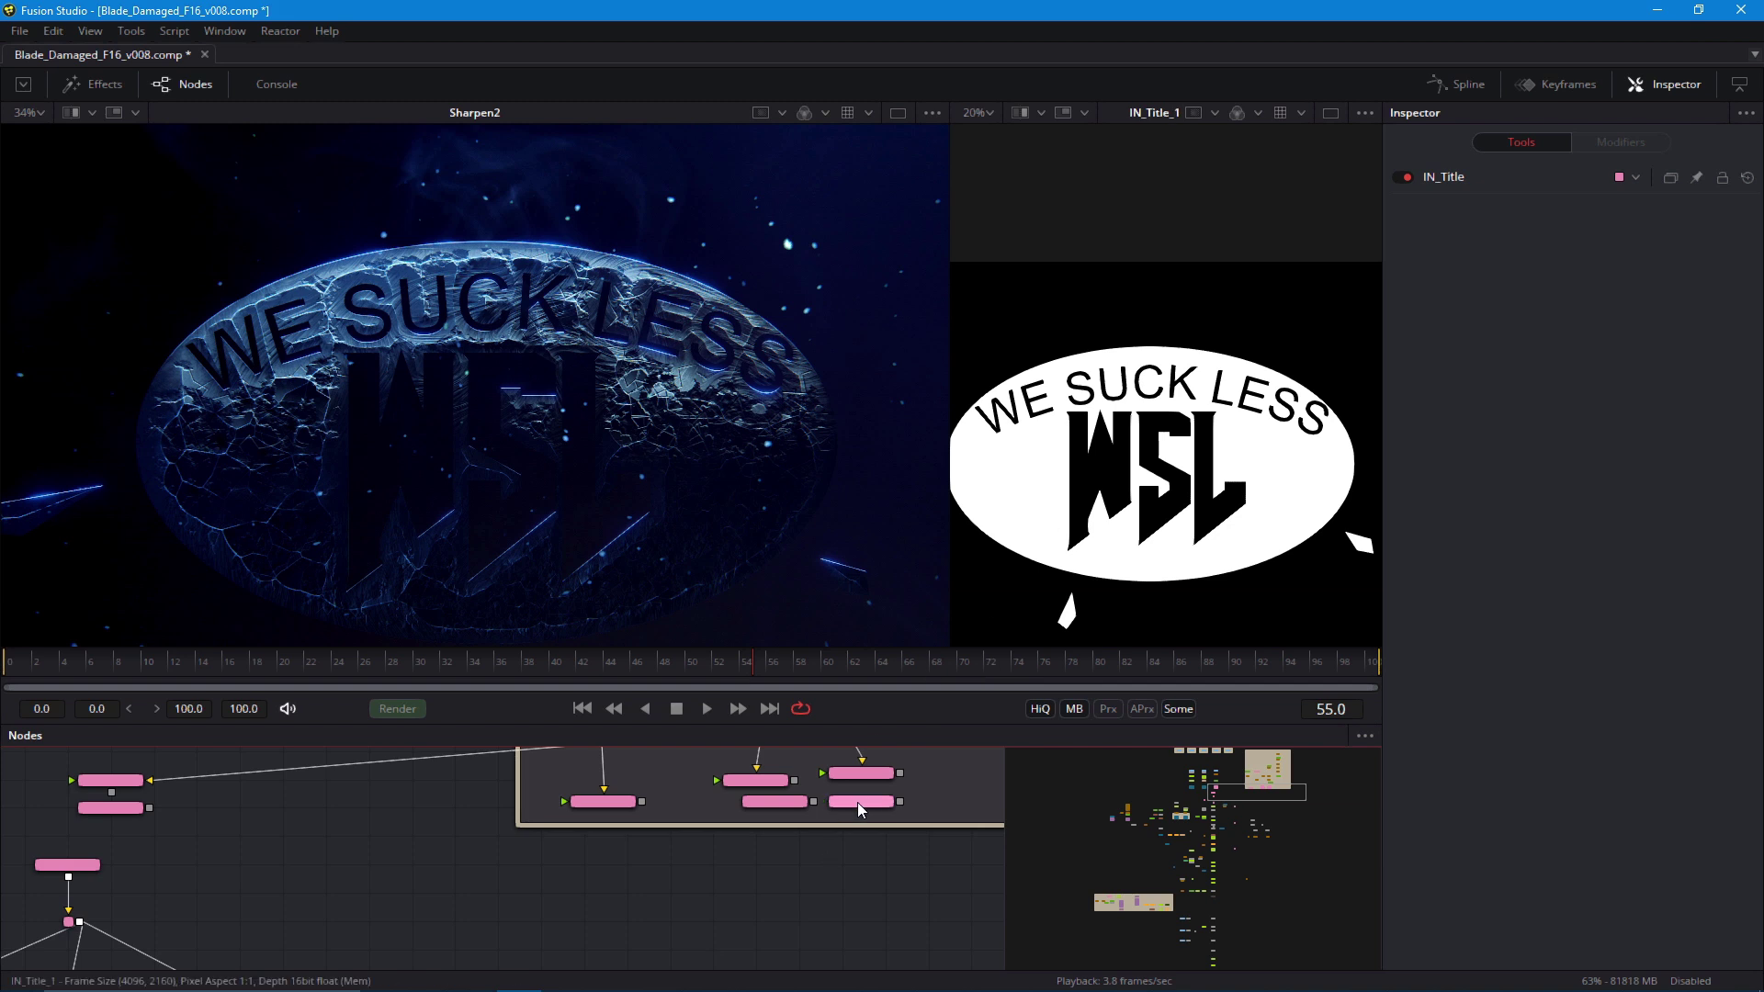
left_click_drag(775, 802, 1011, 560)
left_click(760, 801)
scroll(542, 799, "down", 4)
left_click_drag(542, 790, 919, 340)
scroll(551, 884, "up", 3)
Paste an instance of the extracted damage mask, fed by ExtractMSK_OUT_1, above the Underlay2 particle group
left_click(438, 841)
scroll(439, 807, "down", 4)
left_click_drag(439, 790, 477, 956)
scroll(483, 874, "up", 4)
left_click_drag(483, 873, 119, 955)
scroll(522, 859, "up", 4)
left_click(618, 839)
scroll(566, 881, "down", 4)
left_click_drag(386, 928, 504, 690)
scroll(306, 895, "down", 2)
left_click_drag(138, 891, 312, 672)
scroll(379, 875, "up", 4)
left_click_drag(380, 874, 494, 902)
key("ctrl+shift+v")
left_click_drag(500, 832, 568, 706)
scroll(520, 835, "up", 2)
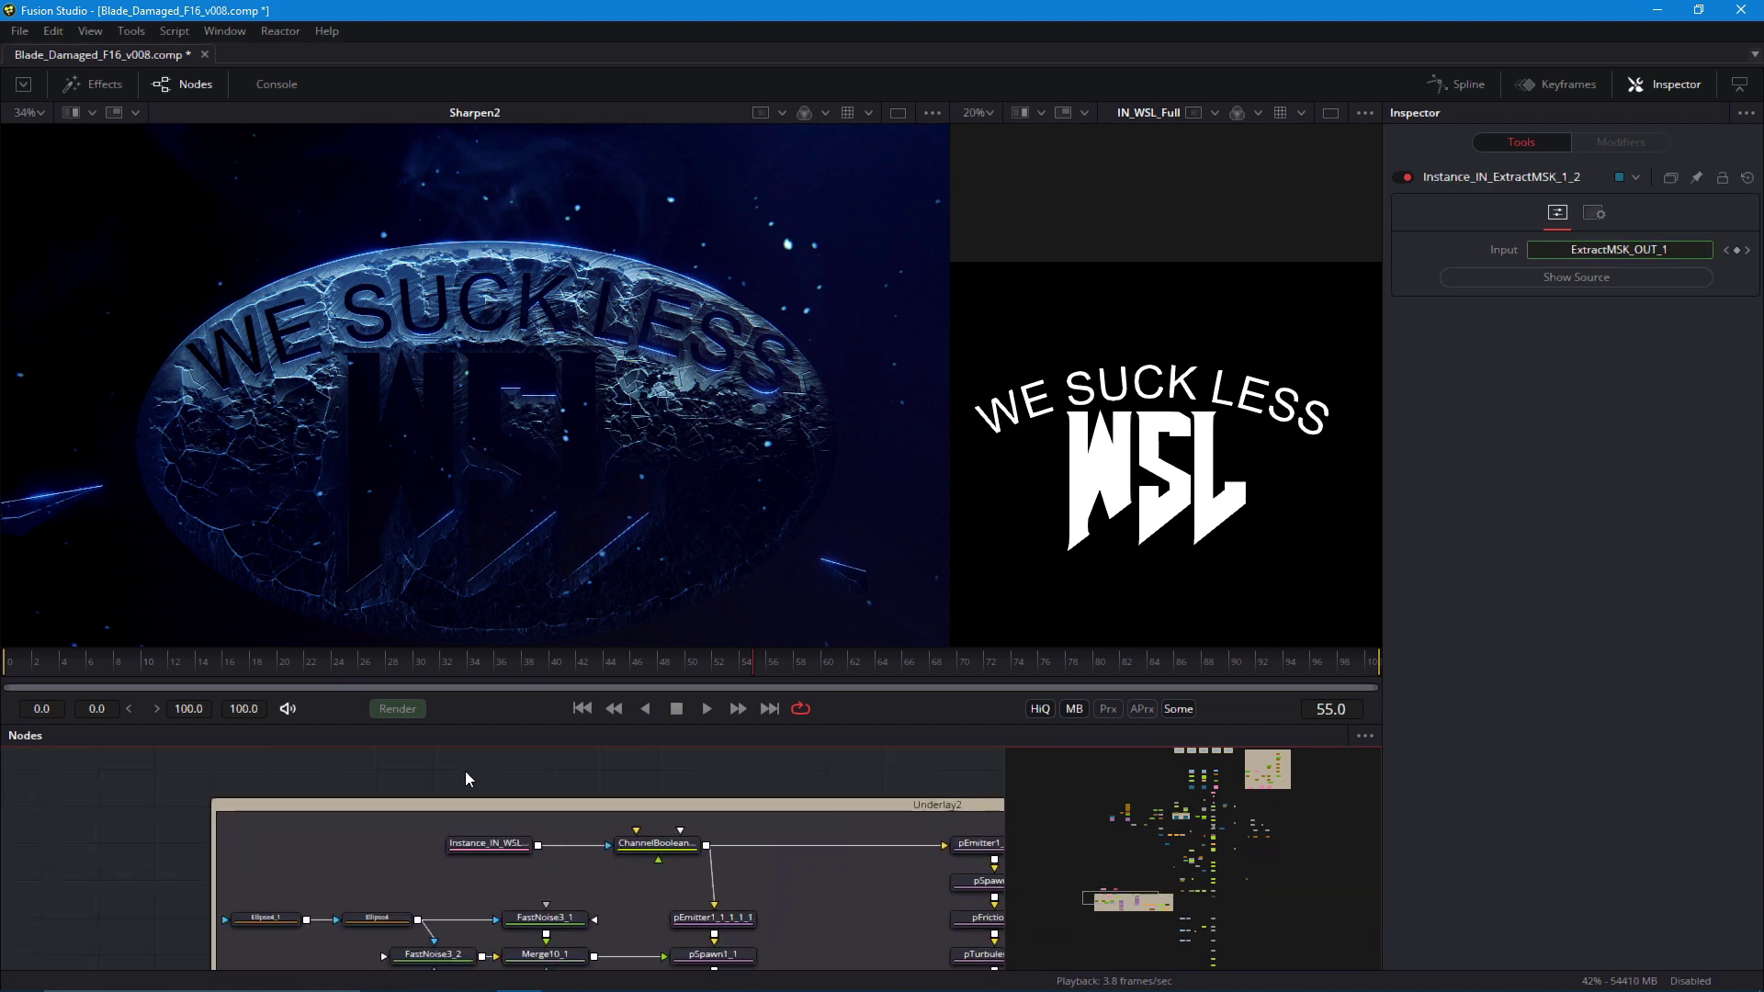
Place an instance of IN_WSL_Full between the damage mask instance and the Underlay2 group
left_click_drag(466, 772, 456, 826)
scroll(478, 886, "down", 2)
mouse_move(562, 895)
left_mouse_down()
mouse_move(552, 871)
mouse_move(553, 915)
left_mouse_up()
left_click_drag(391, 778, 548, 834)
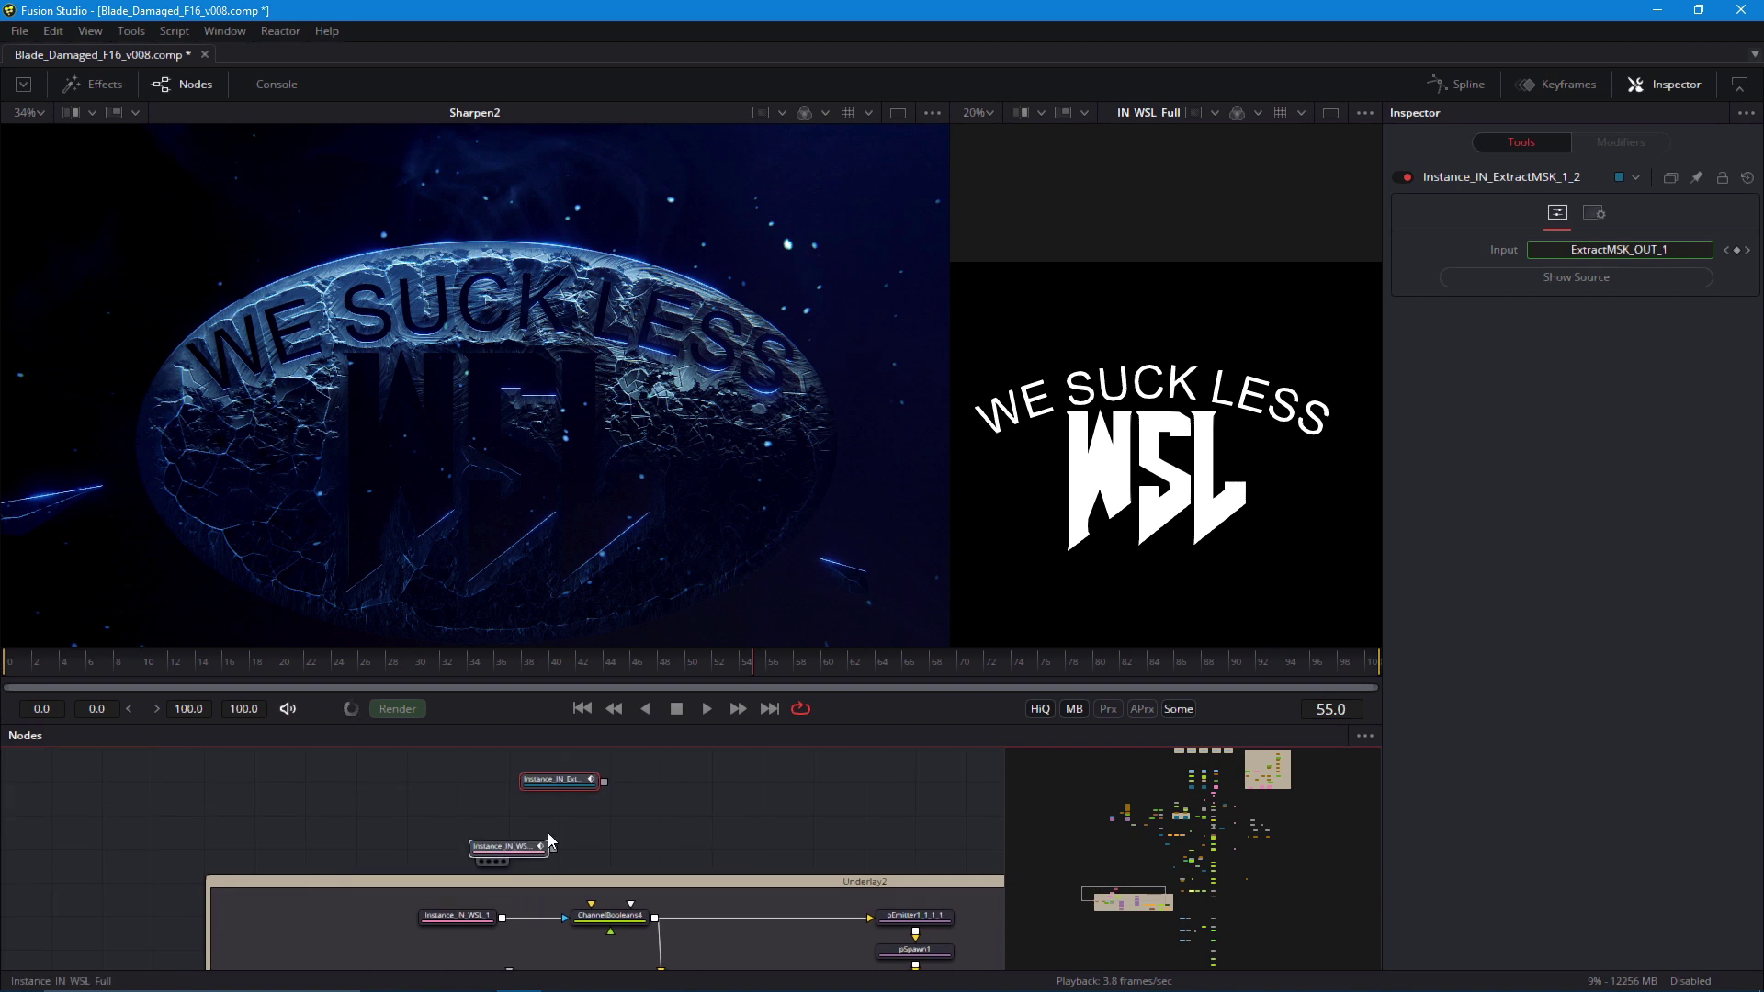
left_click(546, 846)
Display Instance_IN_WSL_Full in the first viewer and connect it to ChannelBooleans4 in place of Instance_IN_WSL_1
scroll(439, 808, "up", 3)
scroll(560, 812, "down", 1)
left_click_drag(524, 769, 566, 861)
scroll(516, 890, "up", 2)
left_click_drag(508, 648, 508, 451)
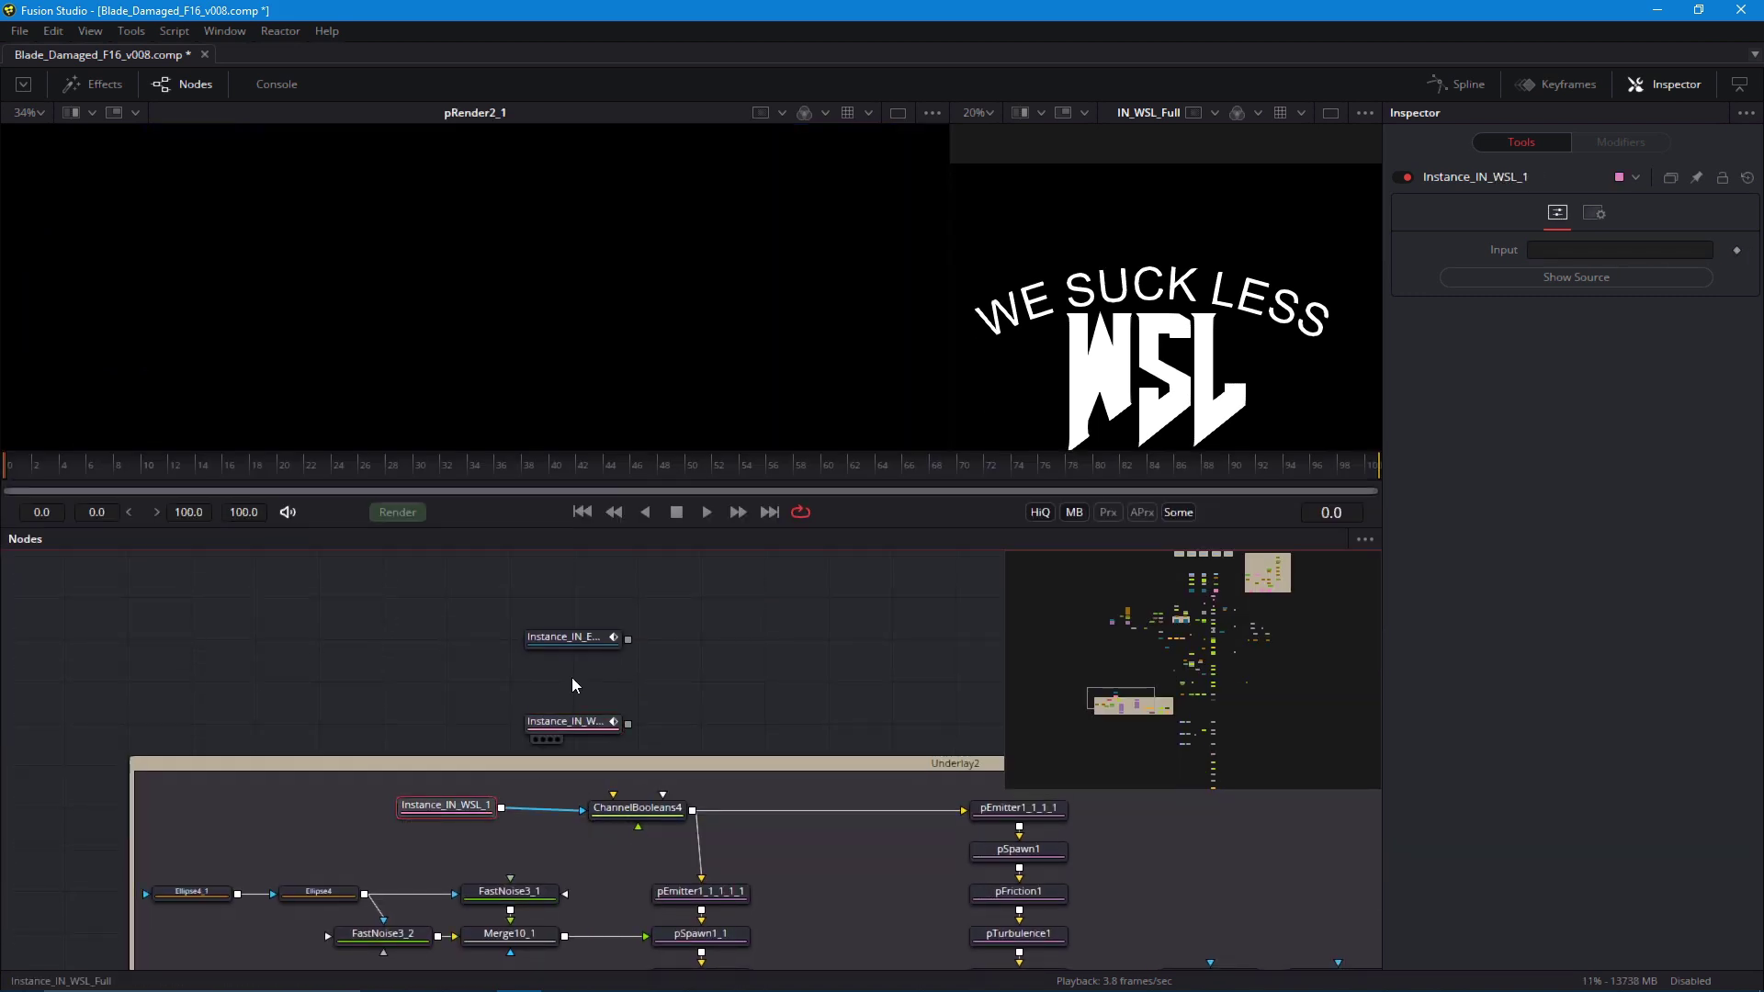
left_click_drag(597, 726, 441, 349)
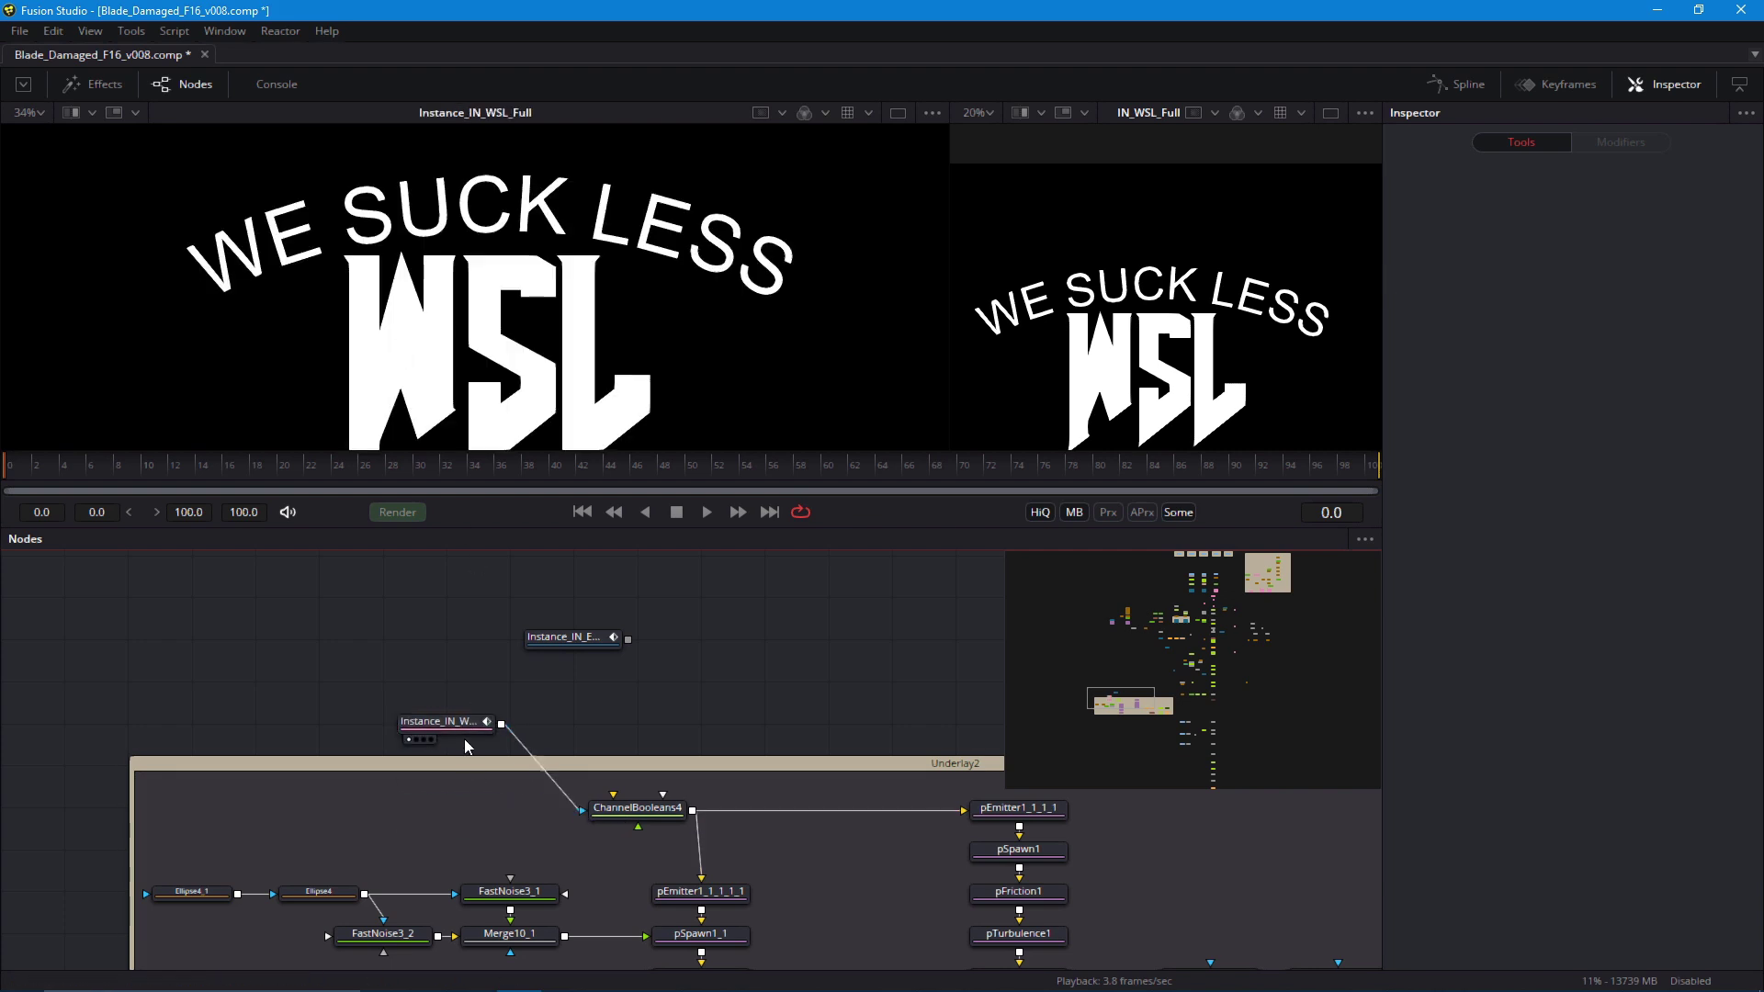
left_click_drag(465, 739, 471, 816)
Connect Instance_IN_ExtractMSK_1_2 to the ChannelBooleans4 background and play the animated damage mask in the first viewer
left_click_drag(627, 639, 638, 809)
left_click_drag(643, 810, 408, 322)
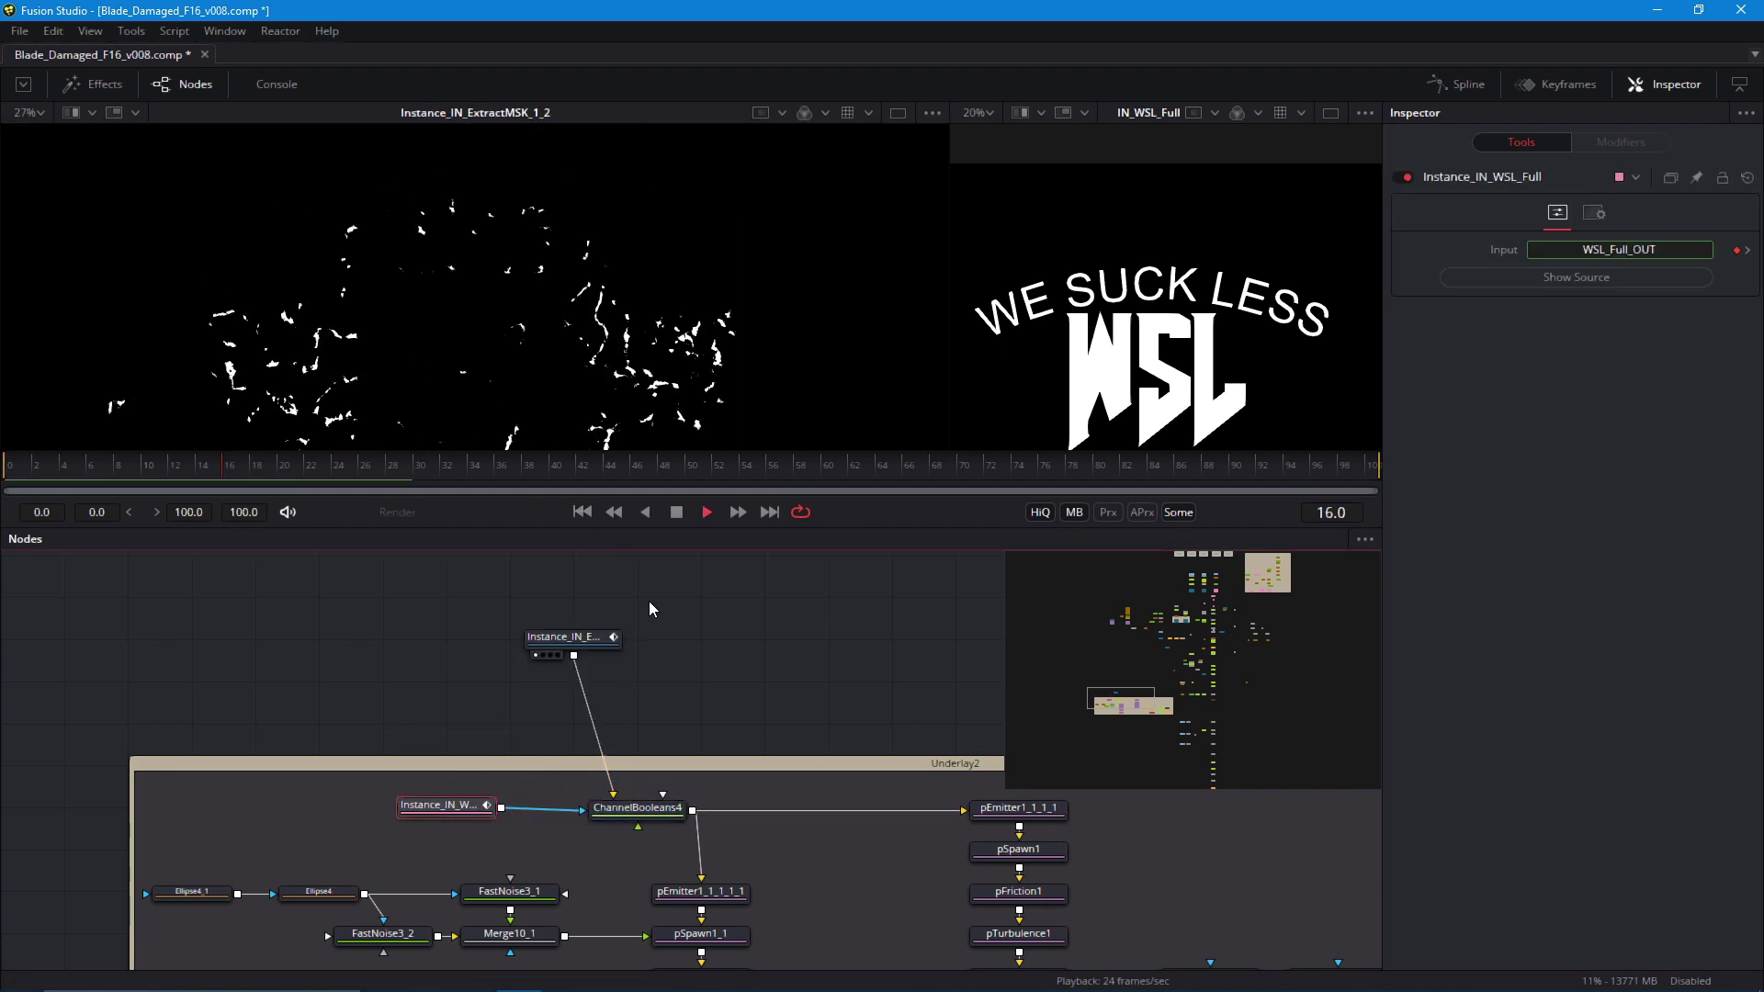
left_click_drag(574, 639, 469, 341)
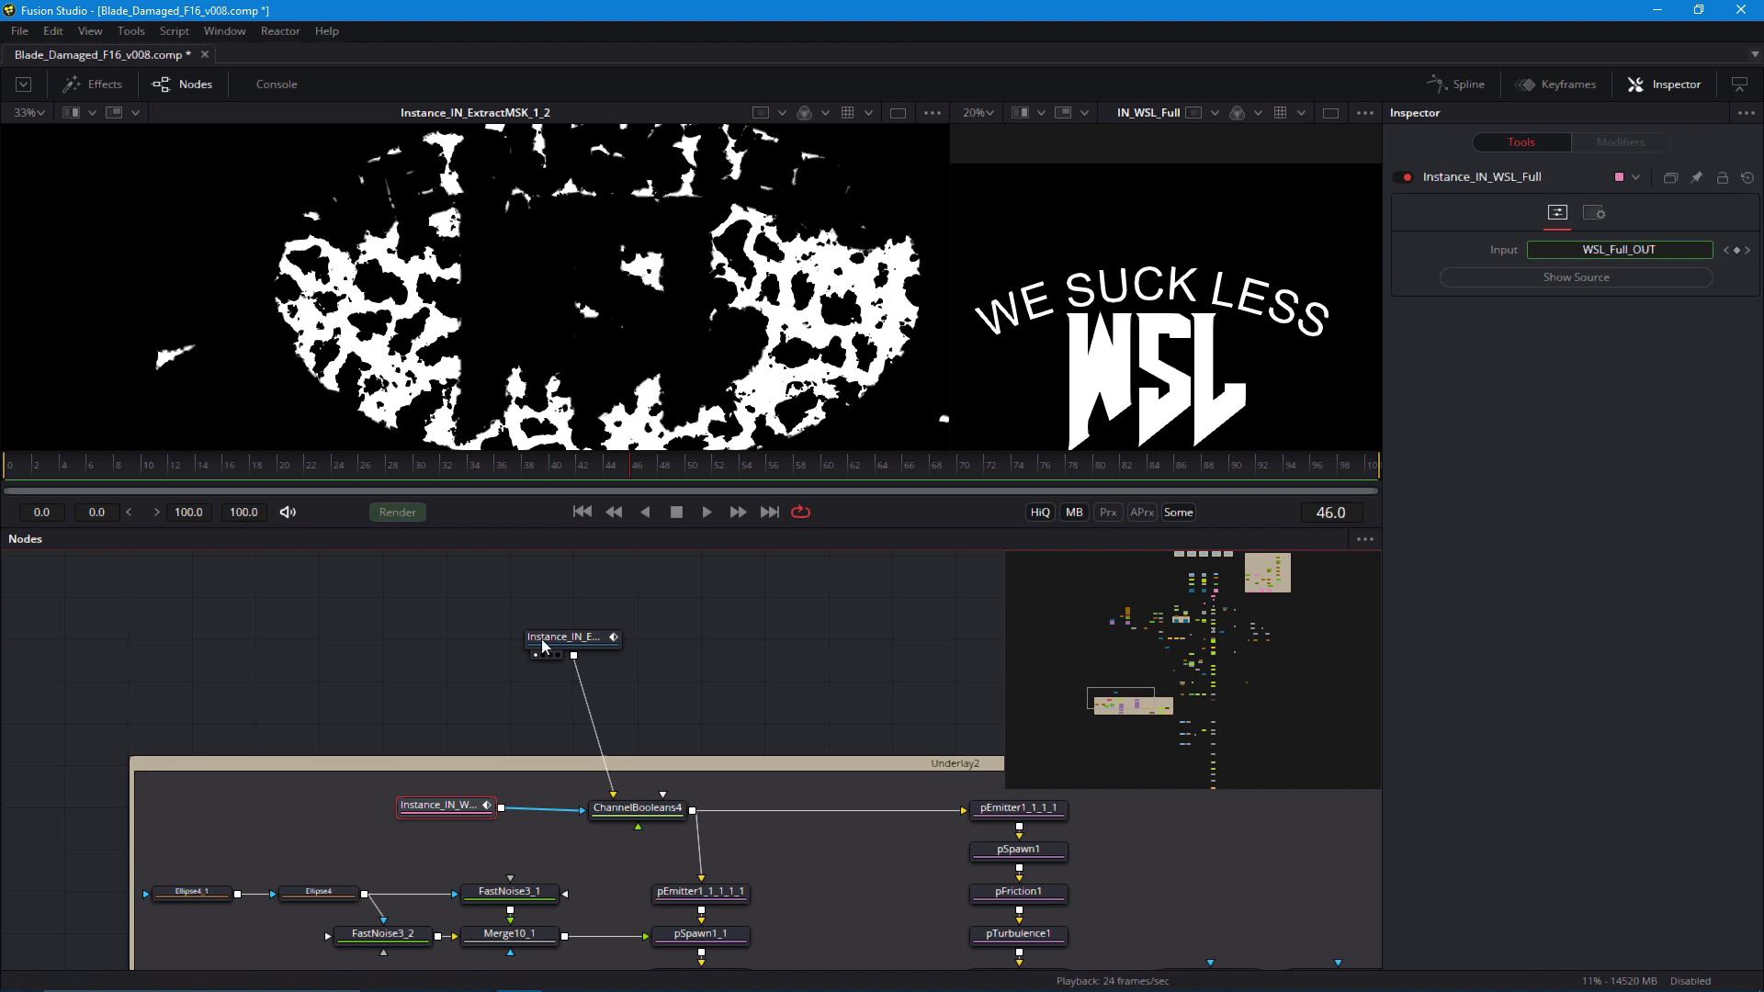
Feed the damage mask instance directly into both particle emitters and delete ChannelBooleans4 and Instance_IN_WSL_Full
left_click_drag(557, 638, 694, 890)
left_click(631, 812)
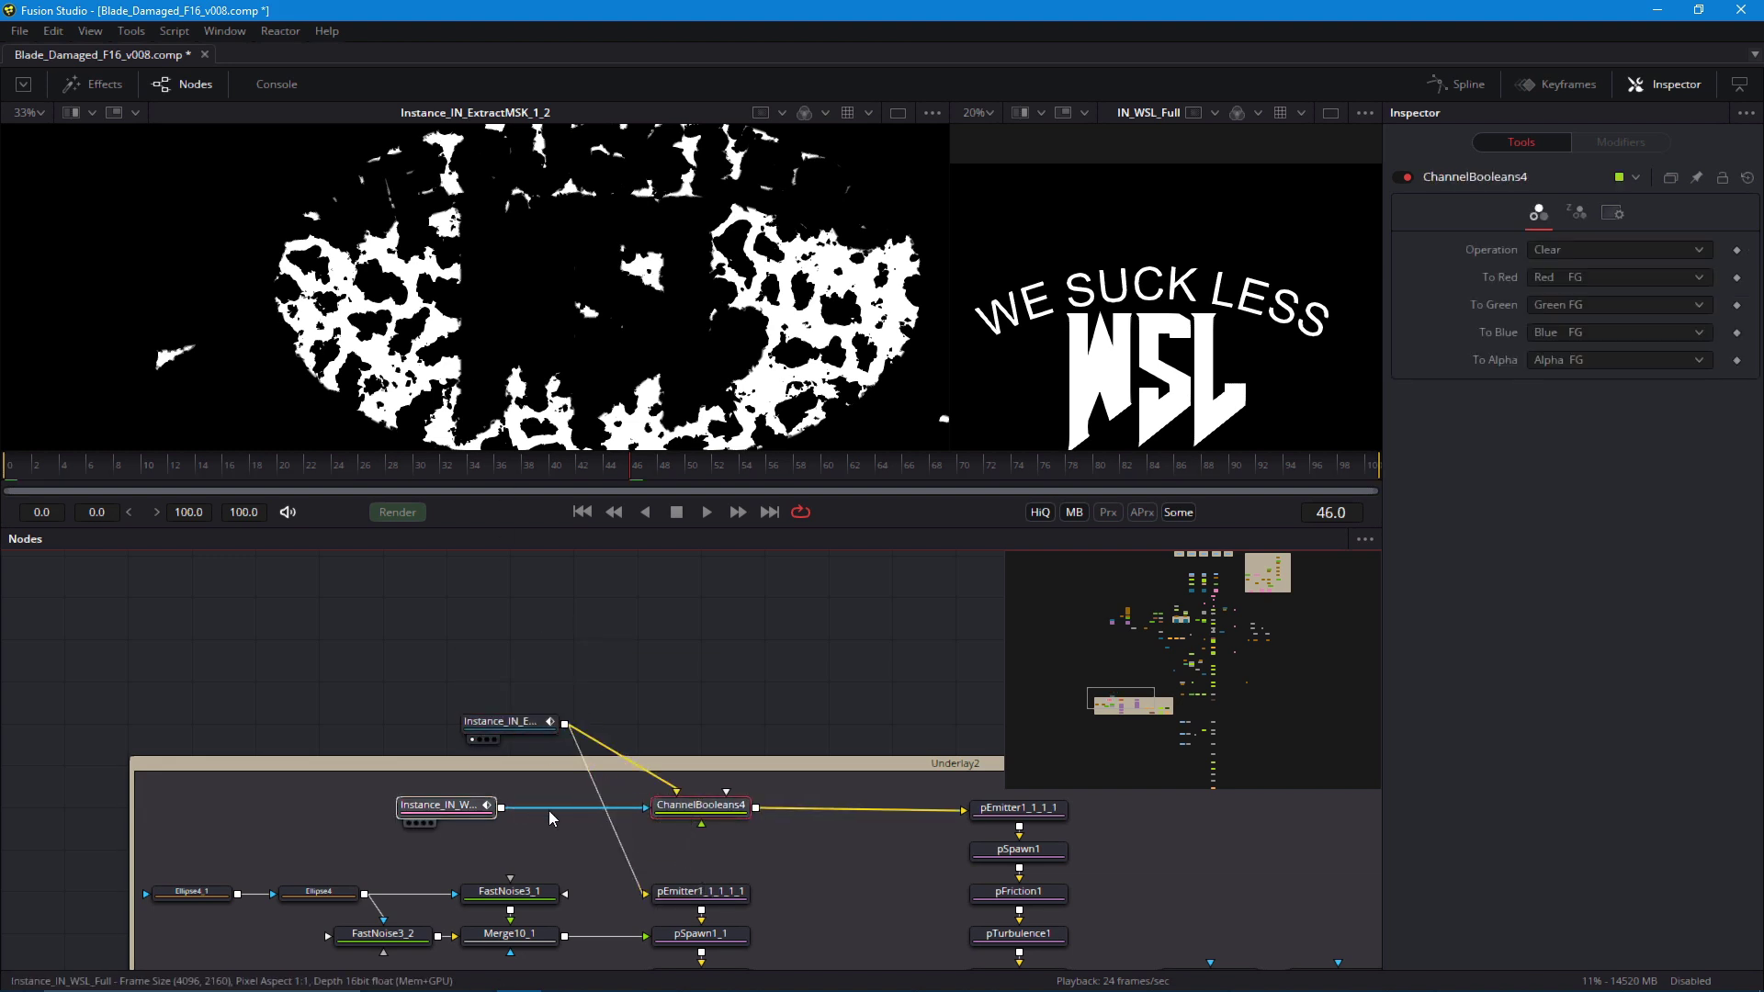
left_click_drag(461, 808, 717, 724)
left_click(691, 814, "ctrl")
key("Delete")
left_click_drag(740, 793, 687, 759)
left_click_drag(510, 690, 899, 612)
Display pRender2_1 in the first viewer, play the smoke particles emitted from the damage mask, and stop playback
left_click_drag(621, 854, 474, 395)
left_click_drag(550, 779, 503, 796)
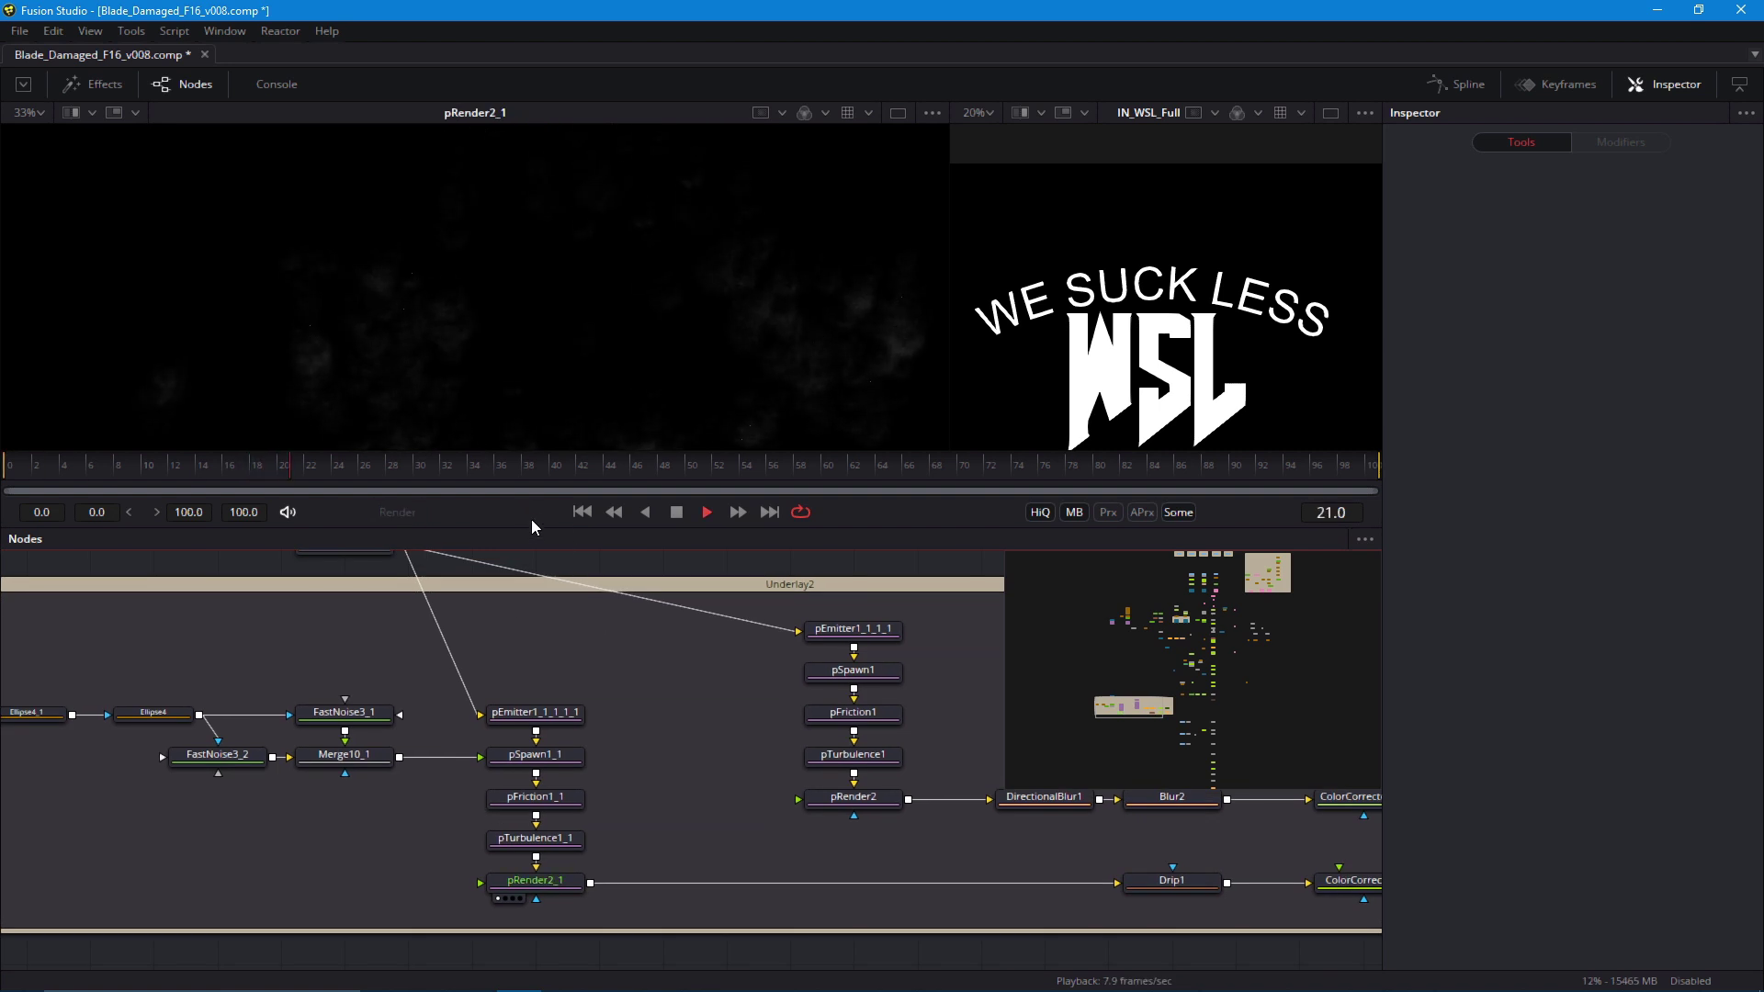
left_click_drag(531, 529, 496, 765)
scroll(477, 878, "down", 2)
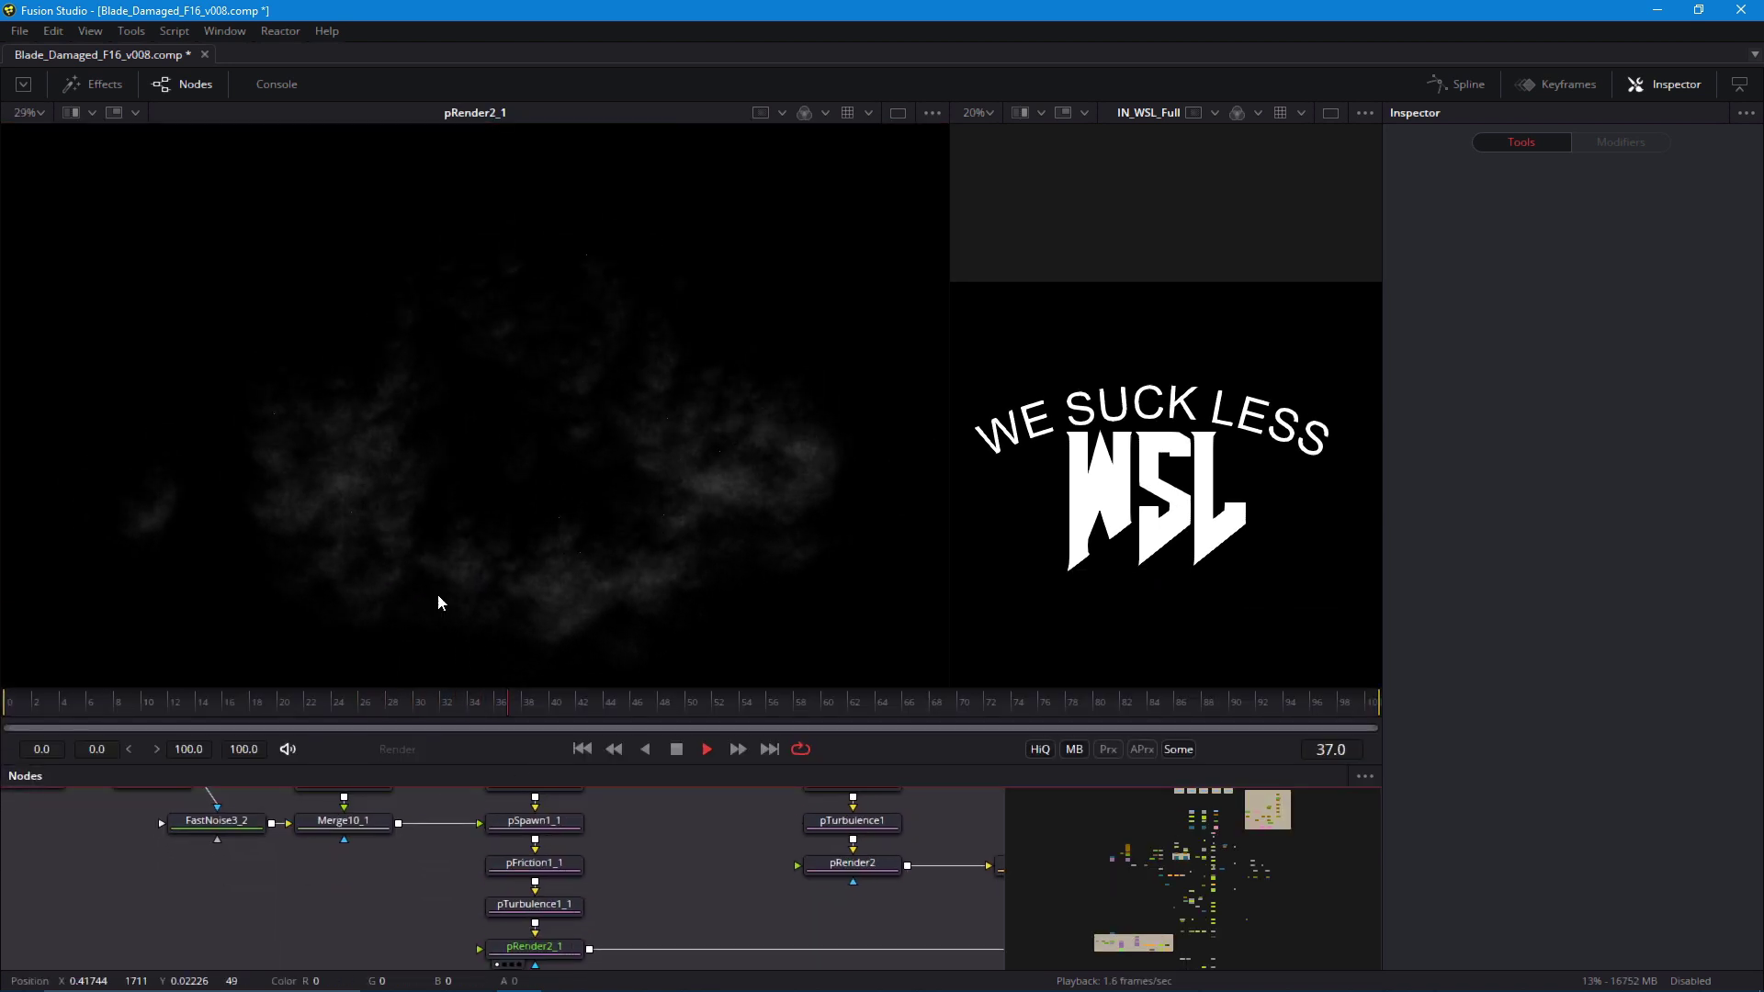
left_click_drag(492, 764, 480, 698)
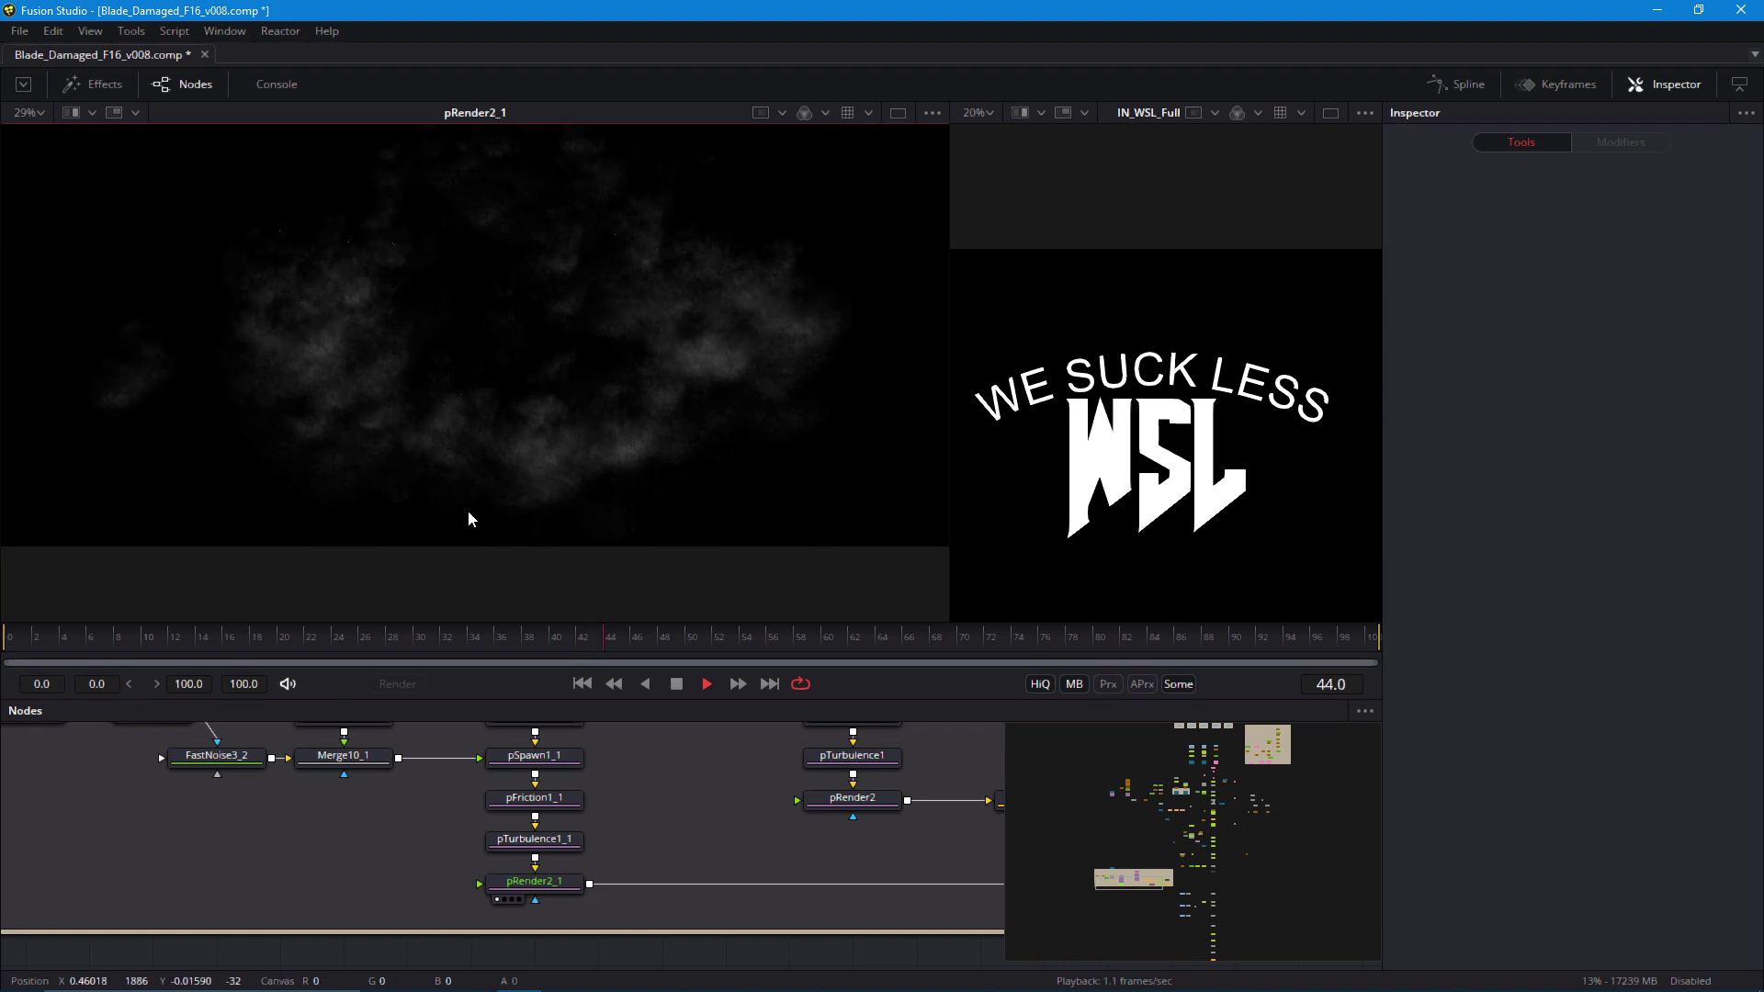
left_click_drag(763, 865, 471, 862)
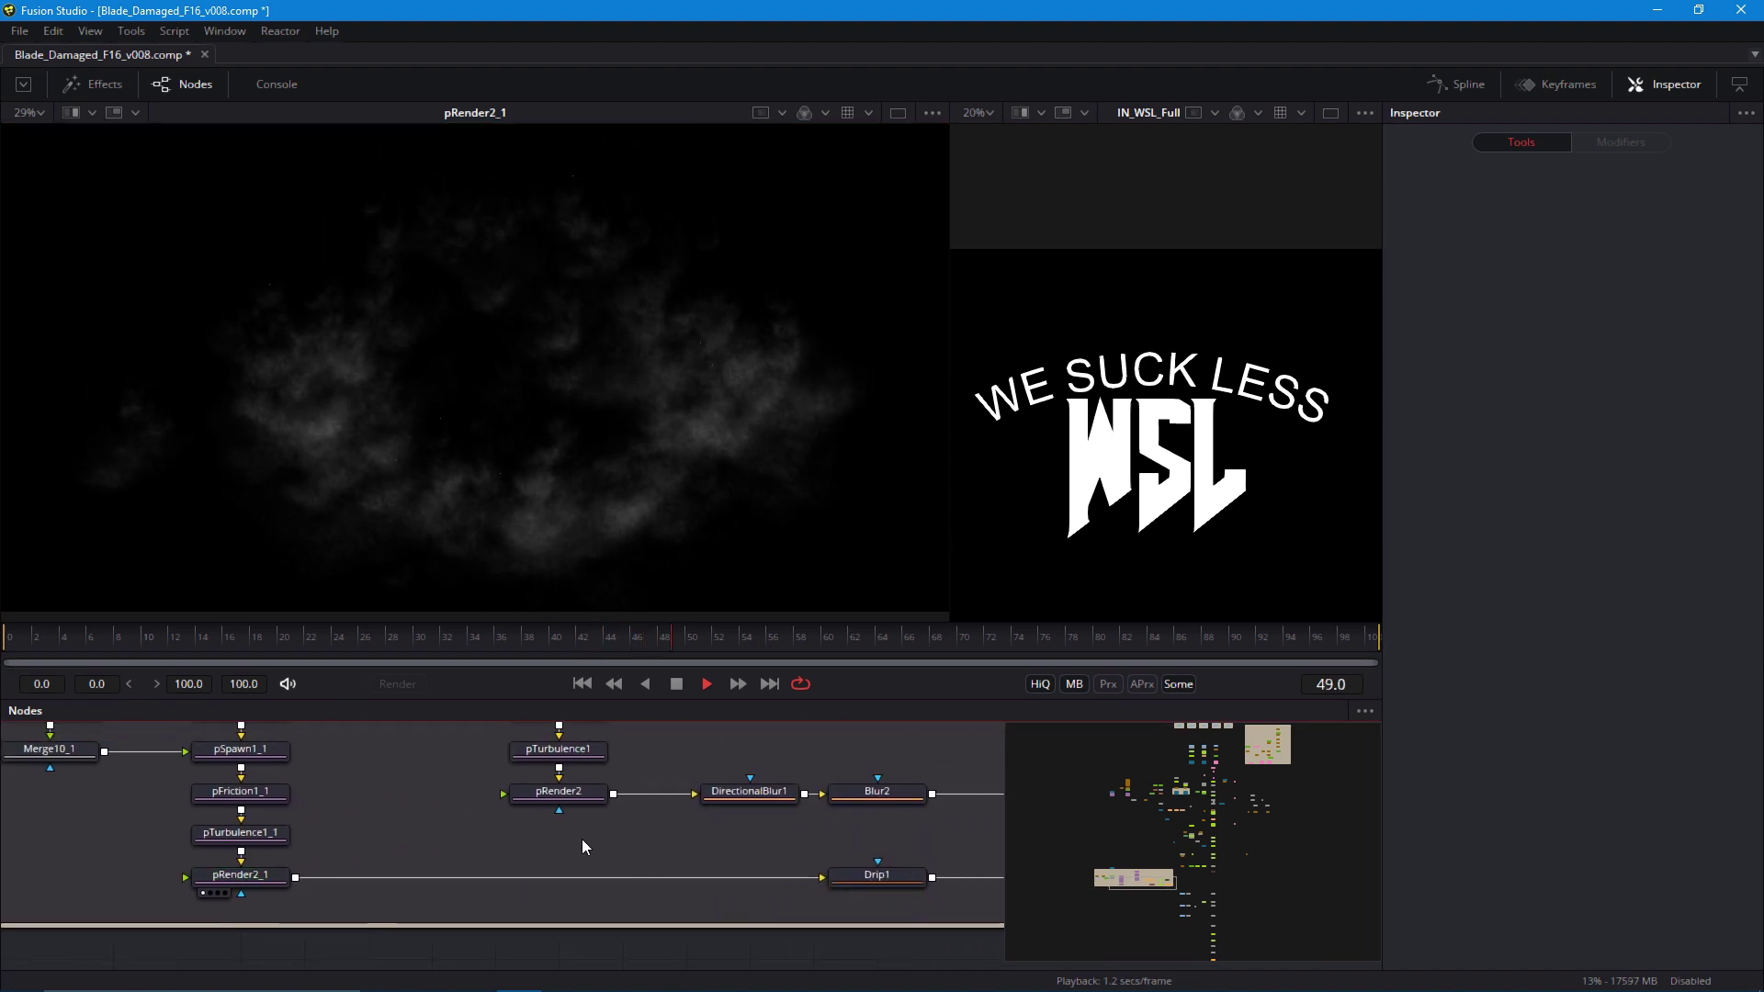
left_click_drag(592, 839, 575, 847)
key("space")
Display Blur3 and play the colour-corrected smoke from the first frame, stopping after a short stretch
left_click_drag(925, 895, 551, 864)
left_click(762, 867)
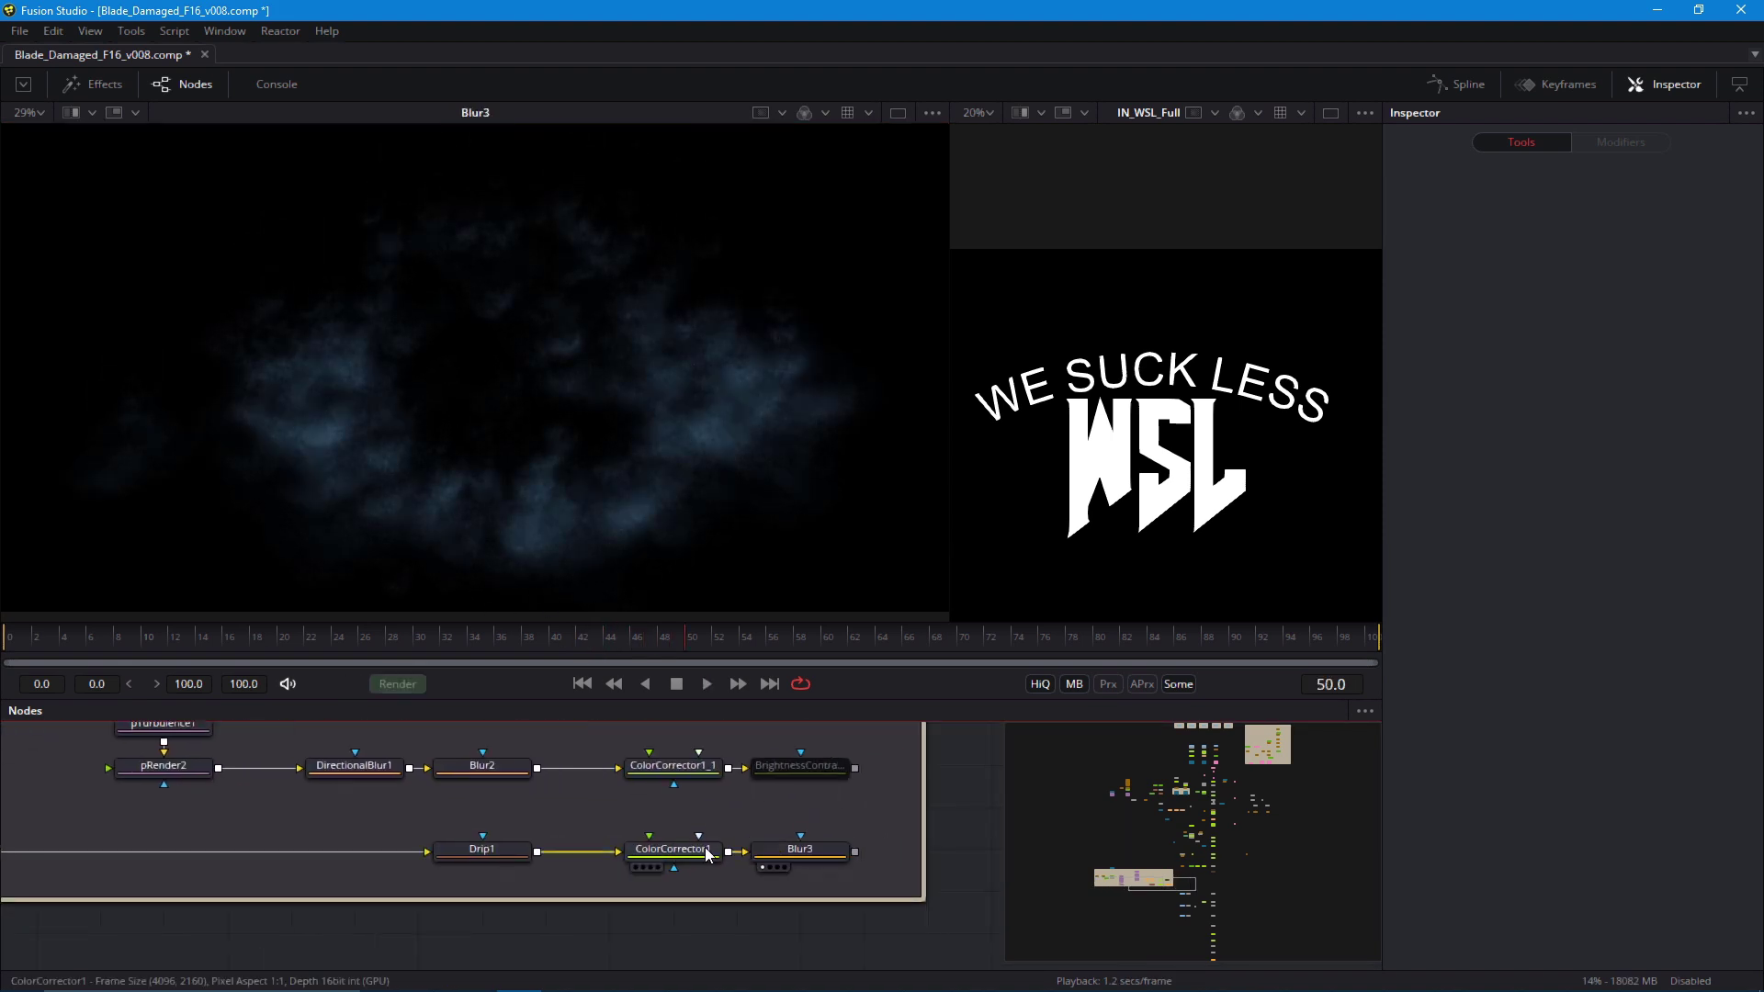
left_click(581, 683)
key("space")
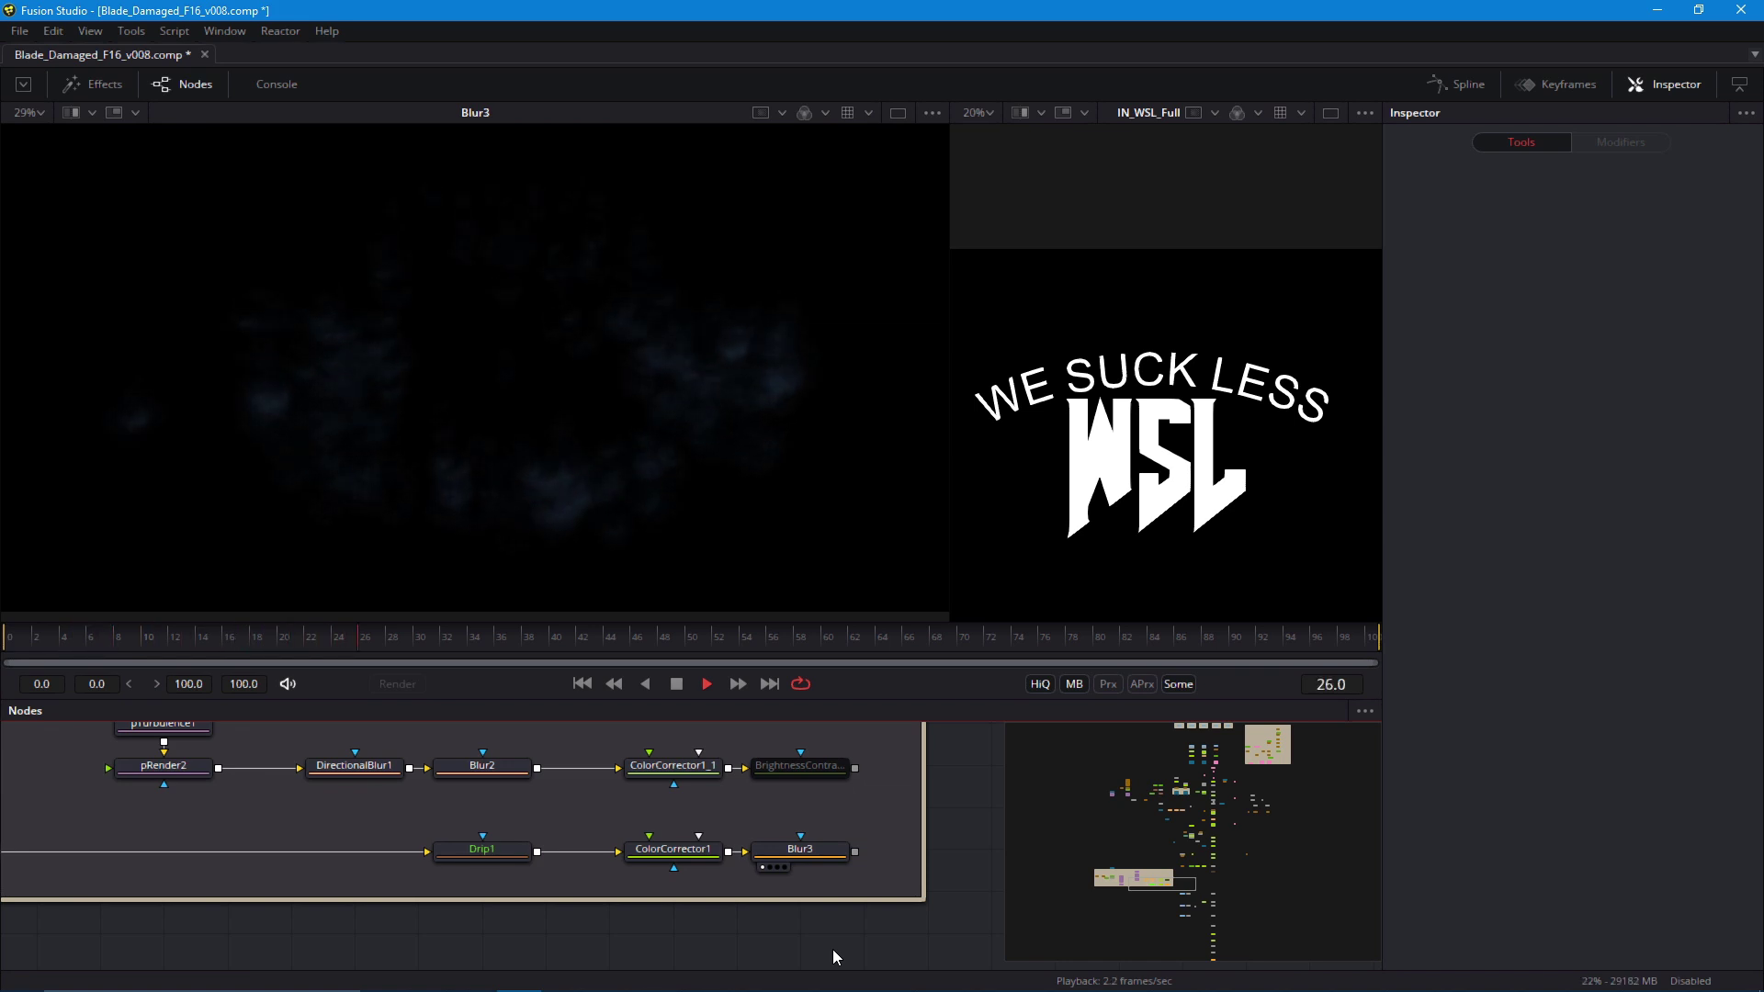
scroll(537, 853, "down", 2)
key("space")
Display ColorCorrector1_1 and play the falling debris particles from the first frame before stopping playback
left_click(583, 684)
key("1")
key("space")
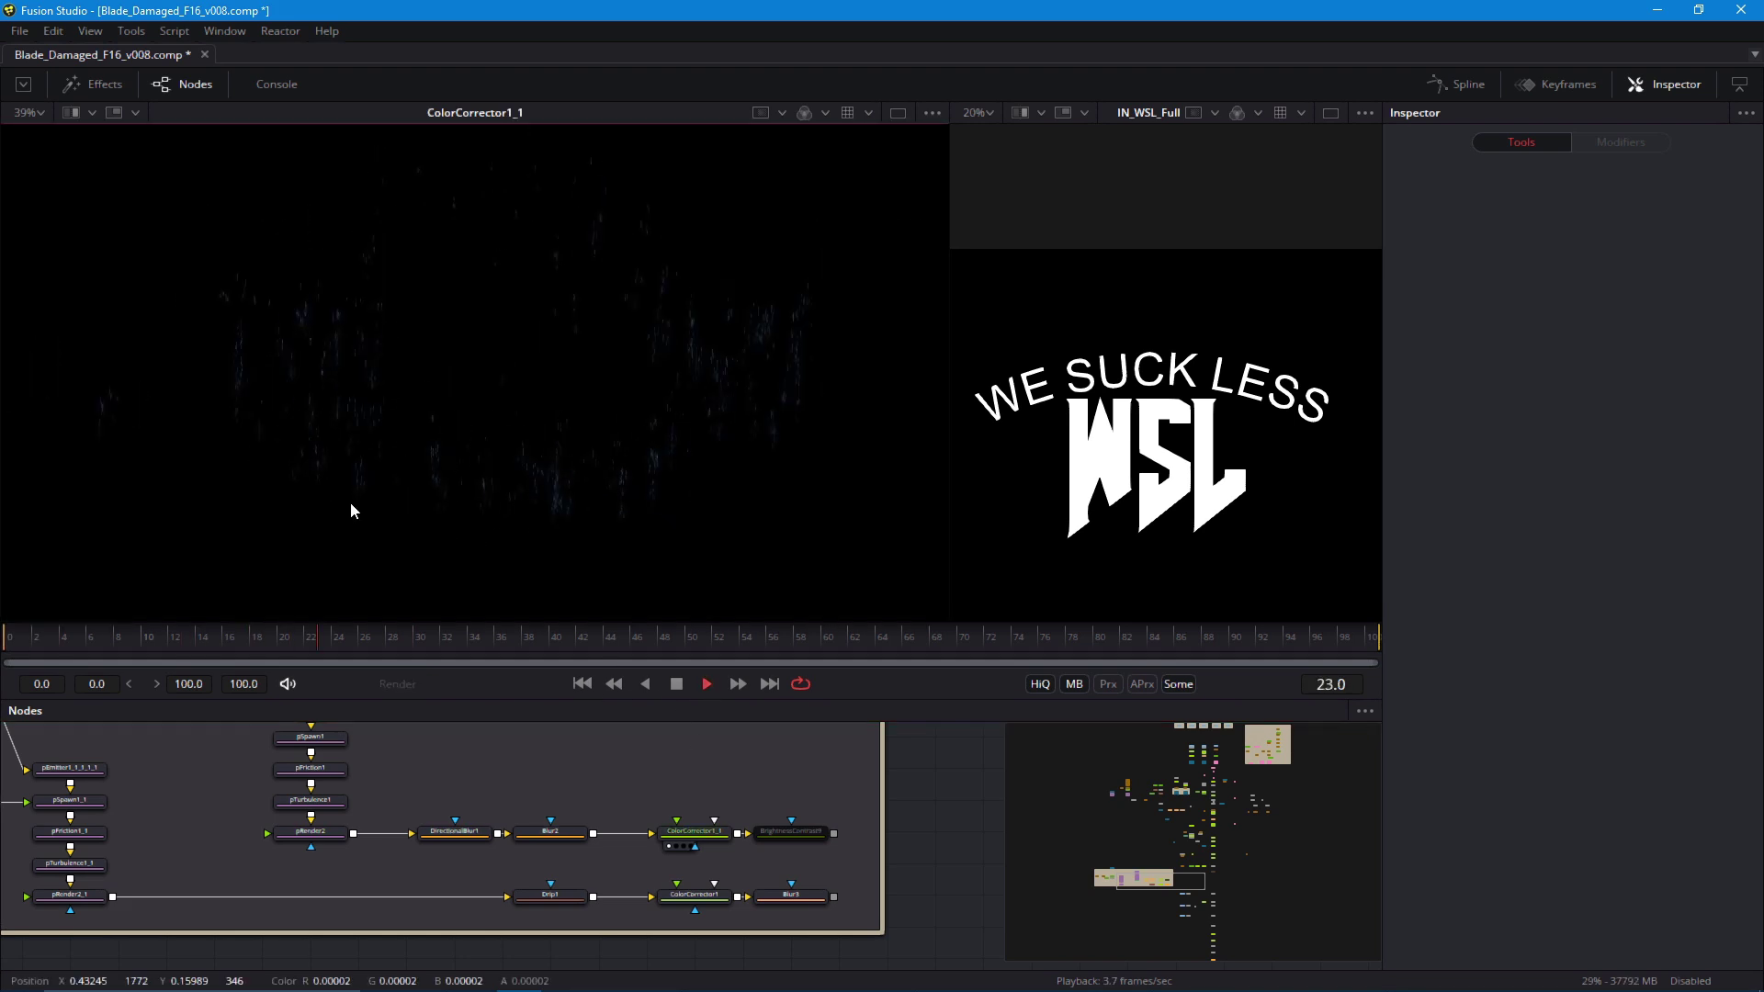
scroll(418, 511, "down", 3)
key("space")
Merge the debris particle branch into the main node flow with Merge5 and the Blur3 smoke with Merge6
scroll(647, 840, "down", 3)
left_click_drag(827, 840, 670, 882)
scroll(542, 840, "up", 1)
scroll(571, 832, "up", 1)
left_click_drag(766, 796, 766, 856)
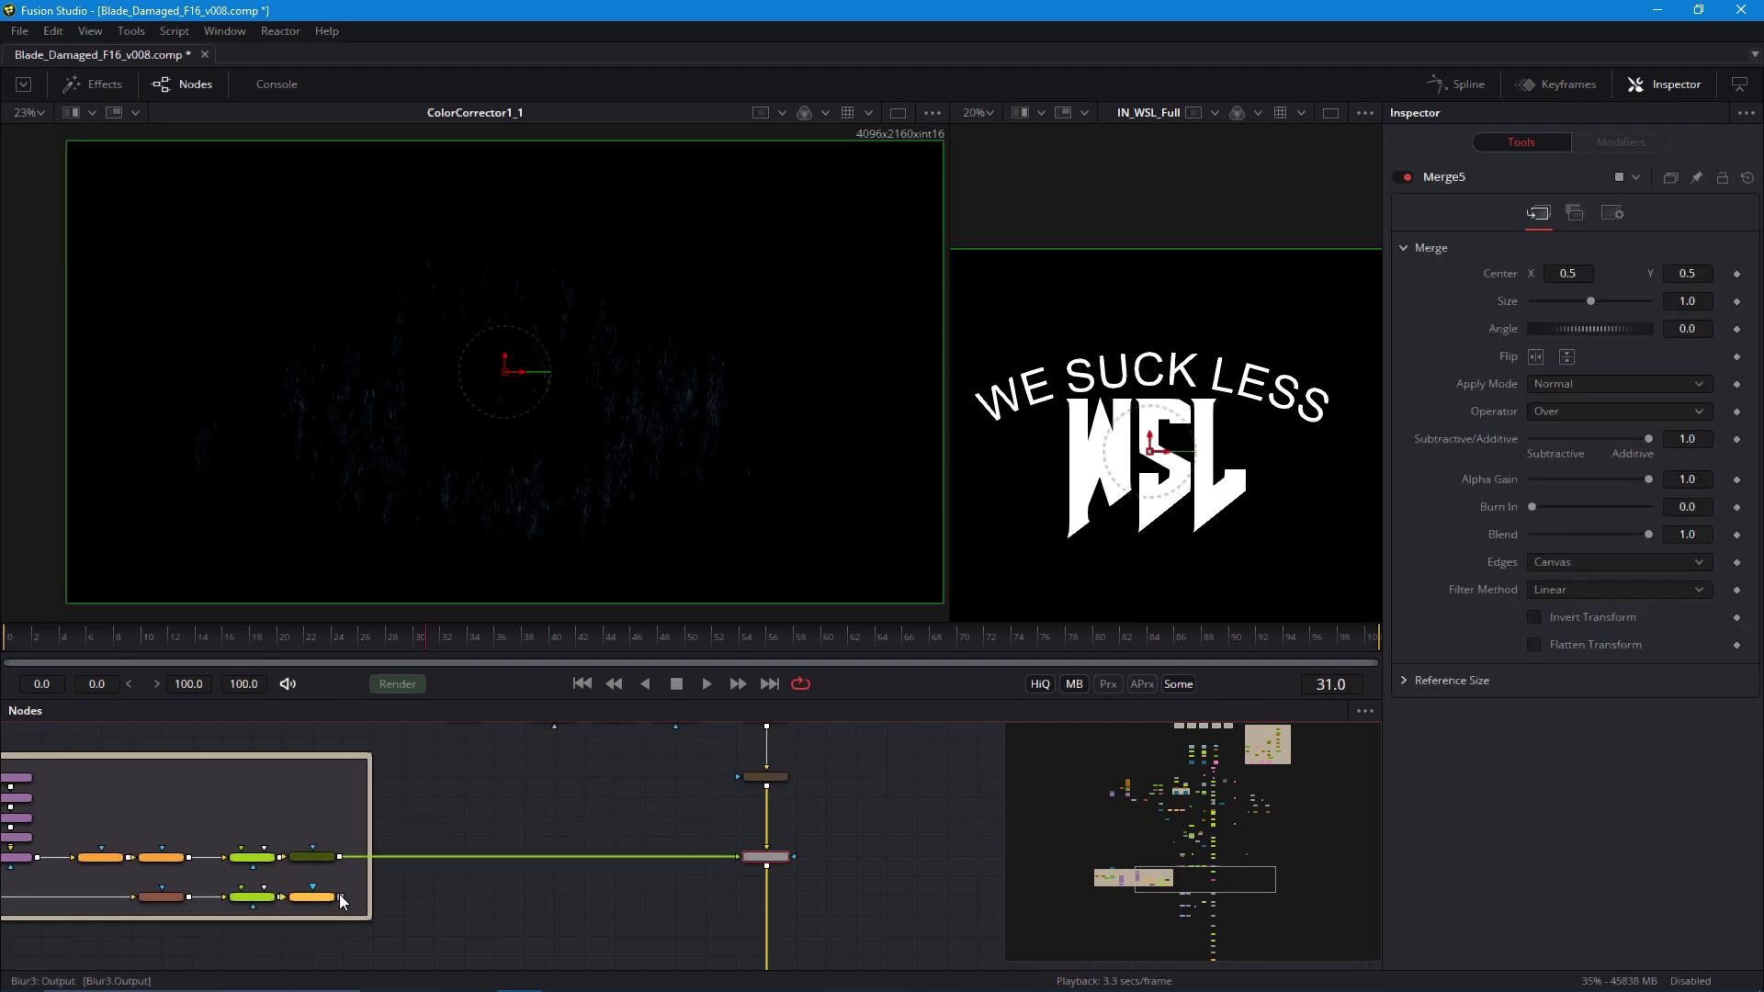
left_click_drag(339, 896, 763, 871)
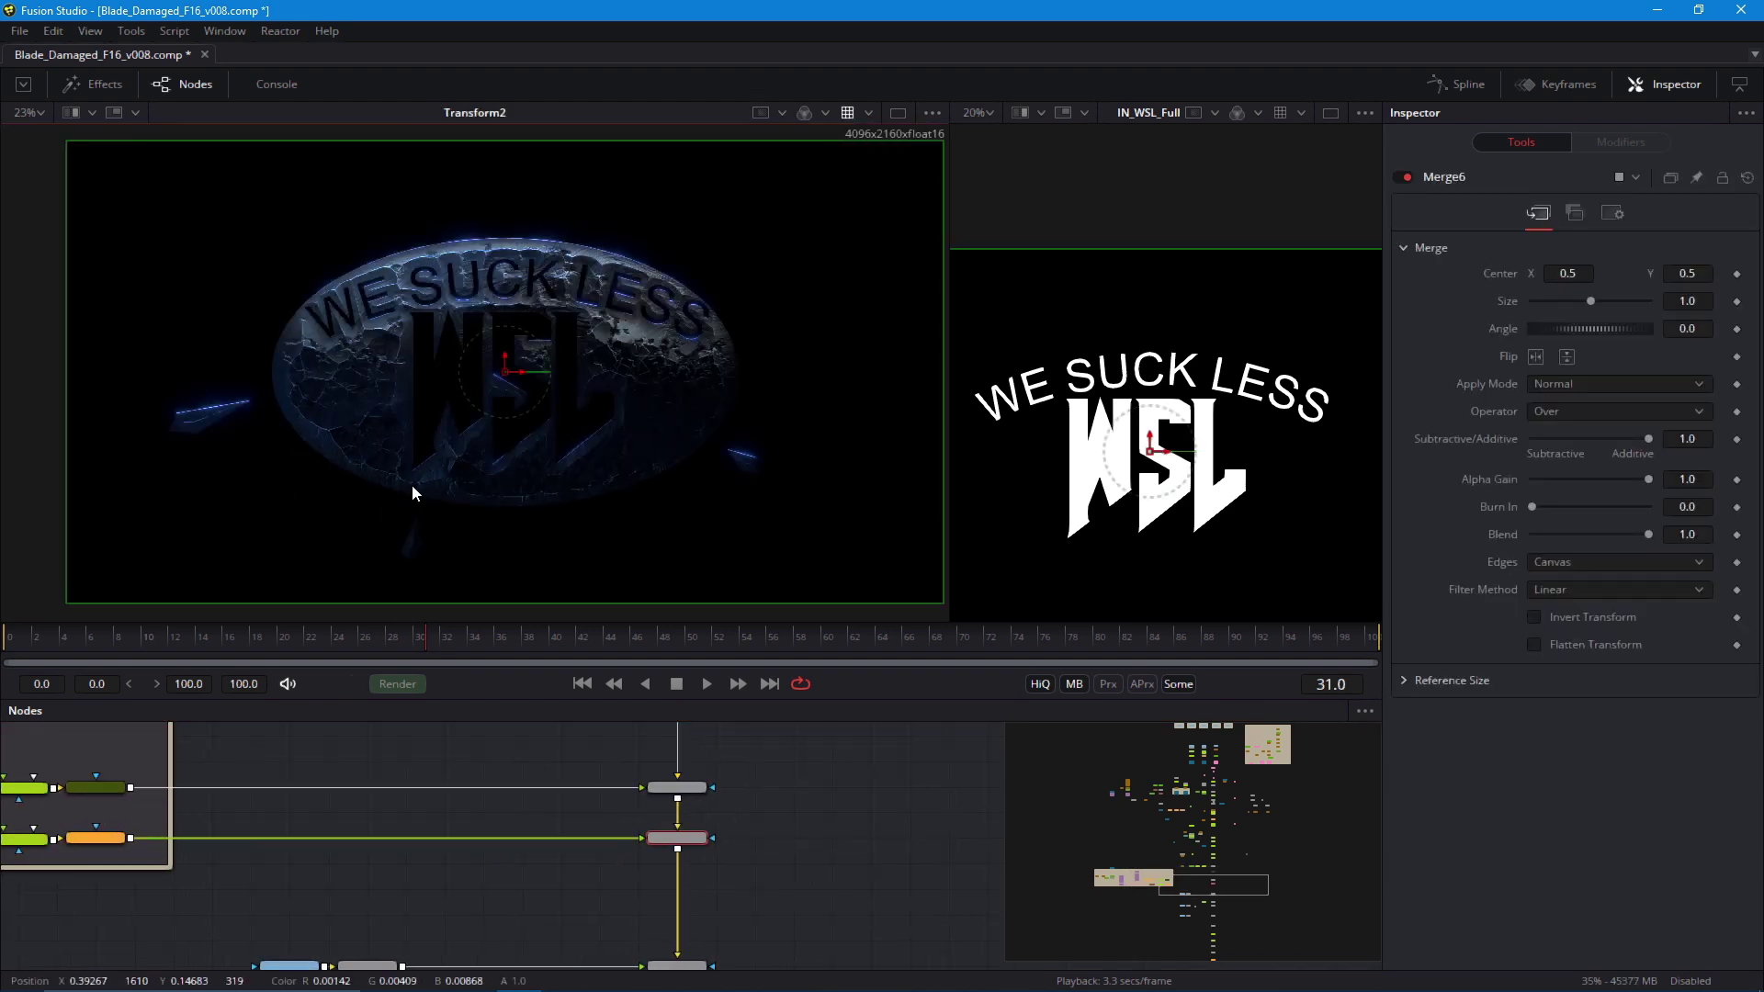
Display Merge6, then lower the Blend of Merge5 to 0.15 and of Merge6 to 0.039
scroll(411, 485, "up", 3)
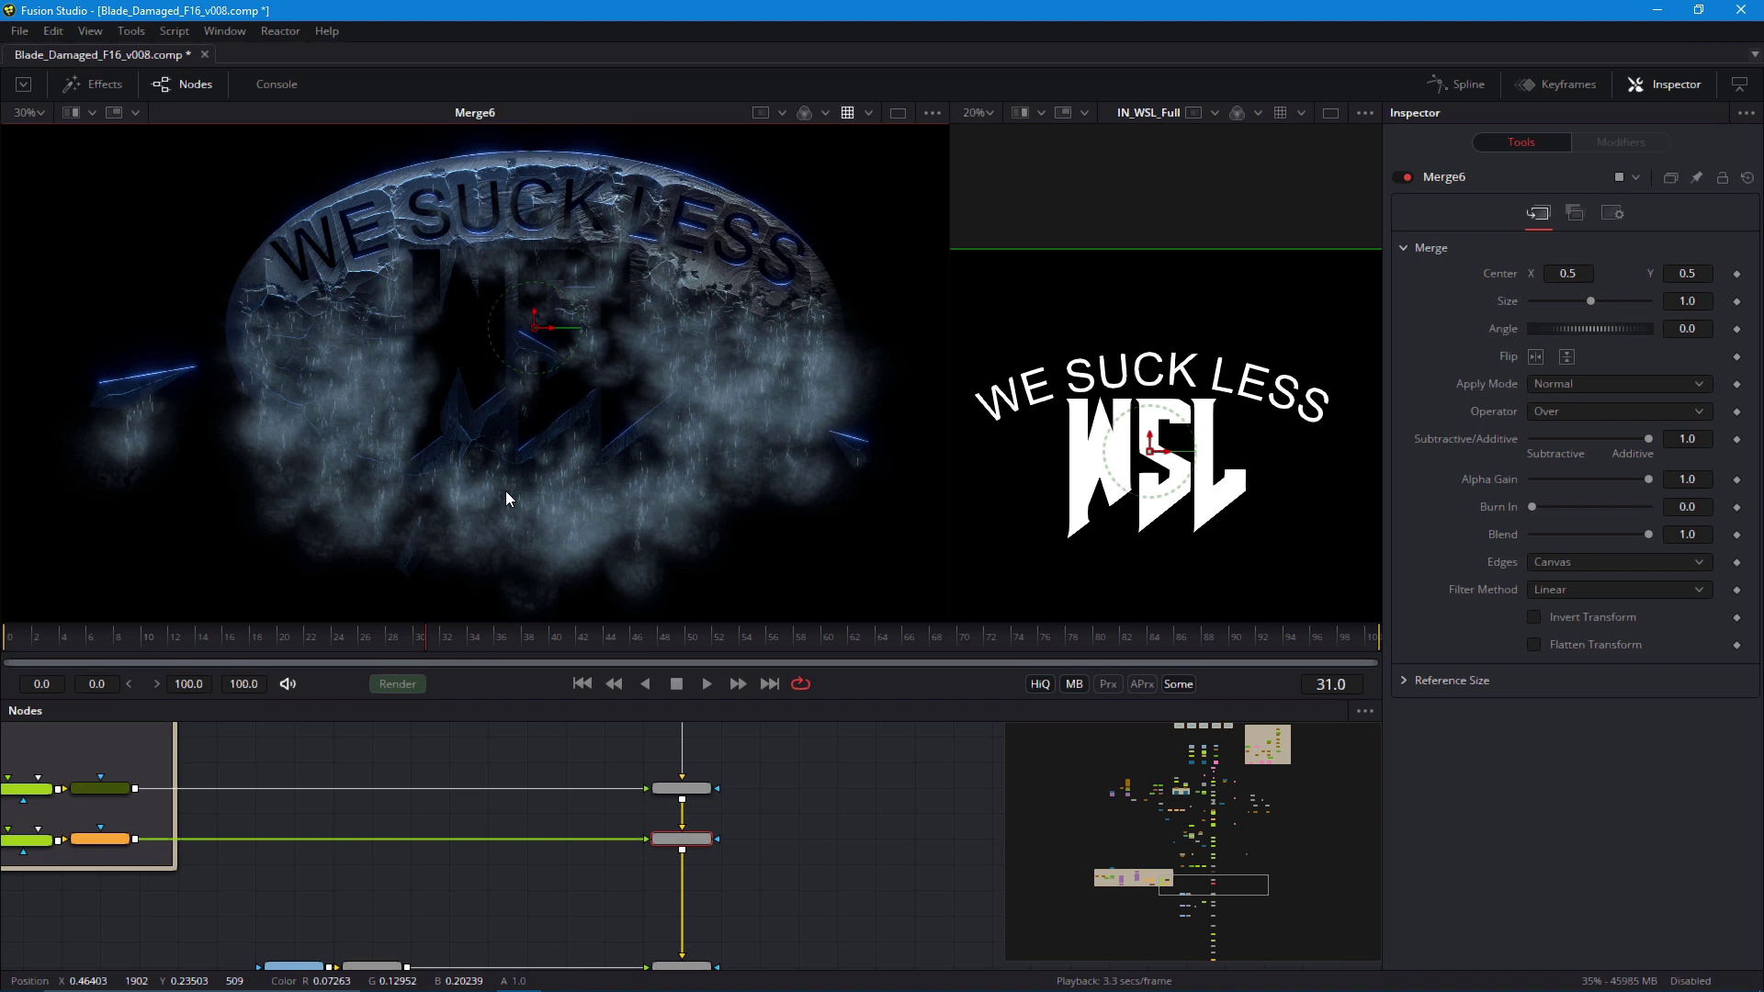
left_click(689, 790)
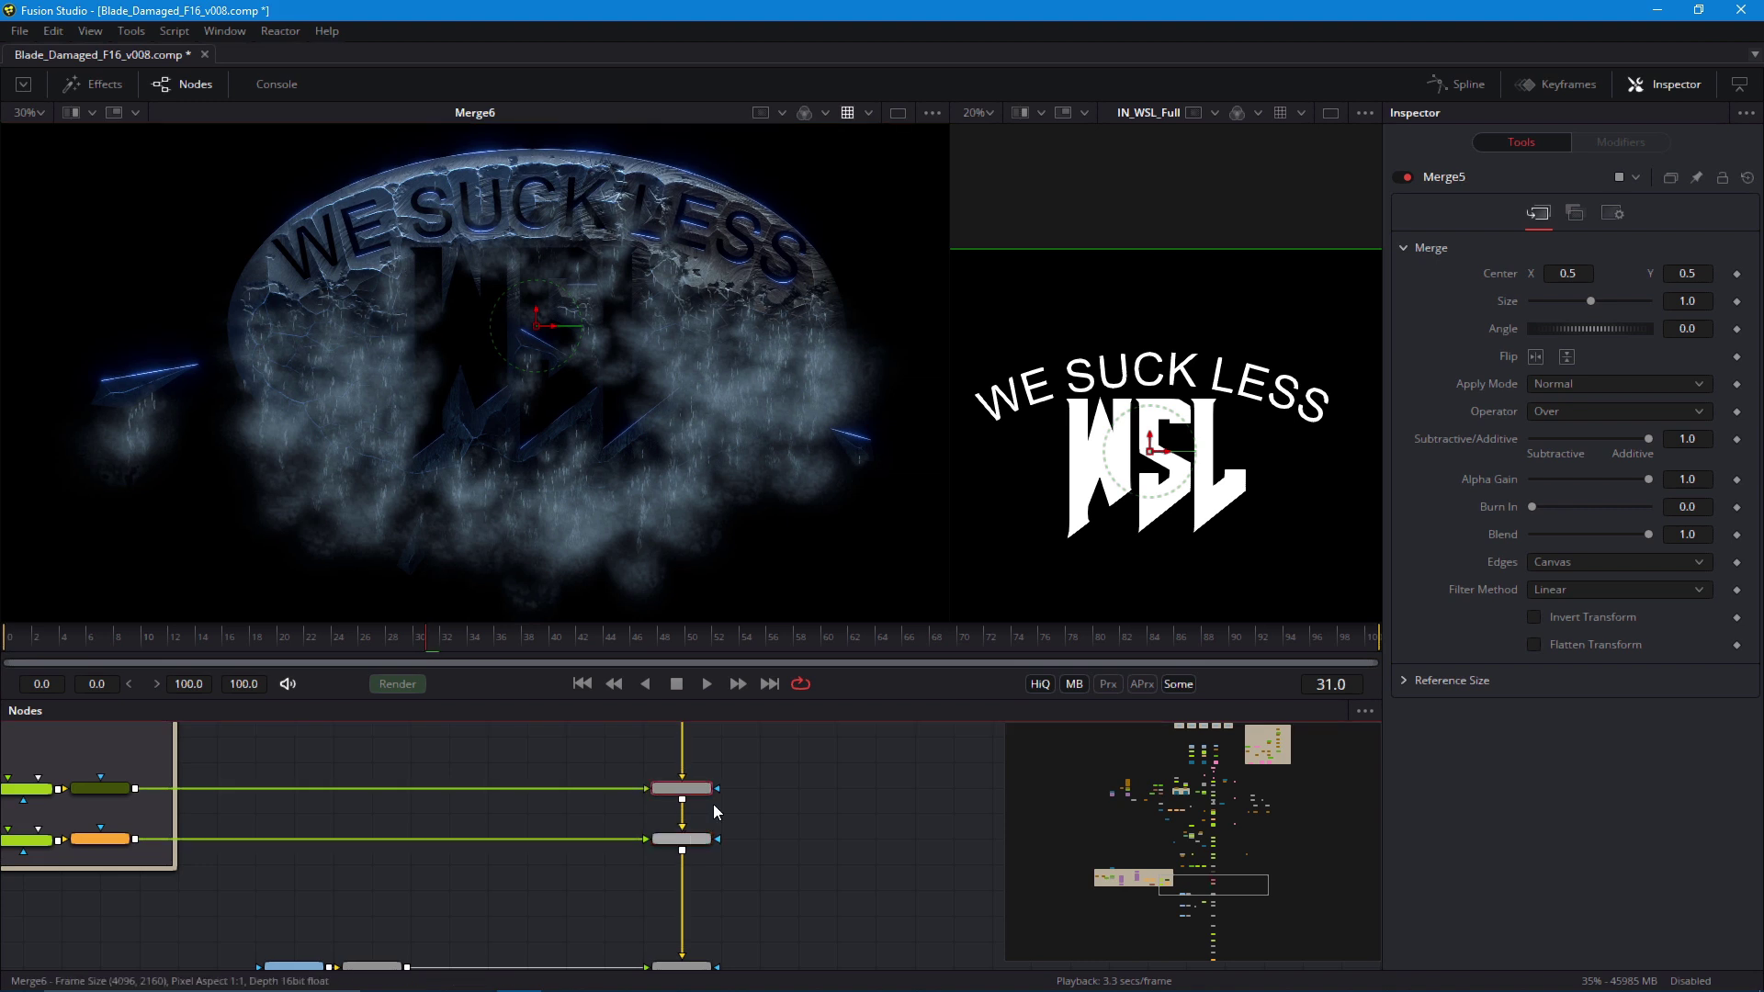
left_click_drag(1648, 535, 1542, 542)
left_click(682, 838)
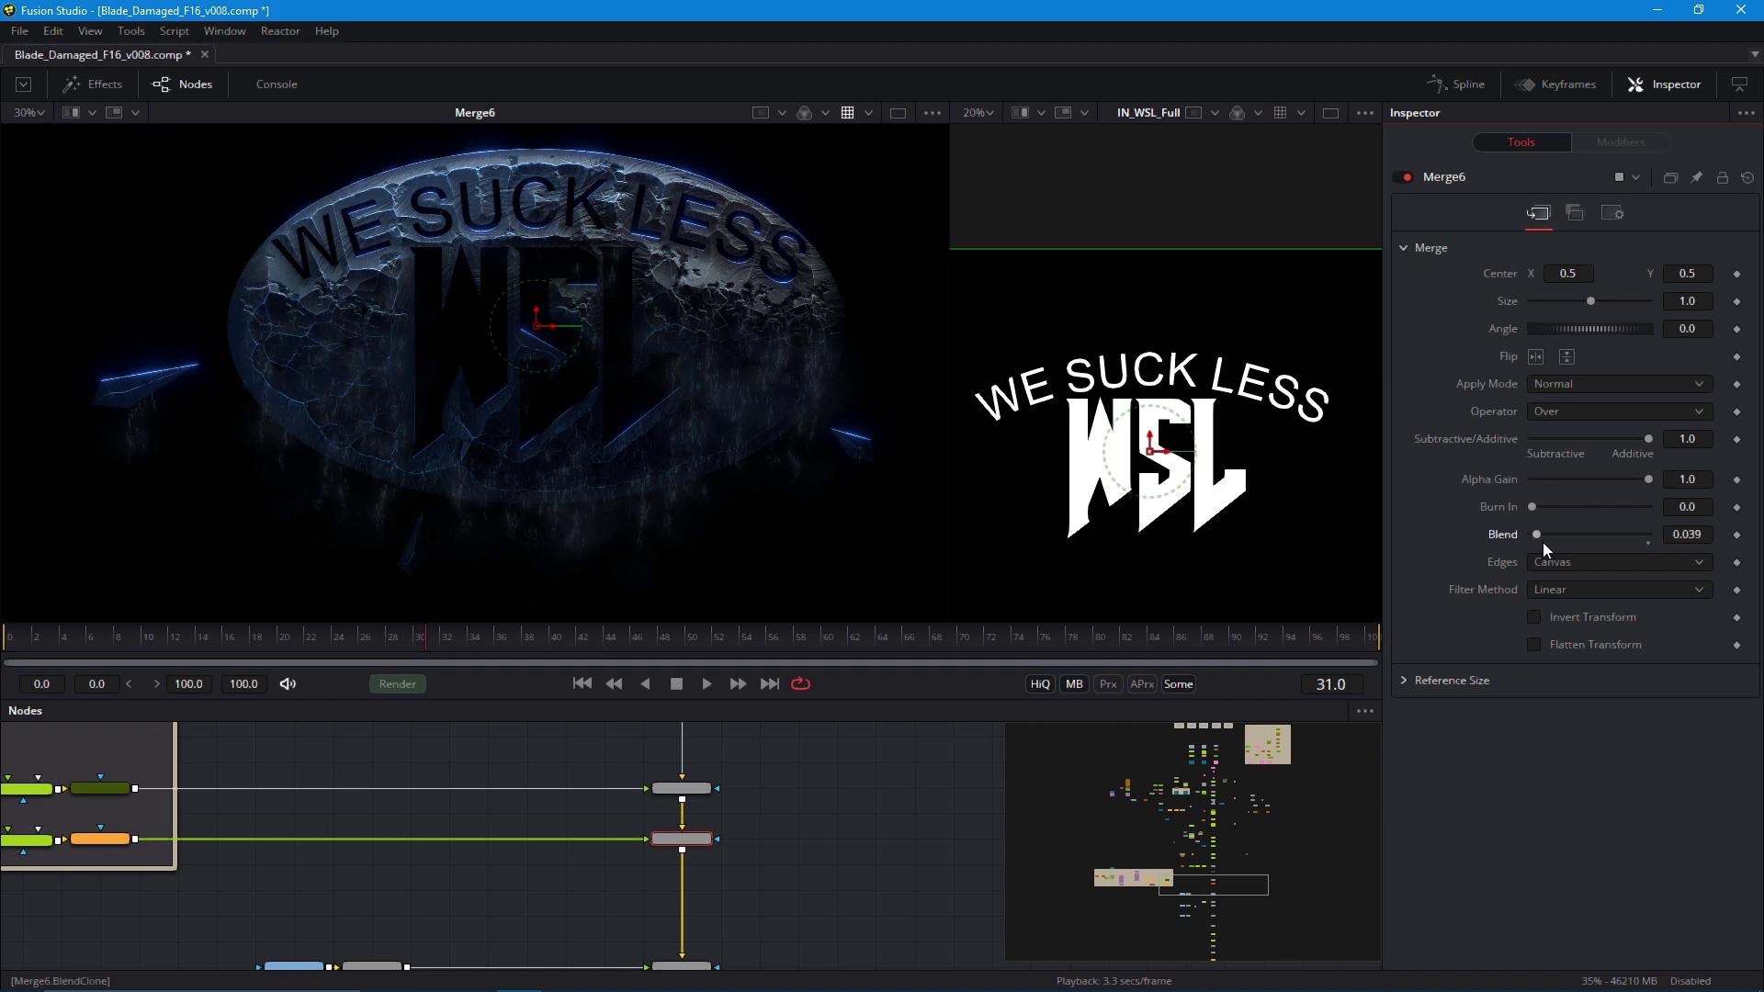
Fine-tune the particle strength by setting the Blend of Merge5 to 0.055 and of Merge6 to 0.047
left_click(681, 789)
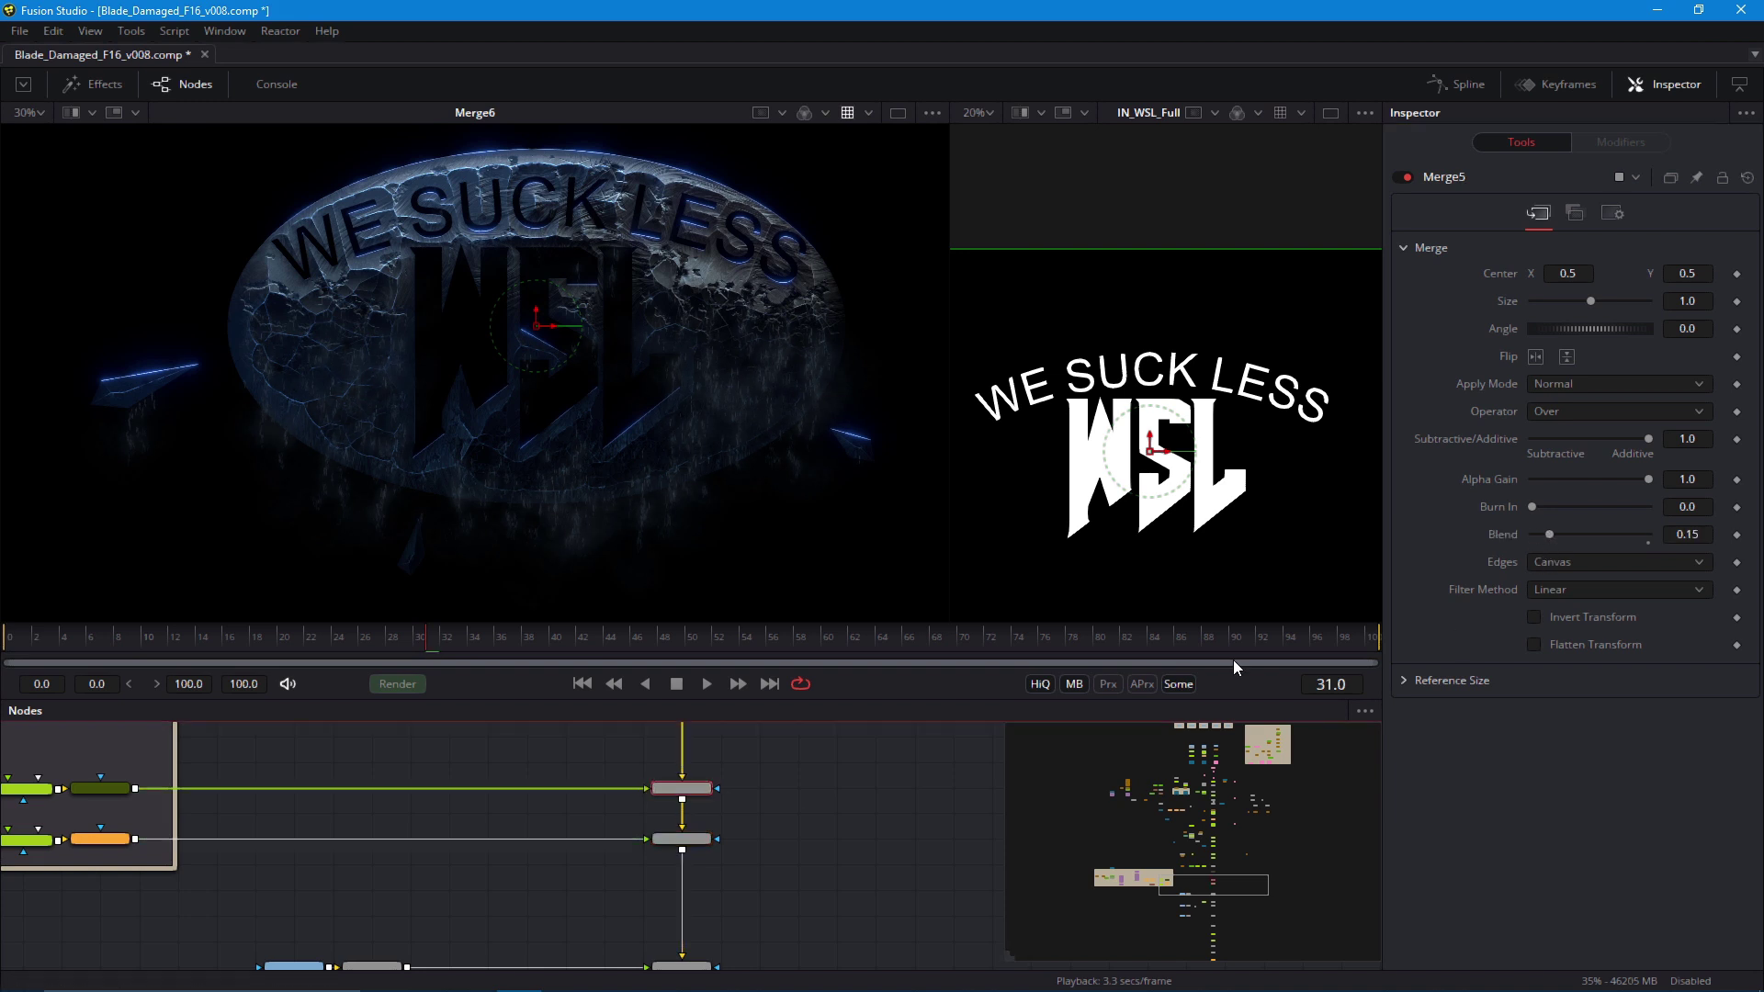
left_click(1544, 535)
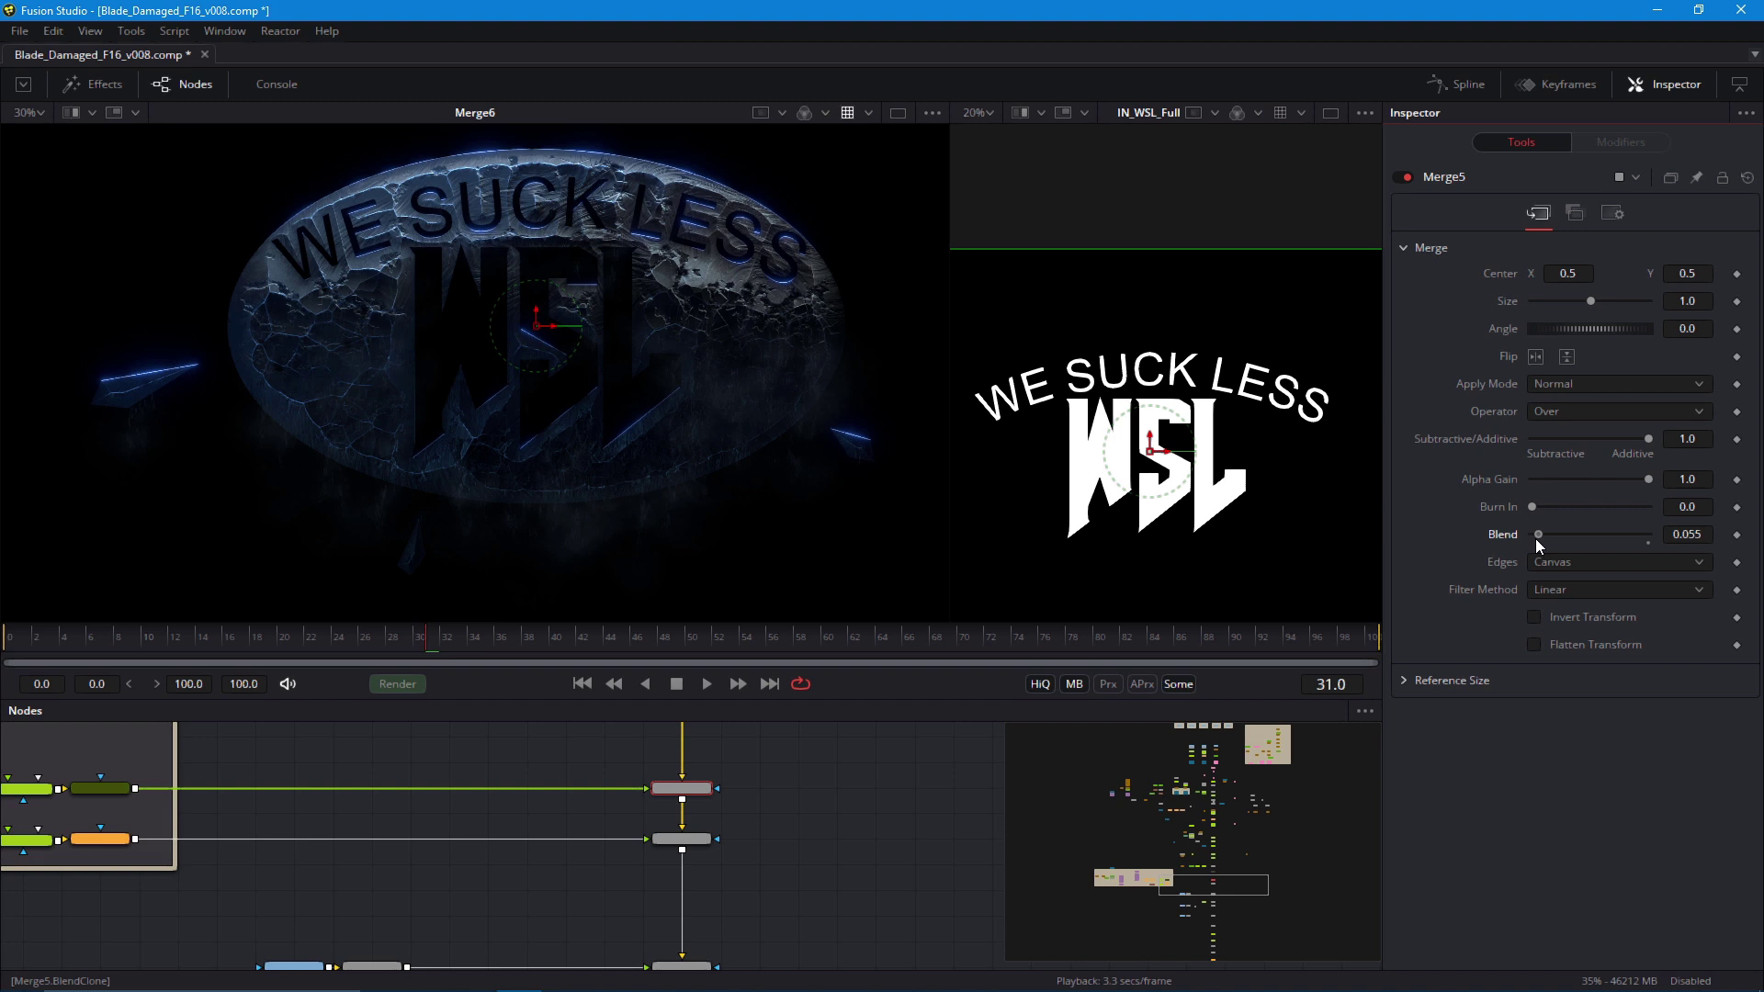
scroll(720, 596, "up", 2)
left_click(682, 839)
Examine the faint smoke and debris around the emblem in Merge6, then display the final graded image from Sharpen2
scroll(469, 607, "down", 2)
scroll(512, 552, "up", 2)
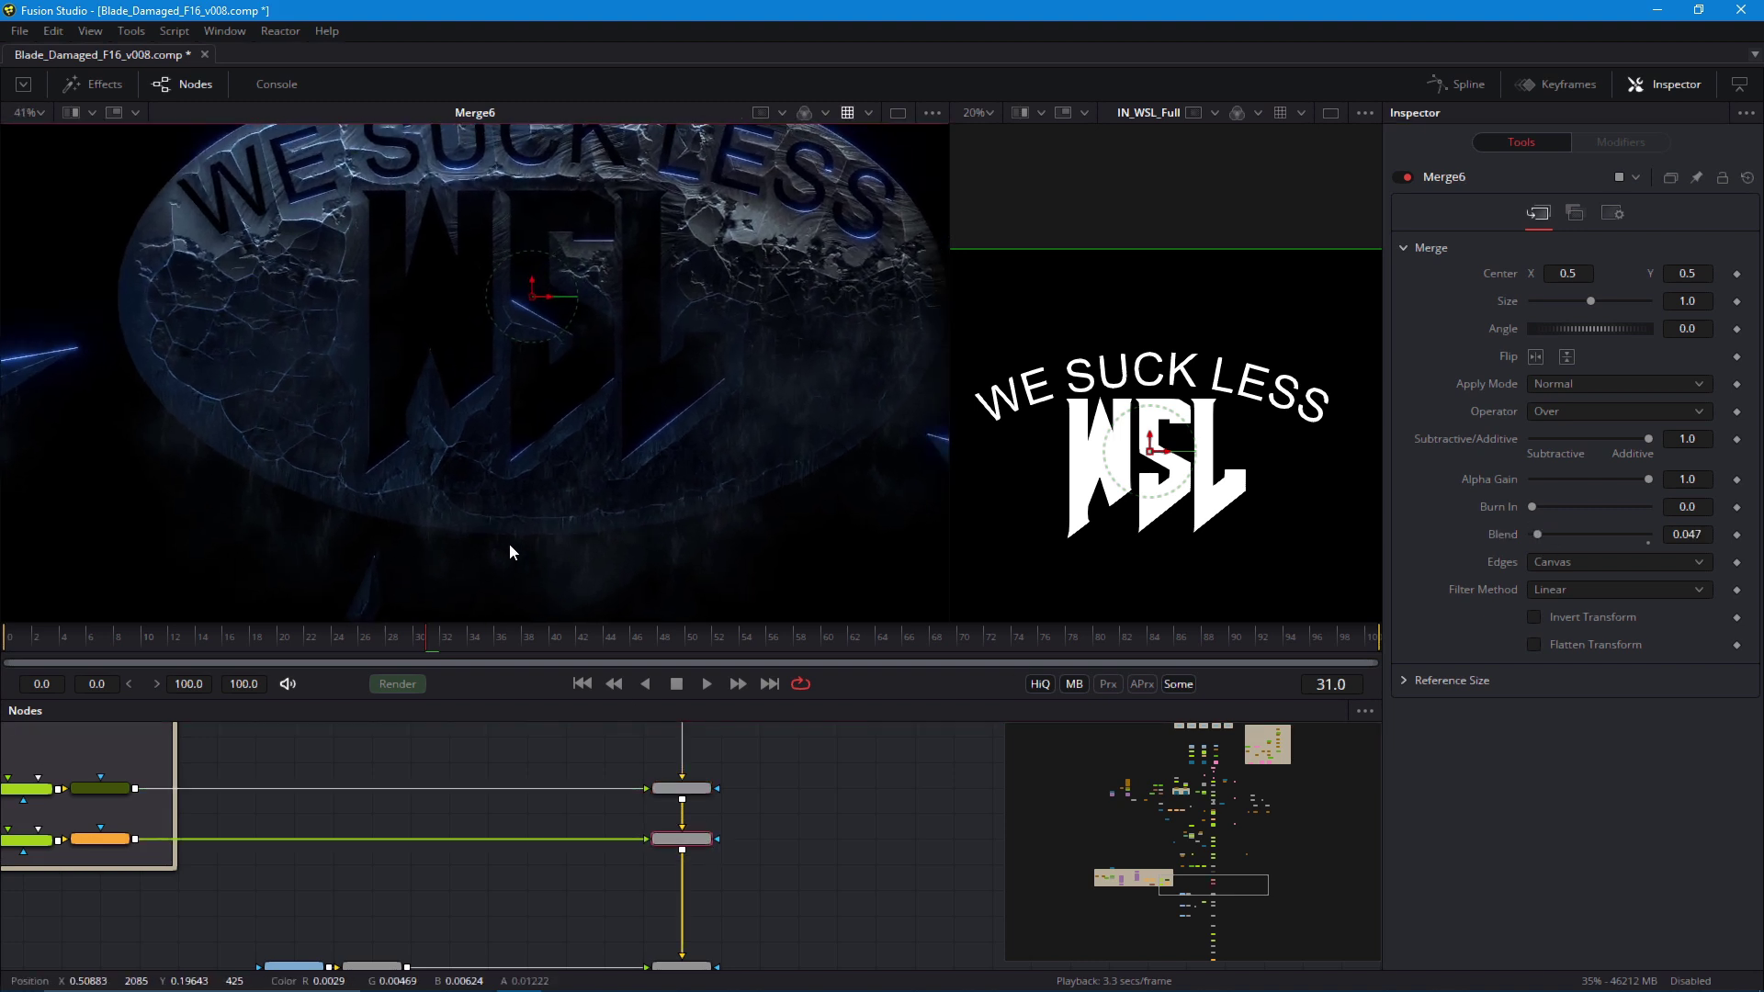
scroll(355, 564, "down", 1)
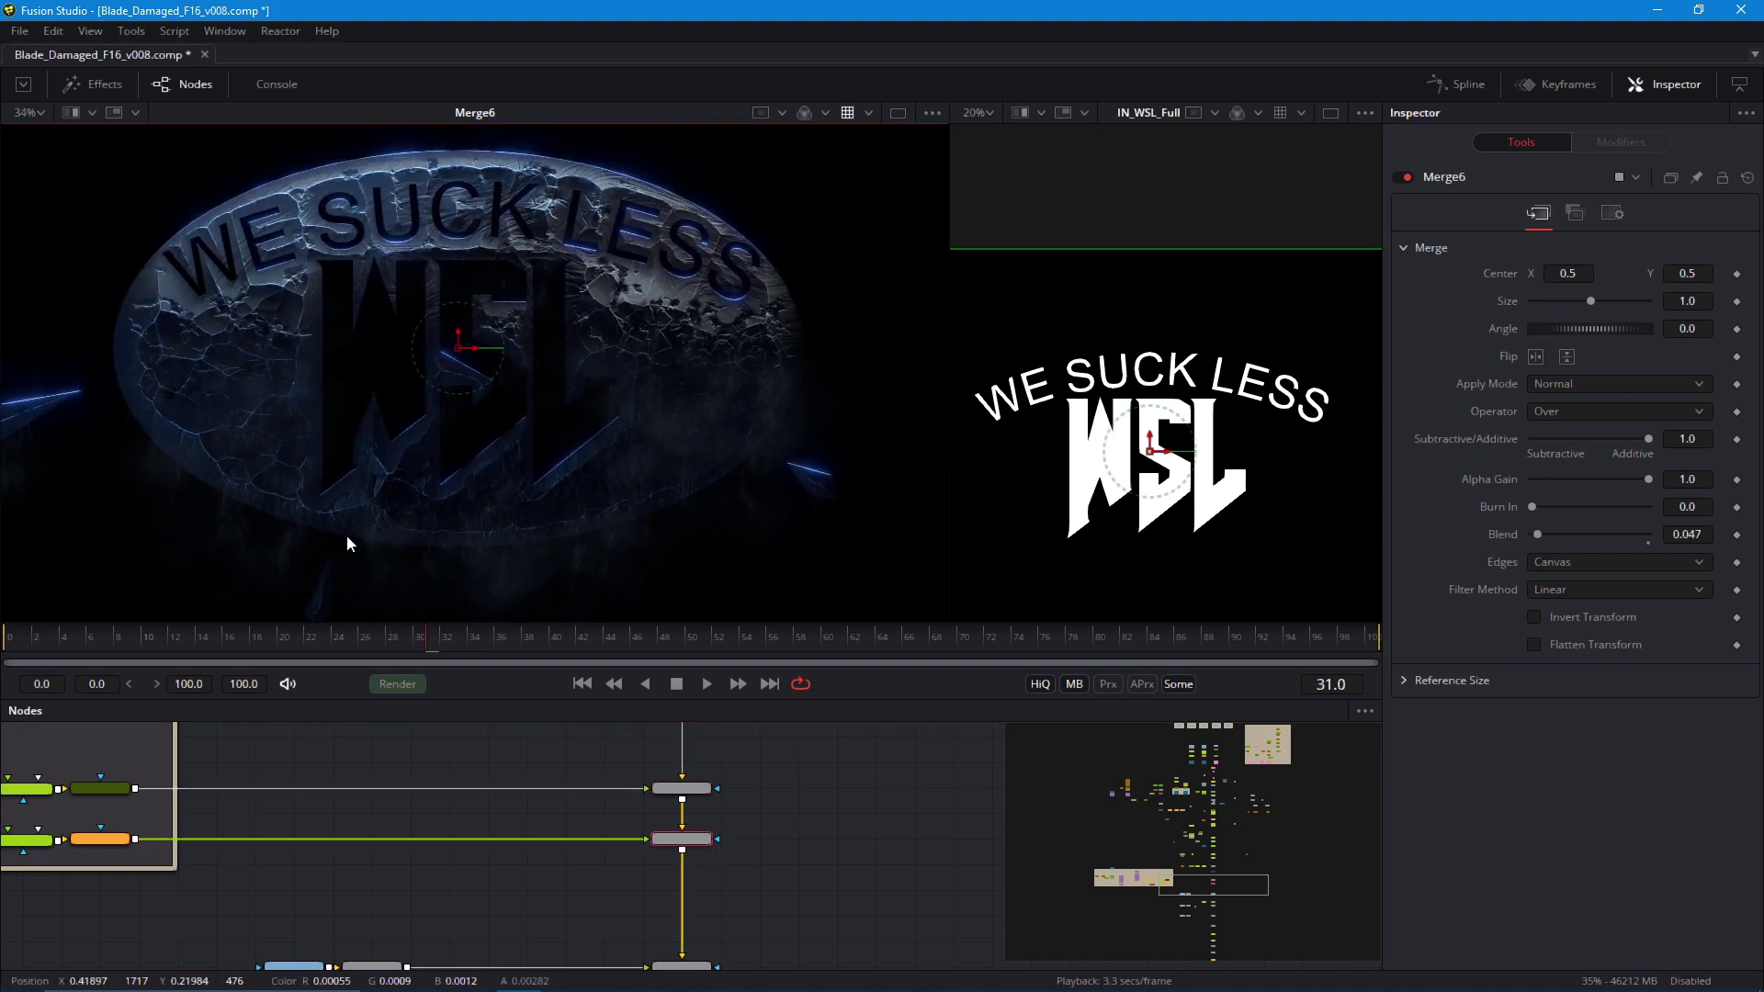
scroll(273, 513, "down", 3)
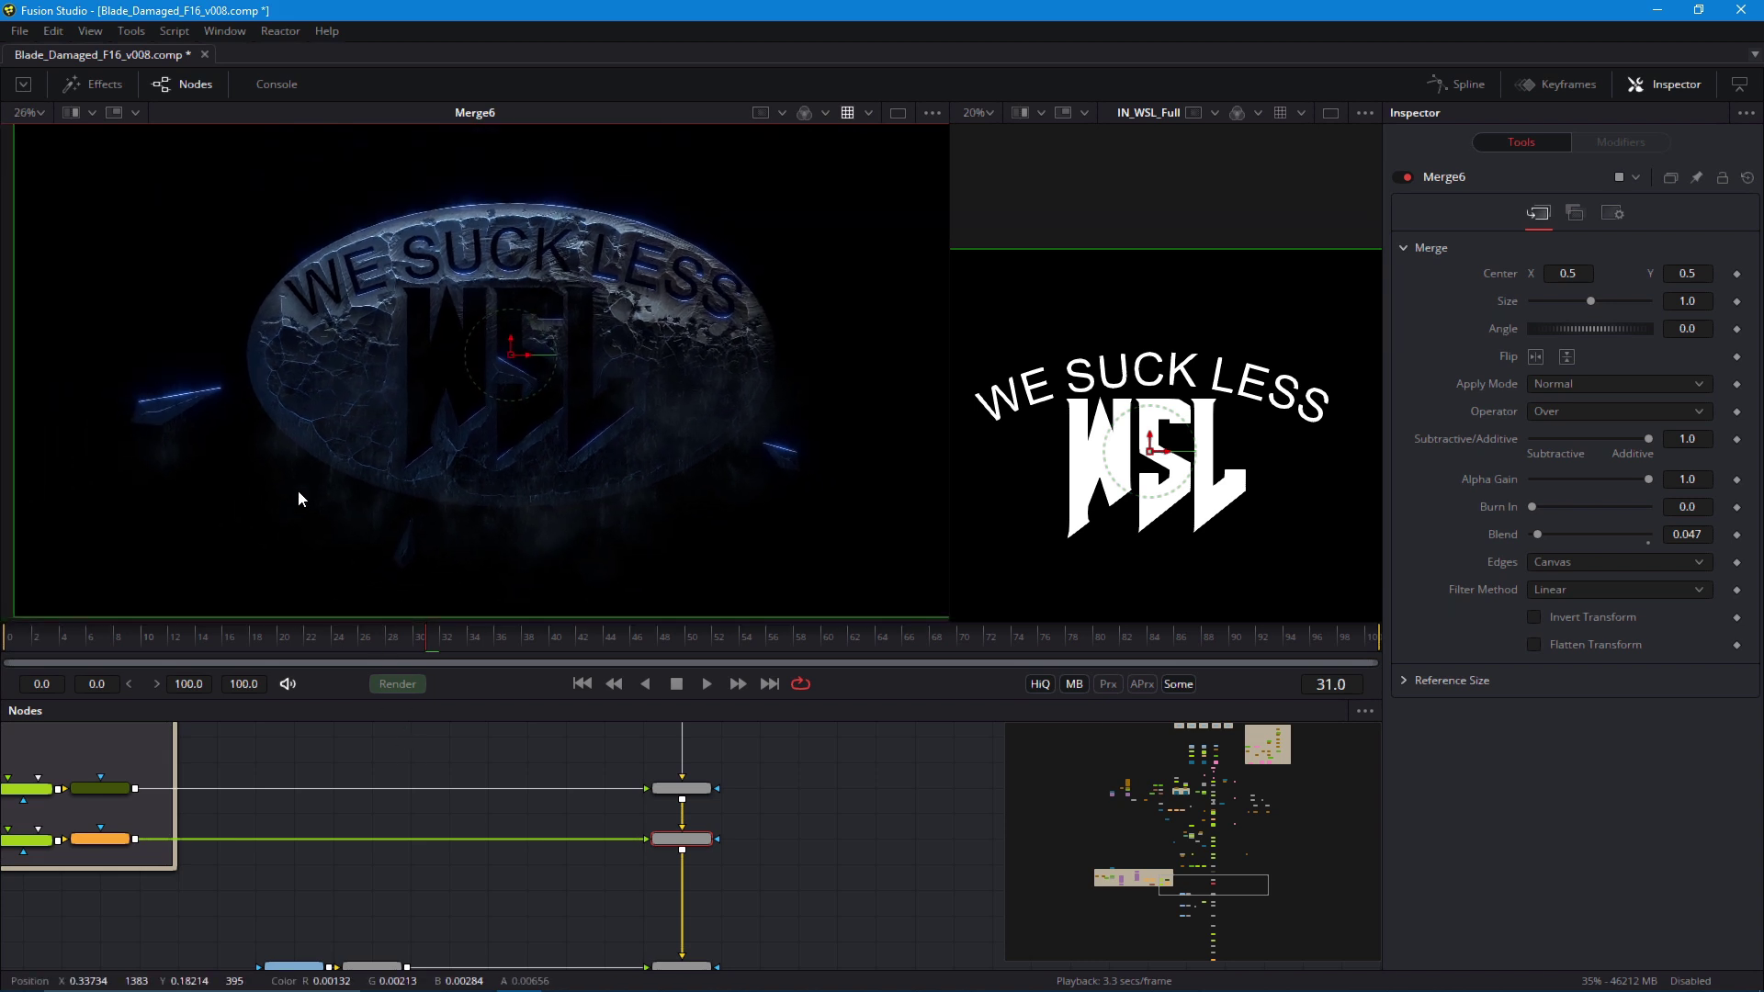
left_click_drag(535, 523, 532, 619)
scroll(468, 567, "up", 2)
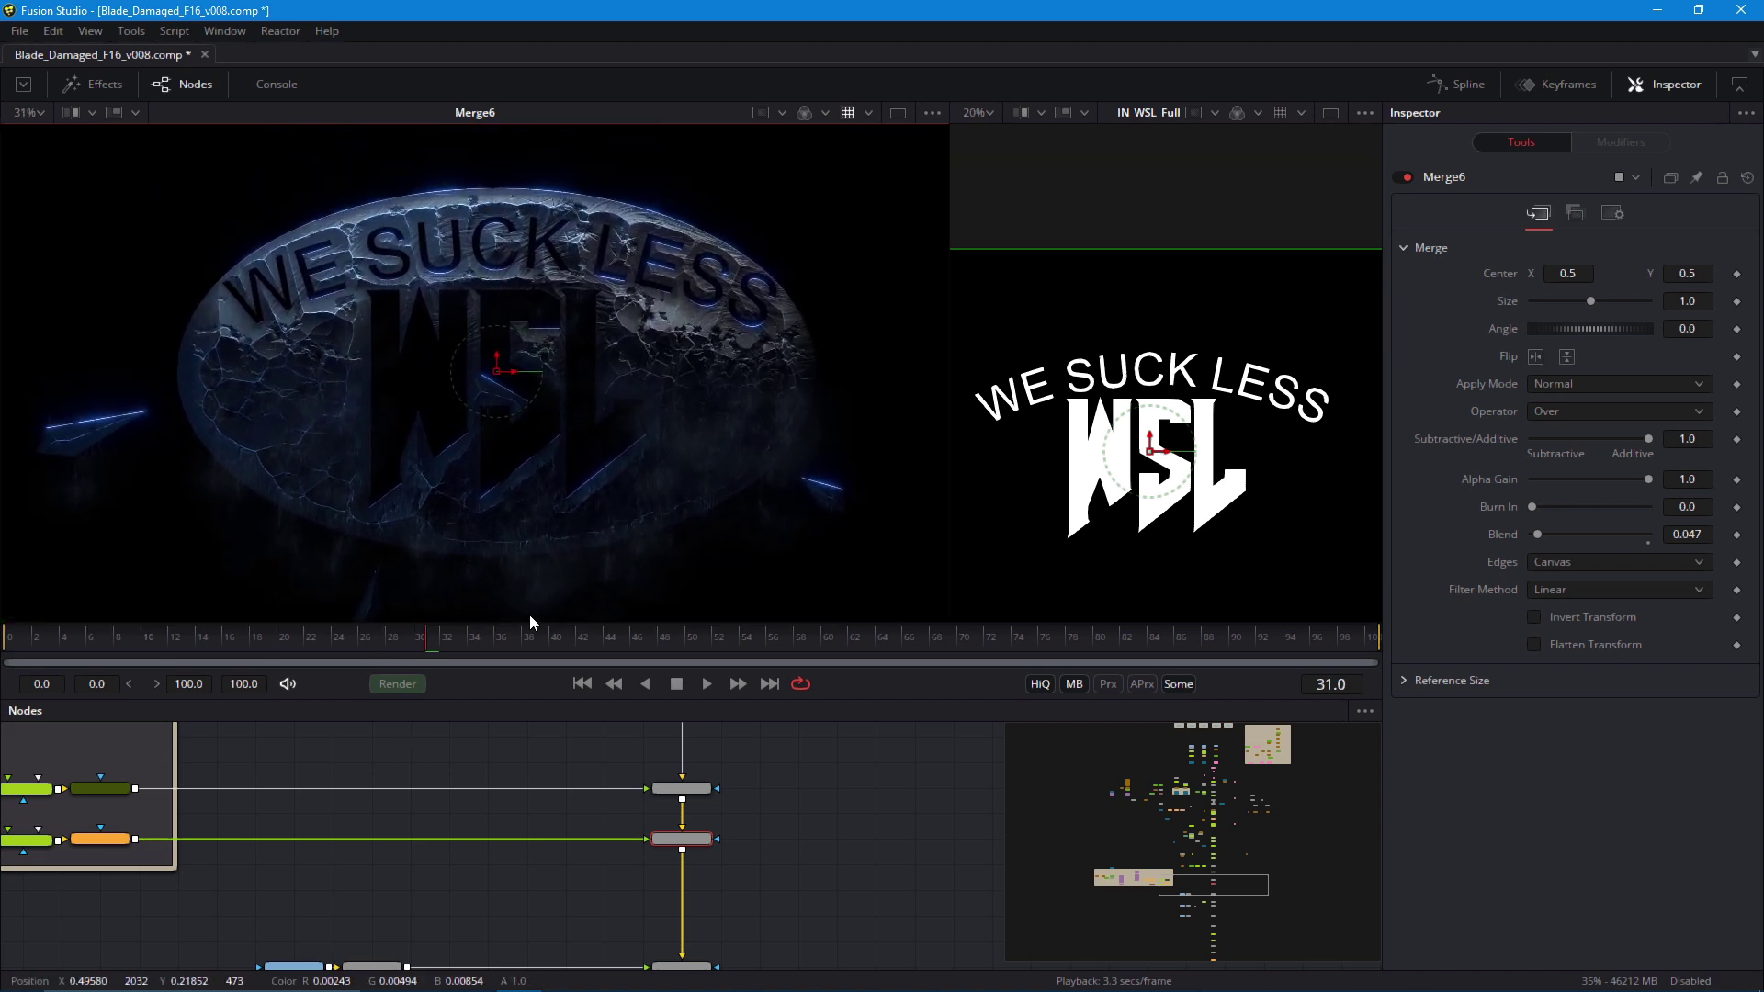
left_click_drag(652, 956, 556, 715)
left_click_drag(592, 955, 395, 565)
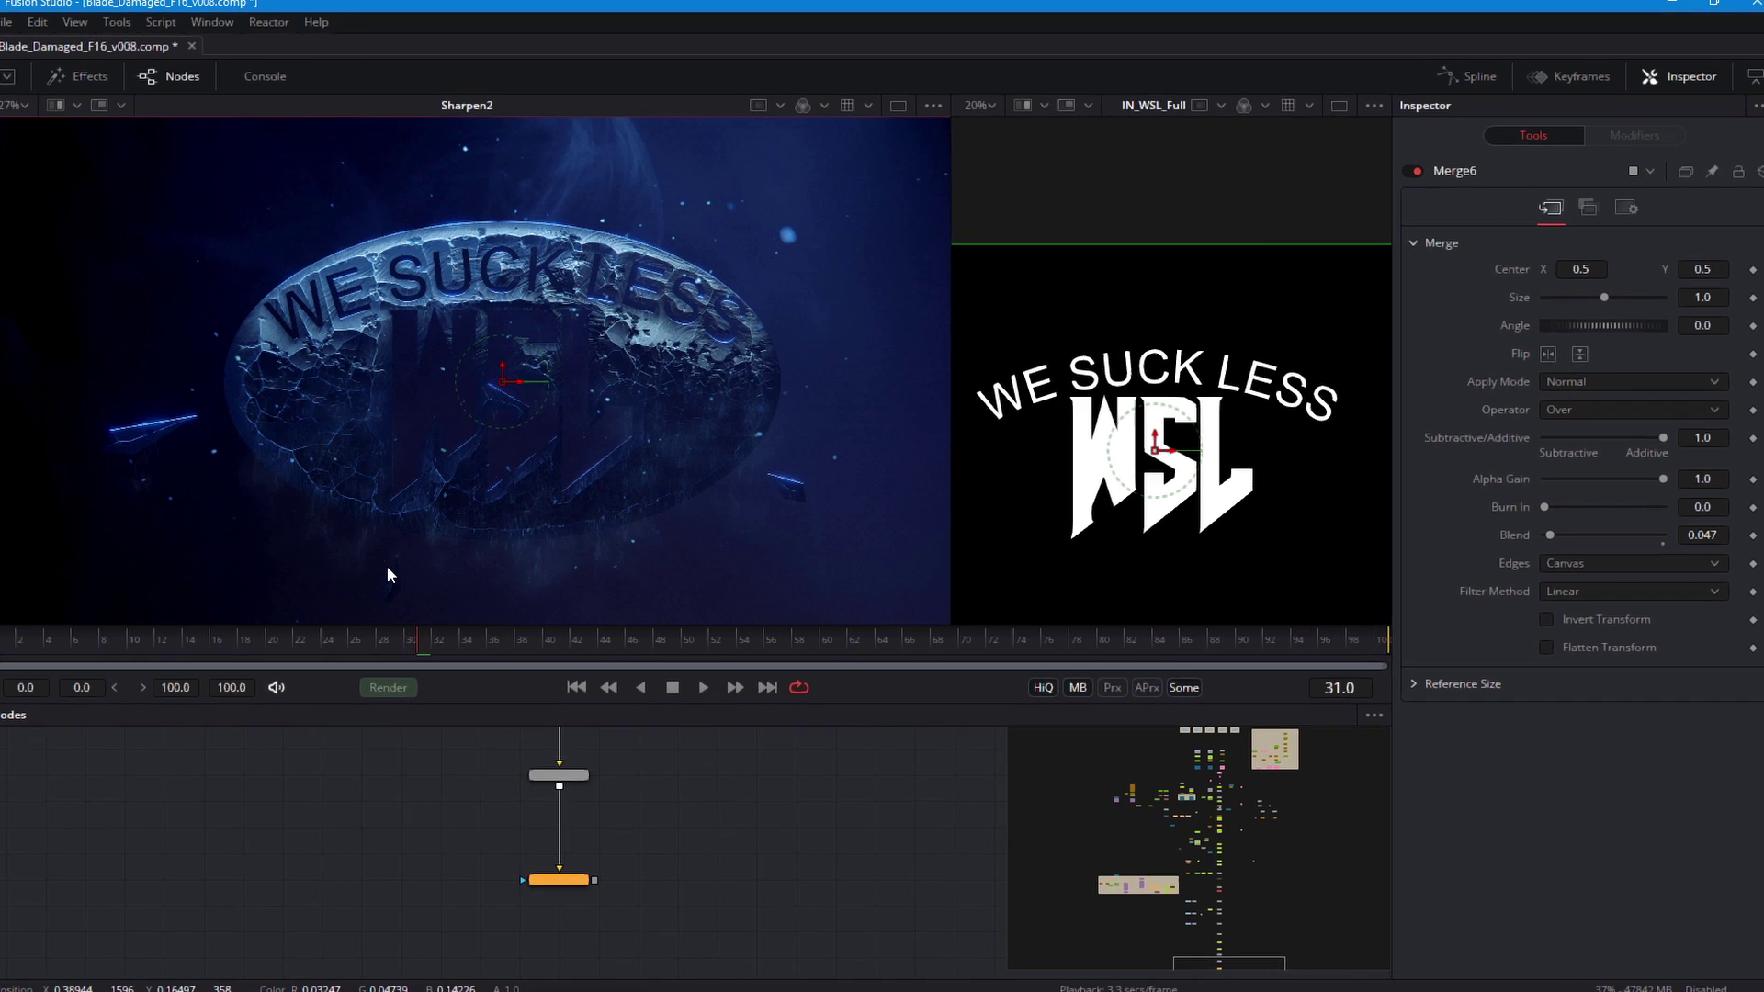